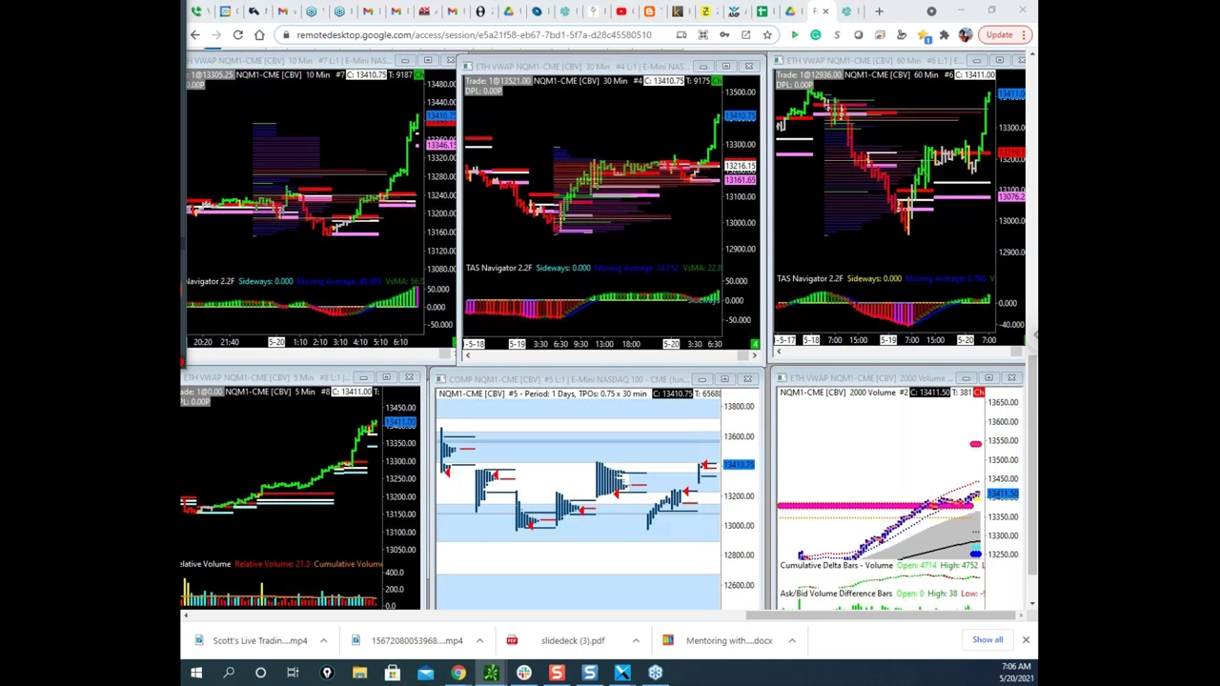
Bring the hourly /ES chart onto this screen, maximize it and adjust its price scale.
{"action": "left_click_drag", "start_coordinate": [183, 411], "coordinate": [541, 223]}
{"action": "left_click", "coordinate": [682, 223]}
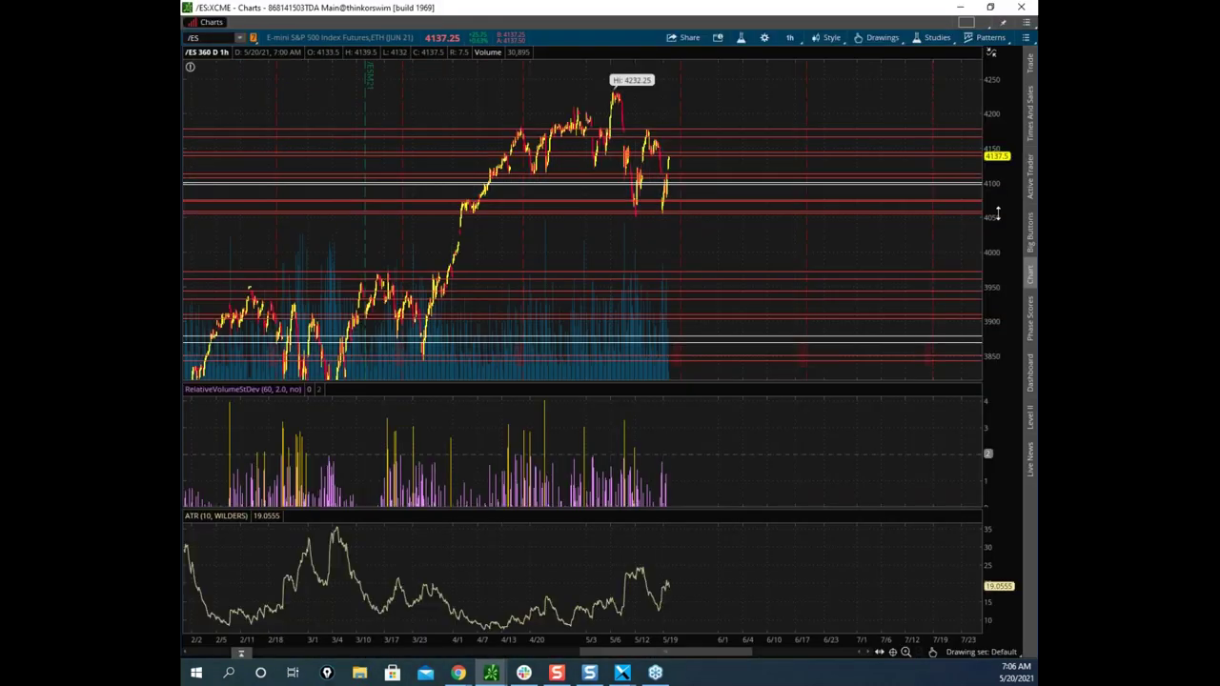
{"action": "left_click_drag", "start_coordinate": [995, 219], "coordinate": [992, 181]}
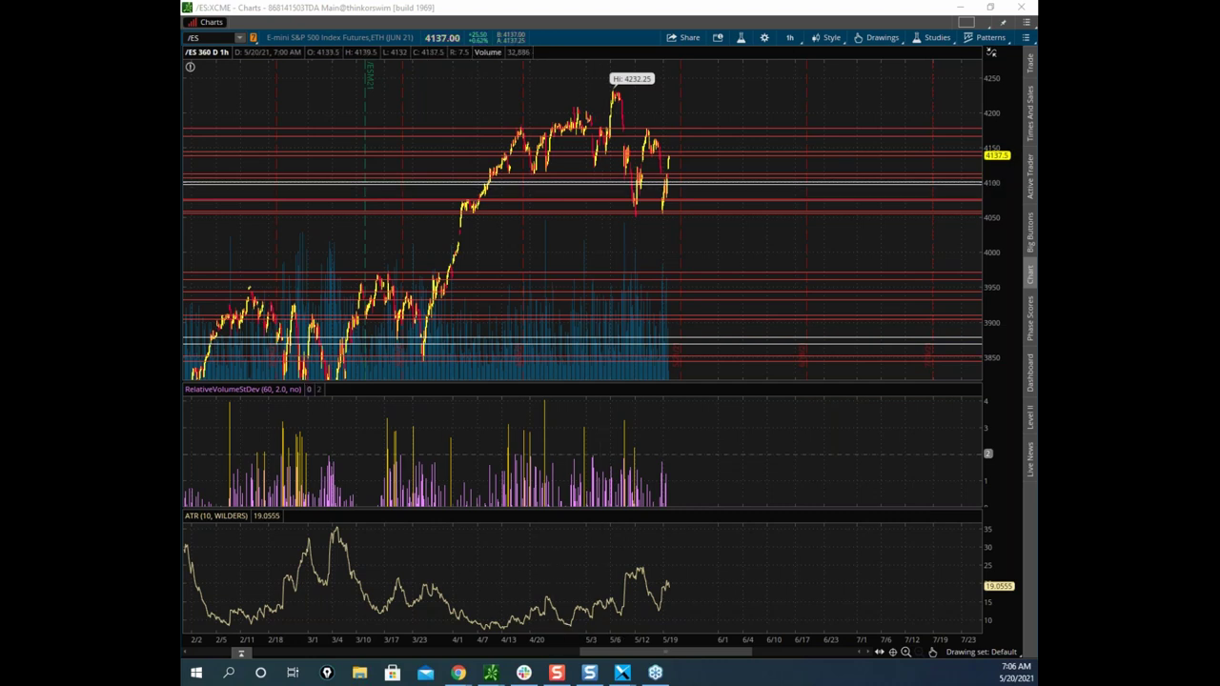
Box the mid-April to early May consolidation from about 4115 to 4200 and trace the price swings inside it.
{"action": "left_click_drag", "start_coordinate": [554, 118], "coordinate": [589, 112]}
{"action": "left_click_drag", "start_coordinate": [510, 111], "coordinate": [600, 112]}
{"action": "mouse_move", "coordinate": [587, 178]}
{"action": "left_mouse_down"}
{"action": "mouse_move", "coordinate": [519, 172]}
{"action": "mouse_move", "coordinate": [509, 116]}
{"action": "mouse_move", "coordinate": [554, 124]}
{"action": "mouse_move", "coordinate": [559, 153]}
{"action": "mouse_move", "coordinate": [567, 129]}
{"action": "mouse_move", "coordinate": [596, 134]}
{"action": "mouse_move", "coordinate": [562, 120]}
{"action": "mouse_move", "coordinate": [586, 129]}
{"action": "left_mouse_up"}
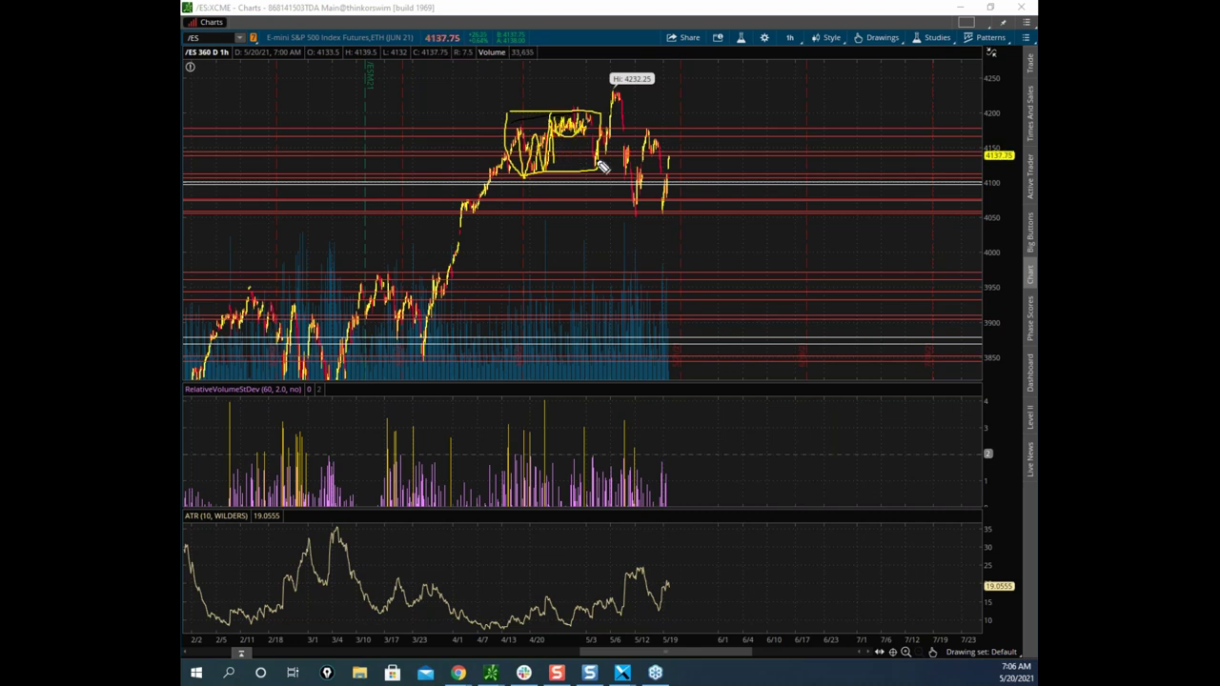
Box the May pullback range from about 4055 to 4180 and trace its up-and-down swings.
{"action": "mouse_move", "coordinate": [620, 128]}
{"action": "left_mouse_down"}
{"action": "mouse_move", "coordinate": [669, 131]}
{"action": "mouse_move", "coordinate": [678, 191]}
{"action": "mouse_move", "coordinate": [664, 222]}
{"action": "mouse_move", "coordinate": [617, 177]}
{"action": "mouse_move", "coordinate": [617, 130]}
{"action": "left_mouse_up"}
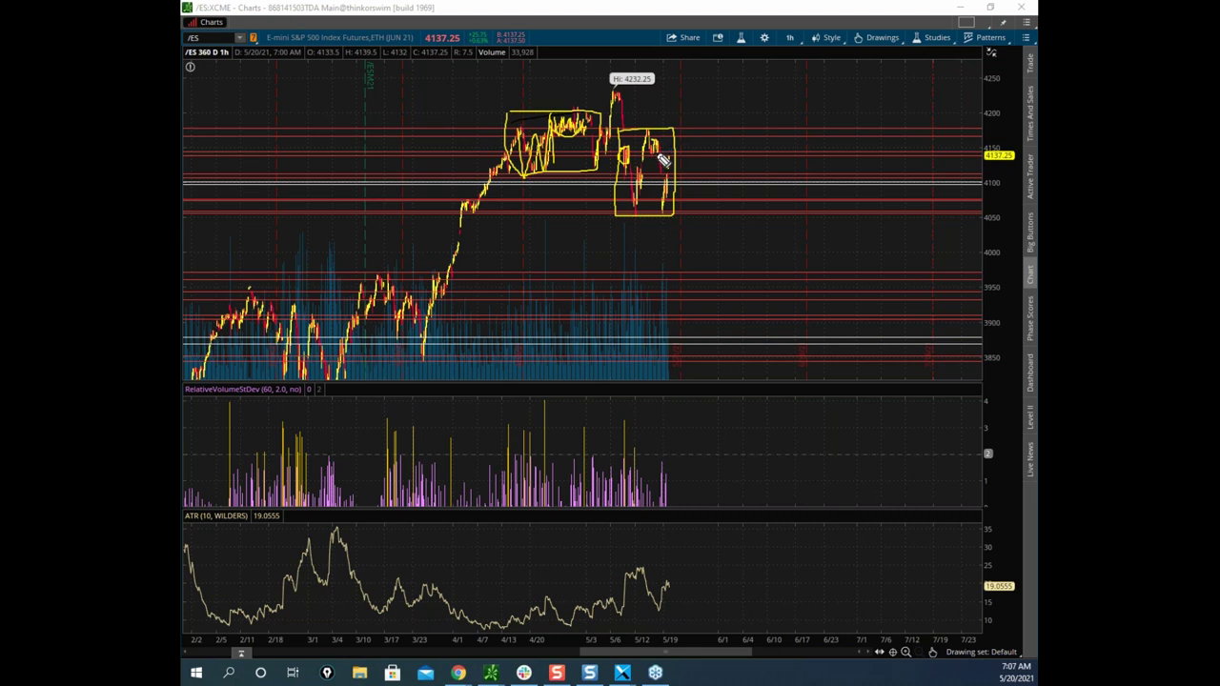
{"action": "mouse_move", "coordinate": [664, 162]}
{"action": "left_mouse_down"}
{"action": "mouse_move", "coordinate": [667, 217]}
{"action": "mouse_move", "coordinate": [669, 162]}
{"action": "left_mouse_up"}
{"action": "left_click_drag", "start_coordinate": [628, 152], "coordinate": [671, 179]}
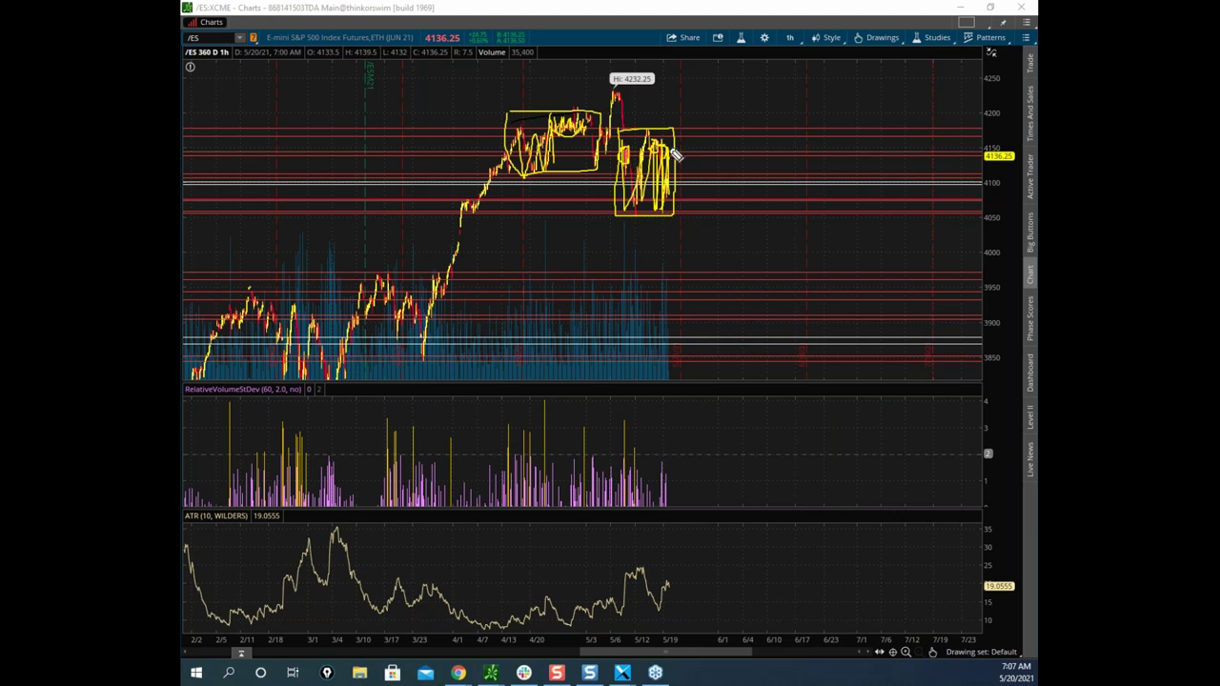
Sketch rising breakout paths from the May range to above 4250 and retrace its inner swings, ending with all annotations cleared.
{"action": "left_click_drag", "start_coordinate": [678, 157], "coordinate": [699, 65]}
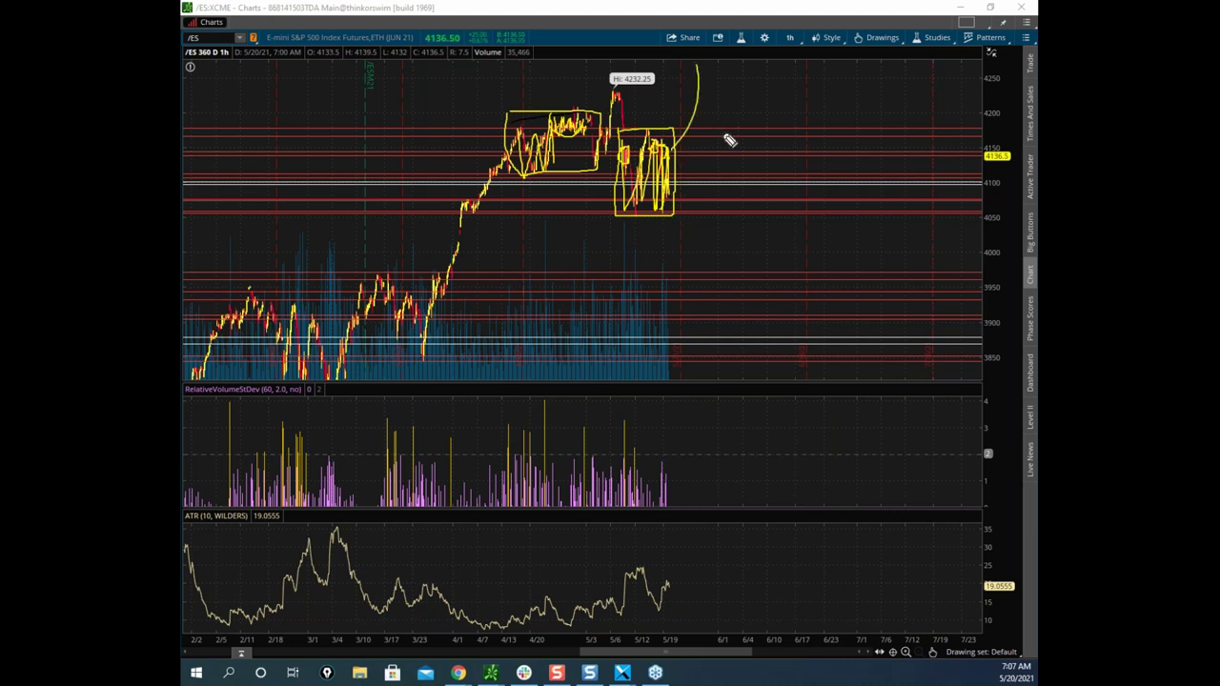
{"action": "left_click_drag", "start_coordinate": [635, 207], "coordinate": [658, 181]}
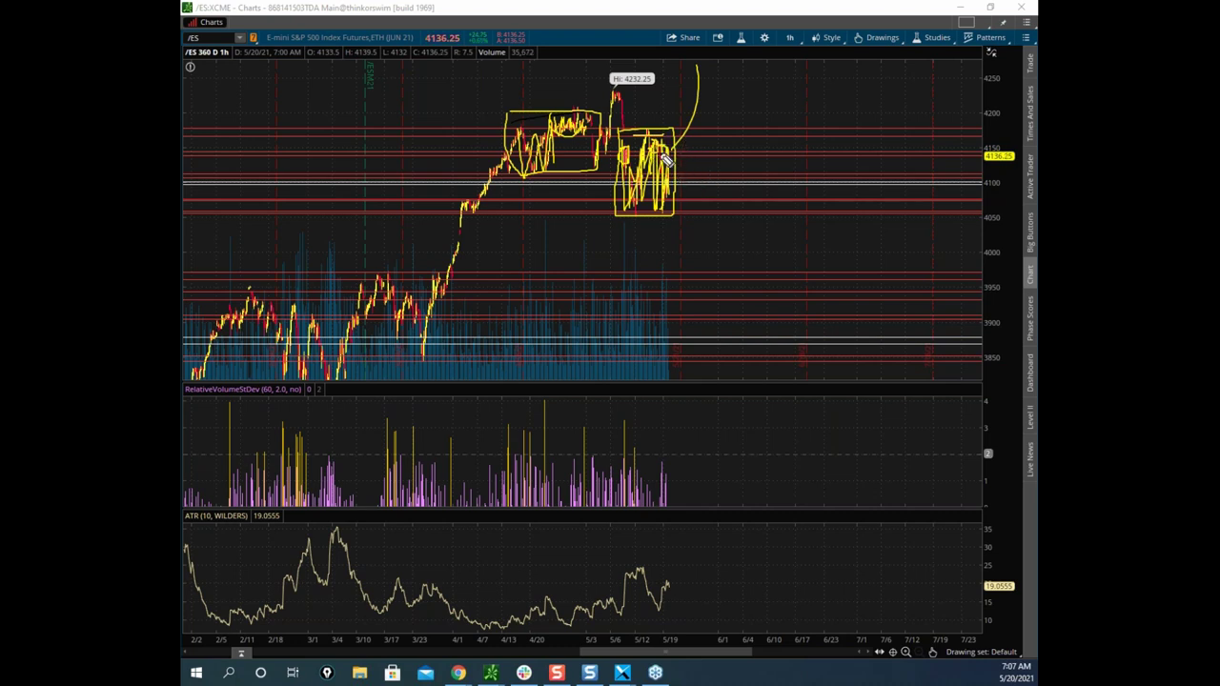
{"action": "mouse_move", "coordinate": [678, 145]}
{"action": "left_mouse_down"}
{"action": "mouse_move", "coordinate": [694, 100]}
{"action": "mouse_move", "coordinate": [687, 113]}
{"action": "left_mouse_up"}
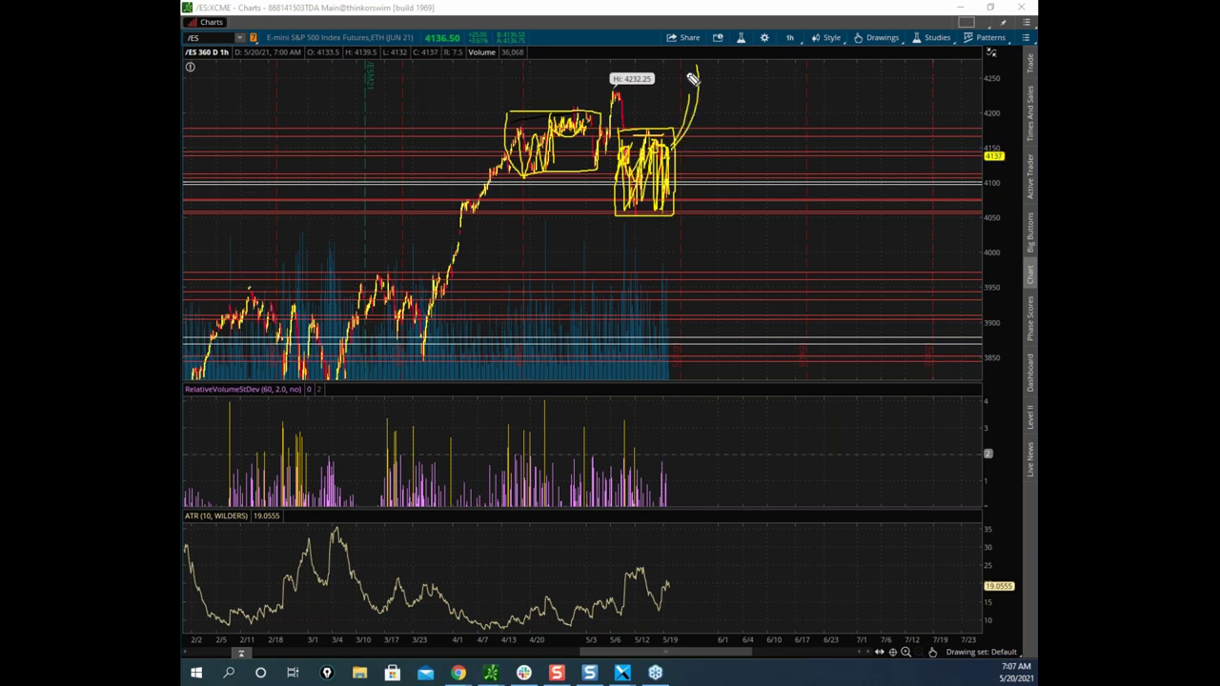
{"action": "left_click_drag", "start_coordinate": [688, 143], "coordinate": [705, 63]}
{"action": "left_click_drag", "start_coordinate": [674, 150], "coordinate": [702, 73]}
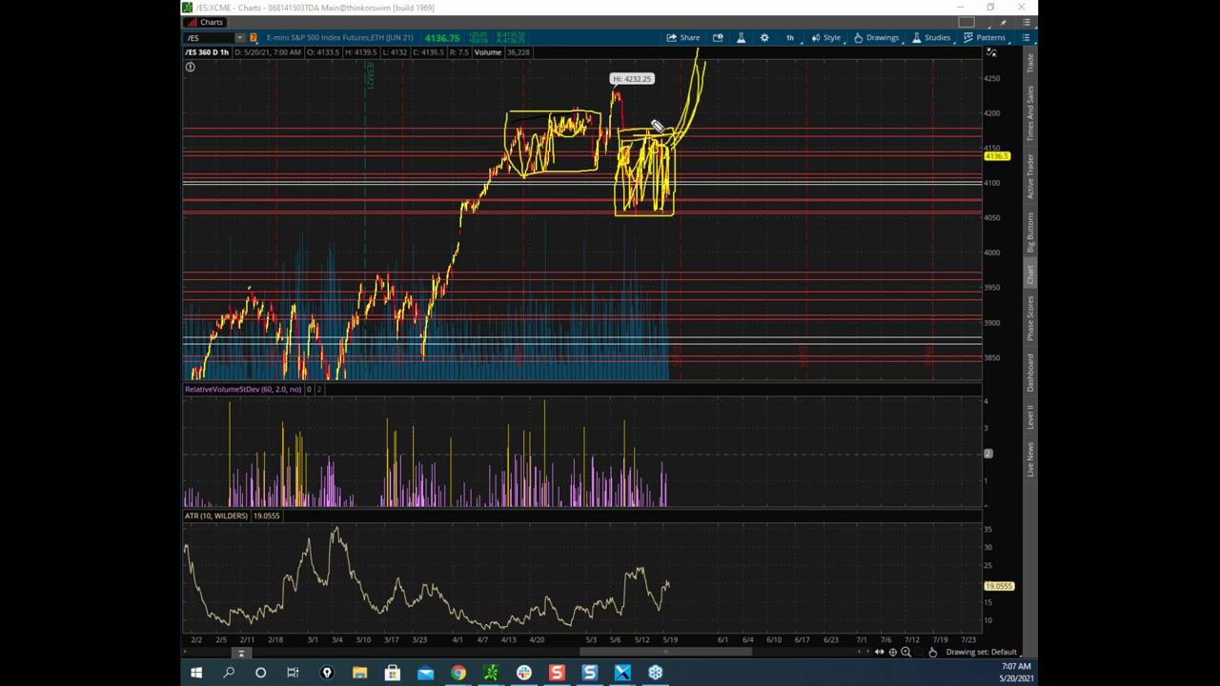
{"action": "left_click", "coordinate": [550, 9]}
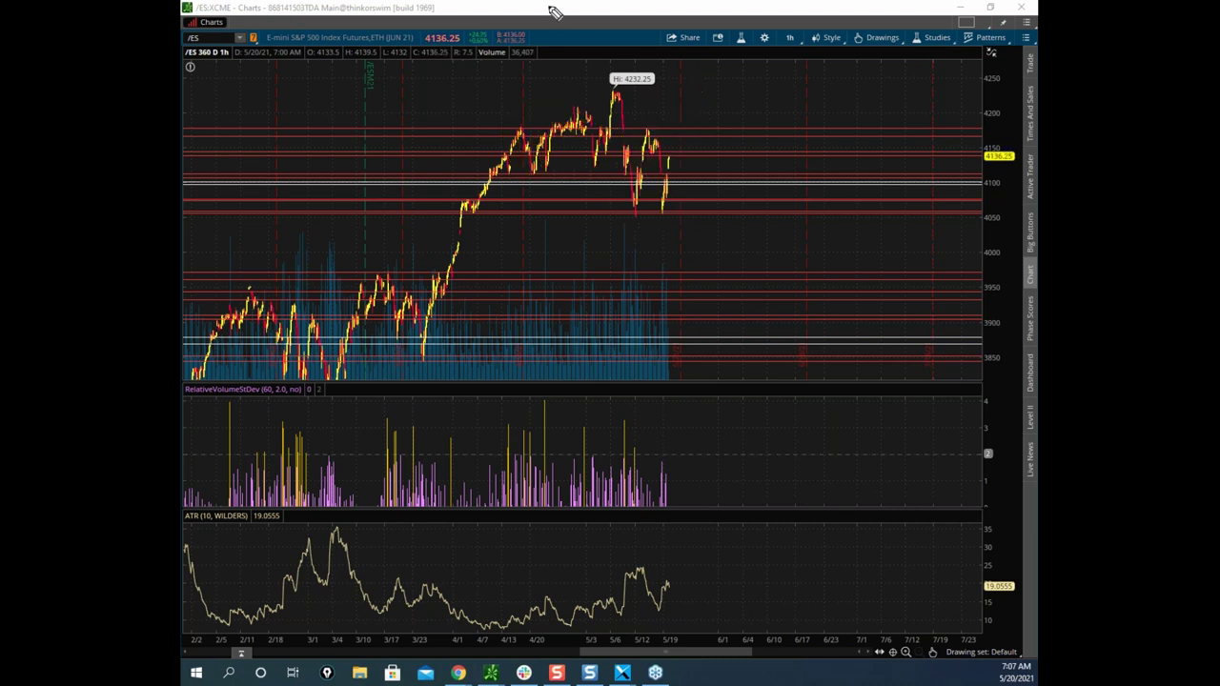
Box the May and February–March ranges, sketch their swings and an upward breakout near 4250, and clear the annotations.
{"action": "mouse_move", "coordinate": [626, 136]}
{"action": "left_mouse_down"}
{"action": "mouse_move", "coordinate": [677, 204]}
{"action": "mouse_move", "coordinate": [648, 218]}
{"action": "mouse_move", "coordinate": [620, 126]}
{"action": "left_mouse_up"}
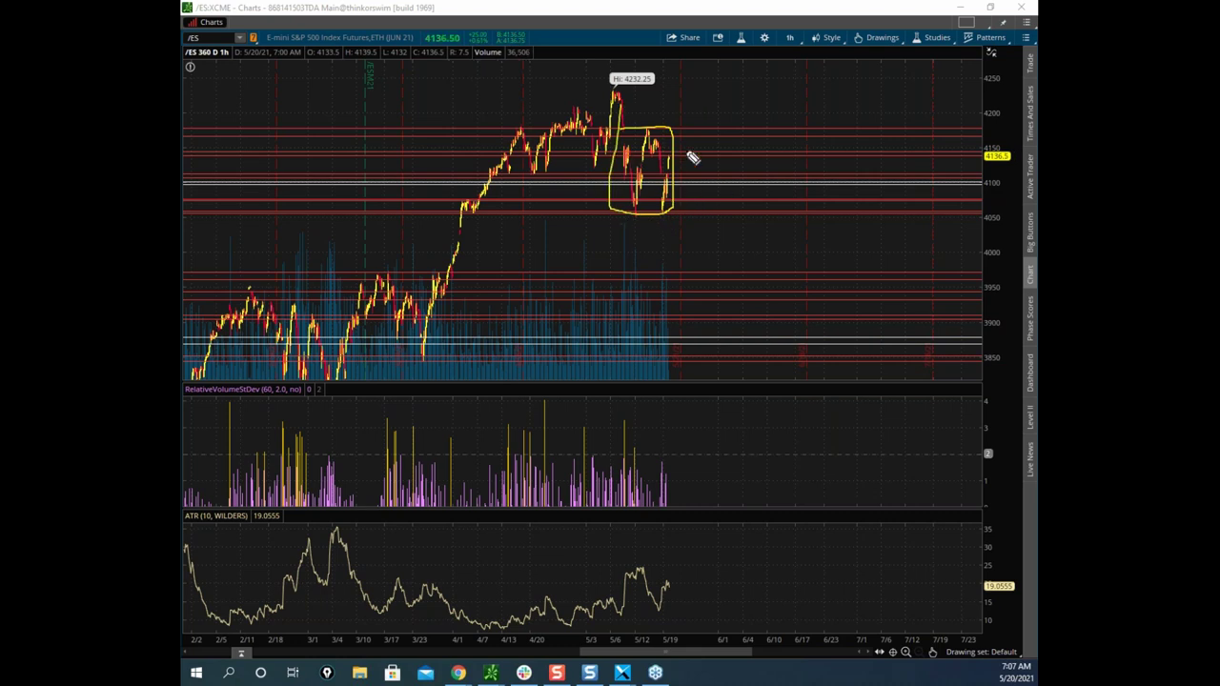
{"action": "mouse_move", "coordinate": [250, 288]}
{"action": "left_mouse_down"}
{"action": "mouse_move", "coordinate": [428, 362]}
{"action": "mouse_move", "coordinate": [211, 377]}
{"action": "mouse_move", "coordinate": [238, 316]}
{"action": "mouse_move", "coordinate": [351, 330]}
{"action": "mouse_move", "coordinate": [397, 294]}
{"action": "left_mouse_up"}
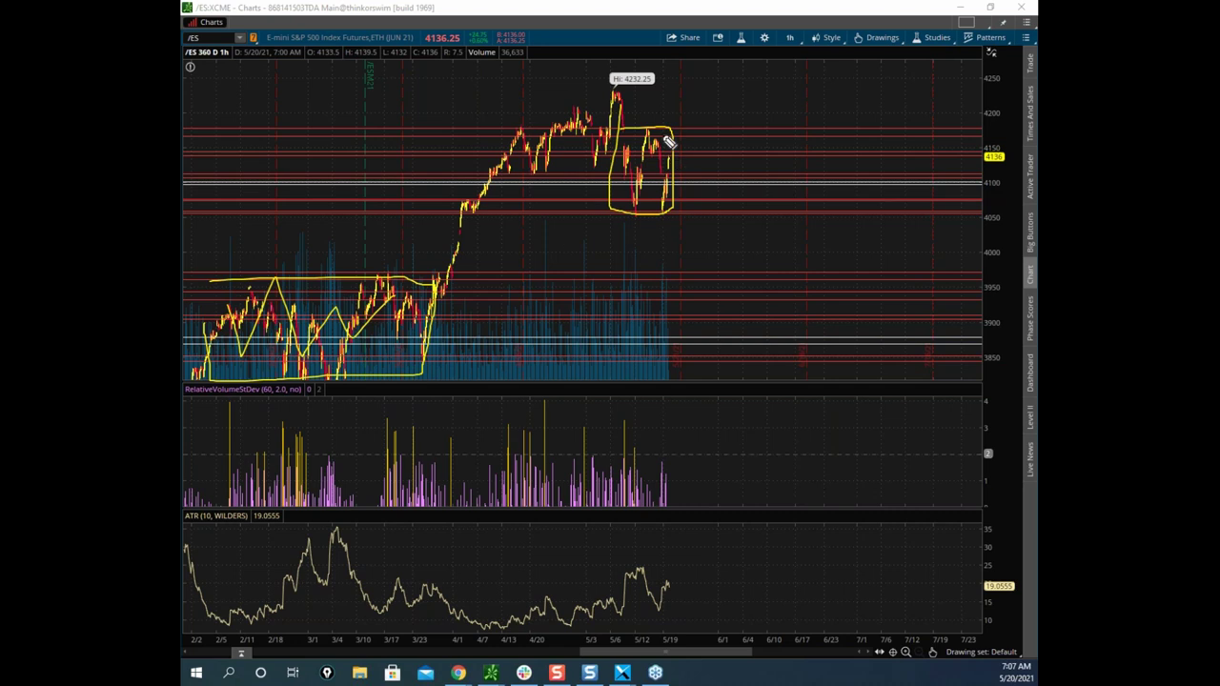
{"action": "left_click_drag", "start_coordinate": [670, 142], "coordinate": [684, 84]}
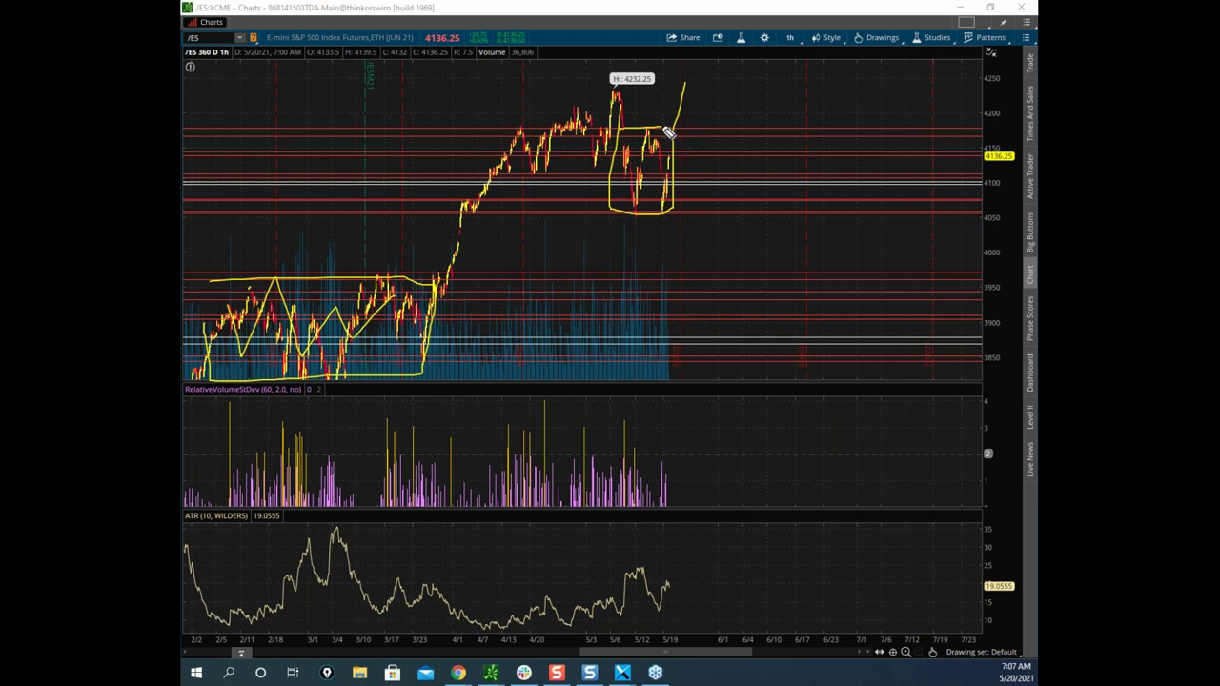
{"action": "left_click_drag", "start_coordinate": [658, 133], "coordinate": [656, 164]}
{"action": "left_click", "coordinate": [612, 27]}
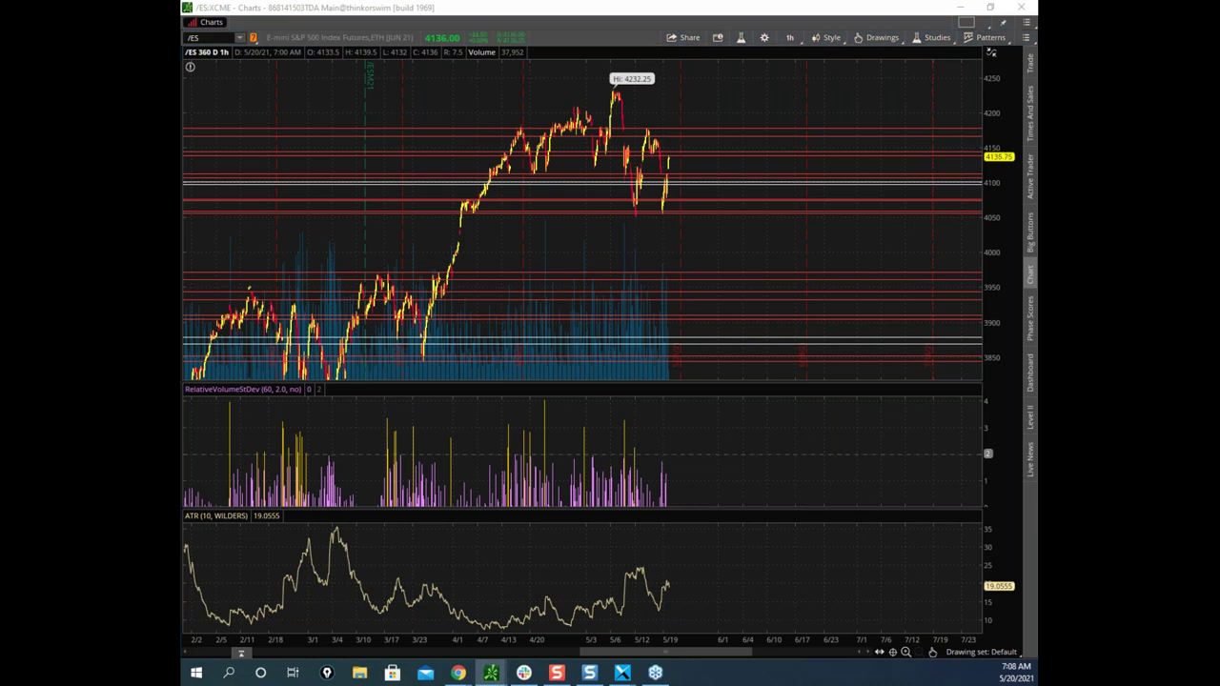
Show the 5-minute /ES chart maximized, outline the overnight range below about 4115 and trace its dip and rally, clearing the marks when done.
{"action": "left_click_drag", "start_coordinate": [182, 214], "coordinate": [602, 90]}
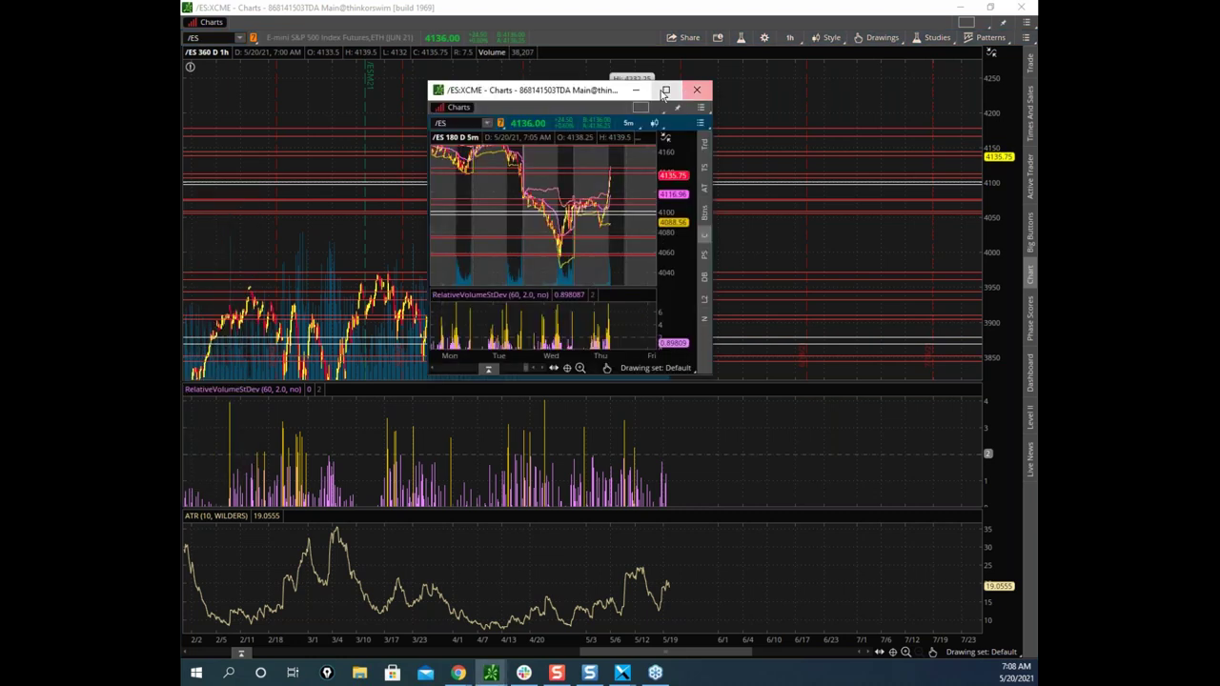
{"action": "left_click", "coordinate": [665, 90]}
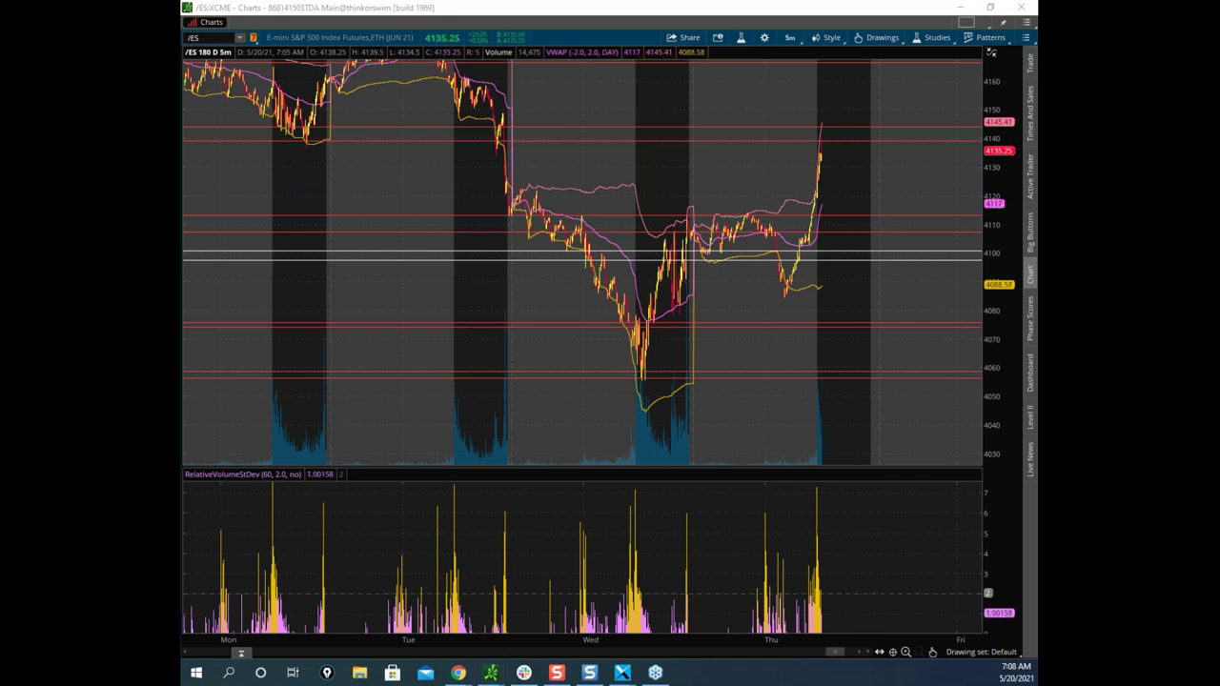
{"action": "mouse_move", "coordinate": [658, 212]}
{"action": "left_mouse_down"}
{"action": "mouse_move", "coordinate": [777, 224]}
{"action": "mouse_move", "coordinate": [738, 224]}
{"action": "mouse_move", "coordinate": [789, 289]}
{"action": "mouse_move", "coordinate": [821, 223]}
{"action": "left_mouse_up"}
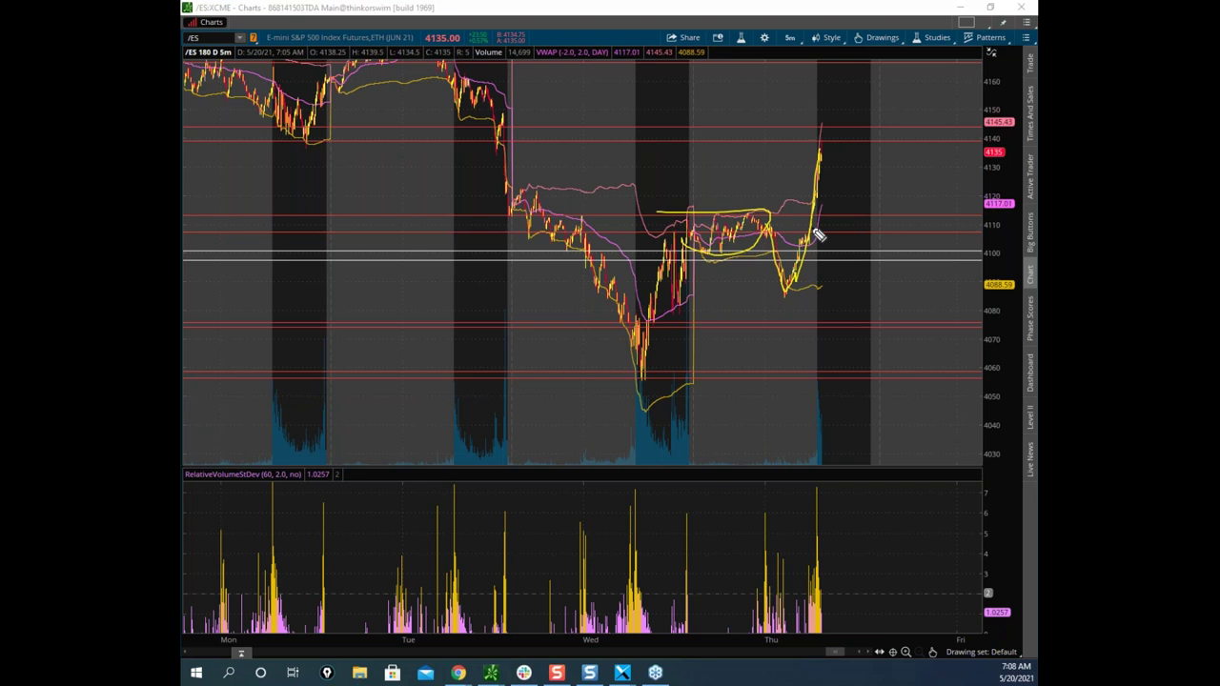
{"action": "mouse_move", "coordinate": [717, 228]}
{"action": "left_mouse_down"}
{"action": "mouse_move", "coordinate": [704, 239]}
{"action": "mouse_move", "coordinate": [746, 254]}
{"action": "mouse_move", "coordinate": [787, 227]}
{"action": "mouse_move", "coordinate": [792, 301]}
{"action": "left_mouse_up"}
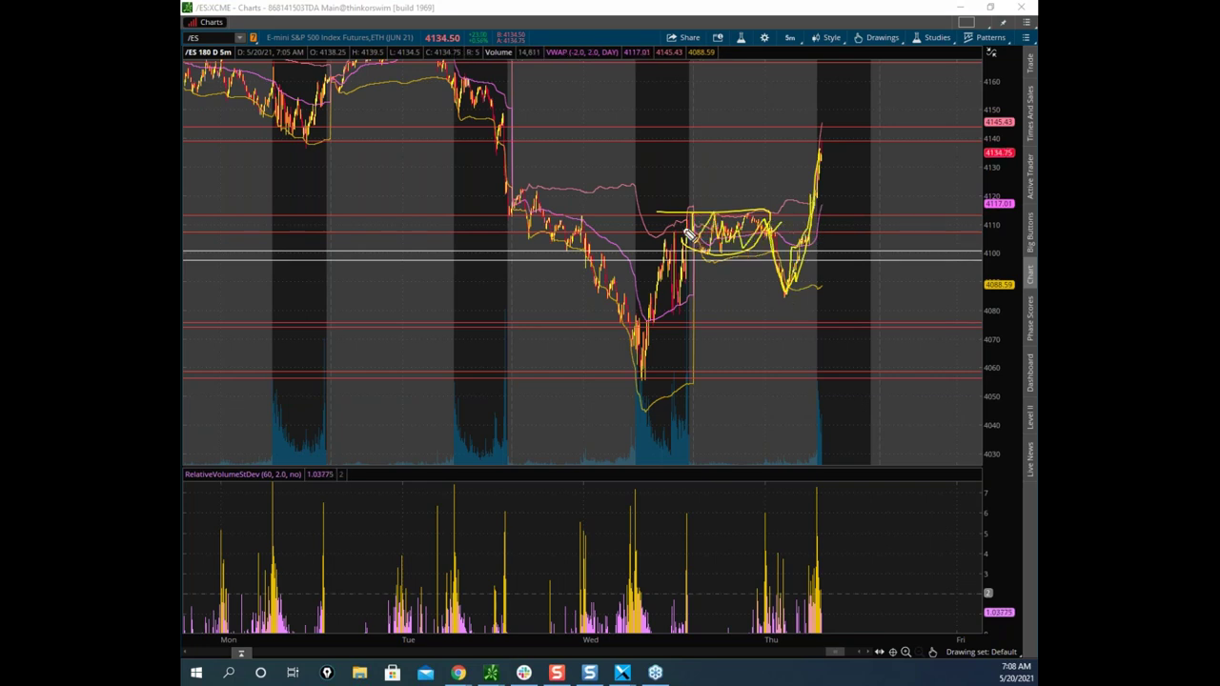
{"action": "left_click_drag", "start_coordinate": [694, 232], "coordinate": [786, 230]}
{"action": "mouse_move", "coordinate": [707, 240]}
{"action": "left_mouse_down"}
{"action": "mouse_move", "coordinate": [770, 230]}
{"action": "mouse_move", "coordinate": [749, 229]}
{"action": "mouse_move", "coordinate": [829, 110]}
{"action": "mouse_move", "coordinate": [435, 327]}
{"action": "mouse_move", "coordinate": [768, 288]}
{"action": "left_mouse_up"}
{"action": "key", "text": "Escape"}
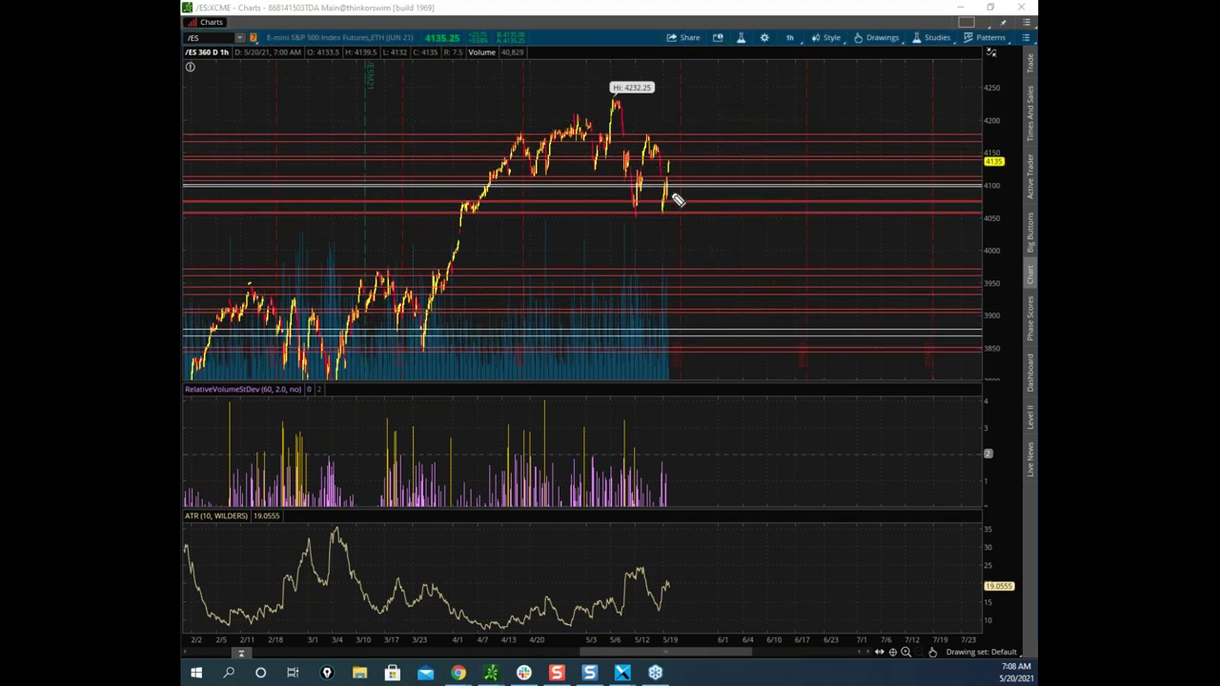
Sketch the February-to-April advance and a decline from the 4232.25 high on the hourly chart, and clear the strokes.
{"action": "mouse_move", "coordinate": [233, 347]}
{"action": "left_mouse_down"}
{"action": "mouse_move", "coordinate": [253, 345]}
{"action": "mouse_move", "coordinate": [515, 86]}
{"action": "left_mouse_up"}
{"action": "left_click_drag", "start_coordinate": [635, 87], "coordinate": [814, 315]}
{"action": "left_click", "coordinate": [552, 13]}
Box the April consolidation from about 4105 to 4205, add a short upward stroke, and circle the low late-March to early-May ATR readings.
{"action": "mouse_move", "coordinate": [509, 120]}
{"action": "left_mouse_down"}
{"action": "mouse_move", "coordinate": [593, 118]}
{"action": "mouse_move", "coordinate": [599, 175]}
{"action": "mouse_move", "coordinate": [499, 184]}
{"action": "mouse_move", "coordinate": [507, 120]}
{"action": "left_mouse_up"}
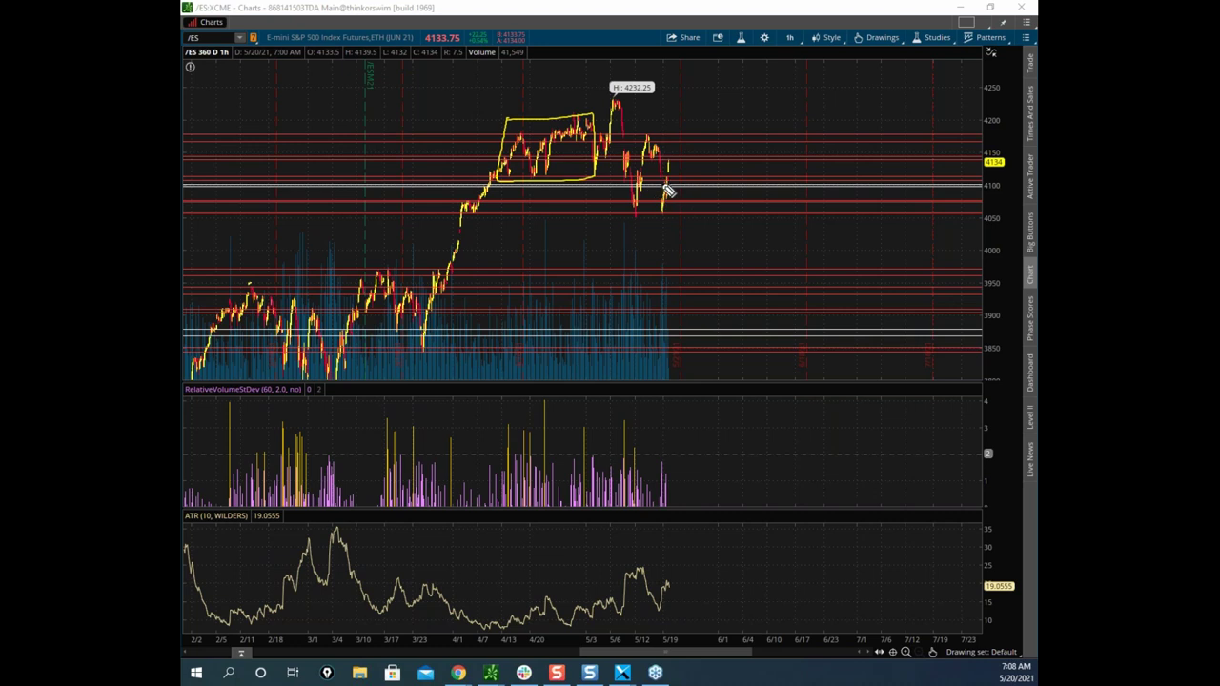
{"action": "left_click_drag", "start_coordinate": [693, 89], "coordinate": [708, 67]}
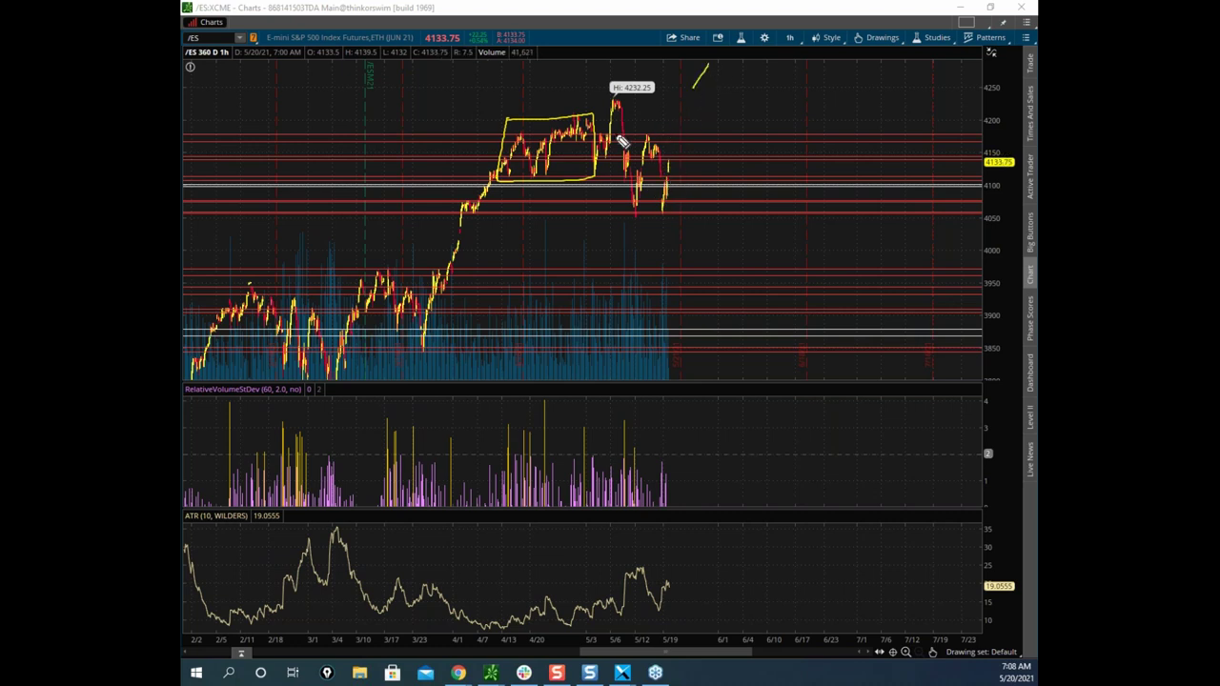
{"action": "mouse_move", "coordinate": [522, 606]}
{"action": "left_mouse_down"}
{"action": "mouse_move", "coordinate": [436, 632]}
{"action": "mouse_move", "coordinate": [610, 655]}
{"action": "mouse_move", "coordinate": [524, 608]}
{"action": "left_mouse_up"}
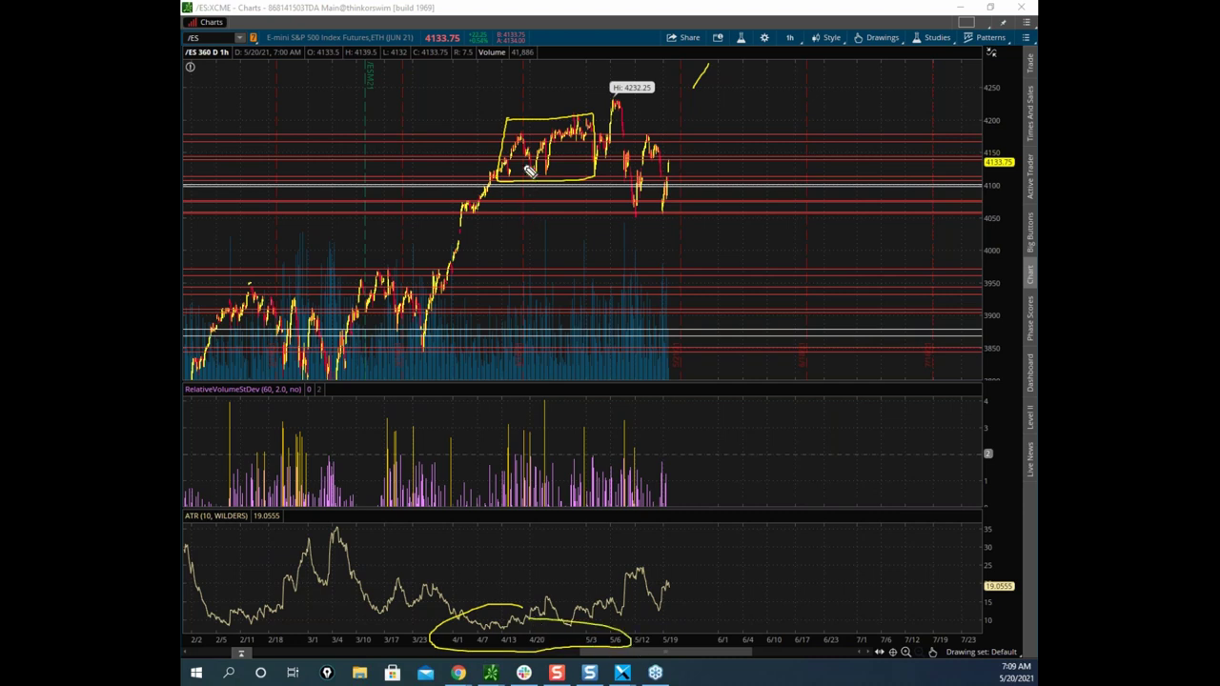
Draw horizontal levels inside the April box, circle the 4232.25 high, sketch a continuation upward, and clear the annotations.
{"action": "left_click_drag", "start_coordinate": [509, 157], "coordinate": [588, 152]}
{"action": "mouse_move", "coordinate": [503, 144]}
{"action": "left_mouse_down"}
{"action": "mouse_move", "coordinate": [587, 143]}
{"action": "mouse_move", "coordinate": [621, 107]}
{"action": "mouse_move", "coordinate": [611, 110]}
{"action": "left_mouse_up"}
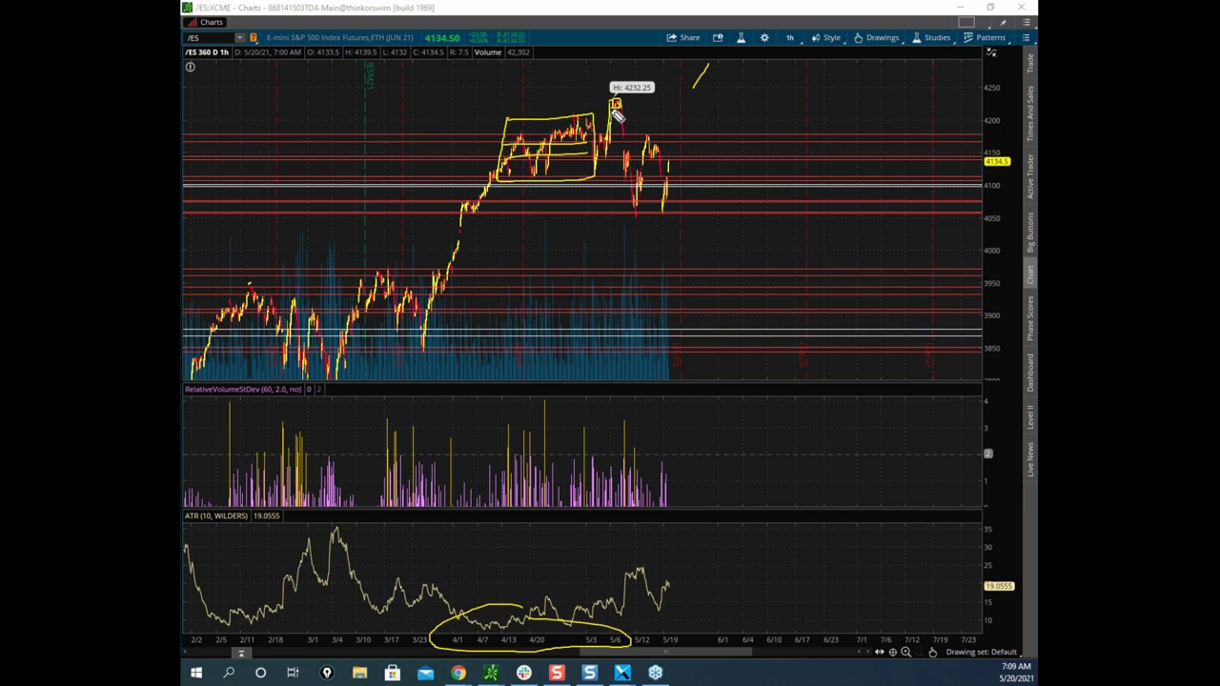
{"action": "left_click_drag", "start_coordinate": [670, 84], "coordinate": [700, 37]}
{"action": "left_click", "coordinate": [616, 136]}
Redraw the April range with several internal levels, trace the May breakdown and a projected drop to about 3975, and clear the drawing.
{"action": "mouse_move", "coordinate": [529, 122]}
{"action": "left_mouse_down"}
{"action": "mouse_move", "coordinate": [599, 172]}
{"action": "mouse_move", "coordinate": [504, 185]}
{"action": "mouse_move", "coordinate": [502, 116]}
{"action": "mouse_move", "coordinate": [599, 144]}
{"action": "mouse_move", "coordinate": [504, 157]}
{"action": "mouse_move", "coordinate": [611, 156]}
{"action": "left_mouse_up"}
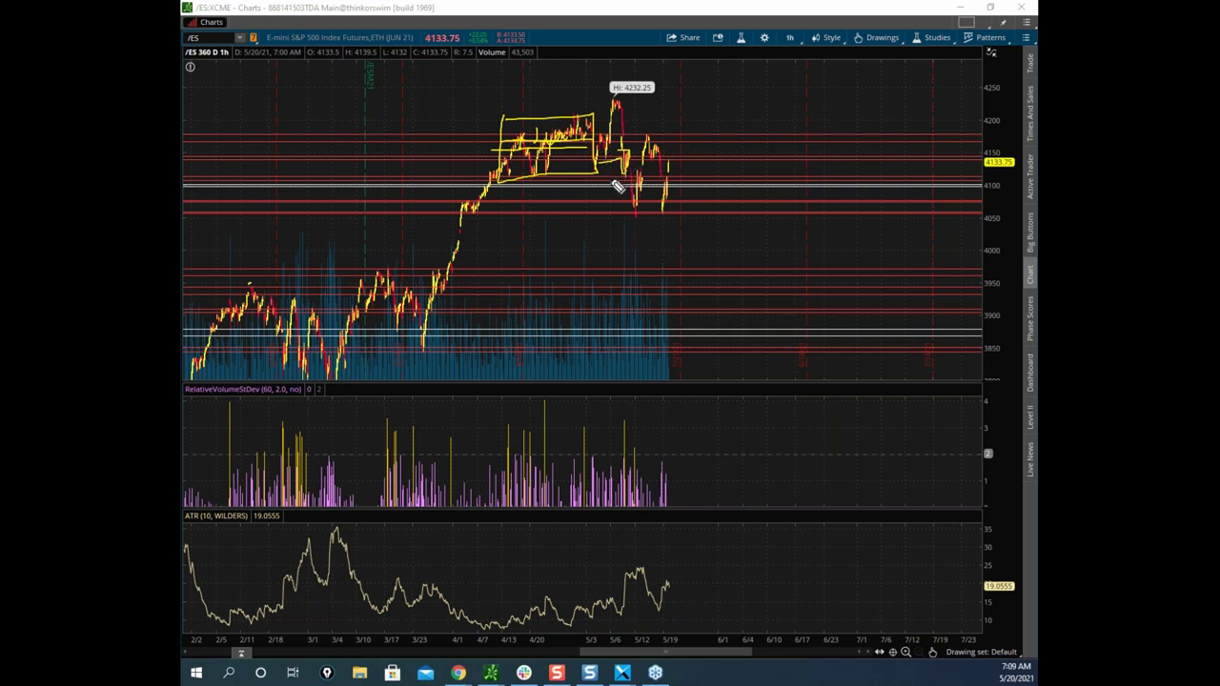
{"action": "left_click_drag", "start_coordinate": [503, 165], "coordinate": [592, 165]}
{"action": "left_click_drag", "start_coordinate": [513, 107], "coordinate": [573, 118]}
{"action": "left_click_drag", "start_coordinate": [627, 167], "coordinate": [633, 208]}
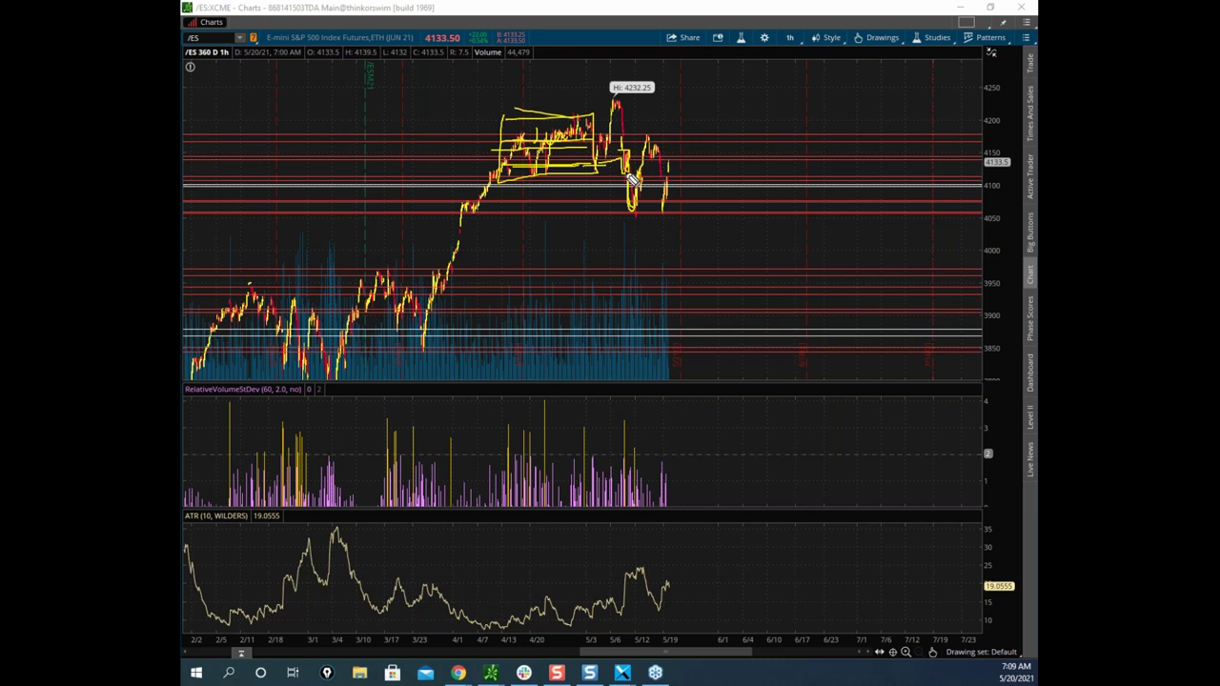
{"action": "left_click_drag", "start_coordinate": [634, 186], "coordinate": [655, 270]}
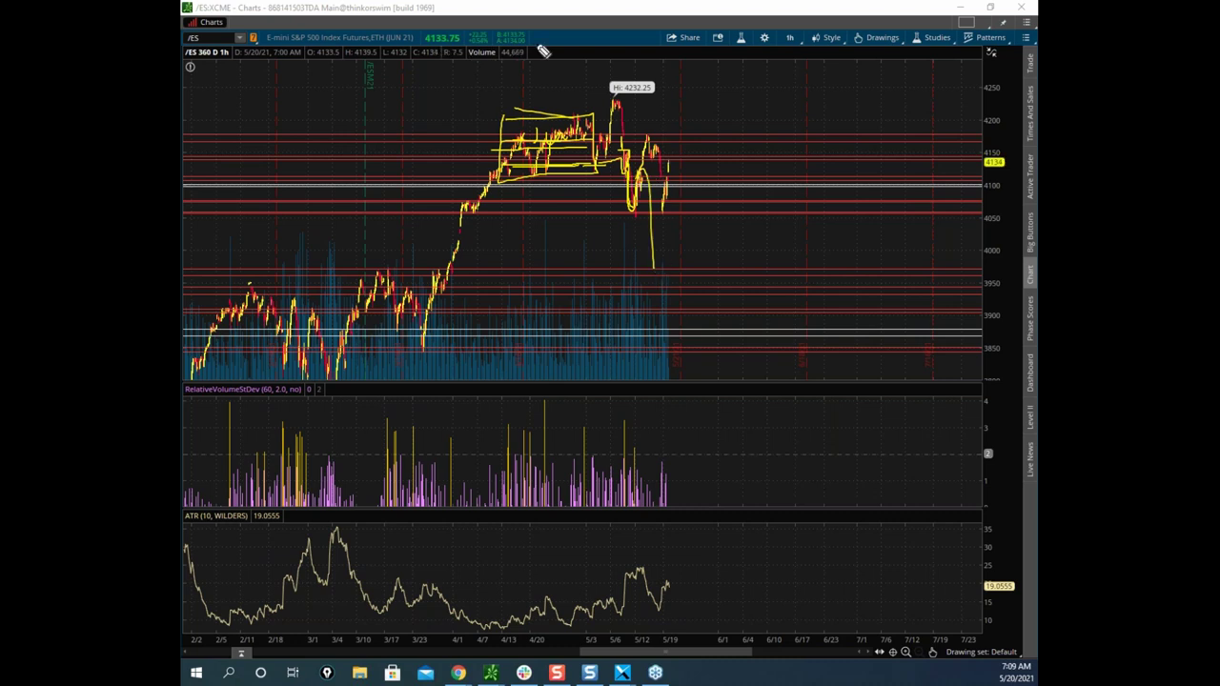
{"action": "left_click", "coordinate": [565, 27]}
Box the April range again, extend lines forward from the May rebound near 4120 and 4100, and clear them.
{"action": "mouse_move", "coordinate": [512, 117]}
{"action": "left_mouse_down"}
{"action": "mouse_move", "coordinate": [593, 110]}
{"action": "mouse_move", "coordinate": [601, 179]}
{"action": "mouse_move", "coordinate": [494, 181]}
{"action": "mouse_move", "coordinate": [514, 144]}
{"action": "mouse_move", "coordinate": [646, 181]}
{"action": "mouse_move", "coordinate": [654, 194]}
{"action": "mouse_move", "coordinate": [663, 181]}
{"action": "mouse_move", "coordinate": [905, 169]}
{"action": "left_mouse_up"}
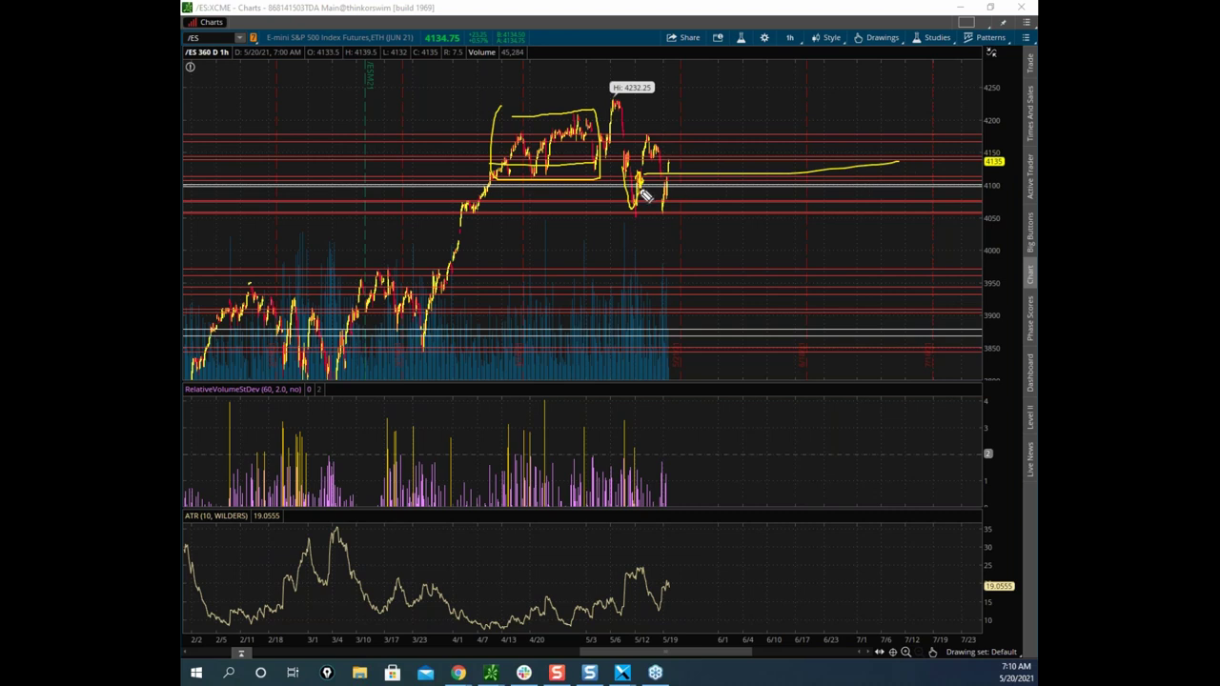
{"action": "left_click_drag", "start_coordinate": [643, 189], "coordinate": [925, 187]}
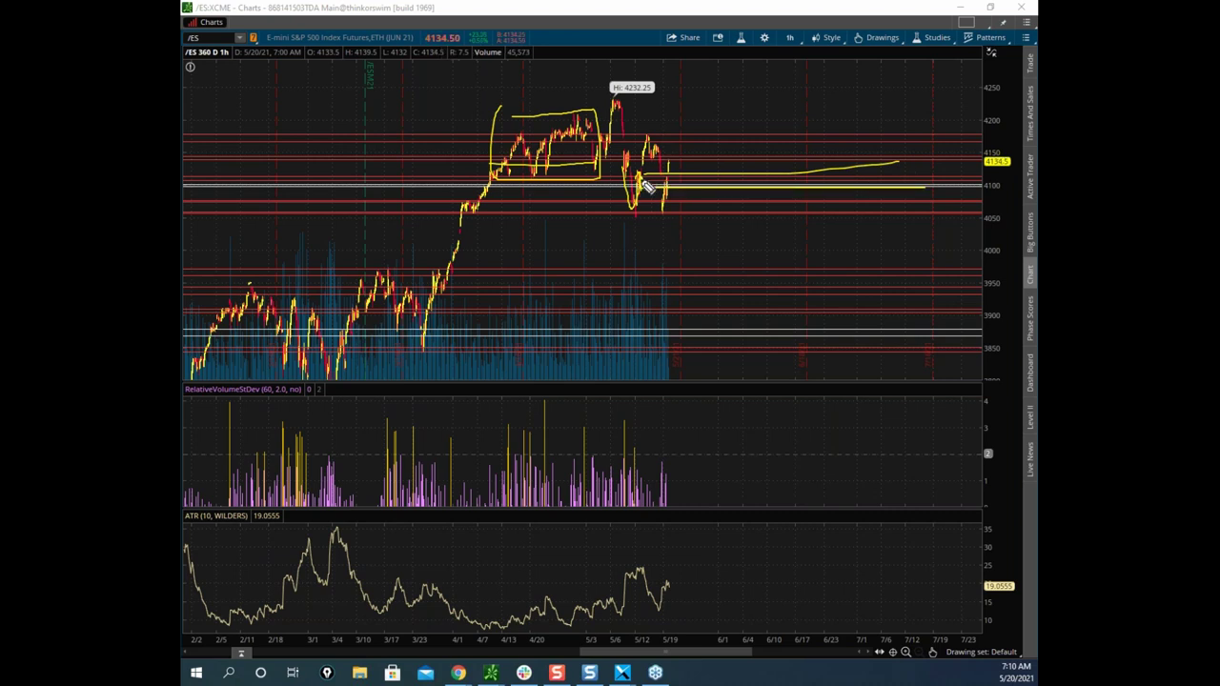
{"action": "left_click", "coordinate": [475, 16]}
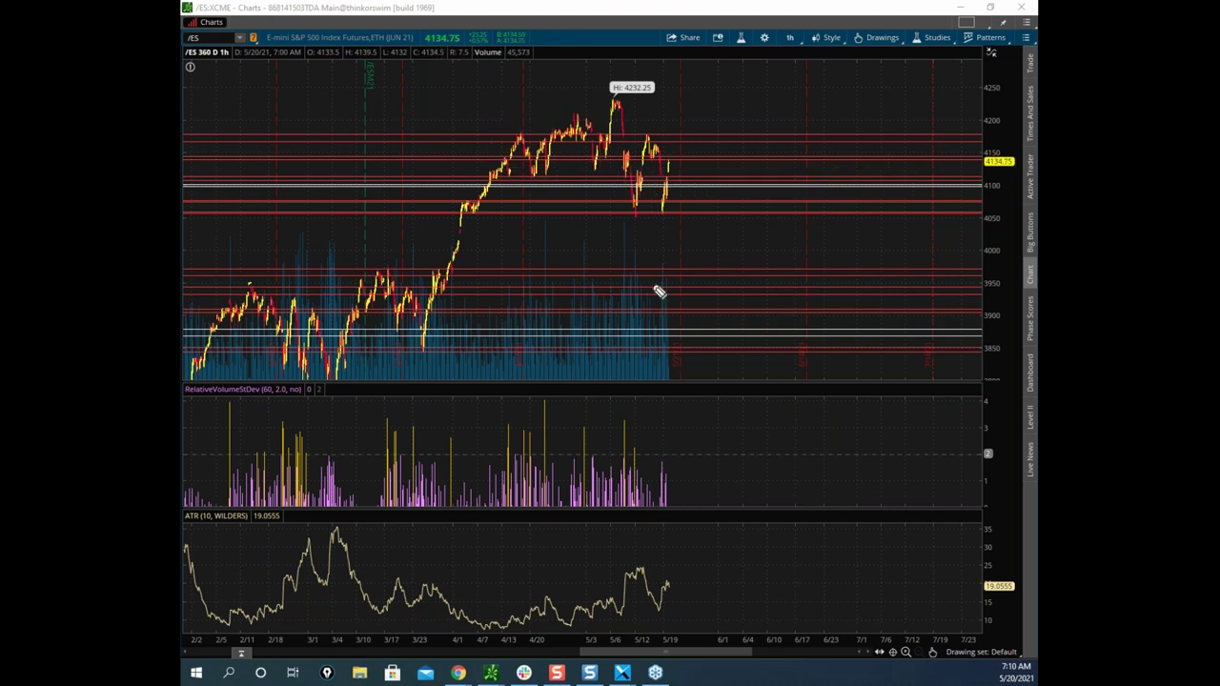
Outline the April consolidation with two inner levels and mark the mid-May high near 4180 at the price and at the chart's far end.
{"action": "mouse_move", "coordinate": [489, 117]}
{"action": "left_mouse_down"}
{"action": "mouse_move", "coordinate": [605, 120]}
{"action": "mouse_move", "coordinate": [526, 183]}
{"action": "mouse_move", "coordinate": [505, 145]}
{"action": "left_mouse_up"}
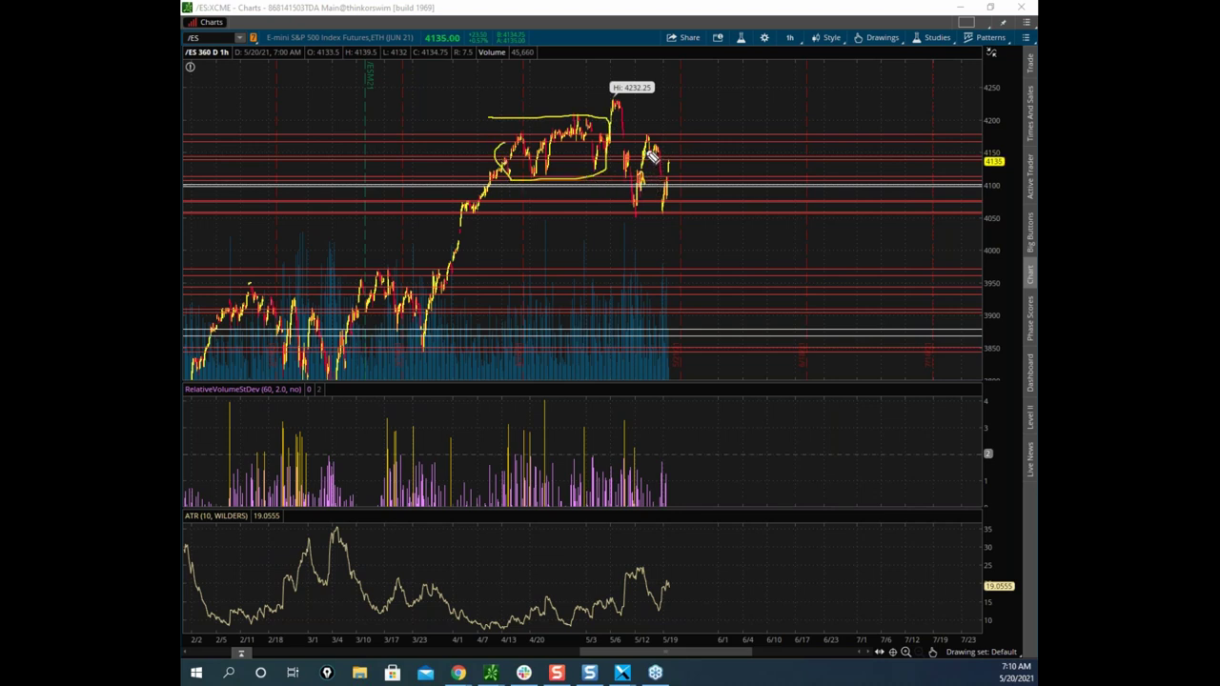
{"action": "mouse_move", "coordinate": [511, 144]}
{"action": "left_mouse_down"}
{"action": "mouse_move", "coordinate": [501, 155]}
{"action": "mouse_move", "coordinate": [609, 158]}
{"action": "left_mouse_up"}
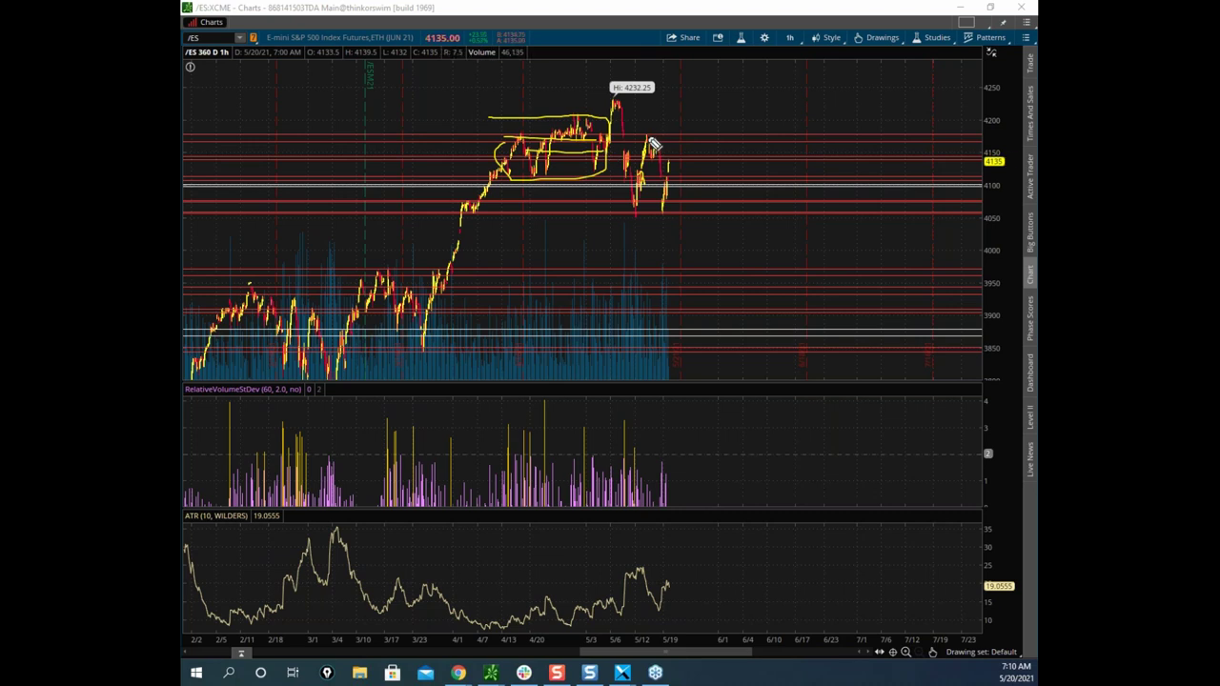
{"action": "left_click_drag", "start_coordinate": [650, 134], "coordinate": [670, 133]}
{"action": "left_click_drag", "start_coordinate": [949, 133], "coordinate": [979, 132]}
Trace the V-shaped rebound from the May low to above 4250 and the second dip near 4060, and clear the annotations.
{"action": "mouse_move", "coordinate": [623, 116]}
{"action": "left_mouse_down"}
{"action": "mouse_move", "coordinate": [641, 218]}
{"action": "mouse_move", "coordinate": [668, 57]}
{"action": "left_mouse_up"}
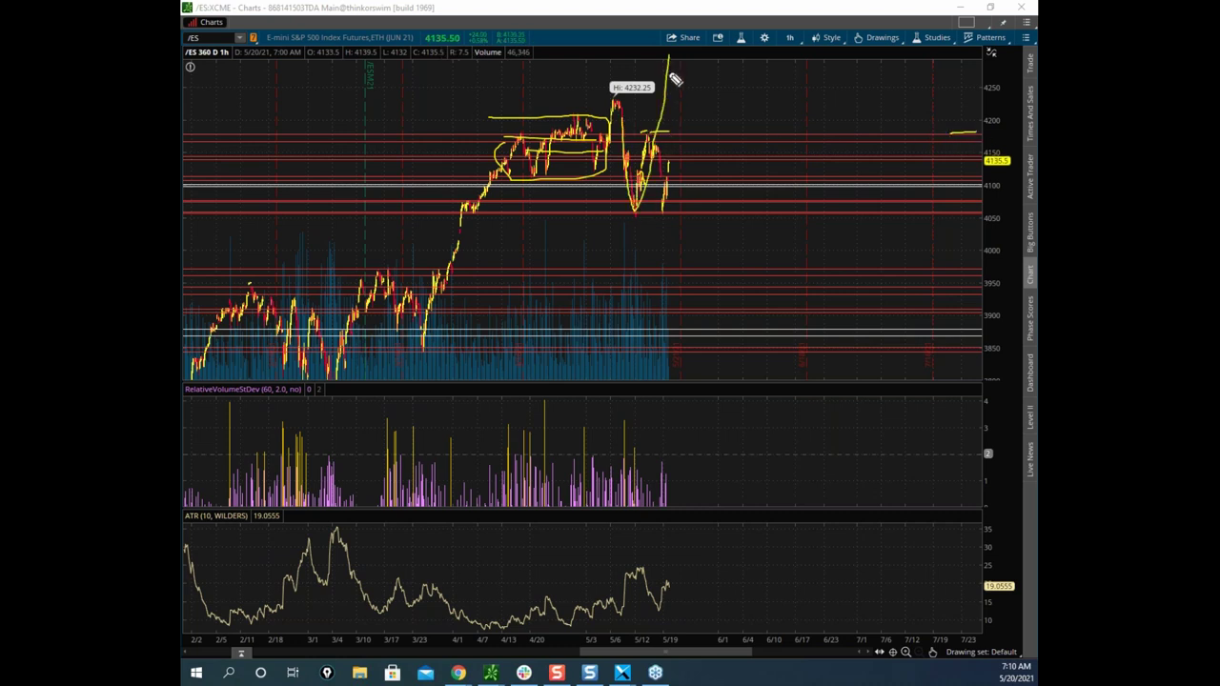
{"action": "mouse_move", "coordinate": [651, 125]}
{"action": "left_mouse_down"}
{"action": "mouse_move", "coordinate": [667, 215]}
{"action": "mouse_move", "coordinate": [674, 165]}
{"action": "left_mouse_up"}
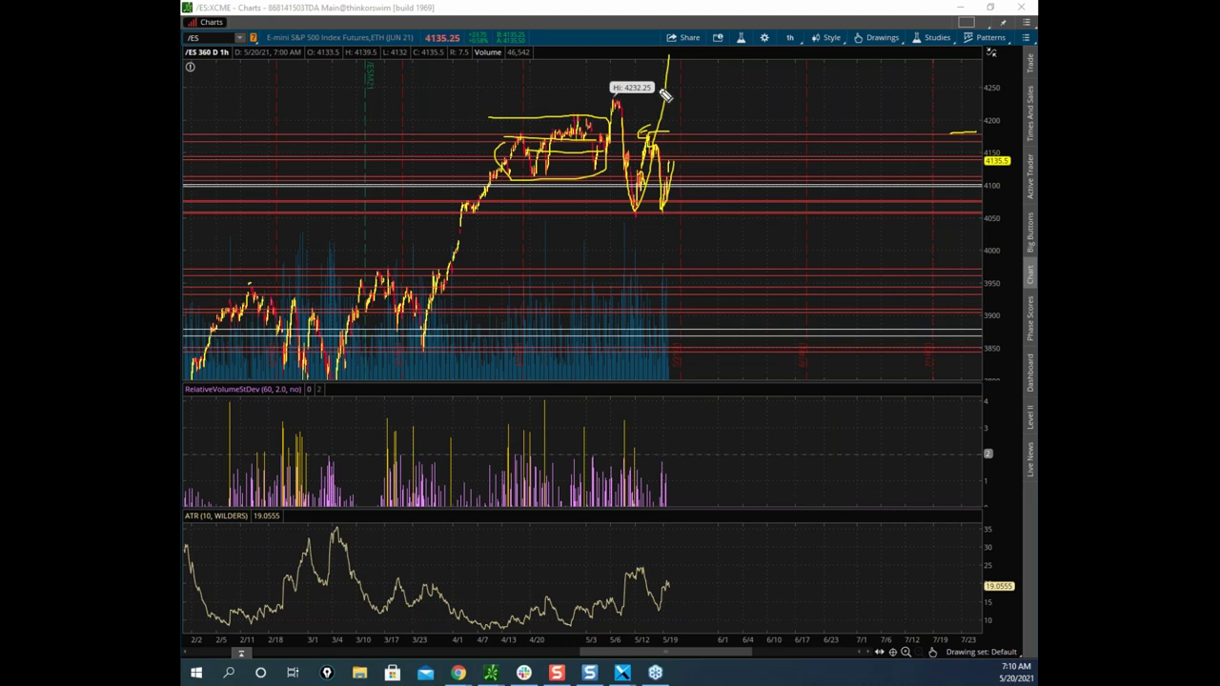
{"action": "key", "text": "Escape"}
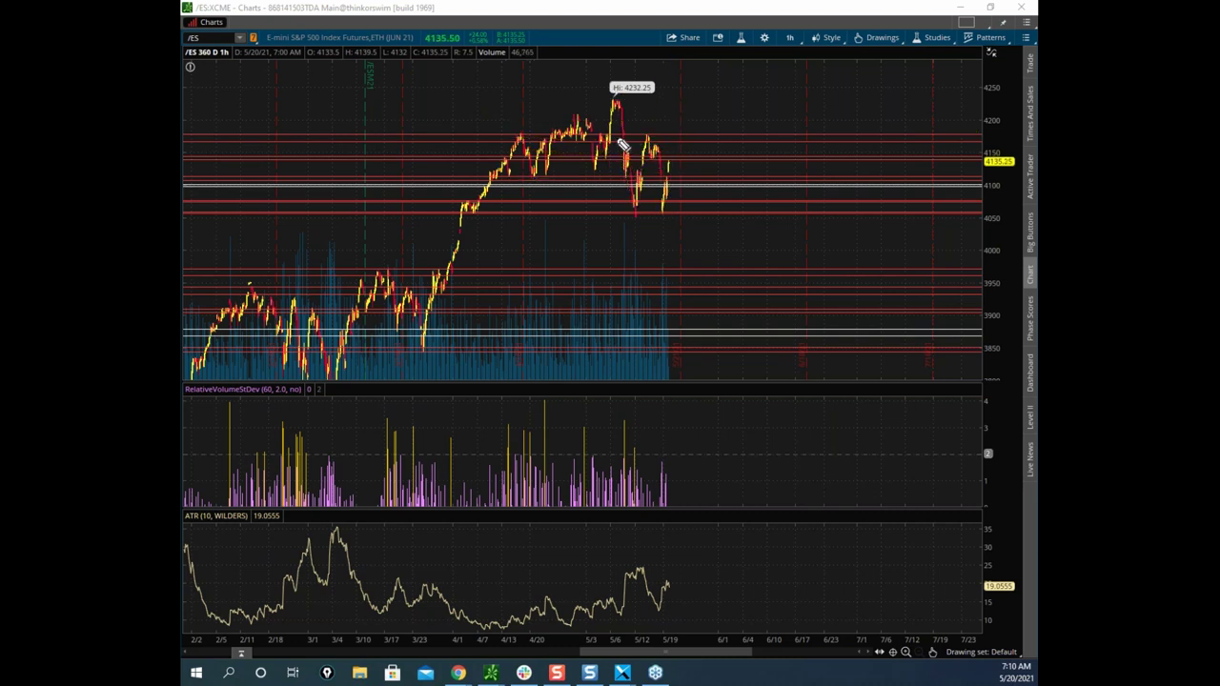
Box the May range from about 4060 to 4180 and sketch the latest rebound toward its upper edge.
{"action": "mouse_move", "coordinate": [624, 140]}
{"action": "left_mouse_down"}
{"action": "mouse_move", "coordinate": [629, 216]}
{"action": "mouse_move", "coordinate": [674, 220]}
{"action": "mouse_move", "coordinate": [680, 130]}
{"action": "mouse_move", "coordinate": [674, 170]}
{"action": "left_mouse_up"}
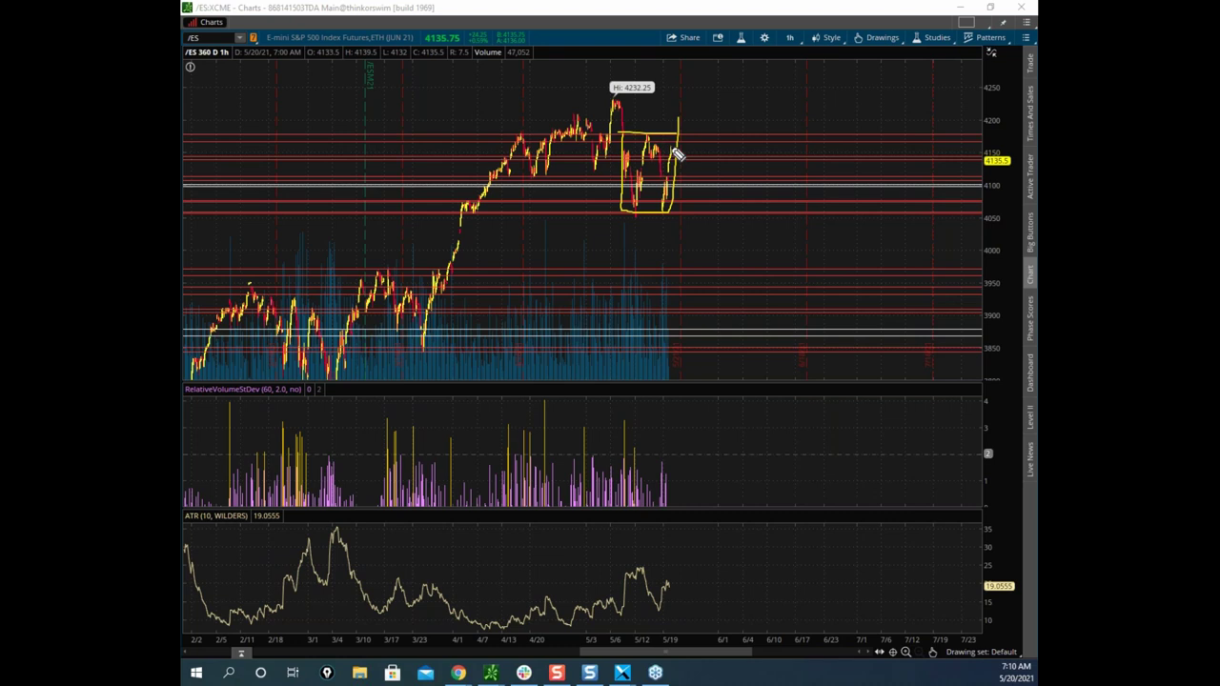
Box the May range from about 4060 to 4180 with inner levels near 4140 and 4120, mark the current price, and clear it.
{"action": "right_click", "coordinate": [646, 114]}
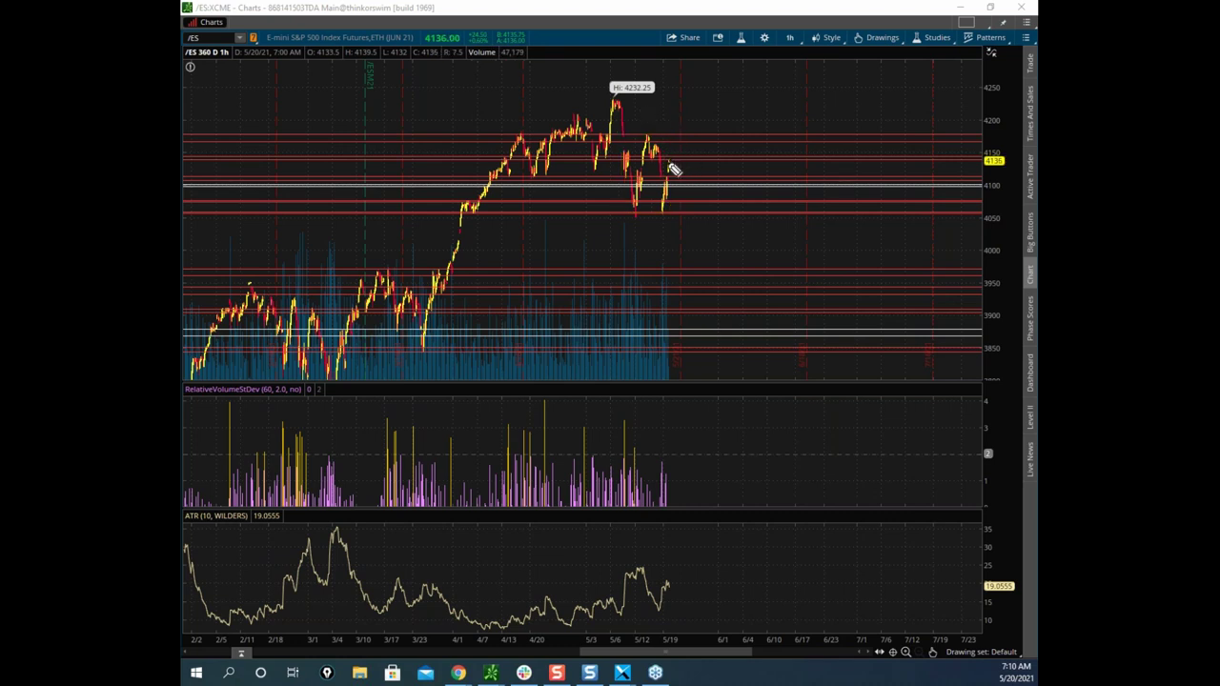
{"action": "mouse_move", "coordinate": [685, 131]}
{"action": "left_mouse_down"}
{"action": "mouse_move", "coordinate": [630, 130]}
{"action": "mouse_move", "coordinate": [617, 186]}
{"action": "mouse_move", "coordinate": [653, 213]}
{"action": "mouse_move", "coordinate": [684, 211]}
{"action": "mouse_move", "coordinate": [684, 131]}
{"action": "left_mouse_up"}
{"action": "mouse_move", "coordinate": [621, 162]}
{"action": "left_mouse_down"}
{"action": "mouse_move", "coordinate": [660, 160]}
{"action": "mouse_move", "coordinate": [683, 176]}
{"action": "mouse_move", "coordinate": [686, 162]}
{"action": "left_mouse_up"}
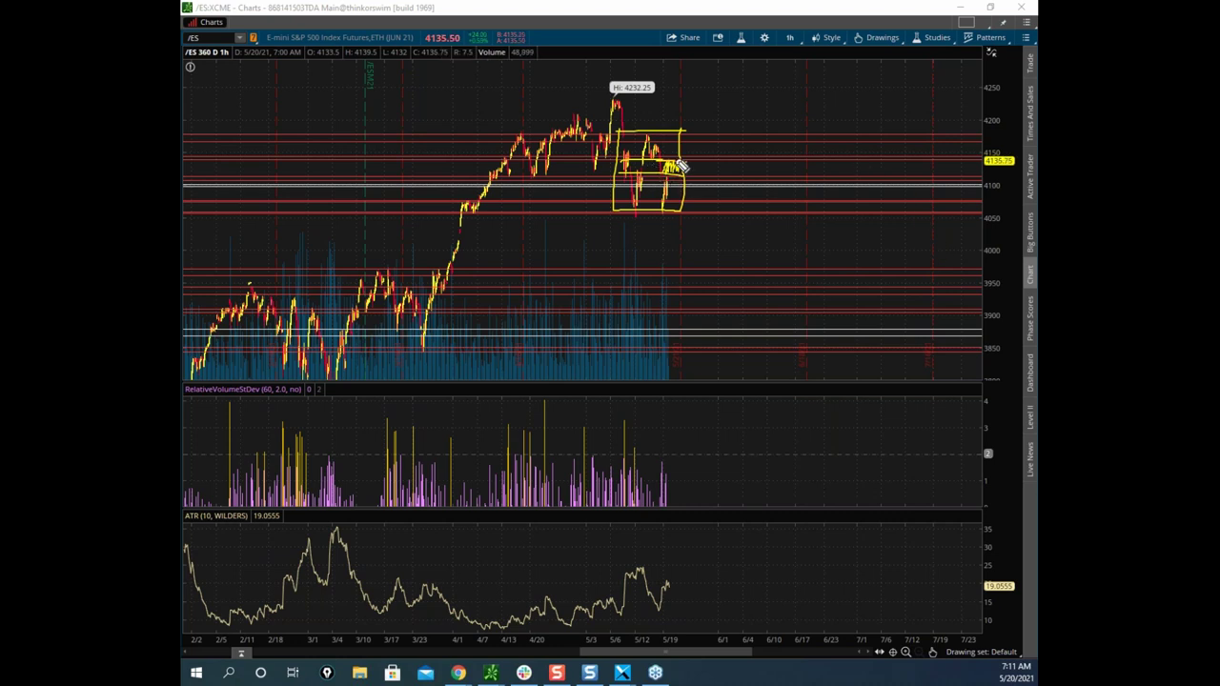
{"action": "left_click_drag", "start_coordinate": [671, 168], "coordinate": [681, 170]}
{"action": "left_click_drag", "start_coordinate": [682, 170], "coordinate": [682, 170]}
{"action": "left_click_drag", "start_coordinate": [636, 171], "coordinate": [675, 176]}
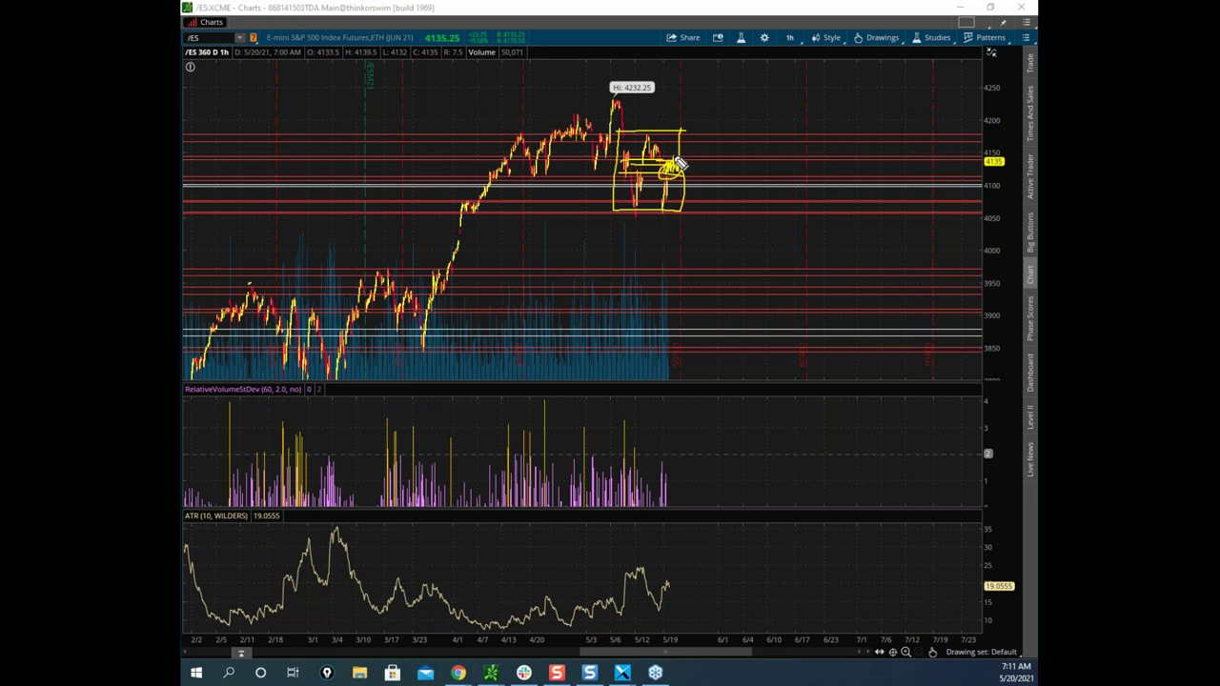
{"action": "left_click", "coordinate": [595, 5]}
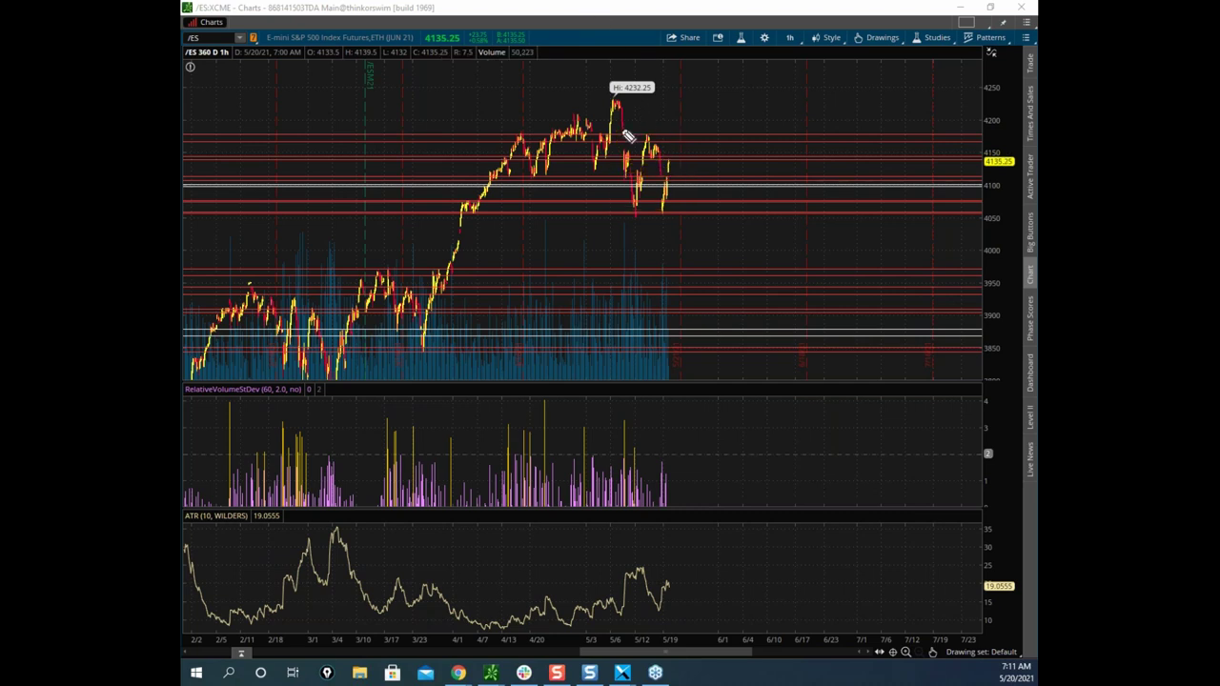
Outline the May range with a second box inside it, mark both lows and the rebound, and clear the drawing.
{"action": "mouse_move", "coordinate": [620, 135]}
{"action": "left_mouse_down"}
{"action": "mouse_move", "coordinate": [677, 221]}
{"action": "mouse_move", "coordinate": [620, 203]}
{"action": "mouse_move", "coordinate": [670, 211]}
{"action": "left_mouse_up"}
{"action": "left_click_drag", "start_coordinate": [631, 156], "coordinate": [675, 158]}
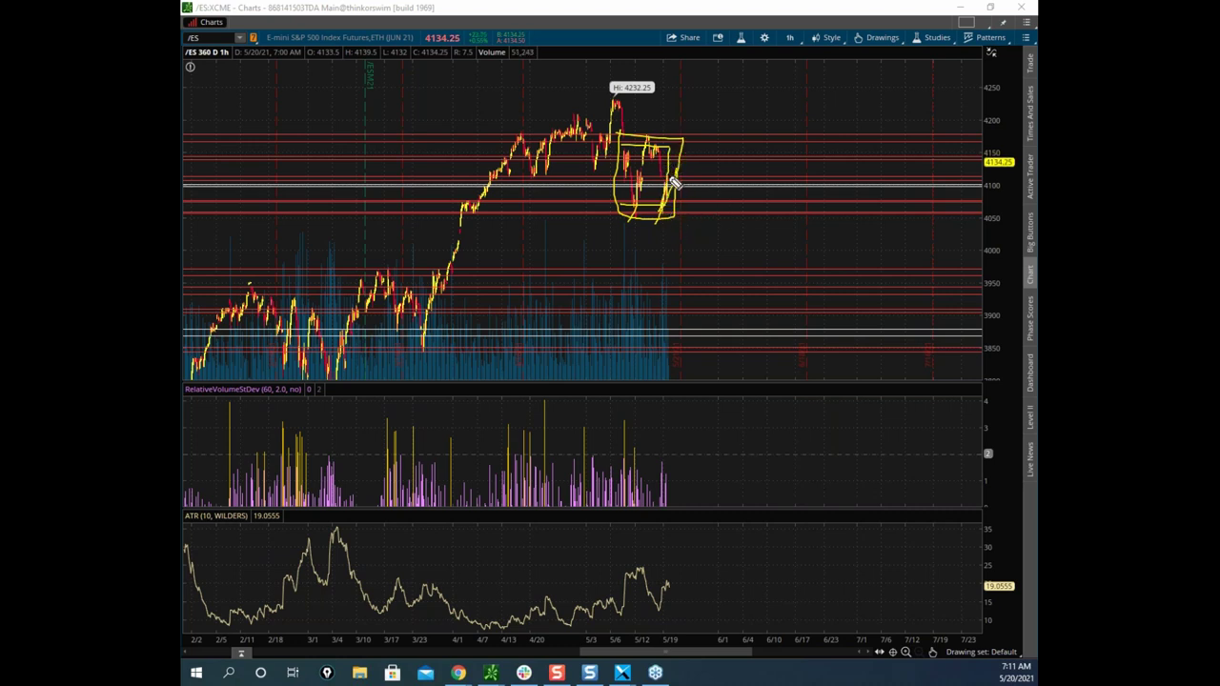
{"action": "left_click", "coordinate": [602, 10]}
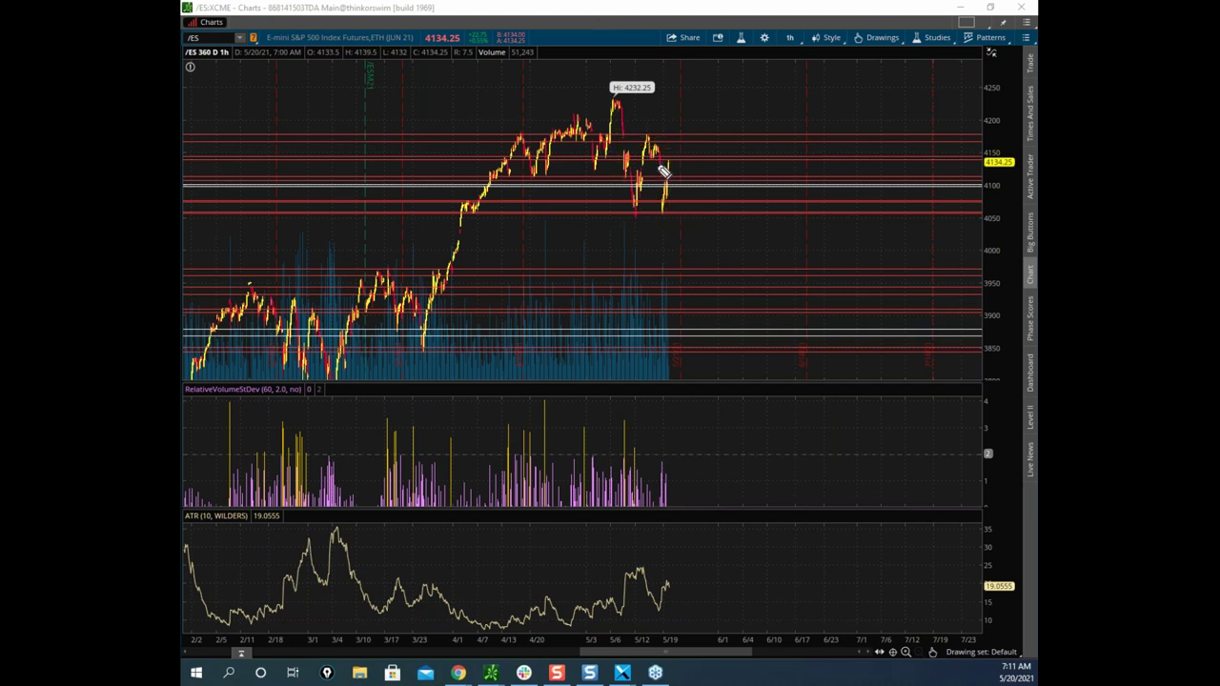
Outline the May range again and sketch an upside breakout above 4250 with a pullback and a downside breakdown with a retest near 4070.
{"action": "left_click_drag", "start_coordinate": [670, 179], "coordinate": [675, 147]}
{"action": "mouse_move", "coordinate": [617, 135]}
{"action": "left_mouse_down"}
{"action": "mouse_move", "coordinate": [667, 136]}
{"action": "mouse_move", "coordinate": [678, 204]}
{"action": "mouse_move", "coordinate": [643, 221]}
{"action": "mouse_move", "coordinate": [624, 144]}
{"action": "mouse_move", "coordinate": [665, 147]}
{"action": "mouse_move", "coordinate": [638, 208]}
{"action": "mouse_move", "coordinate": [665, 195]}
{"action": "left_mouse_up"}
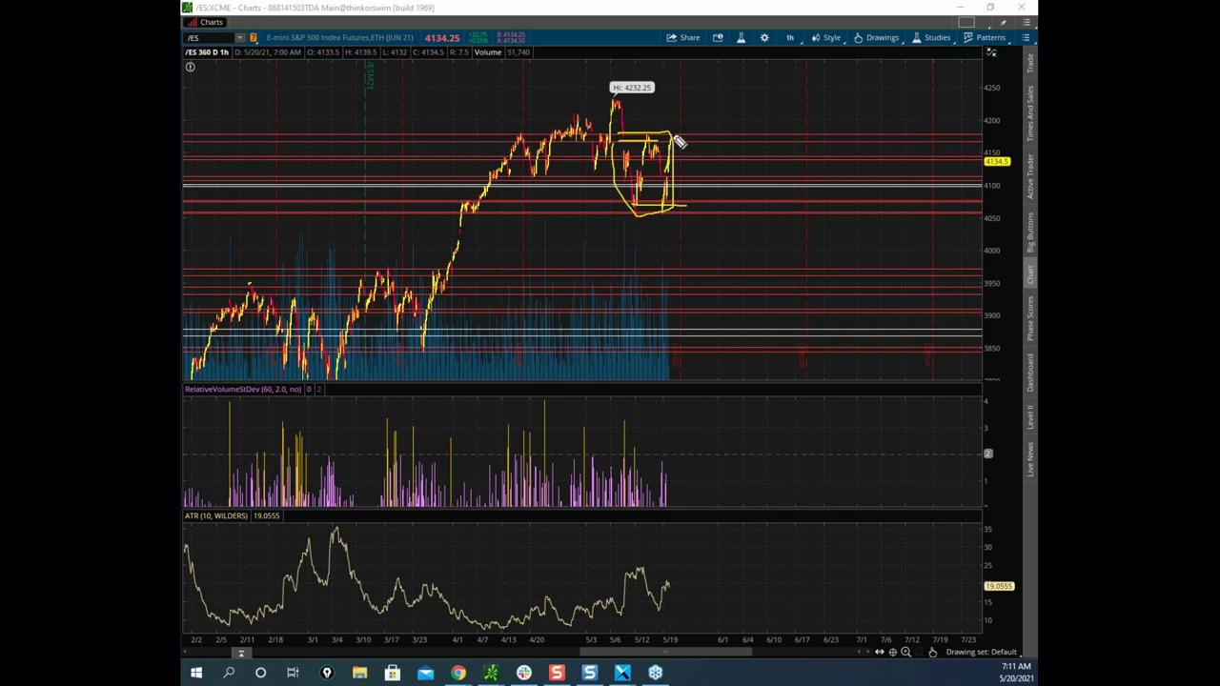
{"action": "left_click_drag", "start_coordinate": [677, 136], "coordinate": [708, 69]}
{"action": "left_click_drag", "start_coordinate": [680, 218], "coordinate": [708, 303]}
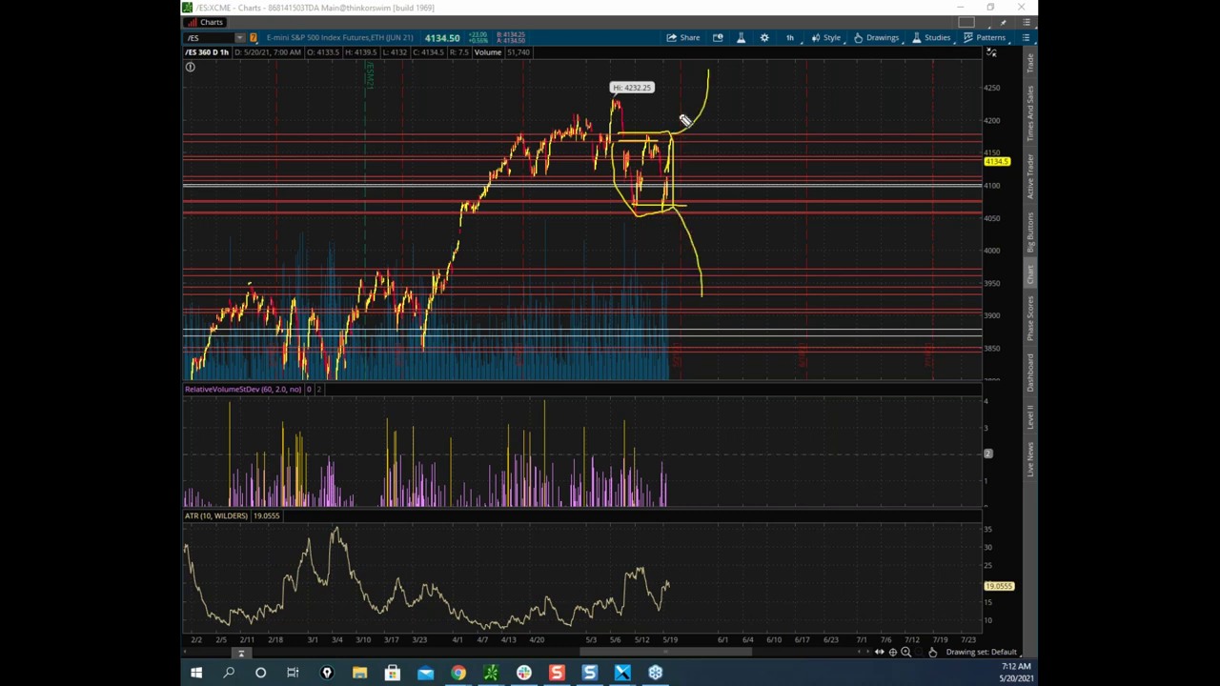
{"action": "mouse_move", "coordinate": [674, 136]}
{"action": "left_mouse_down"}
{"action": "mouse_move", "coordinate": [713, 71]}
{"action": "mouse_move", "coordinate": [721, 150]}
{"action": "left_mouse_up"}
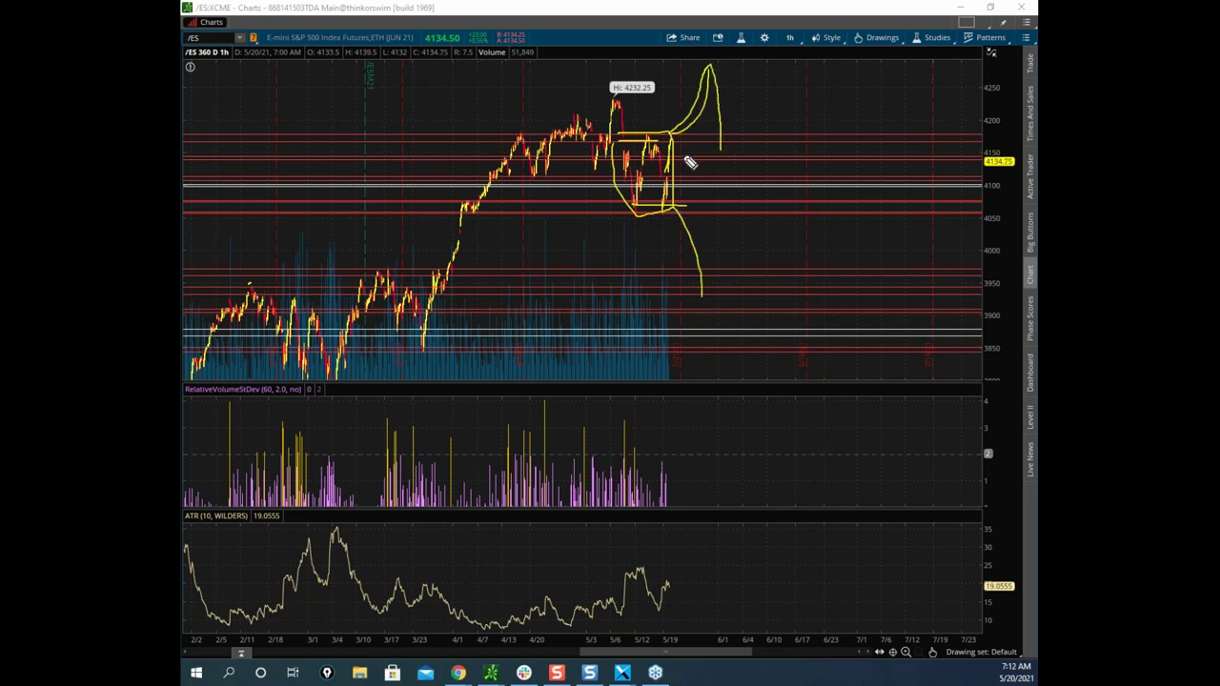
{"action": "mouse_move", "coordinate": [700, 283]}
{"action": "left_mouse_down"}
{"action": "mouse_move", "coordinate": [714, 212]}
{"action": "mouse_move", "coordinate": [743, 338]}
{"action": "left_mouse_up"}
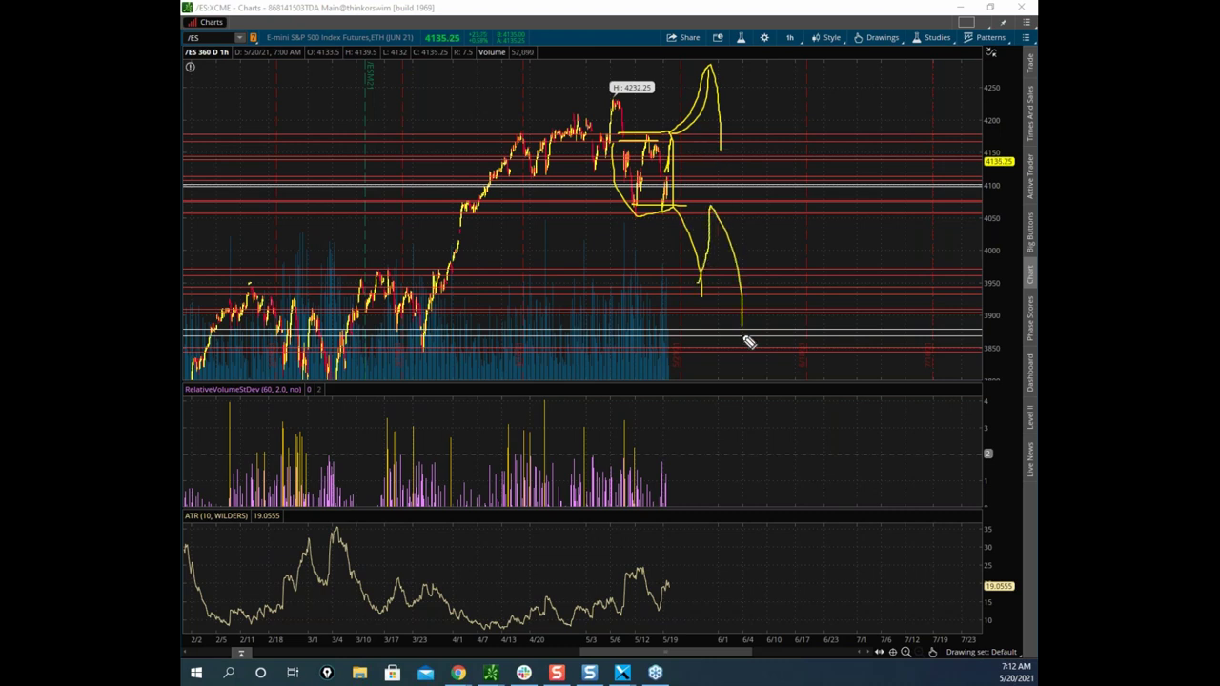
Add mid-range levels near 4120 and crossing alternative price paths beyond the range, and clear all markings.
{"action": "mouse_move", "coordinate": [698, 243]}
{"action": "left_mouse_down"}
{"action": "mouse_move", "coordinate": [715, 179]}
{"action": "mouse_move", "coordinate": [752, 235]}
{"action": "left_mouse_up"}
{"action": "mouse_move", "coordinate": [626, 171]}
{"action": "left_mouse_down"}
{"action": "mouse_move", "coordinate": [721, 182]}
{"action": "mouse_move", "coordinate": [752, 269]}
{"action": "mouse_move", "coordinate": [724, 166]}
{"action": "mouse_move", "coordinate": [787, 73]}
{"action": "left_mouse_up"}
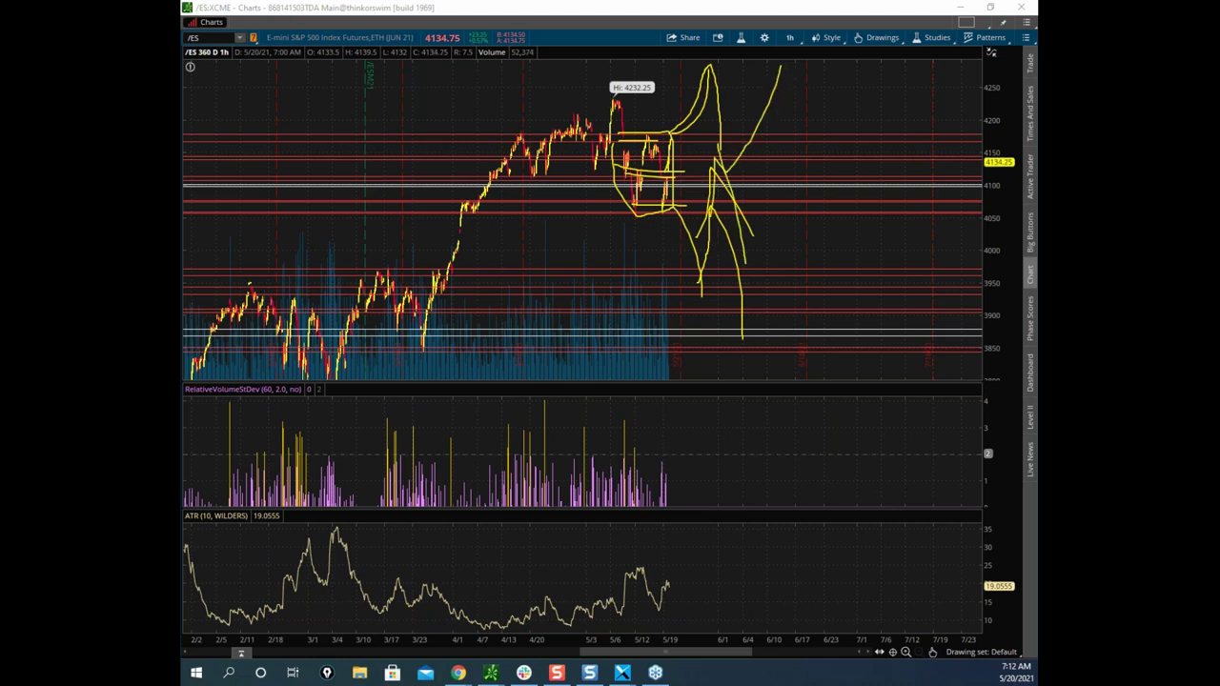
{"action": "key", "text": "e"}
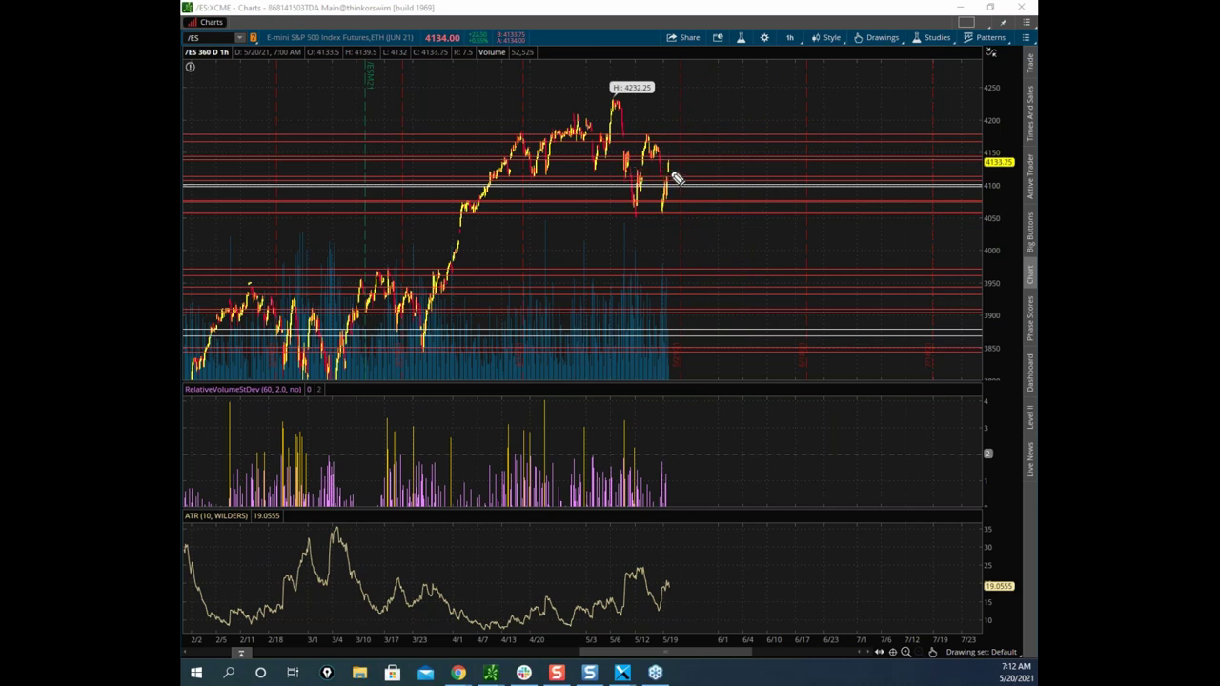
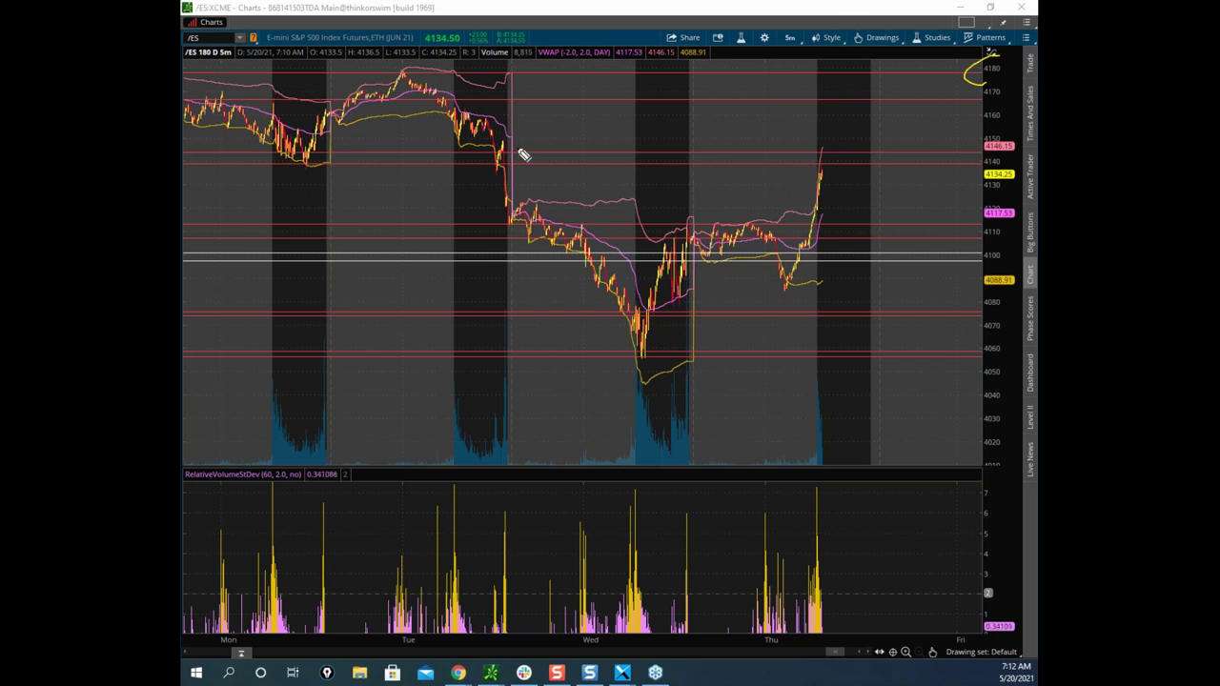
On the 5-minute chart, trace the Tuesday-to-Wednesday decline, extend its start level near 4145 forward, sketch a rejection toward 4100, and clear it.
{"action": "mouse_move", "coordinate": [517, 144]}
{"action": "left_mouse_down"}
{"action": "mouse_move", "coordinate": [491, 164]}
{"action": "mouse_move", "coordinate": [510, 143]}
{"action": "mouse_move", "coordinate": [510, 217]}
{"action": "mouse_move", "coordinate": [567, 239]}
{"action": "mouse_move", "coordinate": [652, 362]}
{"action": "left_mouse_up"}
{"action": "left_click_drag", "start_coordinate": [505, 145], "coordinate": [991, 155]}
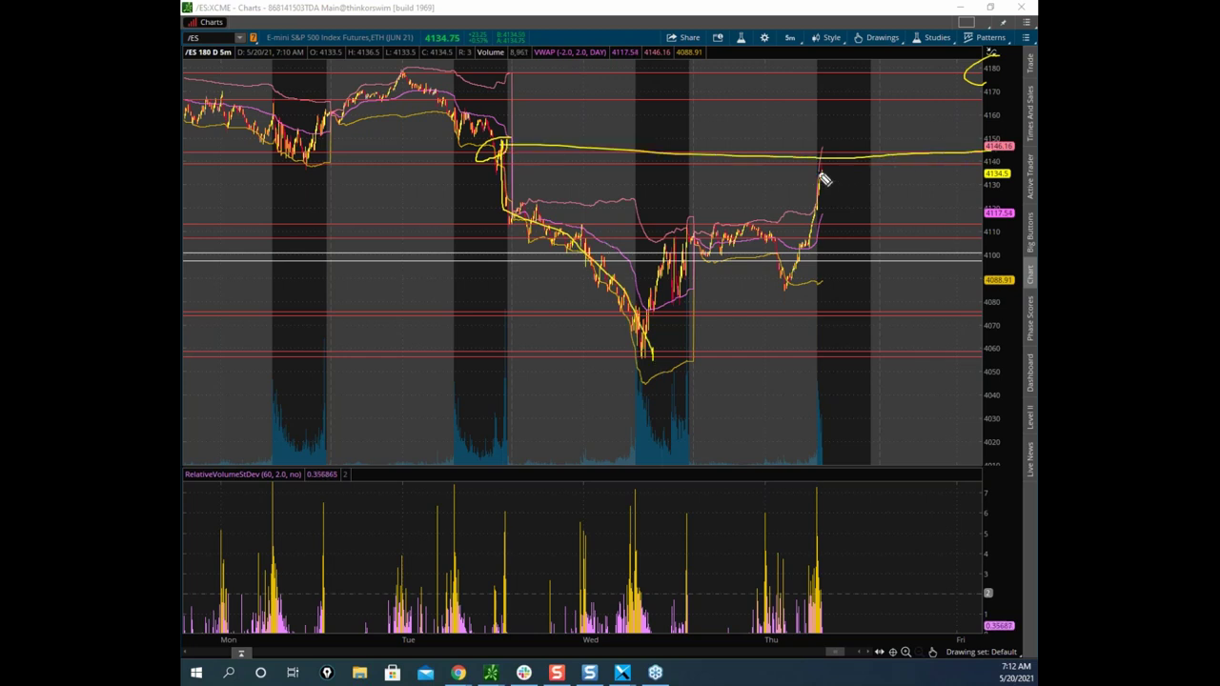
{"action": "mouse_move", "coordinate": [824, 180]}
{"action": "left_mouse_down"}
{"action": "mouse_move", "coordinate": [834, 161]}
{"action": "mouse_move", "coordinate": [854, 265]}
{"action": "left_mouse_up"}
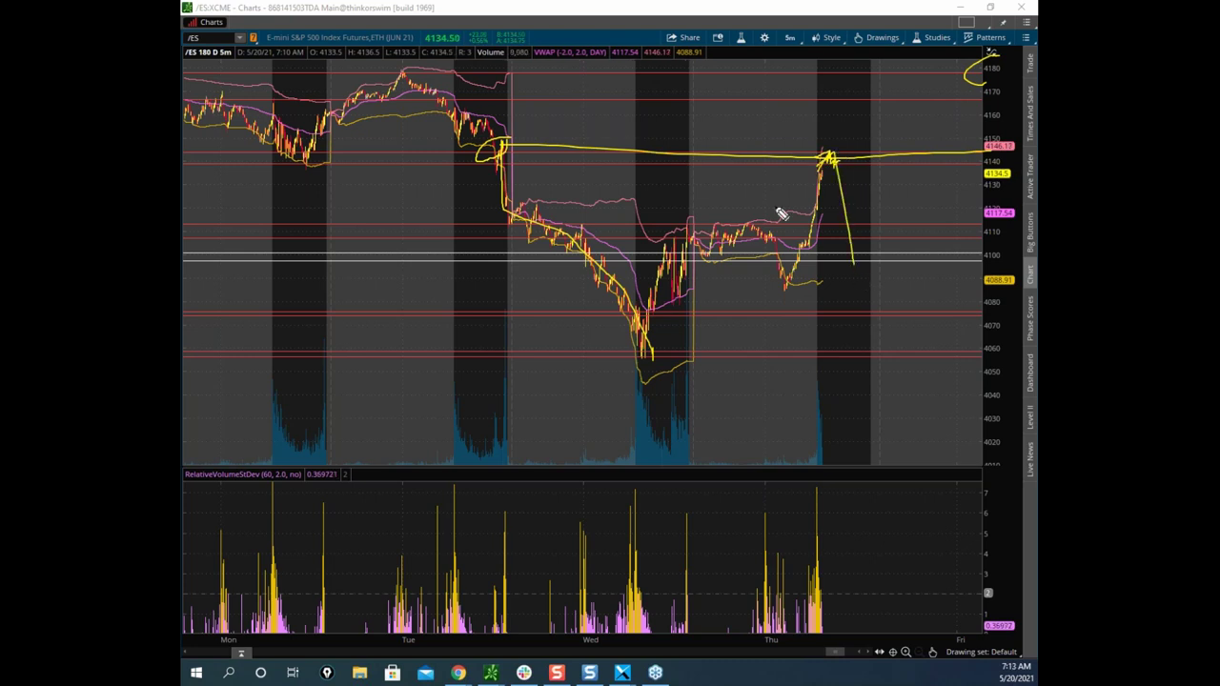
{"action": "right_click", "coordinate": [639, 177]}
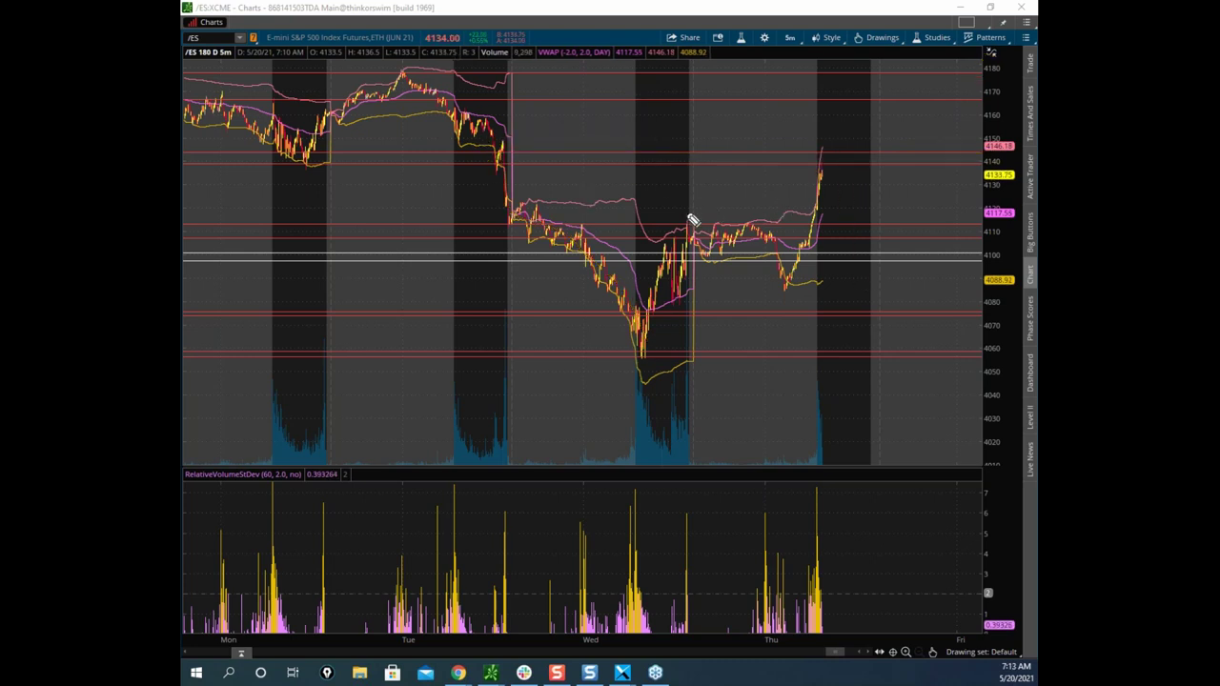
Trace Thursday's rally and the Tuesday-to-Wednesday decline, and mark short levels near 4140 and 4145 at the decline's start.
{"action": "left_click_drag", "start_coordinate": [808, 242], "coordinate": [818, 153]}
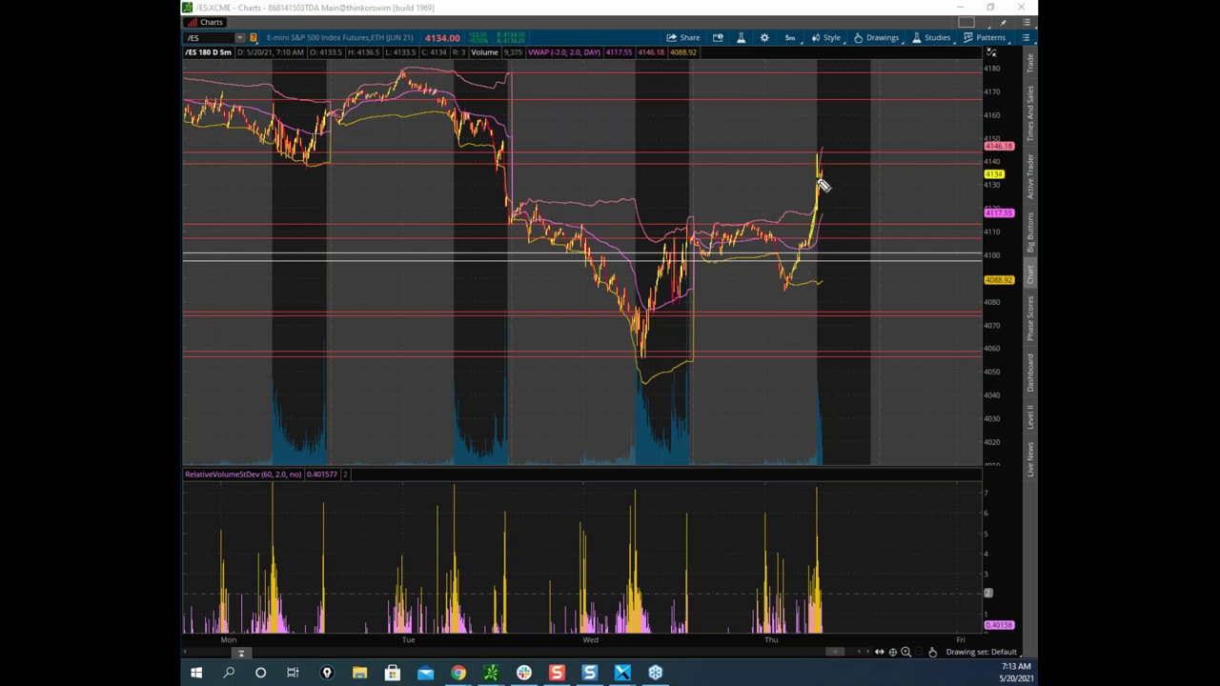
{"action": "left_click_drag", "start_coordinate": [505, 142], "coordinate": [654, 357]}
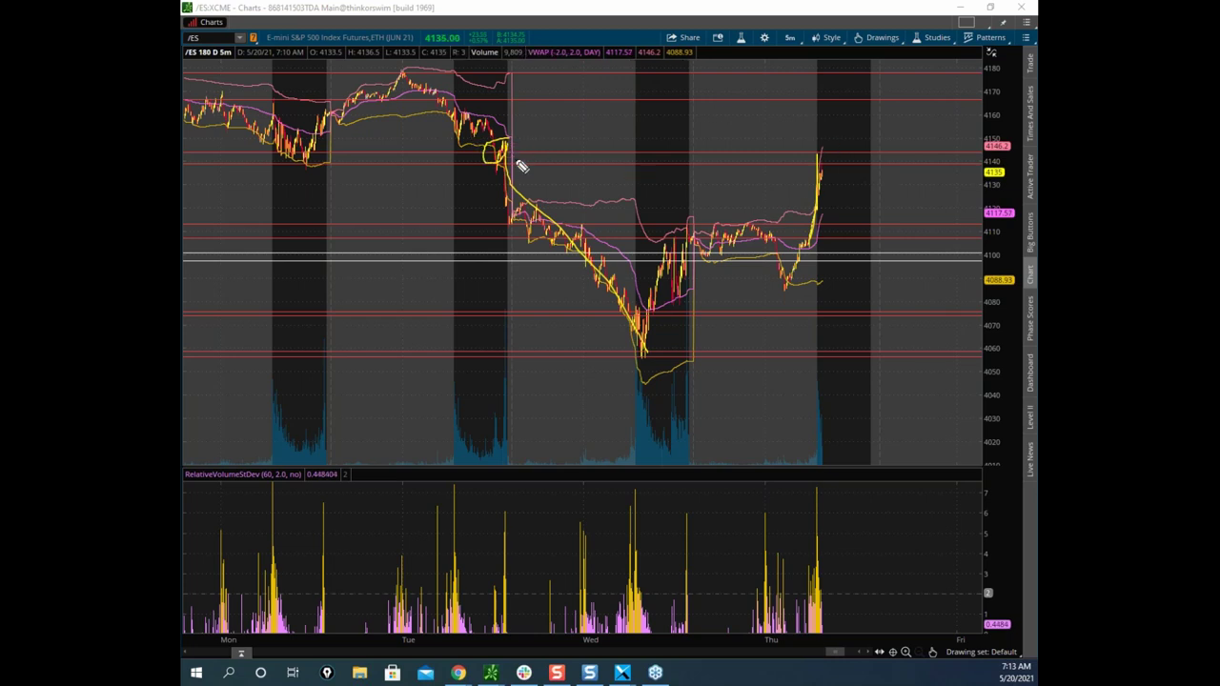
{"action": "mouse_move", "coordinate": [509, 151]}
{"action": "left_mouse_down"}
{"action": "mouse_move", "coordinate": [572, 163]}
{"action": "mouse_move", "coordinate": [522, 150]}
{"action": "left_mouse_up"}
{"action": "left_click_drag", "start_coordinate": [398, 151], "coordinate": [410, 161]}
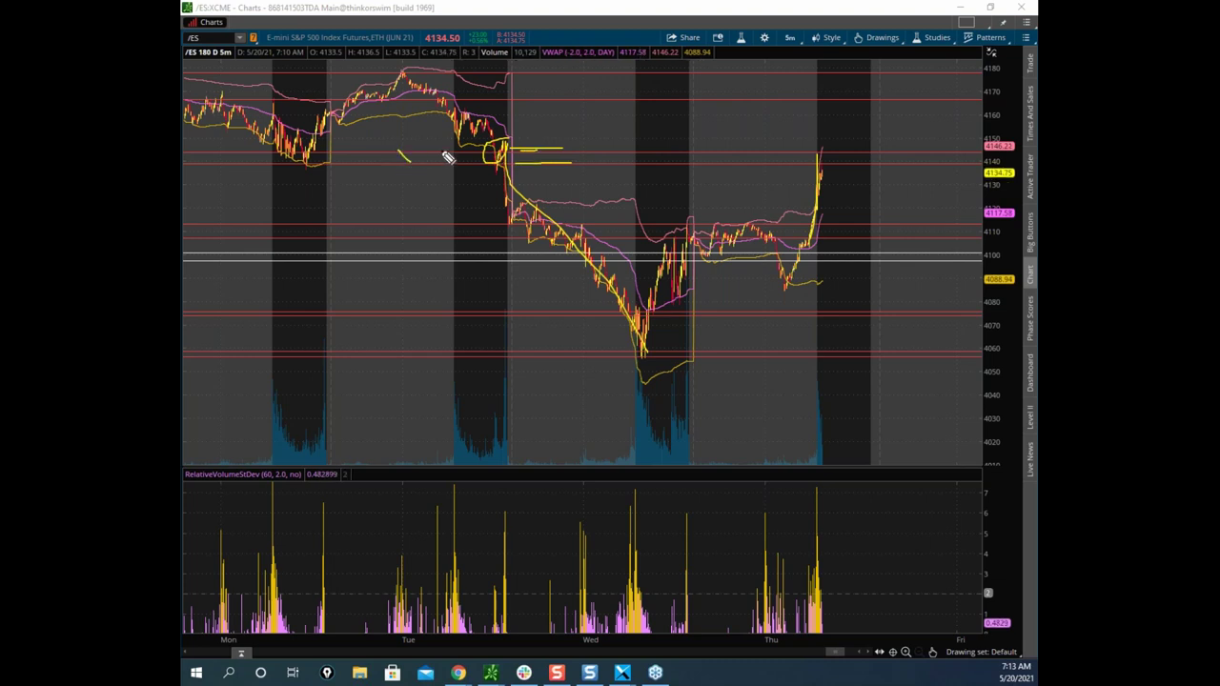
Mark Monday's bounce and the drop from the Tuesday level, circle Thursday's high near 4140, and leave drawing mode.
{"action": "left_click_drag", "start_coordinate": [514, 153], "coordinate": [504, 155]}
{"action": "left_click_drag", "start_coordinate": [298, 160], "coordinate": [319, 146]}
{"action": "left_click_drag", "start_coordinate": [524, 159], "coordinate": [578, 224]}
{"action": "mouse_move", "coordinate": [834, 149]}
{"action": "left_mouse_down"}
{"action": "mouse_move", "coordinate": [831, 180]}
{"action": "mouse_move", "coordinate": [813, 176]}
{"action": "mouse_move", "coordinate": [826, 174]}
{"action": "left_mouse_up"}
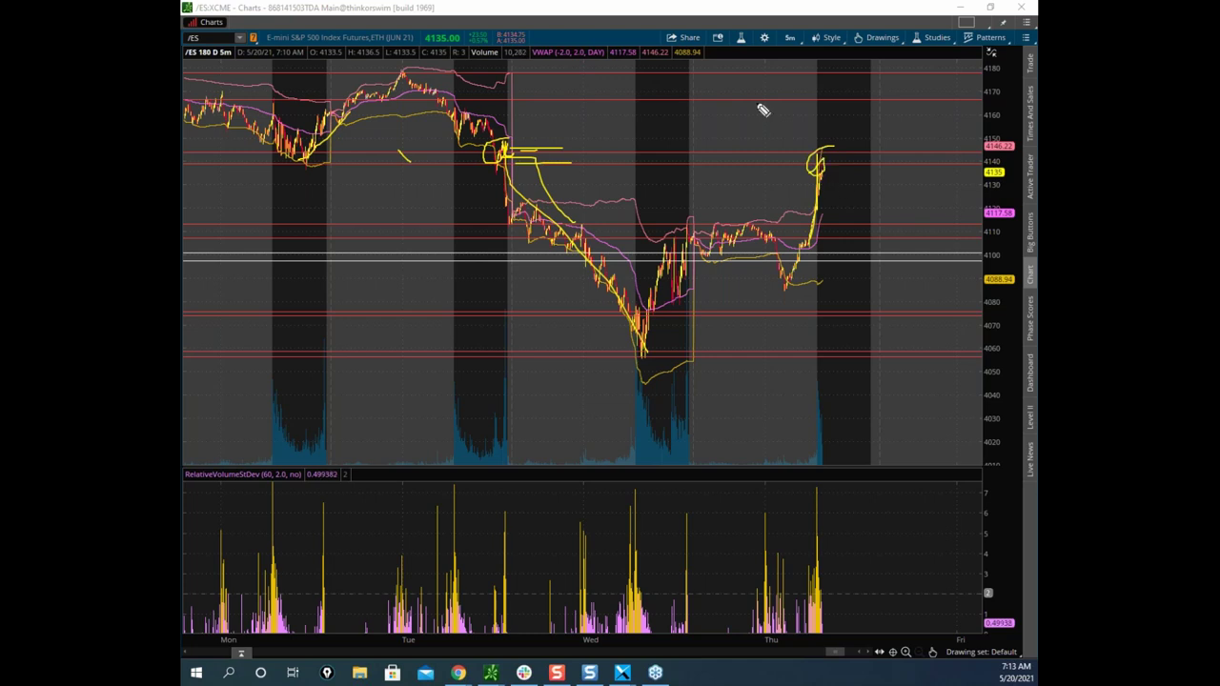
{"action": "key", "text": "Escape"}
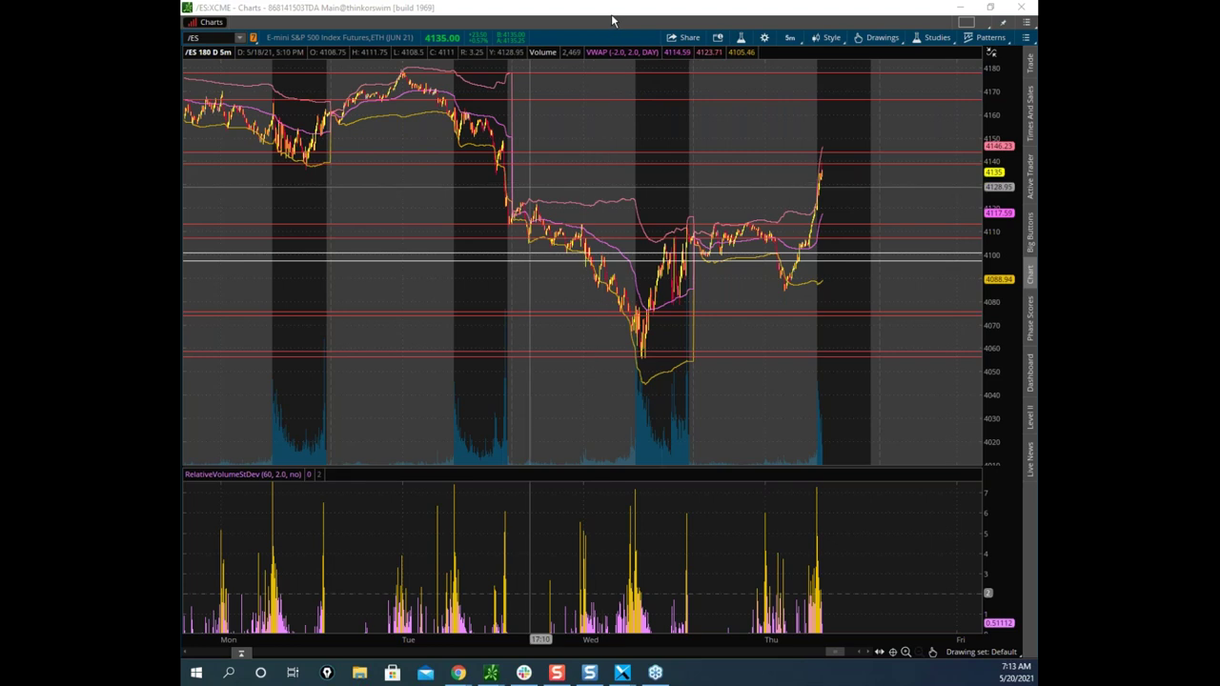
Switch to the Sierra Chart remote desktop session and bring up the E-mini S&P 500 chartbook.
{"action": "left_click_drag", "start_coordinate": [632, 10], "coordinate": [753, 681]}
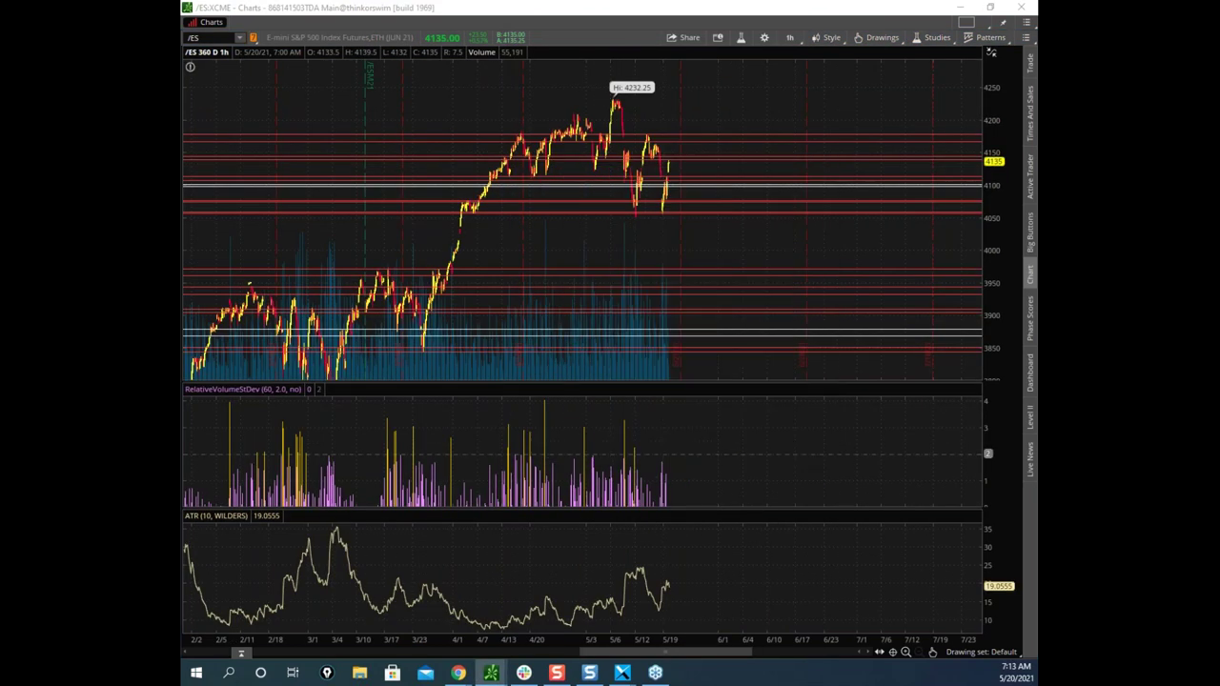
{"action": "left_click_drag", "start_coordinate": [648, 8], "coordinate": [752, 681]}
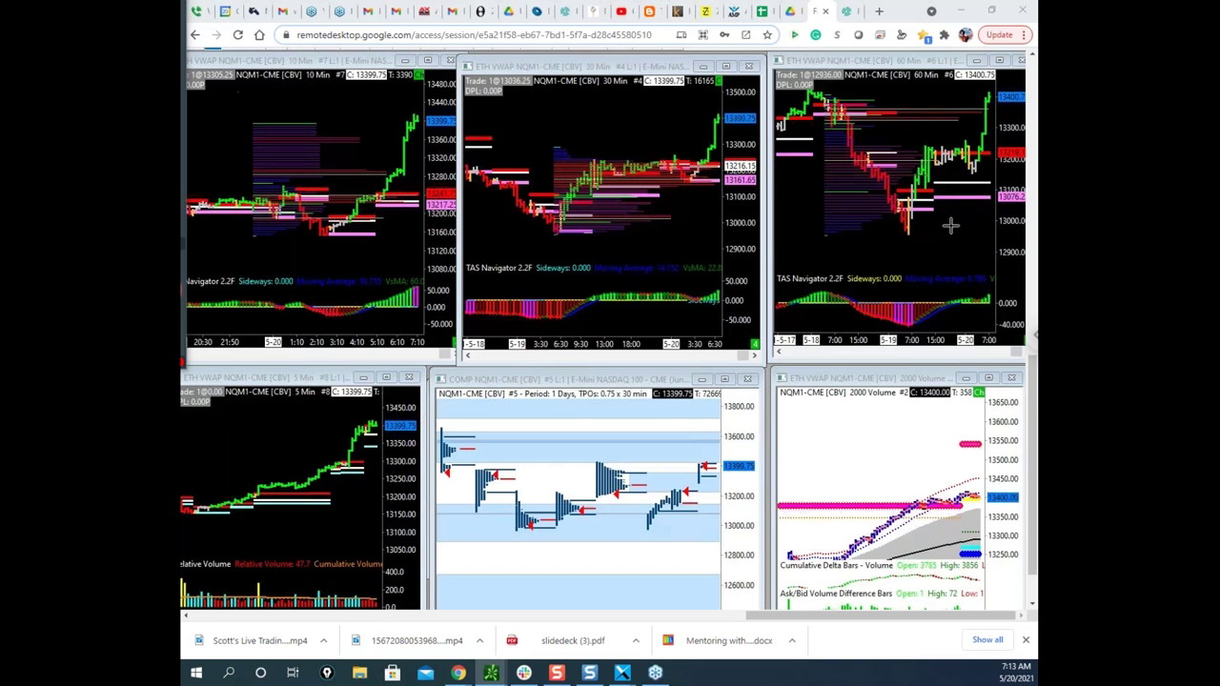
{"action": "left_click_drag", "start_coordinate": [1033, 391], "coordinate": [1034, 370]}
{"action": "left_click", "coordinate": [187, 90]}
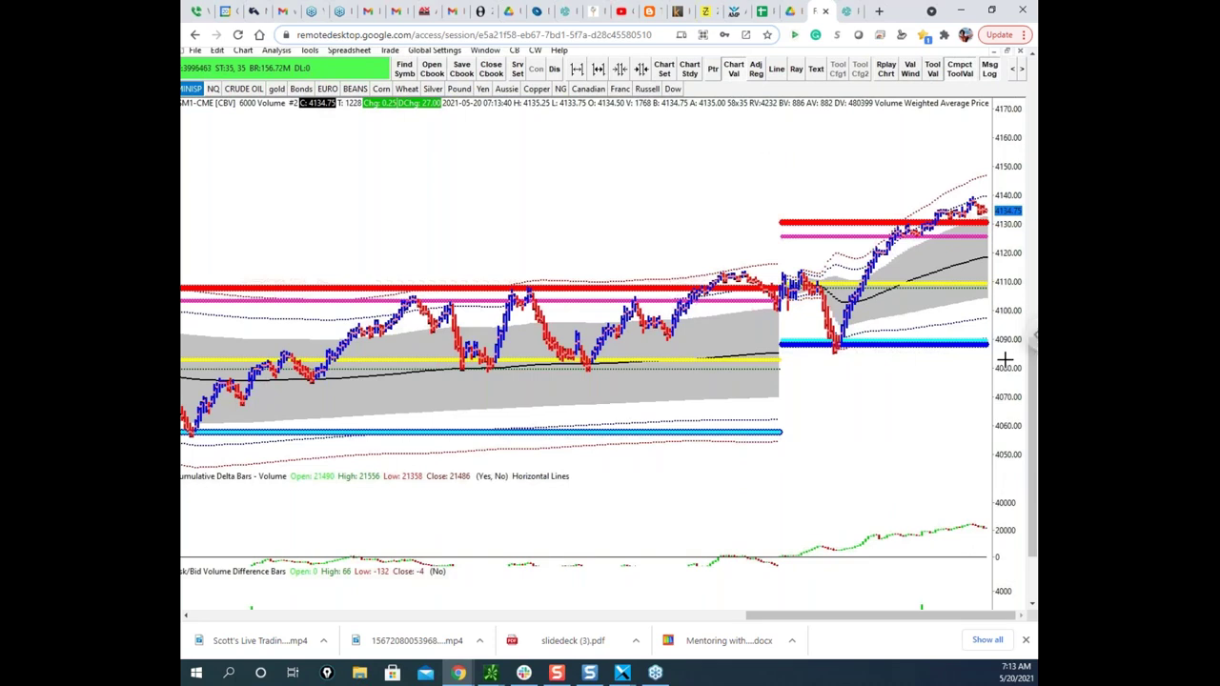
Restore the 6000 Volume chart to the tiled layout and maximize the E-mini S&P 500 daily TPO profile chart.
{"action": "left_click_drag", "start_coordinate": [1033, 403], "coordinate": [1033, 374]}
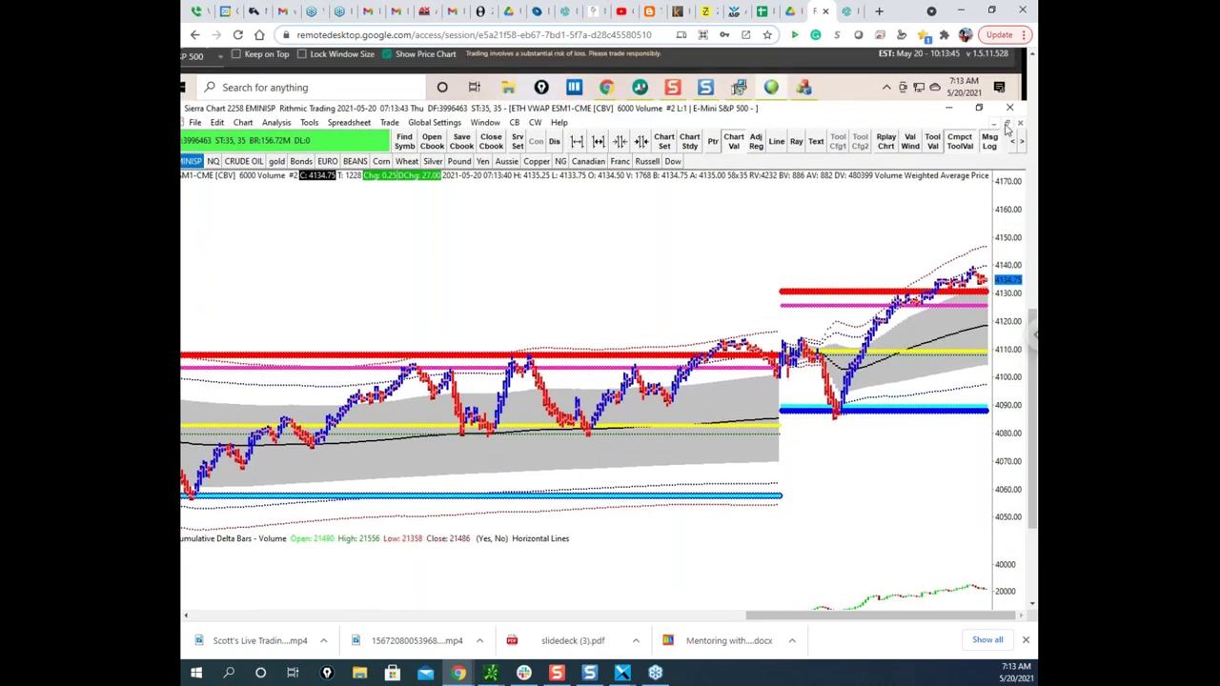
{"action": "left_click", "coordinate": [1006, 123]}
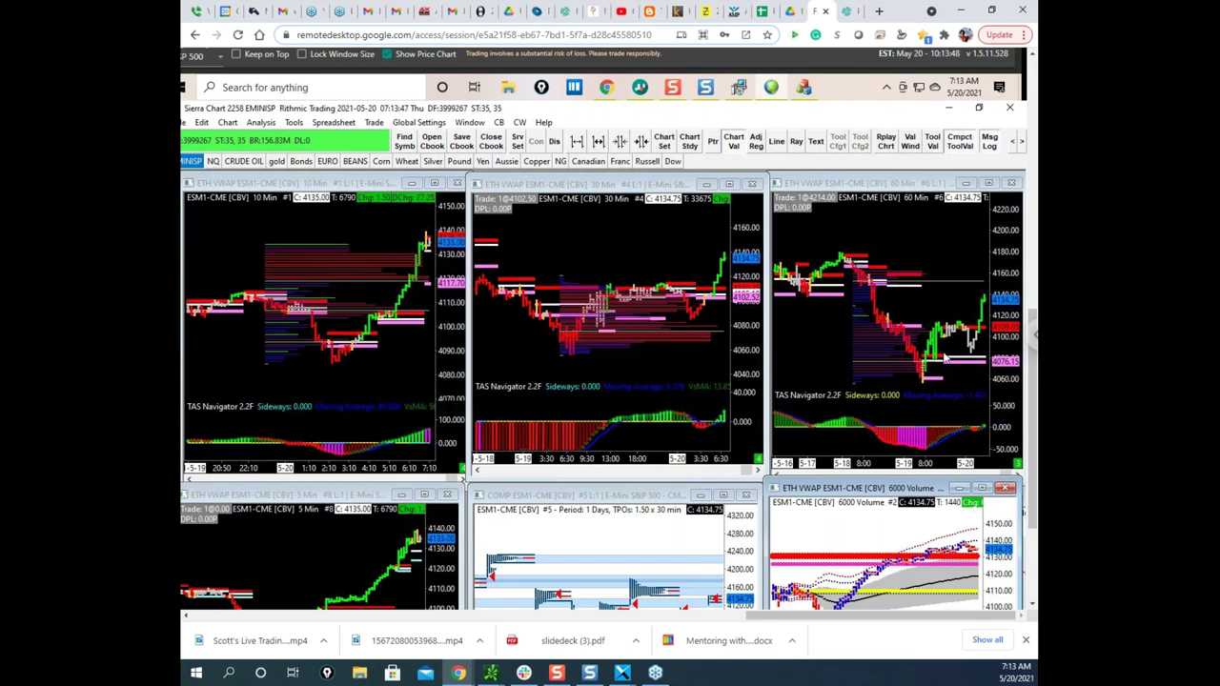
{"action": "left_click_drag", "start_coordinate": [1033, 435], "coordinate": [1035, 505]}
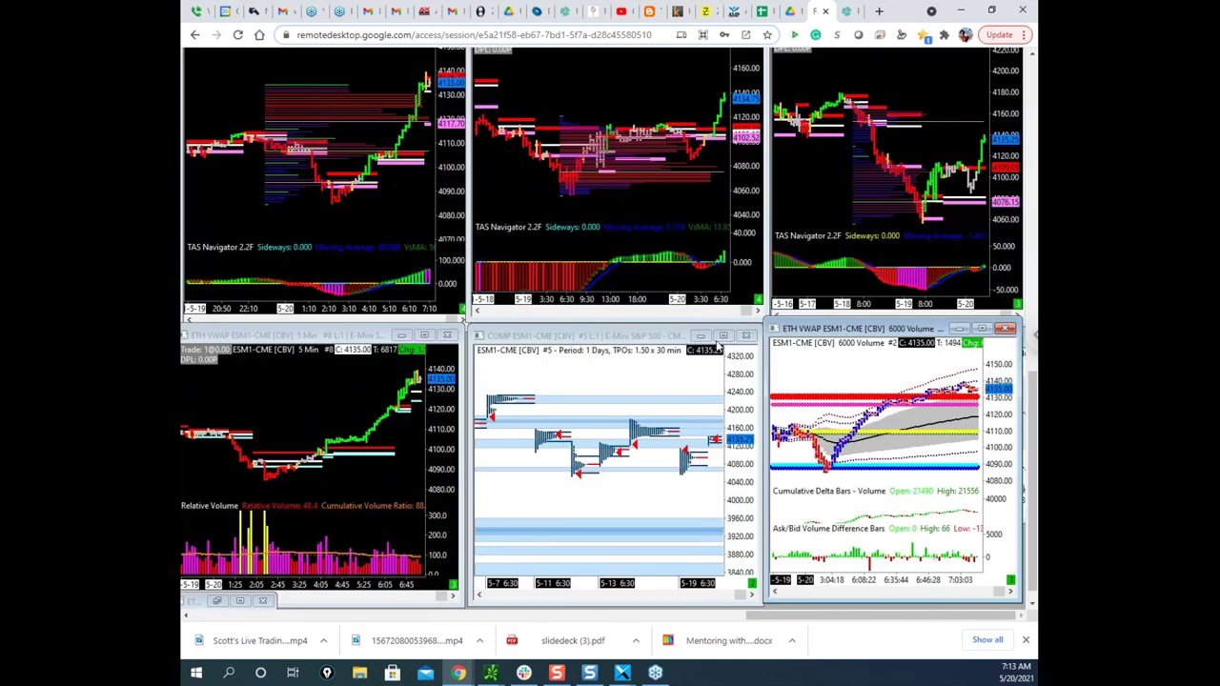
{"action": "left_click", "coordinate": [723, 336]}
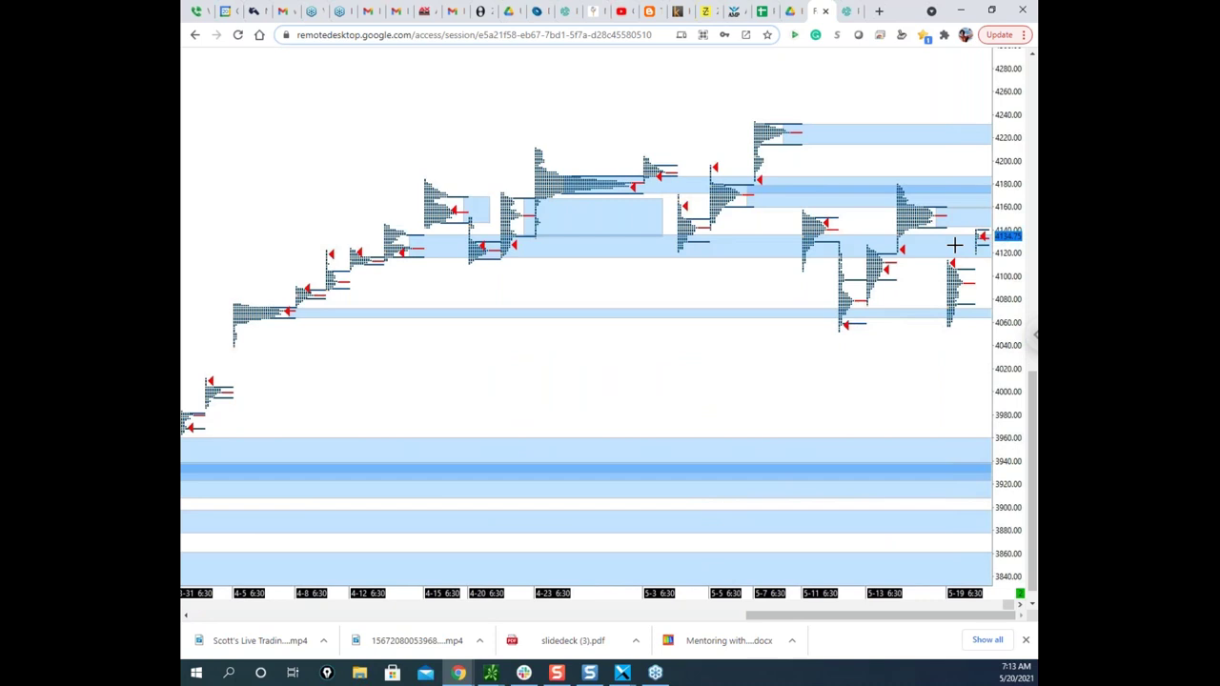
Clear the leftover markings, circle the 5-19 profile, and set that profile to Letters/Blocks In Own Column.
{"action": "key", "text": "ctrl+shift+d"}
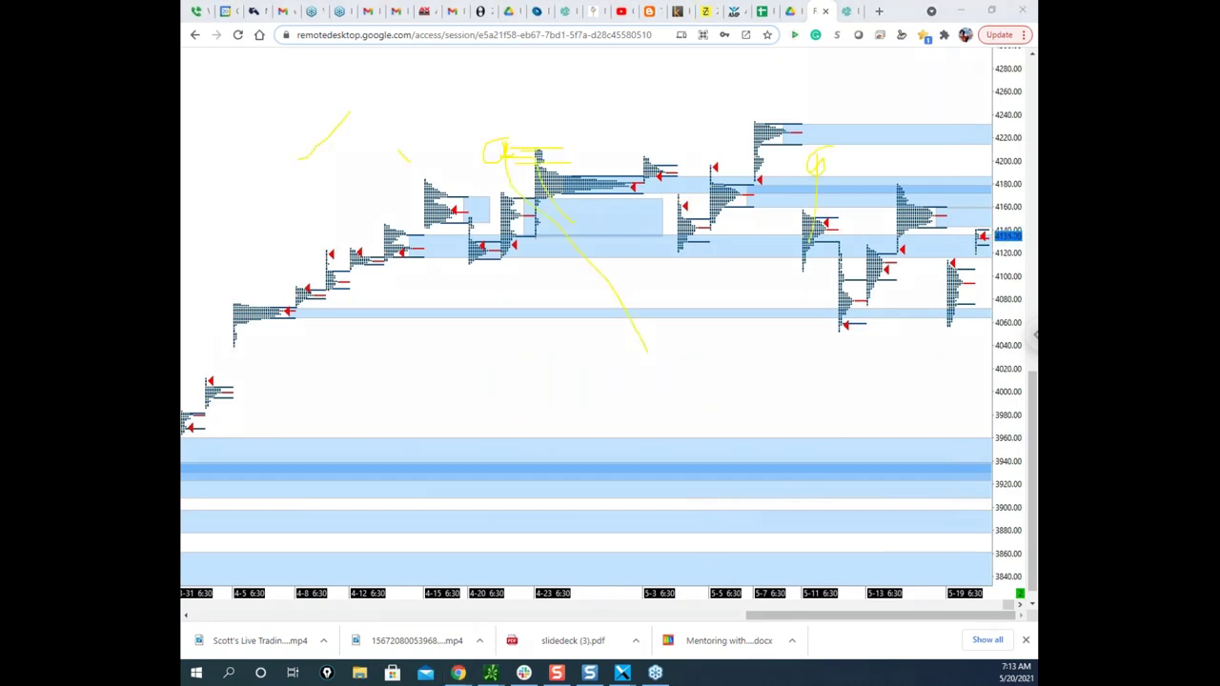
{"action": "key", "text": "e"}
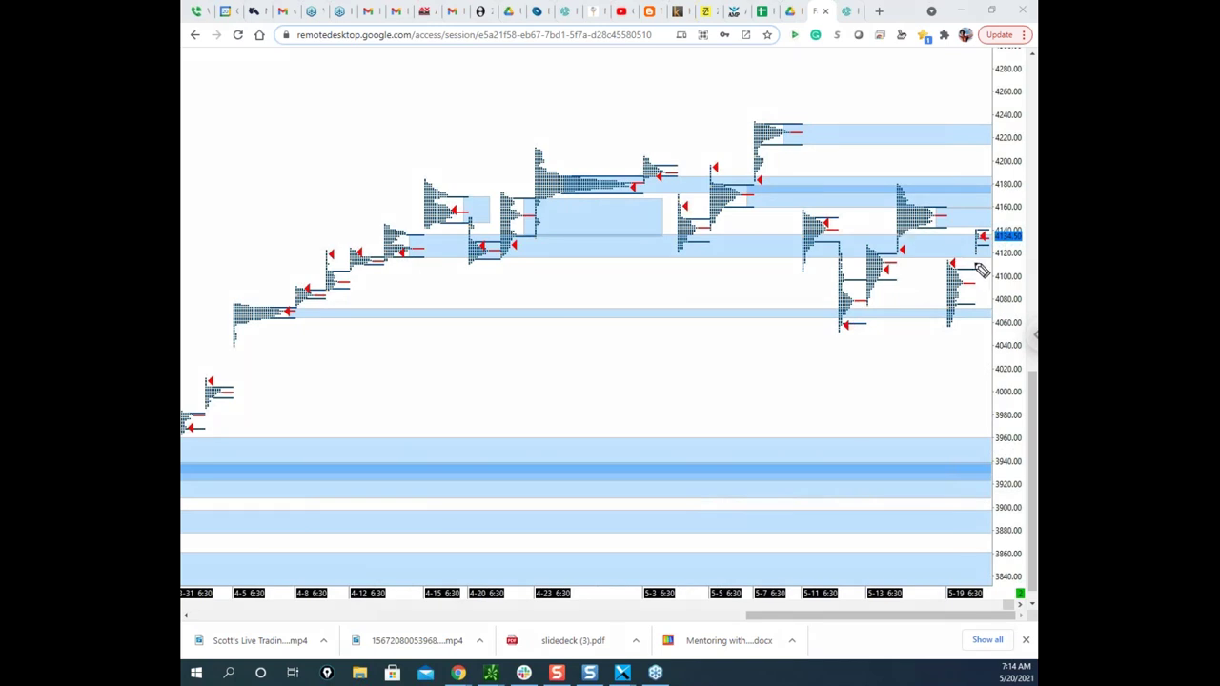
{"action": "mouse_move", "coordinate": [981, 269]}
{"action": "left_mouse_down"}
{"action": "mouse_move", "coordinate": [1002, 341]}
{"action": "mouse_move", "coordinate": [979, 267]}
{"action": "left_mouse_up"}
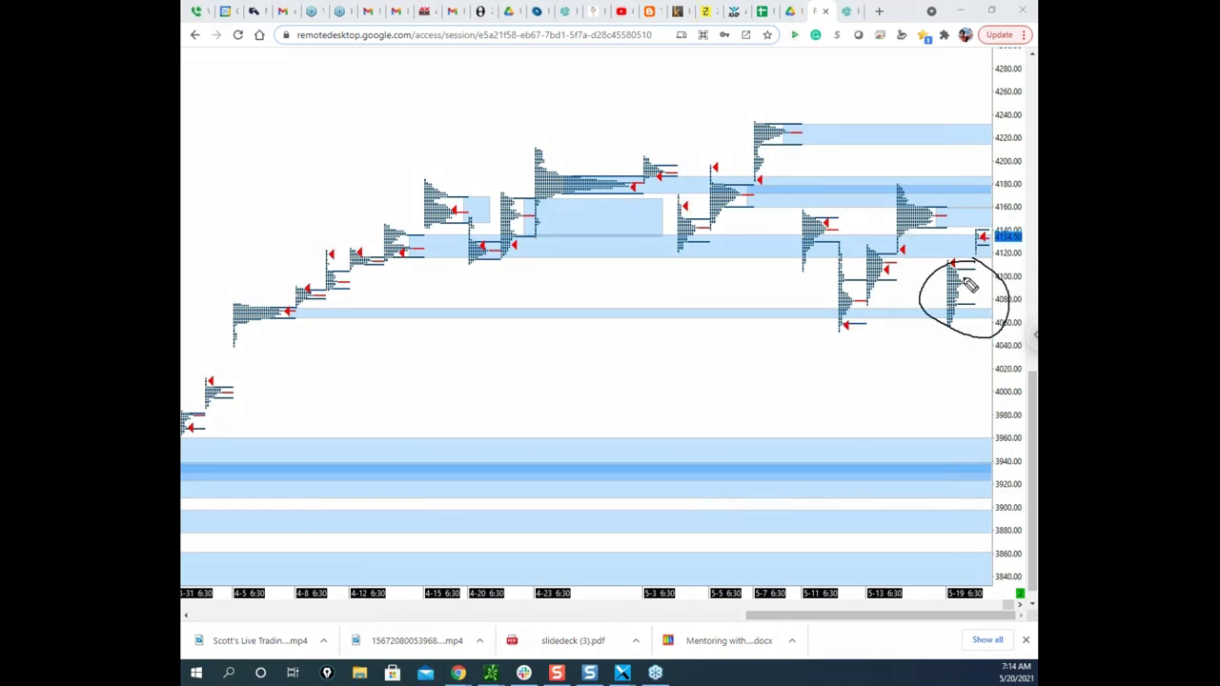
{"action": "key", "text": "Escape"}
{"action": "right_click", "coordinate": [950, 283]}
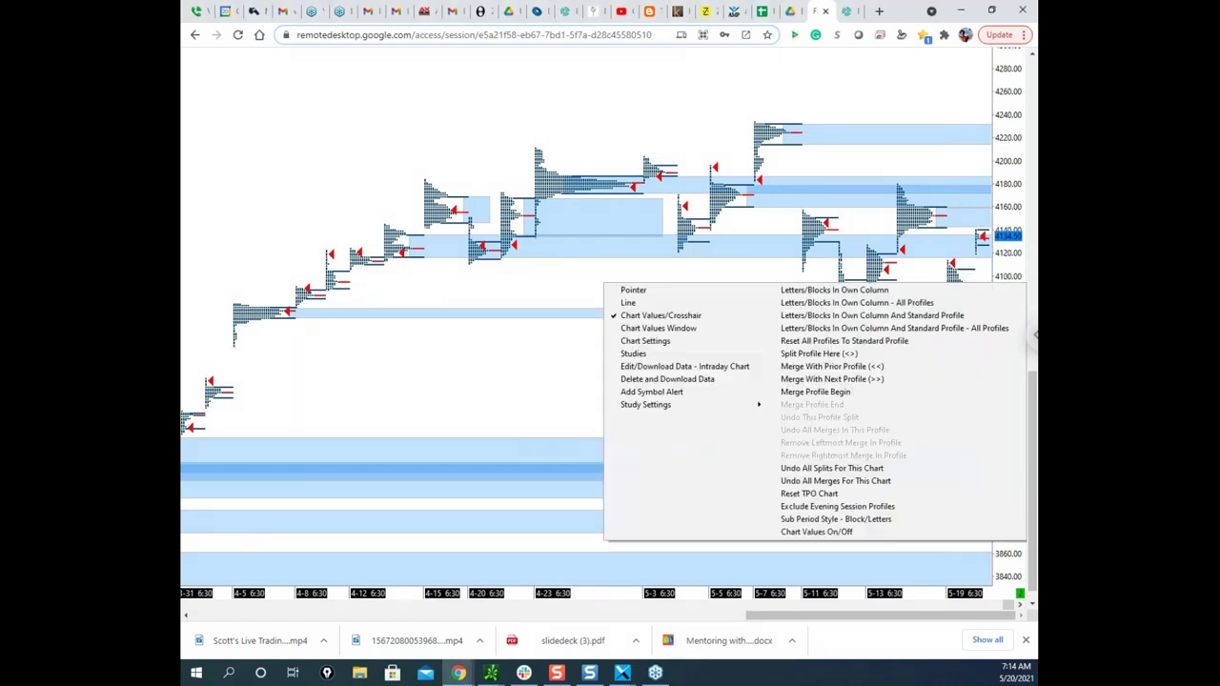
{"action": "left_click", "coordinate": [894, 291]}
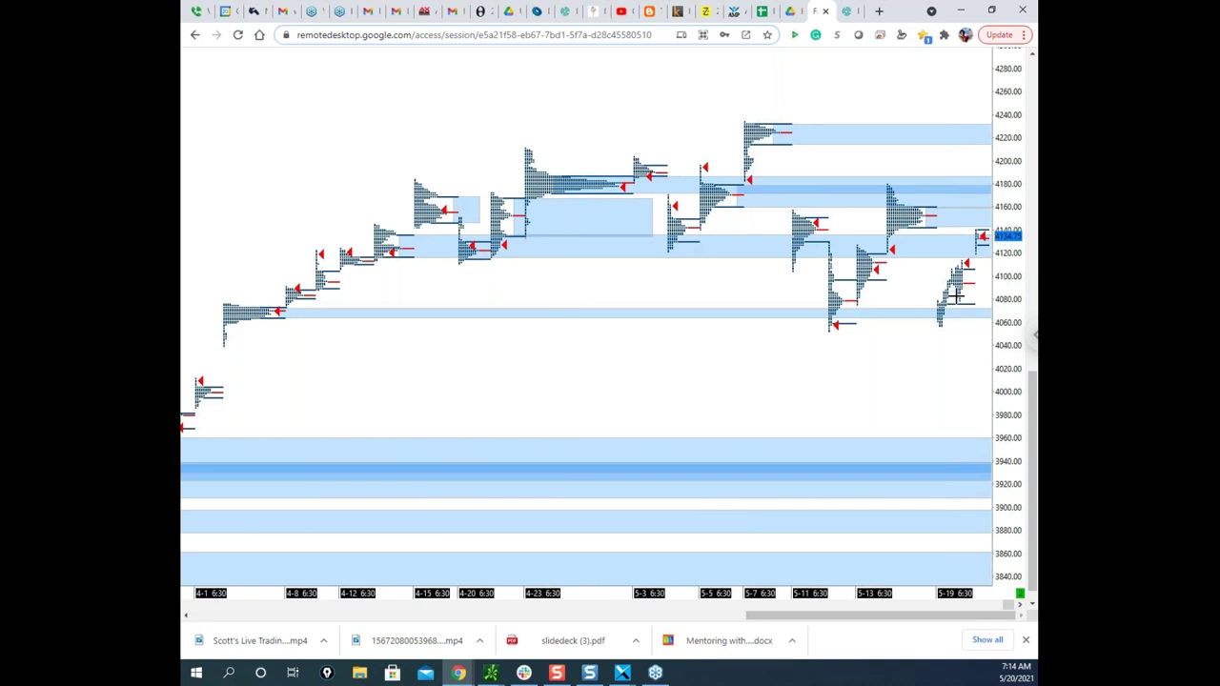
Extend the 4-5 profile's value area edges with two freehand lines and trace the 5-19 rally up from that zone.
{"action": "key", "text": "ctrl+2"}
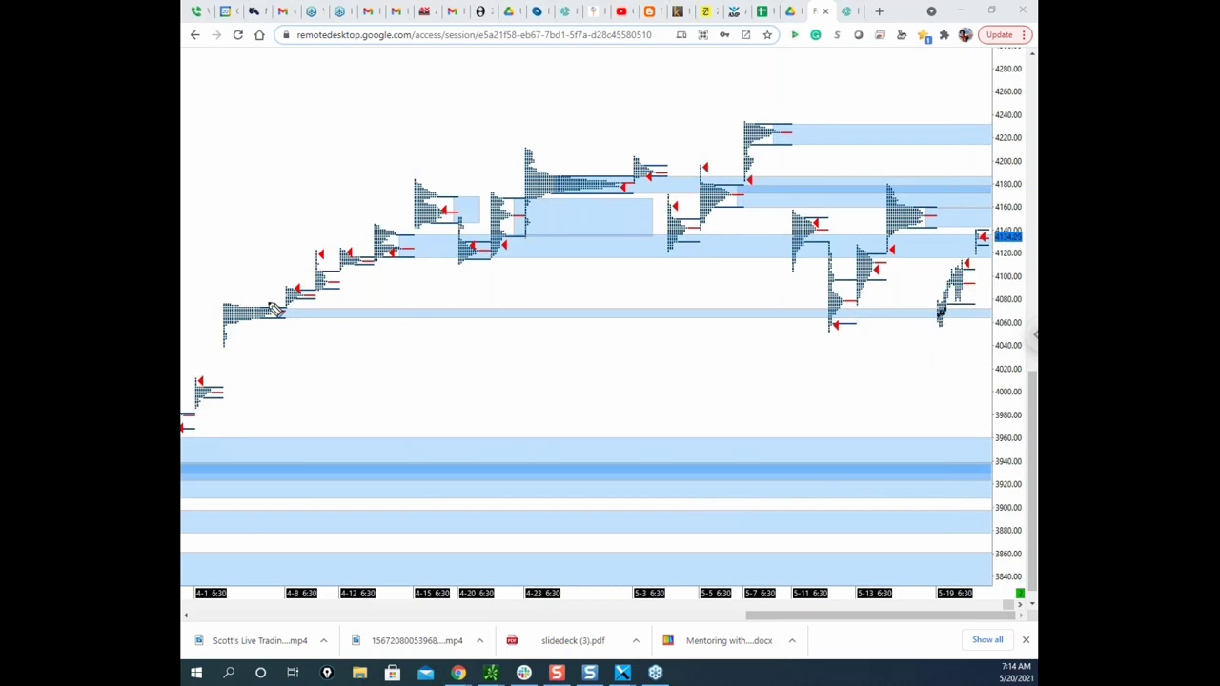
{"action": "left_click_drag", "start_coordinate": [273, 310], "coordinate": [779, 317]}
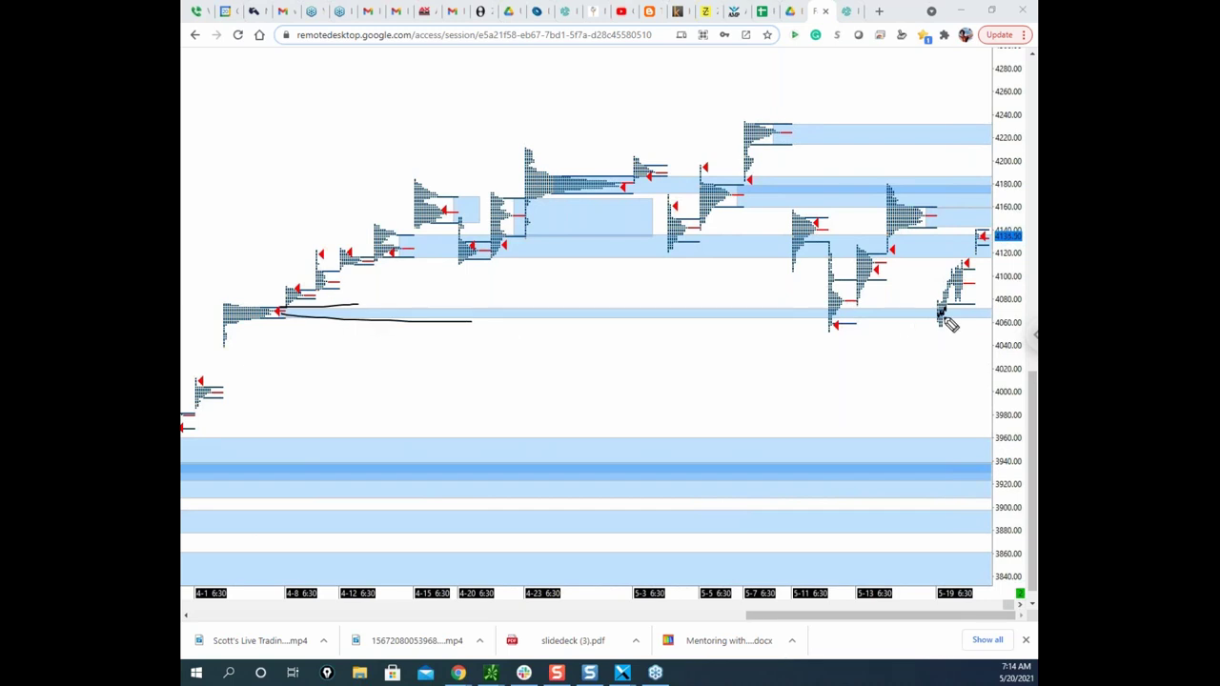
{"action": "mouse_move", "coordinate": [950, 314]}
{"action": "left_mouse_down"}
{"action": "mouse_move", "coordinate": [953, 284]}
{"action": "mouse_move", "coordinate": [962, 298]}
{"action": "left_mouse_up"}
{"action": "left_click_drag", "start_coordinate": [950, 301], "coordinate": [968, 257]}
Outline the support zone at about 4117 to 4135 with two lines and mark how the profiles from 4-20 to 5-11 react around it.
{"action": "left_click_drag", "start_coordinate": [454, 239], "coordinate": [878, 233]}
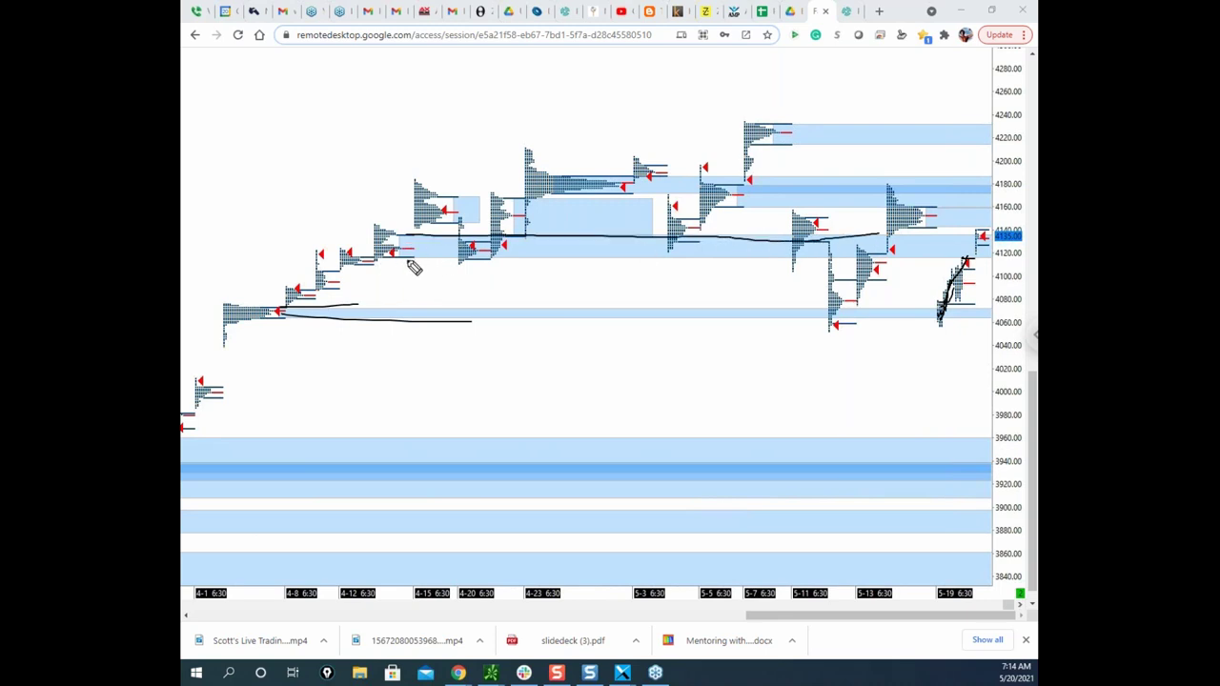
{"action": "left_click_drag", "start_coordinate": [420, 260], "coordinate": [862, 262]}
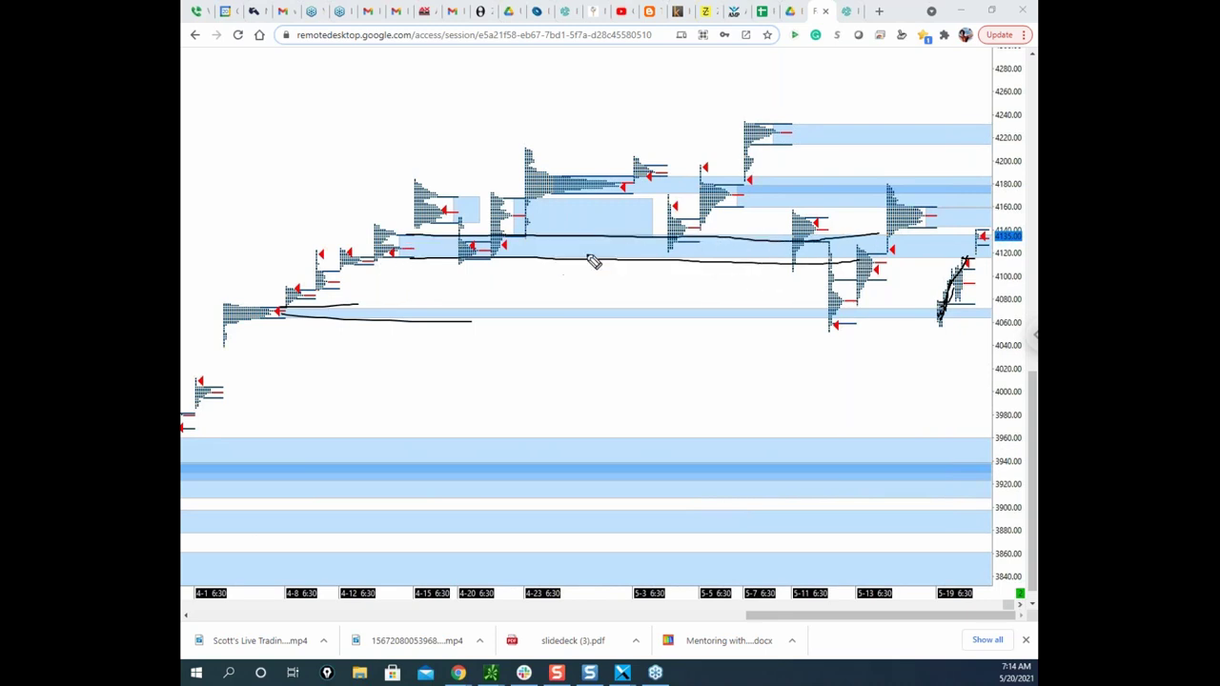
{"action": "mouse_move", "coordinate": [461, 236]}
{"action": "left_mouse_down"}
{"action": "mouse_move", "coordinate": [595, 256]}
{"action": "mouse_move", "coordinate": [711, 252]}
{"action": "left_mouse_up"}
{"action": "left_click", "coordinate": [801, 252]}
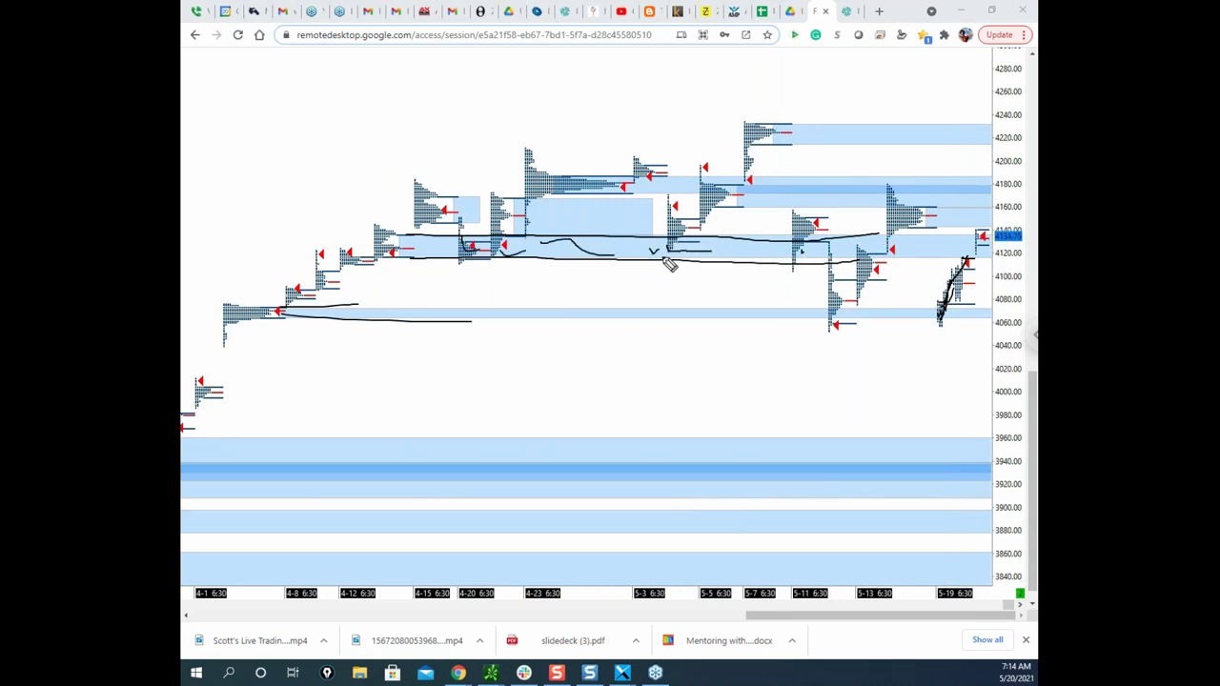
{"action": "mouse_move", "coordinate": [655, 199]}
{"action": "left_mouse_down"}
{"action": "mouse_move", "coordinate": [654, 233]}
{"action": "mouse_move", "coordinate": [670, 226]}
{"action": "left_mouse_up"}
{"action": "left_click_drag", "start_coordinate": [722, 194], "coordinate": [707, 214]}
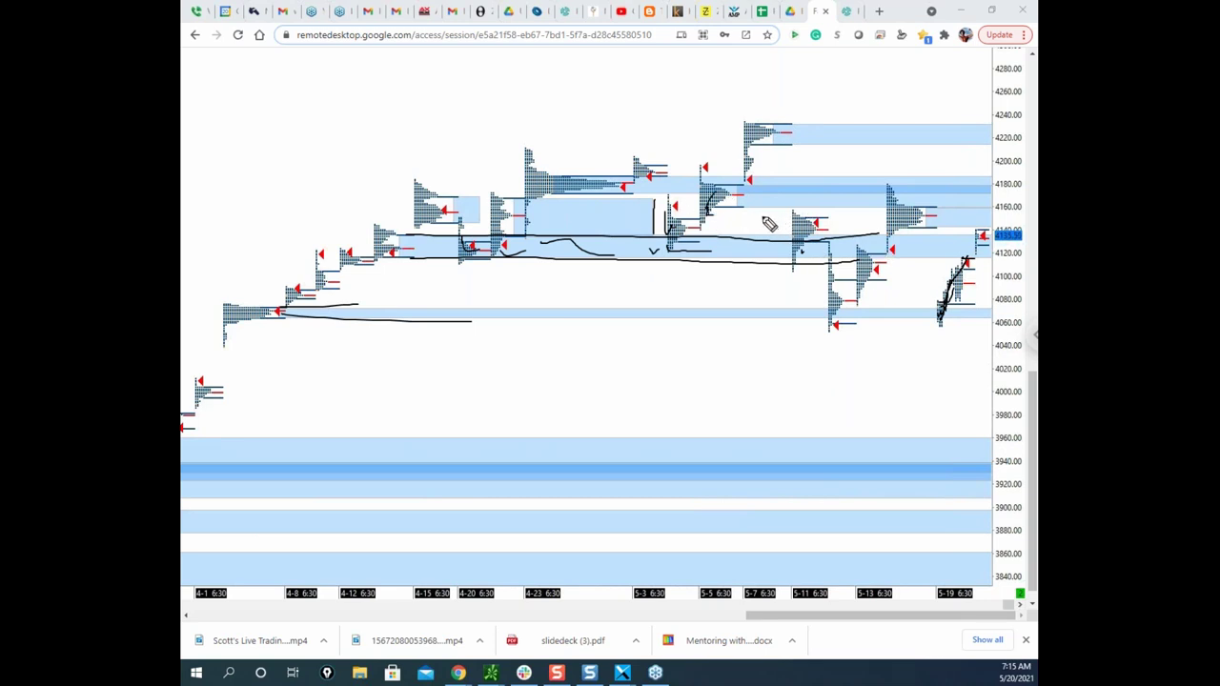
Sketch two horizontal lines with crossing strokes and a wide zigzag in the empty area below the May profiles.
{"action": "left_click_drag", "start_coordinate": [701, 354], "coordinate": [829, 352]}
{"action": "left_click_drag", "start_coordinate": [693, 367], "coordinate": [841, 376]}
{"action": "mouse_move", "coordinate": [720, 408]}
{"action": "left_mouse_down"}
{"action": "mouse_move", "coordinate": [800, 251]}
{"action": "mouse_move", "coordinate": [815, 396]}
{"action": "mouse_move", "coordinate": [901, 353]}
{"action": "left_mouse_up"}
{"action": "left_click_drag", "start_coordinate": [700, 333], "coordinate": [775, 383]}
{"action": "left_click_drag", "start_coordinate": [740, 386], "coordinate": [806, 332]}
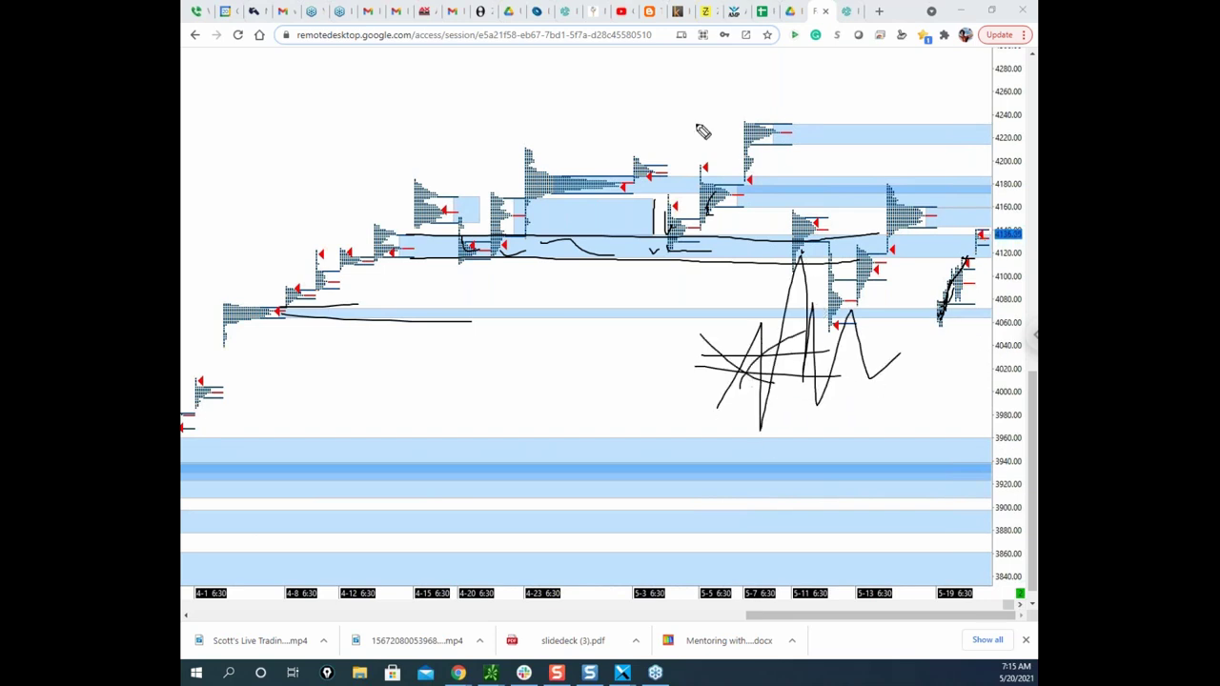
Clear the markings, line off the zone at about 4142 to 4160, and mark the current session's possible drop from it.
{"action": "right_click", "coordinate": [763, 236]}
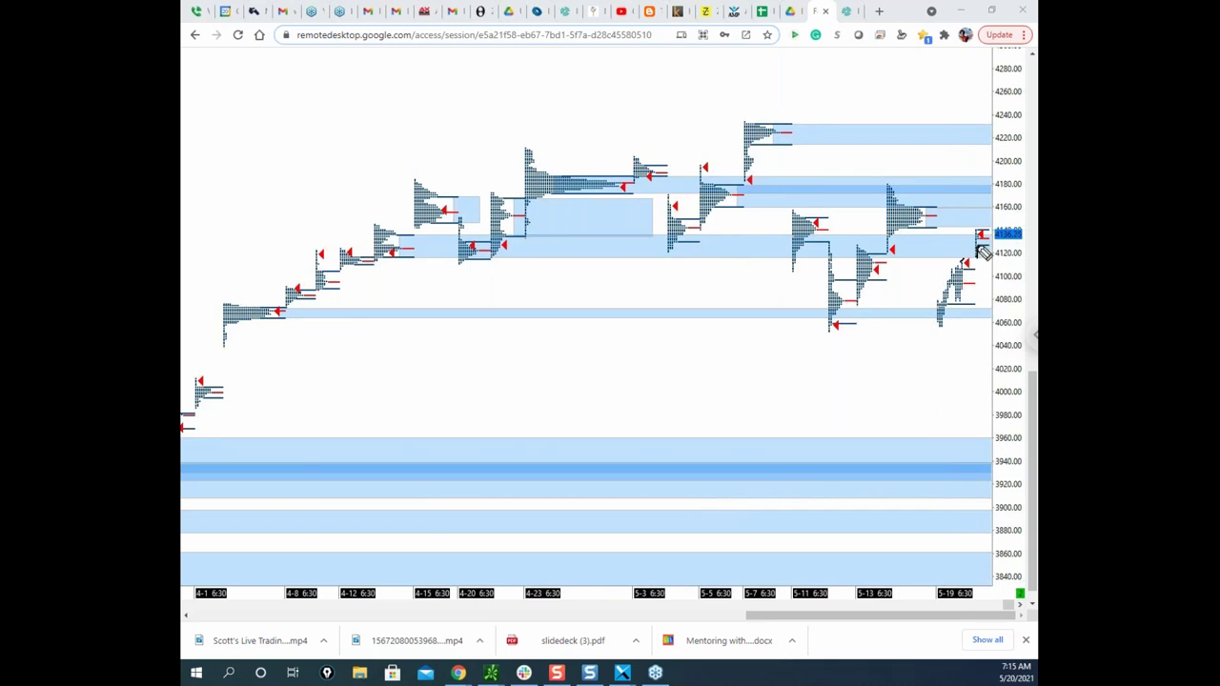
{"action": "mouse_move", "coordinate": [937, 228]}
{"action": "left_mouse_down"}
{"action": "mouse_move", "coordinate": [977, 226]}
{"action": "mouse_move", "coordinate": [994, 209]}
{"action": "left_mouse_up"}
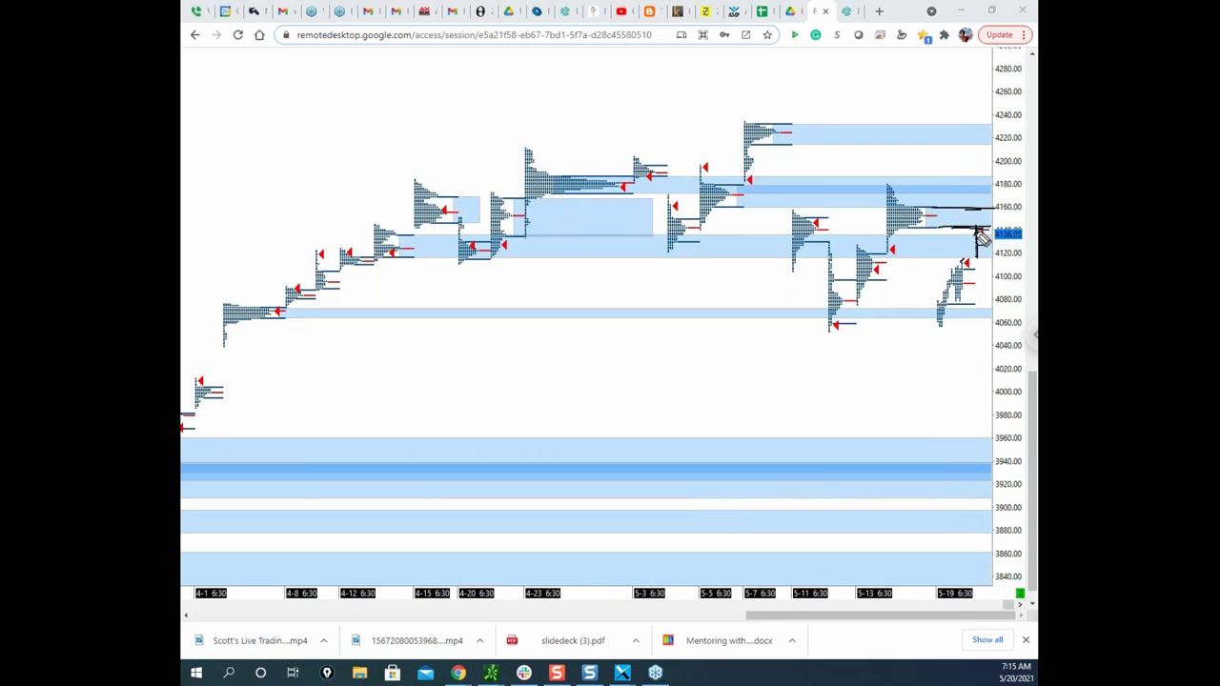
{"action": "left_click_drag", "start_coordinate": [981, 228], "coordinate": [982, 282]}
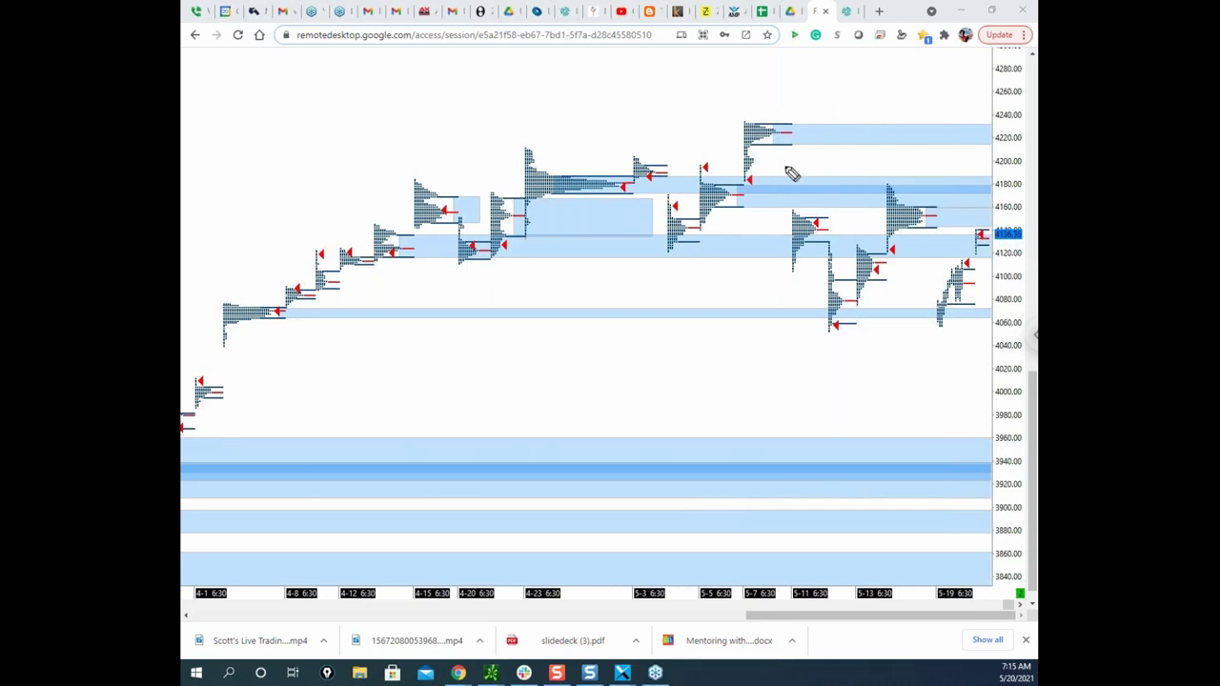
Write "Value Area" above the 5-7 profile, extend its value area edges with lines, circle that area, and leave drawing mode.
{"action": "mouse_move", "coordinate": [730, 80]}
{"action": "left_mouse_down"}
{"action": "mouse_move", "coordinate": [729, 94]}
{"action": "mouse_move", "coordinate": [787, 114]}
{"action": "mouse_move", "coordinate": [788, 90]}
{"action": "mouse_move", "coordinate": [797, 104]}
{"action": "mouse_move", "coordinate": [825, 91]}
{"action": "mouse_move", "coordinate": [848, 105]}
{"action": "mouse_move", "coordinate": [910, 102]}
{"action": "mouse_move", "coordinate": [916, 93]}
{"action": "left_mouse_up"}
{"action": "mouse_move", "coordinate": [787, 122]}
{"action": "left_mouse_down"}
{"action": "mouse_move", "coordinate": [825, 122]}
{"action": "mouse_move", "coordinate": [831, 143]}
{"action": "left_mouse_up"}
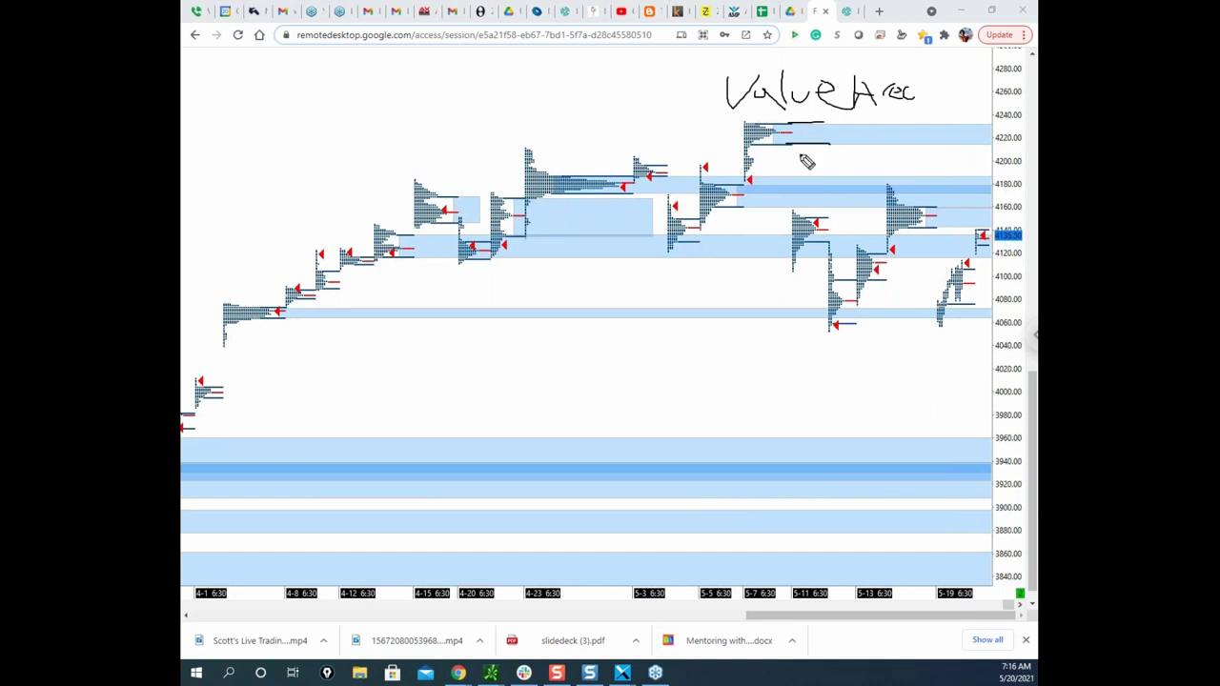
{"action": "left_click_drag", "start_coordinate": [739, 153], "coordinate": [770, 122]}
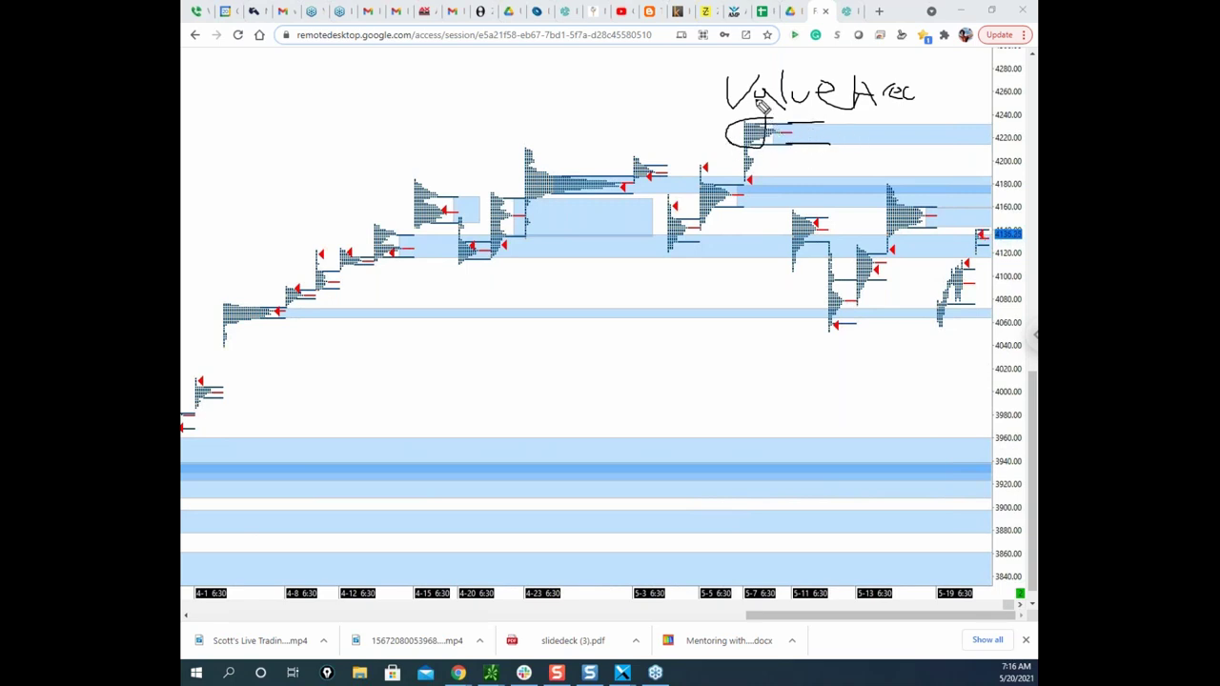
{"action": "key", "text": "Escape"}
Switch to the thinkorswim /ES hourly chart, enlarge it to fill the screen, and start drawing in yellow.
{"action": "left_click_drag", "start_coordinate": [183, 336], "coordinate": [846, 165]}
{"action": "left_click", "coordinate": [921, 169]}
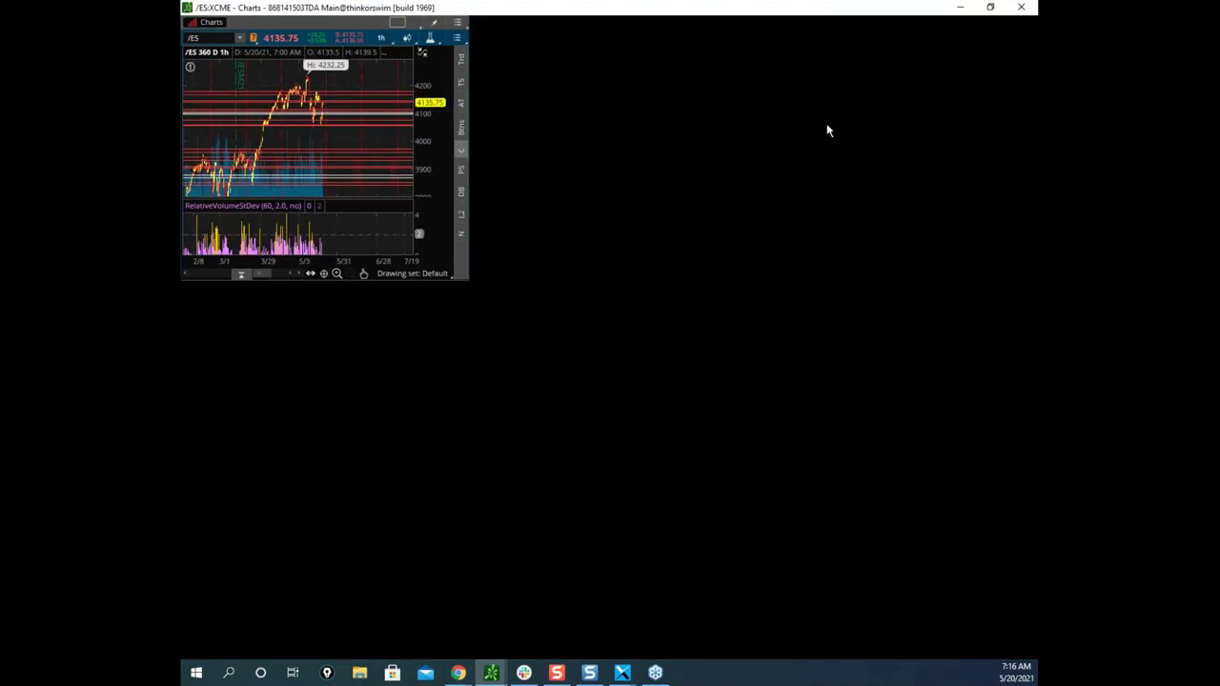
{"action": "key", "text": "ctrl+z"}
{"action": "key", "text": "e"}
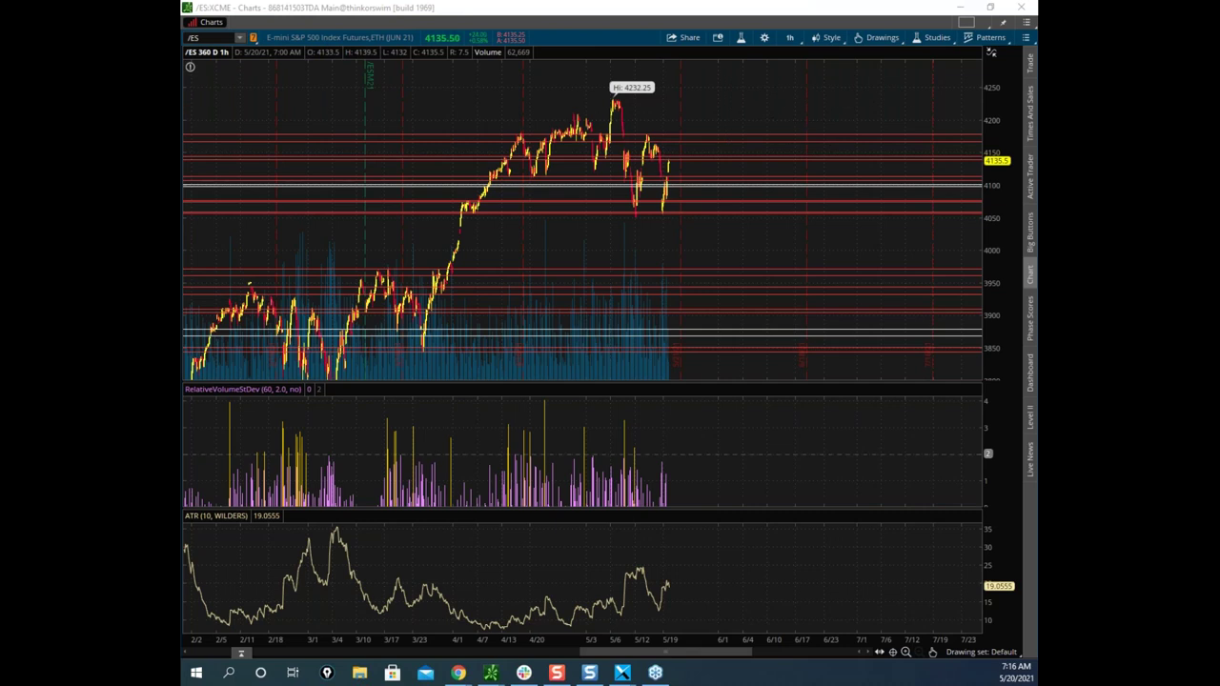
Box and fill the April–May and February–March consolidations with zigzags, draw a curve between them, and move the chart window off the screen.
{"action": "mouse_move", "coordinate": [497, 121]}
{"action": "left_mouse_down"}
{"action": "mouse_move", "coordinate": [544, 123]}
{"action": "mouse_move", "coordinate": [599, 172]}
{"action": "mouse_move", "coordinate": [497, 131]}
{"action": "mouse_move", "coordinate": [551, 133]}
{"action": "mouse_move", "coordinate": [582, 157]}
{"action": "mouse_move", "coordinate": [606, 143]}
{"action": "left_mouse_up"}
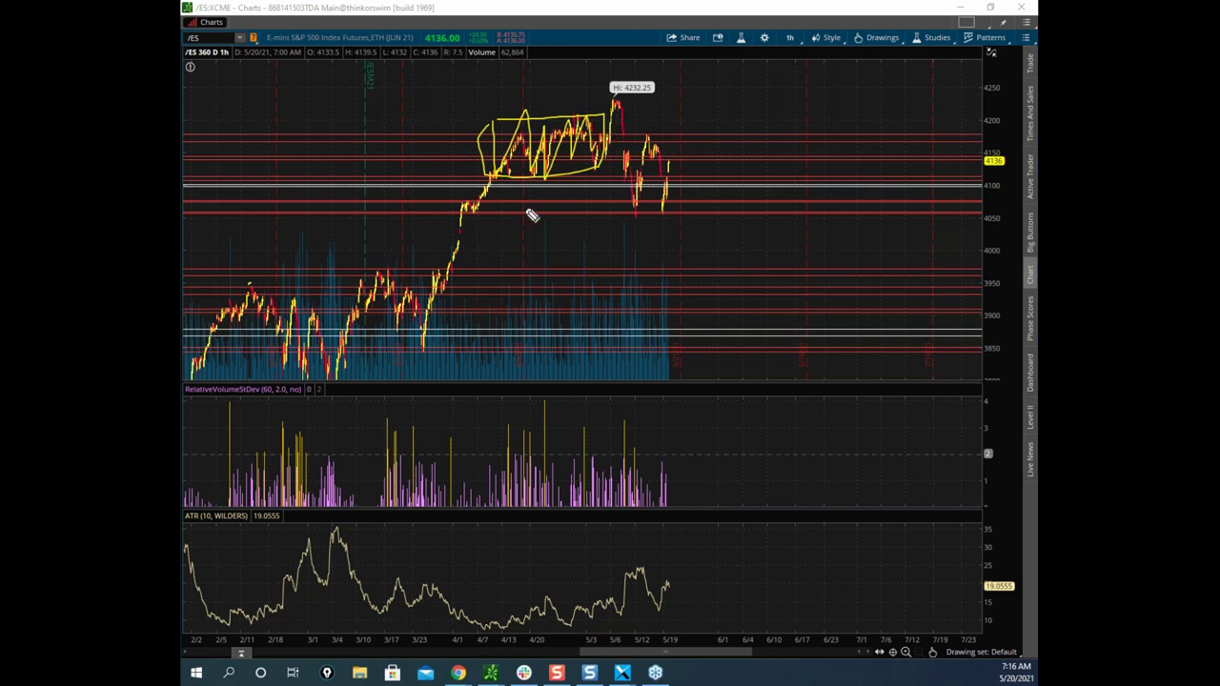
{"action": "mouse_move", "coordinate": [222, 278]}
{"action": "left_mouse_down"}
{"action": "mouse_move", "coordinate": [384, 274]}
{"action": "mouse_move", "coordinate": [448, 363]}
{"action": "mouse_move", "coordinate": [211, 379]}
{"action": "mouse_move", "coordinate": [229, 295]}
{"action": "mouse_move", "coordinate": [254, 381]}
{"action": "mouse_move", "coordinate": [320, 328]}
{"action": "mouse_move", "coordinate": [409, 286]}
{"action": "mouse_move", "coordinate": [440, 306]}
{"action": "mouse_move", "coordinate": [592, 74]}
{"action": "left_mouse_up"}
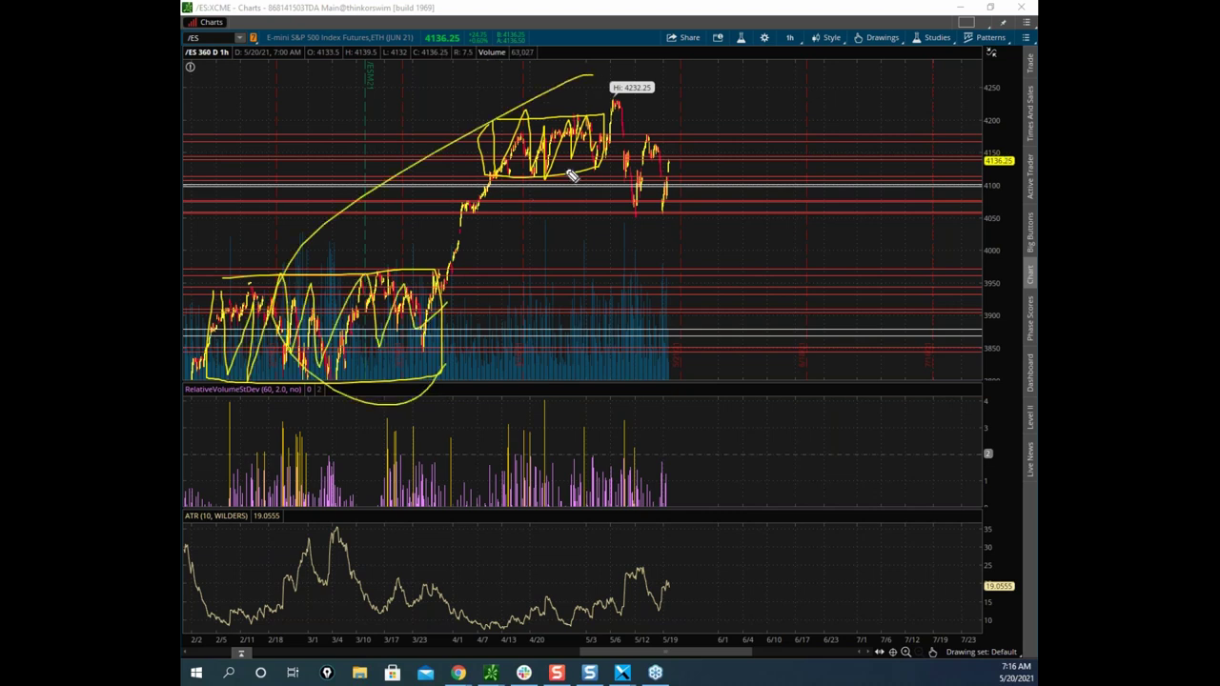
{"action": "key", "text": "Escape"}
{"action": "left_click_drag", "start_coordinate": [794, 14], "coordinate": [183, 286]}
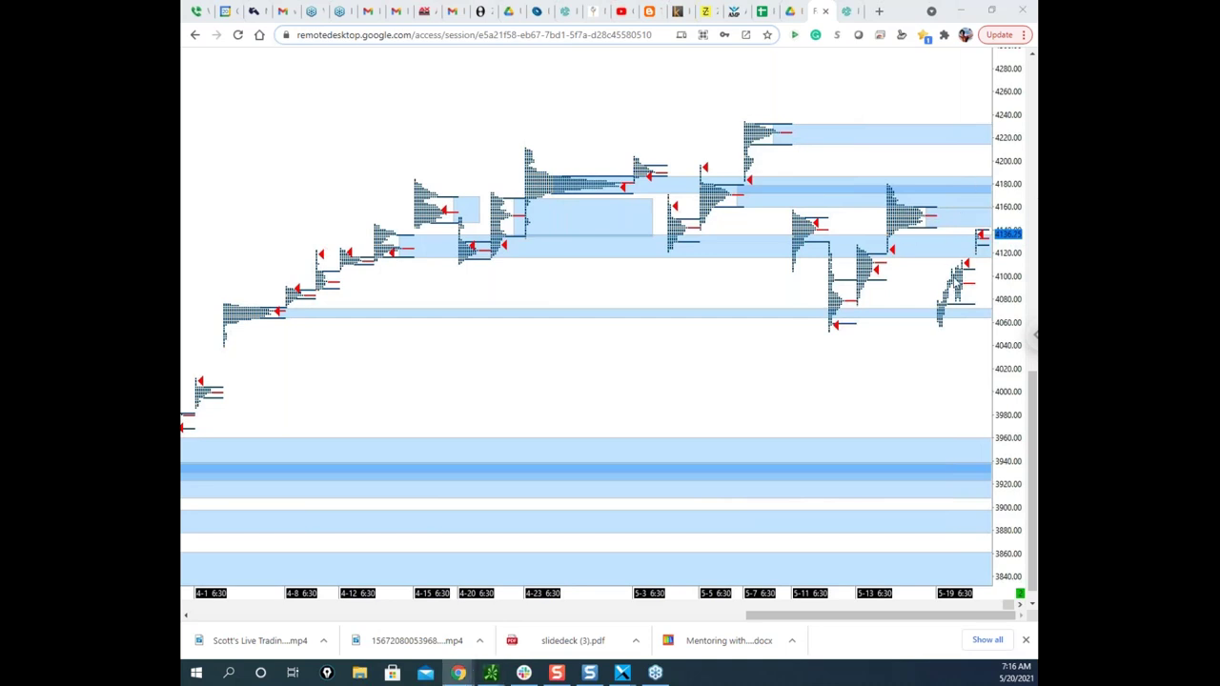
Turn off Letters/Blocks In Own Column for the 5-19 profile and undo all merges in the merged profile just before it.
{"action": "right_click", "coordinate": [951, 286]}
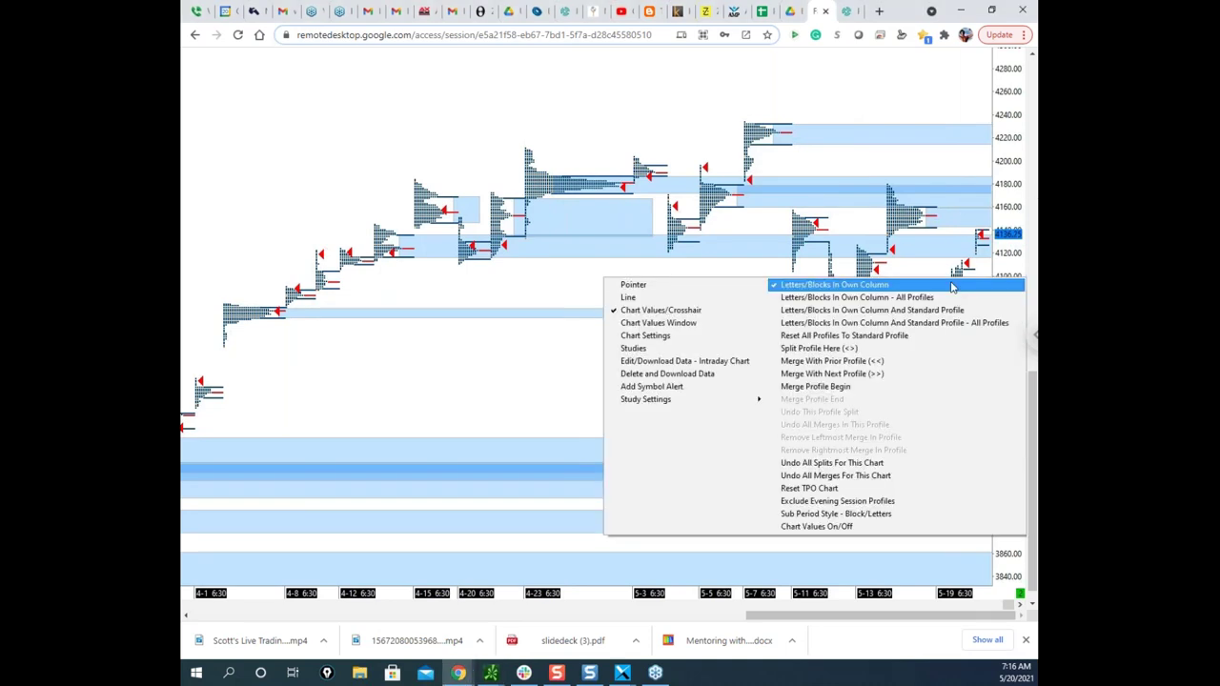
{"action": "left_click", "coordinate": [880, 286]}
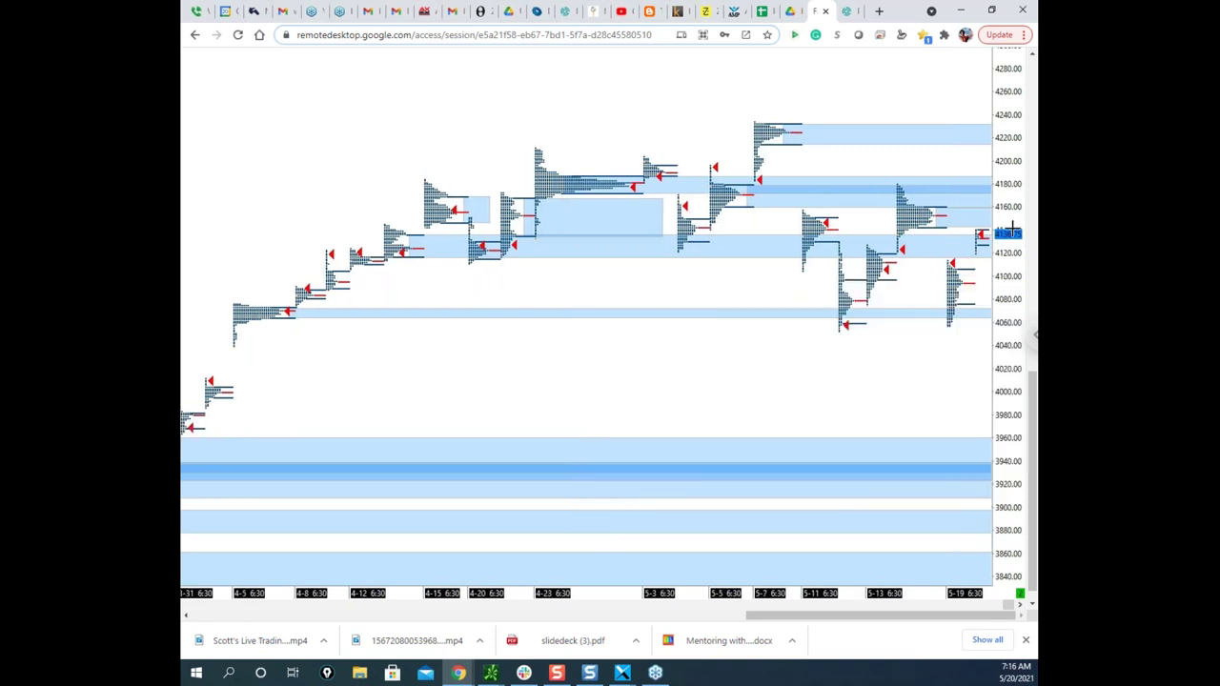
{"action": "right_click", "coordinate": [919, 216]}
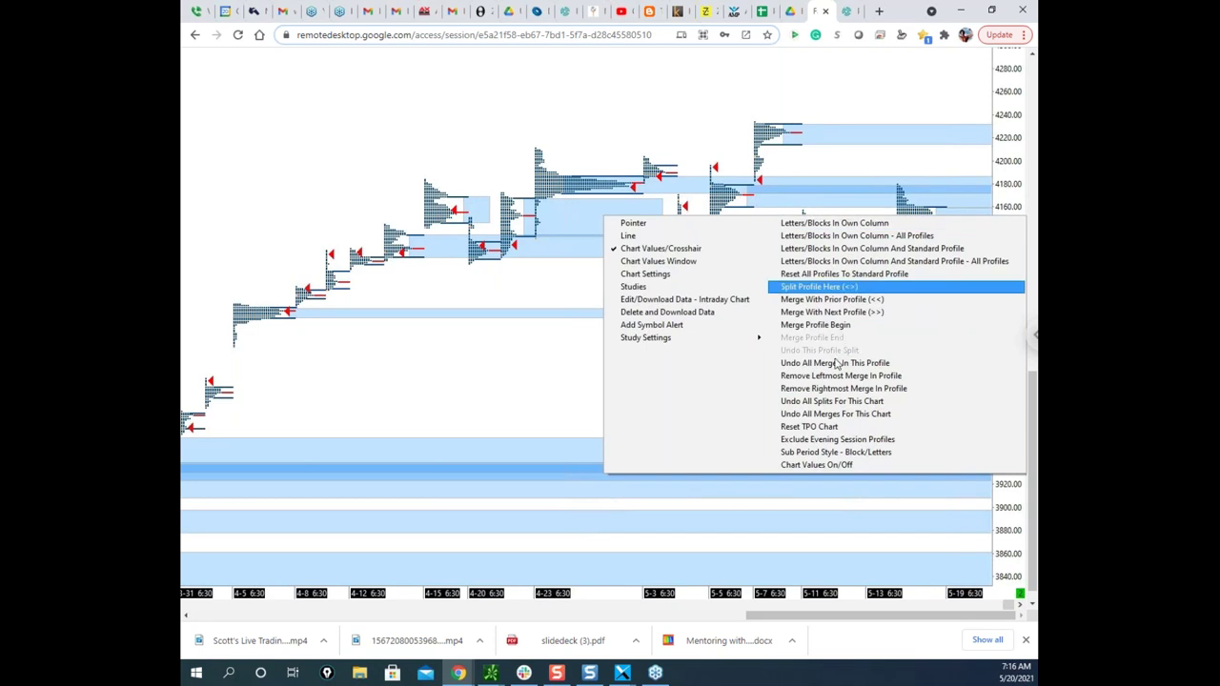
{"action": "left_click", "coordinate": [836, 364]}
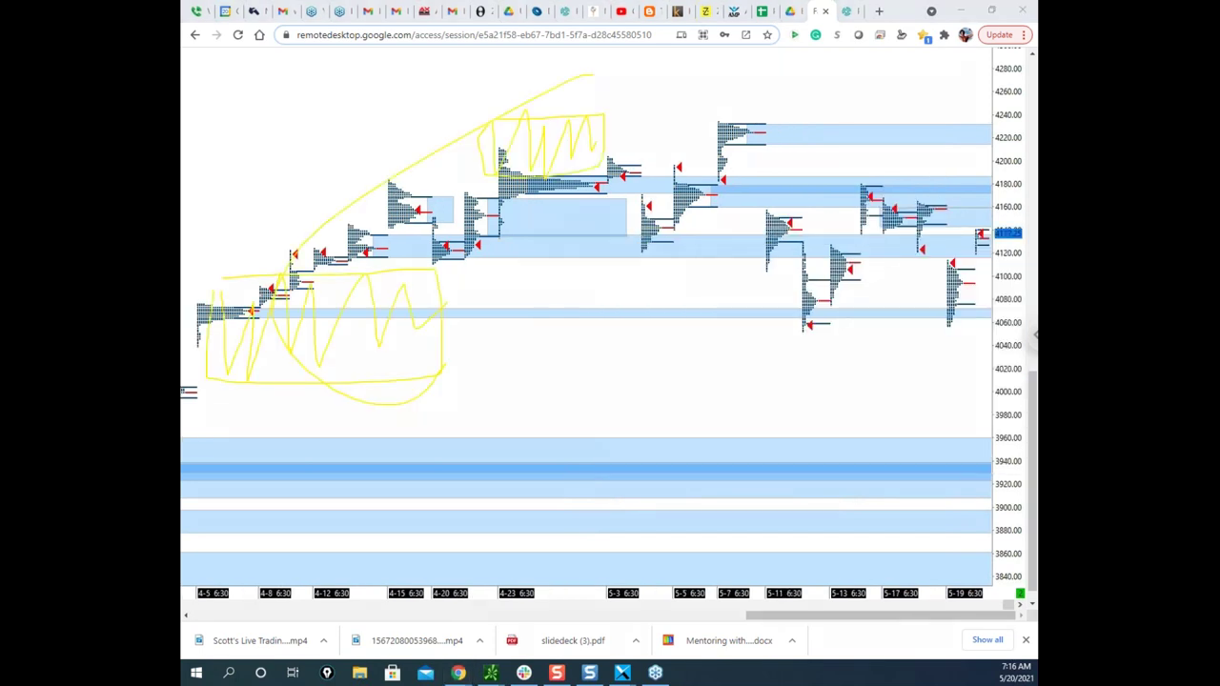
Clear the leftover yellow markings, extend the value area edges of the 5-7 and 5-19 profiles, and mark the 5-19 midline.
{"action": "key", "text": "Escape"}
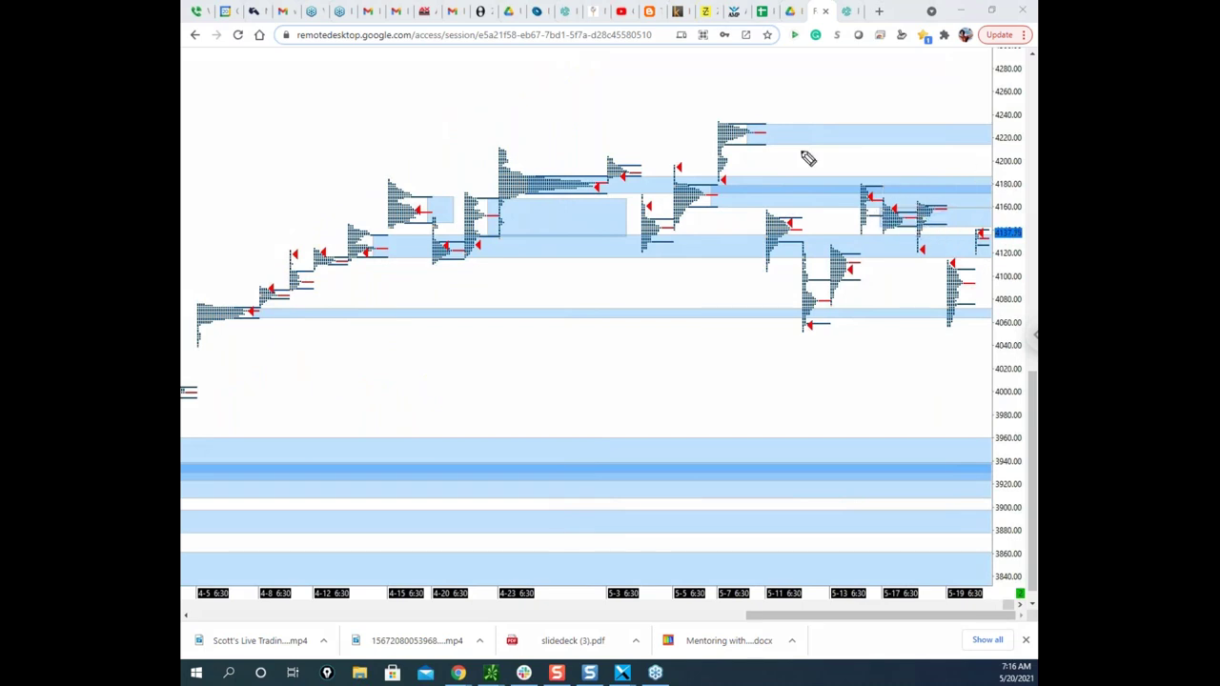
{"action": "left_click_drag", "start_coordinate": [767, 122], "coordinate": [824, 121]}
{"action": "left_click_drag", "start_coordinate": [759, 145], "coordinate": [812, 140]}
{"action": "mouse_move", "coordinate": [957, 268]}
{"action": "left_mouse_down"}
{"action": "mouse_move", "coordinate": [984, 269]}
{"action": "mouse_move", "coordinate": [984, 285]}
{"action": "left_mouse_up"}
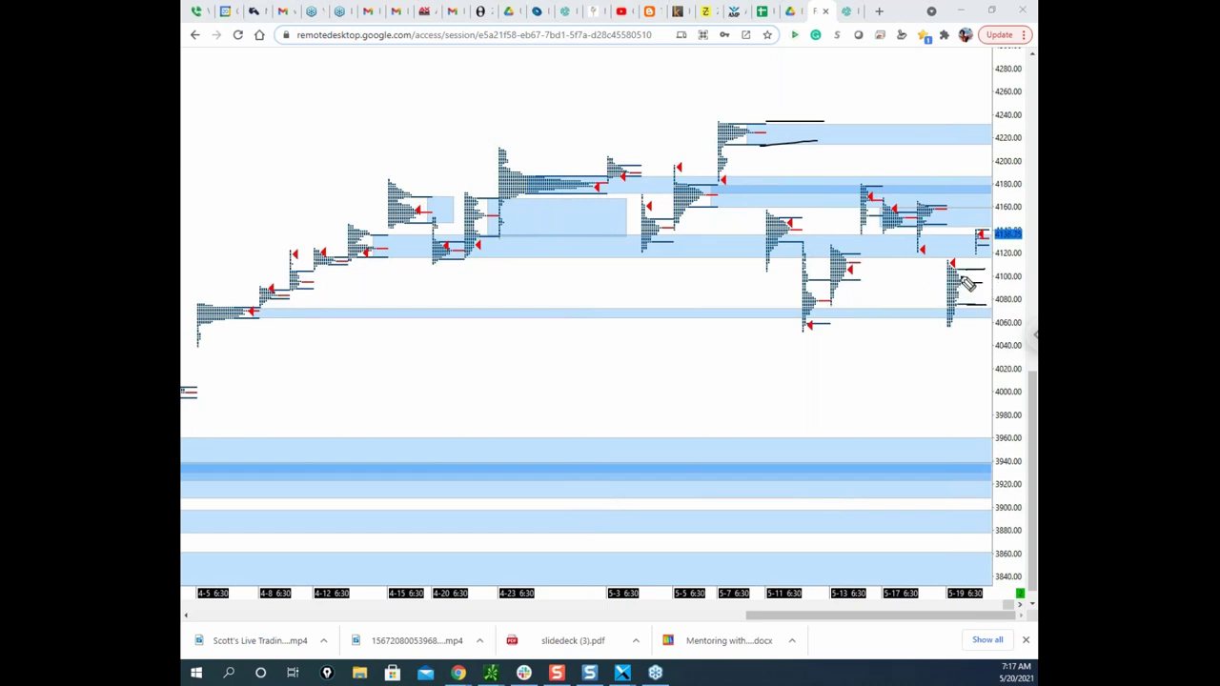
{"action": "left_click_drag", "start_coordinate": [954, 270], "coordinate": [962, 284]}
Sketch a bell curve on a baseline below the May profiles, linked to a second bell turned on its side.
{"action": "left_click_drag", "start_coordinate": [722, 387], "coordinate": [871, 385]}
{"action": "mouse_move", "coordinate": [747, 395]}
{"action": "left_mouse_down"}
{"action": "mouse_move", "coordinate": [790, 361]}
{"action": "mouse_move", "coordinate": [866, 392]}
{"action": "mouse_move", "coordinate": [923, 362]}
{"action": "mouse_move", "coordinate": [918, 396]}
{"action": "left_mouse_up"}
{"action": "mouse_move", "coordinate": [912, 350]}
{"action": "left_mouse_down"}
{"action": "mouse_move", "coordinate": [950, 363]}
{"action": "mouse_move", "coordinate": [919, 384]}
{"action": "left_mouse_up"}
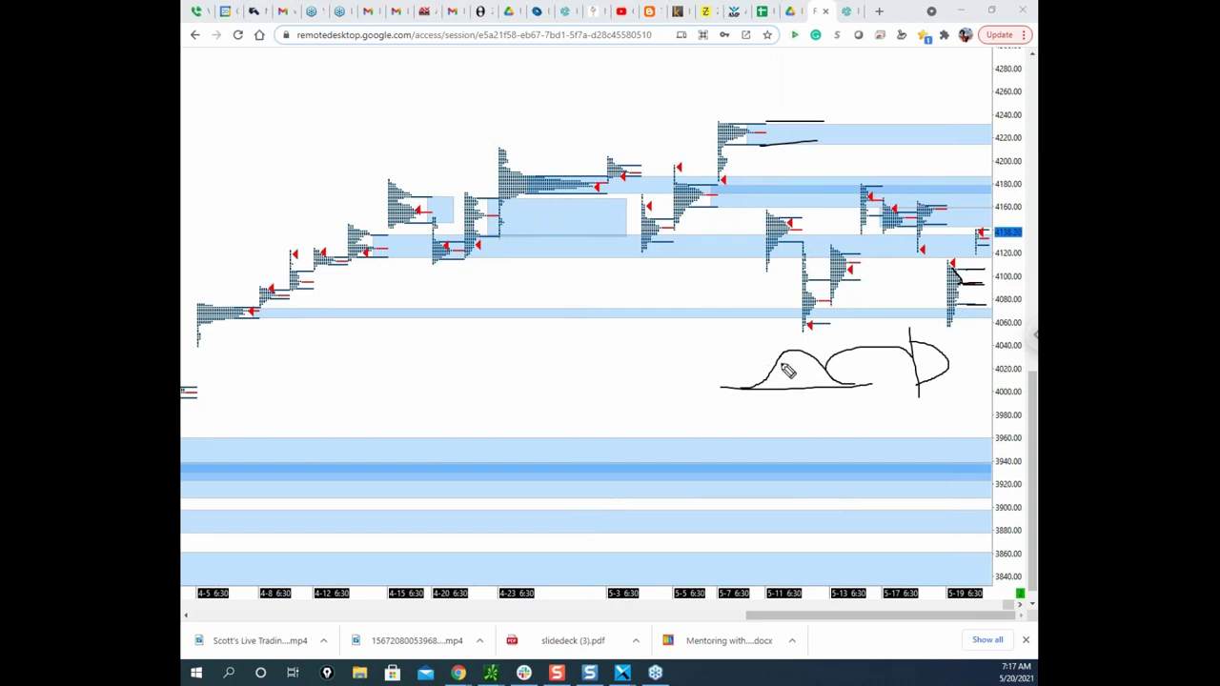
Mark the bell curve's tails and center and the sideways bell's middle, trace the 5-19 profile's bulge, and clear the drawings.
{"action": "left_click_drag", "start_coordinate": [749, 380], "coordinate": [750, 389]}
{"action": "mouse_move", "coordinate": [849, 379]}
{"action": "left_mouse_down"}
{"action": "mouse_move", "coordinate": [849, 390]}
{"action": "mouse_move", "coordinate": [806, 354]}
{"action": "mouse_move", "coordinate": [830, 389]}
{"action": "mouse_move", "coordinate": [822, 376]}
{"action": "left_mouse_up"}
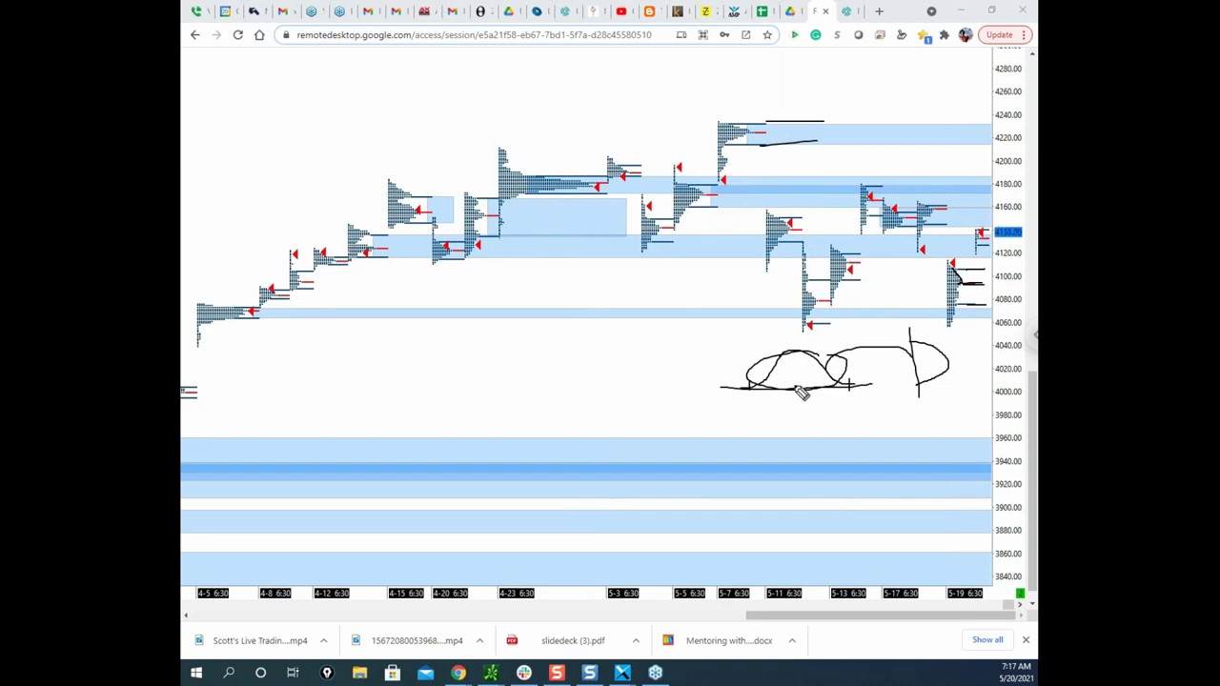
{"action": "mouse_move", "coordinate": [763, 376]}
{"action": "left_mouse_down"}
{"action": "mouse_move", "coordinate": [836, 377]}
{"action": "mouse_move", "coordinate": [795, 381]}
{"action": "left_mouse_up"}
{"action": "left_click_drag", "start_coordinate": [797, 383], "coordinate": [823, 368]}
{"action": "left_click_drag", "start_coordinate": [907, 362], "coordinate": [929, 356]}
{"action": "left_click_drag", "start_coordinate": [954, 274], "coordinate": [965, 311]}
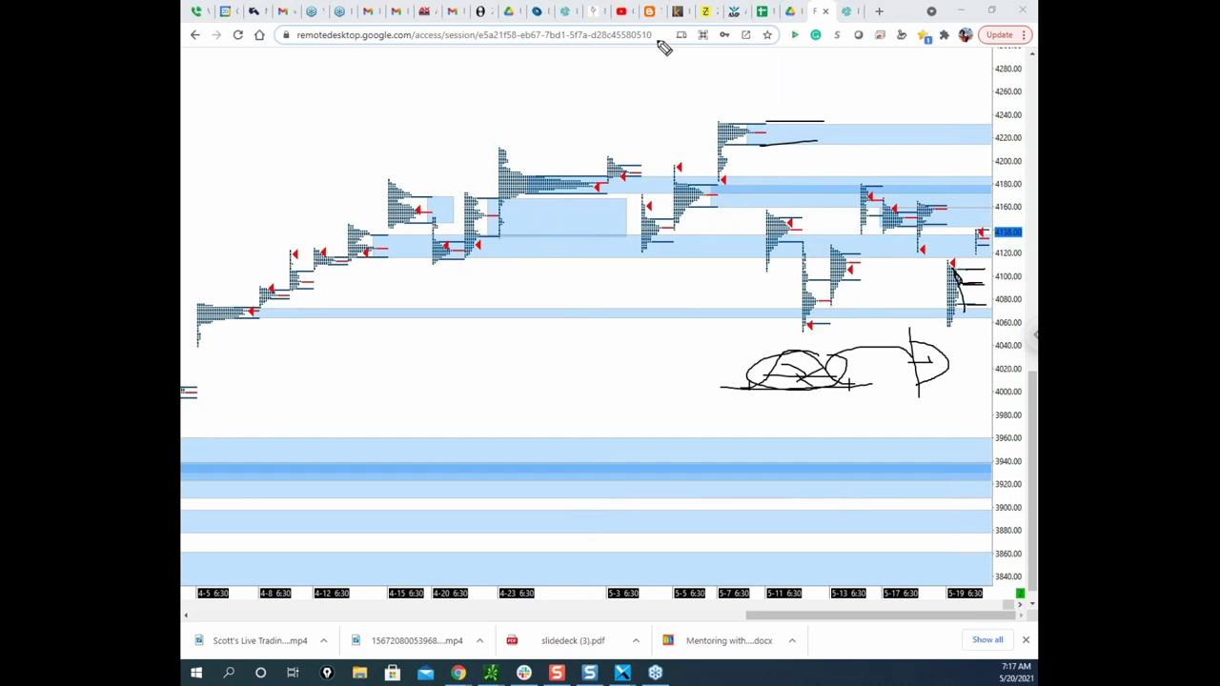
{"action": "key", "text": "Escape"}
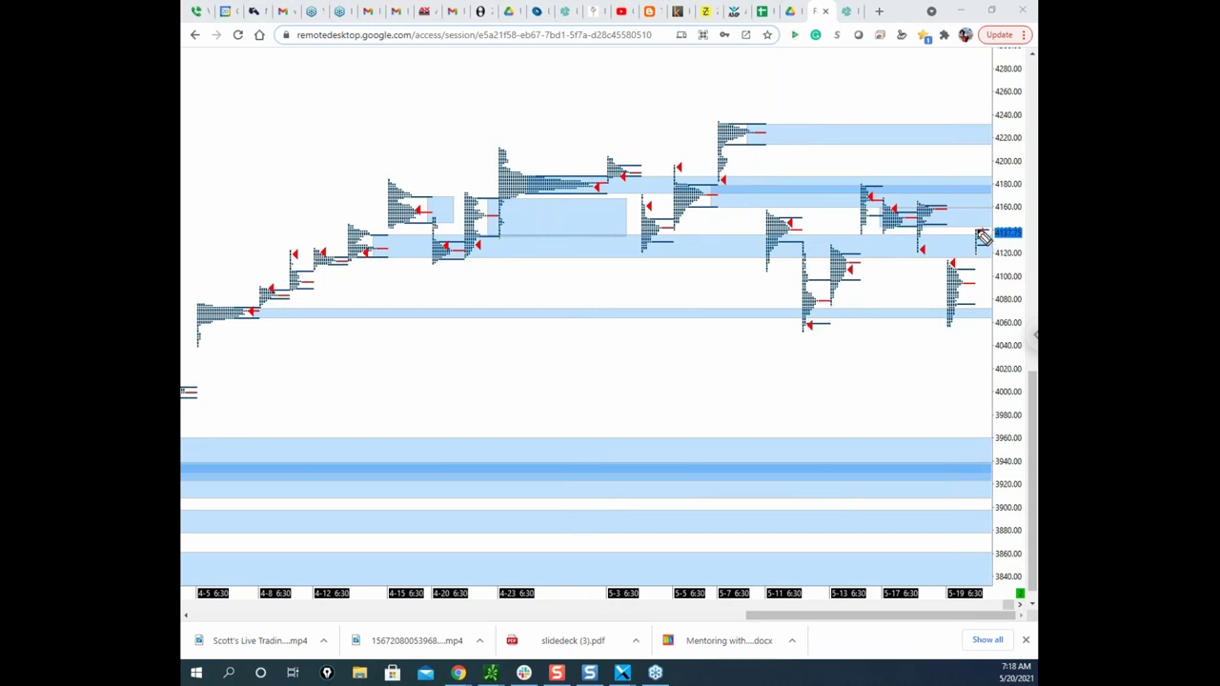
Mark the 5-19 profile and the upper value of the profile before it, and merge that earlier profile with its prior one.
{"action": "mouse_move", "coordinate": [959, 270]}
{"action": "left_mouse_down"}
{"action": "mouse_move", "coordinate": [974, 269]}
{"action": "mouse_move", "coordinate": [973, 299]}
{"action": "left_mouse_up"}
{"action": "left_click_drag", "start_coordinate": [930, 207], "coordinate": [944, 207]}
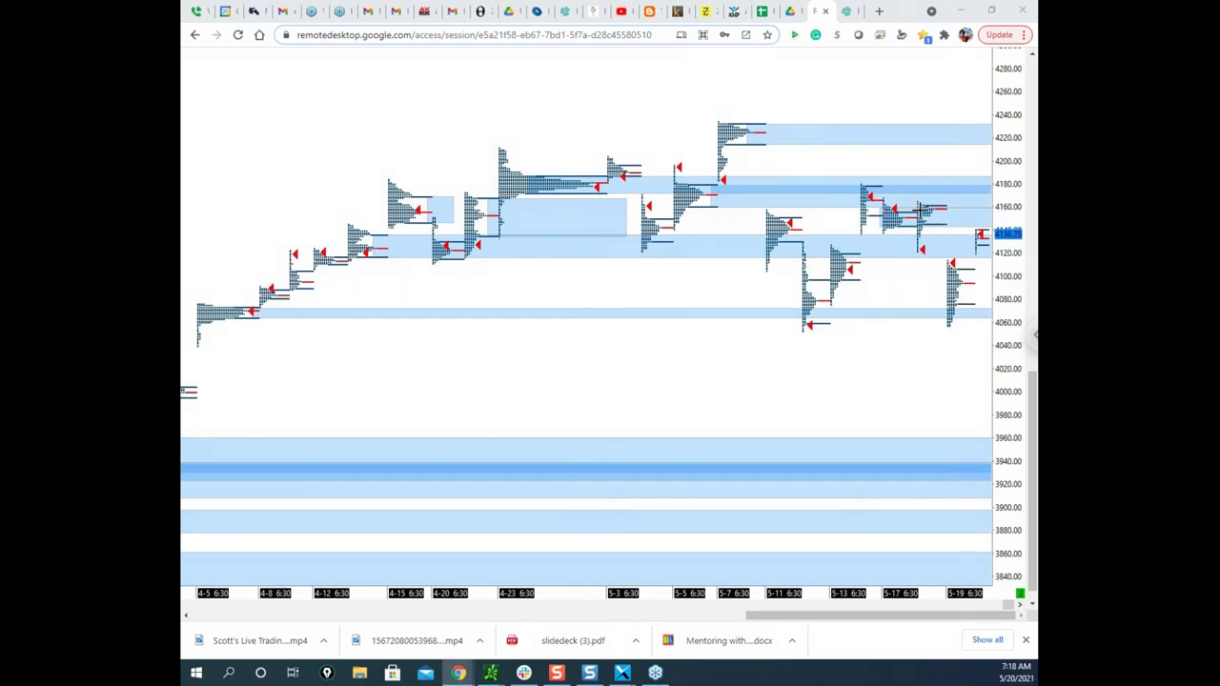
{"action": "right_click", "coordinate": [920, 209]}
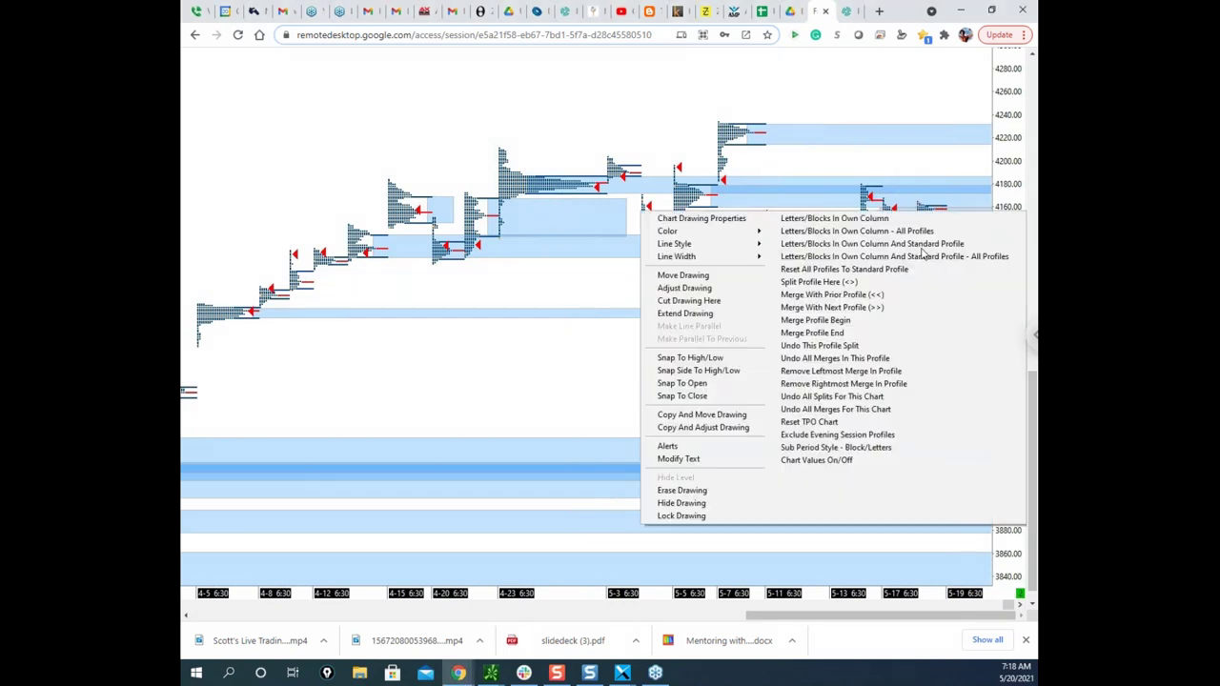
{"action": "left_click", "coordinate": [855, 295]}
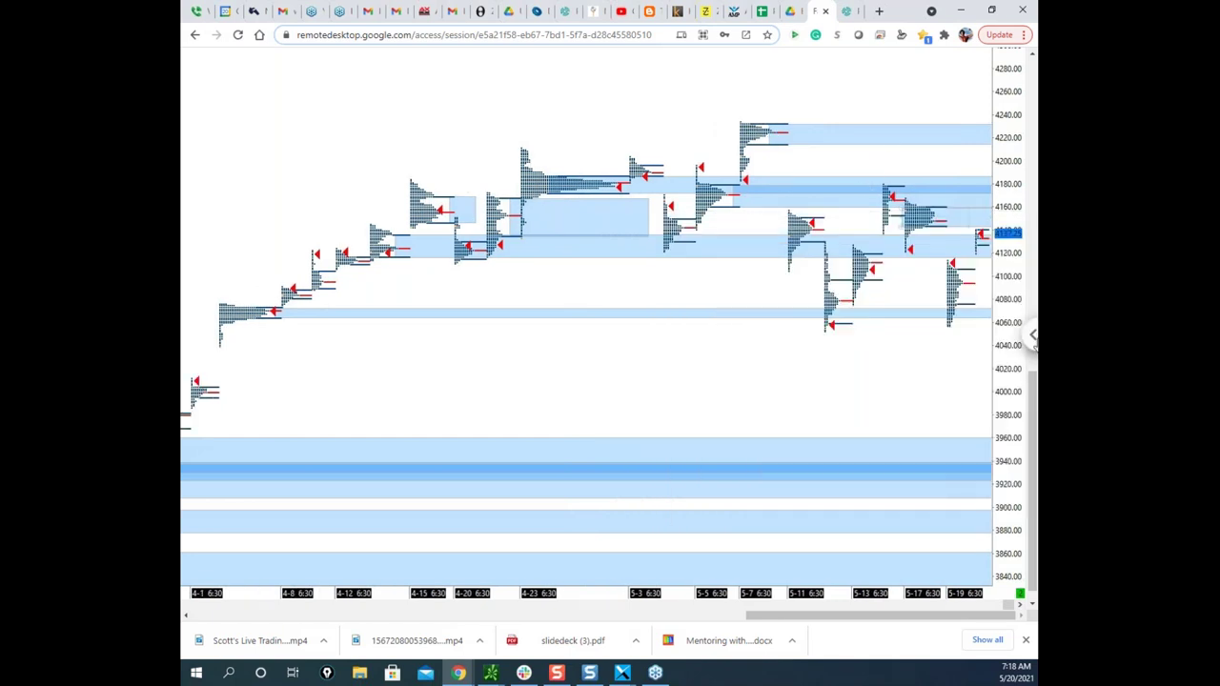
Bring the thinkorswim /ES hourly chart over the TPO profiles for comparison and move it back off the screen.
{"action": "mouse_move", "coordinate": [1033, 389]}
{"action": "left_mouse_down"}
{"action": "mouse_move", "coordinate": [1034, 355]}
{"action": "mouse_move", "coordinate": [1036, 367]}
{"action": "left_mouse_up"}
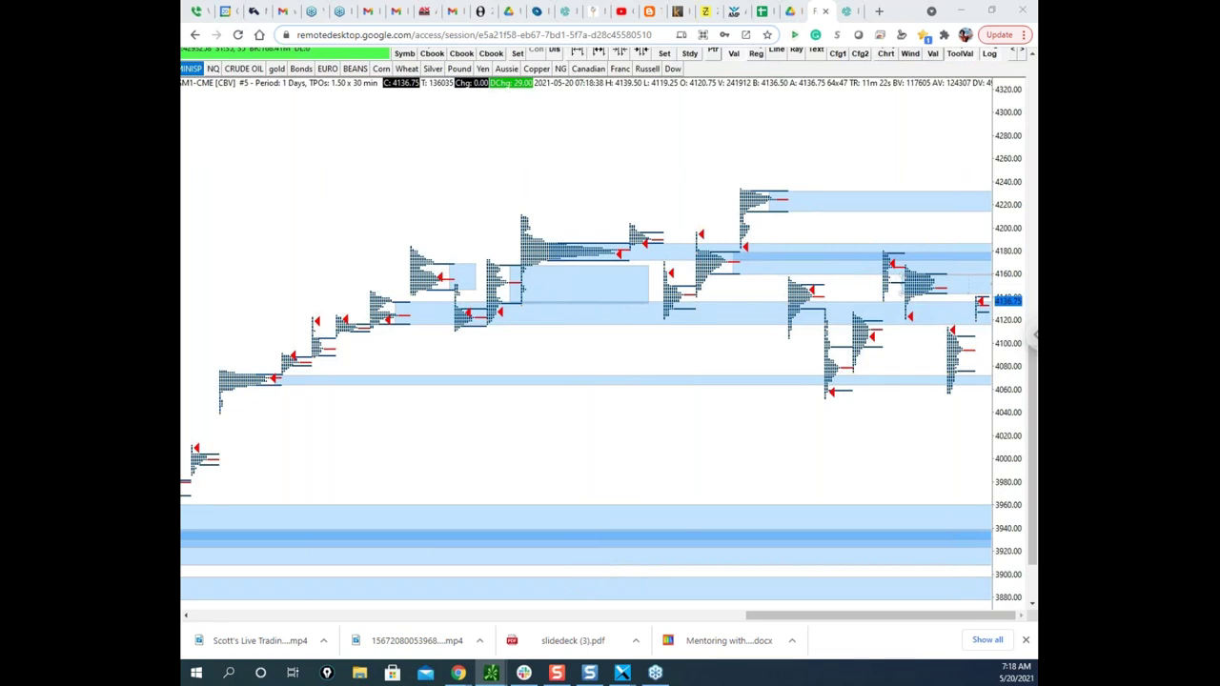
{"action": "left_click_drag", "start_coordinate": [183, 322], "coordinate": [671, 203]}
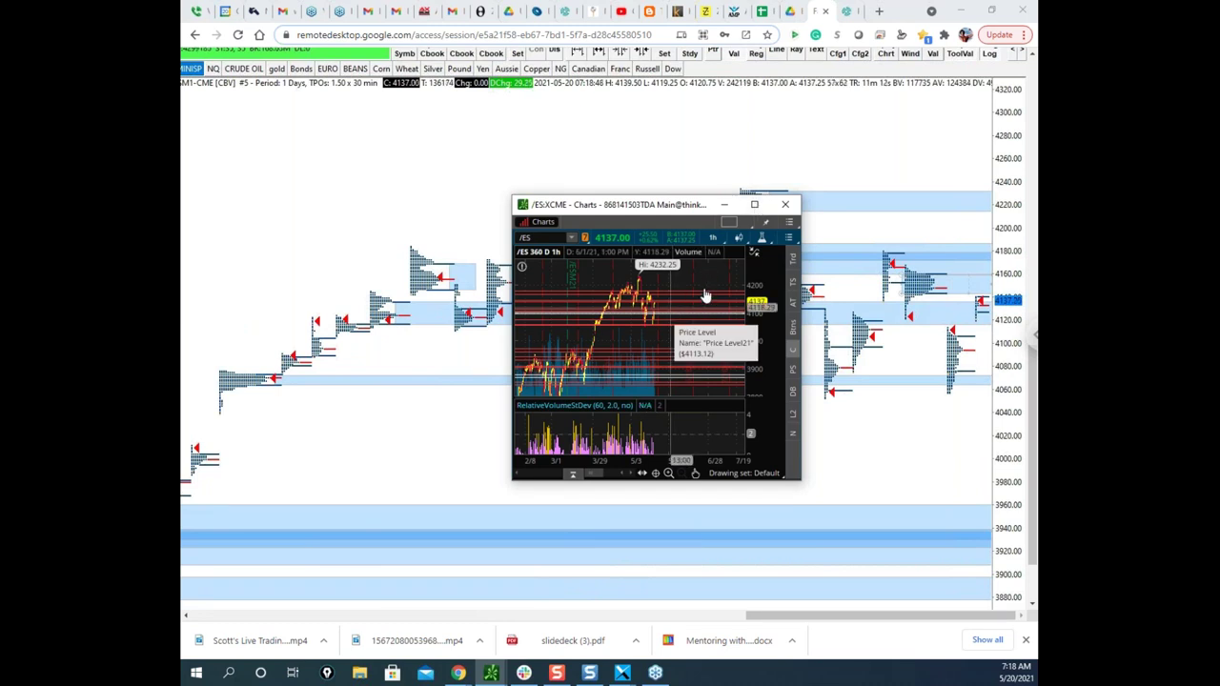
{"action": "left_click_drag", "start_coordinate": [657, 212], "coordinate": [664, 207]}
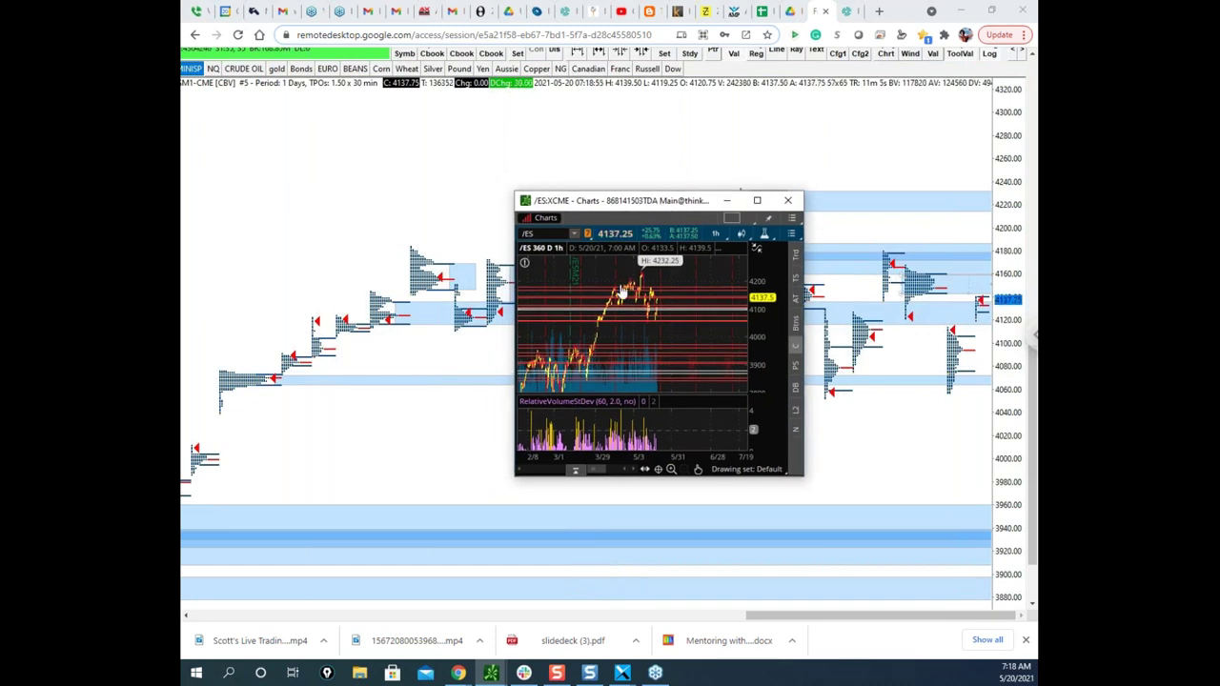
{"action": "left_click_drag", "start_coordinate": [665, 211], "coordinate": [677, 213]}
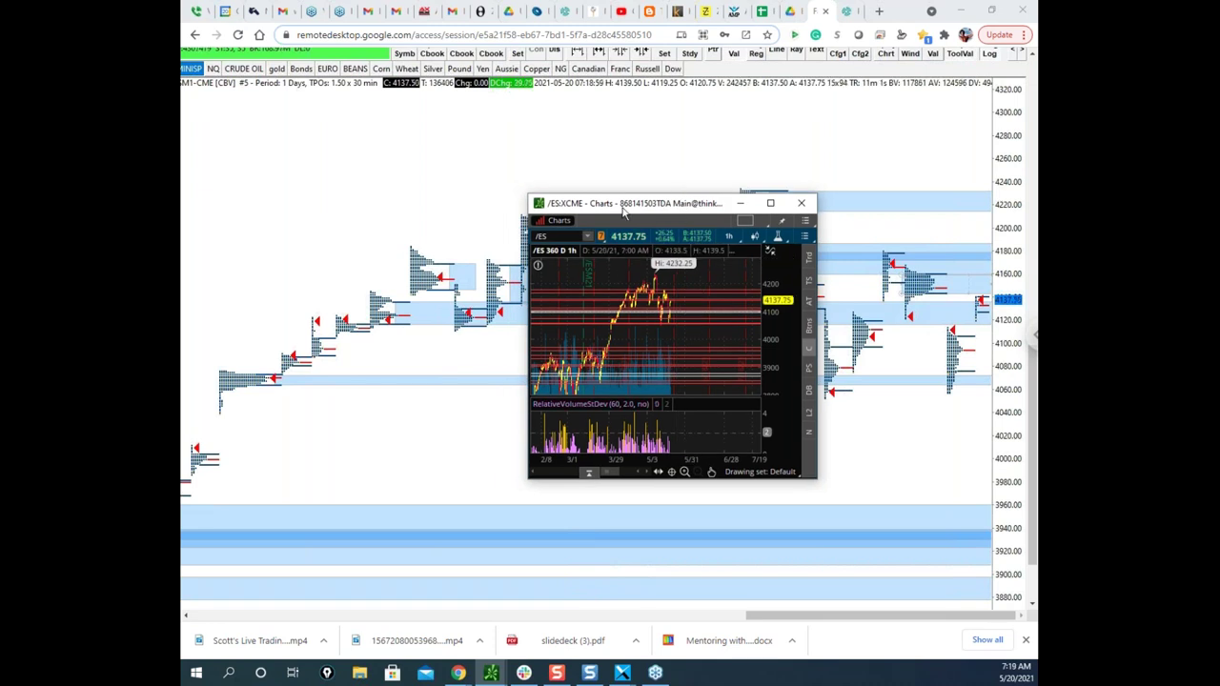
{"action": "left_click_drag", "start_coordinate": [660, 210], "coordinate": [1036, 210]}
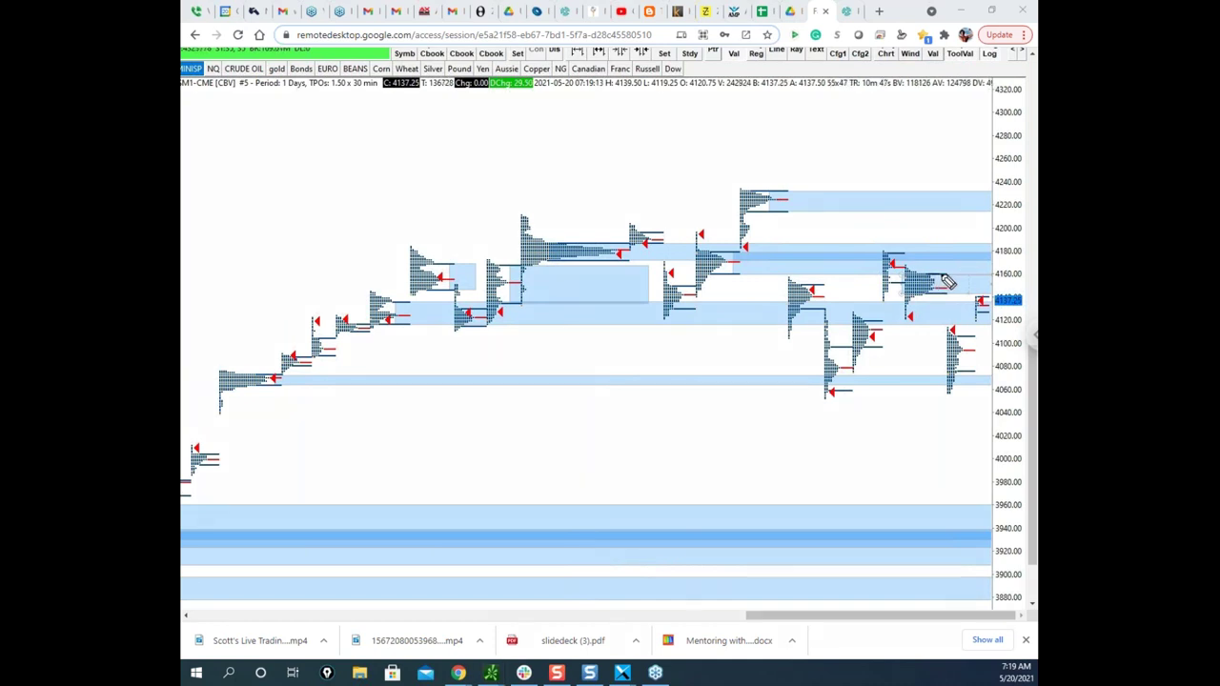
Mark the upper levels of the two profiles just before 5-19 and merge those two profiles into one.
{"action": "left_click_drag", "start_coordinate": [893, 254], "coordinate": [918, 255]}
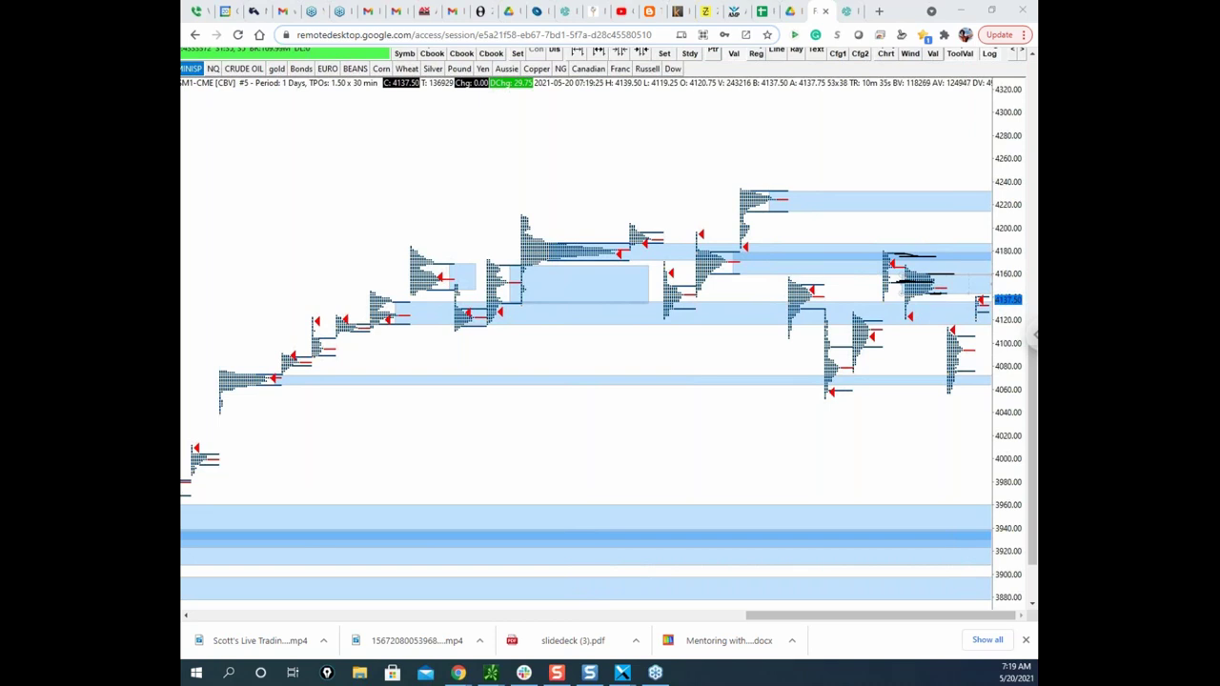
{"action": "right_click", "coordinate": [925, 296]}
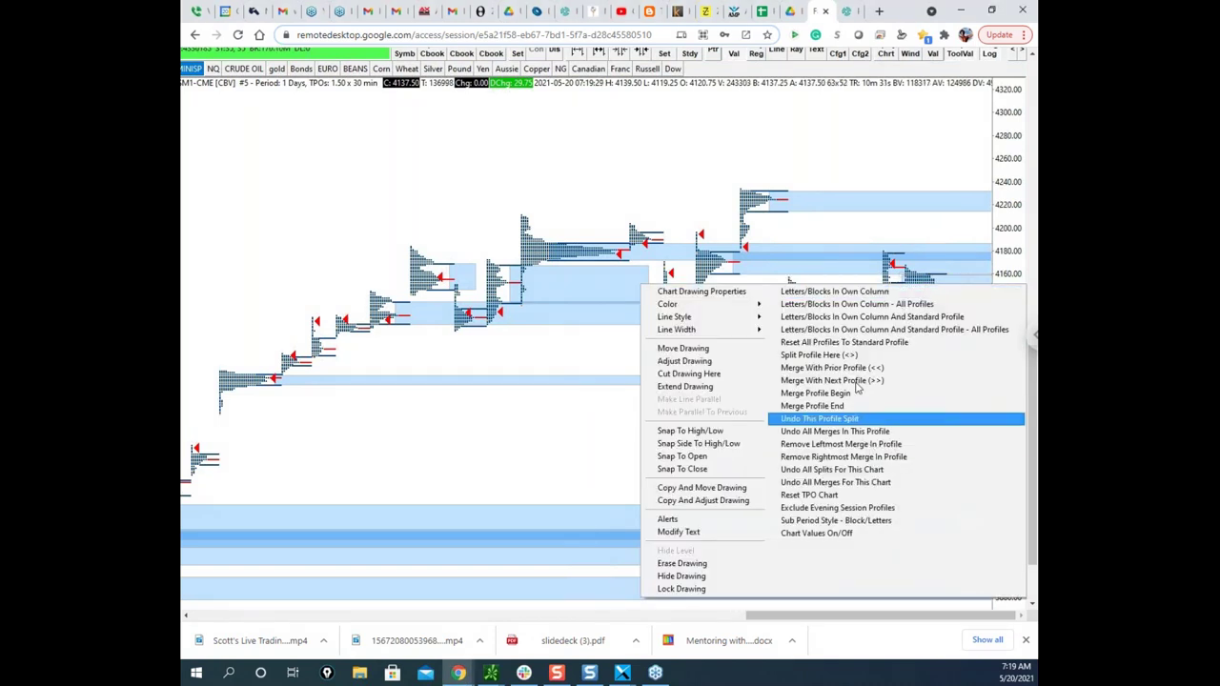
{"action": "left_click", "coordinate": [880, 382]}
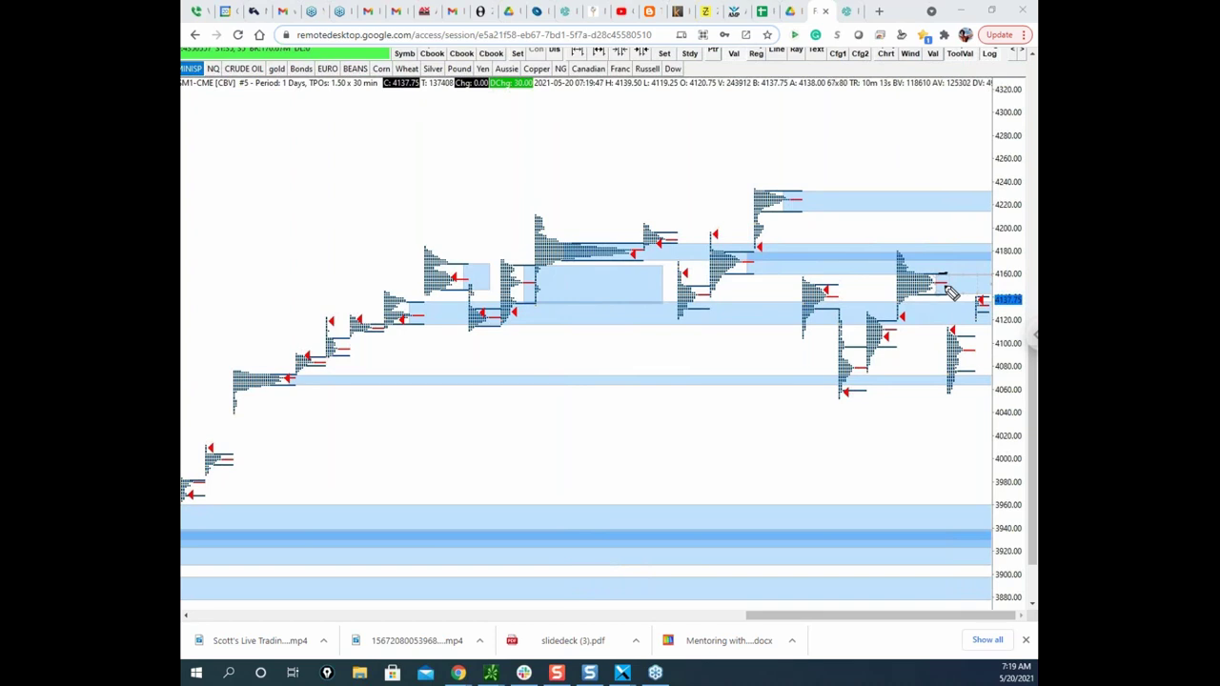
Mark the merged profile's value area edges and matching prices on the axis, sketch a path to the 5-19 profile and back, and clear the drawings.
{"action": "mouse_move", "coordinate": [944, 296]}
{"action": "left_mouse_down"}
{"action": "mouse_move", "coordinate": [1001, 307]}
{"action": "mouse_move", "coordinate": [1023, 280]}
{"action": "left_mouse_up"}
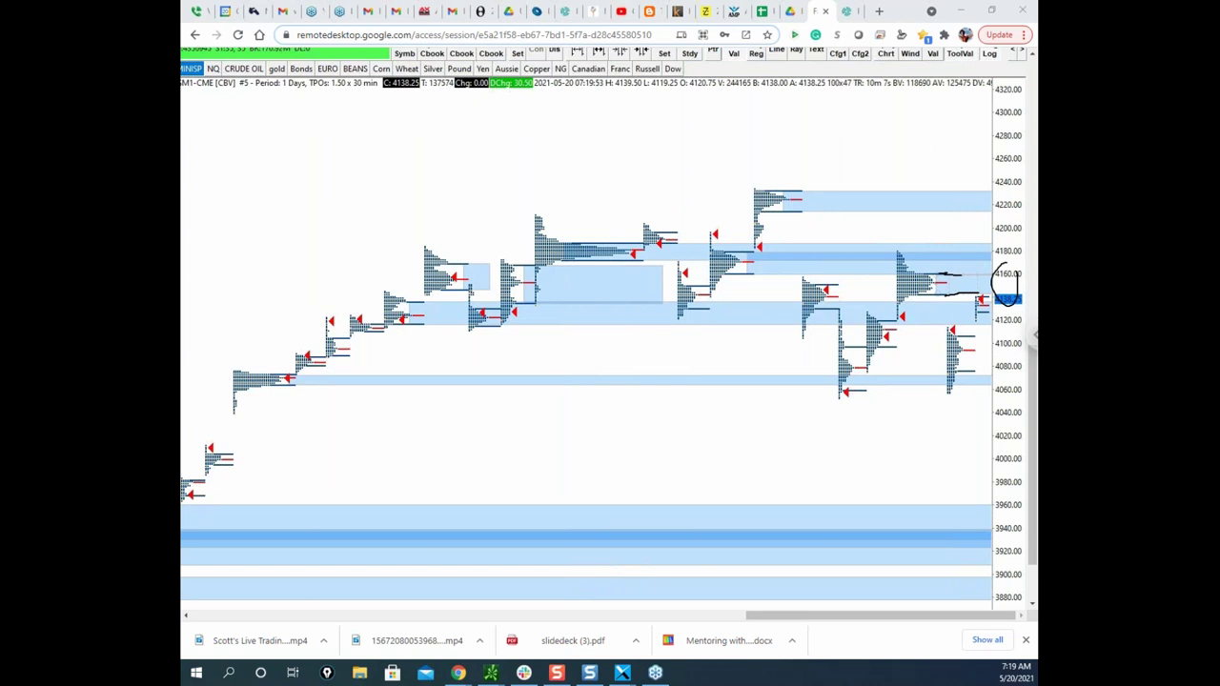
{"action": "scroll", "coordinate": [934, 534], "scroll_direction": "down", "scroll_amount": 2}
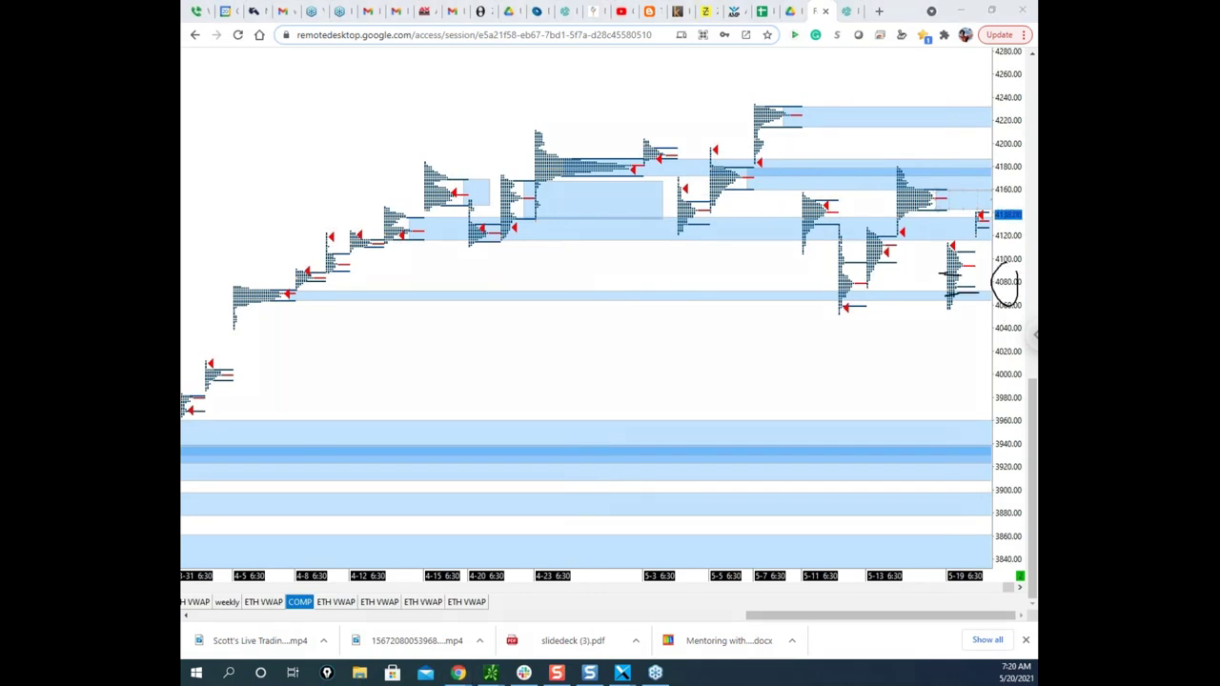
{"action": "mouse_move", "coordinate": [936, 189]}
{"action": "left_mouse_down"}
{"action": "mouse_move", "coordinate": [964, 188]}
{"action": "mouse_move", "coordinate": [951, 229]}
{"action": "mouse_move", "coordinate": [964, 286]}
{"action": "mouse_move", "coordinate": [985, 193]}
{"action": "mouse_move", "coordinate": [995, 286]}
{"action": "left_mouse_up"}
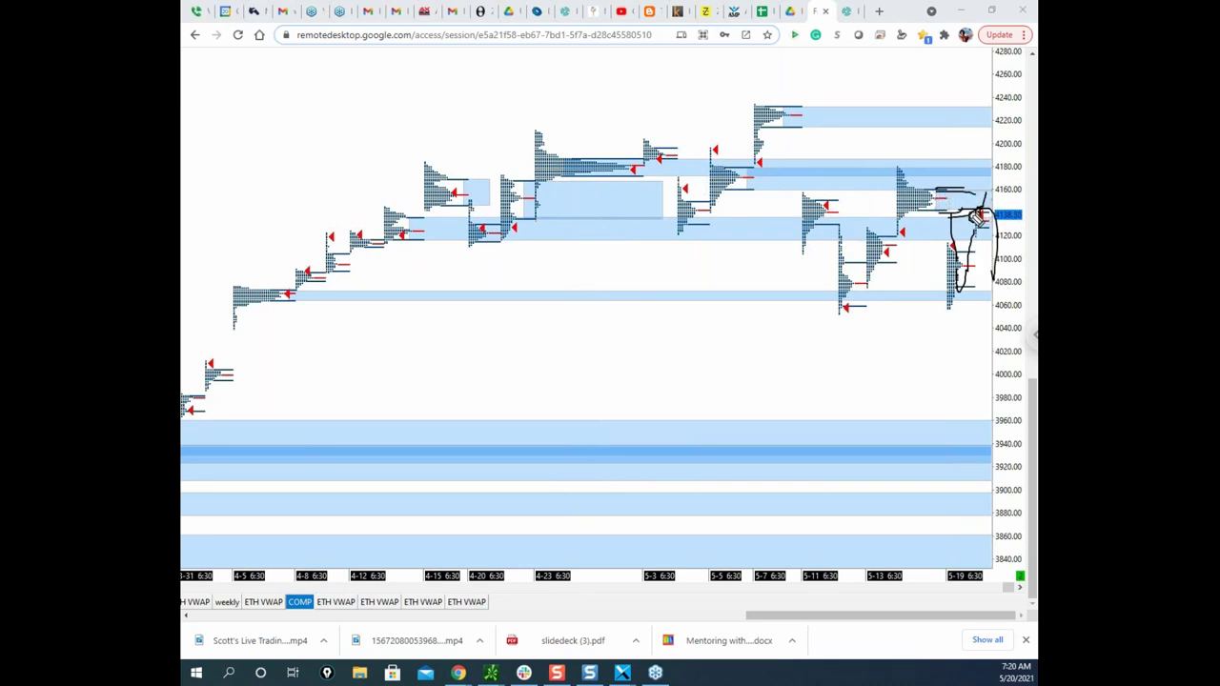
{"action": "key", "text": "Escape"}
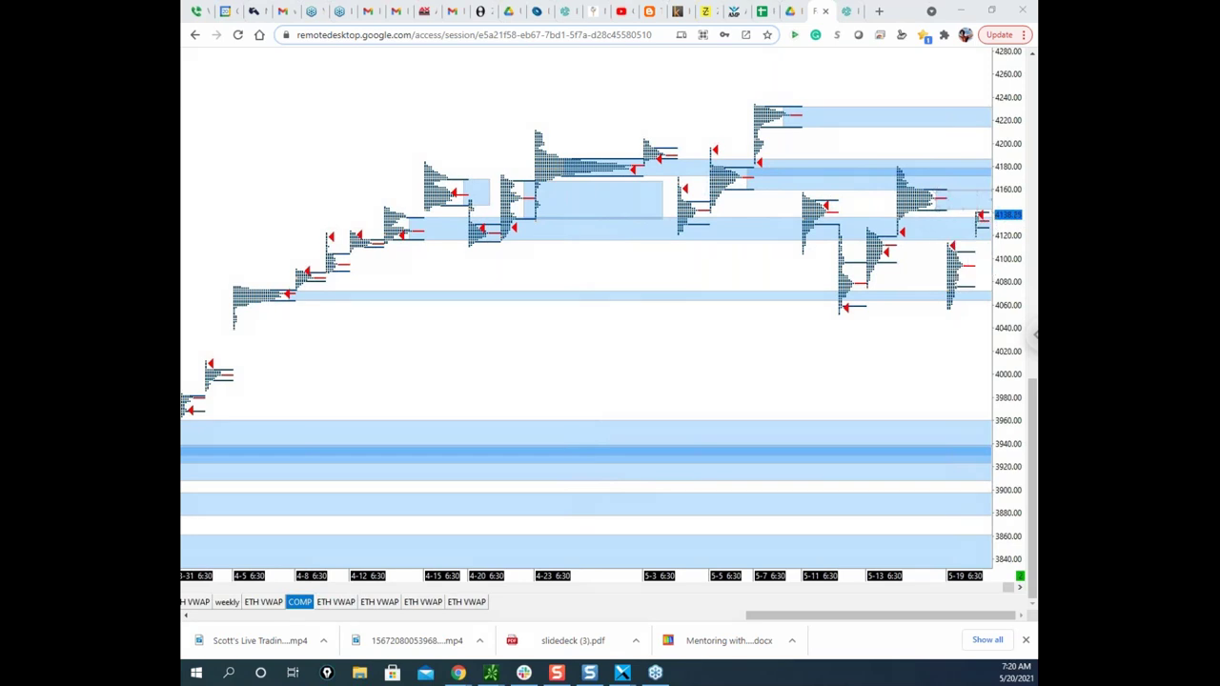
Switch to the thinkorswim /ES 5-minute chart, circle Tuesday's late swing near 4145 and trace the decline from it through Wednesday.
{"action": "left_click", "coordinate": [491, 672]}
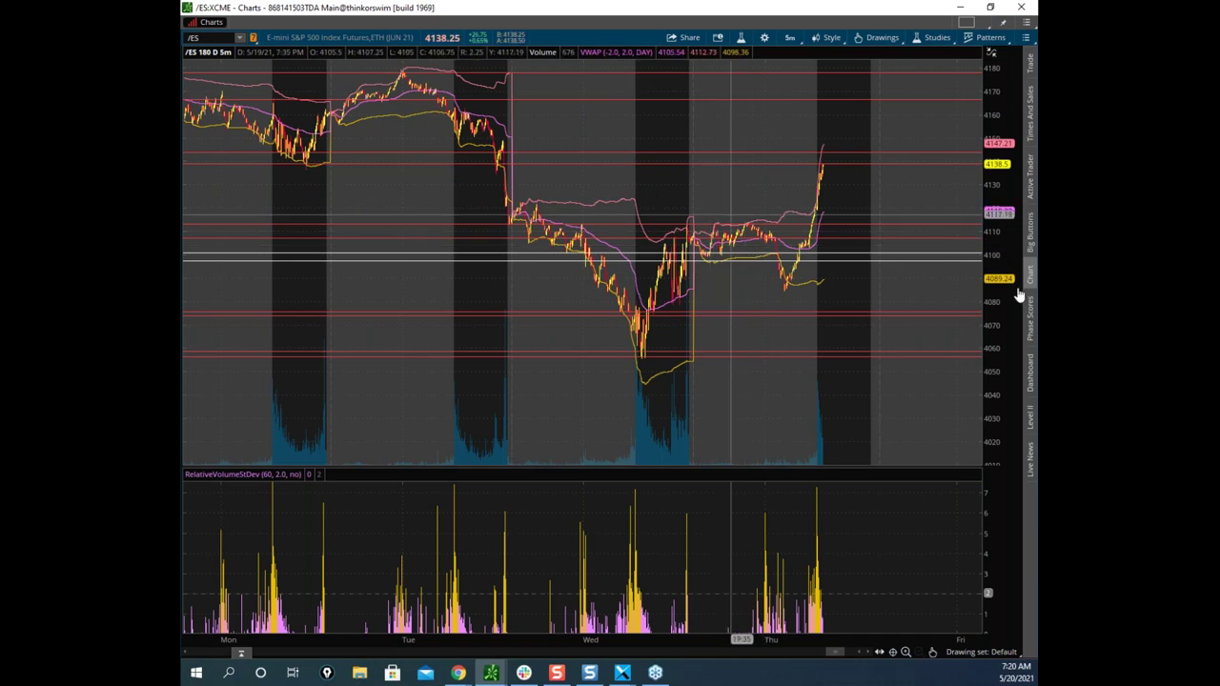
{"action": "left_click_drag", "start_coordinate": [999, 275], "coordinate": [999, 248]}
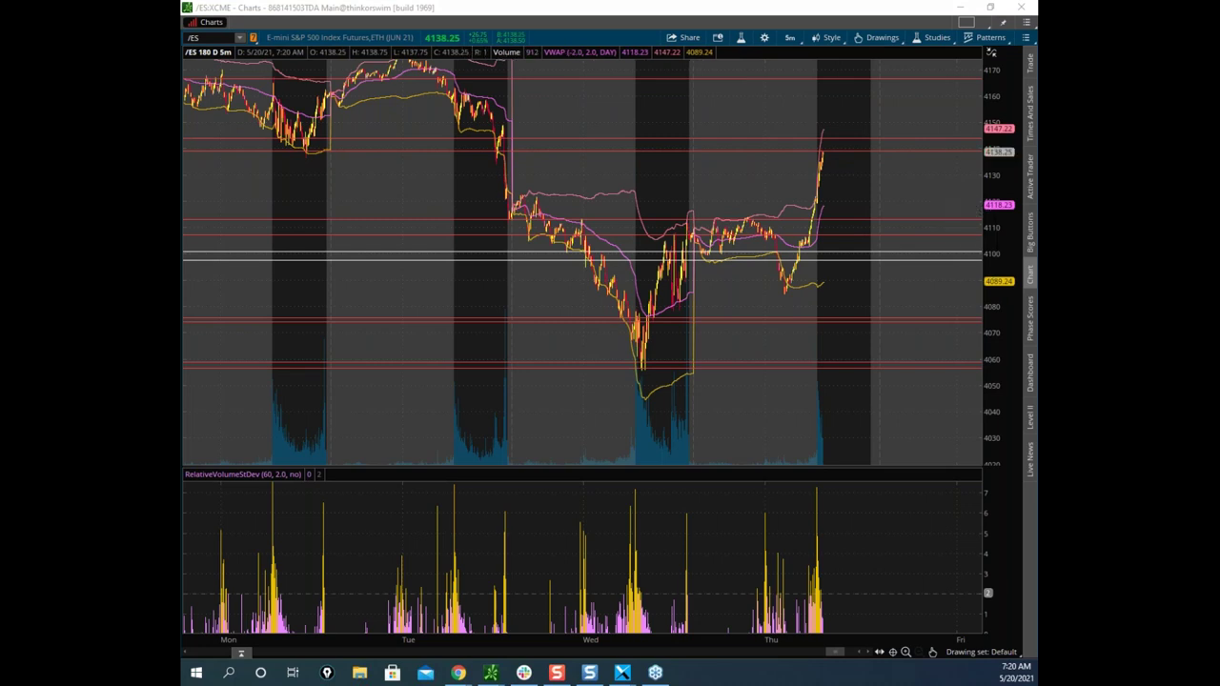
{"action": "mouse_move", "coordinate": [526, 134]}
{"action": "left_mouse_down"}
{"action": "mouse_move", "coordinate": [482, 131]}
{"action": "mouse_move", "coordinate": [504, 131]}
{"action": "mouse_move", "coordinate": [511, 191]}
{"action": "mouse_move", "coordinate": [687, 403]}
{"action": "left_mouse_up"}
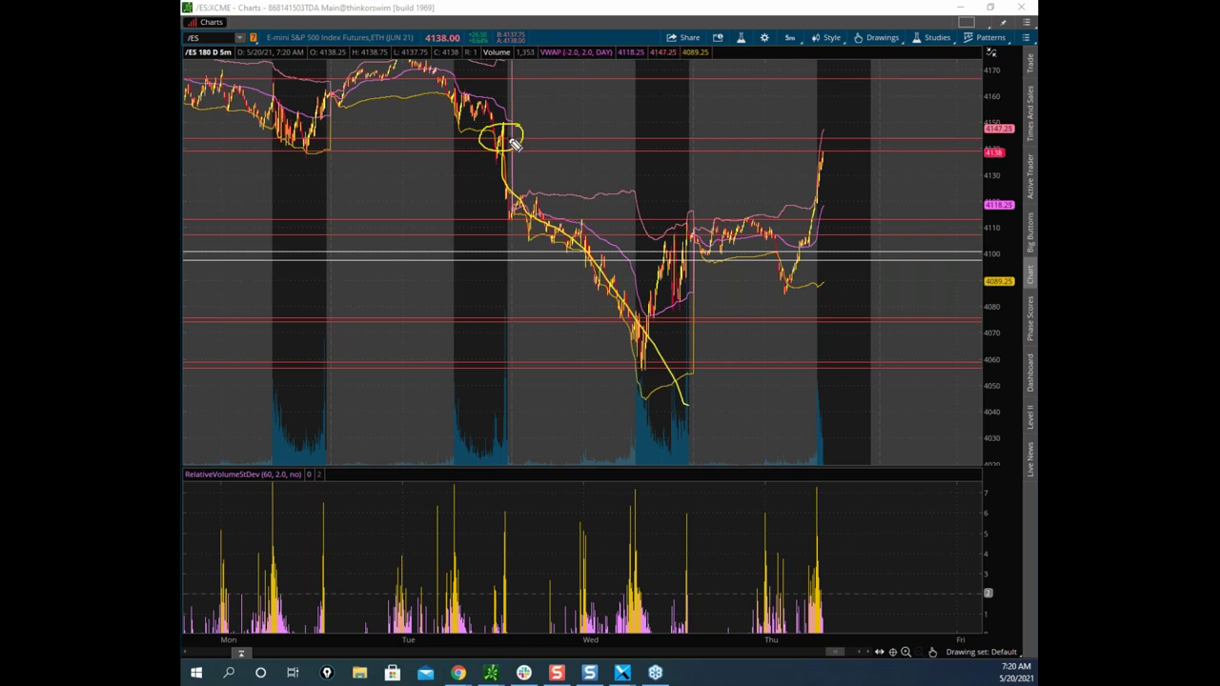
Sketch a rise past 4170 and a drop toward 4090 from Thursday's high, outline the overnight range and dip, and clear the drawings.
{"action": "left_click_drag", "start_coordinate": [819, 158], "coordinate": [859, 58]}
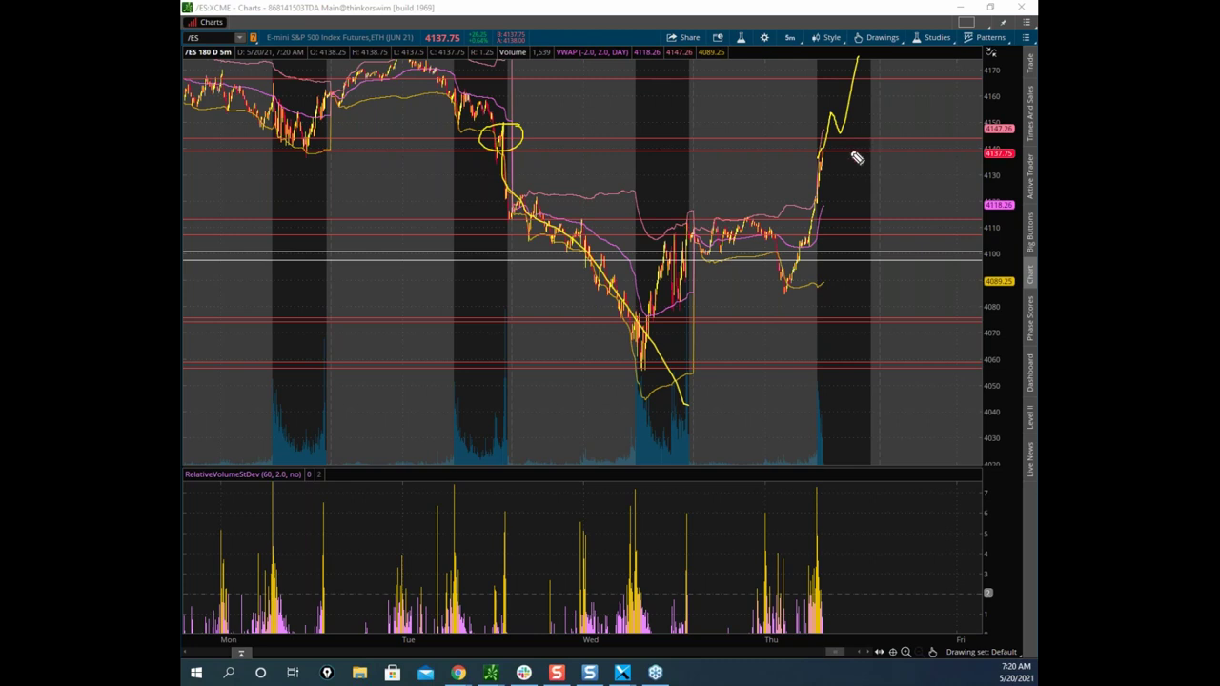
{"action": "mouse_move", "coordinate": [821, 148]}
{"action": "left_mouse_down"}
{"action": "mouse_move", "coordinate": [836, 142]}
{"action": "mouse_move", "coordinate": [860, 282]}
{"action": "mouse_move", "coordinate": [903, 234]}
{"action": "left_mouse_up"}
{"action": "mouse_move", "coordinate": [667, 234]}
{"action": "left_mouse_down"}
{"action": "mouse_move", "coordinate": [781, 219]}
{"action": "mouse_move", "coordinate": [672, 236]}
{"action": "left_mouse_up"}
{"action": "mouse_move", "coordinate": [789, 265]}
{"action": "left_mouse_down"}
{"action": "mouse_move", "coordinate": [796, 276]}
{"action": "mouse_move", "coordinate": [807, 192]}
{"action": "left_mouse_up"}
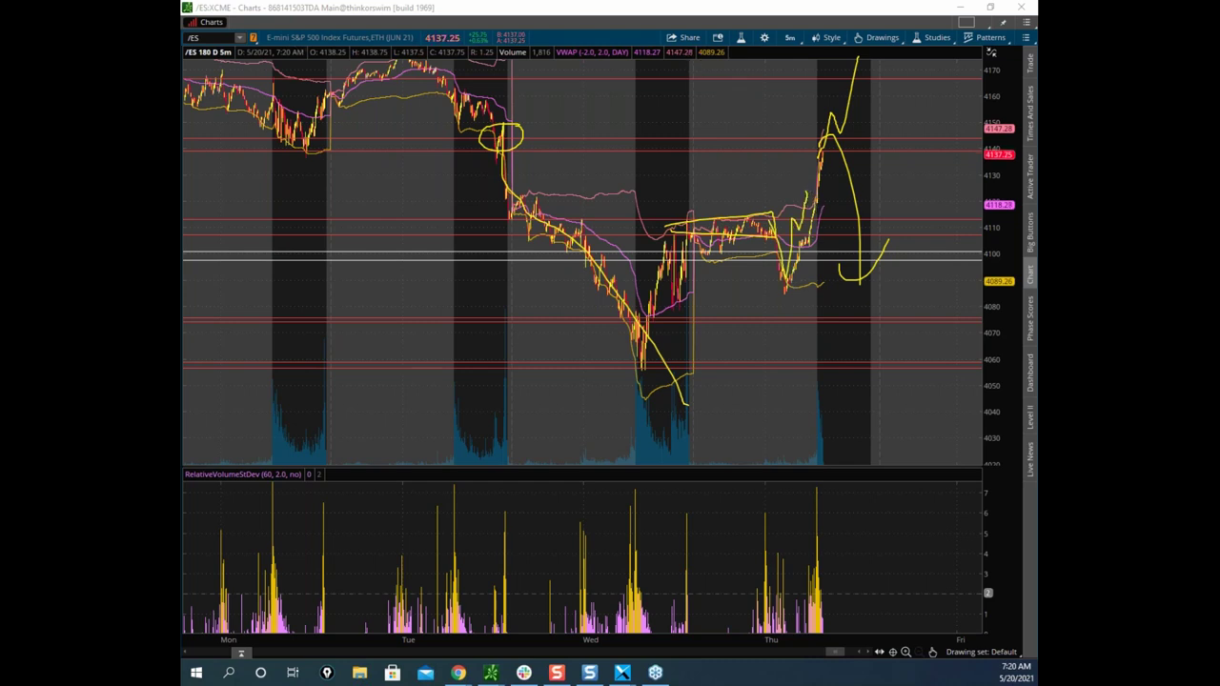
{"action": "key", "text": "e"}
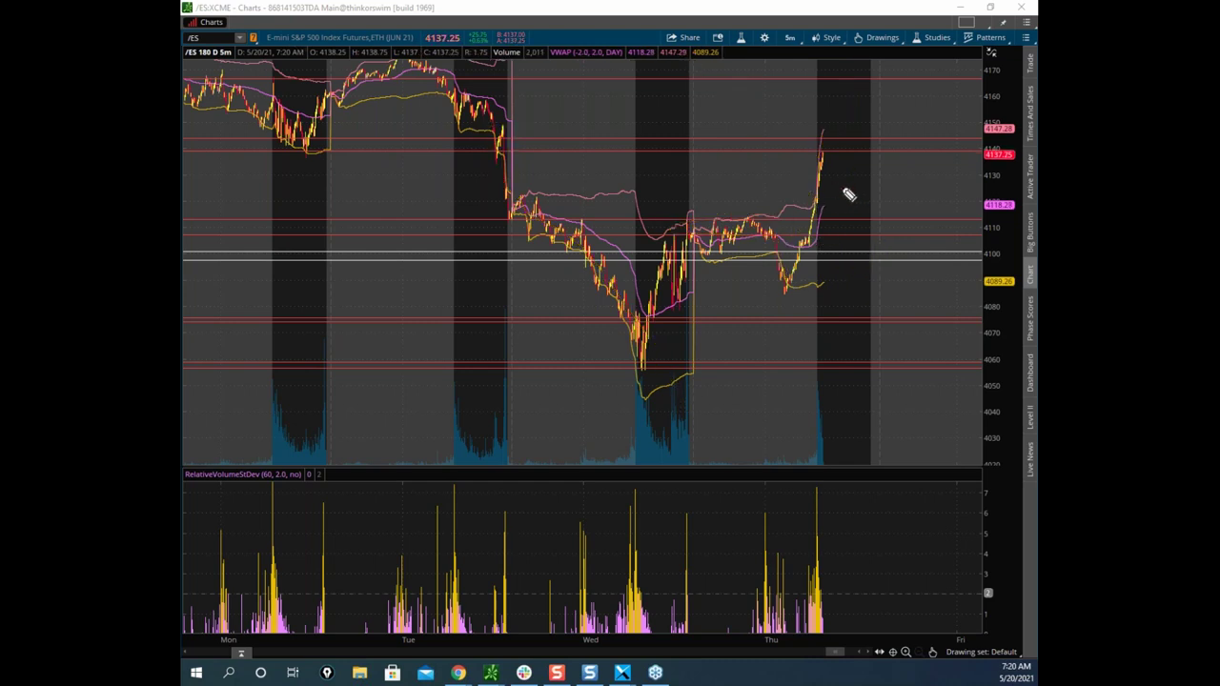
Circle Thursday's high near 4140 and the start of Tuesday's decline, trace that decline, project a rise to about 4167, and clear the drawings.
{"action": "left_click_drag", "start_coordinate": [838, 136], "coordinate": [847, 156]}
{"action": "mouse_move", "coordinate": [507, 130]}
{"action": "left_mouse_down"}
{"action": "mouse_move", "coordinate": [529, 147]}
{"action": "mouse_move", "coordinate": [503, 160]}
{"action": "mouse_move", "coordinate": [616, 286]}
{"action": "mouse_move", "coordinate": [643, 348]}
{"action": "left_mouse_up"}
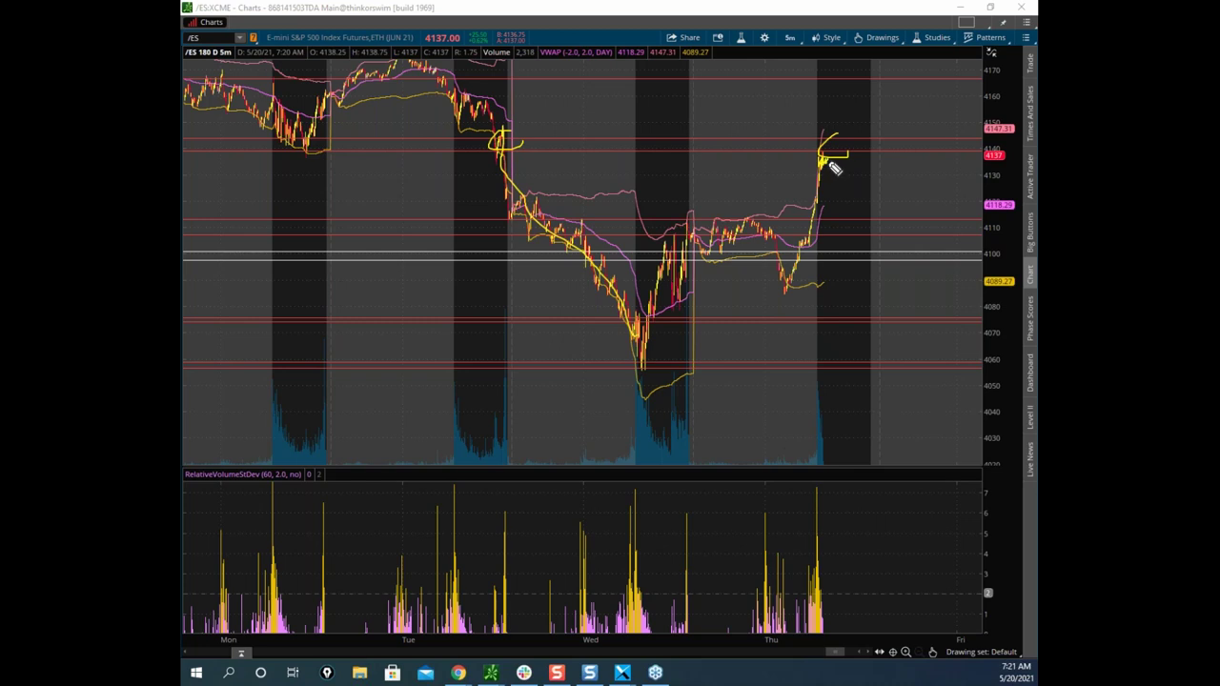
{"action": "left_click_drag", "start_coordinate": [851, 187], "coordinate": [862, 164]}
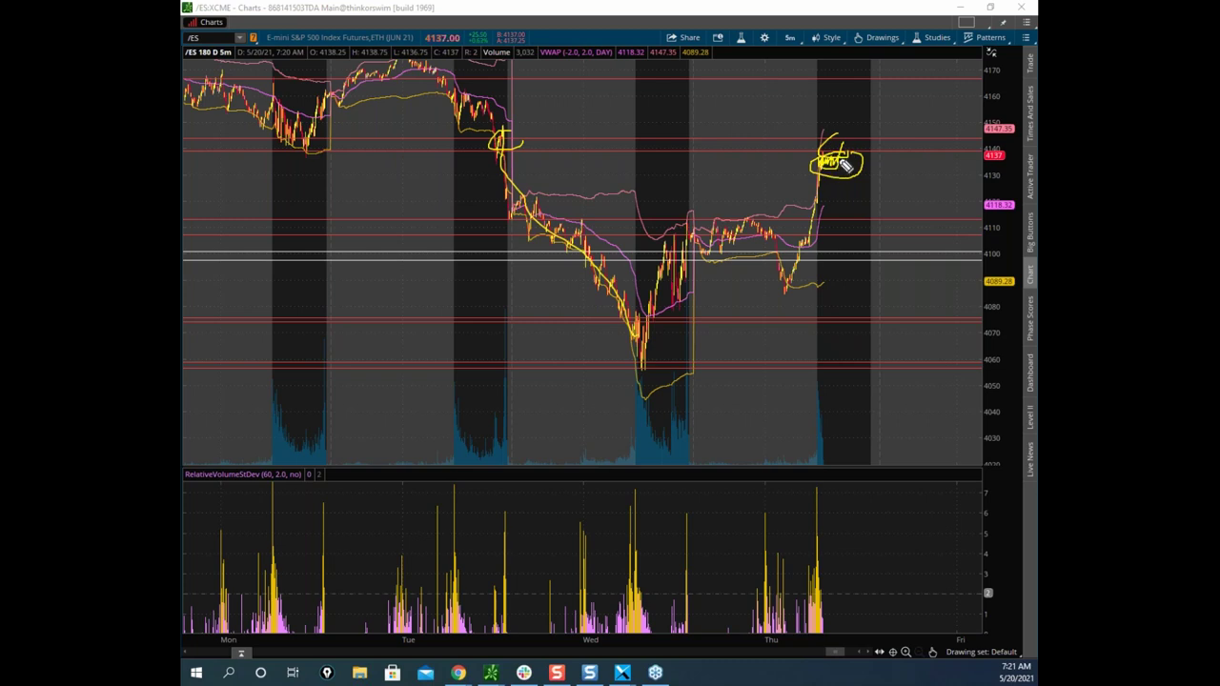
{"action": "left_click_drag", "start_coordinate": [837, 150], "coordinate": [860, 79]}
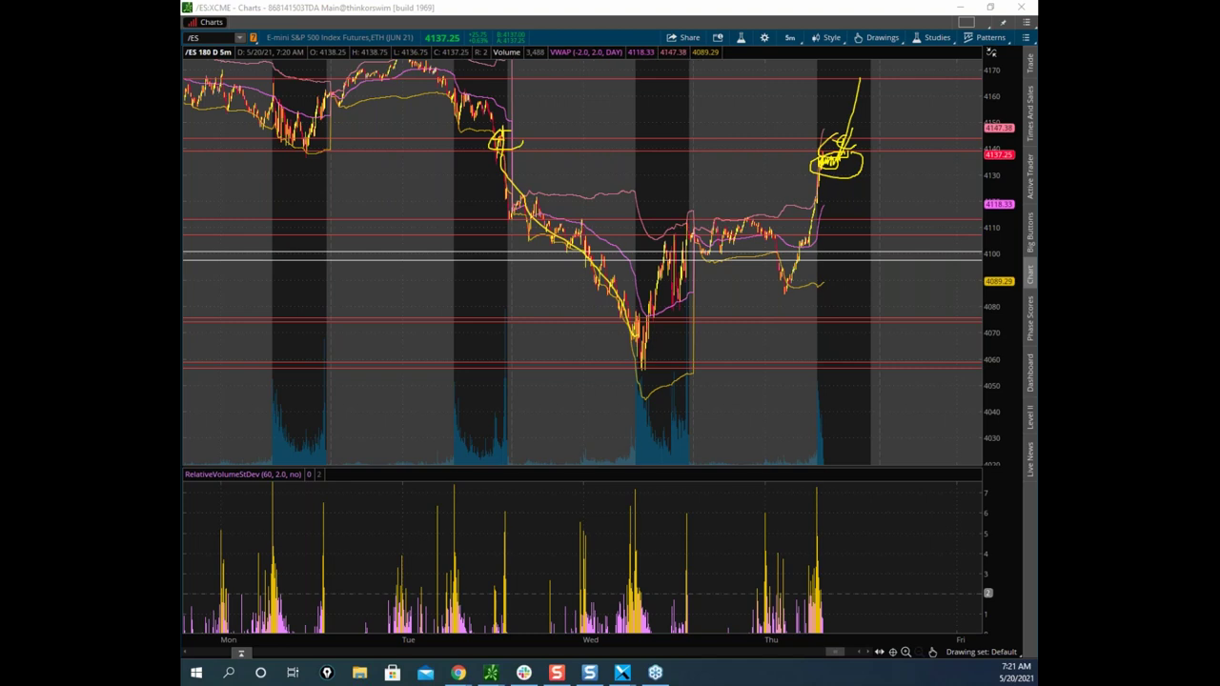
{"action": "left_click", "coordinate": [807, 29]}
Sketch Thursday's rise with paths down to about 4107 and up to about 4170, clear them, and retrace the rise to its high.
{"action": "mouse_move", "coordinate": [806, 252]}
{"action": "left_mouse_down"}
{"action": "mouse_move", "coordinate": [827, 143]}
{"action": "mouse_move", "coordinate": [872, 242]}
{"action": "left_mouse_up"}
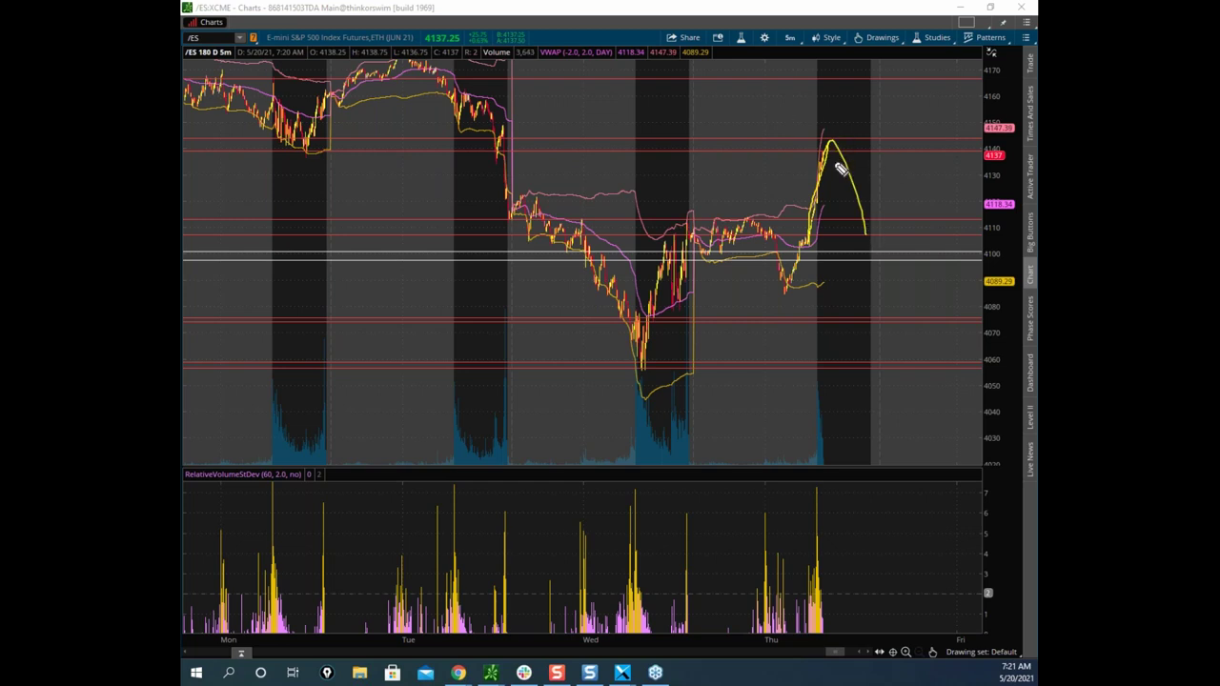
{"action": "mouse_move", "coordinate": [849, 152]}
{"action": "left_mouse_down"}
{"action": "mouse_move", "coordinate": [853, 172]}
{"action": "mouse_move", "coordinate": [866, 72]}
{"action": "left_mouse_up"}
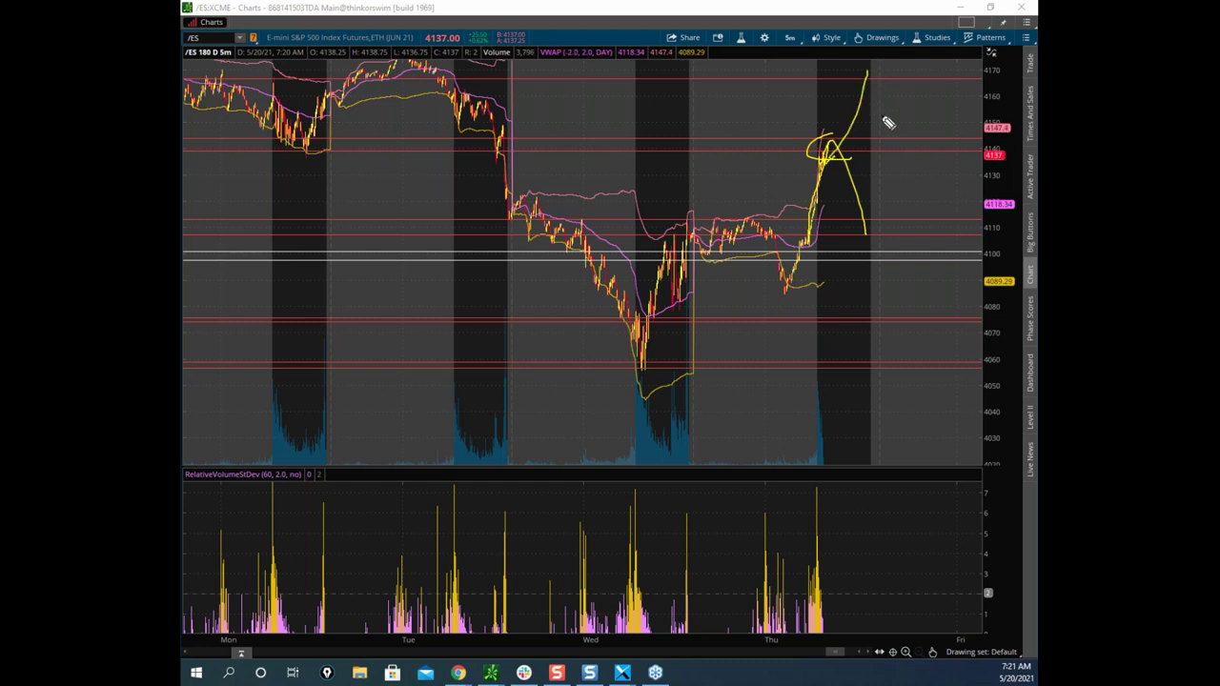
{"action": "left_click_drag", "start_coordinate": [816, 143], "coordinate": [871, 158]}
{"action": "key", "text": "e"}
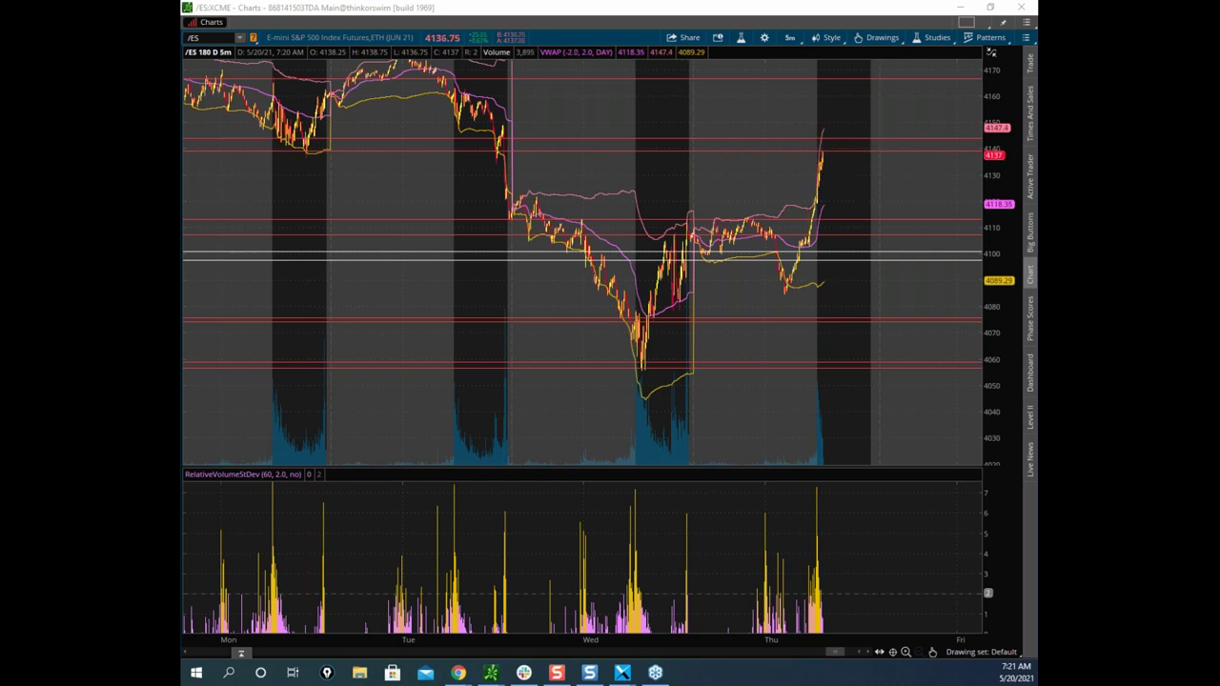
{"action": "mouse_move", "coordinate": [815, 250]}
{"action": "left_mouse_down"}
{"action": "mouse_move", "coordinate": [827, 138]}
{"action": "mouse_move", "coordinate": [846, 143]}
{"action": "left_mouse_up"}
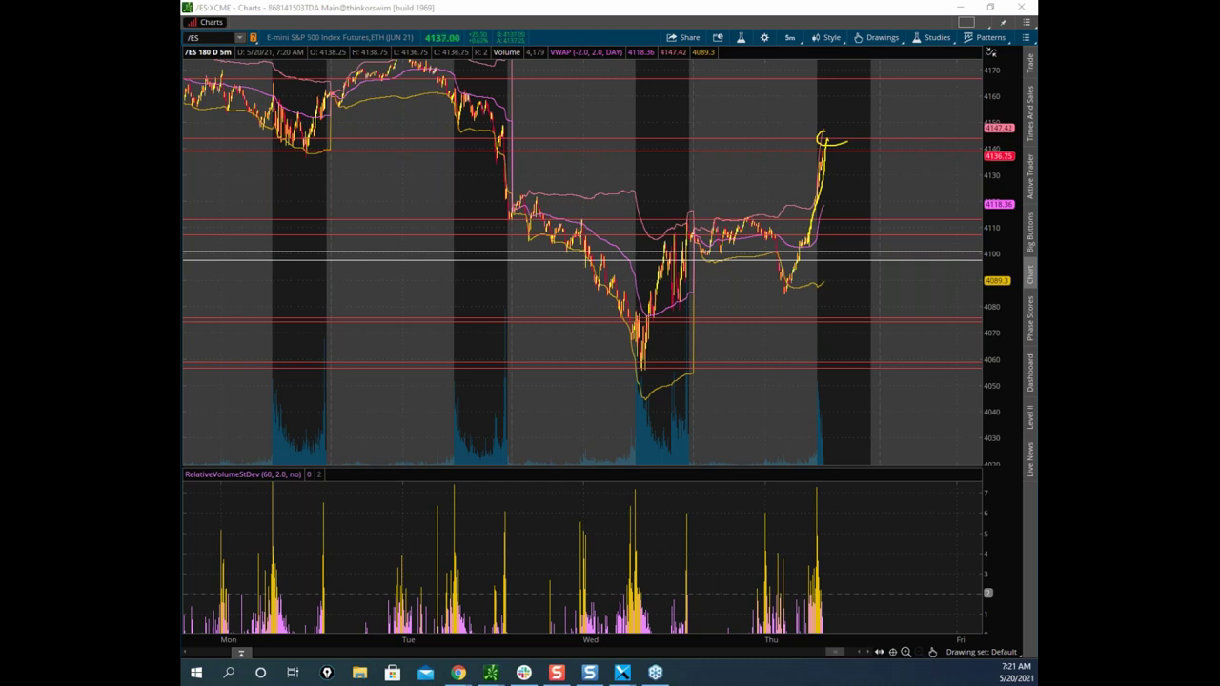
Switch to Bookmap, maximize the ESM1 window and widen the heatmap's time and price range to show trading since before 06:45.
{"action": "left_click", "coordinate": [622, 673]}
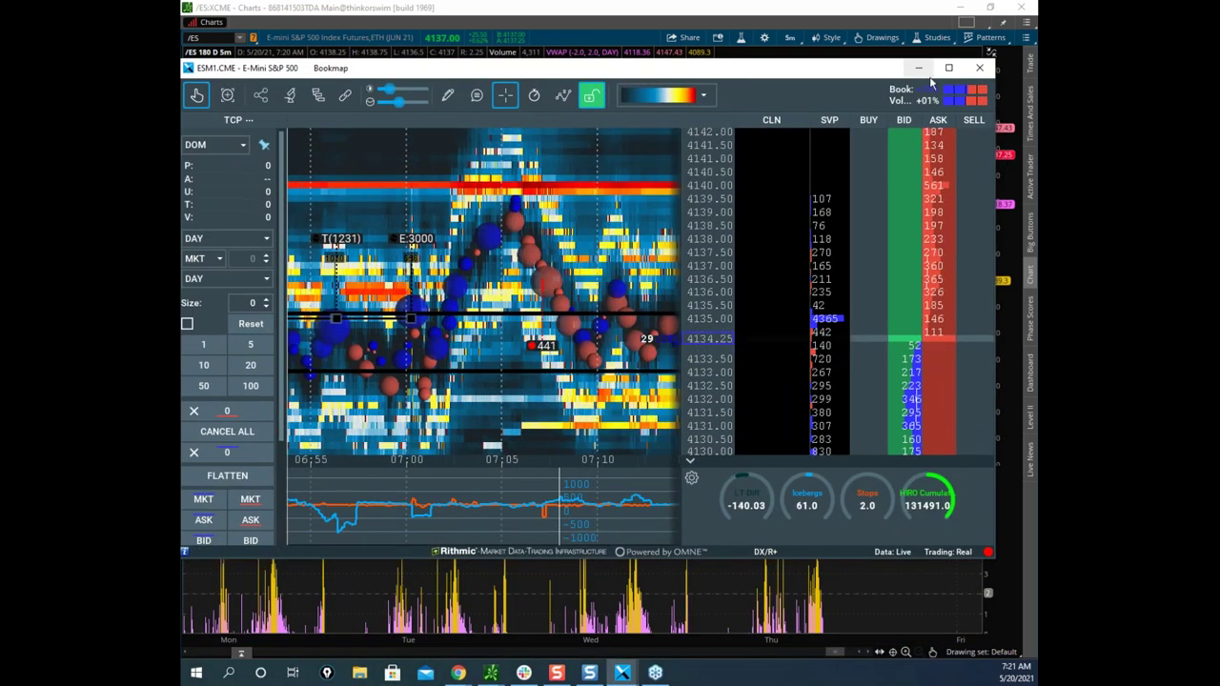
{"action": "left_click", "coordinate": [949, 68]}
{"action": "scroll", "coordinate": [645, 190], "scroll_direction": "down", "scroll_amount": 1}
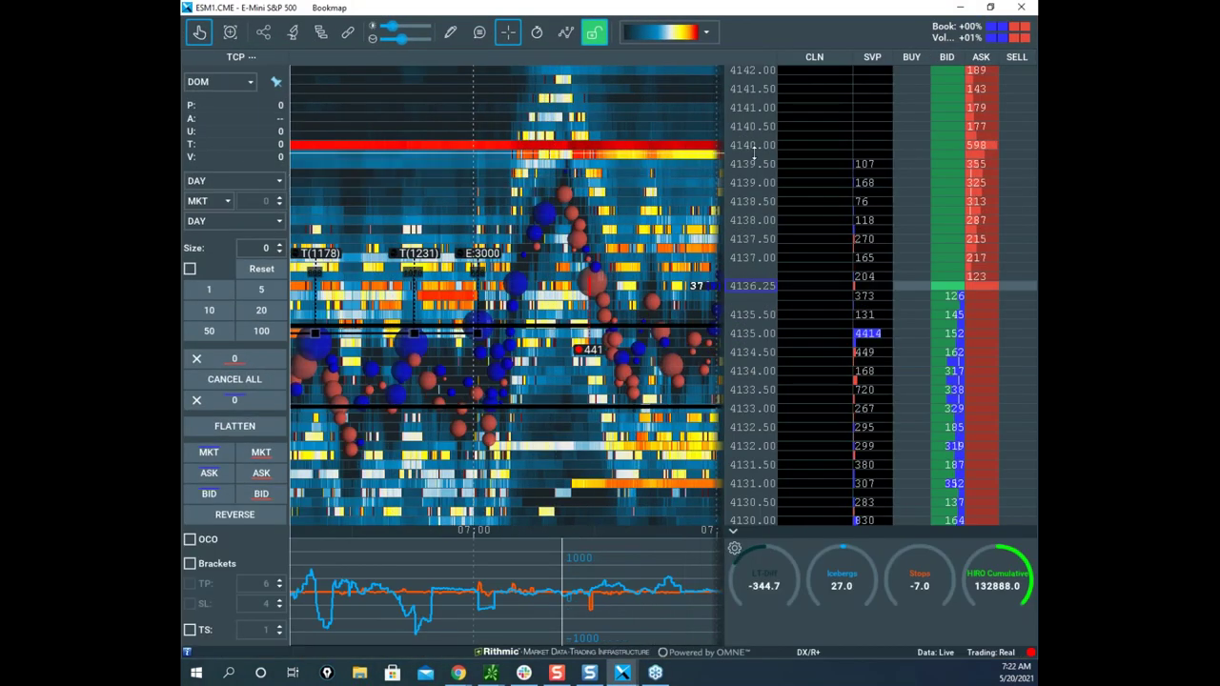
{"action": "scroll", "coordinate": [749, 152], "scroll_direction": "down", "scroll_amount": 3}
{"action": "scroll", "coordinate": [675, 222], "scroll_direction": "down", "scroll_amount": 2}
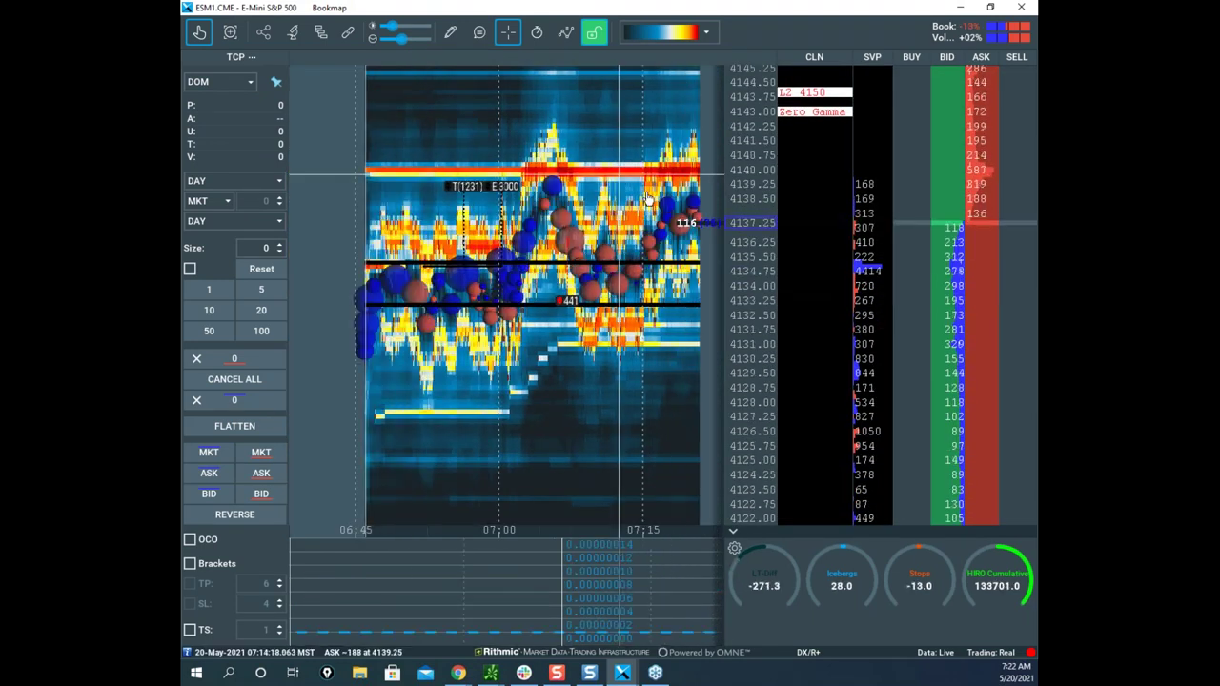
{"action": "scroll", "coordinate": [562, 209], "scroll_direction": "down", "scroll_amount": 3}
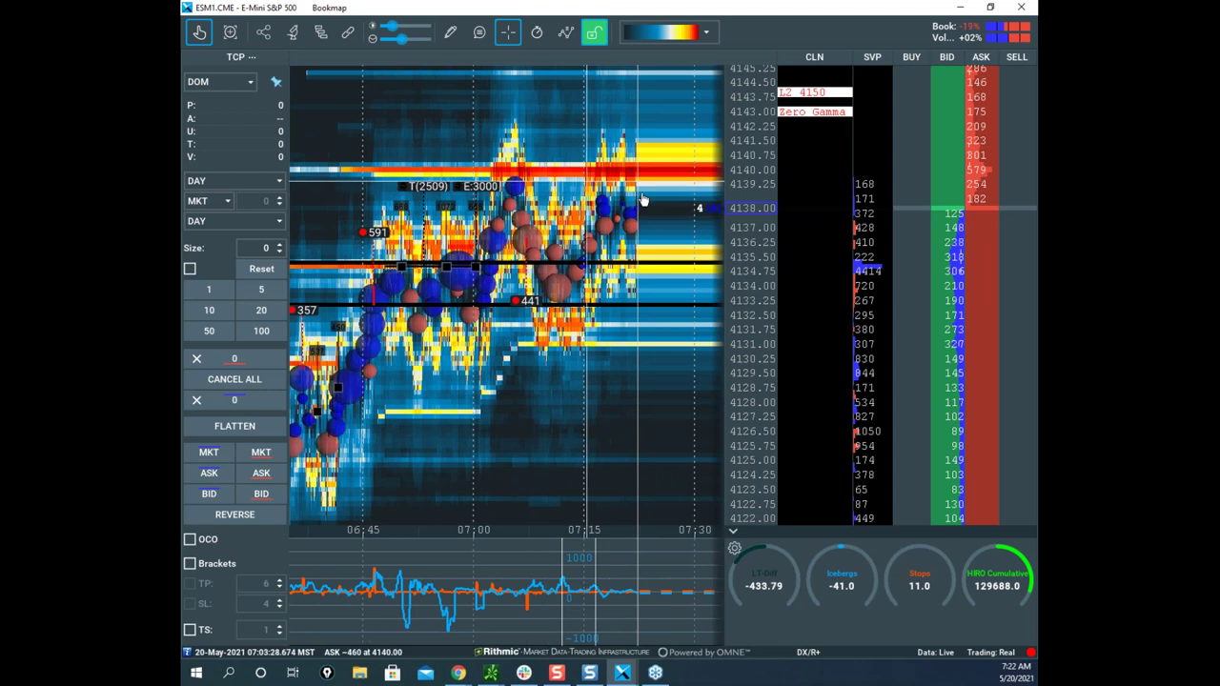
{"action": "scroll", "coordinate": [742, 215], "scroll_direction": "down", "scroll_amount": 2}
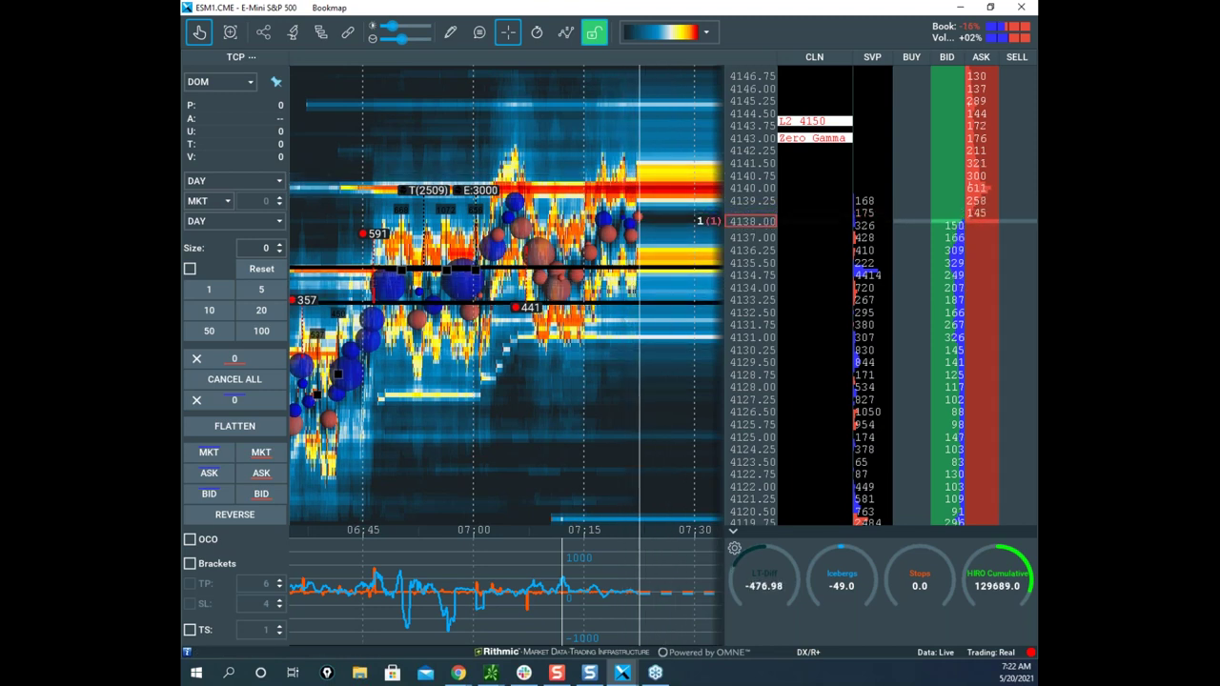
Circle the lower indicator's two dips before 07:00 and mark the matching large blue bubbles on the heatmap.
{"action": "left_click_drag", "start_coordinate": [808, 243], "coordinate": [844, 143]}
{"action": "mouse_move", "coordinate": [477, 565]}
{"action": "left_mouse_down"}
{"action": "mouse_move", "coordinate": [355, 569]}
{"action": "mouse_move", "coordinate": [517, 645]}
{"action": "mouse_move", "coordinate": [471, 563]}
{"action": "left_mouse_up"}
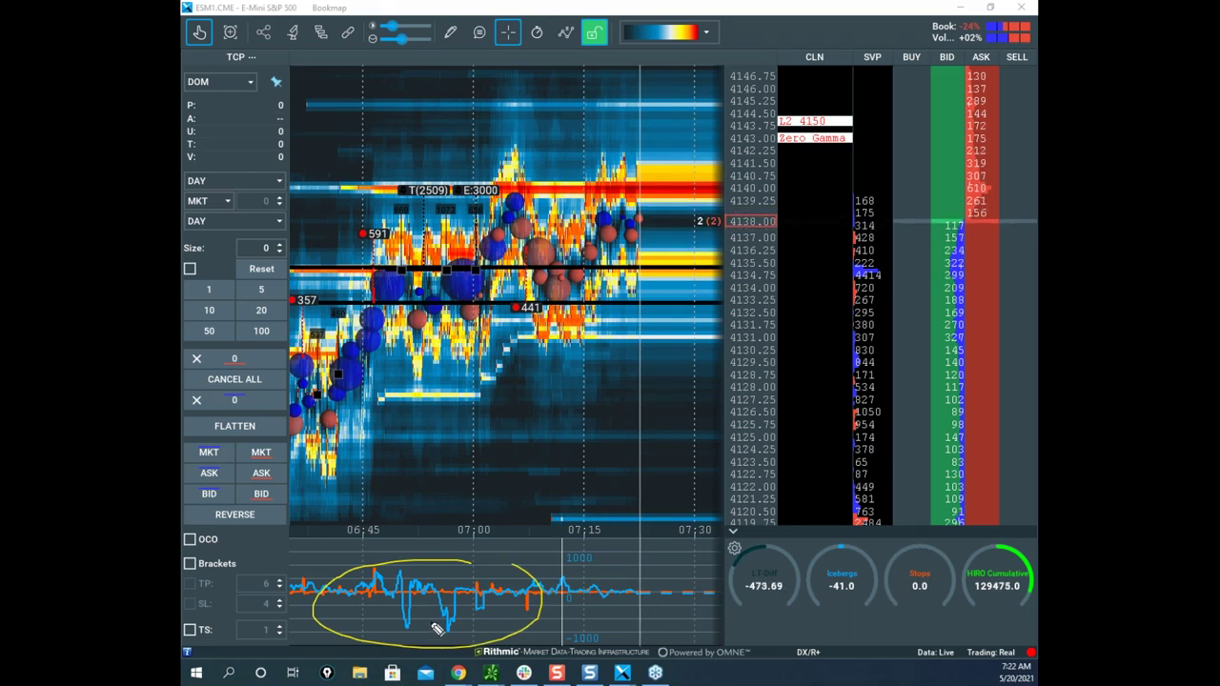
{"action": "mouse_move", "coordinate": [407, 635]}
{"action": "left_mouse_down"}
{"action": "mouse_move", "coordinate": [413, 620]}
{"action": "mouse_move", "coordinate": [459, 620]}
{"action": "left_mouse_up"}
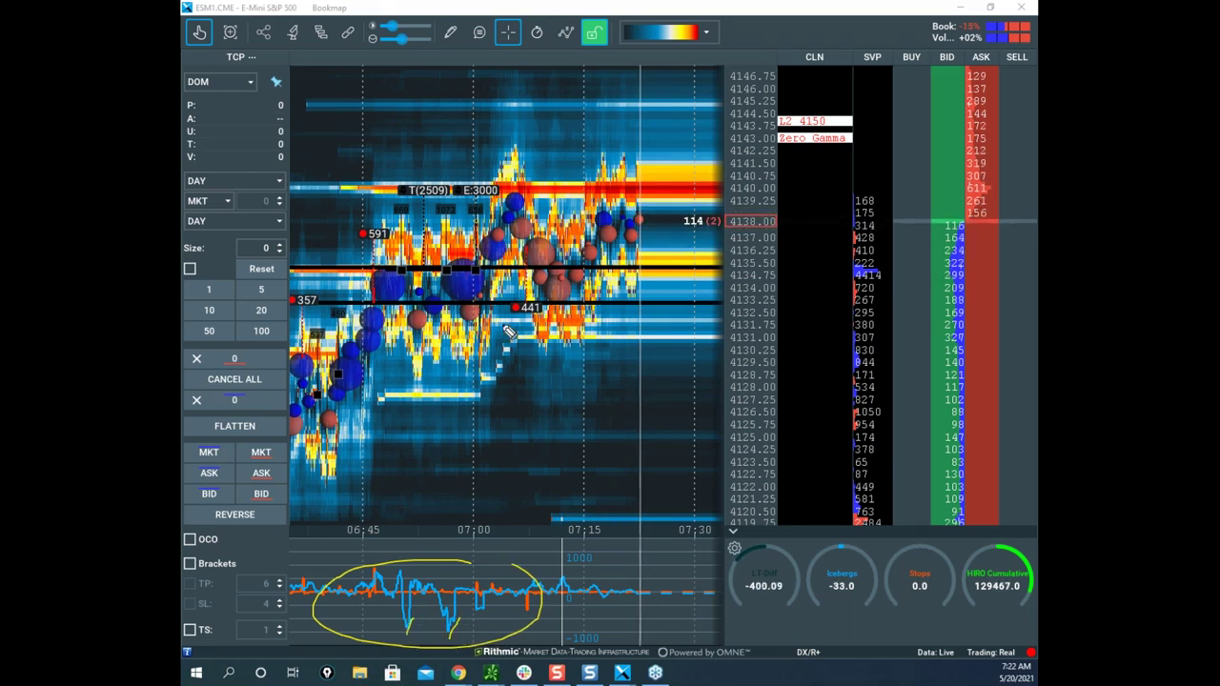
{"action": "mouse_move", "coordinate": [413, 290]}
{"action": "left_mouse_down"}
{"action": "mouse_move", "coordinate": [451, 274]}
{"action": "mouse_move", "coordinate": [389, 305]}
{"action": "mouse_move", "coordinate": [456, 295]}
{"action": "left_mouse_up"}
{"action": "left_click_drag", "start_coordinate": [449, 577], "coordinate": [457, 648]}
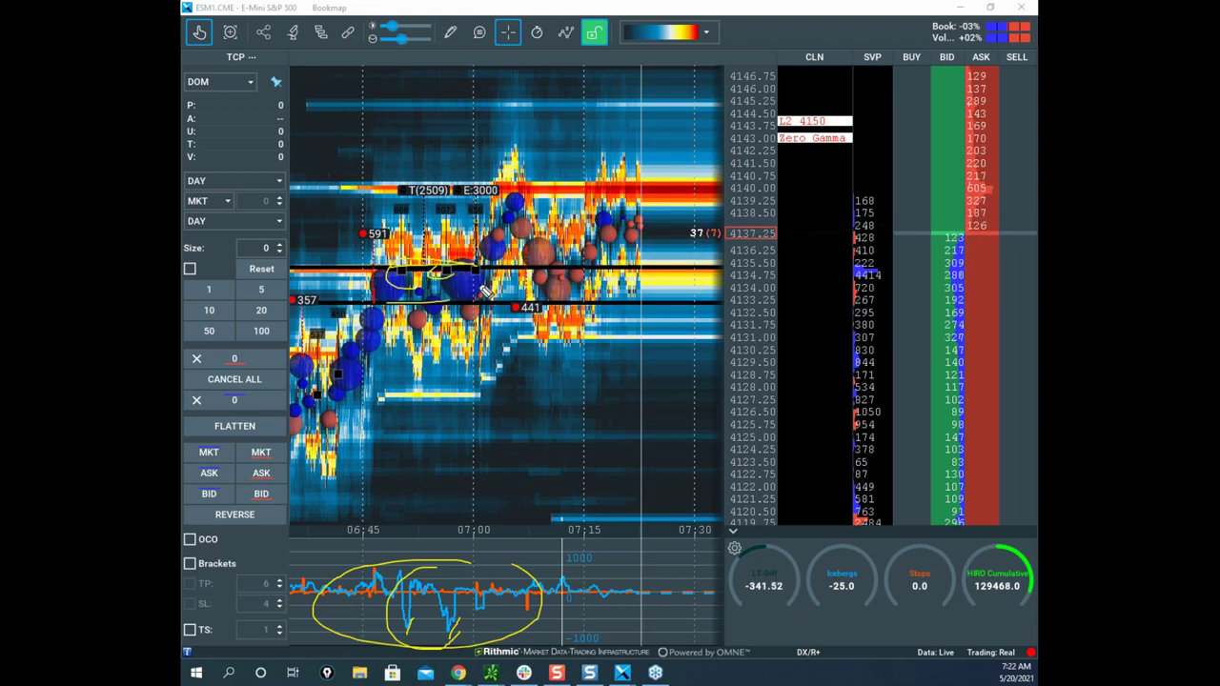
Trace the heatmap's rise after 07:00, its pullback and the rebound, mark the indicator dips again, and clear the drawings.
{"action": "left_click_drag", "start_coordinate": [474, 299], "coordinate": [531, 246]}
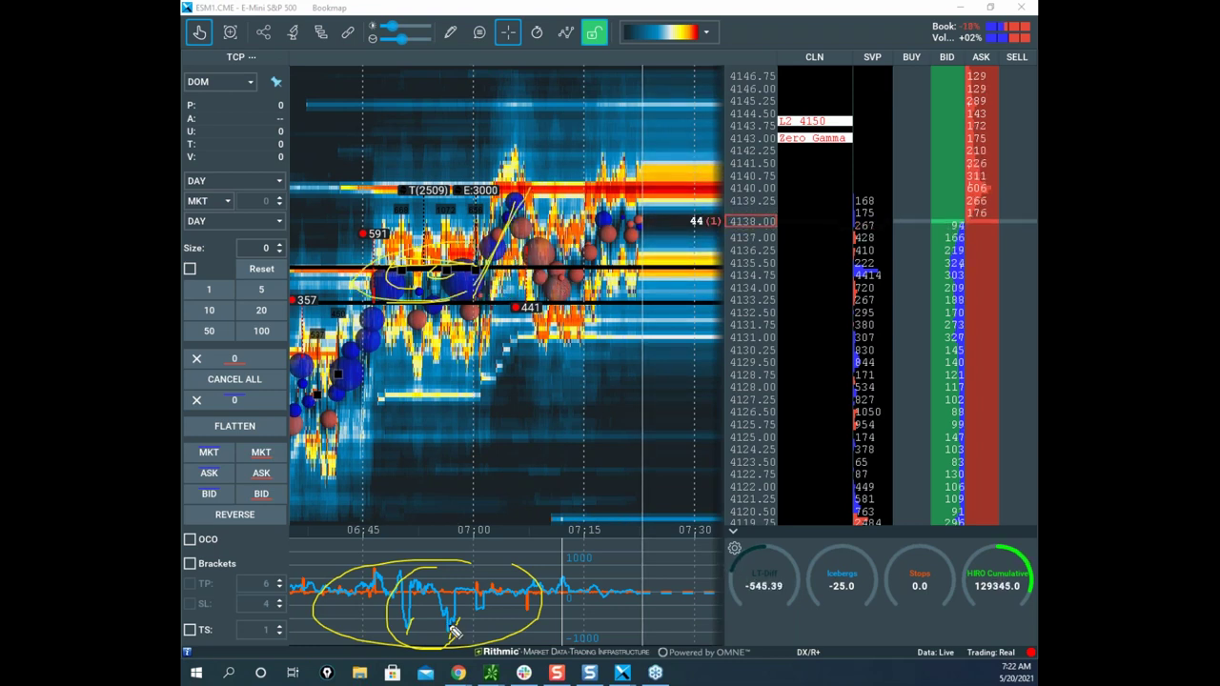
{"action": "left_click_drag", "start_coordinate": [386, 611], "coordinate": [460, 596]}
{"action": "mouse_move", "coordinate": [476, 267]}
{"action": "left_mouse_down"}
{"action": "mouse_move", "coordinate": [522, 185]}
{"action": "mouse_move", "coordinate": [566, 289]}
{"action": "left_mouse_up"}
{"action": "mouse_move", "coordinate": [581, 289]}
{"action": "left_mouse_down"}
{"action": "mouse_move", "coordinate": [610, 246]}
{"action": "mouse_move", "coordinate": [634, 158]}
{"action": "left_mouse_up"}
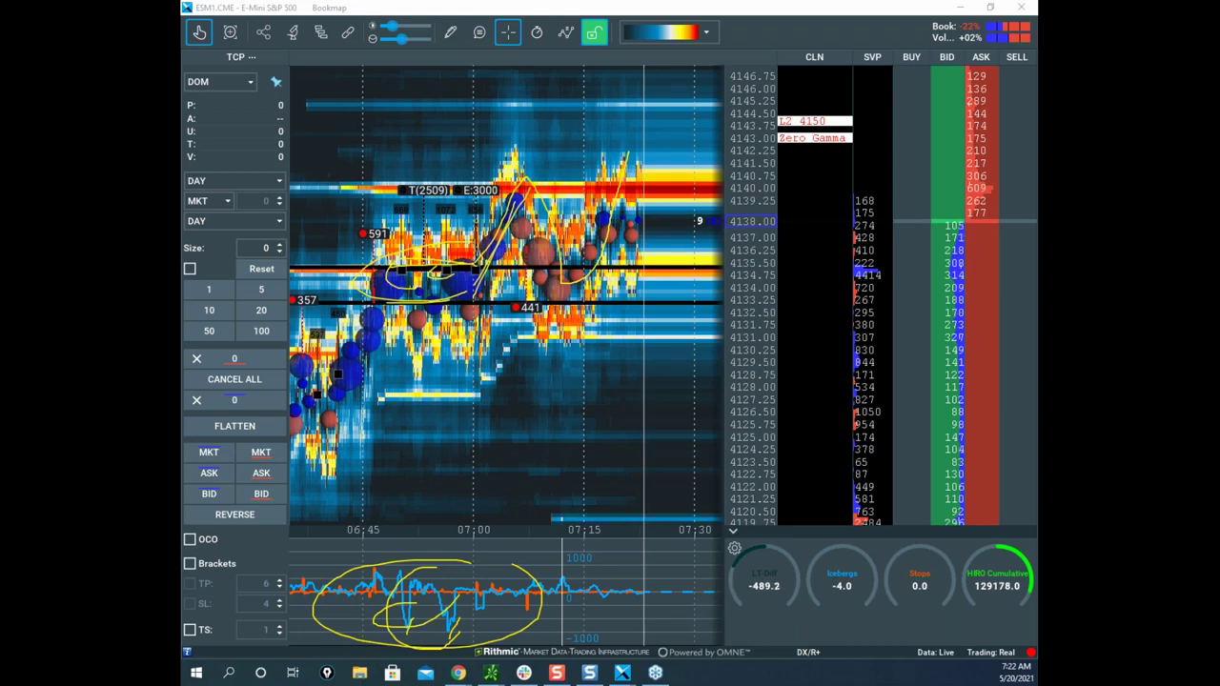
{"action": "right_click", "coordinate": [539, 509]}
Recircle the indicator dips and the blue bubble cluster, trace the price's rise and fall after 07:00, and clear the drawings.
{"action": "mouse_move", "coordinate": [484, 536]}
{"action": "left_mouse_down"}
{"action": "mouse_move", "coordinate": [427, 557]}
{"action": "mouse_move", "coordinate": [475, 590]}
{"action": "left_mouse_up"}
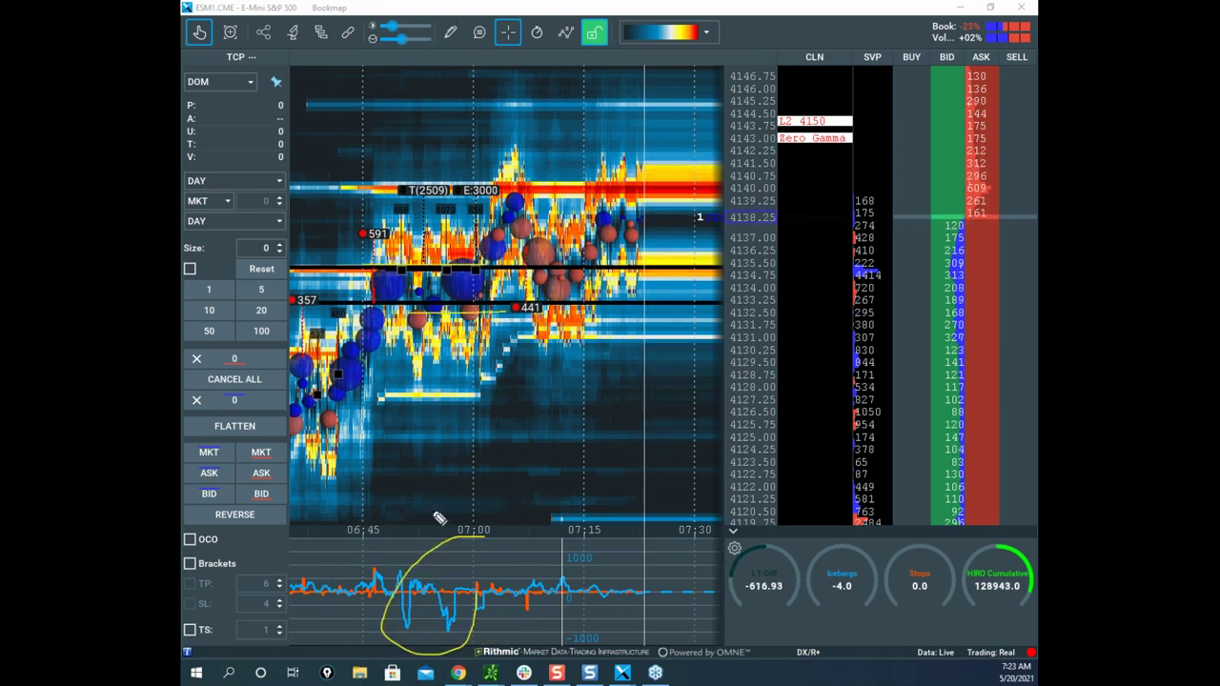
{"action": "mouse_move", "coordinate": [429, 280]}
{"action": "left_mouse_down"}
{"action": "mouse_move", "coordinate": [495, 276]}
{"action": "mouse_move", "coordinate": [530, 220]}
{"action": "left_mouse_up"}
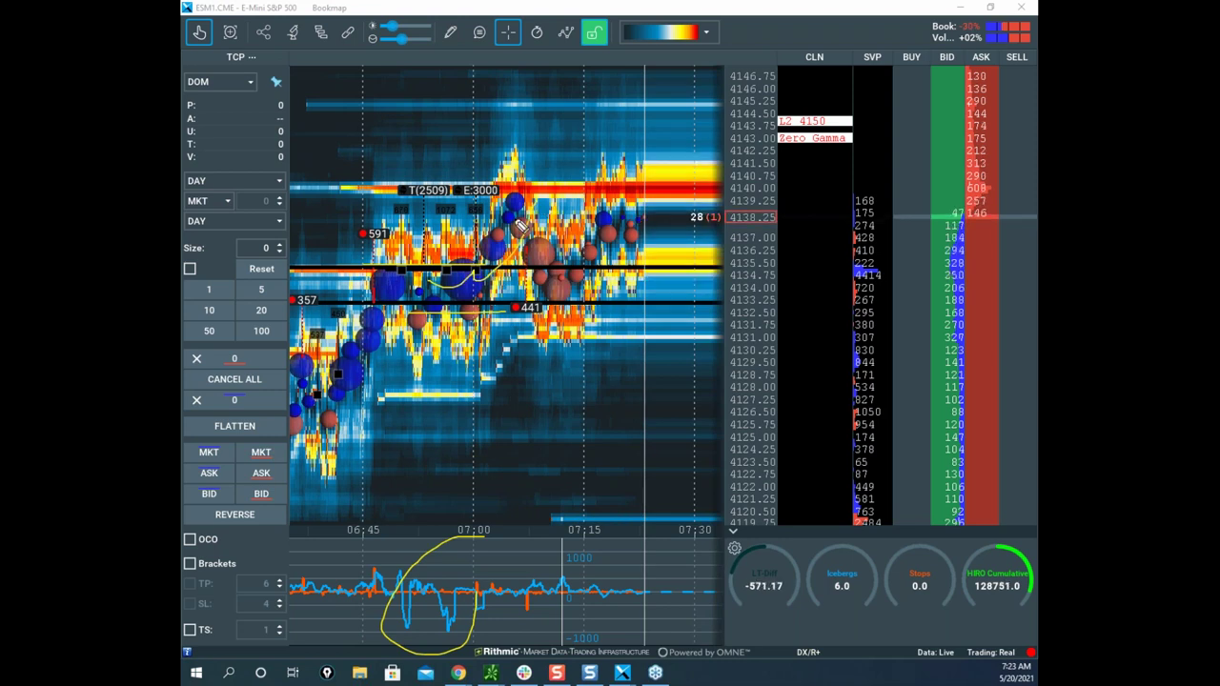
{"action": "left_click_drag", "start_coordinate": [496, 257], "coordinate": [560, 274]}
{"action": "mouse_move", "coordinate": [482, 285]}
{"action": "left_mouse_down"}
{"action": "mouse_move", "coordinate": [476, 265]}
{"action": "mouse_move", "coordinate": [520, 286]}
{"action": "left_mouse_up"}
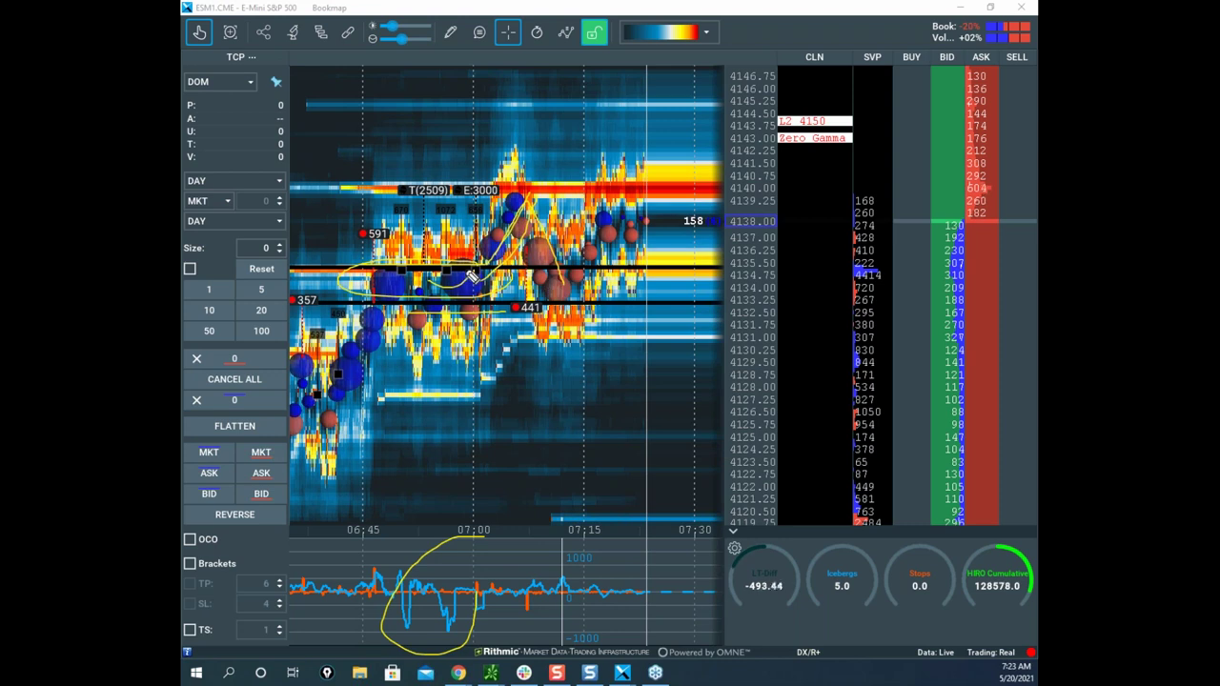
{"action": "left_click_drag", "start_coordinate": [400, 579], "coordinate": [503, 629]}
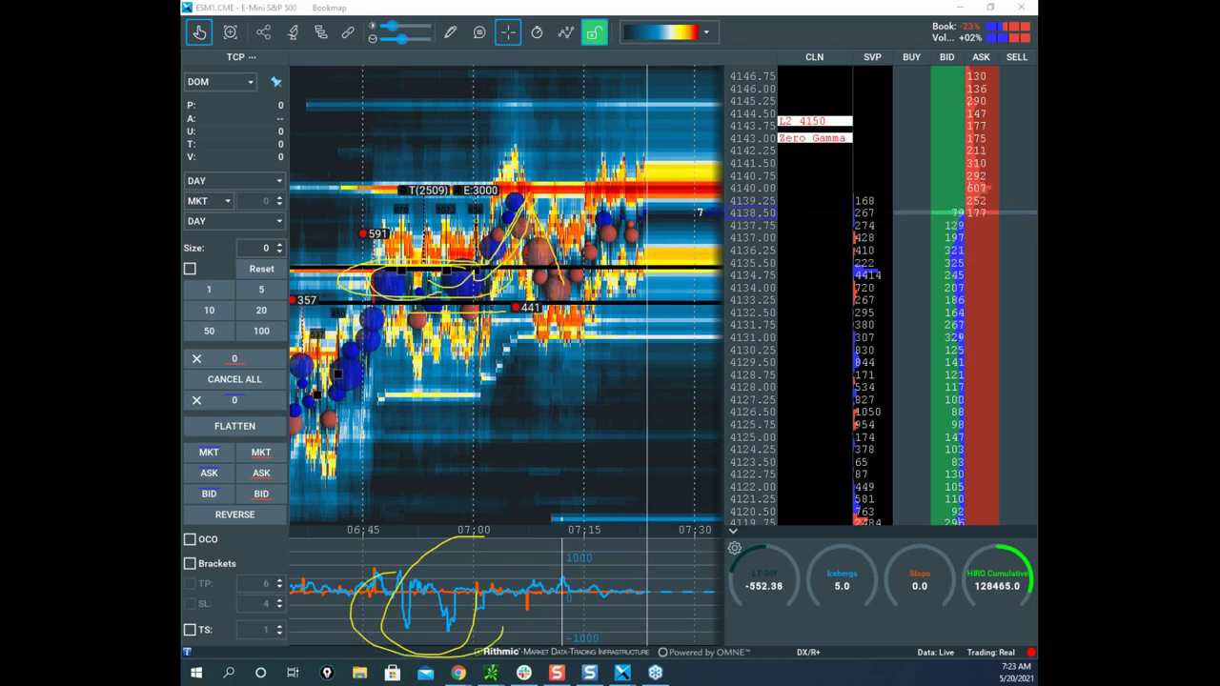
{"action": "key", "text": "Escape"}
Mark the price's drop from its post-07:00 high to the red bubble cluster and handwrite a short note above the 07:15 area.
{"action": "mouse_move", "coordinate": [522, 208]}
{"action": "left_mouse_down"}
{"action": "mouse_move", "coordinate": [558, 294]}
{"action": "mouse_move", "coordinate": [562, 278]}
{"action": "mouse_move", "coordinate": [522, 286]}
{"action": "left_mouse_up"}
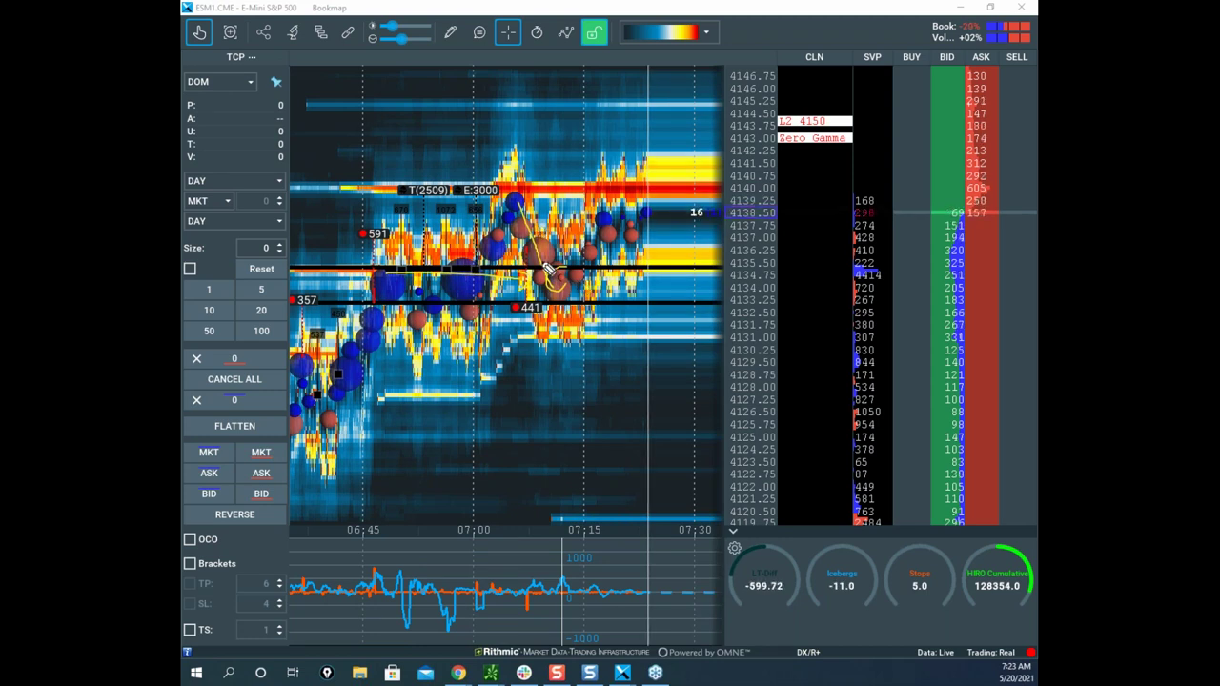
{"action": "mouse_move", "coordinate": [588, 119]}
{"action": "left_mouse_down"}
{"action": "mouse_move", "coordinate": [615, 114]}
{"action": "mouse_move", "coordinate": [623, 133]}
{"action": "left_mouse_up"}
{"action": "left_click_drag", "start_coordinate": [634, 129], "coordinate": [642, 131]}
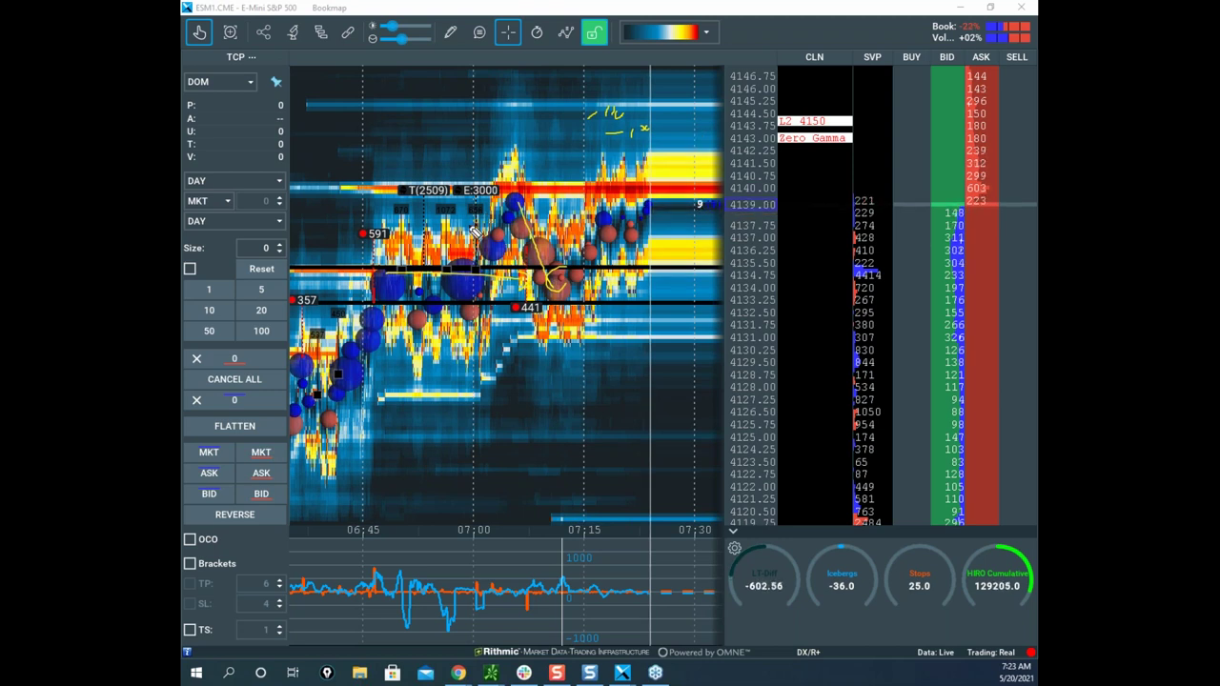
Circle the blue bubbles and indicator dips, trace the rise, fall and rebound after 07:00, circle the whole move, and clear the drawings.
{"action": "left_click_drag", "start_coordinate": [501, 240], "coordinate": [520, 197]}
{"action": "mouse_move", "coordinate": [397, 255]}
{"action": "left_mouse_down"}
{"action": "mouse_move", "coordinate": [350, 294]}
{"action": "mouse_move", "coordinate": [484, 279]}
{"action": "left_mouse_up"}
{"action": "left_click_drag", "start_coordinate": [399, 588], "coordinate": [478, 574]}
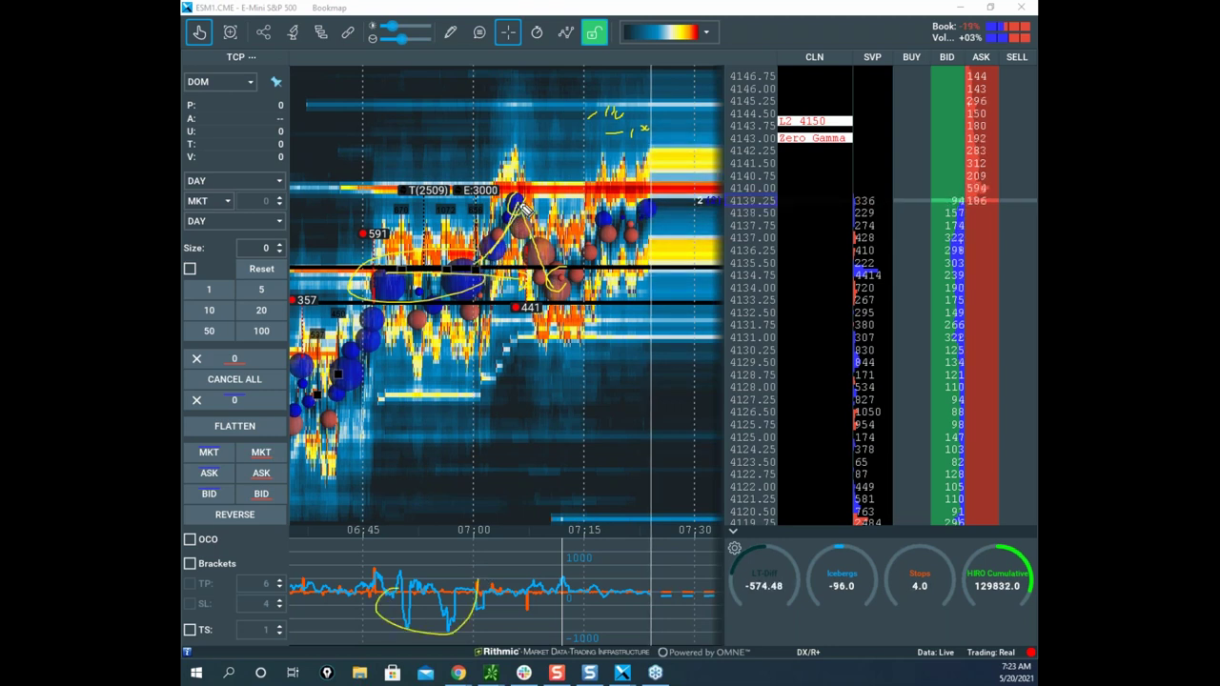
{"action": "mouse_move", "coordinate": [526, 217]}
{"action": "left_mouse_down"}
{"action": "mouse_move", "coordinate": [550, 281]}
{"action": "mouse_move", "coordinate": [569, 271]}
{"action": "mouse_move", "coordinate": [545, 307]}
{"action": "left_mouse_up"}
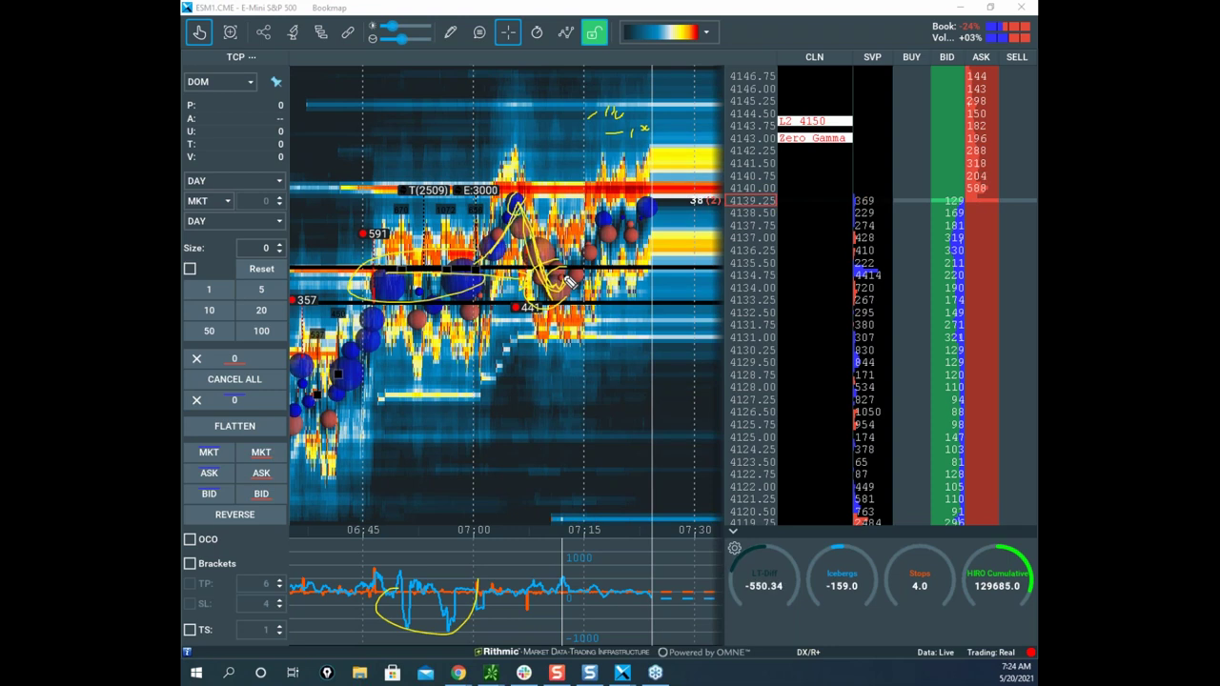
{"action": "left_click_drag", "start_coordinate": [550, 288], "coordinate": [648, 205]}
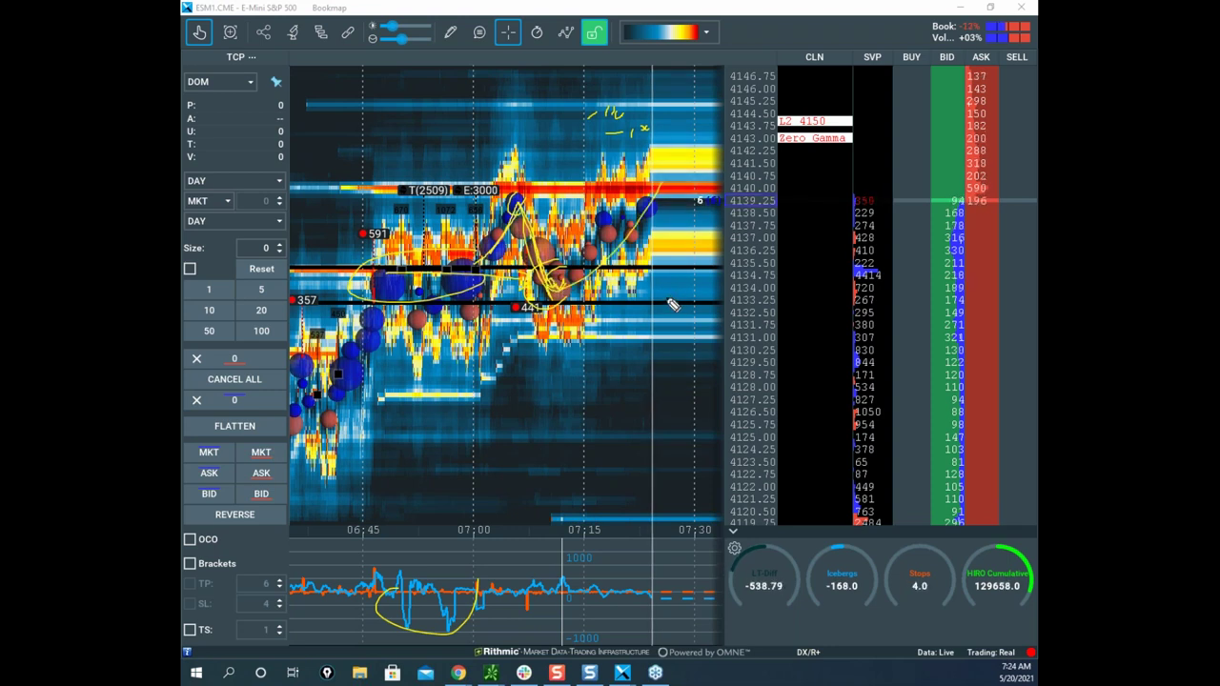
{"action": "mouse_move", "coordinate": [648, 151]}
{"action": "left_mouse_down"}
{"action": "mouse_move", "coordinate": [538, 153]}
{"action": "mouse_move", "coordinate": [819, 362]}
{"action": "mouse_move", "coordinate": [793, 267]}
{"action": "left_mouse_up"}
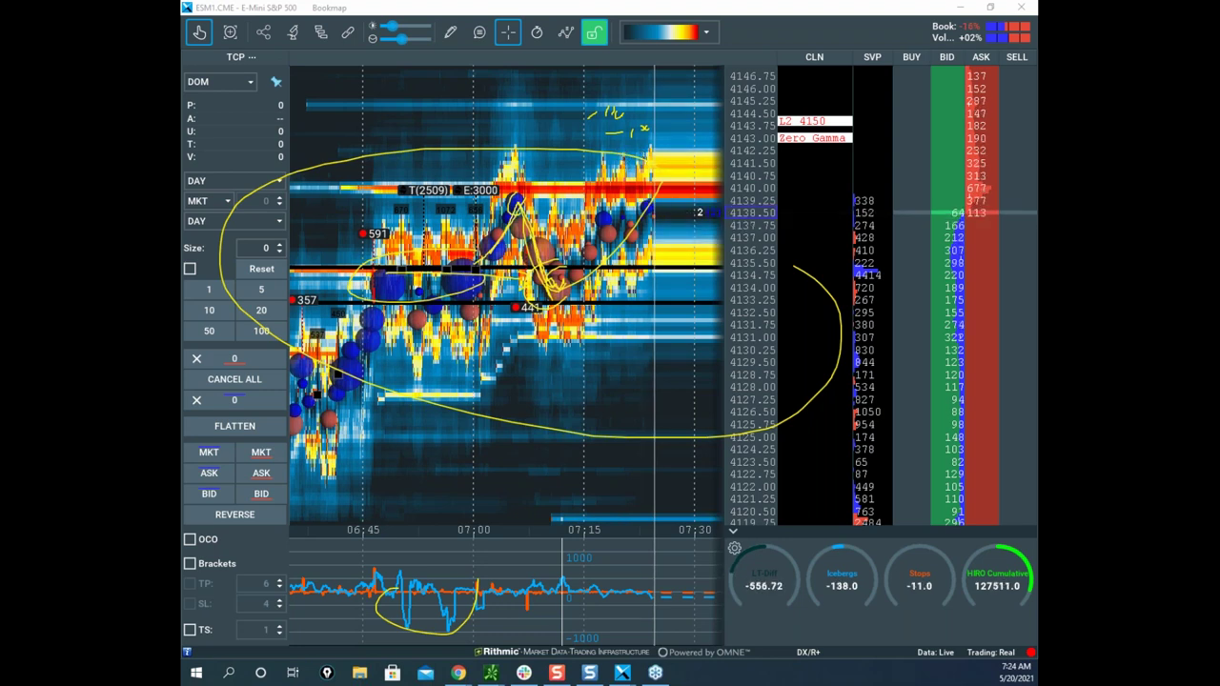
{"action": "right_click", "coordinate": [562, 184]}
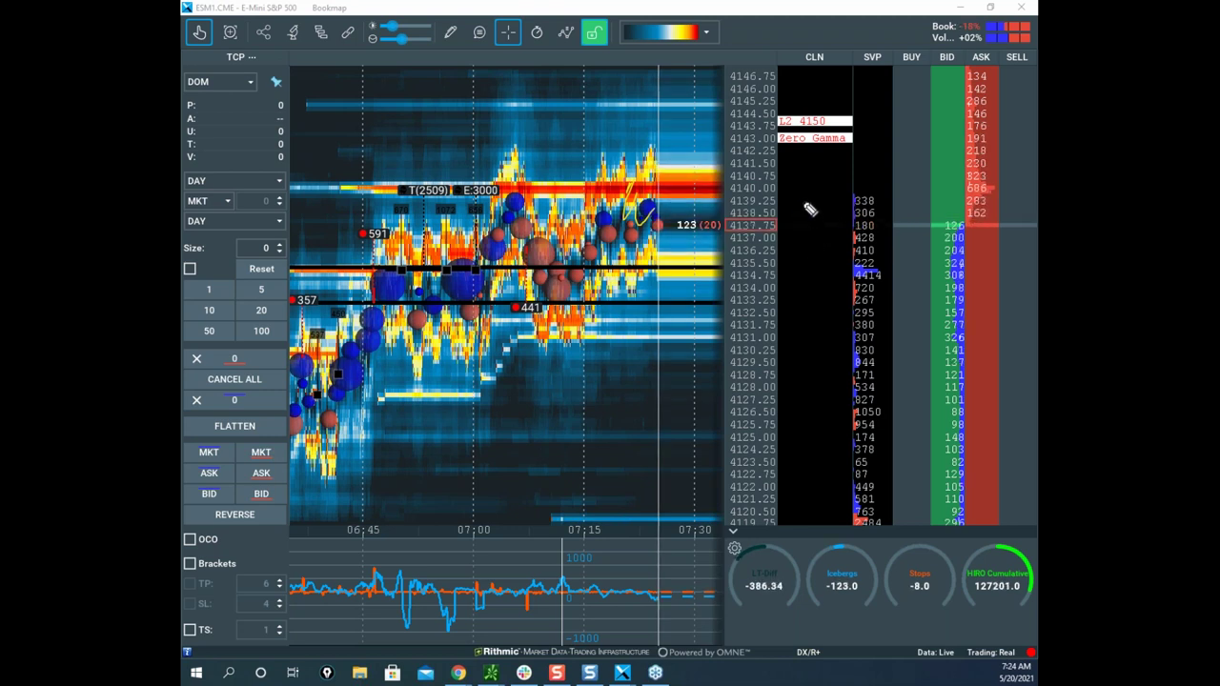
Handwrite and circle a note beside the 4138 price level, sketch a short decline from the latest price, and clear the drawings.
{"action": "mouse_move", "coordinate": [790, 200]}
{"action": "left_mouse_down"}
{"action": "mouse_move", "coordinate": [814, 201]}
{"action": "mouse_move", "coordinate": [814, 216]}
{"action": "mouse_move", "coordinate": [762, 226]}
{"action": "mouse_move", "coordinate": [843, 198]}
{"action": "left_mouse_up"}
{"action": "mouse_move", "coordinate": [787, 252]}
{"action": "left_mouse_down"}
{"action": "mouse_move", "coordinate": [789, 274]}
{"action": "mouse_move", "coordinate": [789, 252]}
{"action": "mouse_move", "coordinate": [799, 259]}
{"action": "mouse_move", "coordinate": [790, 270]}
{"action": "mouse_move", "coordinate": [808, 251]}
{"action": "left_mouse_up"}
{"action": "mouse_move", "coordinate": [813, 179]}
{"action": "left_mouse_down"}
{"action": "mouse_move", "coordinate": [756, 227]}
{"action": "mouse_move", "coordinate": [812, 211]}
{"action": "mouse_move", "coordinate": [830, 238]}
{"action": "left_mouse_up"}
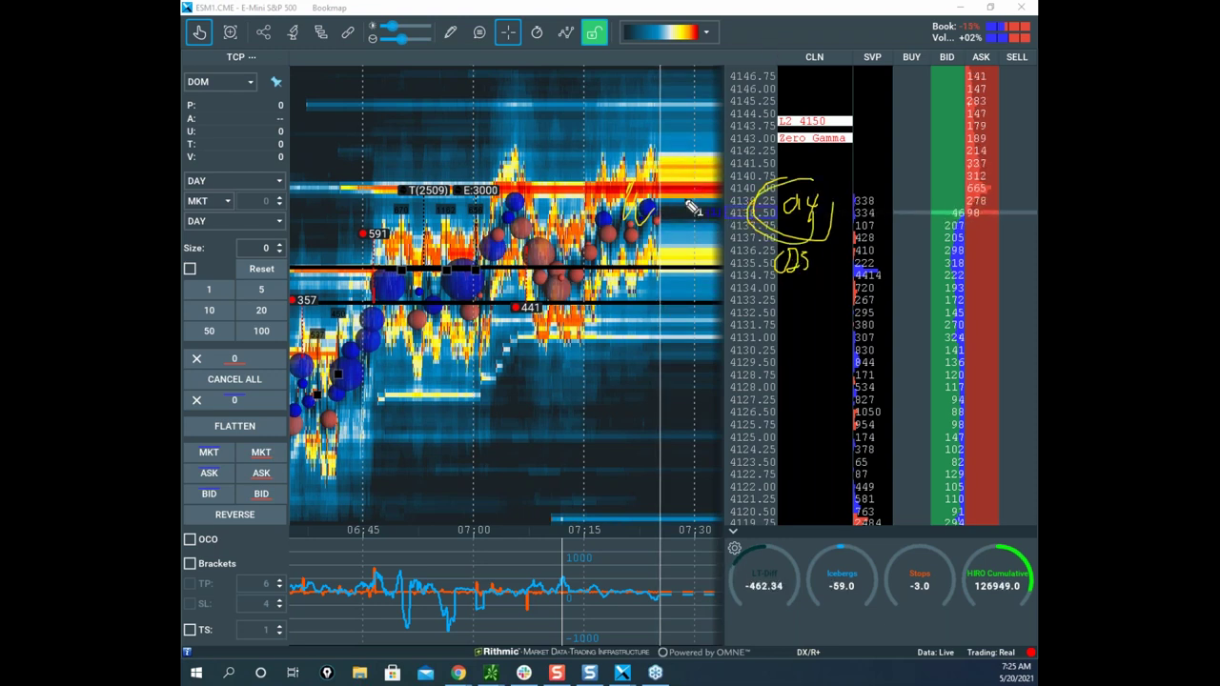
{"action": "left_click_drag", "start_coordinate": [809, 173], "coordinate": [835, 227]}
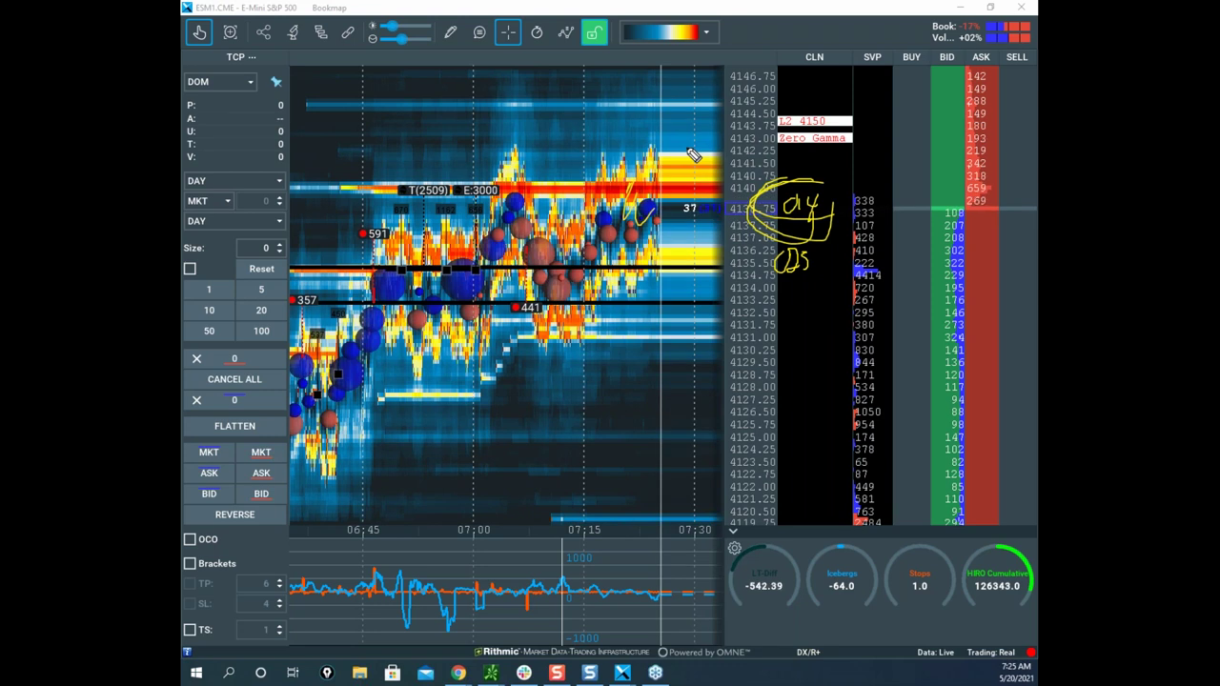
{"action": "left_click_drag", "start_coordinate": [677, 204], "coordinate": [690, 234]}
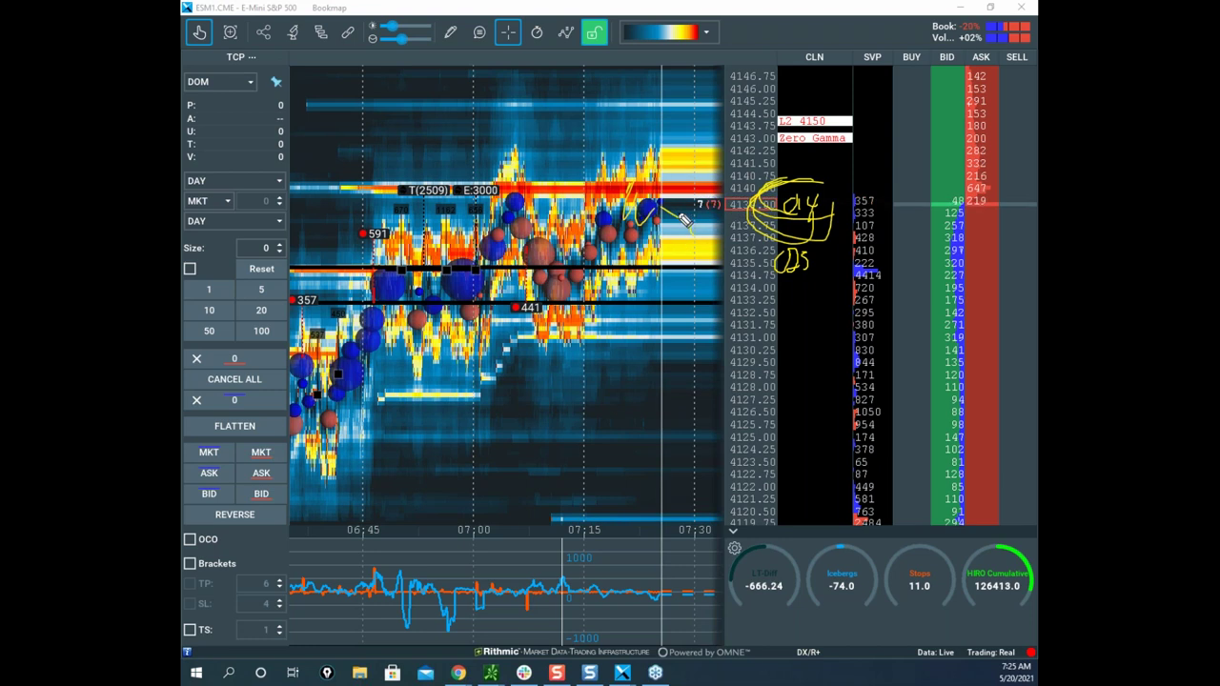
{"action": "left_click_drag", "start_coordinate": [811, 196], "coordinate": [817, 208]}
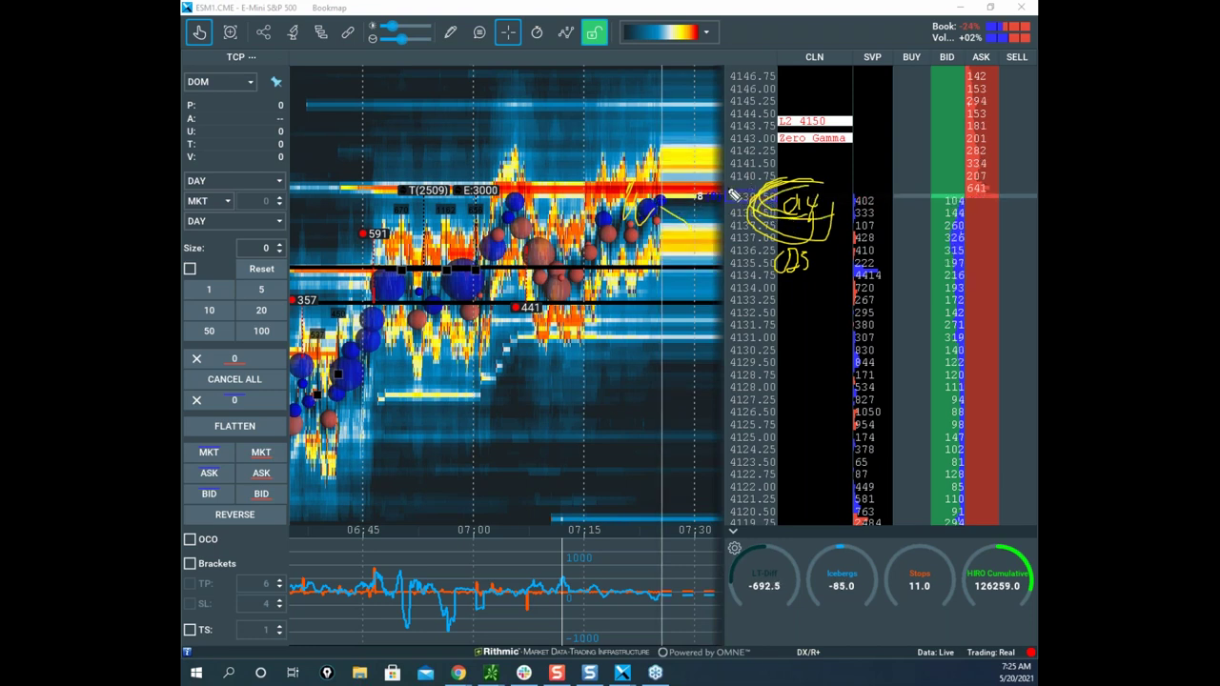
{"action": "right_click", "coordinate": [682, 186]}
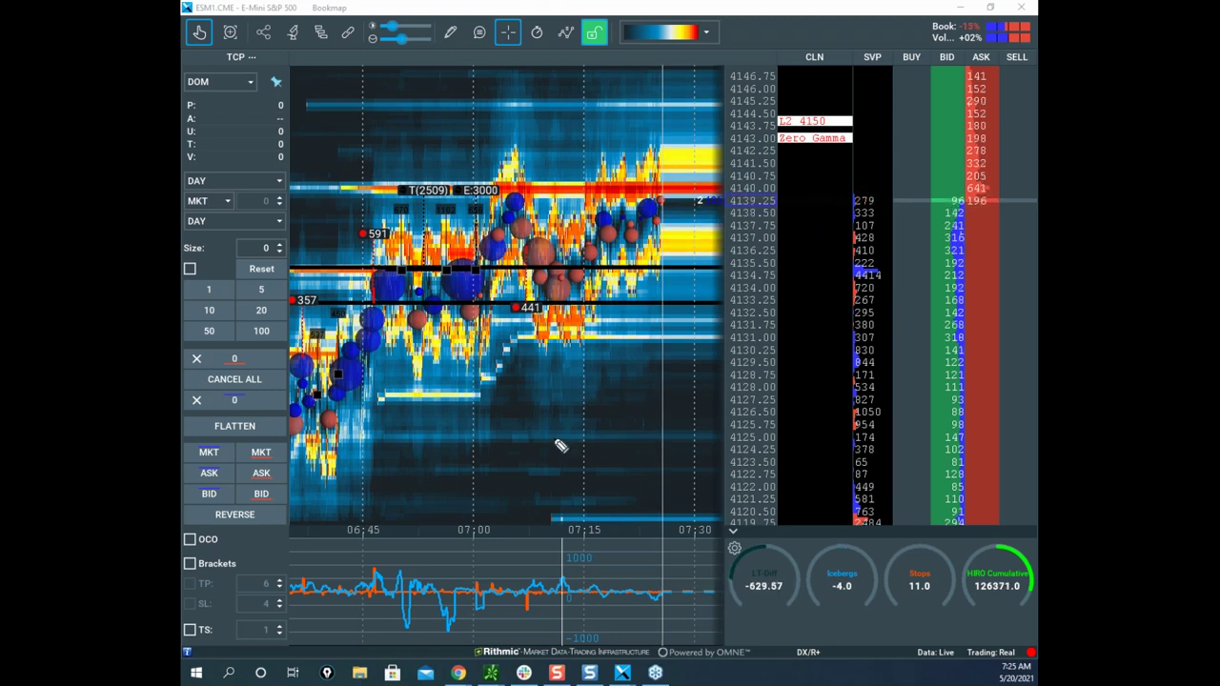
Circle the heatmap's trading since 06:45 and the matching indicator dips, trace a rise, pullback and rebound, and finish the annotation.
{"action": "left_click_drag", "start_coordinate": [515, 202], "coordinate": [619, 360]}
{"action": "mouse_move", "coordinate": [424, 562]}
{"action": "left_mouse_down"}
{"action": "mouse_move", "coordinate": [410, 577]}
{"action": "mouse_move", "coordinate": [606, 637]}
{"action": "left_mouse_up"}
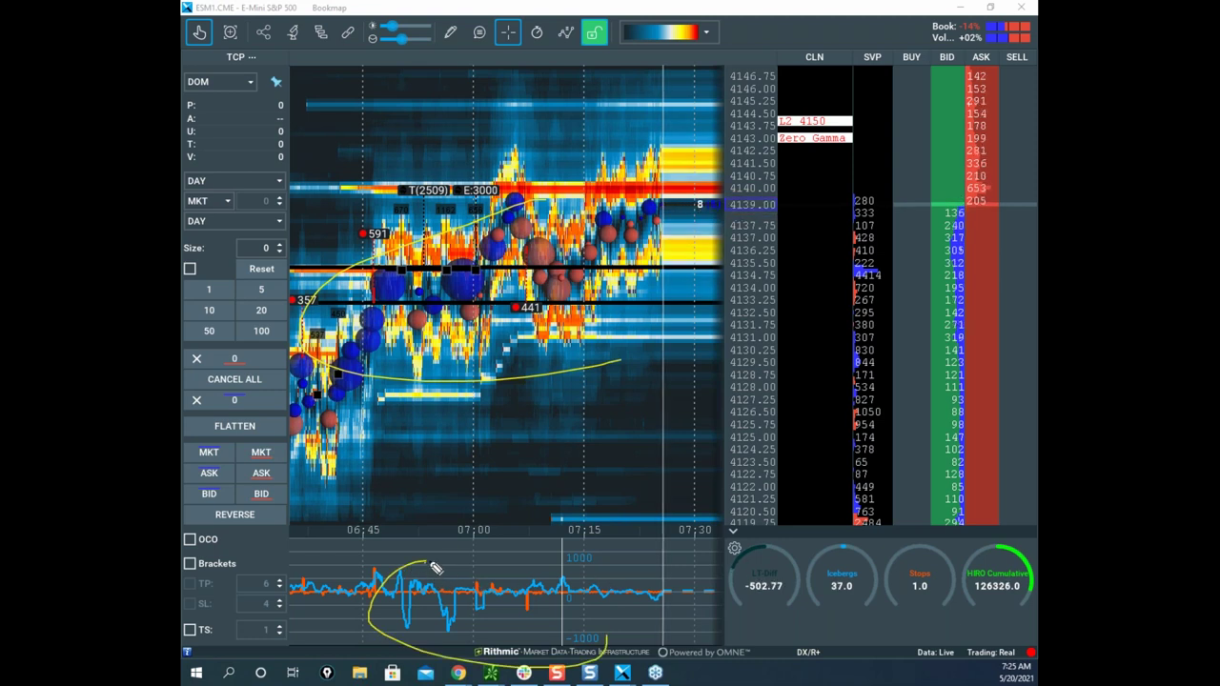
{"action": "left_click_drag", "start_coordinate": [436, 566], "coordinate": [633, 621]}
{"action": "mouse_move", "coordinate": [521, 243]}
{"action": "left_mouse_down"}
{"action": "mouse_move", "coordinate": [551, 273]}
{"action": "mouse_move", "coordinate": [659, 198]}
{"action": "left_mouse_up"}
{"action": "key", "text": "Escape"}
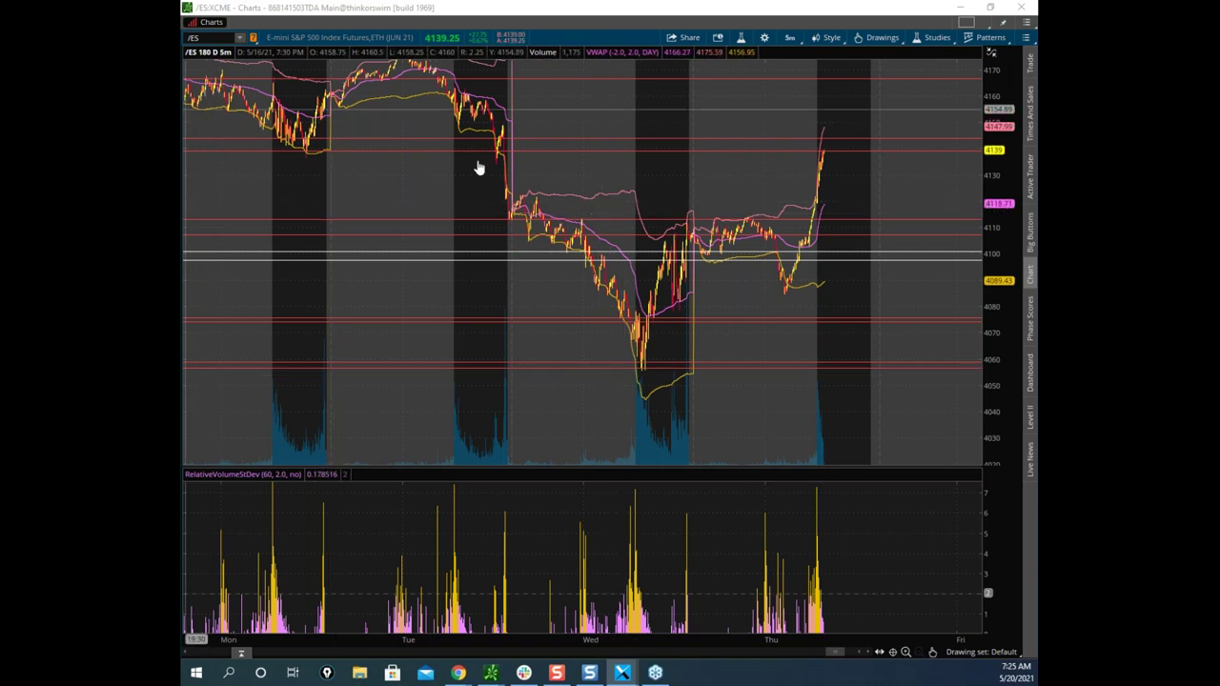
Move the 5-minute /ES chart window aside to bring up the composite TPO profile chart in the remote desktop session.
{"action": "left_click_drag", "start_coordinate": [736, 13], "coordinate": [597, 274]}
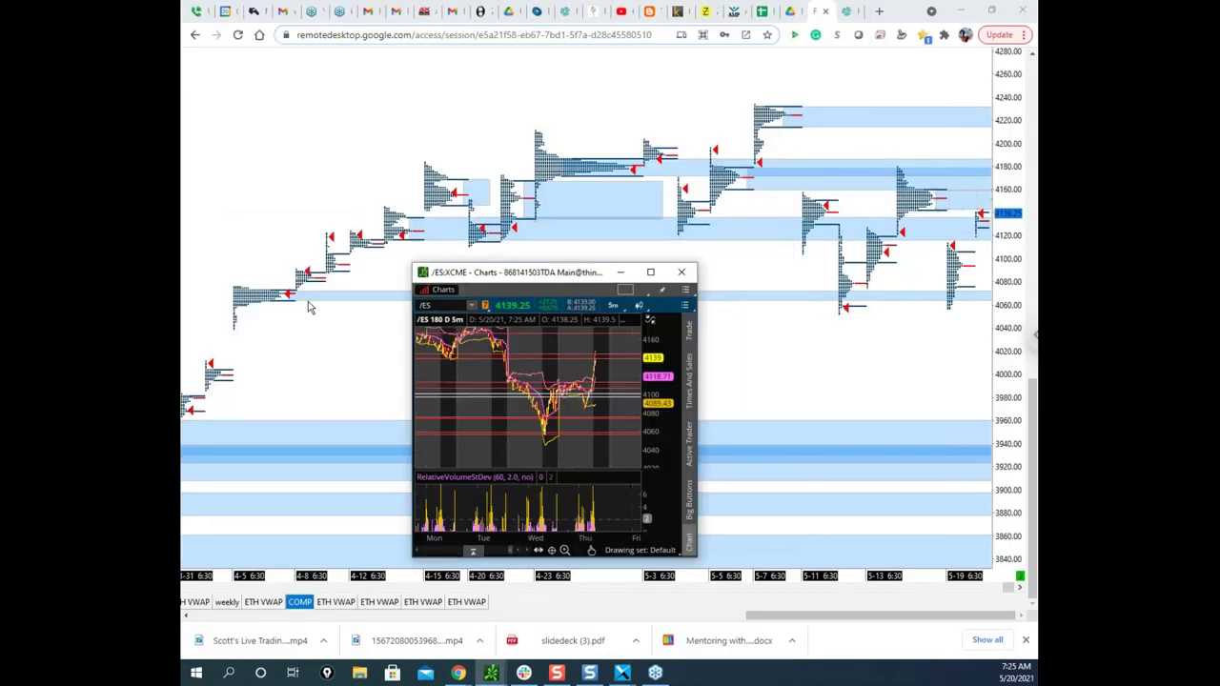
{"action": "left_click", "coordinate": [308, 307]}
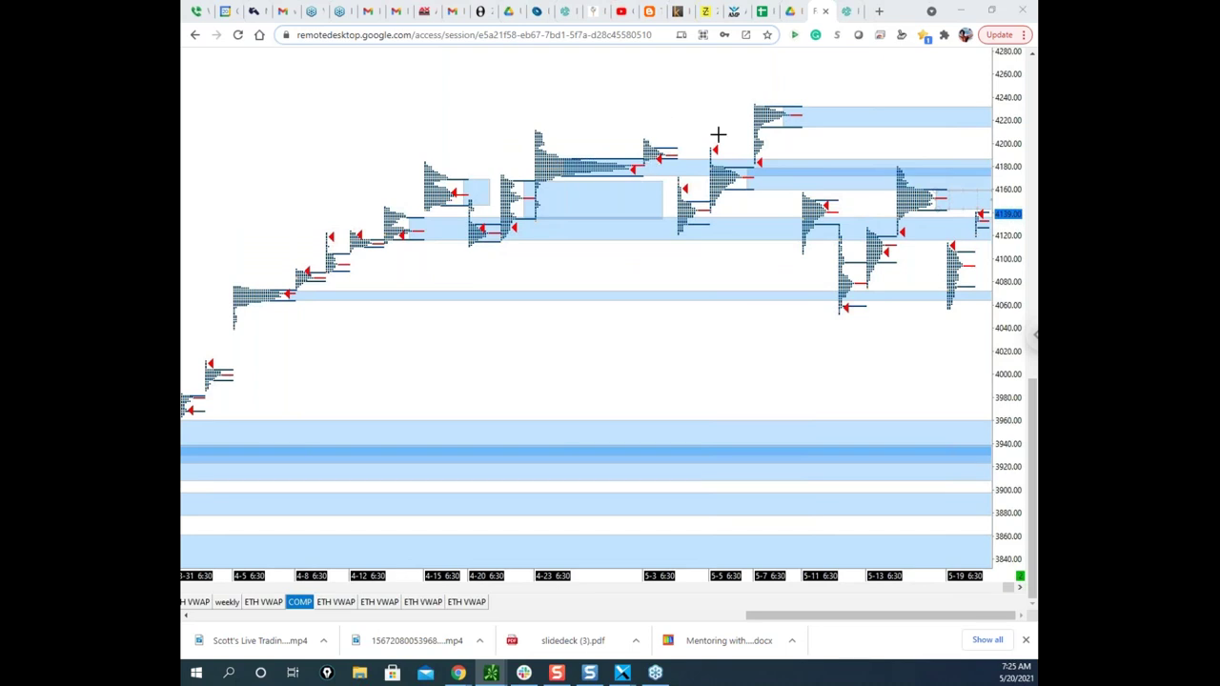
{"action": "key", "text": "alt+Tab"}
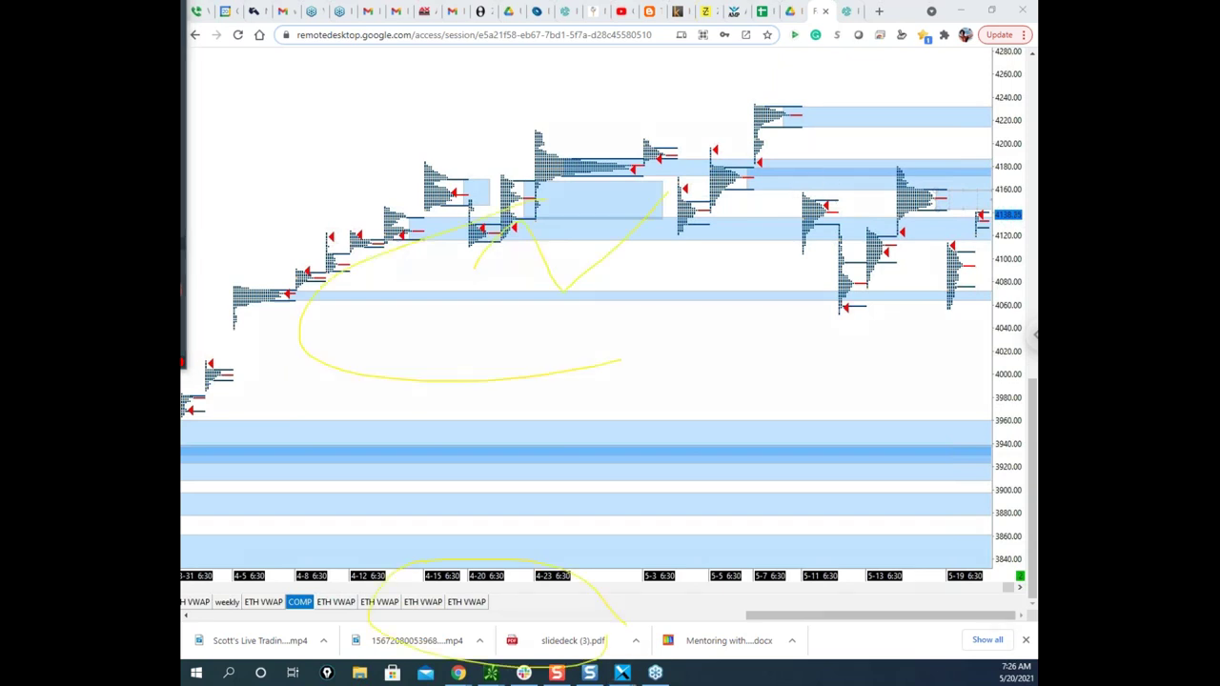
Sketch several example rise, pullback and recovery paths over the composite TPO profiles, circle them, and clear the drawings.
{"action": "left_click_drag", "start_coordinate": [664, 238], "coordinate": [883, 150]}
{"action": "mouse_move", "coordinate": [702, 295]}
{"action": "left_mouse_down"}
{"action": "mouse_move", "coordinate": [730, 286]}
{"action": "mouse_move", "coordinate": [917, 328]}
{"action": "left_mouse_up"}
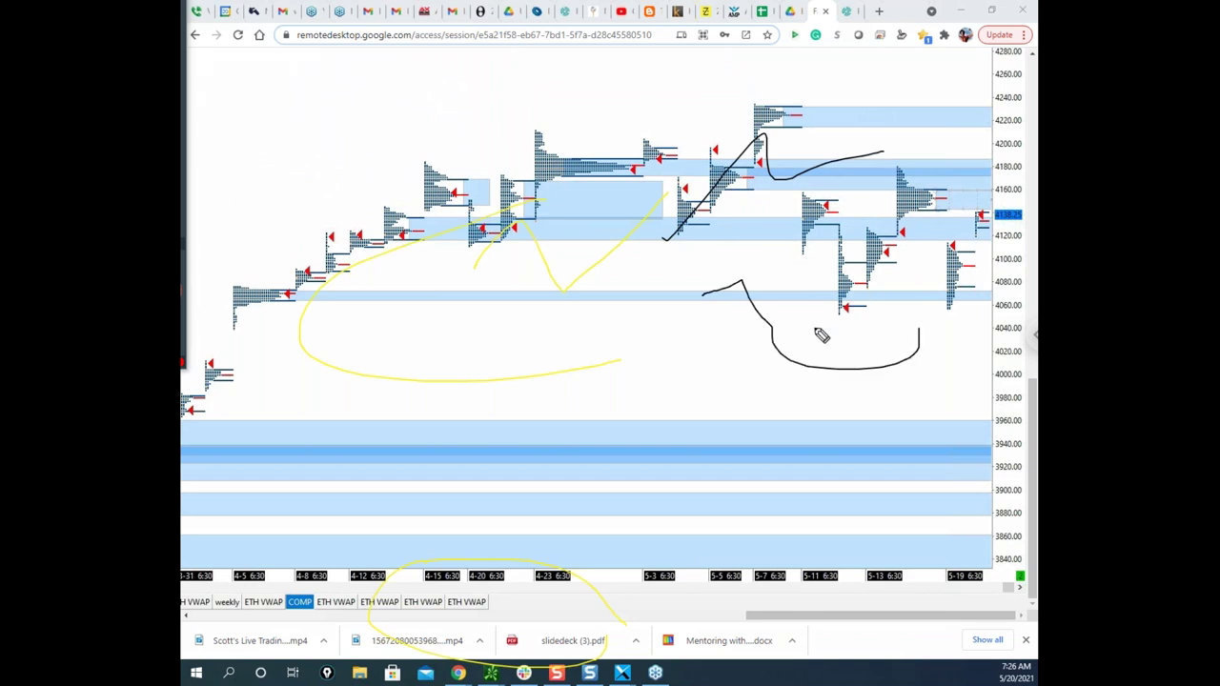
{"action": "mouse_move", "coordinate": [688, 543]}
{"action": "left_mouse_down"}
{"action": "mouse_move", "coordinate": [953, 602]}
{"action": "mouse_move", "coordinate": [1001, 583]}
{"action": "left_mouse_up"}
{"action": "mouse_move", "coordinate": [861, 519]}
{"action": "left_mouse_down"}
{"action": "mouse_move", "coordinate": [877, 464]}
{"action": "mouse_move", "coordinate": [1005, 334]}
{"action": "left_mouse_up"}
{"action": "mouse_move", "coordinate": [905, 218]}
{"action": "left_mouse_down"}
{"action": "mouse_move", "coordinate": [974, 446]}
{"action": "mouse_move", "coordinate": [1036, 405]}
{"action": "left_mouse_up"}
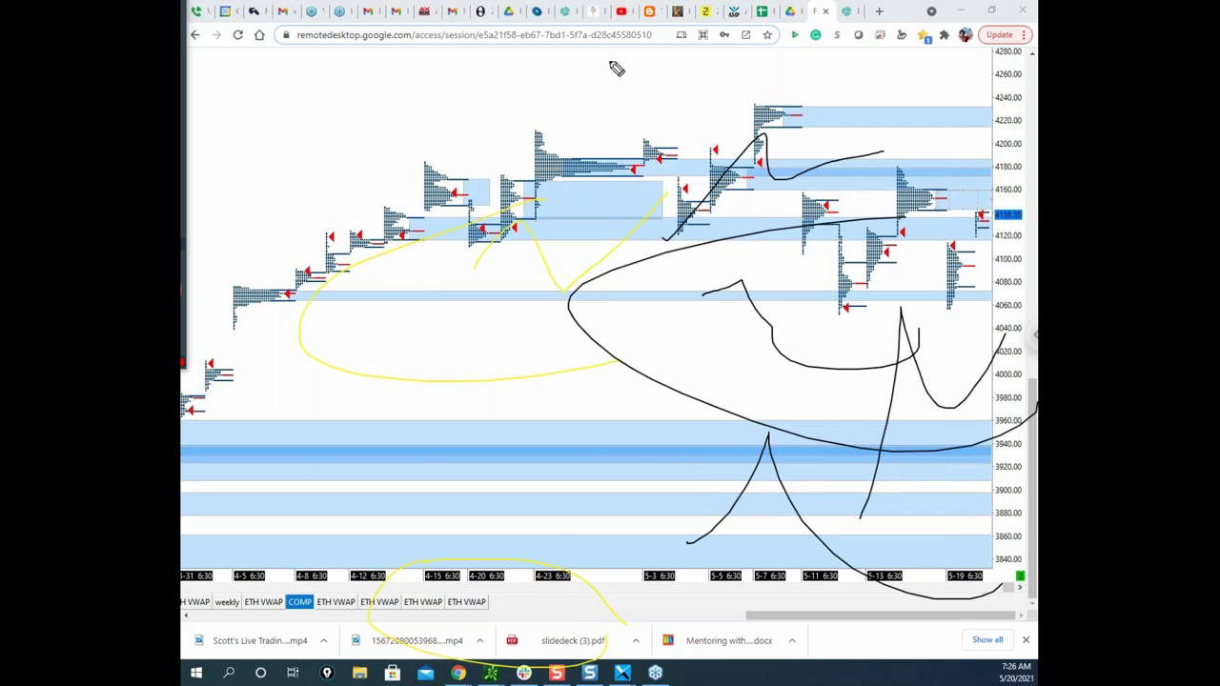
{"action": "key", "text": "Escape"}
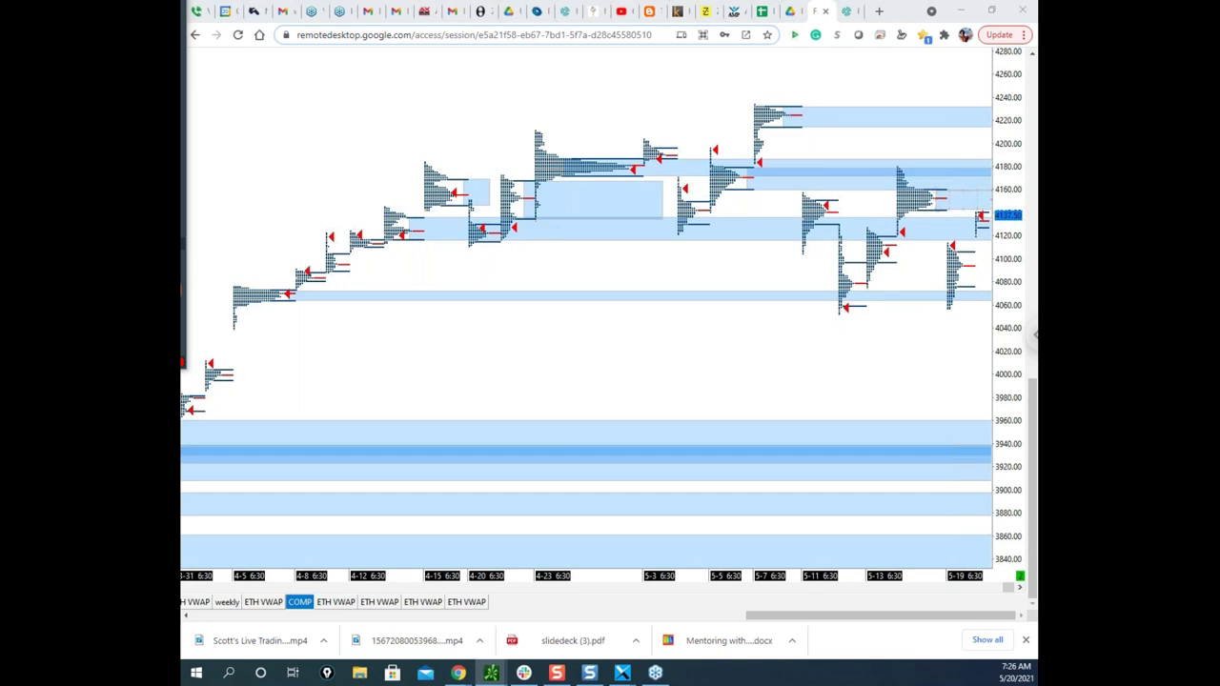
Move the 1-hour /ES chart window off the remote session and bring the full grid of Sierra Chart ES charts into view.
{"action": "left_click", "coordinate": [491, 672]}
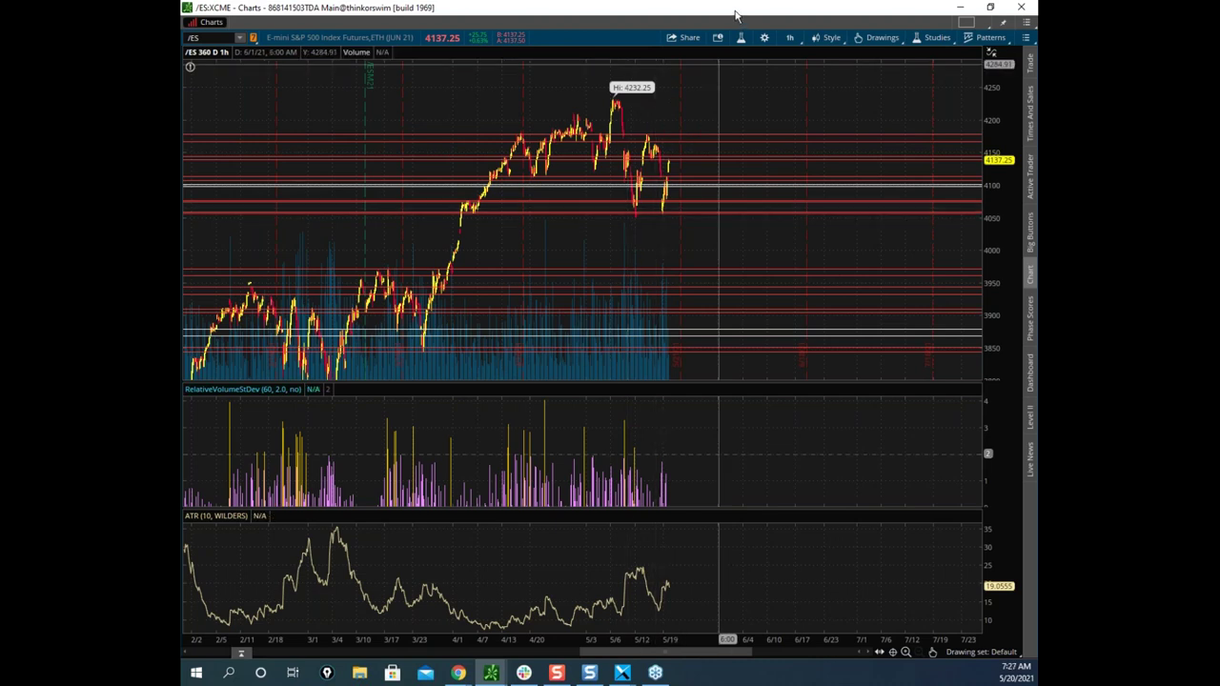
{"action": "left_click_drag", "start_coordinate": [735, 13], "coordinate": [182, 12]}
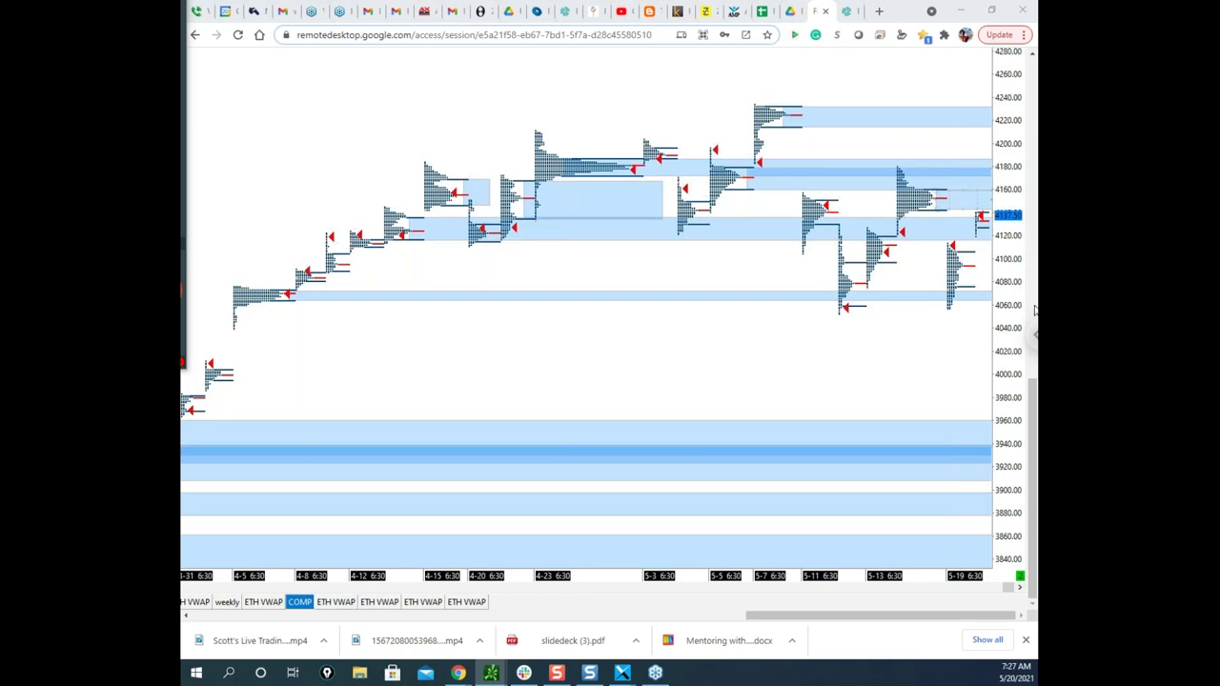
{"action": "scroll", "coordinate": [1035, 309], "scroll_direction": "up", "scroll_amount": 3}
{"action": "left_click", "coordinate": [1007, 116]}
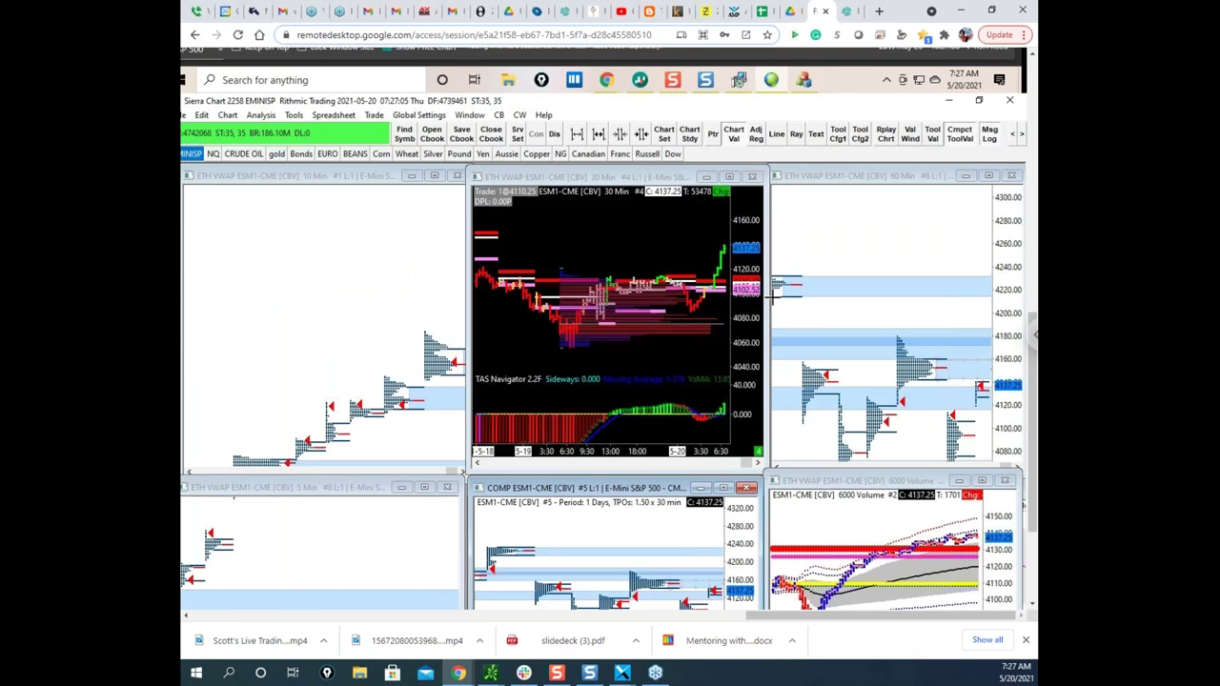
{"action": "left_click_drag", "start_coordinate": [1035, 442], "coordinate": [1036, 457]}
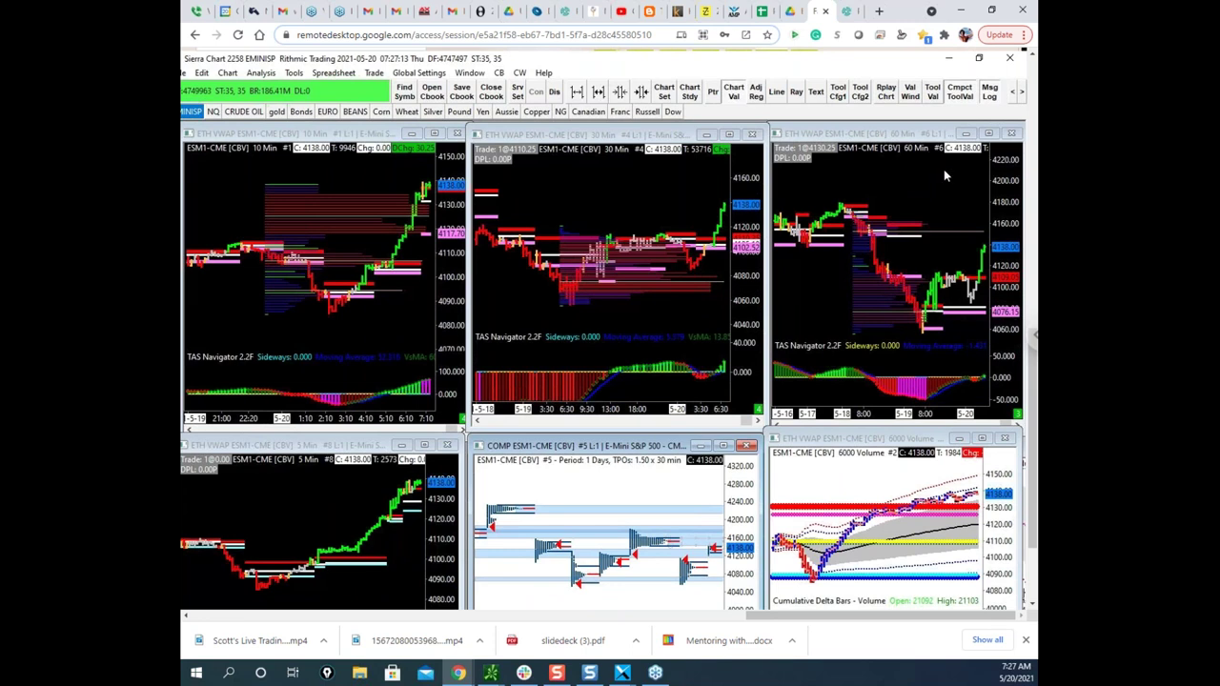
{"action": "scroll", "coordinate": [1035, 439], "scroll_direction": "down", "scroll_amount": 2}
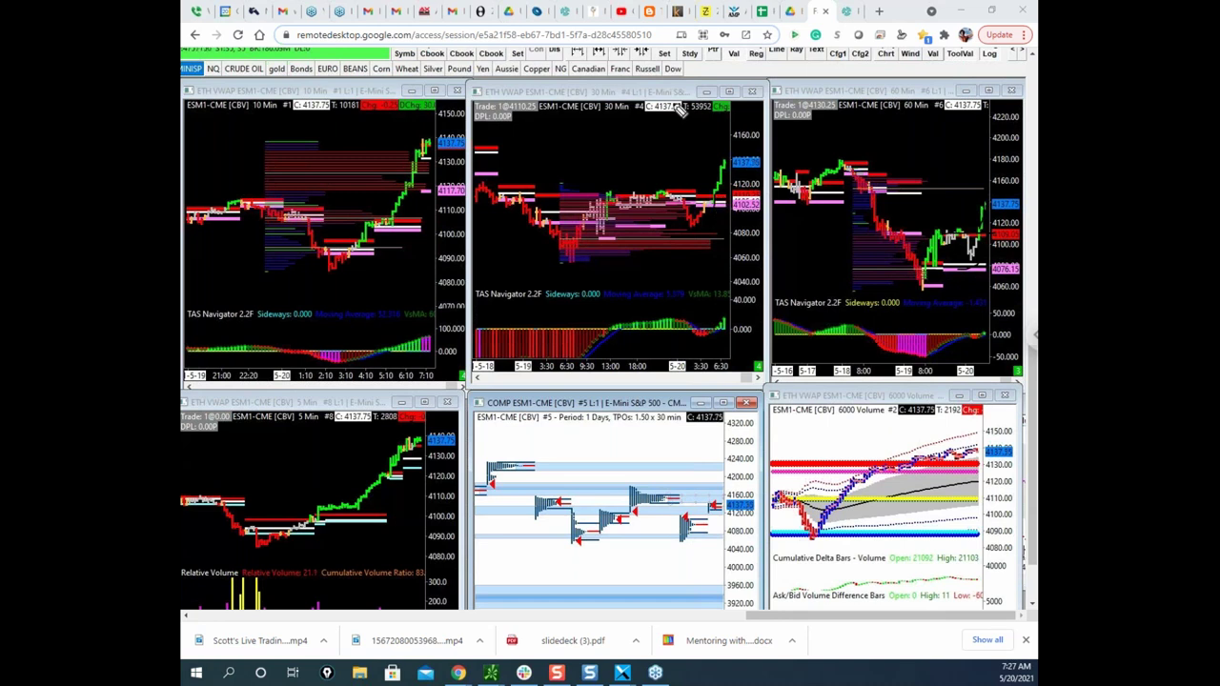
Circle and underline the high-volume area around 4070 on the 30-minute ES chart's volume profile, and clear the drawings.
{"action": "mouse_move", "coordinate": [704, 223]}
{"action": "left_mouse_down"}
{"action": "mouse_move", "coordinate": [686, 223]}
{"action": "mouse_move", "coordinate": [734, 248]}
{"action": "left_mouse_up"}
{"action": "mouse_move", "coordinate": [557, 234]}
{"action": "left_mouse_down"}
{"action": "mouse_move", "coordinate": [729, 253]}
{"action": "mouse_move", "coordinate": [696, 247]}
{"action": "left_mouse_up"}
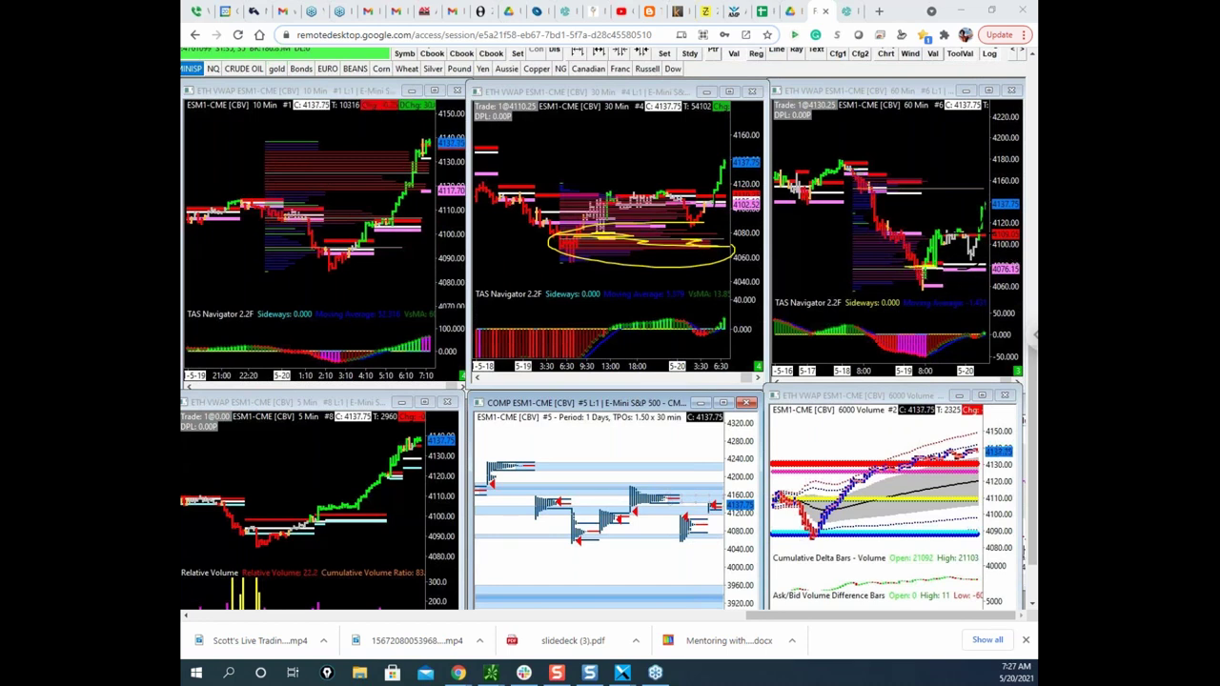
{"action": "key", "text": "Escape"}
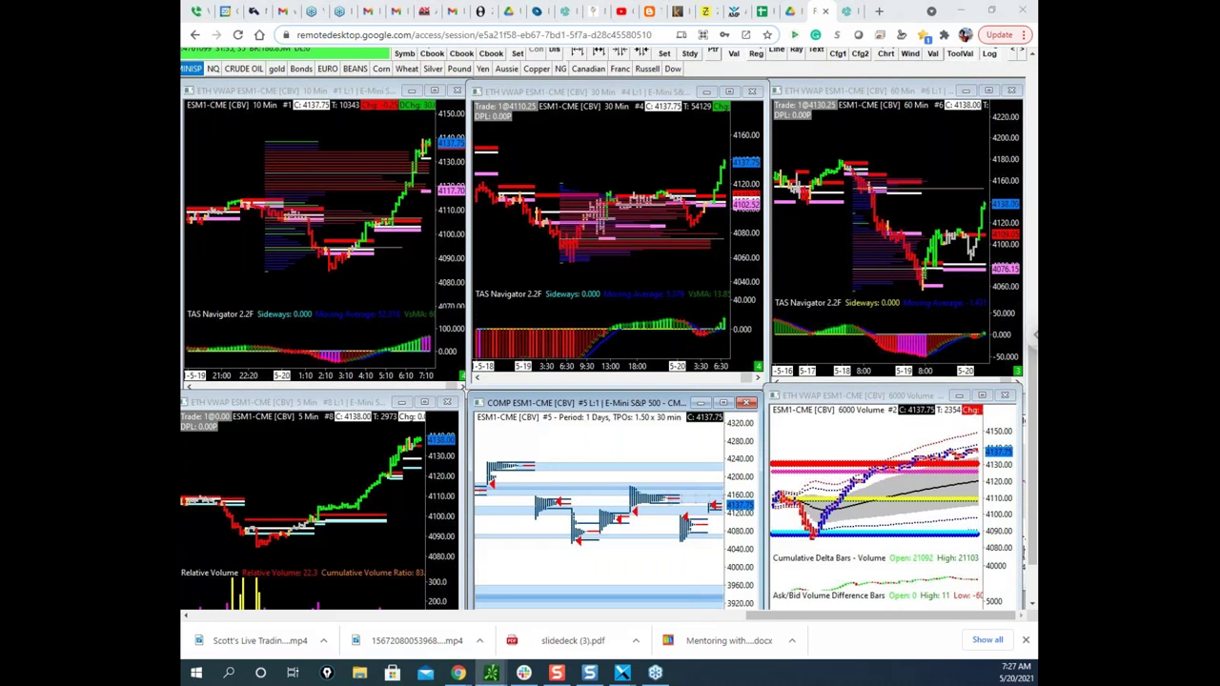
Switch to thinkorswim and bring up the /ES 180 D 5m chart maximized.
{"action": "left_click", "coordinate": [491, 673]}
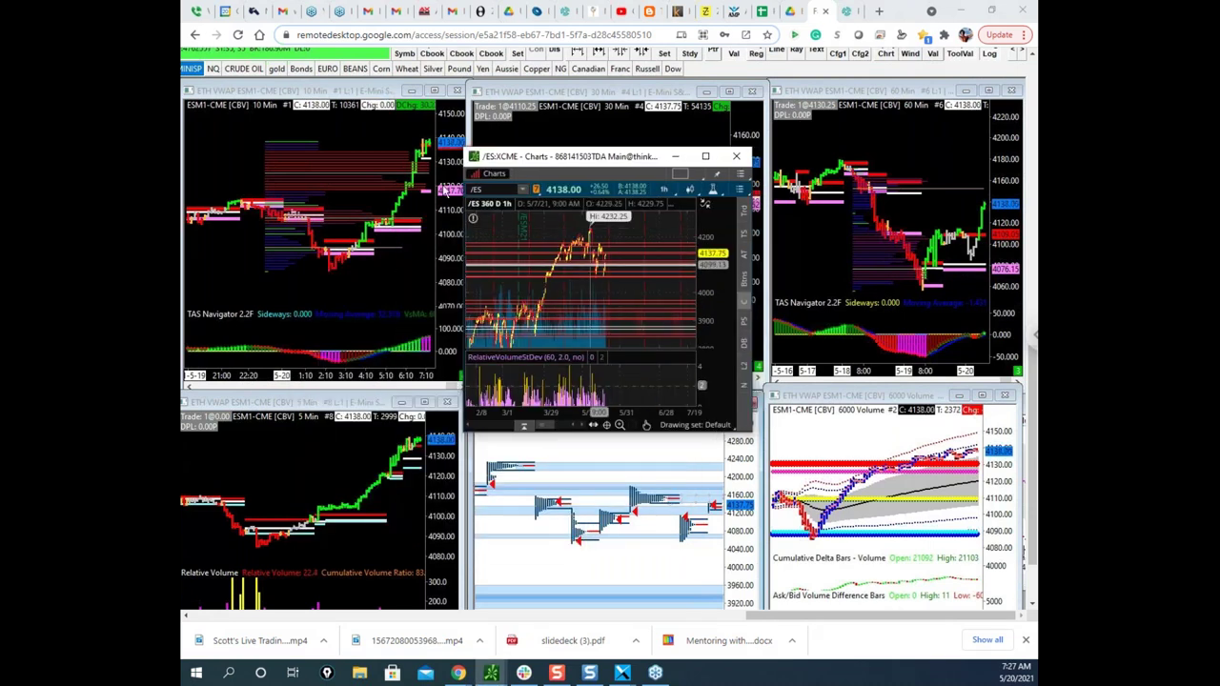
{"action": "left_click", "coordinate": [445, 191]}
{"action": "left_click_drag", "start_coordinate": [186, 272], "coordinate": [720, 204]}
{"action": "left_click", "coordinate": [781, 205]}
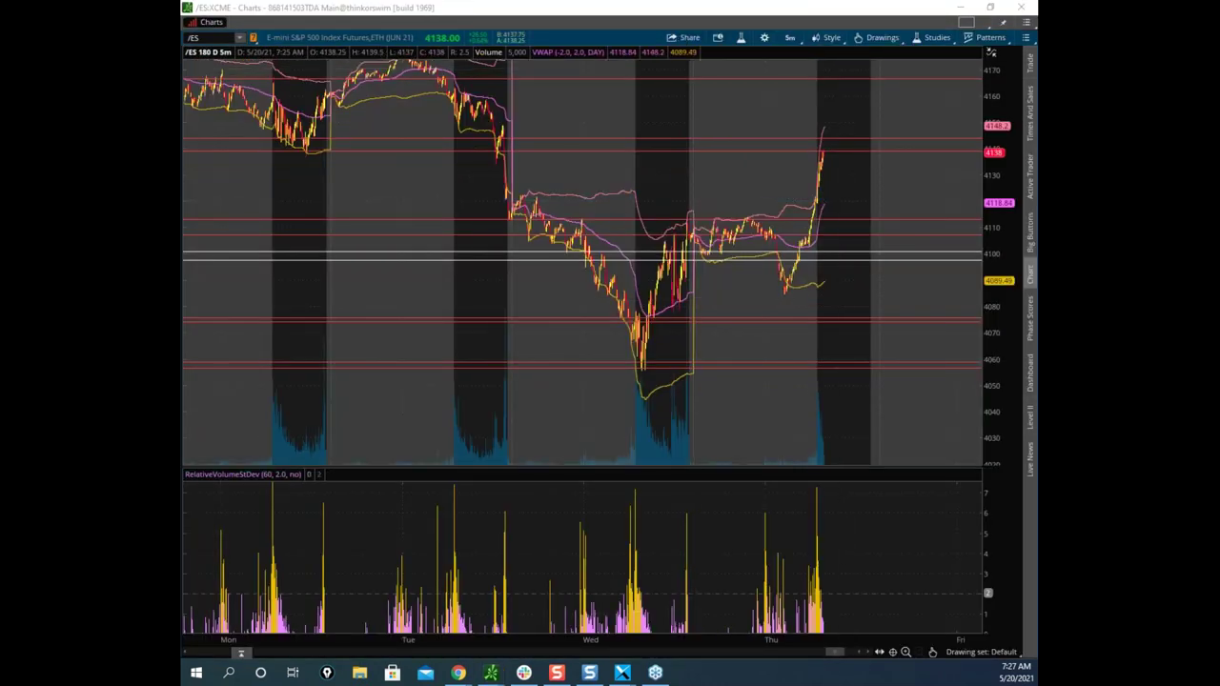
Mark Wednesday's afternoon balance and the overnight range on the 5-minute /ES chart, trace Thursday's dip and rally, and clear the drawings.
{"action": "mouse_move", "coordinate": [681, 243]}
{"action": "left_mouse_down"}
{"action": "mouse_move", "coordinate": [687, 303]}
{"action": "mouse_move", "coordinate": [658, 244]}
{"action": "mouse_move", "coordinate": [678, 286]}
{"action": "mouse_move", "coordinate": [689, 280]}
{"action": "mouse_move", "coordinate": [637, 280]}
{"action": "mouse_move", "coordinate": [703, 290]}
{"action": "mouse_move", "coordinate": [700, 276]}
{"action": "mouse_move", "coordinate": [810, 172]}
{"action": "left_mouse_up"}
{"action": "mouse_move", "coordinate": [701, 234]}
{"action": "left_mouse_down"}
{"action": "mouse_move", "coordinate": [775, 239]}
{"action": "mouse_move", "coordinate": [703, 252]}
{"action": "mouse_move", "coordinate": [787, 248]}
{"action": "mouse_move", "coordinate": [793, 285]}
{"action": "mouse_move", "coordinate": [636, 281]}
{"action": "left_mouse_up"}
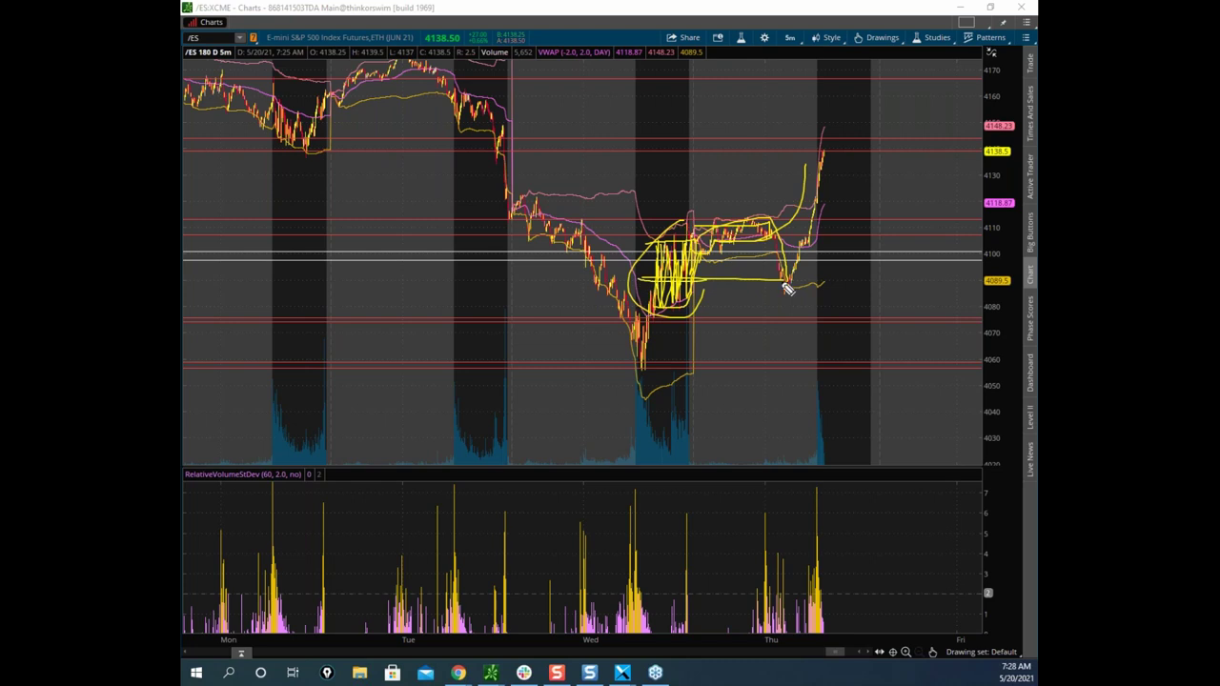
{"action": "left_click_drag", "start_coordinate": [808, 249], "coordinate": [846, 78]}
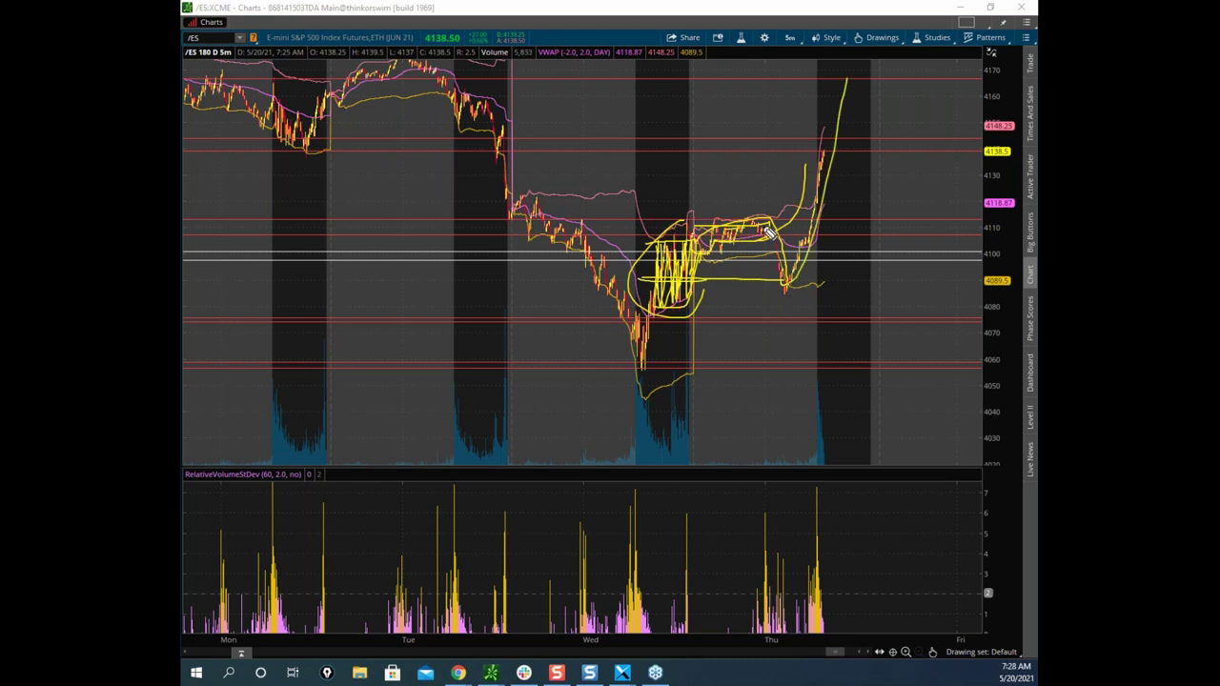
{"action": "mouse_move", "coordinate": [777, 225]}
{"action": "left_mouse_down"}
{"action": "mouse_move", "coordinate": [812, 194]}
{"action": "mouse_move", "coordinate": [746, 216]}
{"action": "mouse_move", "coordinate": [777, 227]}
{"action": "left_mouse_up"}
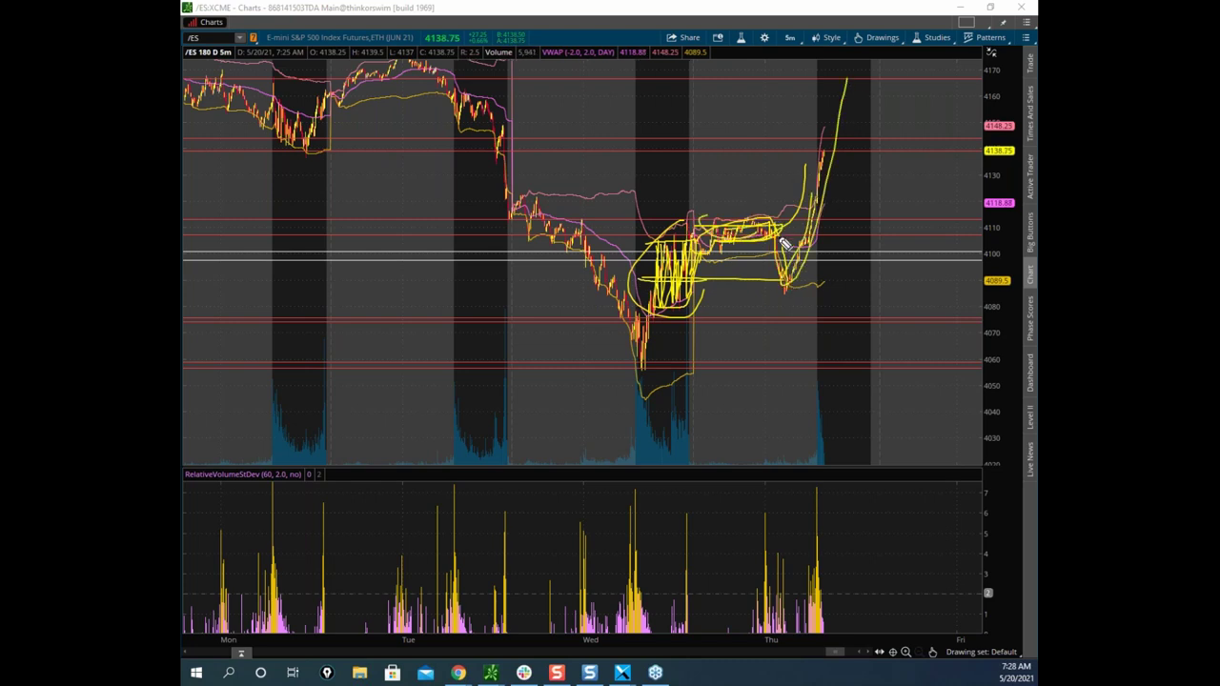
{"action": "key", "text": "Escape"}
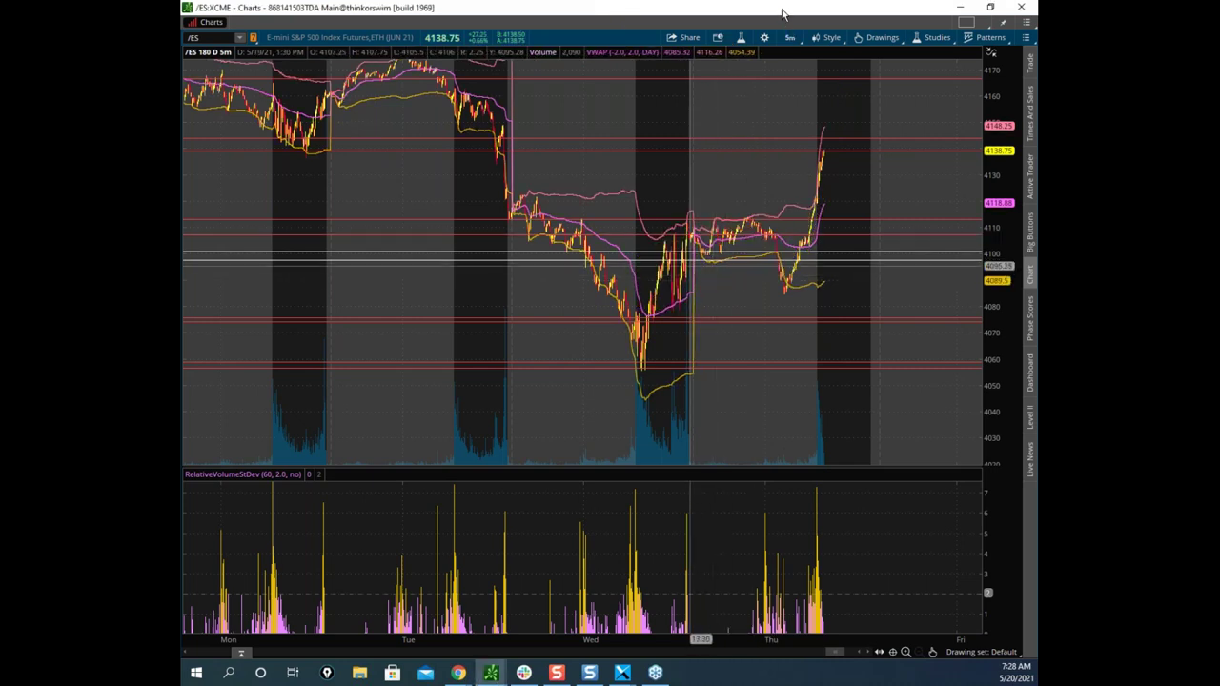
Move the 5-minute /ES chart window aside and bring up the /ES 1 D 5 Ticks chart maximized.
{"action": "double_click", "coordinate": [752, 9]}
{"action": "left_click_drag", "start_coordinate": [752, 17], "coordinate": [625, 219]}
{"action": "left_click", "coordinate": [719, 210]}
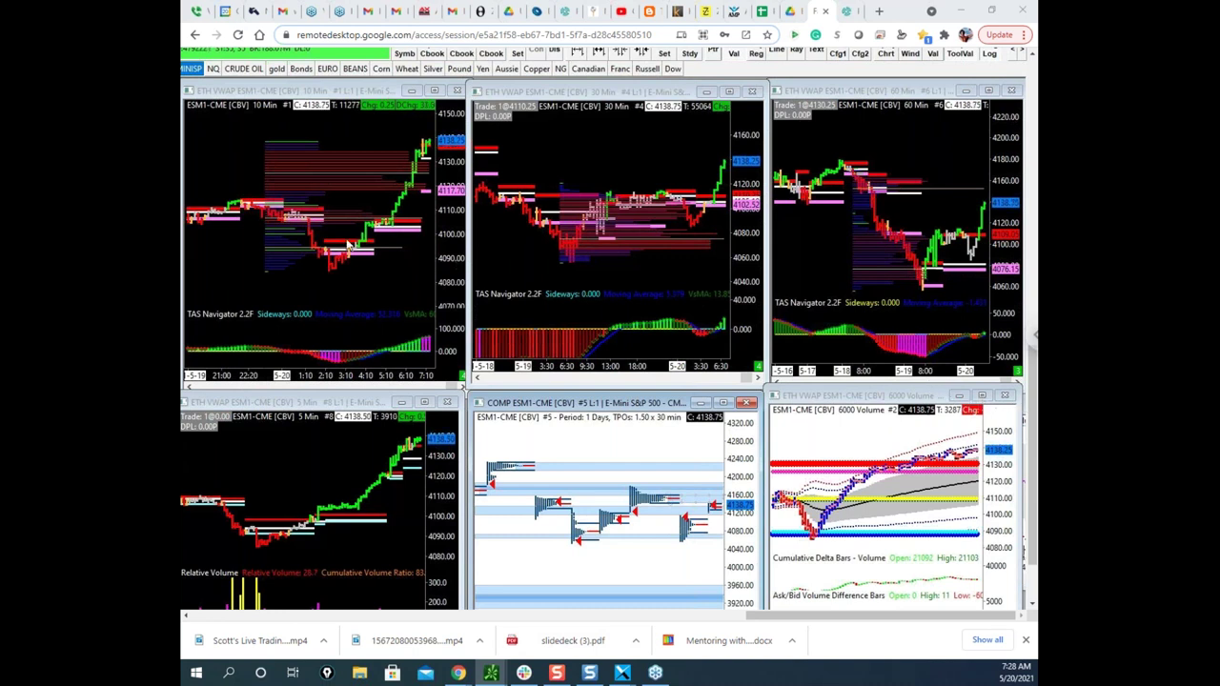
{"action": "left_click_drag", "start_coordinate": [931, 377], "coordinate": [705, 217]}
{"action": "left_click", "coordinate": [771, 217]}
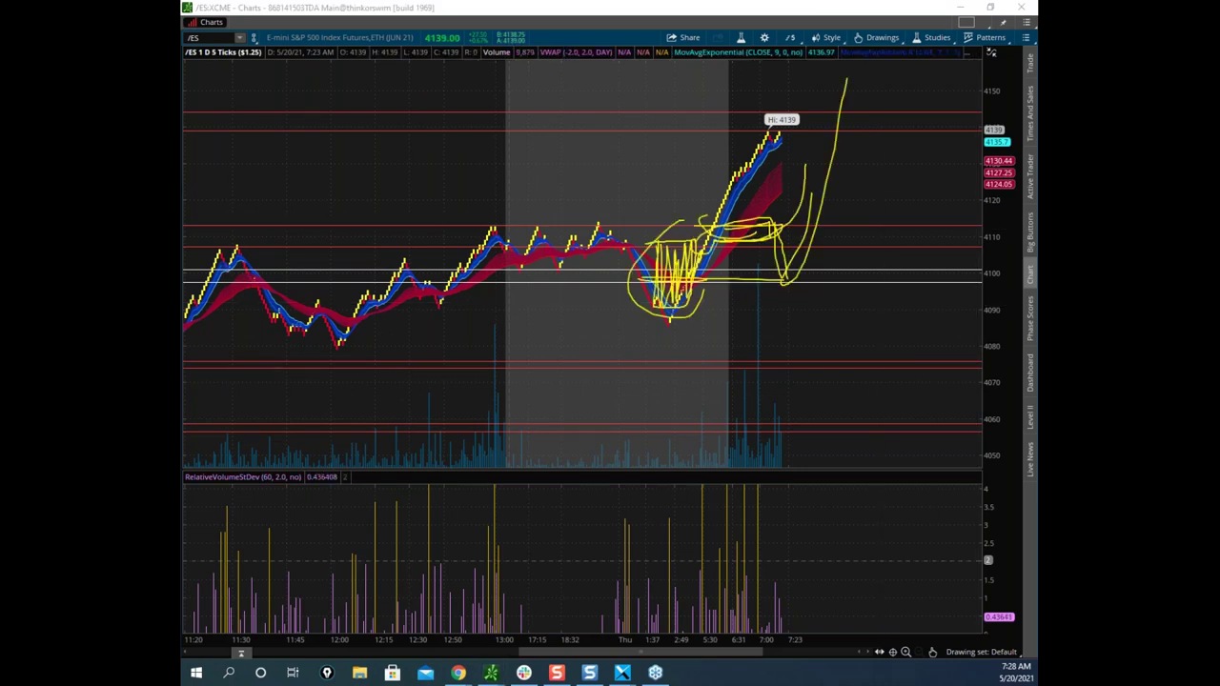
Clear the old drawings and circle the whole price path from 11:20 to 7:23 on the /ES 1 D 5 Ticks chart.
{"action": "key", "text": "Escape"}
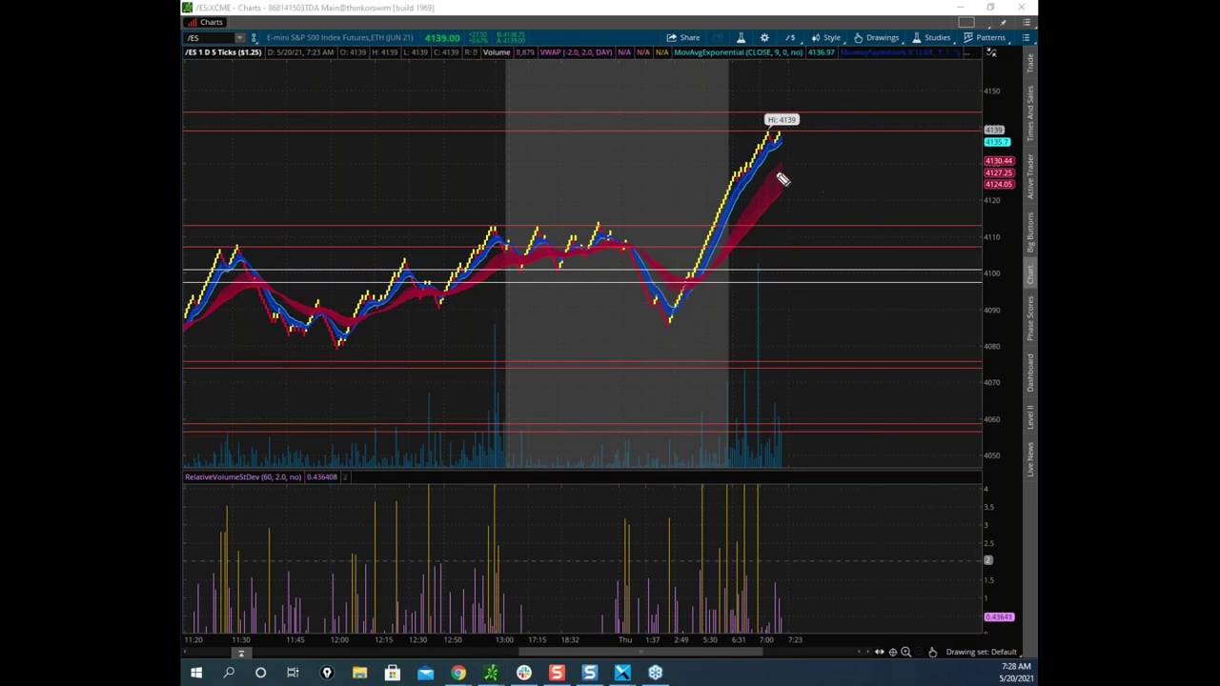
{"action": "left_click_drag", "start_coordinate": [787, 71], "coordinate": [872, 226]}
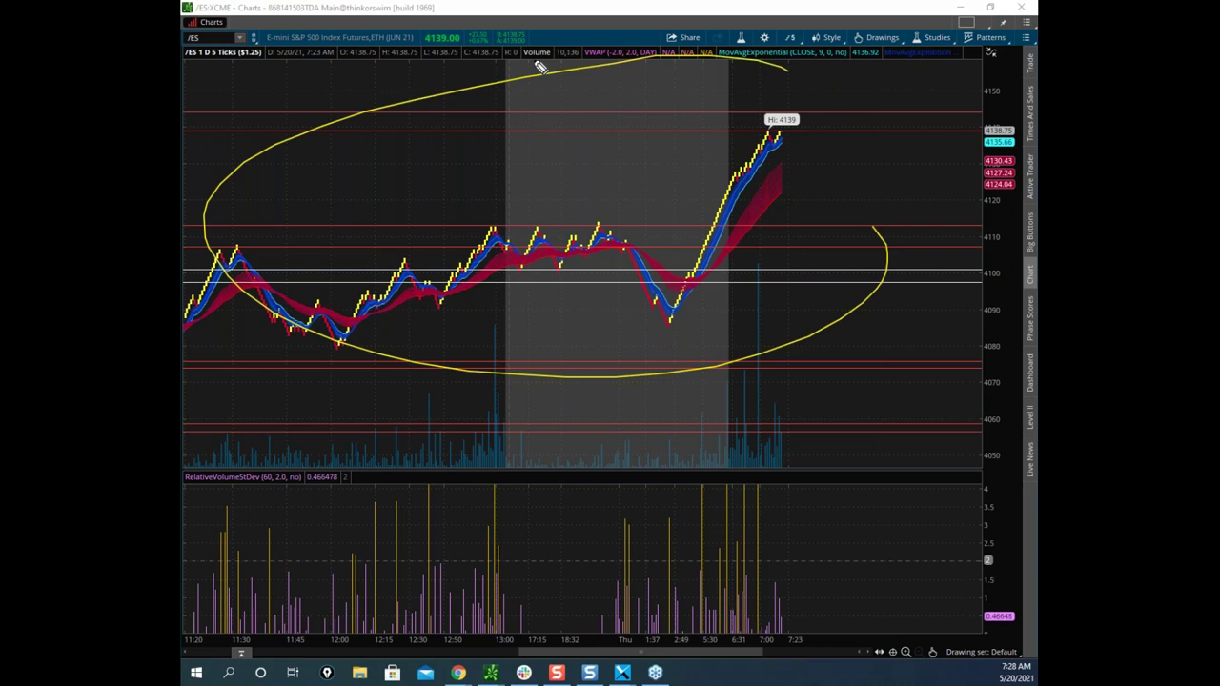
{"action": "key", "text": "e"}
Switch to Bookmap and show the E-Mini S&P 500 heatmap maximized.
{"action": "left_click", "coordinate": [621, 672]}
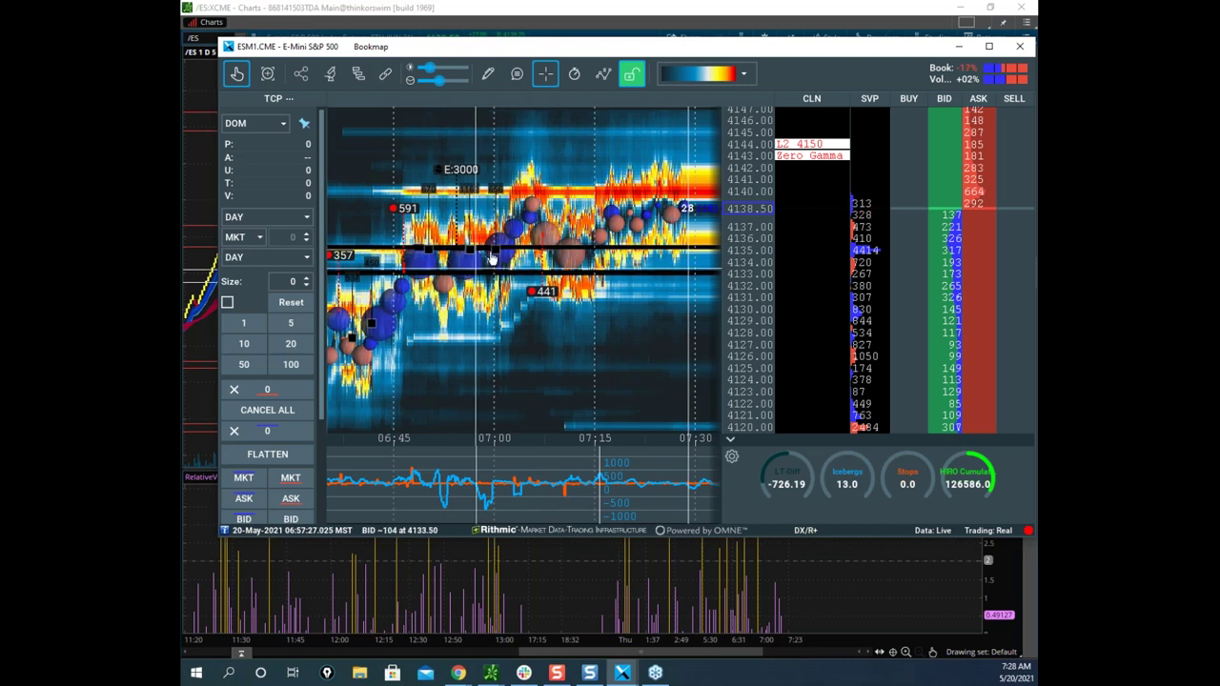
{"action": "left_click", "coordinate": [988, 46]}
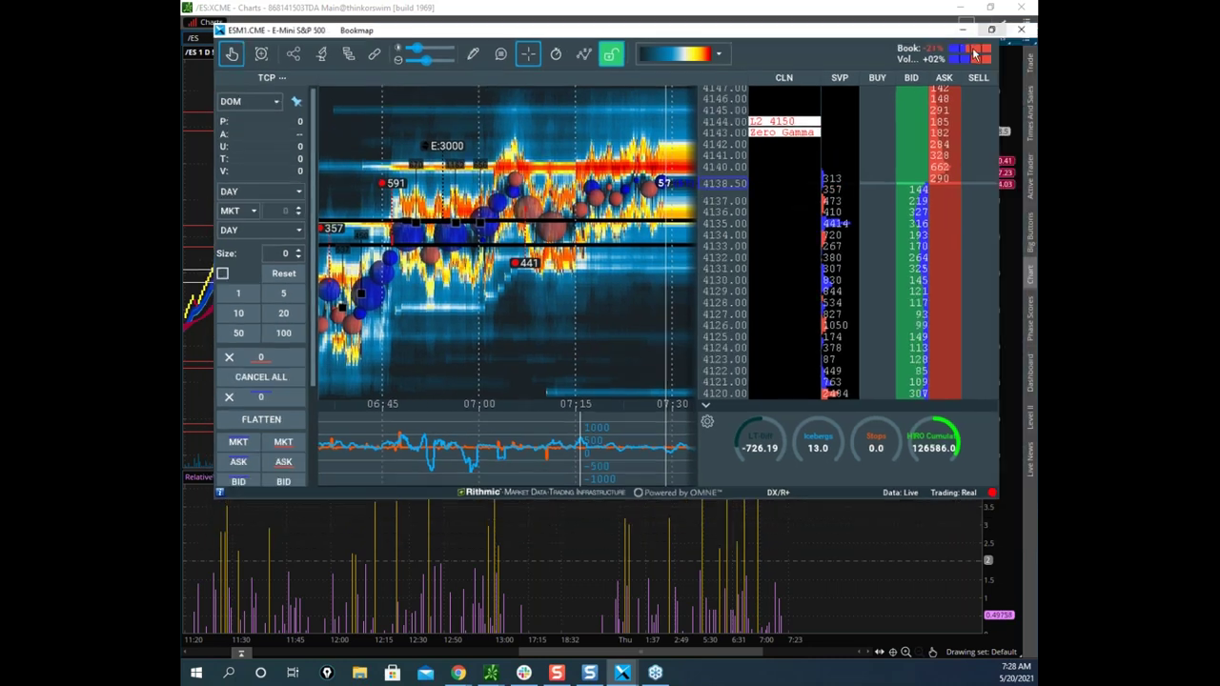
{"action": "left_click_drag", "start_coordinate": [562, 59], "coordinate": [534, 57]}
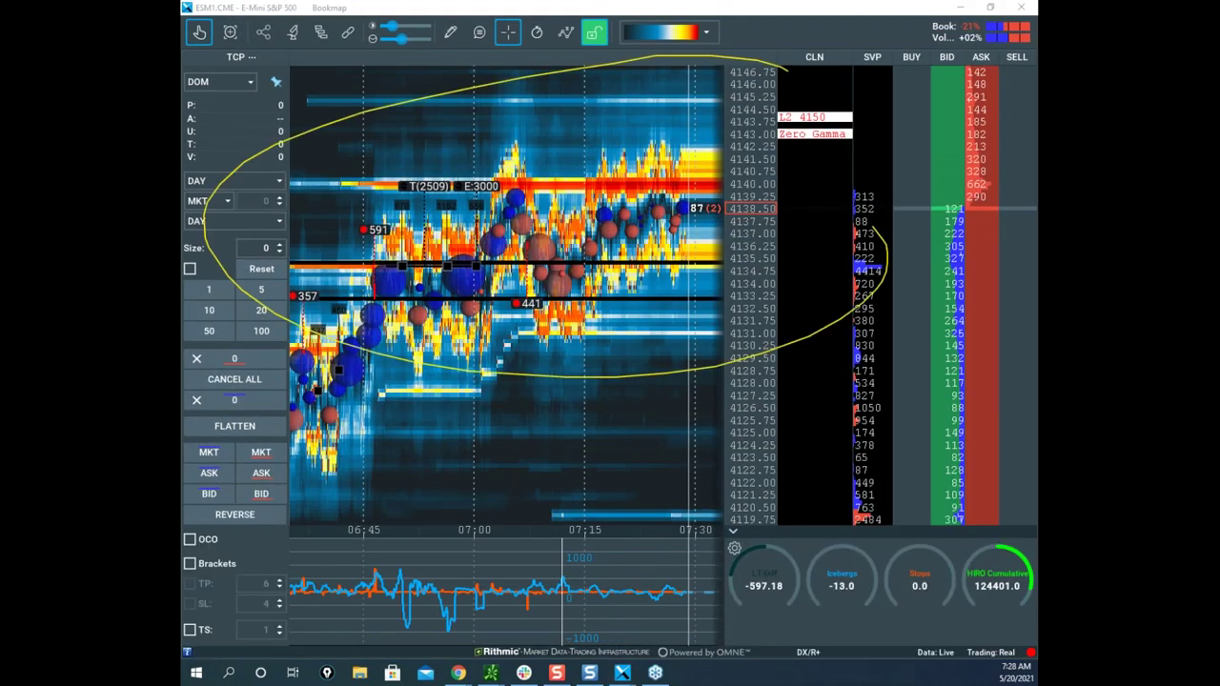
Circle the 06:45–07:00 spikes in Bookmap's lower indicator pane, trace the price path across the heatmap's 4140 liquidity band, and clear the drawings.
{"action": "mouse_move", "coordinate": [454, 576]}
{"action": "left_mouse_down"}
{"action": "mouse_move", "coordinate": [371, 580]}
{"action": "mouse_move", "coordinate": [471, 600]}
{"action": "left_mouse_up"}
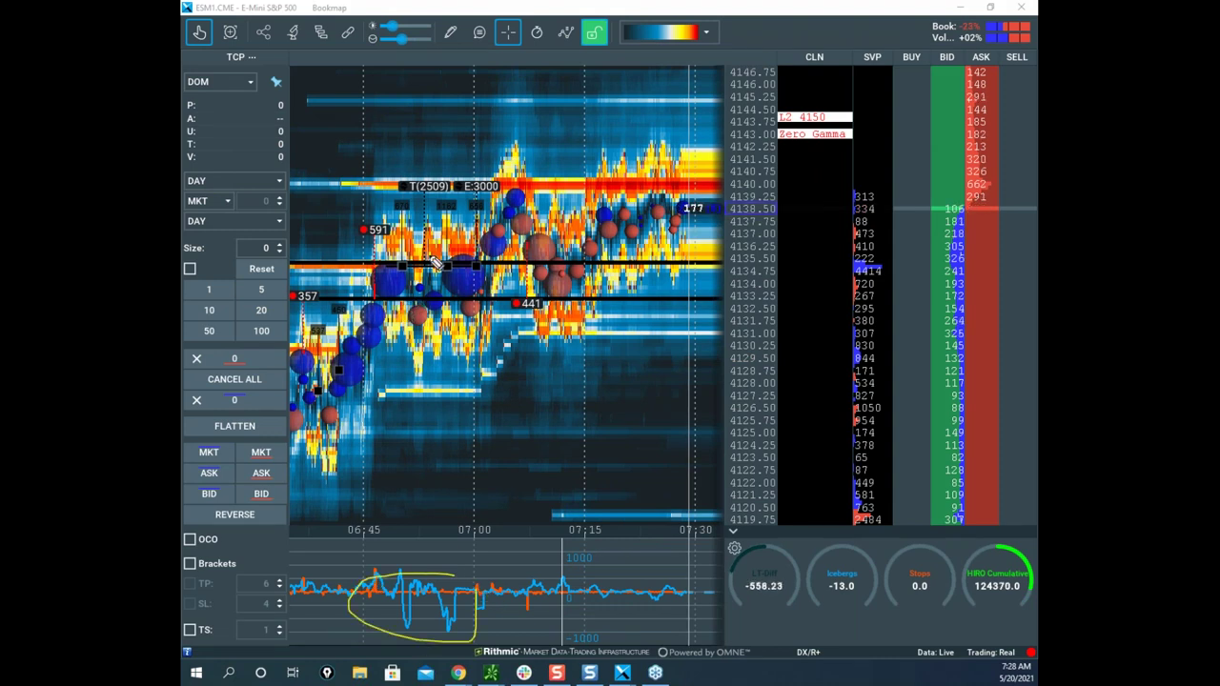
{"action": "mouse_move", "coordinate": [416, 276]}
{"action": "left_mouse_down"}
{"action": "mouse_move", "coordinate": [502, 267]}
{"action": "mouse_move", "coordinate": [541, 174]}
{"action": "left_mouse_up"}
{"action": "mouse_move", "coordinate": [501, 213]}
{"action": "left_mouse_down"}
{"action": "mouse_move", "coordinate": [522, 202]}
{"action": "mouse_move", "coordinate": [608, 240]}
{"action": "mouse_move", "coordinate": [695, 143]}
{"action": "left_mouse_up"}
{"action": "mouse_move", "coordinate": [709, 240]}
{"action": "left_mouse_down"}
{"action": "mouse_move", "coordinate": [715, 203]}
{"action": "mouse_move", "coordinate": [583, 149]}
{"action": "mouse_move", "coordinate": [809, 352]}
{"action": "left_mouse_up"}
{"action": "key", "text": "Escape"}
Place the restored Bookmap window over the /ES tick chart and zoom the heatmap out to include 06:30.
{"action": "left_click", "coordinate": [957, 8]}
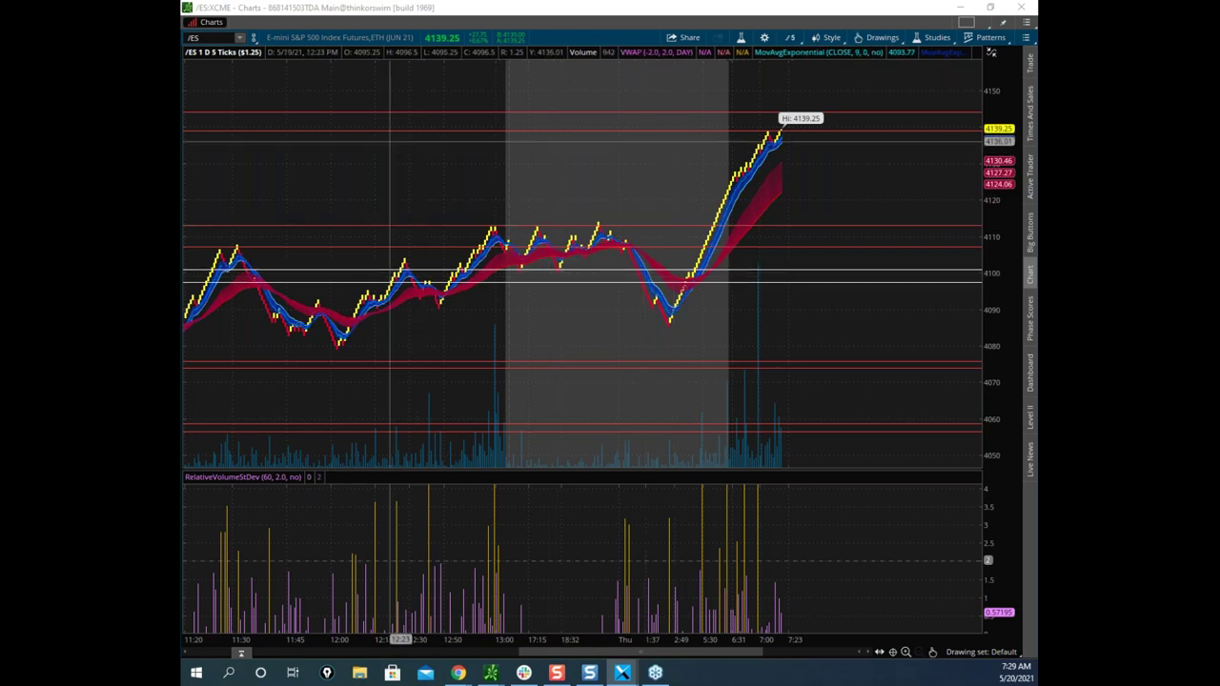
{"action": "left_click_drag", "start_coordinate": [183, 112], "coordinate": [822, 74]}
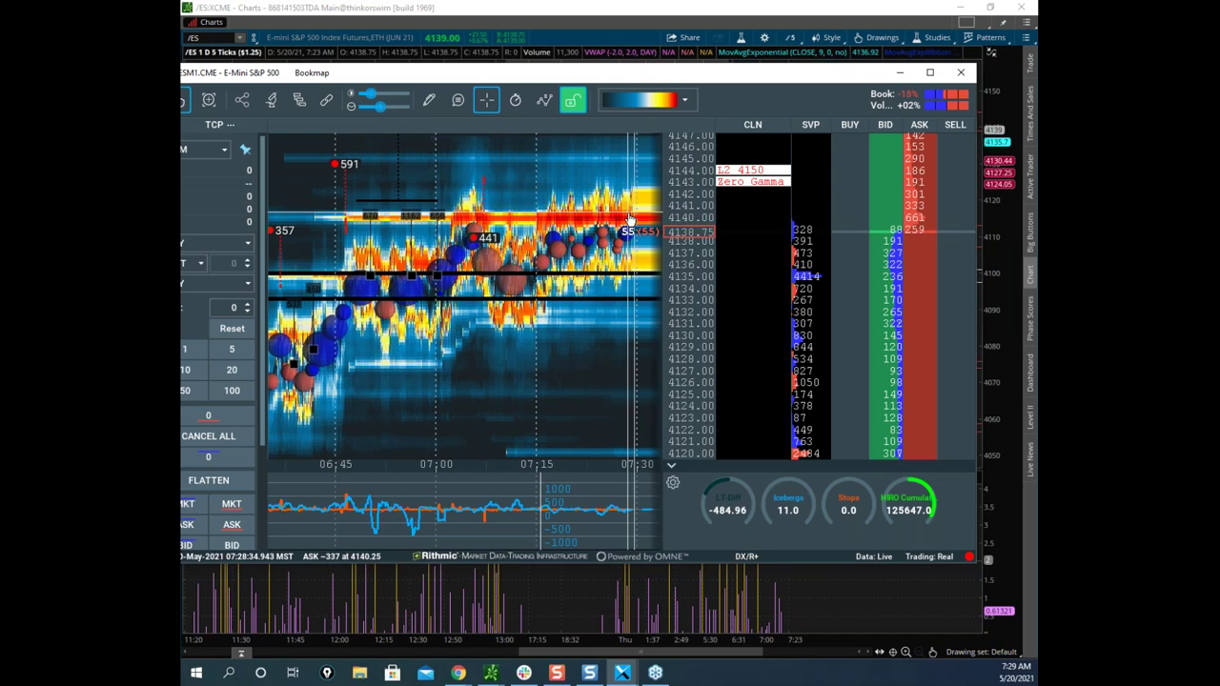
{"action": "scroll", "coordinate": [600, 204], "scroll_direction": "down", "scroll_amount": 3}
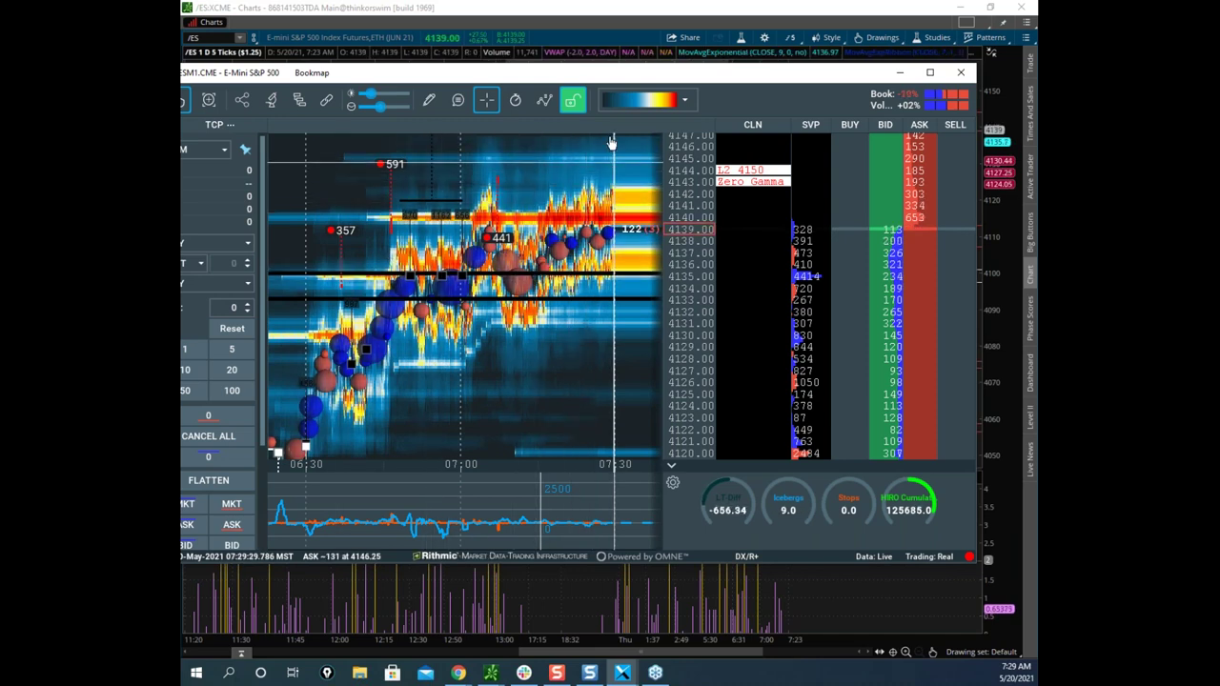
Circle the heatmap's price action and the lower indicator pane, clear the drawings, and move the Bookmap window aside.
{"action": "key", "text": "ctrl+shift+h"}
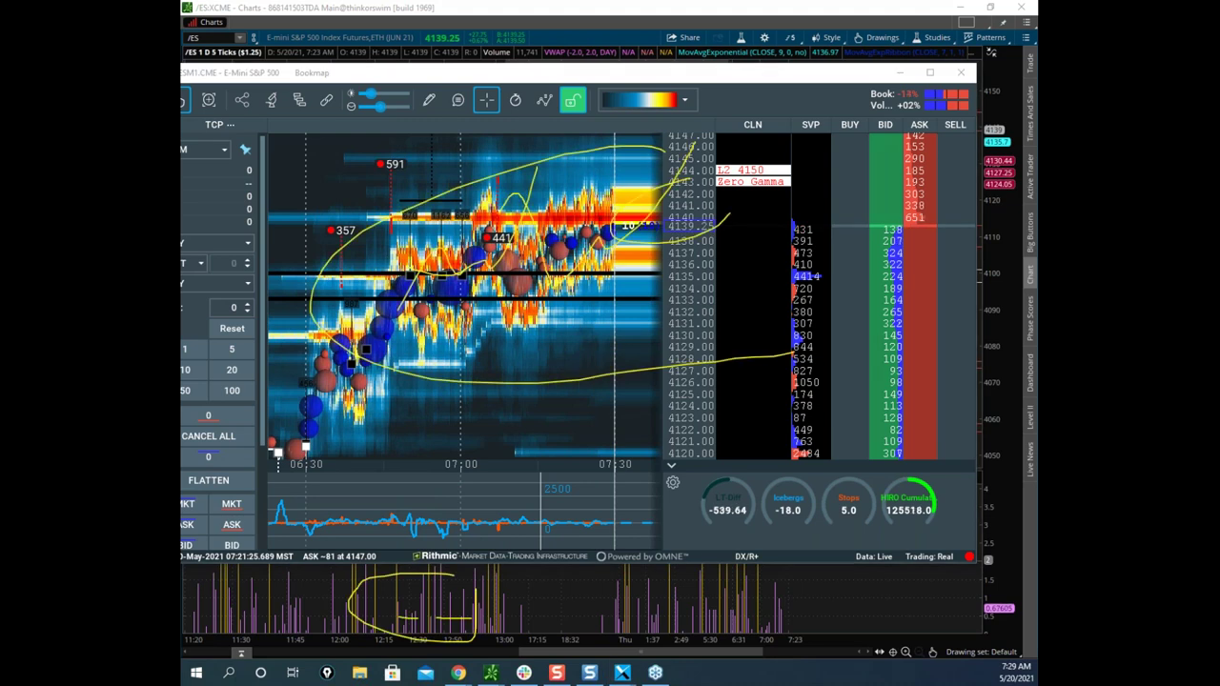
{"action": "key", "text": "ctrl+shift+h"}
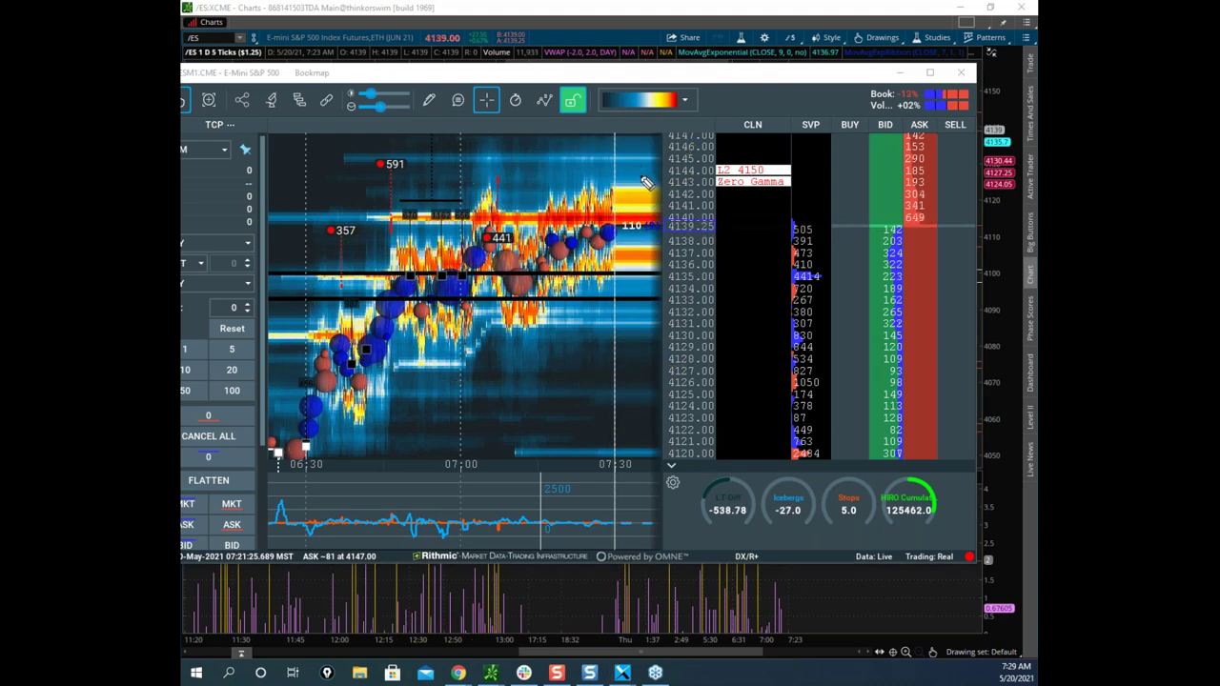
{"action": "mouse_move", "coordinate": [522, 152]}
{"action": "left_mouse_down"}
{"action": "mouse_move", "coordinate": [309, 238]}
{"action": "mouse_move", "coordinate": [641, 183]}
{"action": "left_mouse_up"}
{"action": "mouse_move", "coordinate": [440, 454]}
{"action": "left_mouse_down"}
{"action": "mouse_move", "coordinate": [762, 536]}
{"action": "mouse_move", "coordinate": [598, 422]}
{"action": "left_mouse_up"}
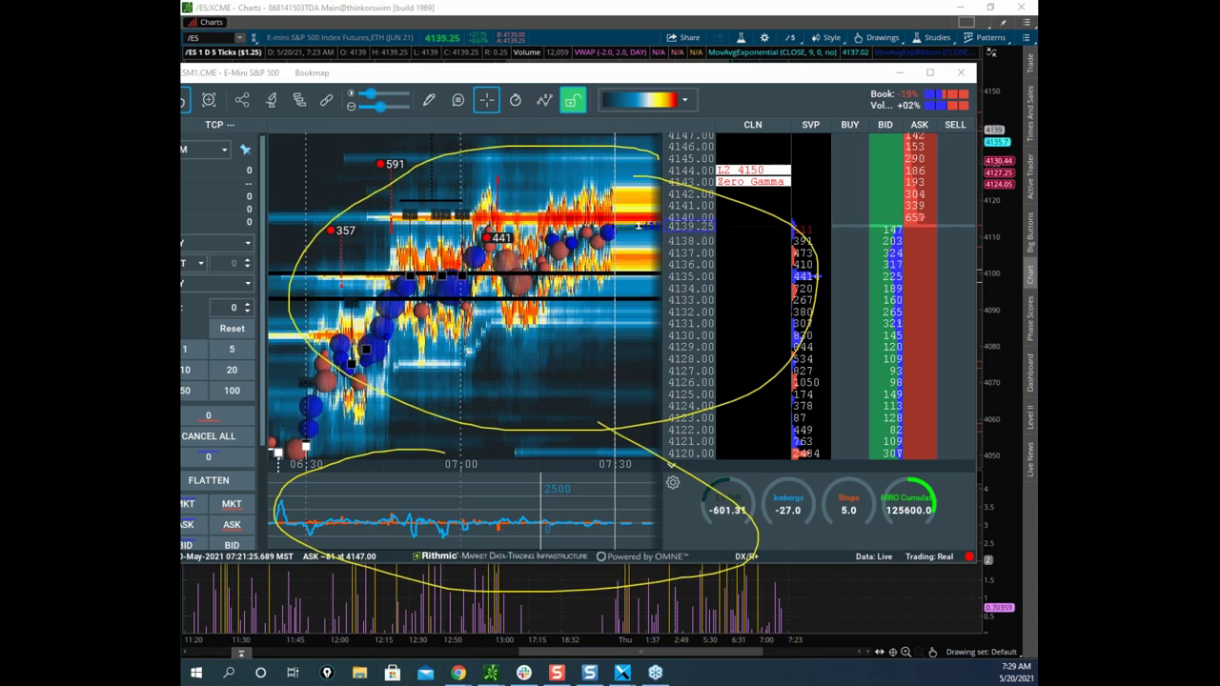
{"action": "key", "text": "ctrl+shift+h"}
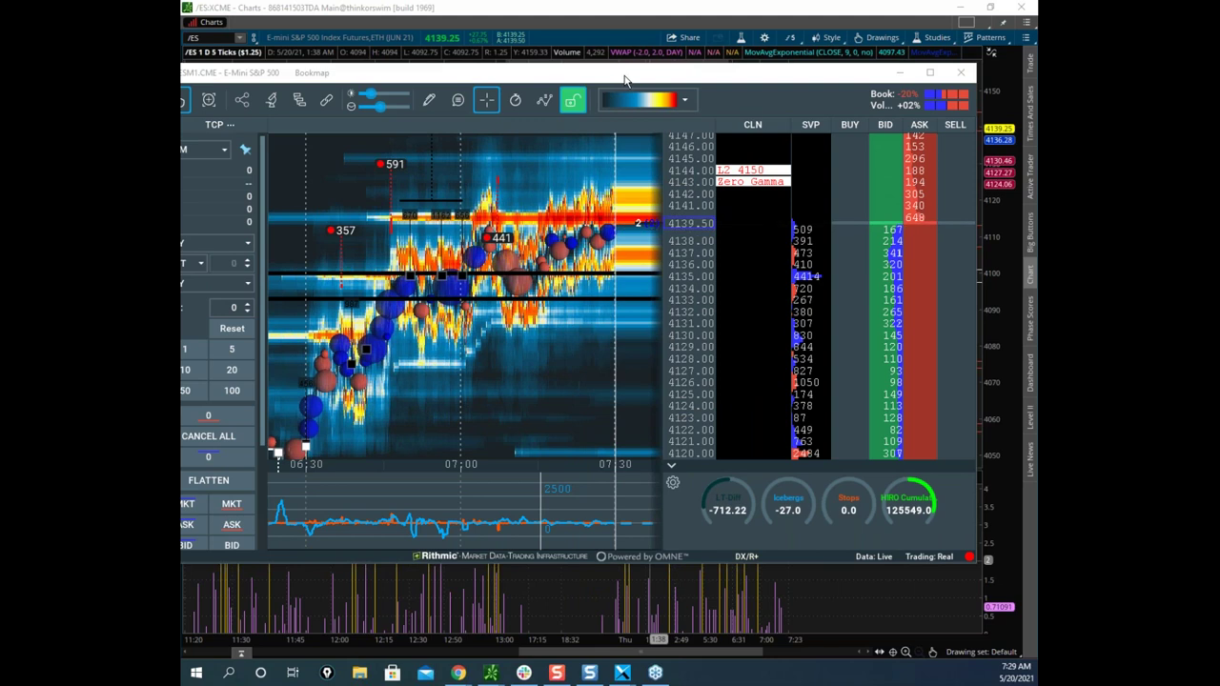
{"action": "left_click_drag", "start_coordinate": [626, 75], "coordinate": [183, 75]}
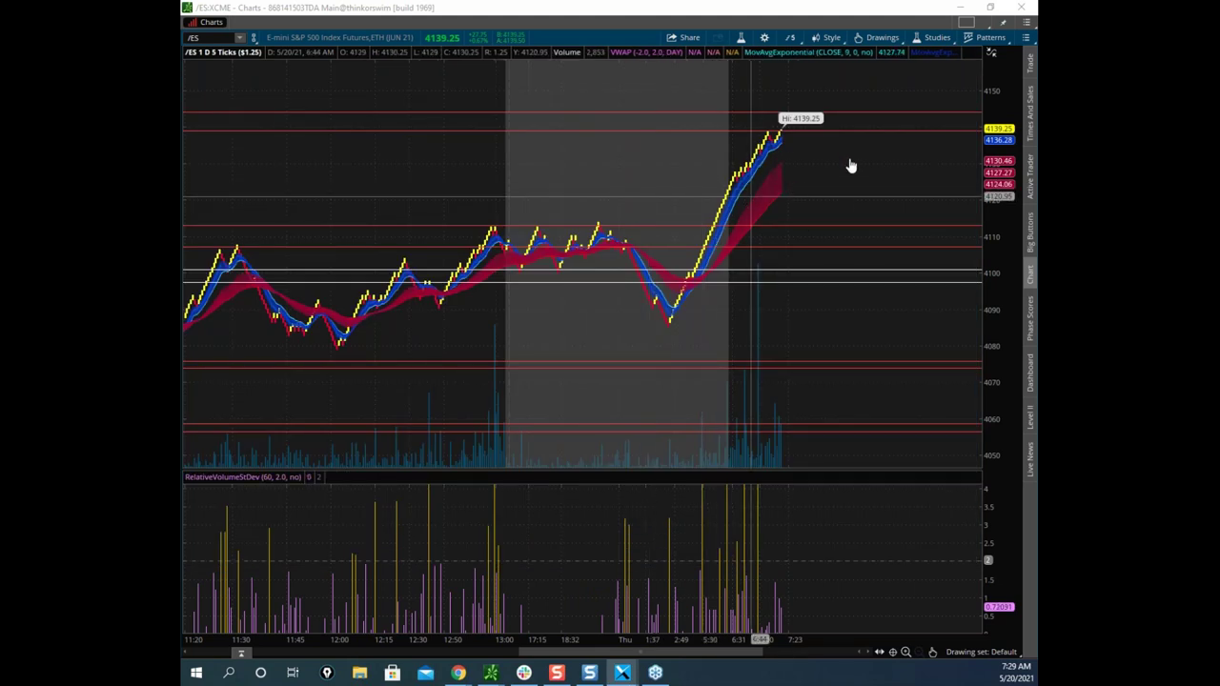
{"action": "left_click_drag", "start_coordinate": [849, 190], "coordinate": [847, 211]}
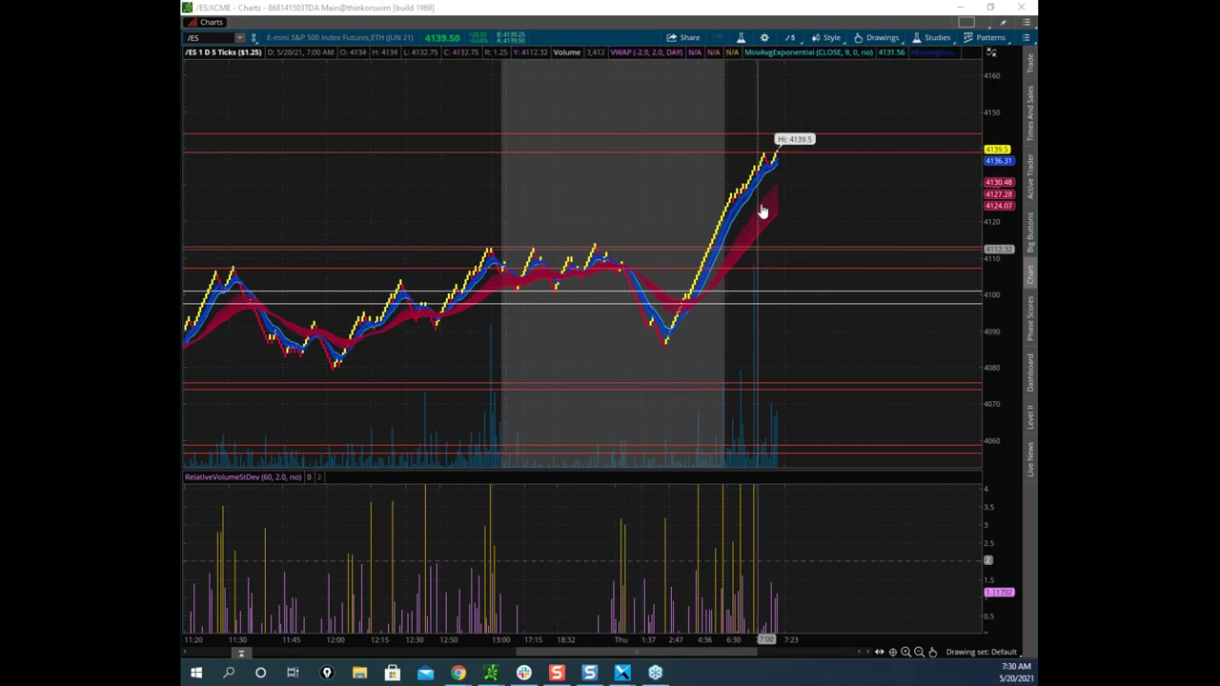
{"action": "left_click", "coordinate": [928, 38]}
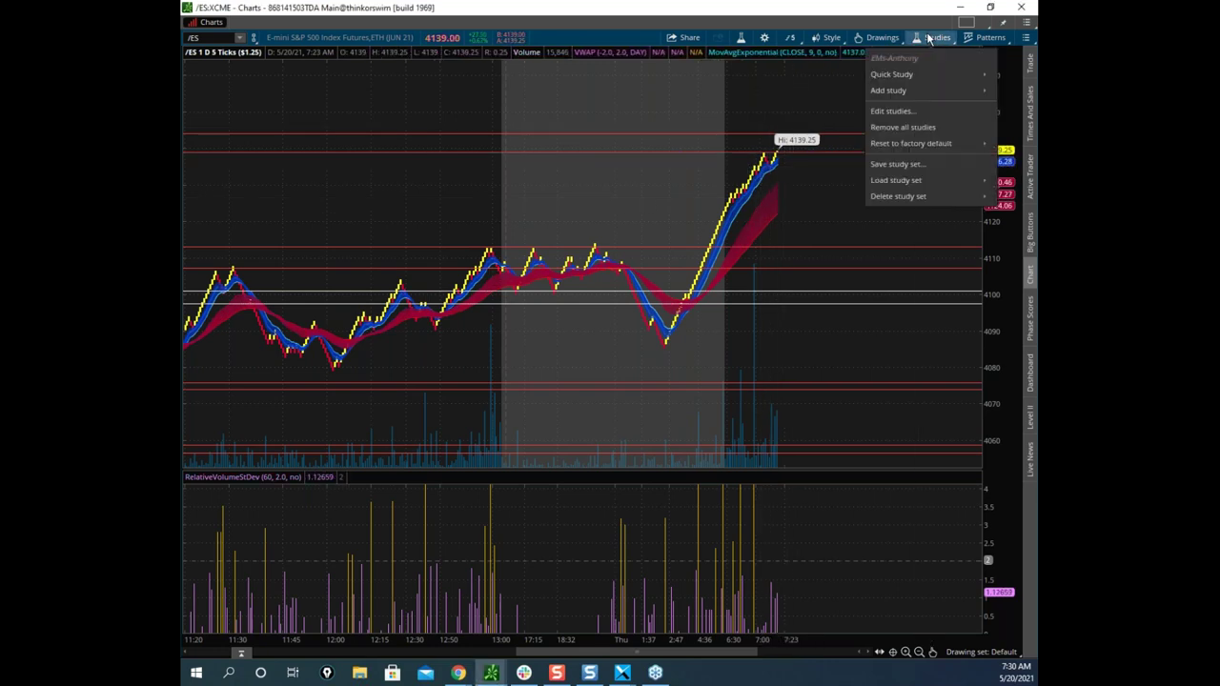
{"action": "left_click", "coordinate": [926, 90]}
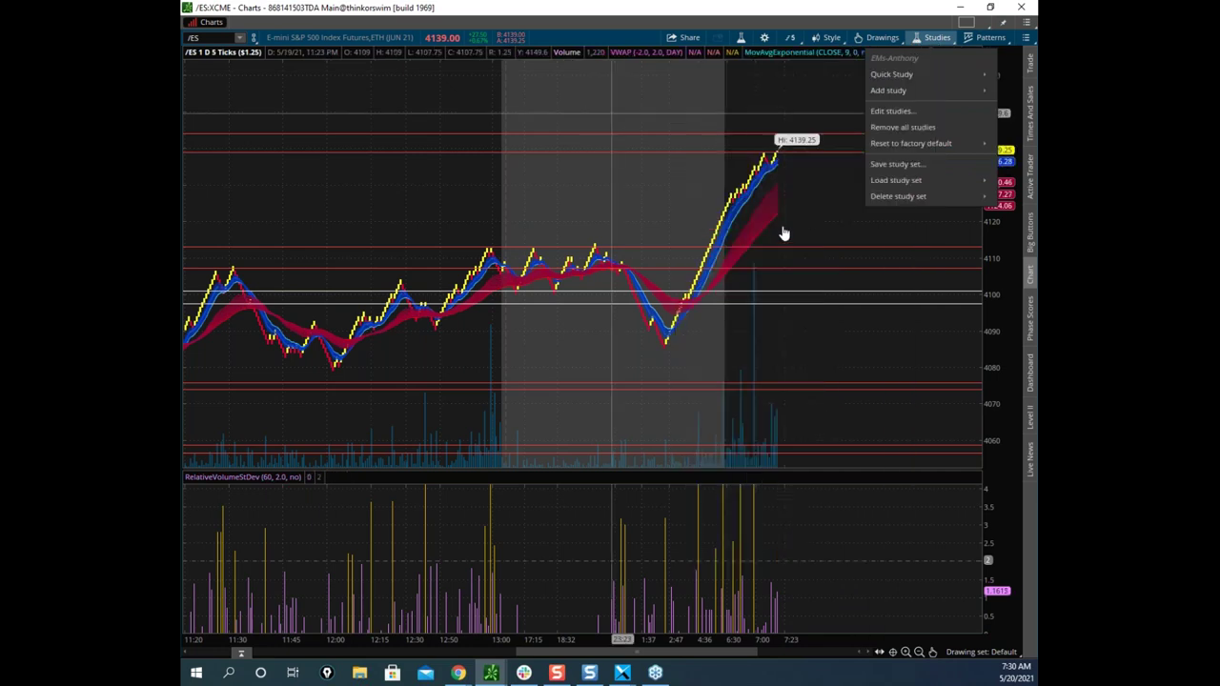
{"action": "left_click", "coordinate": [786, 114]}
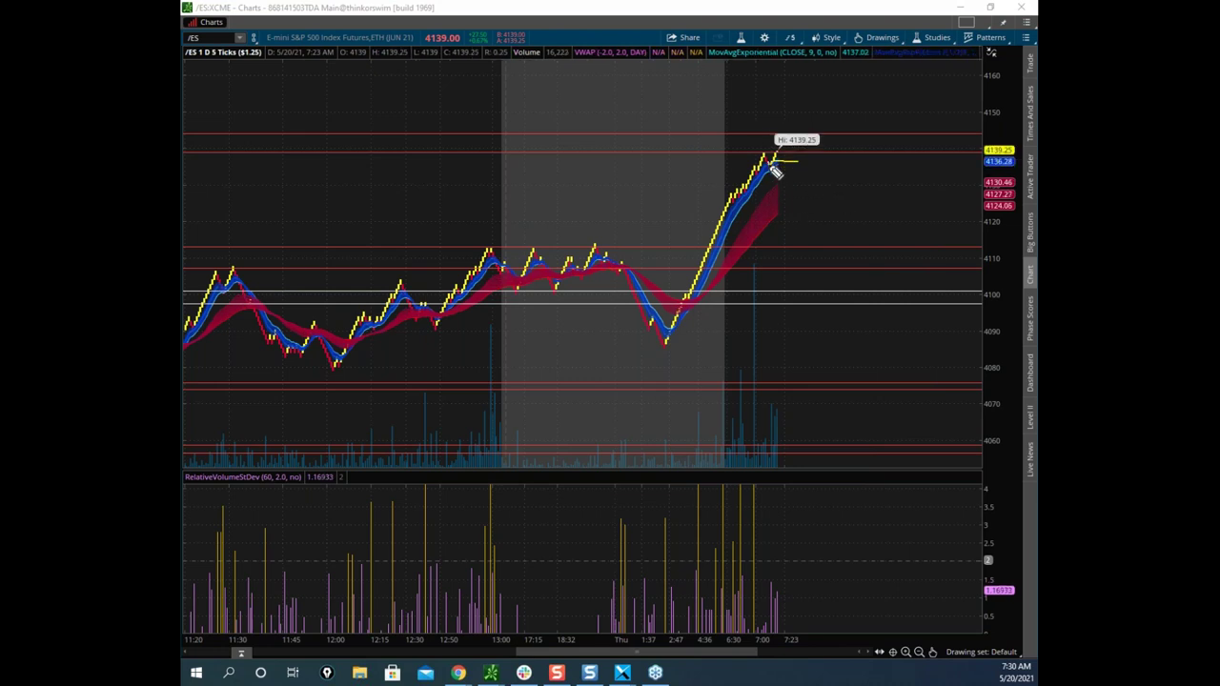
Mark the moving-average clouds at the latest price and the overnight crossover near 4100 on the tick chart, and clear the drawings.
{"action": "left_click_drag", "start_coordinate": [811, 195], "coordinate": [799, 208]}
{"action": "mouse_move", "coordinate": [654, 313]}
{"action": "left_mouse_down"}
{"action": "mouse_move", "coordinate": [667, 326]}
{"action": "mouse_move", "coordinate": [698, 296]}
{"action": "mouse_move", "coordinate": [684, 310]}
{"action": "mouse_move", "coordinate": [698, 271]}
{"action": "mouse_move", "coordinate": [697, 290]}
{"action": "mouse_move", "coordinate": [714, 278]}
{"action": "left_mouse_up"}
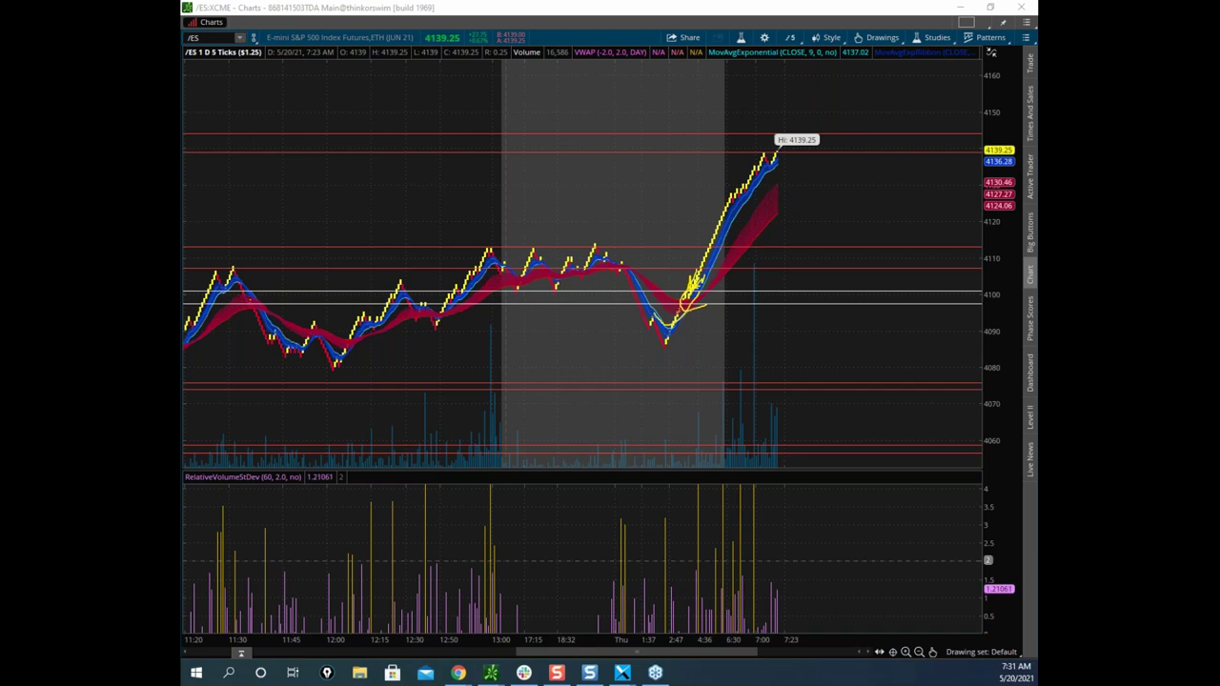
{"action": "left_click", "coordinate": [654, 47]}
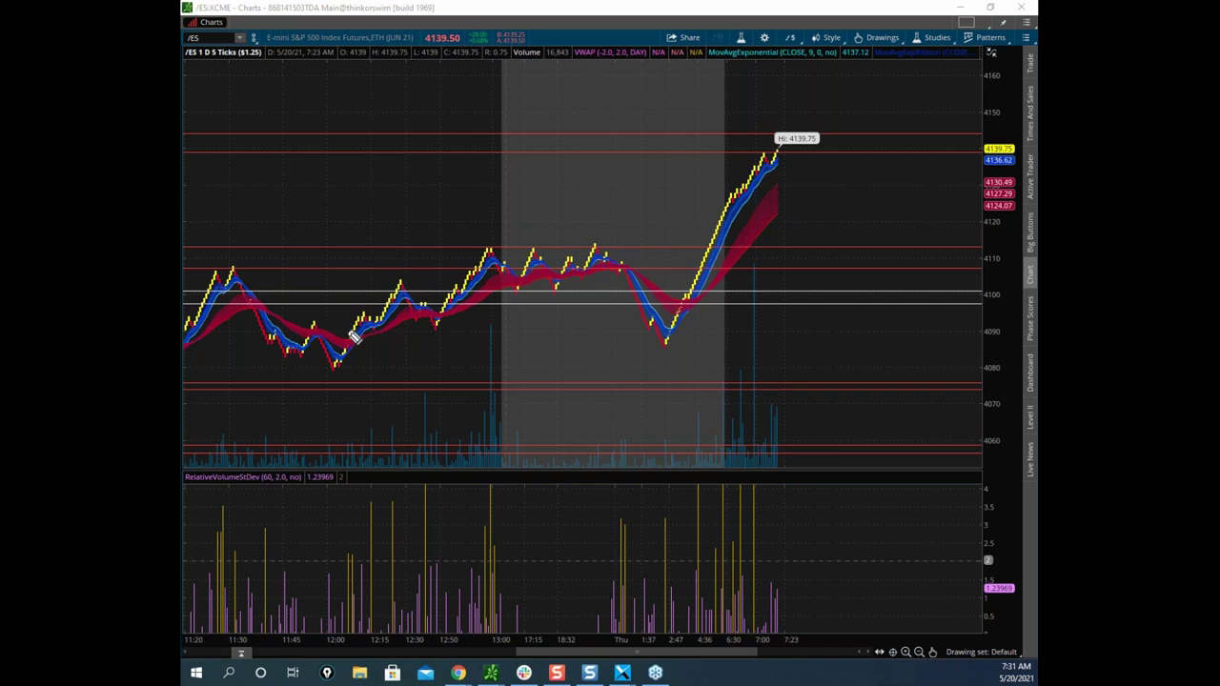
Trace the swings and cloud crossovers from 11:30 through the overnight session, and extend the crossover level near 4100 to the price axis.
{"action": "mouse_move", "coordinate": [255, 298]}
{"action": "left_mouse_down"}
{"action": "mouse_move", "coordinate": [271, 338]}
{"action": "mouse_move", "coordinate": [315, 343]}
{"action": "mouse_move", "coordinate": [315, 320]}
{"action": "mouse_move", "coordinate": [326, 373]}
{"action": "left_mouse_up"}
{"action": "mouse_move", "coordinate": [409, 320]}
{"action": "left_mouse_down"}
{"action": "mouse_move", "coordinate": [518, 286]}
{"action": "mouse_move", "coordinate": [556, 300]}
{"action": "mouse_move", "coordinate": [638, 278]}
{"action": "mouse_move", "coordinate": [688, 305]}
{"action": "left_mouse_up"}
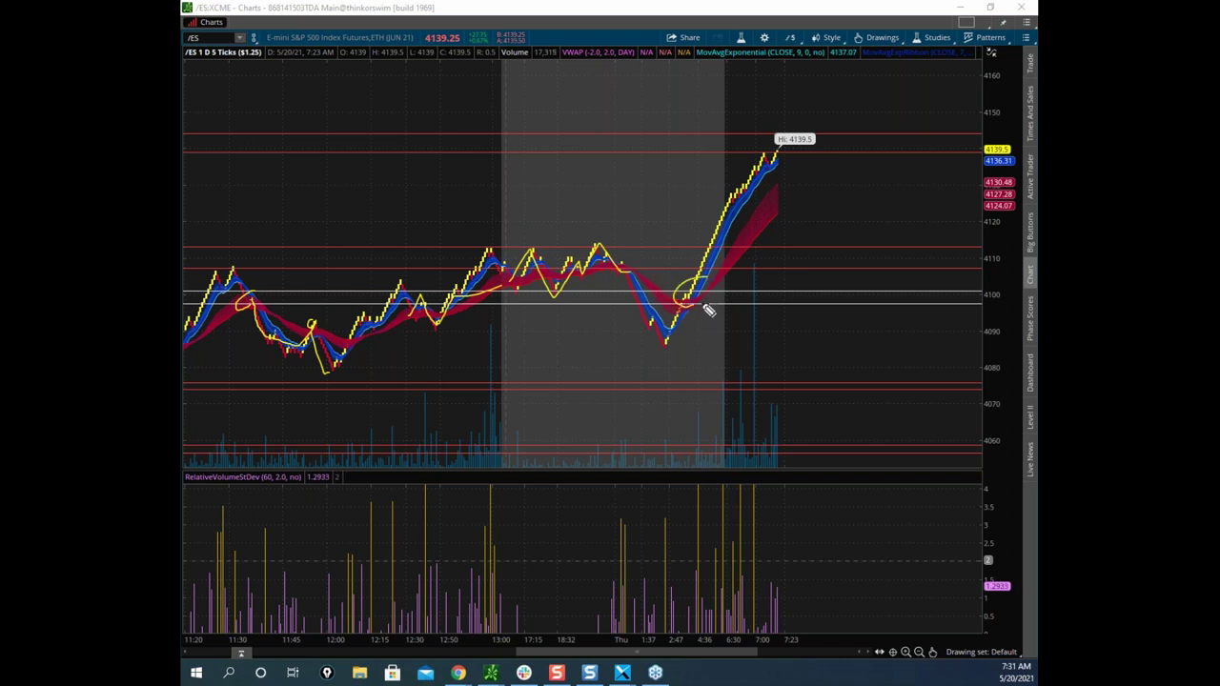
{"action": "mouse_move", "coordinate": [686, 303]}
{"action": "left_mouse_down"}
{"action": "mouse_move", "coordinate": [950, 292]}
{"action": "mouse_move", "coordinate": [984, 303]}
{"action": "left_mouse_up"}
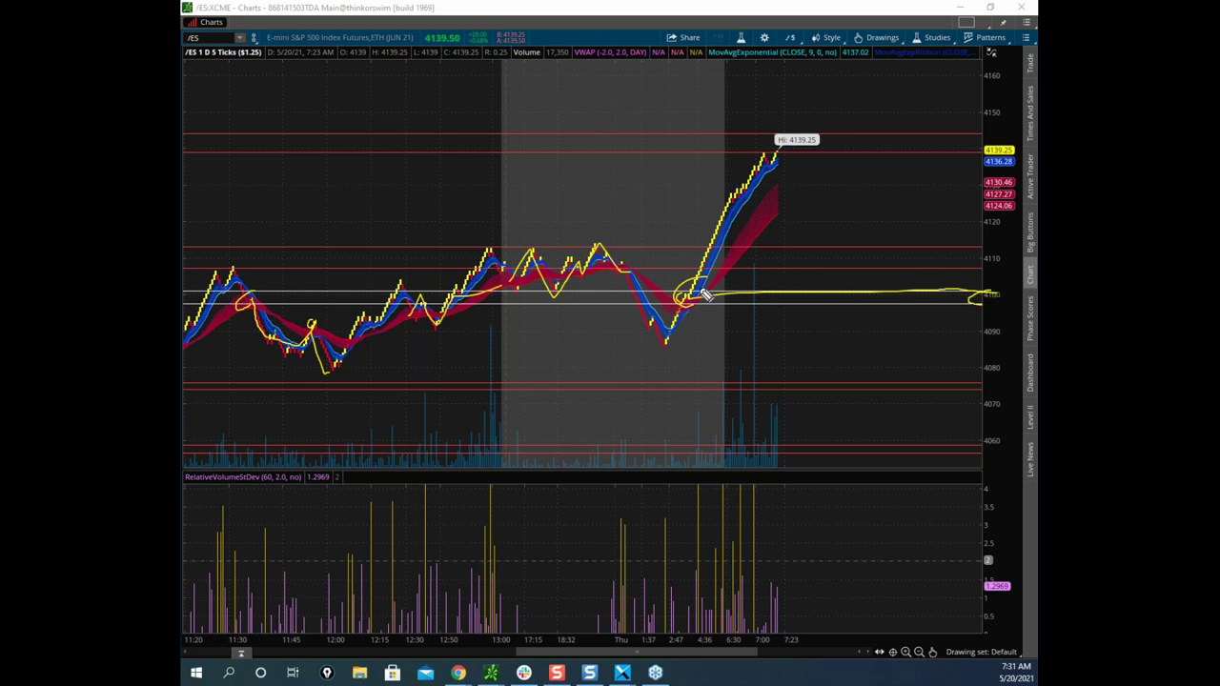
Sketch a rise to about 4150 with a pullback toward 4110, trace the rally along the moving-average clouds, and clear the drawings.
{"action": "mouse_move", "coordinate": [785, 154]}
{"action": "left_mouse_down"}
{"action": "mouse_move", "coordinate": [796, 139]}
{"action": "mouse_move", "coordinate": [844, 185]}
{"action": "mouse_move", "coordinate": [867, 260]}
{"action": "left_mouse_up"}
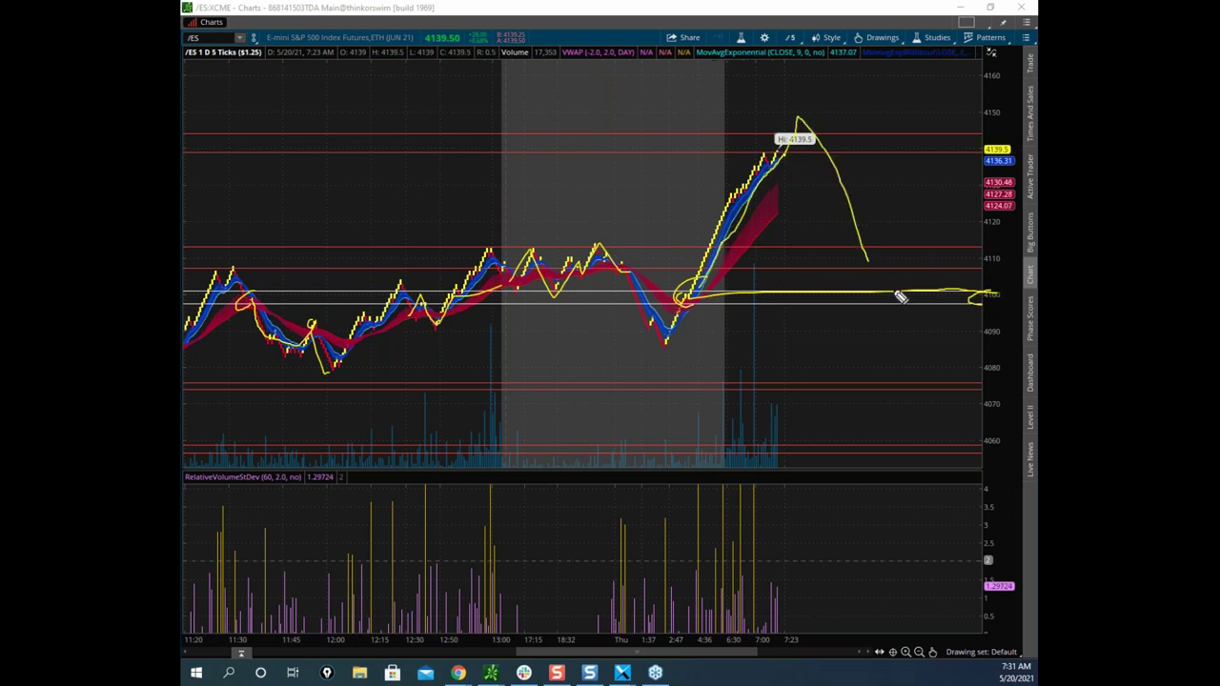
{"action": "mouse_move", "coordinate": [800, 145]}
{"action": "left_mouse_down"}
{"action": "mouse_move", "coordinate": [787, 292]}
{"action": "mouse_move", "coordinate": [820, 285]}
{"action": "left_mouse_up"}
{"action": "left_click_drag", "start_coordinate": [704, 275], "coordinate": [776, 183]}
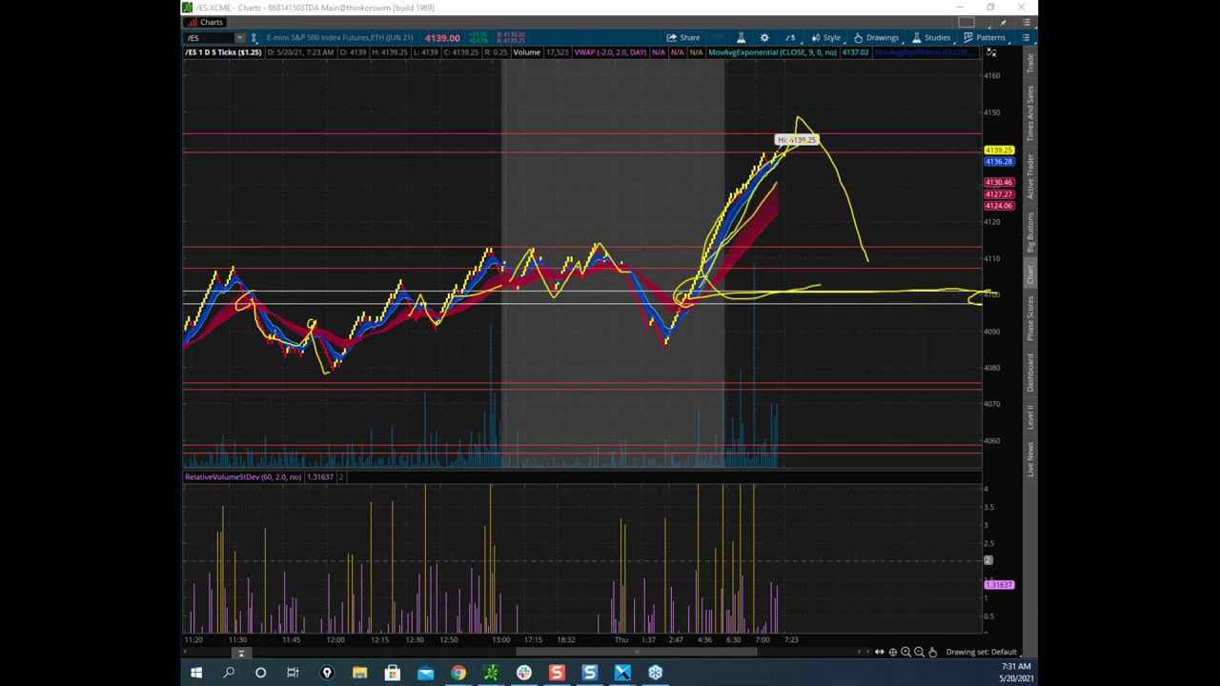
{"action": "right_click", "coordinate": [781, 141]}
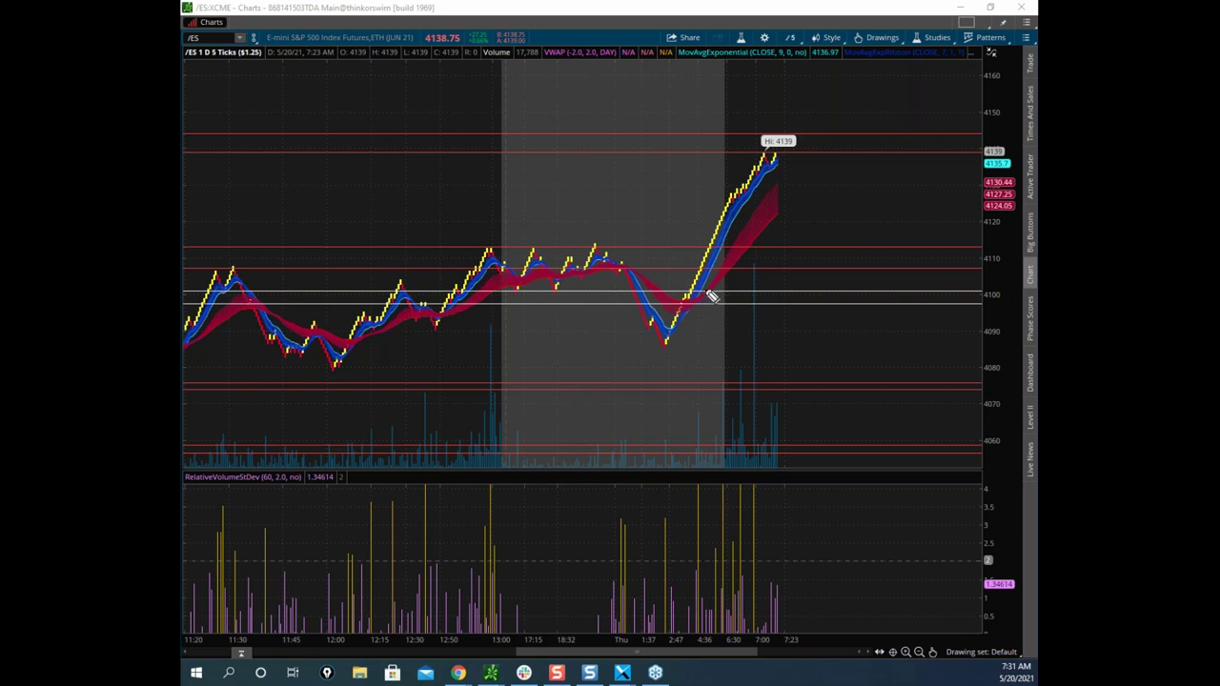
Circle the overnight moving-average crossover near 4100 on the tick chart, clear it, and trace the rally from that area.
{"action": "mouse_move", "coordinate": [711, 295]}
{"action": "left_mouse_down"}
{"action": "mouse_move", "coordinate": [694, 291]}
{"action": "mouse_move", "coordinate": [721, 294]}
{"action": "mouse_move", "coordinate": [725, 309]}
{"action": "mouse_move", "coordinate": [705, 293]}
{"action": "left_mouse_up"}
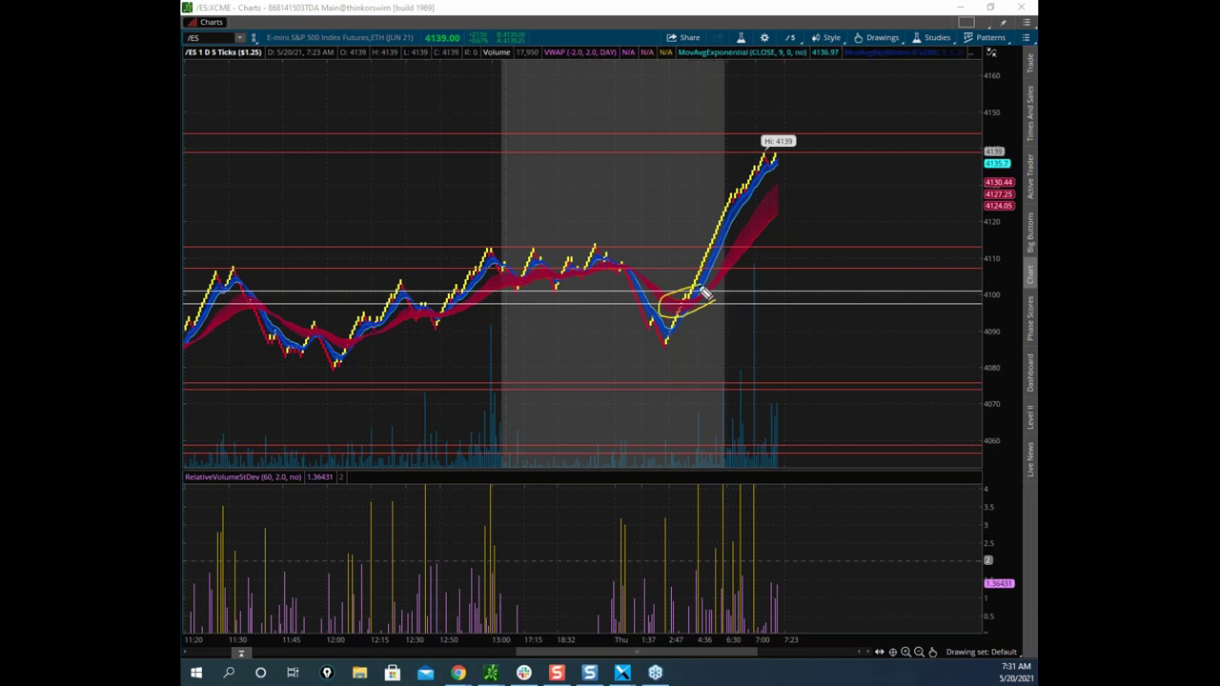
{"action": "key", "text": "Escape"}
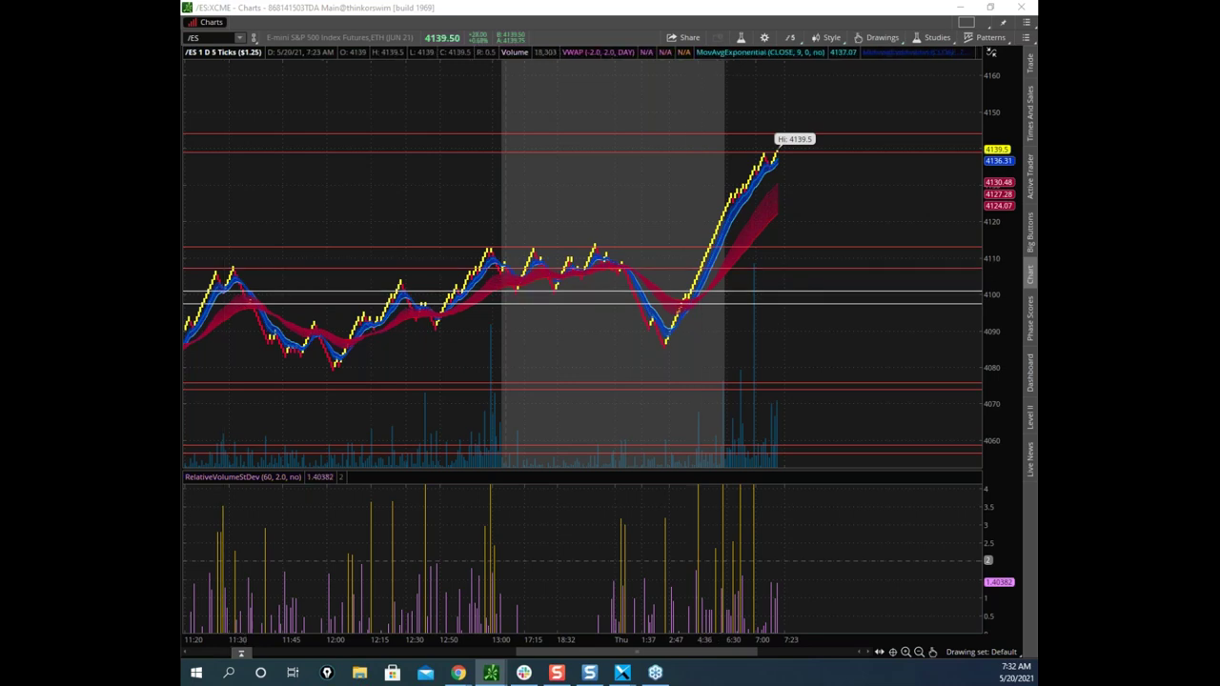
{"action": "left_click_drag", "start_coordinate": [686, 285], "coordinate": [755, 216]}
Bring up the /ES 180 D 5m chart and box the overnight balance between about 4100 and 4113, with lines through its middle.
{"action": "left_click", "coordinate": [838, 218]}
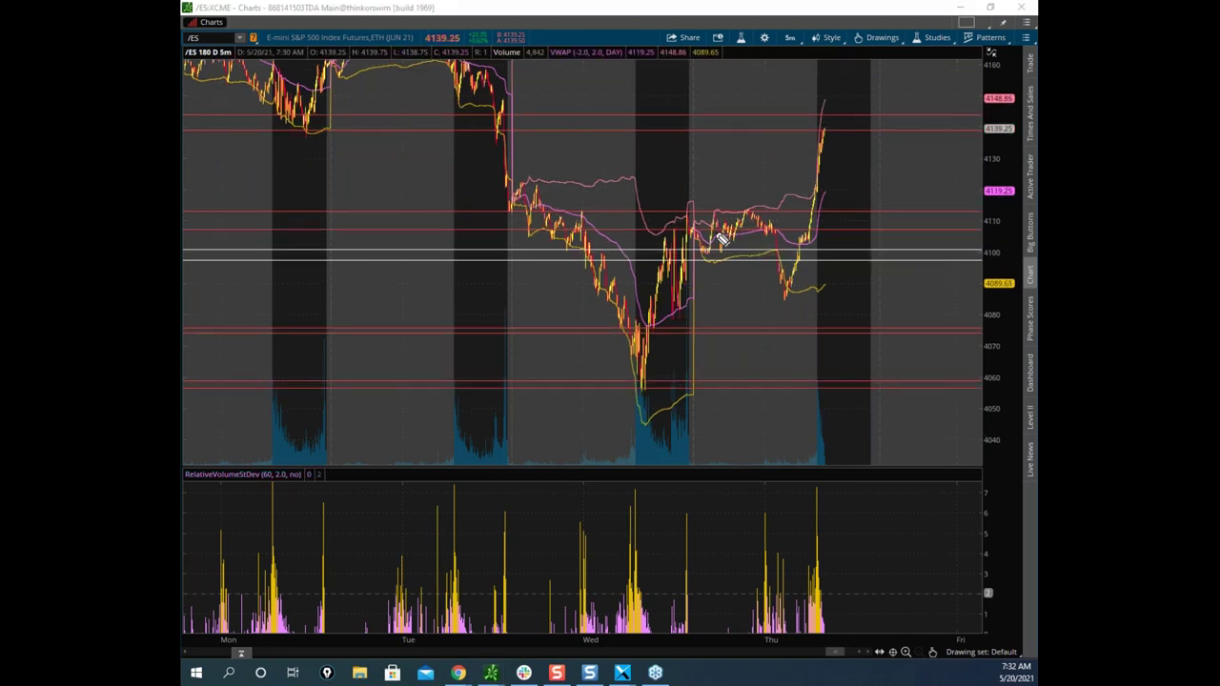
{"action": "mouse_move", "coordinate": [697, 218]}
{"action": "left_mouse_down"}
{"action": "mouse_move", "coordinate": [726, 250]}
{"action": "mouse_move", "coordinate": [696, 215]}
{"action": "mouse_move", "coordinate": [777, 245]}
{"action": "left_mouse_up"}
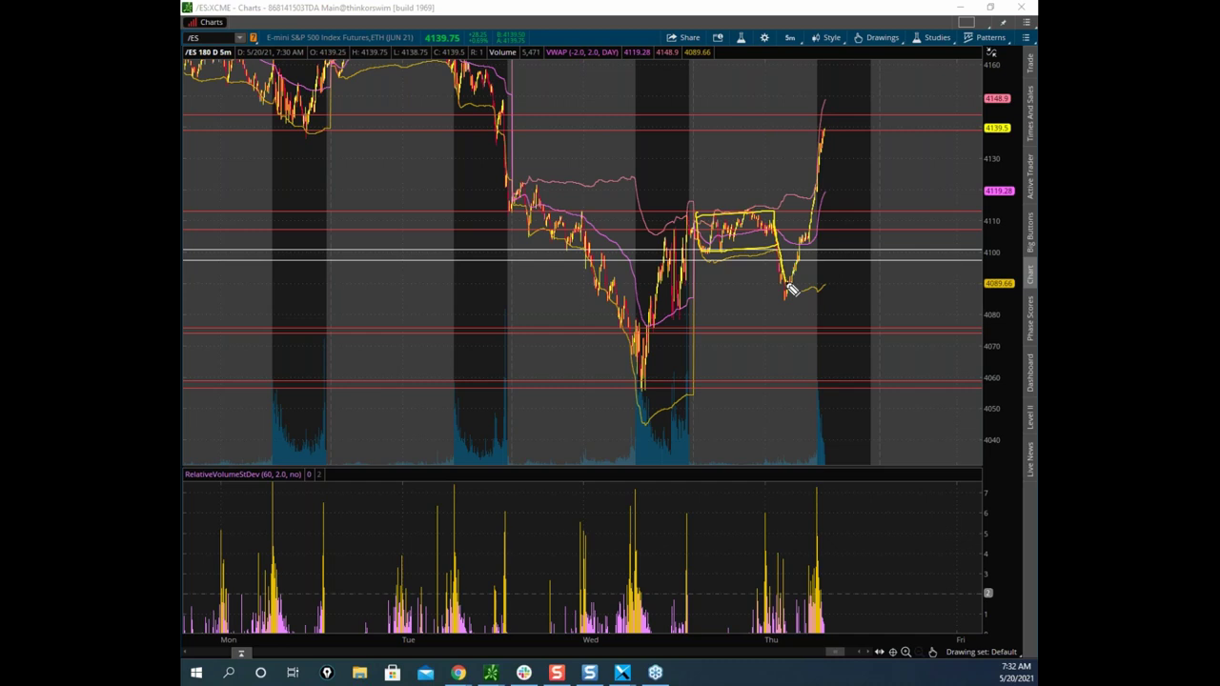
{"action": "left_click_drag", "start_coordinate": [699, 227], "coordinate": [774, 228]}
Trace the rebound from the overnight low and the rally from about 4105 to above 4140, and clear the drawings.
{"action": "left_click_drag", "start_coordinate": [791, 284], "coordinate": [798, 244]}
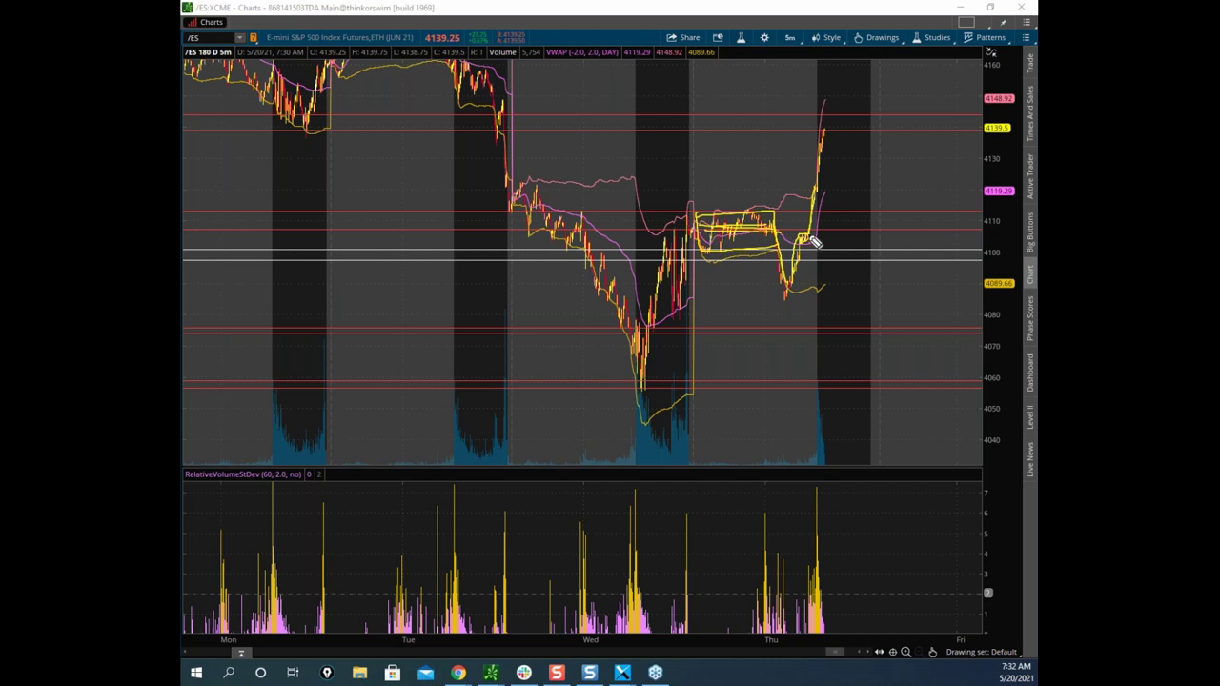
{"action": "left_click_drag", "start_coordinate": [815, 236], "coordinate": [840, 107]}
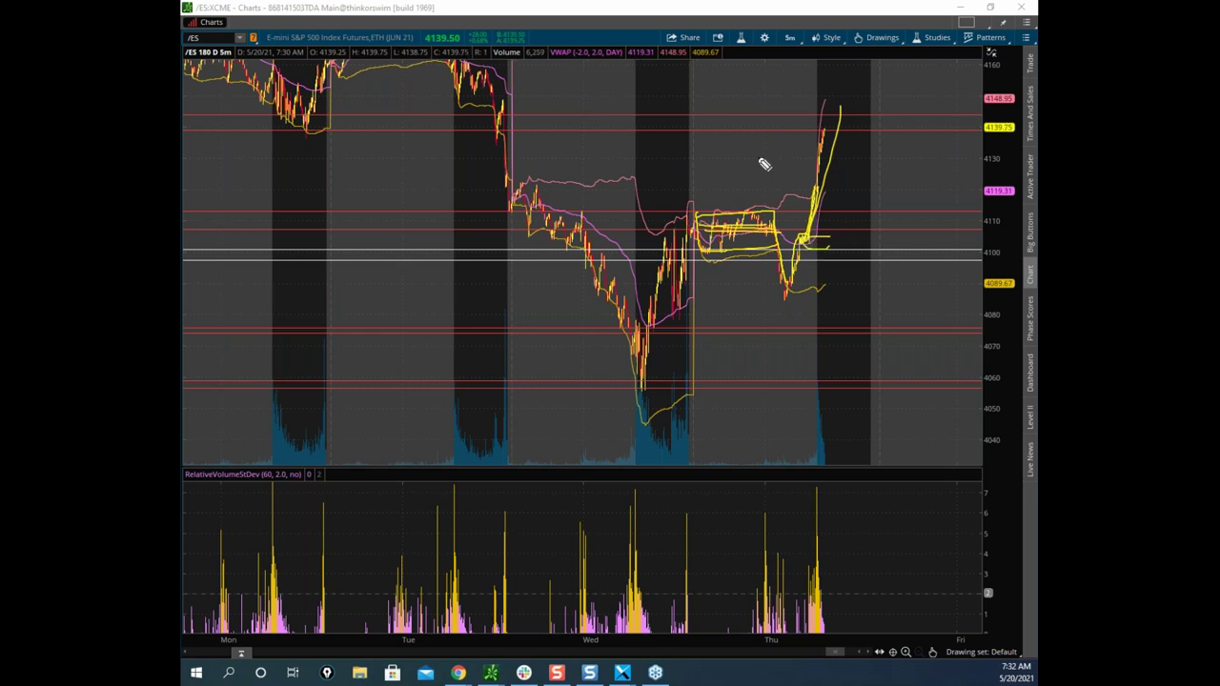
{"action": "key", "text": "Escape"}
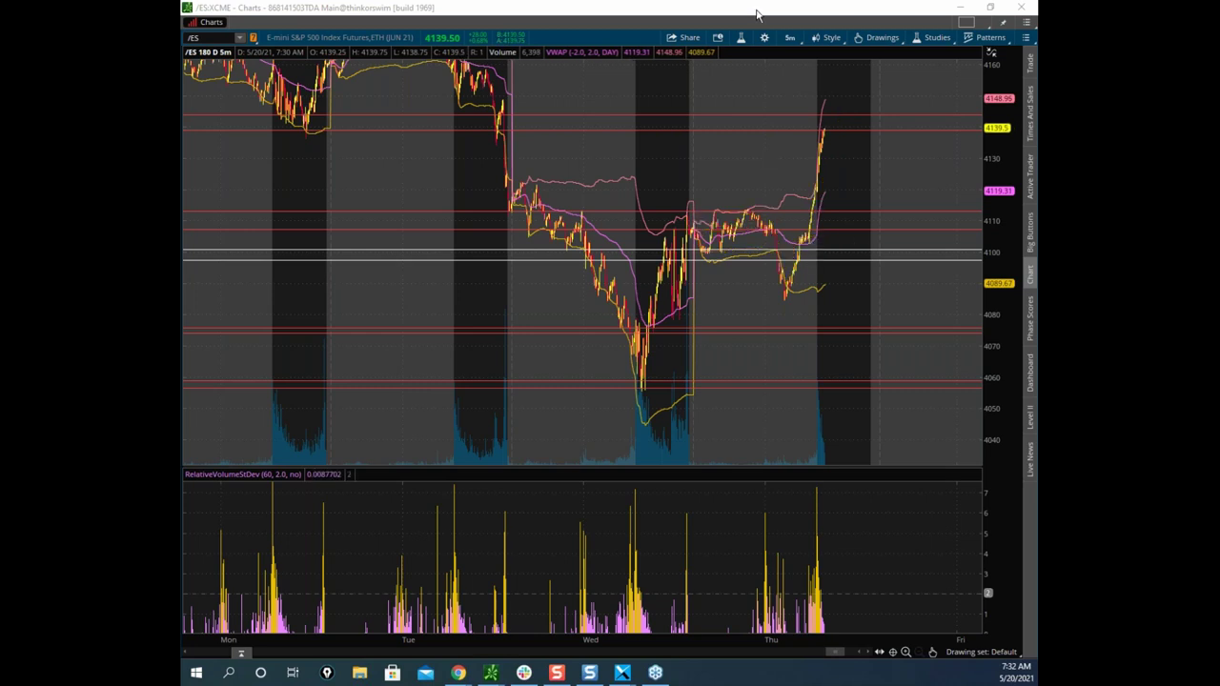
Move the 5-minute chart aside, circle the crossover near 4100 on the tick chart, and loop around the afternoon and overnight price action.
{"action": "left_click_drag", "start_coordinate": [756, 8], "coordinate": [183, 146]}
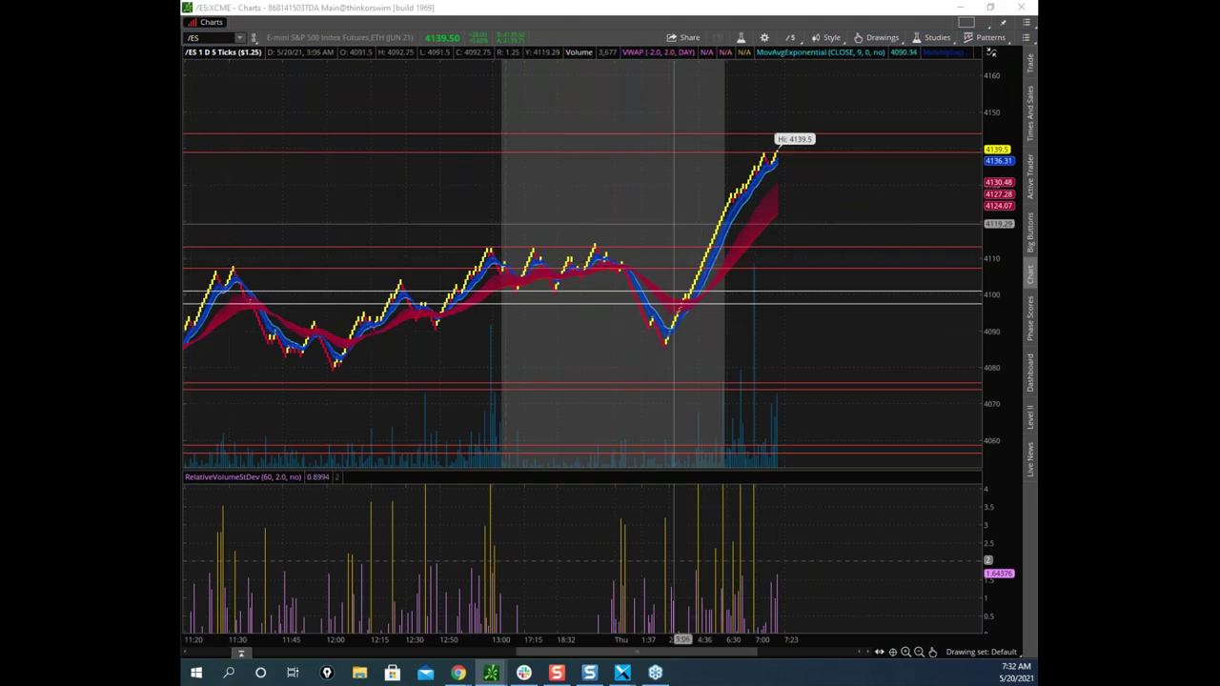
{"action": "key", "text": "e"}
{"action": "mouse_move", "coordinate": [726, 284]}
{"action": "left_mouse_down"}
{"action": "mouse_move", "coordinate": [700, 281]}
{"action": "mouse_move", "coordinate": [712, 301]}
{"action": "mouse_move", "coordinate": [714, 286]}
{"action": "left_mouse_up"}
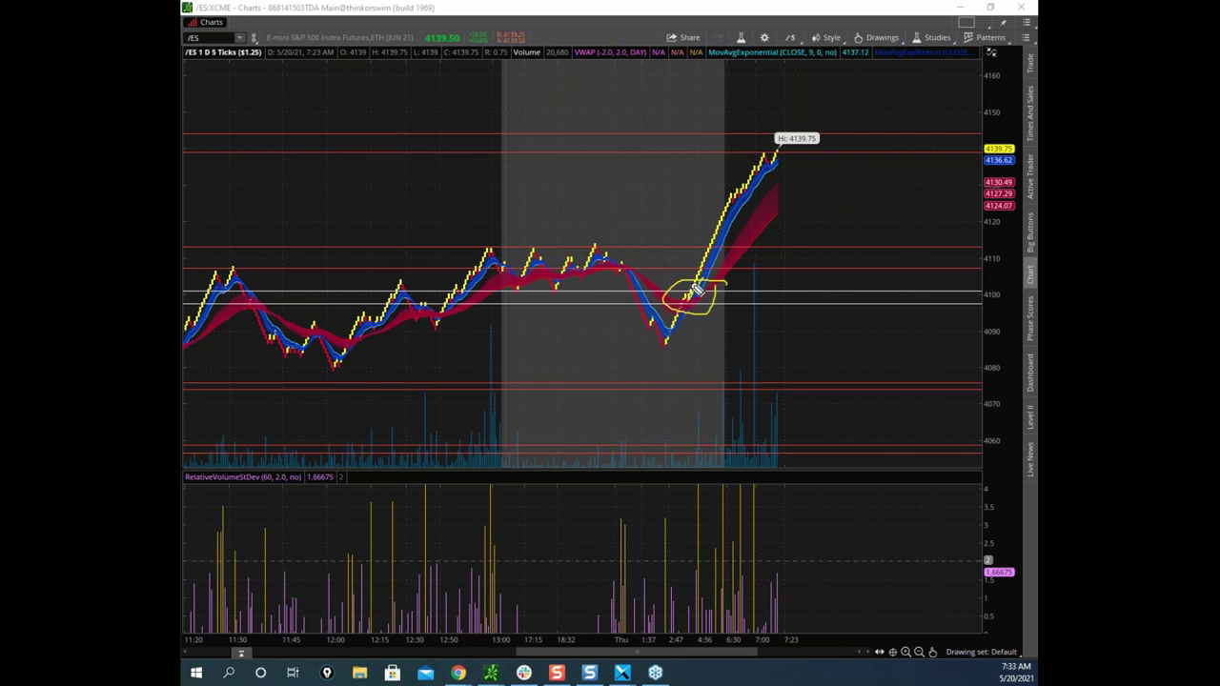
{"action": "left_click_drag", "start_coordinate": [754, 65], "coordinate": [701, 462]}
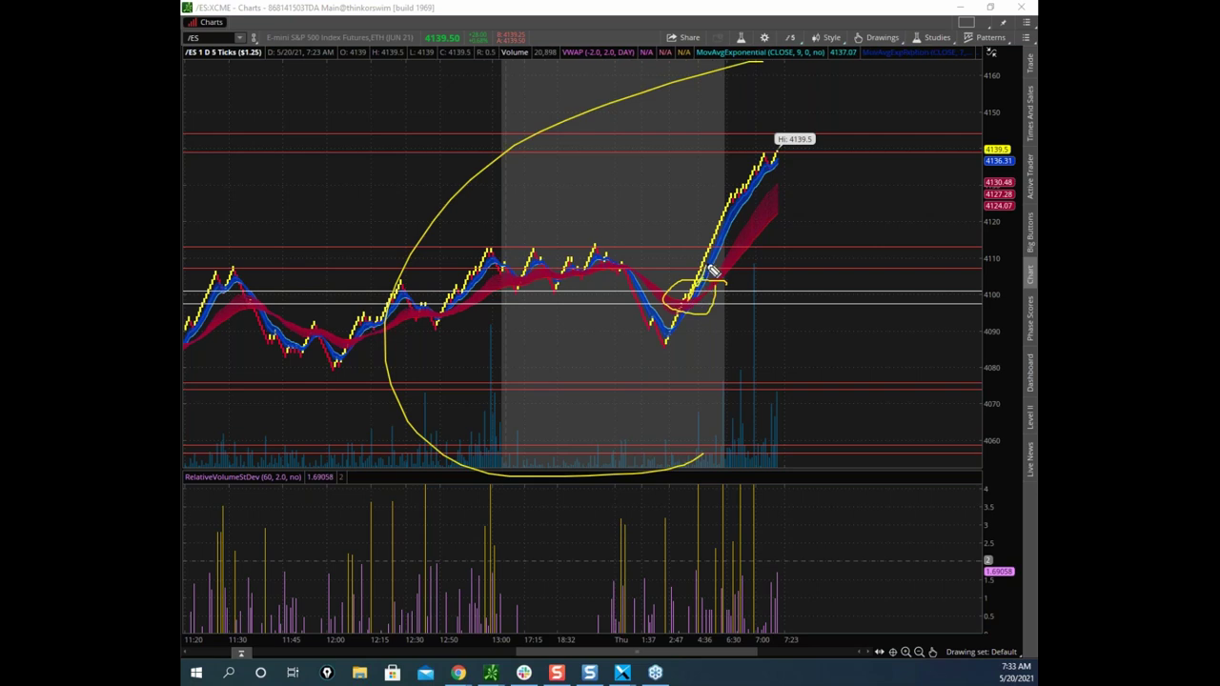
Clear the tick-chart drawings, bring up the maximized /ES 180 D 5m chart, and box the overnight balance between about 4100 and 4113.
{"action": "key", "text": "Escape"}
{"action": "left_click_drag", "start_coordinate": [183, 206], "coordinate": [673, 205]}
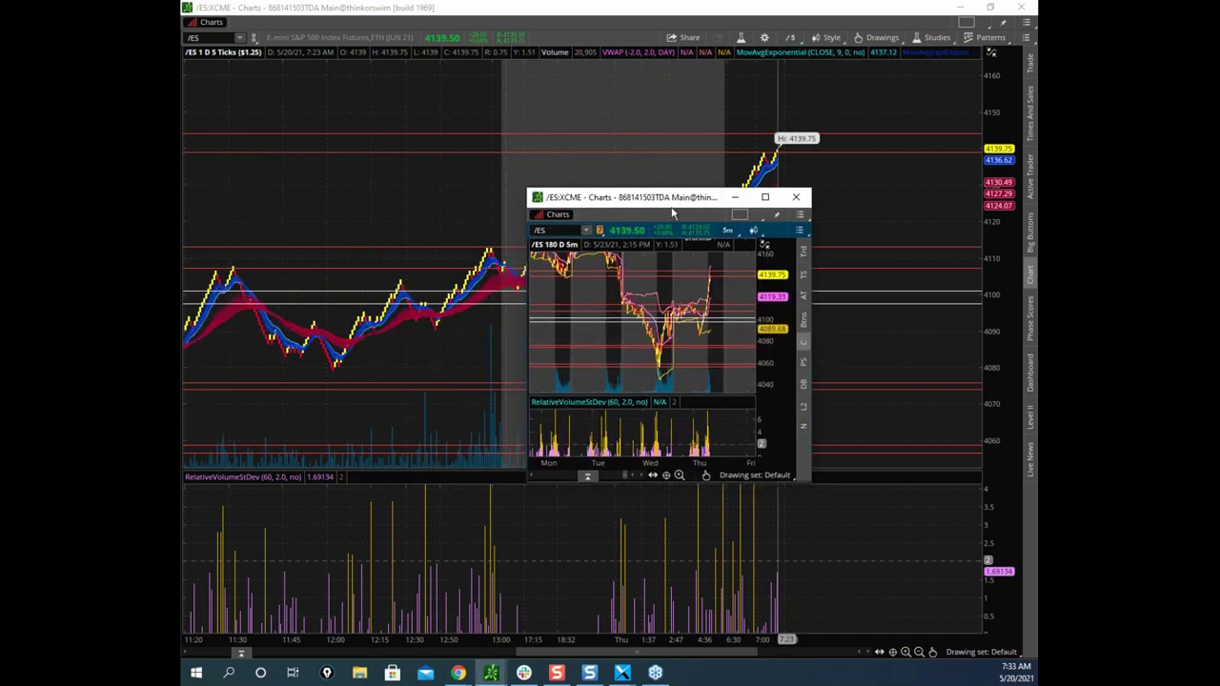
{"action": "left_click", "coordinate": [766, 198]}
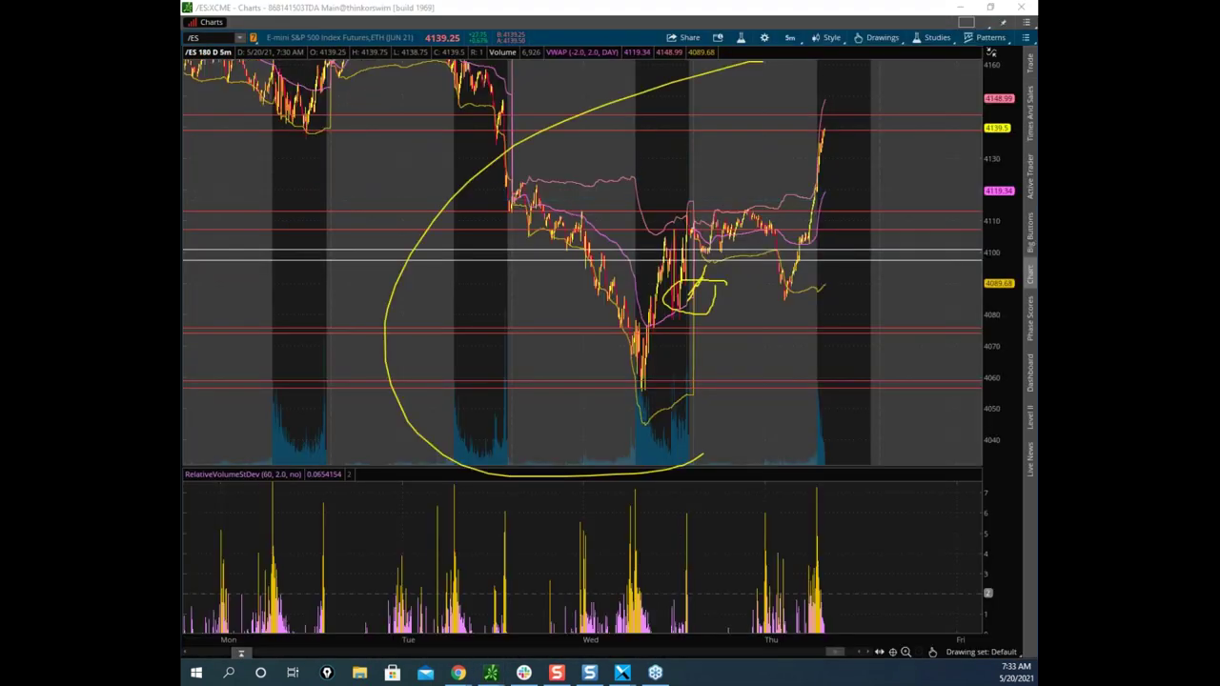
{"action": "mouse_move", "coordinate": [694, 214]}
{"action": "left_mouse_down"}
{"action": "mouse_move", "coordinate": [782, 222]}
{"action": "mouse_move", "coordinate": [706, 259]}
{"action": "mouse_move", "coordinate": [701, 239]}
{"action": "mouse_move", "coordinate": [749, 238]}
{"action": "mouse_move", "coordinate": [789, 276]}
{"action": "mouse_move", "coordinate": [819, 165]}
{"action": "left_mouse_up"}
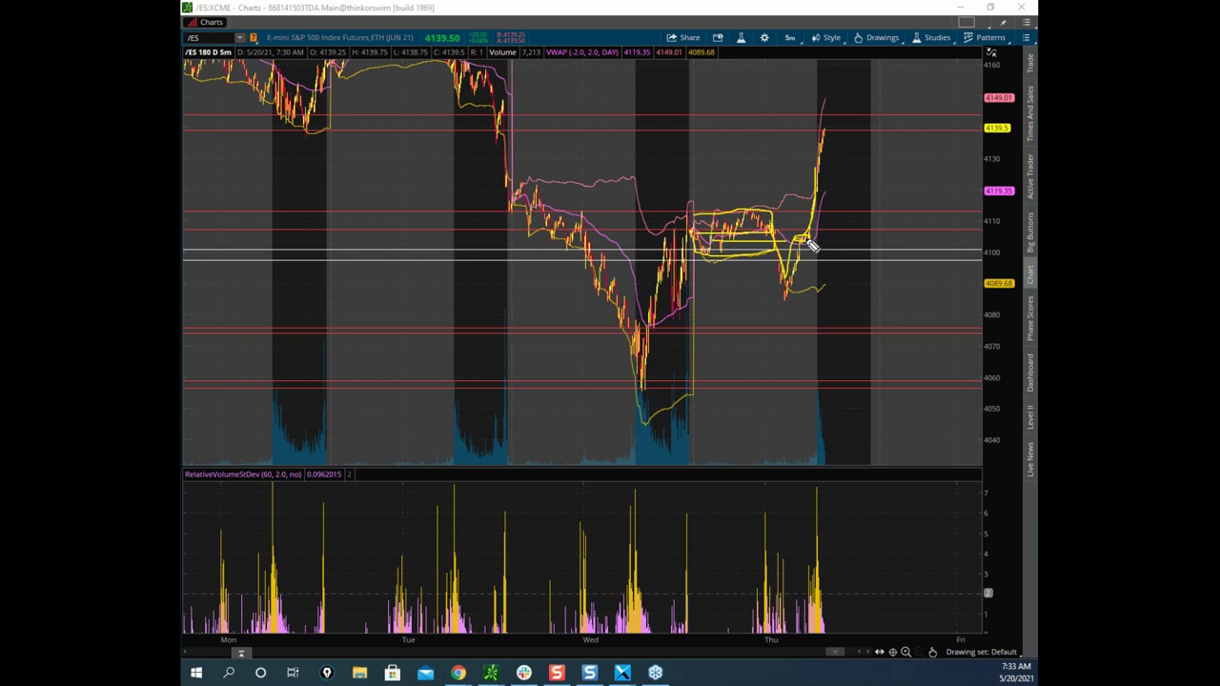
Sketch a rising path from about 4095 to 4115, trace the rally from about 4104 to 4160, and clear the drawings.
{"action": "mouse_move", "coordinate": [829, 271]}
{"action": "left_mouse_down"}
{"action": "mouse_move", "coordinate": [875, 252]}
{"action": "mouse_move", "coordinate": [905, 203]}
{"action": "mouse_move", "coordinate": [850, 220]}
{"action": "left_mouse_up"}
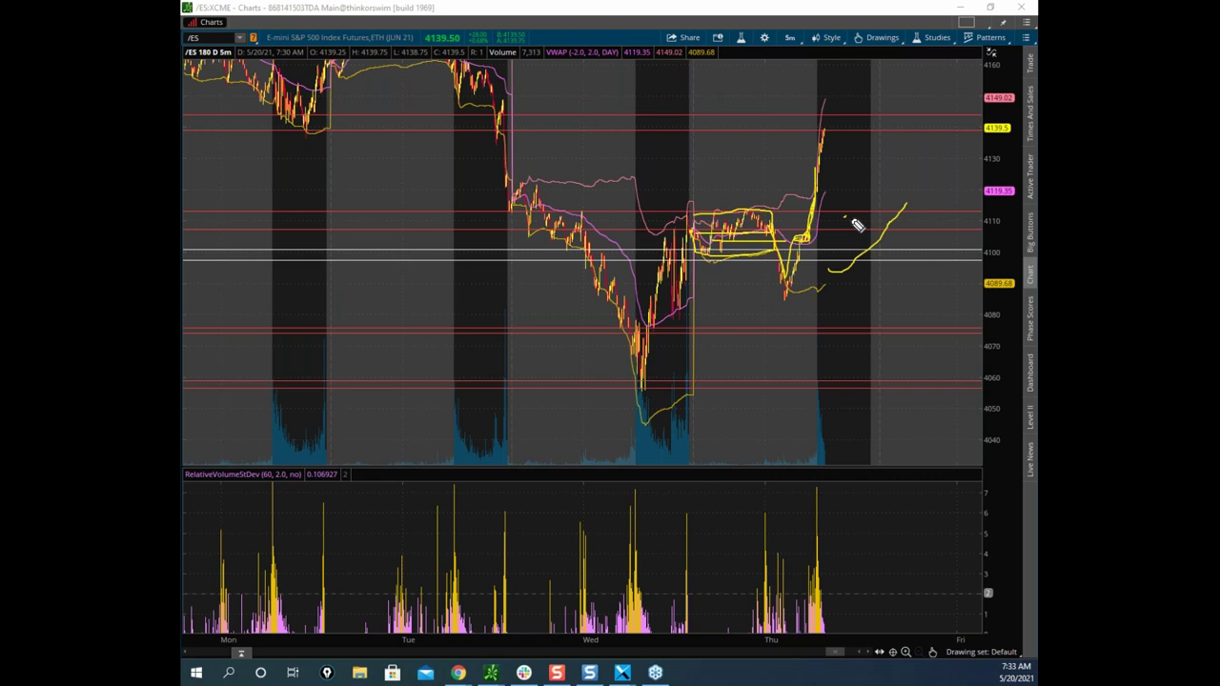
{"action": "left_click_drag", "start_coordinate": [809, 239], "coordinate": [826, 63]}
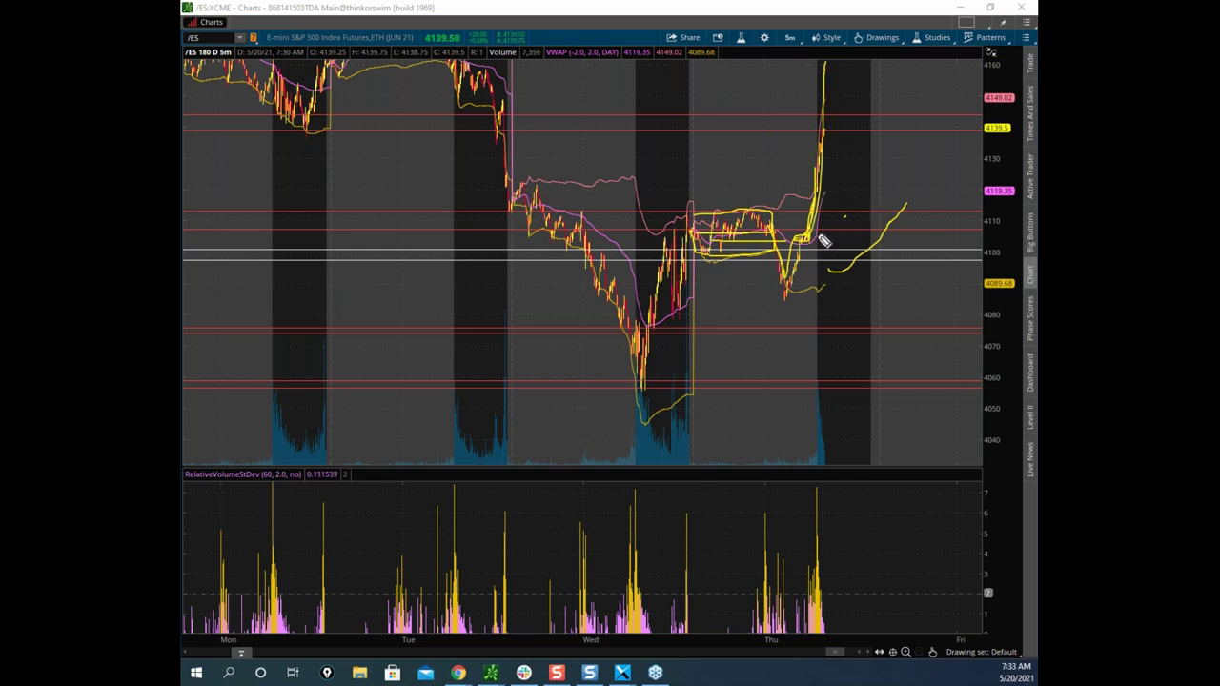
{"action": "left_click_drag", "start_coordinate": [805, 243], "coordinate": [858, 100]}
{"action": "key", "text": "Escape"}
Move the 5-minute and tick charts off the screen and maximize the 6000 Volume ETH VWAP chart in the remote session.
{"action": "left_click_drag", "start_coordinate": [703, 10], "coordinate": [752, 43]}
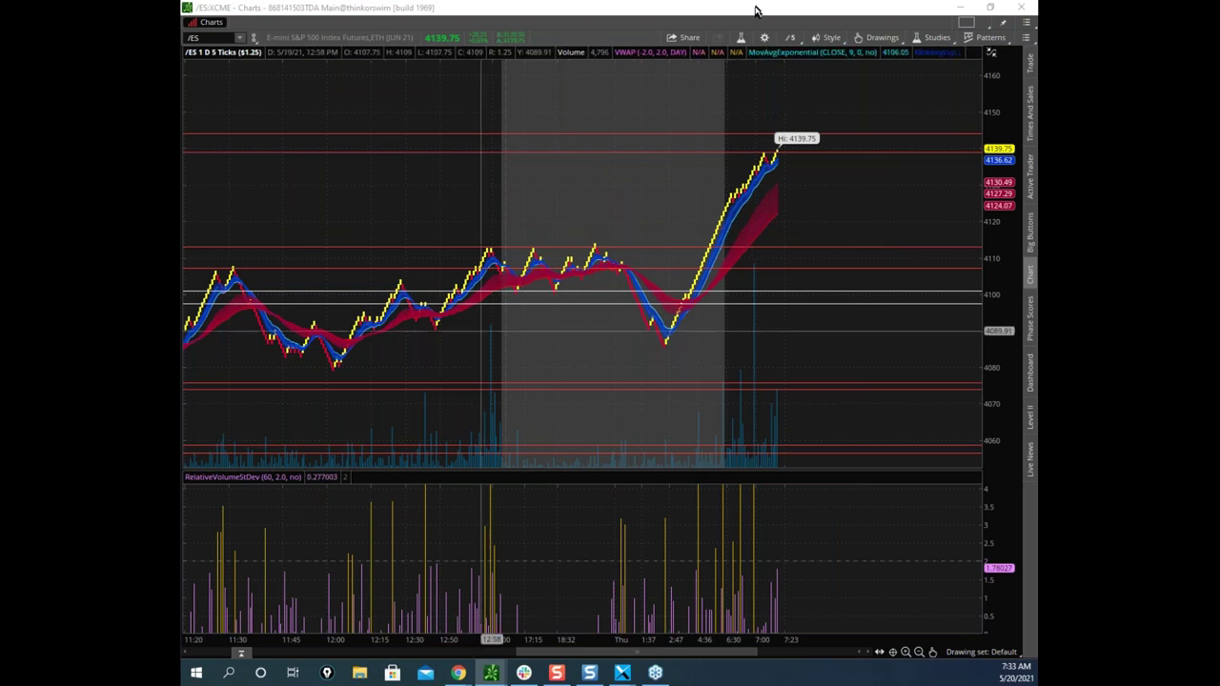
{"action": "left_click_drag", "start_coordinate": [745, 13], "coordinate": [184, 427]}
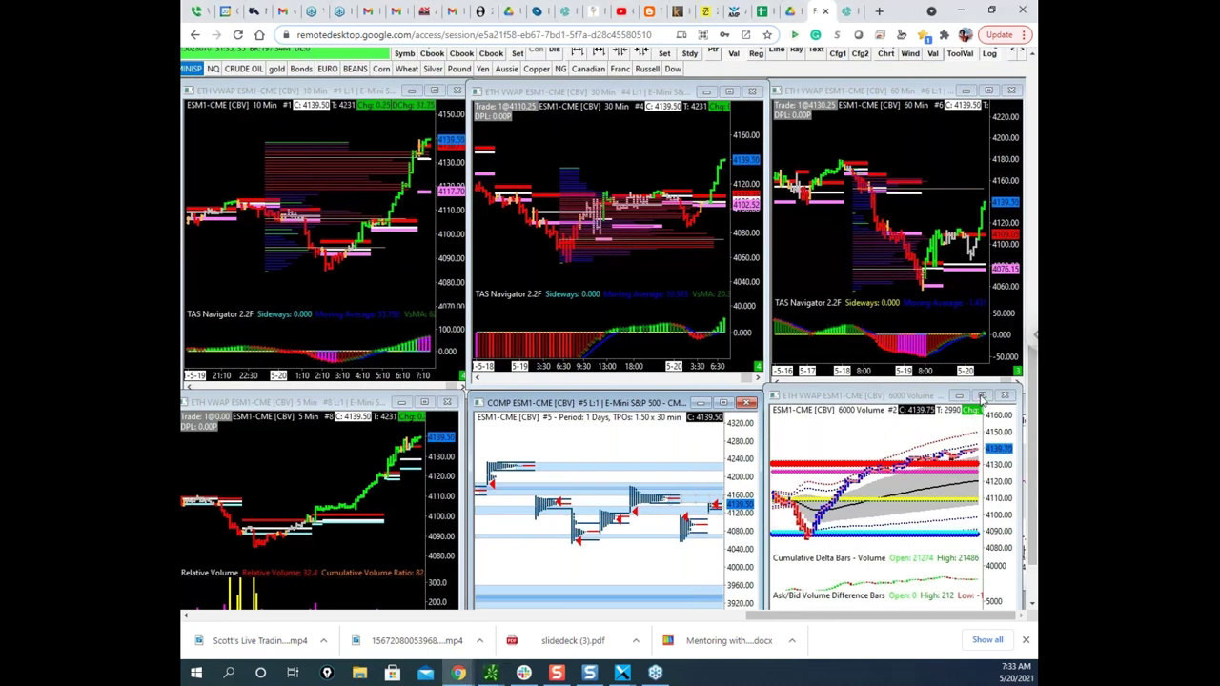
{"action": "left_click", "coordinate": [982, 396]}
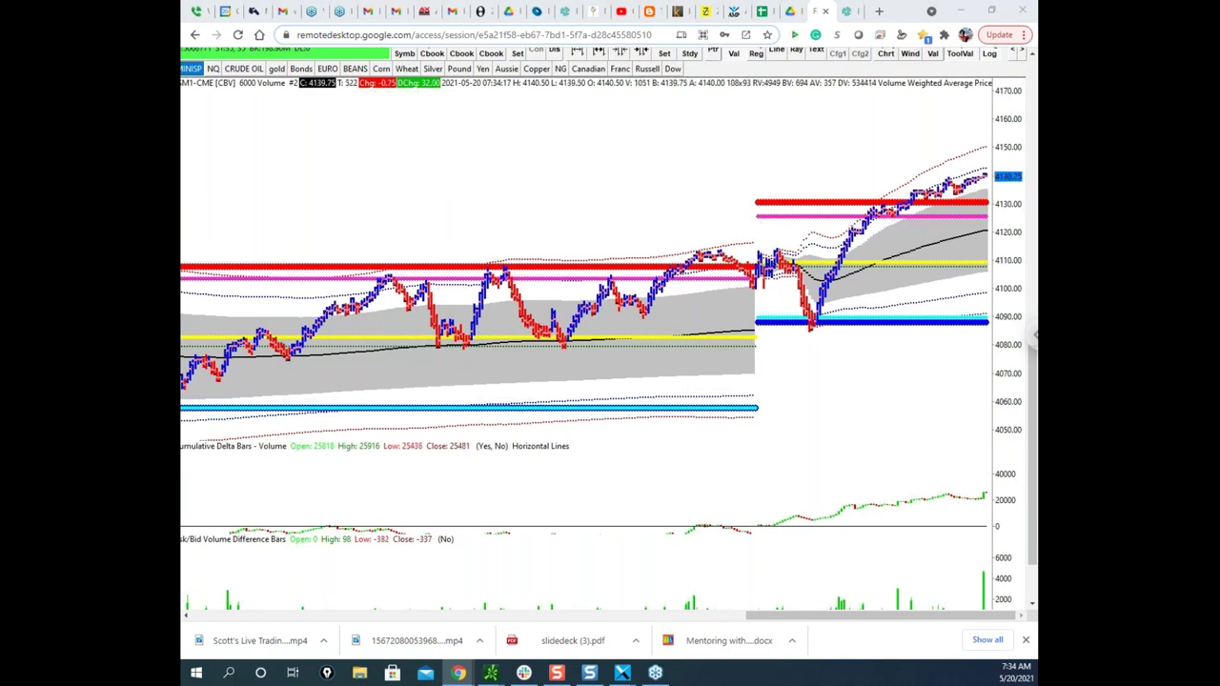
Bring the Ludwig Levels home page into view, and move it back off the screen.
{"action": "left_click_drag", "start_coordinate": [657, 0], "coordinate": [751, 104]}
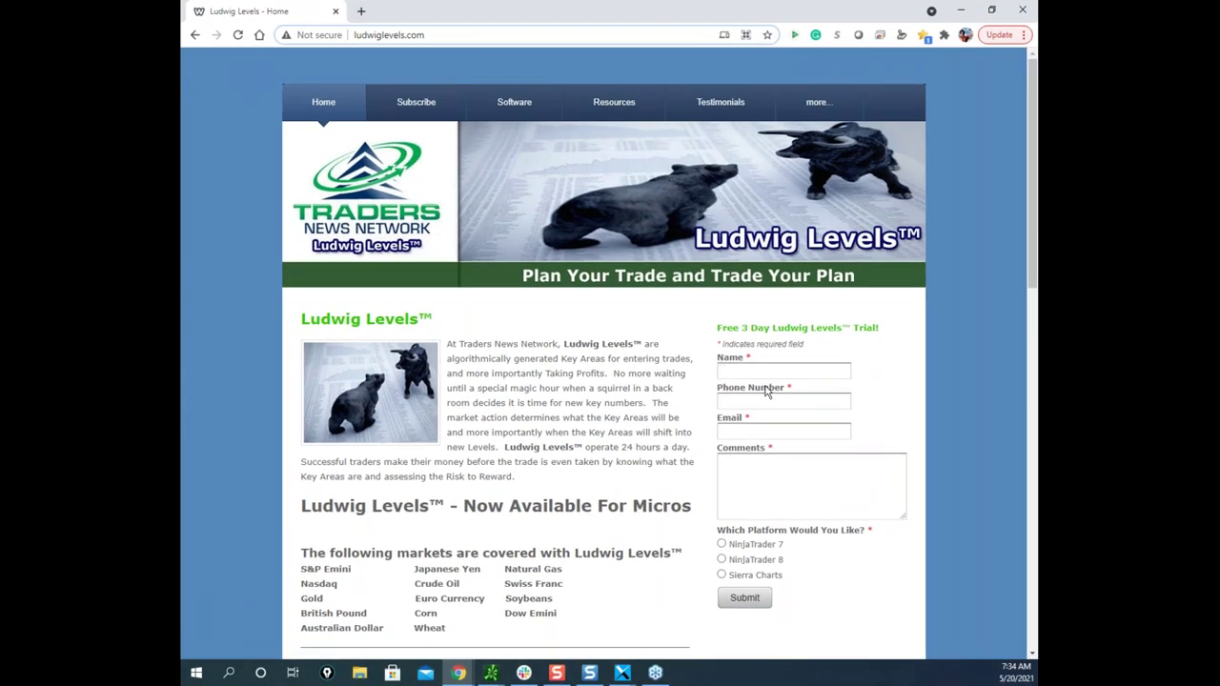
{"action": "left_click_drag", "start_coordinate": [281, 10], "coordinate": [286, 0]}
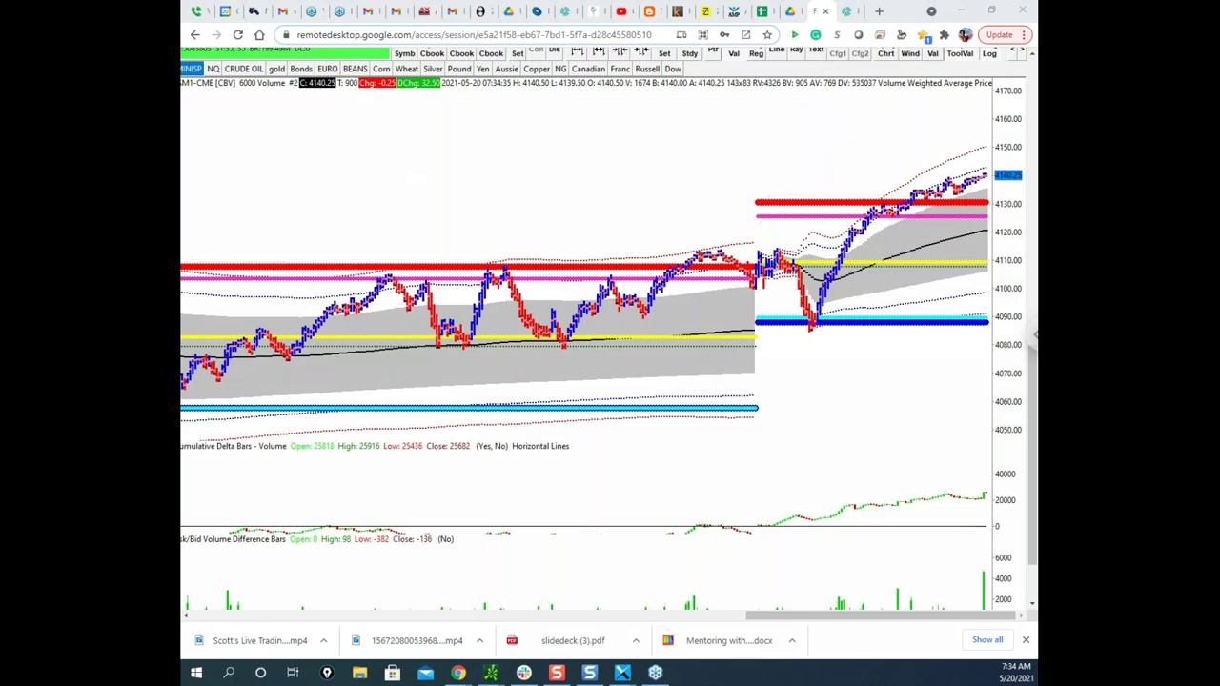
Circle the latest session on the 6000 Volume chart, redraw a larger loop, circle the low near 4090, and mark the red level near 4130.
{"action": "left_click_drag", "start_coordinate": [938, 165], "coordinate": [952, 216]}
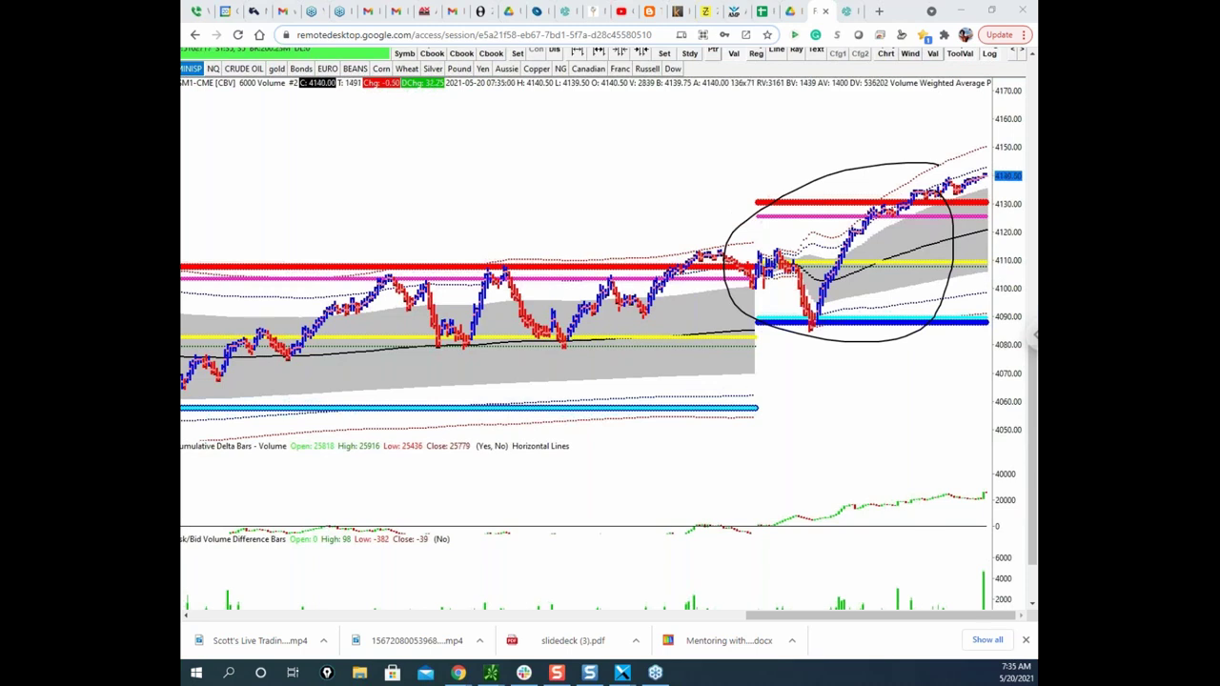
{"action": "key", "text": "Escape"}
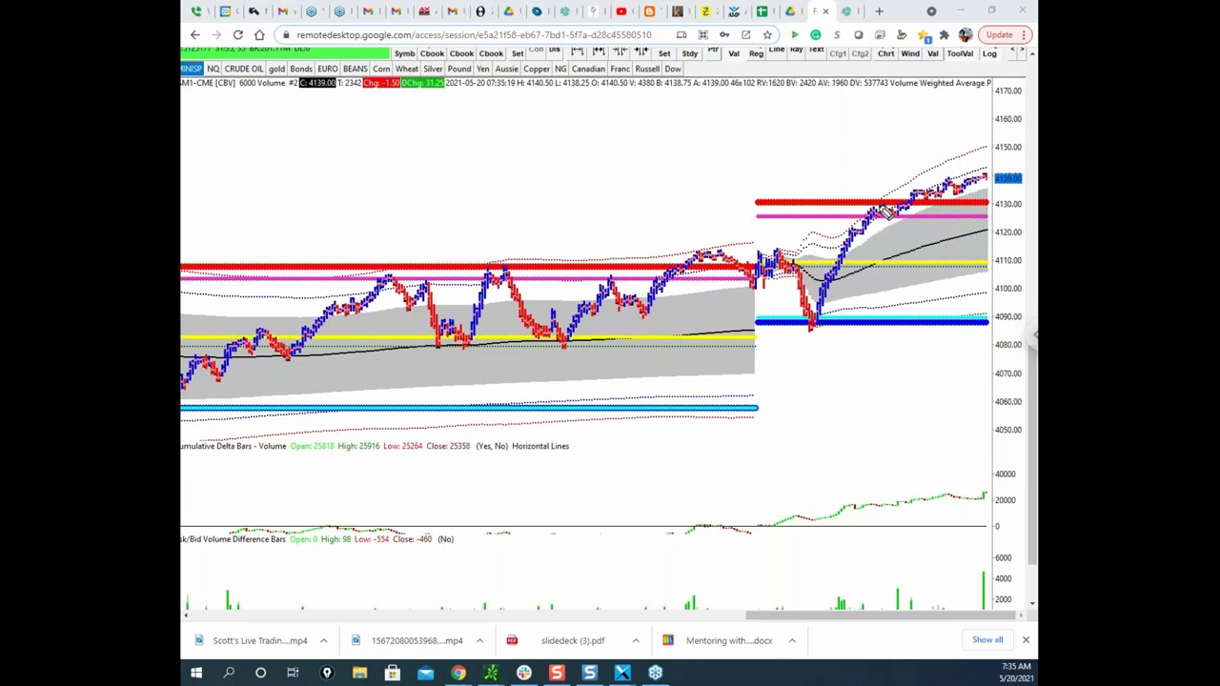
{"action": "mouse_move", "coordinate": [904, 150]}
{"action": "left_mouse_down"}
{"action": "mouse_move", "coordinate": [695, 265]}
{"action": "mouse_move", "coordinate": [1029, 267]}
{"action": "mouse_move", "coordinate": [867, 112]}
{"action": "left_mouse_up"}
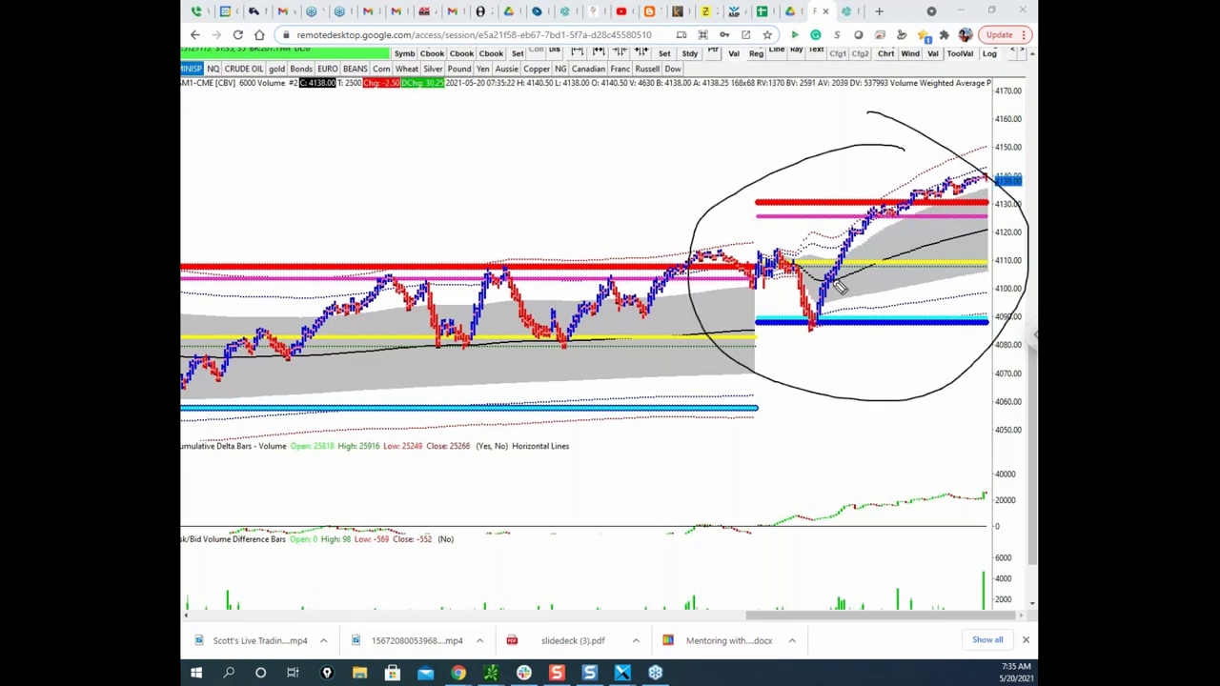
{"action": "left_click_drag", "start_coordinate": [838, 305], "coordinate": [831, 307]}
{"action": "left_click_drag", "start_coordinate": [796, 202], "coordinate": [865, 202]}
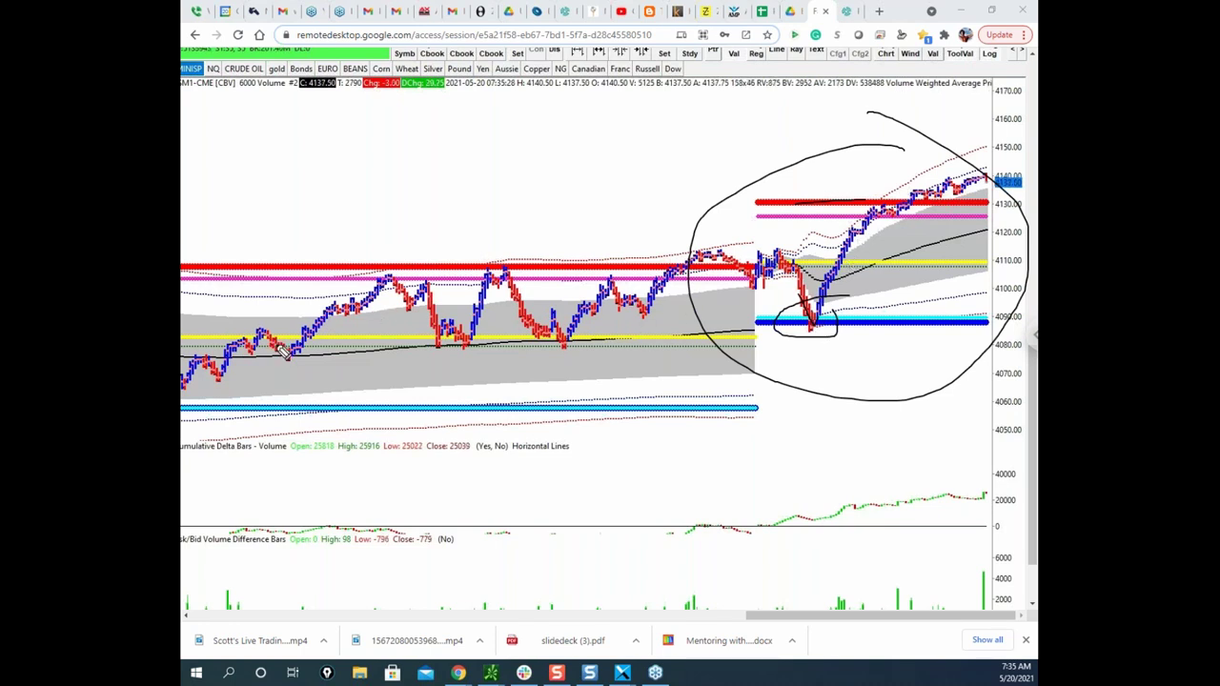
Trace the prior session's swings between the yellow and red levels, circle the latest session's low again, and clear the drawings.
{"action": "mouse_move", "coordinate": [225, 344]}
{"action": "left_mouse_down"}
{"action": "mouse_move", "coordinate": [401, 334]}
{"action": "mouse_move", "coordinate": [265, 330]}
{"action": "mouse_move", "coordinate": [315, 342]}
{"action": "left_mouse_up"}
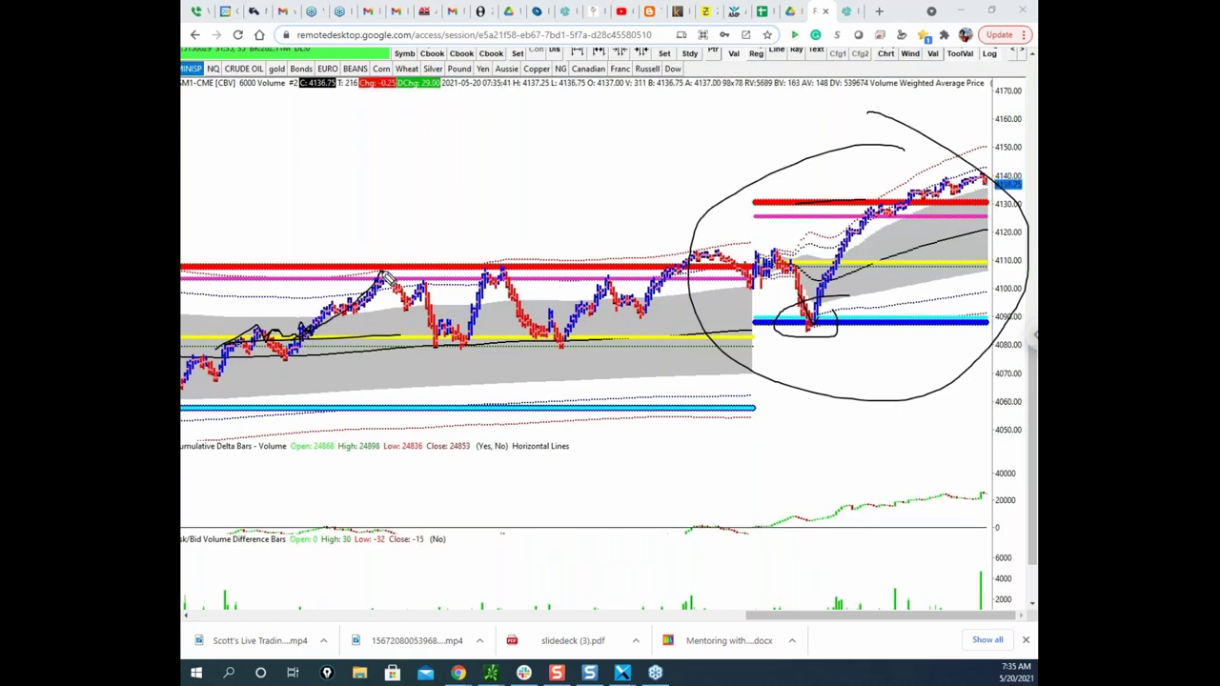
{"action": "mouse_move", "coordinate": [417, 280]}
{"action": "left_mouse_down"}
{"action": "mouse_move", "coordinate": [446, 278]}
{"action": "mouse_move", "coordinate": [410, 288]}
{"action": "mouse_move", "coordinate": [469, 335]}
{"action": "mouse_move", "coordinate": [498, 274]}
{"action": "left_mouse_up"}
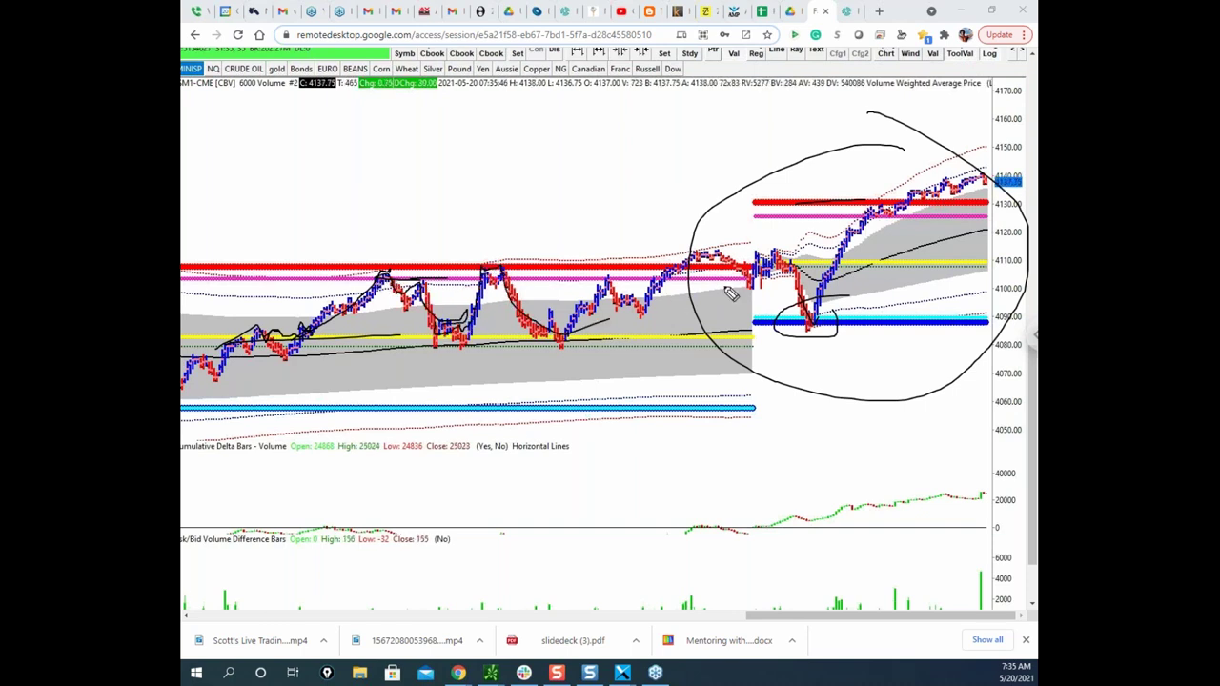
{"action": "mouse_move", "coordinate": [795, 275]}
{"action": "left_mouse_down"}
{"action": "mouse_move", "coordinate": [817, 346]}
{"action": "mouse_move", "coordinate": [883, 332]}
{"action": "left_mouse_up"}
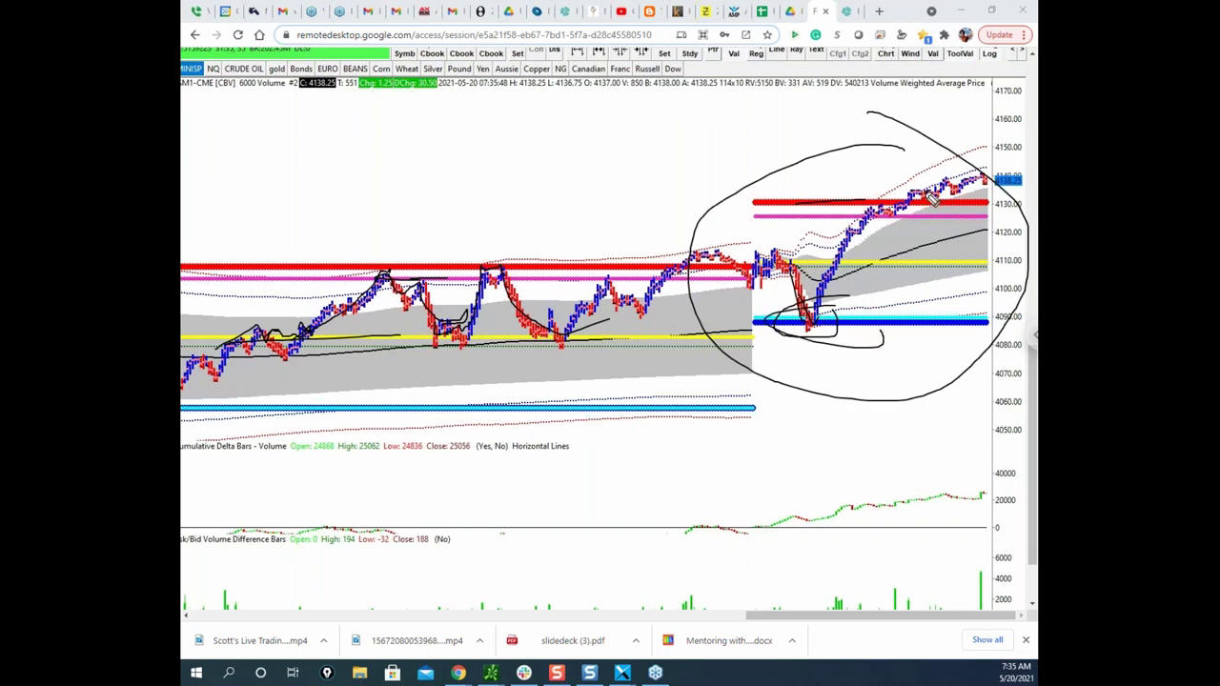
{"action": "left_click", "coordinate": [779, 36]}
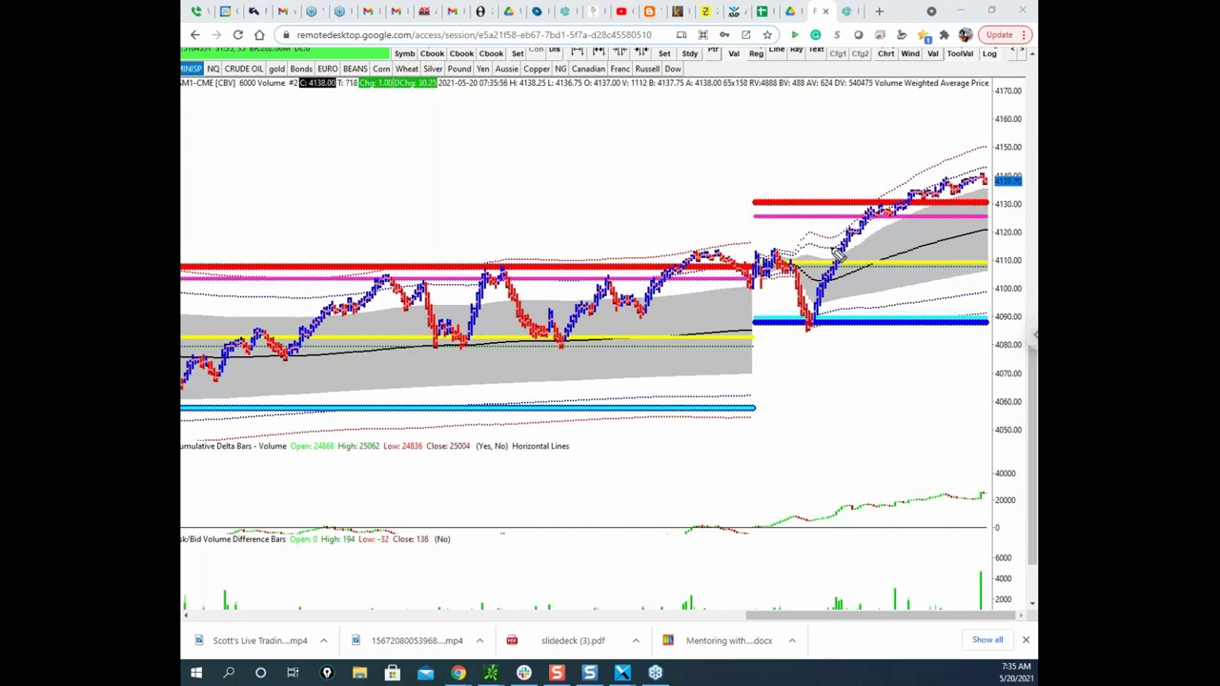
Circle the low near 4088, mark the level beside it, and trace the rally through the yellow line to the red level near 4130.
{"action": "left_click_drag", "start_coordinate": [815, 318], "coordinate": [819, 326]}
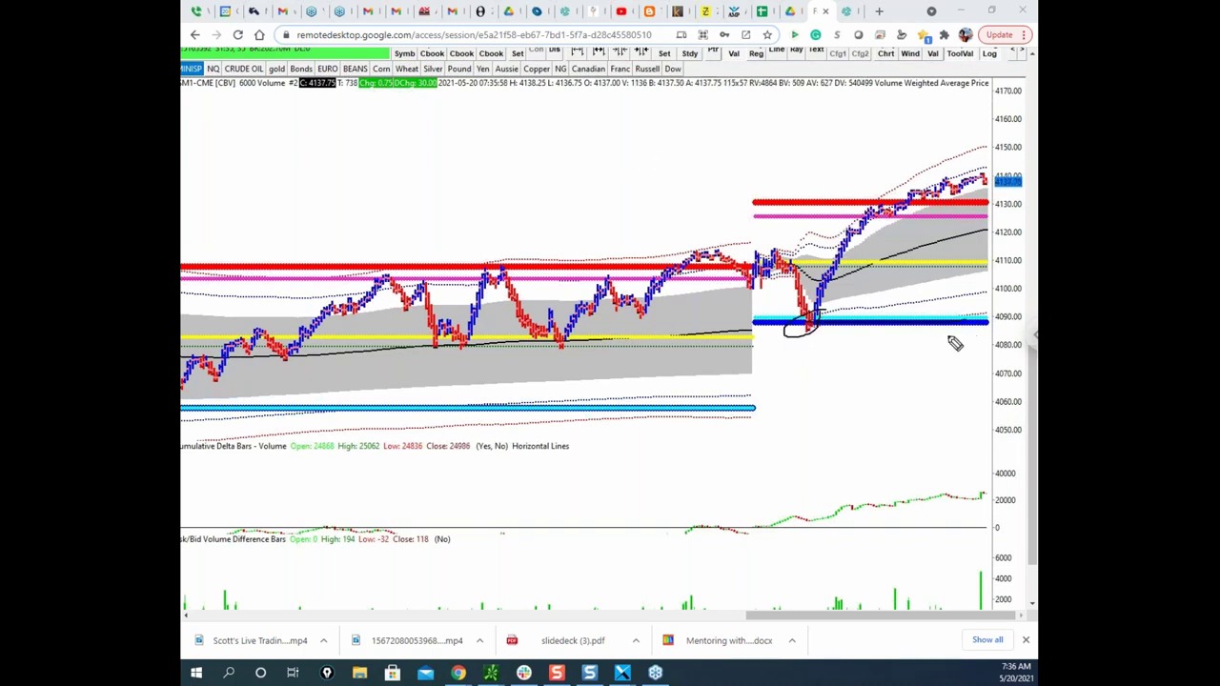
{"action": "left_click_drag", "start_coordinate": [858, 314], "coordinate": [896, 315]}
{"action": "mouse_move", "coordinate": [814, 298]}
{"action": "left_mouse_down"}
{"action": "mouse_move", "coordinate": [896, 202]}
{"action": "mouse_move", "coordinate": [846, 281]}
{"action": "left_mouse_up"}
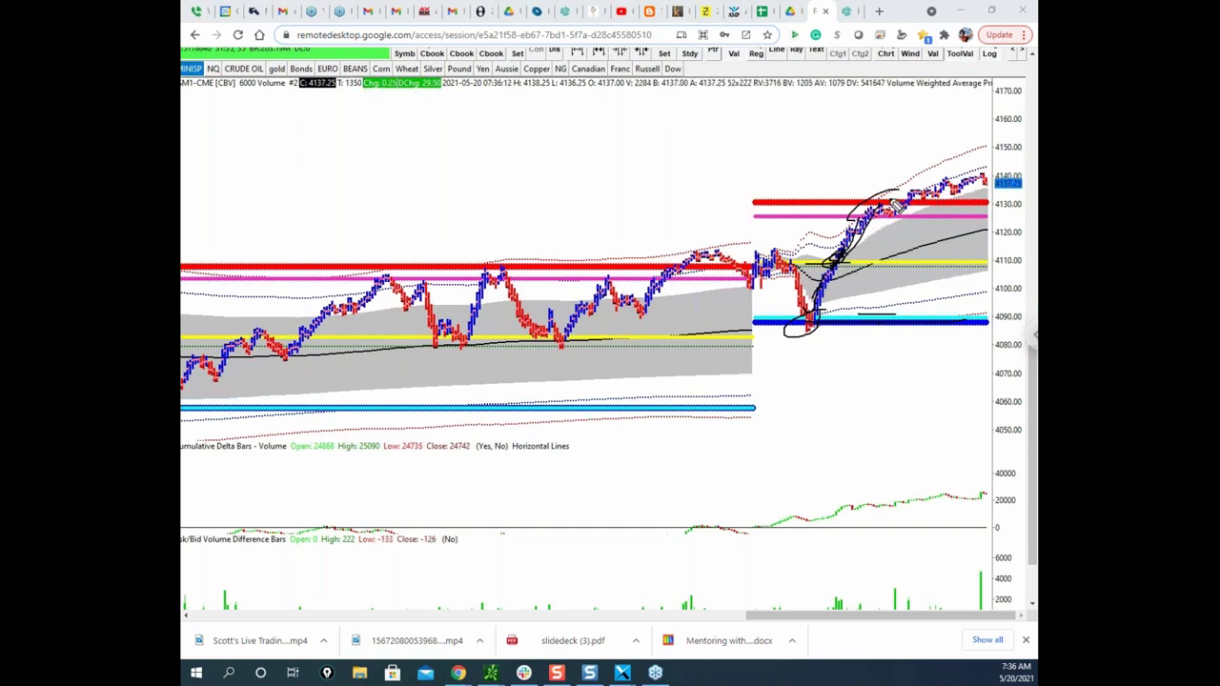
{"action": "left_click_drag", "start_coordinate": [884, 202], "coordinate": [890, 194]}
Extend the price path to about 4150, draw short horizontal target lines near 4146 and 4156, and clear the drawings.
{"action": "left_click_drag", "start_coordinate": [980, 203], "coordinate": [1012, 144]}
{"action": "left_click_drag", "start_coordinate": [842, 159], "coordinate": [891, 159]}
{"action": "left_click_drag", "start_coordinate": [839, 130], "coordinate": [902, 129]}
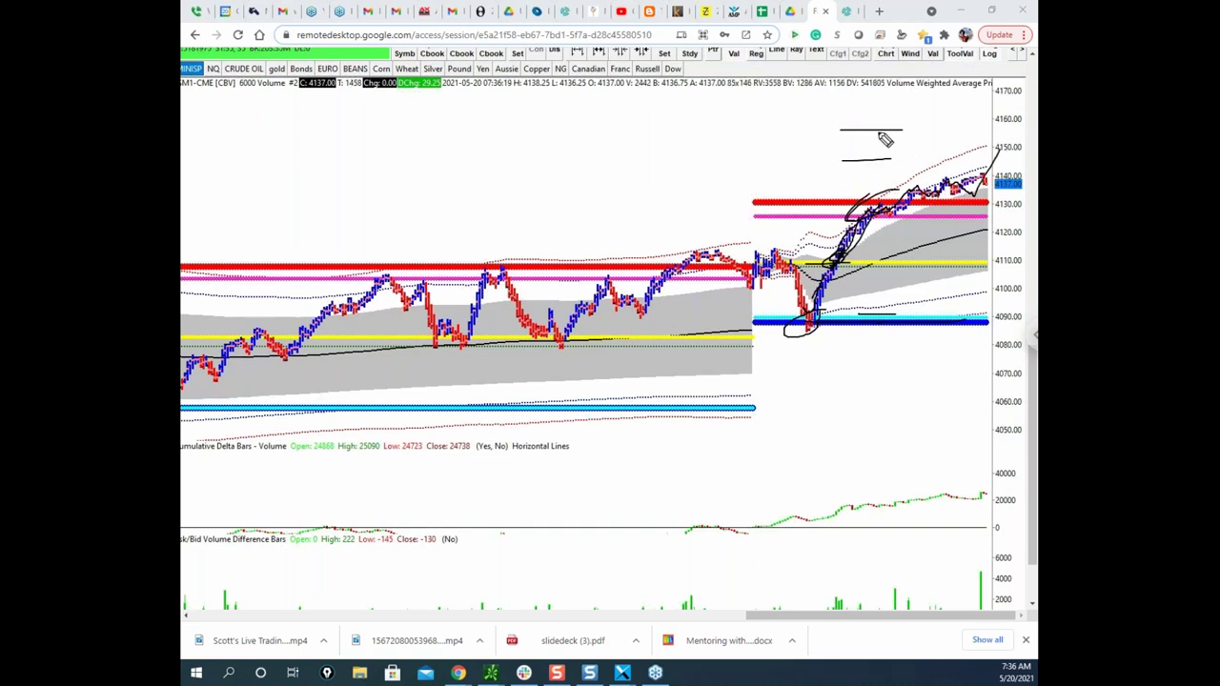
{"action": "key", "text": "Escape"}
Restore the browser window to a smaller size and reposition it on the desktop.
{"action": "left_click", "coordinate": [1008, 616]}
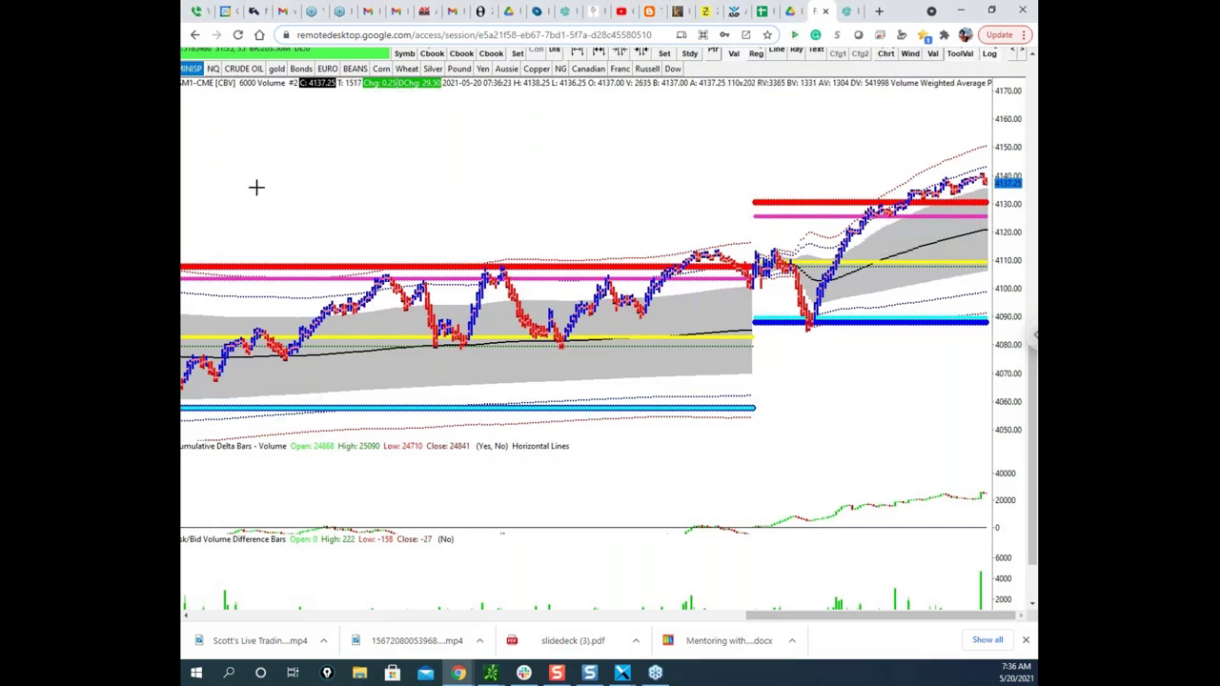
{"action": "key", "text": "ctrl+2"}
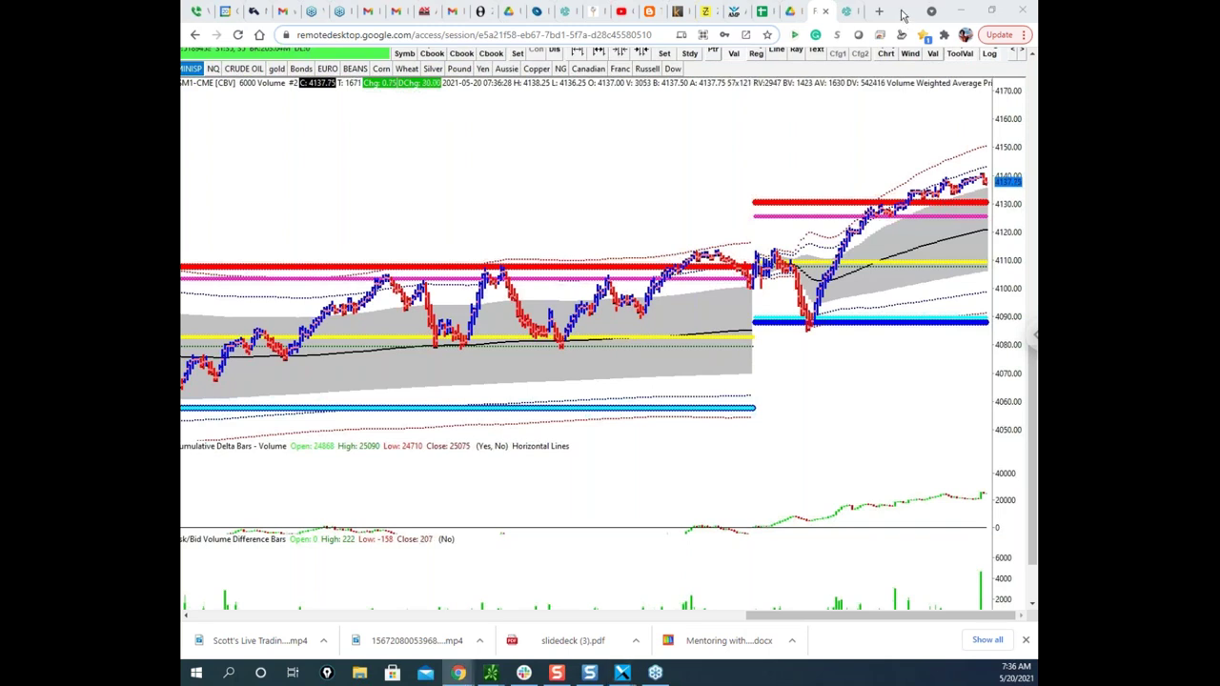
{"action": "double_click", "coordinate": [903, 14]}
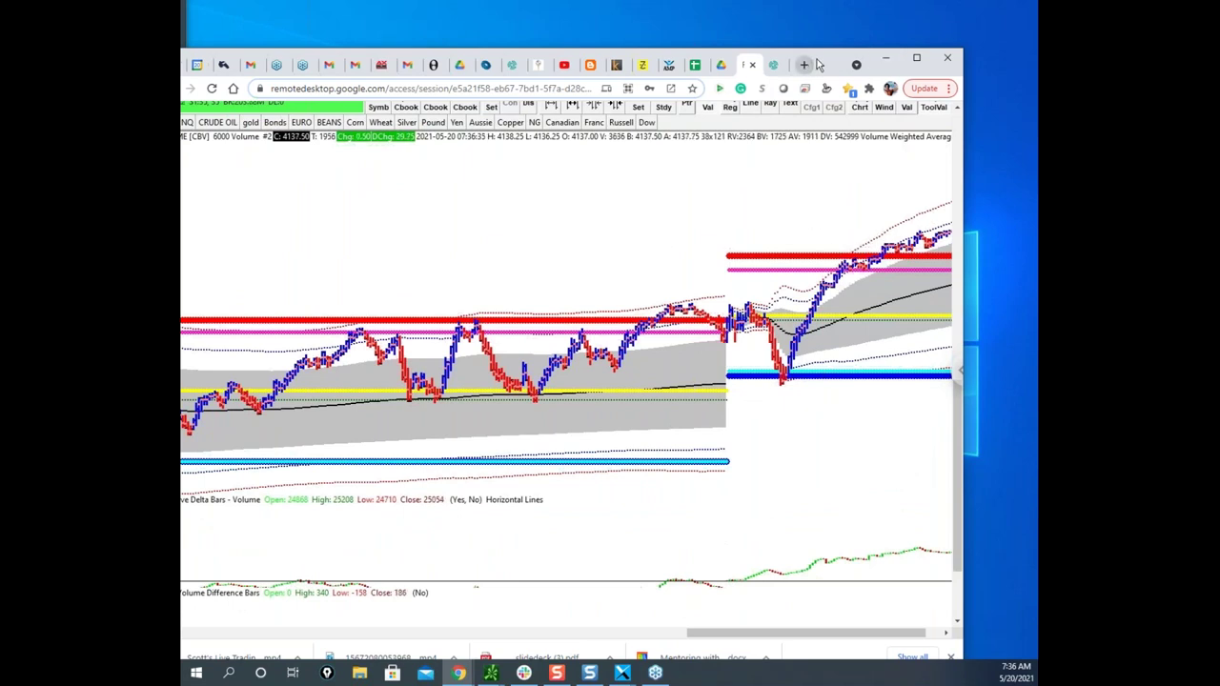
{"action": "left_click_drag", "start_coordinate": [828, 64], "coordinate": [890, 35]}
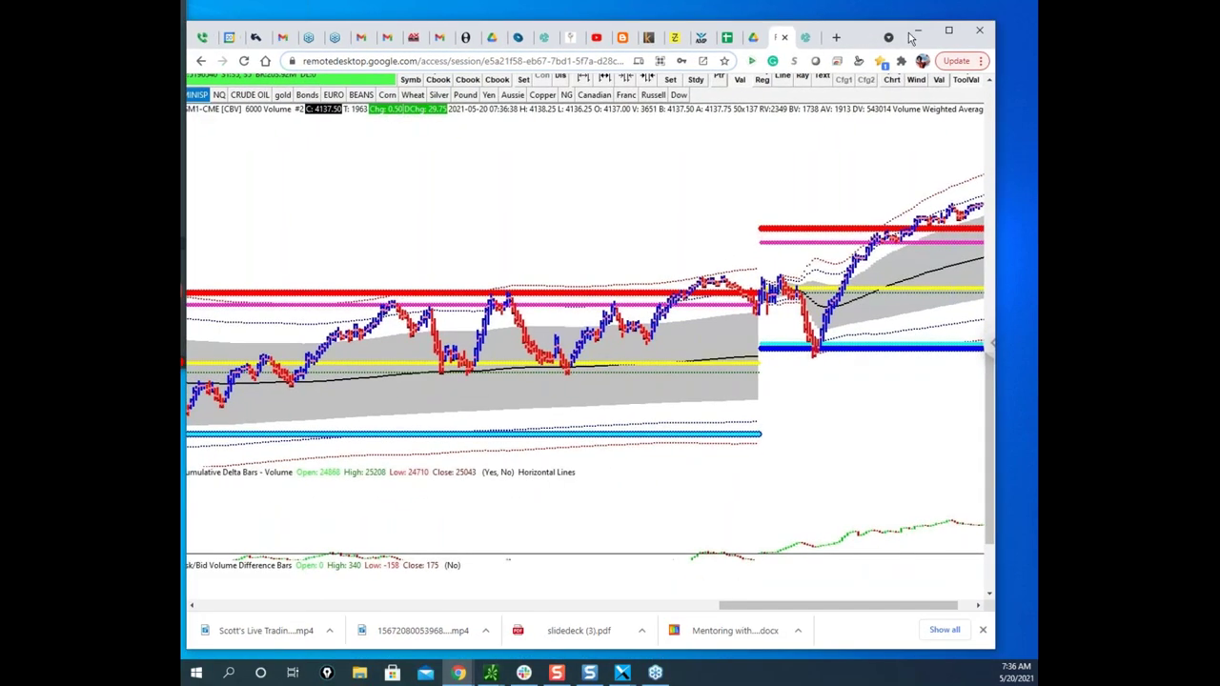
{"action": "left_click_drag", "start_coordinate": [876, 39], "coordinate": [891, 38]}
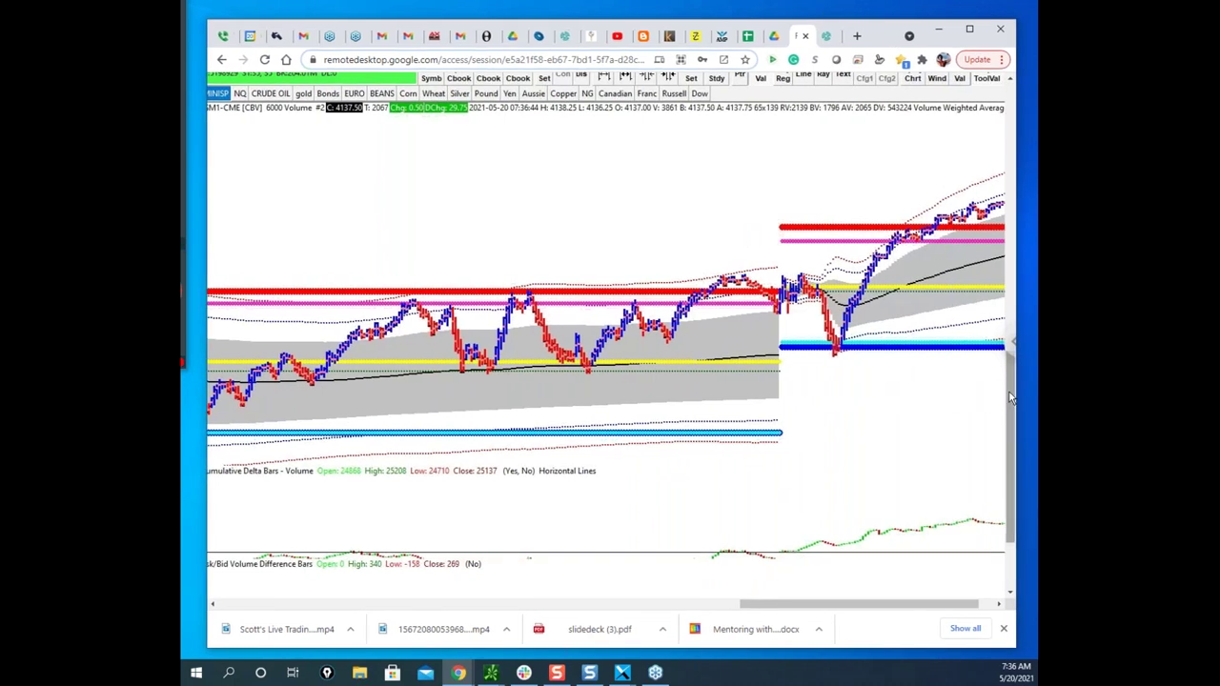
Restore the maximized 6000 Volume chart so the remote chart windows are tiled, and bring the lower row into view.
{"action": "scroll", "coordinate": [1012, 399], "scroll_direction": "up", "scroll_amount": 2}
{"action": "left_click_drag", "start_coordinate": [847, 605], "coordinate": [888, 606]}
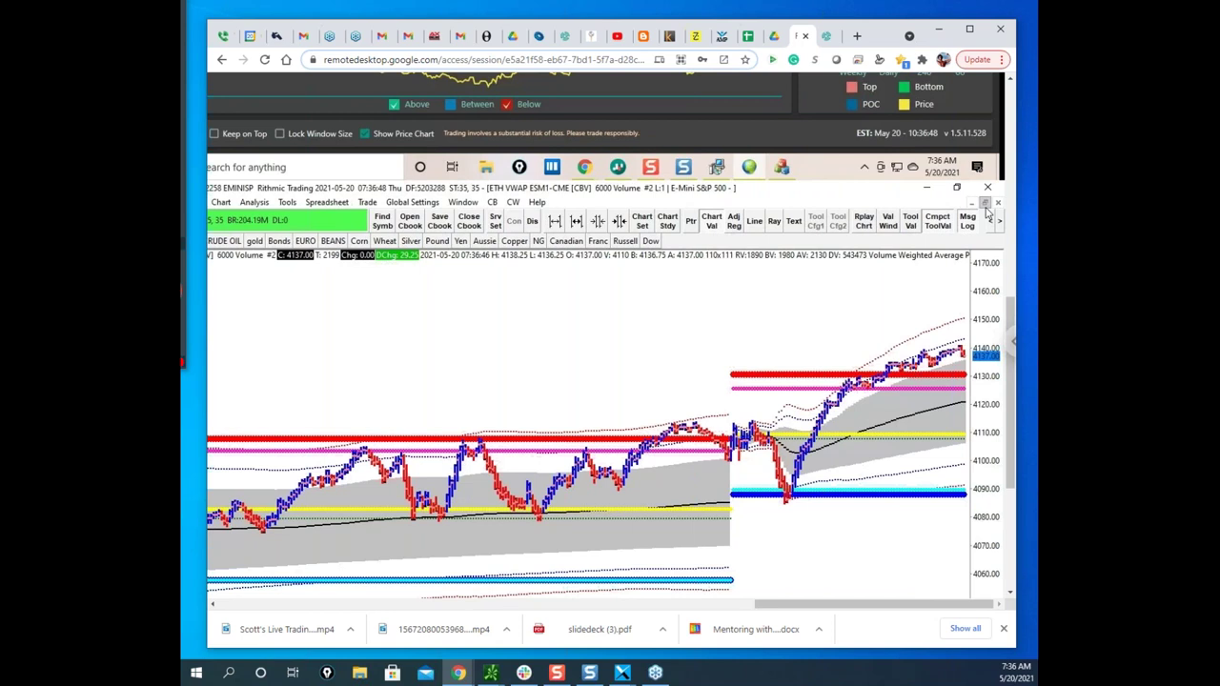
{"action": "left_click", "coordinate": [987, 206]}
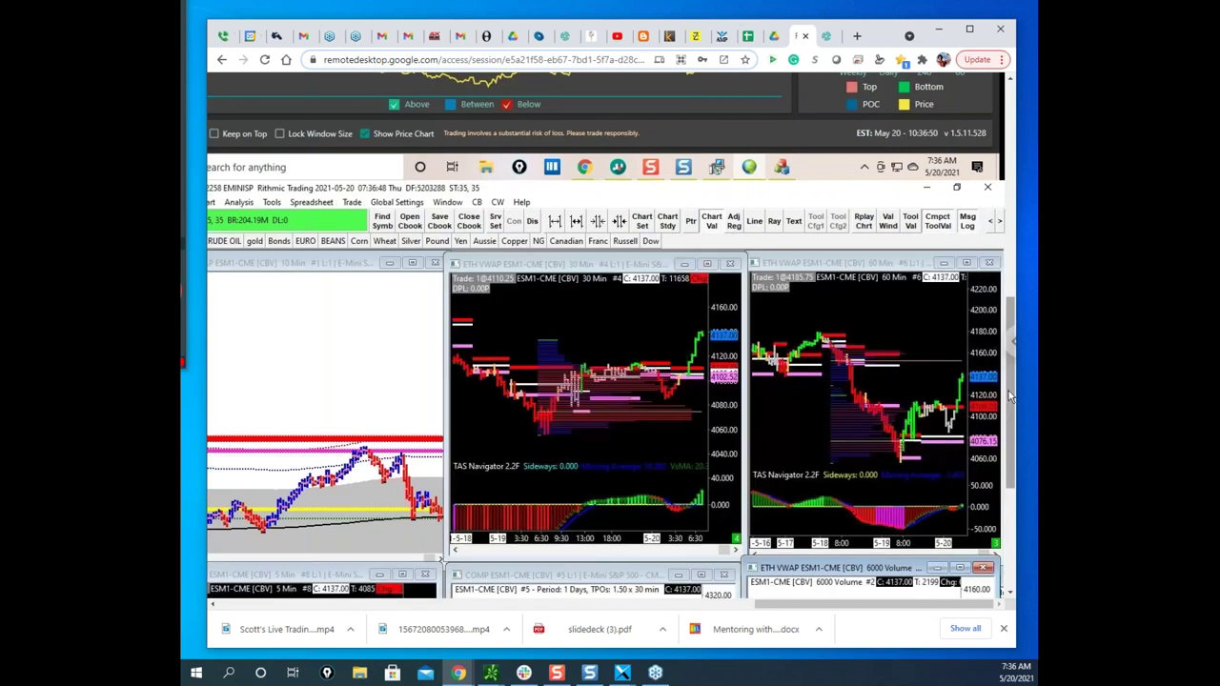
{"action": "scroll", "coordinate": [1010, 395], "scroll_direction": "down", "scroll_amount": 3}
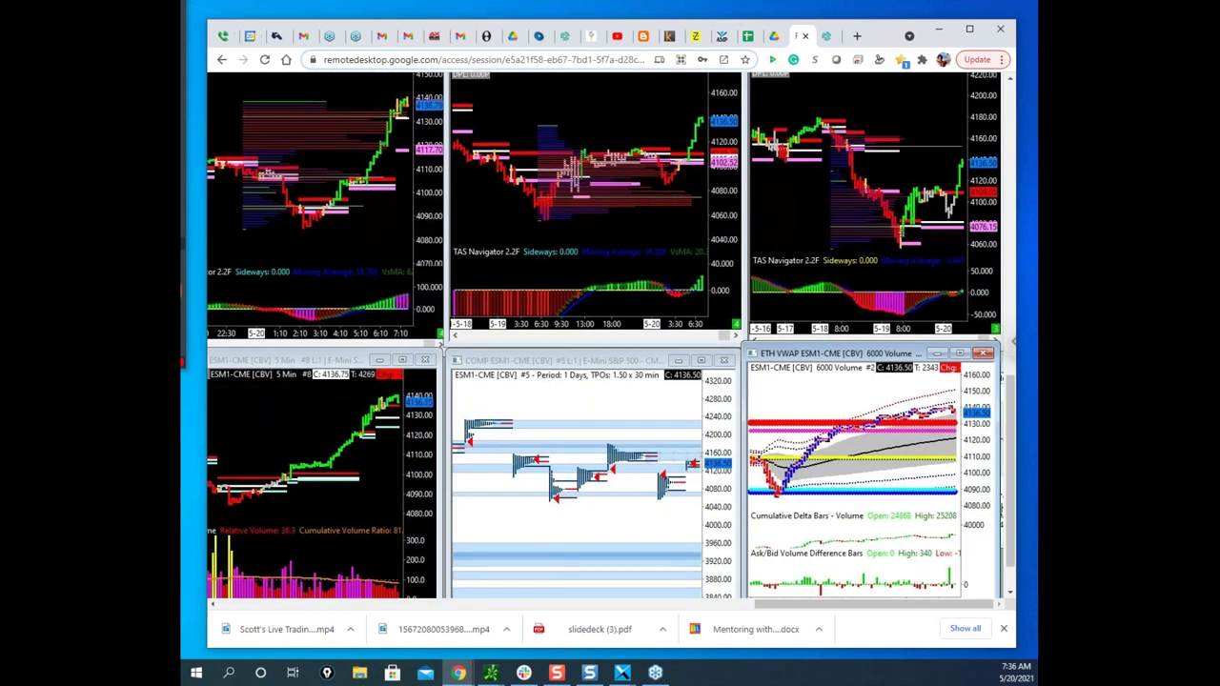
Bring the /ES 360 D 1h chart over the browser, shift its price view, and move the chart back off the screen.
{"action": "left_click_drag", "start_coordinate": [183, 162], "coordinate": [480, 159]}
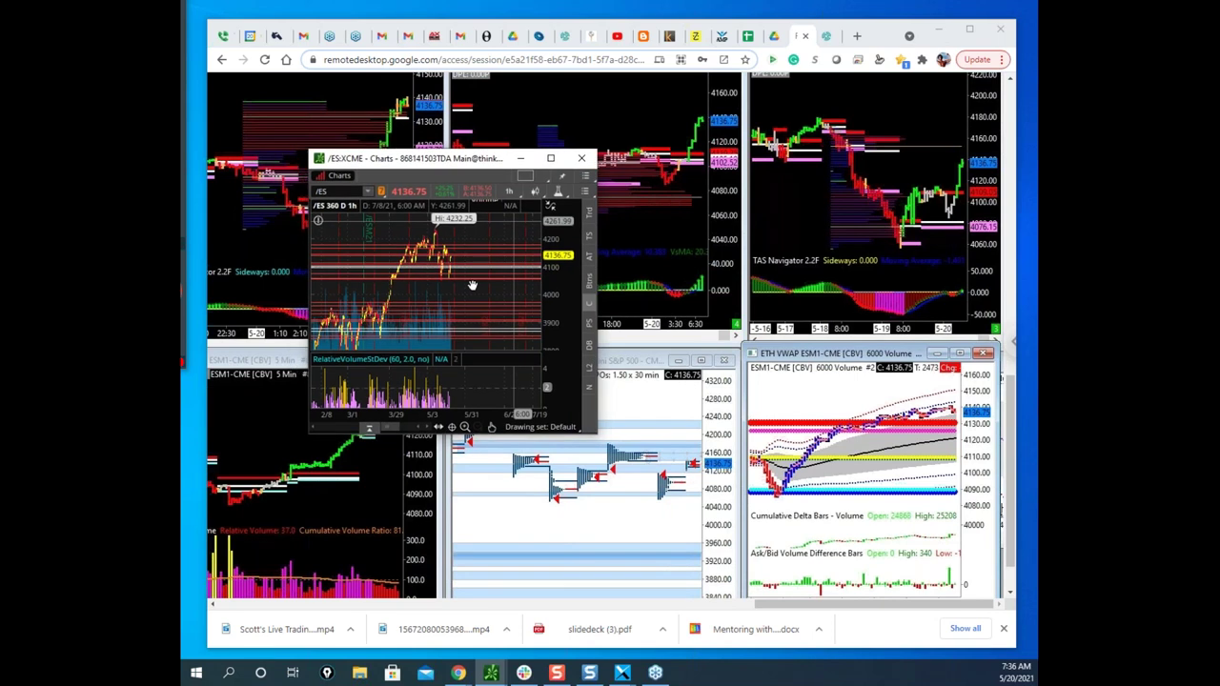
{"action": "left_click", "coordinate": [439, 249]}
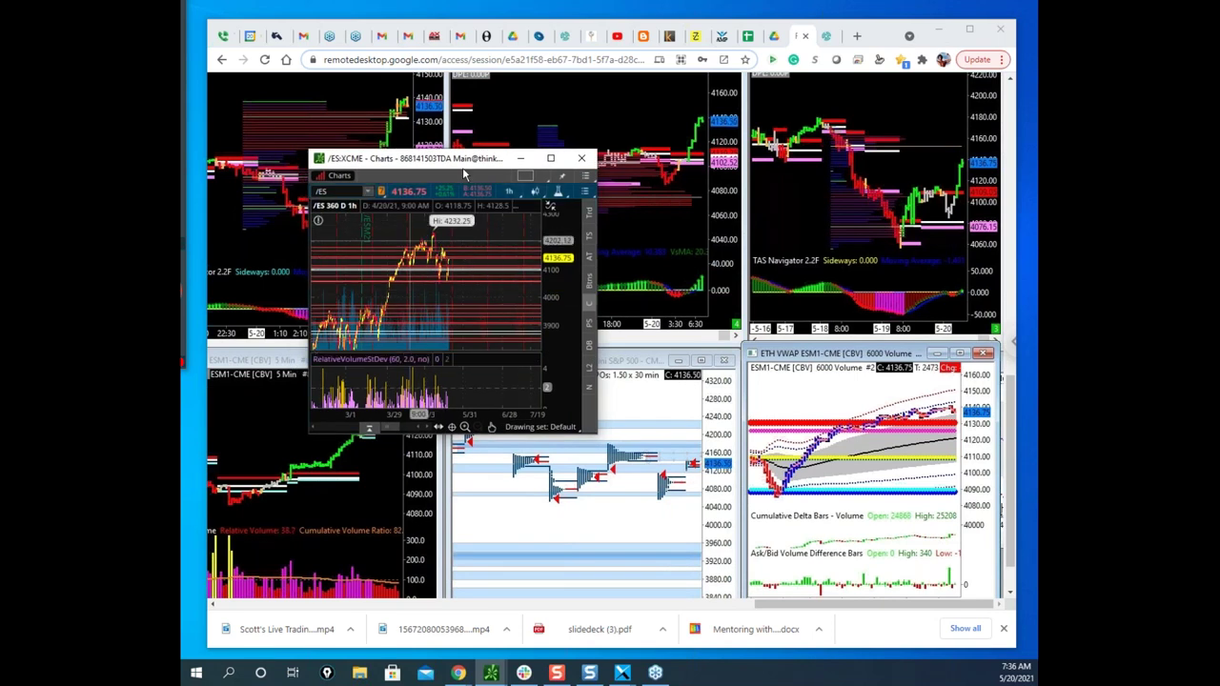
{"action": "left_click_drag", "start_coordinate": [412, 160], "coordinate": [359, 180]}
Maximize the daily TPO profile chart to view its value areas, and restore the tiled chart layout.
{"action": "left_click", "coordinate": [581, 369]}
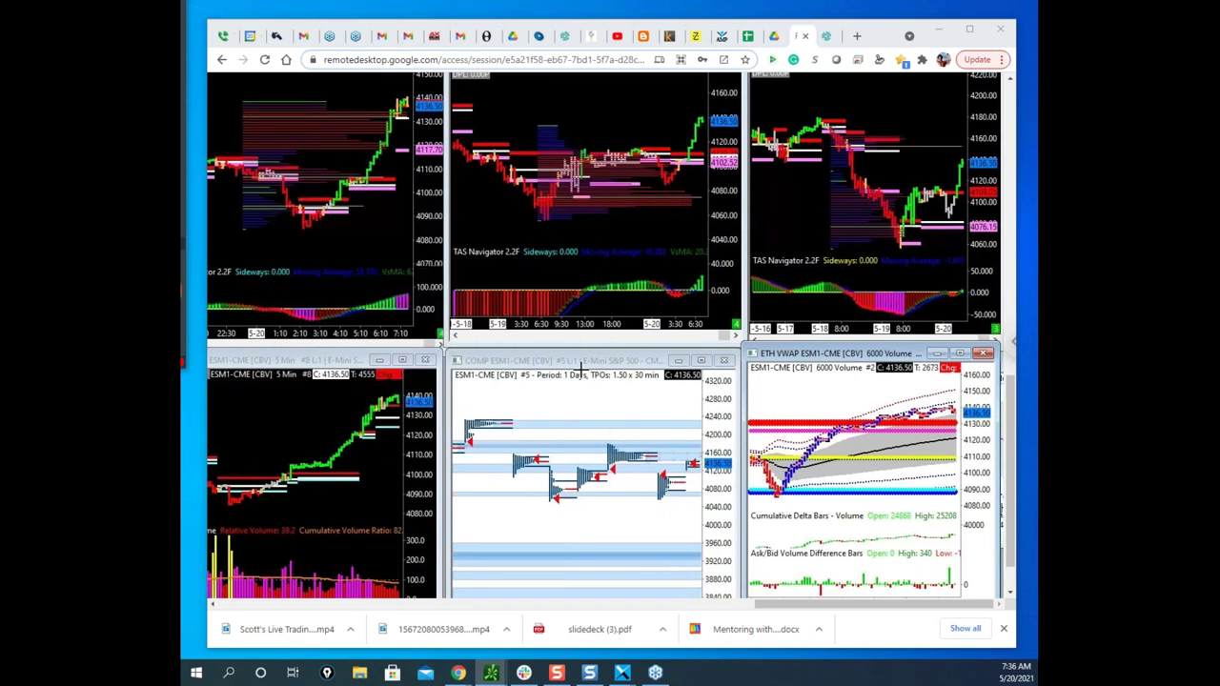
{"action": "left_click", "coordinate": [700, 360]}
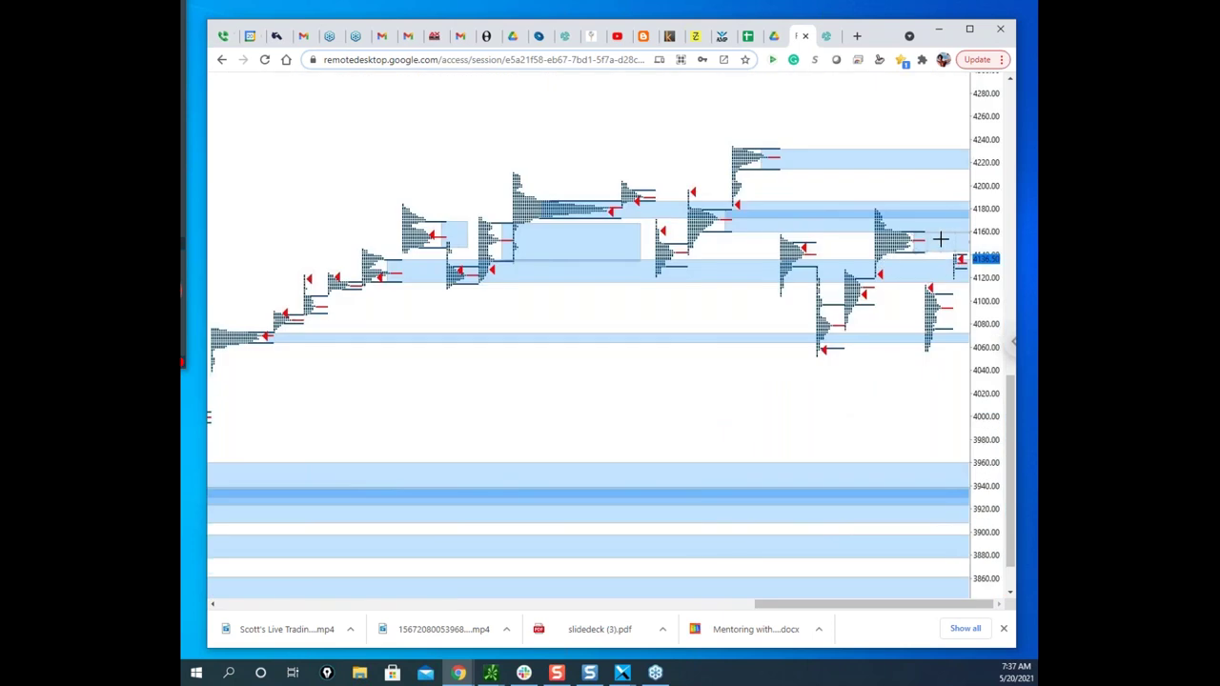
{"action": "left_click_drag", "start_coordinate": [1010, 408], "coordinate": [1010, 339]}
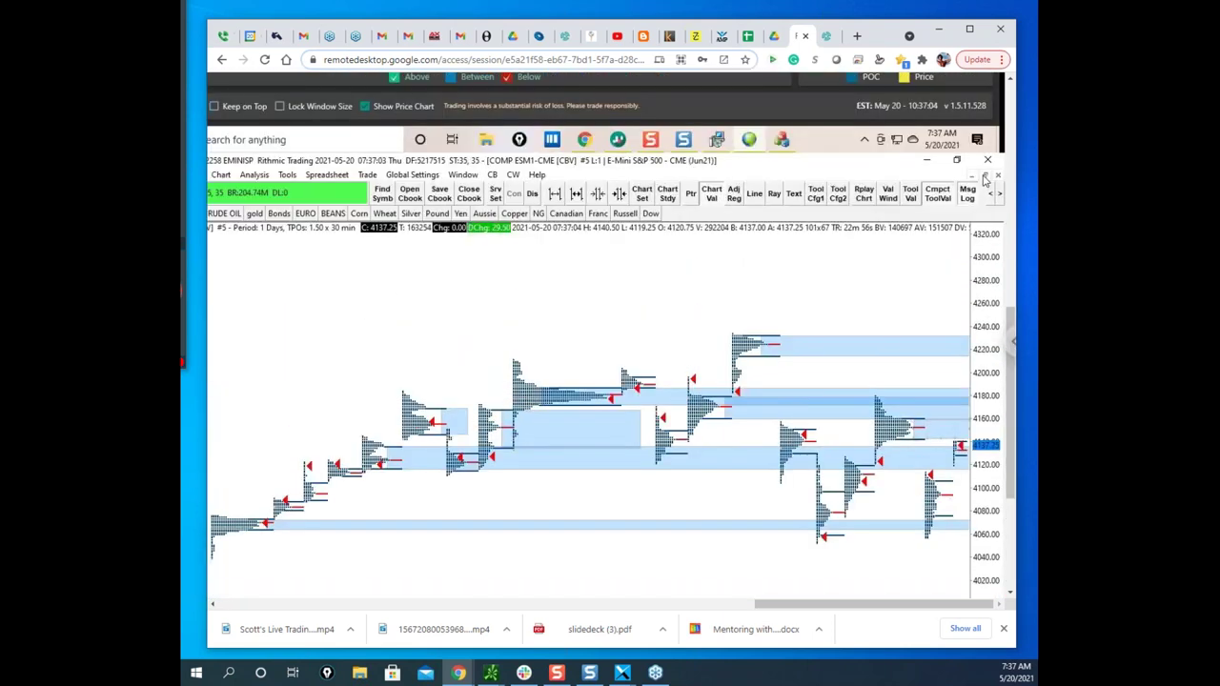
{"action": "double_click", "coordinate": [776, 266]}
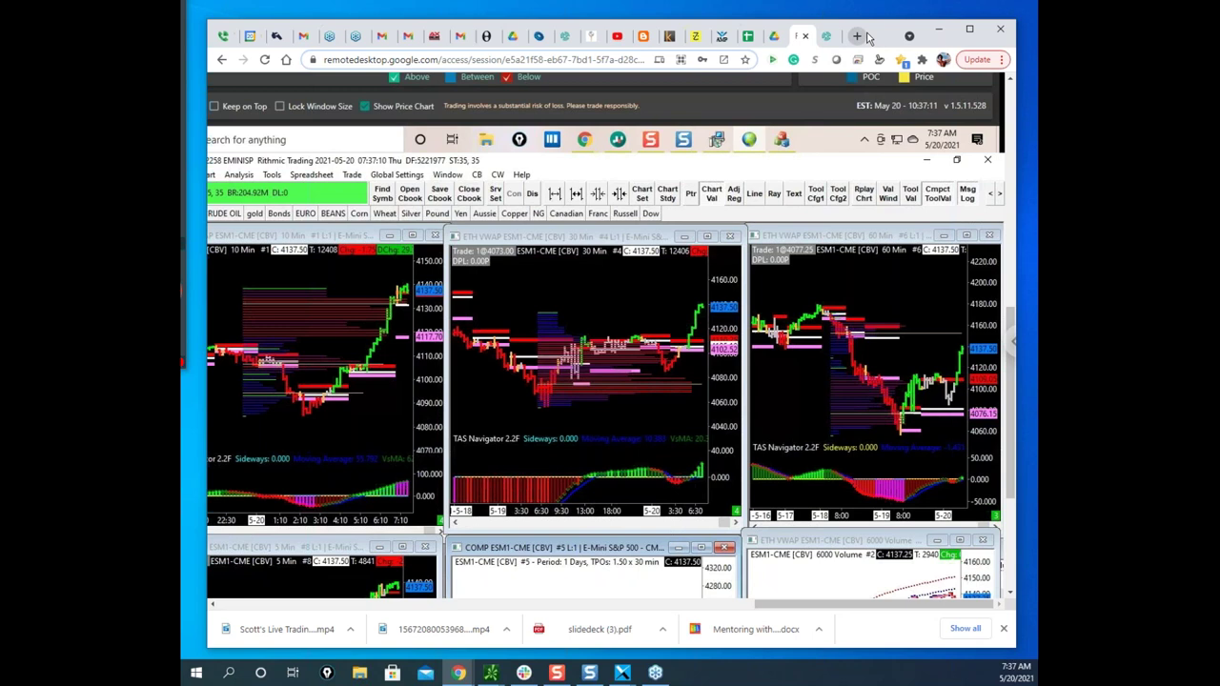
Bring the /ES 1 D 5 Ticks chart over the browser, maximize it to view the rally, and move it back off the screen.
{"action": "key", "text": "alt+Tab"}
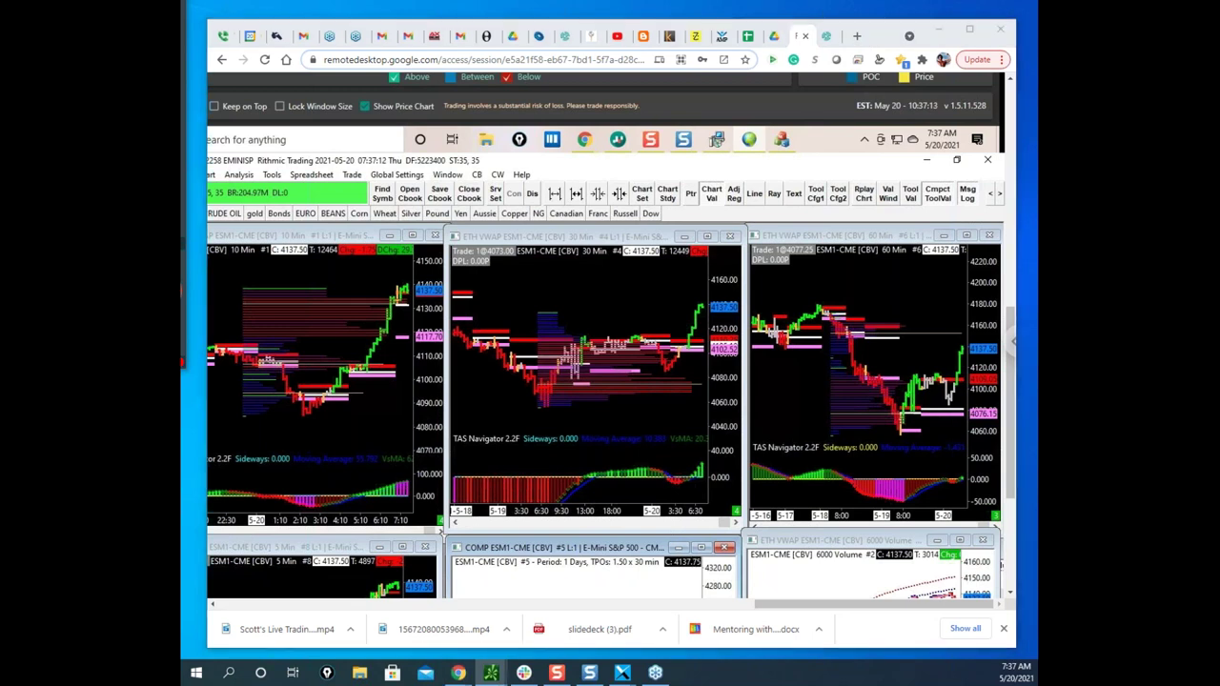
{"action": "left_click_drag", "start_coordinate": [183, 181], "coordinate": [607, 168]}
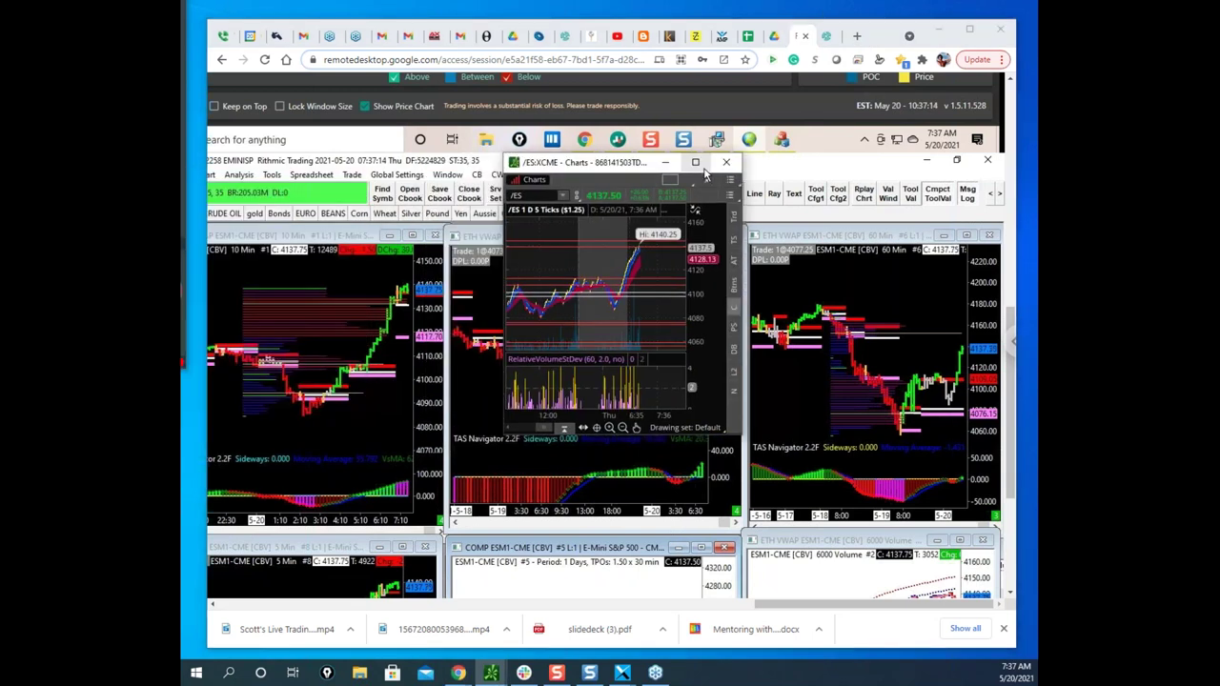
{"action": "left_click", "coordinate": [697, 163]}
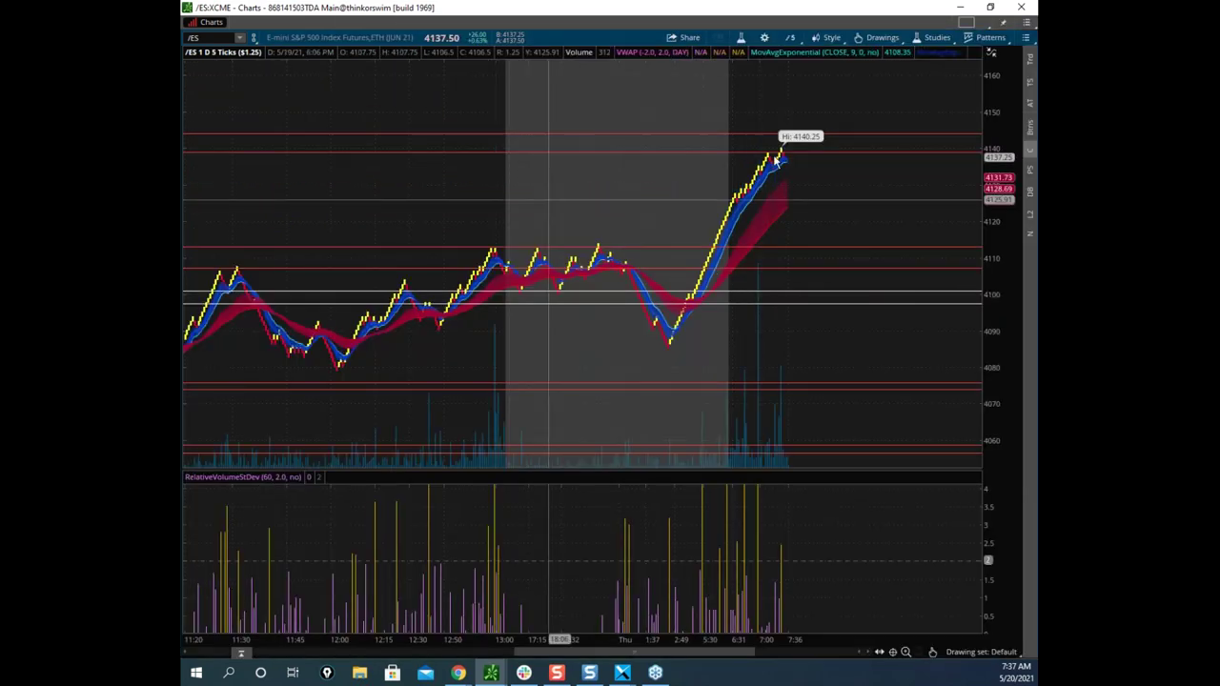
{"action": "left_click_drag", "start_coordinate": [850, 14], "coordinate": [787, 0]}
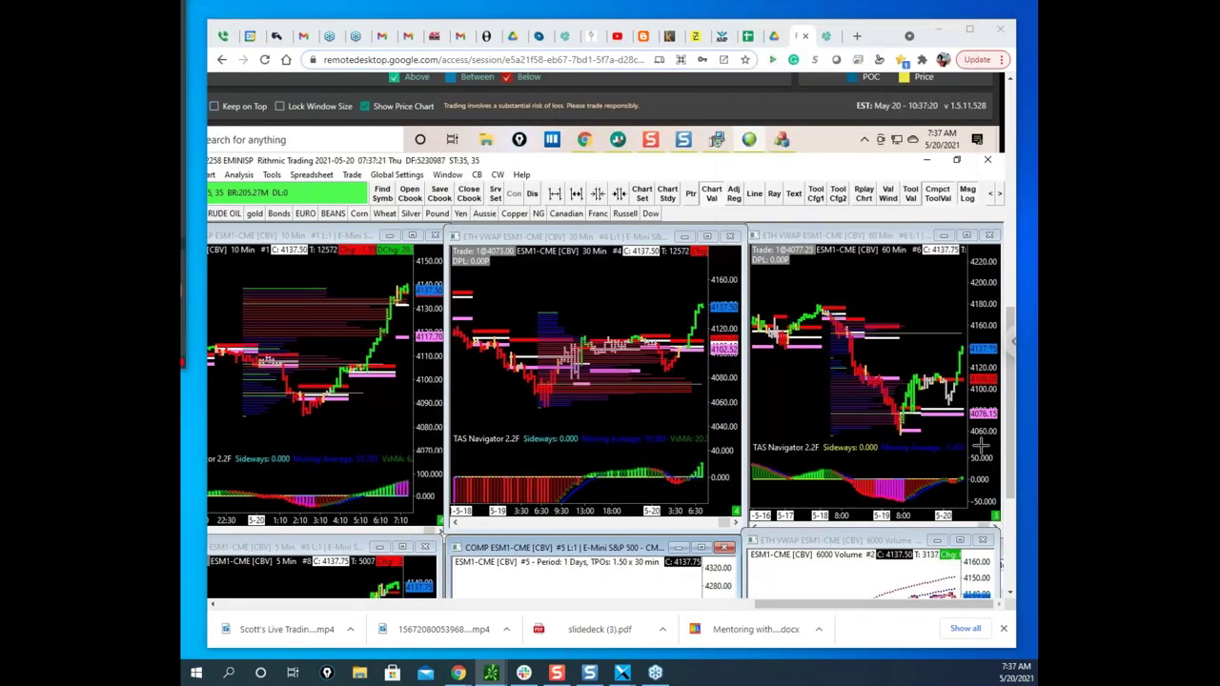
Maximize the browser window and bring the lower row of remote Sierra Chart windows into view.
{"action": "left_click", "coordinate": [969, 33]}
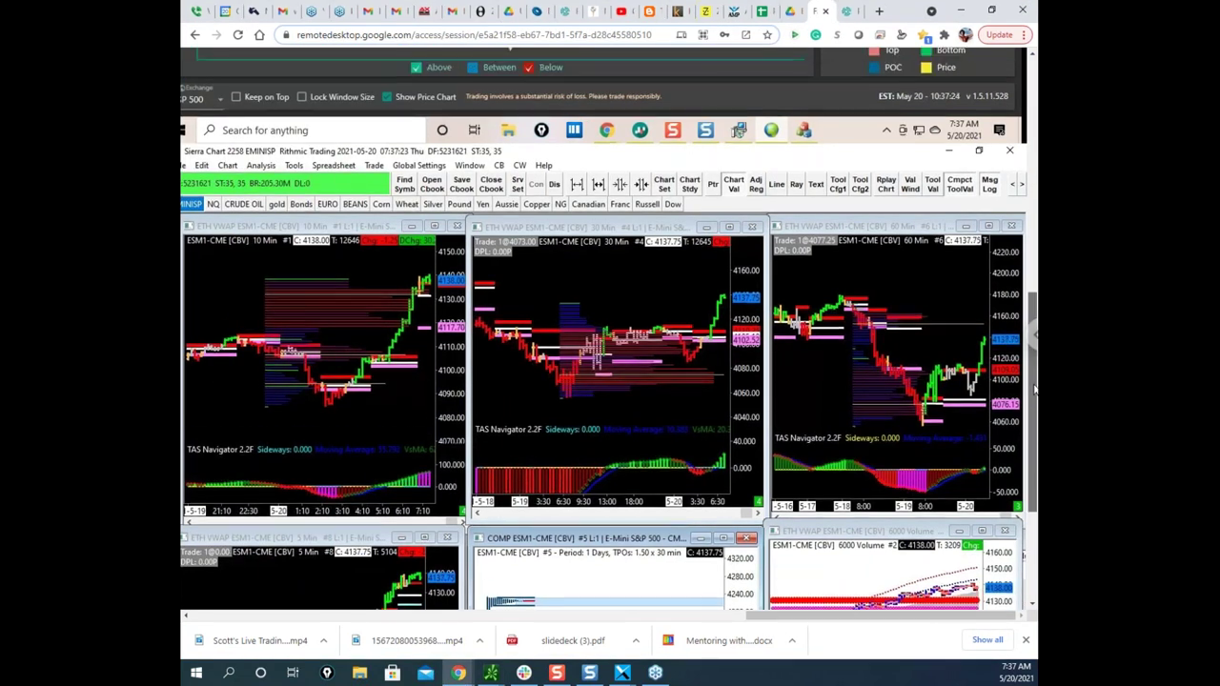
{"action": "left_click_drag", "start_coordinate": [1034, 388], "coordinate": [1031, 474]}
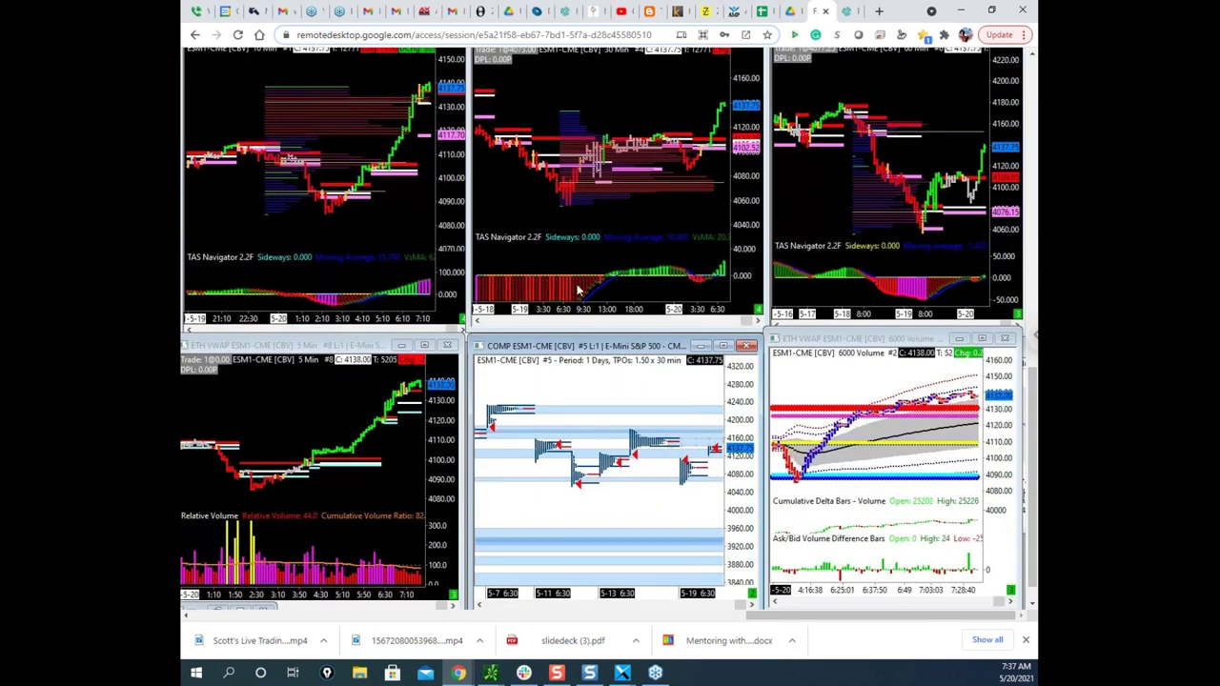
Switch to Bookmap, maximize the E-Mini S&P 500 window, and examine the heatmap around the large trade bubble near 07:35.
{"action": "left_click", "coordinate": [622, 673]}
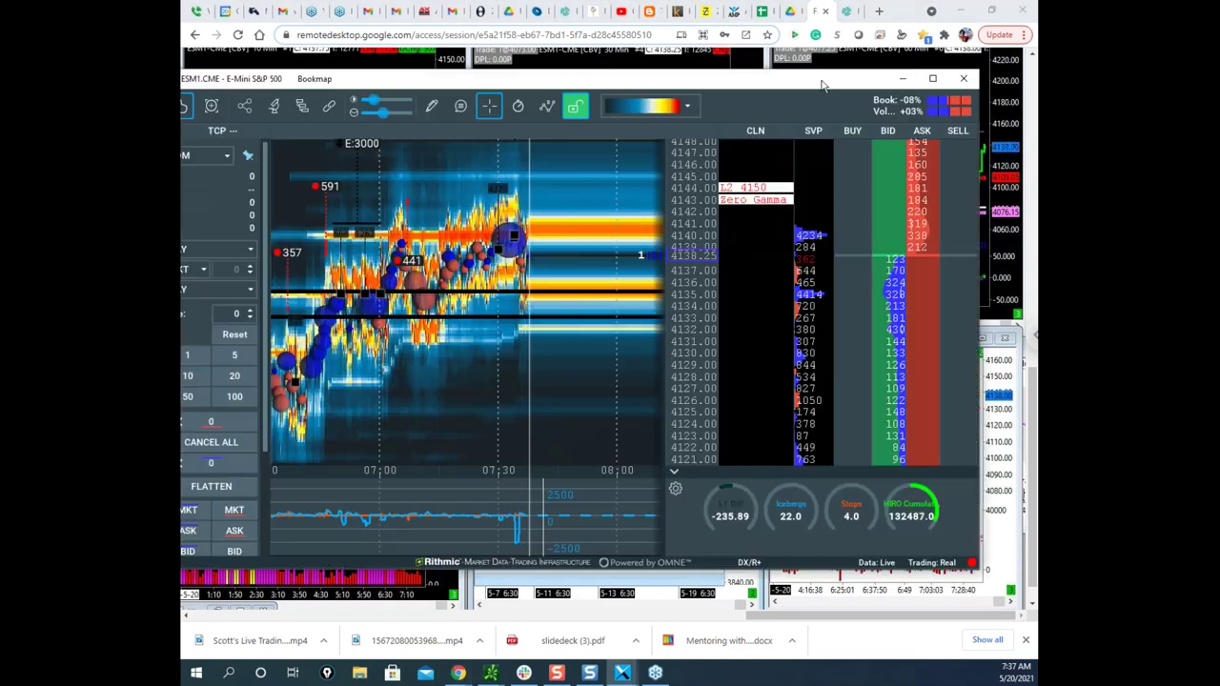
{"action": "left_click", "coordinate": [935, 80]}
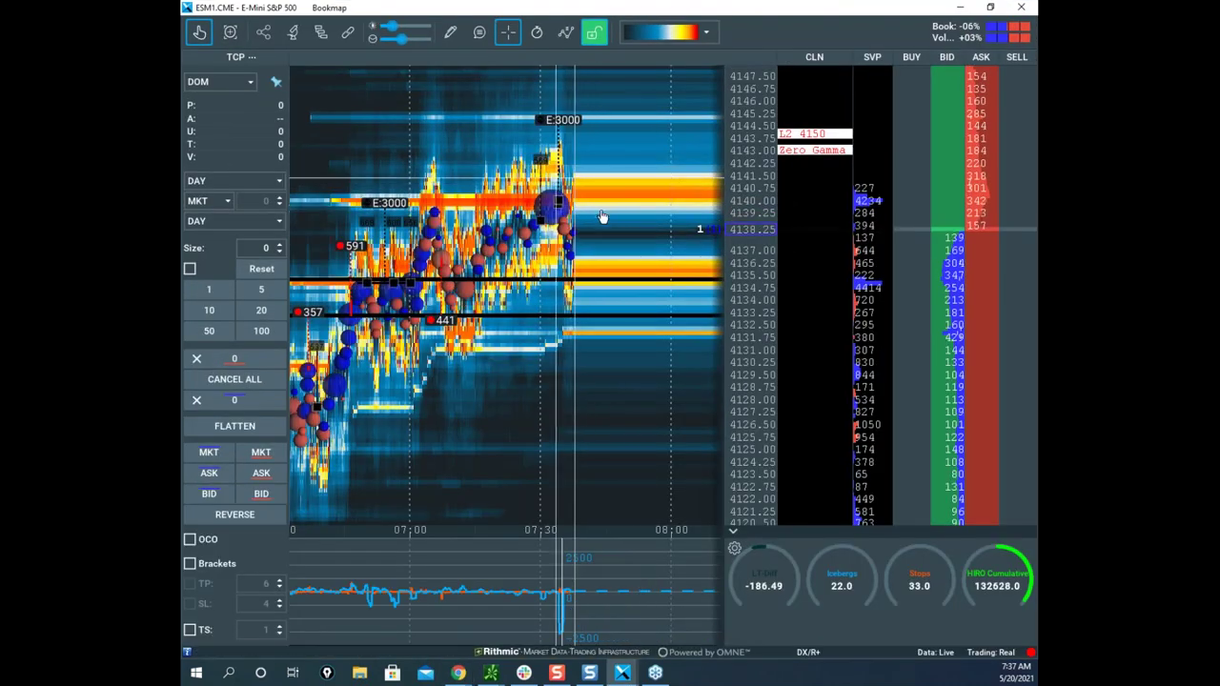
{"action": "scroll", "coordinate": [572, 384], "scroll_direction": "up", "scroll_amount": 2}
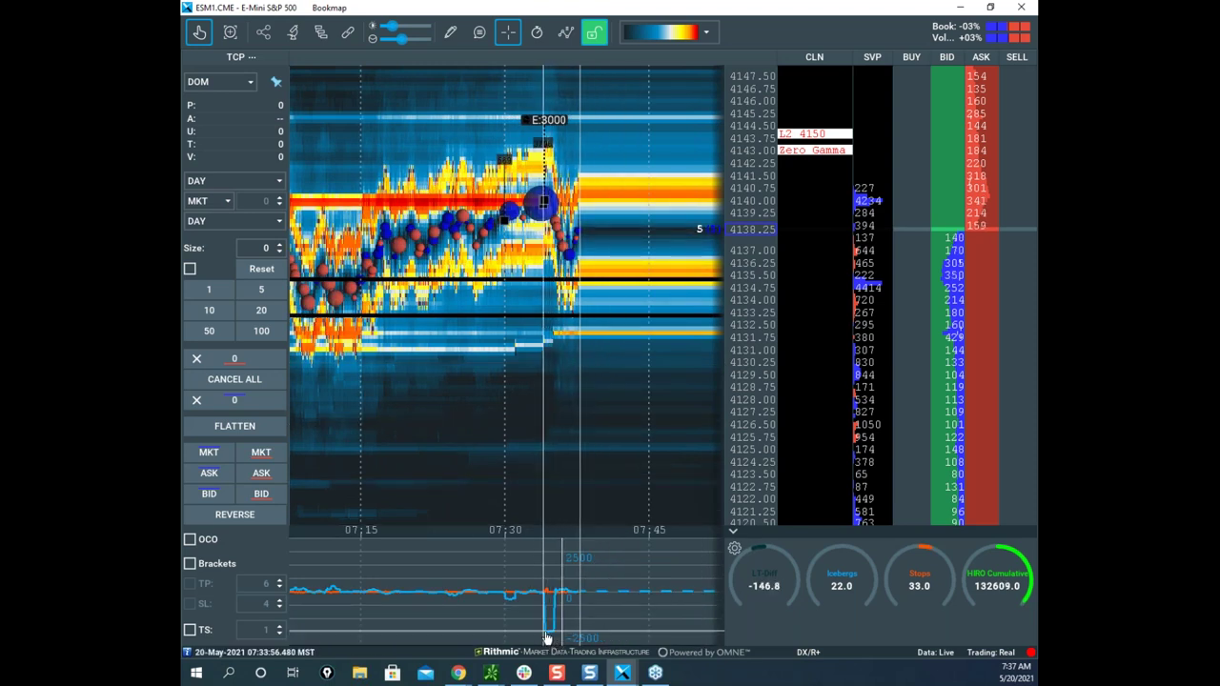
{"action": "scroll", "coordinate": [533, 247], "scroll_direction": "down", "scroll_amount": 2}
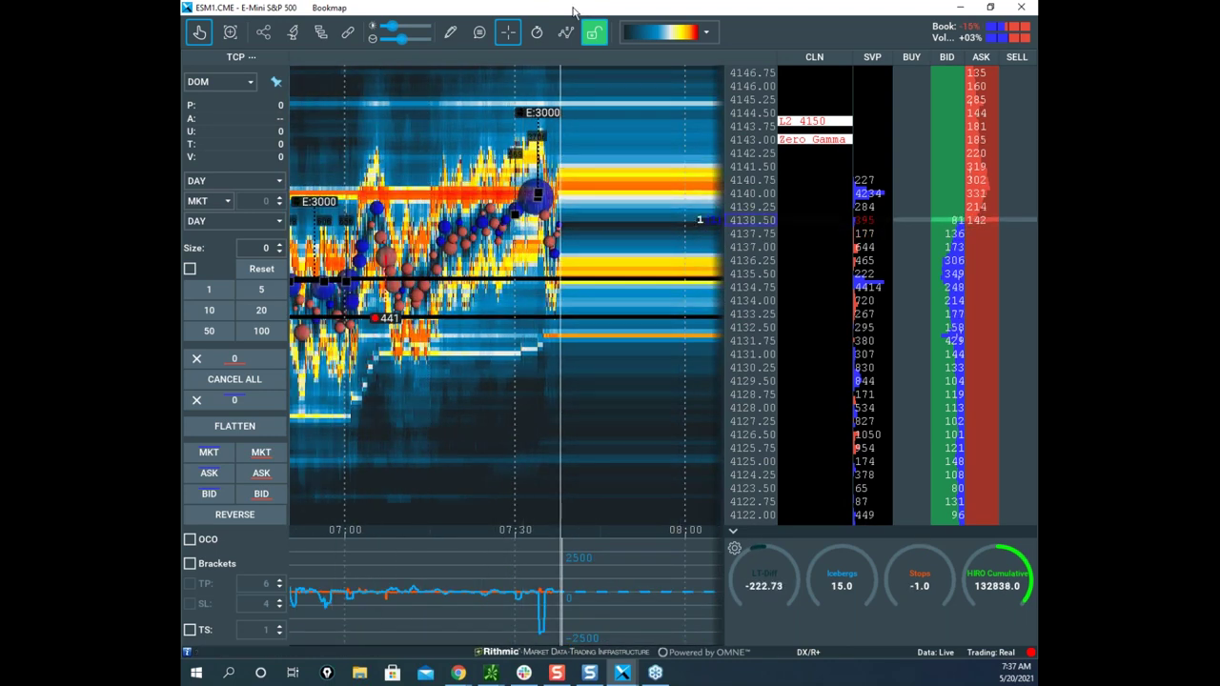
Draw horizontal lines on the heatmap at about 4140.75 and 4139.25, around the large trade bubble.
{"action": "left_click", "coordinate": [451, 33]}
{"action": "left_click", "coordinate": [521, 201]}
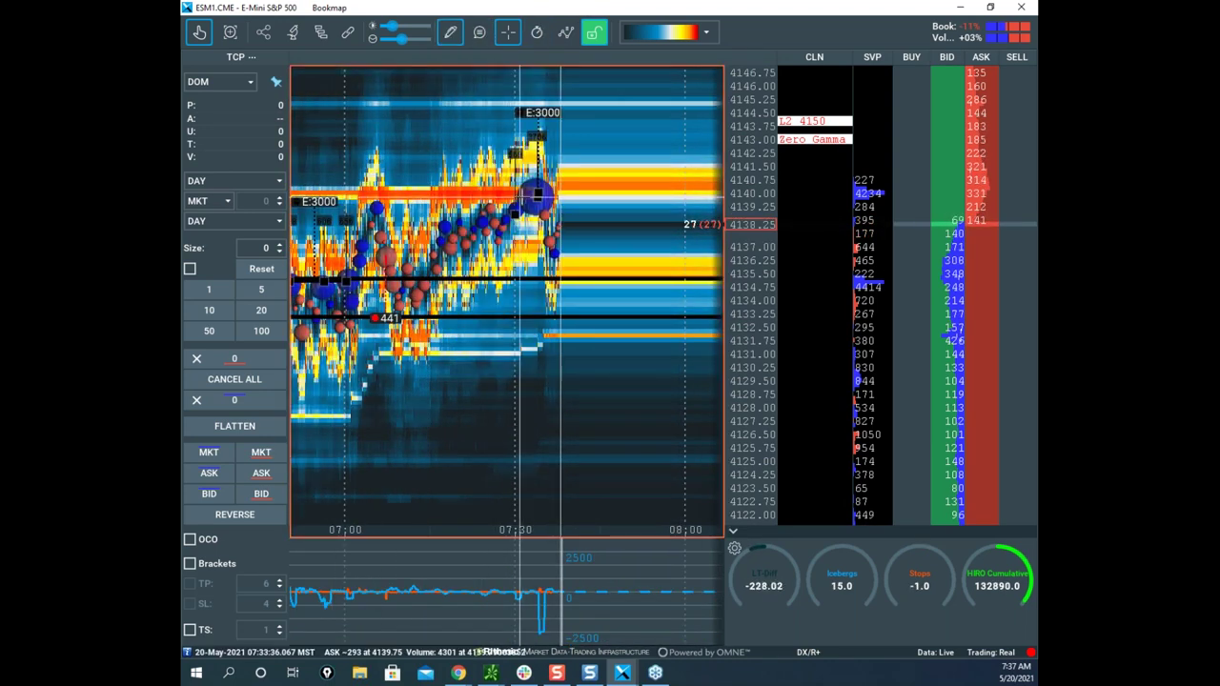
{"action": "left_click", "coordinate": [564, 180]}
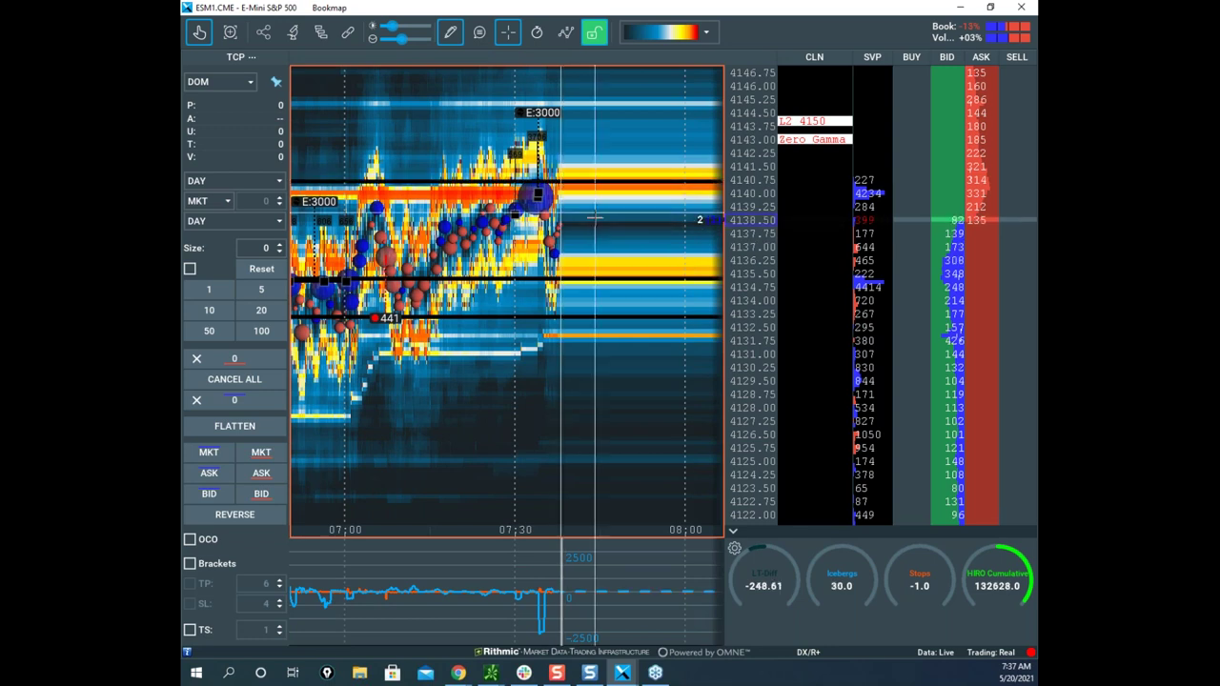
{"action": "scroll", "coordinate": [553, 219], "scroll_direction": "up", "scroll_amount": 4}
{"action": "scroll", "coordinate": [551, 223], "scroll_direction": "up", "scroll_amount": 3}
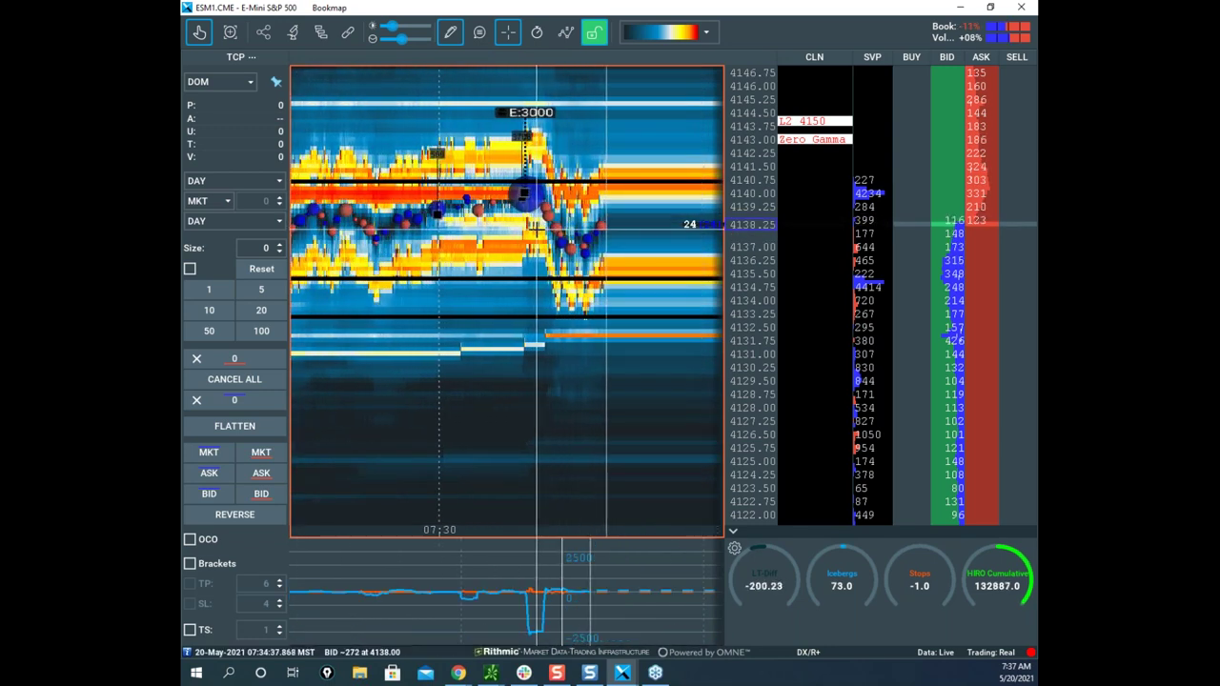
{"action": "left_click_drag", "start_coordinate": [751, 159], "coordinate": [755, 141]}
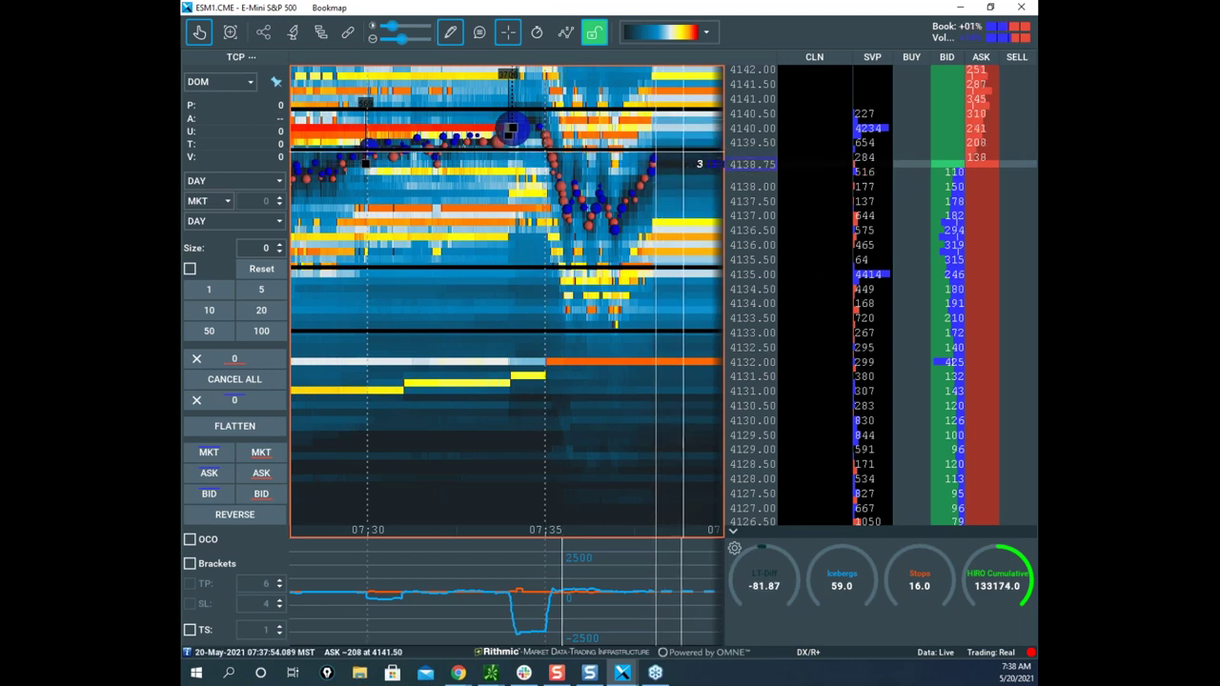
Annotate the price drop after 07:35, circling the large trade bubble and the sharp dip in the indicator below the heatmap.
{"action": "key", "text": "alt+Tab"}
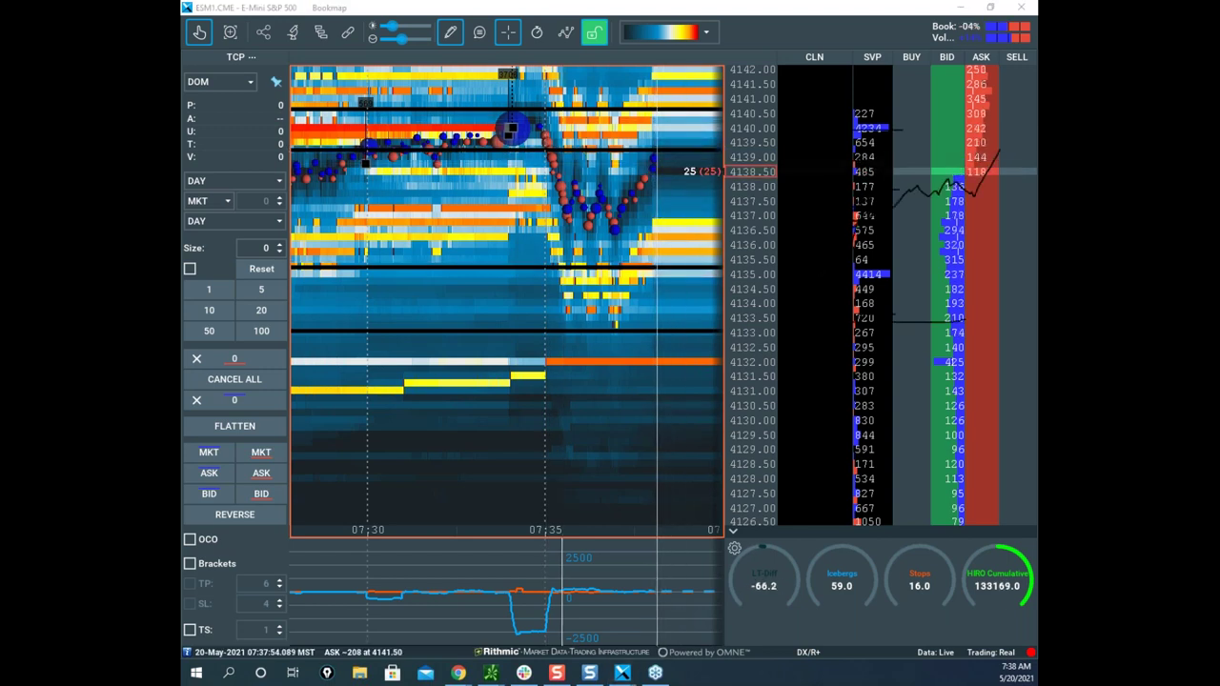
{"action": "left_click_drag", "start_coordinate": [543, 121], "coordinate": [588, 215]}
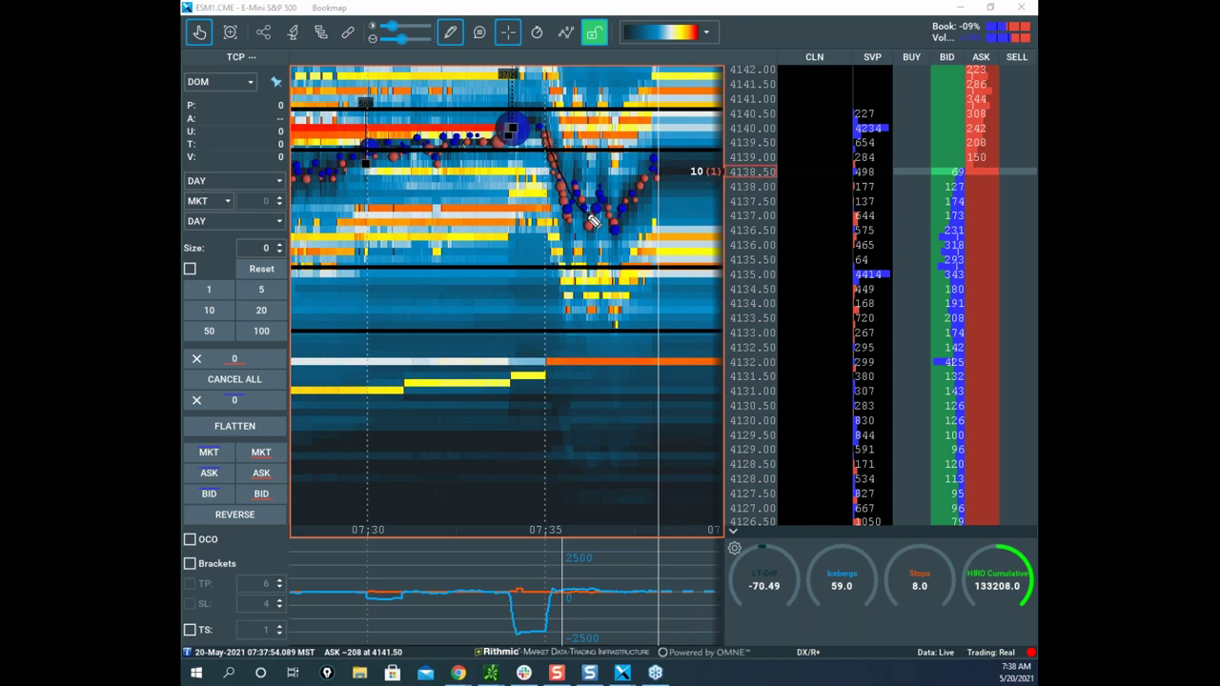
{"action": "left_click_drag", "start_coordinate": [551, 107], "coordinate": [546, 112]}
{"action": "left_click_drag", "start_coordinate": [539, 553], "coordinate": [643, 605]}
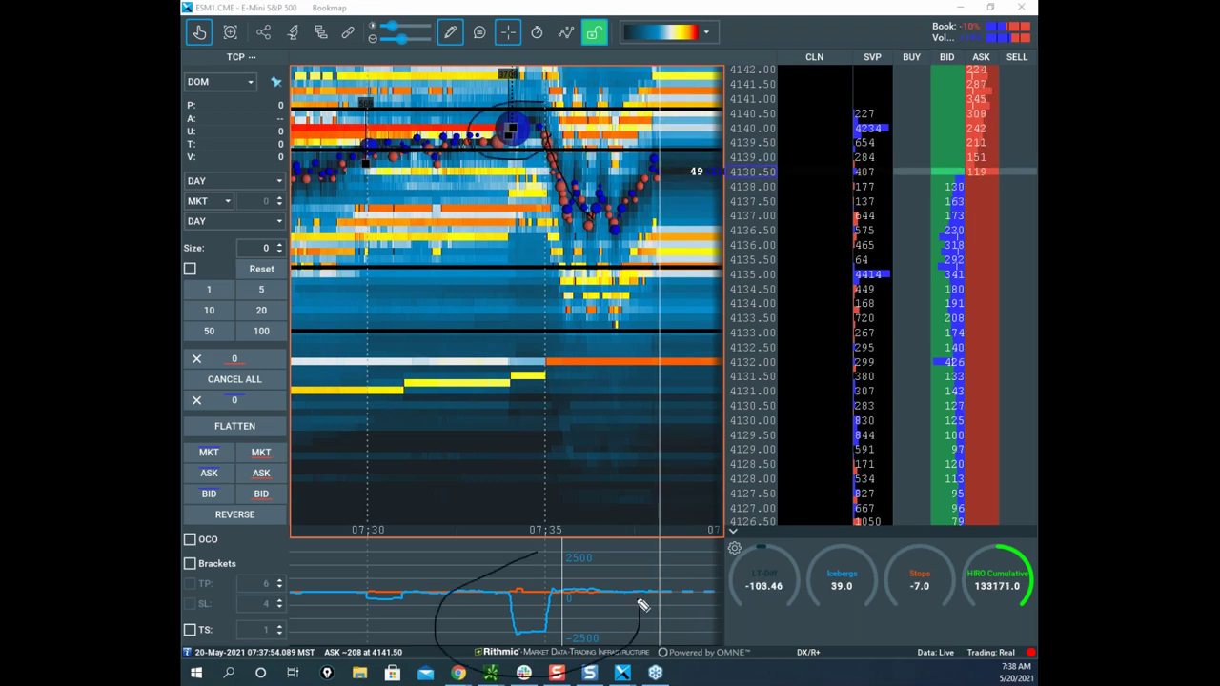
Sketch the double dip and a possible fall back to about 4136.50, mark the level near 4141.50, and clear the annotations.
{"action": "left_click_drag", "start_coordinate": [545, 138], "coordinate": [594, 245]}
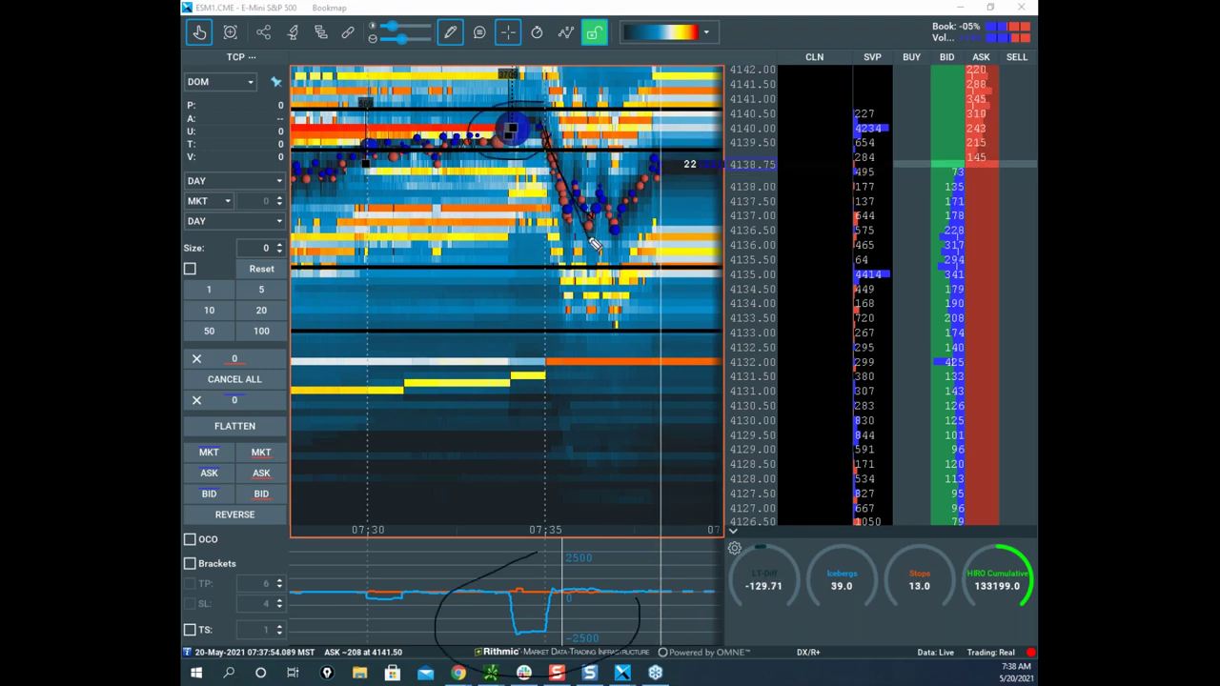
{"action": "mouse_move", "coordinate": [588, 236]}
{"action": "left_mouse_down"}
{"action": "mouse_move", "coordinate": [768, 226]}
{"action": "mouse_move", "coordinate": [777, 248]}
{"action": "mouse_move", "coordinate": [658, 158]}
{"action": "mouse_move", "coordinate": [673, 154]}
{"action": "mouse_move", "coordinate": [683, 227]}
{"action": "left_mouse_up"}
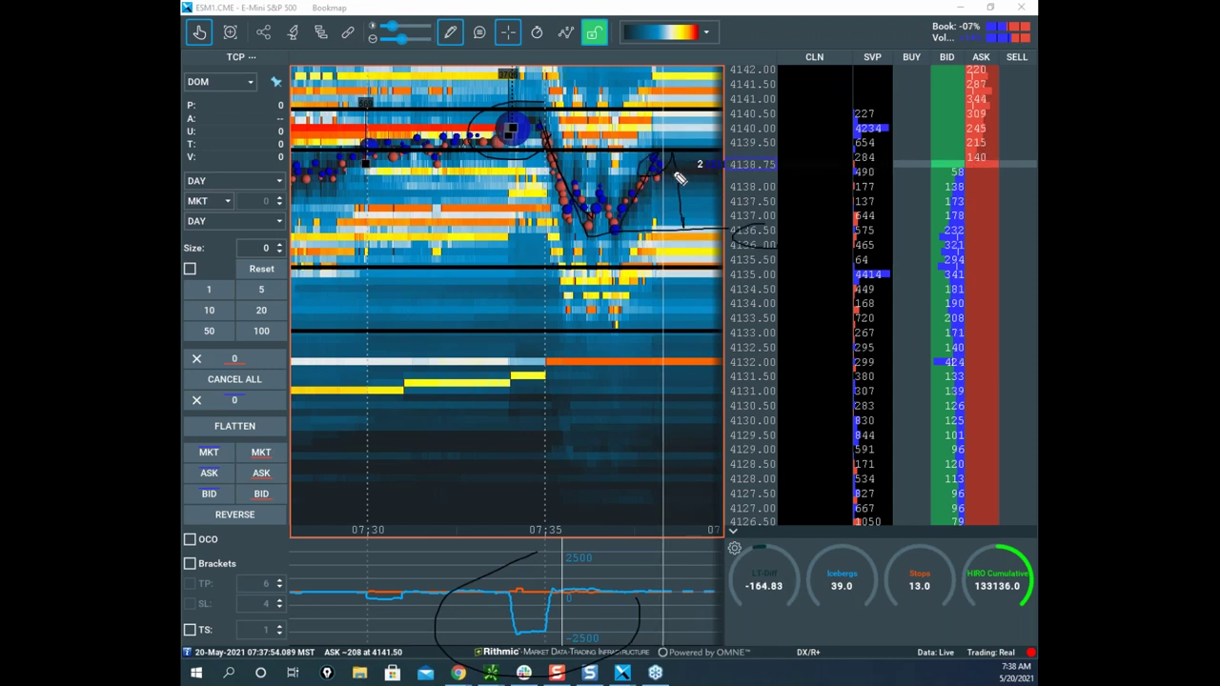
{"action": "left_click_drag", "start_coordinate": [659, 82], "coordinate": [717, 80]}
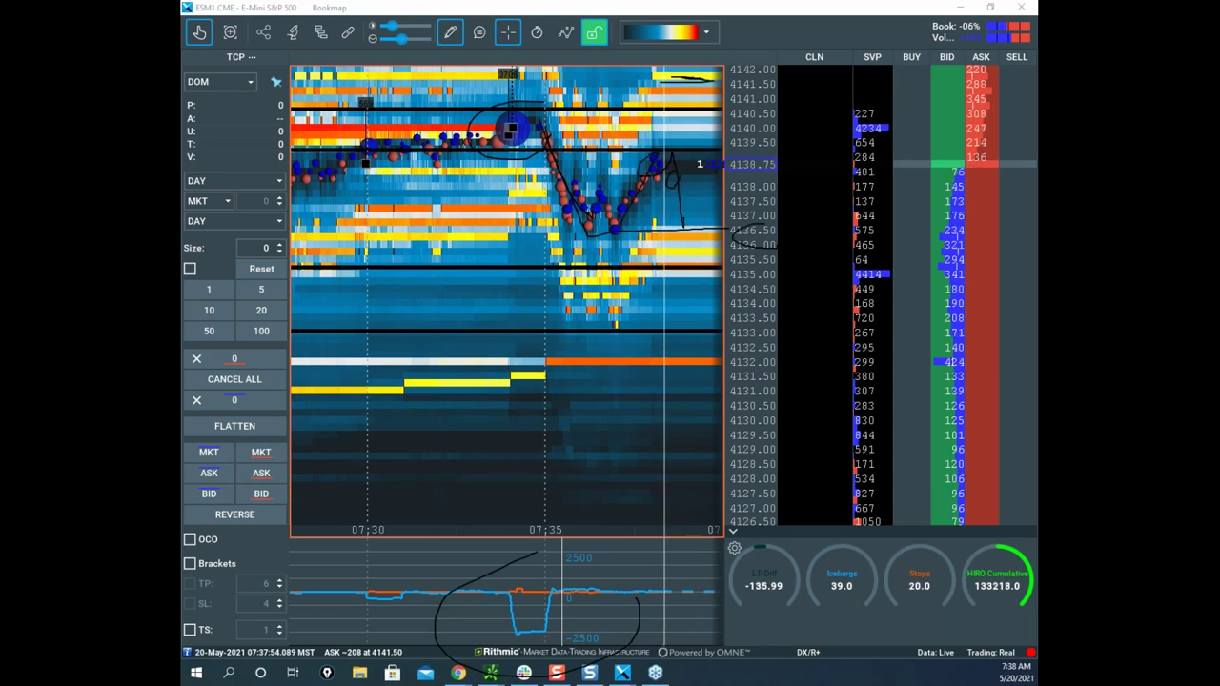
{"action": "key", "text": "Escape"}
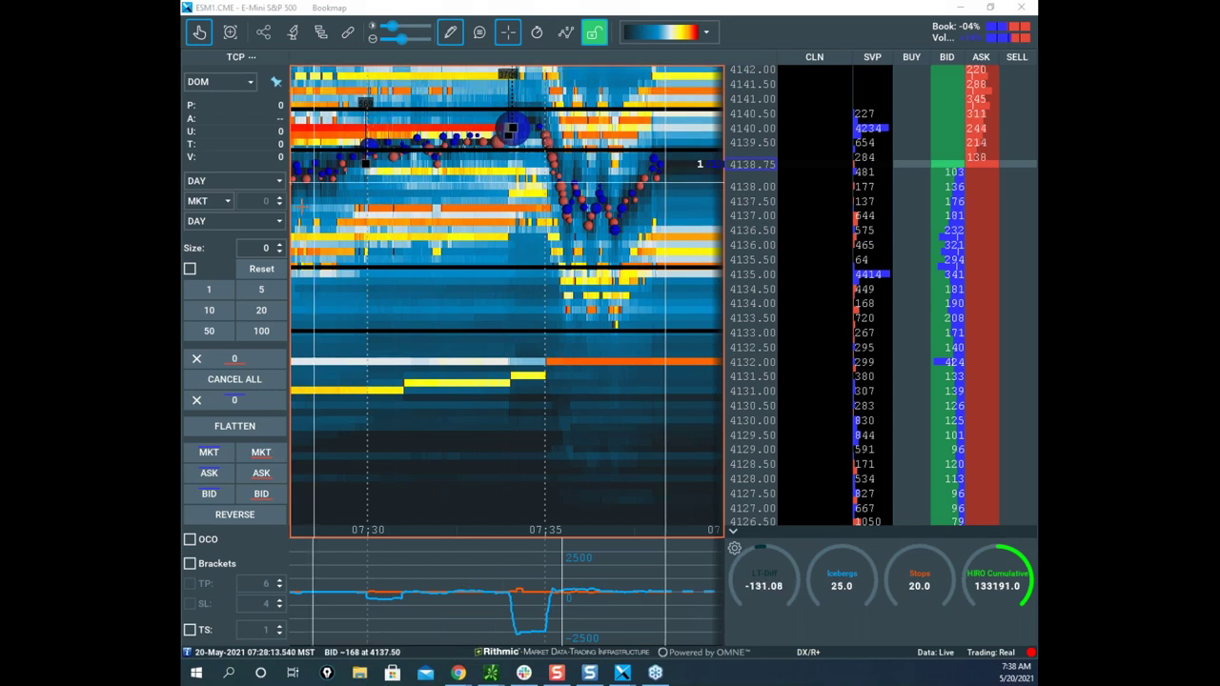
Set the order size to 6 contracts.
{"action": "left_click", "coordinate": [280, 245]}
{"action": "left_click", "coordinate": [280, 245]}
{"action": "left_click", "coordinate": [280, 244]}
{"action": "left_click", "coordinate": [281, 245]}
{"action": "left_click", "coordinate": [280, 245]}
{"action": "left_click", "coordinate": [280, 245]}
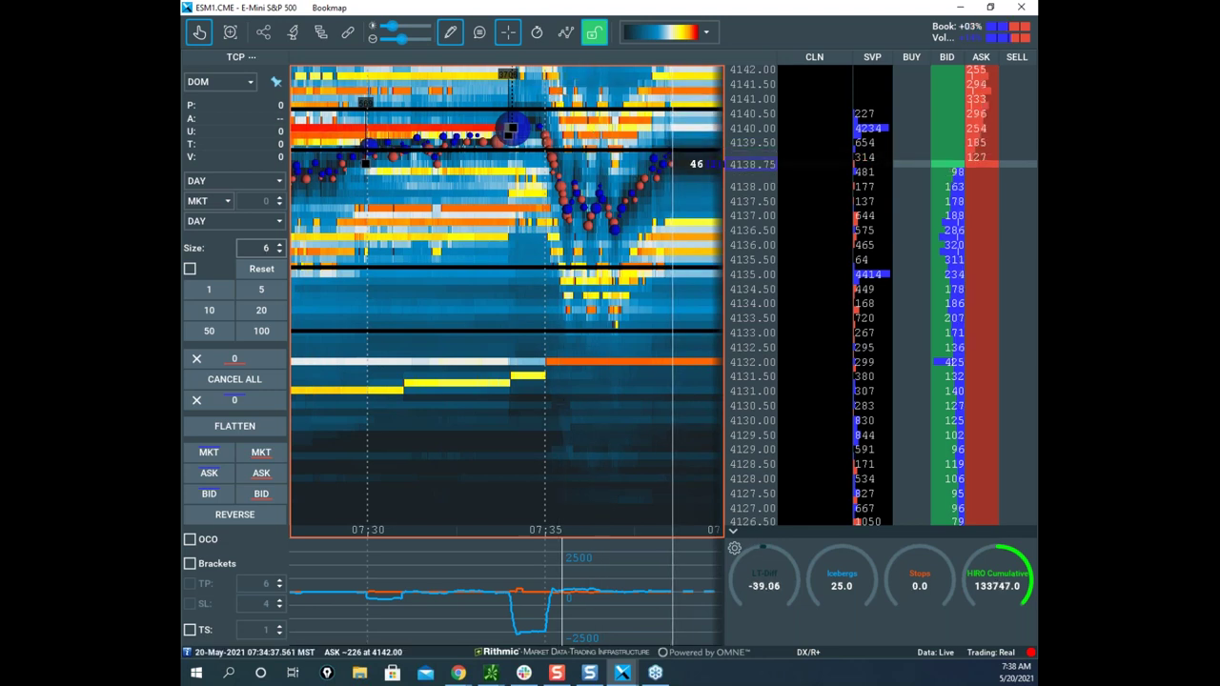
Sketch a rollover from the latest high and a yellow curve following the dip and rebound, and clear the annotations.
{"action": "left_click_drag", "start_coordinate": [672, 158], "coordinate": [695, 203]}
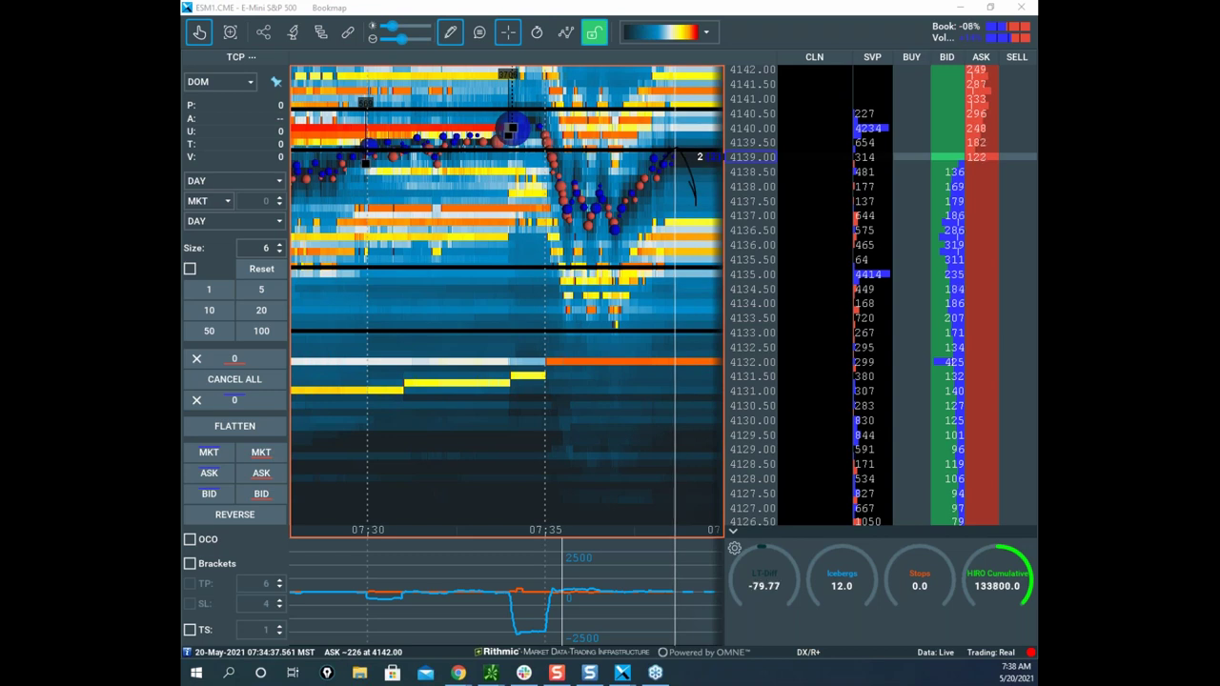
{"action": "mouse_move", "coordinate": [577, 157]}
{"action": "left_mouse_down"}
{"action": "mouse_move", "coordinate": [684, 158]}
{"action": "mouse_move", "coordinate": [700, 190]}
{"action": "left_mouse_up"}
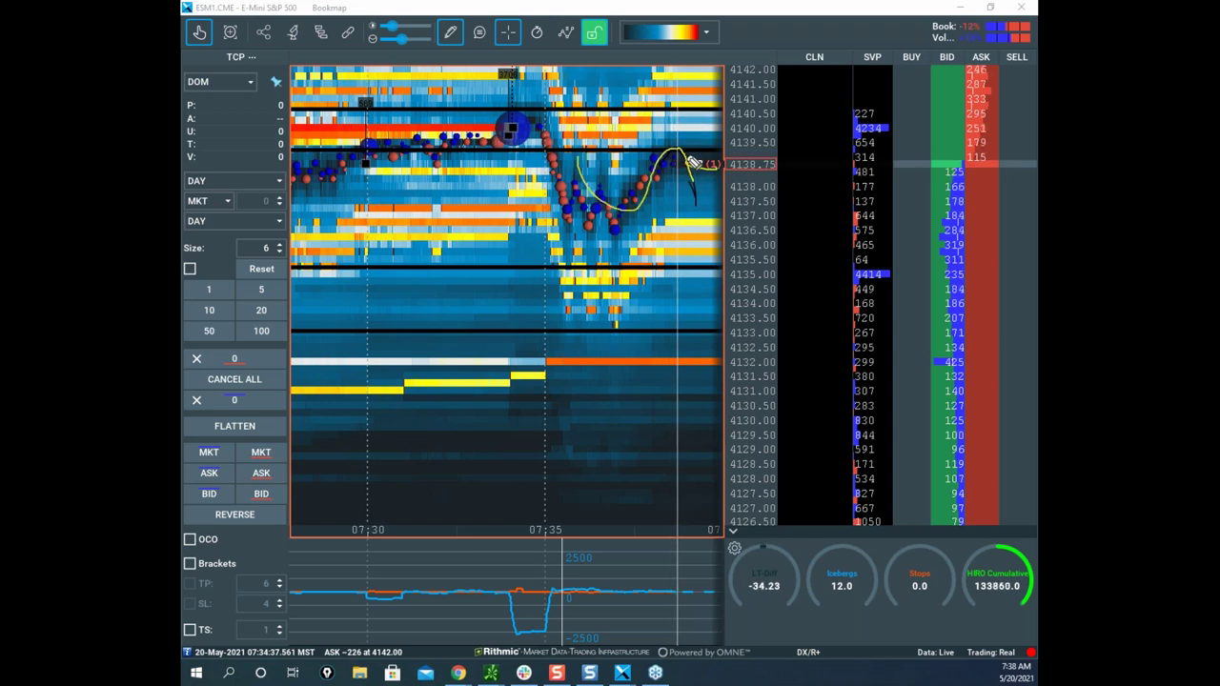
{"action": "key", "text": "Escape"}
Trace a yellow path on the heatmap from the large trade bubble through the low and back up to the current price.
{"action": "scroll", "coordinate": [603, 277], "scroll_direction": "down", "scroll_amount": 3}
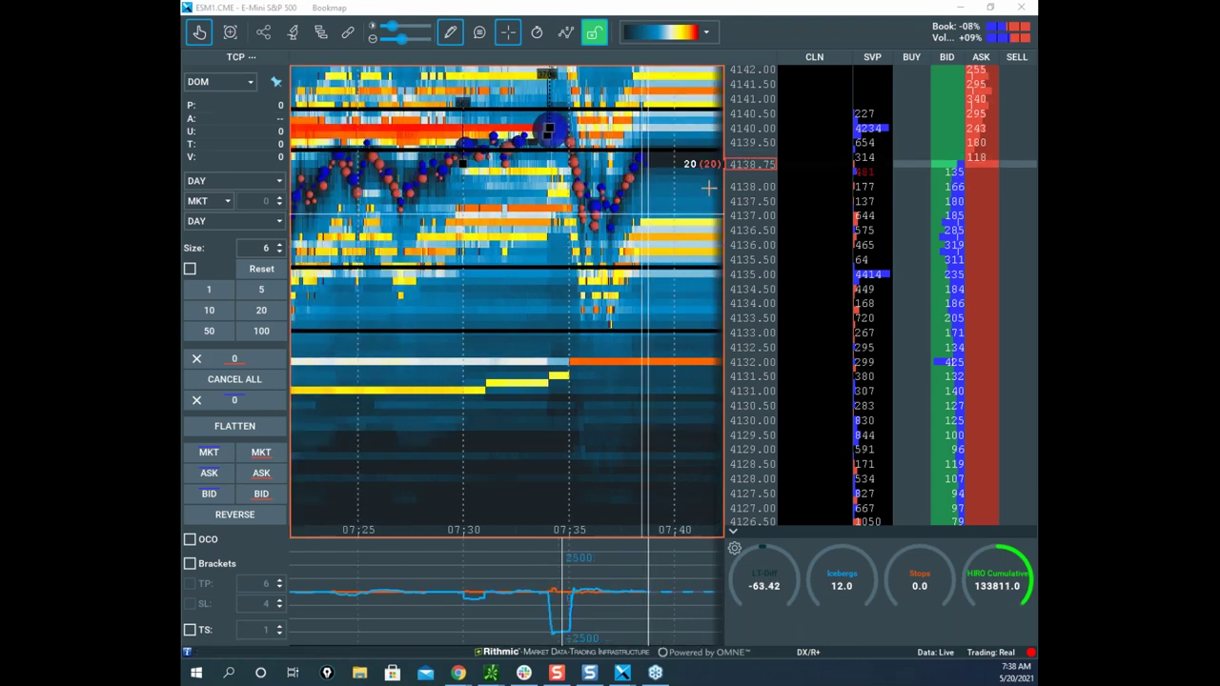
{"action": "scroll", "coordinate": [757, 157], "scroll_direction": "down", "scroll_amount": 3}
{"action": "scroll", "coordinate": [664, 242], "scroll_direction": "down", "scroll_amount": 2}
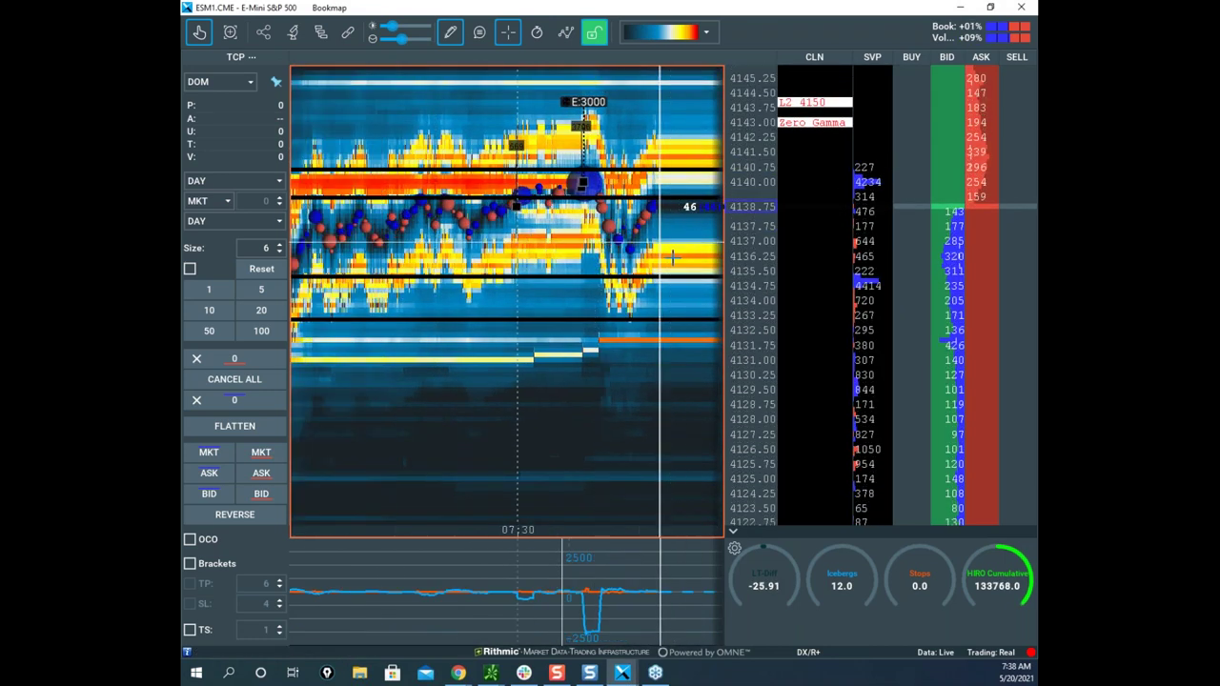
{"action": "key", "text": "ctrl+shift+1"}
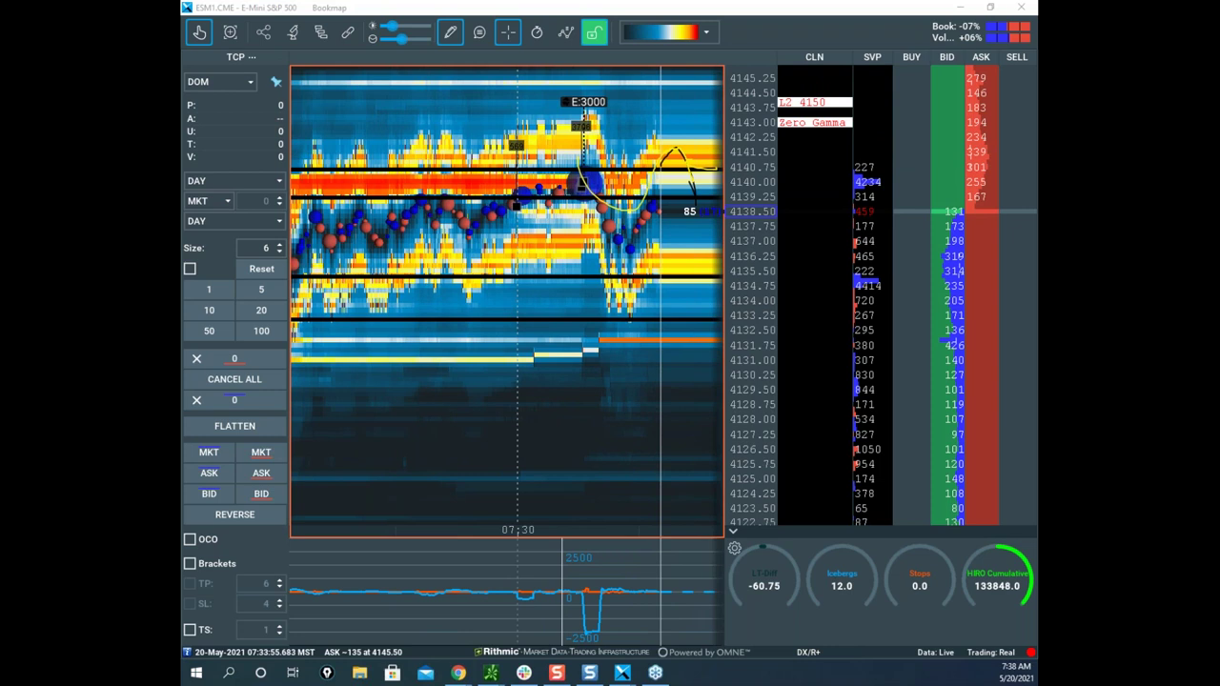
{"action": "left_click", "coordinate": [603, 110]}
{"action": "mouse_move", "coordinate": [586, 184]}
{"action": "left_mouse_down"}
{"action": "mouse_move", "coordinate": [640, 226]}
{"action": "mouse_move", "coordinate": [664, 199]}
{"action": "left_mouse_up"}
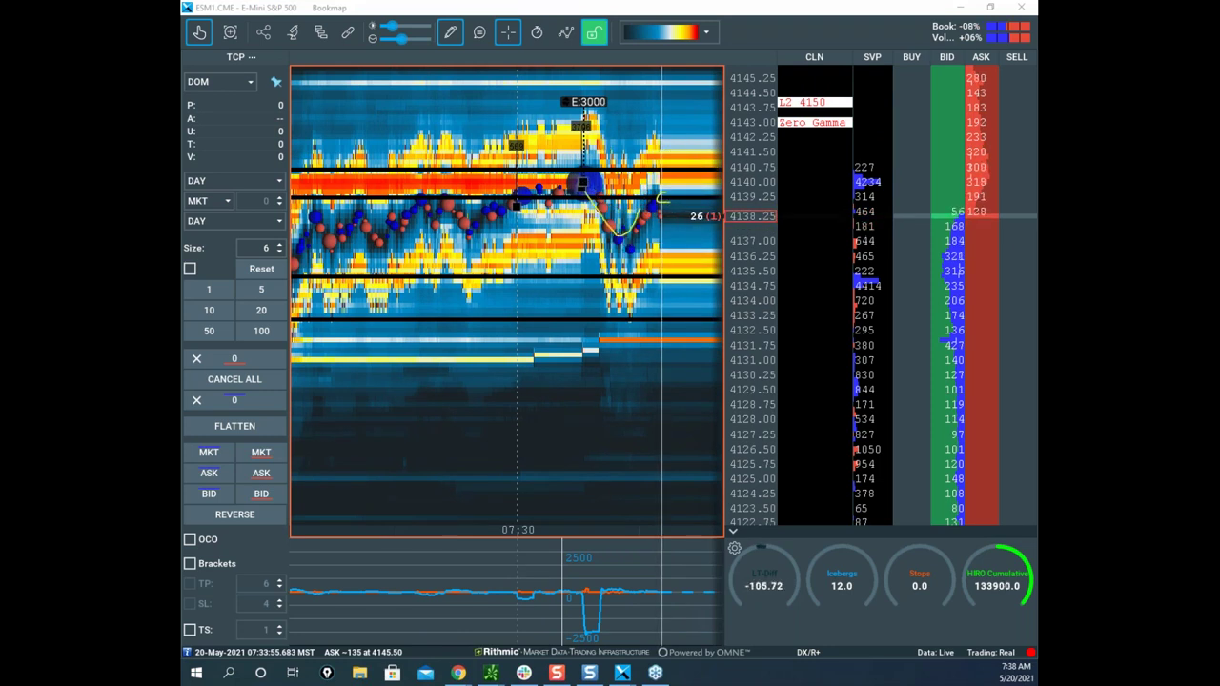
Sell 6 contracts at market and place a buy stop for 6 just above the L2 4150 label.
{"action": "left_click", "coordinate": [272, 454]}
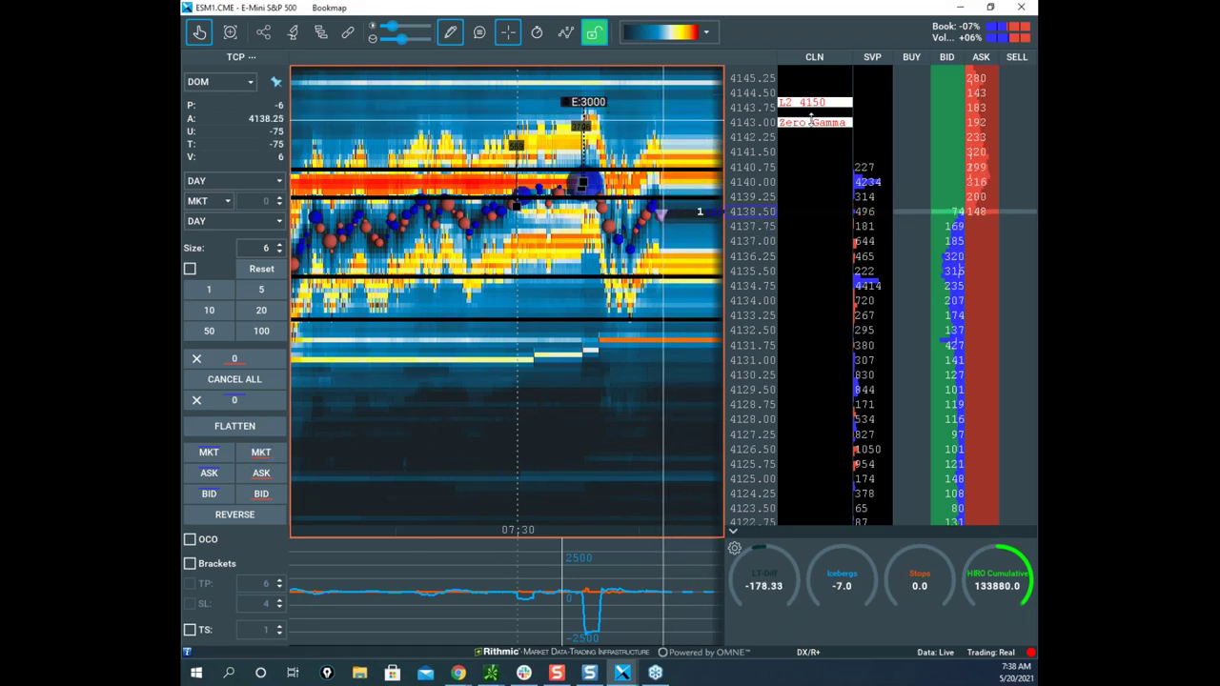
{"action": "left_click", "coordinate": [957, 93]}
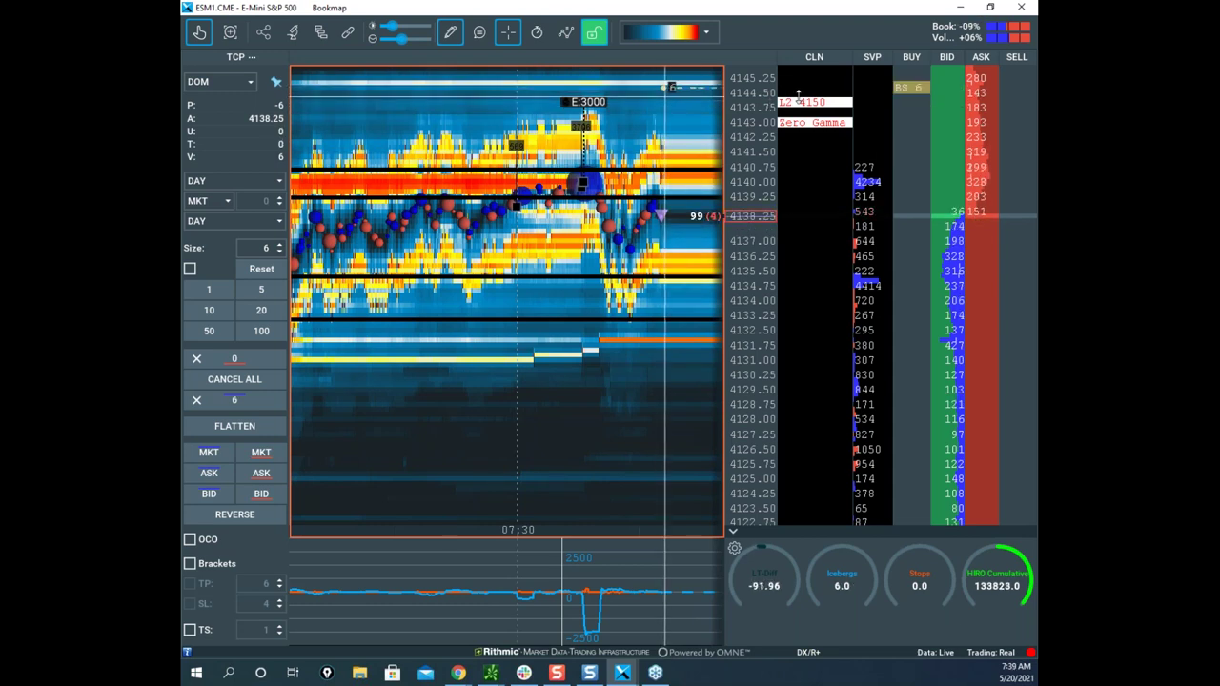
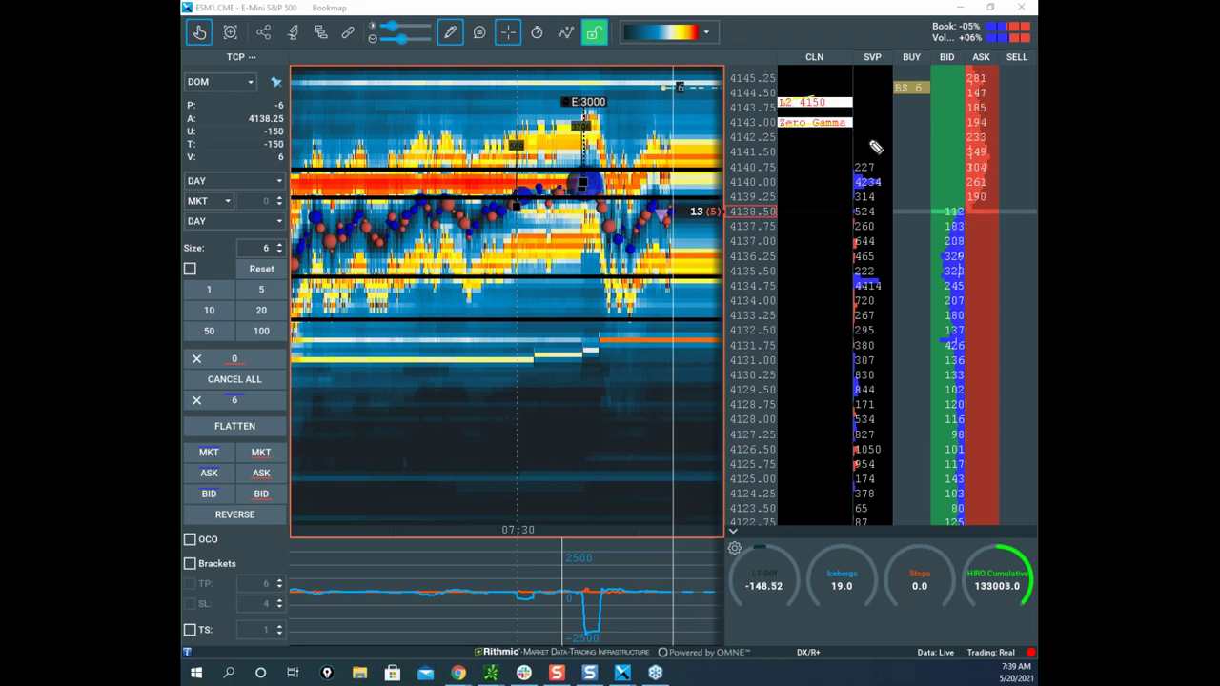
Circle the L2 4150 and Zero Gamma labels in yellow, mark their levels on the heatmap, and clear the annotations.
{"action": "left_click_drag", "start_coordinate": [836, 81], "coordinate": [868, 149]}
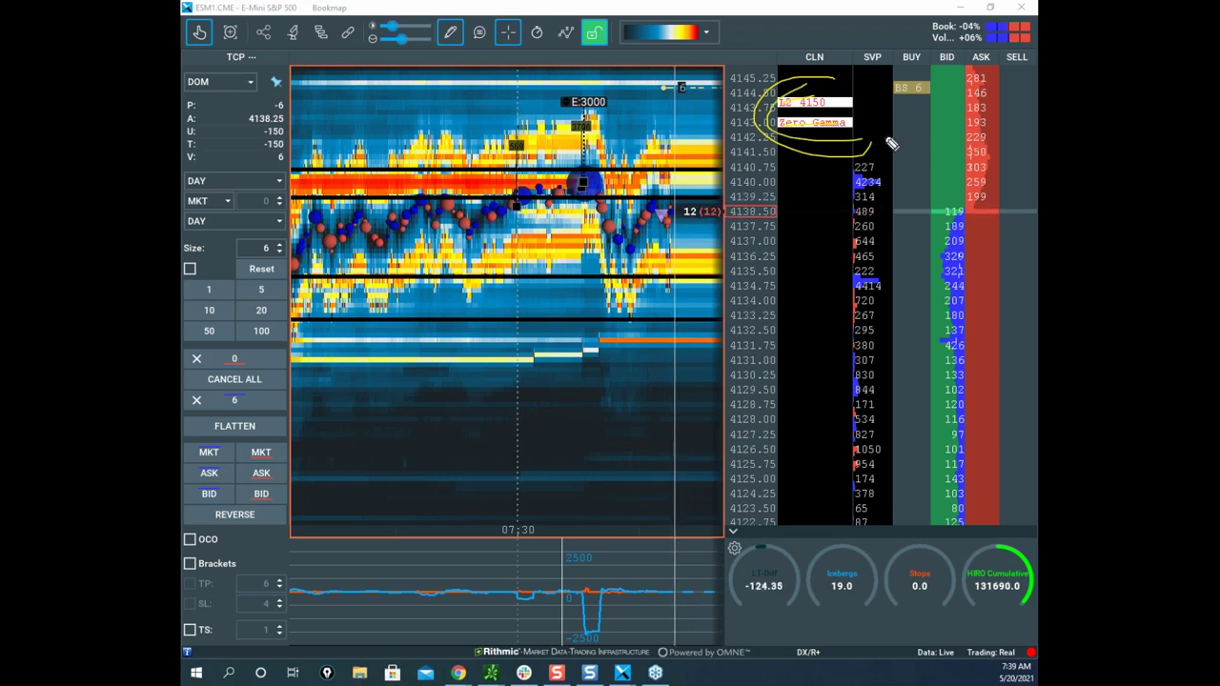
{"action": "mouse_move", "coordinate": [410, 99]}
{"action": "left_mouse_down"}
{"action": "mouse_move", "coordinate": [519, 89]}
{"action": "mouse_move", "coordinate": [548, 107]}
{"action": "left_mouse_up"}
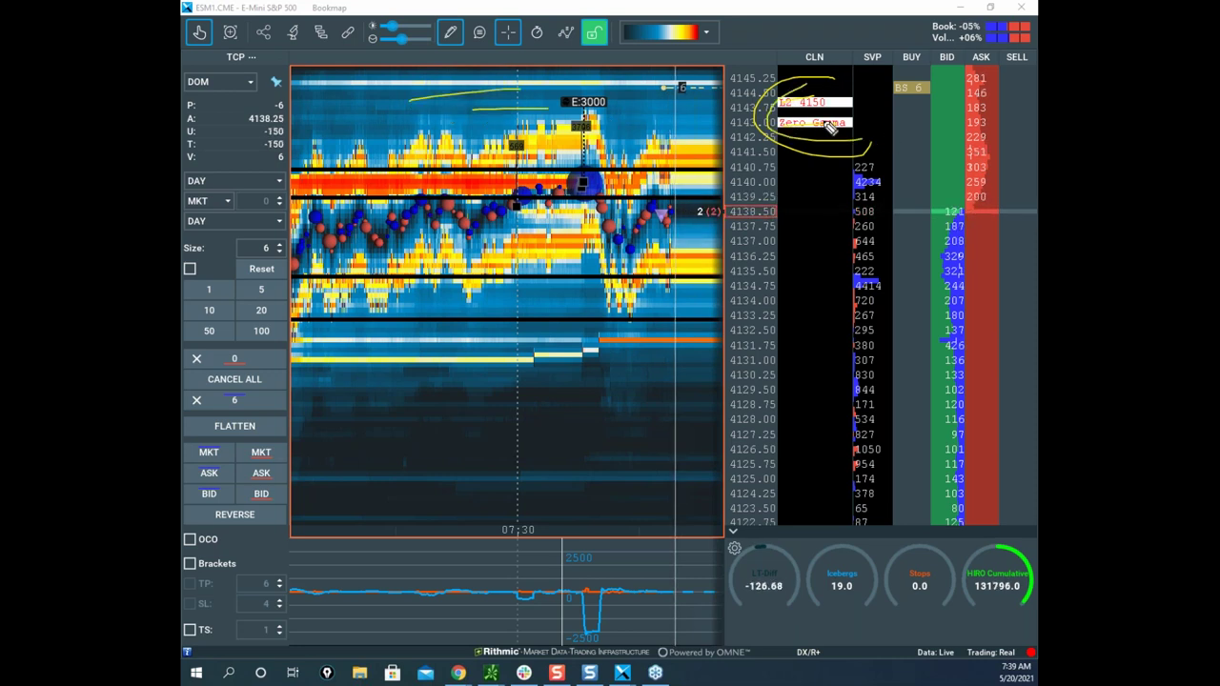
{"action": "left_click_drag", "start_coordinate": [839, 84], "coordinate": [850, 149]}
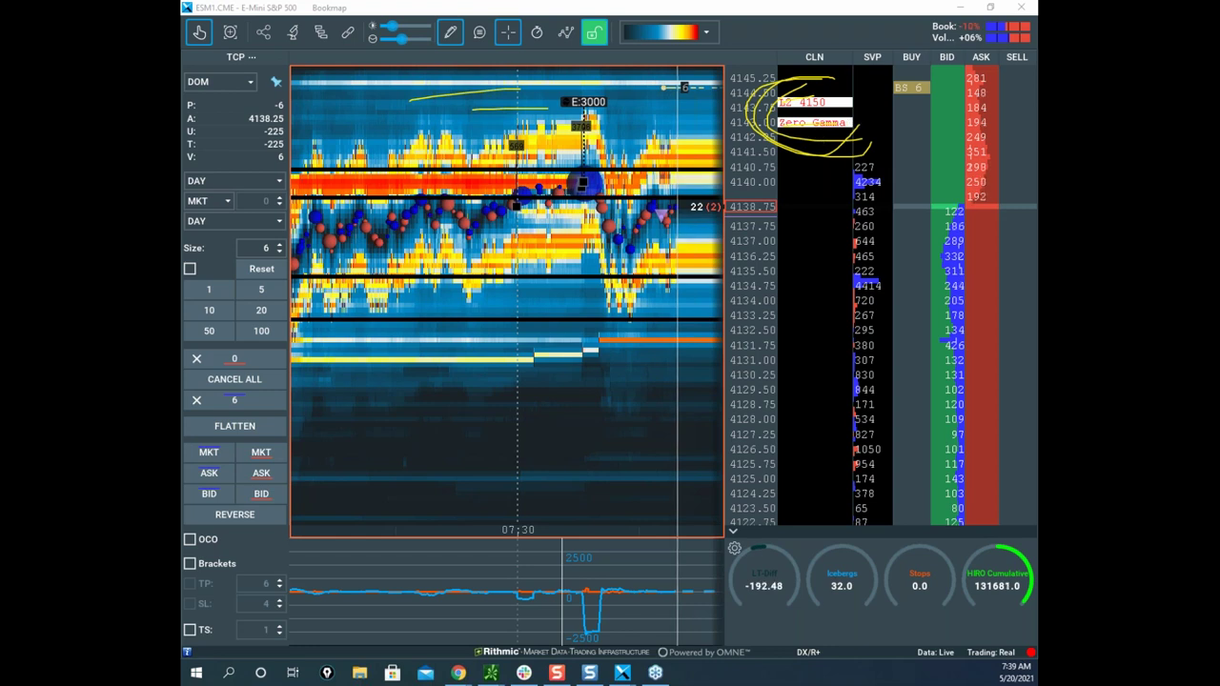
{"action": "key", "text": "e"}
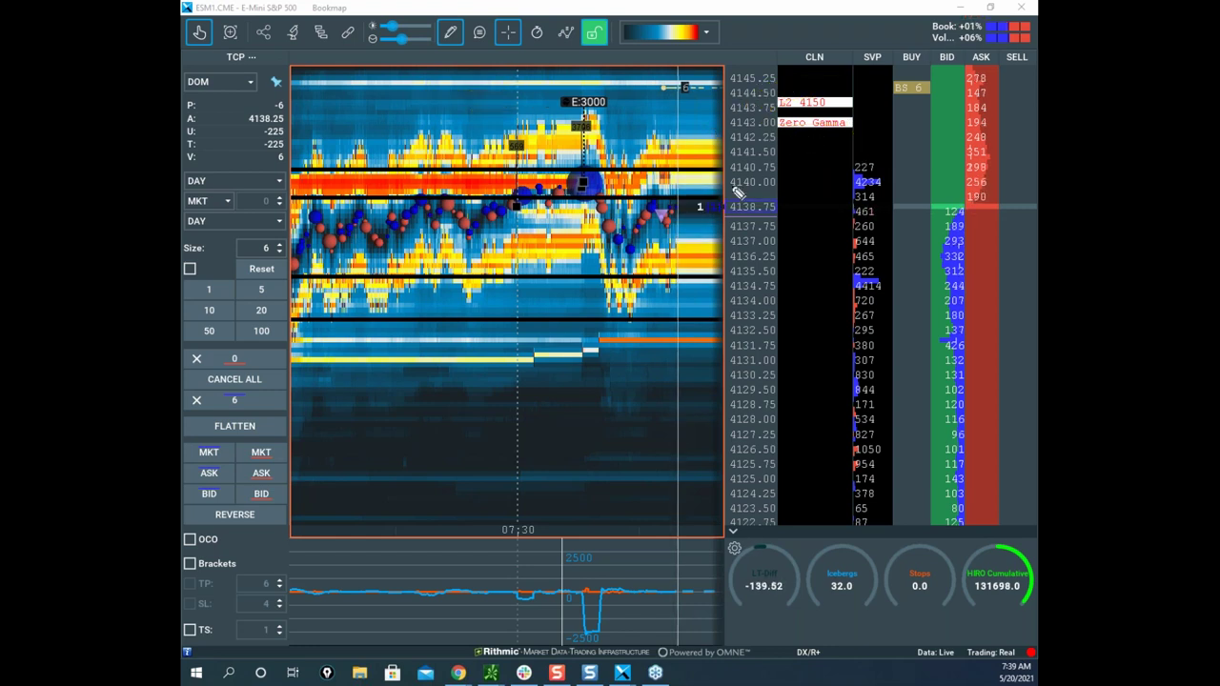
Circle the L2 4150 and Zero Gamma labels in yellow, sketch a price path and arrows toward them, and clear the annotations.
{"action": "mouse_move", "coordinate": [814, 68]}
{"action": "left_mouse_down"}
{"action": "mouse_move", "coordinate": [845, 169]}
{"action": "mouse_move", "coordinate": [874, 96]}
{"action": "left_mouse_up"}
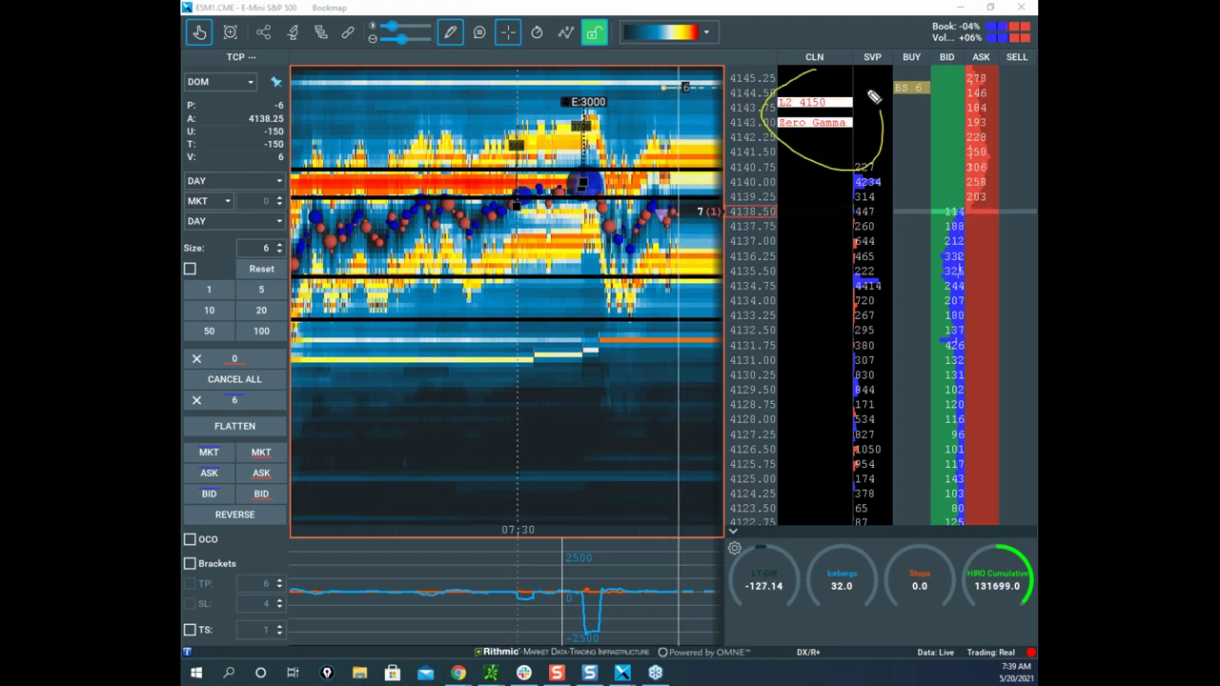
{"action": "mouse_move", "coordinate": [658, 206]}
{"action": "left_mouse_down"}
{"action": "mouse_move", "coordinate": [680, 189]}
{"action": "mouse_move", "coordinate": [716, 114]}
{"action": "mouse_move", "coordinate": [778, 140]}
{"action": "mouse_move", "coordinate": [870, 131]}
{"action": "left_mouse_up"}
{"action": "left_click_drag", "start_coordinate": [702, 135], "coordinate": [780, 208]}
{"action": "mouse_move", "coordinate": [767, 133]}
{"action": "left_mouse_down"}
{"action": "mouse_move", "coordinate": [750, 50]}
{"action": "mouse_move", "coordinate": [825, 57]}
{"action": "mouse_move", "coordinate": [839, 27]}
{"action": "mouse_move", "coordinate": [779, 108]}
{"action": "left_mouse_up"}
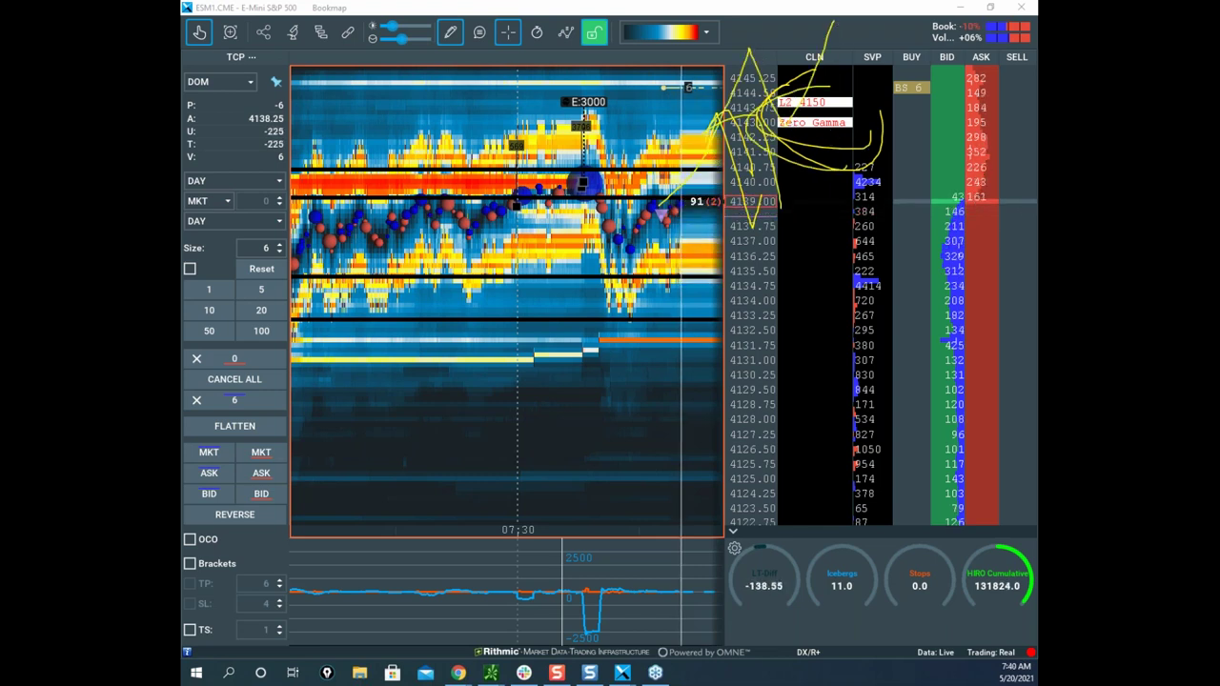
{"action": "key", "text": "Escape"}
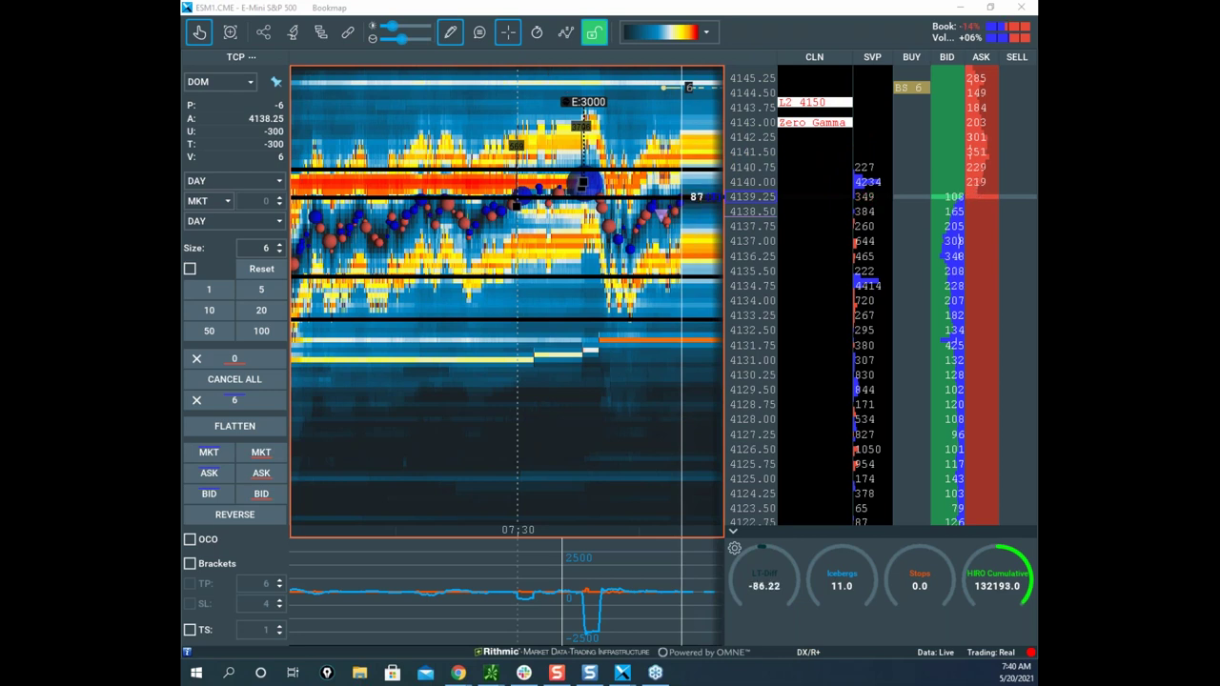
Turn off the heatmap's drawing mode and show a longer stretch of price history.
{"action": "left_click", "coordinate": [454, 36]}
{"action": "left_click", "coordinate": [473, 67]}
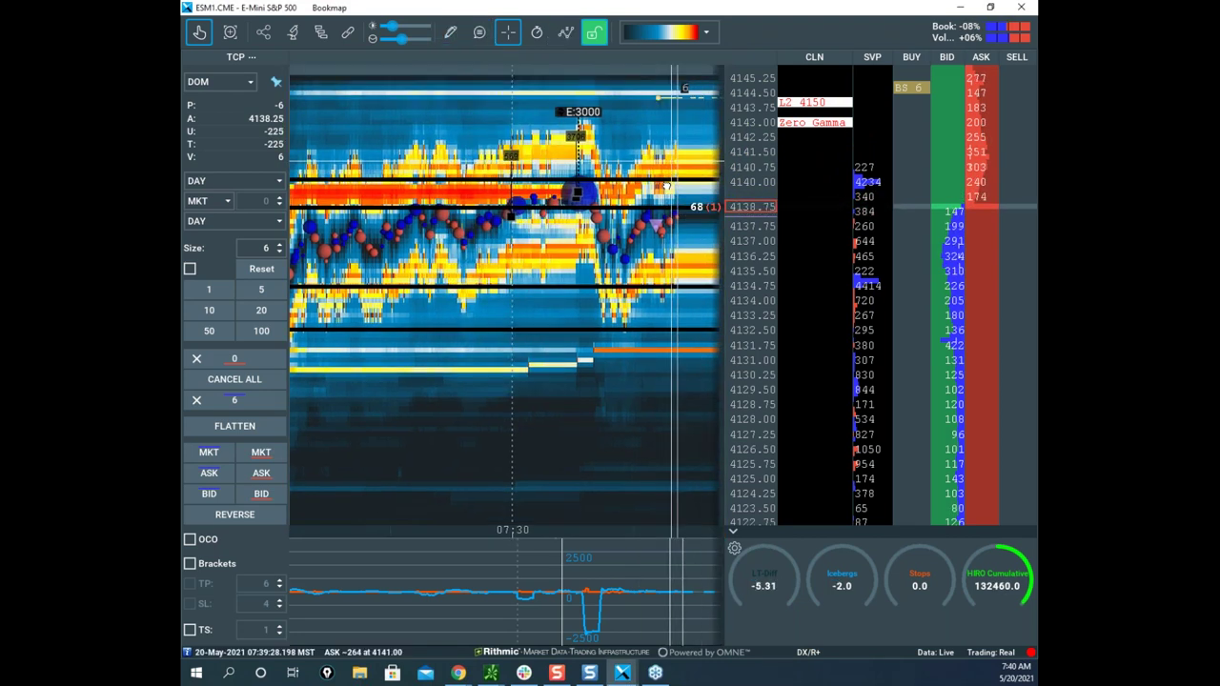
{"action": "scroll", "coordinate": [671, 198], "scroll_direction": "down", "scroll_amount": 3}
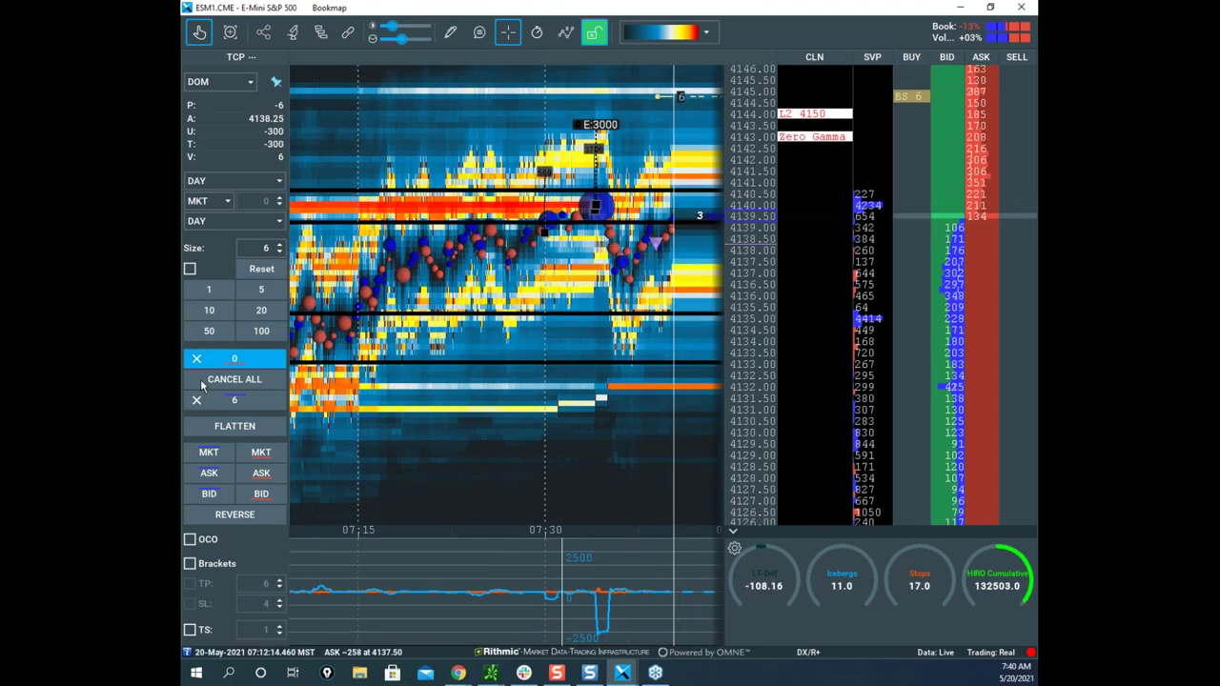
Switch to the remote Sierra Chart window, maximize the 6000 Volume chart, and mark its current value area levels in yellow.
{"action": "mouse_move", "coordinate": [459, 672]}
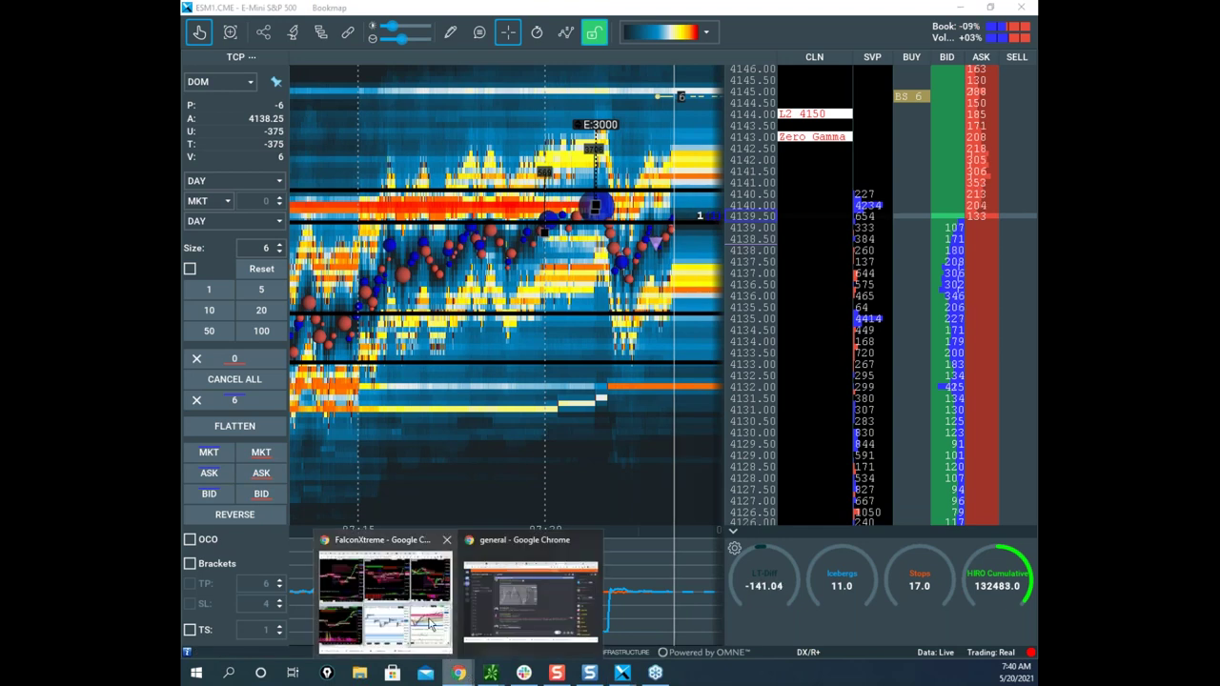
{"action": "left_click", "coordinate": [434, 624]}
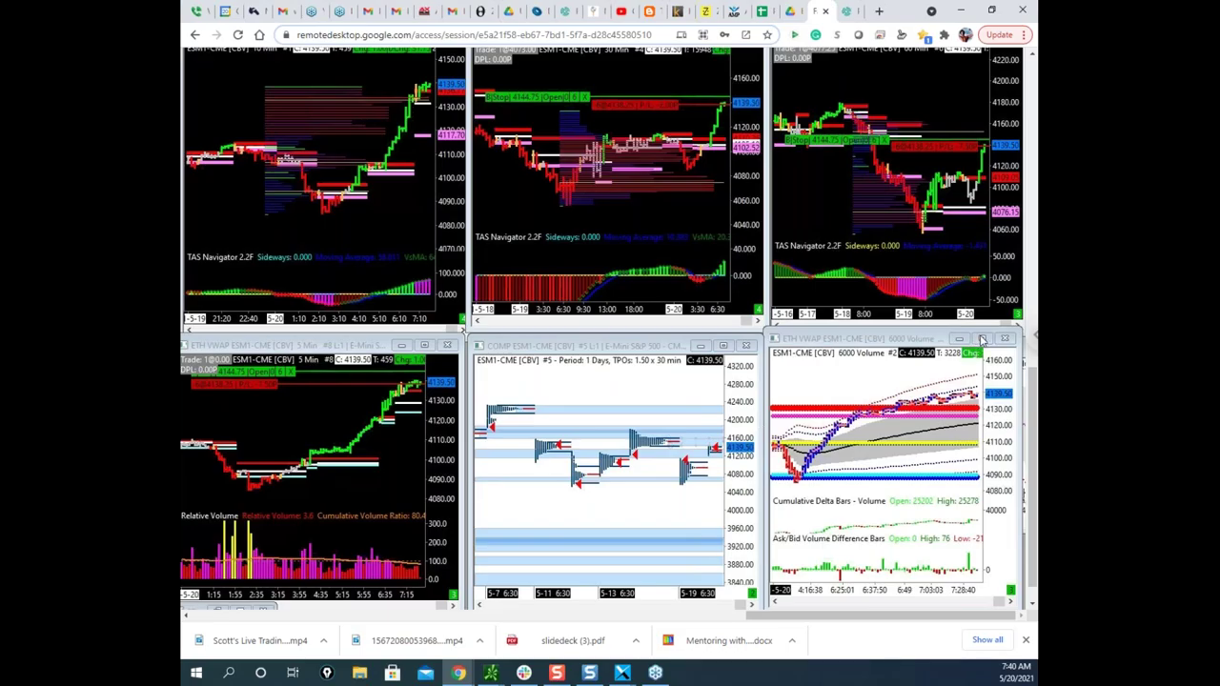
{"action": "left_click", "coordinate": [982, 340]}
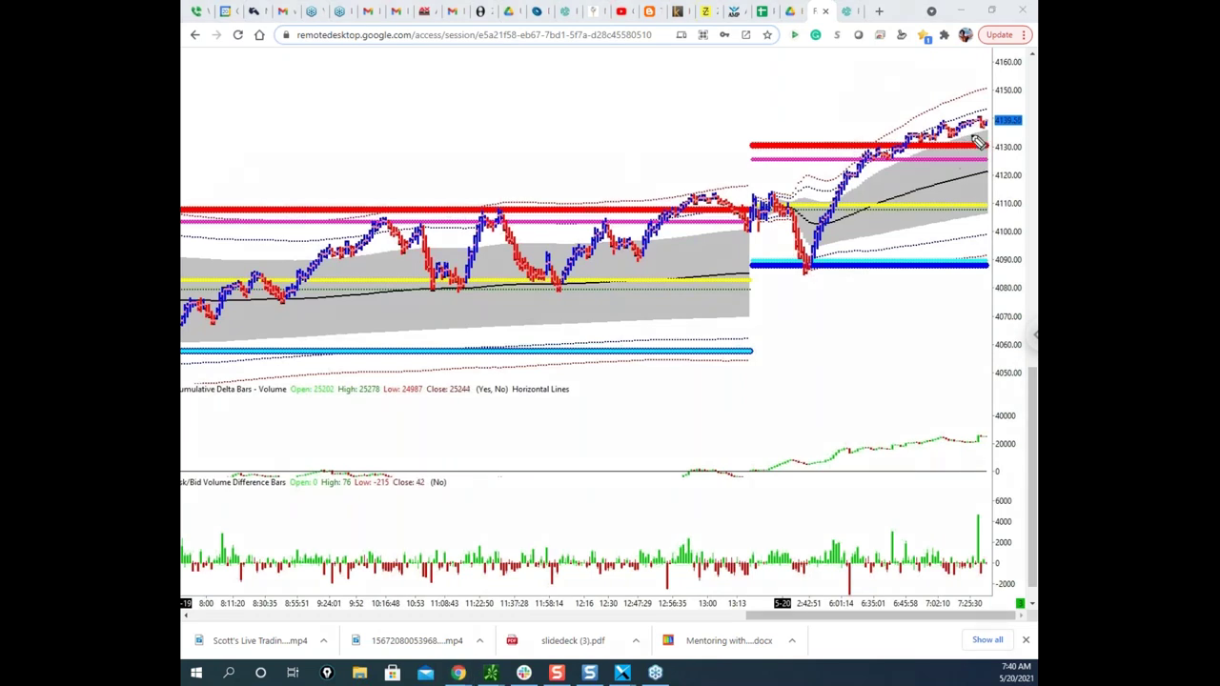
{"action": "mouse_move", "coordinate": [996, 155]}
{"action": "left_mouse_down"}
{"action": "mouse_move", "coordinate": [985, 227]}
{"action": "mouse_move", "coordinate": [998, 289]}
{"action": "mouse_move", "coordinate": [1018, 258]}
{"action": "left_mouse_up"}
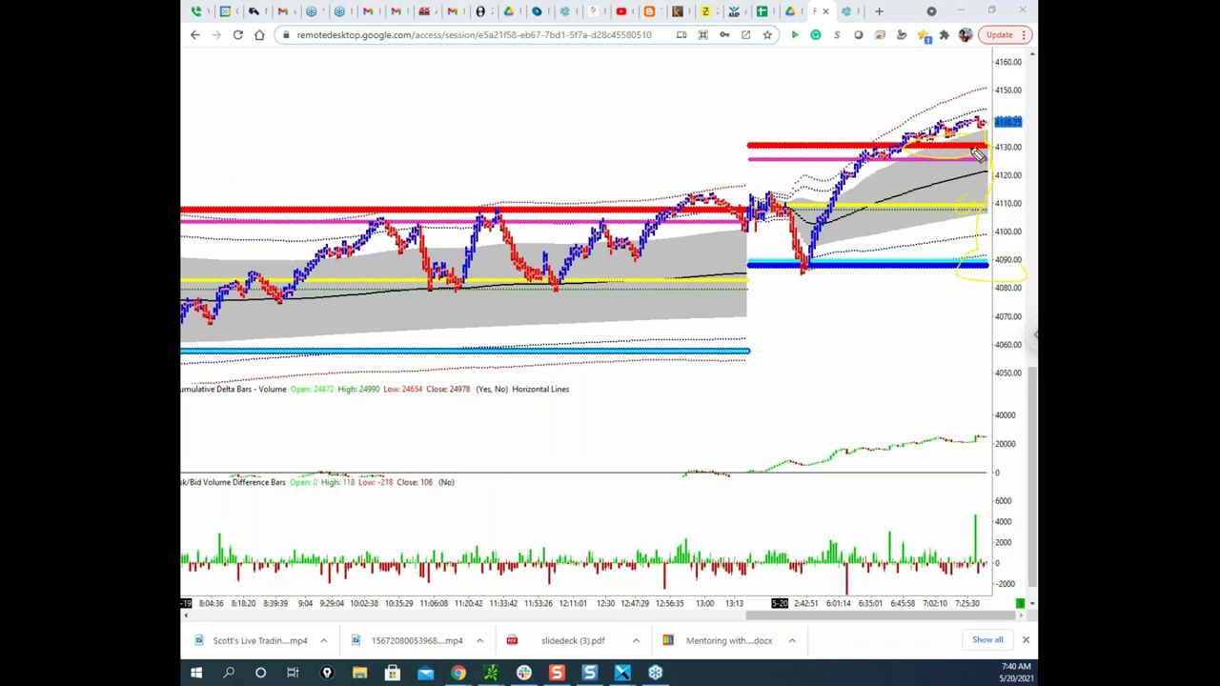
{"action": "key", "text": "Escape"}
Restore the 6000 Volume chart to its tile and maximize the daily TPO composite chart.
{"action": "scroll", "coordinate": [1007, 134], "scroll_direction": "up", "scroll_amount": 2}
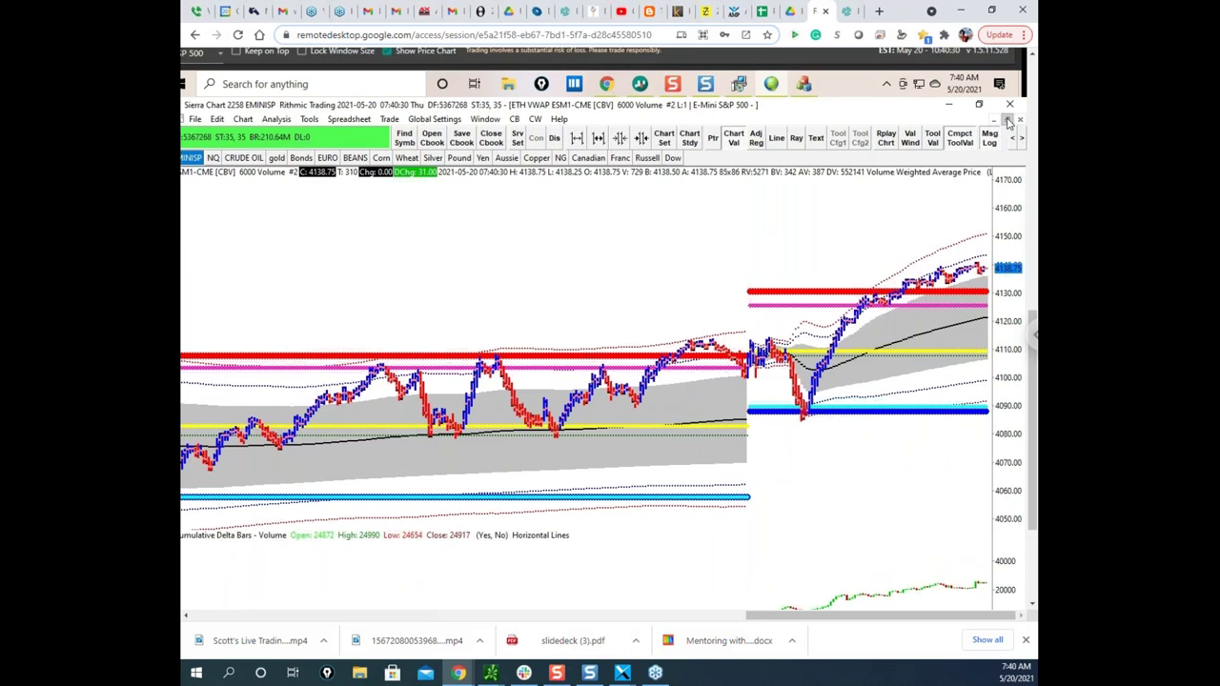
{"action": "left_click", "coordinate": [1006, 122]}
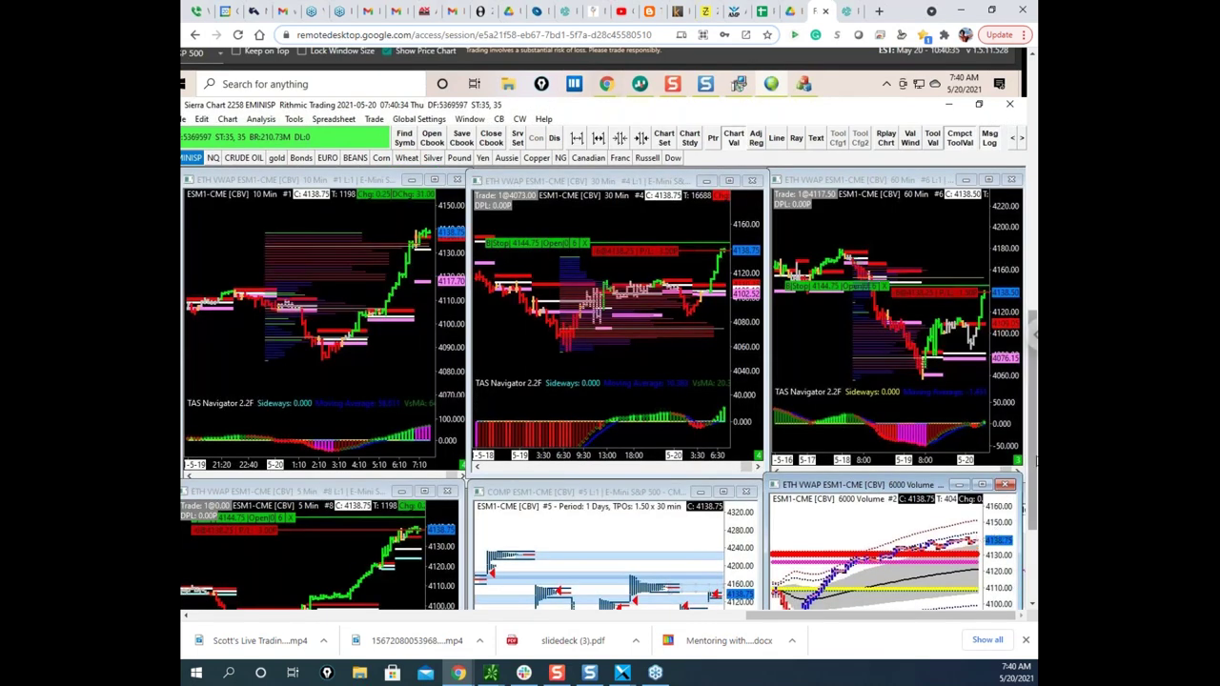
{"action": "left_click_drag", "start_coordinate": [1033, 461], "coordinate": [1033, 509]}
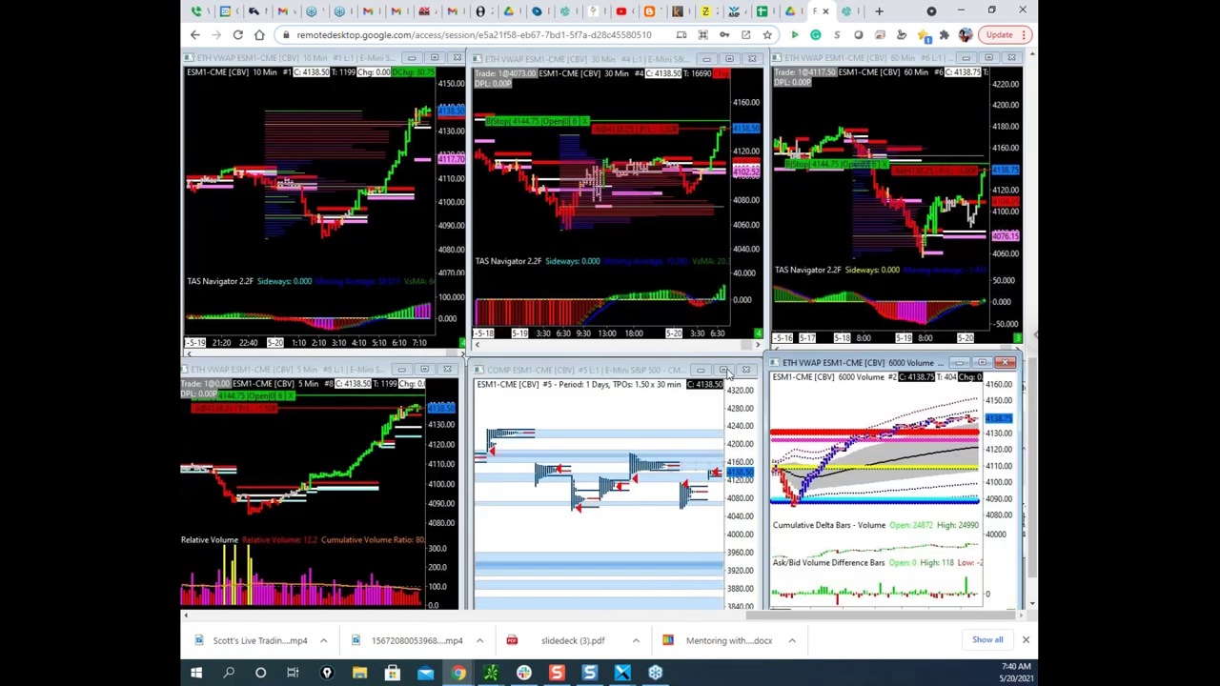
{"action": "left_click", "coordinate": [725, 371]}
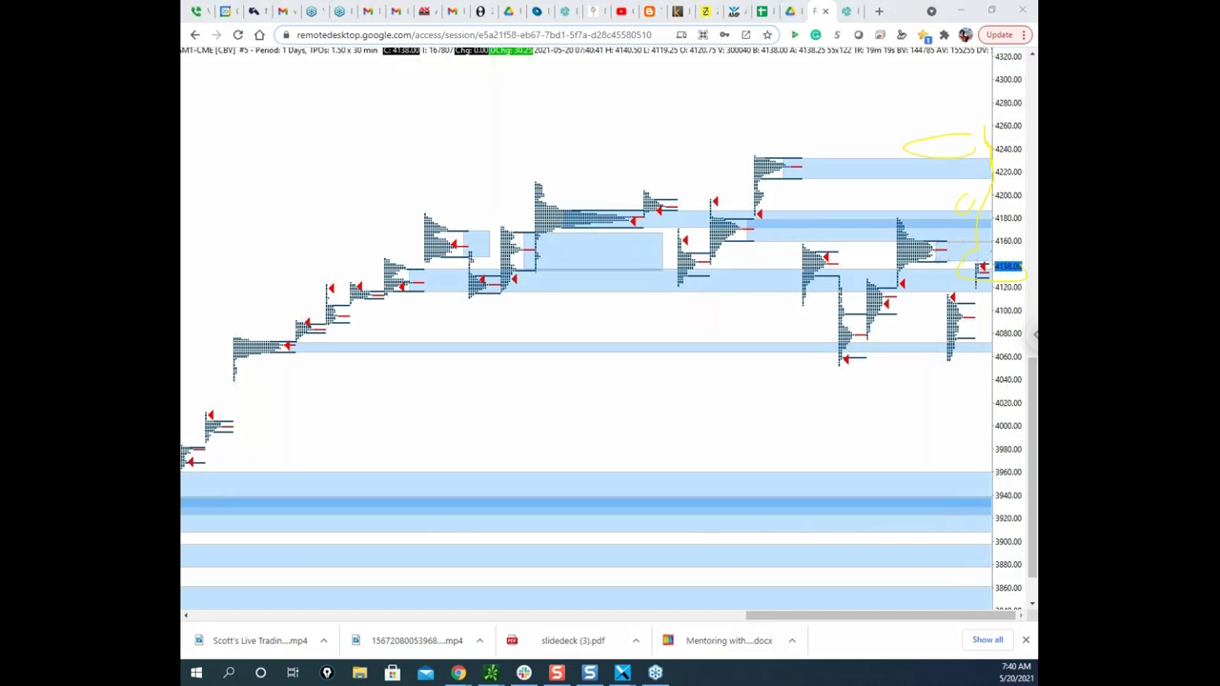
Outline the prior value area in black, sketch the drop from its lower edge and a matching one today, and clear the annotations.
{"action": "mouse_move", "coordinate": [944, 261]}
{"action": "left_mouse_down"}
{"action": "mouse_move", "coordinate": [984, 263]}
{"action": "mouse_move", "coordinate": [991, 240]}
{"action": "mouse_move", "coordinate": [954, 305]}
{"action": "left_mouse_up"}
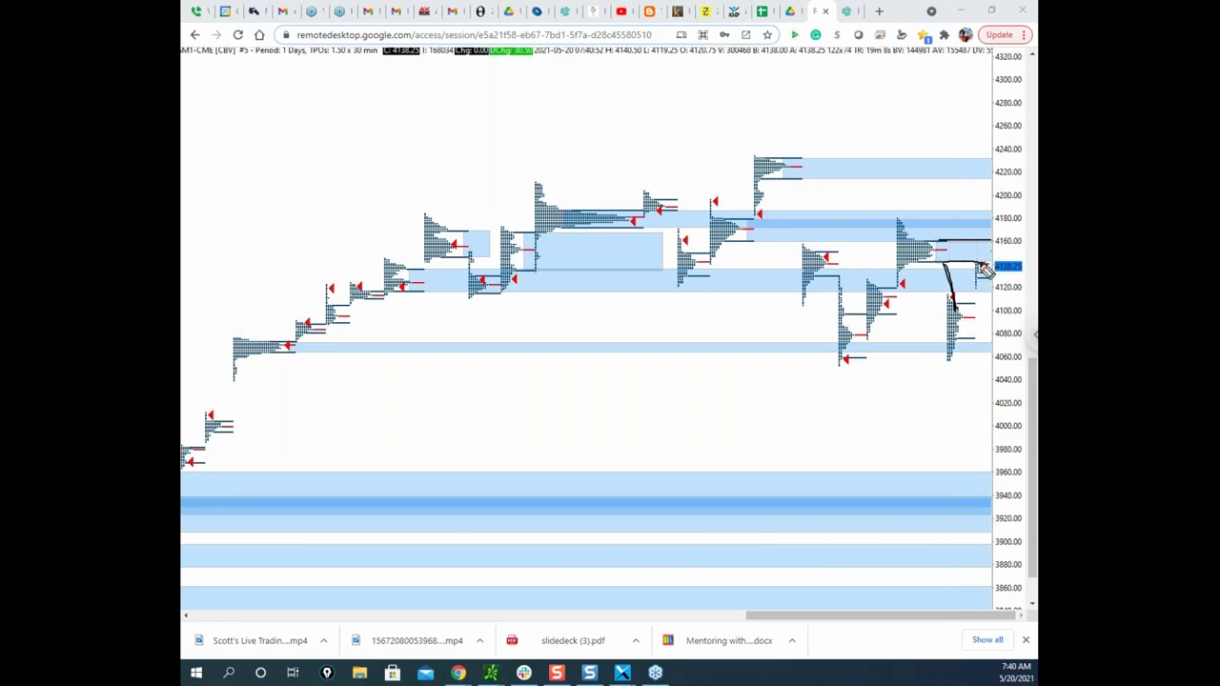
{"action": "left_click_drag", "start_coordinate": [986, 262], "coordinate": [991, 305]}
{"action": "key", "text": "Escape"}
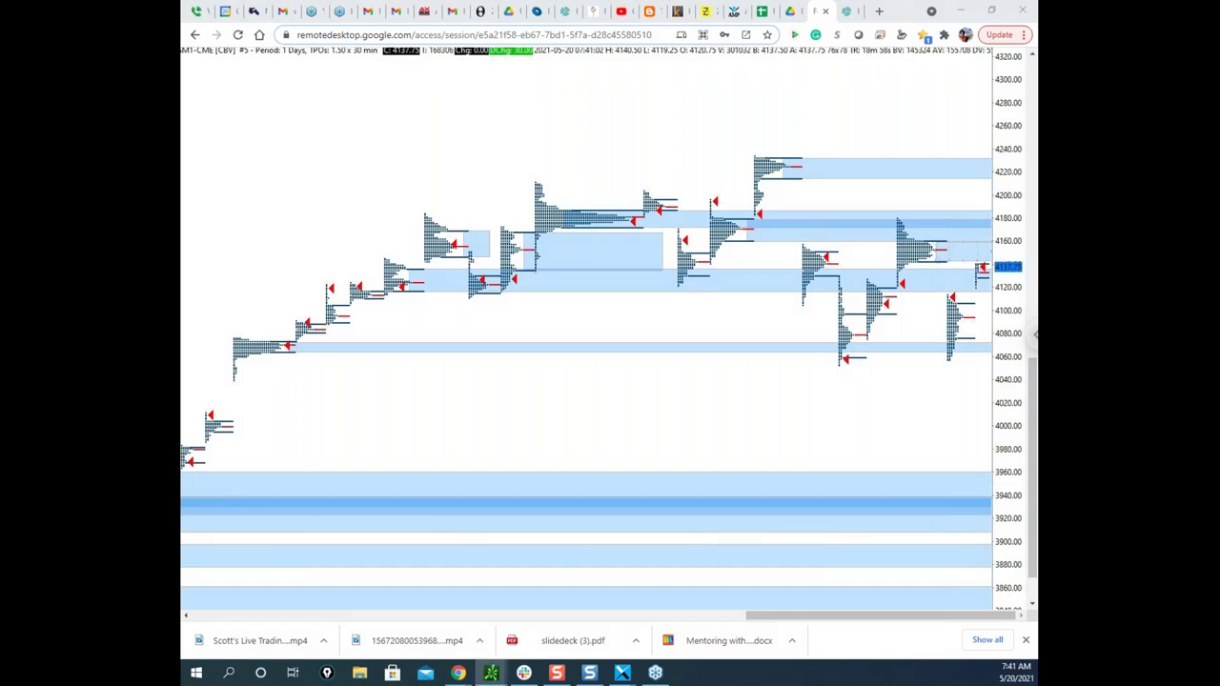
Switch to the thinkorswim /ES chart, maximize it, and rescale its price and time axes around the recent price action.
{"action": "left_click_drag", "start_coordinate": [625, 362], "coordinate": [657, 270]}
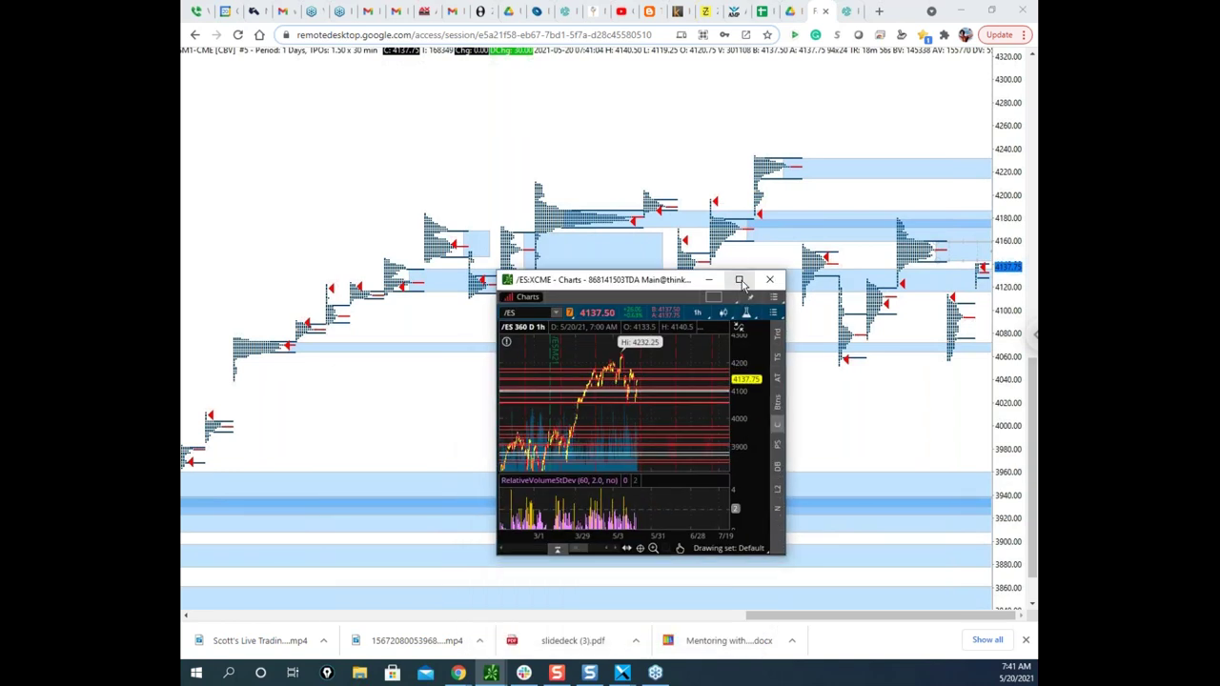
{"action": "left_click", "coordinate": [742, 281]}
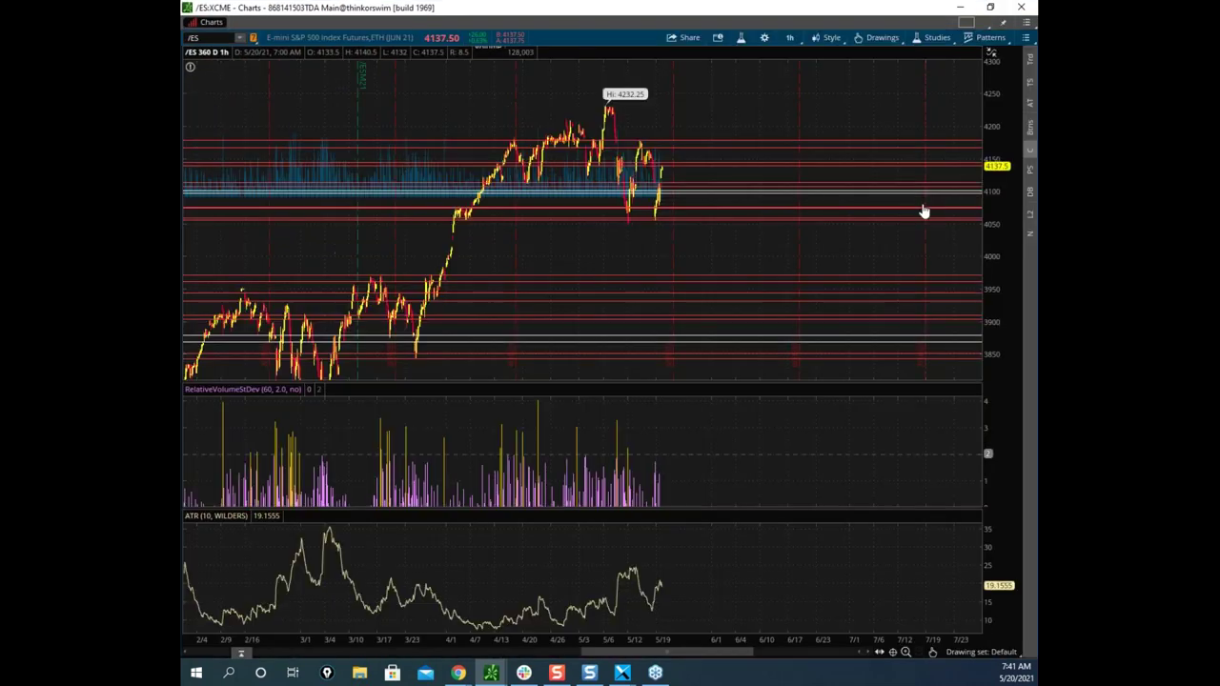
{"action": "left_click_drag", "start_coordinate": [994, 95], "coordinate": [908, 343]}
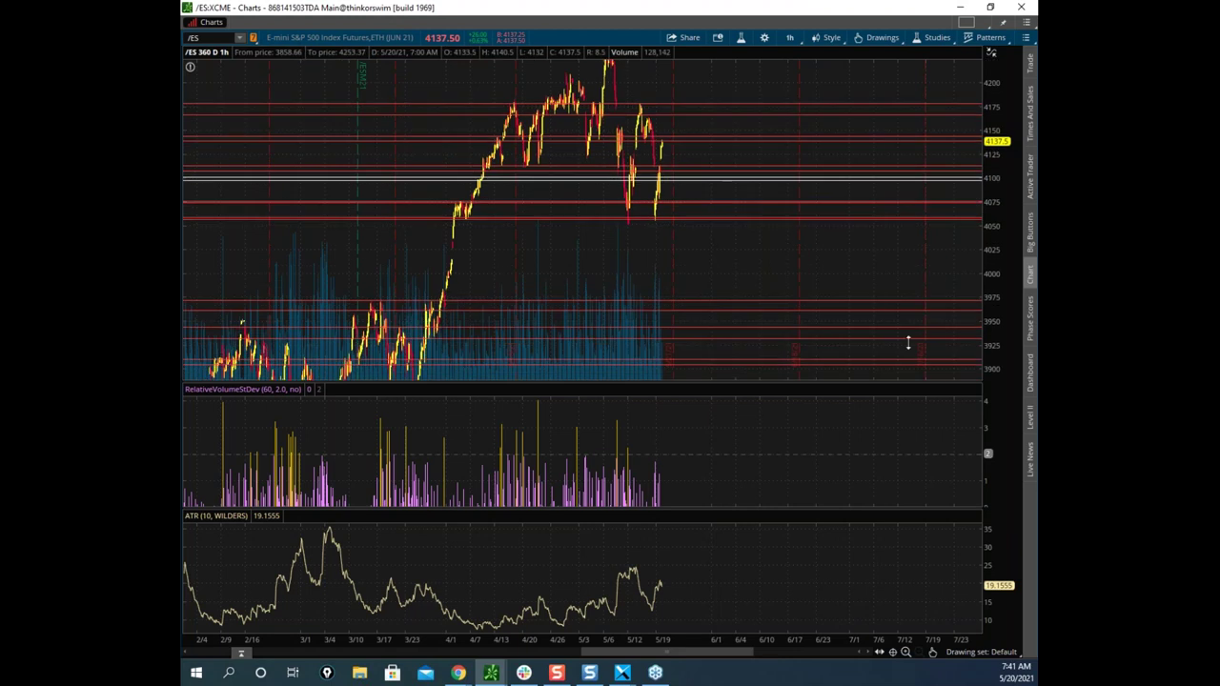
{"action": "left_click_drag", "start_coordinate": [789, 639], "coordinate": [819, 308]}
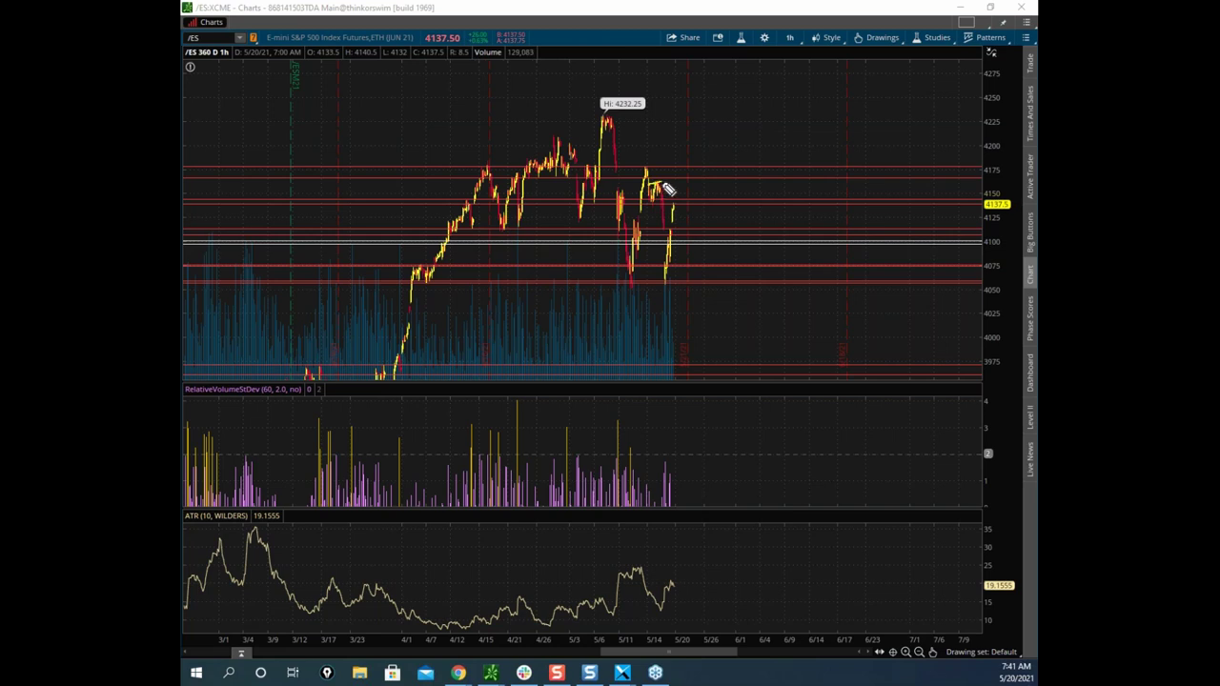
Box the mid-May consolidation in yellow, trace the drop and rebound, and sketch two falling paths and one rising path from the latest price.
{"action": "mouse_move", "coordinate": [661, 204]}
{"action": "left_mouse_down"}
{"action": "mouse_move", "coordinate": [646, 200]}
{"action": "mouse_move", "coordinate": [648, 184]}
{"action": "left_mouse_up"}
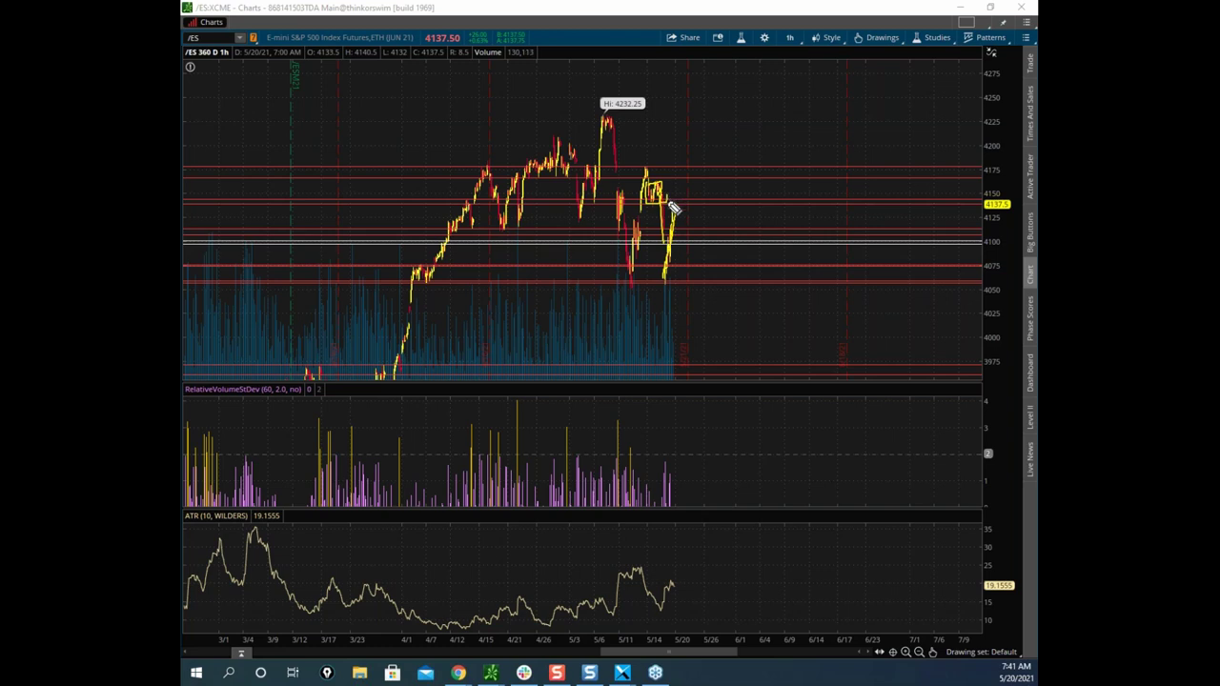
{"action": "left_click", "coordinate": [544, 107]}
{"action": "mouse_move", "coordinate": [667, 198]}
{"action": "left_mouse_down"}
{"action": "mouse_move", "coordinate": [654, 185]}
{"action": "mouse_move", "coordinate": [679, 211]}
{"action": "mouse_move", "coordinate": [654, 198]}
{"action": "mouse_move", "coordinate": [672, 246]}
{"action": "mouse_move", "coordinate": [678, 213]}
{"action": "mouse_move", "coordinate": [718, 336]}
{"action": "left_mouse_up"}
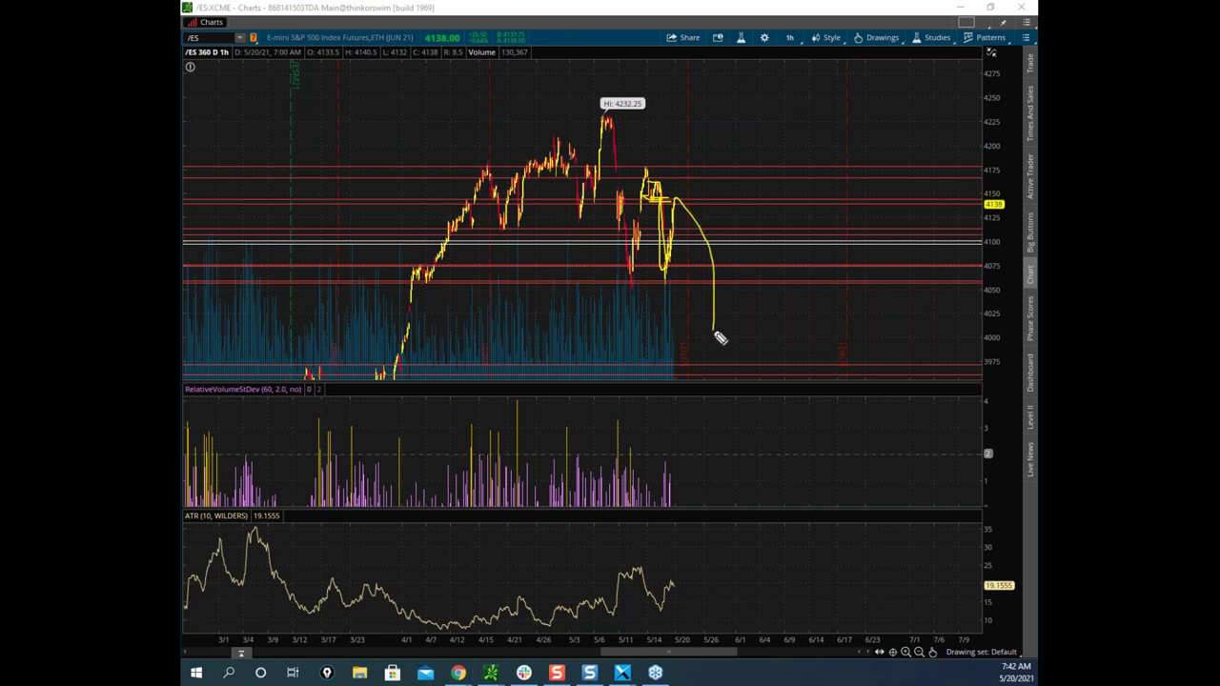
{"action": "left_click_drag", "start_coordinate": [678, 204], "coordinate": [756, 334]}
{"action": "left_click_drag", "start_coordinate": [679, 202], "coordinate": [688, 155]}
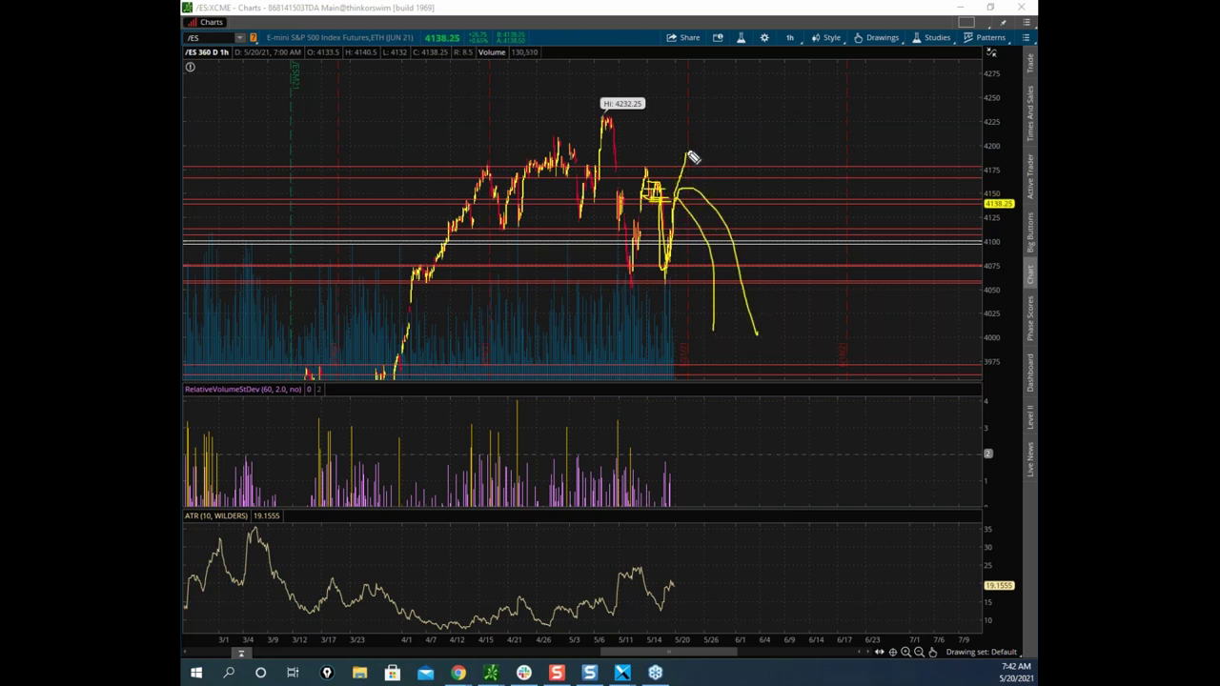
Box the mid-April to early-May range with levels inside it, sketch further paths from the latest price, and clear the annotations.
{"action": "mouse_move", "coordinate": [465, 145]}
{"action": "left_mouse_down"}
{"action": "mouse_move", "coordinate": [606, 153]}
{"action": "mouse_move", "coordinate": [499, 245]}
{"action": "mouse_move", "coordinate": [453, 145]}
{"action": "mouse_move", "coordinate": [615, 180]}
{"action": "left_mouse_up"}
{"action": "left_click_drag", "start_coordinate": [465, 195], "coordinate": [633, 195]}
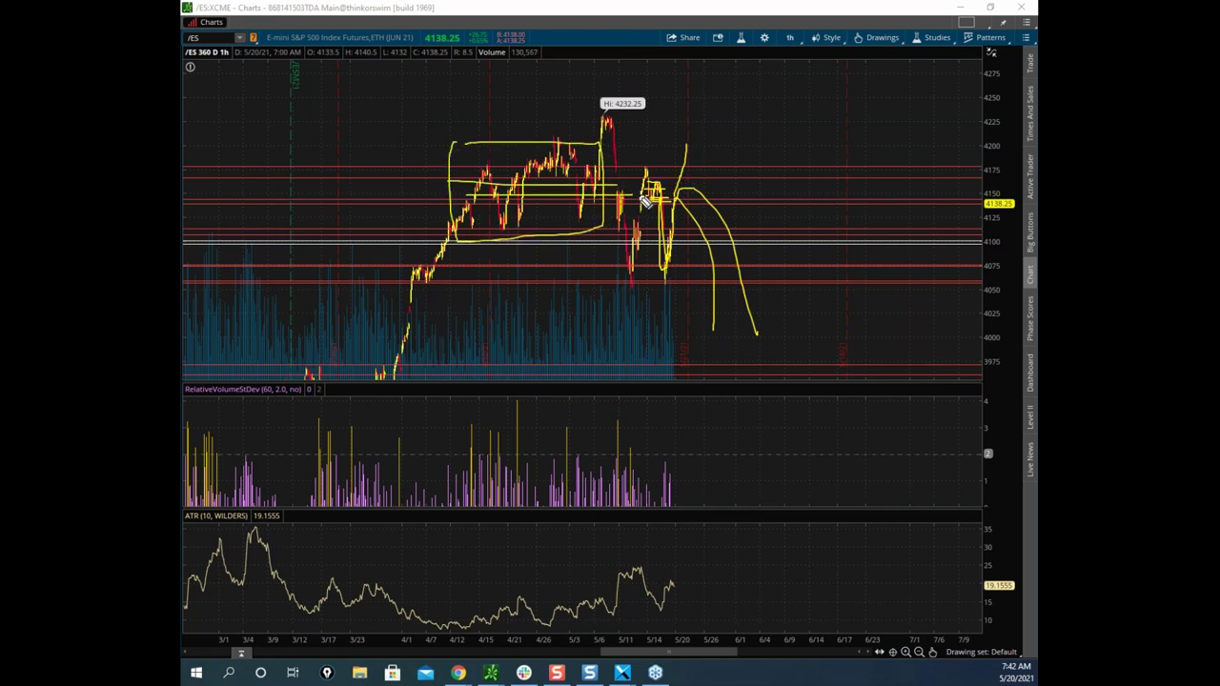
{"action": "mouse_move", "coordinate": [472, 172]}
{"action": "left_mouse_down"}
{"action": "mouse_move", "coordinate": [604, 172]}
{"action": "mouse_move", "coordinate": [592, 188]}
{"action": "left_mouse_up"}
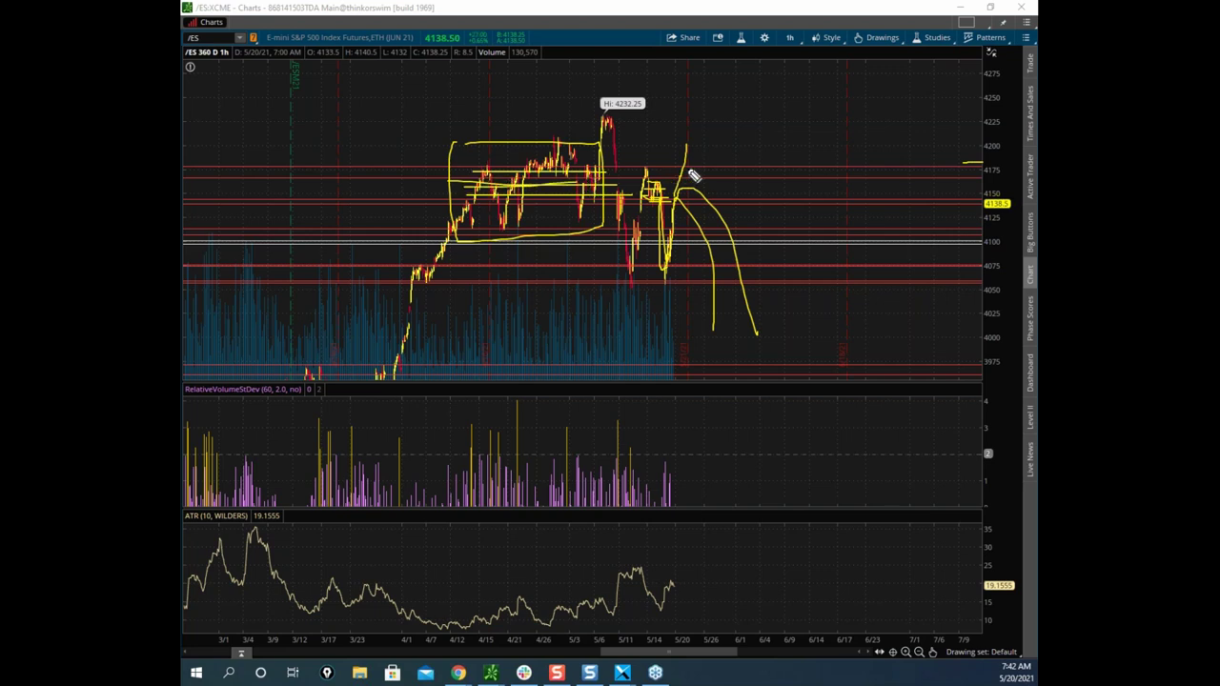
{"action": "mouse_move", "coordinate": [685, 173]}
{"action": "left_mouse_down"}
{"action": "mouse_move", "coordinate": [701, 151]}
{"action": "mouse_move", "coordinate": [722, 159]}
{"action": "left_mouse_up"}
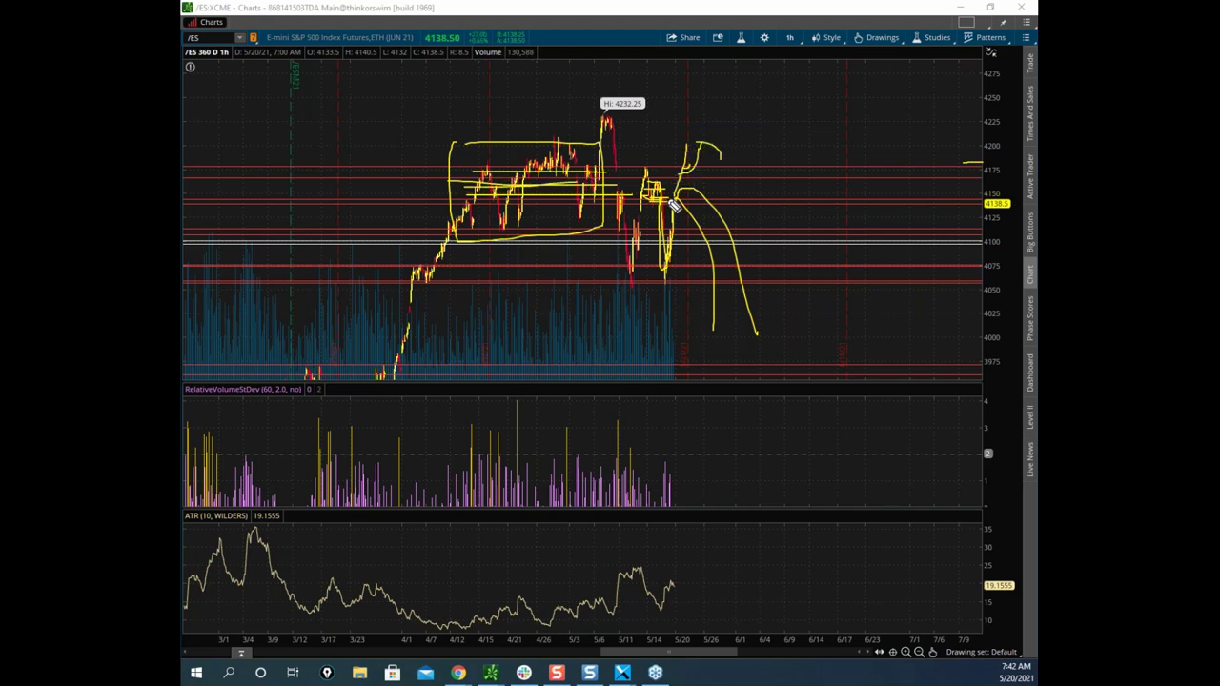
{"action": "left_click_drag", "start_coordinate": [675, 195], "coordinate": [716, 259]}
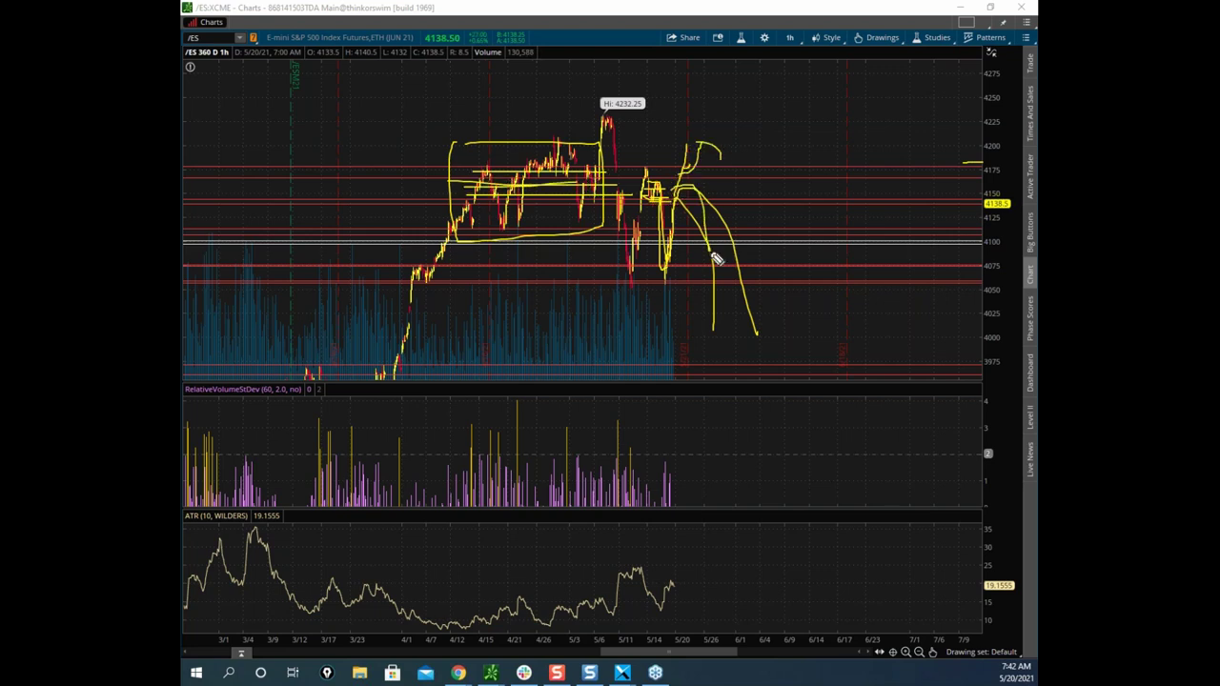
{"action": "left_click", "coordinate": [520, 16]}
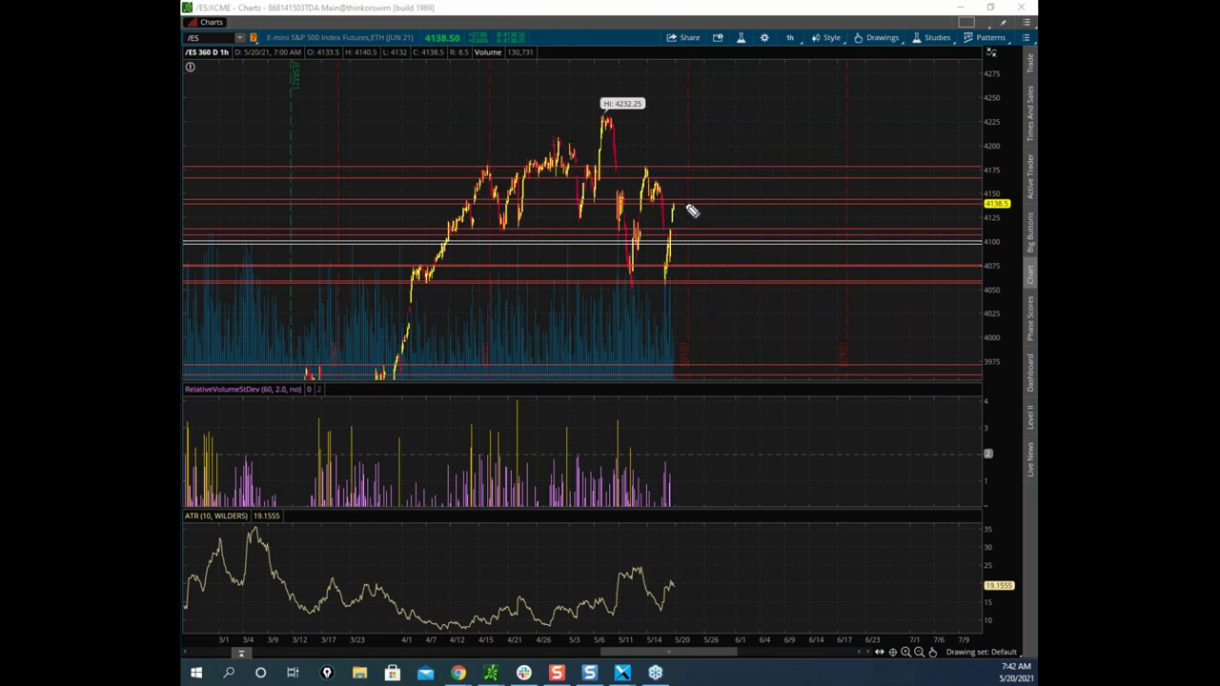
Box the mid-April to early-May range again, trace the spike, drop and rebound after it, and mark horizontal levels inside the box.
{"action": "mouse_move", "coordinate": [467, 151]}
{"action": "left_mouse_down"}
{"action": "mouse_move", "coordinate": [613, 158]}
{"action": "mouse_move", "coordinate": [509, 246]}
{"action": "mouse_move", "coordinate": [446, 157]}
{"action": "left_mouse_up"}
{"action": "mouse_move", "coordinate": [603, 165]}
{"action": "left_mouse_down"}
{"action": "mouse_move", "coordinate": [618, 123]}
{"action": "mouse_move", "coordinate": [631, 287]}
{"action": "mouse_move", "coordinate": [640, 230]}
{"action": "left_mouse_up"}
{"action": "left_click_drag", "start_coordinate": [445, 225], "coordinate": [617, 224]}
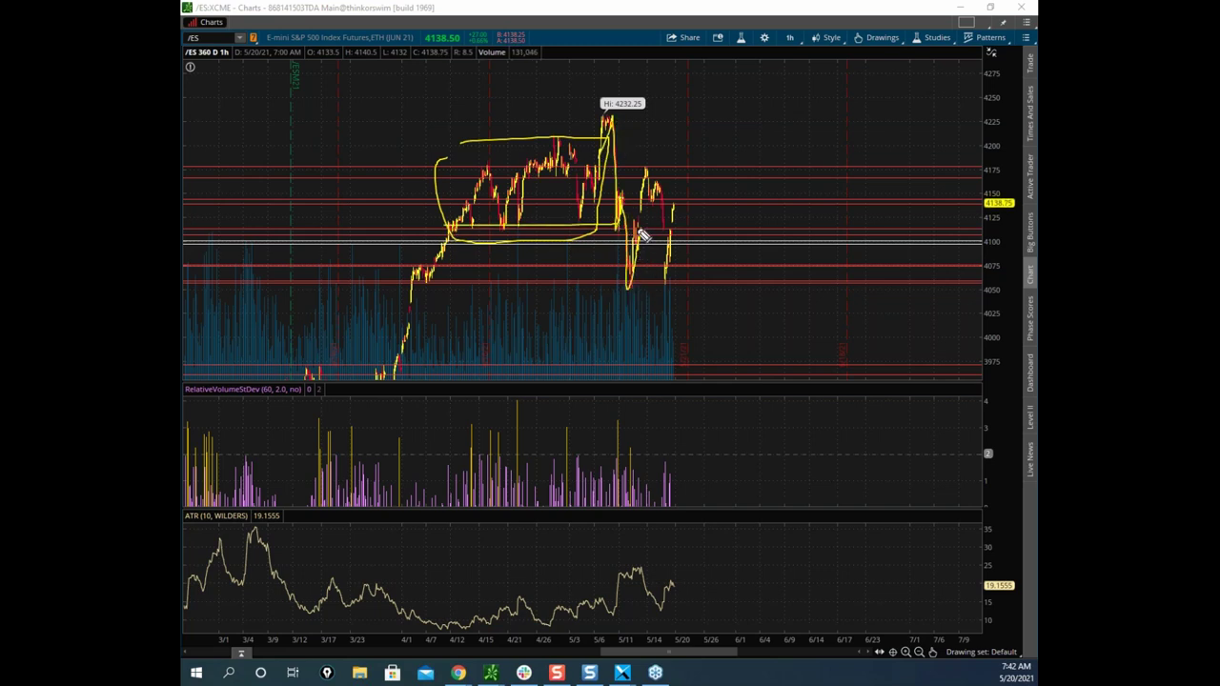
{"action": "left_click_drag", "start_coordinate": [476, 211], "coordinate": [632, 206]}
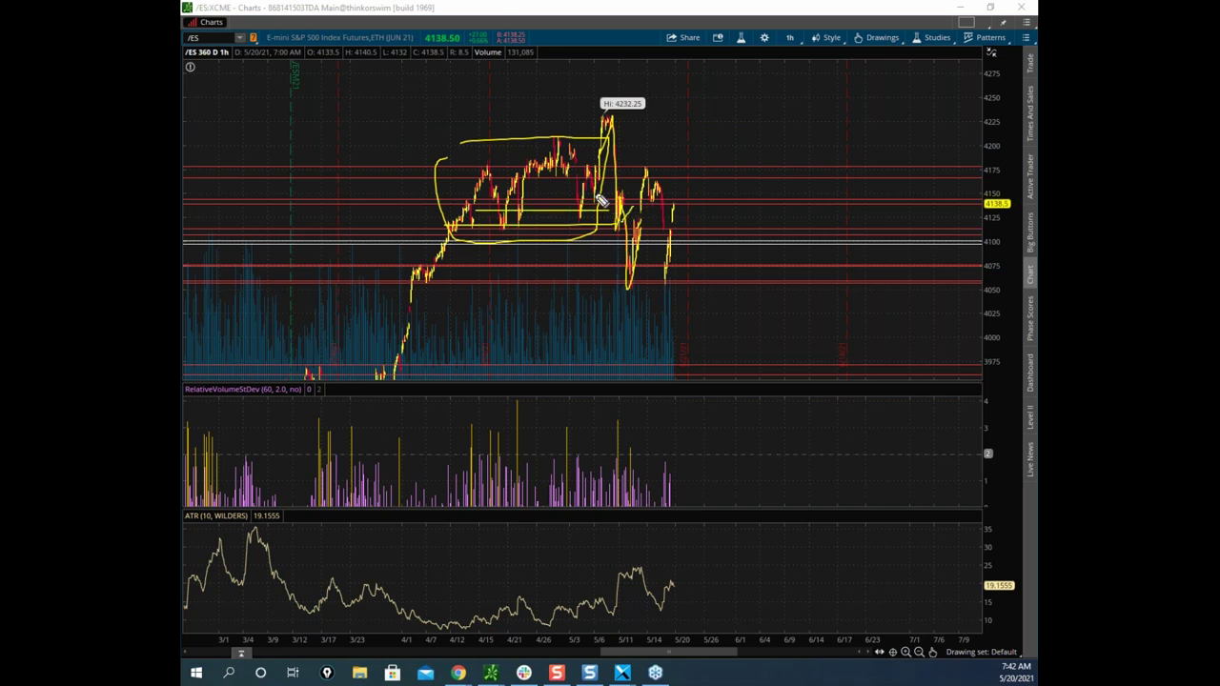
{"action": "left_click_drag", "start_coordinate": [469, 173], "coordinate": [597, 172]}
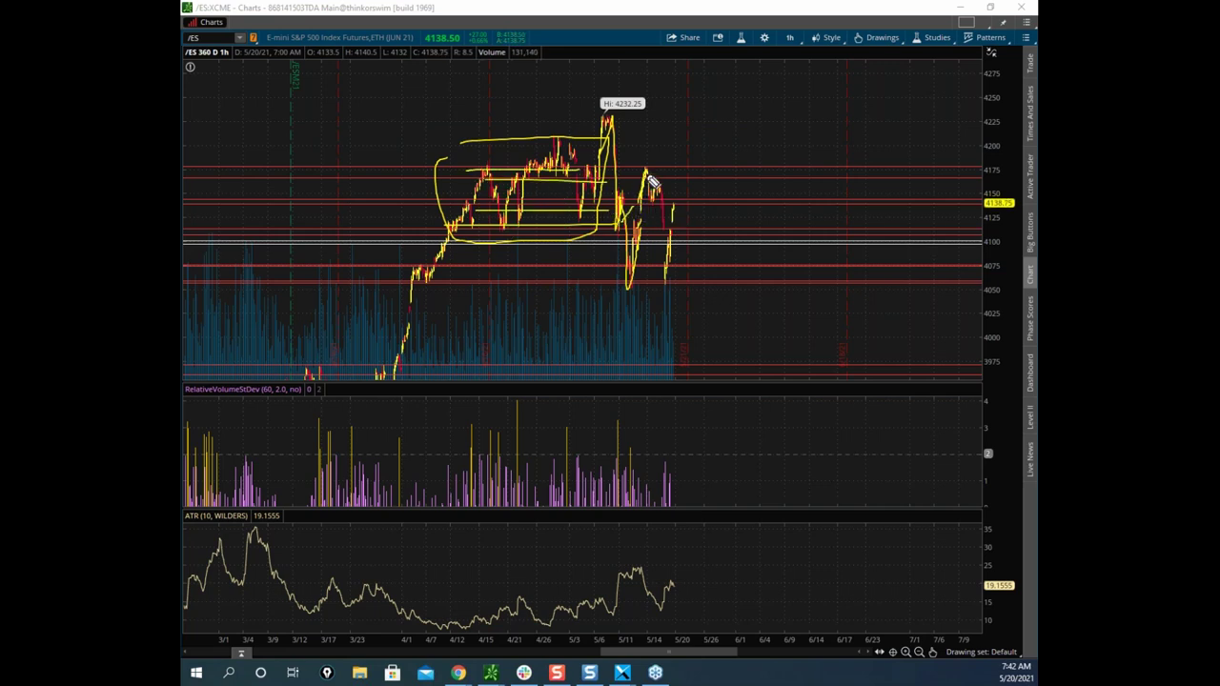
Circle the mid-May consolidation, sketch two rollover paths falling from the latest high, and clear the annotations.
{"action": "mouse_move", "coordinate": [673, 221]}
{"action": "left_mouse_down"}
{"action": "mouse_move", "coordinate": [687, 223]}
{"action": "mouse_move", "coordinate": [657, 202]}
{"action": "mouse_move", "coordinate": [724, 297]}
{"action": "left_mouse_up"}
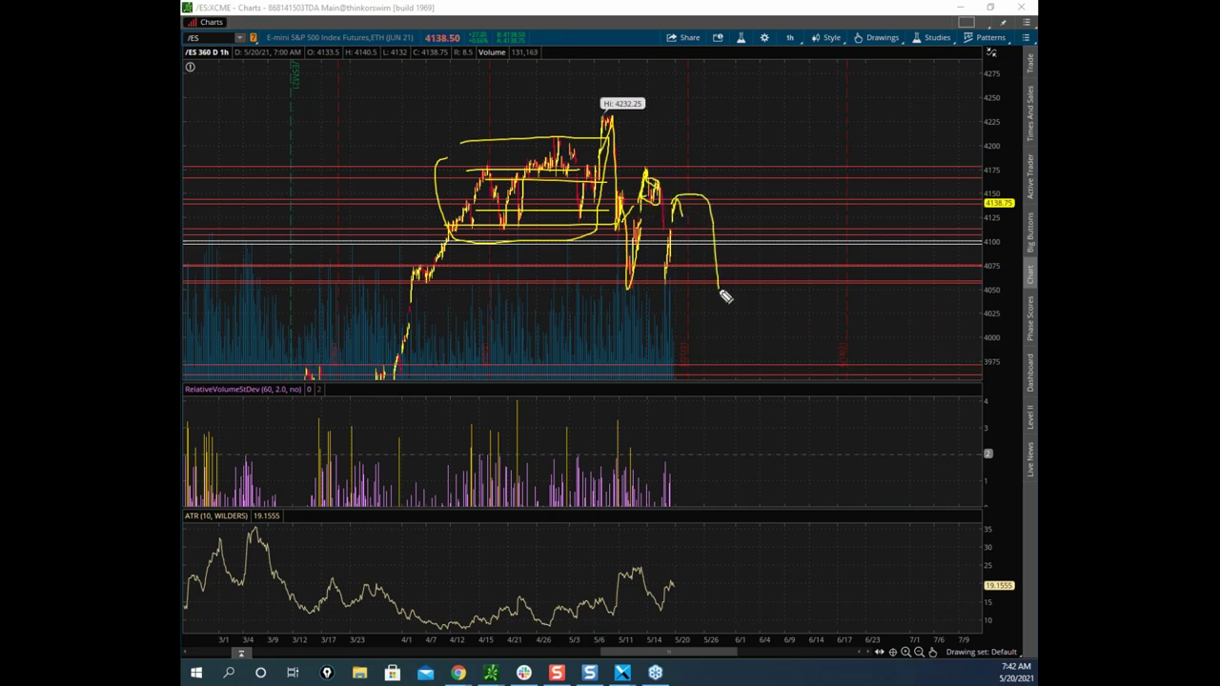
{"action": "left_click_drag", "start_coordinate": [673, 214], "coordinate": [710, 301]}
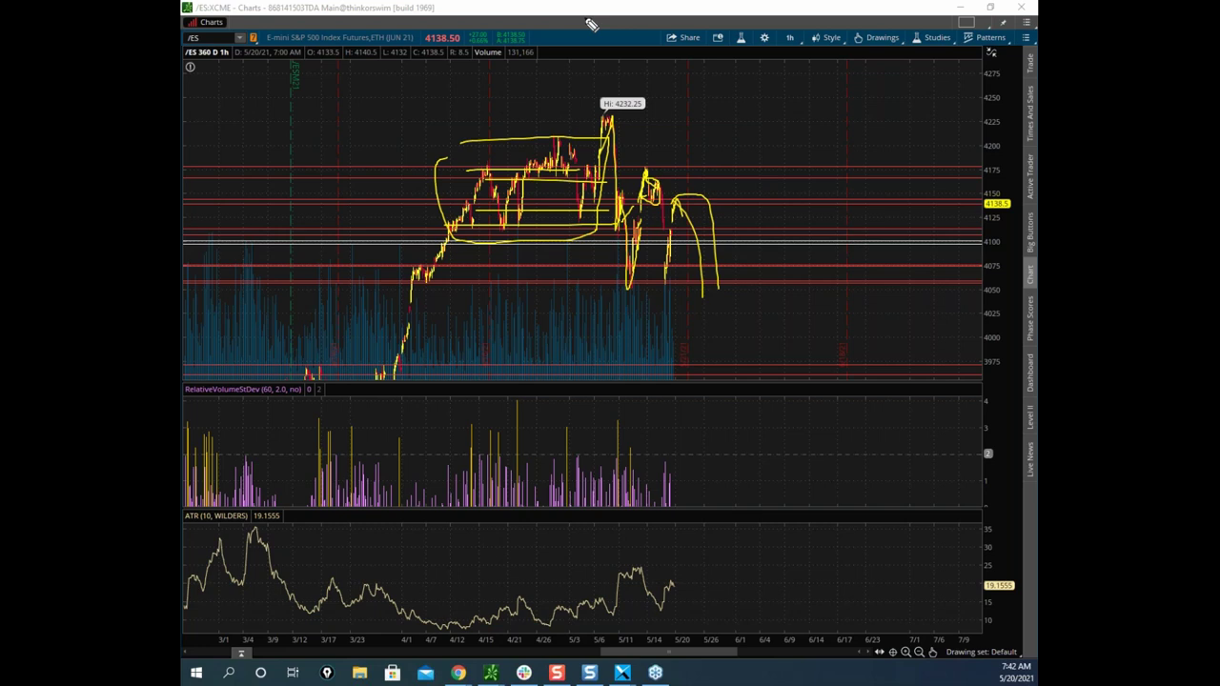
{"action": "left_click", "coordinate": [726, 28]}
Switch back to Bookmap and shift the heatmap to leave room ahead of the current price, past 07:45.
{"action": "left_click_drag", "start_coordinate": [728, 13], "coordinate": [183, 190]}
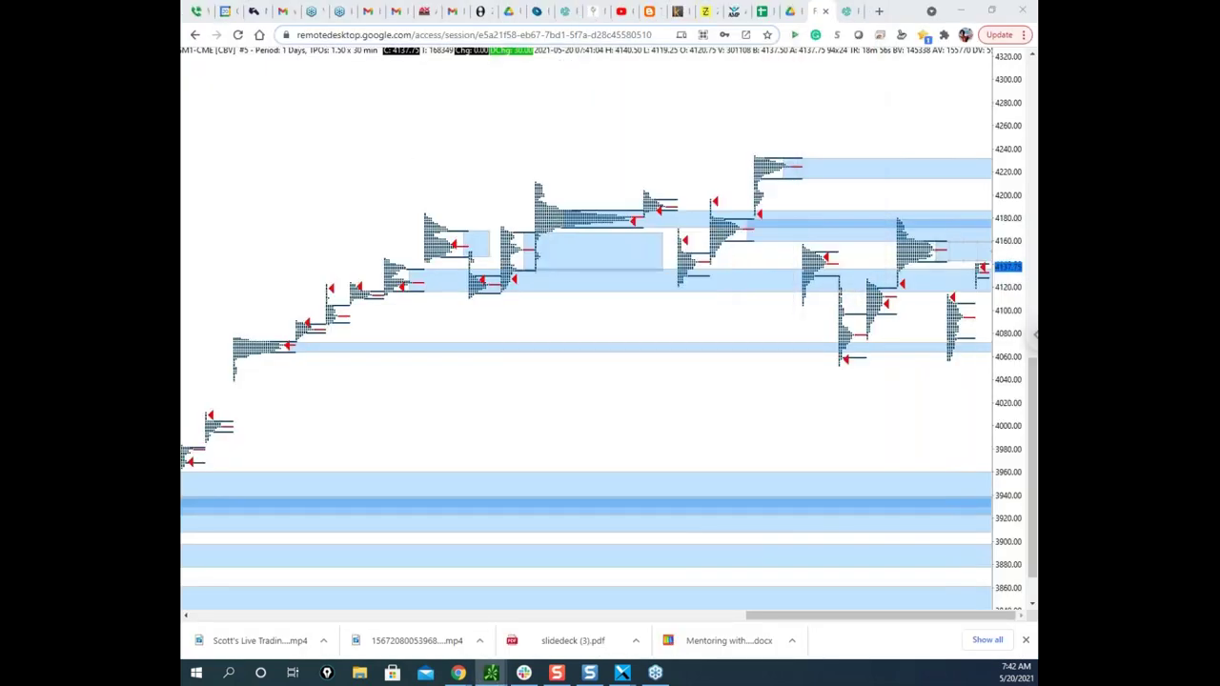
{"action": "left_click", "coordinate": [960, 9]}
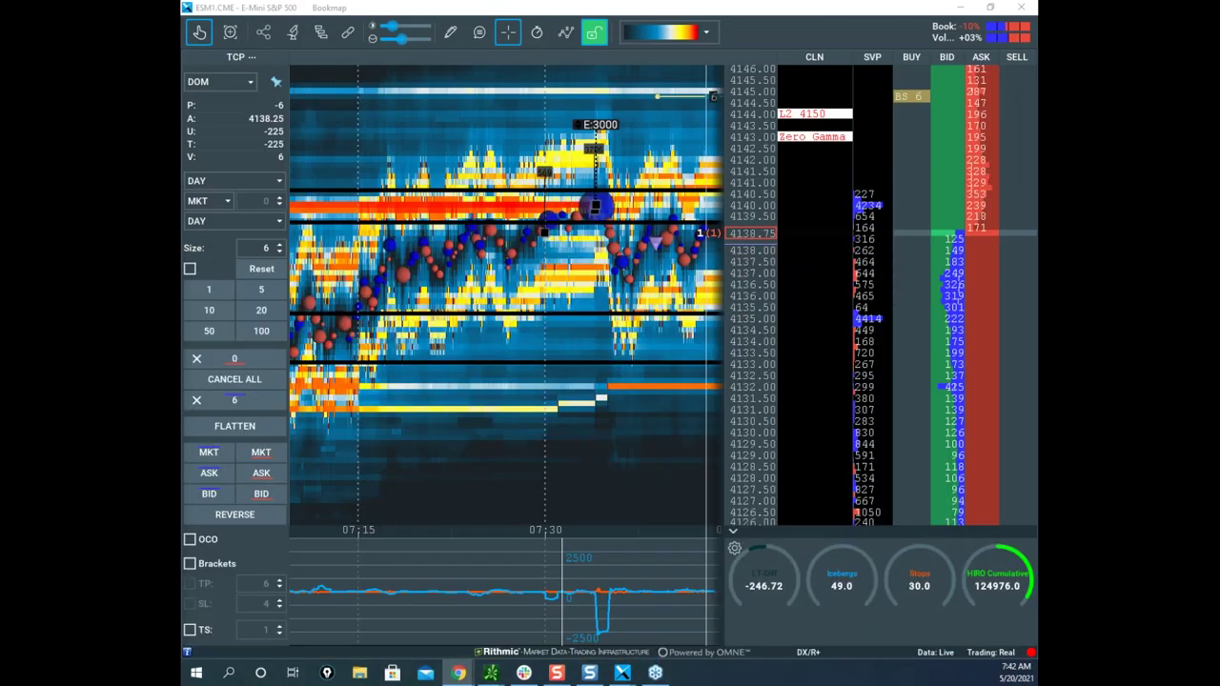
{"action": "left_click_drag", "start_coordinate": [427, 131], "coordinate": [389, 131]}
{"action": "scroll", "coordinate": [598, 191], "scroll_direction": "down", "scroll_amount": 1}
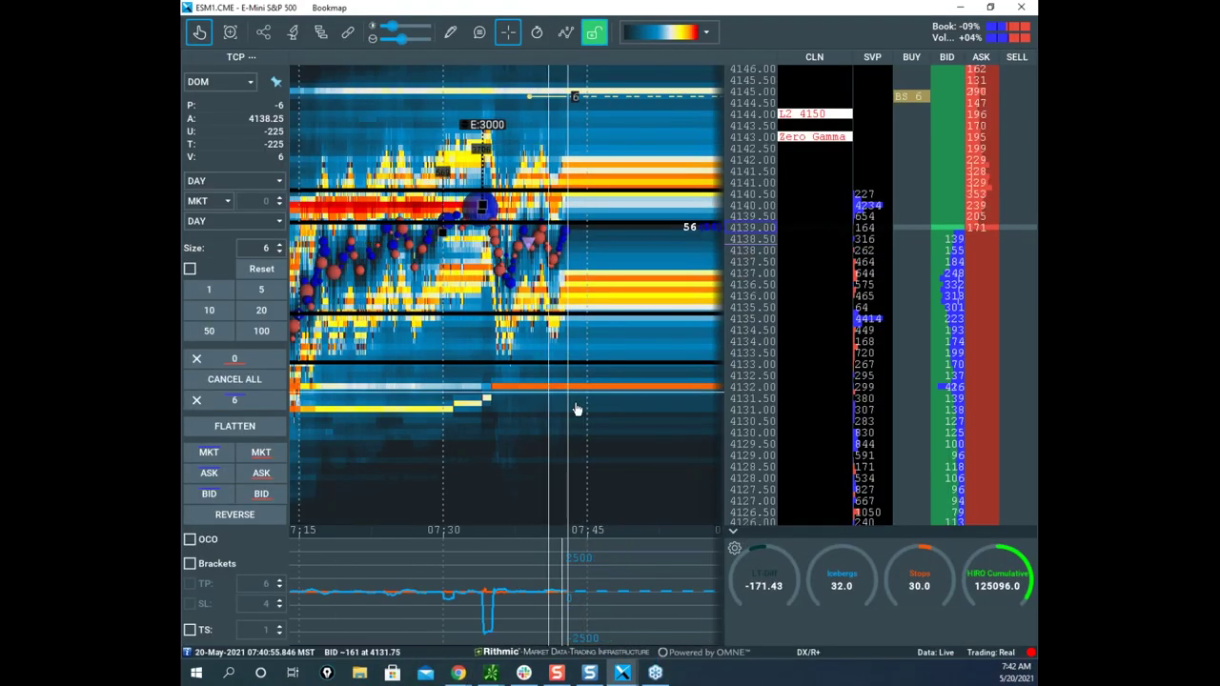
Widen the Bookmap heatmap's time span to before 07:00, and circle the bubble cluster near 4135 and the two downward spikes in the lower indicator.
{"action": "scroll", "coordinate": [577, 381], "scroll_direction": "down", "scroll_amount": 1}
{"action": "left_click_drag", "start_coordinate": [506, 306], "coordinate": [638, 254]}
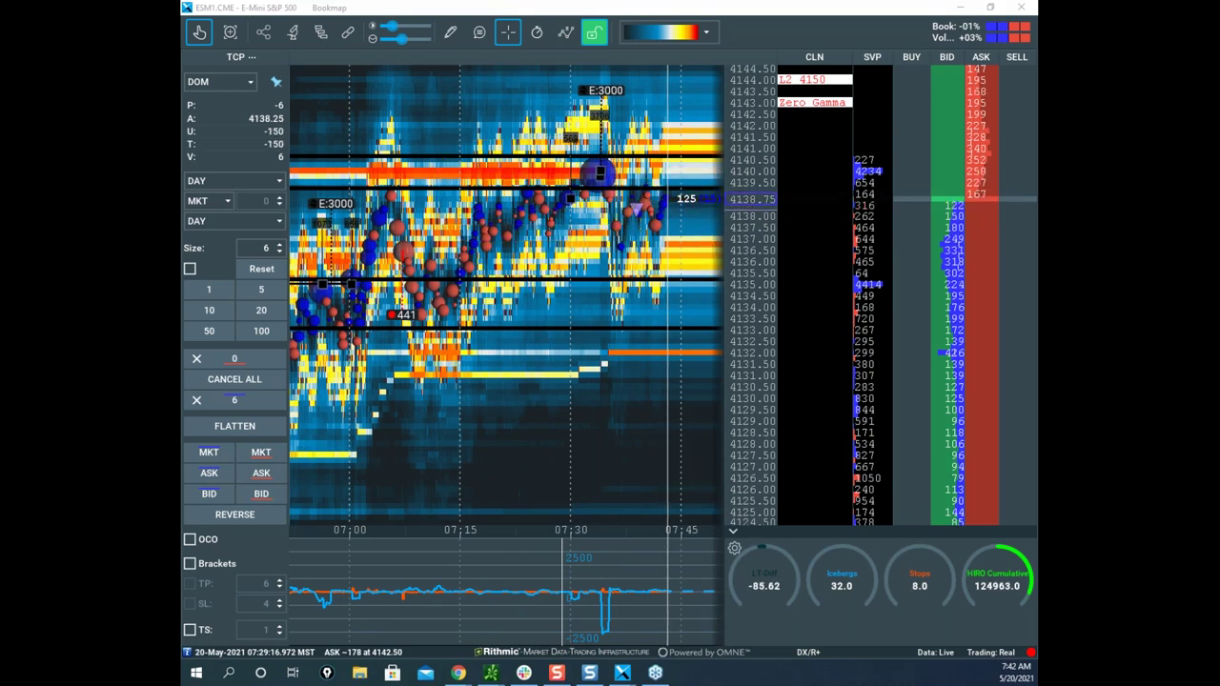
{"action": "scroll", "coordinate": [480, 240], "scroll_direction": "down", "scroll_amount": 2}
{"action": "left_click_drag", "start_coordinate": [528, 238], "coordinate": [612, 227]}
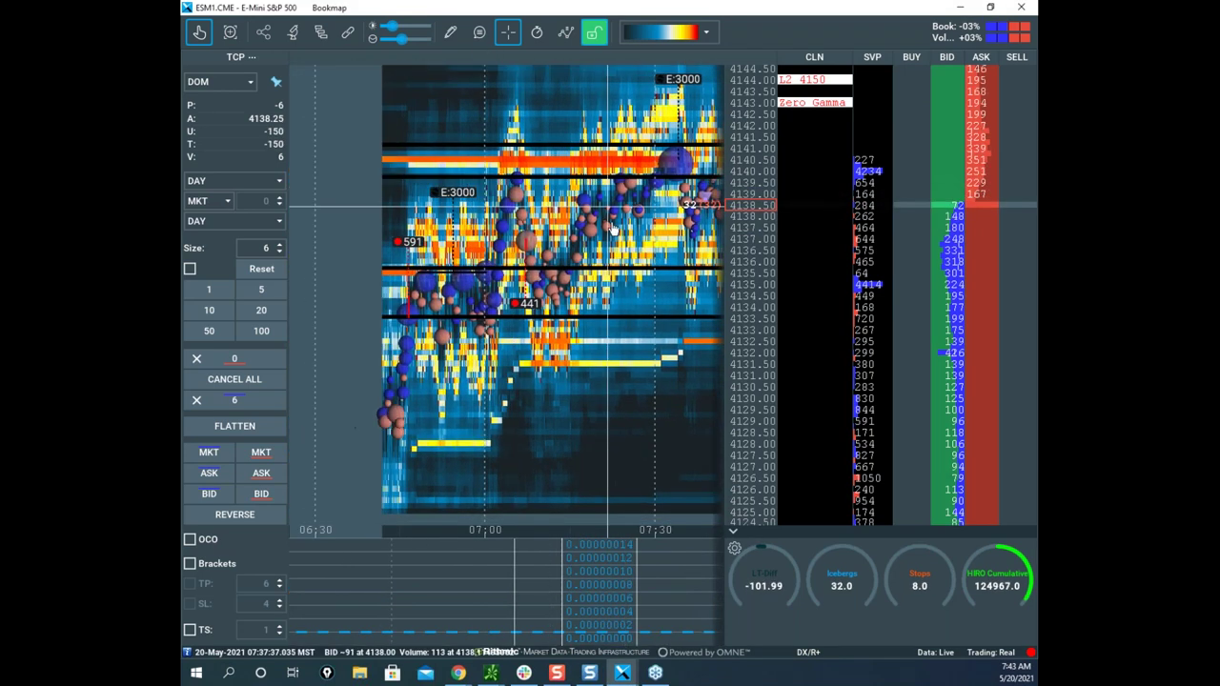
{"action": "left_click_drag", "start_coordinate": [546, 309], "coordinate": [512, 343]}
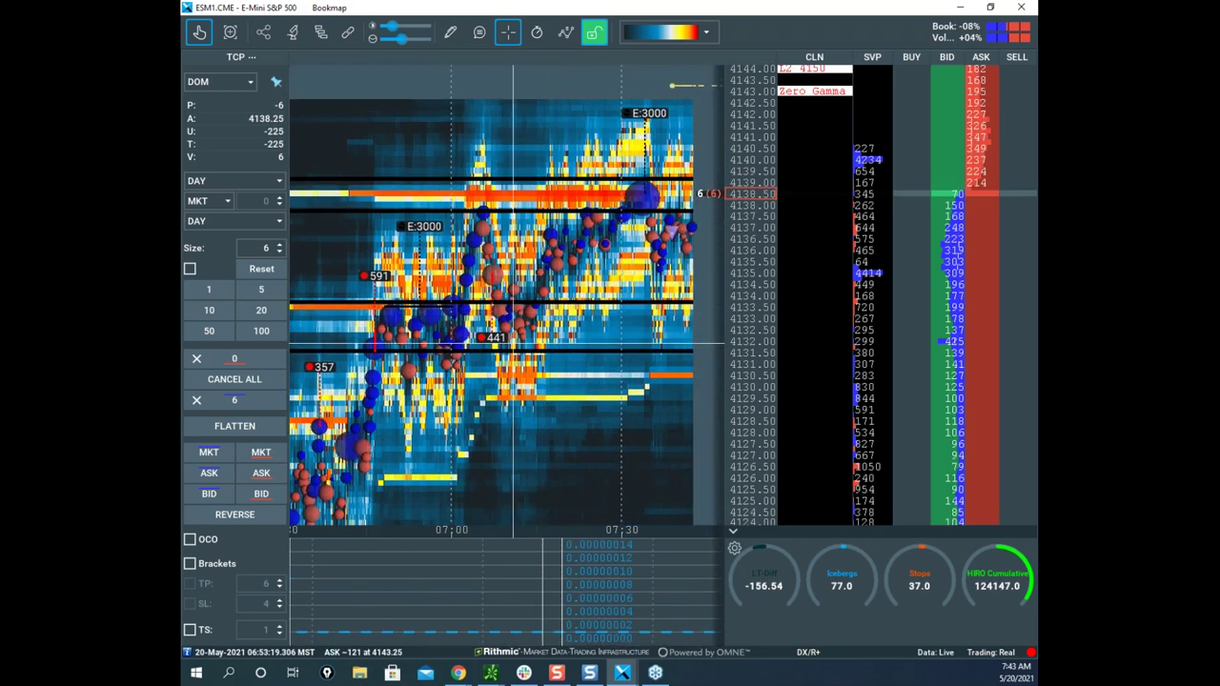
{"action": "left_click_drag", "start_coordinate": [410, 298], "coordinate": [424, 303]}
{"action": "left_click_drag", "start_coordinate": [657, 566], "coordinate": [583, 642]}
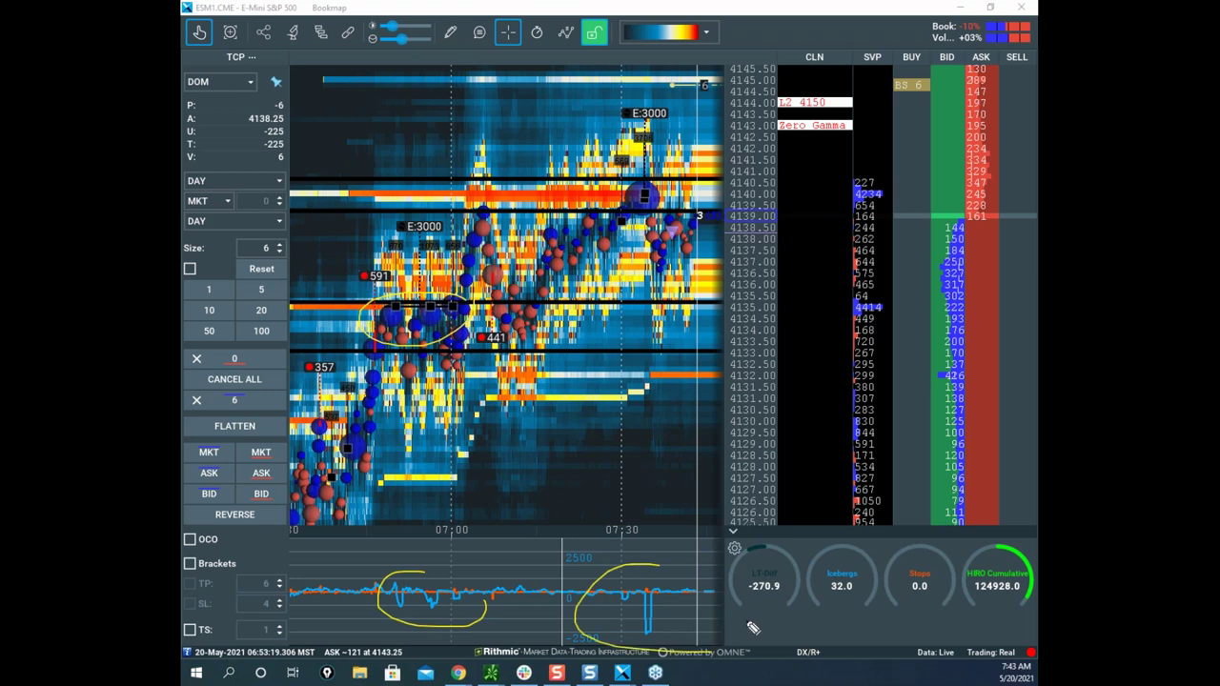
Circle the large bubble near 4140, sketch paths up past the stop and down below 4130, and clear the annotations.
{"action": "mouse_move", "coordinate": [646, 162]}
{"action": "left_mouse_down"}
{"action": "mouse_move", "coordinate": [670, 207]}
{"action": "mouse_move", "coordinate": [770, 63]}
{"action": "left_mouse_up"}
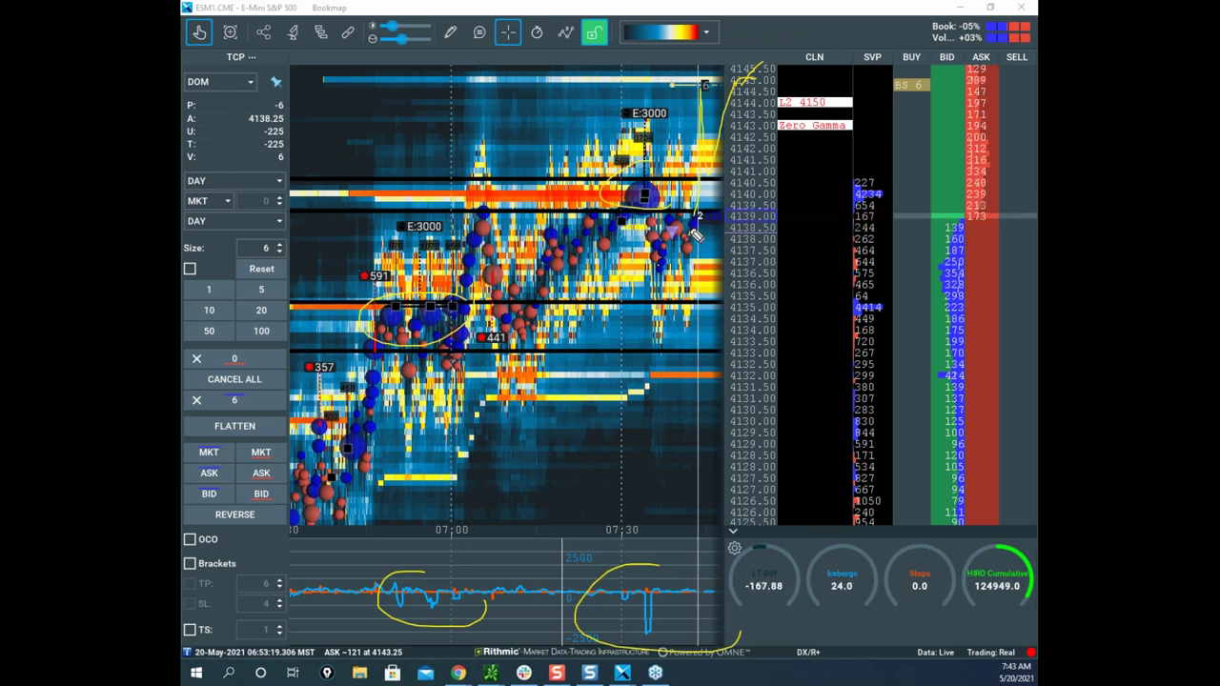
{"action": "left_click_drag", "start_coordinate": [722, 312], "coordinate": [695, 355]}
{"action": "left_click_drag", "start_coordinate": [673, 424], "coordinate": [691, 432]}
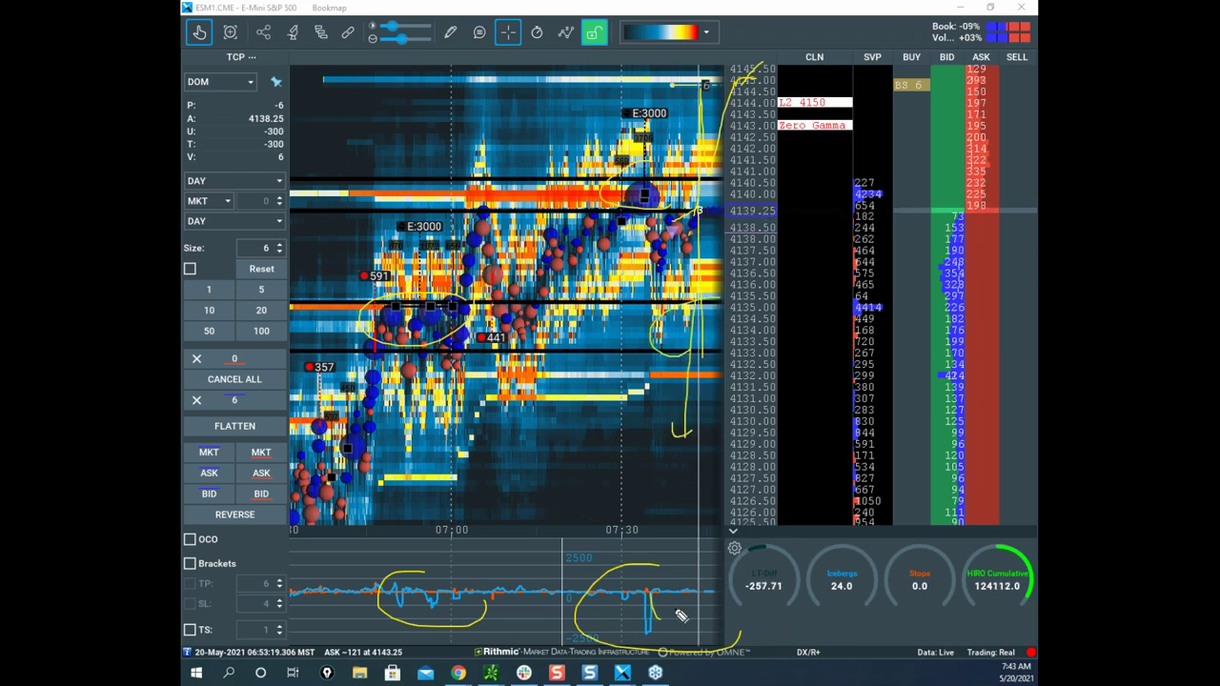
{"action": "key", "text": "Escape"}
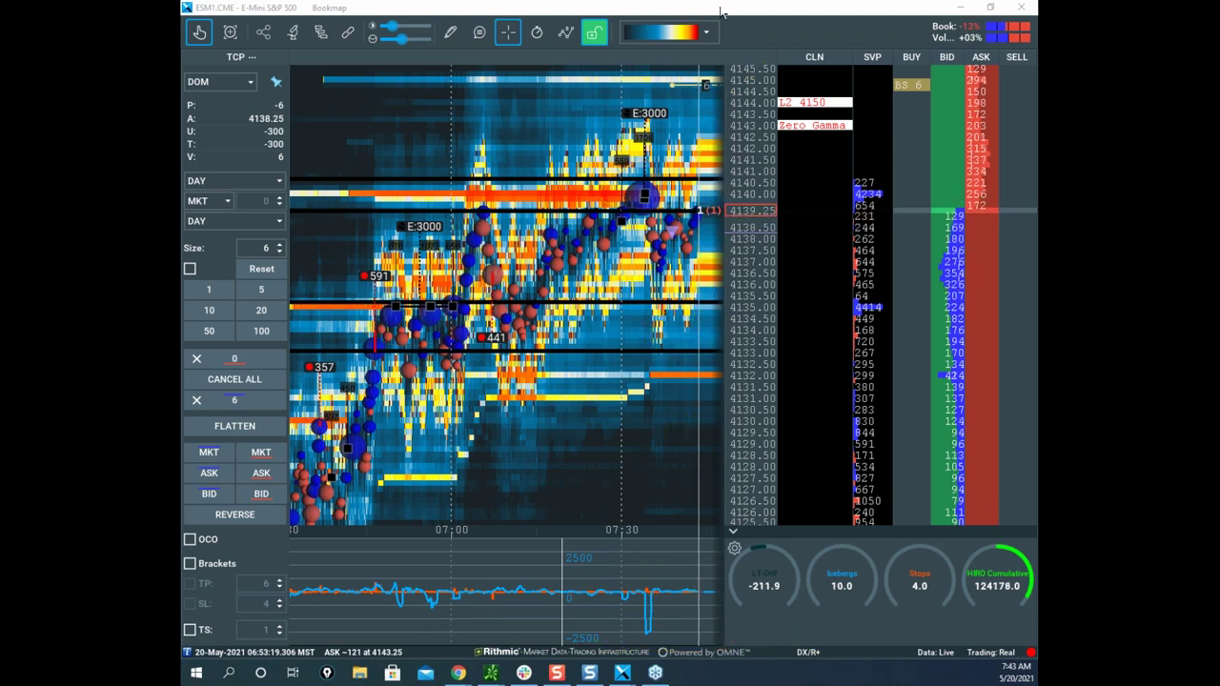
Switch to the thinkorswim /ES tick chart on the main display and maximize its window.
{"action": "mouse_move", "coordinate": [713, 8]}
{"action": "left_mouse_down"}
{"action": "mouse_move", "coordinate": [191, 133]}
{"action": "mouse_move", "coordinate": [464, 168]}
{"action": "left_mouse_up"}
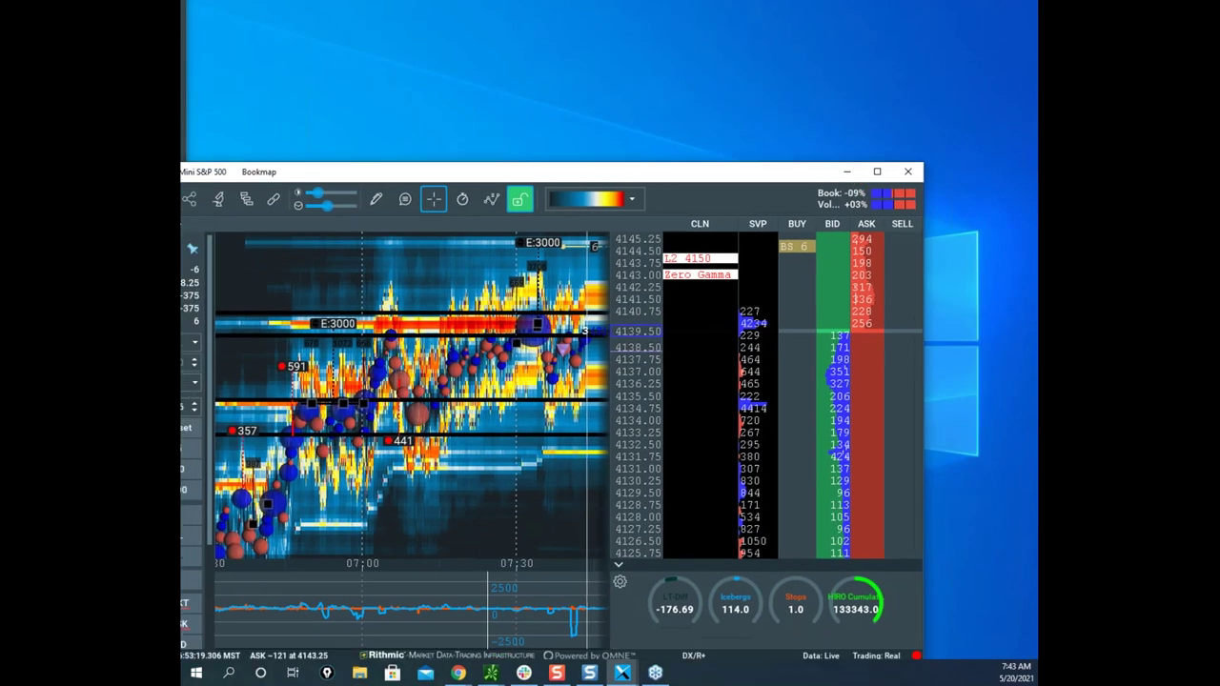
{"action": "left_click", "coordinate": [876, 173]}
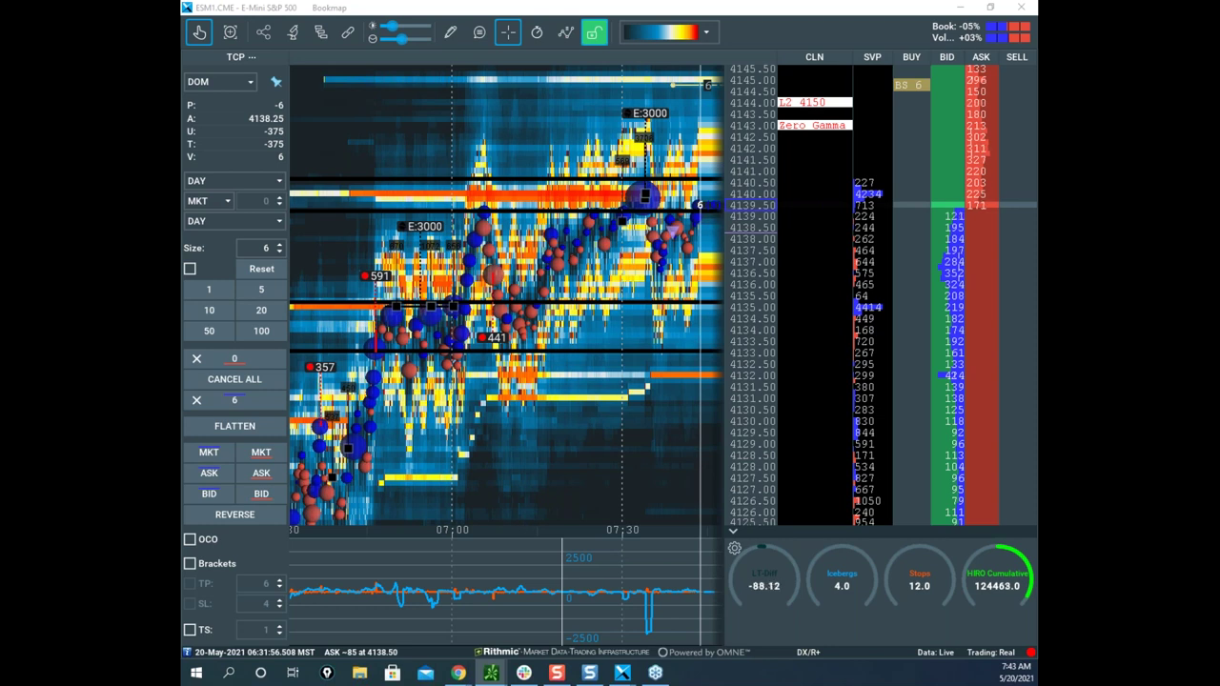
{"action": "left_click_drag", "start_coordinate": [181, 439], "coordinate": [182, 286]}
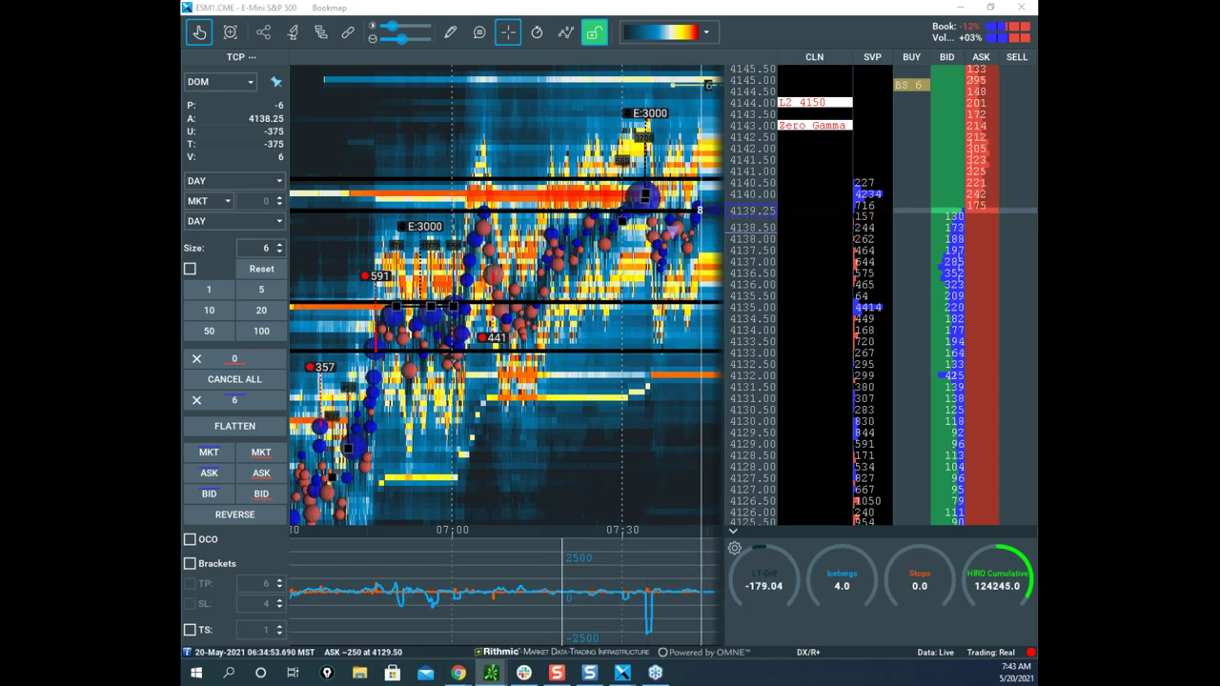
{"action": "left_click_drag", "start_coordinate": [183, 282], "coordinate": [665, 158]}
{"action": "left_click", "coordinate": [703, 158]}
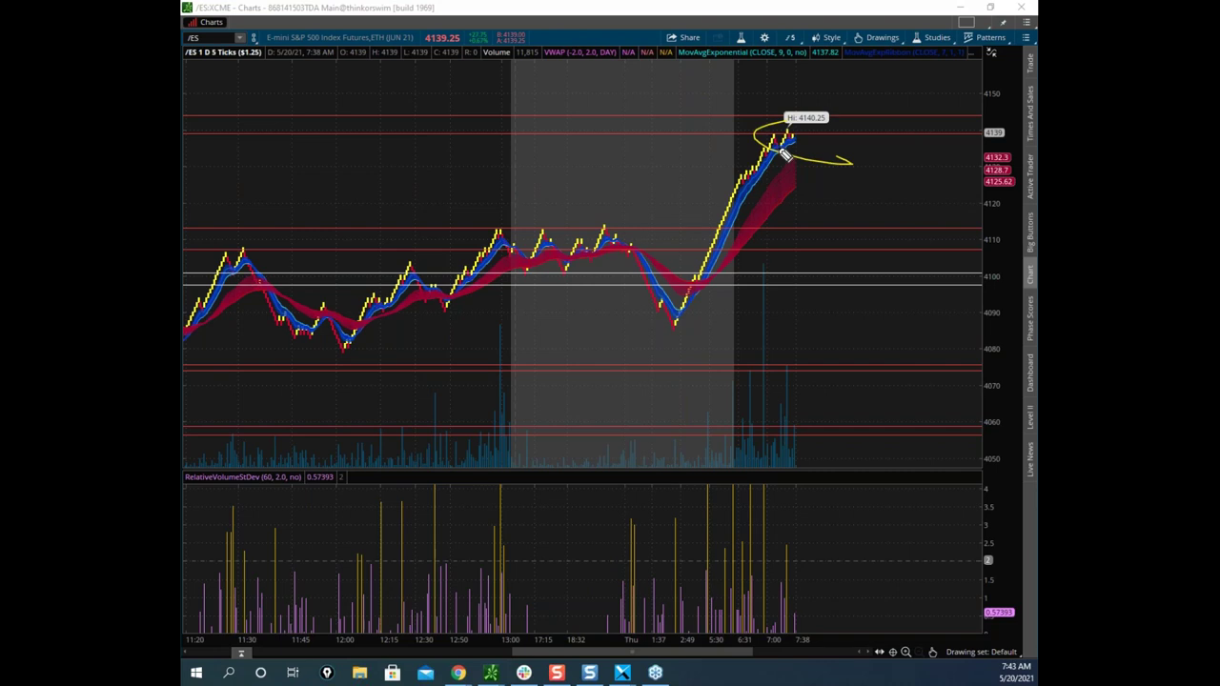
Sketch falling paths from the latest high toward the lower levels, circle the target area and the earlier range, and clear the annotations.
{"action": "left_click_drag", "start_coordinate": [794, 139], "coordinate": [802, 236]}
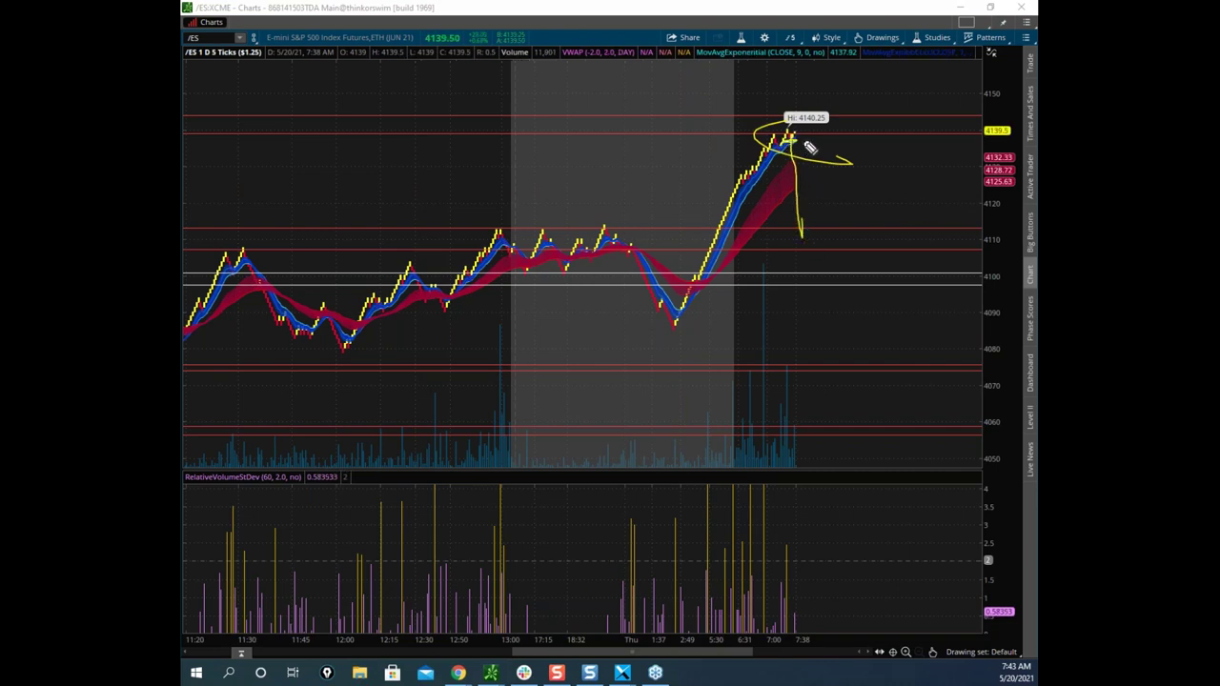
{"action": "left_click_drag", "start_coordinate": [813, 189], "coordinate": [871, 382]}
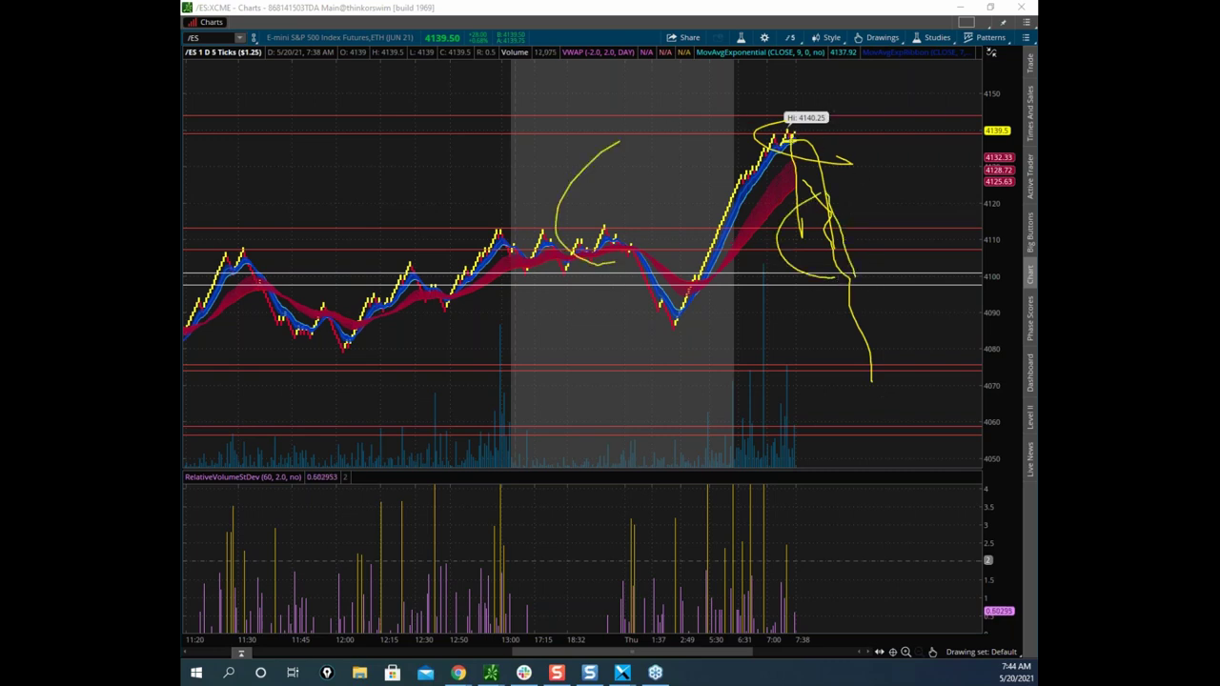
{"action": "key", "text": "Escape"}
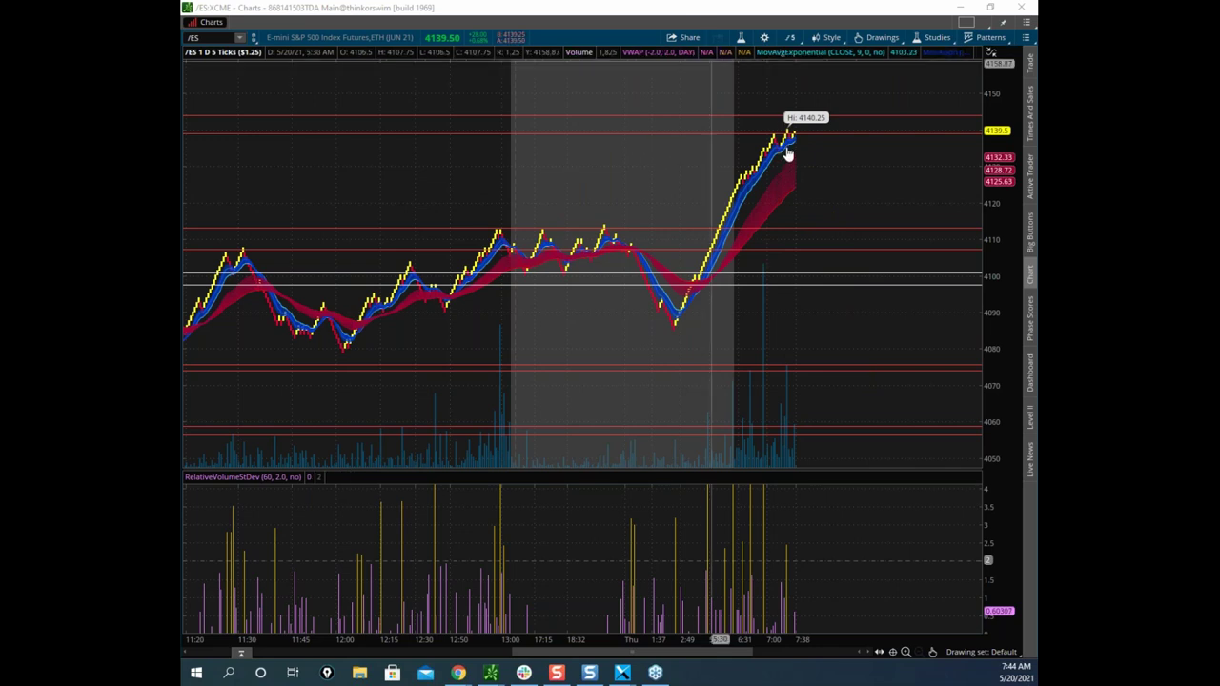
Examine Sierra Chart's daily market profile in the maximized remote desktop window, and return to Bookmap.
{"action": "left_click_drag", "start_coordinate": [770, 8], "coordinate": [783, 0]}
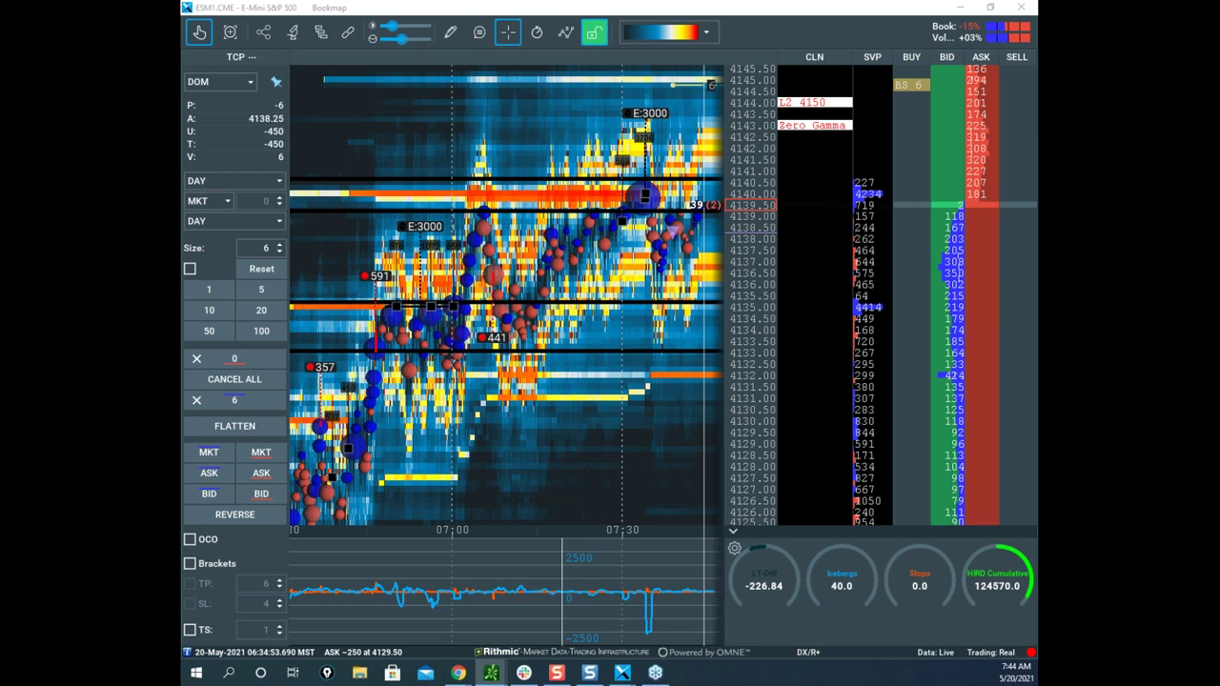
{"action": "left_click_drag", "start_coordinate": [1035, 390], "coordinate": [805, 82]}
{"action": "left_click", "coordinate": [930, 88]}
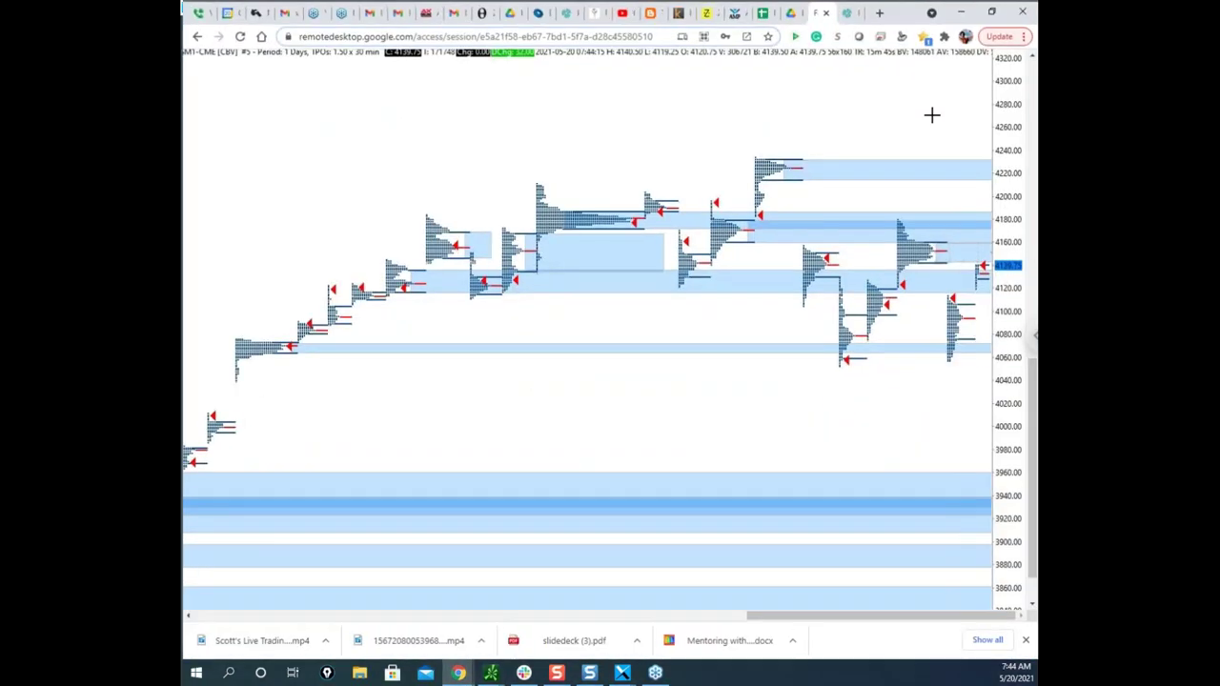
{"action": "left_click_drag", "start_coordinate": [894, 15], "coordinate": [1035, 381]}
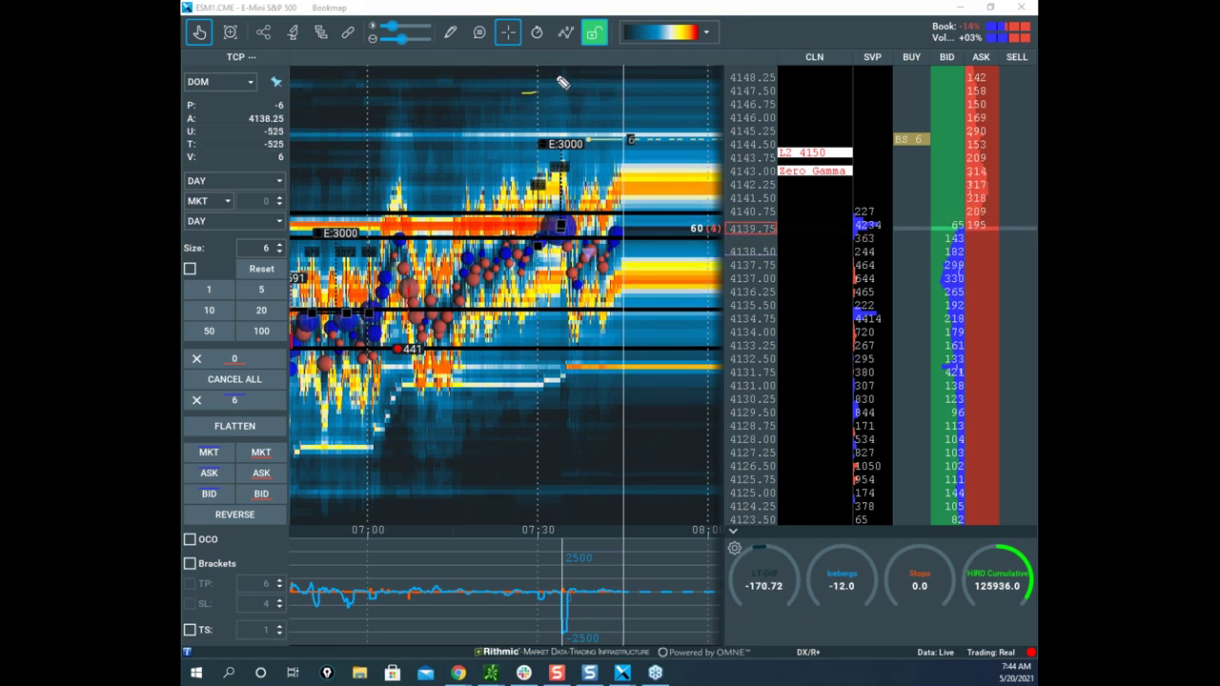
Write -6, 43 and 7x across the heatmap above price, list repeated sixes beneath the -6, and add an underlined 57 beside it.
{"action": "left_click_drag", "start_coordinate": [562, 83], "coordinate": [555, 104]}
{"action": "mouse_move", "coordinate": [626, 77]}
{"action": "left_mouse_down"}
{"action": "mouse_move", "coordinate": [640, 87]}
{"action": "mouse_move", "coordinate": [632, 98]}
{"action": "left_mouse_up"}
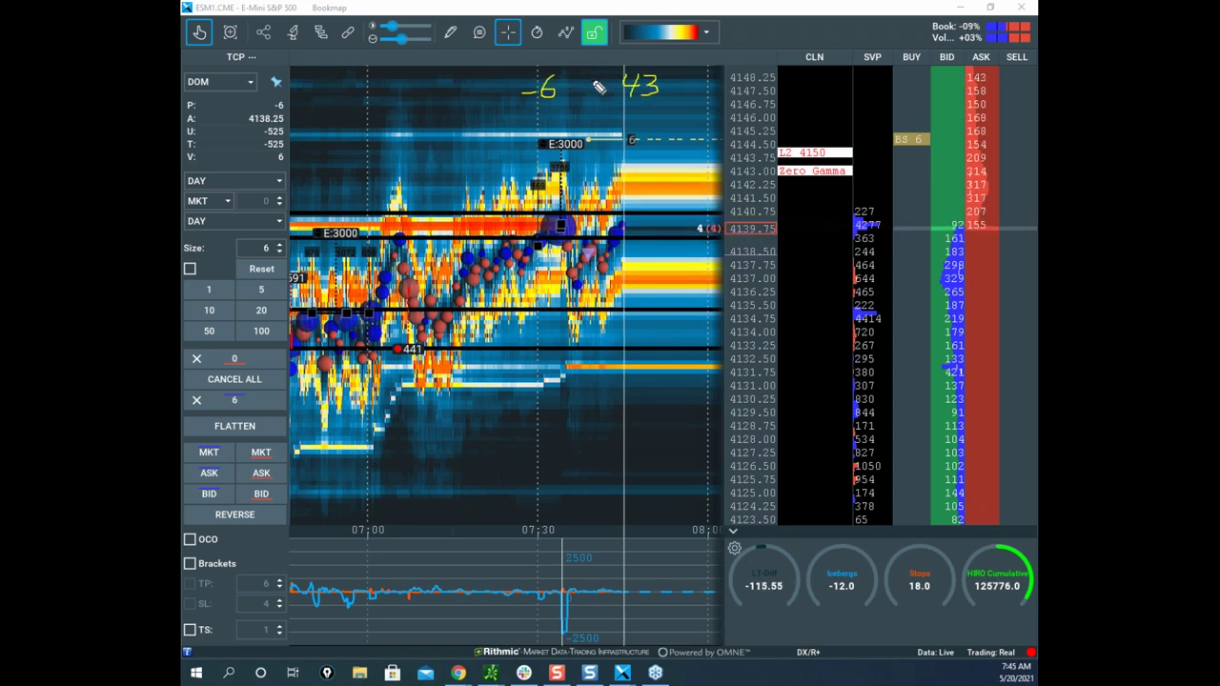
{"action": "left_click_drag", "start_coordinate": [726, 74], "coordinate": [717, 88]}
{"action": "mouse_move", "coordinate": [512, 109]}
{"action": "left_mouse_down"}
{"action": "mouse_move", "coordinate": [549, 108]}
{"action": "mouse_move", "coordinate": [556, 116]}
{"action": "mouse_move", "coordinate": [540, 124]}
{"action": "left_mouse_up"}
{"action": "mouse_move", "coordinate": [545, 117]}
{"action": "left_mouse_down"}
{"action": "mouse_move", "coordinate": [540, 150]}
{"action": "mouse_move", "coordinate": [555, 155]}
{"action": "mouse_move", "coordinate": [527, 173]}
{"action": "left_mouse_up"}
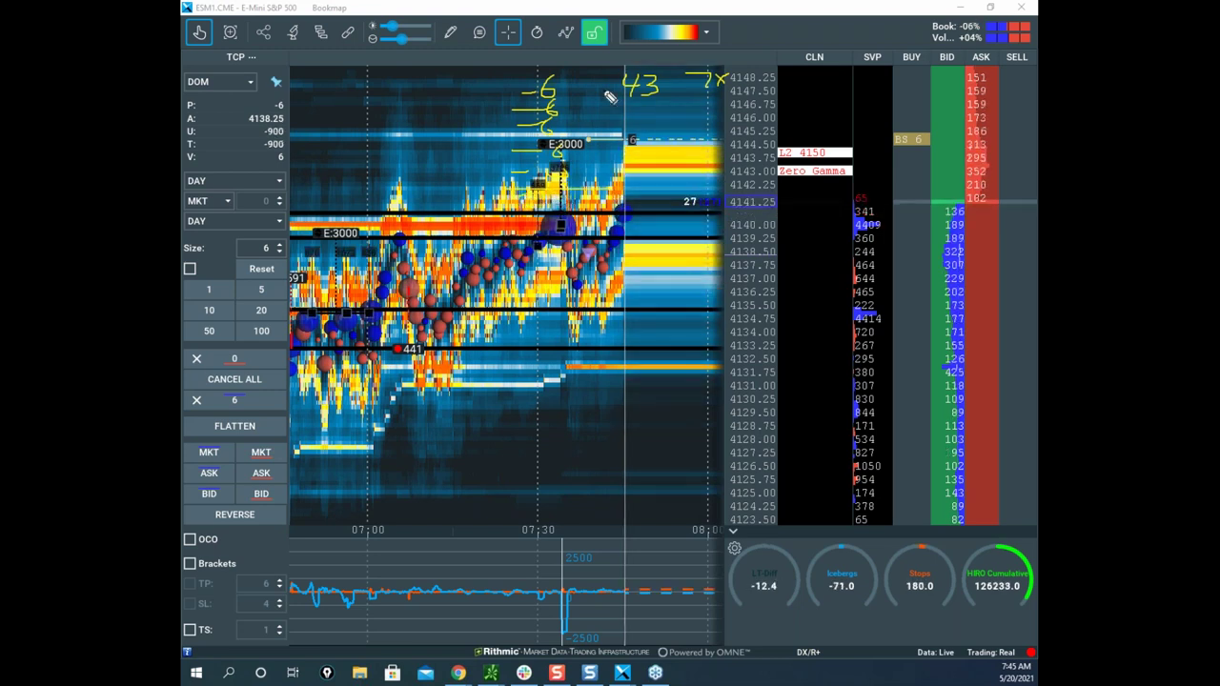
{"action": "mouse_move", "coordinate": [473, 73]}
{"action": "left_mouse_down"}
{"action": "mouse_move", "coordinate": [454, 93]}
{"action": "mouse_move", "coordinate": [489, 95]}
{"action": "left_mouse_up"}
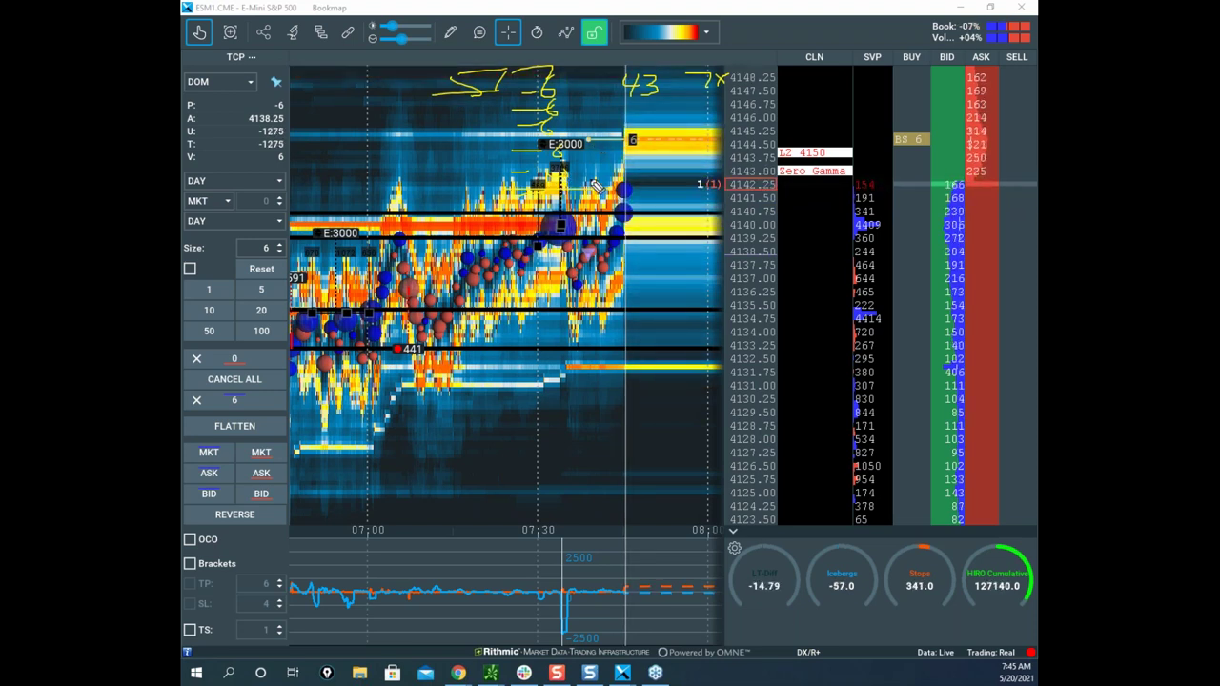
Circle the handwritten 43 and 57 on the ES heatmap, add a circled note near the 4140 level, and clear all annotations.
{"action": "mouse_move", "coordinate": [390, 163]}
{"action": "left_mouse_down"}
{"action": "mouse_move", "coordinate": [431, 155]}
{"action": "mouse_move", "coordinate": [433, 136]}
{"action": "mouse_move", "coordinate": [670, 103]}
{"action": "left_mouse_up"}
{"action": "left_click_drag", "start_coordinate": [650, 59], "coordinate": [688, 103]}
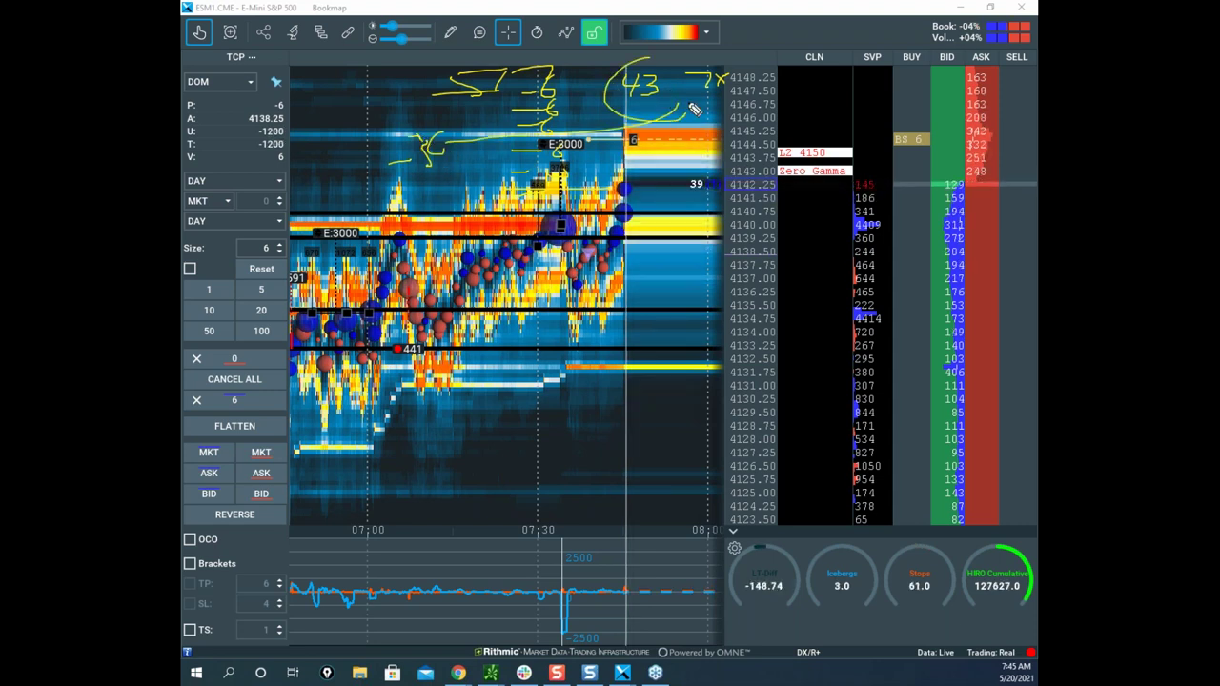
{"action": "left_click_drag", "start_coordinate": [495, 139], "coordinate": [640, 91]}
{"action": "mouse_move", "coordinate": [688, 208]}
{"action": "left_mouse_down"}
{"action": "mouse_move", "coordinate": [673, 235]}
{"action": "mouse_move", "coordinate": [712, 213]}
{"action": "left_mouse_up"}
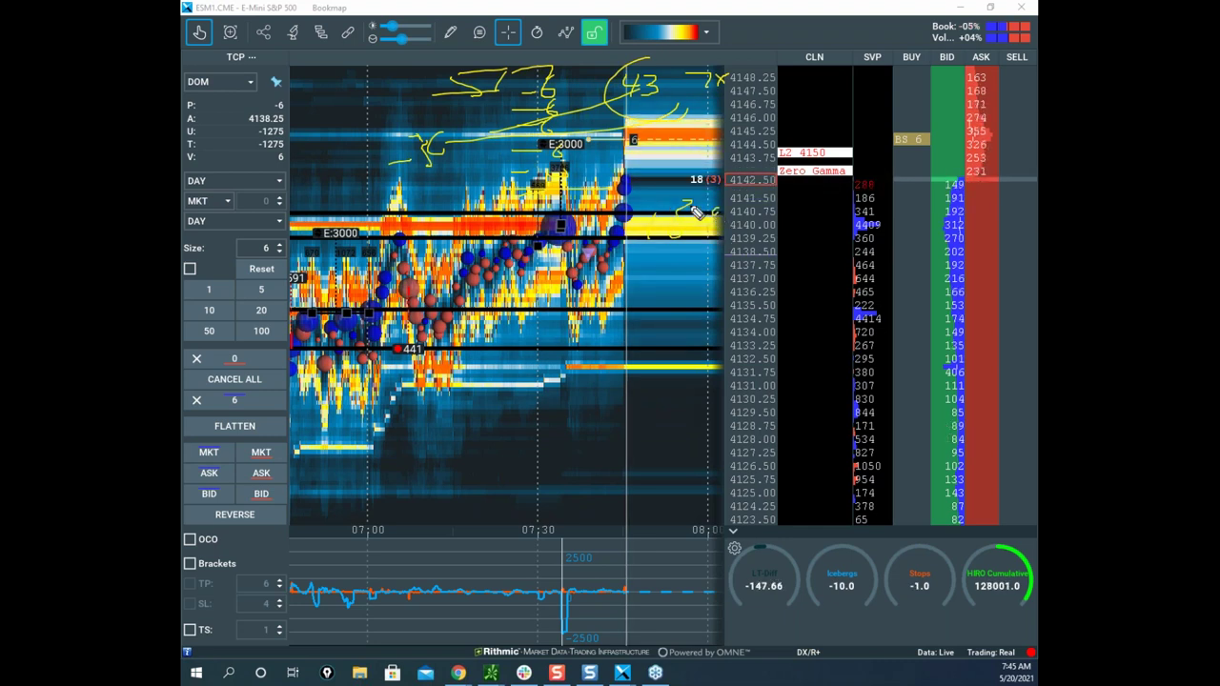
{"action": "mouse_move", "coordinate": [675, 166]}
{"action": "left_mouse_down"}
{"action": "mouse_move", "coordinate": [630, 232]}
{"action": "mouse_move", "coordinate": [738, 227]}
{"action": "left_mouse_up"}
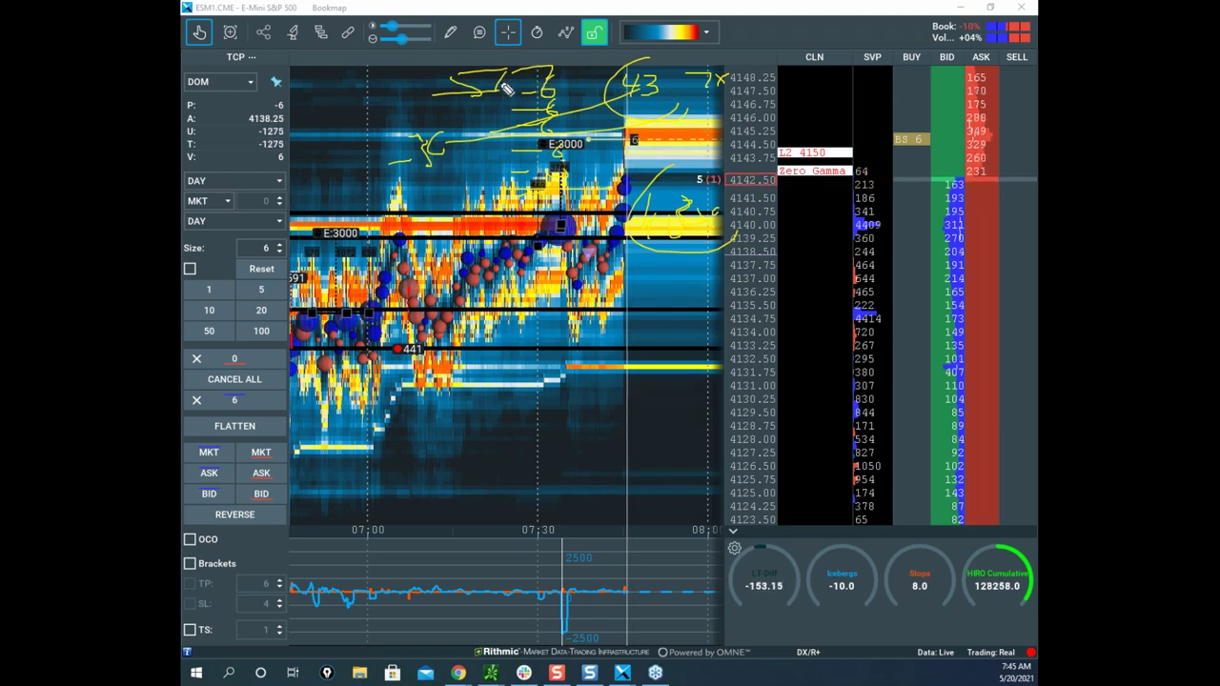
{"action": "left_click_drag", "start_coordinate": [457, 60], "coordinate": [629, 95]}
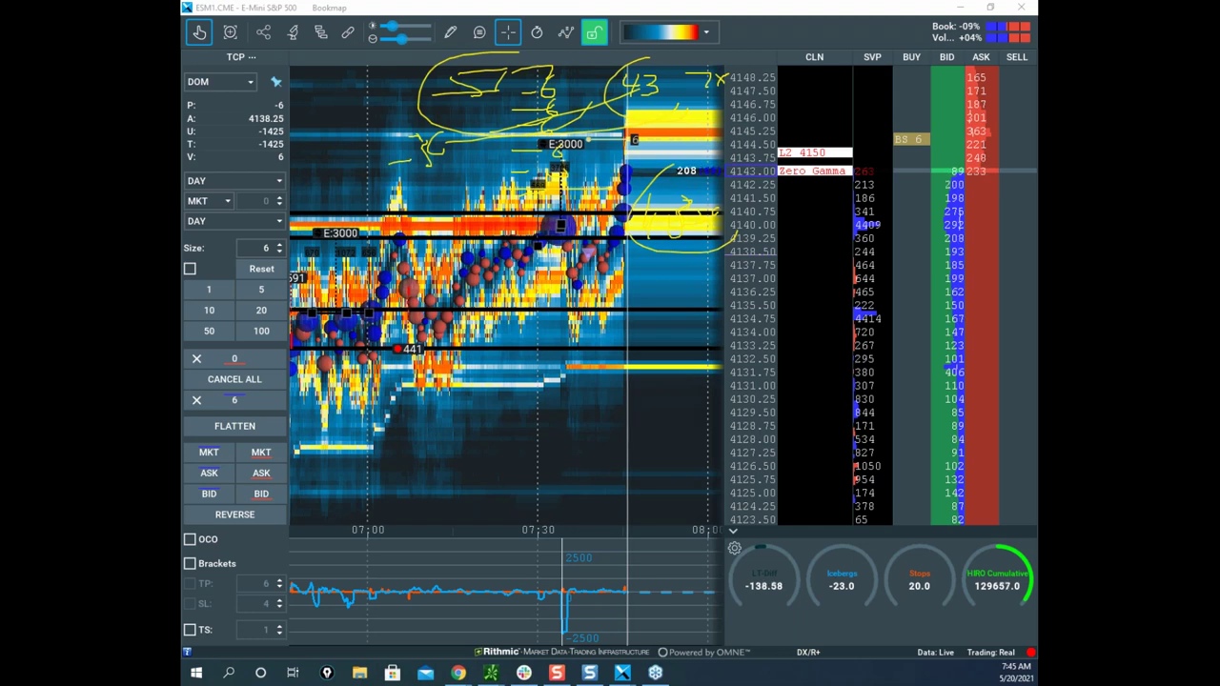
{"action": "key", "text": "Escape"}
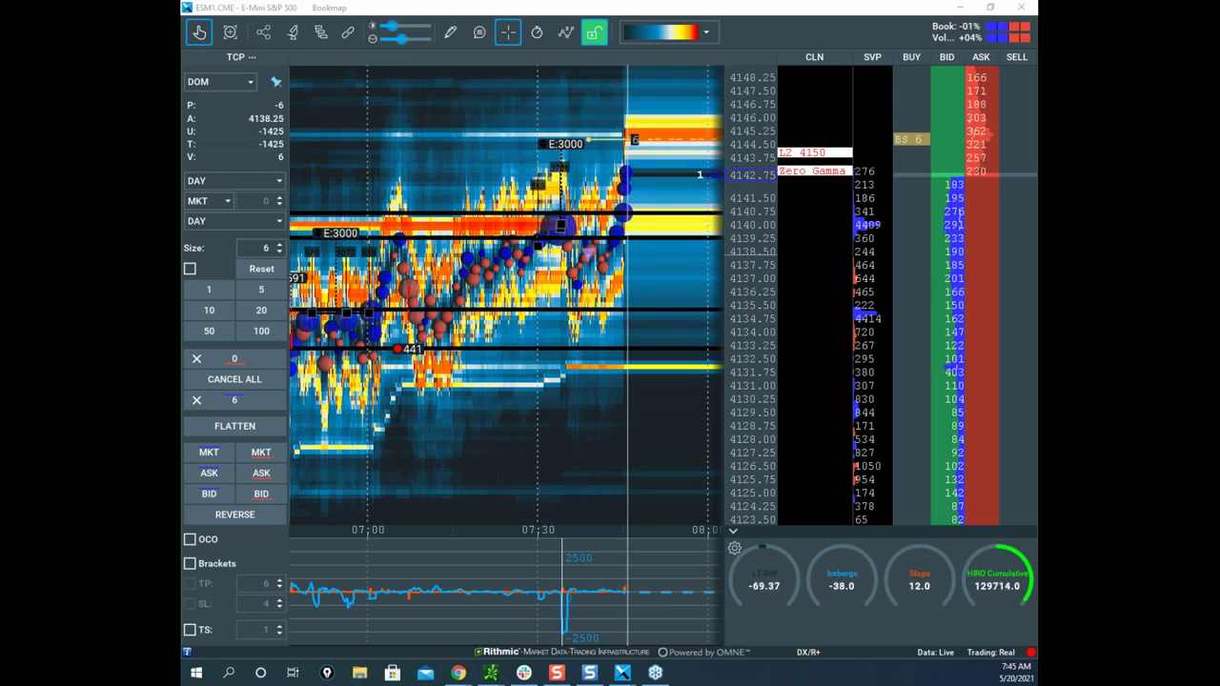
Examine the ES heatmap's price action around 07:45 and the resting orders above the current price.
{"action": "scroll", "coordinate": [673, 195], "scroll_direction": "up", "scroll_amount": 5}
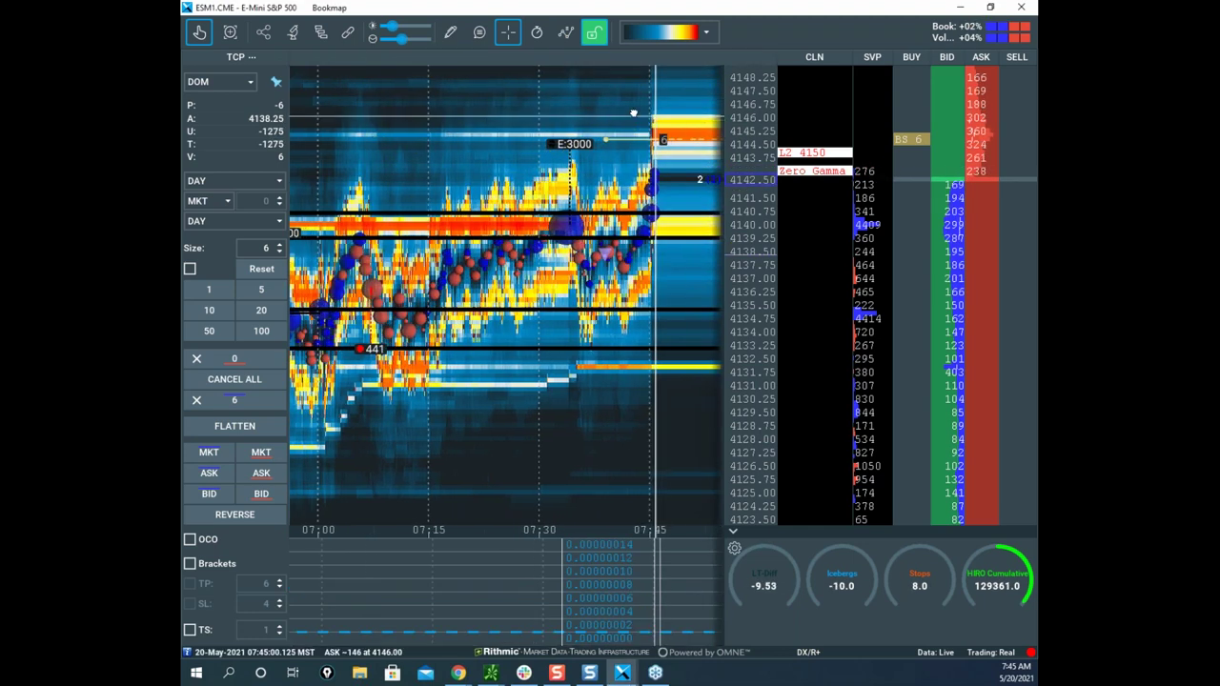
{"action": "scroll", "coordinate": [672, 195], "scroll_direction": "up", "scroll_amount": 3}
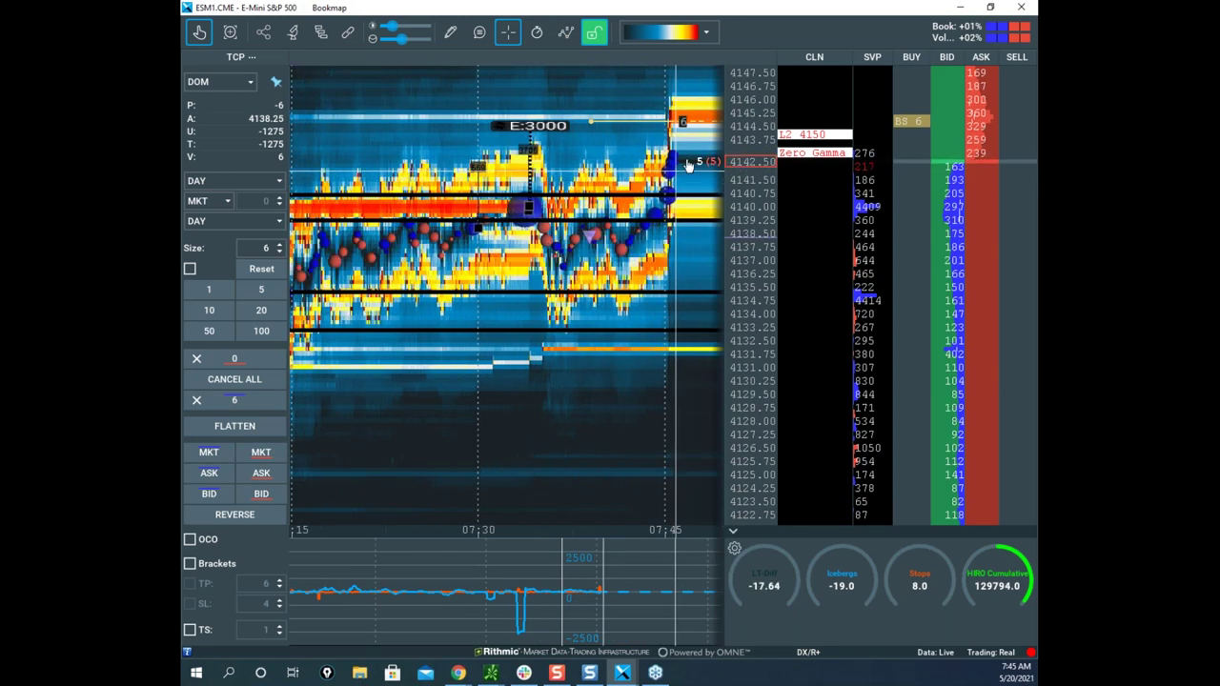
{"action": "left_click_drag", "start_coordinate": [688, 181], "coordinate": [682, 217]}
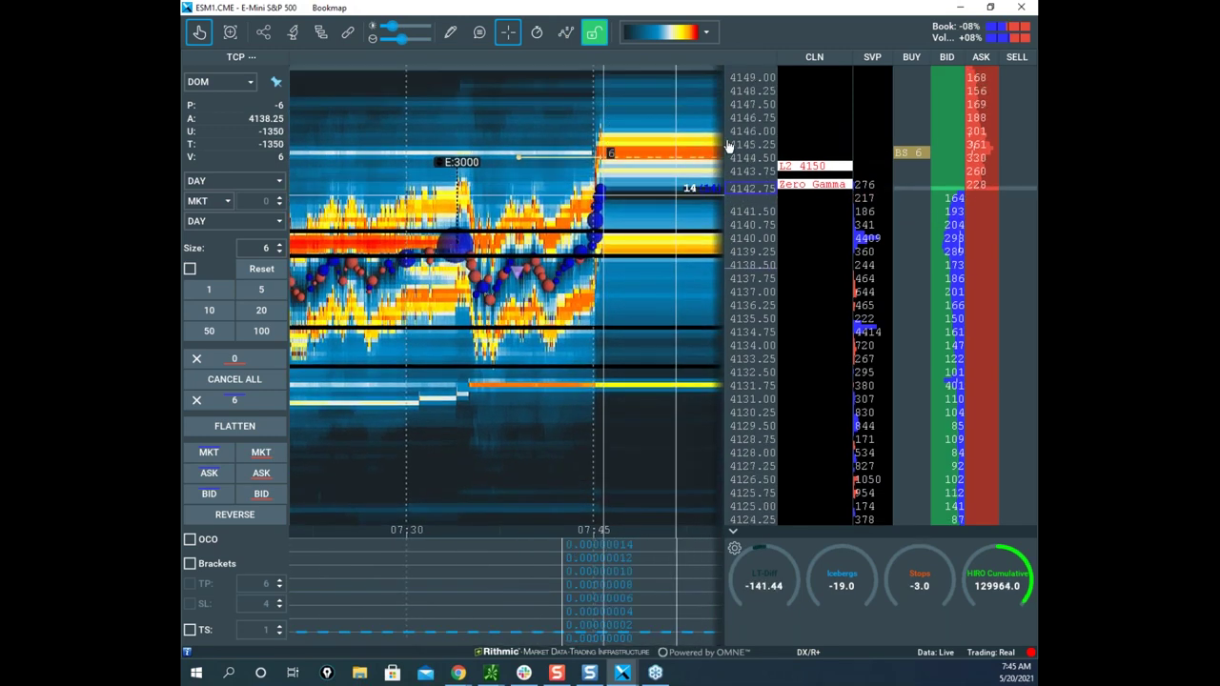
{"action": "scroll", "coordinate": [746, 122], "scroll_direction": "up", "scroll_amount": 1}
{"action": "scroll", "coordinate": [746, 122], "scroll_direction": "up", "scroll_amount": 1}
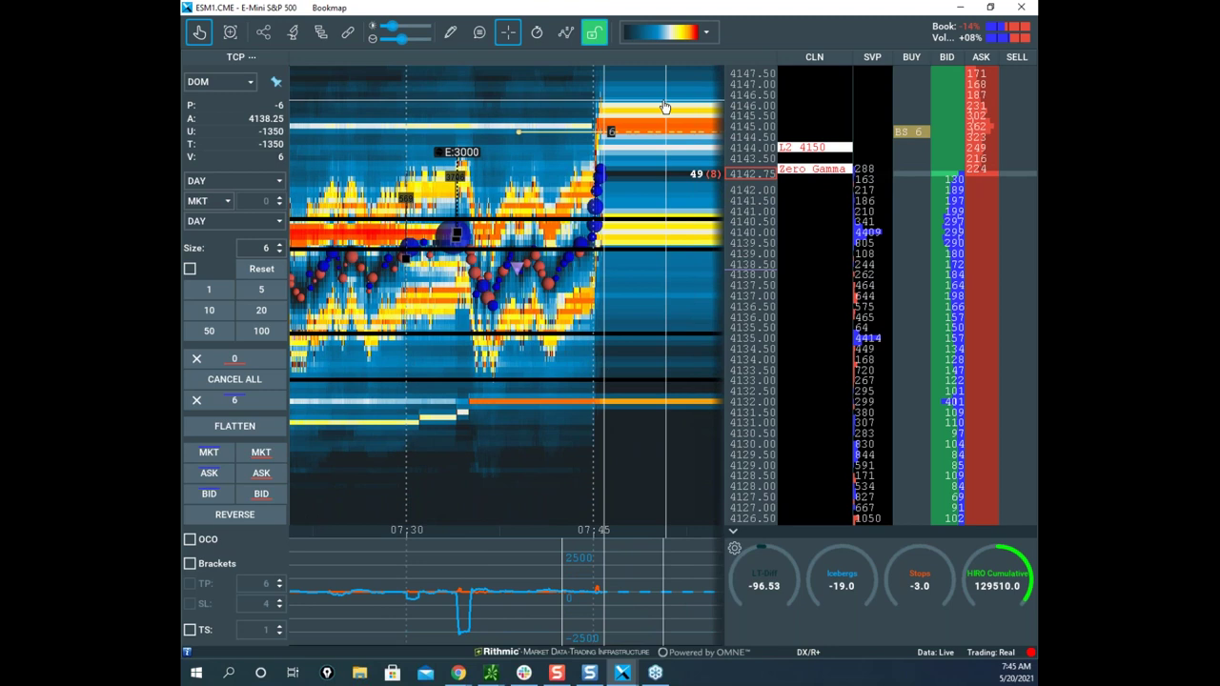
{"action": "scroll", "coordinate": [666, 104], "scroll_direction": "up", "scroll_amount": 2}
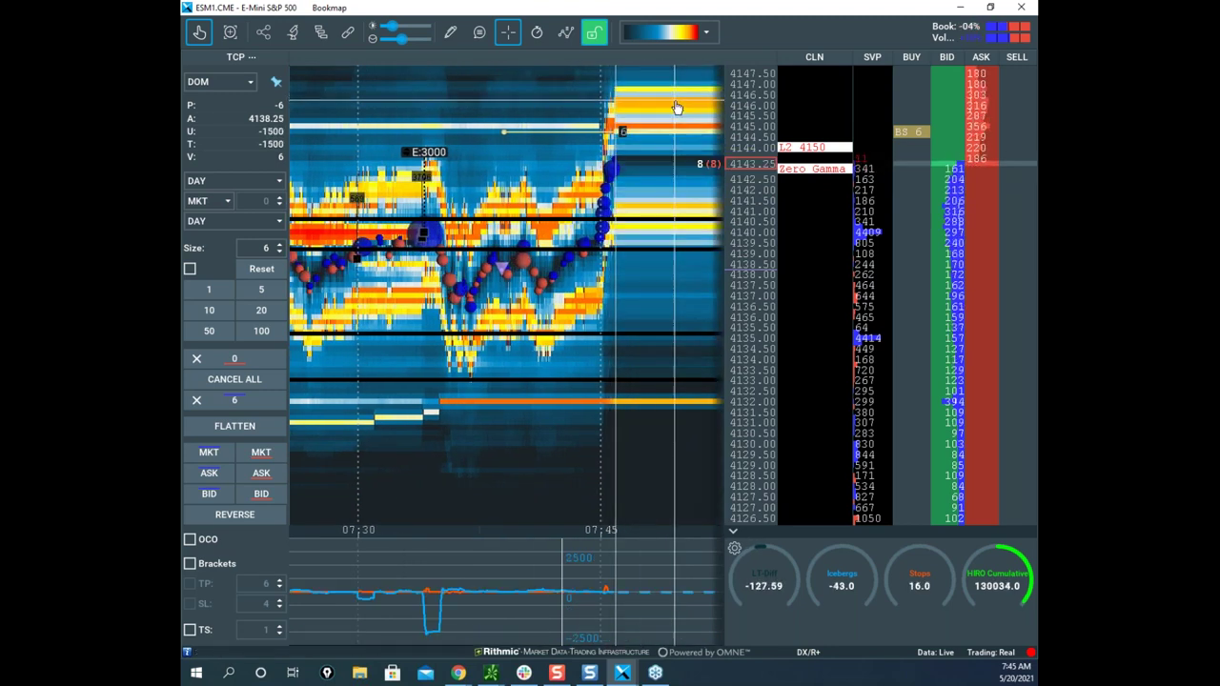
{"action": "scroll", "coordinate": [679, 105], "scroll_direction": "up", "scroll_amount": 2}
{"action": "scroll", "coordinate": [679, 104], "scroll_direction": "down", "scroll_amount": 4}
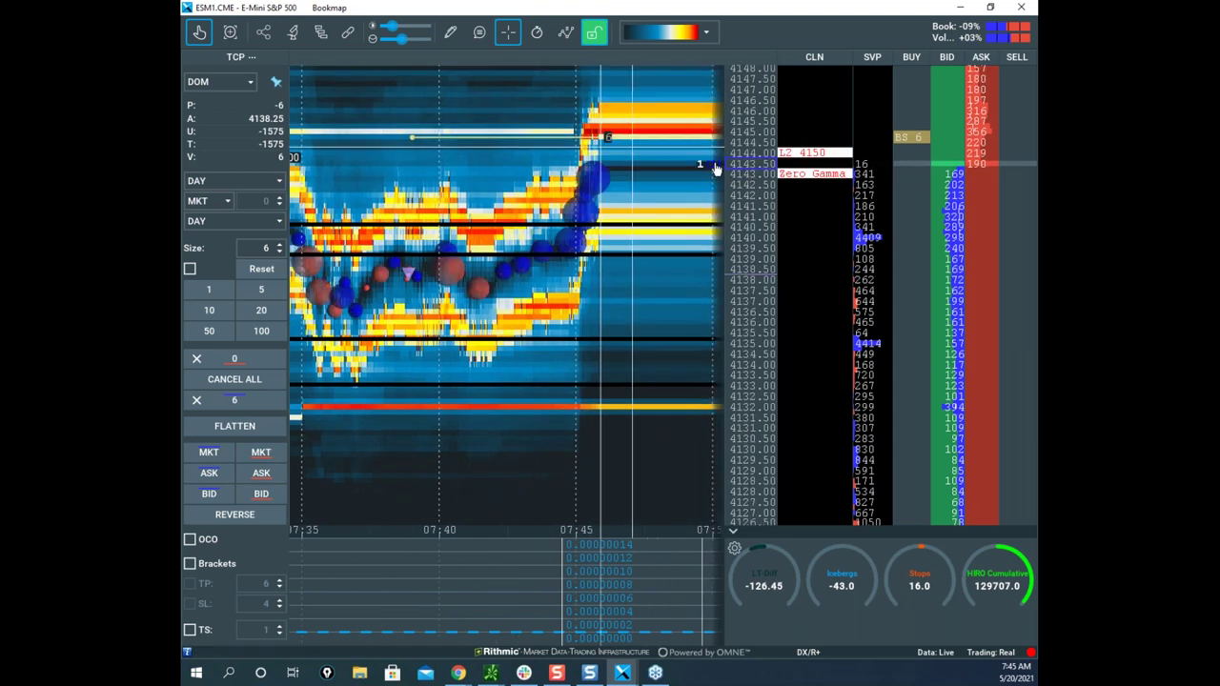
{"action": "scroll", "coordinate": [744, 126], "scroll_direction": "up", "scroll_amount": 2}
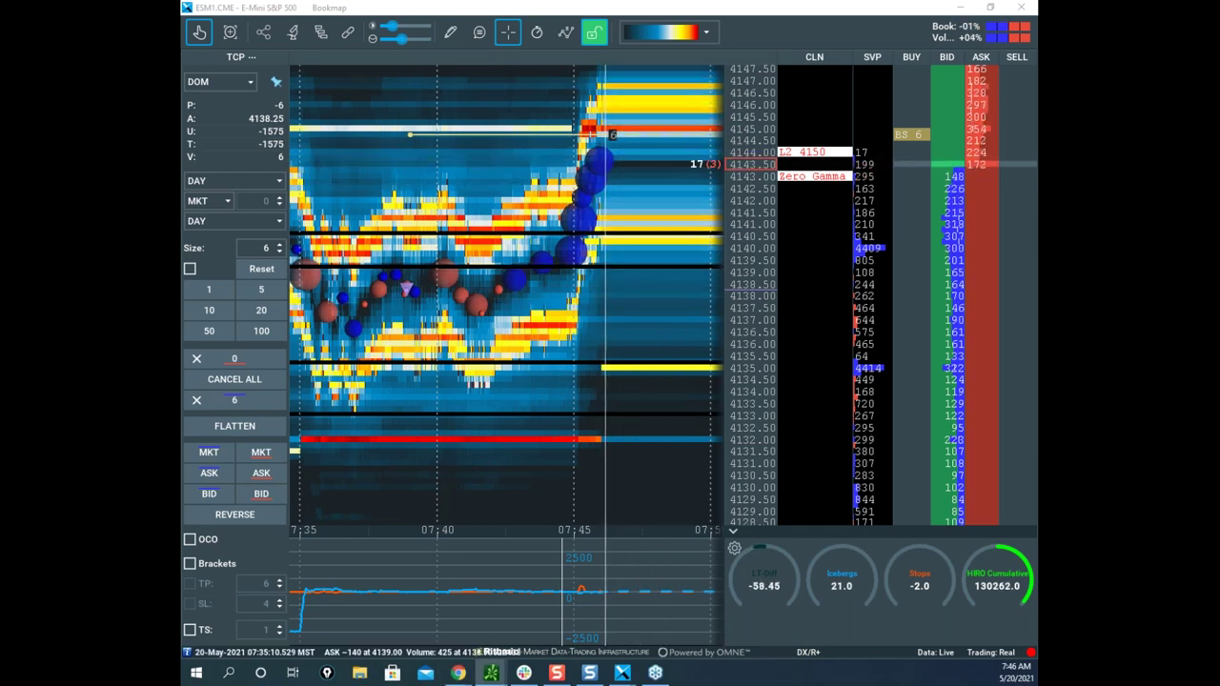
Switch to the thinkorswim /ES hourly chart at full size and stretch its price scale around the 4080–4165 range.
{"action": "left_click", "coordinate": [491, 672]}
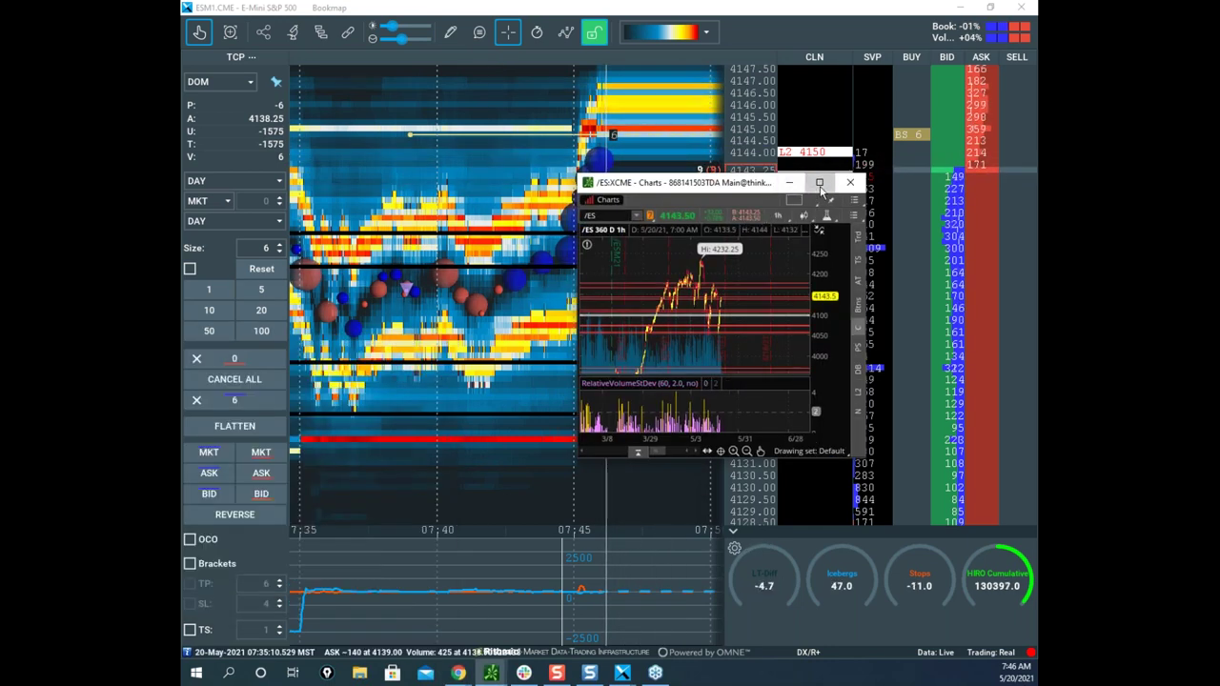
{"action": "left_click", "coordinate": [792, 186]}
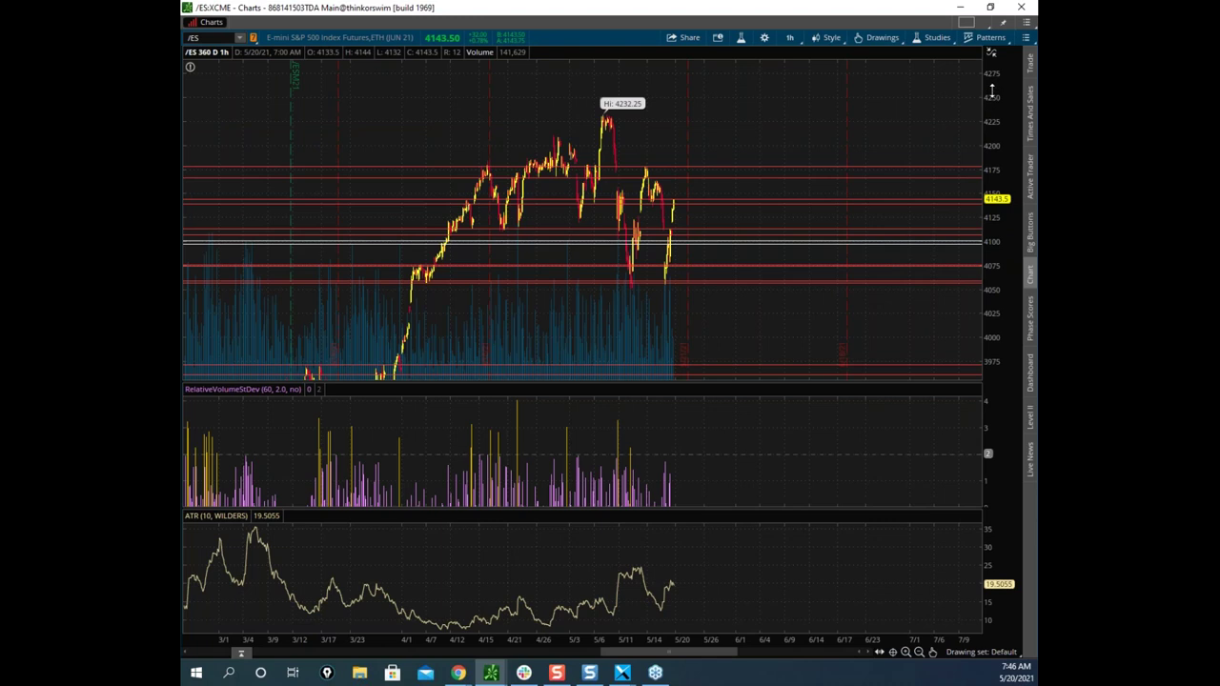
{"action": "left_click_drag", "start_coordinate": [991, 91], "coordinate": [973, 93]}
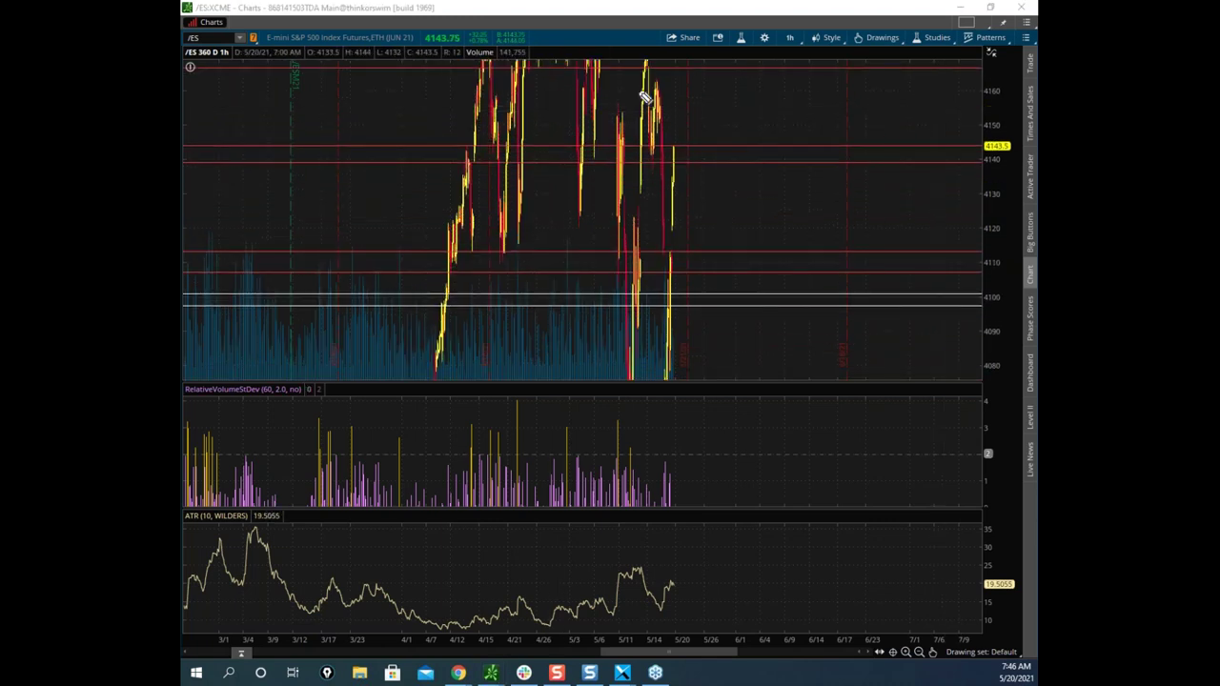
Sketch a box over the recent 4140–4160 range and a projected path down to about 4112, and clear the sketch.
{"action": "left_click_drag", "start_coordinate": [664, 90], "coordinate": [641, 164]}
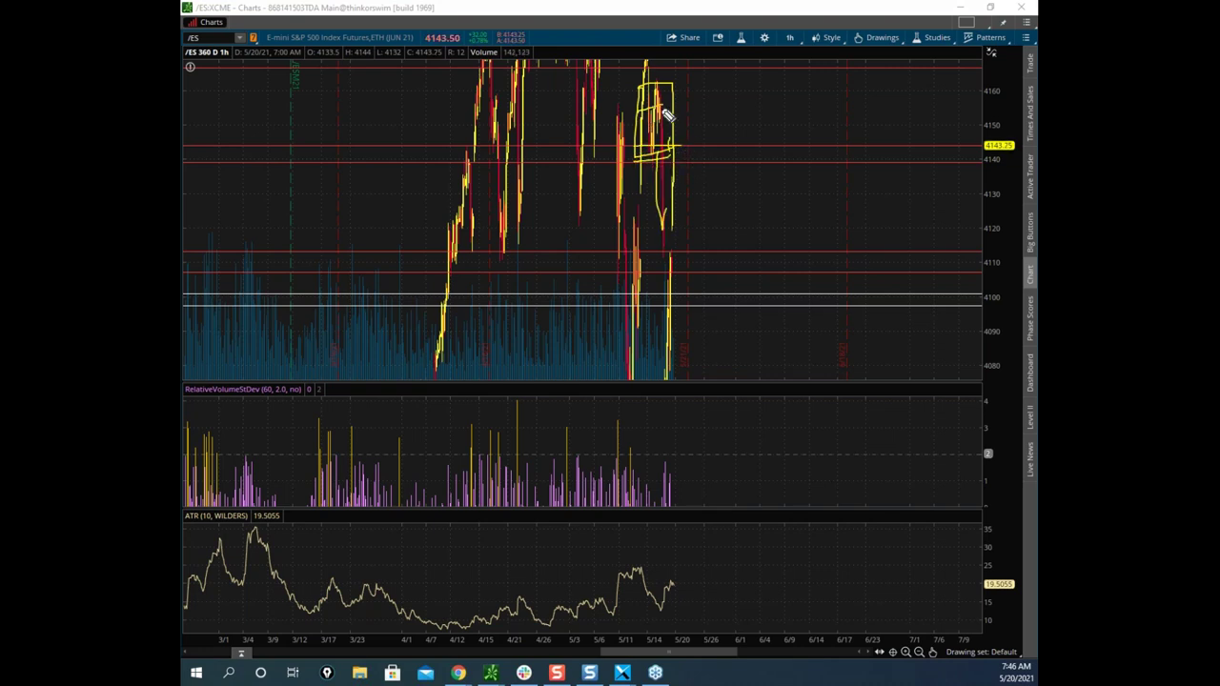
{"action": "left_click_drag", "start_coordinate": [799, 119], "coordinate": [977, 110]}
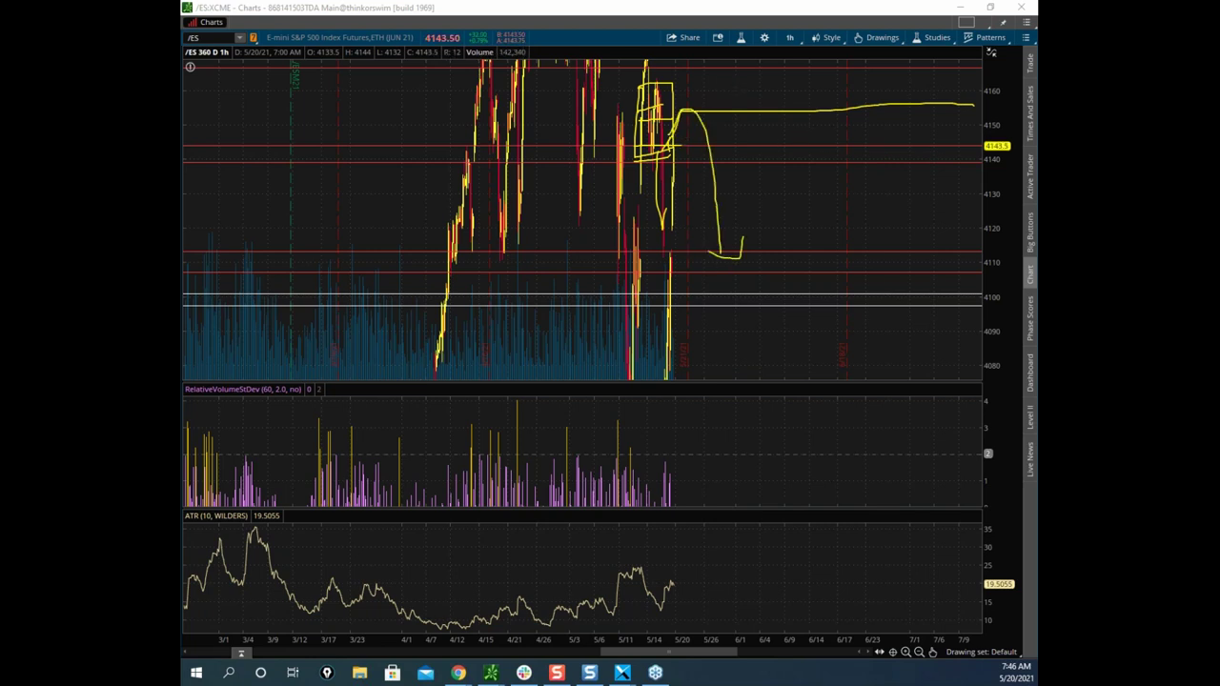
{"action": "key", "text": "Escape"}
Return to the Bookmap ES heatmap and examine the move since 07:30 against the resting order levels.
{"action": "left_click", "coordinate": [961, 8]}
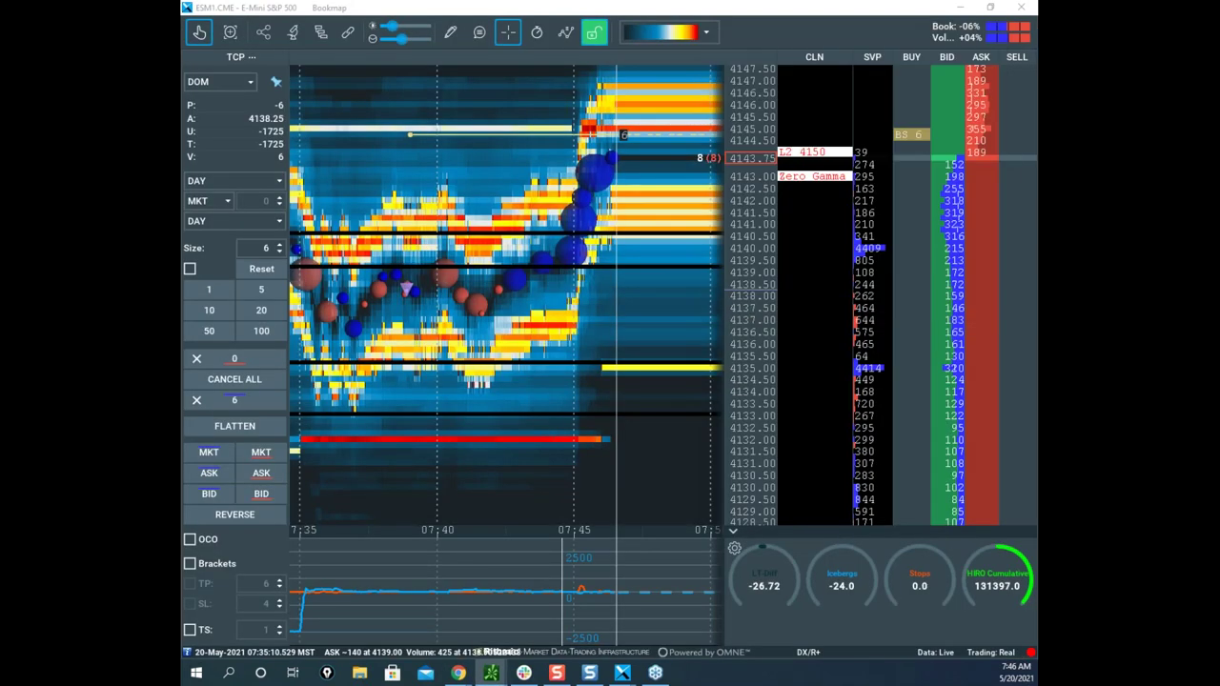
{"action": "scroll", "coordinate": [514, 262], "scroll_direction": "down", "scroll_amount": 2}
{"action": "left_click_drag", "start_coordinate": [586, 268], "coordinate": [613, 286]}
{"action": "scroll", "coordinate": [613, 286], "scroll_direction": "down", "scroll_amount": 2}
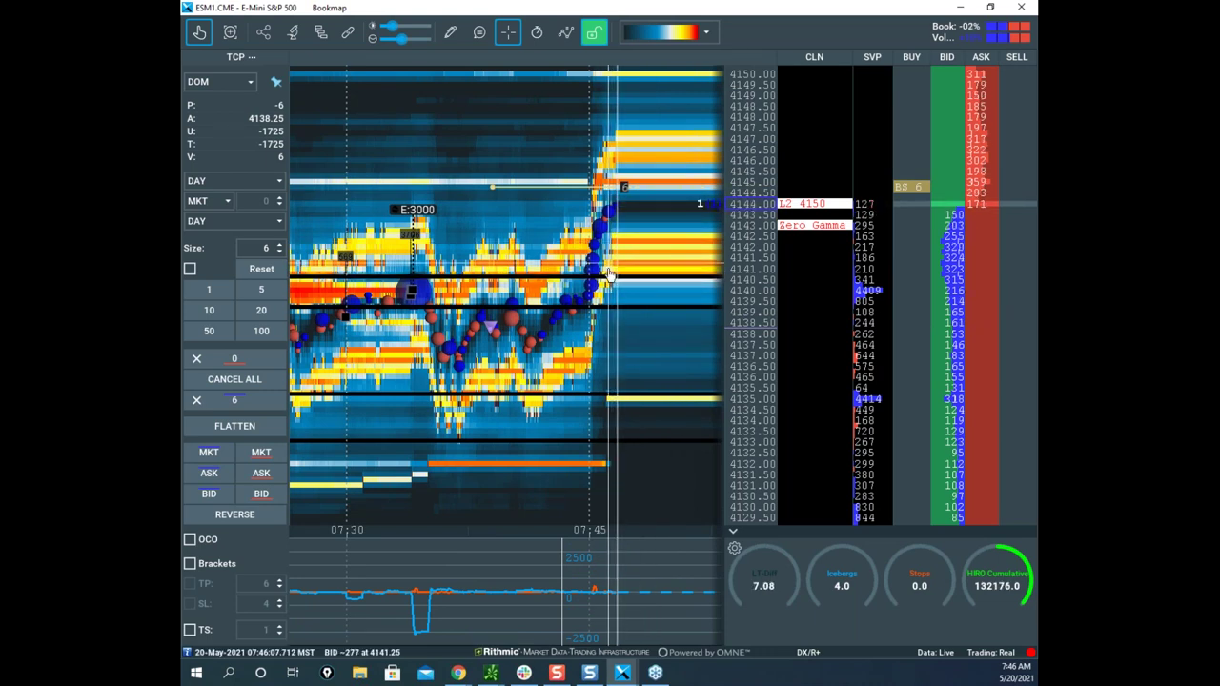
{"action": "scroll", "coordinate": [651, 291], "scroll_direction": "up", "scroll_amount": 3}
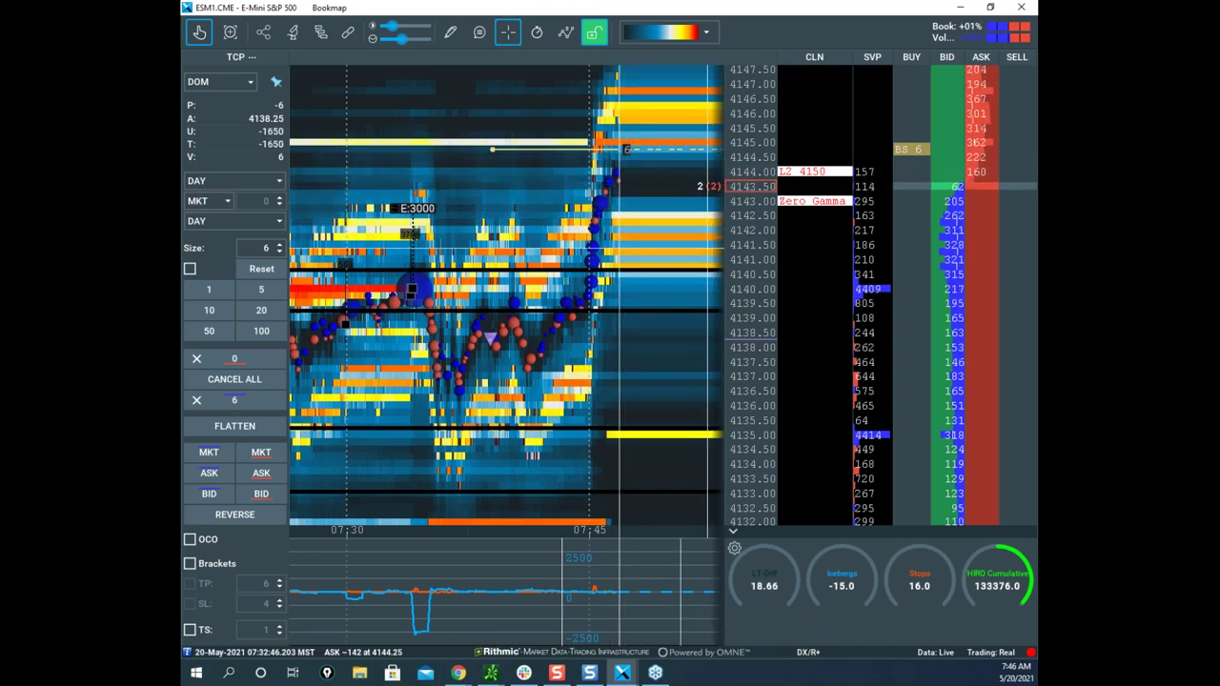
Bring up the COMEX Gold Futures (GCM1) Bookmap window and maximize it.
{"action": "key", "text": "alt+Tab"}
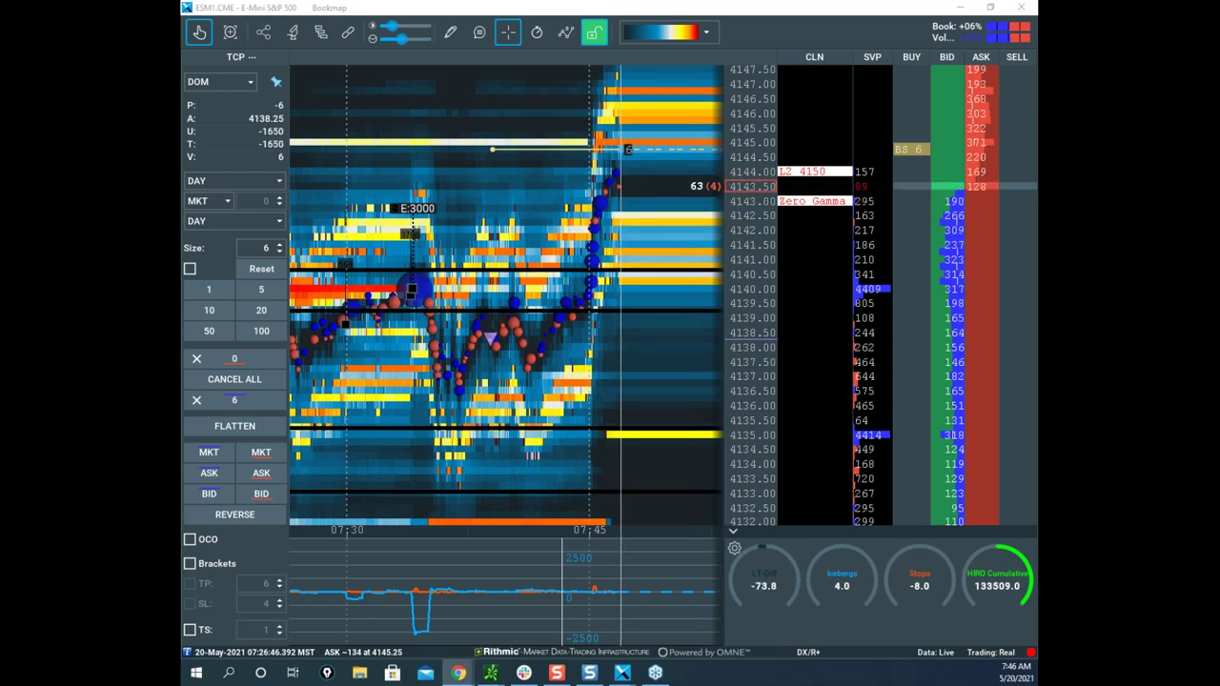
{"action": "key", "text": "alt+Tab"}
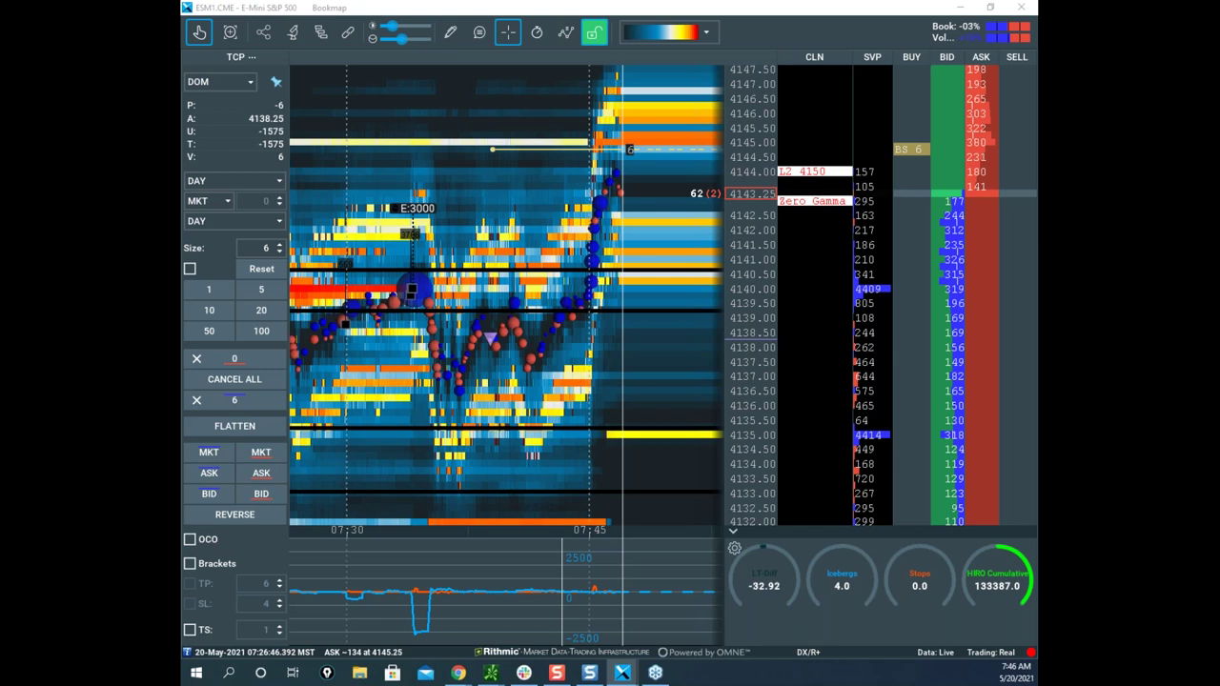
{"action": "left_click_drag", "start_coordinate": [181, 52], "coordinate": [655, 51]}
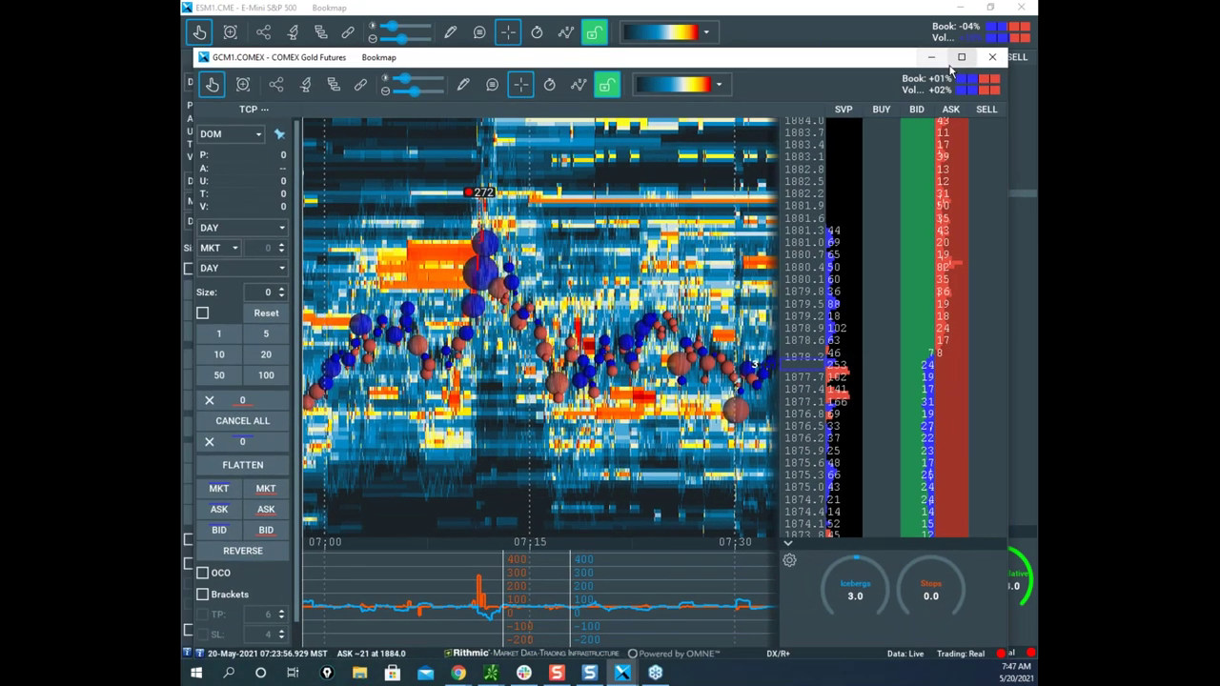
{"action": "left_click", "coordinate": [961, 58]}
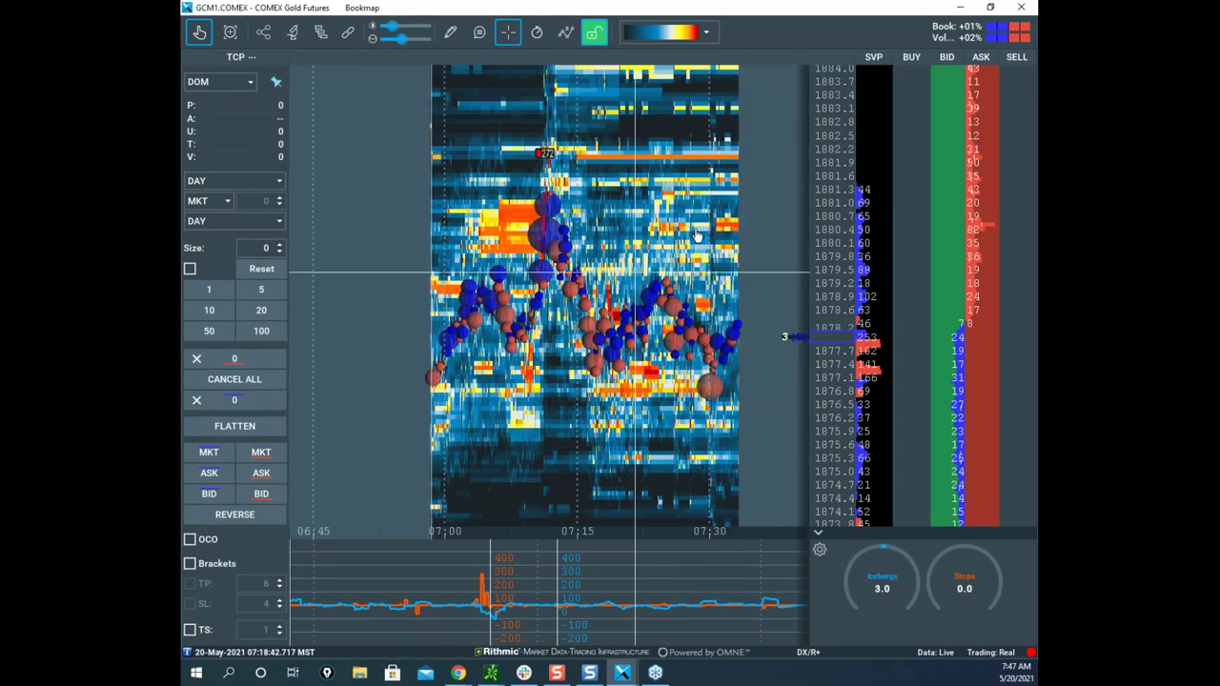
Examine the gold heatmap's 07:11 price spike closely, including its stop markers and the surrounding order bands.
{"action": "scroll", "coordinate": [610, 246], "scroll_direction": "up", "scroll_amount": 2}
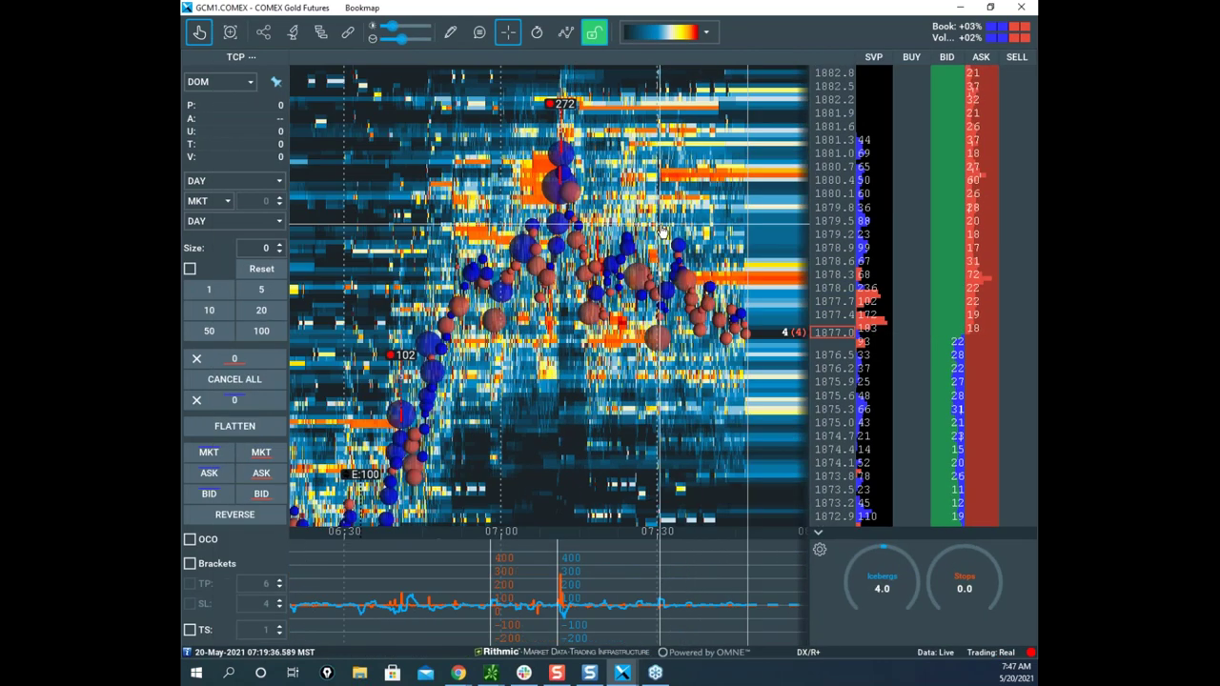
{"action": "scroll", "coordinate": [601, 247], "scroll_direction": "up", "scroll_amount": 3}
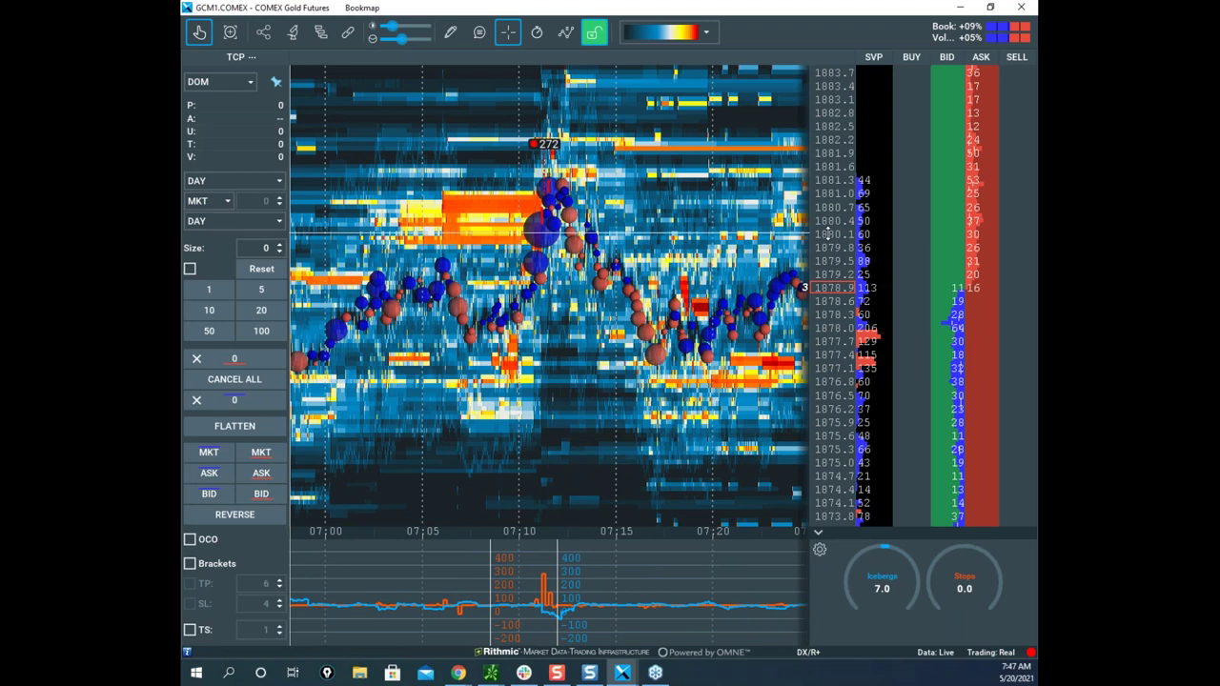
{"action": "scroll", "coordinate": [817, 218], "scroll_direction": "up", "scroll_amount": 2}
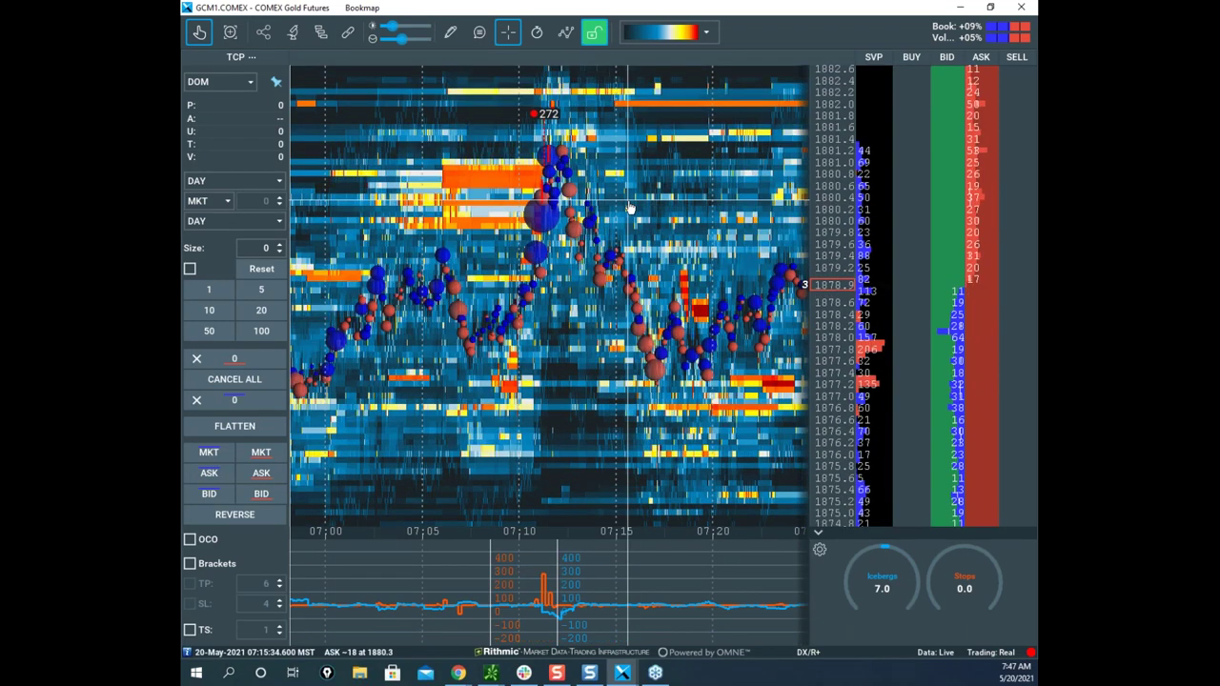
{"action": "scroll", "coordinate": [629, 208], "scroll_direction": "up", "scroll_amount": 5}
{"action": "scroll", "coordinate": [588, 263], "scroll_direction": "up", "scroll_amount": 3}
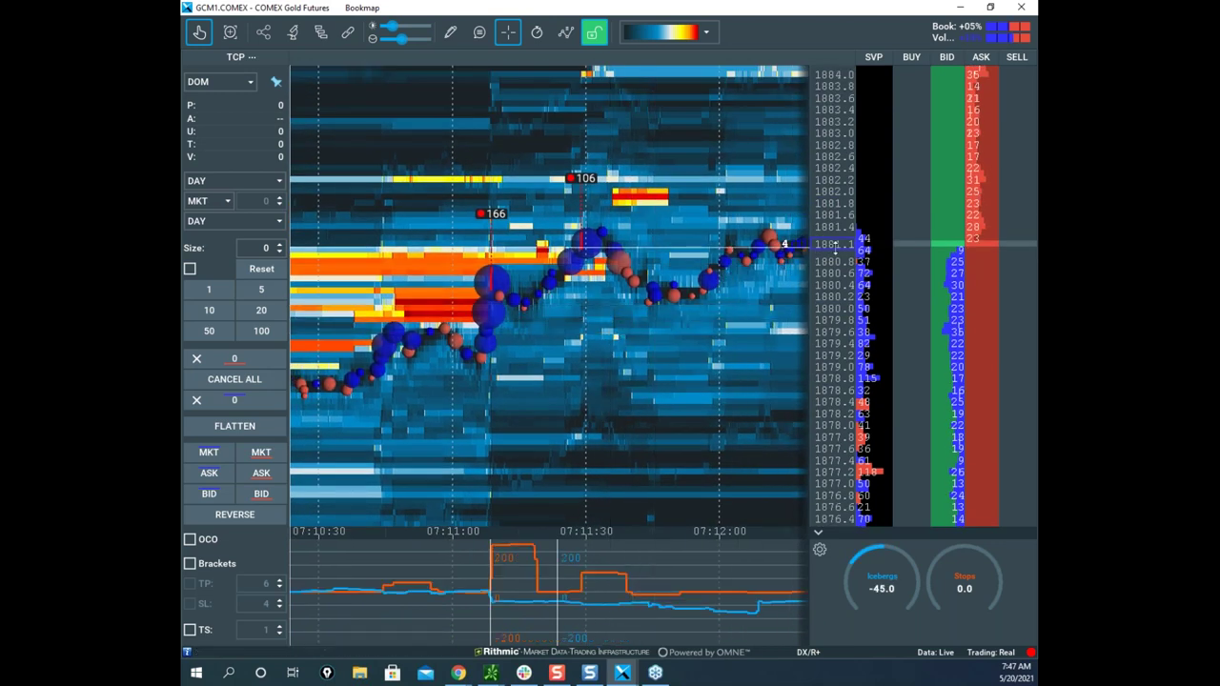
{"action": "scroll", "coordinate": [836, 248], "scroll_direction": "up", "scroll_amount": 3}
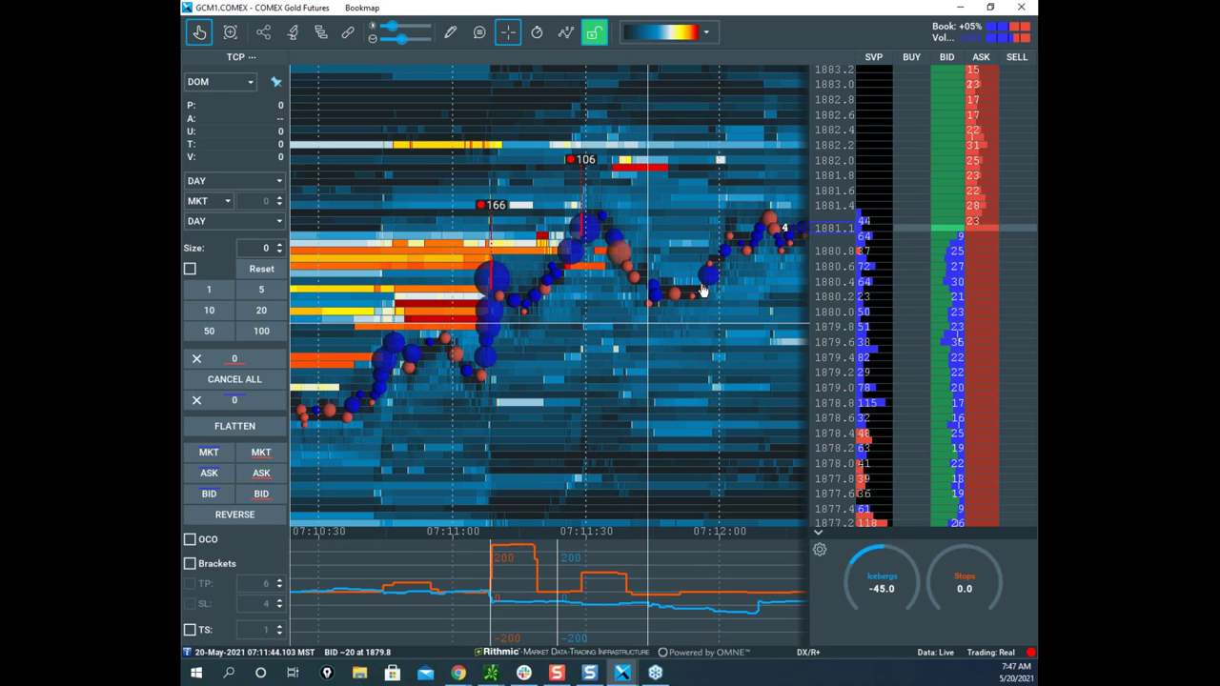
Draw two horizontal lines on the gold heatmap at about 1880.6 and 1879.2, and leave drawing mode.
{"action": "left_click", "coordinate": [450, 32]}
{"action": "left_click", "coordinate": [505, 201]}
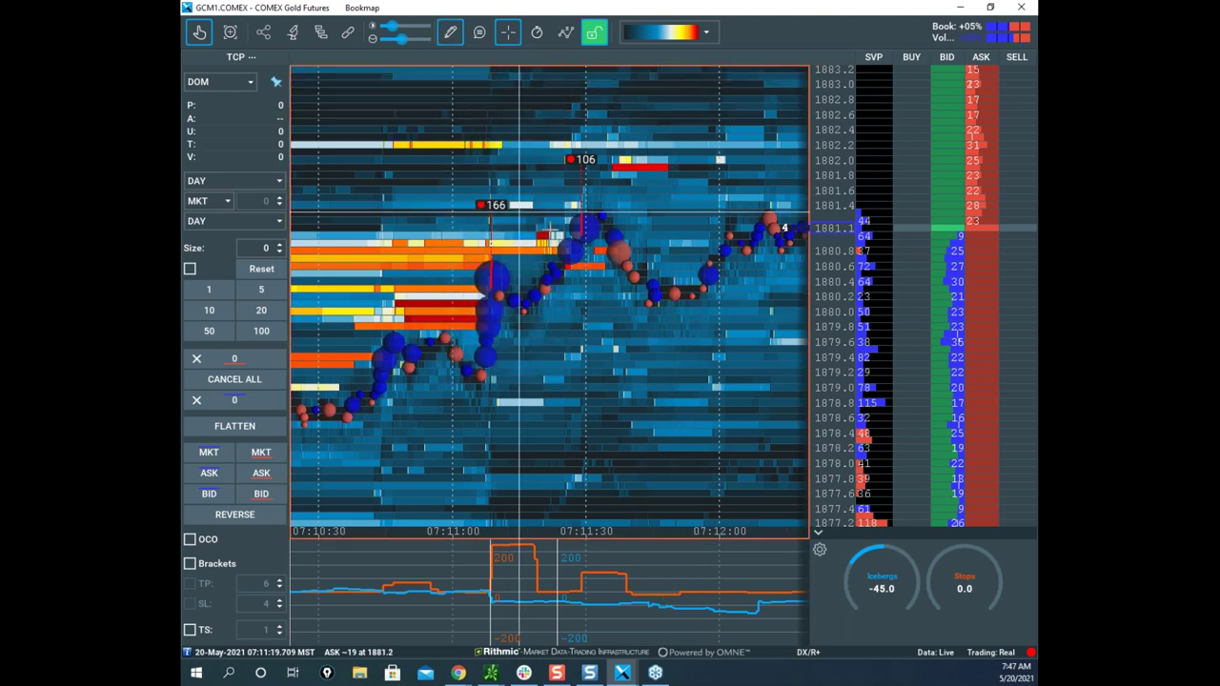
{"action": "left_click", "coordinate": [549, 262]}
{"action": "left_click", "coordinate": [574, 370]}
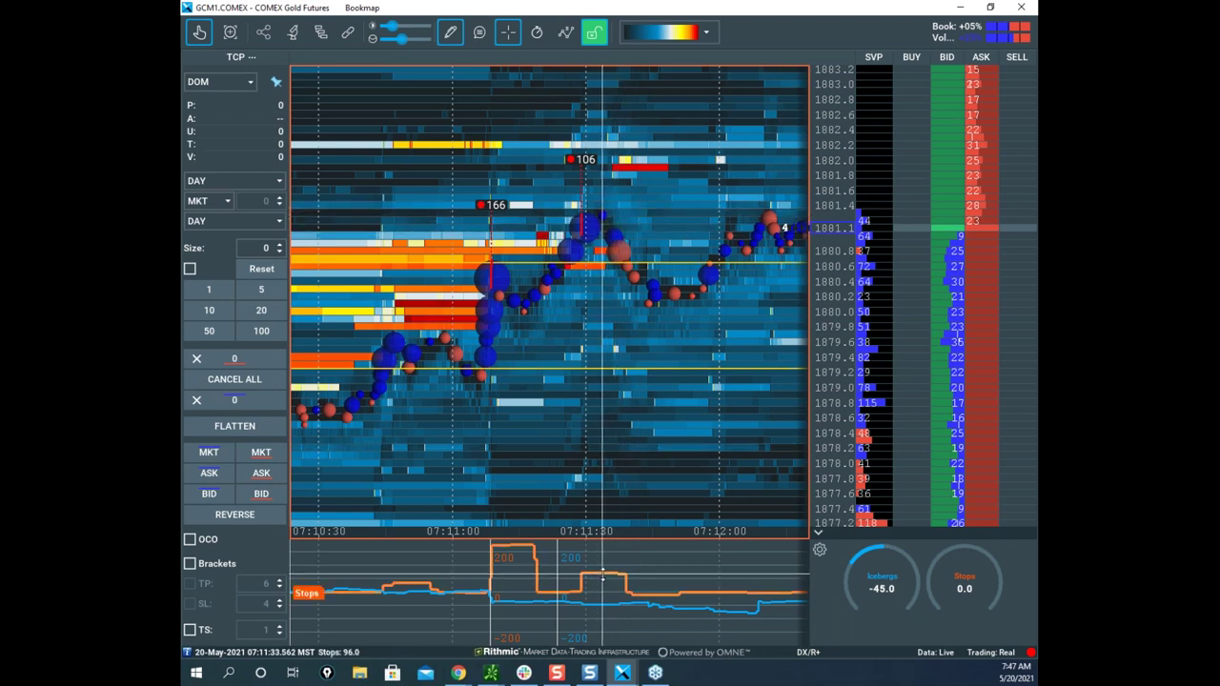
{"action": "left_click", "coordinate": [450, 32]}
{"action": "left_click", "coordinate": [476, 67]}
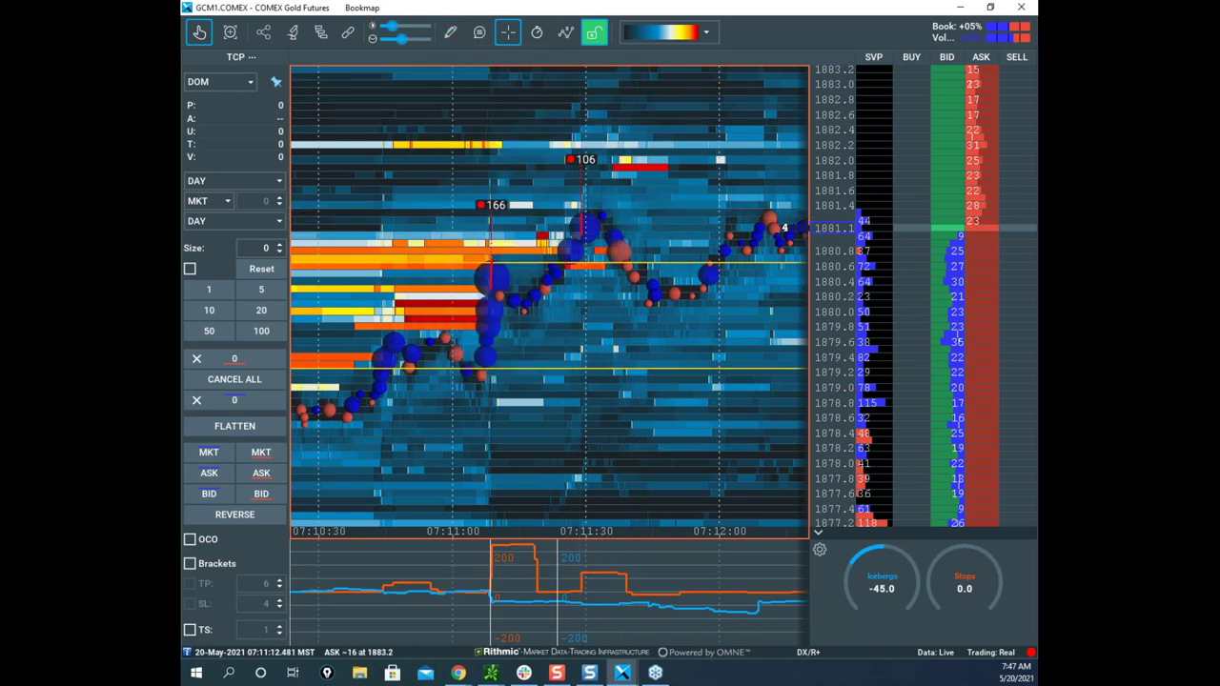
Examine gold's price action before and after the 07:11 spike relative to the two horizontal lines, spanning 06:45 to 07:30.
{"action": "scroll", "coordinate": [698, 154], "scroll_direction": "down", "scroll_amount": 4}
{"action": "scroll", "coordinate": [705, 160], "scroll_direction": "down", "scroll_amount": 5}
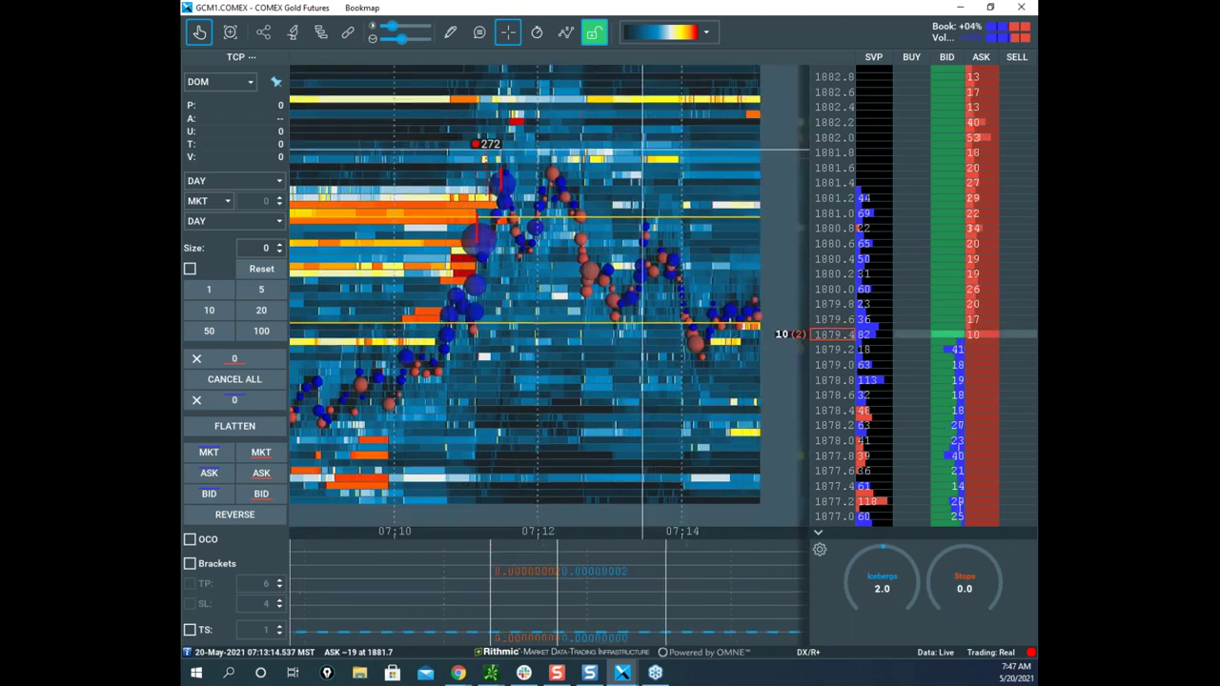
{"action": "scroll", "coordinate": [680, 148], "scroll_direction": "down", "scroll_amount": 5}
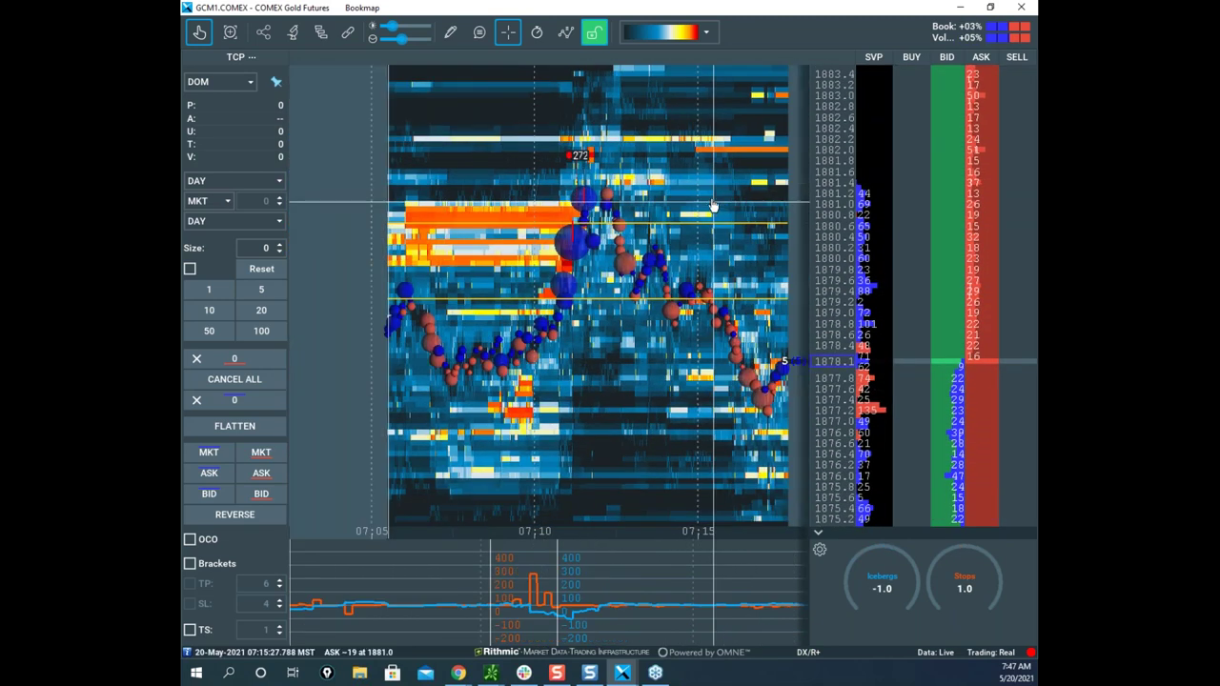
{"action": "scroll", "coordinate": [725, 202], "scroll_direction": "down", "scroll_amount": 5}
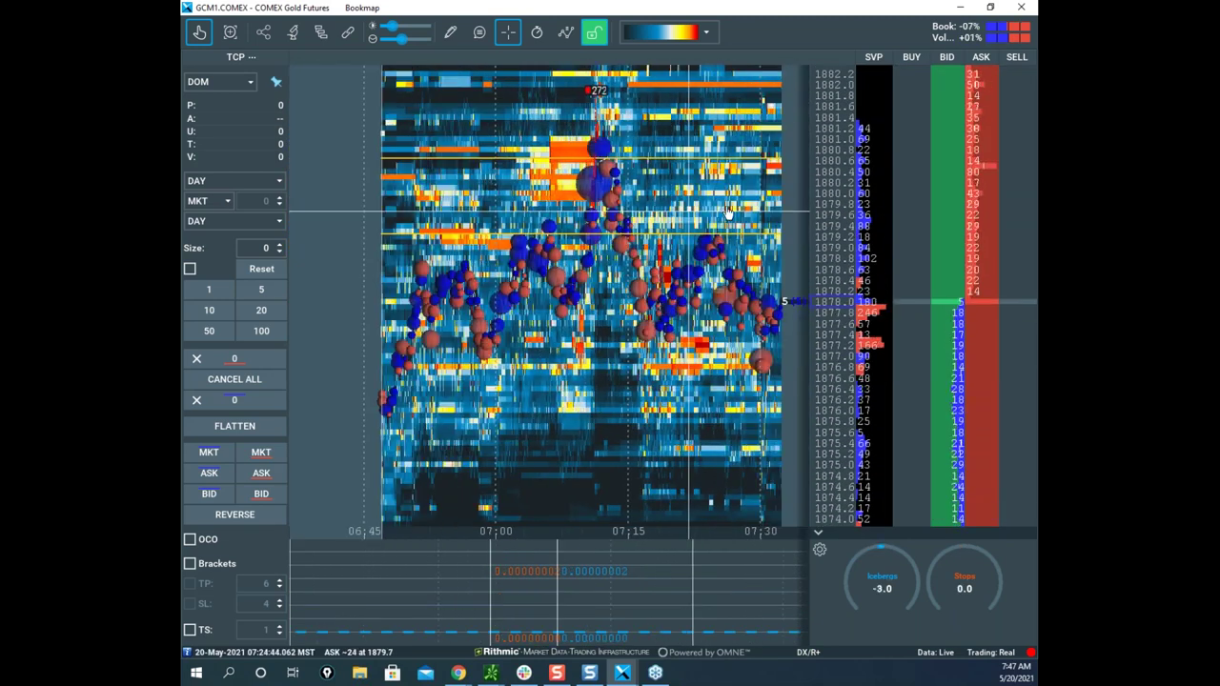
Move the gold Bookmap window out of view and return to the E-Mini S&P 500 (ESM1) Bookmap window.
{"action": "scroll", "coordinate": [636, 194], "scroll_direction": "down", "scroll_amount": 3}
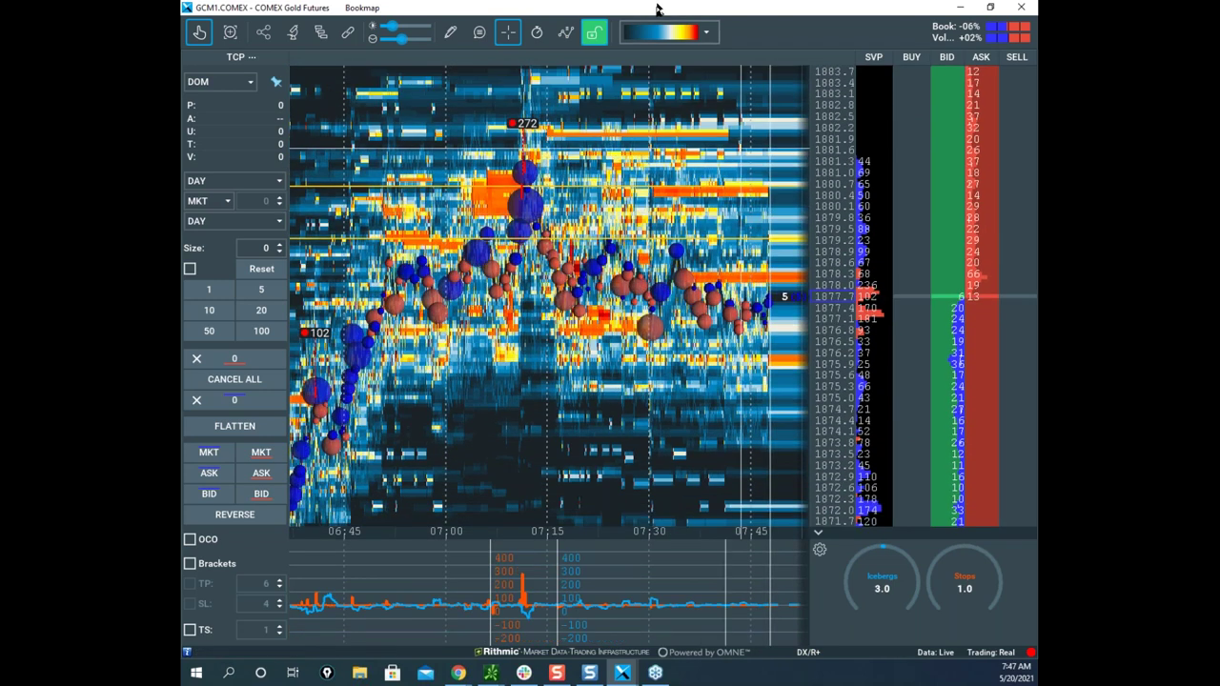
{"action": "left_click_drag", "start_coordinate": [660, 11], "coordinate": [0, 0]}
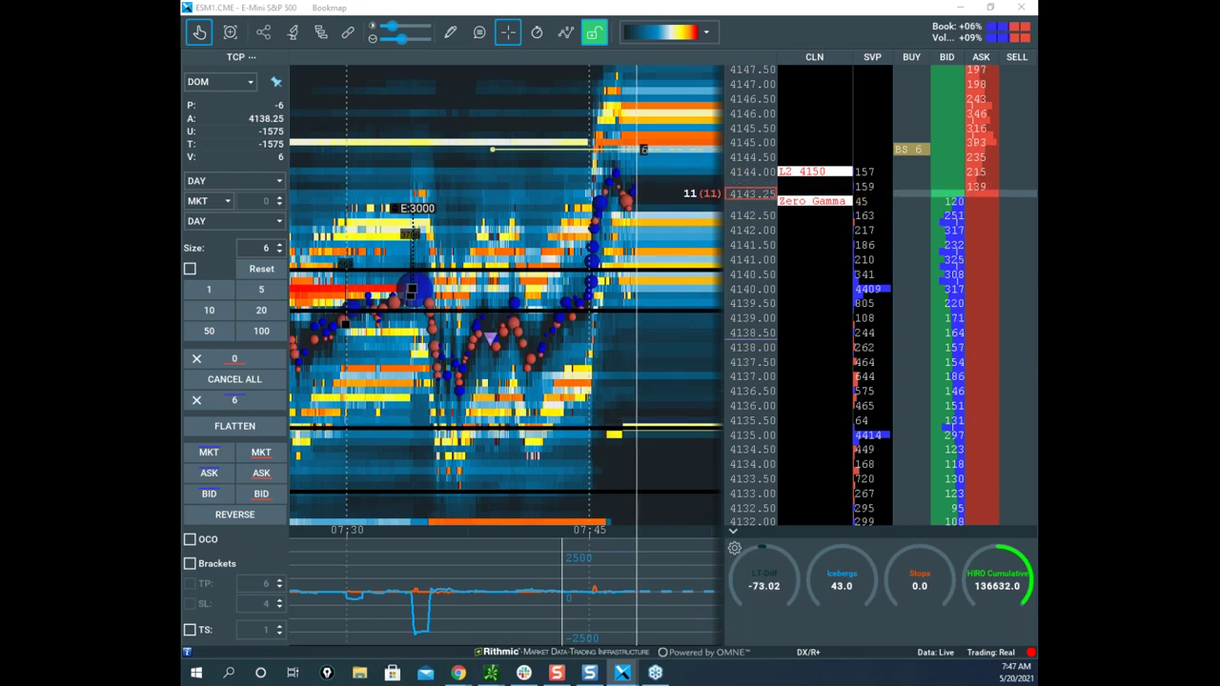
{"action": "key", "text": "alt+Tab"}
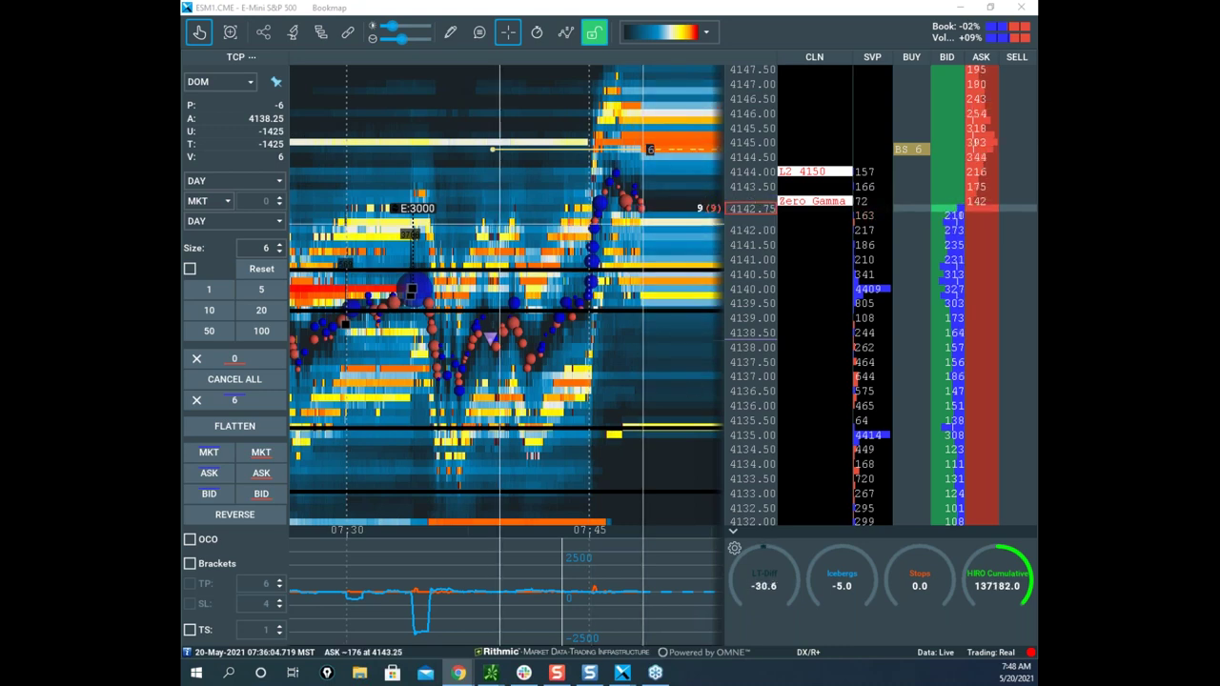
Mark the ES iceberg trade near 07:34, the following price swings and the matching indicator dip with freehand strokes, and clear them.
{"action": "scroll", "coordinate": [629, 221], "scroll_direction": "down", "scroll_amount": 2}
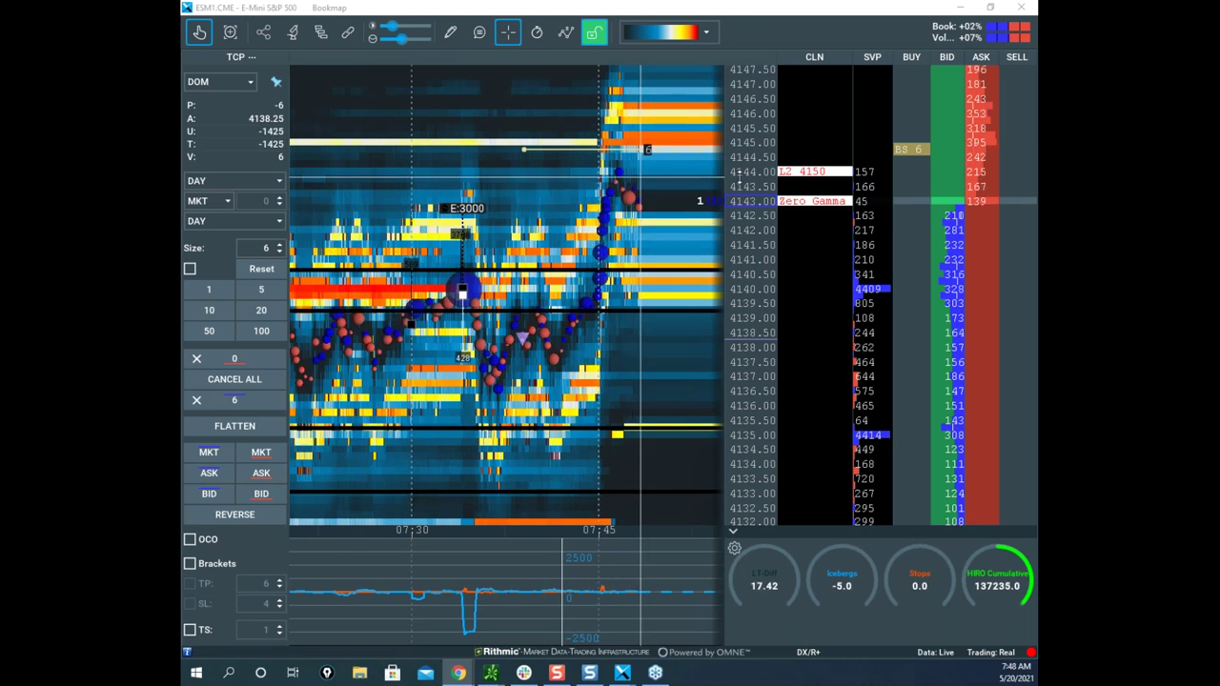
{"action": "scroll", "coordinate": [634, 227], "scroll_direction": "down", "scroll_amount": 2}
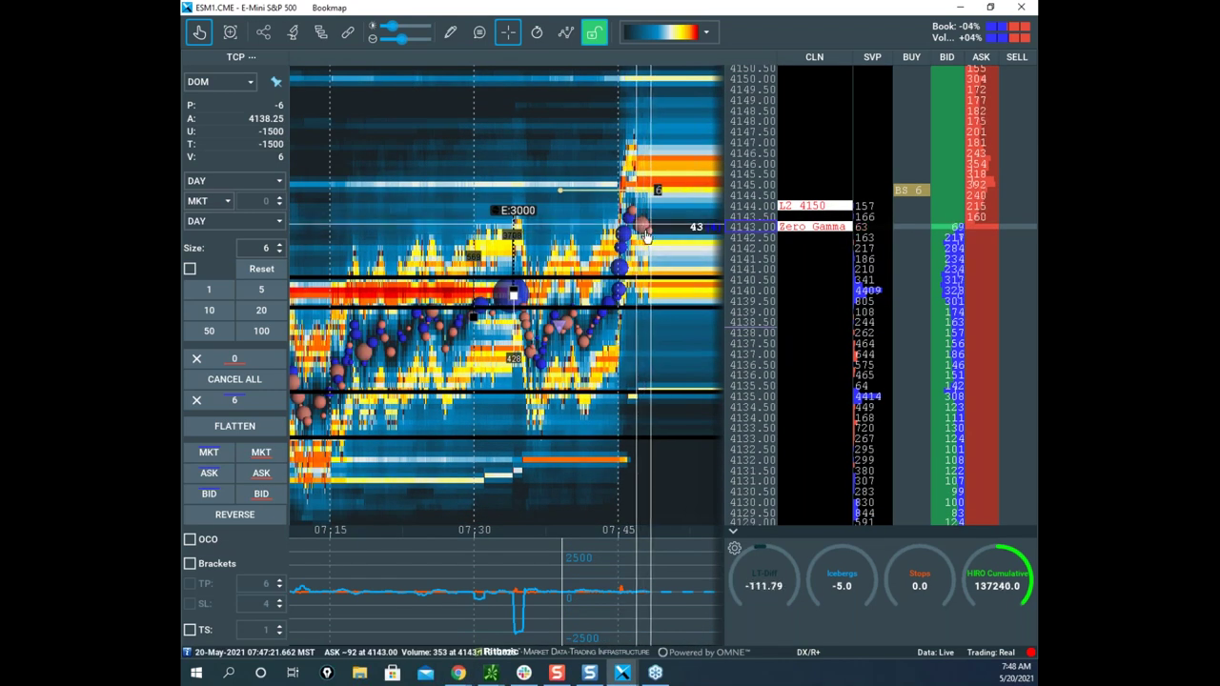
{"action": "scroll", "coordinate": [609, 246], "scroll_direction": "down", "scroll_amount": 2}
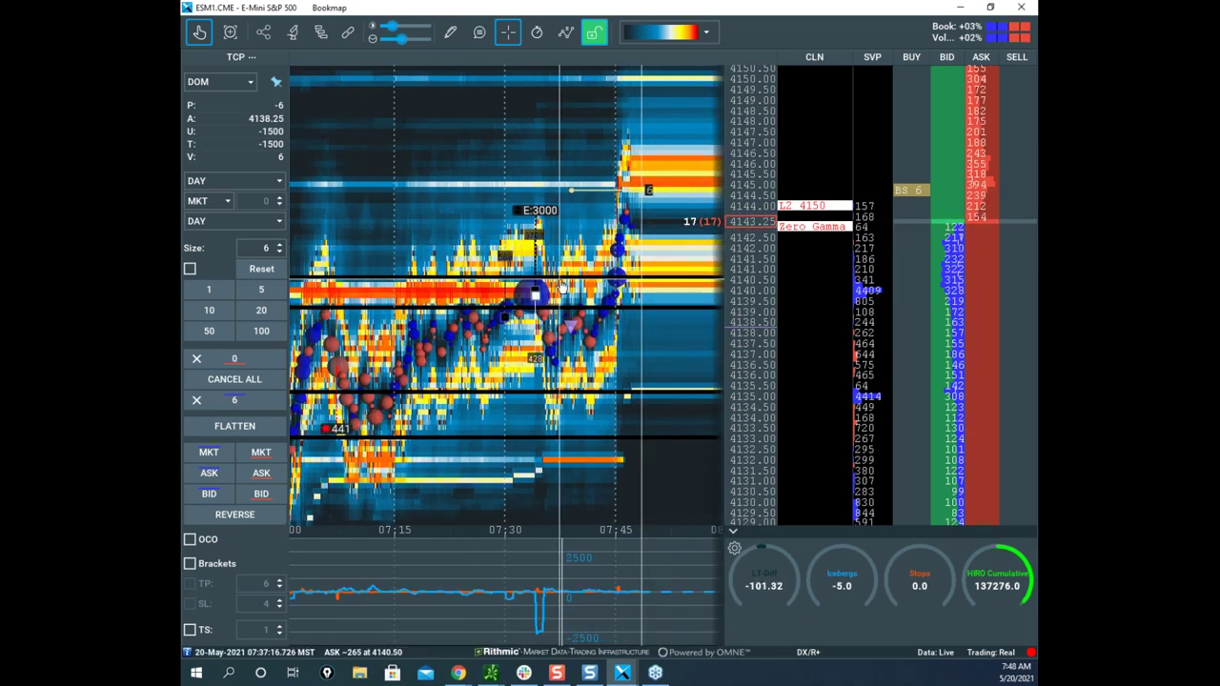
{"action": "scroll", "coordinate": [644, 212], "scroll_direction": "up", "scroll_amount": 2}
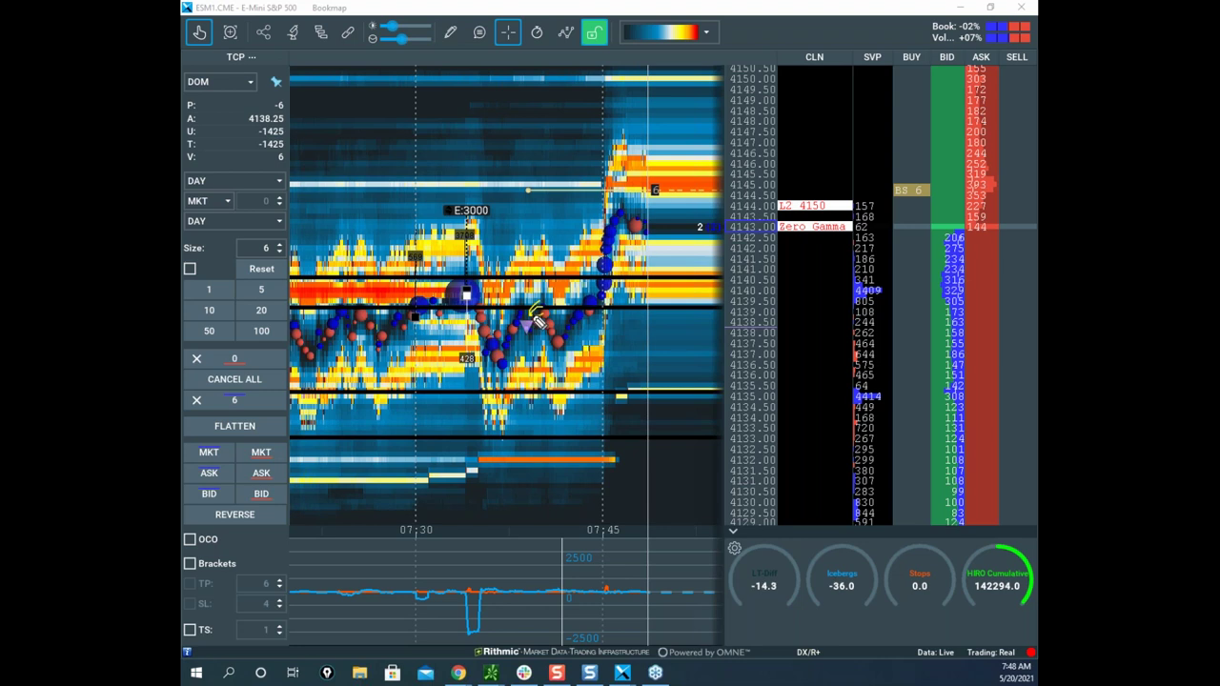
{"action": "mouse_move", "coordinate": [472, 300]}
{"action": "left_mouse_down"}
{"action": "mouse_move", "coordinate": [503, 362]}
{"action": "mouse_move", "coordinate": [534, 315]}
{"action": "left_mouse_up"}
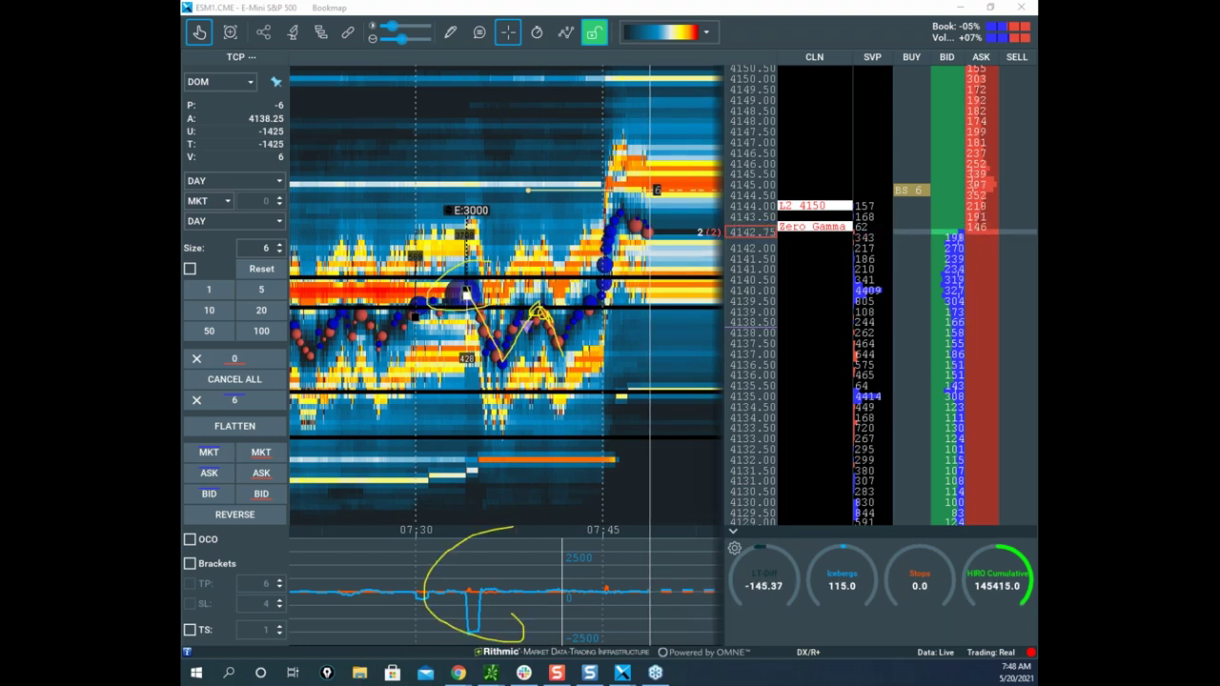
{"action": "key", "text": "Escape"}
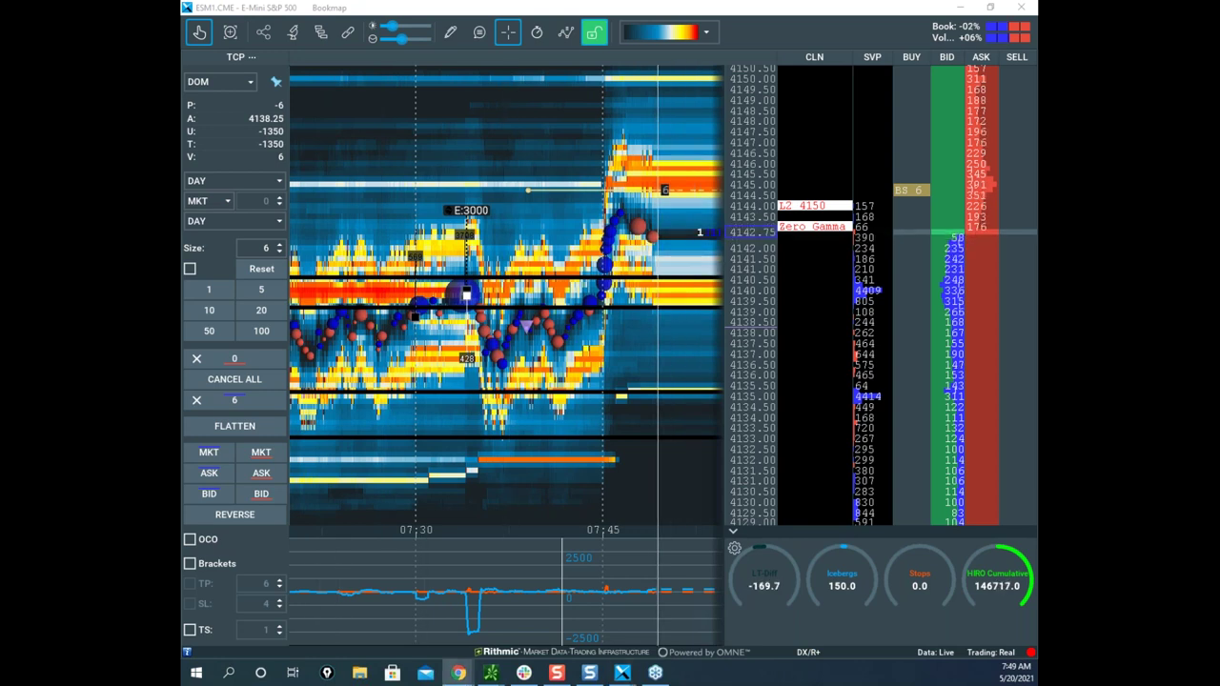
Switch to Chrome to view the ES daily profile chart in the remote desktop session, and minimize the browser.
{"action": "left_click", "coordinate": [458, 673]}
{"action": "left_click", "coordinate": [911, 91]}
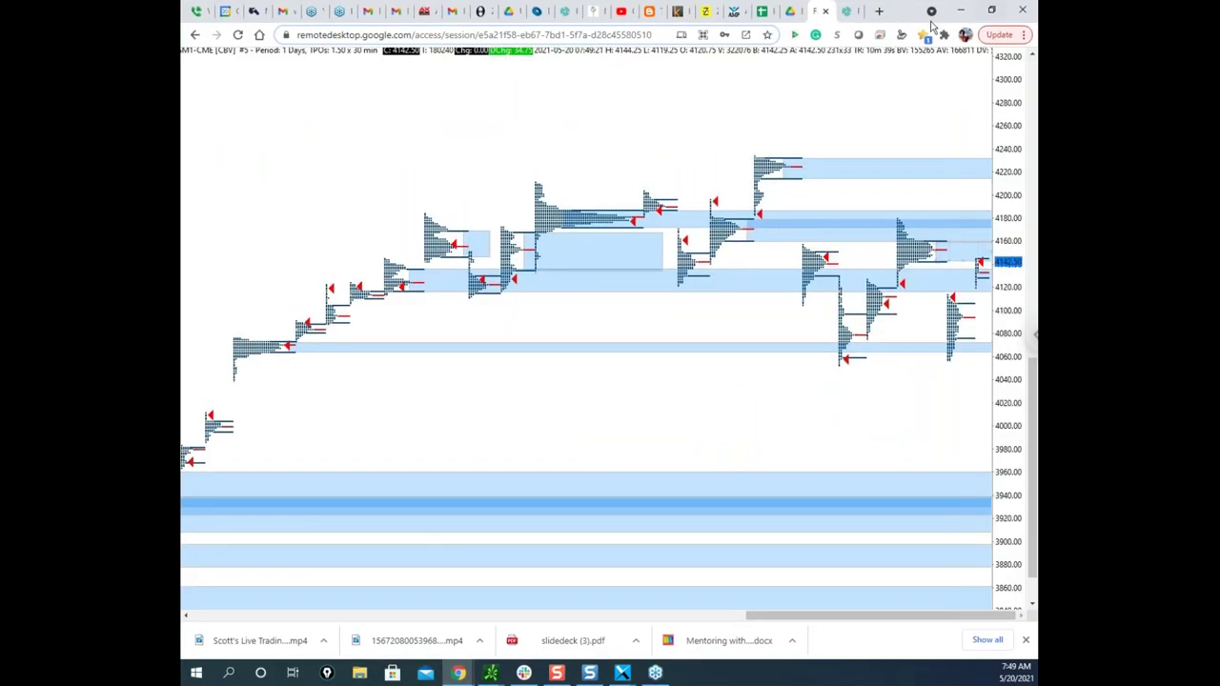
{"action": "left_click", "coordinate": [959, 9]}
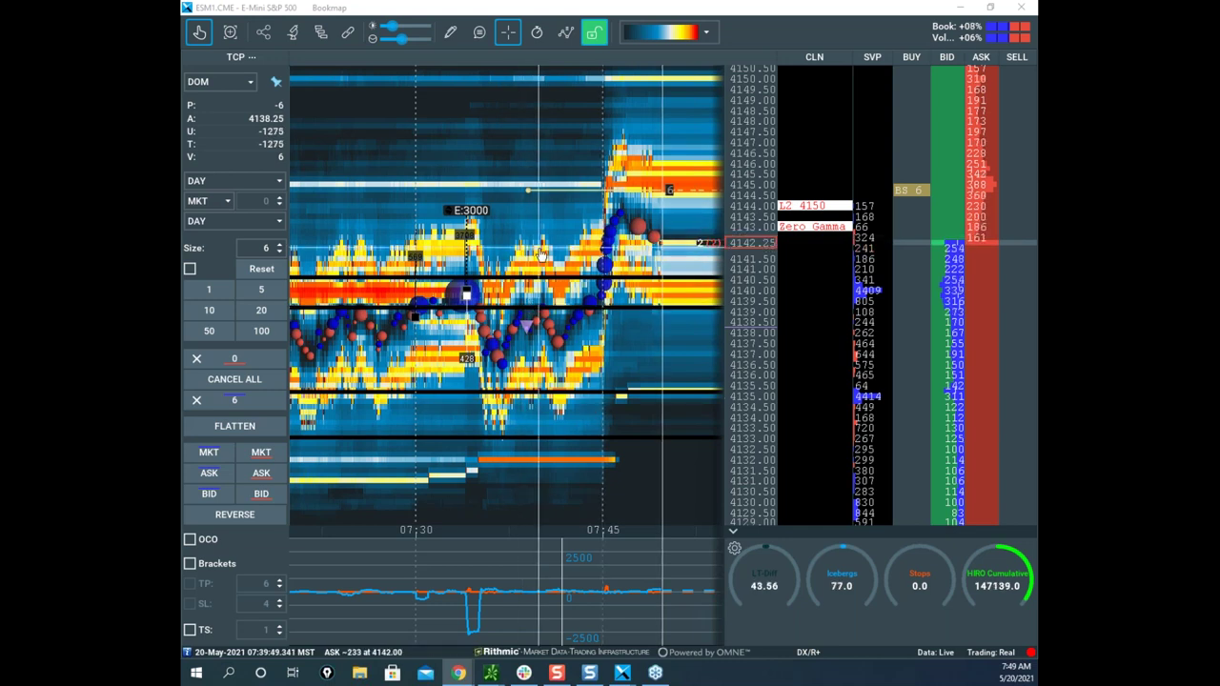
Circle the ES iceberg dip near 07:34 in the indicator pane and handwrite +1000 and -1000 as threshold notes.
{"action": "left_click_drag", "start_coordinate": [555, 171], "coordinate": [526, 167]}
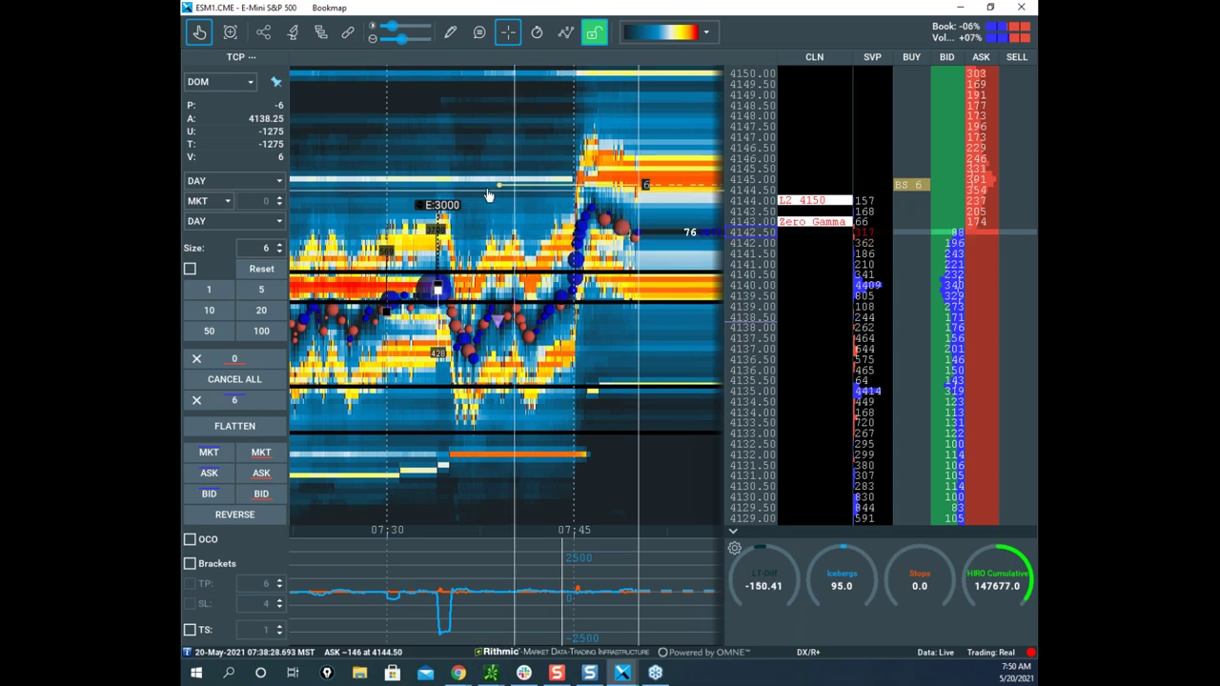
{"action": "left_click_drag", "start_coordinate": [538, 234], "coordinate": [580, 196]}
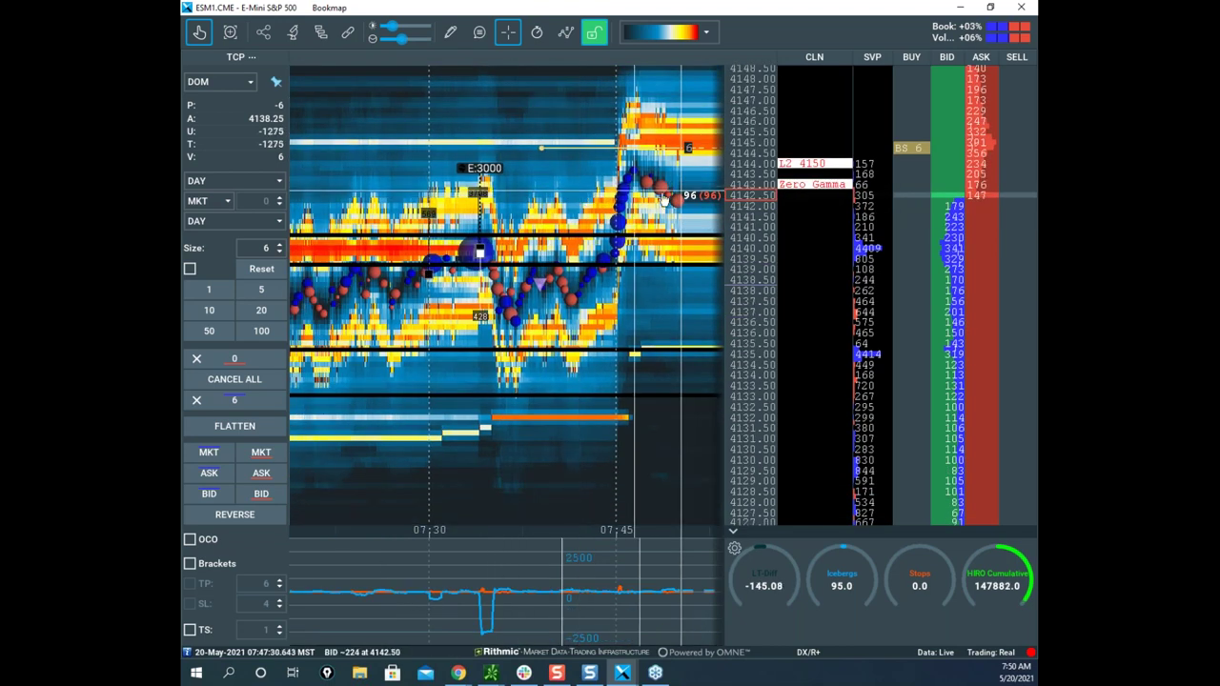
{"action": "left_click_drag", "start_coordinate": [658, 202], "coordinate": [622, 196]}
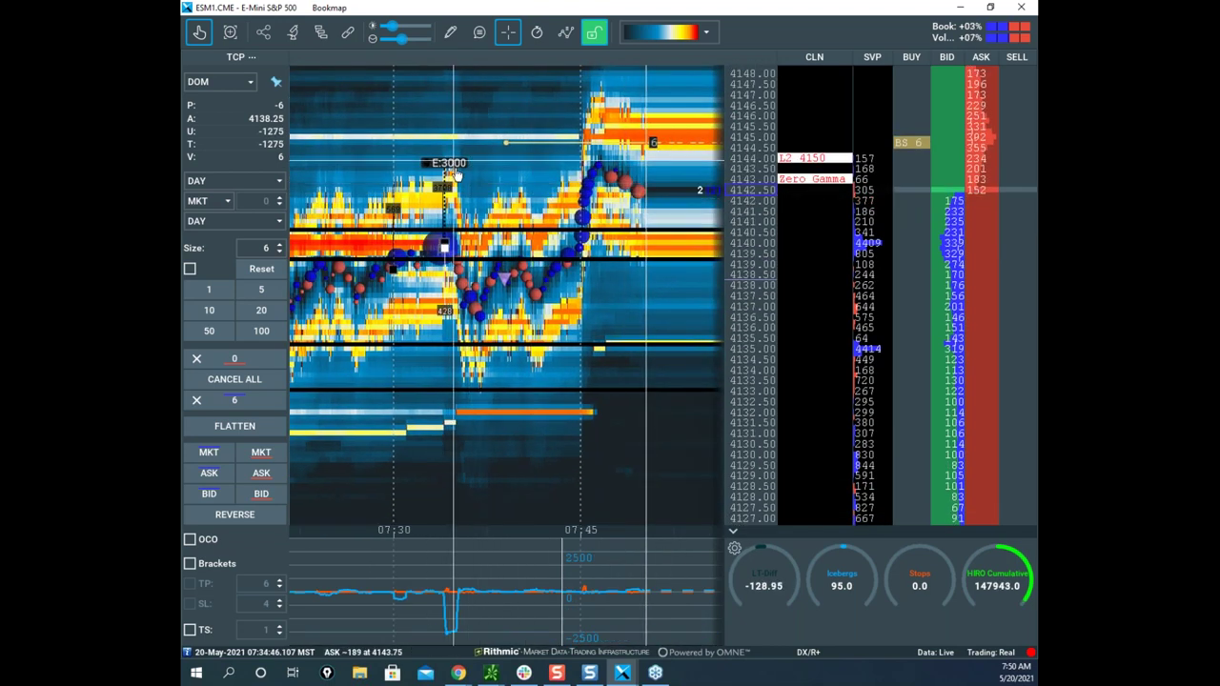
{"action": "key", "text": "Escape"}
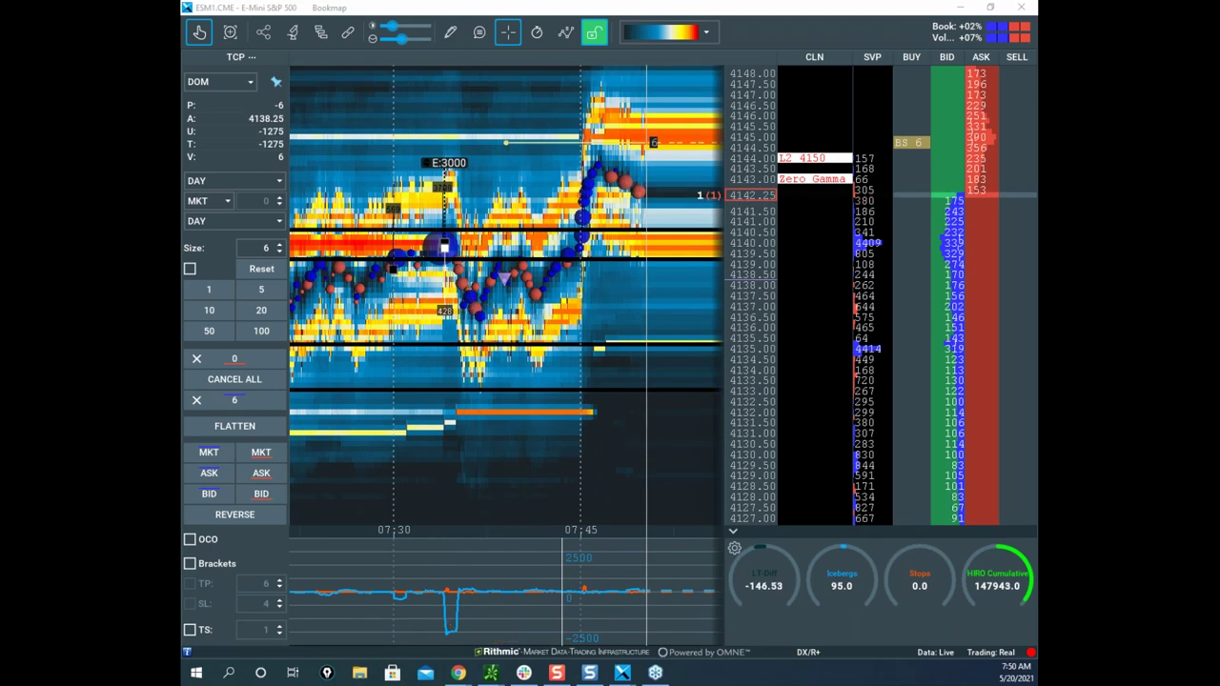
{"action": "mouse_move", "coordinate": [467, 585]}
{"action": "left_mouse_down"}
{"action": "mouse_move", "coordinate": [470, 629]}
{"action": "mouse_move", "coordinate": [466, 580]}
{"action": "left_mouse_up"}
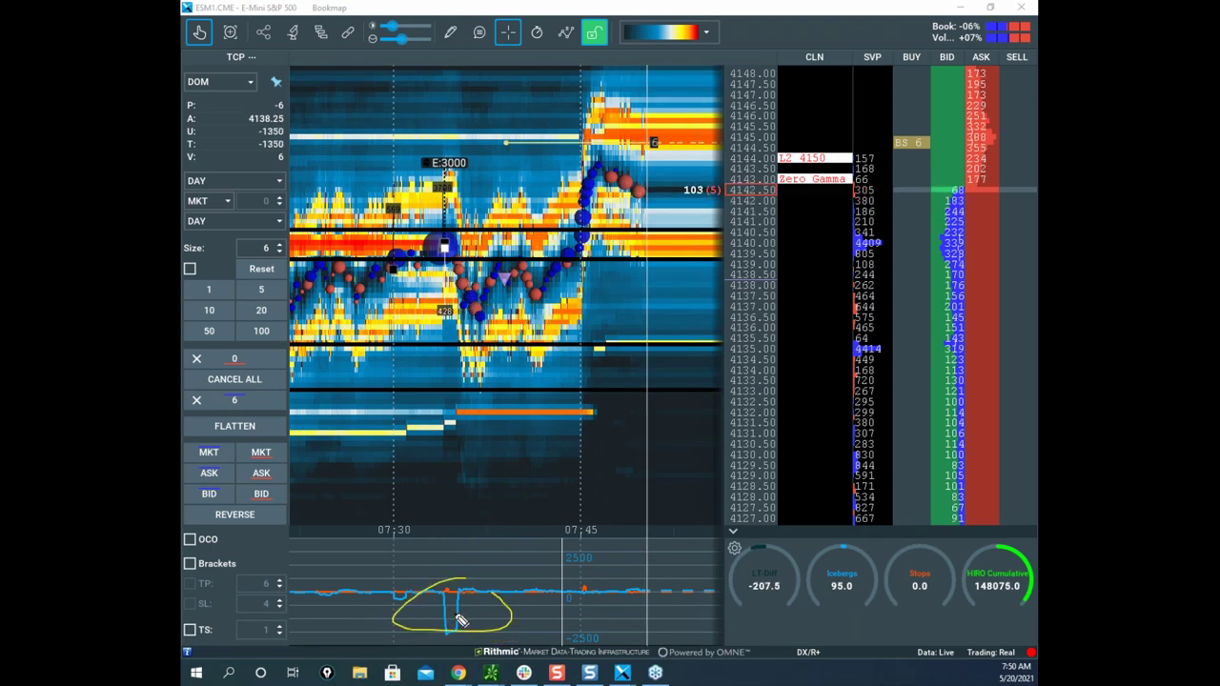
{"action": "mouse_move", "coordinate": [496, 545]}
{"action": "left_mouse_down"}
{"action": "mouse_move", "coordinate": [405, 579]}
{"action": "mouse_move", "coordinate": [558, 587]}
{"action": "left_mouse_up"}
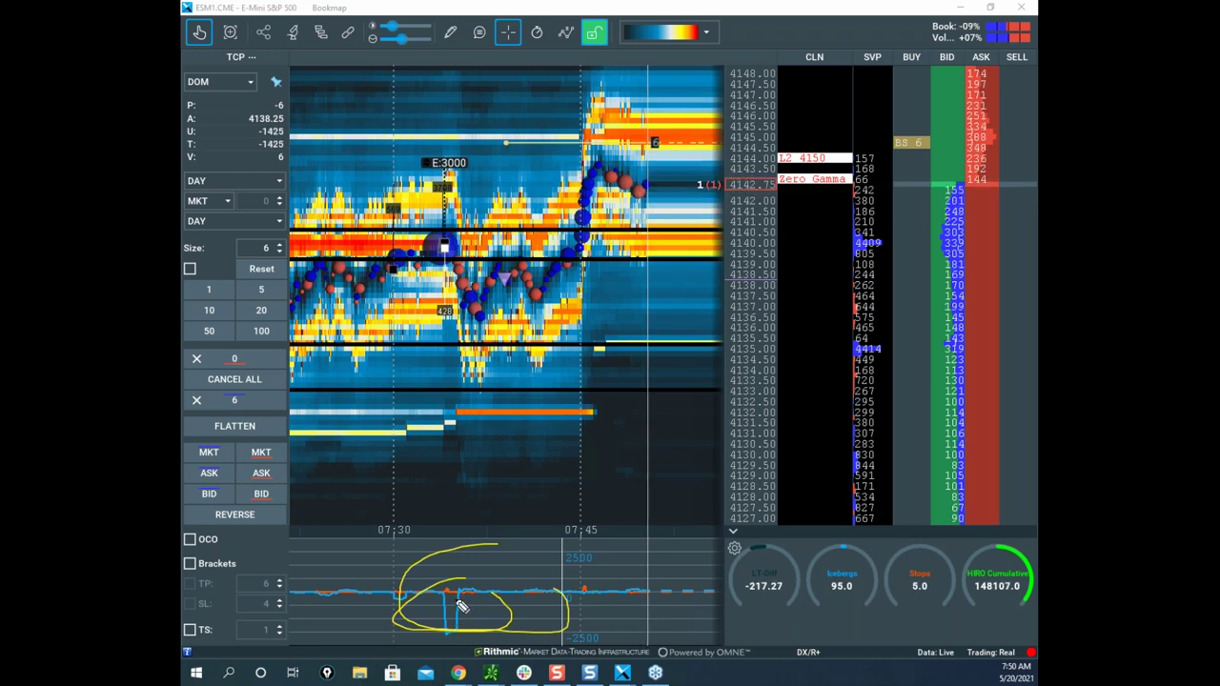
{"action": "right_click", "coordinate": [519, 555]}
{"action": "left_click_drag", "start_coordinate": [445, 557], "coordinate": [515, 566]}
{"action": "mouse_move", "coordinate": [441, 631]}
{"action": "left_mouse_down"}
{"action": "mouse_move", "coordinate": [540, 624]}
{"action": "mouse_move", "coordinate": [517, 600]}
{"action": "left_mouse_up"}
{"action": "mouse_move", "coordinate": [517, 525]}
{"action": "left_mouse_down"}
{"action": "mouse_move", "coordinate": [453, 658]}
{"action": "mouse_move", "coordinate": [562, 512]}
{"action": "left_mouse_up"}
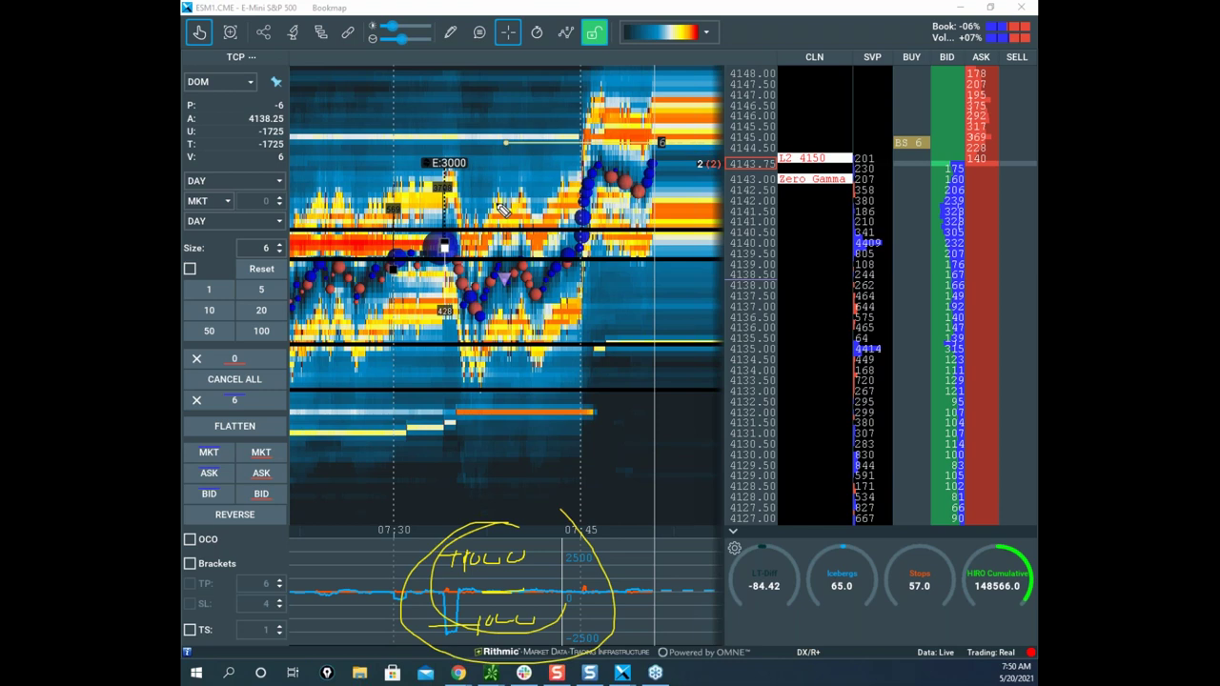
Circle the E:3000 iceberg marker, connect its trade dot with the price after 07:45, underline the indicator dip, and clear the drawings.
{"action": "mouse_move", "coordinate": [468, 139]}
{"action": "left_mouse_down"}
{"action": "mouse_move", "coordinate": [455, 262]}
{"action": "mouse_move", "coordinate": [501, 159]}
{"action": "mouse_move", "coordinate": [467, 187]}
{"action": "left_mouse_up"}
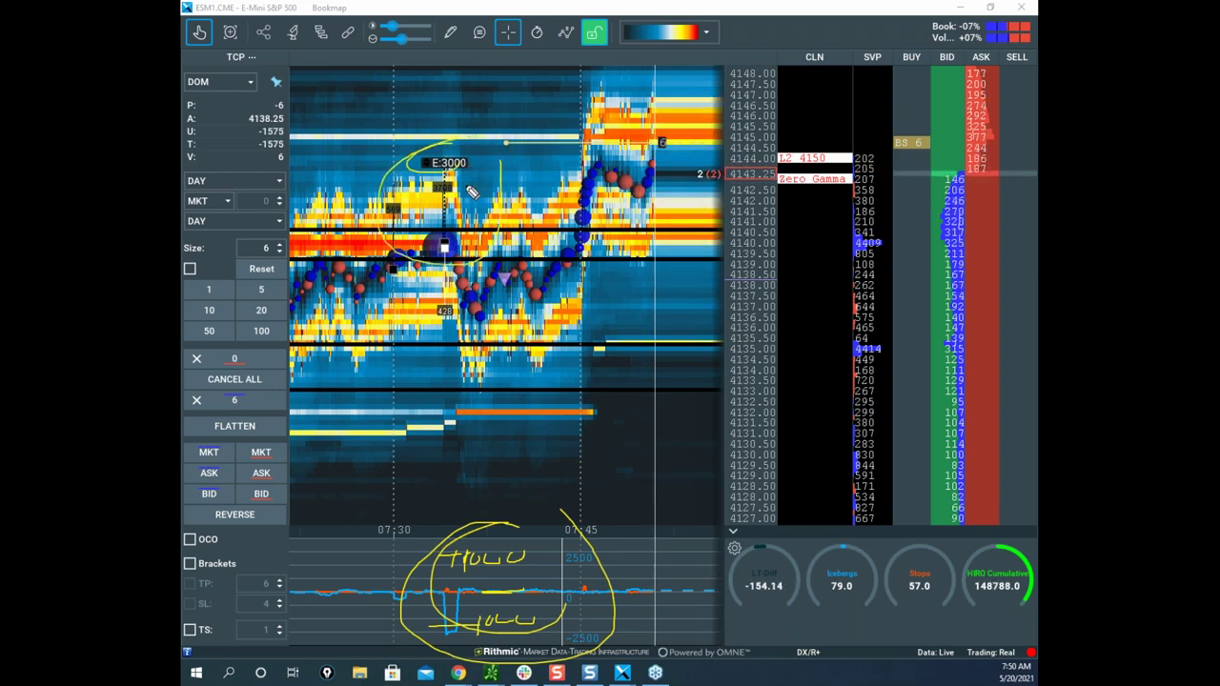
{"action": "right_click", "coordinate": [454, 141]}
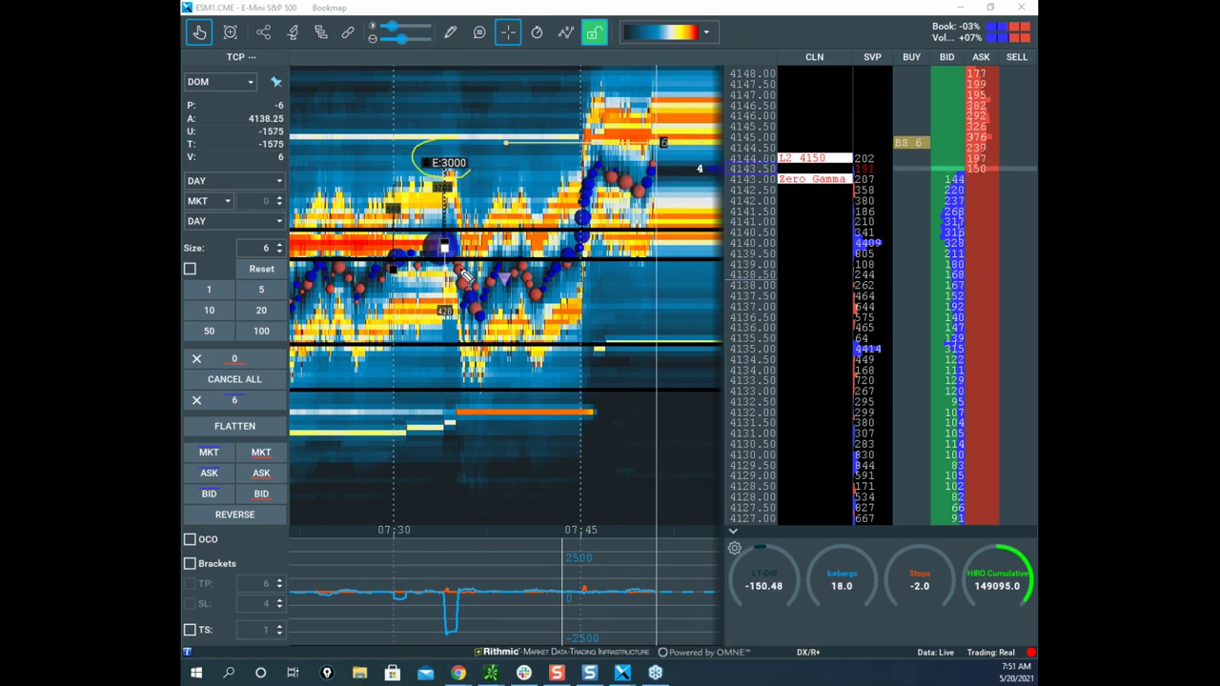
{"action": "left_click_drag", "start_coordinate": [446, 248], "coordinate": [612, 176]}
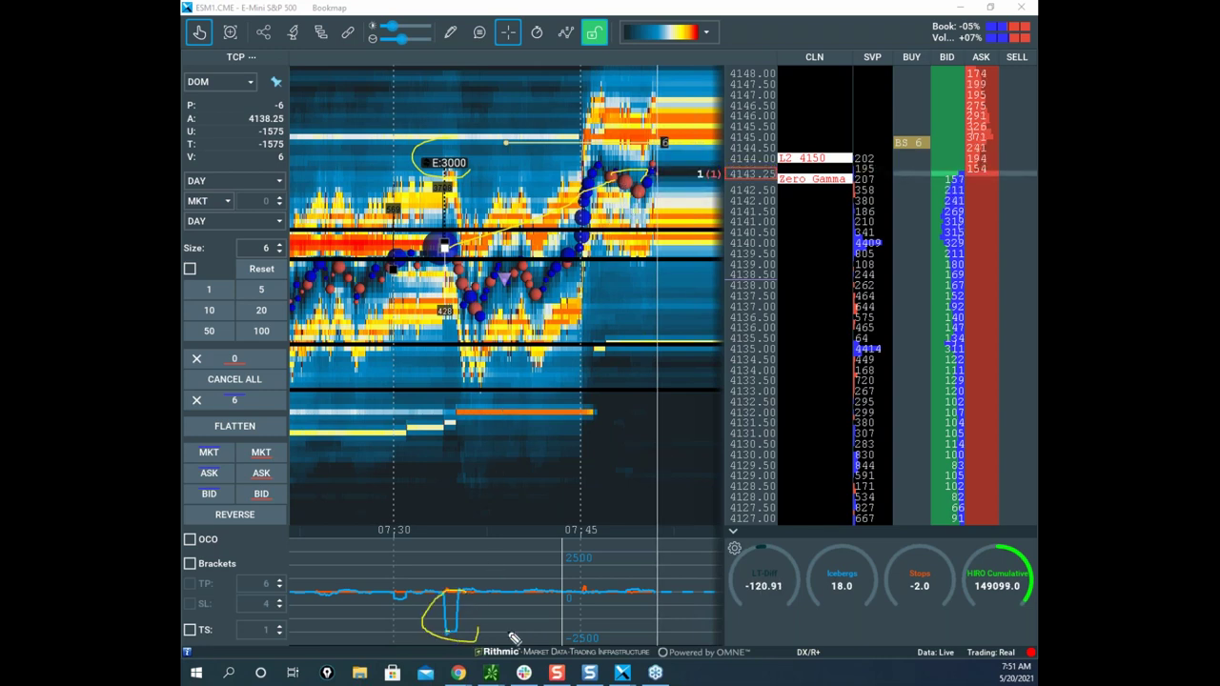
{"action": "left_click_drag", "start_coordinate": [454, 630], "coordinate": [542, 631]}
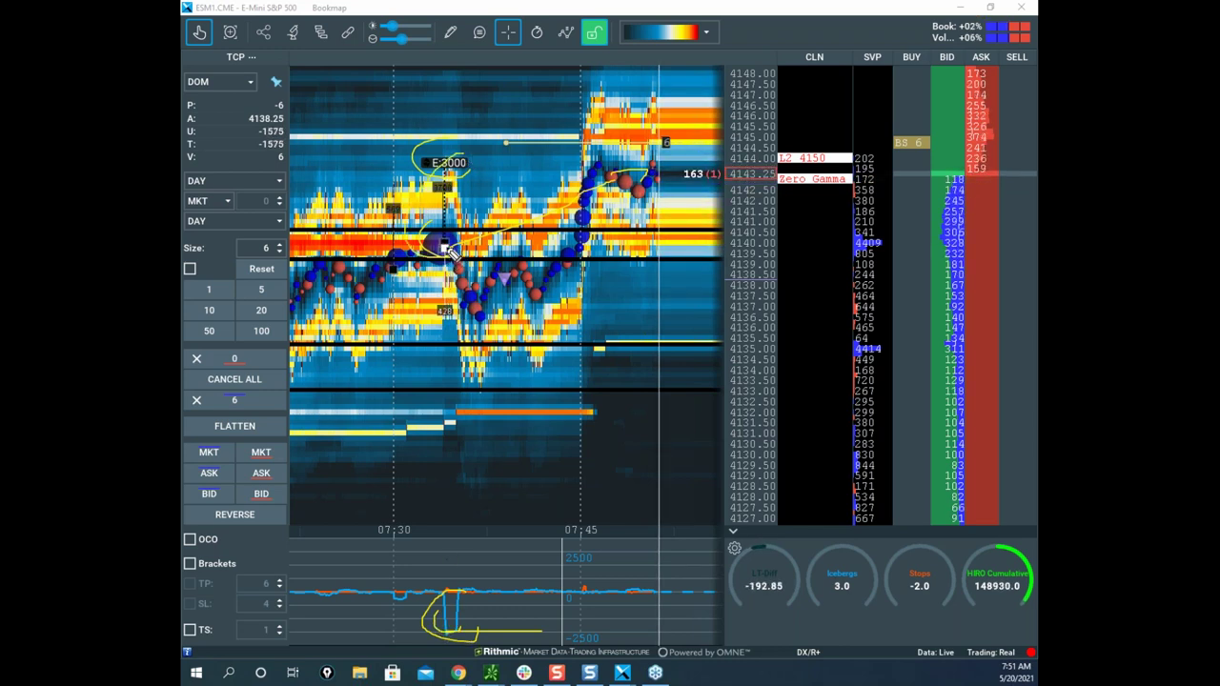
{"action": "left_click_drag", "start_coordinate": [450, 143], "coordinate": [444, 206]}
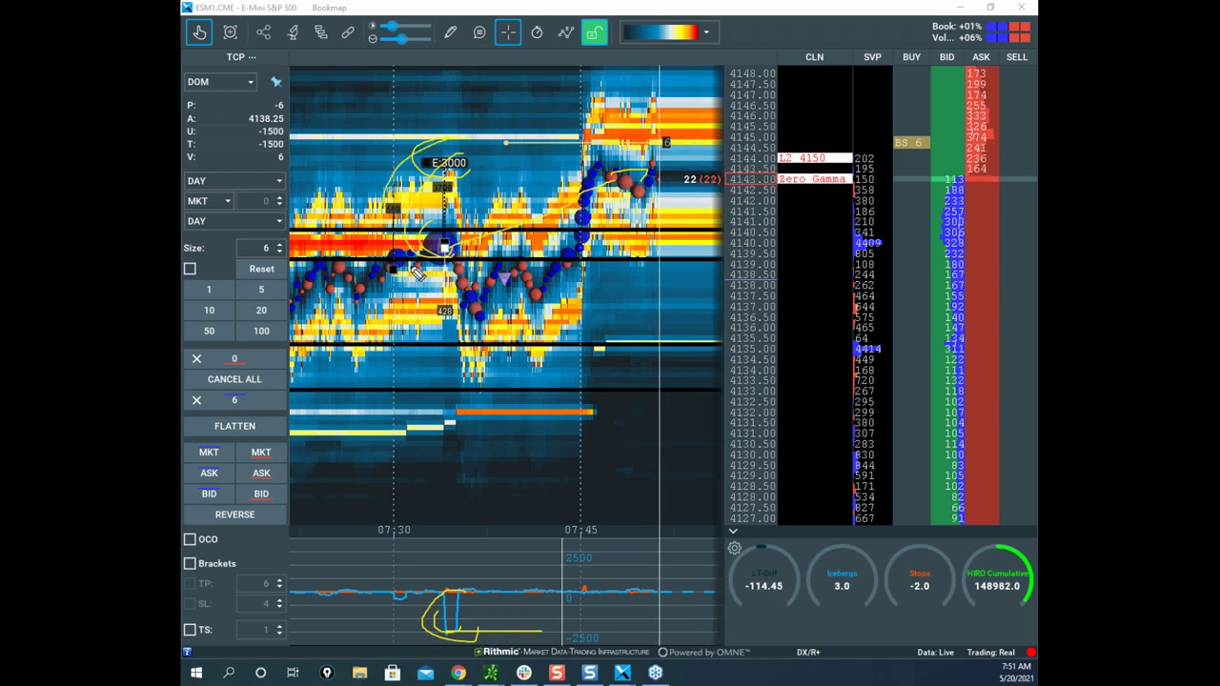
{"action": "key", "text": "Escape"}
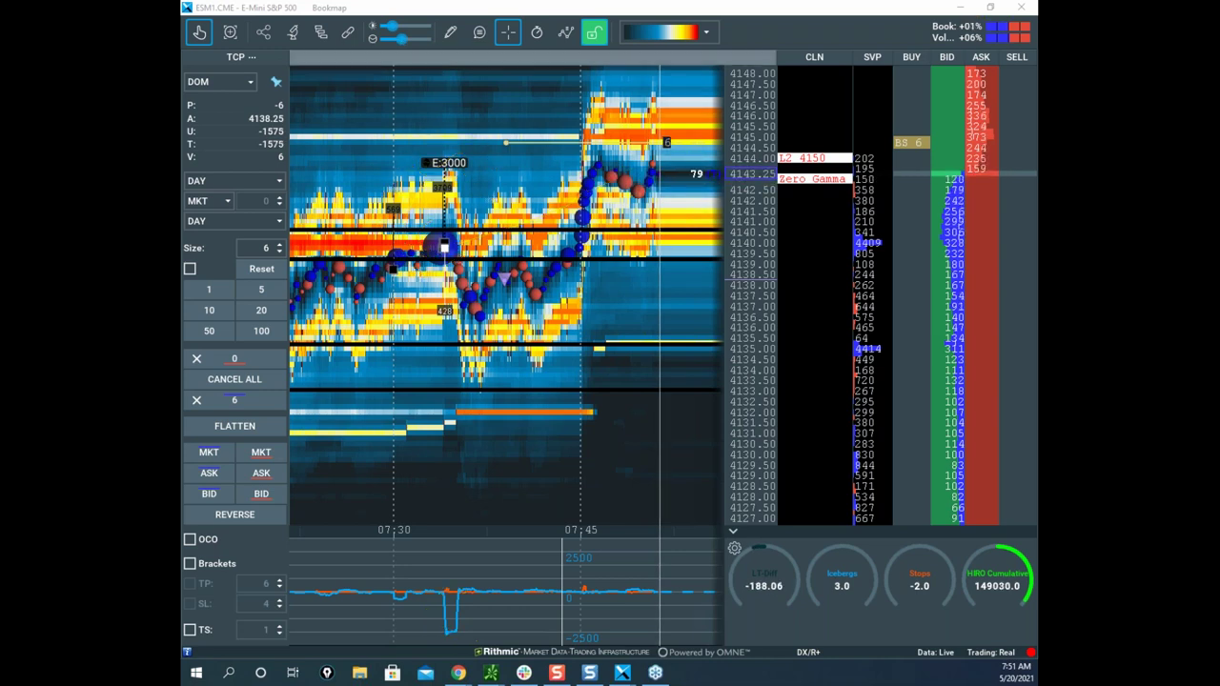
Review the expanded icebergs settings of the Stops&Icebergs On-Chart addon for ESM1, and close the addon configuration.
{"action": "left_click", "coordinate": [348, 33]}
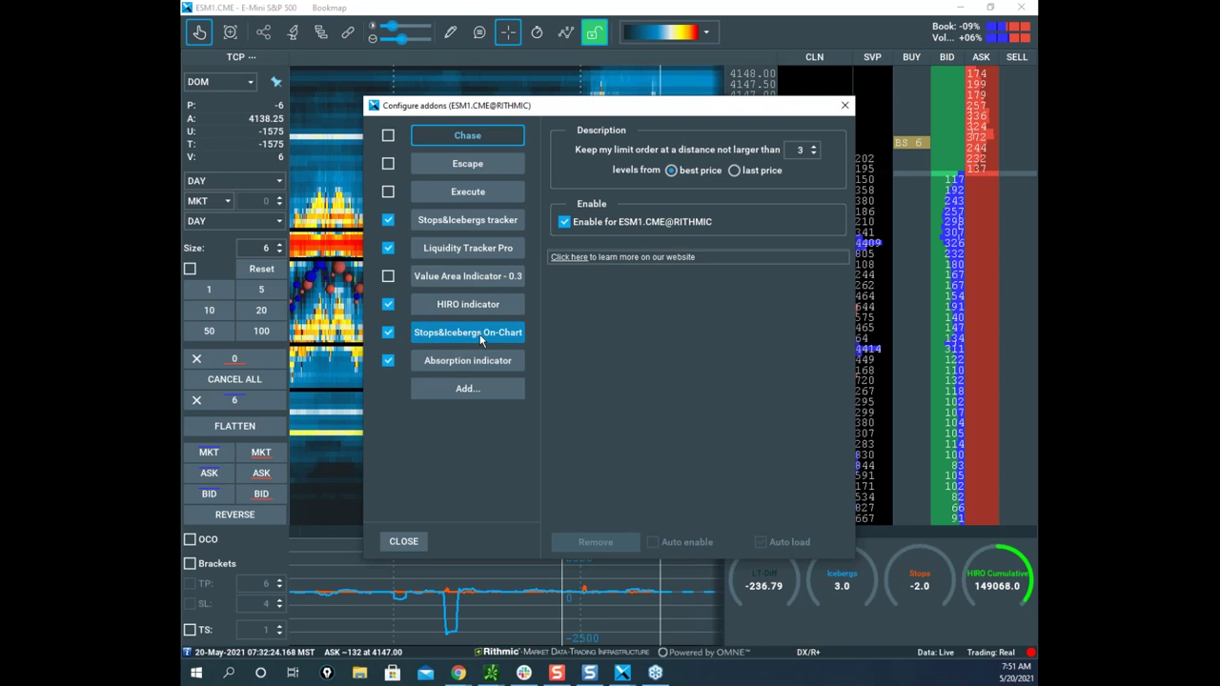
{"action": "left_click", "coordinate": [492, 335]}
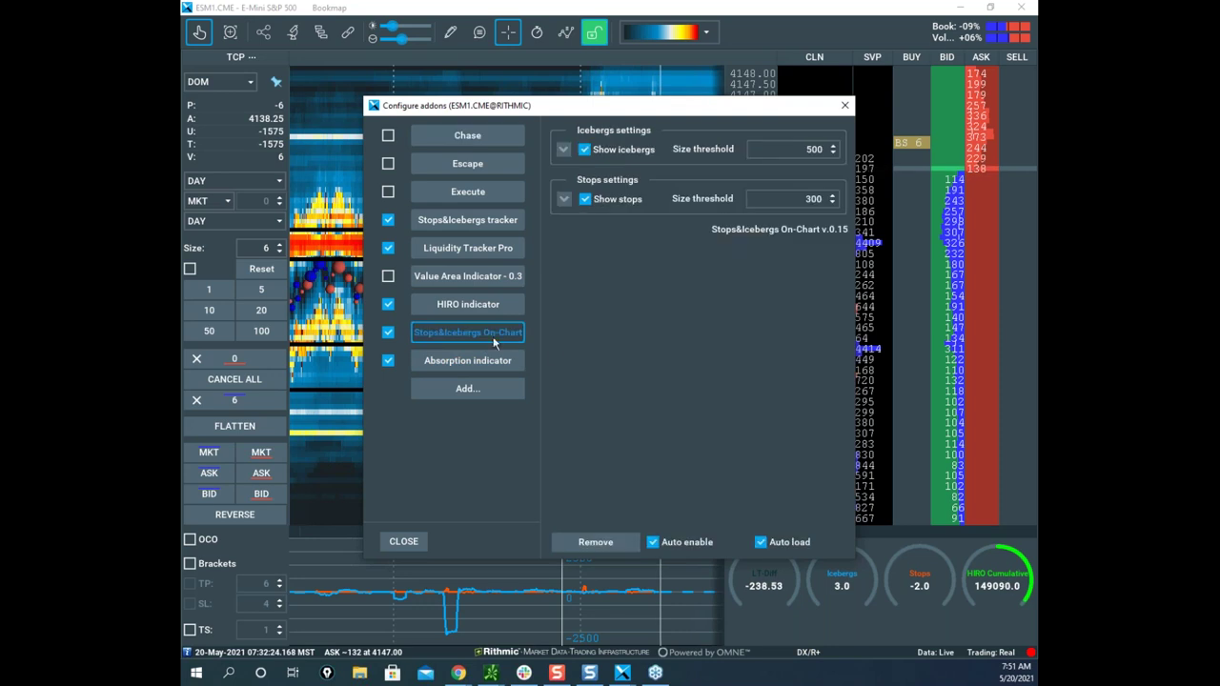
{"action": "left_click", "coordinate": [564, 150]}
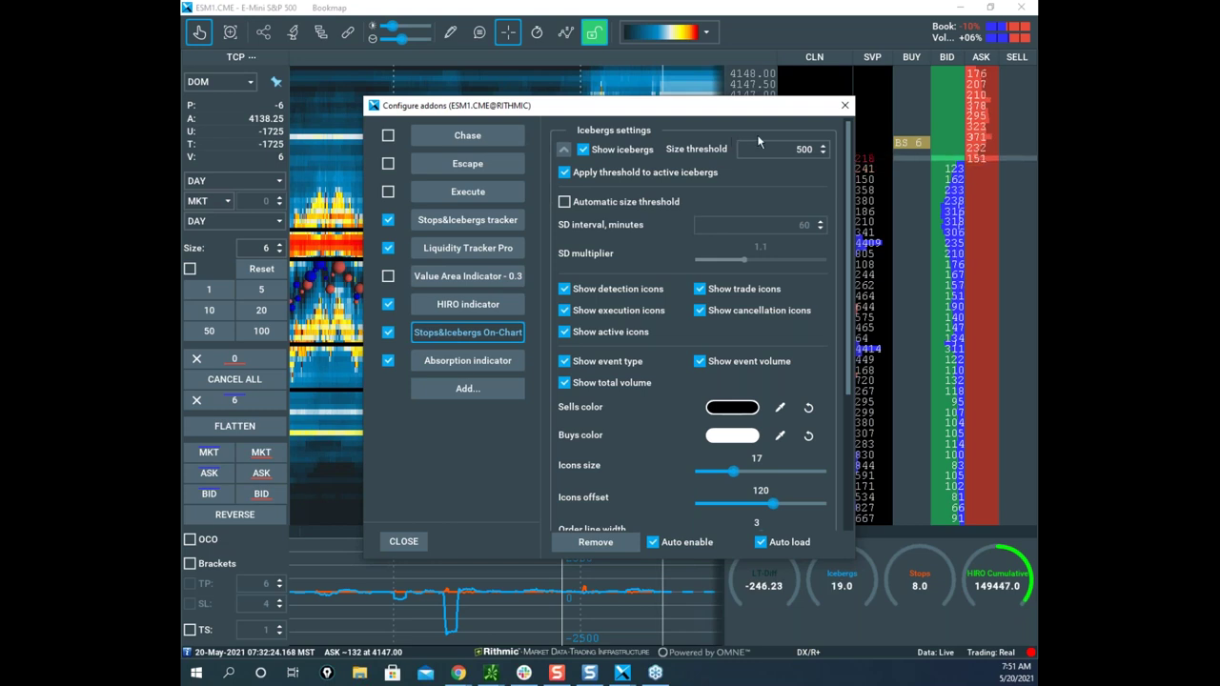
{"action": "left_click", "coordinate": [844, 104]}
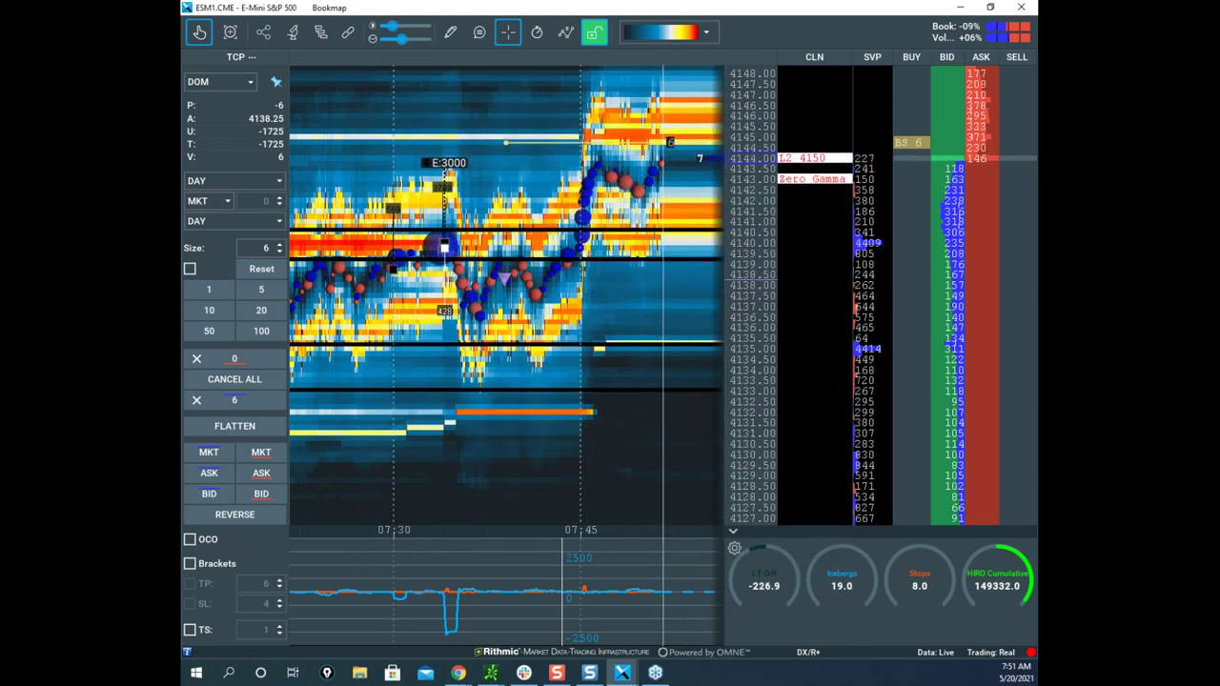
Bring up and maximize the E-Mini Nasdaq-100 (NQM1) Bookmap window, and examine its heatmap and stop markers from 07:30 to the current price.
{"action": "left_click_drag", "start_coordinate": [183, 158], "coordinate": [900, 56]}
{"action": "left_click", "coordinate": [994, 48]}
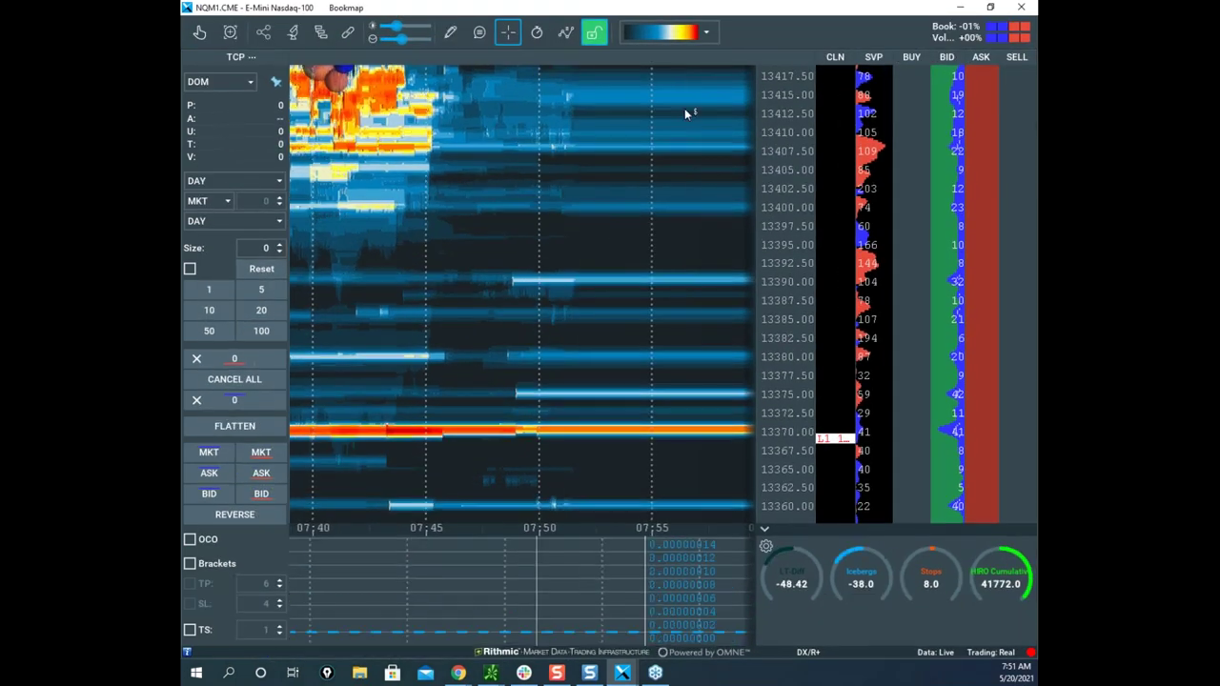
{"action": "left_click", "coordinate": [201, 36]}
{"action": "left_click_drag", "start_coordinate": [591, 190], "coordinate": [628, 385]}
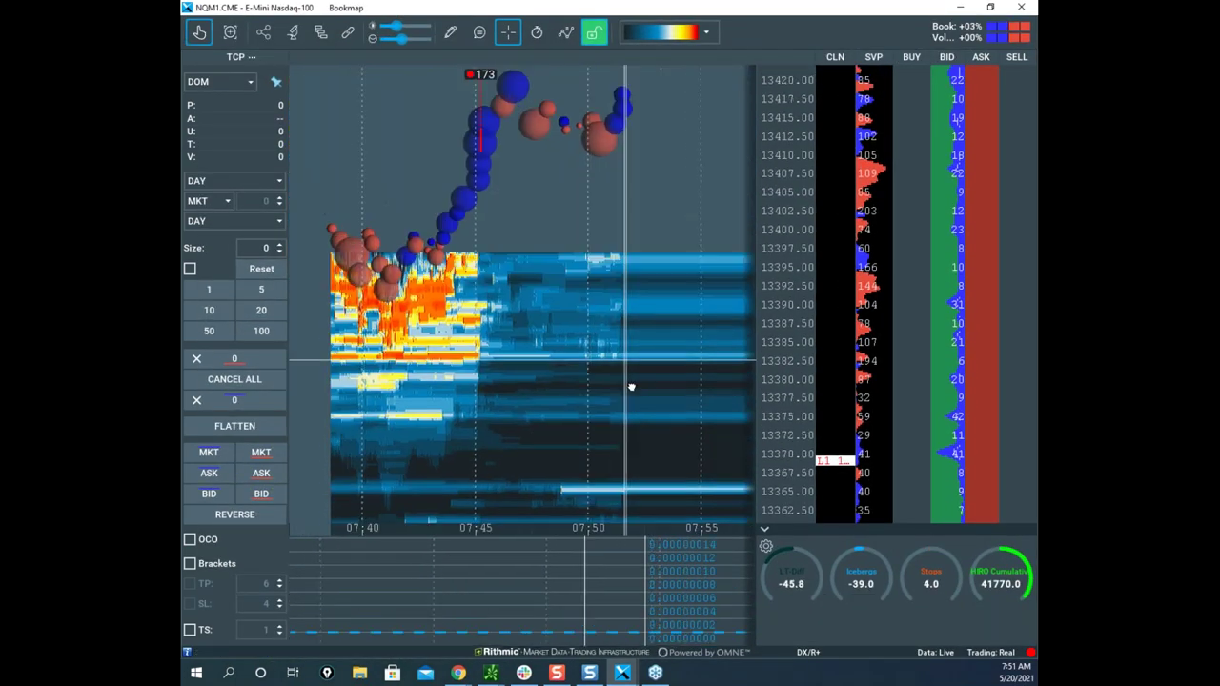
{"action": "scroll", "coordinate": [609, 349], "scroll_direction": "down", "scroll_amount": 2}
{"action": "scroll", "coordinate": [770, 237], "scroll_direction": "down", "scroll_amount": 2}
{"action": "left_click_drag", "start_coordinate": [612, 274], "coordinate": [602, 324]}
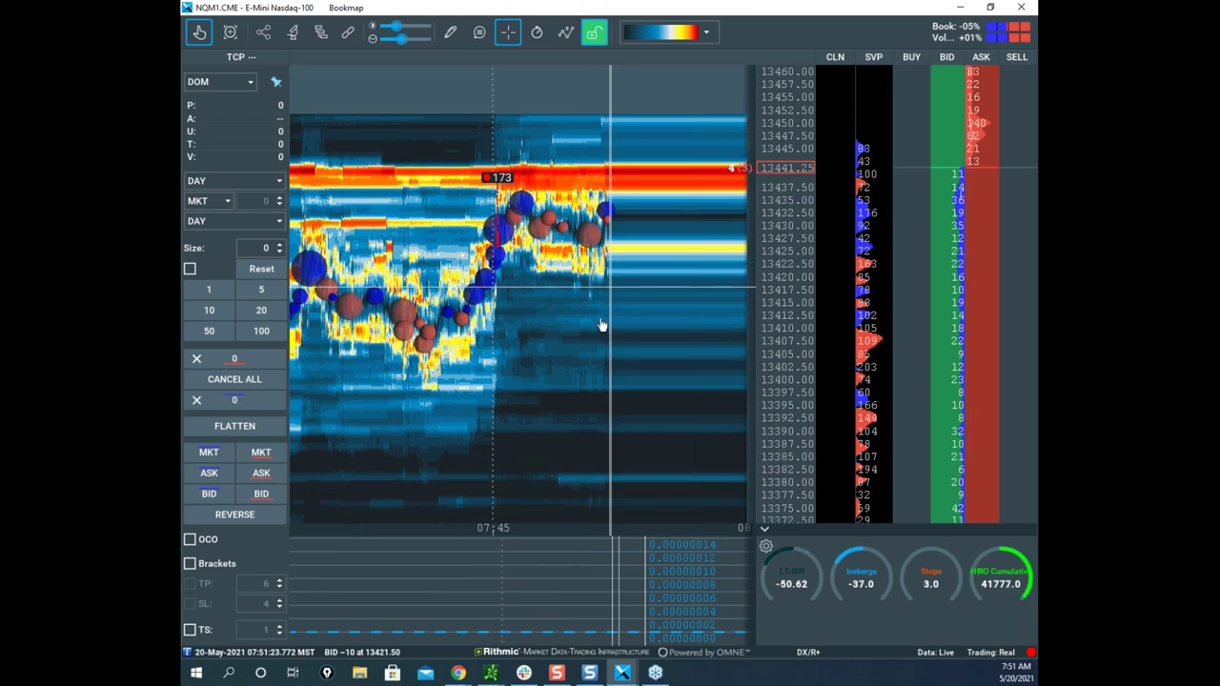
{"action": "scroll", "coordinate": [607, 319], "scroll_direction": "down", "scroll_amount": 2}
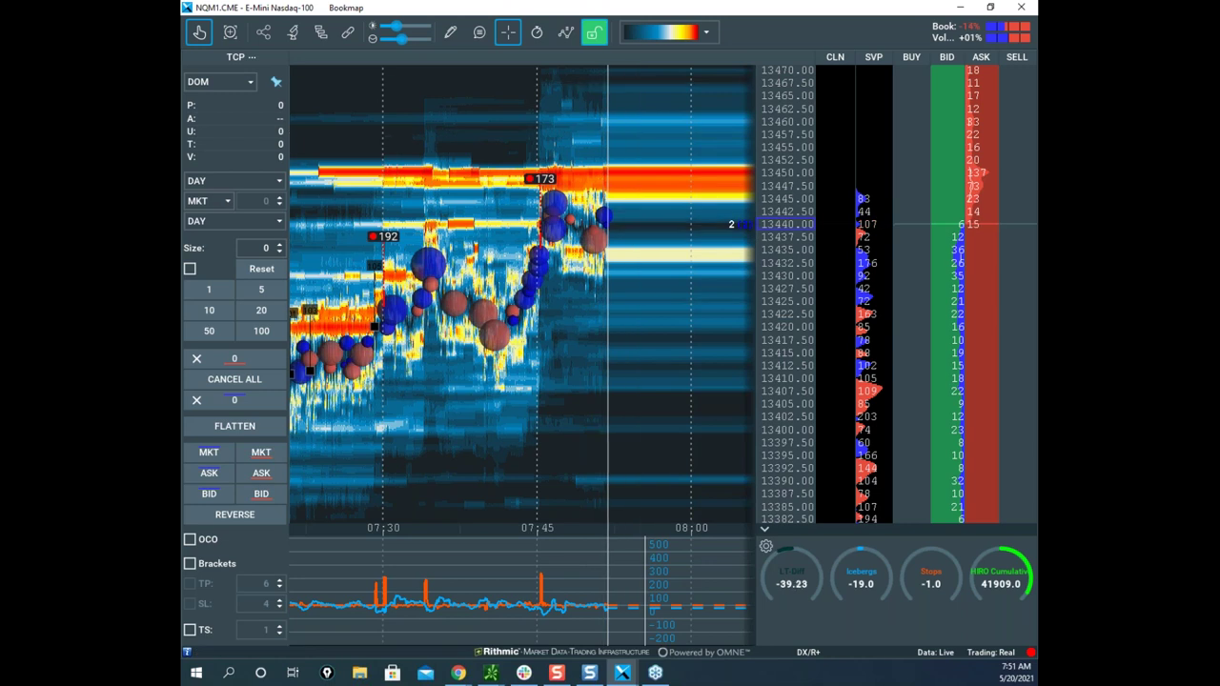
{"action": "scroll", "coordinate": [550, 485], "scroll_direction": "up", "scroll_amount": 2}
{"action": "scroll", "coordinate": [550, 485], "scroll_direction": "down", "scroll_amount": 1}
Return to the E-Mini S&P 500 Bookmap window and examine its heatmap and iceberg indicator back to 07:00.
{"action": "left_click_drag", "start_coordinate": [519, 8], "coordinate": [182, 104]}
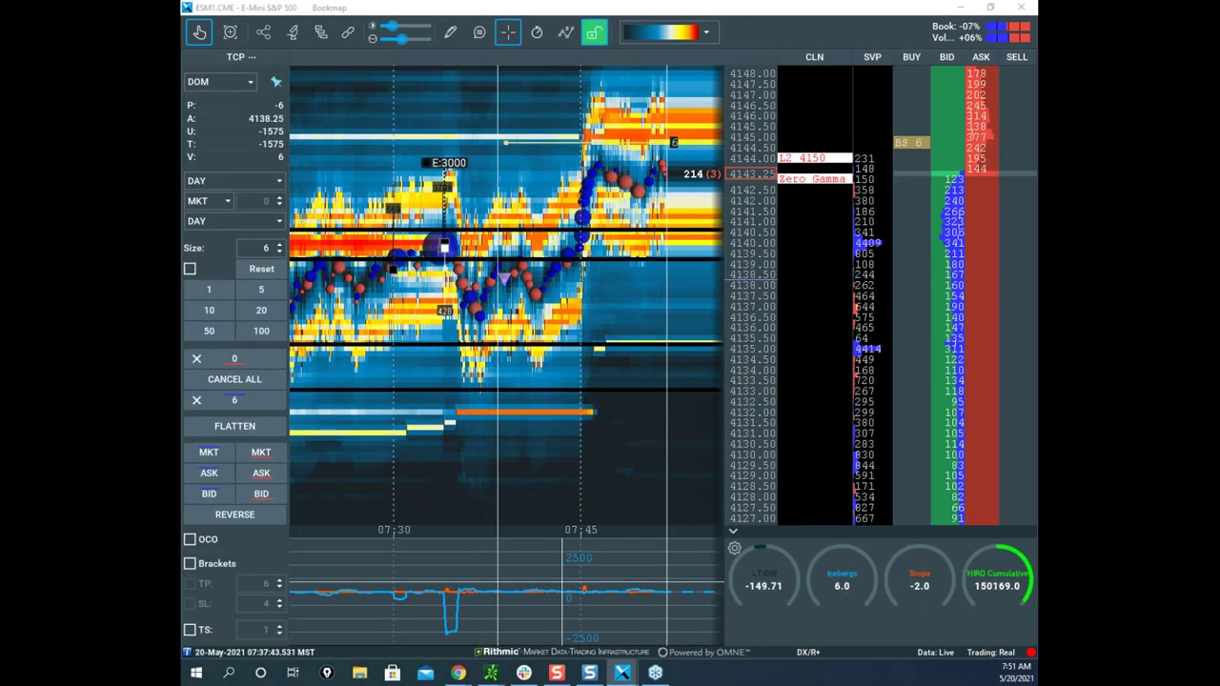
{"action": "scroll", "coordinate": [493, 448], "scroll_direction": "down", "scroll_amount": 2}
{"action": "left_click_drag", "start_coordinate": [493, 447], "coordinate": [557, 417]}
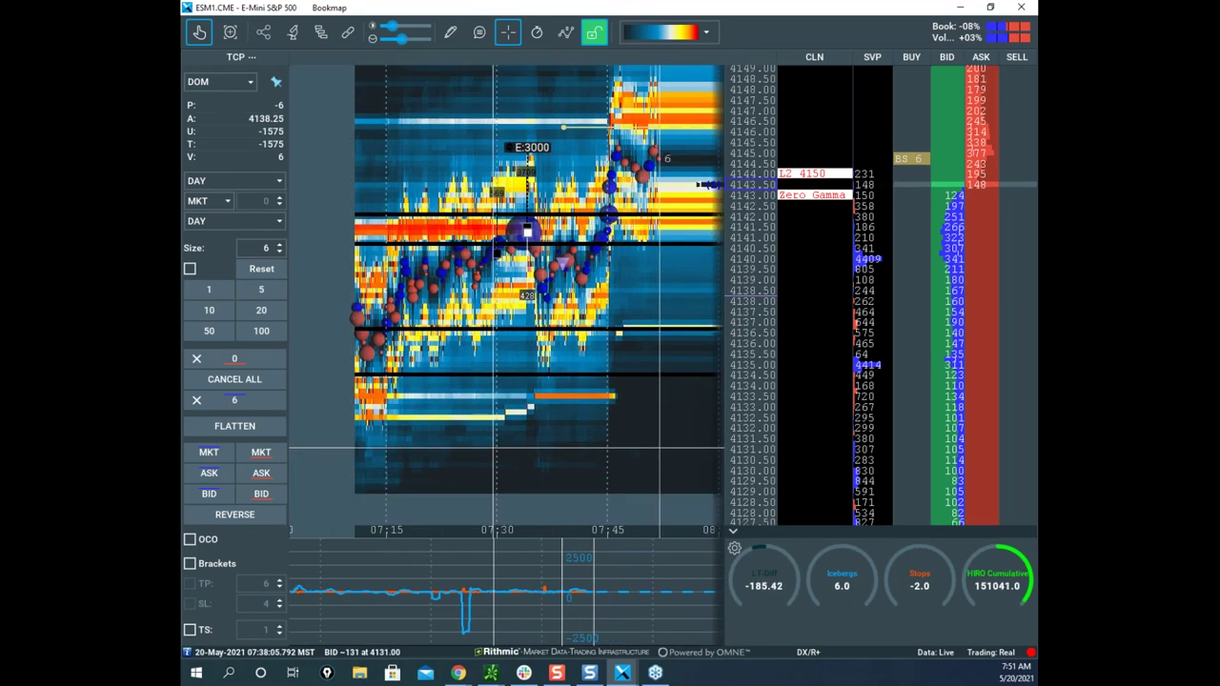
{"action": "scroll", "coordinate": [494, 446], "scroll_direction": "down", "scroll_amount": 3}
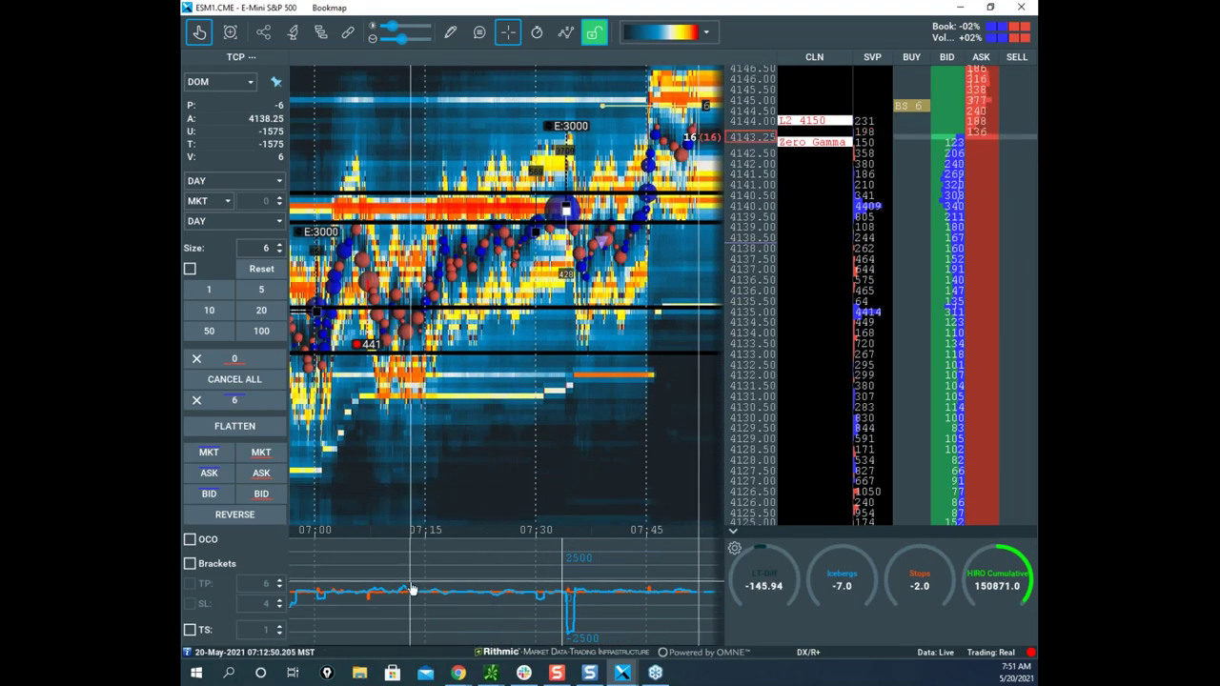
Examine the E-Mini S&P 500 heatmap and Stops & Icebergs indicator from 07:00 through 07:15 and forward to the current price.
{"action": "scroll", "coordinate": [454, 544], "scroll_direction": "up", "scroll_amount": 3}
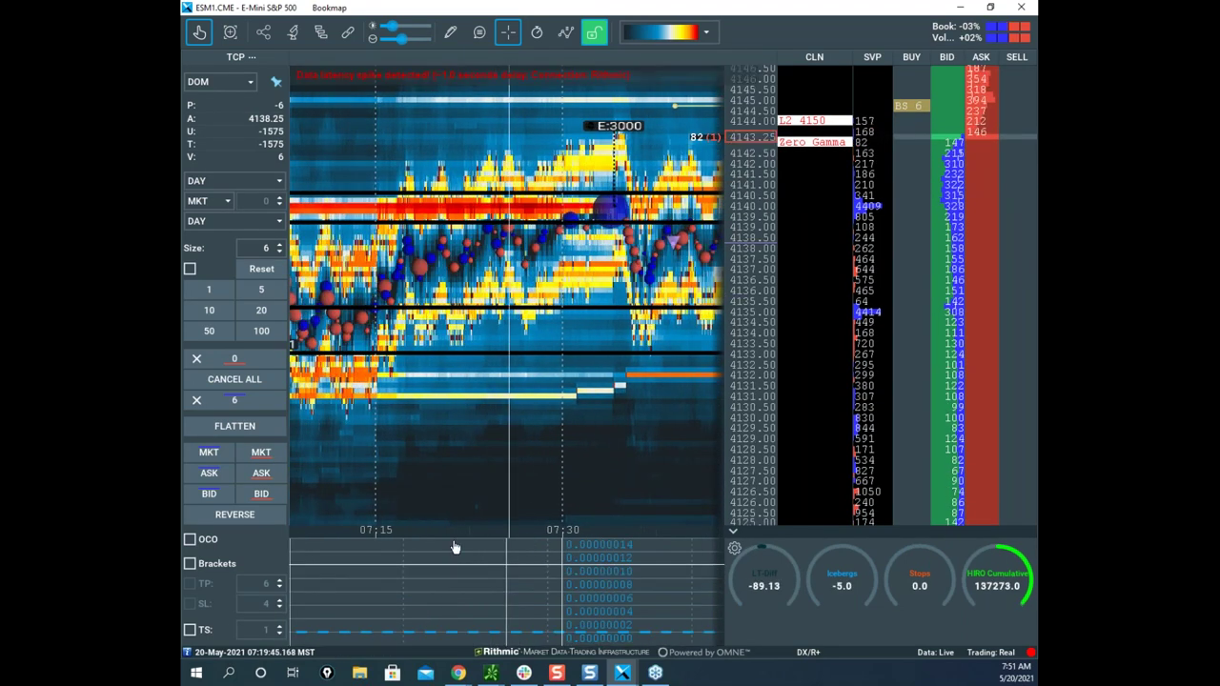
{"action": "scroll", "coordinate": [515, 428], "scroll_direction": "up", "scroll_amount": 3}
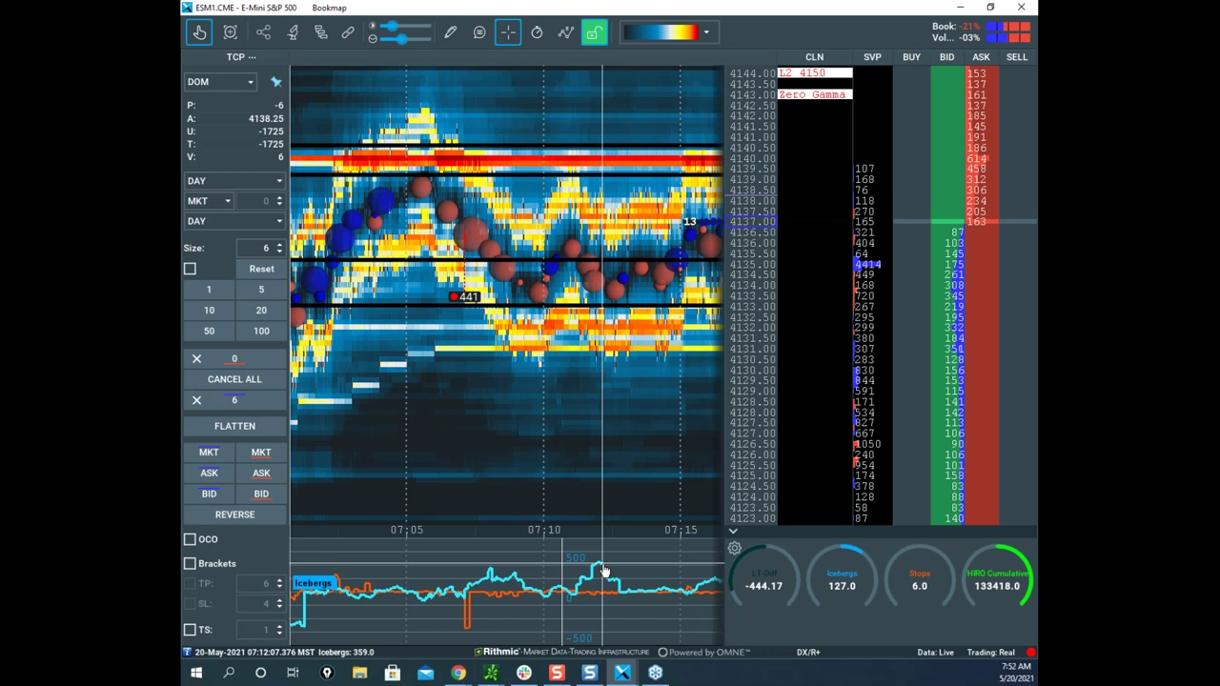
{"action": "scroll", "coordinate": [604, 482], "scroll_direction": "down", "scroll_amount": 3}
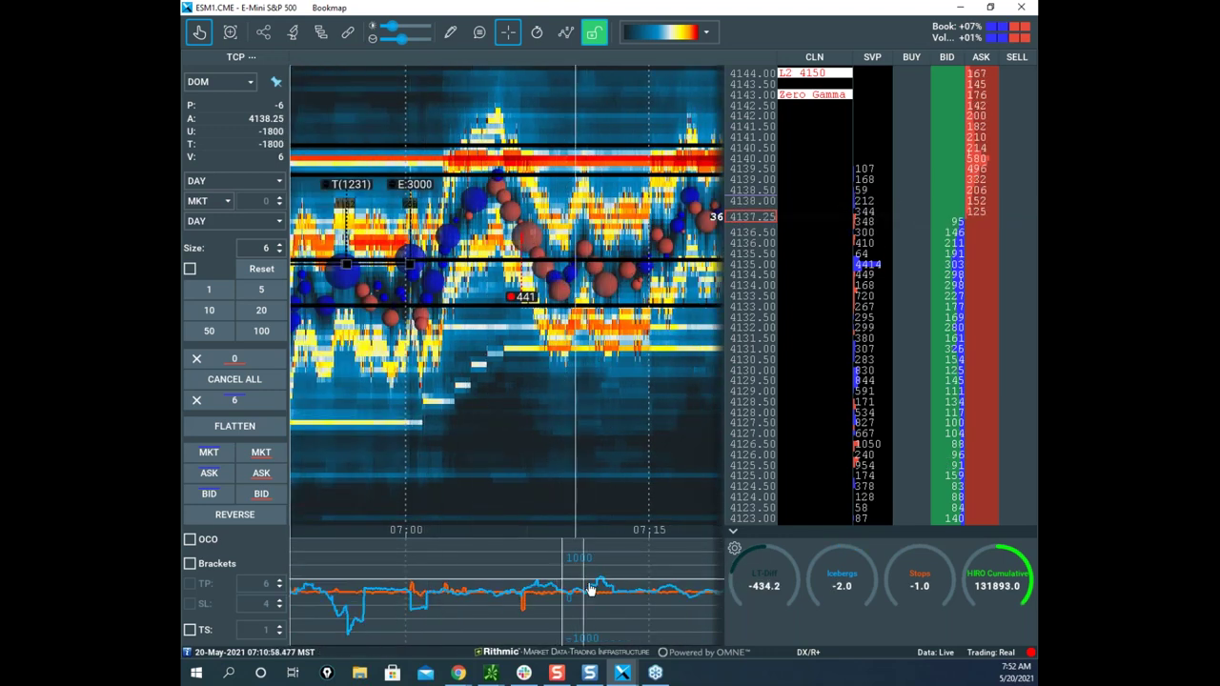
{"action": "scroll", "coordinate": [620, 495], "scroll_direction": "up", "scroll_amount": 3}
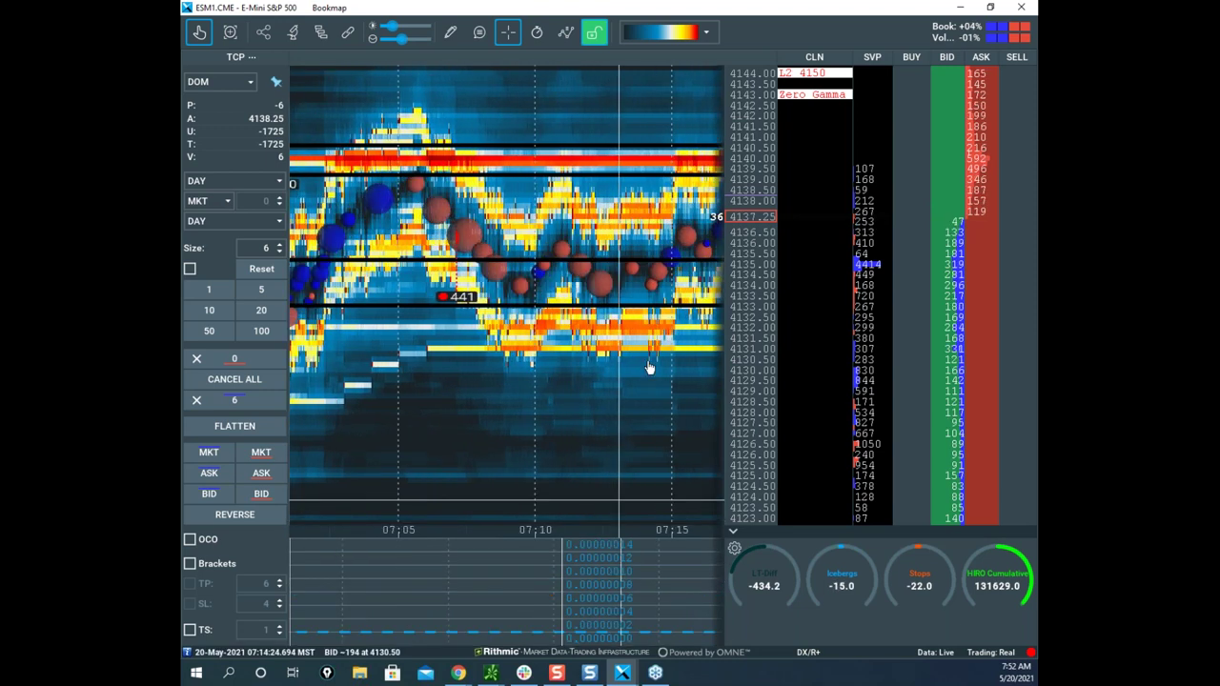
{"action": "left_click_drag", "start_coordinate": [617, 468], "coordinate": [551, 467]}
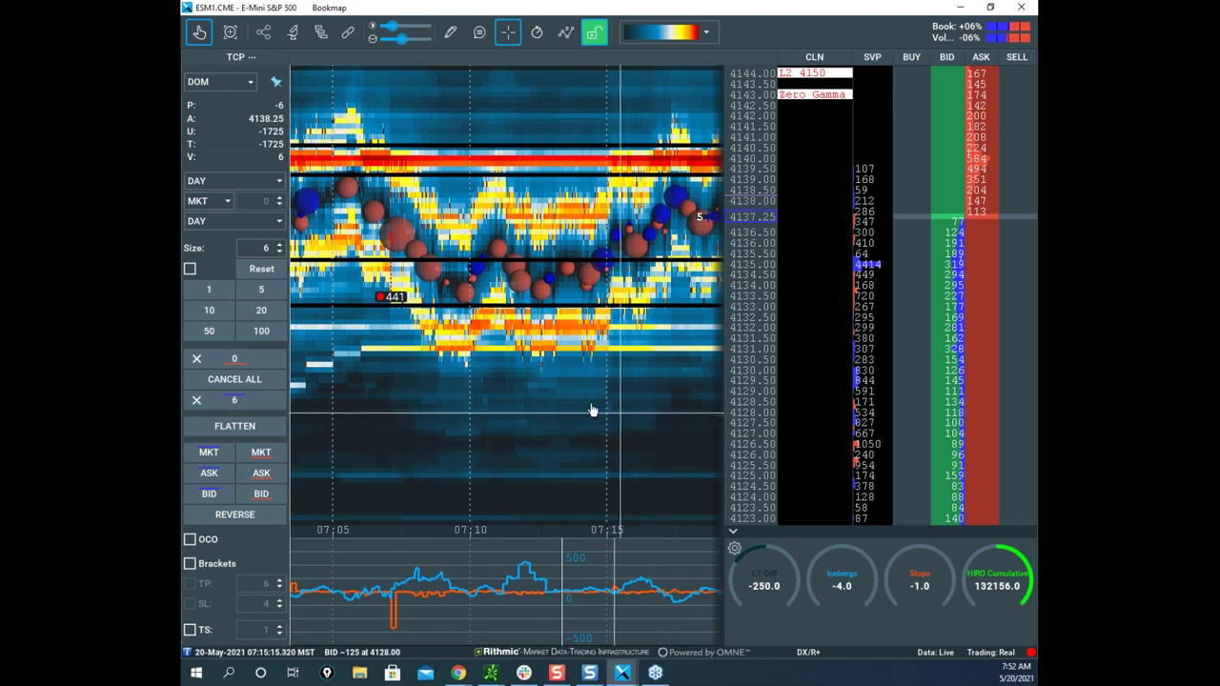
{"action": "scroll", "coordinate": [583, 393], "scroll_direction": "down", "scroll_amount": 2}
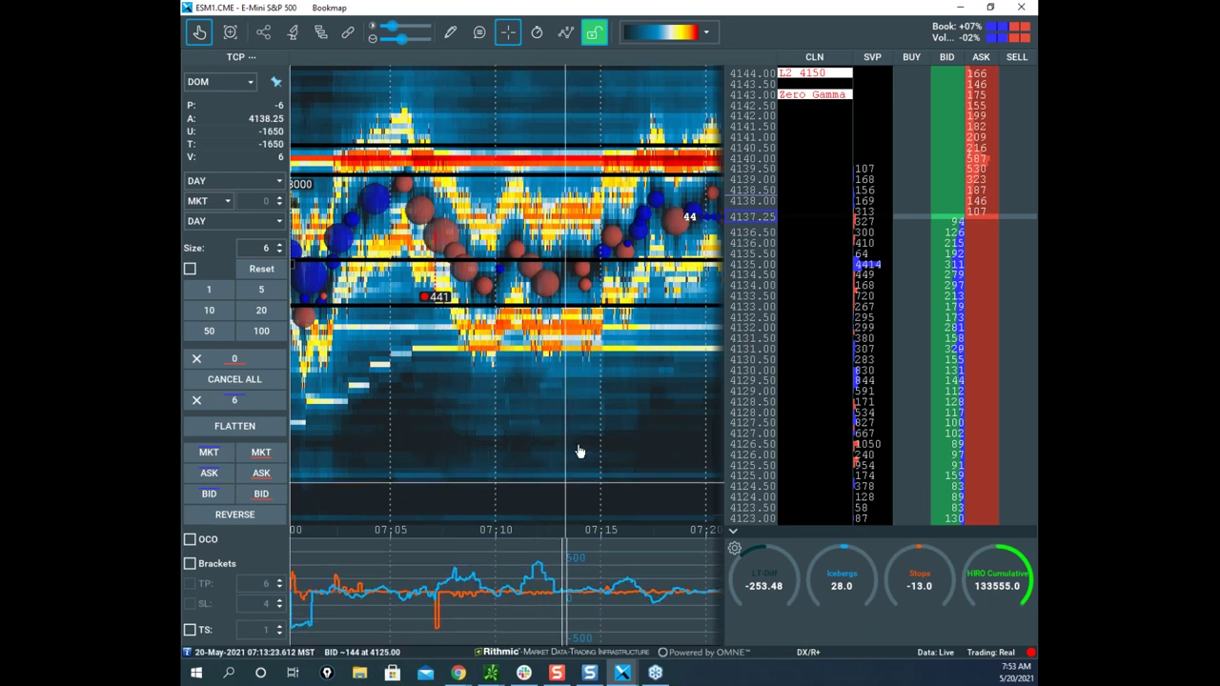
{"action": "scroll", "coordinate": [538, 435], "scroll_direction": "down", "scroll_amount": 3}
{"action": "left_click_drag", "start_coordinate": [537, 434], "coordinate": [402, 412]}
{"action": "left_click_drag", "start_coordinate": [664, 410], "coordinate": [521, 480]}
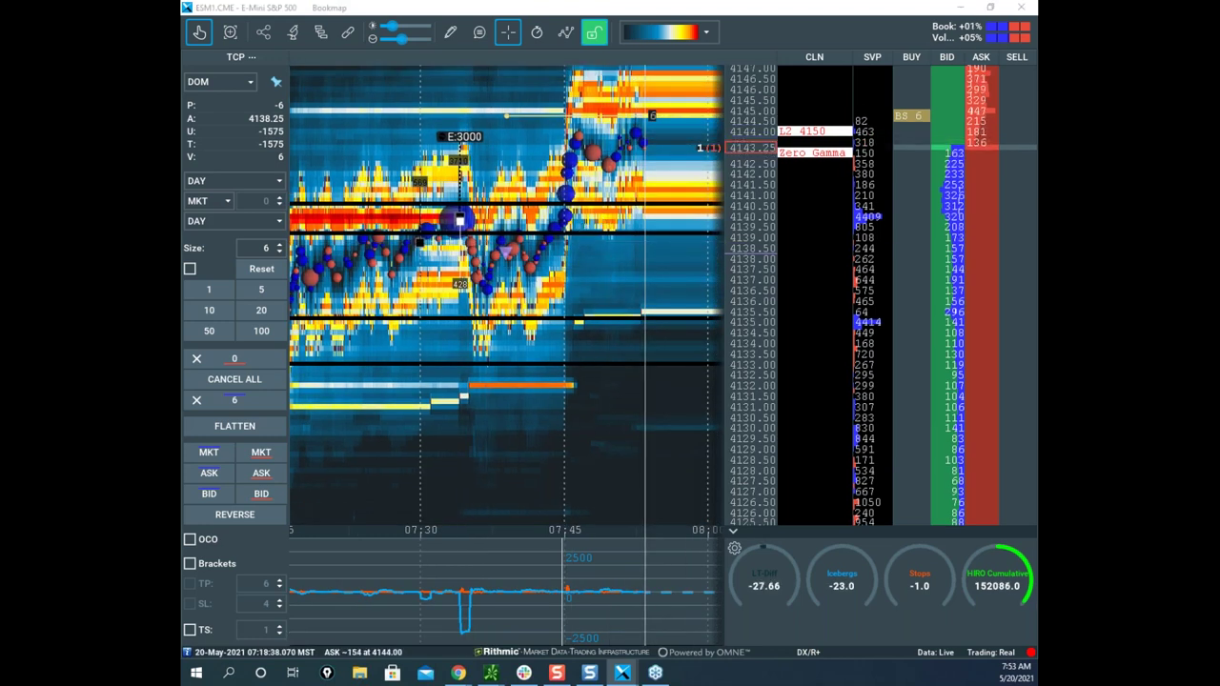
Bring up and maximize the E-Mini Nasdaq-100 window, and inspect its heatmap and trade dots between 07:15 and 07:45 at different price scales.
{"action": "left_click_drag", "start_coordinate": [762, 685], "coordinate": [733, 41]}
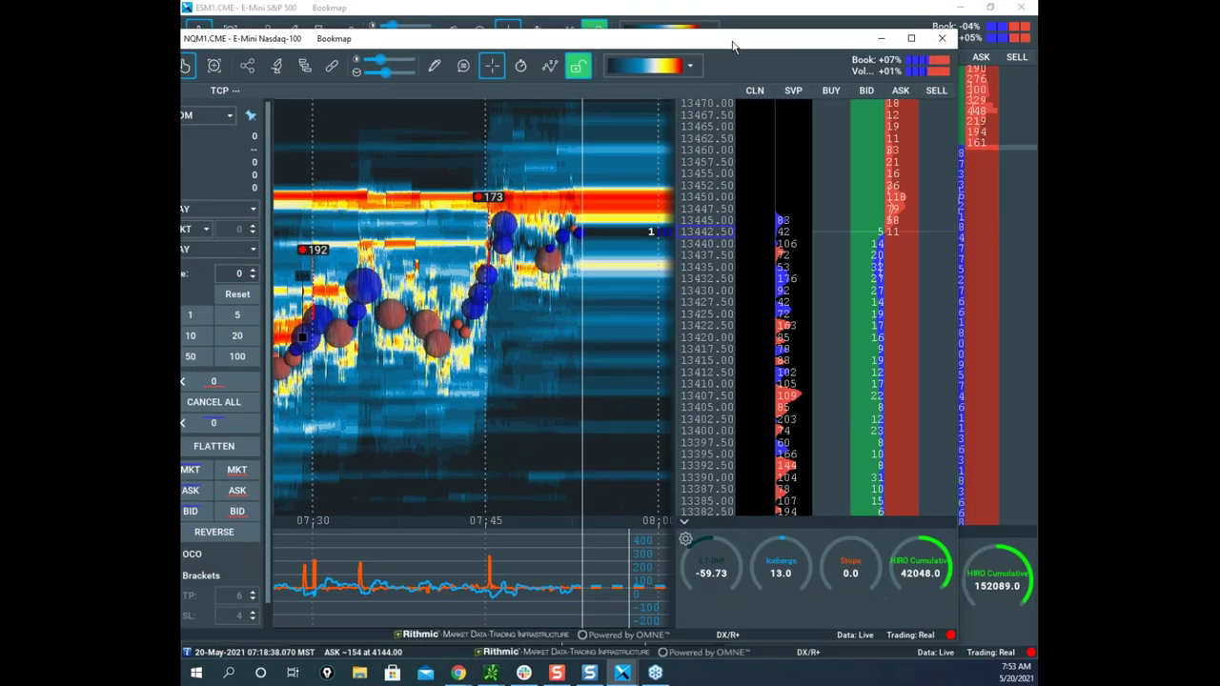
{"action": "left_click", "coordinate": [912, 39]}
{"action": "scroll", "coordinate": [562, 362], "scroll_direction": "down", "scroll_amount": 3}
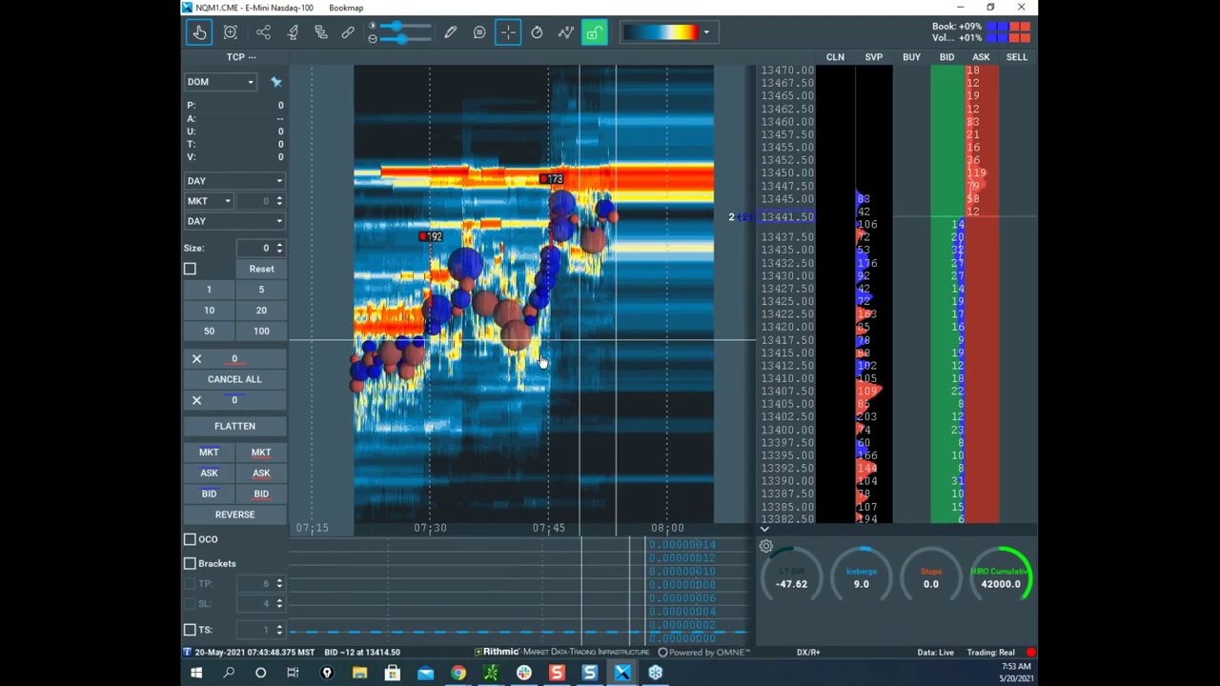
{"action": "left_click_drag", "start_coordinate": [481, 375], "coordinate": [571, 324]}
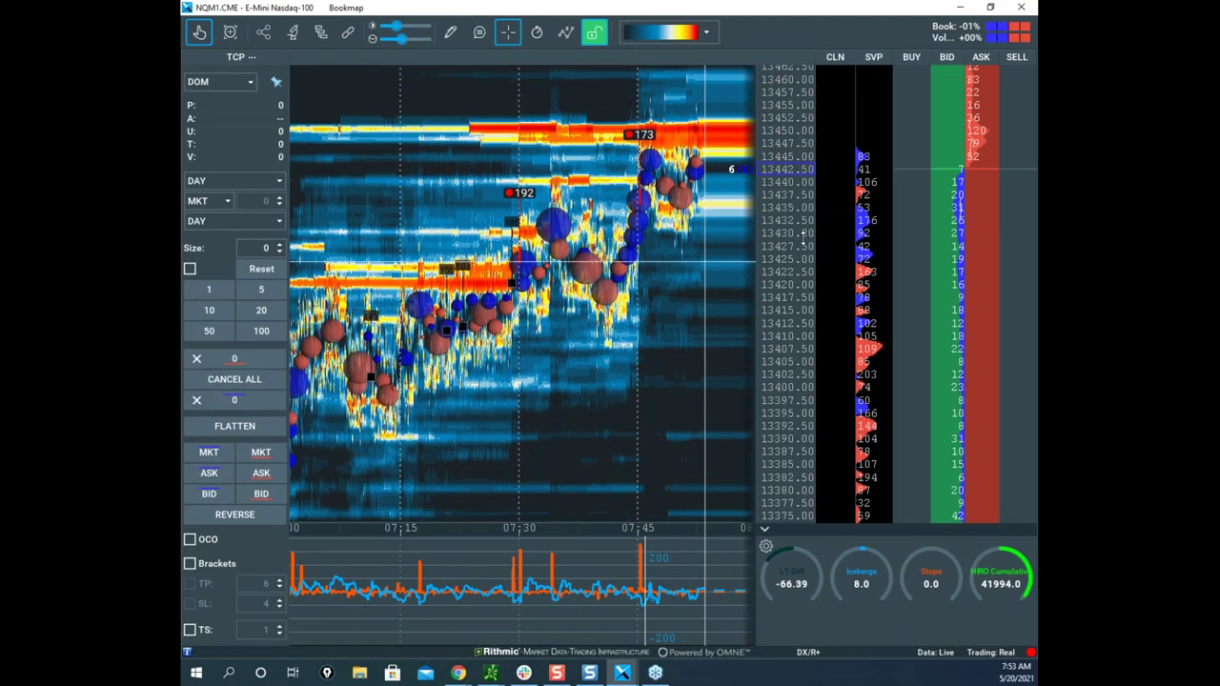
{"action": "scroll", "coordinate": [793, 188], "scroll_direction": "down", "scroll_amount": 5}
{"action": "scroll", "coordinate": [794, 187], "scroll_direction": "up", "scroll_amount": 3}
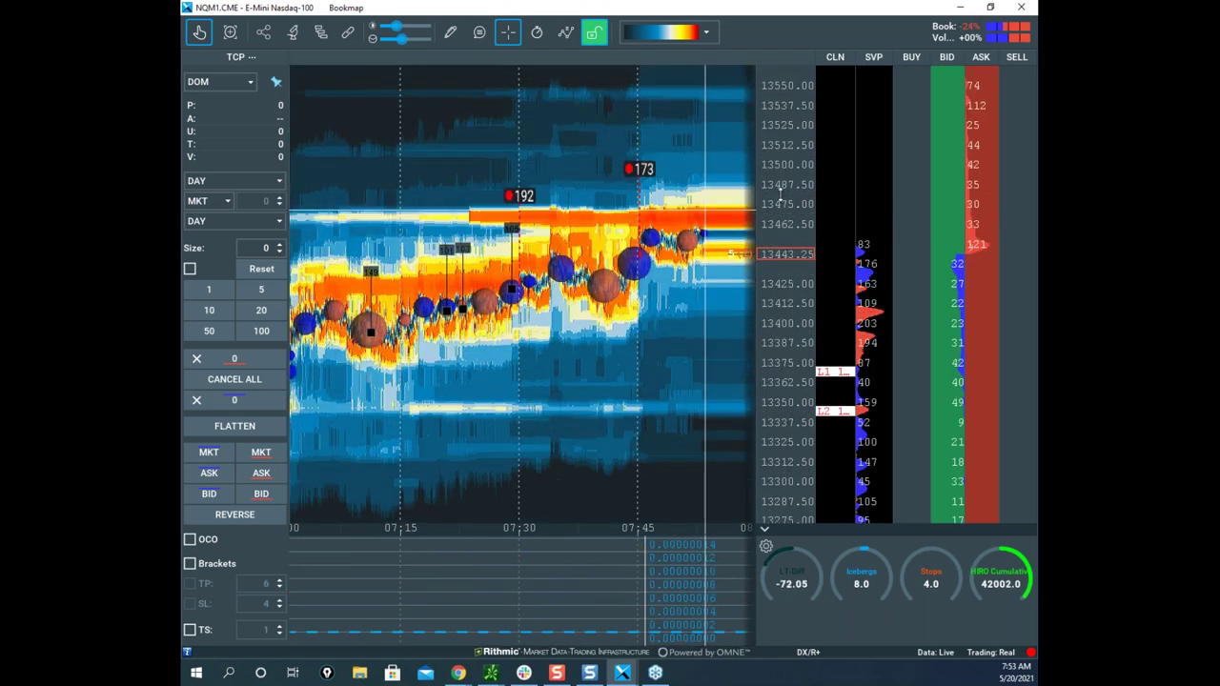
{"action": "scroll", "coordinate": [793, 194], "scroll_direction": "up", "scroll_amount": 2}
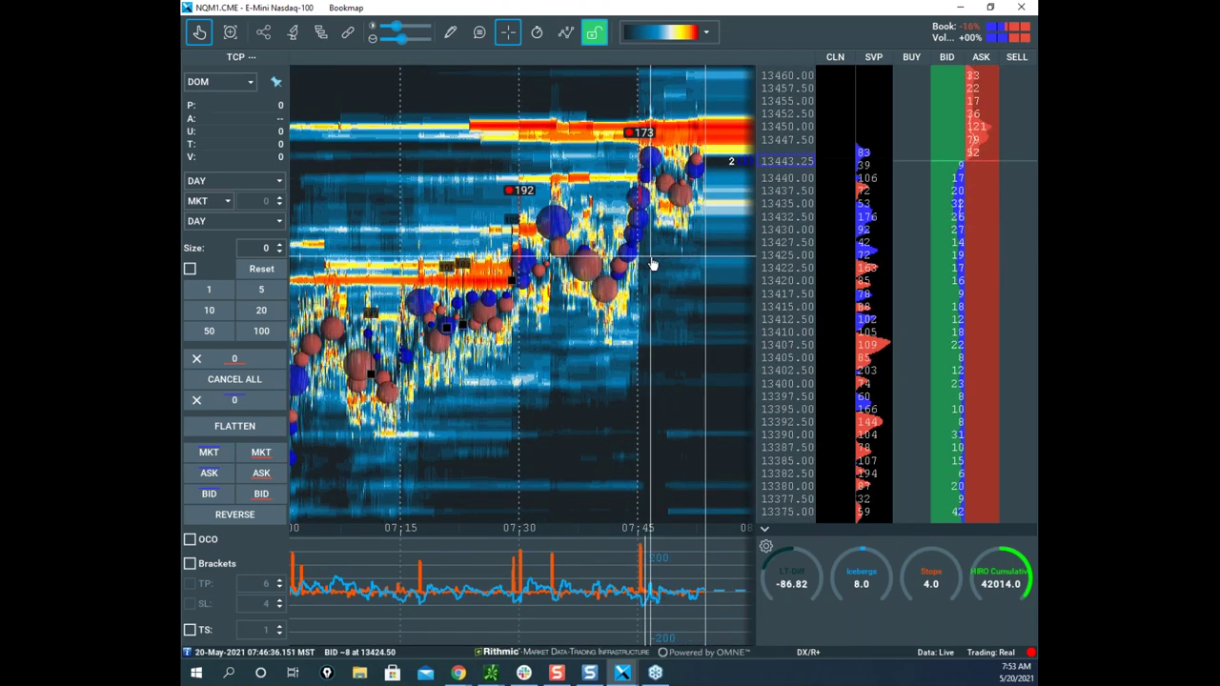
Compare the Nasdaq-100 stop and iceberg indicator spikes with the price rise between 06:30 and 07:45.
{"action": "scroll", "coordinate": [654, 264], "scroll_direction": "down", "scroll_amount": 3}
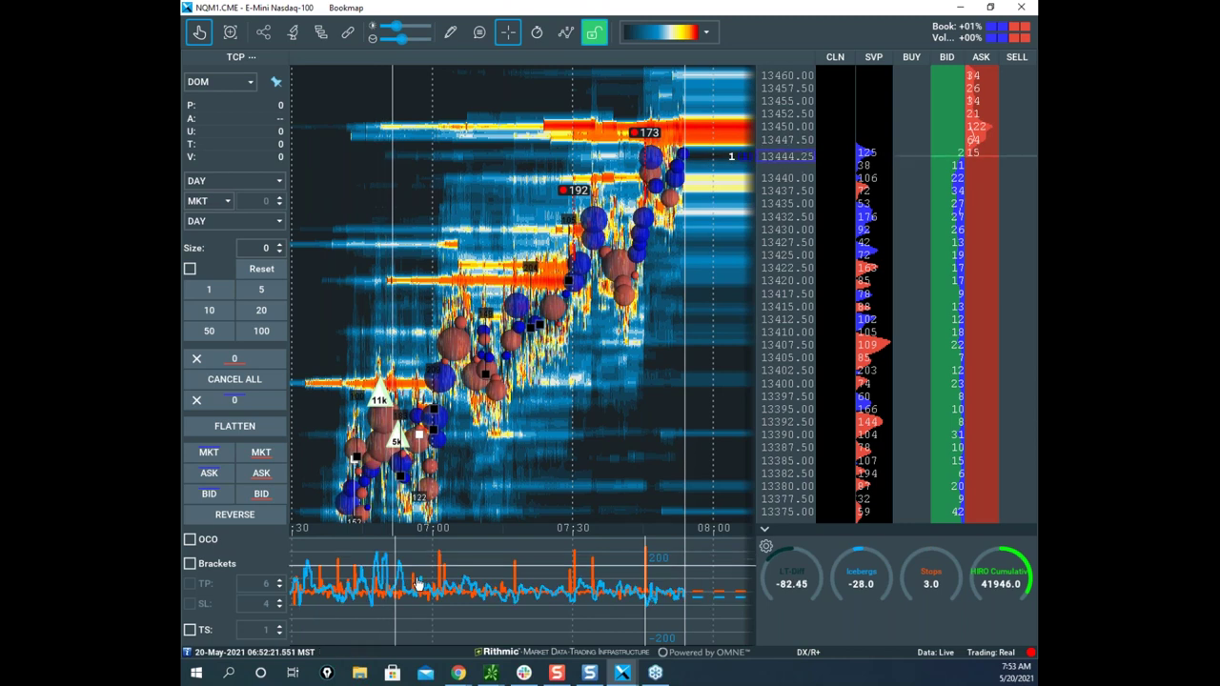
{"action": "scroll", "coordinate": [548, 588], "scroll_direction": "down", "scroll_amount": 5}
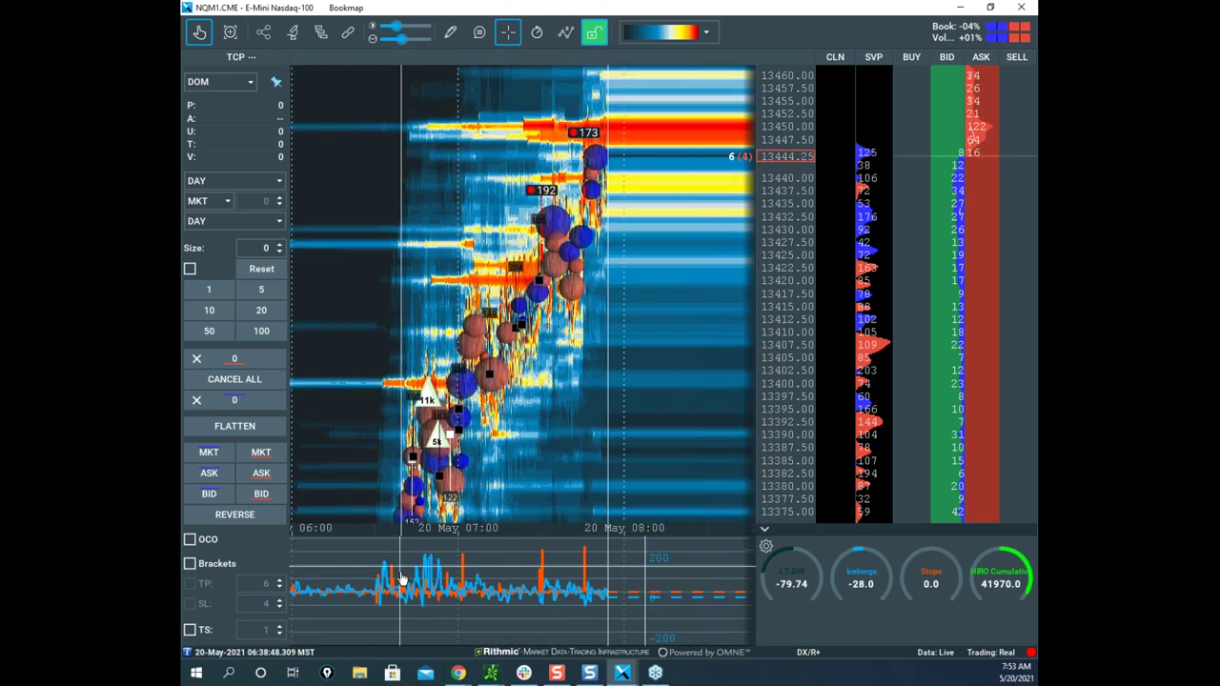
{"action": "scroll", "coordinate": [434, 577], "scroll_direction": "up", "scroll_amount": 3}
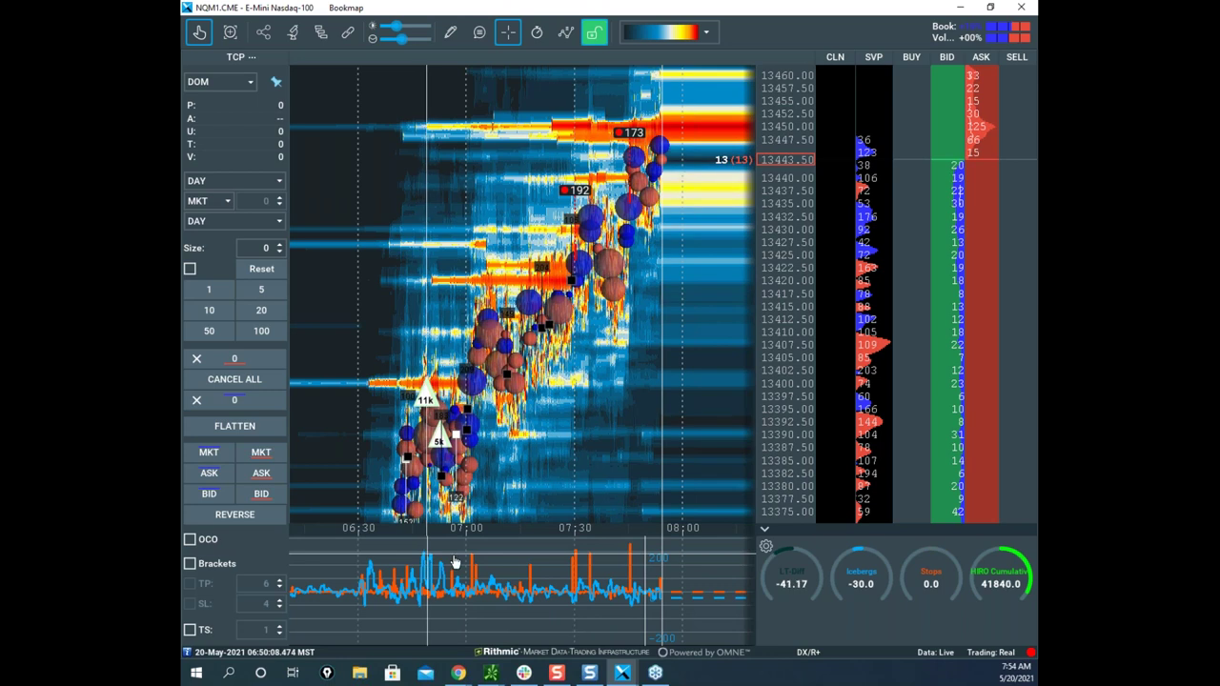
{"action": "scroll", "coordinate": [662, 578], "scroll_direction": "up", "scroll_amount": 3}
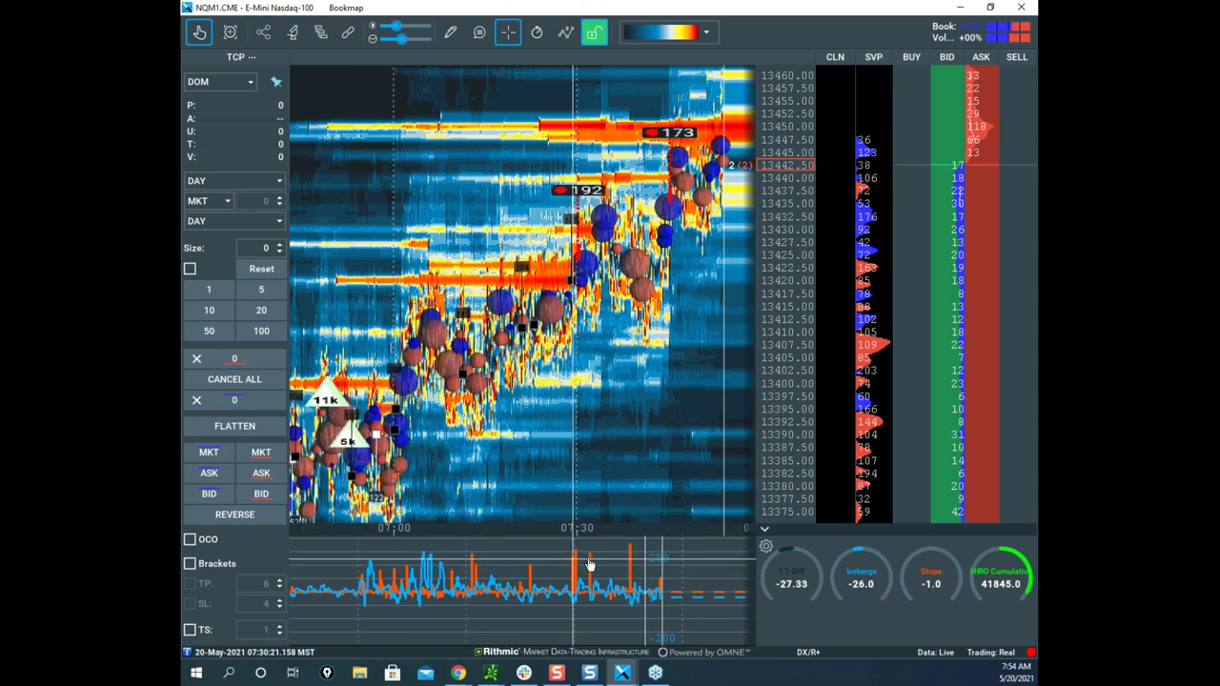
{"action": "scroll", "coordinate": [674, 578], "scroll_direction": "down", "scroll_amount": 3}
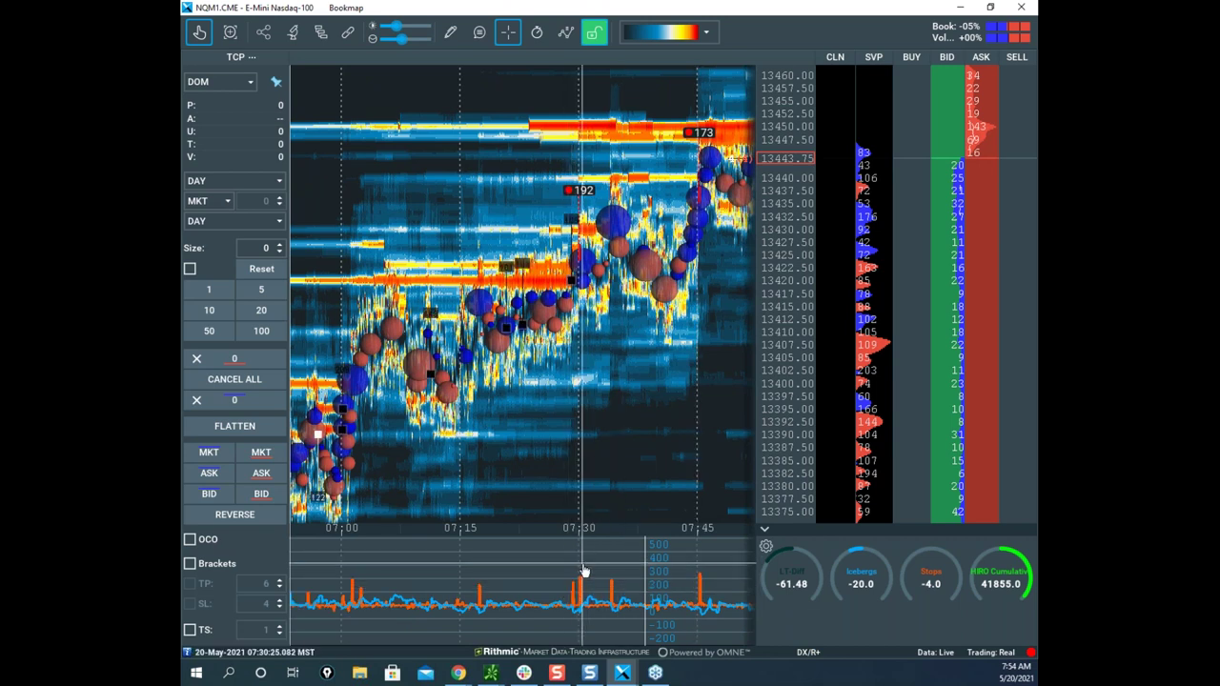
{"action": "scroll", "coordinate": [576, 572], "scroll_direction": "down", "scroll_amount": 3}
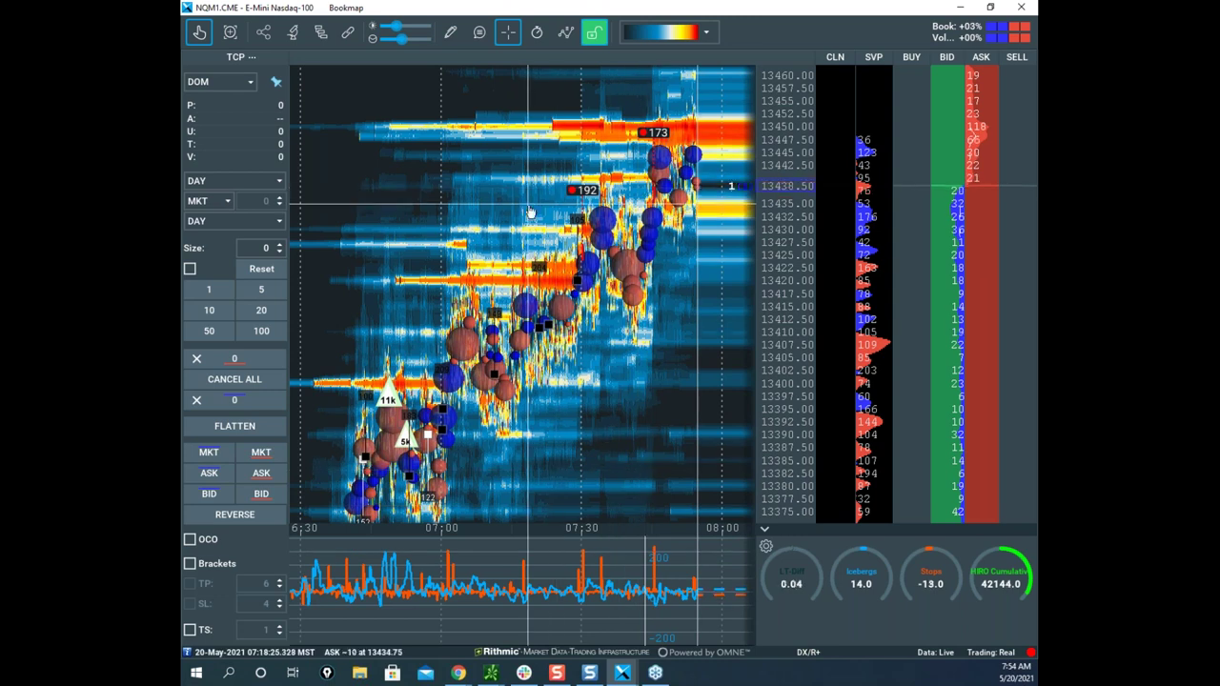
Open the Stops&Icebergs On-Chart addon configuration for NQM1 and expand its stops settings.
{"action": "left_click", "coordinate": [321, 32]}
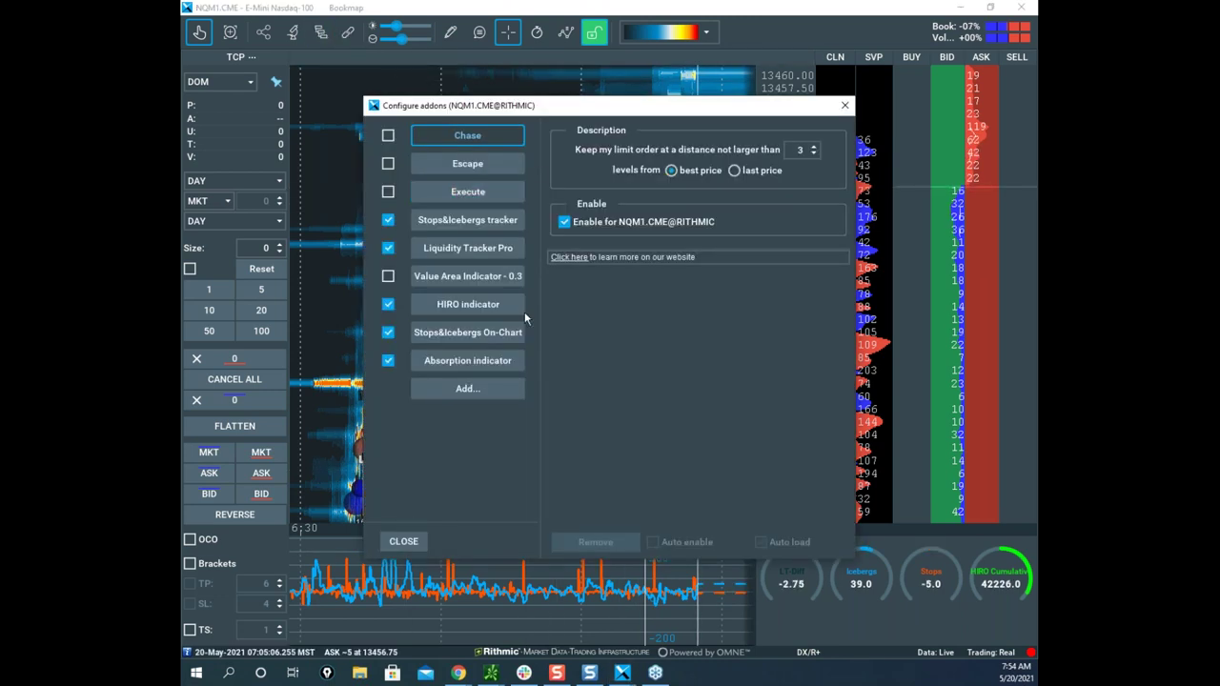
{"action": "left_click", "coordinate": [472, 333]}
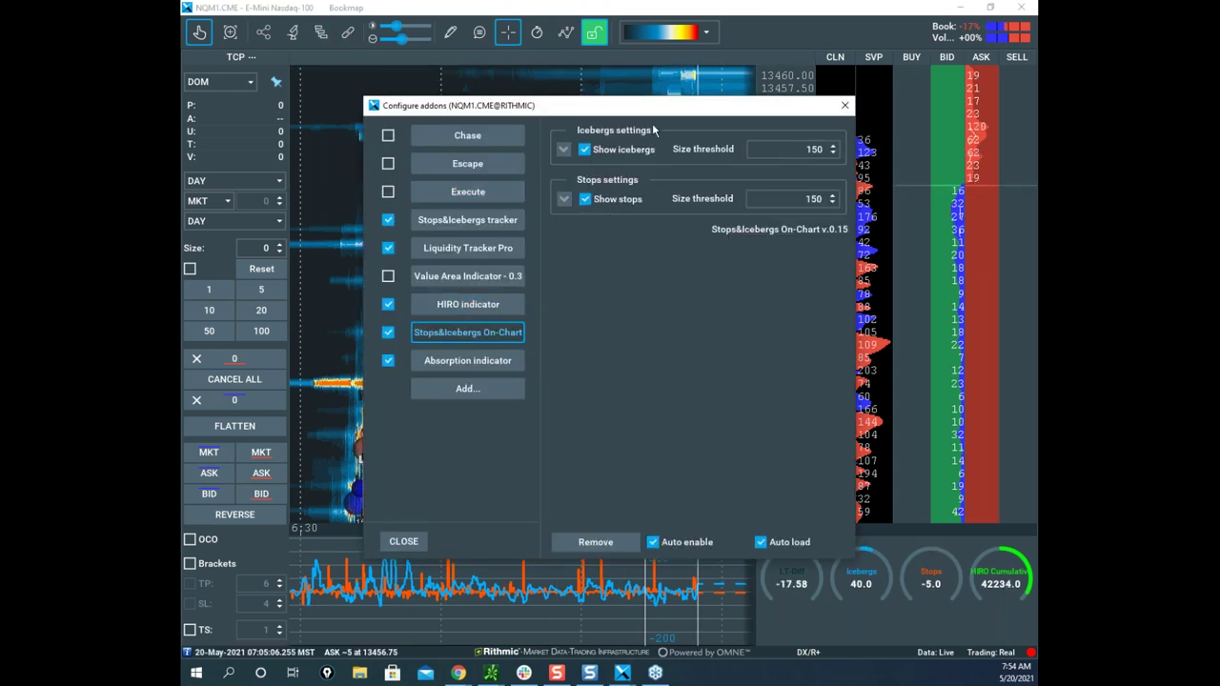
{"action": "left_click", "coordinate": [563, 200]}
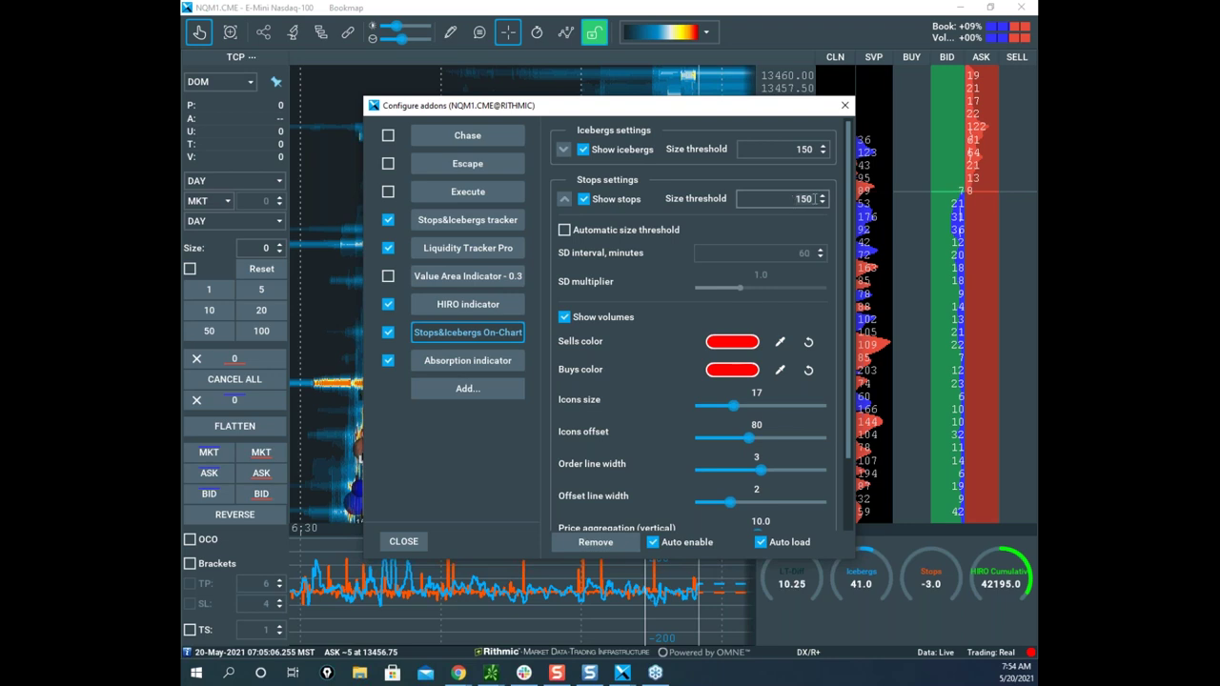
{"action": "left_click_drag", "start_coordinate": [670, 105], "coordinate": [951, 99]}
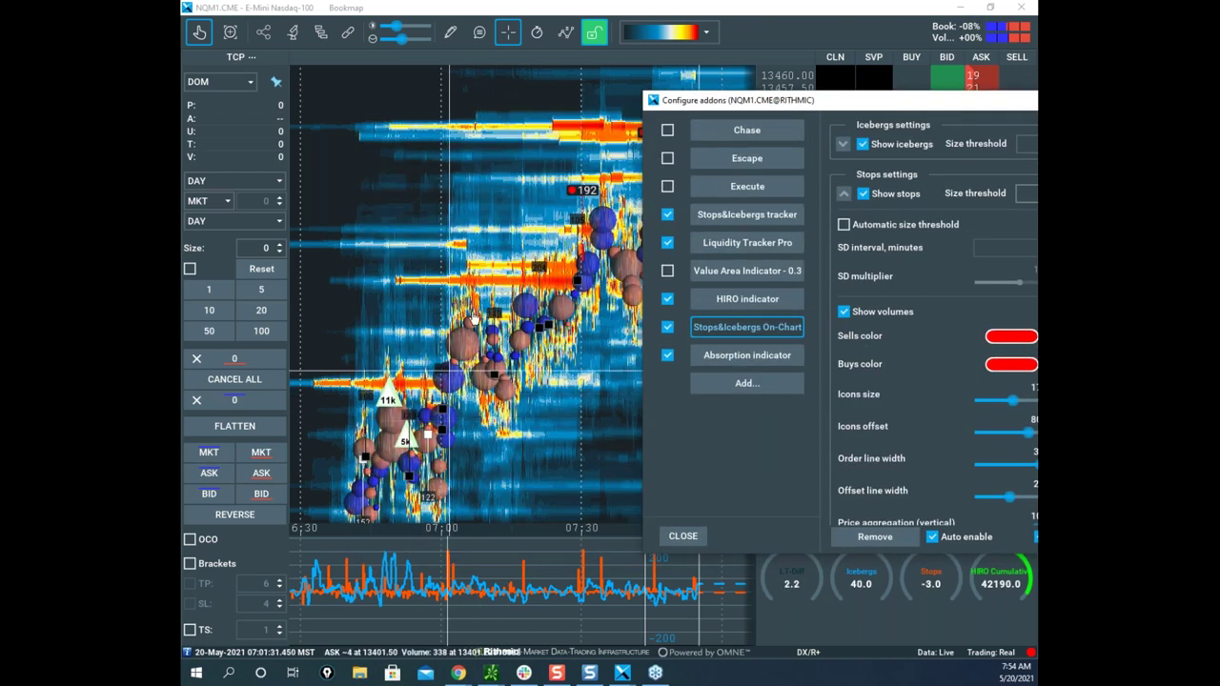
{"action": "left_click_drag", "start_coordinate": [872, 99], "coordinate": [529, 78]}
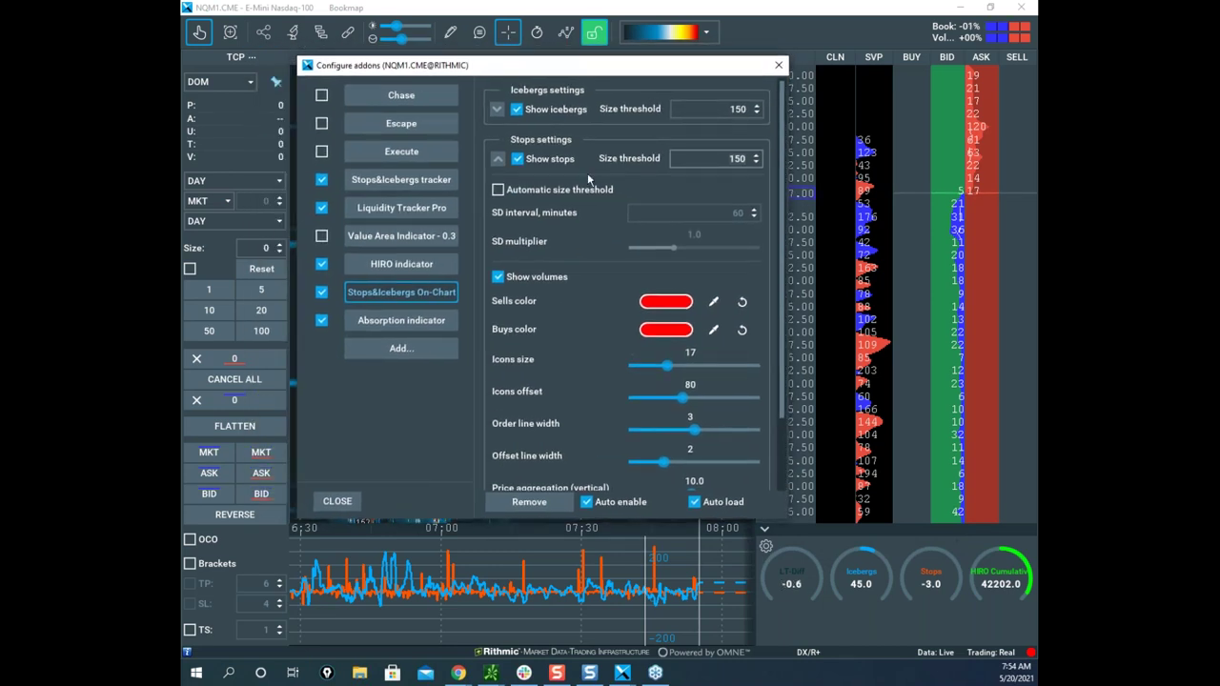
Enable the automatic size threshold for stops and set its SD interval to 120 minutes.
{"action": "left_click", "coordinate": [499, 189]}
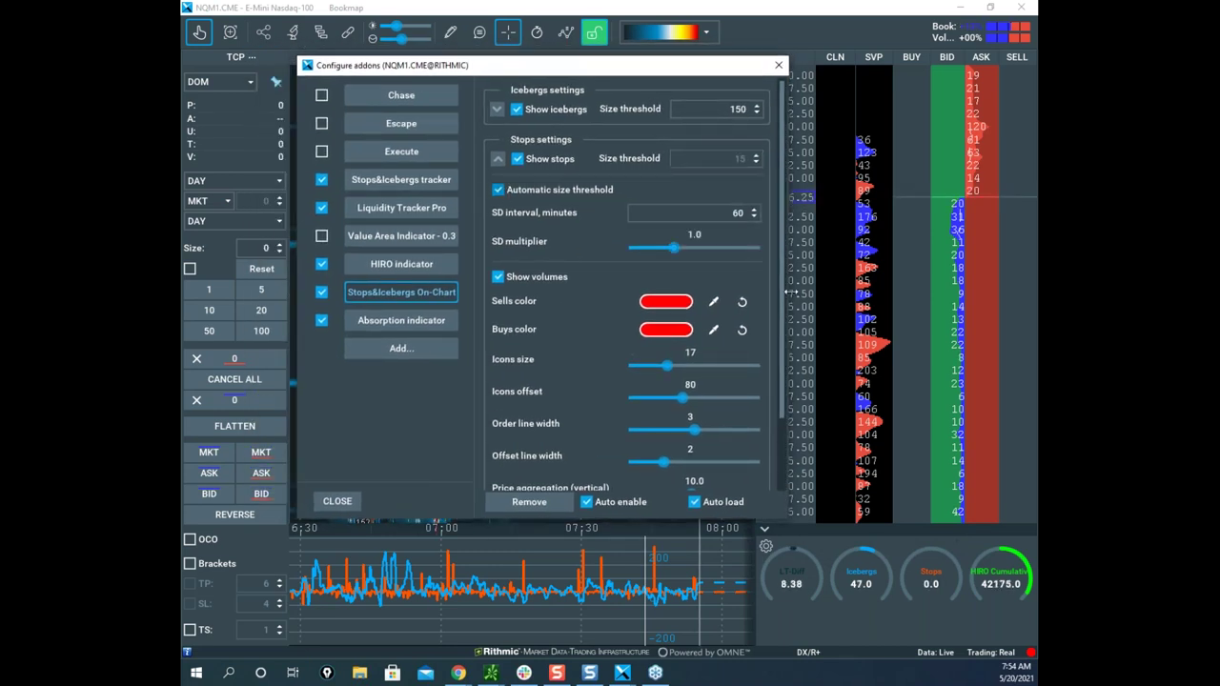
{"action": "left_click", "coordinate": [726, 209]}
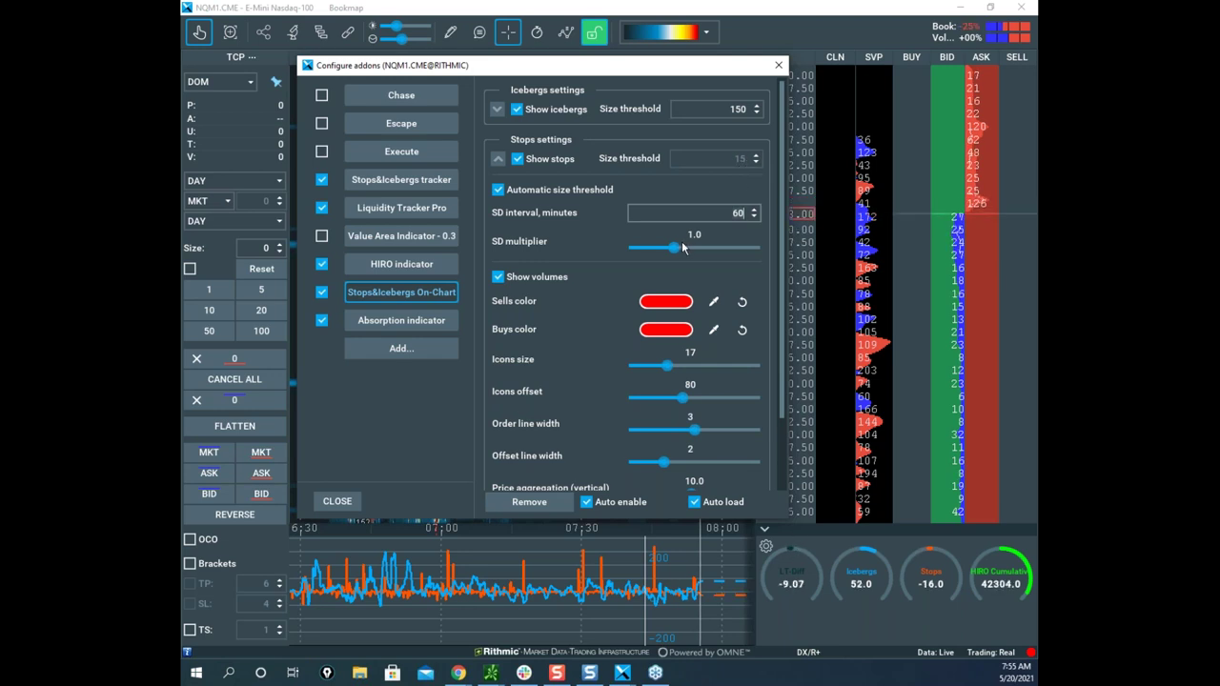
{"action": "mouse_move", "coordinate": [673, 248]}
{"action": "left_mouse_down"}
{"action": "mouse_move", "coordinate": [733, 250]}
{"action": "mouse_move", "coordinate": [671, 246]}
{"action": "left_mouse_up"}
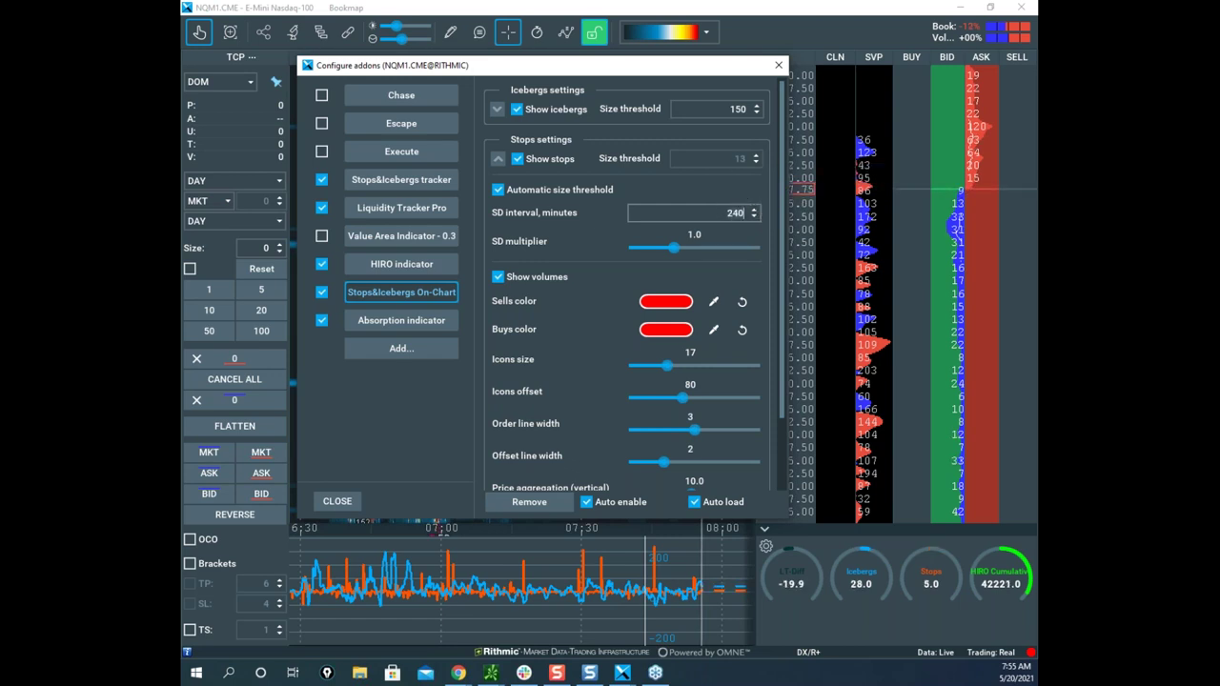
{"action": "key", "text": "ctrl+a"}
{"action": "type", "text": "120"}
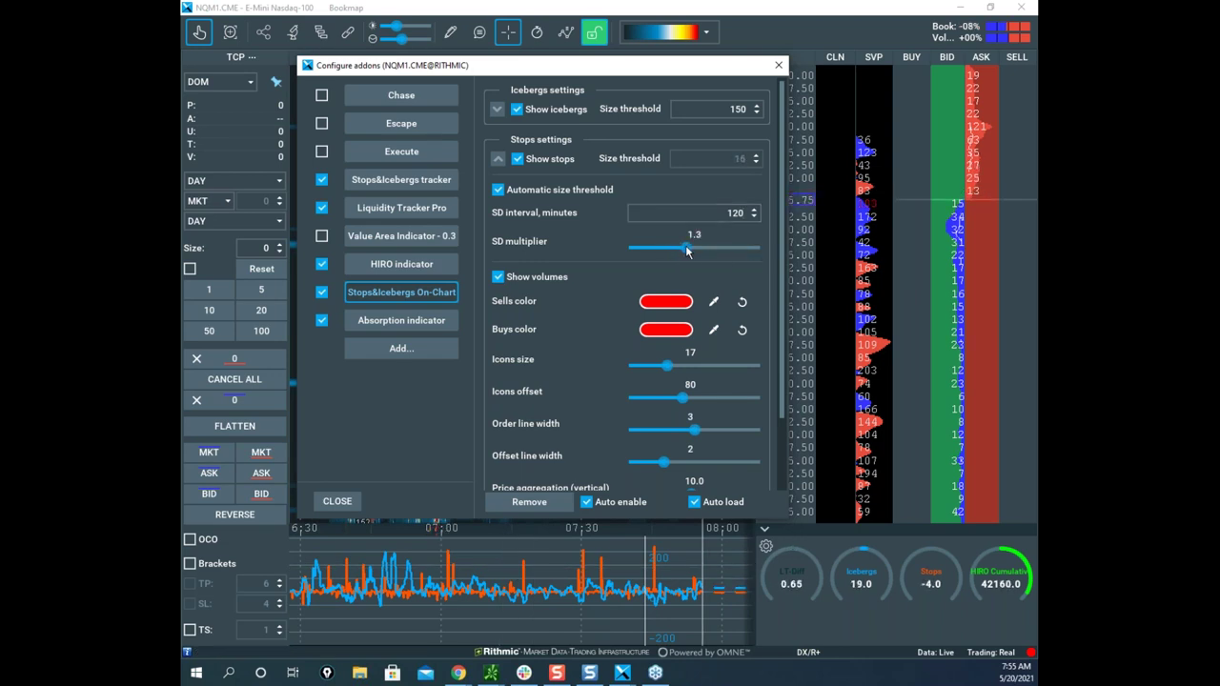
Try stops SD multipliers such as 0.8 and 1.9, and return the multiplier to 1.0.
{"action": "left_click_drag", "start_coordinate": [671, 250], "coordinate": [668, 249]}
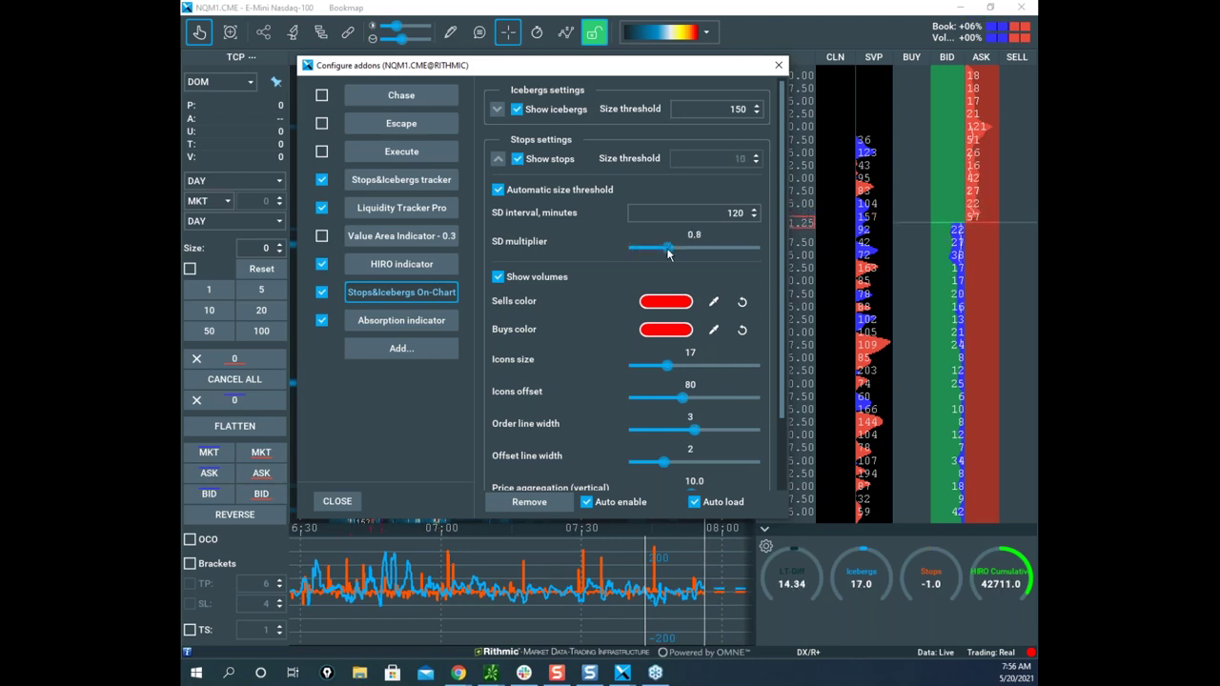
{"action": "left_click_drag", "start_coordinate": [700, 253], "coordinate": [753, 253]}
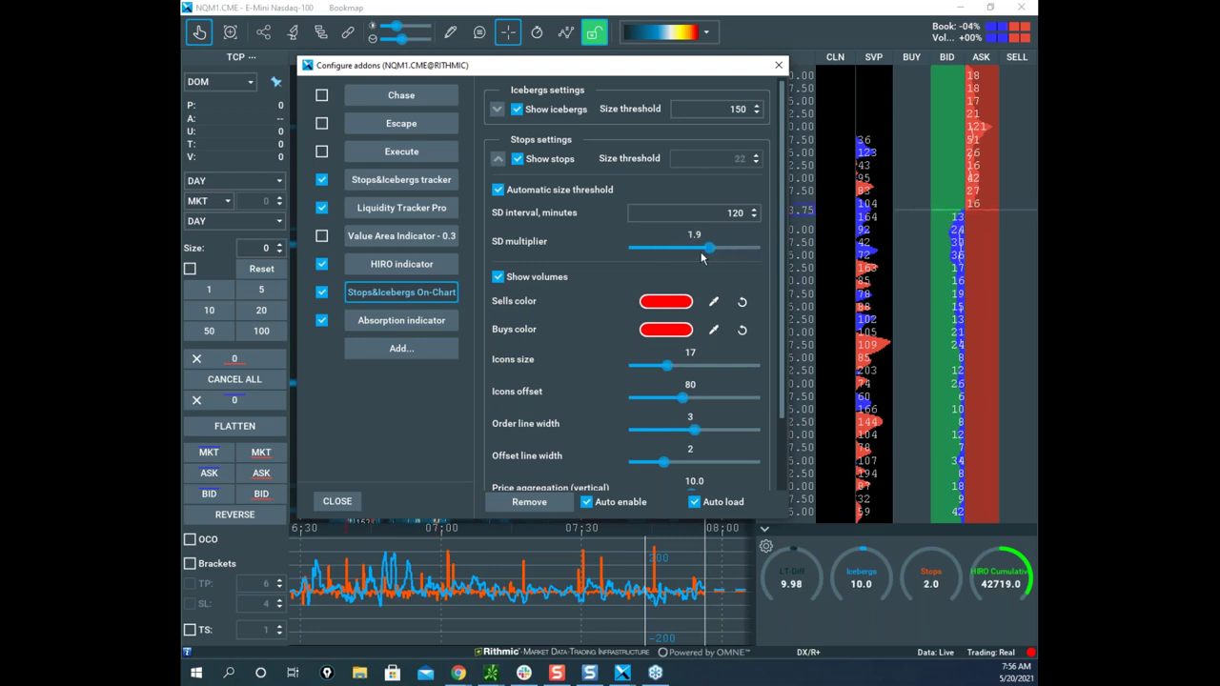
{"action": "left_click_drag", "start_coordinate": [686, 253], "coordinate": [673, 254]}
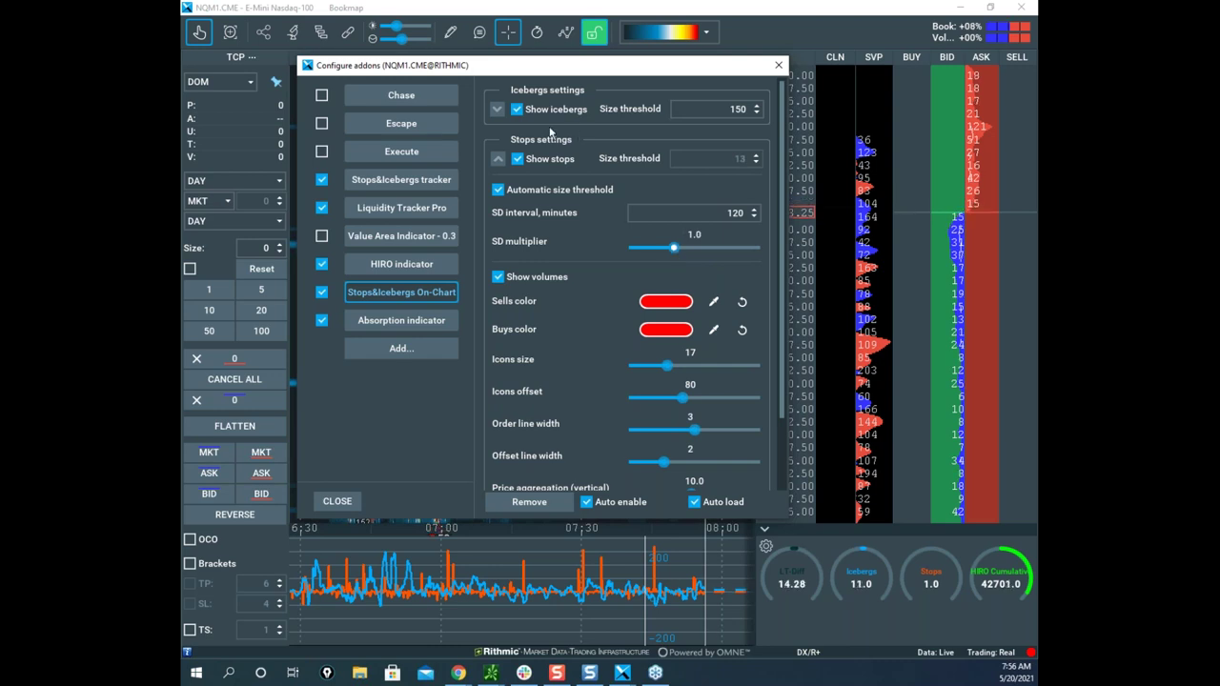
Expand the icebergs settings, try the automatic size threshold, turn it off again, and set the icebergs size threshold to 150.
{"action": "left_click", "coordinate": [495, 110]}
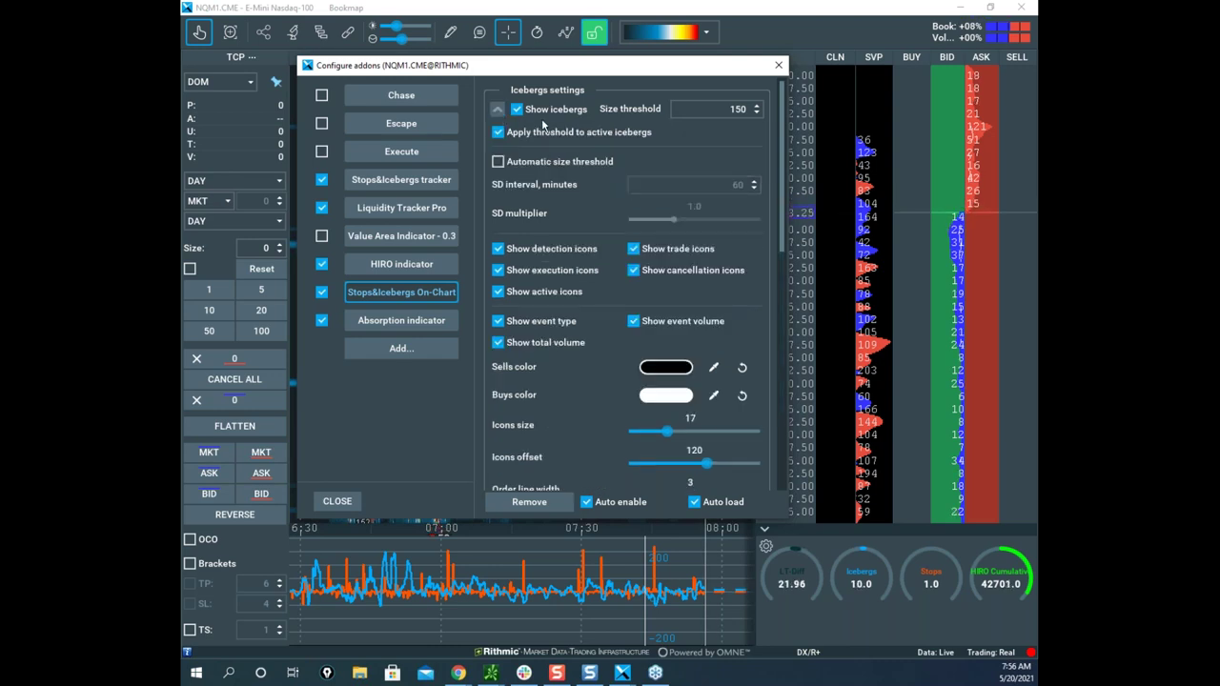
{"action": "left_click", "coordinate": [498, 162]}
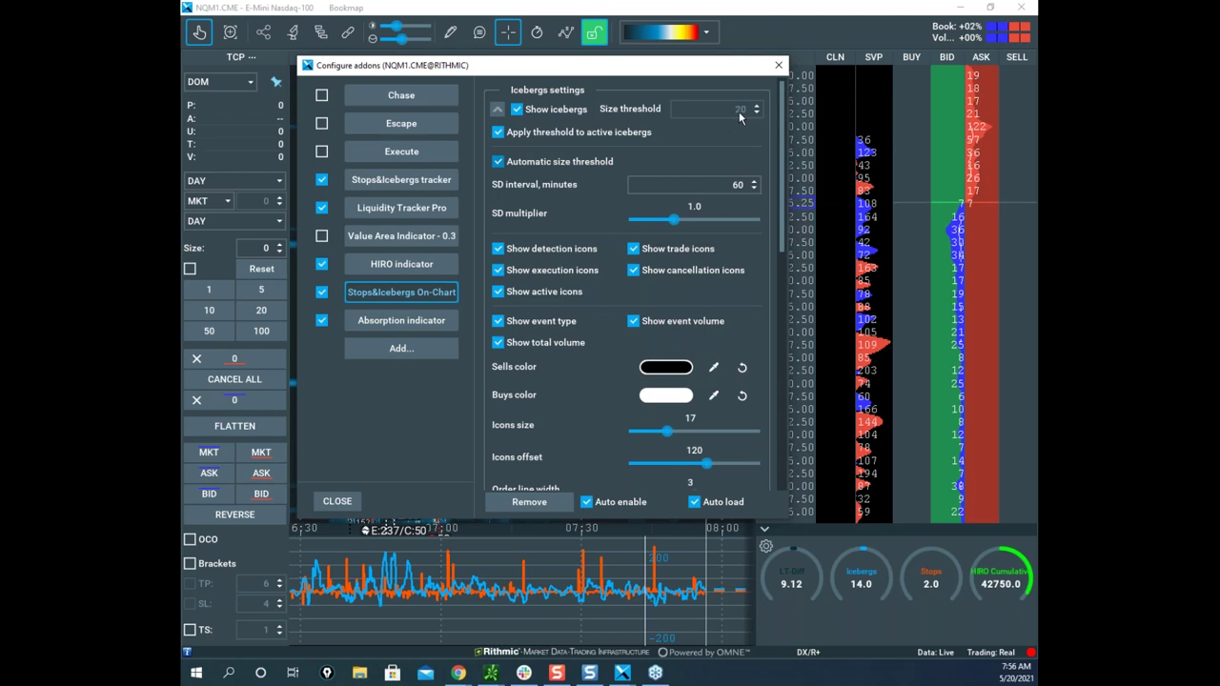
{"action": "left_click", "coordinate": [496, 162]}
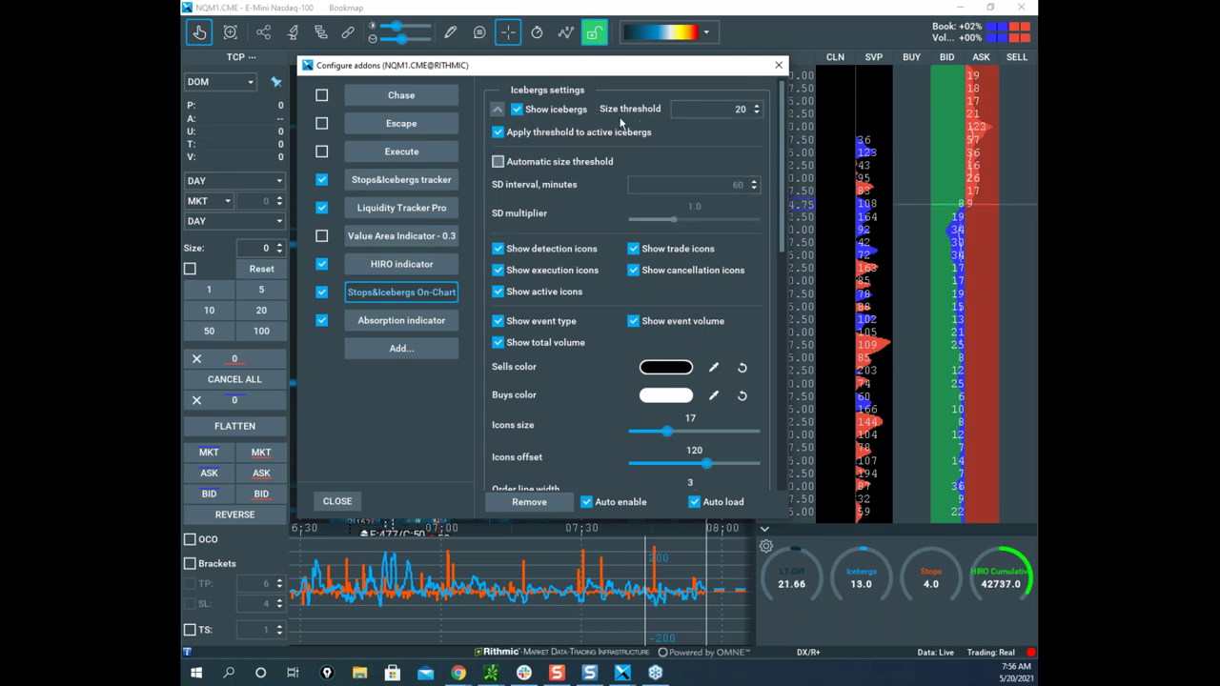
{"action": "left_click", "coordinate": [713, 111]}
{"action": "type", "text": "150"}
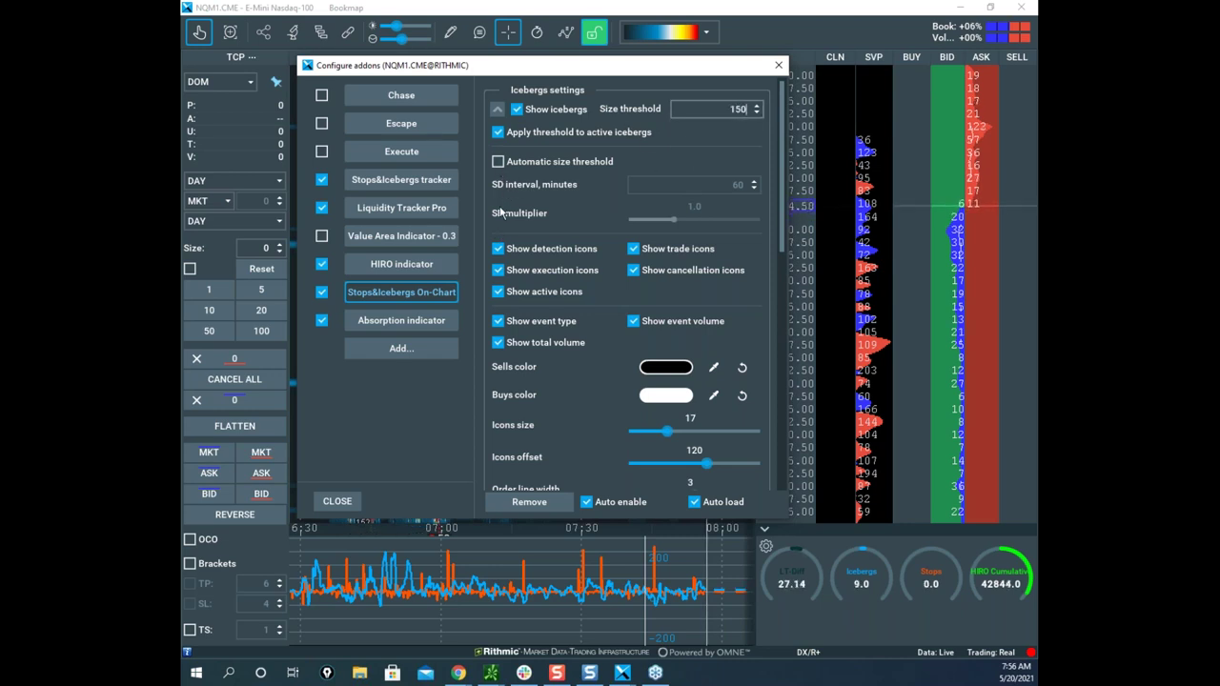
{"action": "key", "text": "Return"}
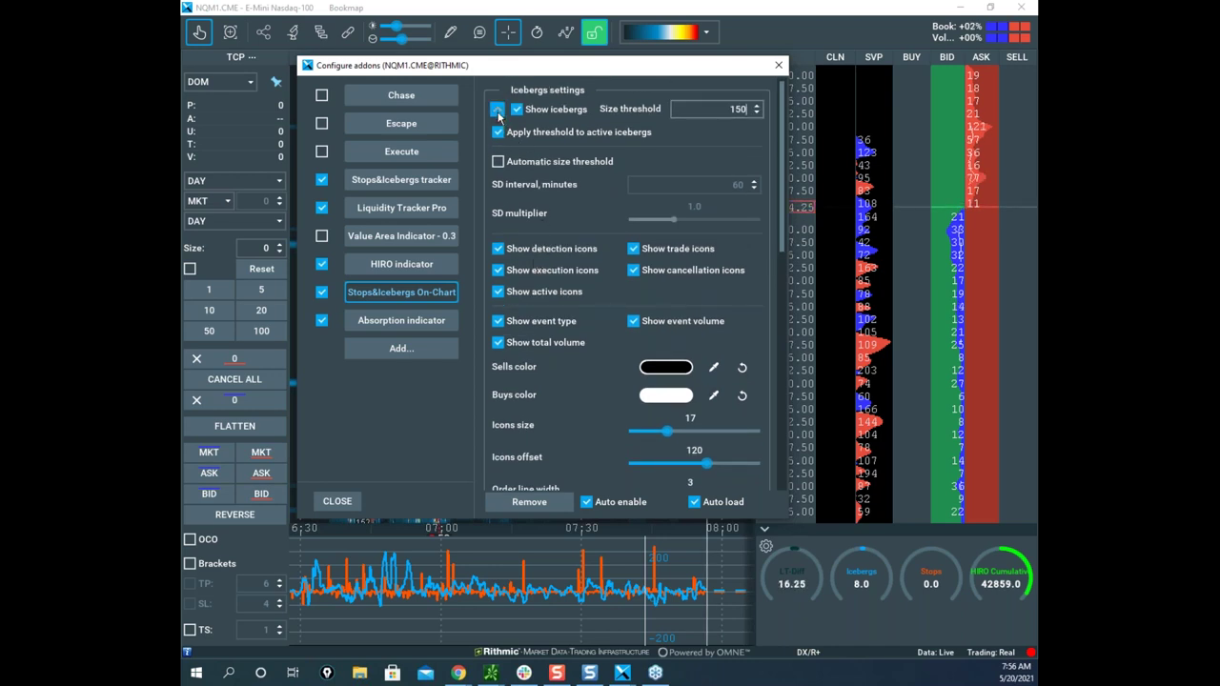
Collapse the icebergs settings, turn off the automatic size threshold for stops, and set the stops size threshold to 150.
{"action": "left_click", "coordinate": [498, 109]}
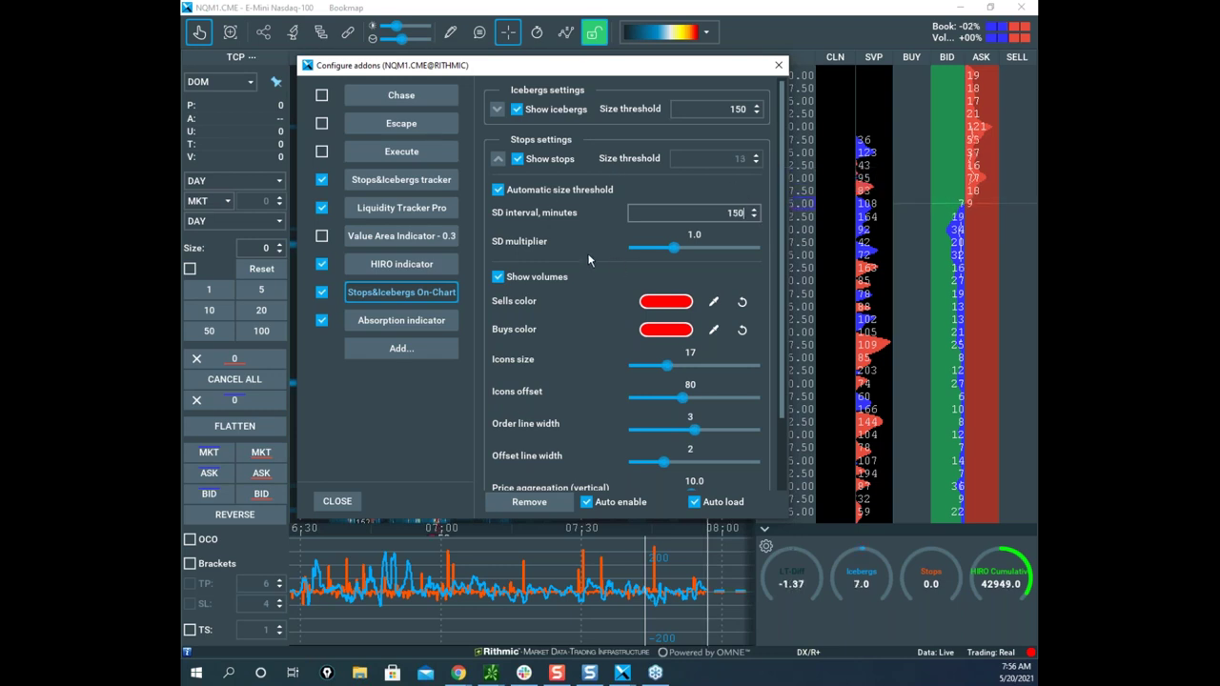
{"action": "left_click", "coordinate": [498, 190]}
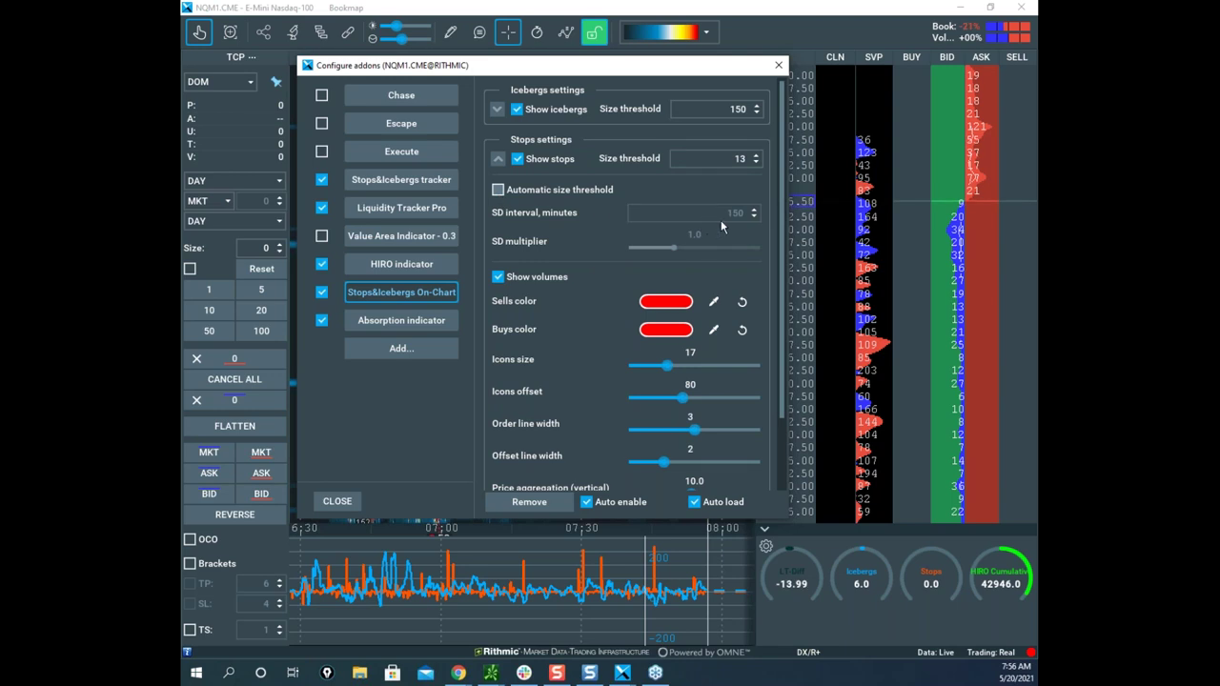
{"action": "key", "text": "BackSpace"}
{"action": "type", "text": "50"}
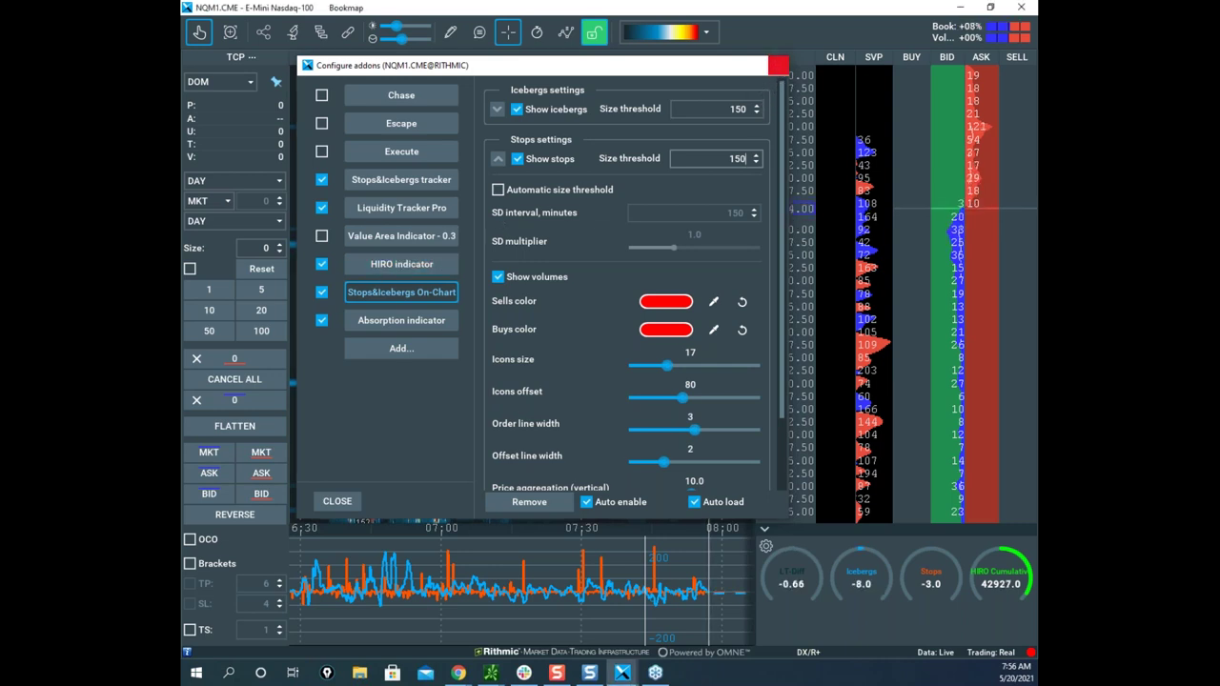
{"action": "left_click", "coordinate": [779, 67]}
Show the HIRO Cumulative line in the NQM1 sub-chart and view it over a longer time range.
{"action": "mouse_move", "coordinate": [862, 426]}
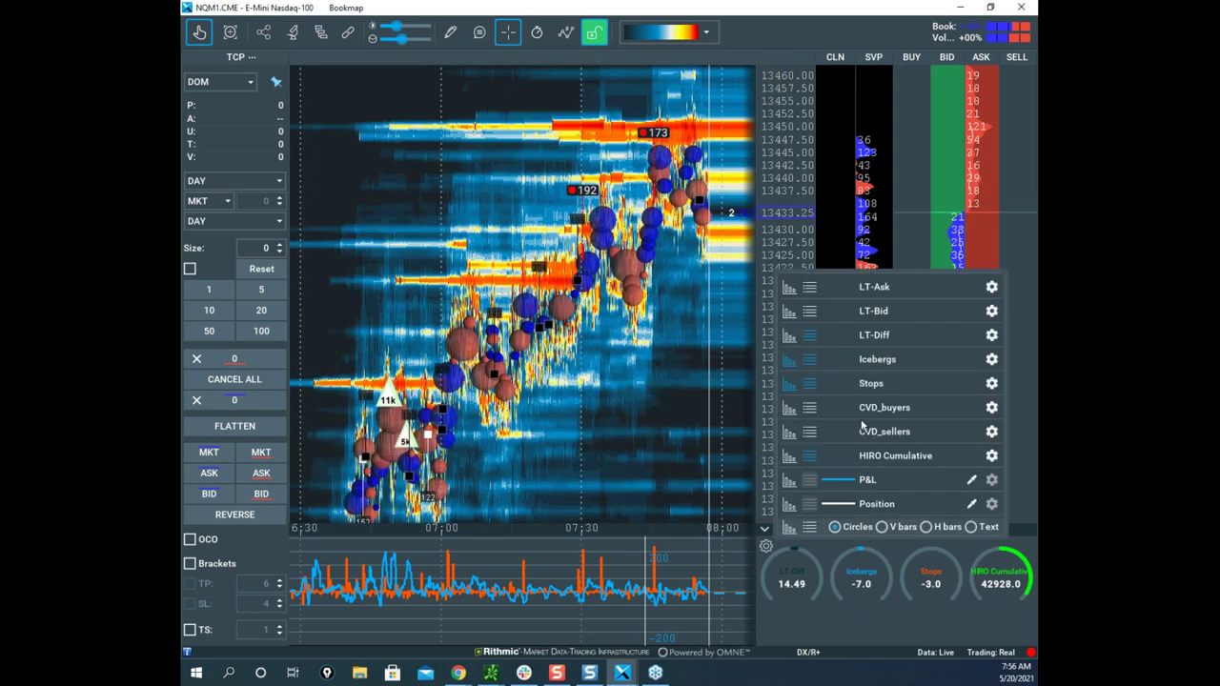
{"action": "left_click", "coordinate": [789, 458]}
{"action": "scroll", "coordinate": [648, 500], "scroll_direction": "down", "scroll_amount": 3}
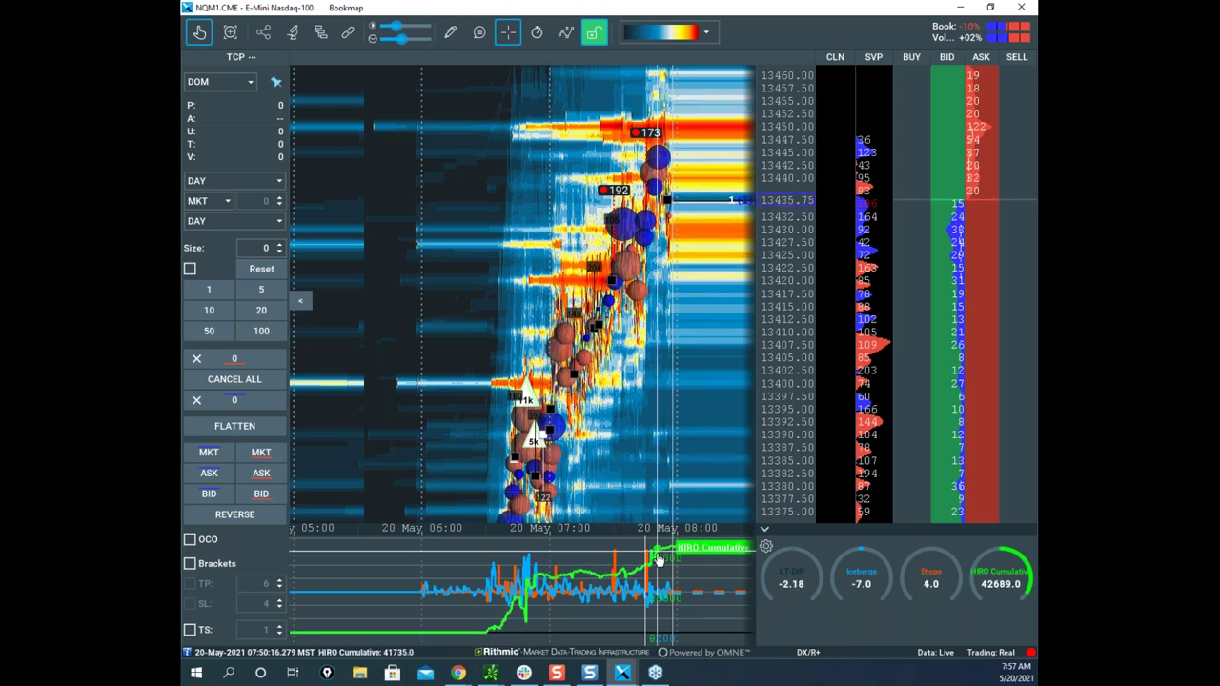
{"action": "scroll", "coordinate": [583, 579], "scroll_direction": "up", "scroll_amount": 2}
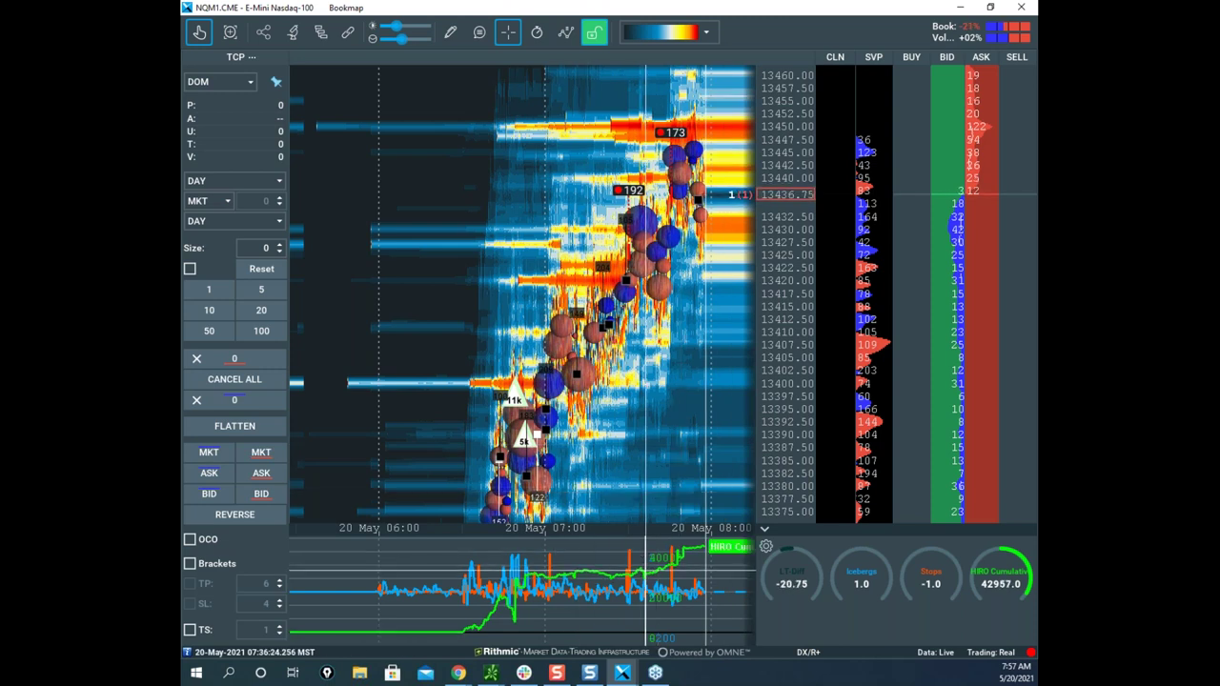
Sketch freehand marks along the HIRO Cumulative line, including rising and falling paths, and clear them.
{"action": "key", "text": "ctrl+z"}
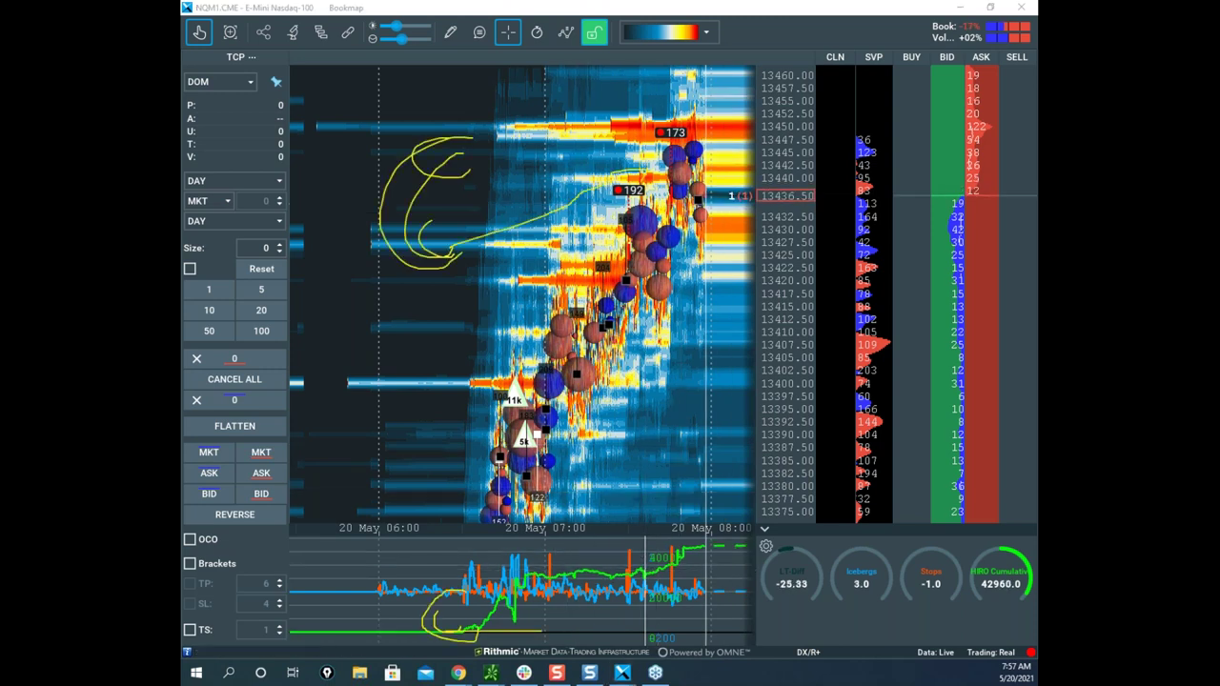
{"action": "key", "text": "Escape"}
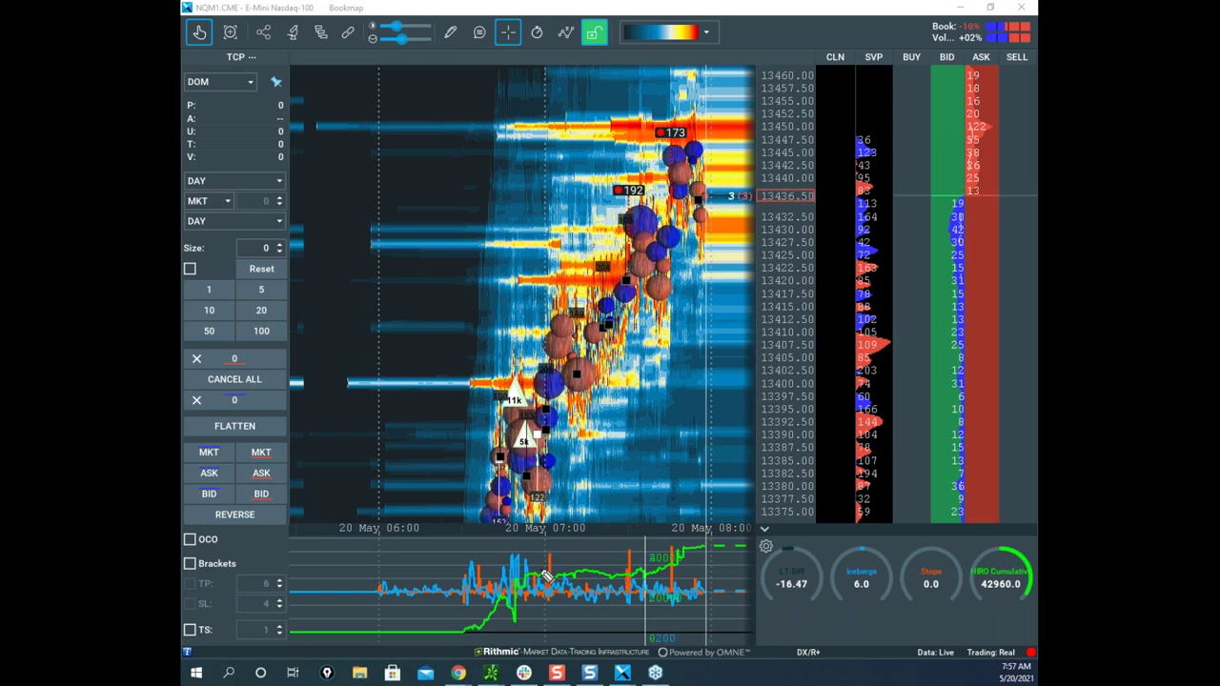
{"action": "mouse_move", "coordinate": [570, 581]}
{"action": "left_mouse_down"}
{"action": "mouse_move", "coordinate": [638, 575]}
{"action": "mouse_move", "coordinate": [711, 527]}
{"action": "left_mouse_up"}
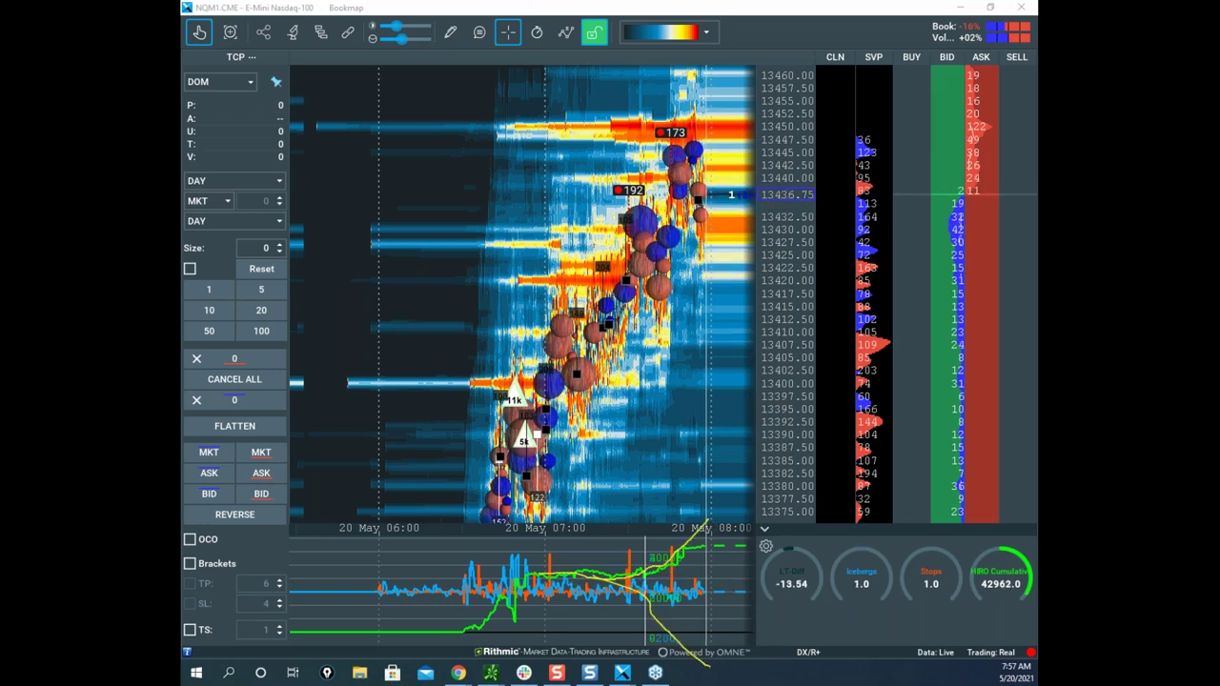
{"action": "key", "text": "Escape"}
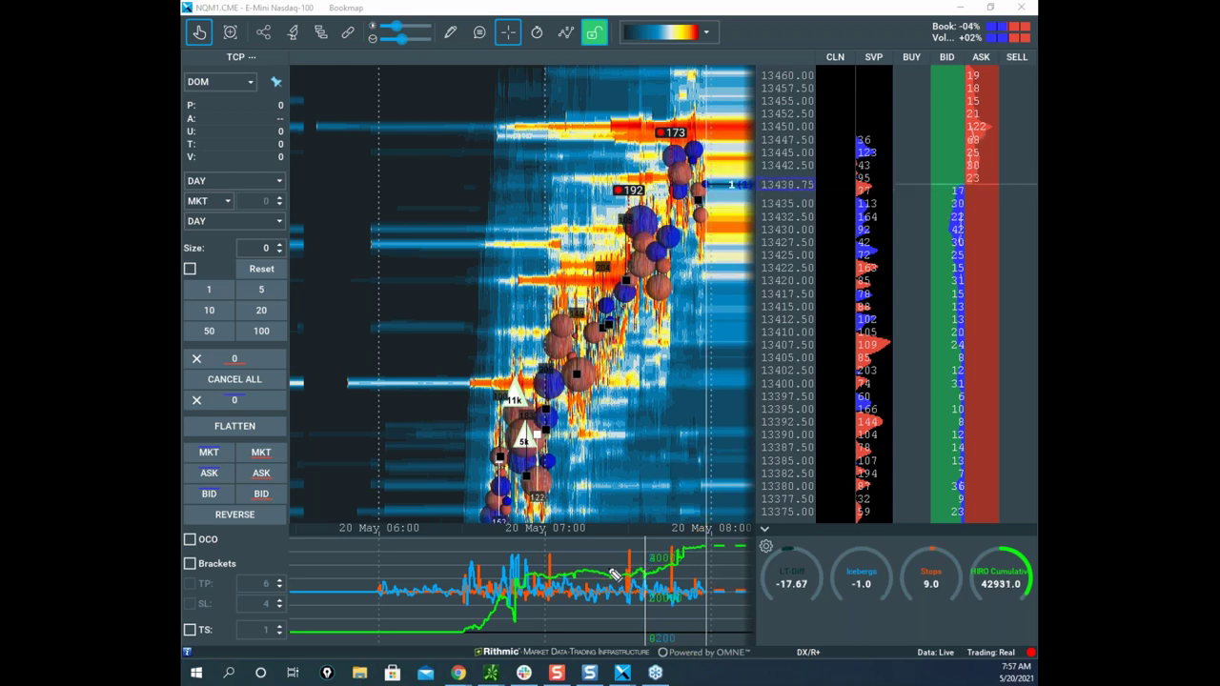
Draw a rising price path against a falling HIRO path, add a price reversal downward, and clear the drawings.
{"action": "left_click_drag", "start_coordinate": [615, 309], "coordinate": [702, 122]}
{"action": "left_click_drag", "start_coordinate": [572, 558], "coordinate": [670, 638]}
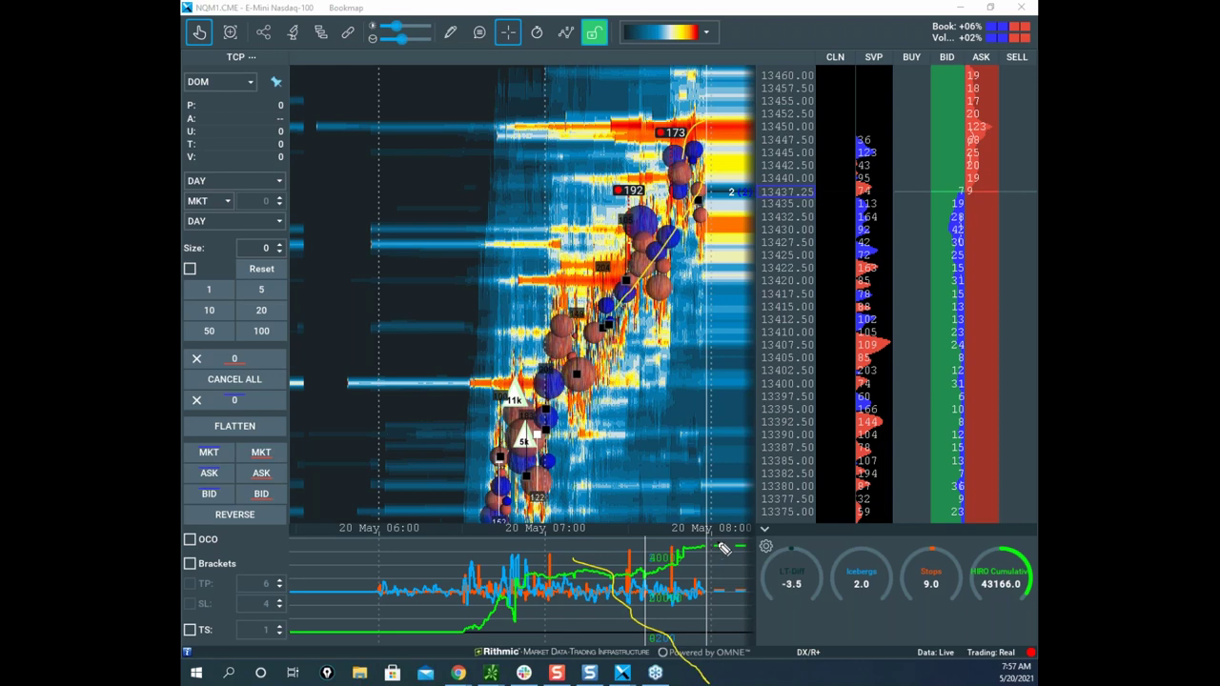
{"action": "left_click_drag", "start_coordinate": [758, 179], "coordinate": [750, 232]}
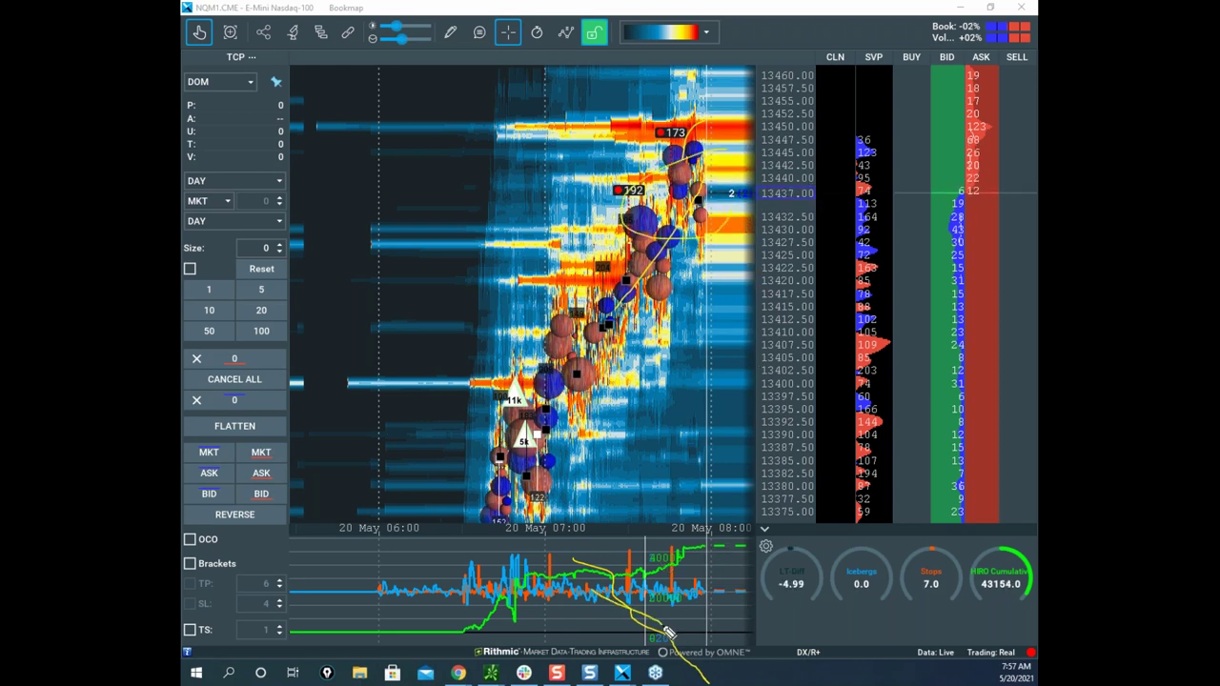
{"action": "left_click_drag", "start_coordinate": [703, 167], "coordinate": [780, 415]}
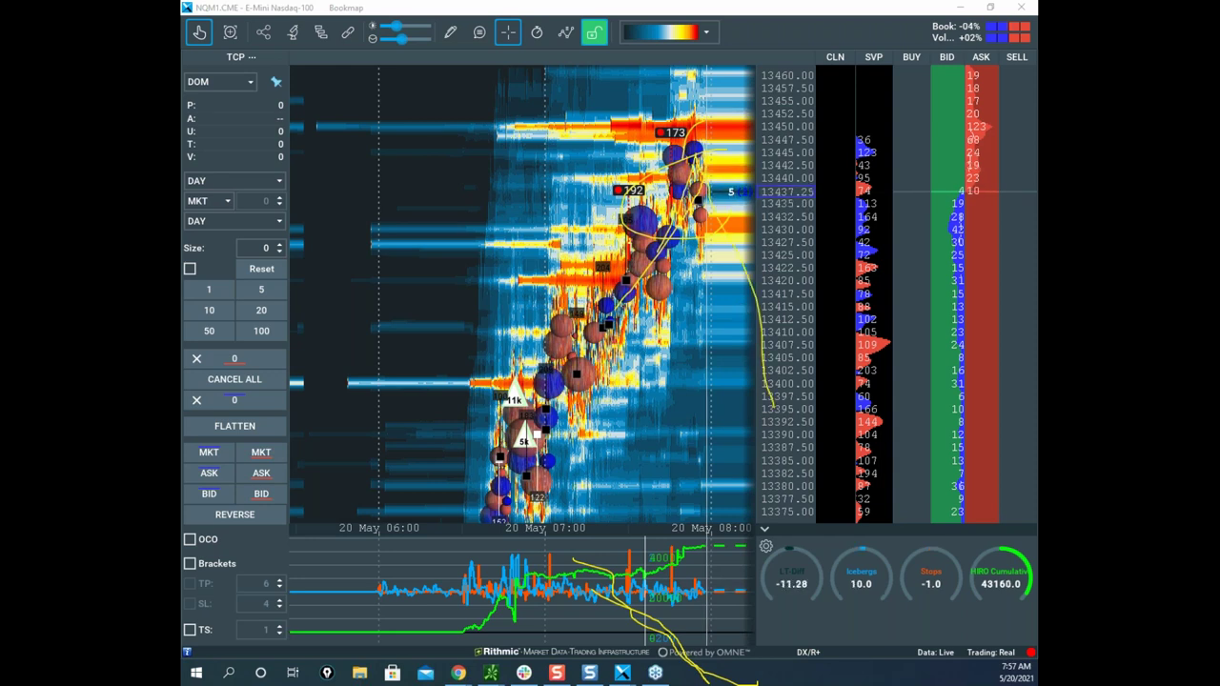
{"action": "key", "text": "Escape"}
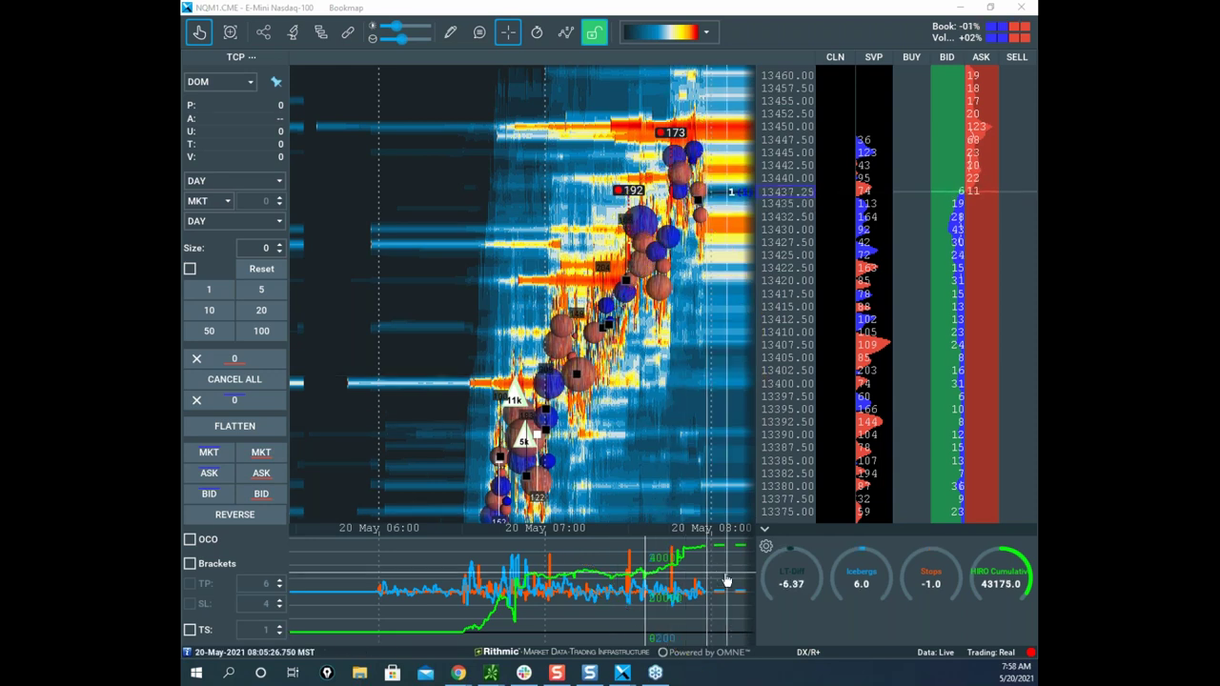
Try a lower delta filter of 500 in the HIRO indicator settings for NQM1.
{"action": "left_click_drag", "start_coordinate": [699, 591], "coordinate": [634, 611]}
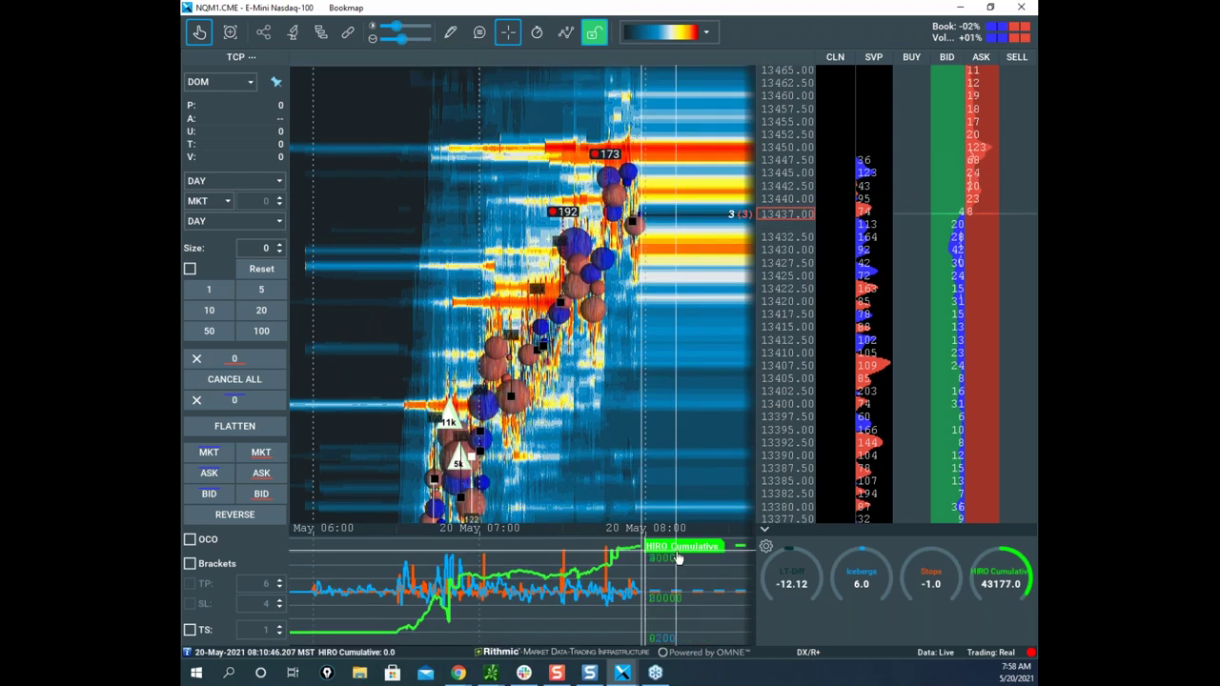
{"action": "scroll", "coordinate": [684, 572], "scroll_direction": "down", "scroll_amount": 2}
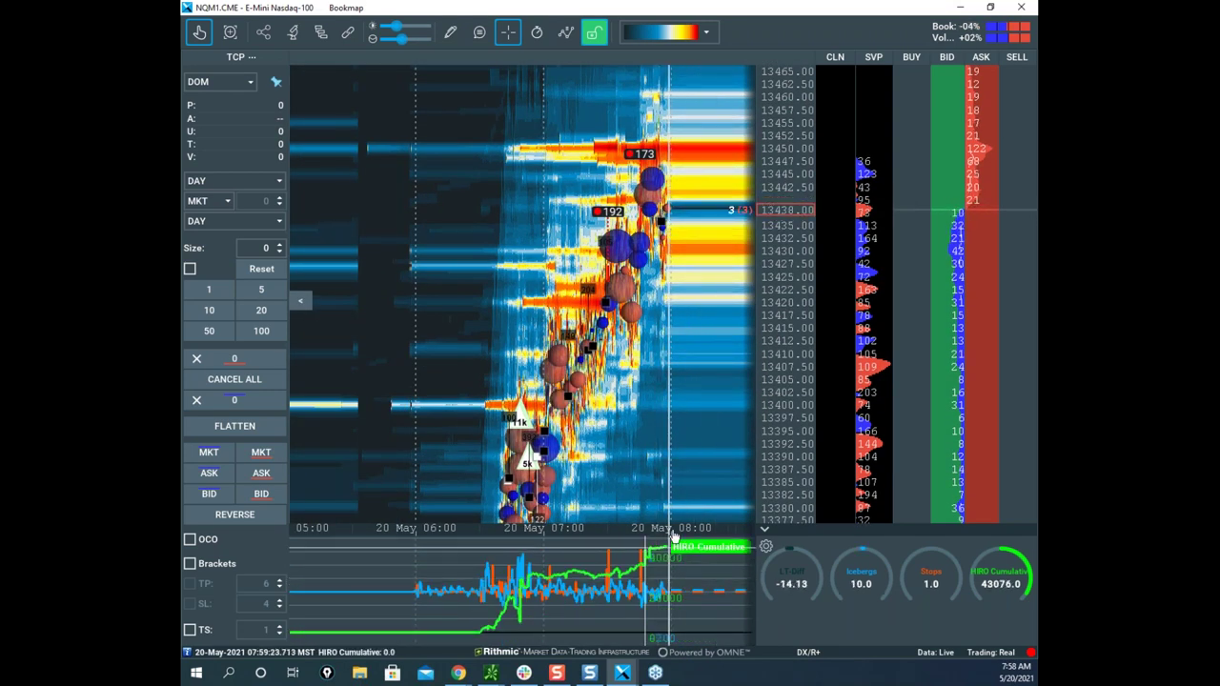
{"action": "scroll", "coordinate": [645, 315], "scroll_direction": "up", "scroll_amount": 3}
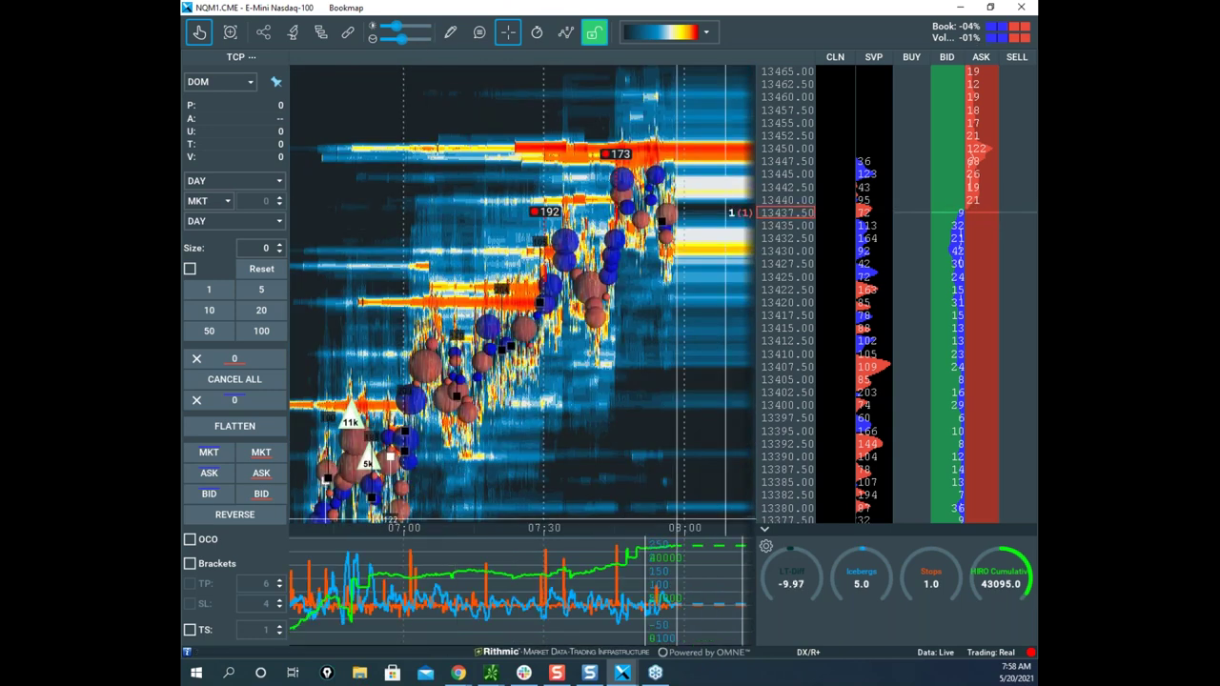
{"action": "left_click", "coordinate": [346, 35]}
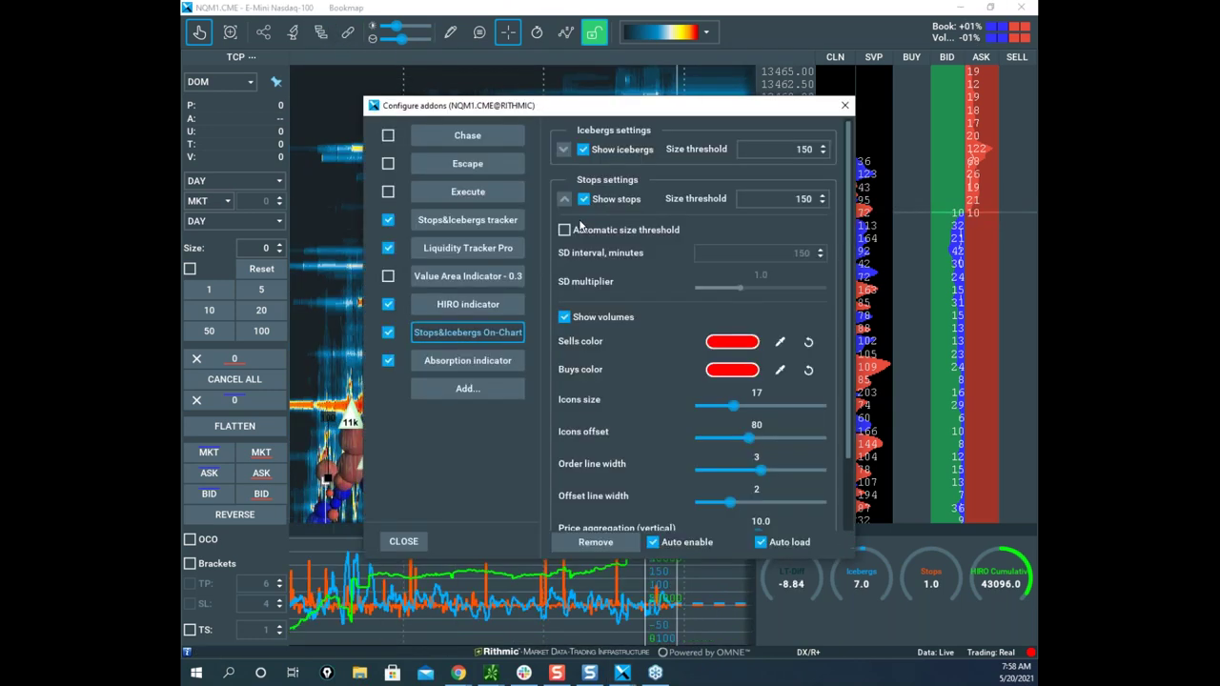
{"action": "left_click", "coordinate": [464, 305]}
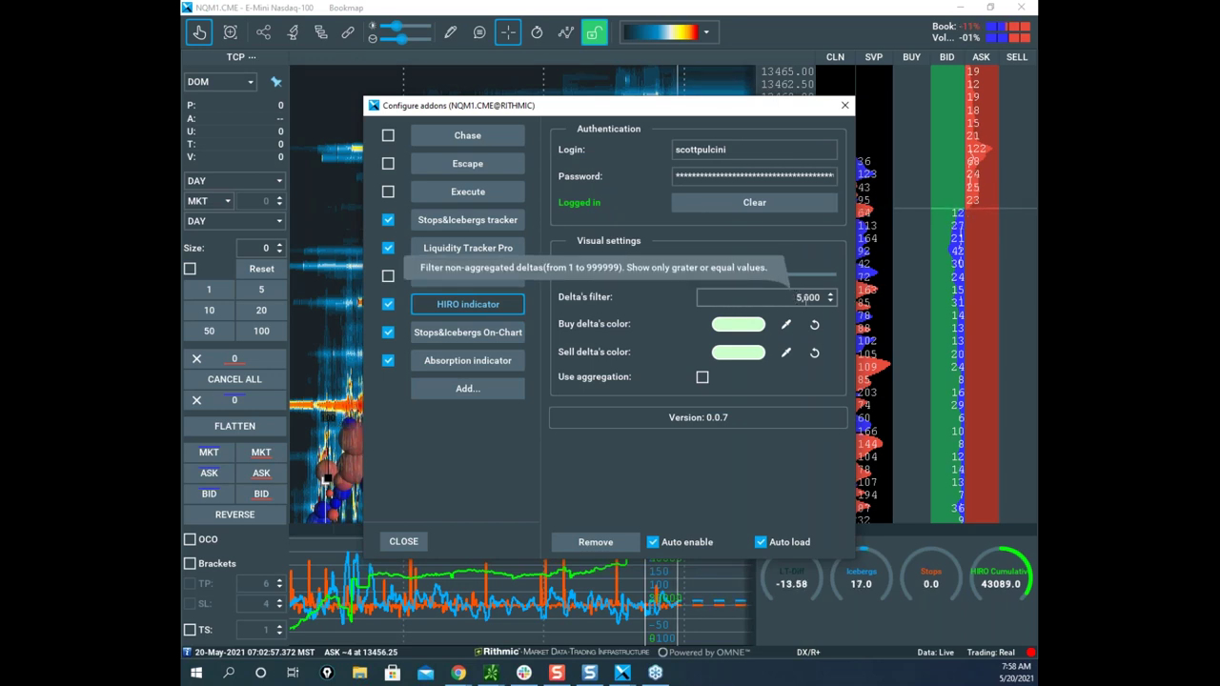
{"action": "left_click", "coordinate": [818, 299]}
{"action": "key", "text": "BackSpace"}
{"action": "left_click", "coordinate": [401, 541]}
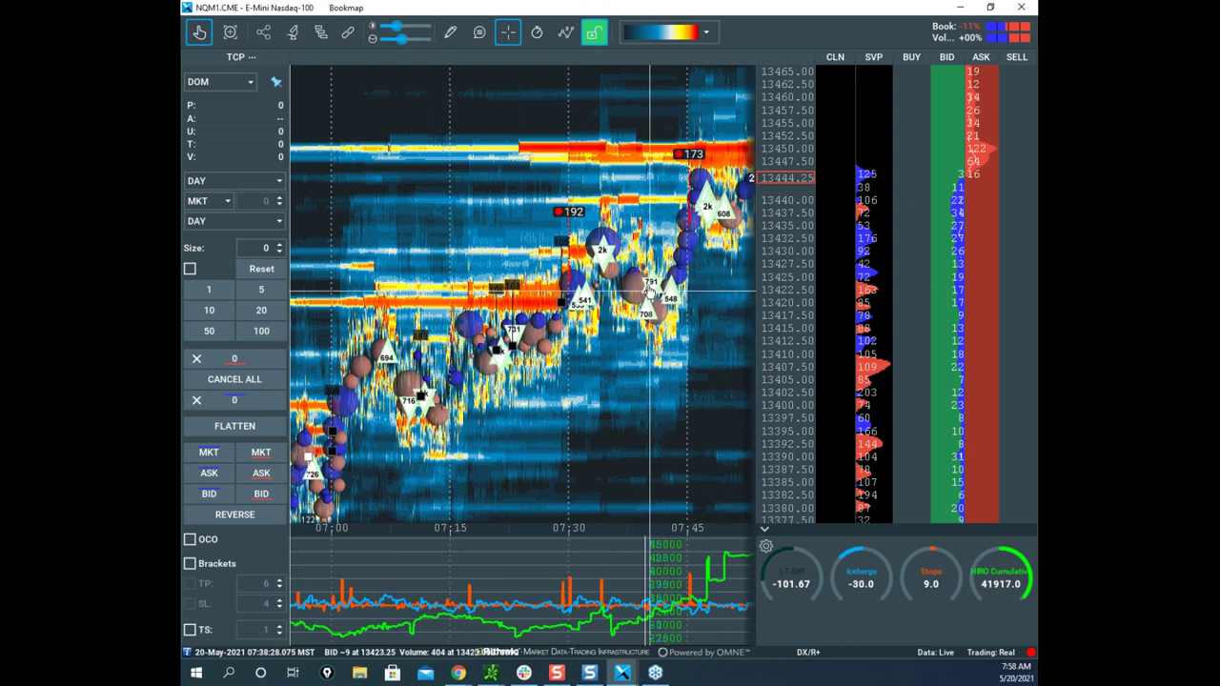
Set the HIRO indicator's delta filter to 1,000 and close the addon configuration.
{"action": "left_click", "coordinate": [766, 546]}
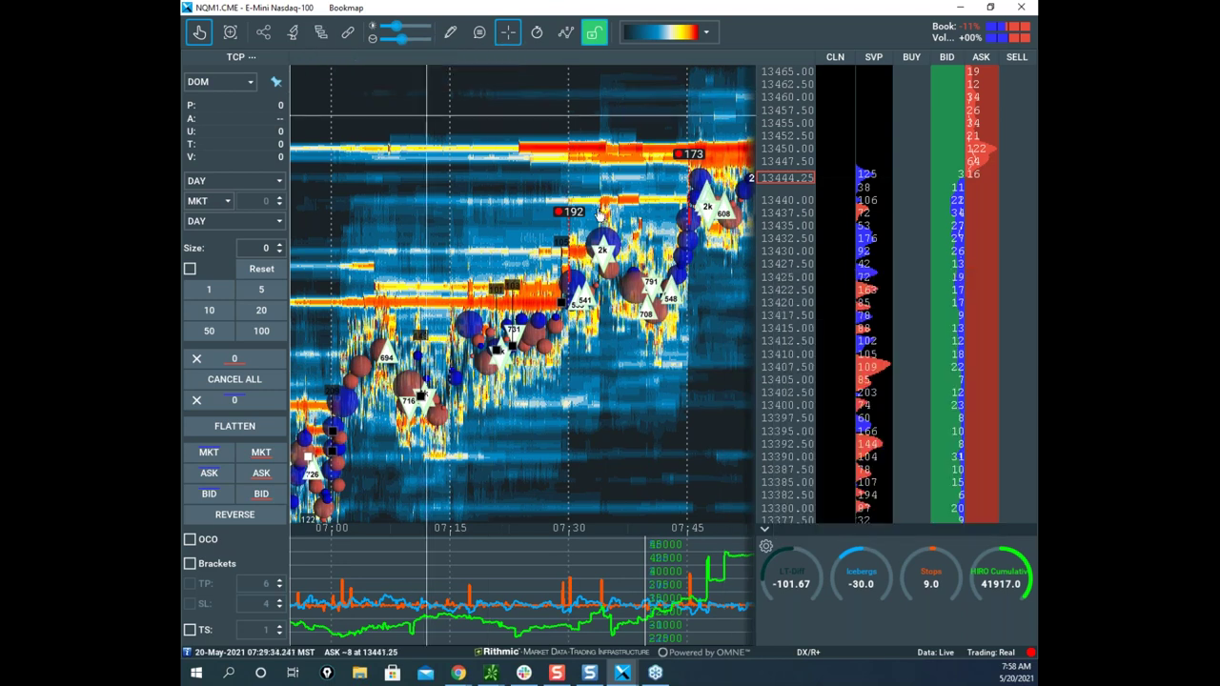
{"action": "left_click", "coordinate": [321, 32]}
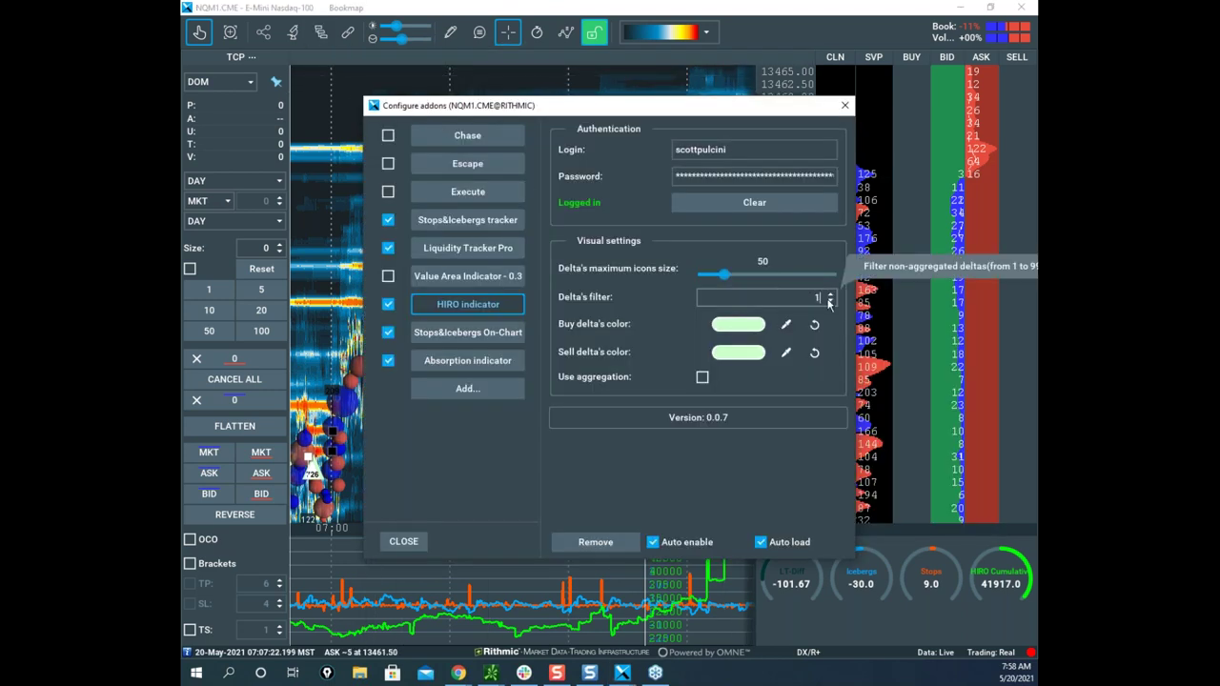
{"action": "type", "text": "000"}
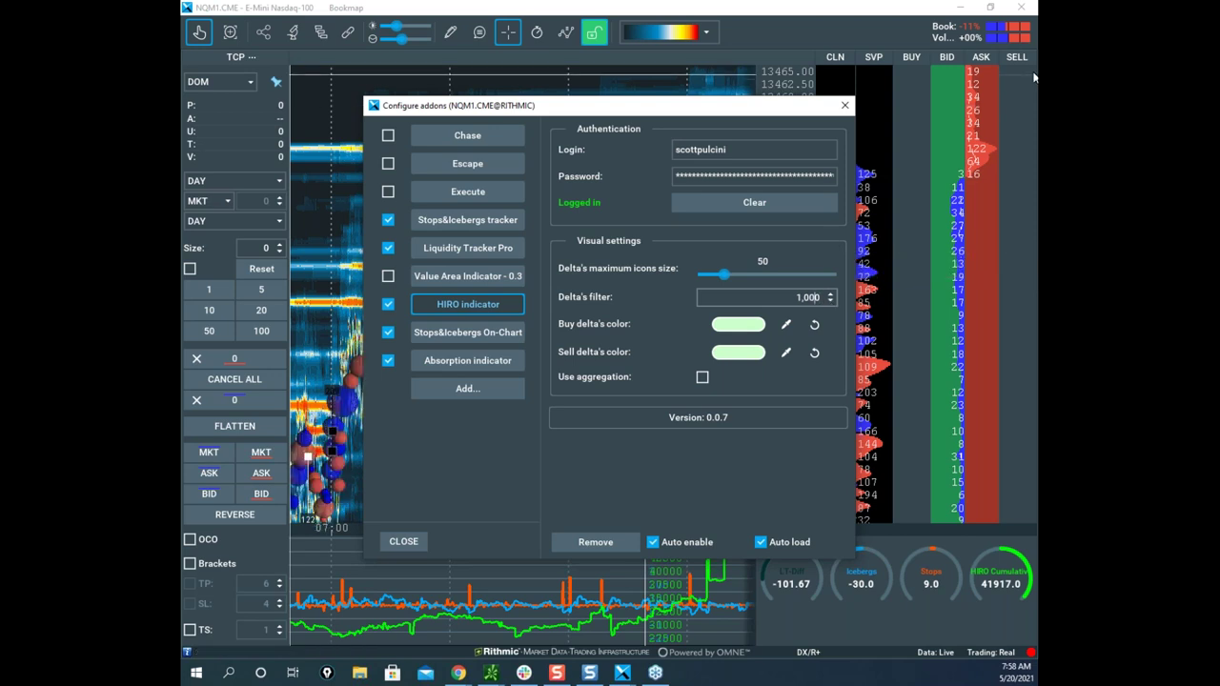
{"action": "left_click", "coordinate": [845, 106]}
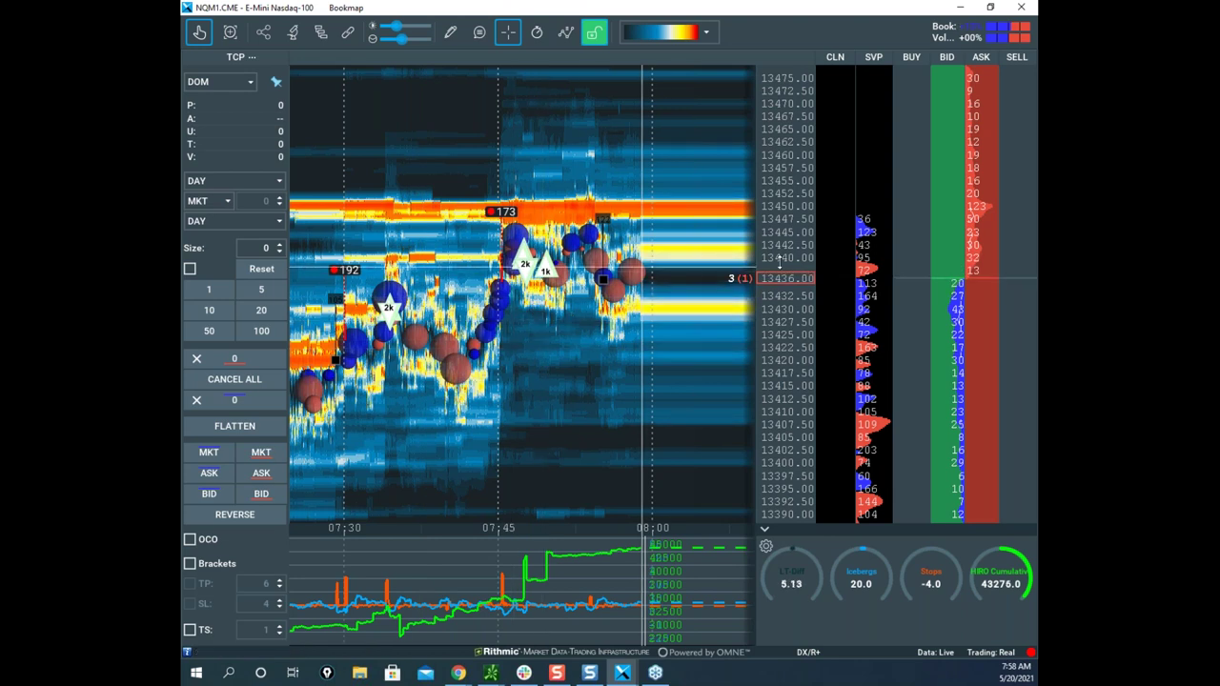
{"action": "scroll", "coordinate": [778, 262], "scroll_direction": "up", "scroll_amount": 8}
{"action": "scroll", "coordinate": [777, 255], "scroll_direction": "down", "scroll_amount": 5}
{"action": "scroll", "coordinate": [776, 221], "scroll_direction": "down", "scroll_amount": 6}
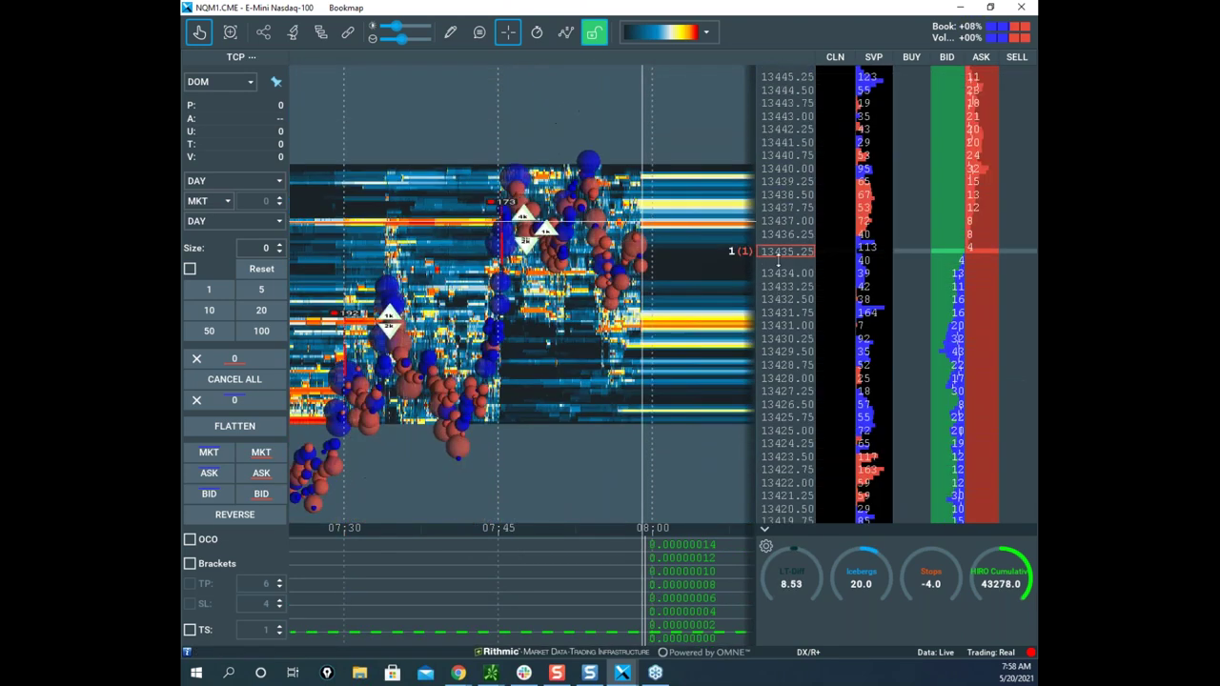
{"action": "scroll", "coordinate": [775, 260], "scroll_direction": "up", "scroll_amount": 6}
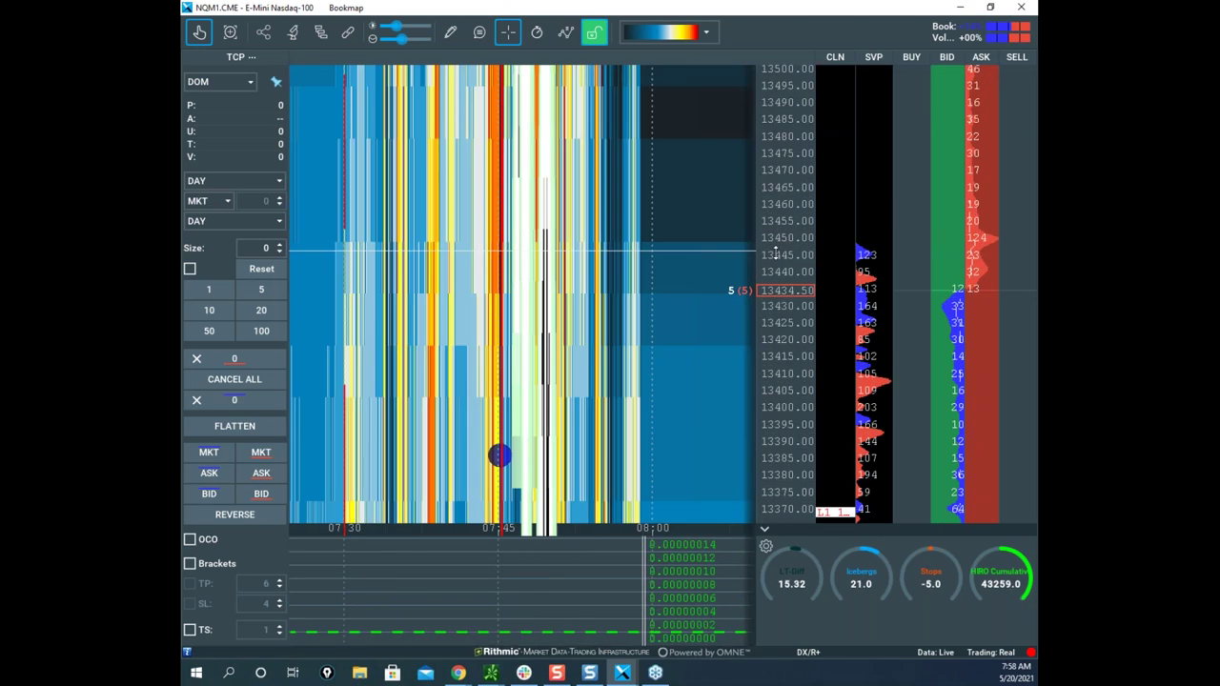
{"action": "scroll", "coordinate": [776, 288], "scroll_direction": "down", "scroll_amount": 3}
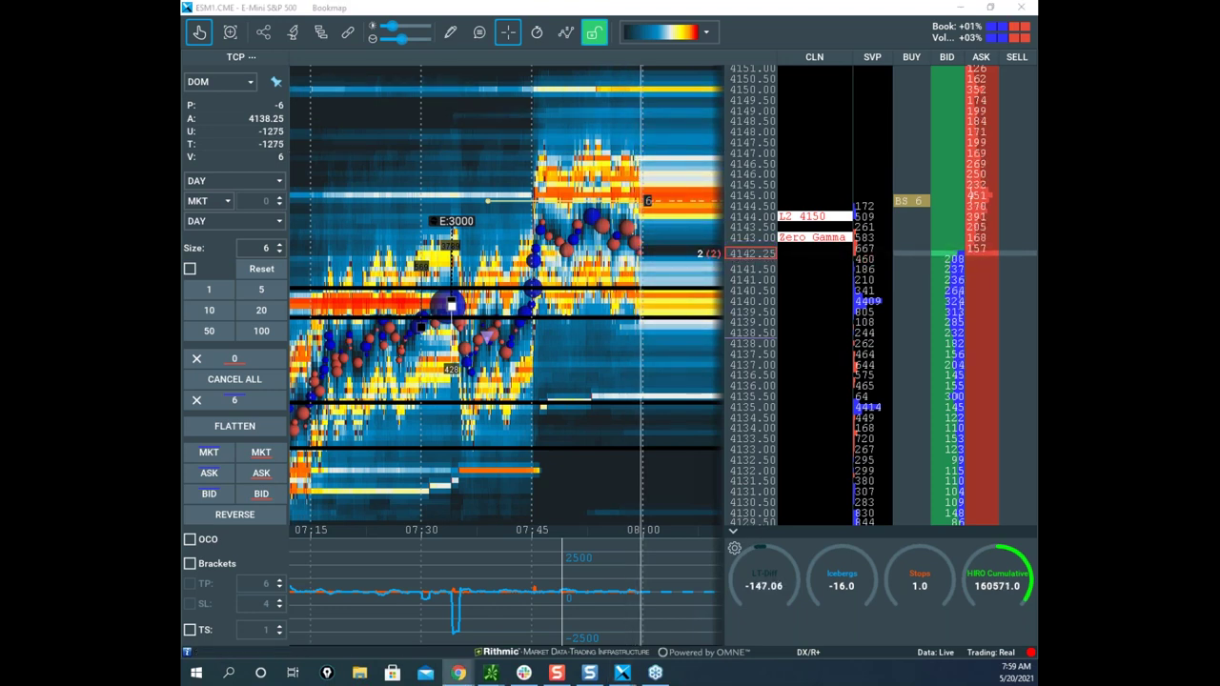
Circle the sharp icebergs dip below the ESM1 chart and the DOM's bid and ask depth, and clear the marks.
{"action": "key", "text": "alt+Tab"}
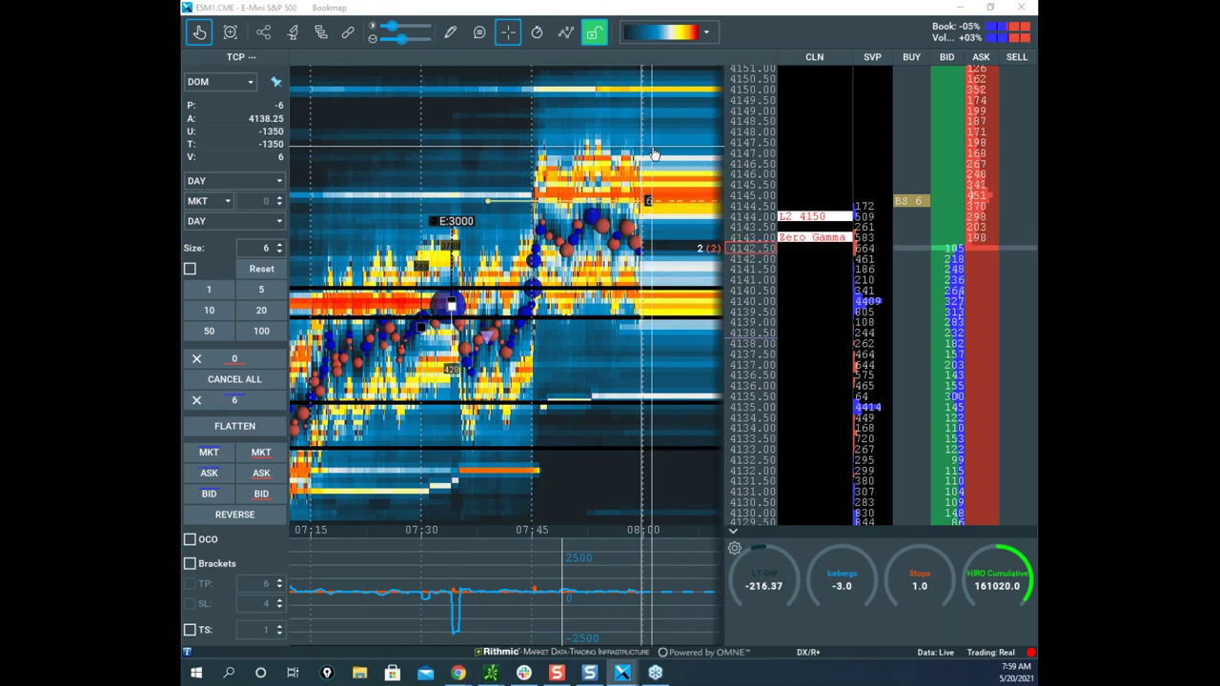
{"action": "scroll", "coordinate": [655, 155], "scroll_direction": "down", "scroll_amount": 2}
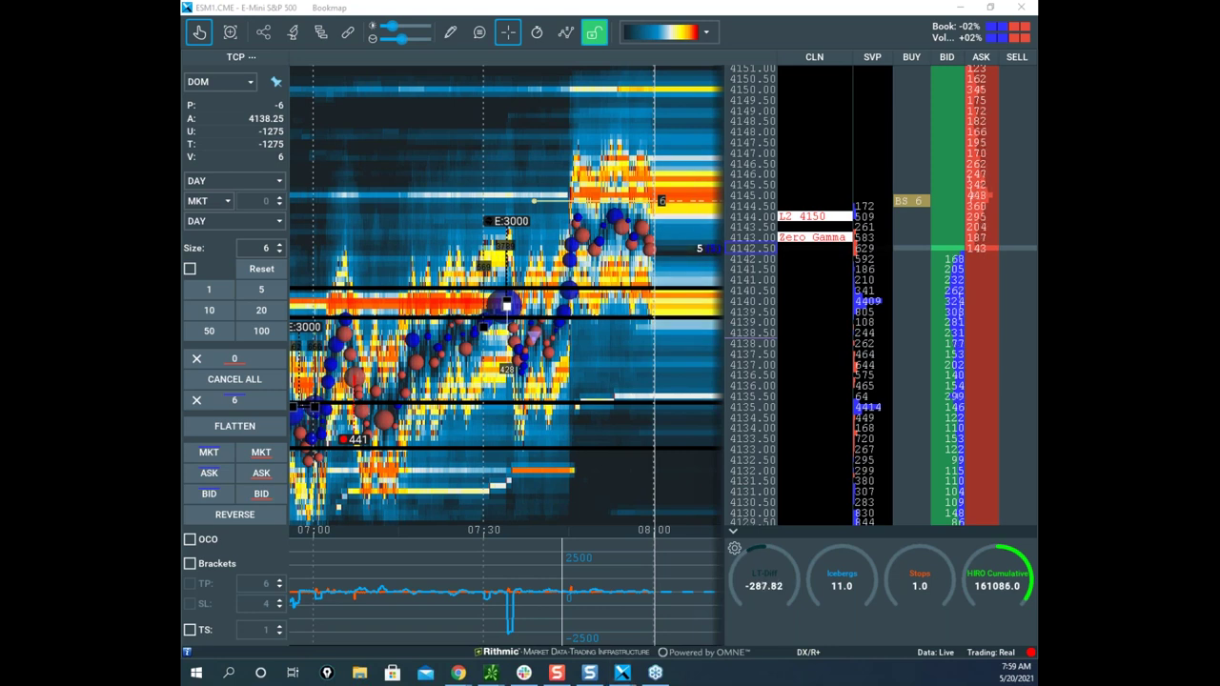
{"action": "mouse_move", "coordinate": [533, 595]}
{"action": "left_mouse_down"}
{"action": "mouse_move", "coordinate": [441, 611]}
{"action": "mouse_move", "coordinate": [533, 598]}
{"action": "left_mouse_up"}
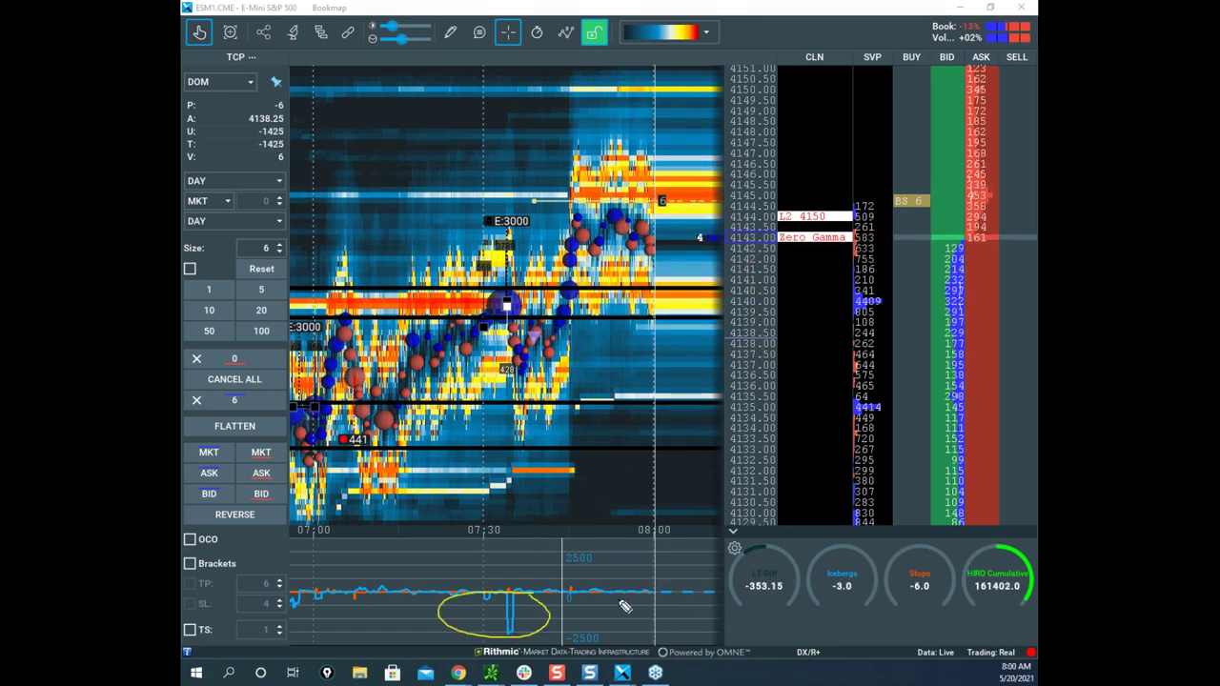
{"action": "mouse_move", "coordinate": [991, 122]}
{"action": "left_mouse_down"}
{"action": "mouse_move", "coordinate": [912, 332]}
{"action": "mouse_move", "coordinate": [957, 458]}
{"action": "mouse_move", "coordinate": [1020, 237]}
{"action": "mouse_move", "coordinate": [1025, 162]}
{"action": "mouse_move", "coordinate": [981, 120]}
{"action": "left_mouse_up"}
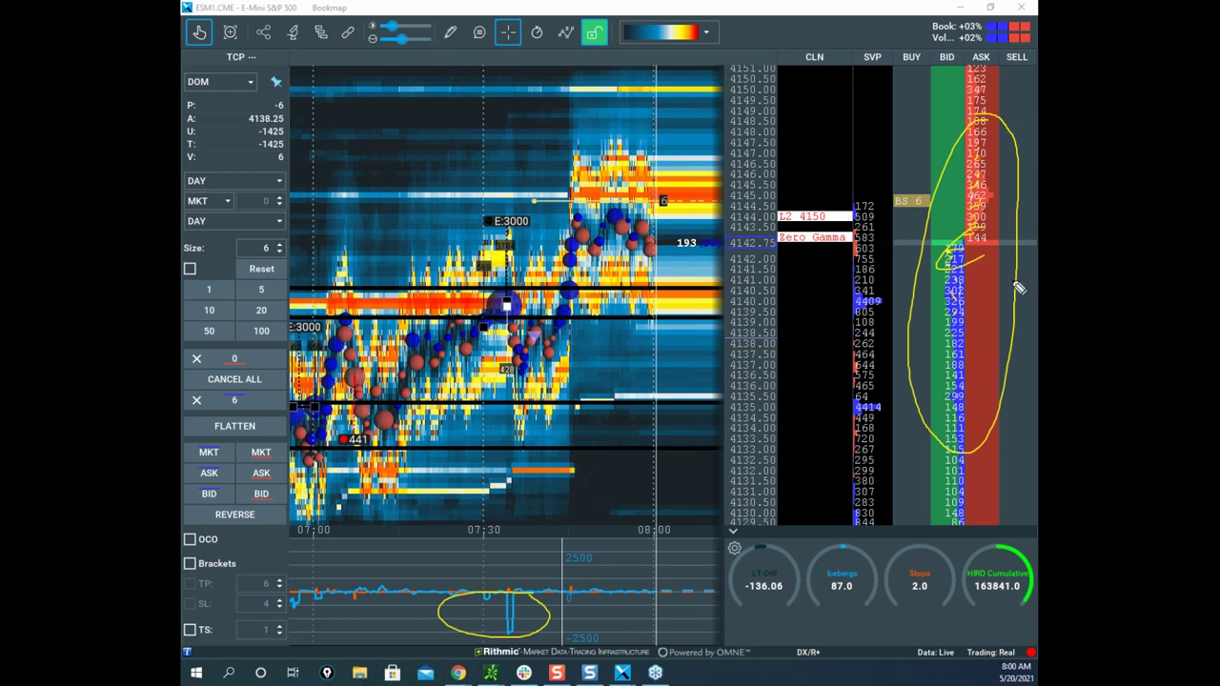
{"action": "mouse_move", "coordinate": [970, 262]}
{"action": "left_mouse_down"}
{"action": "mouse_move", "coordinate": [961, 303]}
{"action": "mouse_move", "coordinate": [957, 276]}
{"action": "mouse_move", "coordinate": [975, 238]}
{"action": "mouse_move", "coordinate": [974, 250]}
{"action": "left_mouse_up"}
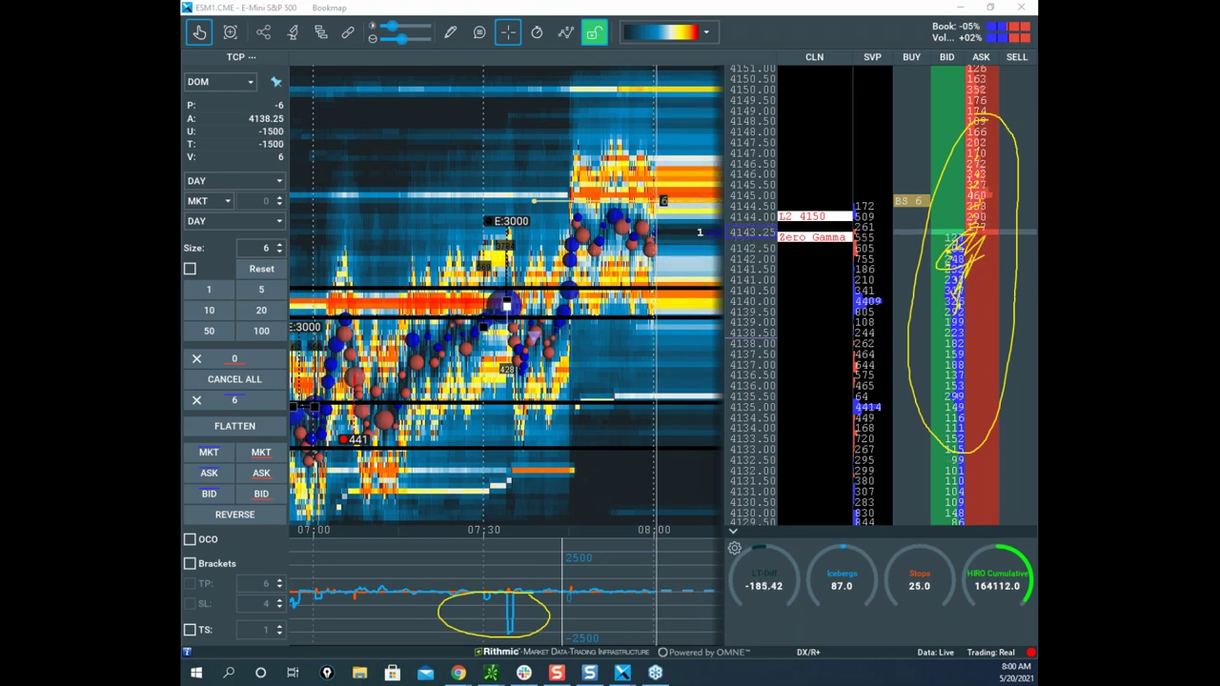
{"action": "key", "text": "Escape"}
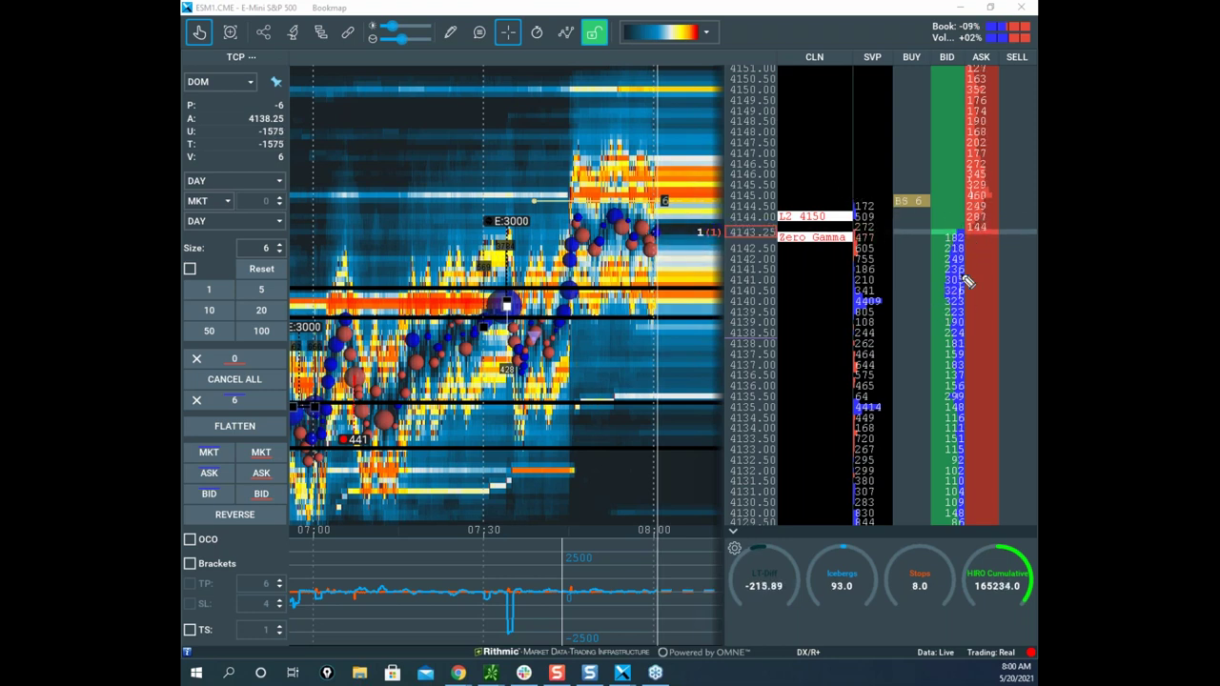
Draw a large circle around the ESM1 heatmap and clear it.
{"action": "mouse_move", "coordinate": [602, 130]}
{"action": "left_mouse_down"}
{"action": "mouse_move", "coordinate": [200, 324]}
{"action": "mouse_move", "coordinate": [791, 457]}
{"action": "mouse_move", "coordinate": [811, 336]}
{"action": "left_mouse_up"}
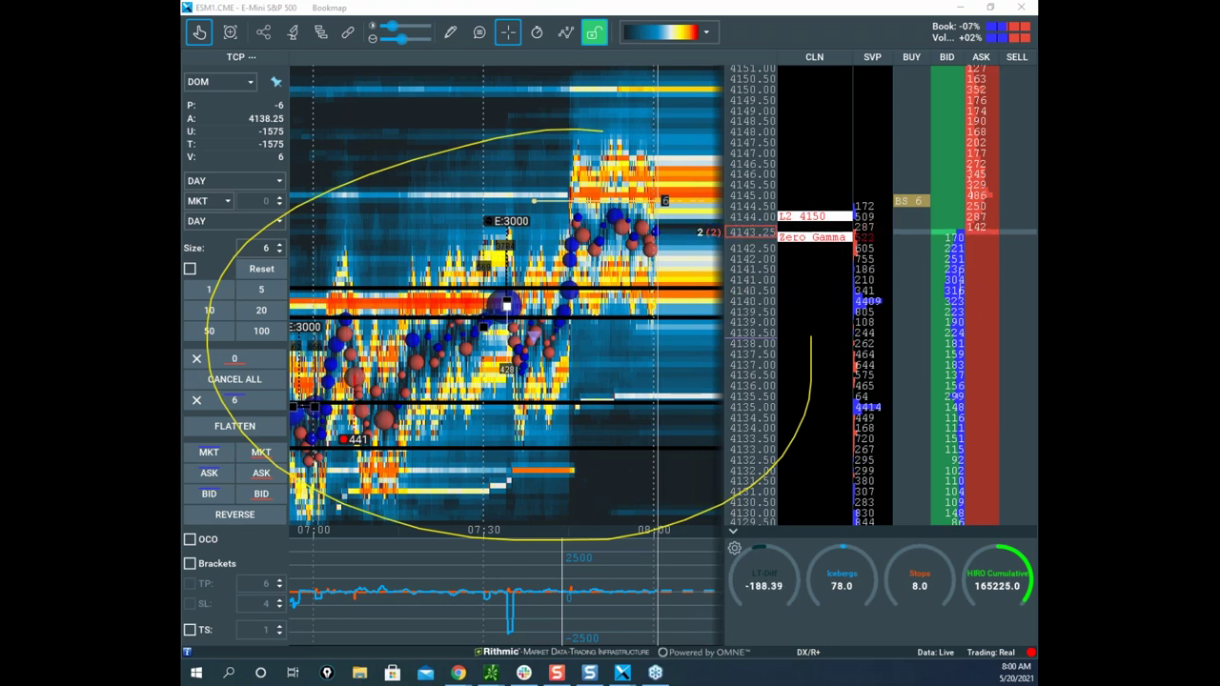
{"action": "key", "text": "Escape"}
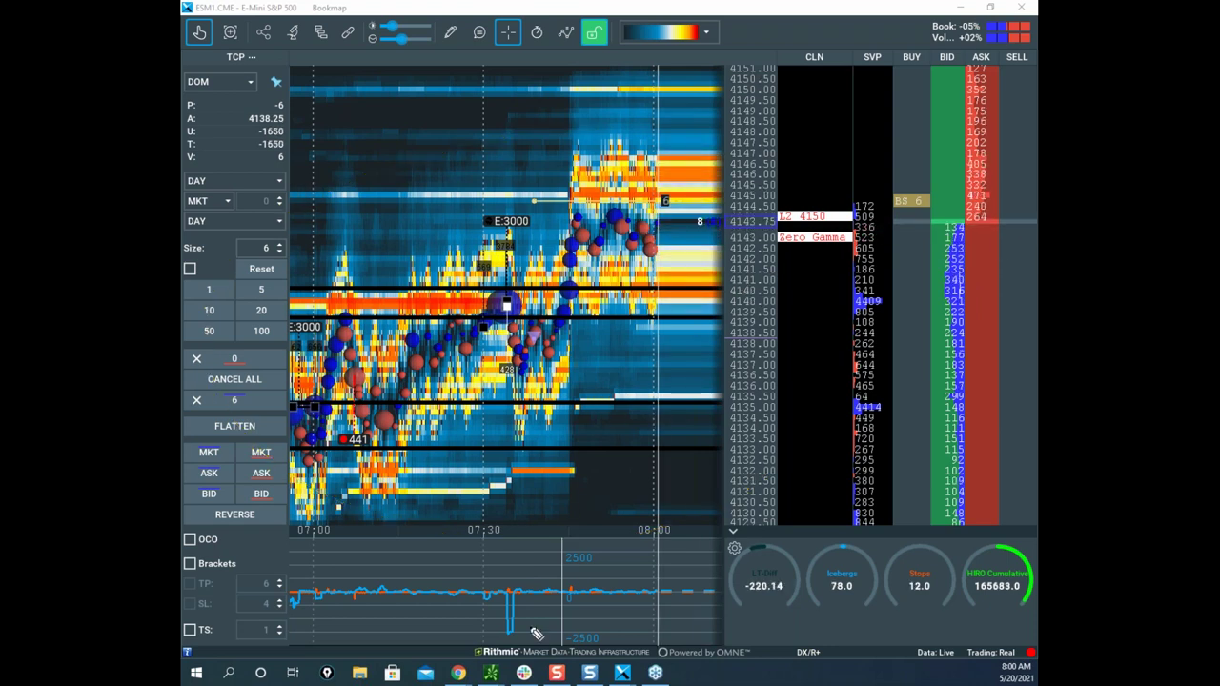
Circle the icebergs dip and the DOM bids near 4143, sketch strokes up through the asks and a falling curve beside the heatmap, and clear the marks.
{"action": "mouse_move", "coordinate": [514, 593]}
{"action": "left_mouse_down"}
{"action": "mouse_move", "coordinate": [488, 627]}
{"action": "mouse_move", "coordinate": [551, 636]}
{"action": "left_mouse_up"}
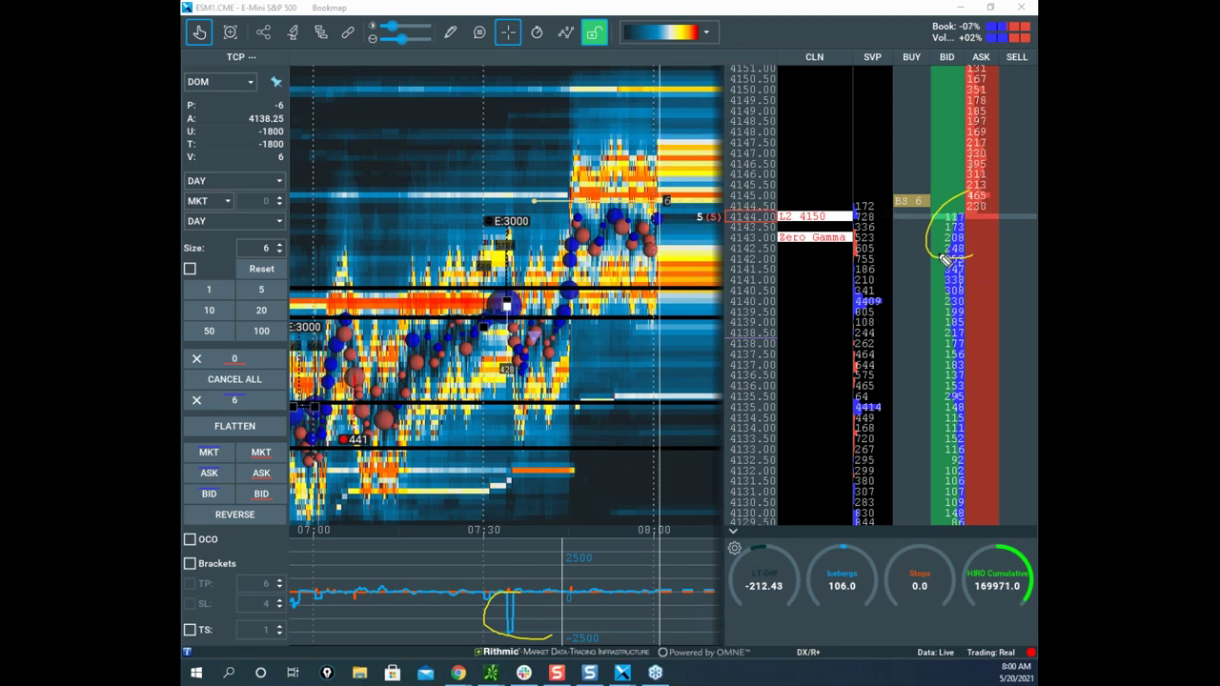
{"action": "mouse_move", "coordinate": [941, 245]}
{"action": "left_mouse_down"}
{"action": "mouse_move", "coordinate": [960, 205]}
{"action": "mouse_move", "coordinate": [979, 40]}
{"action": "left_mouse_up"}
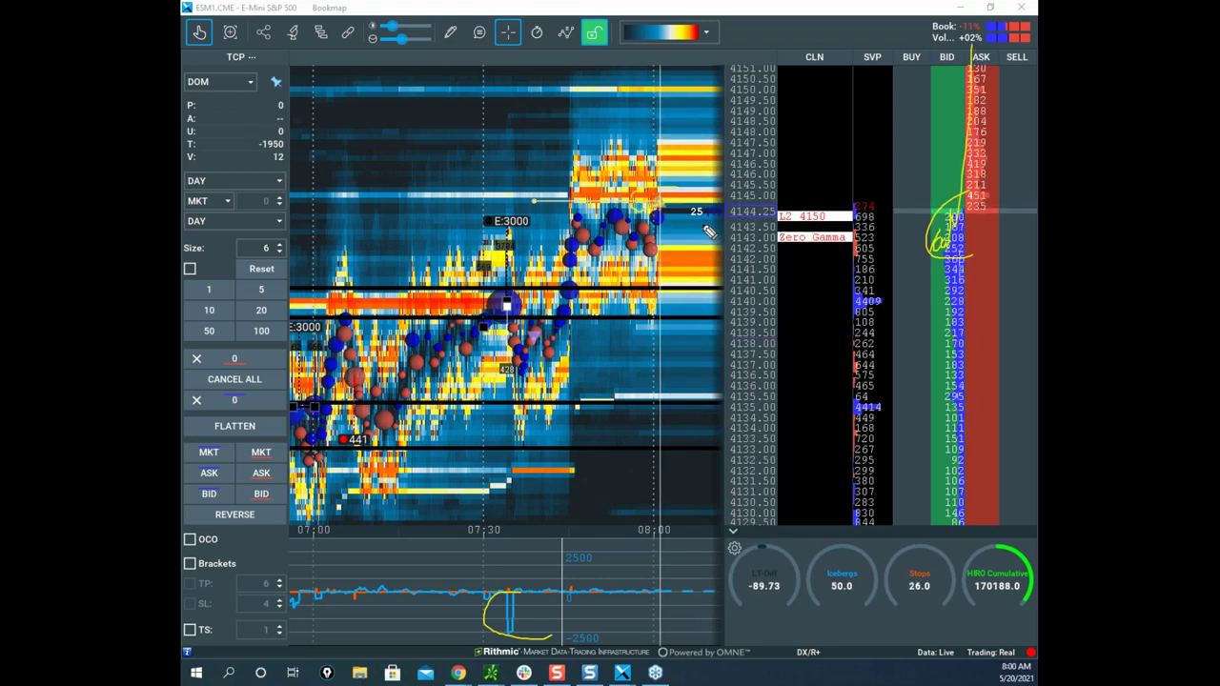
{"action": "mouse_move", "coordinate": [686, 215]}
{"action": "left_mouse_down"}
{"action": "mouse_move", "coordinate": [729, 452]}
{"action": "mouse_move", "coordinate": [781, 405]}
{"action": "left_mouse_up"}
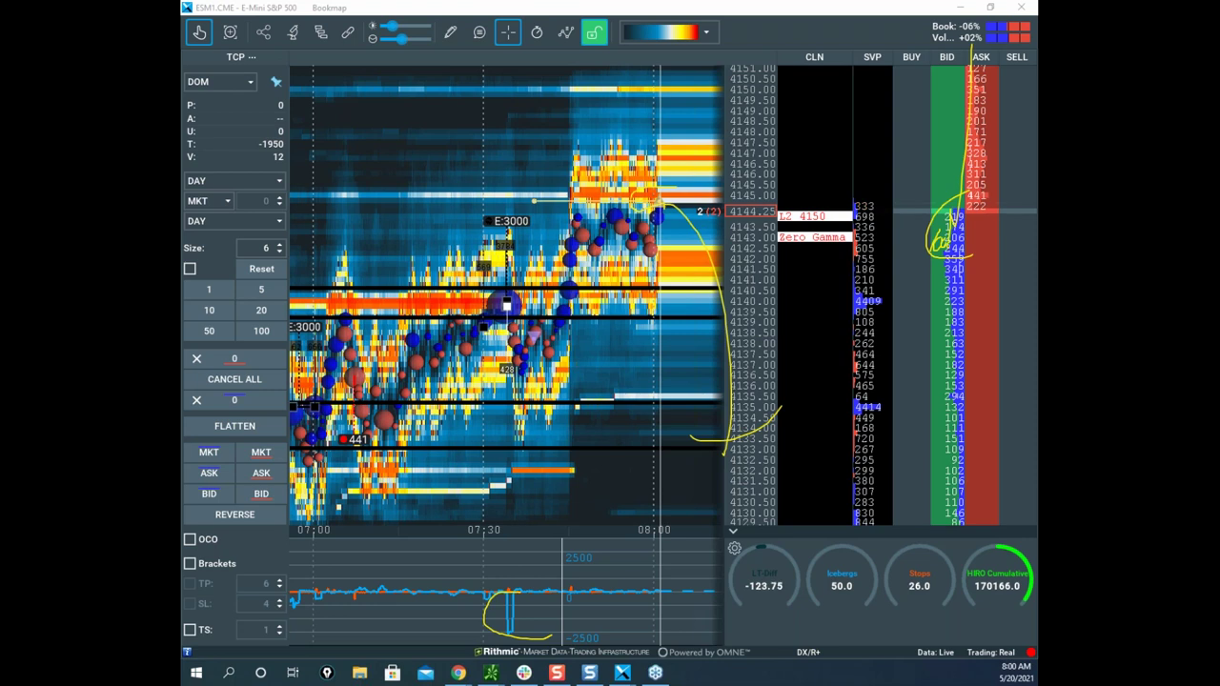
{"action": "right_click", "coordinate": [783, 406]}
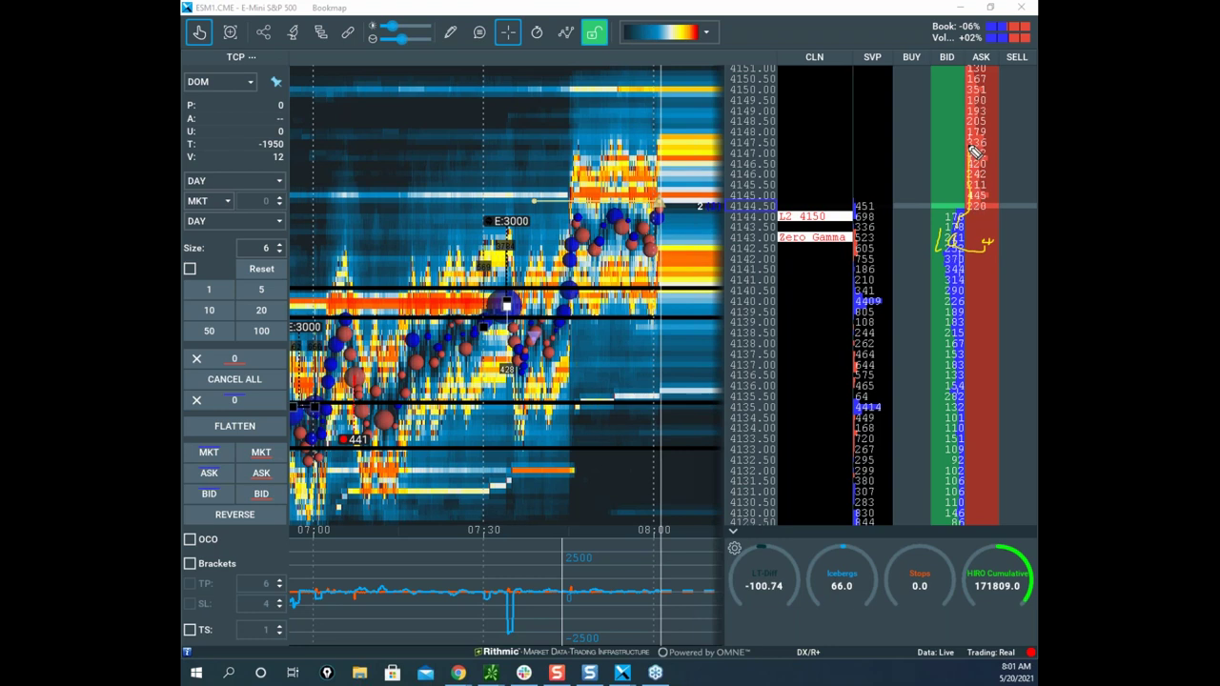
{"action": "left_click_drag", "start_coordinate": [958, 231], "coordinate": [974, 69]}
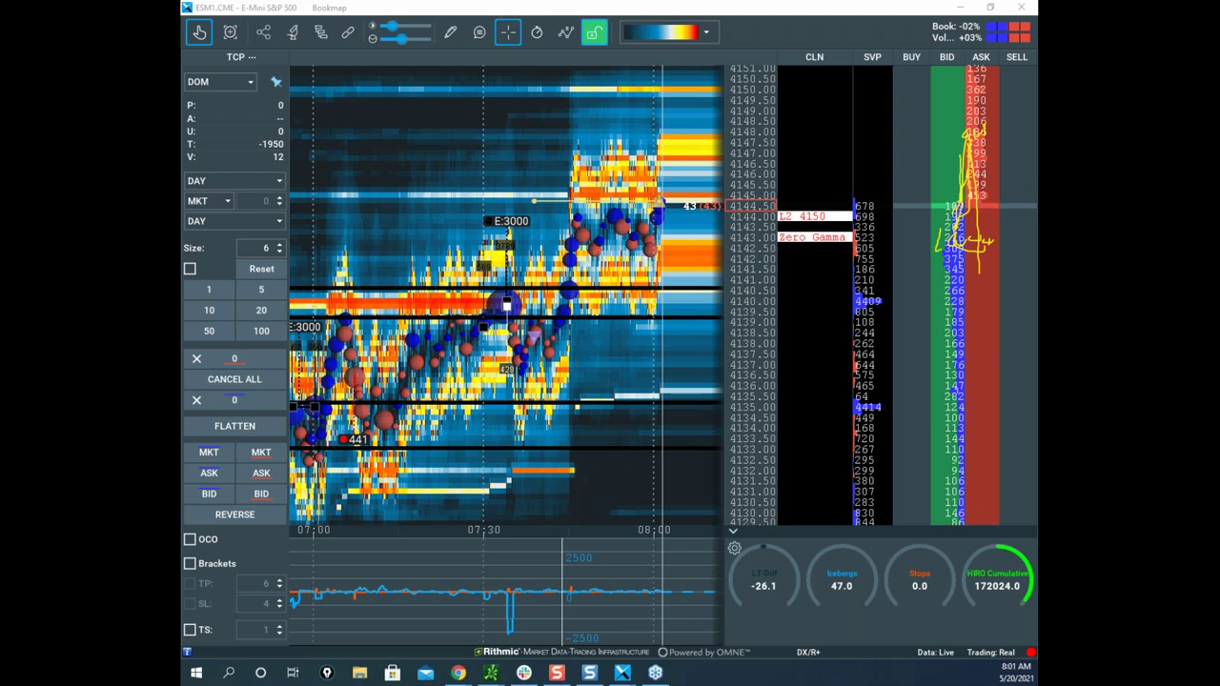
{"action": "right_click", "coordinate": [1012, 196]}
Mark the DOM's bid depth down the ladder, draw a rising stroke through the asks, circle the icebergs dip, and clear the marks.
{"action": "left_click_drag", "start_coordinate": [951, 244], "coordinate": [953, 492]}
{"action": "left_click_drag", "start_coordinate": [932, 276], "coordinate": [928, 293]}
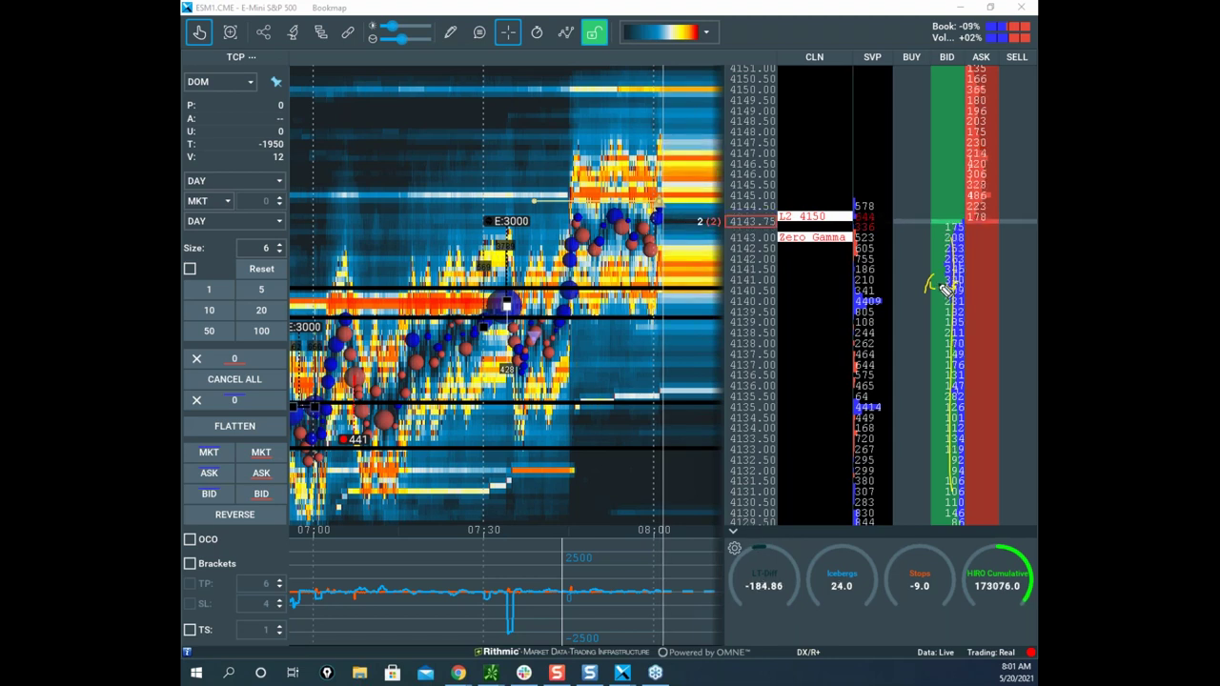
{"action": "left_click_drag", "start_coordinate": [937, 225], "coordinate": [940, 229]}
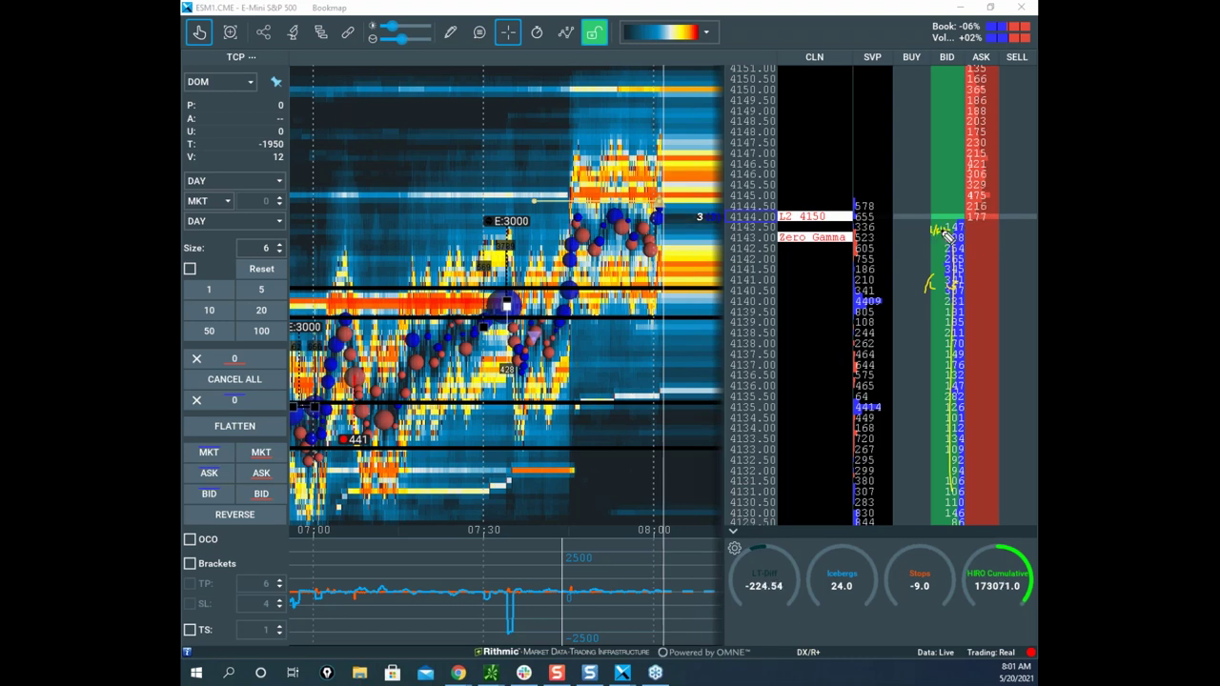
{"action": "left_click_drag", "start_coordinate": [974, 228], "coordinate": [1000, 110]}
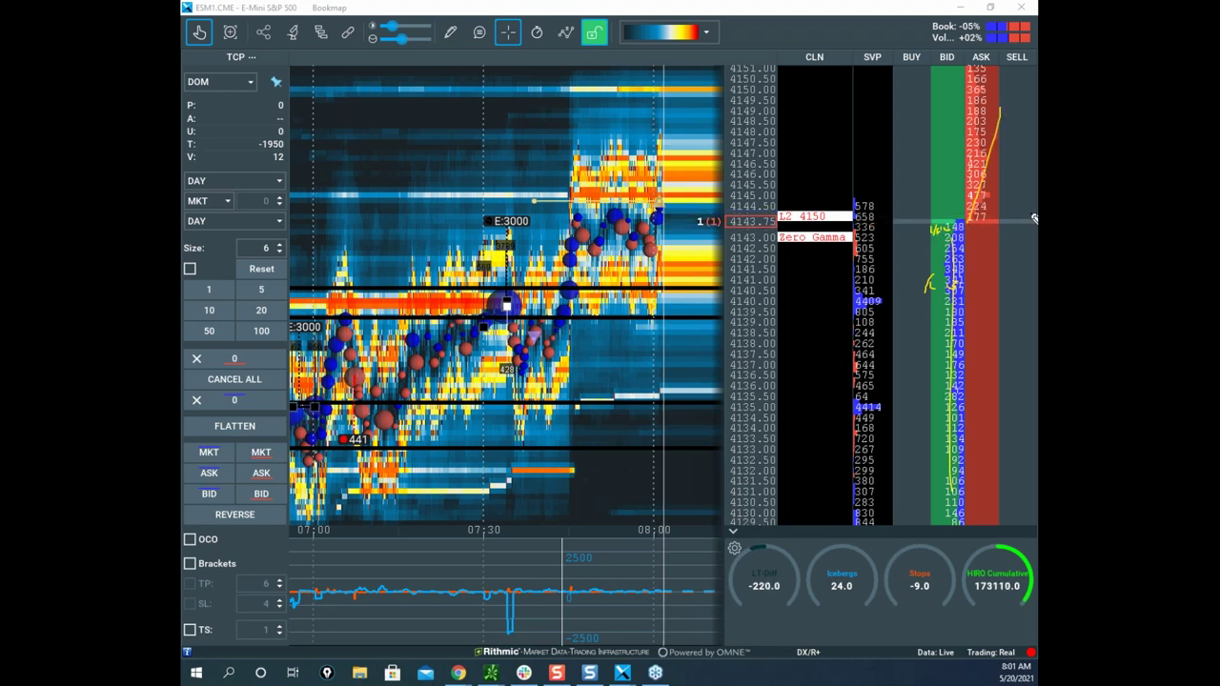
{"action": "mouse_move", "coordinate": [549, 562]}
{"action": "left_mouse_down"}
{"action": "mouse_move", "coordinate": [484, 592]}
{"action": "mouse_move", "coordinate": [572, 637]}
{"action": "left_mouse_up"}
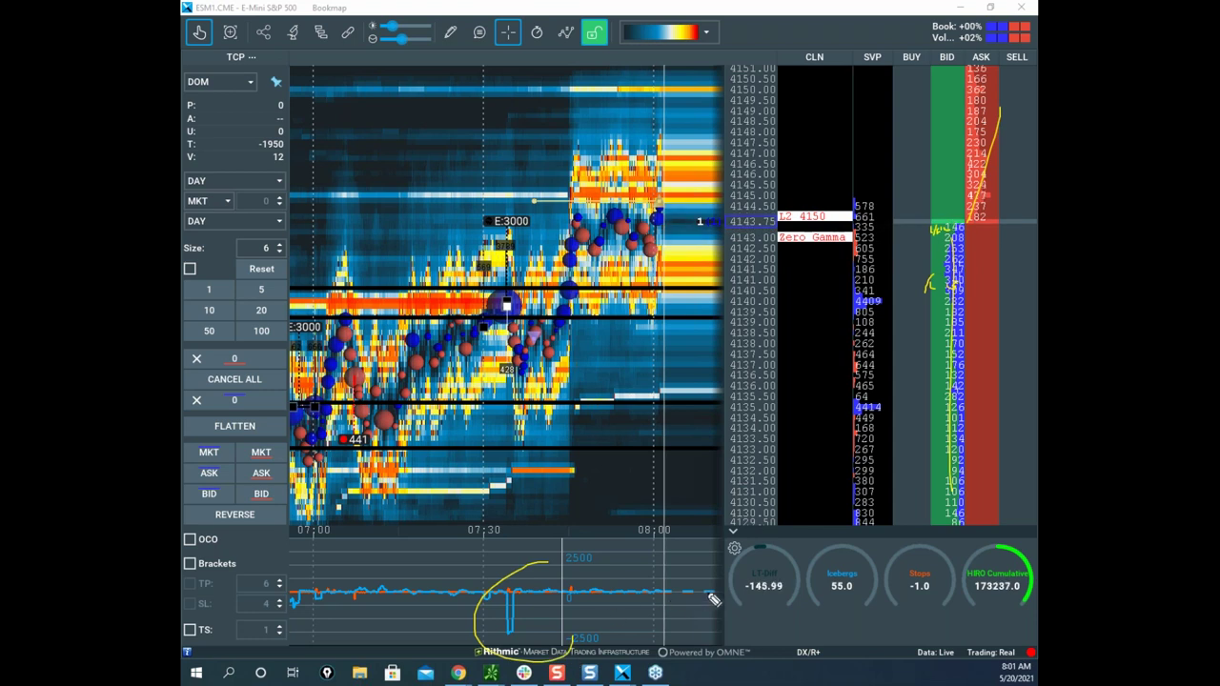
{"action": "key", "text": "Escape"}
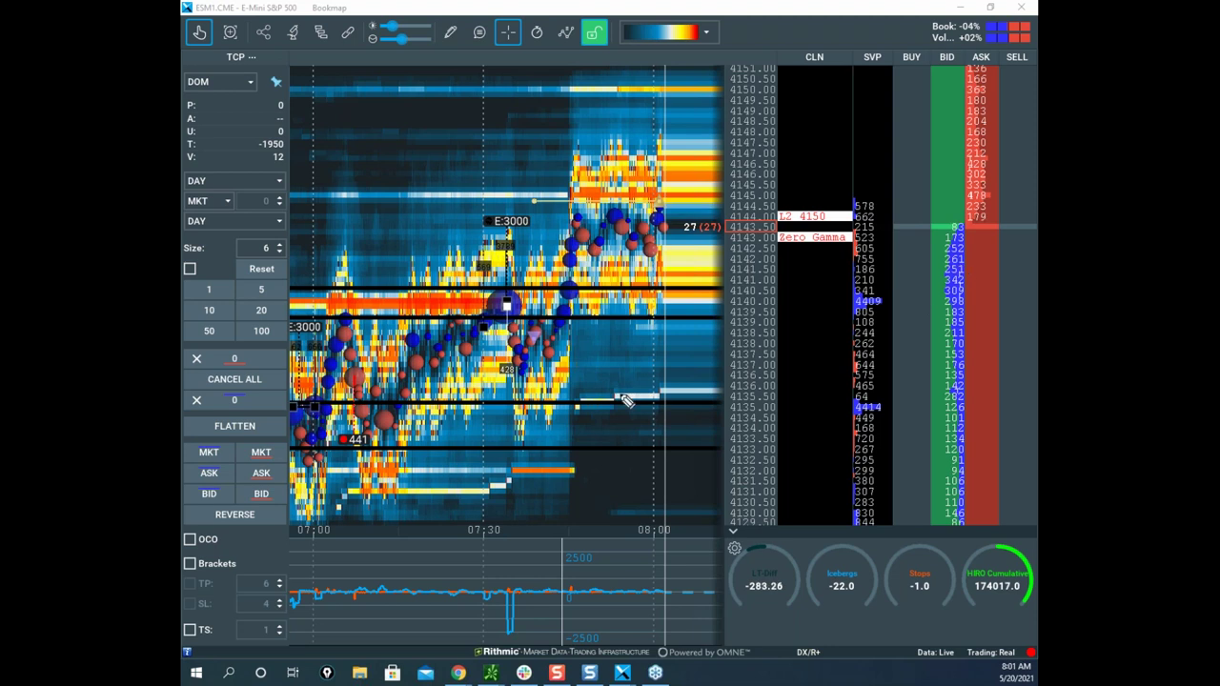
Handwrite notes beside the DOM bids near 4140, circle them, draw an upward stroke through the asks, and clear the marks.
{"action": "left_click_drag", "start_coordinate": [945, 324], "coordinate": [949, 328]}
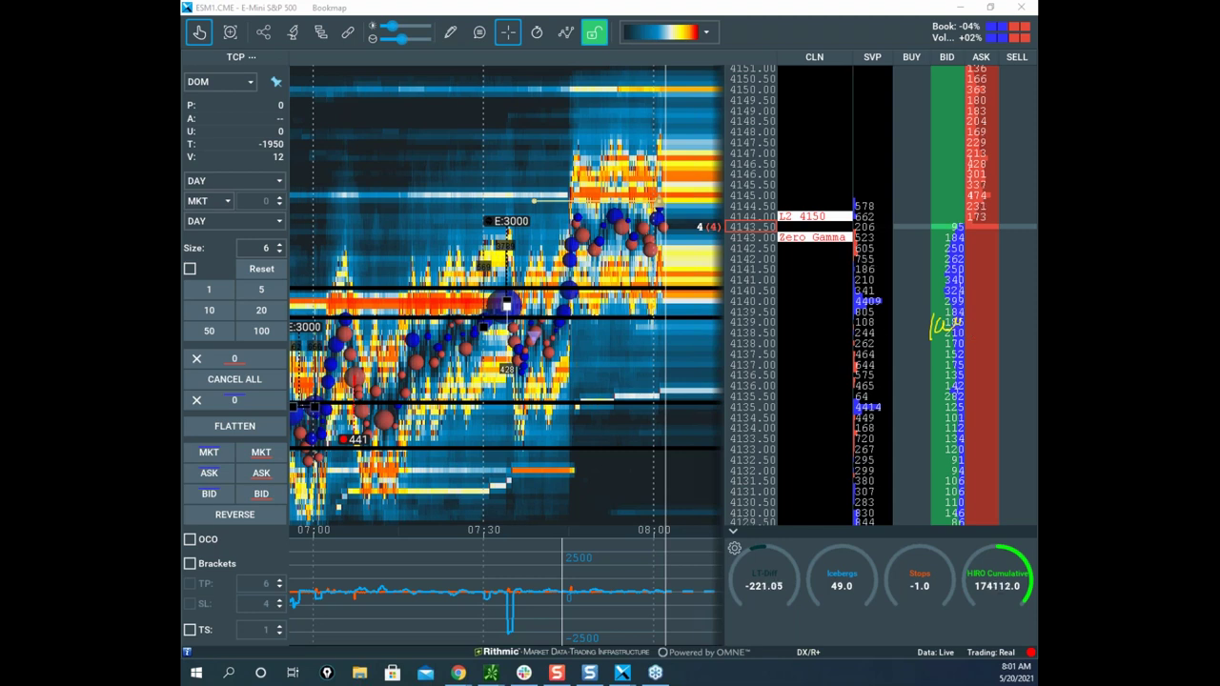
{"action": "key", "text": "Escape"}
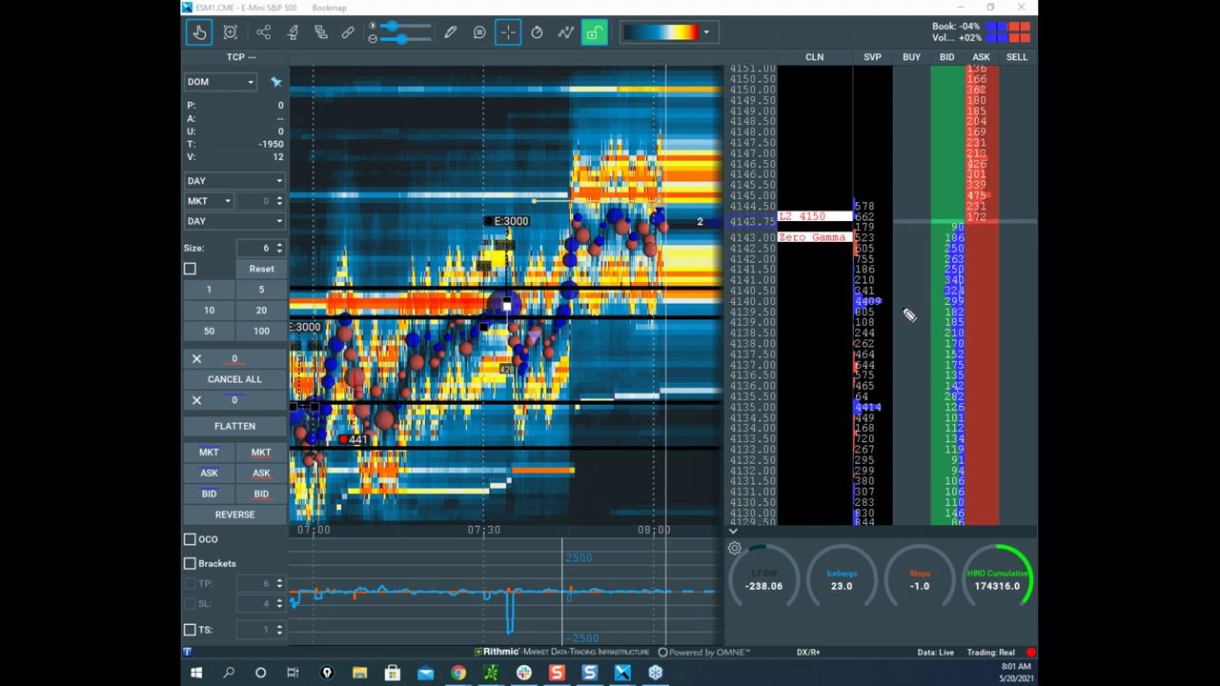
{"action": "mouse_move", "coordinate": [893, 290]}
{"action": "left_mouse_down"}
{"action": "mouse_move", "coordinate": [892, 302]}
{"action": "mouse_move", "coordinate": [954, 284]}
{"action": "mouse_move", "coordinate": [965, 293]}
{"action": "left_mouse_up"}
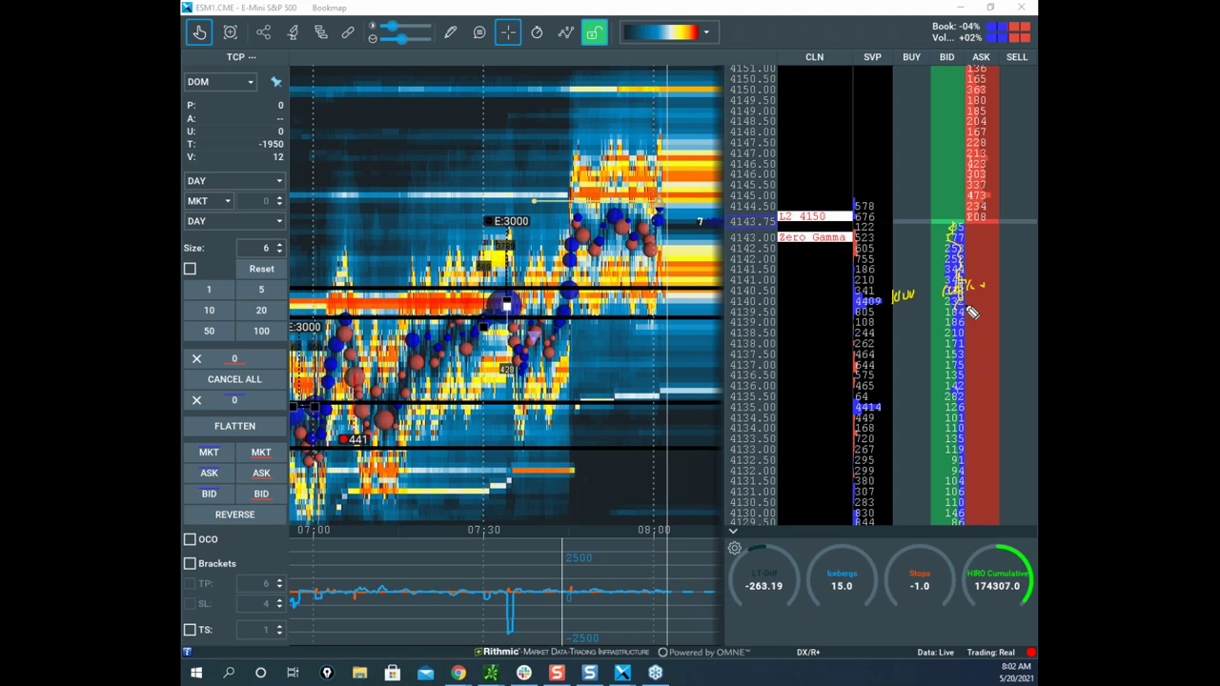
{"action": "left_click_drag", "start_coordinate": [989, 286], "coordinate": [972, 314]}
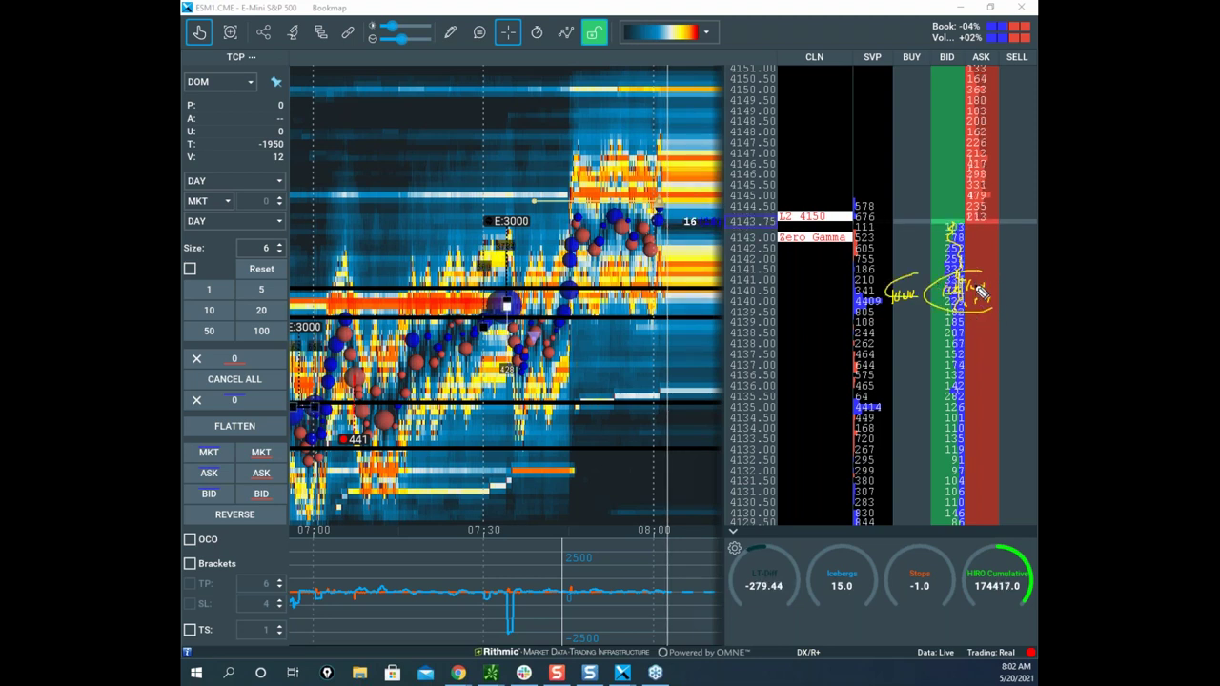
{"action": "mouse_move", "coordinate": [976, 286]}
{"action": "left_mouse_down"}
{"action": "mouse_move", "coordinate": [997, 303]}
{"action": "mouse_move", "coordinate": [993, 130]}
{"action": "left_mouse_up"}
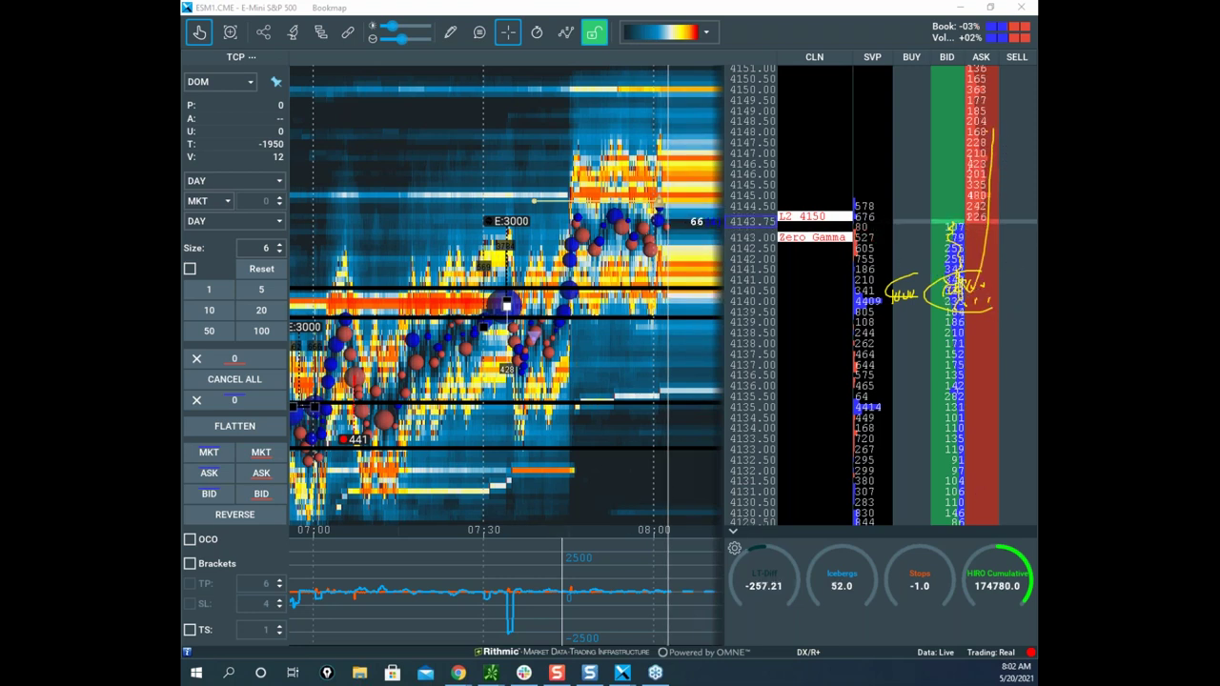
{"action": "key", "text": "e"}
Circle the icebergs dip and the large blue volume bubble near 4140 on the ESM1 heatmap, and clear the marks.
{"action": "mouse_move", "coordinate": [506, 551]}
{"action": "left_mouse_down"}
{"action": "mouse_move", "coordinate": [519, 642]}
{"action": "mouse_move", "coordinate": [629, 604]}
{"action": "left_mouse_up"}
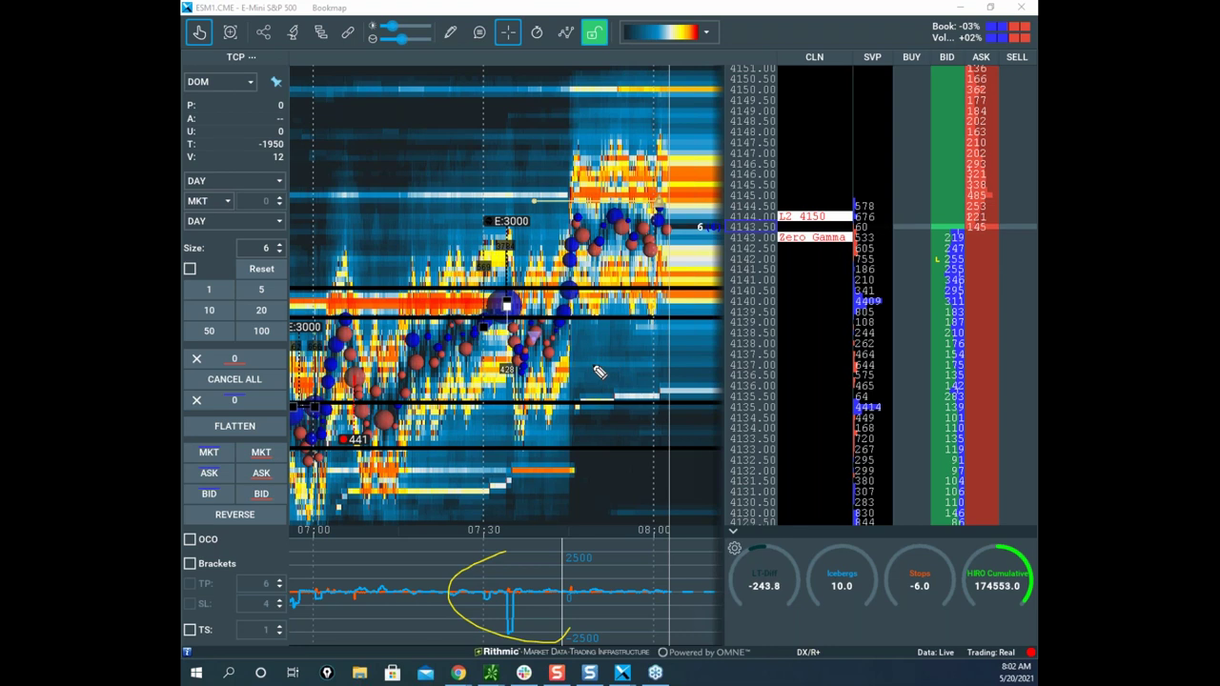
{"action": "left_click_drag", "start_coordinate": [495, 597], "coordinate": [563, 612]}
{"action": "mouse_move", "coordinate": [533, 290]}
{"action": "left_mouse_down"}
{"action": "mouse_move", "coordinate": [476, 292]}
{"action": "mouse_move", "coordinate": [578, 290]}
{"action": "left_mouse_up"}
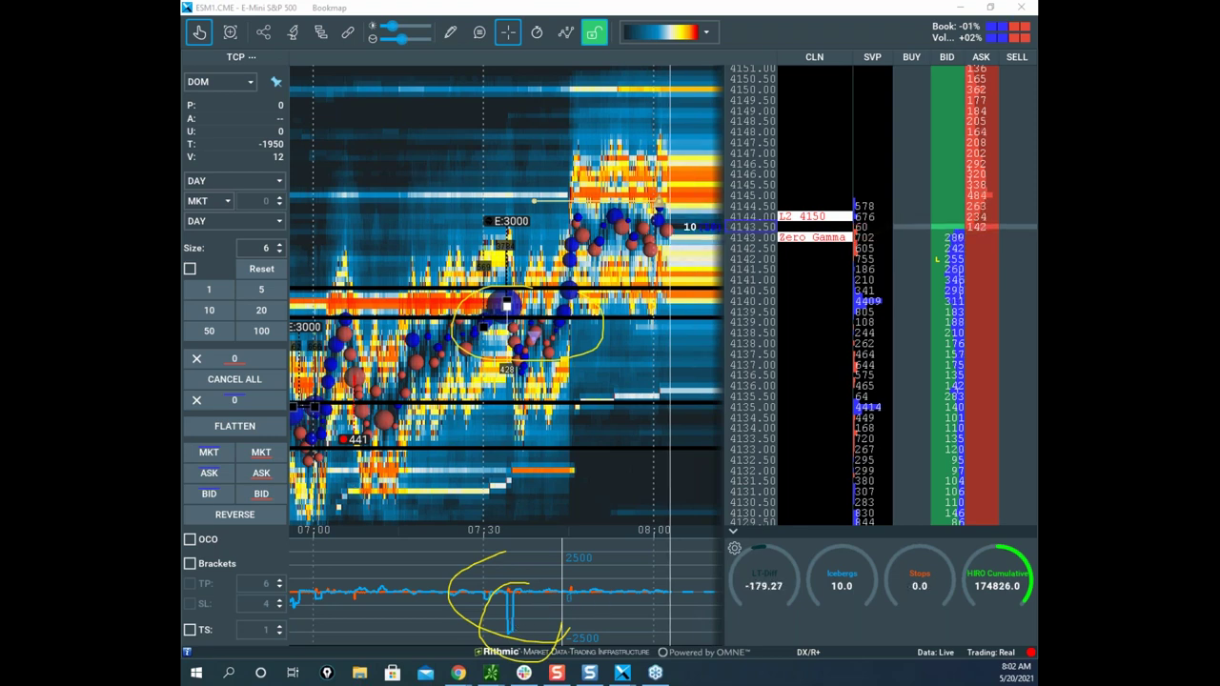
{"action": "key", "text": "Escape"}
Examine the ESM1 heatmap from 07:00 to 08:00 together with the stops and icebergs lines below it at different scales.
{"action": "scroll", "coordinate": [373, 223], "scroll_direction": "down", "scroll_amount": 2}
{"action": "left_click_drag", "start_coordinate": [424, 489], "coordinate": [501, 447]}
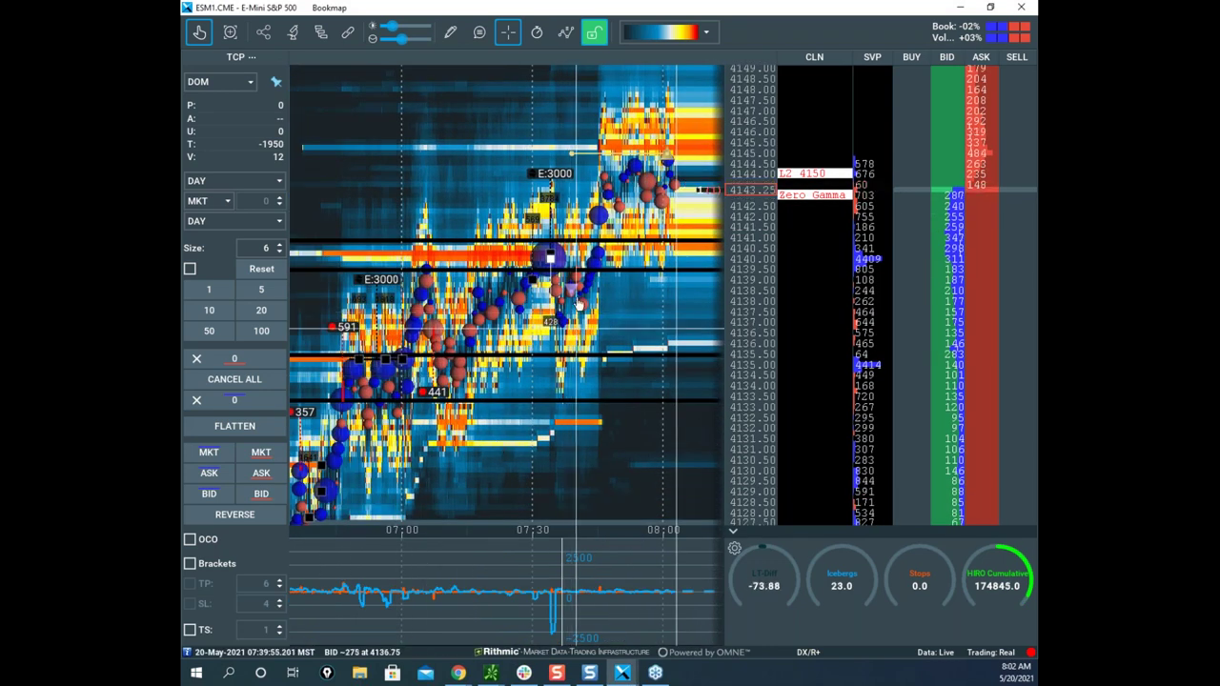
{"action": "left_click_drag", "start_coordinate": [652, 232], "coordinate": [610, 312]}
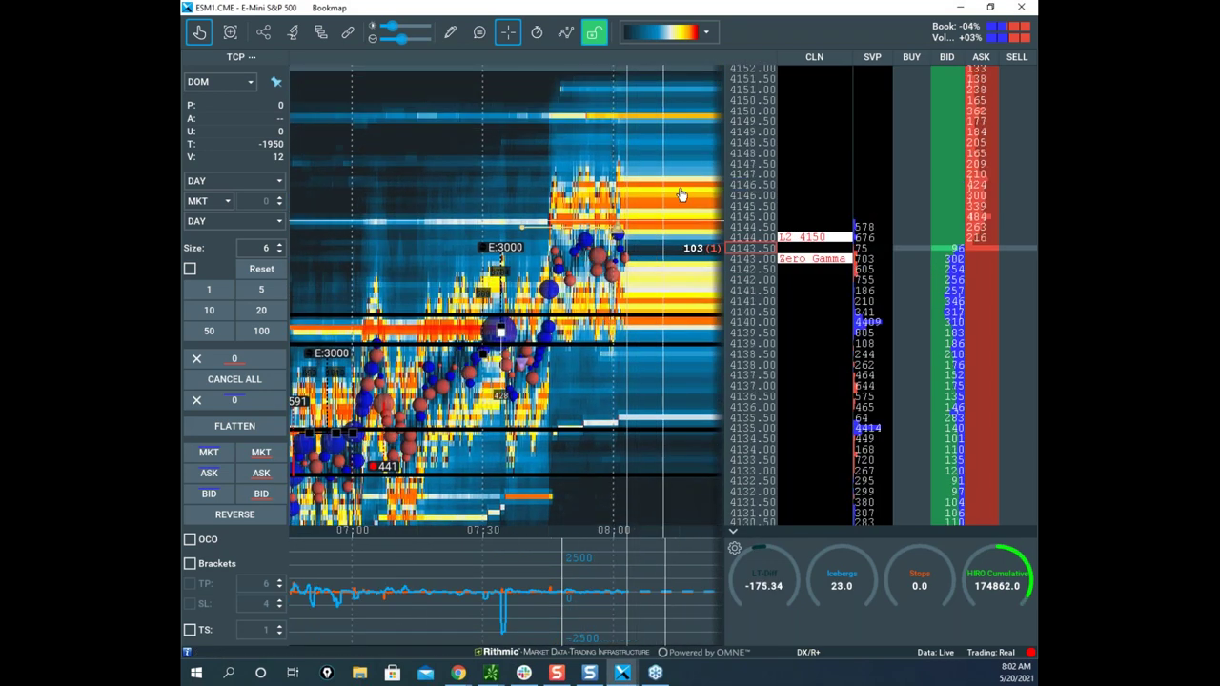
{"action": "scroll", "coordinate": [683, 319], "scroll_direction": "up", "scroll_amount": 5}
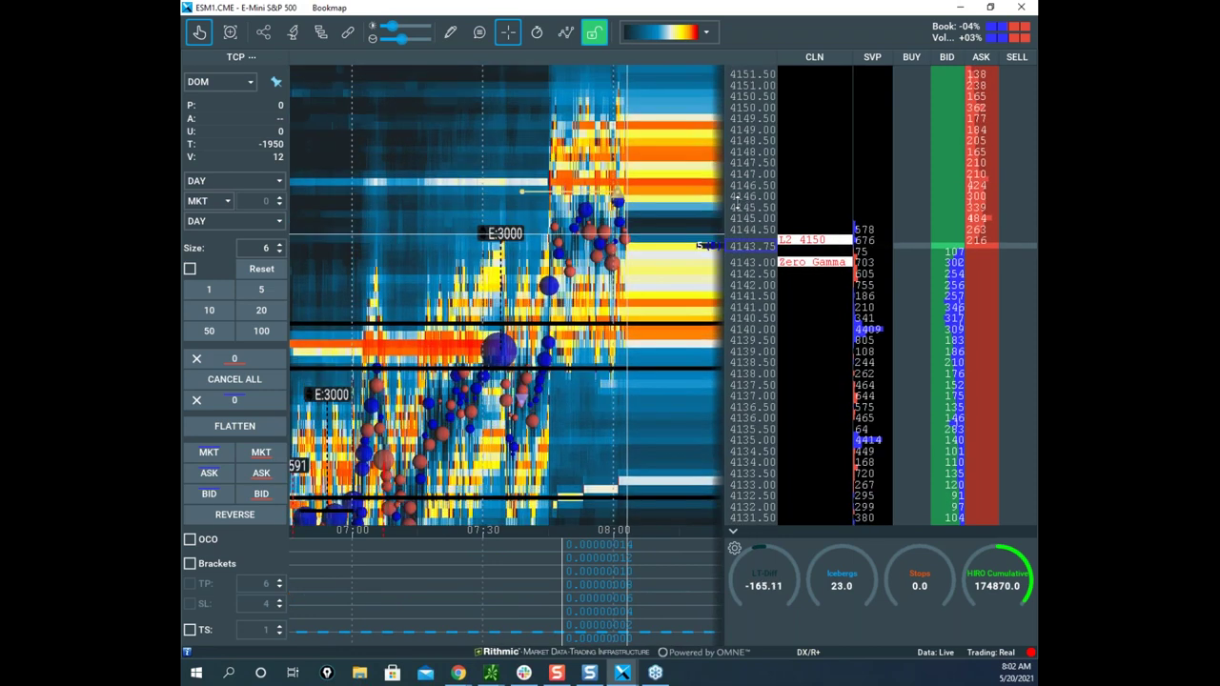
{"action": "scroll", "coordinate": [683, 319], "scroll_direction": "down", "scroll_amount": 5}
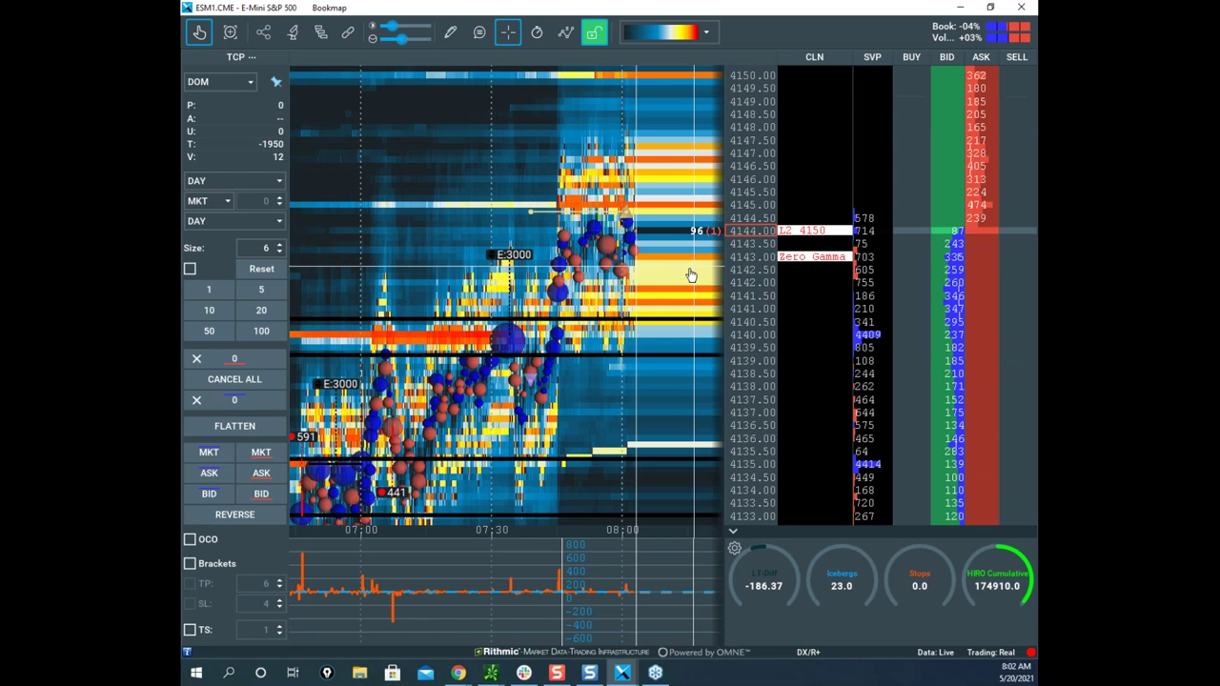
{"action": "scroll", "coordinate": [692, 272], "scroll_direction": "down", "scroll_amount": 2}
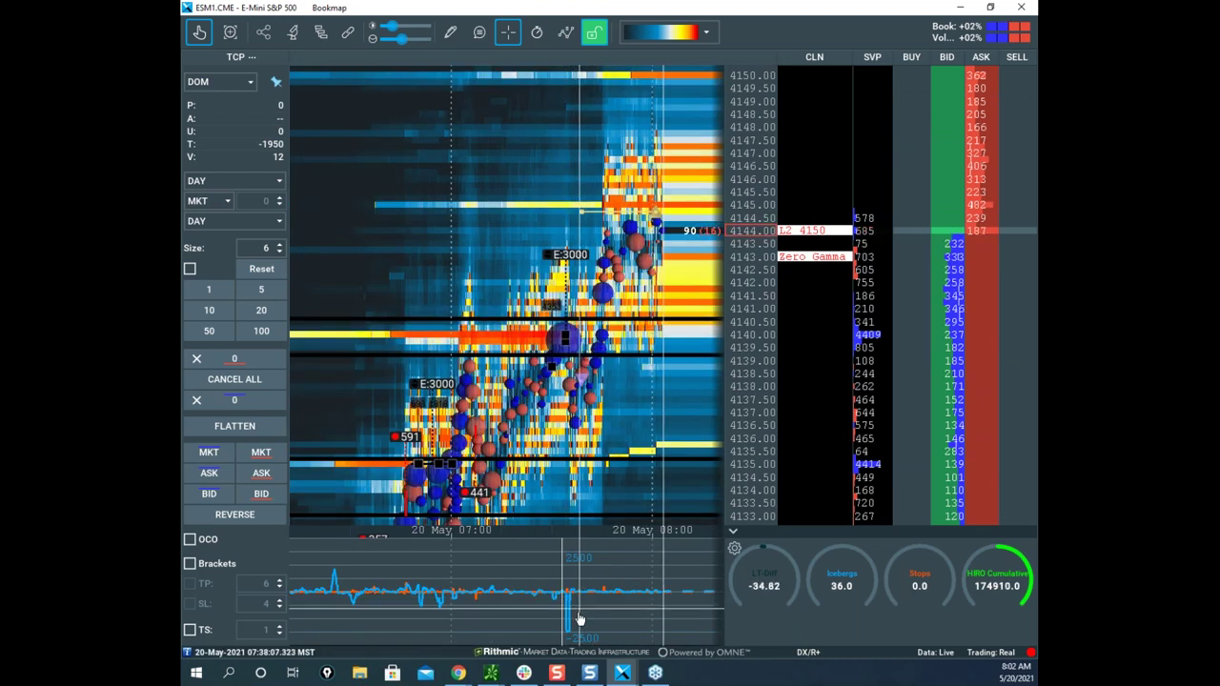
{"action": "left_click_drag", "start_coordinate": [601, 509], "coordinate": [594, 411]}
{"action": "scroll", "coordinate": [753, 291], "scroll_direction": "down", "scroll_amount": 2}
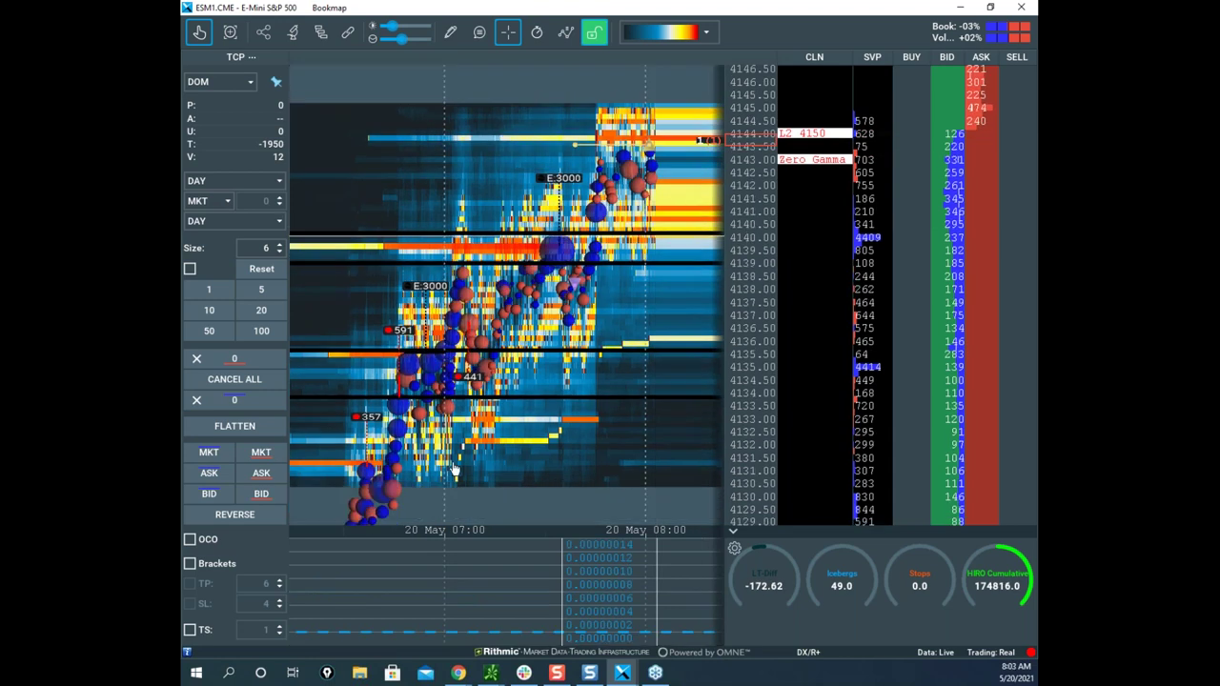
Switch to thinkorswim, examine the /NQ one-hour chart with adjusted price and time scales, and return to Bookmap.
{"action": "left_click", "coordinate": [491, 673]}
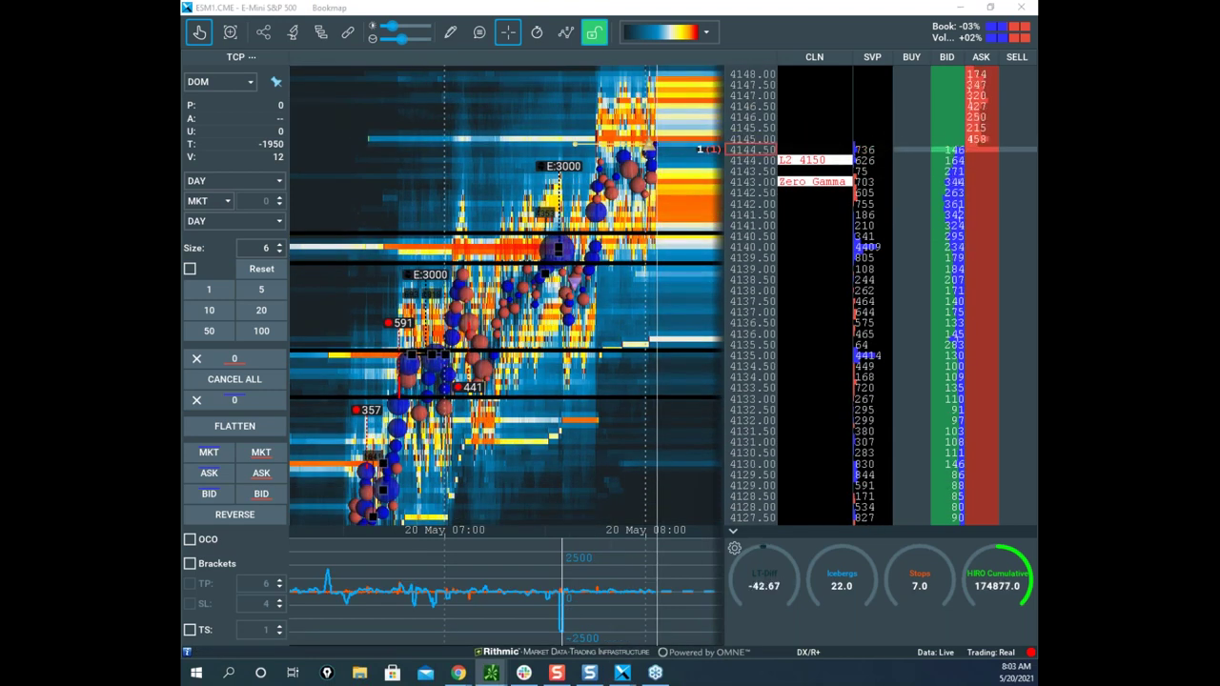
{"action": "left_click_drag", "start_coordinate": [181, 381], "coordinate": [706, 132]}
{"action": "left_click", "coordinate": [833, 132]}
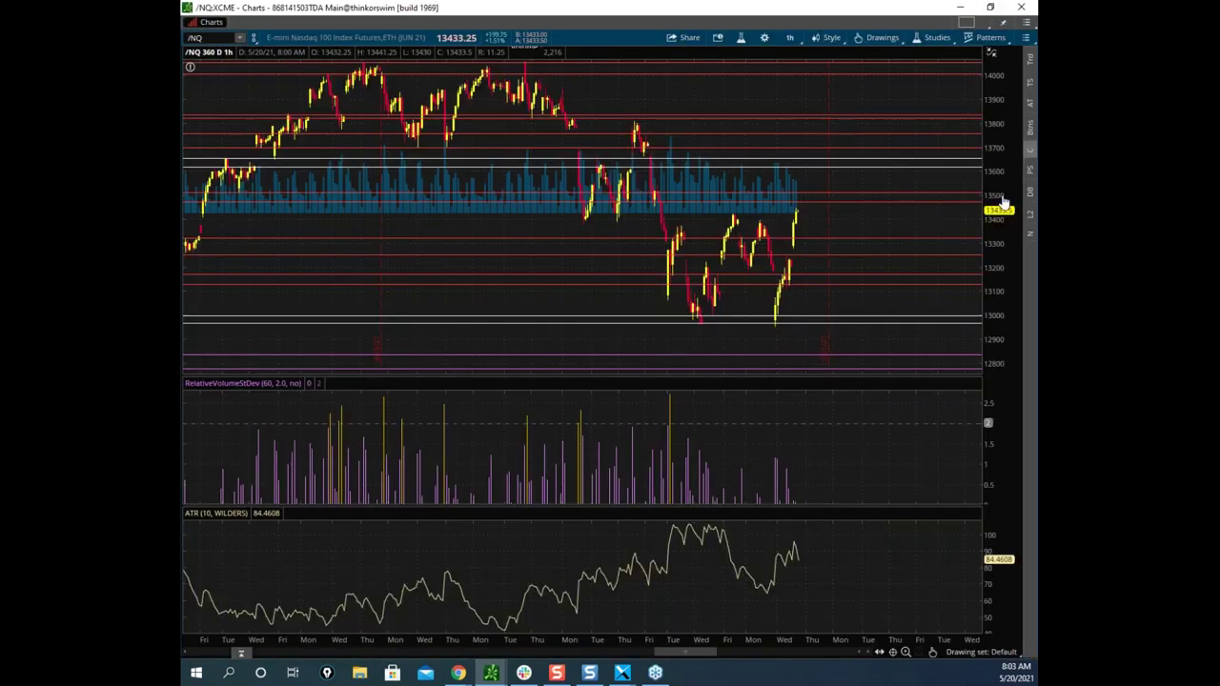
{"action": "left_click_drag", "start_coordinate": [1001, 179], "coordinate": [1007, 245]}
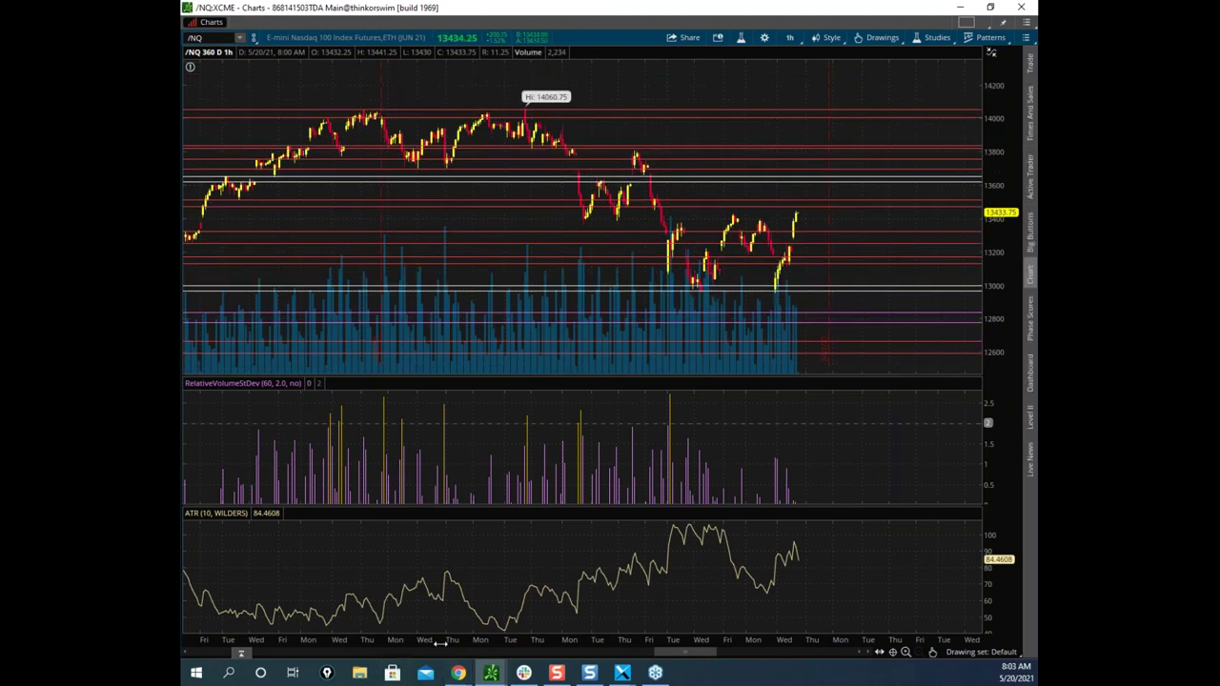
{"action": "left_click_drag", "start_coordinate": [615, 629], "coordinate": [727, 636]}
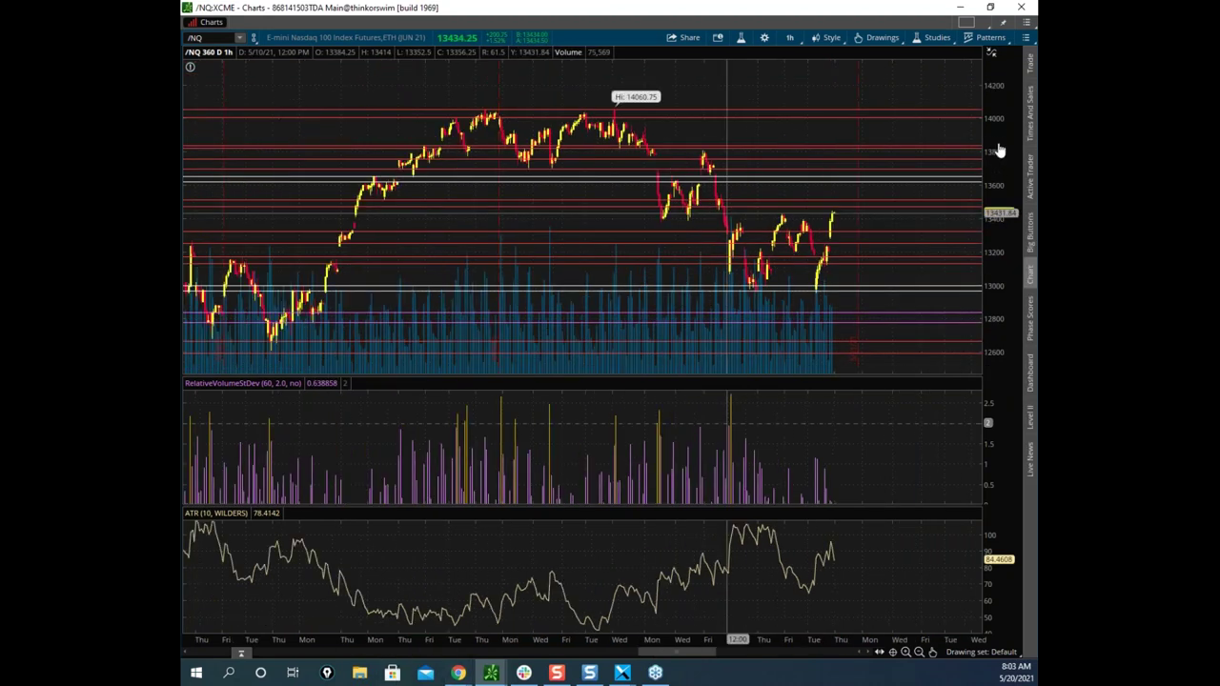
{"action": "left_click_drag", "start_coordinate": [1001, 112], "coordinate": [1000, 109]}
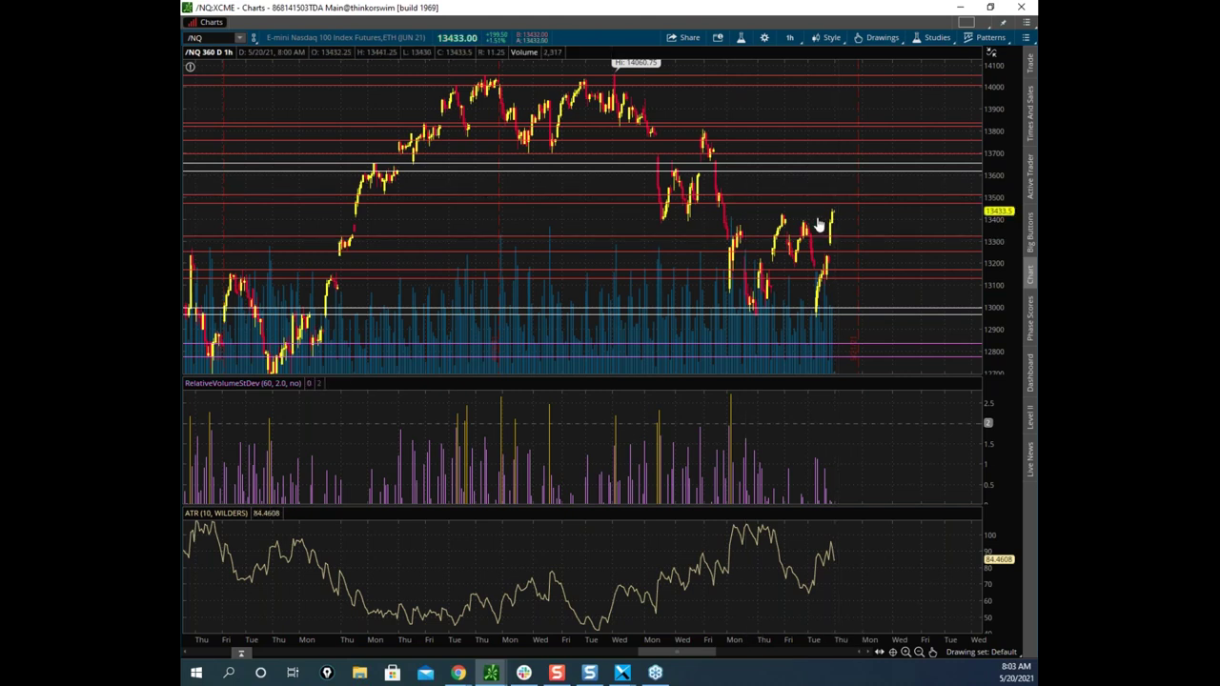
{"action": "left_click_drag", "start_coordinate": [787, 12], "coordinate": [817, 1]}
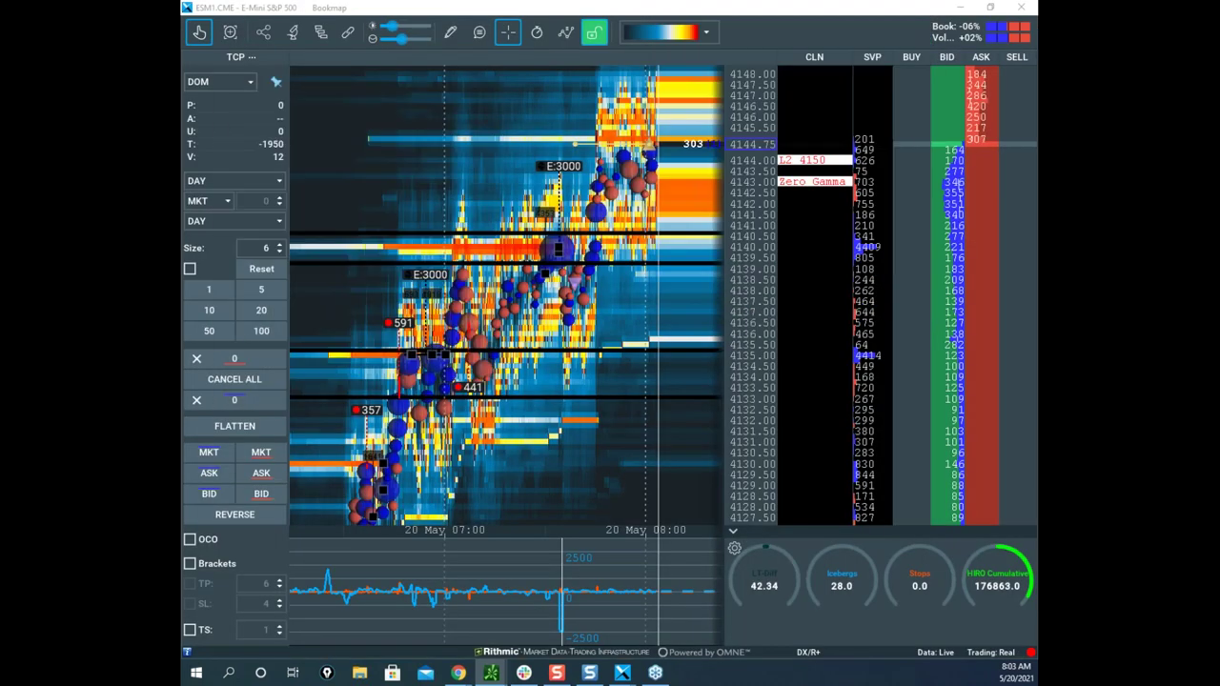
Circle the icebergs dip just after 07:30 and the matching trades on the ESM1 heatmap, and clear the marks.
{"action": "scroll", "coordinate": [615, 480], "scroll_direction": "up", "scroll_amount": 3}
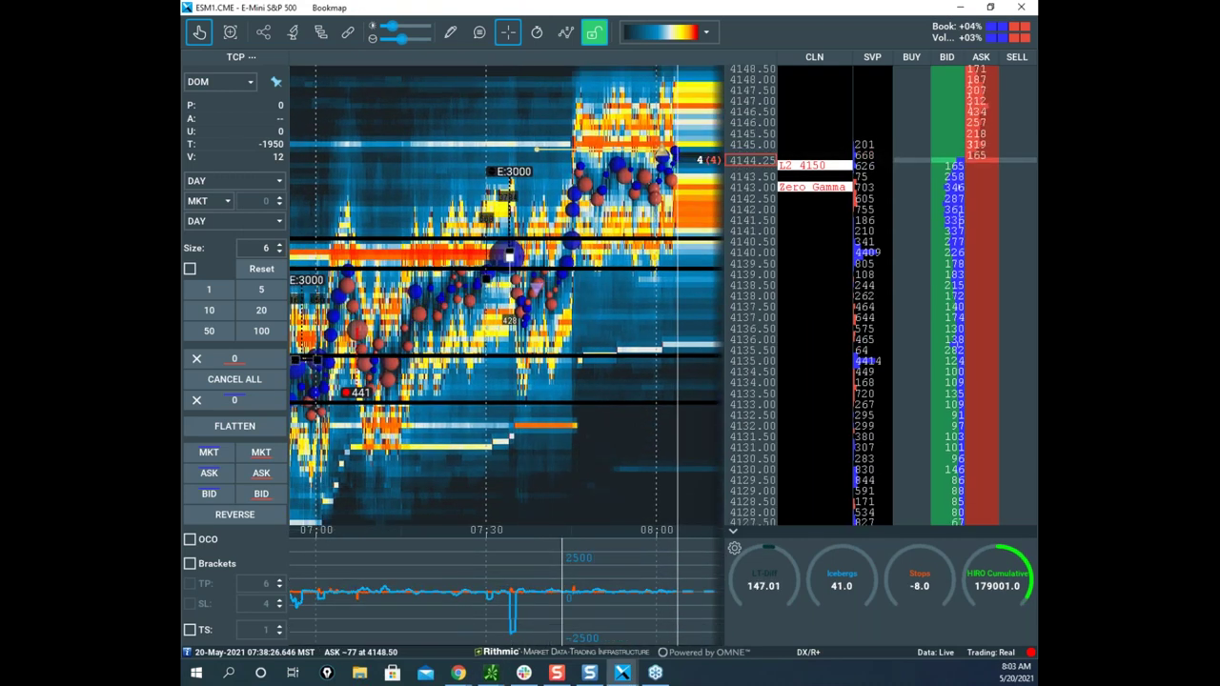
{"action": "left_click_drag", "start_coordinate": [506, 552], "coordinate": [569, 628]}
{"action": "left_click_drag", "start_coordinate": [529, 583], "coordinate": [563, 623]}
{"action": "left_click_drag", "start_coordinate": [543, 289], "coordinate": [578, 293]}
{"action": "key", "text": "e"}
Link the E:3000 marker and large bubble to the icebergs dip, sketch a price path, loop 4140 to the volume profile, and clear the marks.
{"action": "left_click_drag", "start_coordinate": [525, 154], "coordinate": [575, 171]}
{"action": "mouse_move", "coordinate": [505, 231]}
{"action": "left_mouse_down"}
{"action": "mouse_move", "coordinate": [532, 257]}
{"action": "mouse_move", "coordinate": [494, 440]}
{"action": "mouse_move", "coordinate": [511, 602]}
{"action": "left_mouse_up"}
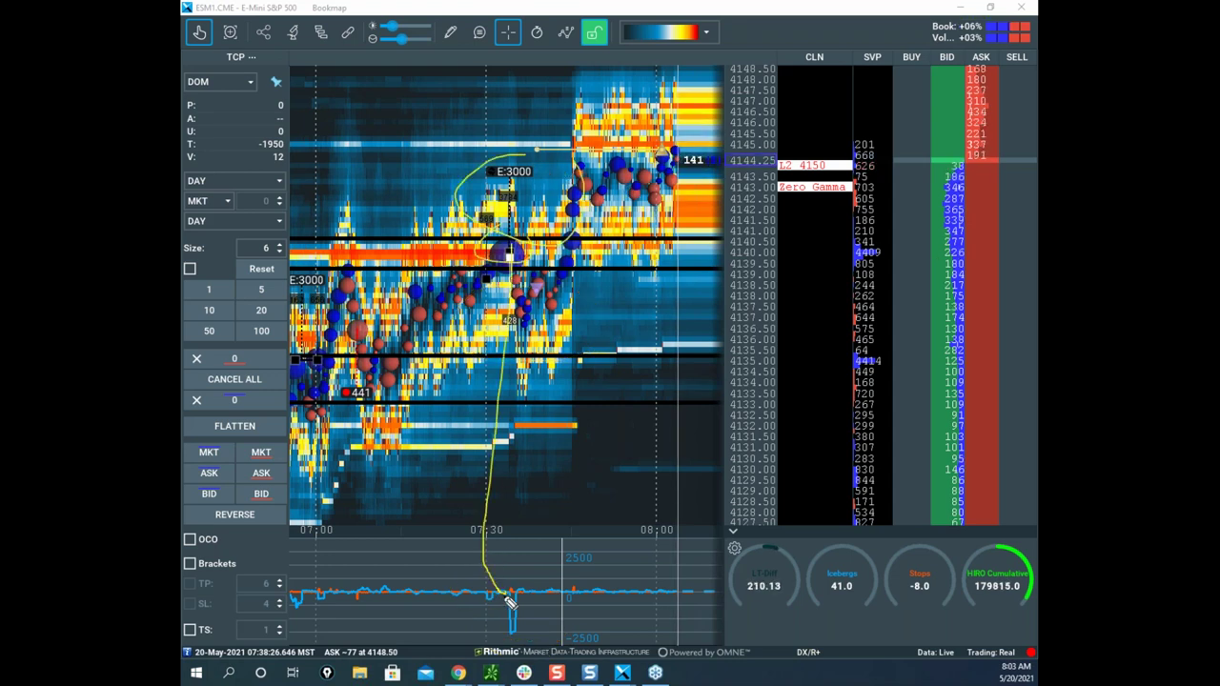
{"action": "mouse_move", "coordinate": [601, 242]}
{"action": "left_mouse_down"}
{"action": "mouse_move", "coordinate": [610, 172]}
{"action": "mouse_move", "coordinate": [729, 202]}
{"action": "left_mouse_up"}
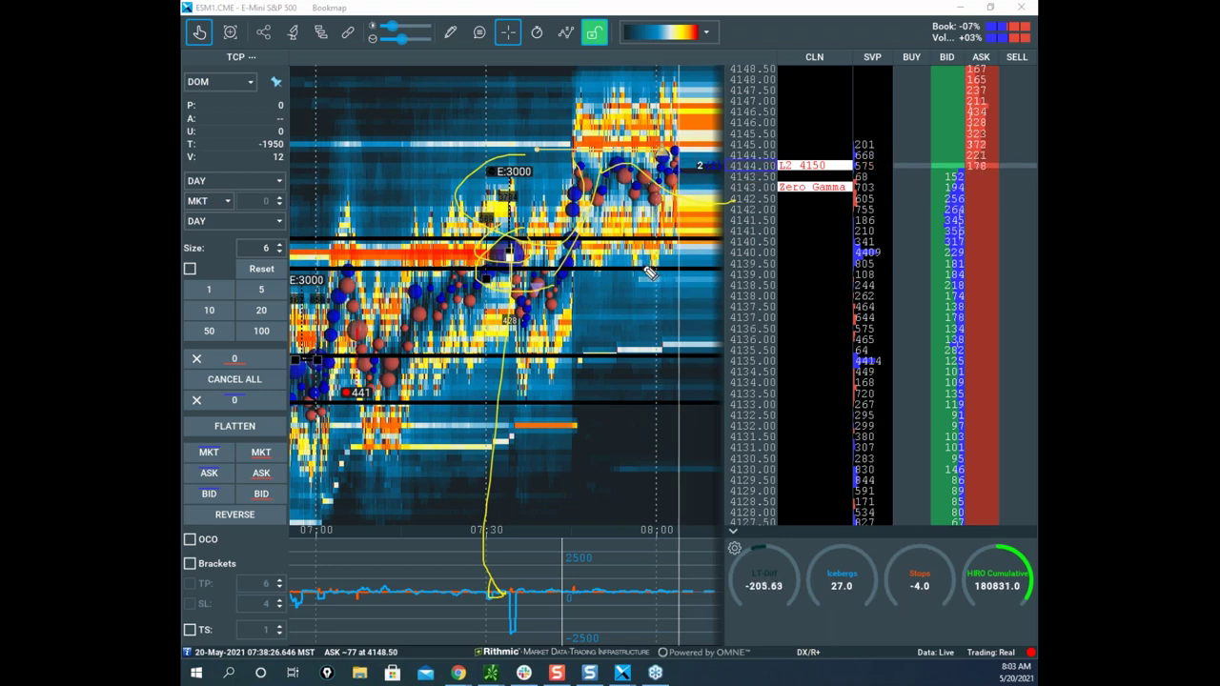
{"action": "left_click_drag", "start_coordinate": [489, 593], "coordinate": [529, 617]}
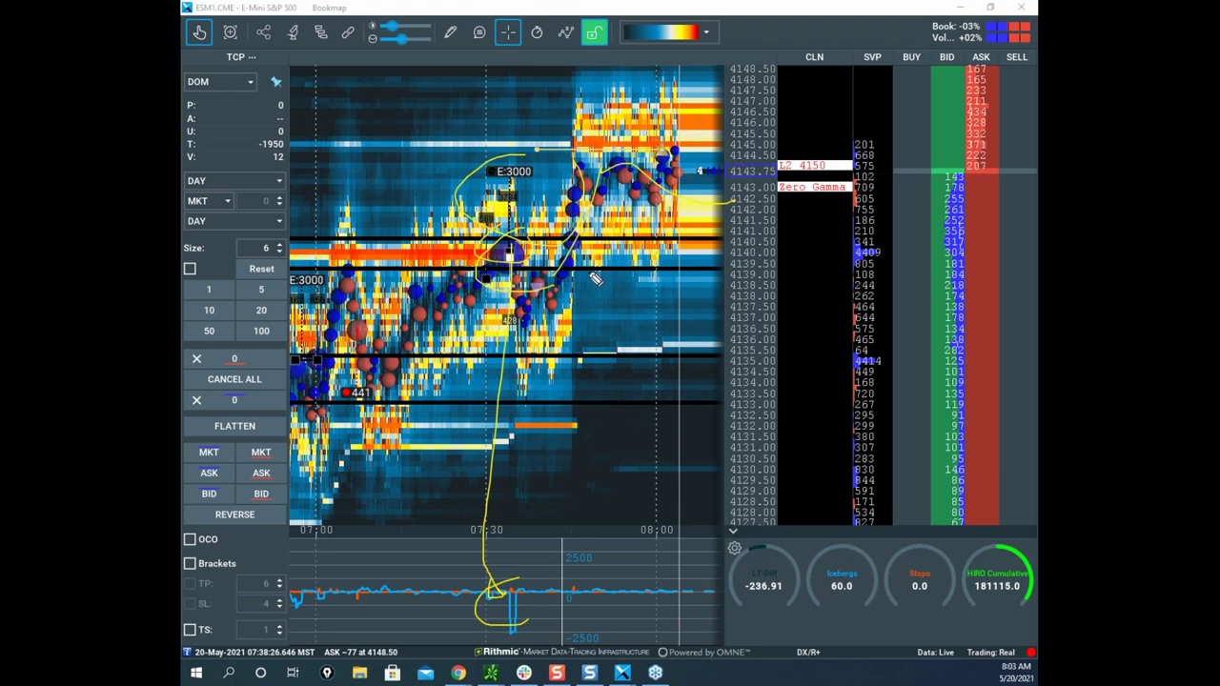
{"action": "mouse_move", "coordinate": [546, 223]}
{"action": "left_mouse_down"}
{"action": "mouse_move", "coordinate": [512, 285]}
{"action": "mouse_move", "coordinate": [788, 219]}
{"action": "mouse_move", "coordinate": [483, 221]}
{"action": "left_mouse_up"}
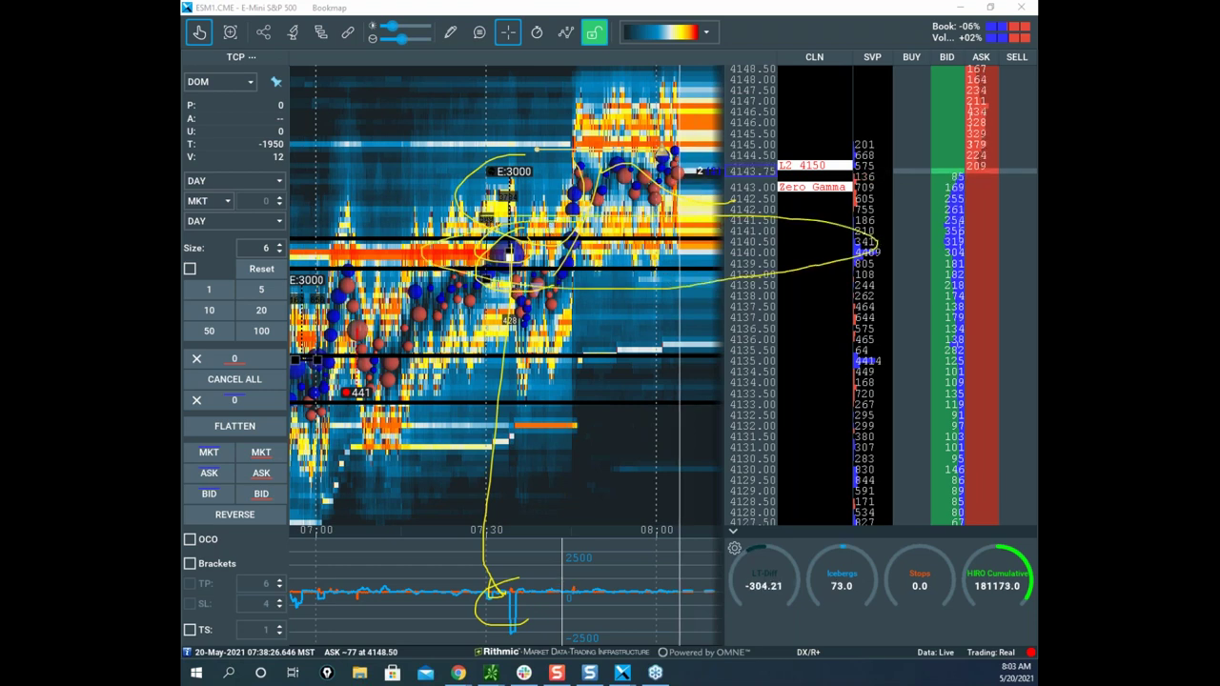
{"action": "right_click", "coordinate": [375, 86]}
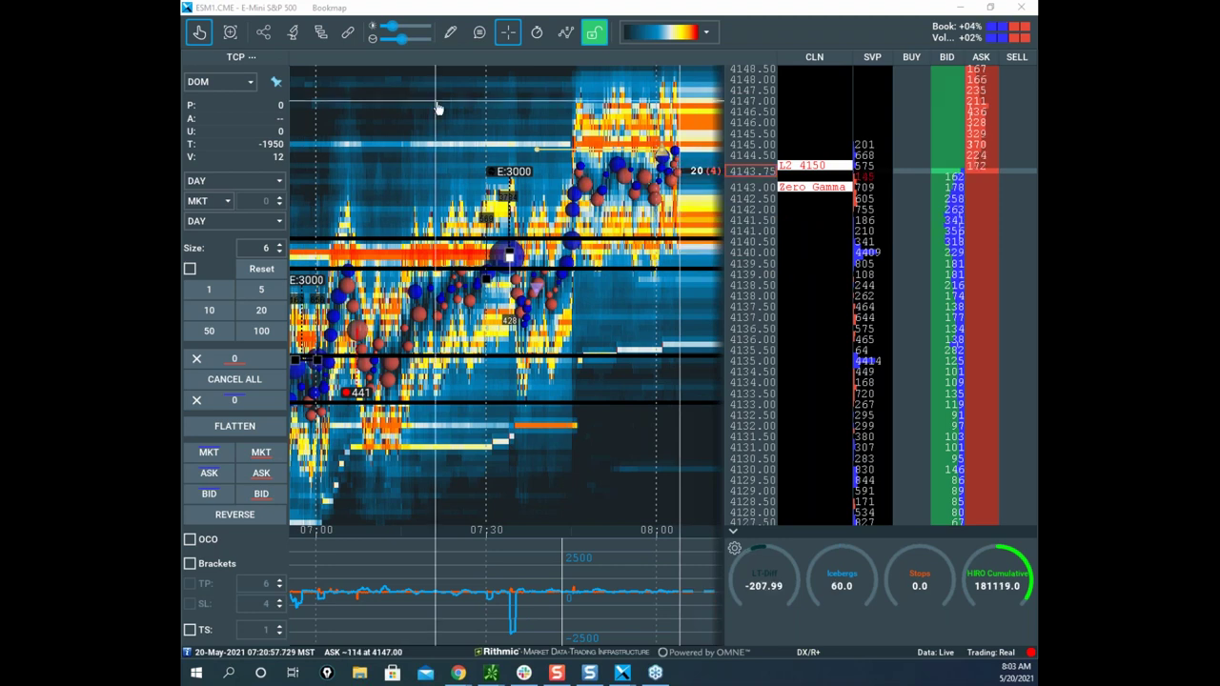
Show more of the earlier ESM1 session, circle both E:3000 markers with their matching trade clusters, loop the whole rise, and clear the marks.
{"action": "scroll", "coordinate": [436, 134], "scroll_direction": "down", "scroll_amount": 3}
{"action": "left_click_drag", "start_coordinate": [476, 106], "coordinate": [558, 107]}
{"action": "scroll", "coordinate": [746, 146], "scroll_direction": "down", "scroll_amount": 1}
{"action": "scroll", "coordinate": [746, 148], "scroll_direction": "down", "scroll_amount": 2}
{"action": "scroll", "coordinate": [624, 286], "scroll_direction": "up", "scroll_amount": 2}
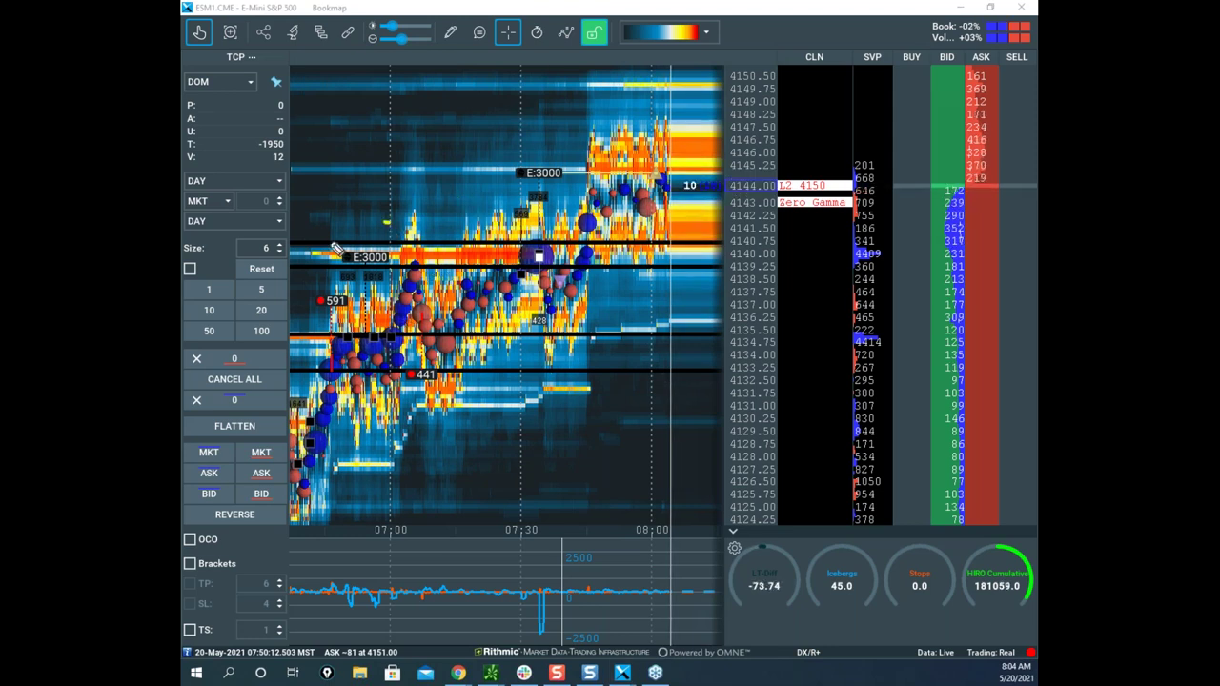
{"action": "left_click_drag", "start_coordinate": [389, 224], "coordinate": [363, 260]}
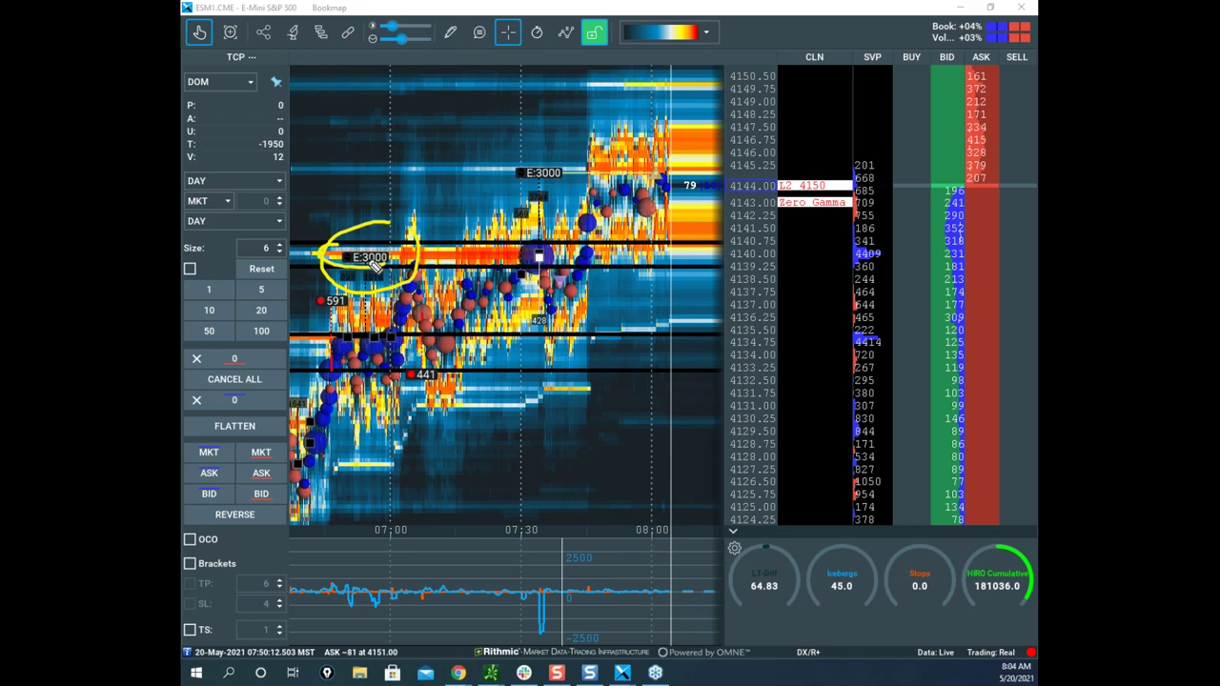
{"action": "left_click_drag", "start_coordinate": [553, 154], "coordinate": [560, 172]}
{"action": "mouse_move", "coordinate": [396, 303]}
{"action": "left_mouse_down"}
{"action": "mouse_move", "coordinate": [341, 354]}
{"action": "mouse_move", "coordinate": [392, 357]}
{"action": "left_mouse_up"}
{"action": "mouse_move", "coordinate": [557, 224]}
{"action": "left_mouse_down"}
{"action": "mouse_move", "coordinate": [526, 253]}
{"action": "mouse_move", "coordinate": [583, 252]}
{"action": "left_mouse_up"}
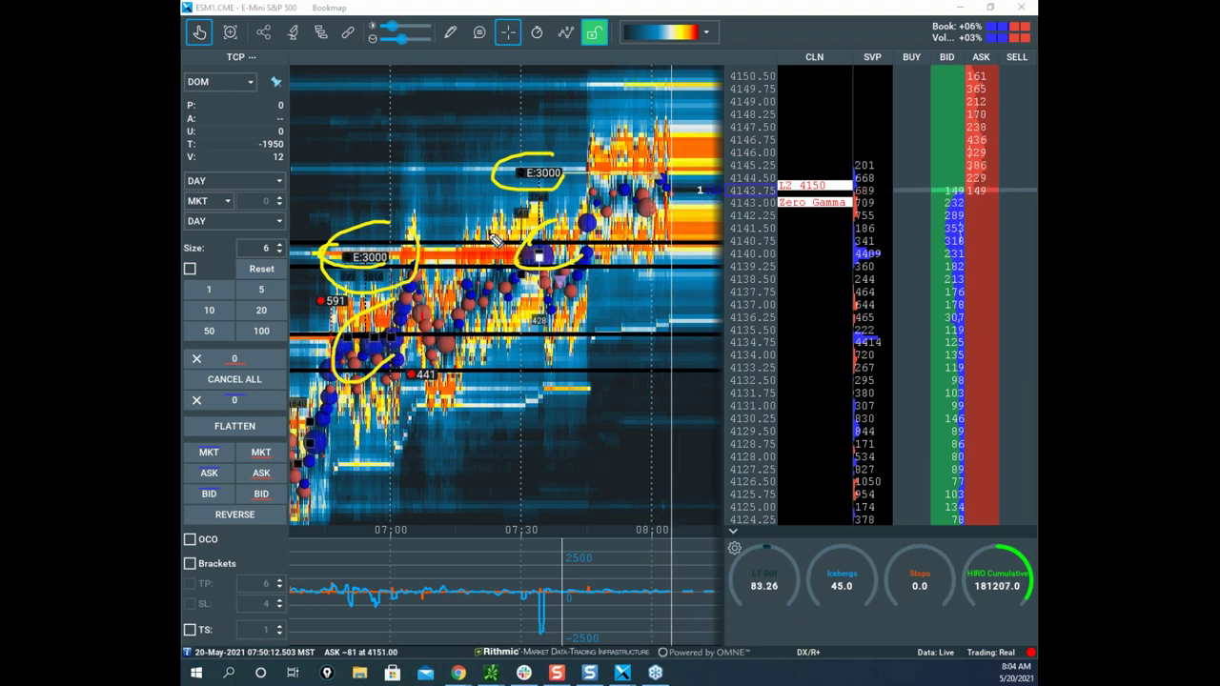
{"action": "mouse_move", "coordinate": [551, 143]}
{"action": "left_mouse_down"}
{"action": "mouse_move", "coordinate": [464, 163]}
{"action": "mouse_move", "coordinate": [400, 433]}
{"action": "mouse_move", "coordinate": [619, 219]}
{"action": "mouse_move", "coordinate": [618, 177]}
{"action": "left_mouse_up"}
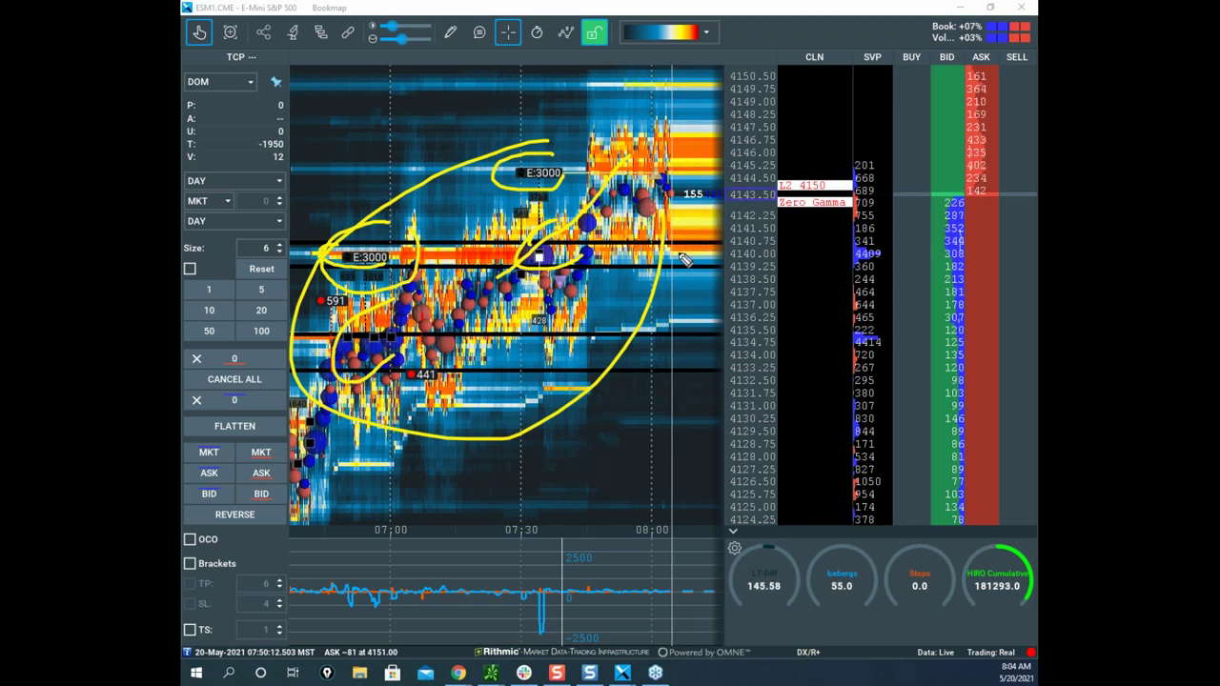
{"action": "right_click", "coordinate": [503, 94]}
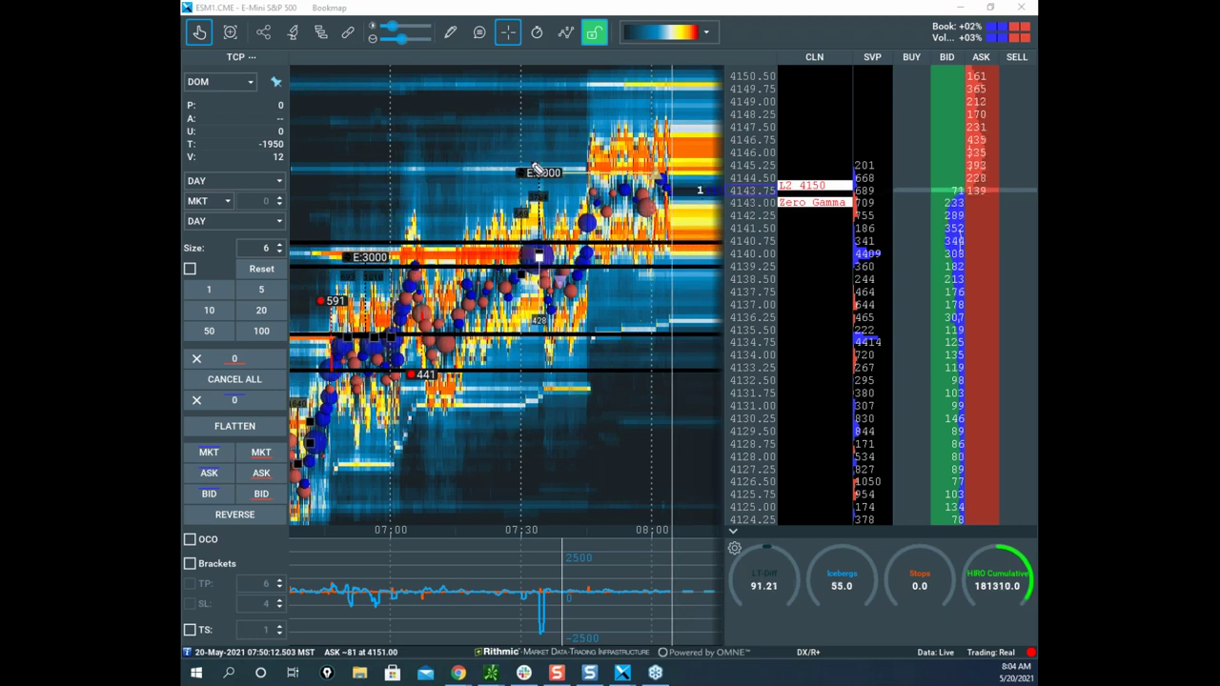
Loop the two E:3000 markers and the icebergs line, sketch downward arrows from the latest prices to below 4130, and clear the marks.
{"action": "mouse_move", "coordinate": [526, 142]}
{"action": "left_mouse_down"}
{"action": "mouse_move", "coordinate": [301, 286]}
{"action": "mouse_move", "coordinate": [523, 129]}
{"action": "left_mouse_up"}
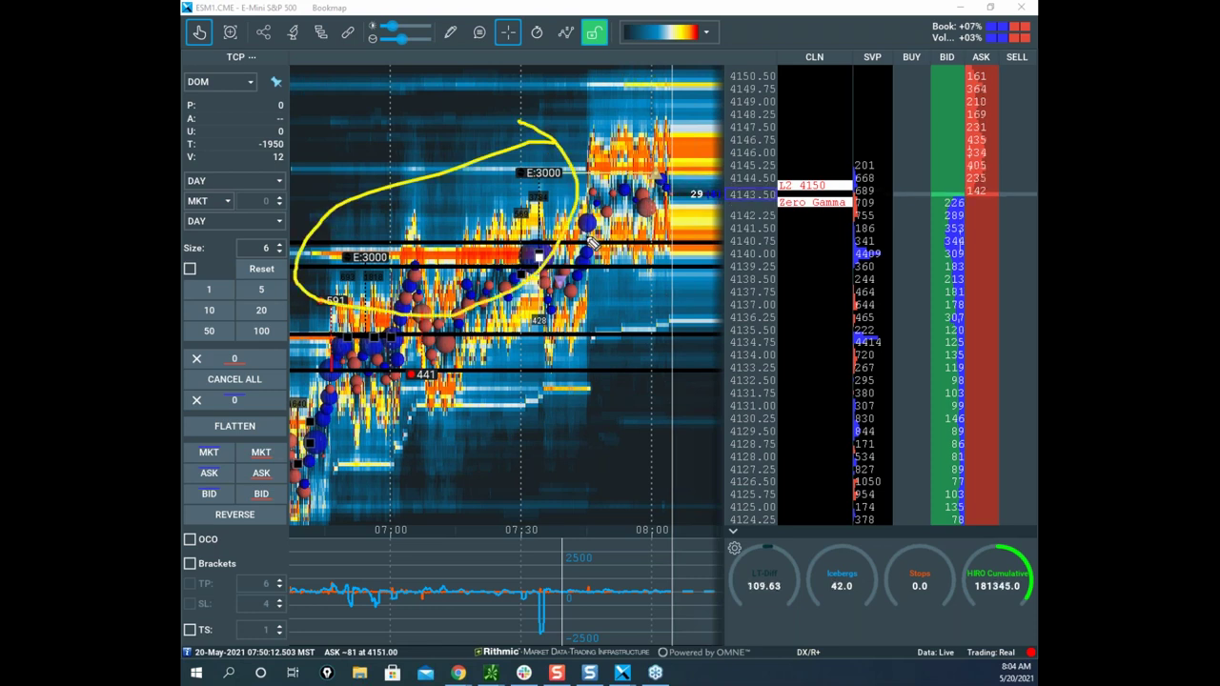
{"action": "mouse_move", "coordinate": [444, 521]}
{"action": "left_mouse_down"}
{"action": "mouse_move", "coordinate": [376, 610]}
{"action": "mouse_move", "coordinate": [515, 629]}
{"action": "left_mouse_up"}
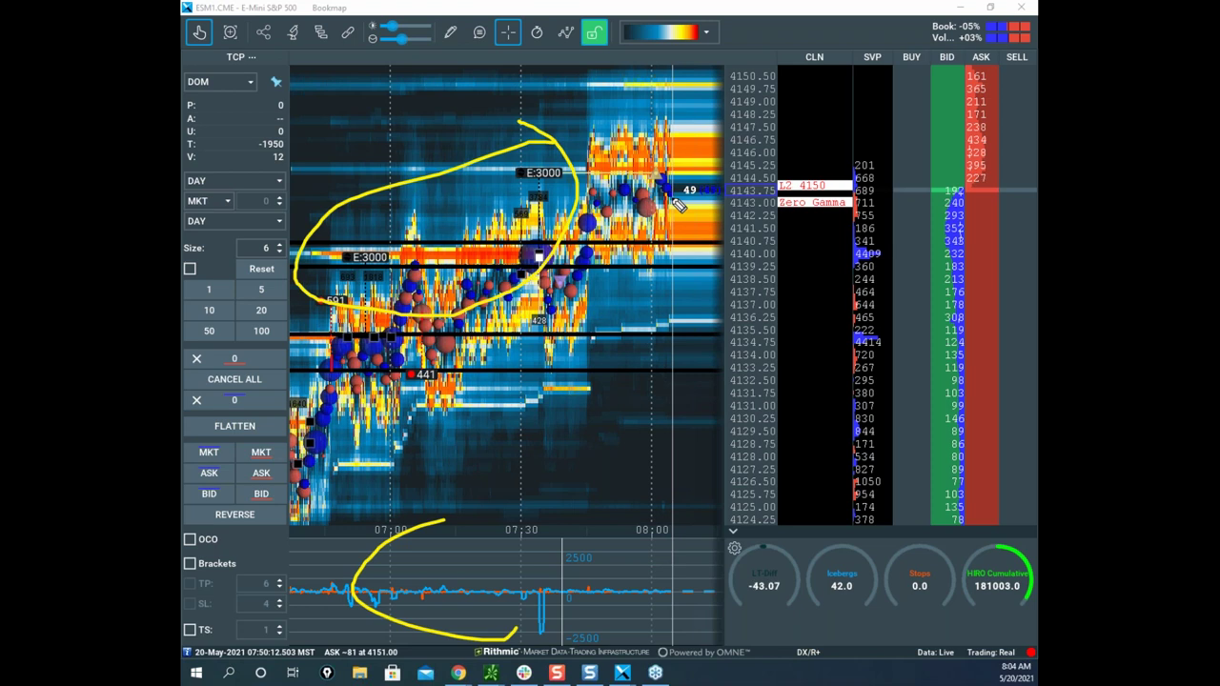
{"action": "mouse_move", "coordinate": [530, 271]}
{"action": "left_mouse_down"}
{"action": "mouse_move", "coordinate": [595, 224]}
{"action": "mouse_move", "coordinate": [633, 362]}
{"action": "mouse_move", "coordinate": [637, 443]}
{"action": "left_mouse_up"}
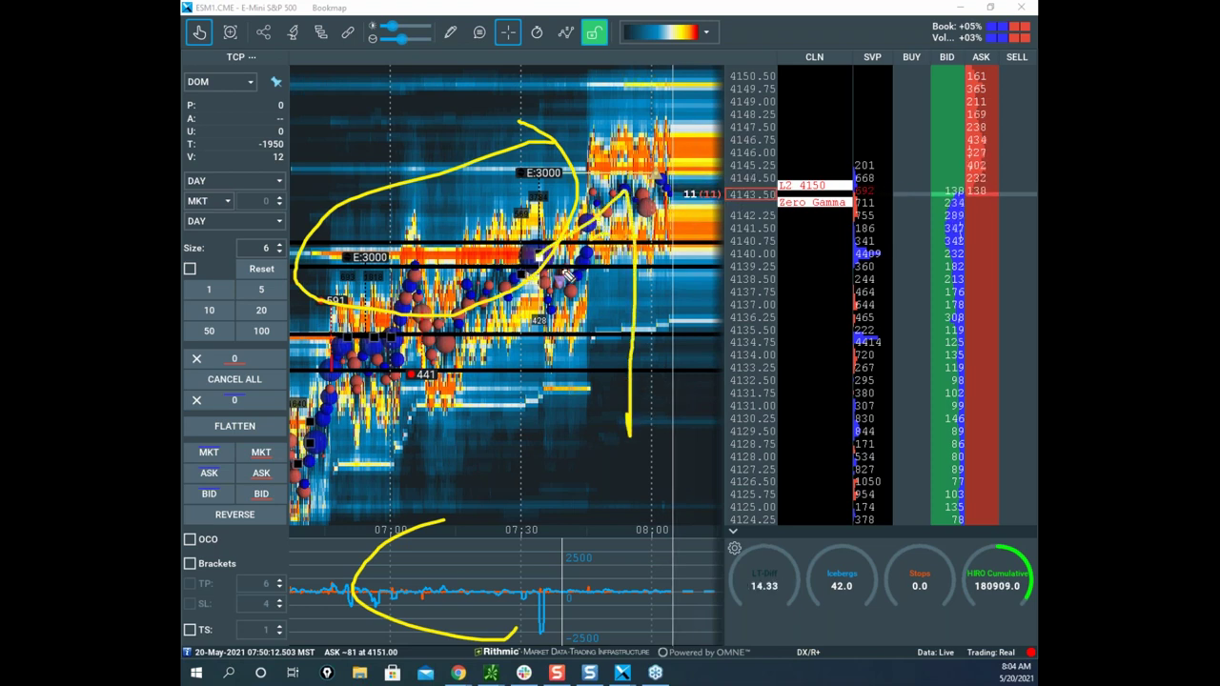
{"action": "left_click_drag", "start_coordinate": [607, 379], "coordinate": [661, 410]}
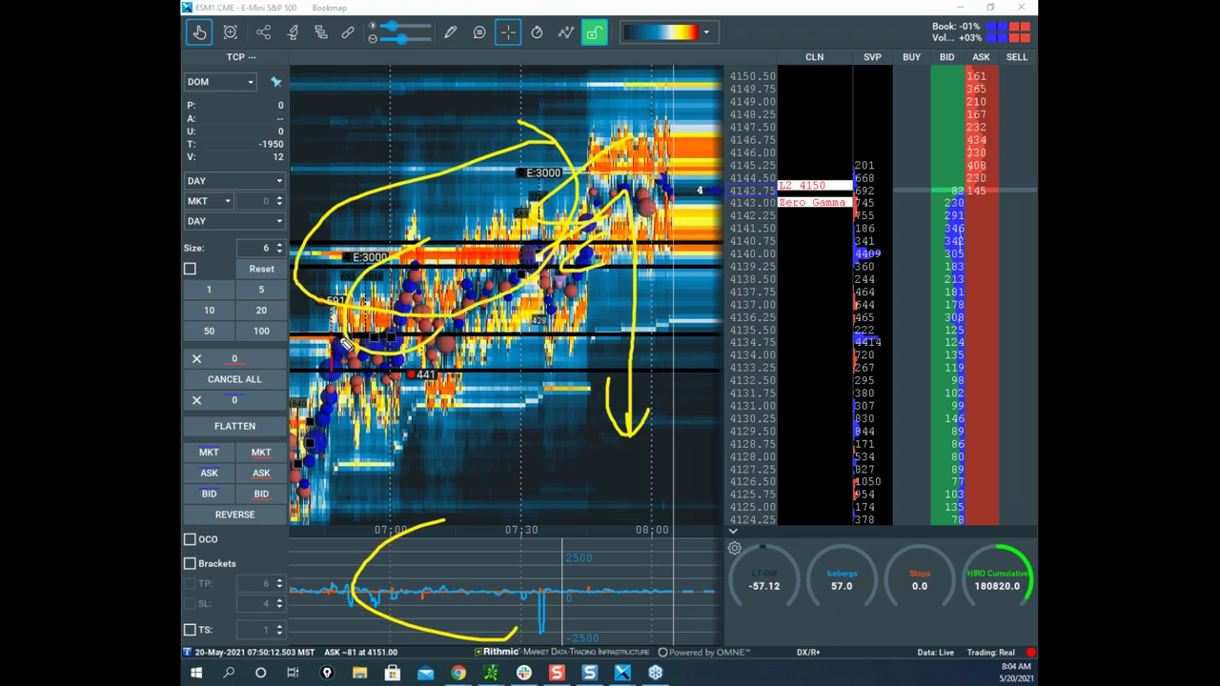
{"action": "mouse_move", "coordinate": [633, 255]}
{"action": "left_mouse_down"}
{"action": "mouse_move", "coordinate": [631, 477]}
{"action": "mouse_move", "coordinate": [667, 446]}
{"action": "left_mouse_up"}
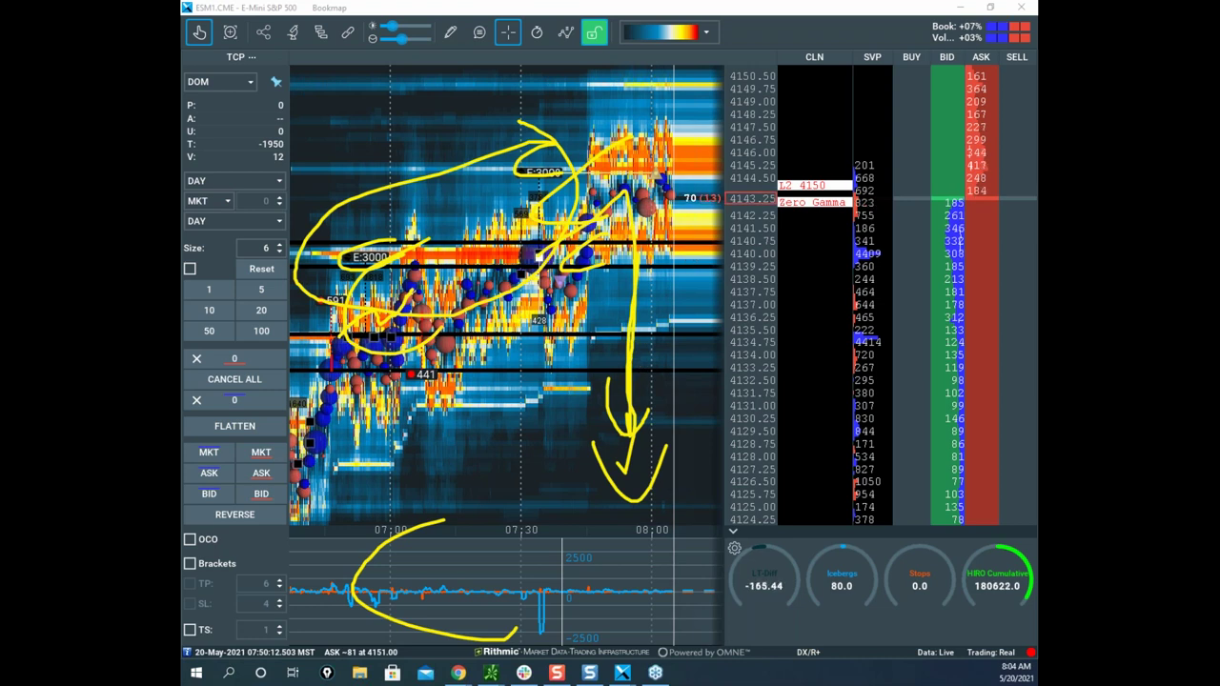
{"action": "right_click", "coordinate": [583, 199]}
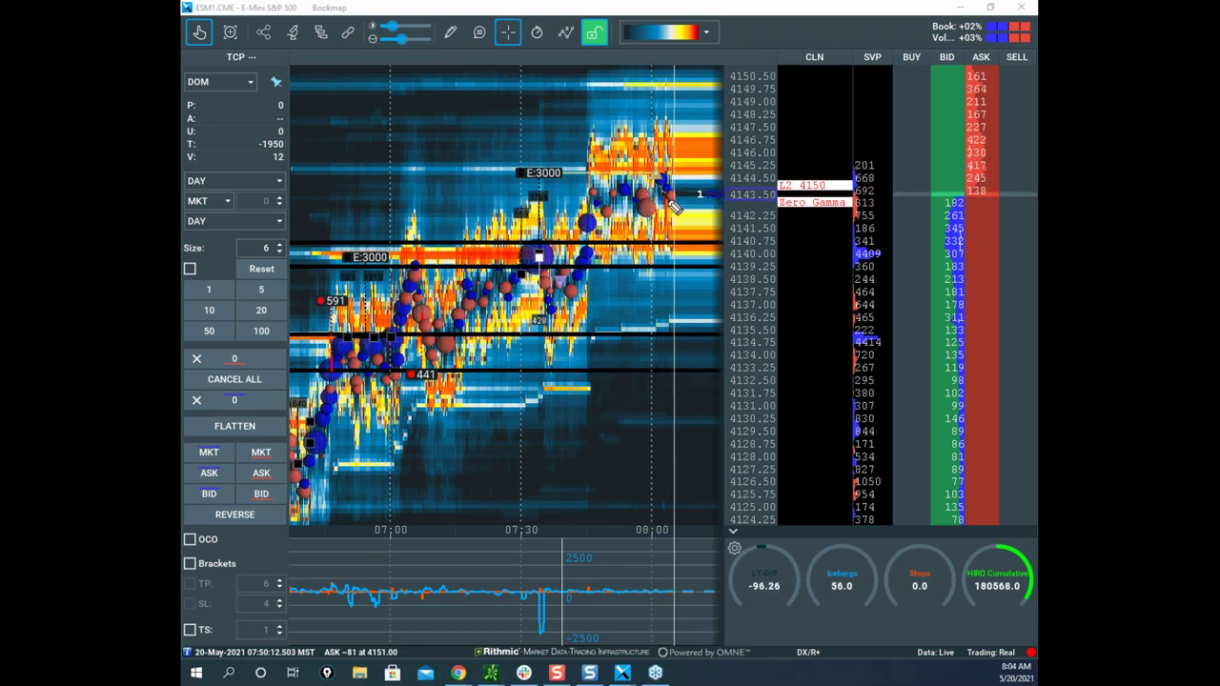
Draw nested loops around the ESM1 price action from 07:00 to 08:00, circle the entire chart, and clear the marks each time.
{"action": "mouse_move", "coordinate": [690, 116]}
{"action": "left_mouse_down"}
{"action": "mouse_move", "coordinate": [321, 232]}
{"action": "mouse_move", "coordinate": [729, 286]}
{"action": "mouse_move", "coordinate": [724, 141]}
{"action": "left_mouse_up"}
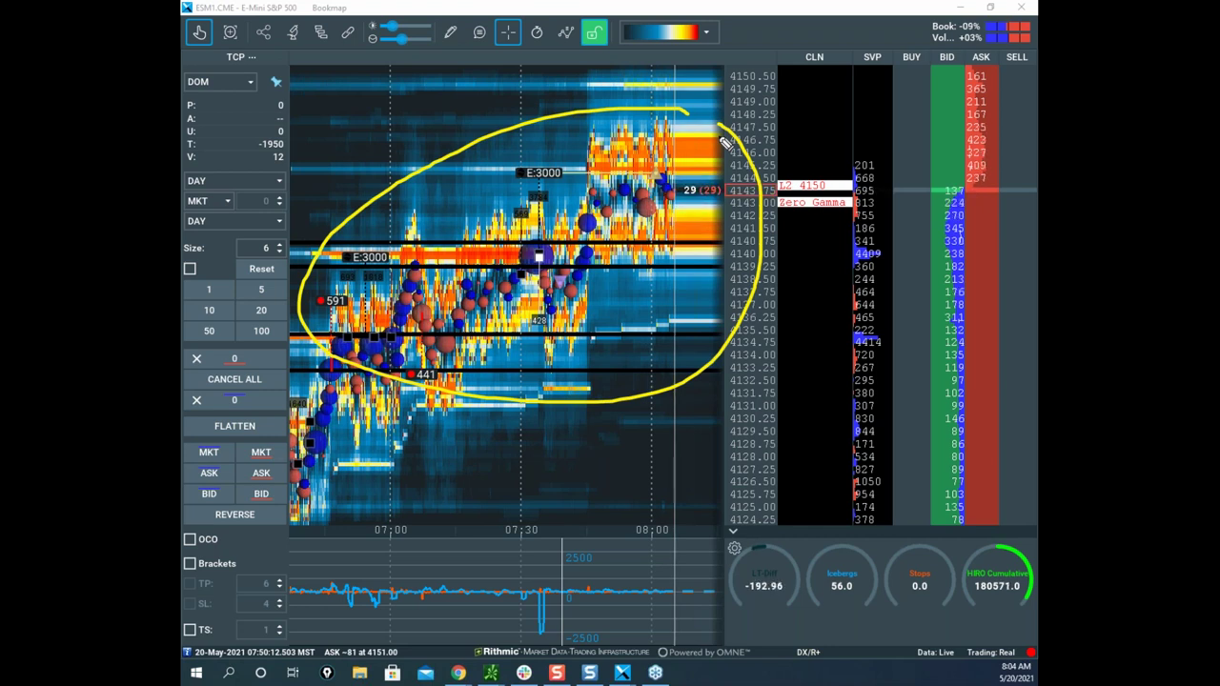
{"action": "mouse_move", "coordinate": [647, 124]}
{"action": "left_mouse_down"}
{"action": "mouse_move", "coordinate": [481, 141]}
{"action": "mouse_move", "coordinate": [667, 212]}
{"action": "mouse_move", "coordinate": [670, 143]}
{"action": "left_mouse_up"}
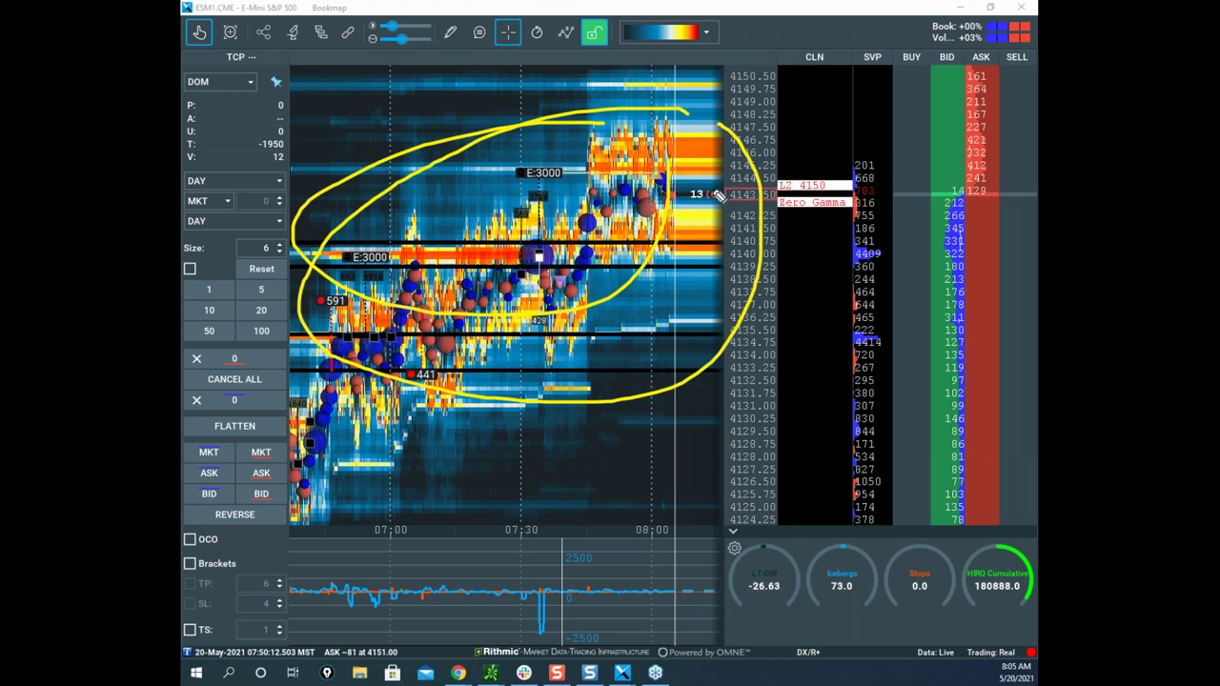
{"action": "mouse_move", "coordinate": [633, 134]}
{"action": "left_mouse_down"}
{"action": "mouse_move", "coordinate": [509, 143]}
{"action": "mouse_move", "coordinate": [473, 290]}
{"action": "mouse_move", "coordinate": [577, 259]}
{"action": "mouse_move", "coordinate": [625, 286]}
{"action": "left_mouse_up"}
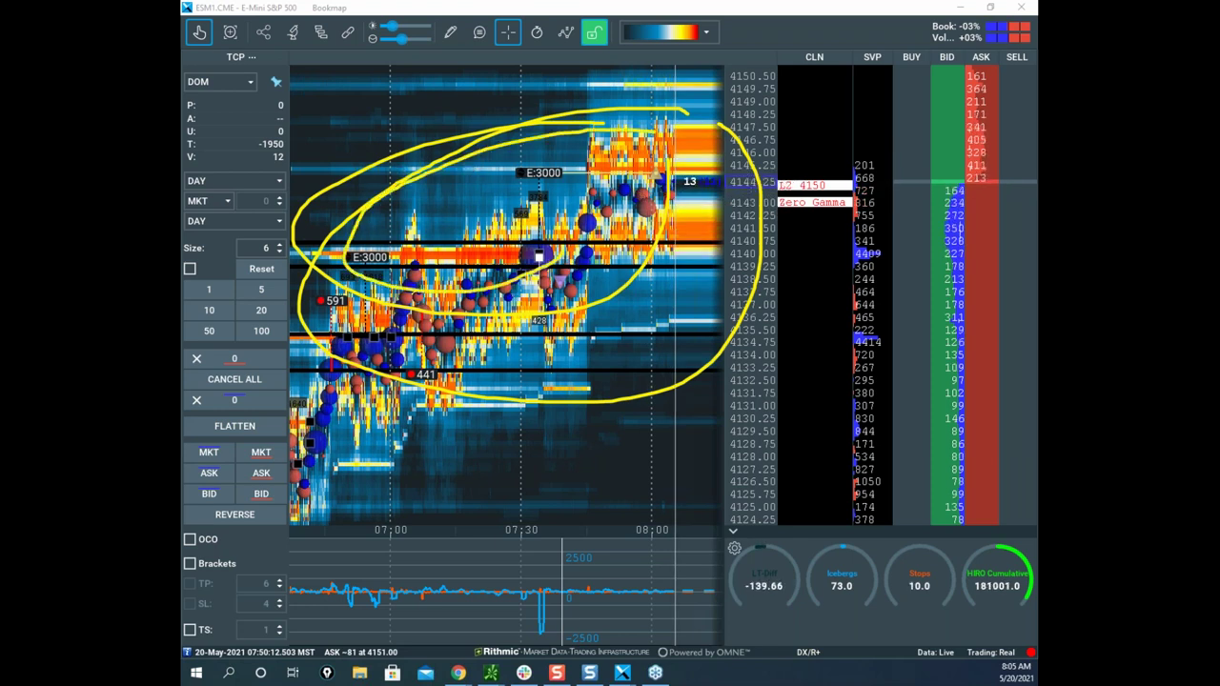
{"action": "right_click", "coordinate": [639, 242]}
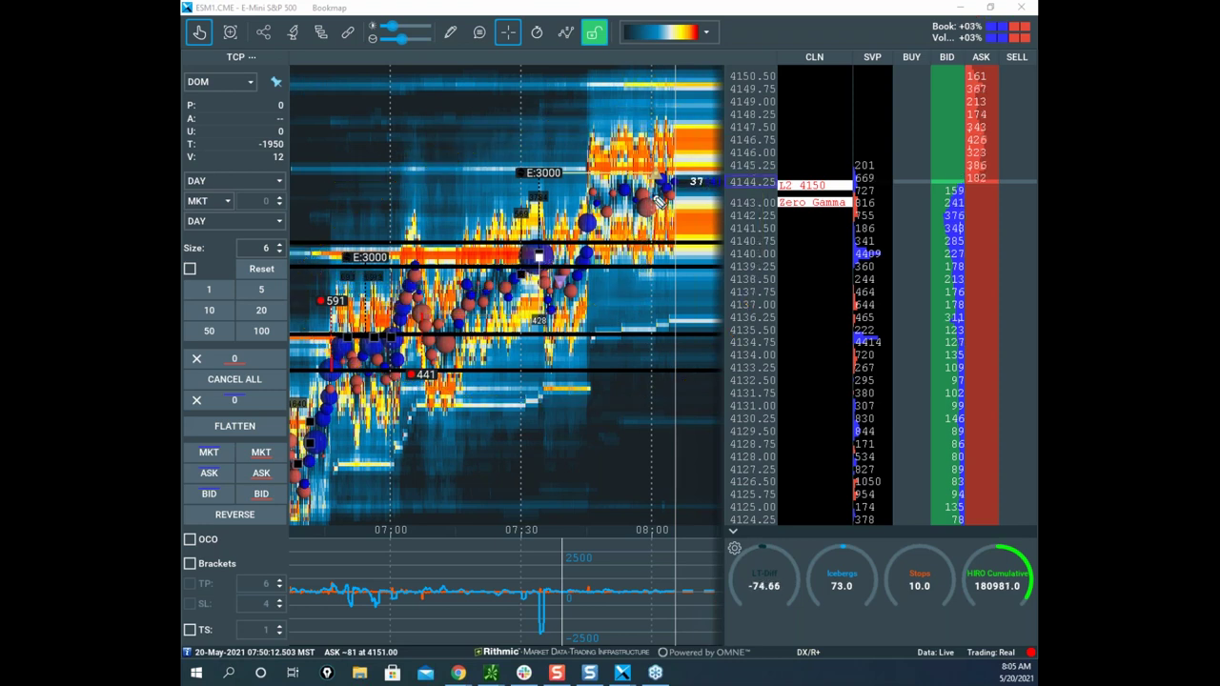
{"action": "mouse_move", "coordinate": [700, 15]}
{"action": "left_mouse_down"}
{"action": "mouse_move", "coordinate": [286, 84]}
{"action": "mouse_move", "coordinate": [533, 565]}
{"action": "mouse_move", "coordinate": [862, 258]}
{"action": "mouse_move", "coordinate": [742, 124]}
{"action": "mouse_move", "coordinate": [438, 3]}
{"action": "left_mouse_up"}
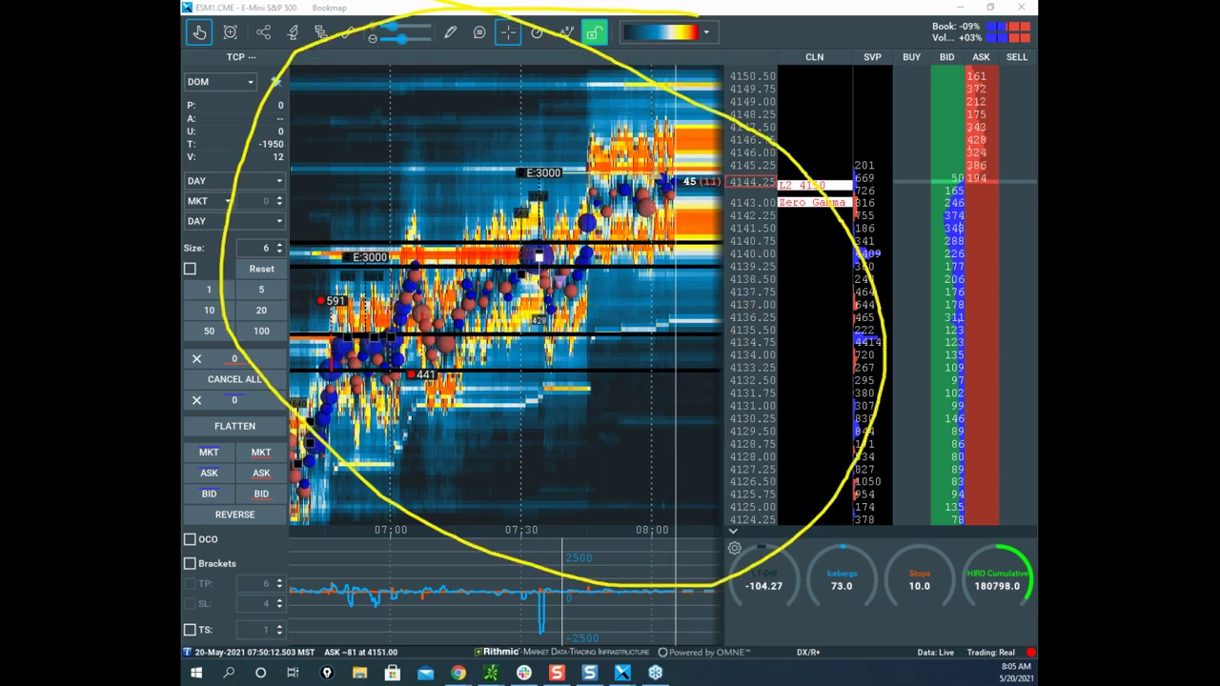
{"action": "key", "text": "Escape"}
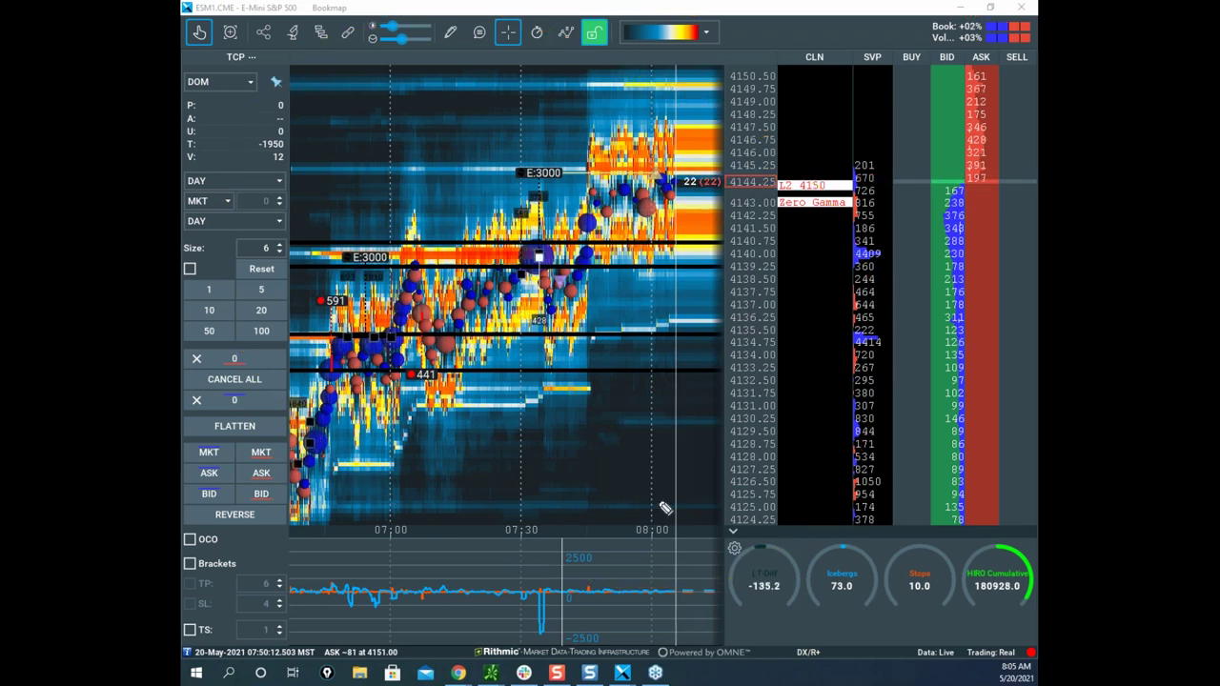
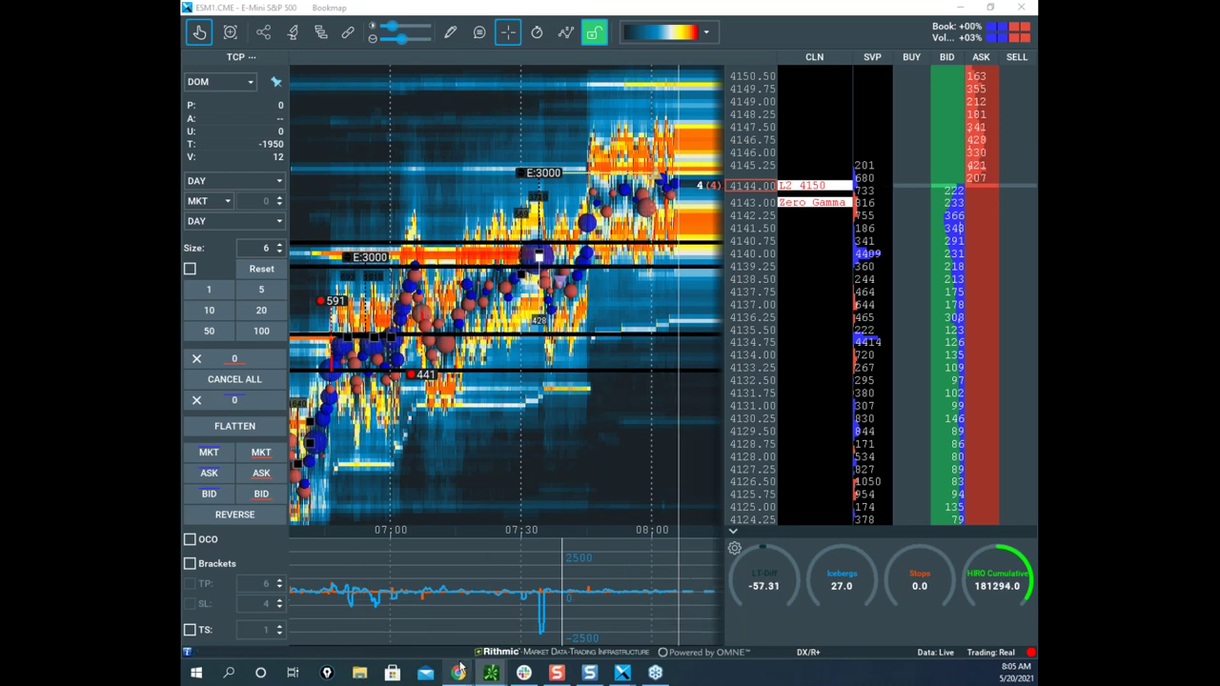
Widen the ESM1 time range, write 50 above the heatmap, sketch rising and falling price lines, and clear the marks.
{"action": "scroll", "coordinate": [626, 353], "scroll_direction": "down", "scroll_amount": 3}
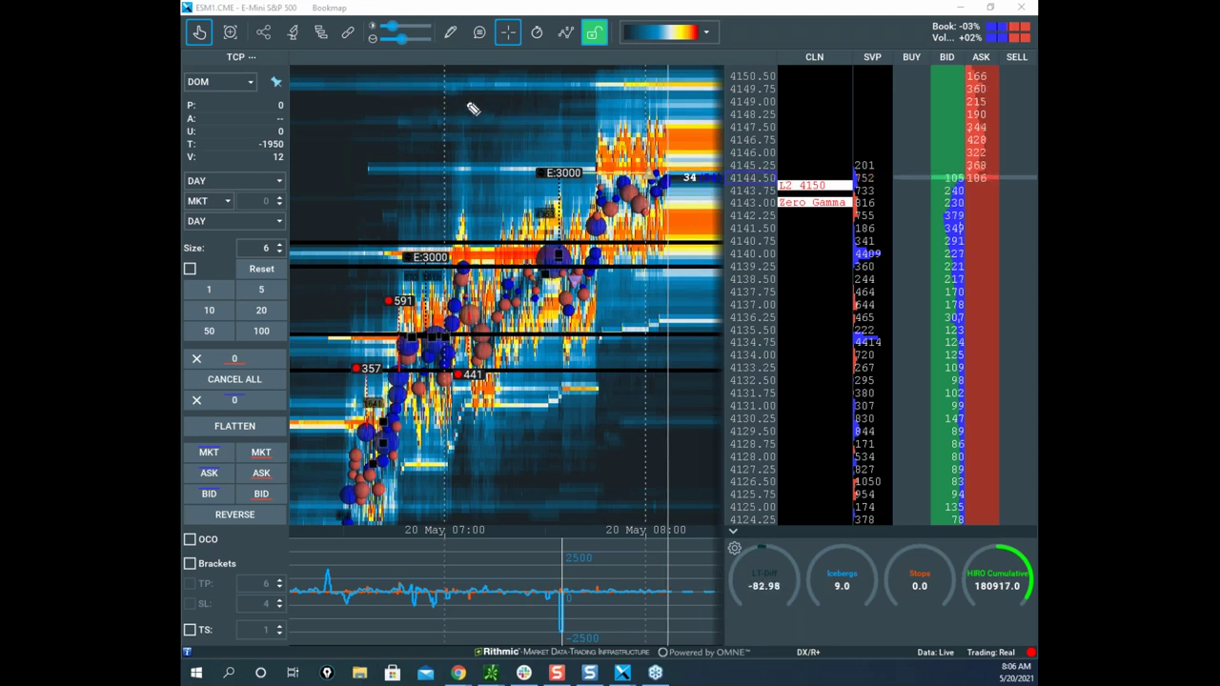
{"action": "mouse_move", "coordinate": [472, 119]}
{"action": "left_mouse_down"}
{"action": "mouse_move", "coordinate": [501, 99]}
{"action": "mouse_move", "coordinate": [538, 123]}
{"action": "mouse_move", "coordinate": [557, 116]}
{"action": "mouse_move", "coordinate": [526, 122]}
{"action": "left_mouse_up"}
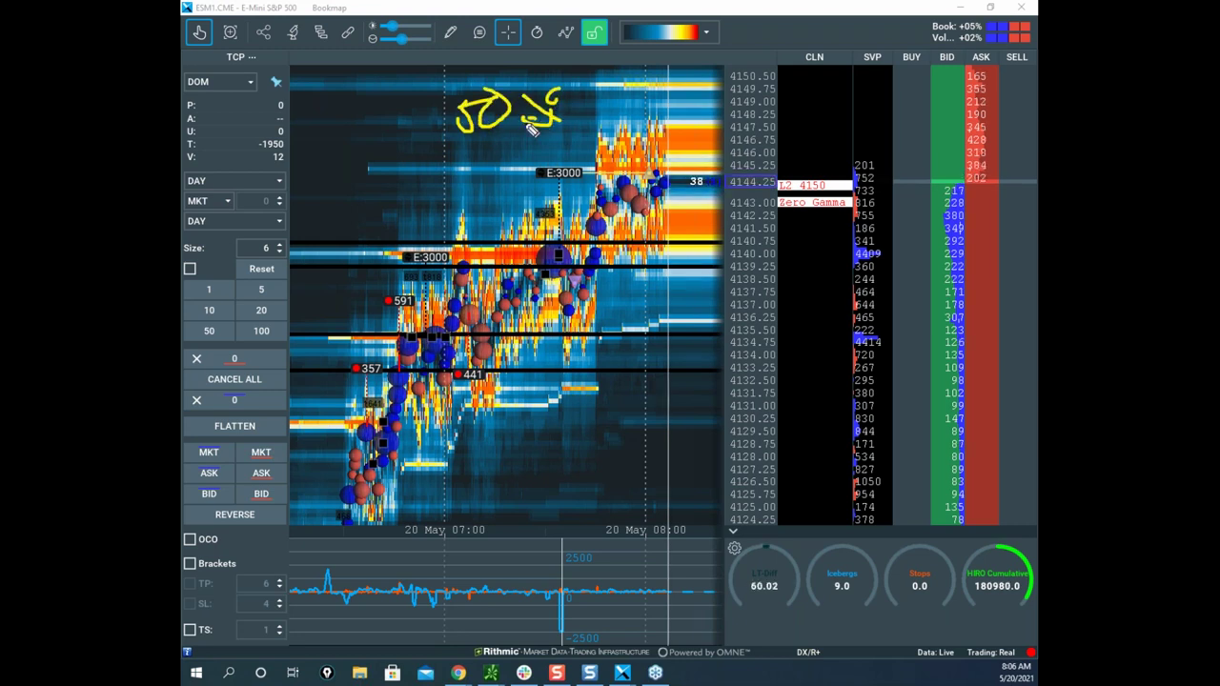
{"action": "left_click_drag", "start_coordinate": [584, 271], "coordinate": [657, 179]}
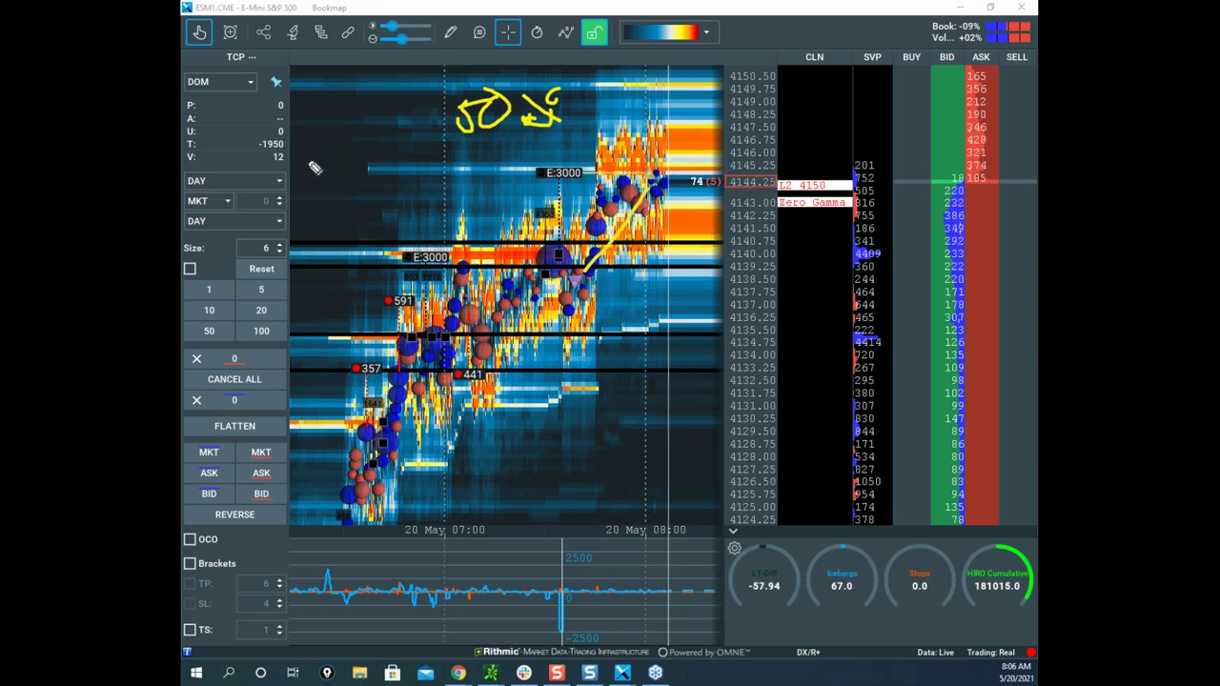
{"action": "mouse_move", "coordinate": [319, 174]}
{"action": "left_mouse_down"}
{"action": "mouse_move", "coordinate": [367, 168]}
{"action": "mouse_move", "coordinate": [373, 143]}
{"action": "left_mouse_up"}
{"action": "left_click_drag", "start_coordinate": [455, 153], "coordinate": [463, 178]}
{"action": "left_click_drag", "start_coordinate": [487, 162], "coordinate": [484, 172]}
{"action": "mouse_move", "coordinate": [597, 155]}
{"action": "left_mouse_down"}
{"action": "mouse_move", "coordinate": [405, 345]}
{"action": "mouse_move", "coordinate": [749, 182]}
{"action": "left_mouse_up"}
{"action": "mouse_move", "coordinate": [632, 202]}
{"action": "left_mouse_down"}
{"action": "mouse_move", "coordinate": [681, 427]}
{"action": "mouse_move", "coordinate": [694, 399]}
{"action": "left_mouse_up"}
{"action": "right_click", "coordinate": [424, 44]}
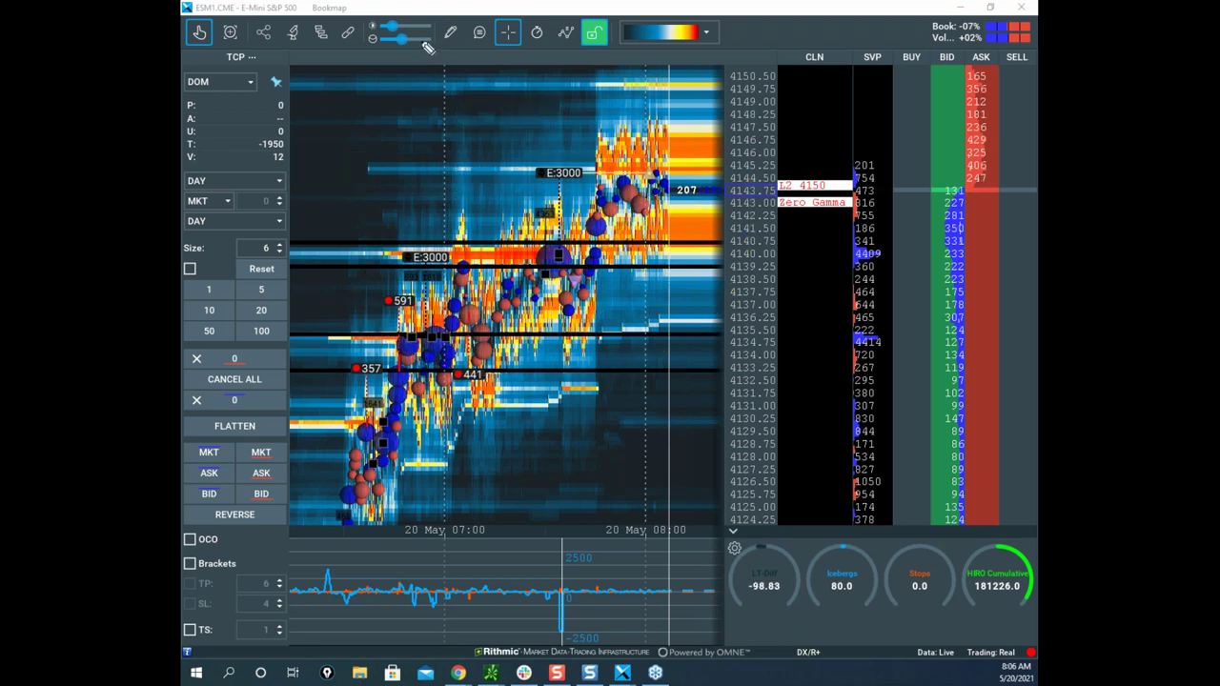
Write a tally of three -6 losses beside three +40 gains on the empty upper part of the heatmap.
{"action": "mouse_move", "coordinate": [316, 124]}
{"action": "left_mouse_down"}
{"action": "mouse_move", "coordinate": [345, 128]}
{"action": "mouse_move", "coordinate": [341, 117]}
{"action": "left_mouse_up"}
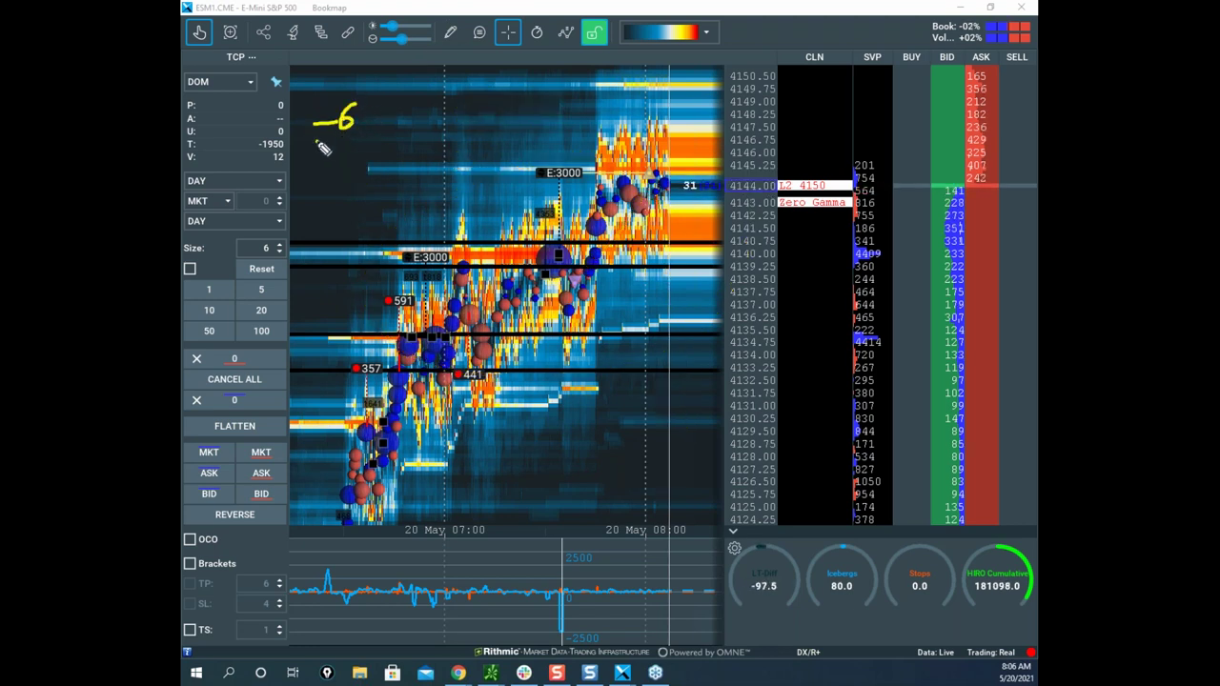
{"action": "mouse_move", "coordinate": [313, 141]}
{"action": "left_mouse_down"}
{"action": "mouse_move", "coordinate": [347, 141]}
{"action": "mouse_move", "coordinate": [328, 173]}
{"action": "left_mouse_up"}
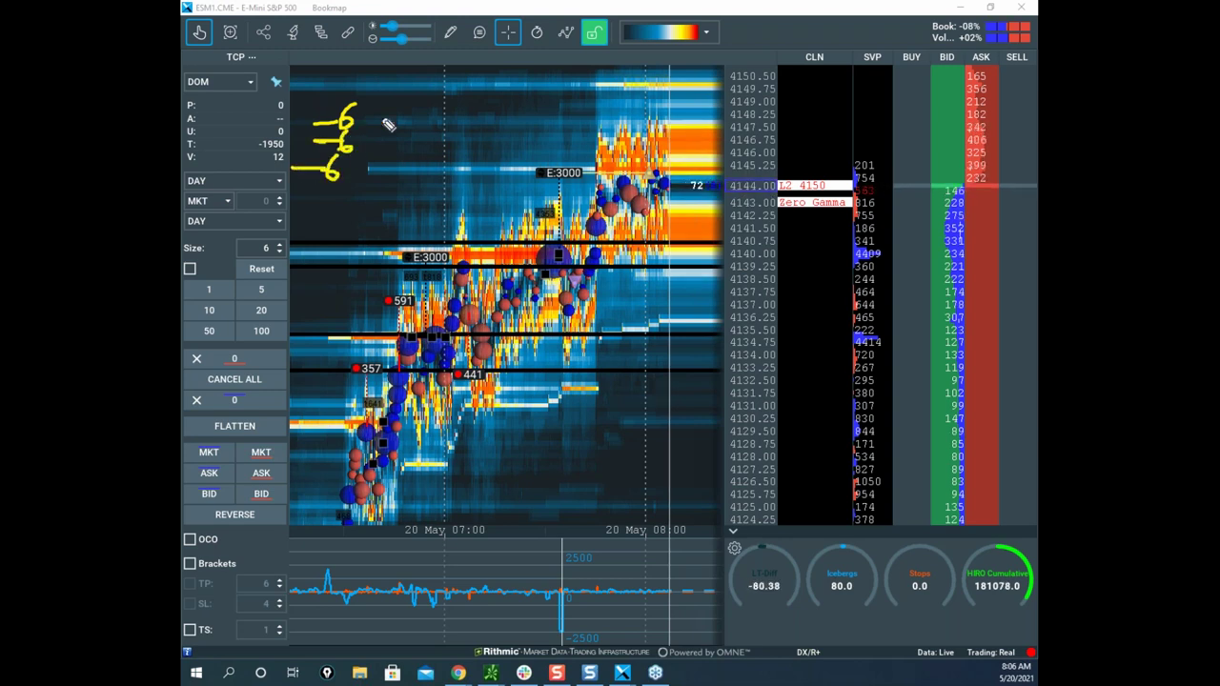
{"action": "mouse_move", "coordinate": [386, 106]}
{"action": "left_mouse_down"}
{"action": "mouse_move", "coordinate": [386, 126]}
{"action": "mouse_move", "coordinate": [396, 115]}
{"action": "left_mouse_up"}
{"action": "mouse_move", "coordinate": [401, 110]}
{"action": "left_mouse_down"}
{"action": "mouse_move", "coordinate": [415, 129]}
{"action": "mouse_move", "coordinate": [434, 110]}
{"action": "mouse_move", "coordinate": [390, 154]}
{"action": "mouse_move", "coordinate": [402, 143]}
{"action": "mouse_move", "coordinate": [428, 152]}
{"action": "left_mouse_up"}
{"action": "left_click_drag", "start_coordinate": [428, 153], "coordinate": [435, 138]}
{"action": "left_click_drag", "start_coordinate": [379, 169], "coordinate": [419, 168]}
{"action": "mouse_move", "coordinate": [416, 157]}
{"action": "left_mouse_down"}
{"action": "mouse_move", "coordinate": [413, 177]}
{"action": "mouse_move", "coordinate": [439, 168]}
{"action": "left_mouse_up"}
Sketch falling price paths from the E:3000 marker toward 4128, loop the icebergs dip, and add upward arrows beneath the paths.
{"action": "mouse_move", "coordinate": [558, 154]}
{"action": "left_mouse_down"}
{"action": "mouse_move", "coordinate": [626, 324]}
{"action": "mouse_move", "coordinate": [638, 433]}
{"action": "left_mouse_up"}
{"action": "mouse_move", "coordinate": [613, 533]}
{"action": "left_mouse_down"}
{"action": "mouse_move", "coordinate": [662, 524]}
{"action": "mouse_move", "coordinate": [768, 654]}
{"action": "mouse_move", "coordinate": [761, 637]}
{"action": "left_mouse_up"}
{"action": "left_click_drag", "start_coordinate": [638, 434], "coordinate": [736, 468]}
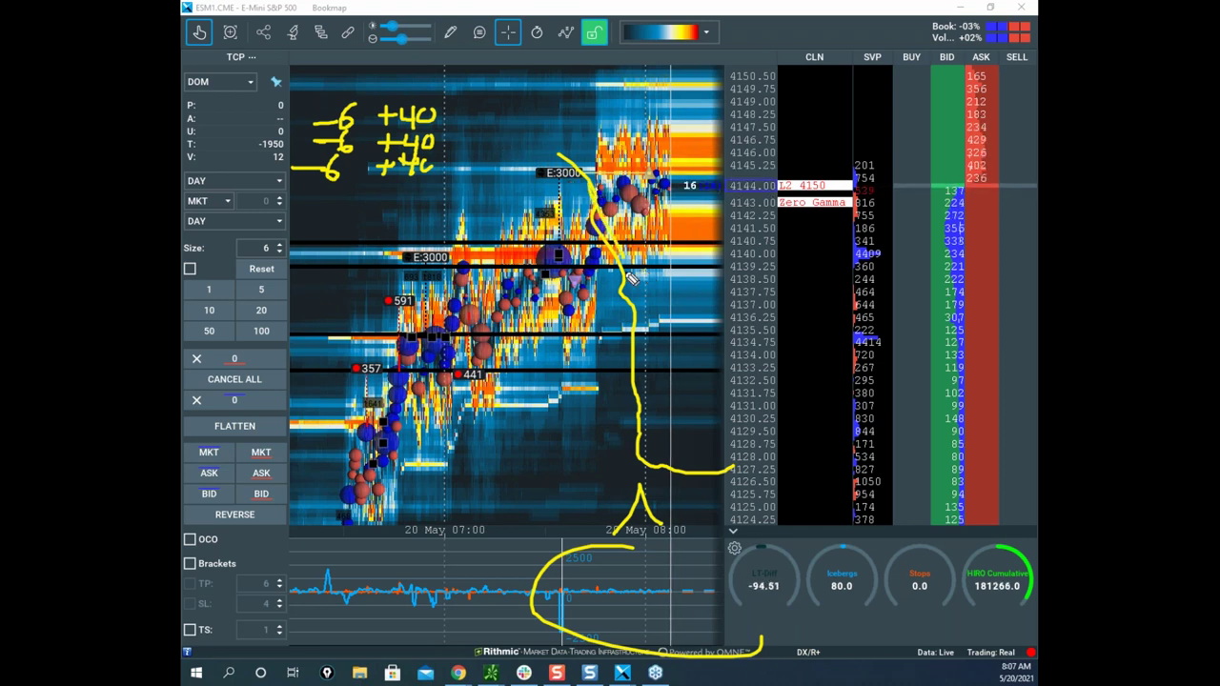
{"action": "left_click_drag", "start_coordinate": [680, 415], "coordinate": [680, 436]}
{"action": "left_click_drag", "start_coordinate": [644, 602], "coordinate": [724, 602]}
{"action": "mouse_move", "coordinate": [682, 399]}
{"action": "left_mouse_down"}
{"action": "mouse_move", "coordinate": [668, 408]}
{"action": "mouse_move", "coordinate": [693, 434]}
{"action": "left_mouse_up"}
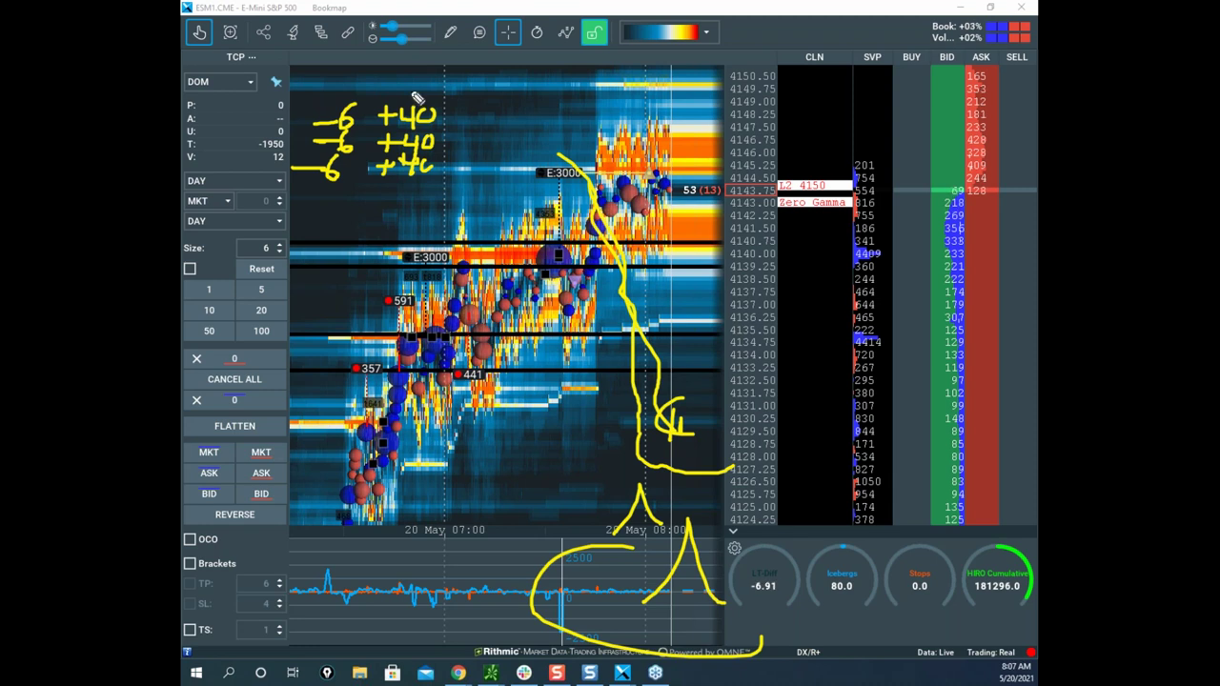
Underline and circle the -6 and +40 columns, write the totals -18 and +120, loop the tally, and clear all marks.
{"action": "left_click_drag", "start_coordinate": [284, 198], "coordinate": [430, 198]}
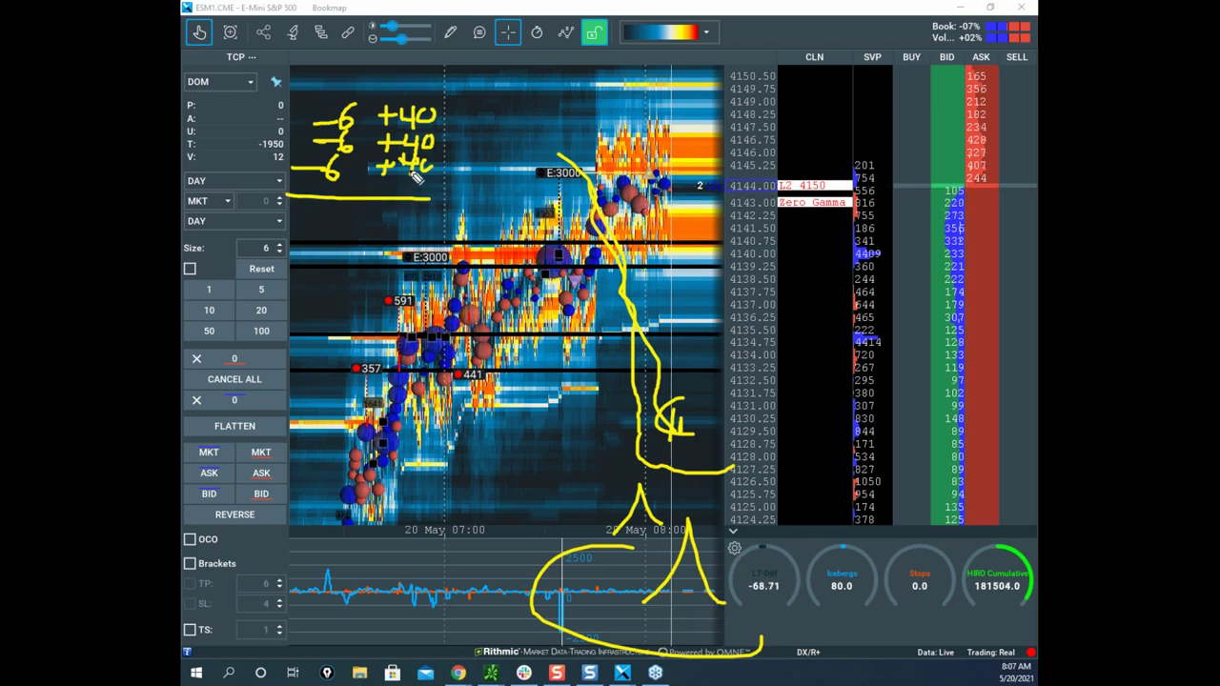
{"action": "mouse_move", "coordinate": [356, 93]}
{"action": "left_mouse_down"}
{"action": "mouse_move", "coordinate": [314, 191]}
{"action": "mouse_move", "coordinate": [359, 93]}
{"action": "left_mouse_up"}
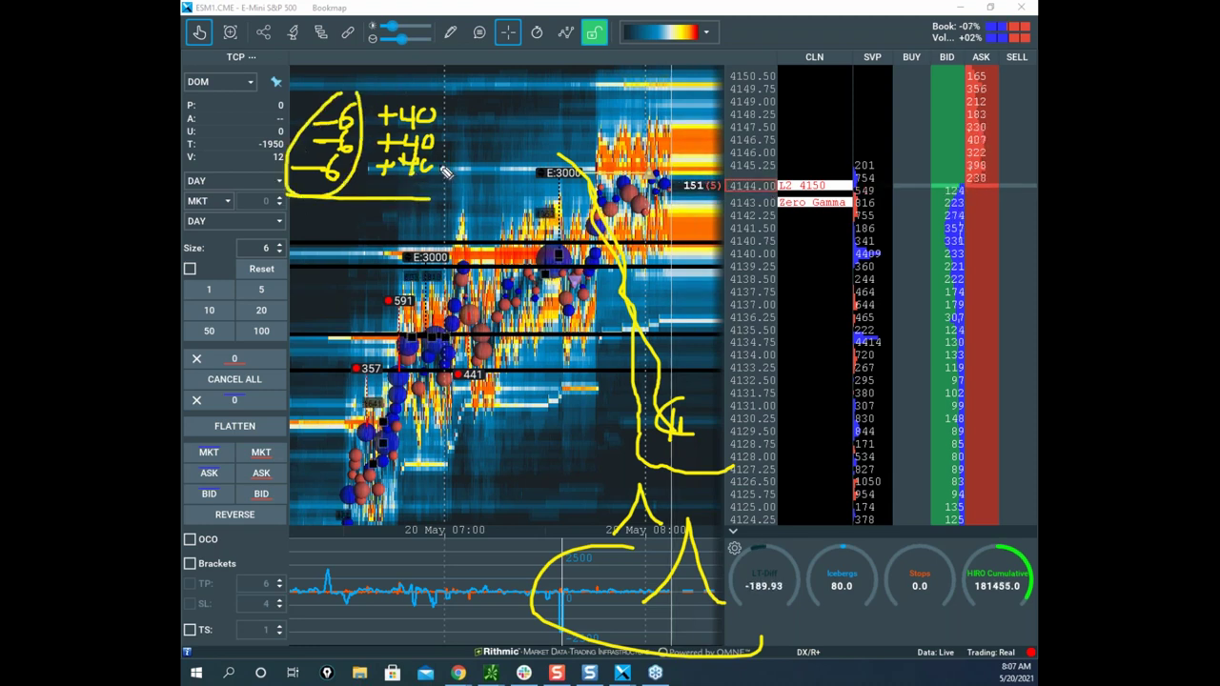
{"action": "mouse_move", "coordinate": [444, 111]}
{"action": "left_mouse_down"}
{"action": "mouse_move", "coordinate": [425, 89]}
{"action": "mouse_move", "coordinate": [391, 194]}
{"action": "mouse_move", "coordinate": [441, 115]}
{"action": "left_mouse_up"}
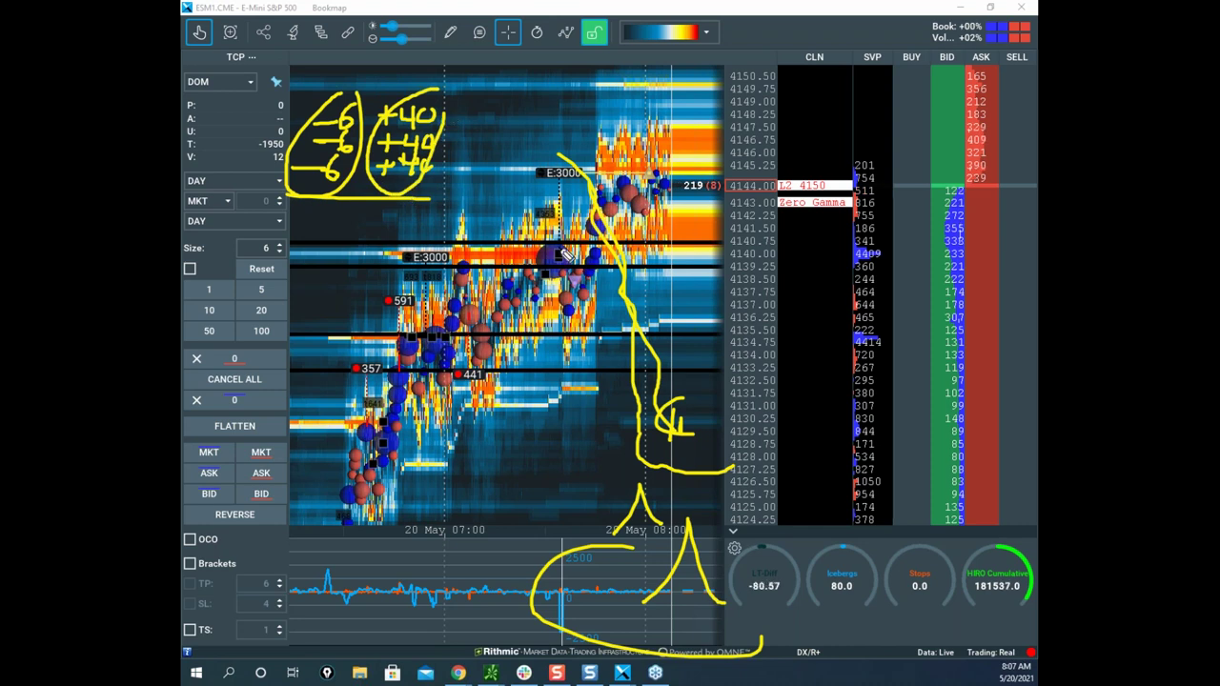
{"action": "mouse_move", "coordinate": [290, 221]}
{"action": "left_mouse_down"}
{"action": "mouse_move", "coordinate": [379, 216]}
{"action": "mouse_move", "coordinate": [375, 229]}
{"action": "mouse_move", "coordinate": [384, 217]}
{"action": "mouse_move", "coordinate": [415, 229]}
{"action": "mouse_move", "coordinate": [423, 212]}
{"action": "left_mouse_up"}
{"action": "mouse_move", "coordinate": [465, 42]}
{"action": "left_mouse_down"}
{"action": "mouse_move", "coordinate": [221, 202]}
{"action": "mouse_move", "coordinate": [476, 43]}
{"action": "left_mouse_up"}
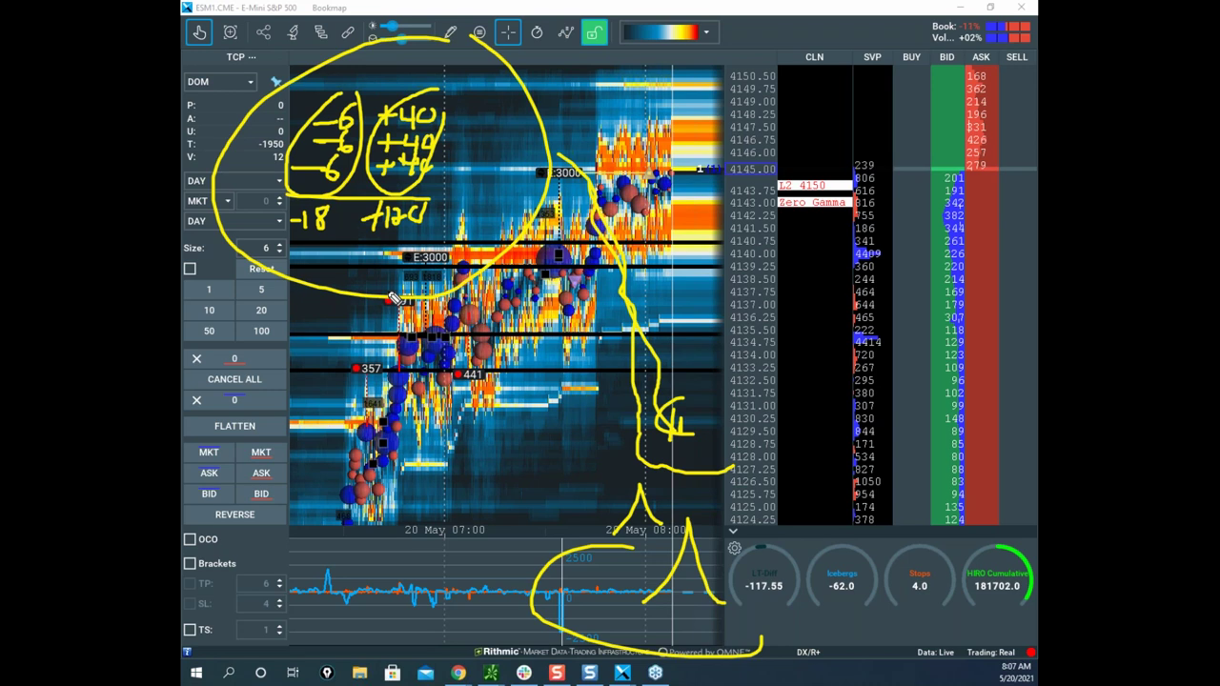
{"action": "key", "text": "Escape"}
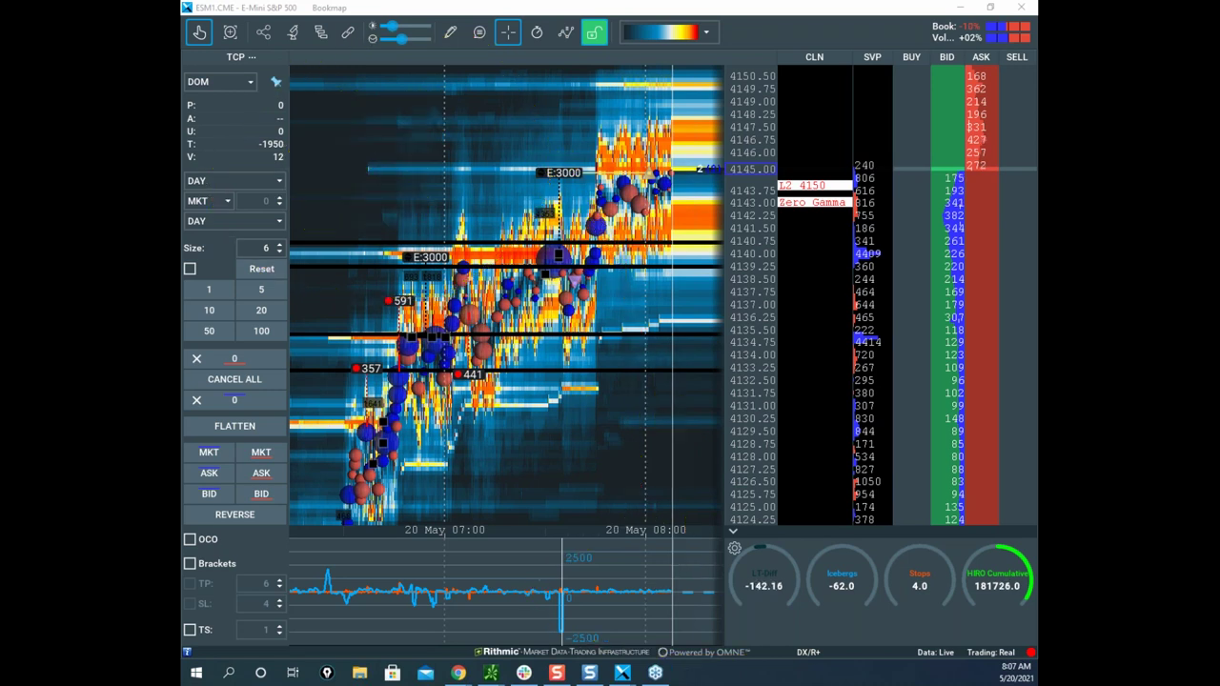
Switch to the /ES one-hour chart in thinkorswim and compress its price scale to show about 4040 to 4220.
{"action": "left_click", "coordinate": [490, 672]}
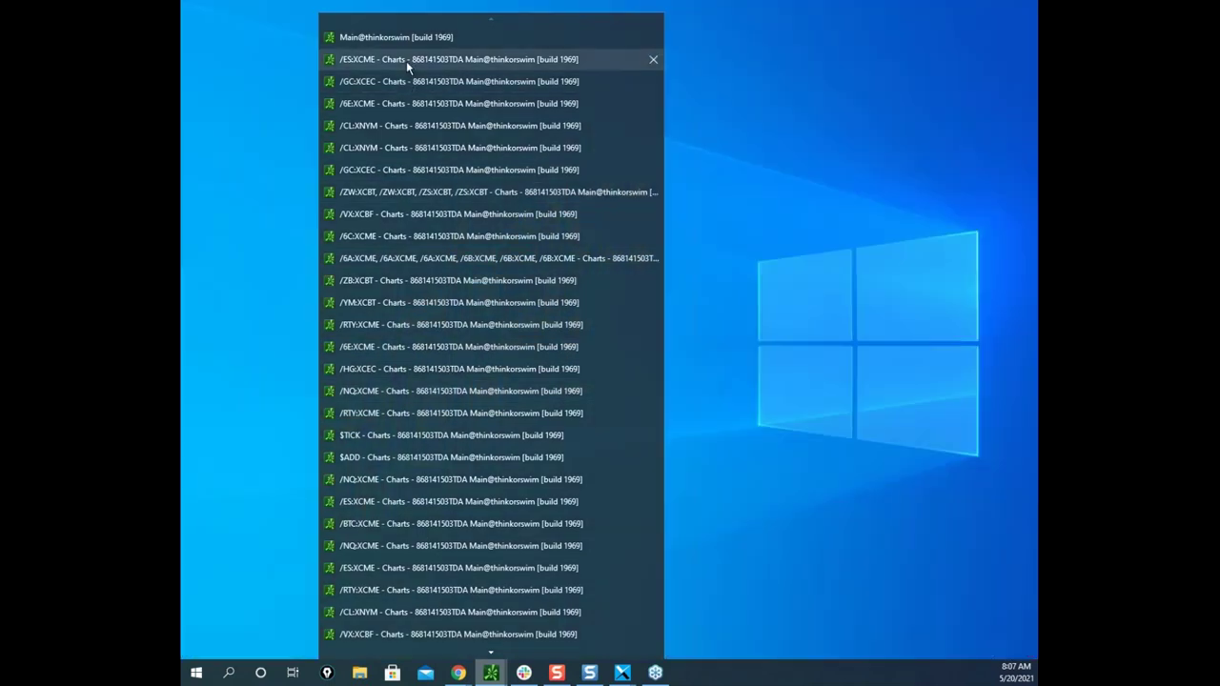
{"action": "left_click", "coordinate": [405, 61]}
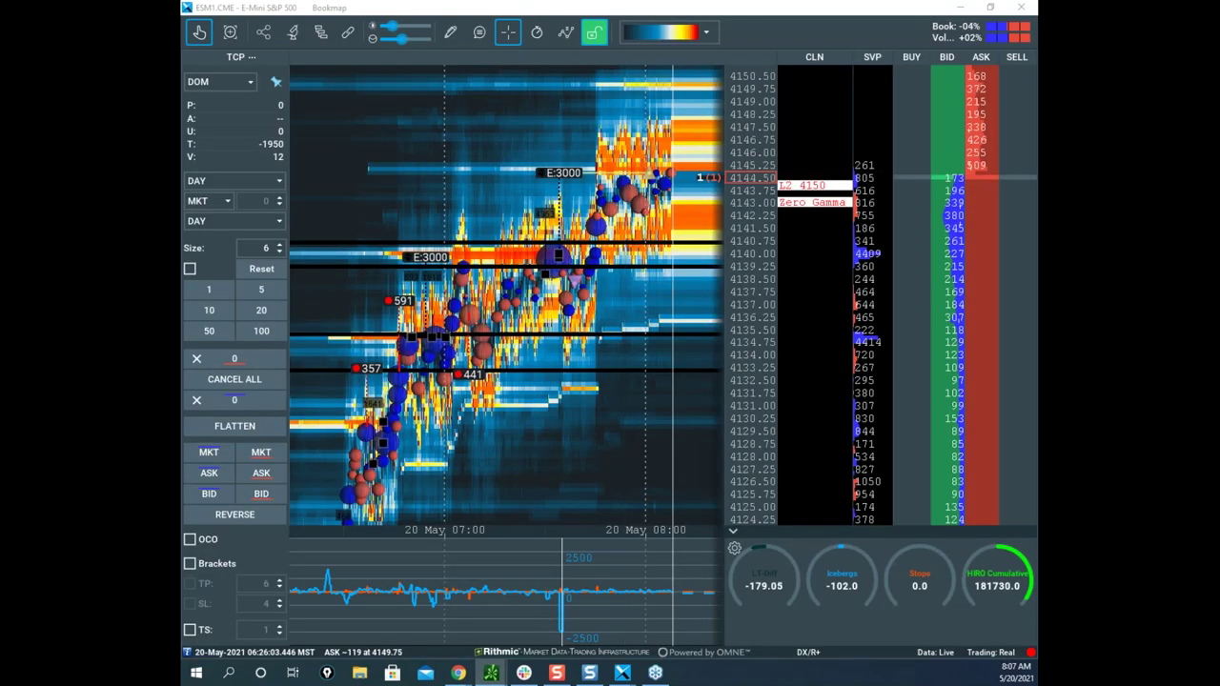
{"action": "left_click", "coordinate": [857, 130]}
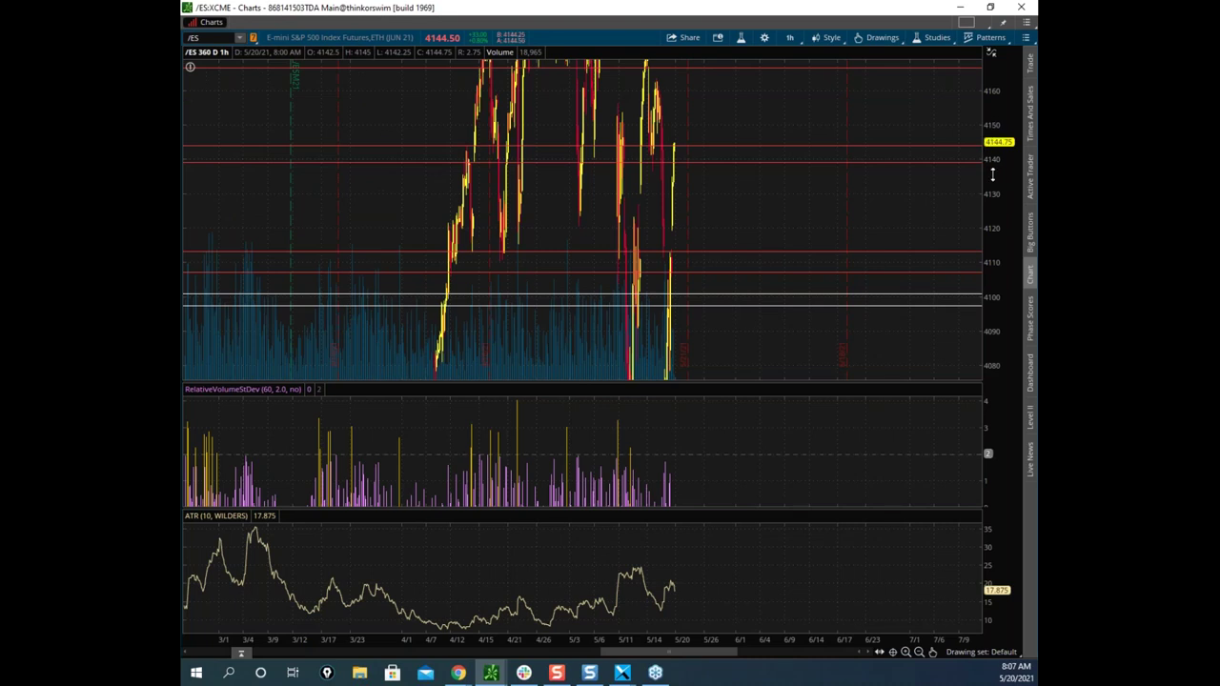
{"action": "left_click_drag", "start_coordinate": [993, 141], "coordinate": [991, 267]}
{"action": "left_click", "coordinate": [987, 267]}
Box the /ES price range around 5/14 between about 4140 and 4165, and sketch falling paths from the current price toward 4060.
{"action": "mouse_move", "coordinate": [630, 152]}
{"action": "left_mouse_down"}
{"action": "mouse_move", "coordinate": [667, 151]}
{"action": "mouse_move", "coordinate": [669, 195]}
{"action": "mouse_move", "coordinate": [636, 174]}
{"action": "mouse_move", "coordinate": [633, 153]}
{"action": "left_mouse_up"}
{"action": "mouse_move", "coordinate": [673, 195]}
{"action": "left_mouse_down"}
{"action": "mouse_move", "coordinate": [710, 249]}
{"action": "mouse_move", "coordinate": [716, 339]}
{"action": "mouse_move", "coordinate": [719, 326]}
{"action": "left_mouse_up"}
{"action": "left_click_drag", "start_coordinate": [688, 189], "coordinate": [726, 321]}
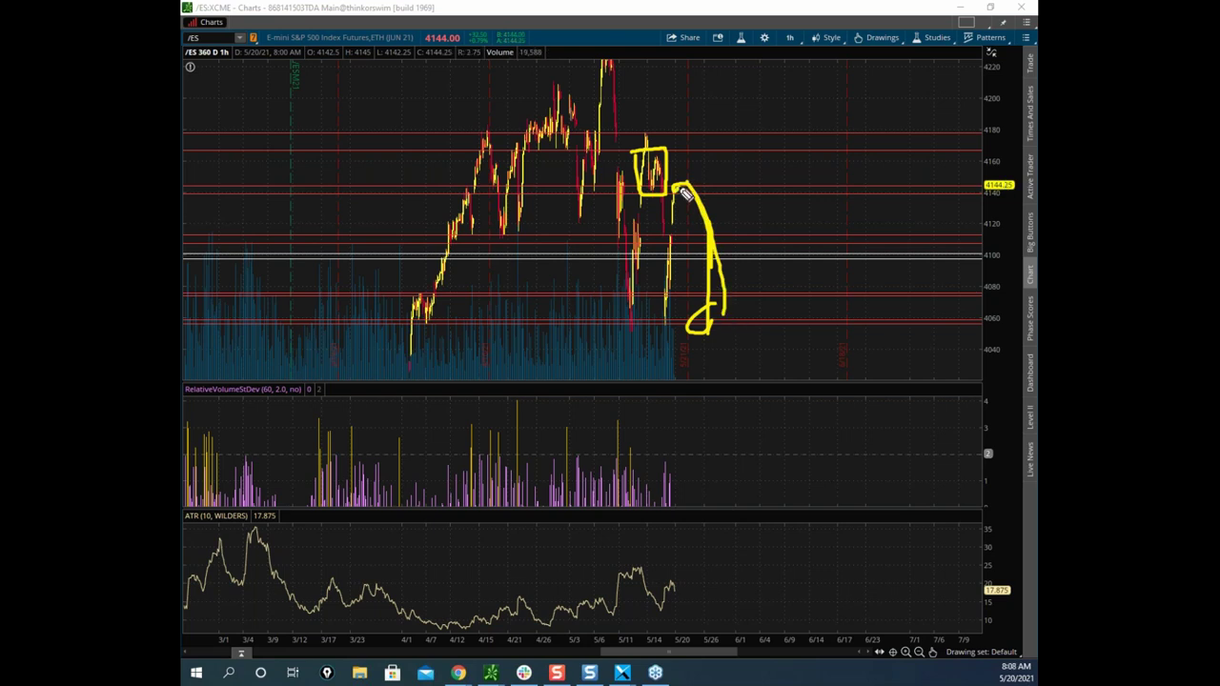
Switch to the browser's ES market profile chart, expand its price scale to show about 4000 to 4175, and clear the yellow marks.
{"action": "key", "text": "Escape"}
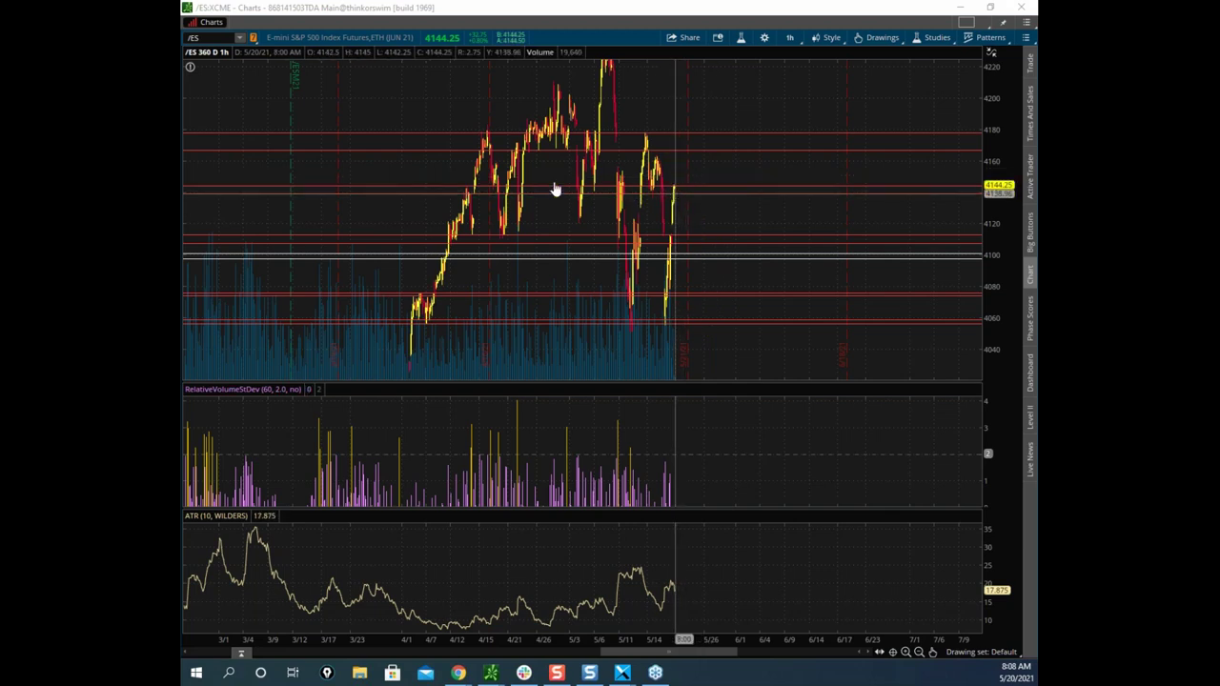
{"action": "left_click_drag", "start_coordinate": [96, 110], "coordinate": [905, 80]}
{"action": "left_click", "coordinate": [999, 74]}
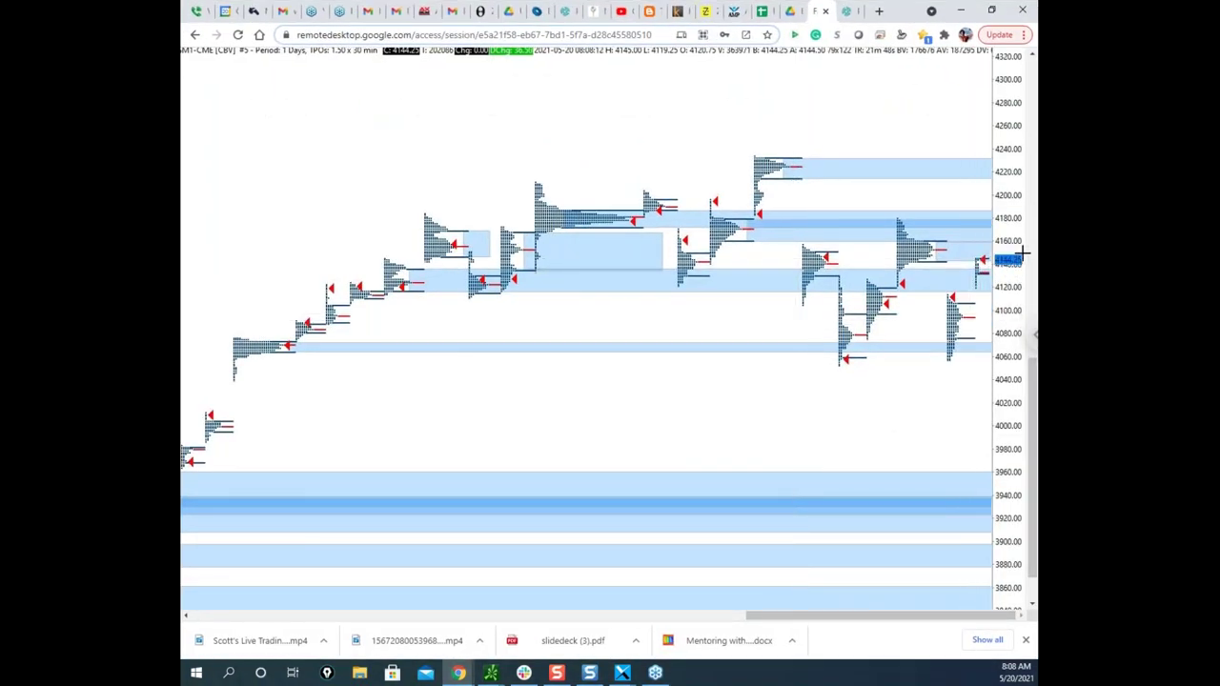
{"action": "left_click_drag", "start_coordinate": [1009, 288], "coordinate": [1008, 343]}
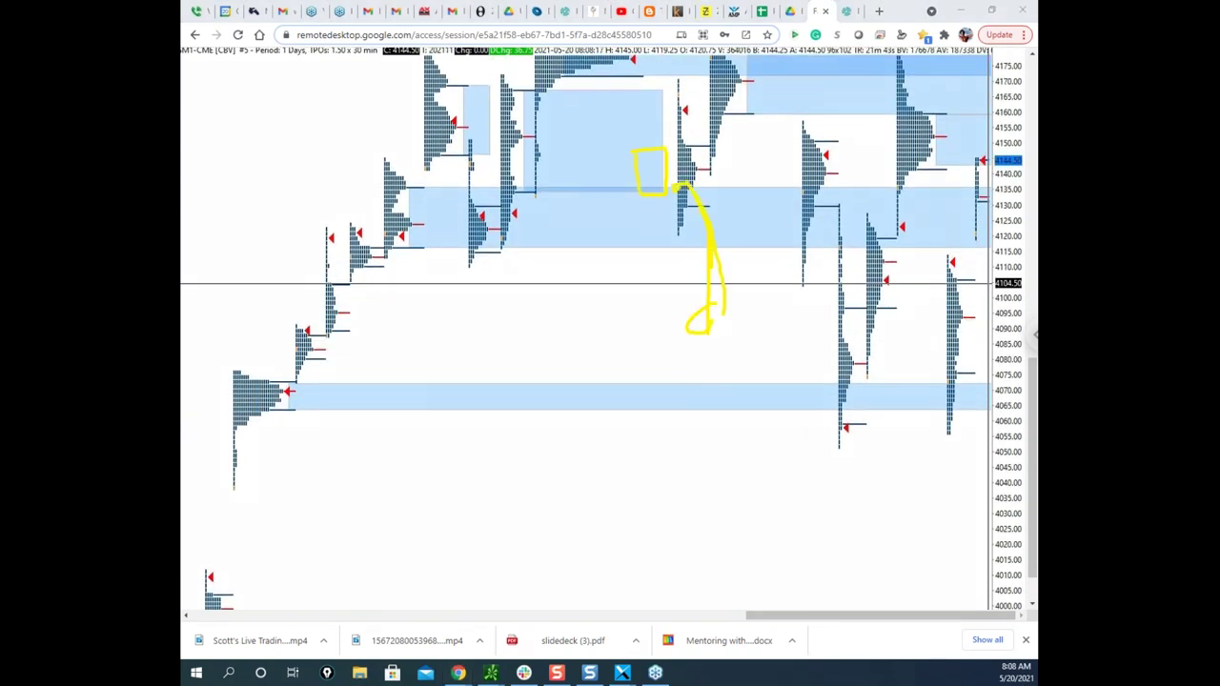
{"action": "key", "text": "Escape"}
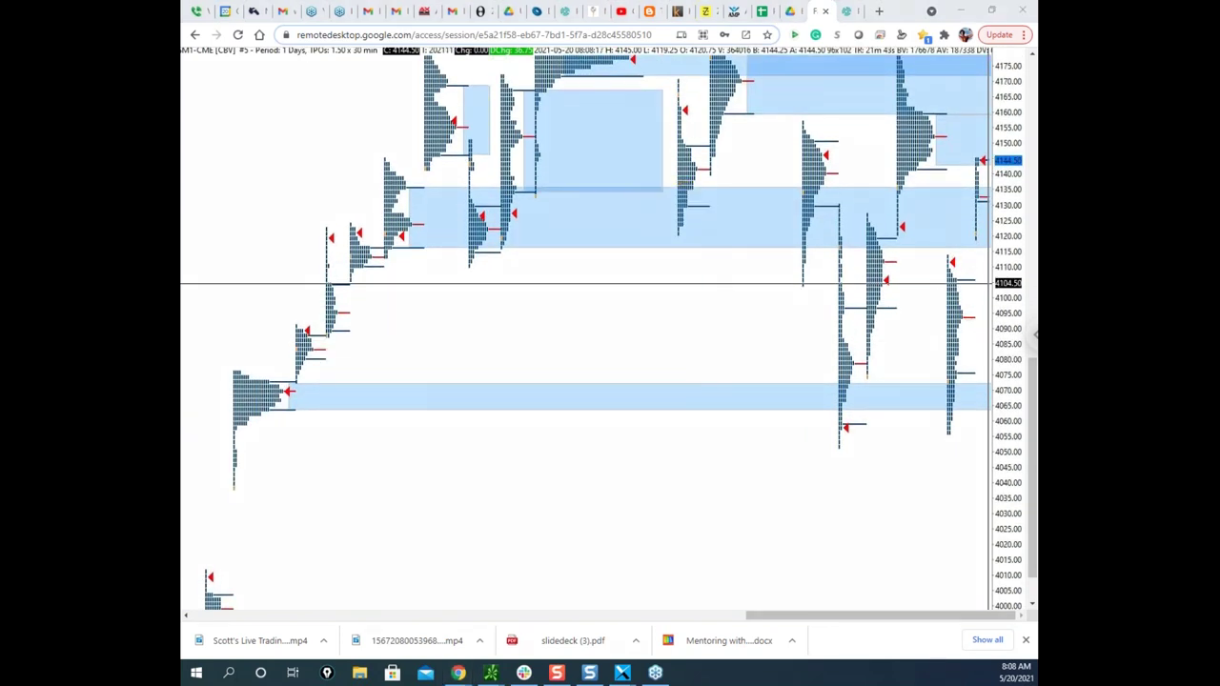
Redraw the shaded zone beside the tall profile before the latest gap to span about 4142 to 4160.
{"action": "right_click", "coordinate": [956, 167]}
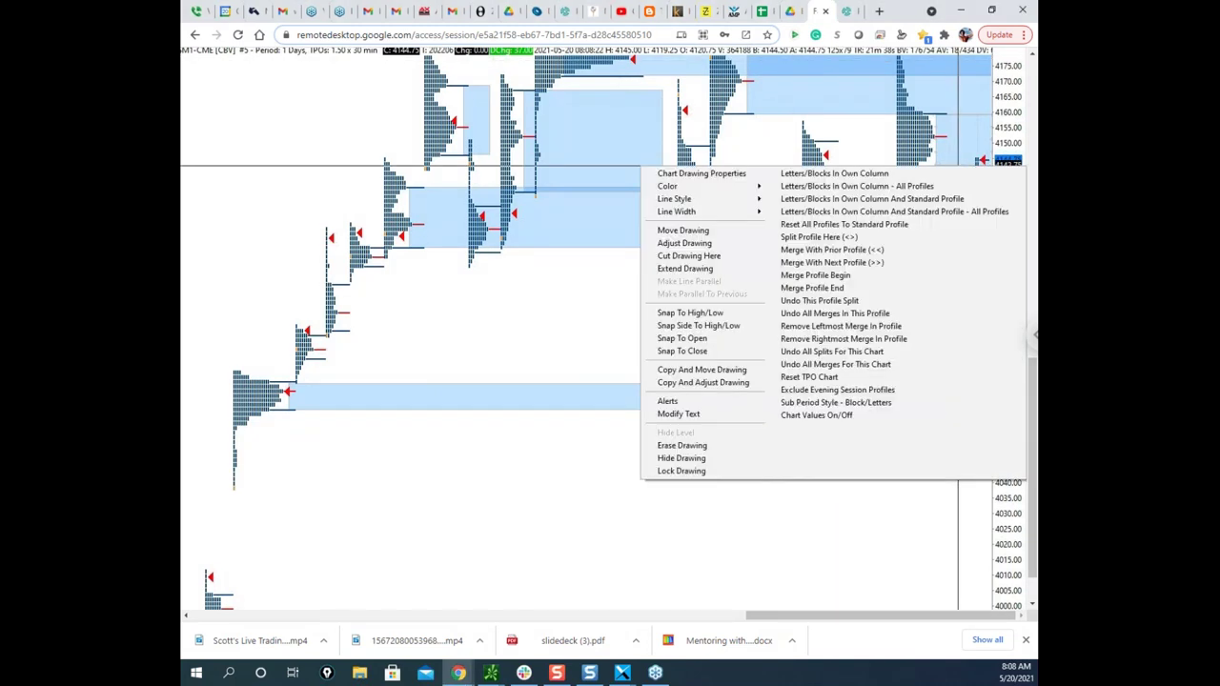
{"action": "left_click", "coordinate": [954, 138]}
{"action": "right_click", "coordinate": [951, 165]}
{"action": "key", "text": "Escape"}
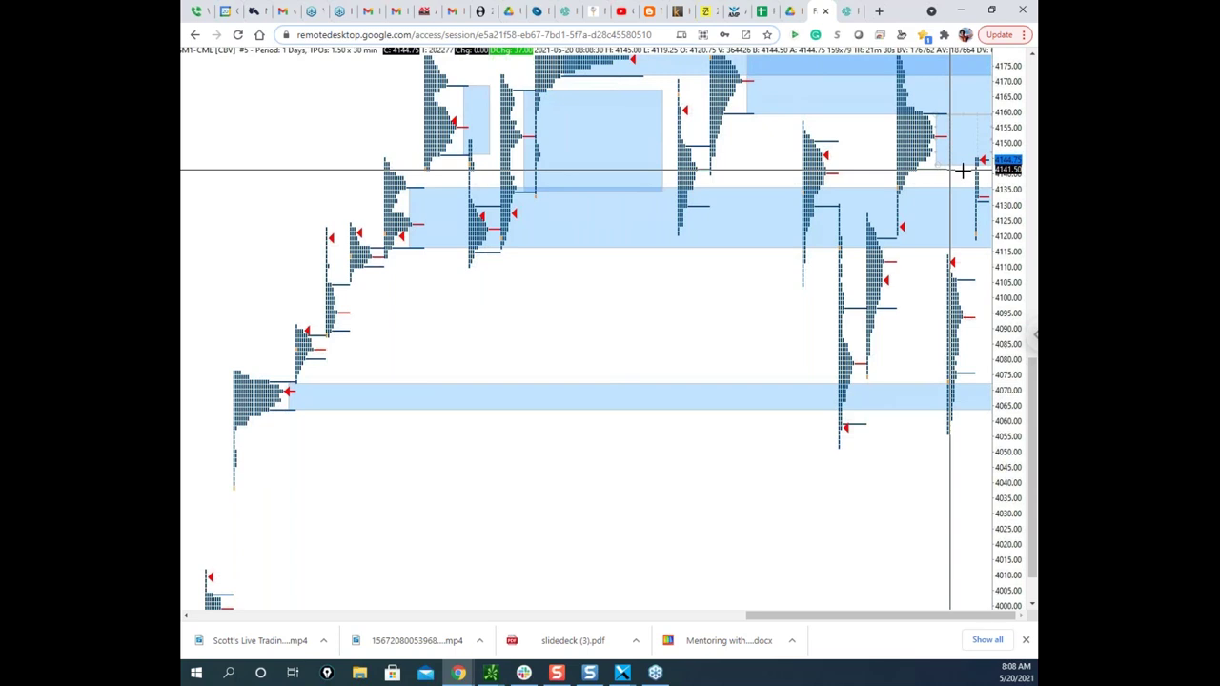
{"action": "key", "text": "Delete"}
{"action": "left_click_drag", "start_coordinate": [935, 114], "coordinate": [981, 170]}
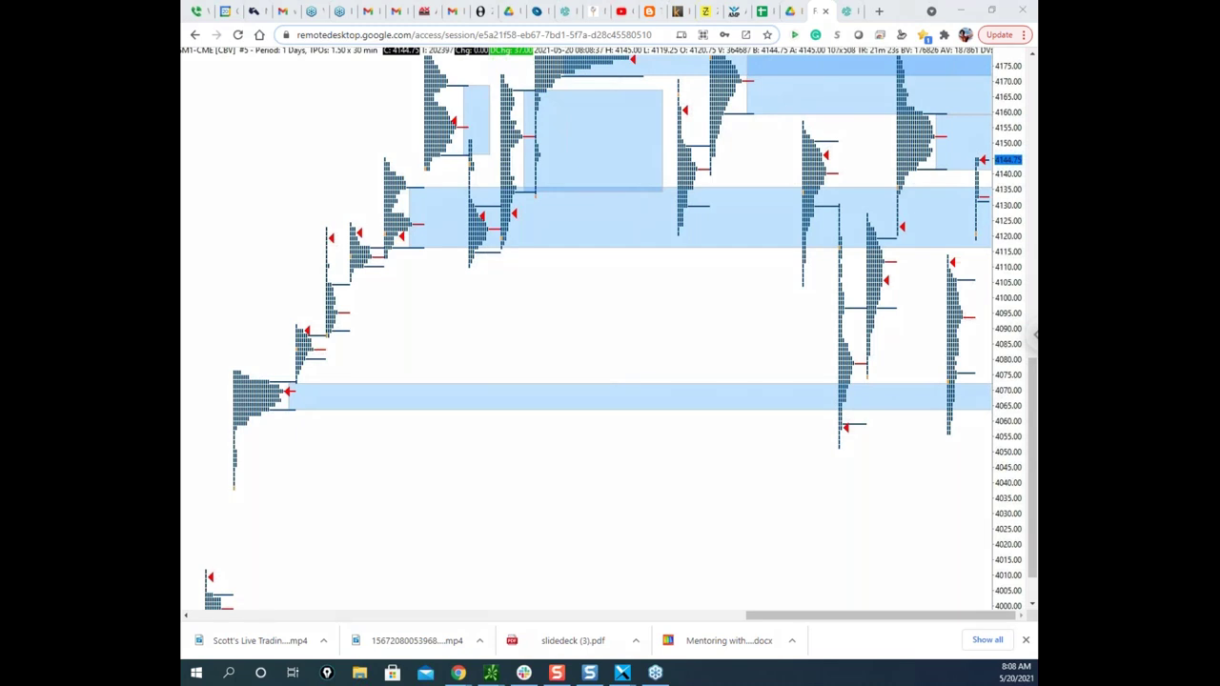
Mark the 4142 level, trace a drop from there to about 4070 with ticks near 4135 and 4115, and clear the marks.
{"action": "mouse_move", "coordinate": [974, 173]}
{"action": "left_mouse_down"}
{"action": "mouse_move", "coordinate": [988, 168]}
{"action": "mouse_move", "coordinate": [955, 169]}
{"action": "mouse_move", "coordinate": [987, 171]}
{"action": "left_mouse_up"}
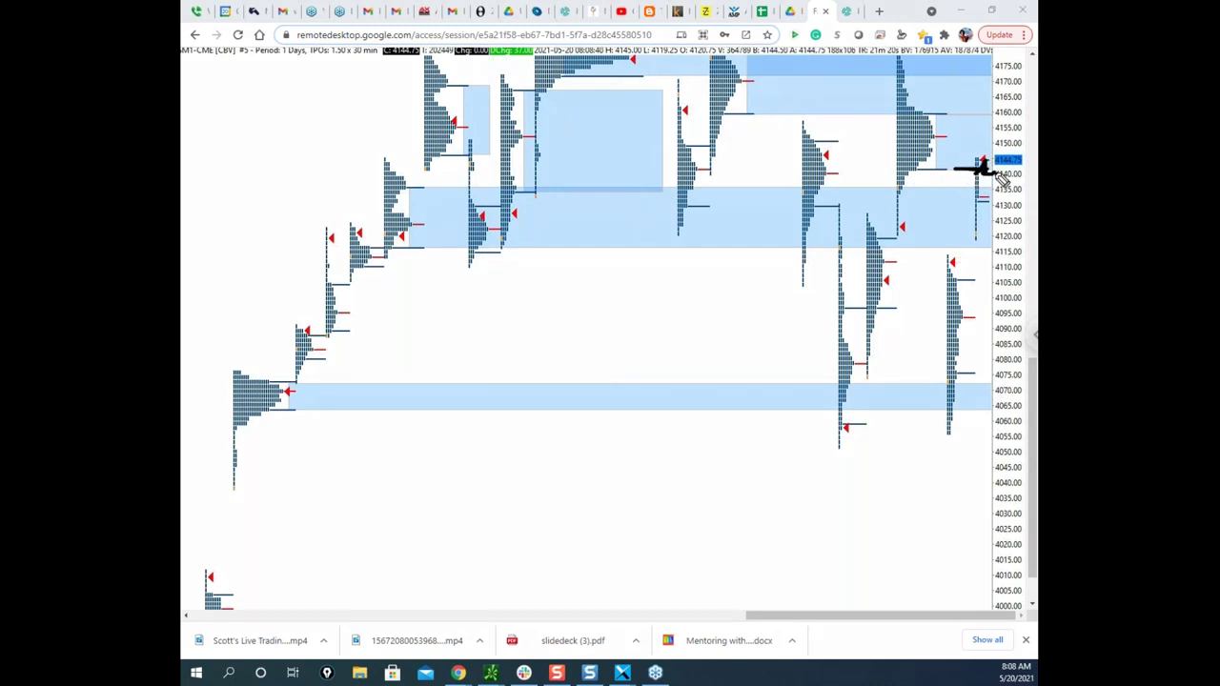
{"action": "left_click_drag", "start_coordinate": [989, 175], "coordinate": [987, 392]}
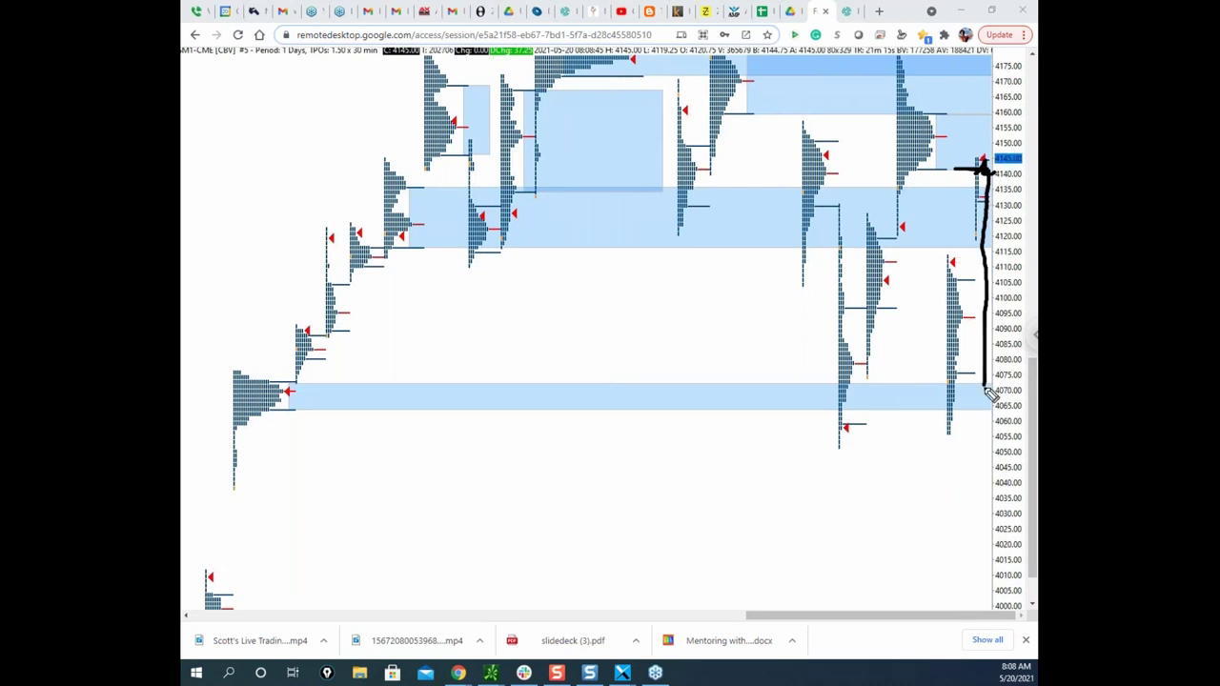
{"action": "left_click_drag", "start_coordinate": [977, 251], "coordinate": [1000, 249]}
{"action": "left_click_drag", "start_coordinate": [963, 191], "coordinate": [1005, 186]}
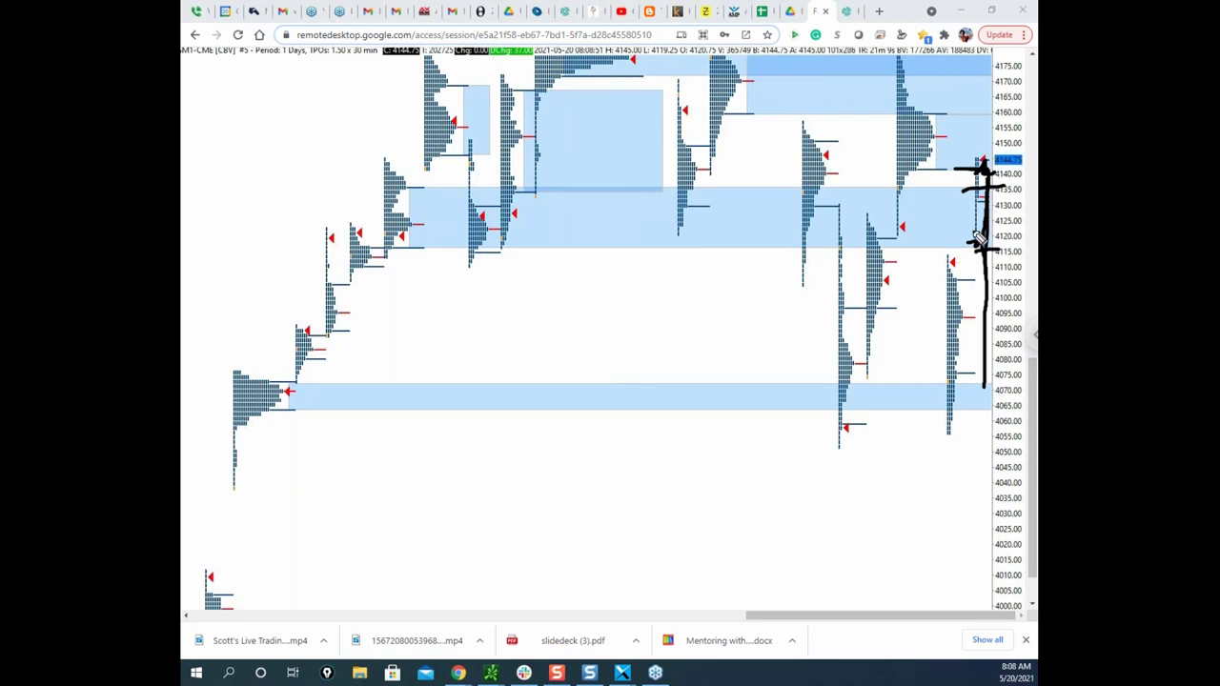
{"action": "key", "text": "Escape"}
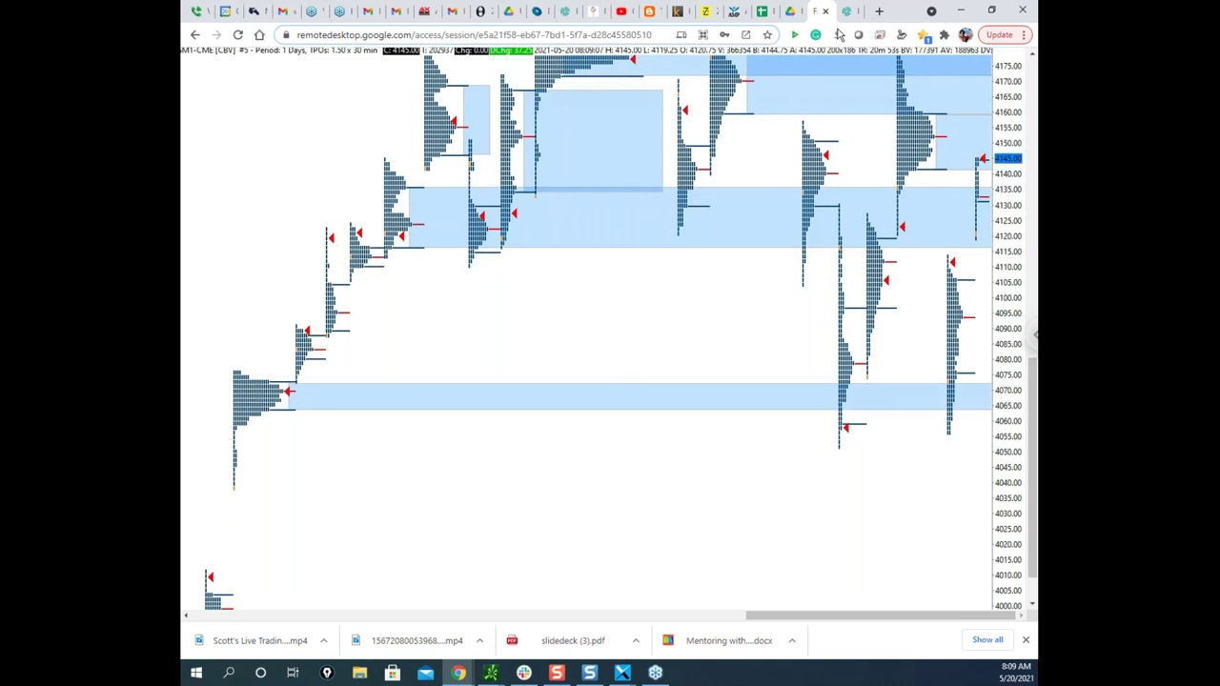
Return to the Bookmap ES heatmap and frame it around prices from about 4128 to 4154.
{"action": "left_click", "coordinate": [961, 10]}
{"action": "key", "text": "alt+Tab"}
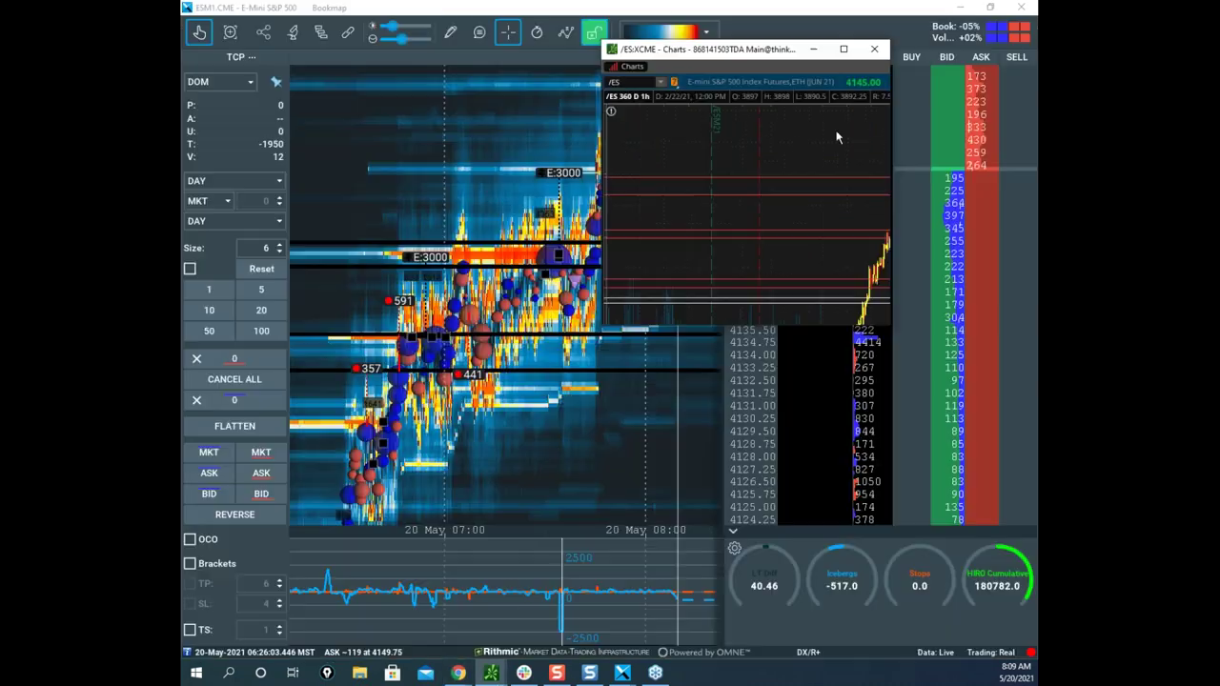
{"action": "scroll", "coordinate": [673, 288], "scroll_direction": "down", "scroll_amount": 2}
{"action": "left_click_drag", "start_coordinate": [696, 231], "coordinate": [623, 288]}
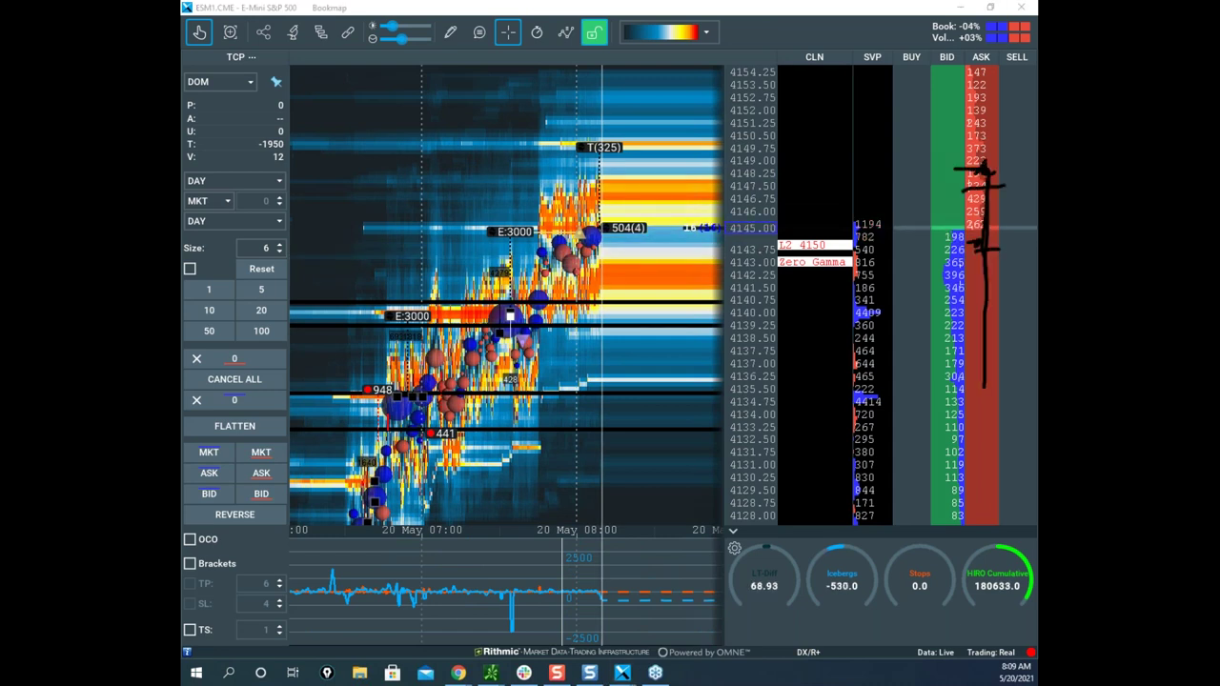
Loop the latest icebergs dip, sketch a steep rising arrow through the current price, and circle the two trade clusters near 4140 and 4134.
{"action": "mouse_move", "coordinate": [596, 548]}
{"action": "left_mouse_down"}
{"action": "mouse_move", "coordinate": [626, 599]}
{"action": "mouse_move", "coordinate": [667, 570]}
{"action": "left_mouse_up"}
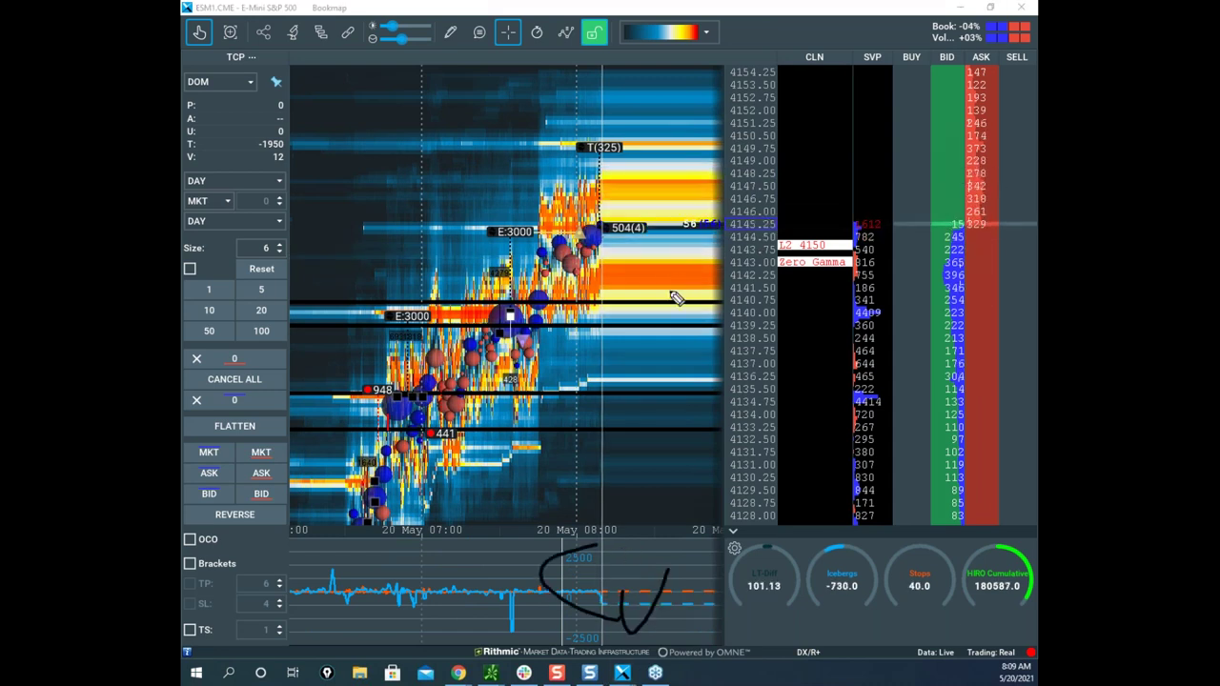
{"action": "mouse_move", "coordinate": [502, 344]}
{"action": "left_mouse_down"}
{"action": "mouse_move", "coordinate": [629, 86]}
{"action": "mouse_move", "coordinate": [729, 72]}
{"action": "left_mouse_up"}
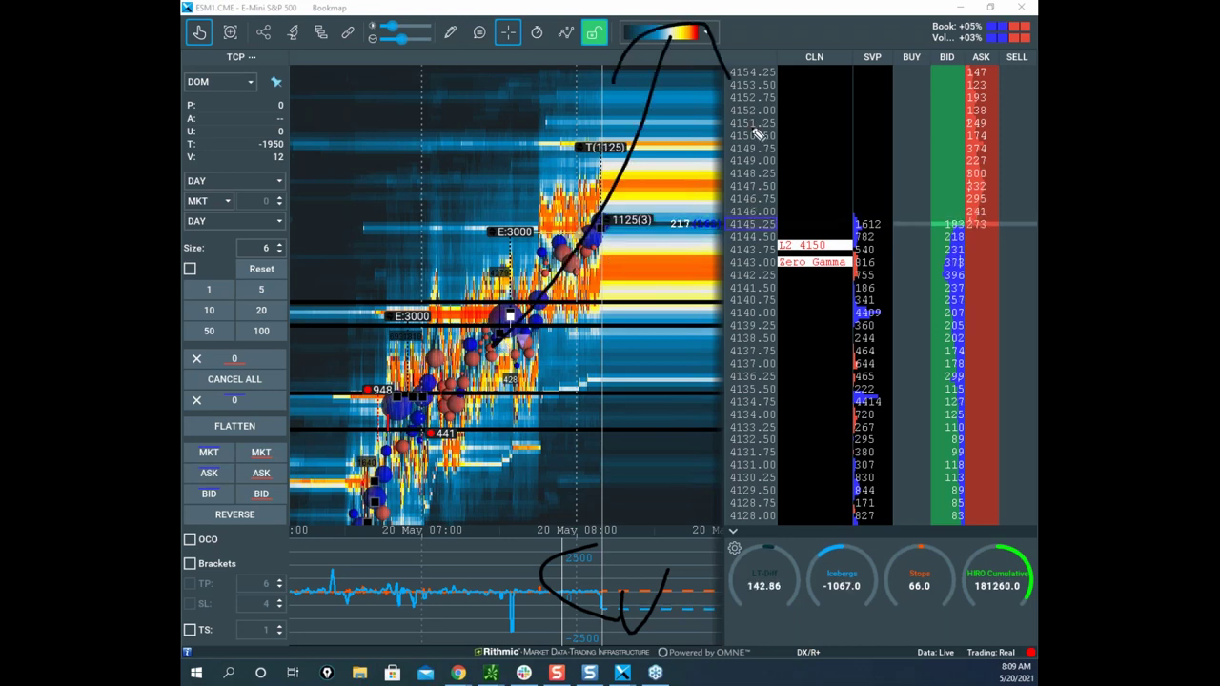
{"action": "mouse_move", "coordinate": [569, 253]}
{"action": "left_mouse_down"}
{"action": "mouse_move", "coordinate": [430, 372]}
{"action": "mouse_move", "coordinate": [540, 335]}
{"action": "left_mouse_up"}
{"action": "left_click_drag", "start_coordinate": [391, 384], "coordinate": [478, 401]}
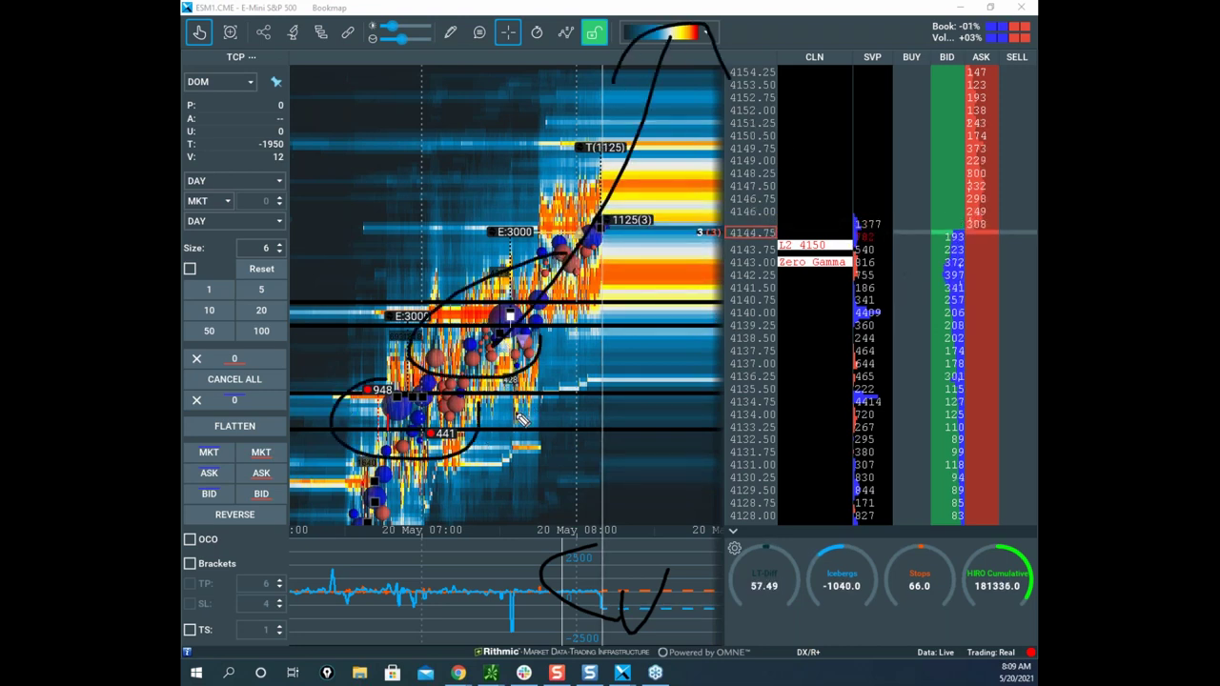
Circle both E:3000 markers, sketch a dip from the current price to about 4140 and back to 4145, and clear the marks.
{"action": "mouse_move", "coordinate": [419, 308]}
{"action": "left_mouse_down"}
{"action": "mouse_move", "coordinate": [390, 332]}
{"action": "mouse_move", "coordinate": [412, 333]}
{"action": "left_mouse_up"}
{"action": "left_click_drag", "start_coordinate": [523, 220], "coordinate": [539, 239]}
{"action": "right_click", "coordinate": [487, 130]}
{"action": "mouse_move", "coordinate": [433, 303]}
{"action": "left_mouse_down"}
{"action": "mouse_move", "coordinate": [387, 320]}
{"action": "mouse_move", "coordinate": [446, 327]}
{"action": "left_mouse_up"}
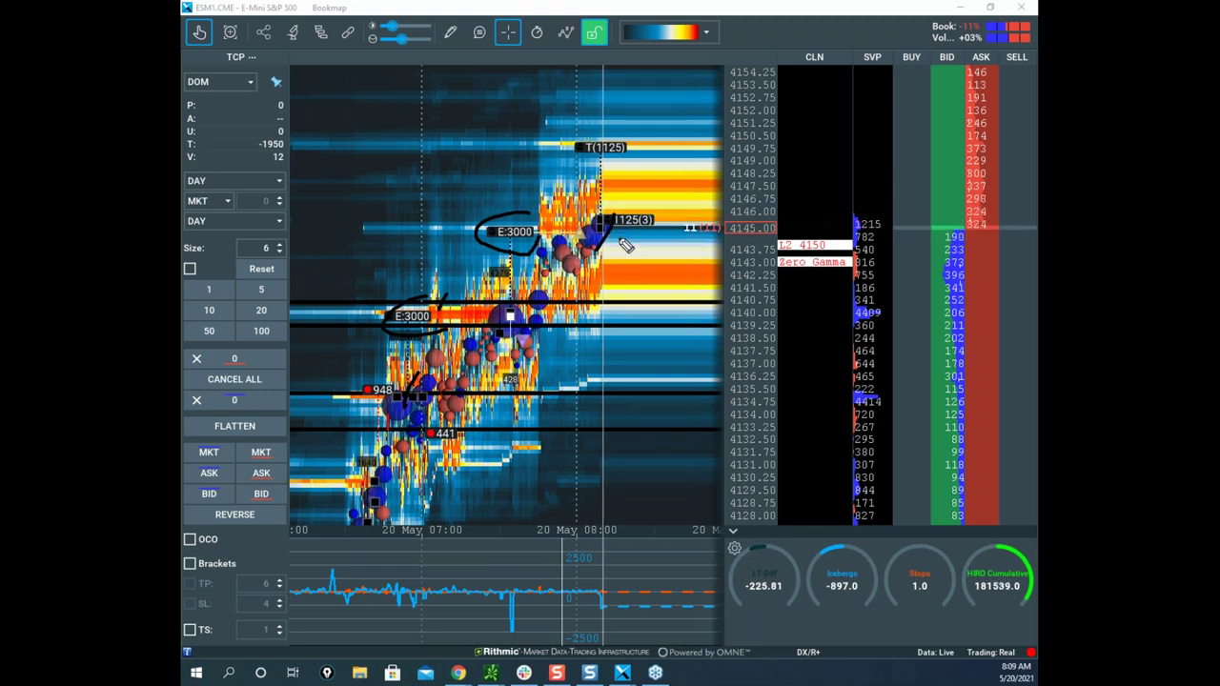
{"action": "left_click_drag", "start_coordinate": [607, 227], "coordinate": [614, 301]}
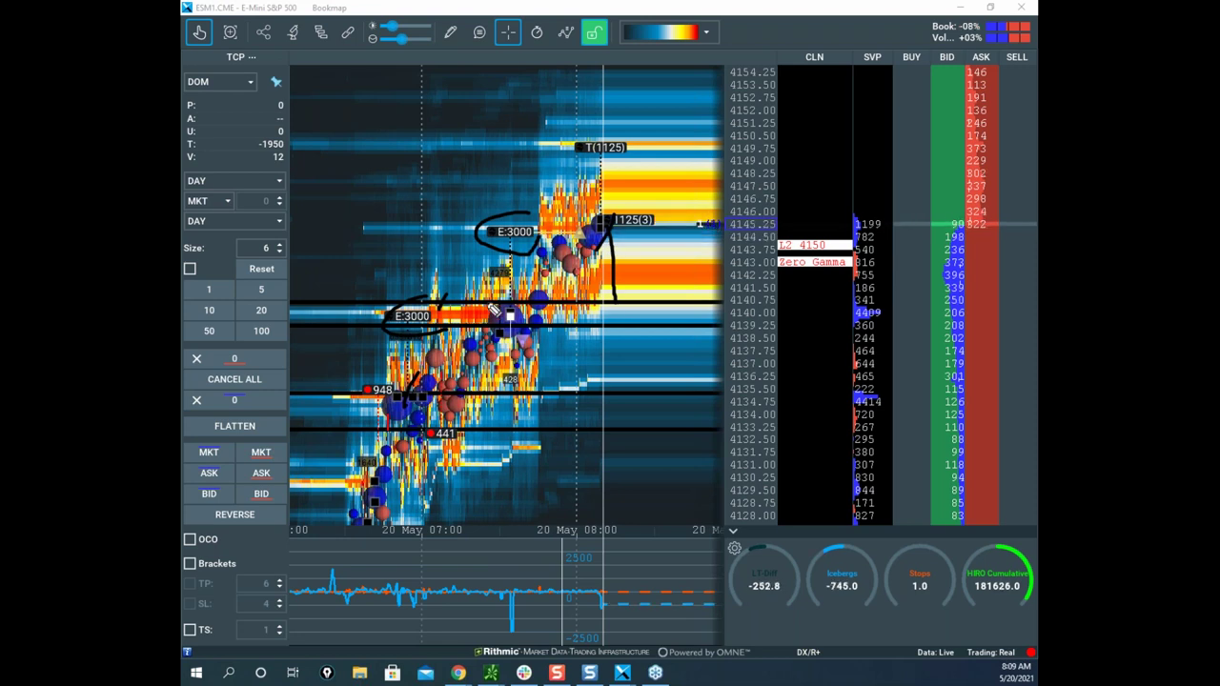
{"action": "left_click_drag", "start_coordinate": [491, 303], "coordinate": [476, 324]}
{"action": "mouse_move", "coordinate": [603, 289]}
{"action": "left_mouse_down"}
{"action": "mouse_move", "coordinate": [623, 313]}
{"action": "mouse_move", "coordinate": [678, 226]}
{"action": "left_mouse_up"}
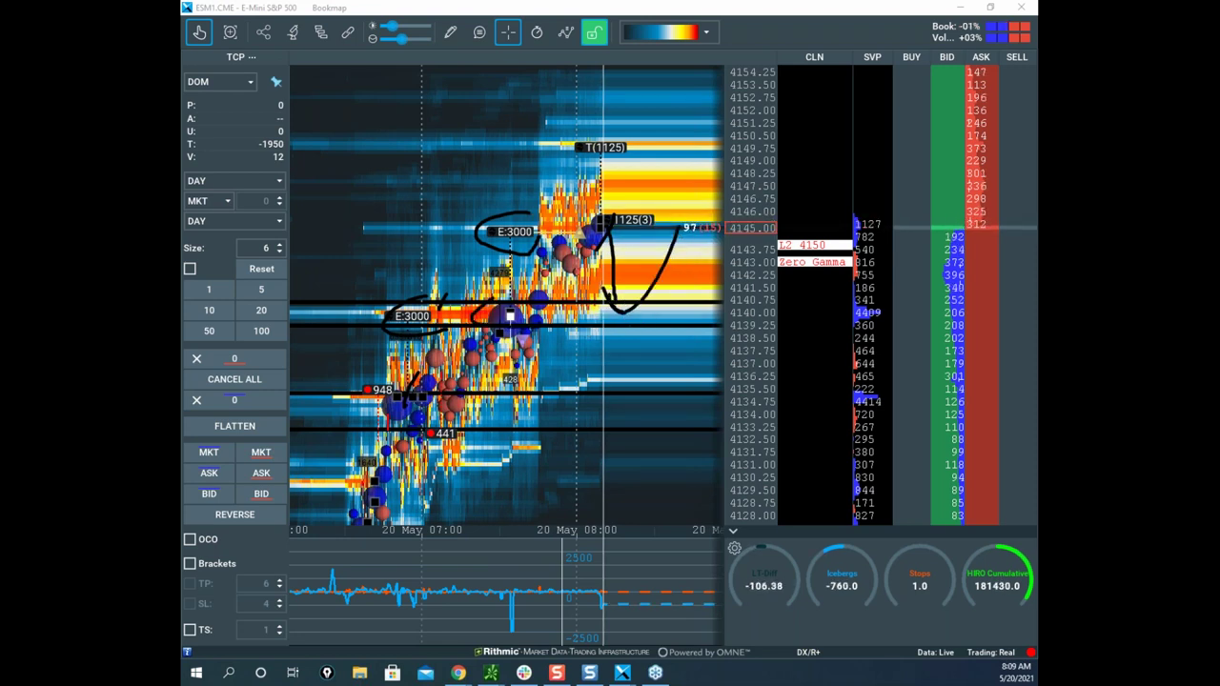
{"action": "right_click", "coordinate": [535, 218]}
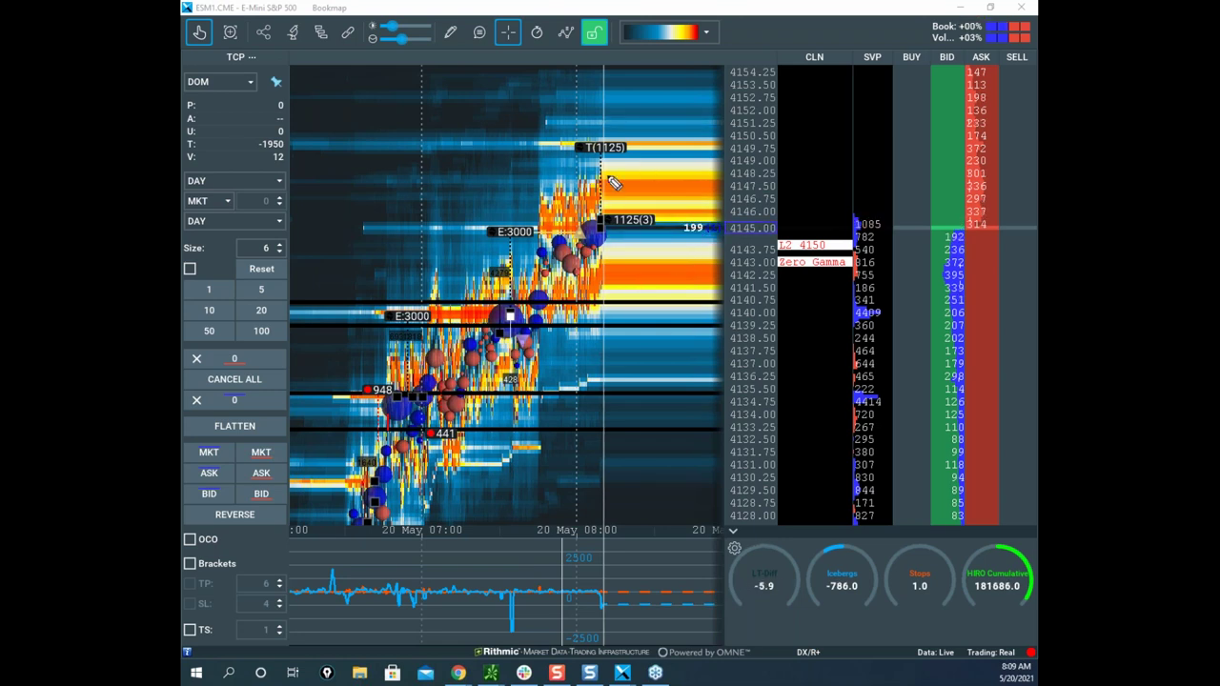
Loop the whole rally, circle the E:3000 markers and their execution clusters near 4140 and 4134, and clear all marks.
{"action": "left_click_drag", "start_coordinate": [419, 270], "coordinate": [555, 459]}
{"action": "mouse_move", "coordinate": [526, 282]}
{"action": "left_mouse_down"}
{"action": "mouse_move", "coordinate": [489, 345]}
{"action": "mouse_move", "coordinate": [536, 328]}
{"action": "left_mouse_up"}
{"action": "mouse_move", "coordinate": [448, 372]}
{"action": "left_mouse_down"}
{"action": "mouse_move", "coordinate": [367, 451]}
{"action": "mouse_move", "coordinate": [419, 432]}
{"action": "left_mouse_up"}
{"action": "left_click_drag", "start_coordinate": [421, 401], "coordinate": [440, 320]}
{"action": "mouse_move", "coordinate": [432, 286]}
{"action": "left_mouse_down"}
{"action": "mouse_move", "coordinate": [402, 284]}
{"action": "mouse_move", "coordinate": [463, 316]}
{"action": "left_mouse_up"}
{"action": "left_click_drag", "start_coordinate": [540, 218], "coordinate": [505, 250]}
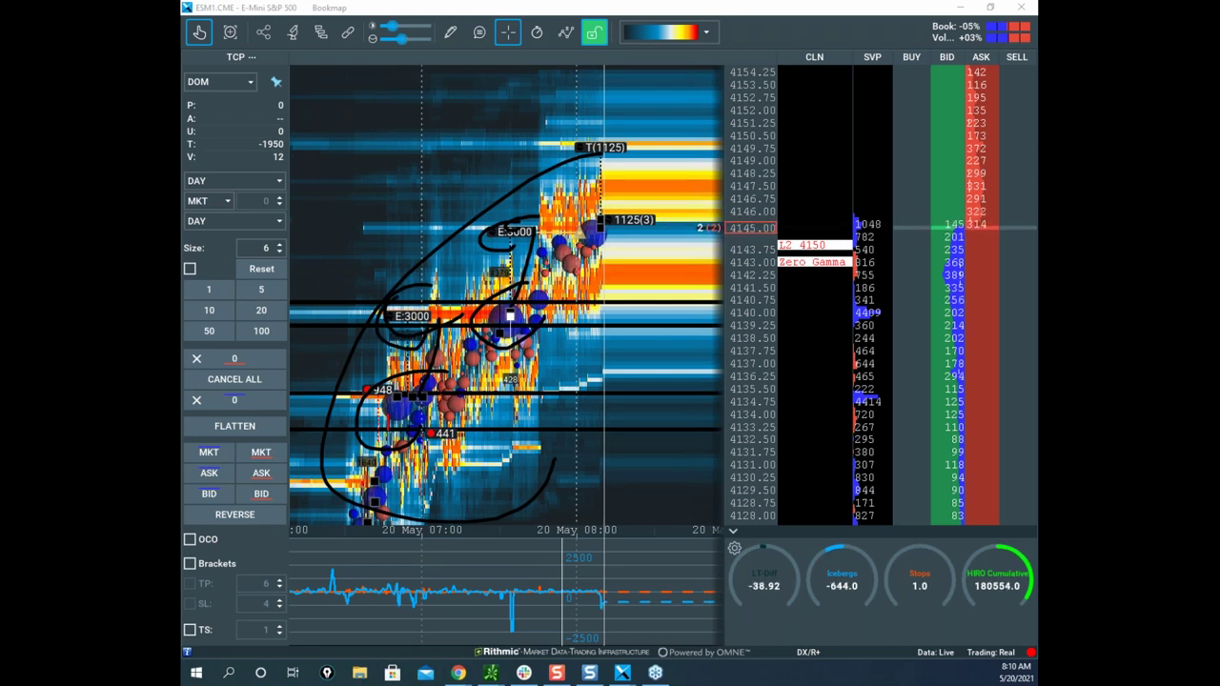
{"action": "right_click", "coordinate": [555, 460]}
{"action": "mouse_move", "coordinate": [438, 288]}
{"action": "left_mouse_down"}
{"action": "mouse_move", "coordinate": [440, 345]}
{"action": "mouse_move", "coordinate": [366, 431]}
{"action": "mouse_move", "coordinate": [455, 415]}
{"action": "left_mouse_up"}
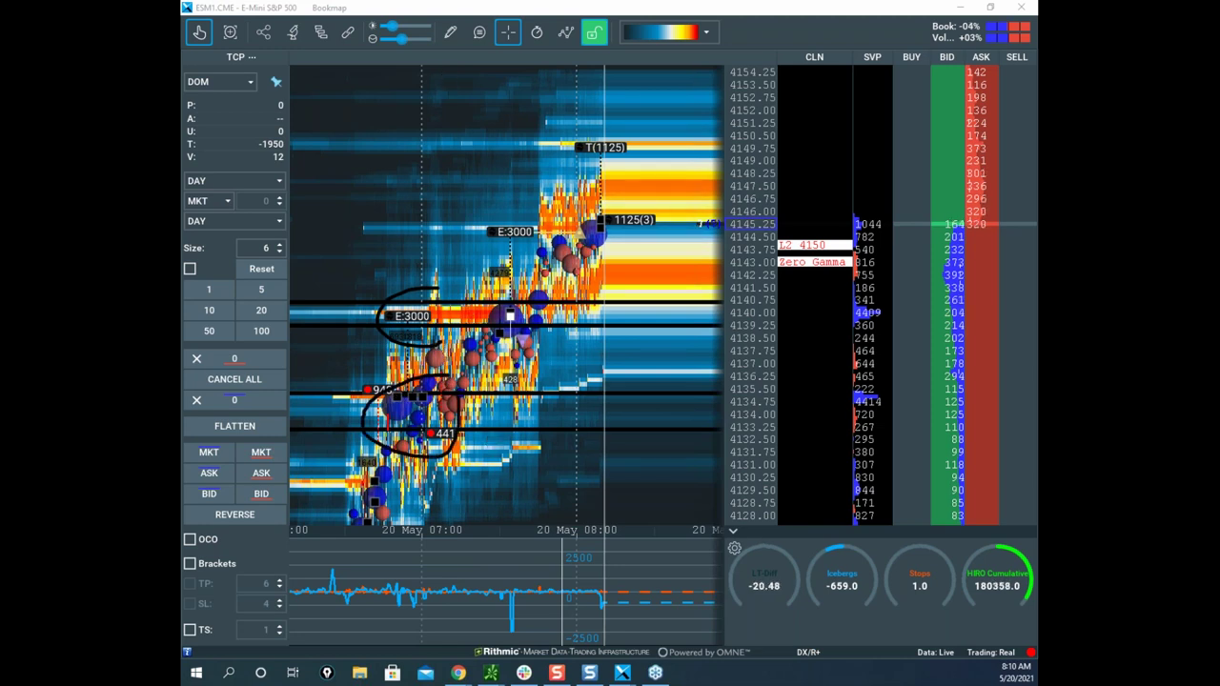
{"action": "key", "text": "Escape"}
Zoom the heatmap in on the trading from about 06:50 to 07:05 and hide the trading control panel.
{"action": "scroll", "coordinate": [495, 276], "scroll_direction": "up", "scroll_amount": 4}
{"action": "left_click_drag", "start_coordinate": [377, 293], "coordinate": [483, 199]}
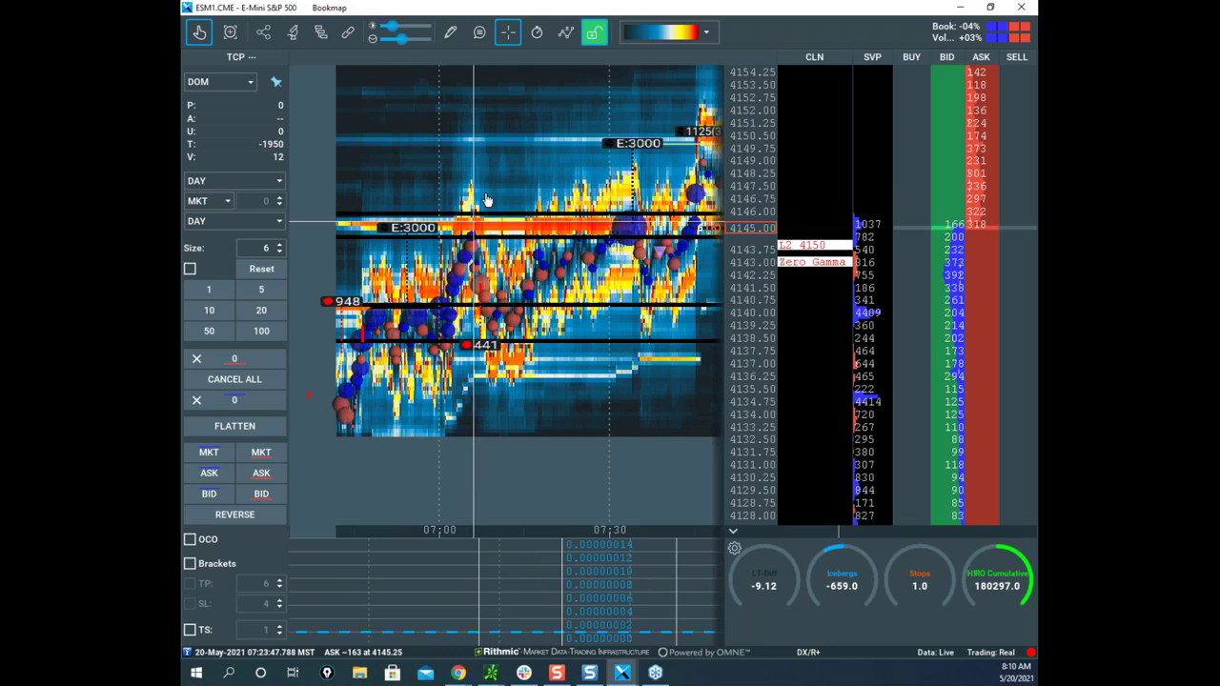
{"action": "scroll", "coordinate": [548, 178], "scroll_direction": "up", "scroll_amount": 6}
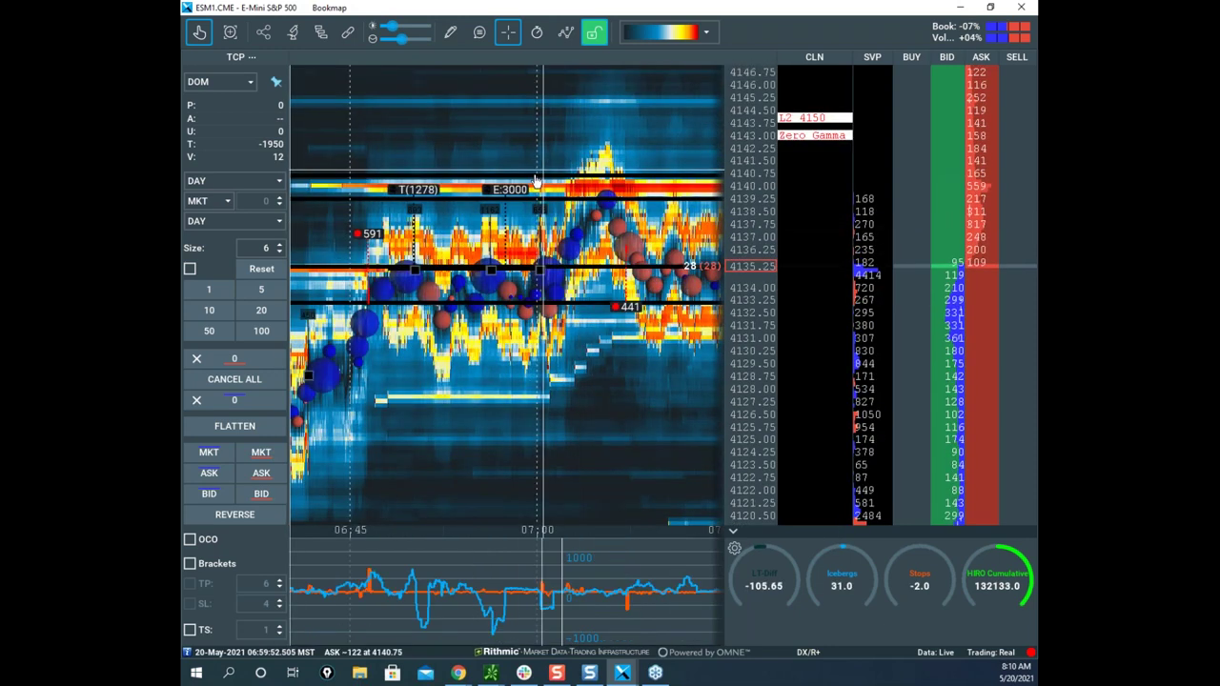
{"action": "left_click_drag", "start_coordinate": [522, 219], "coordinate": [554, 215]}
{"action": "scroll", "coordinate": [569, 223], "scroll_direction": "up", "scroll_amount": 2}
{"action": "scroll", "coordinate": [569, 221], "scroll_direction": "down", "scroll_amount": 2}
{"action": "left_click", "coordinate": [595, 42]}
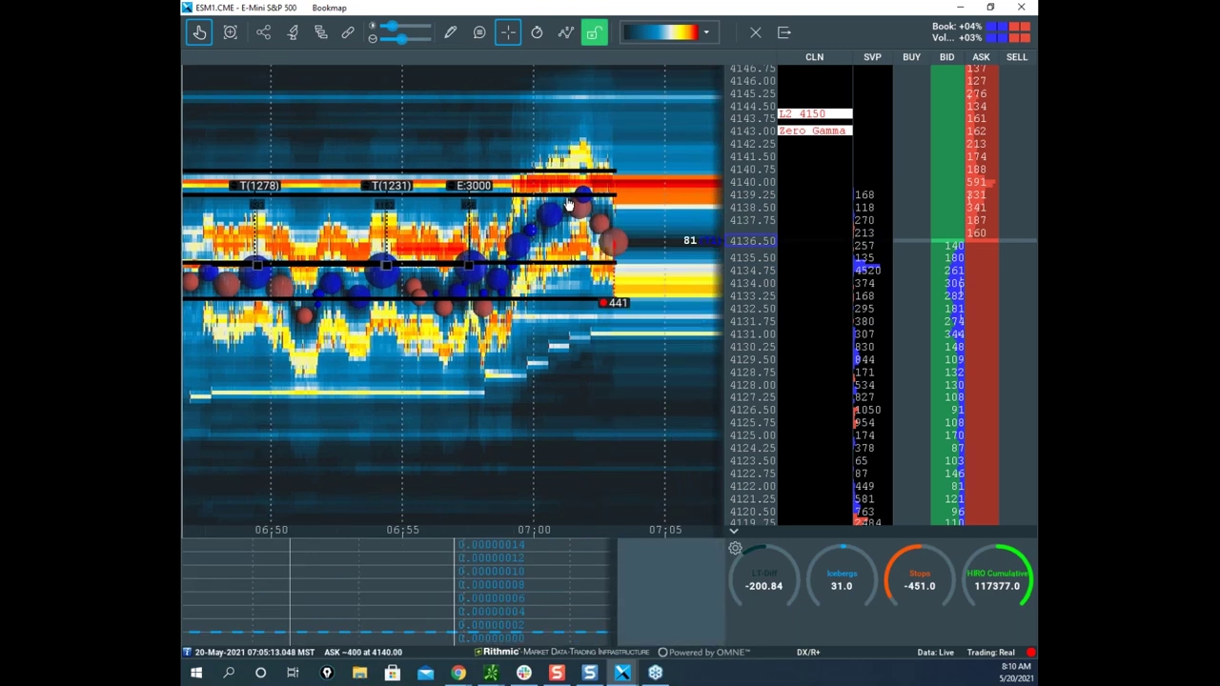
Expand the price scale and frame the D(100), T(1178), T(1231) and E:3000 markers between 06:45 and 07:00.
{"action": "left_click_drag", "start_coordinate": [757, 179], "coordinate": [757, 151]}
{"action": "scroll", "coordinate": [588, 172], "scroll_direction": "up", "scroll_amount": 4}
{"action": "scroll", "coordinate": [588, 170], "scroll_direction": "down", "scroll_amount": 2}
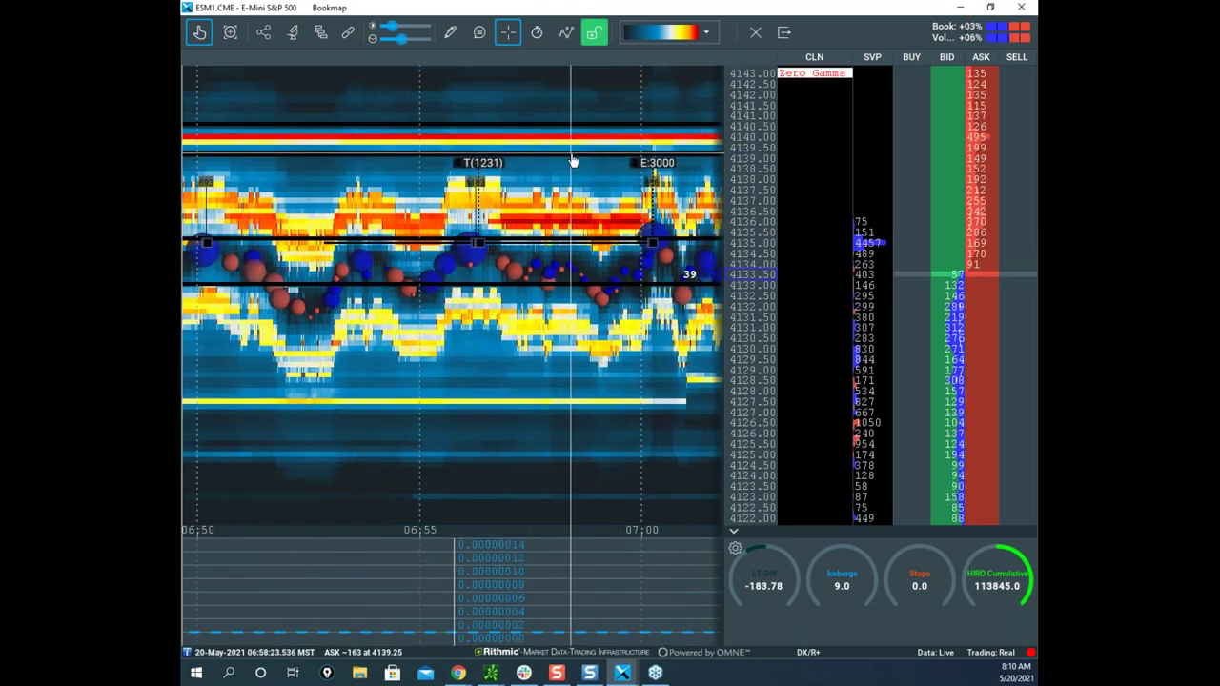
{"action": "scroll", "coordinate": [588, 165], "scroll_direction": "down", "scroll_amount": 3}
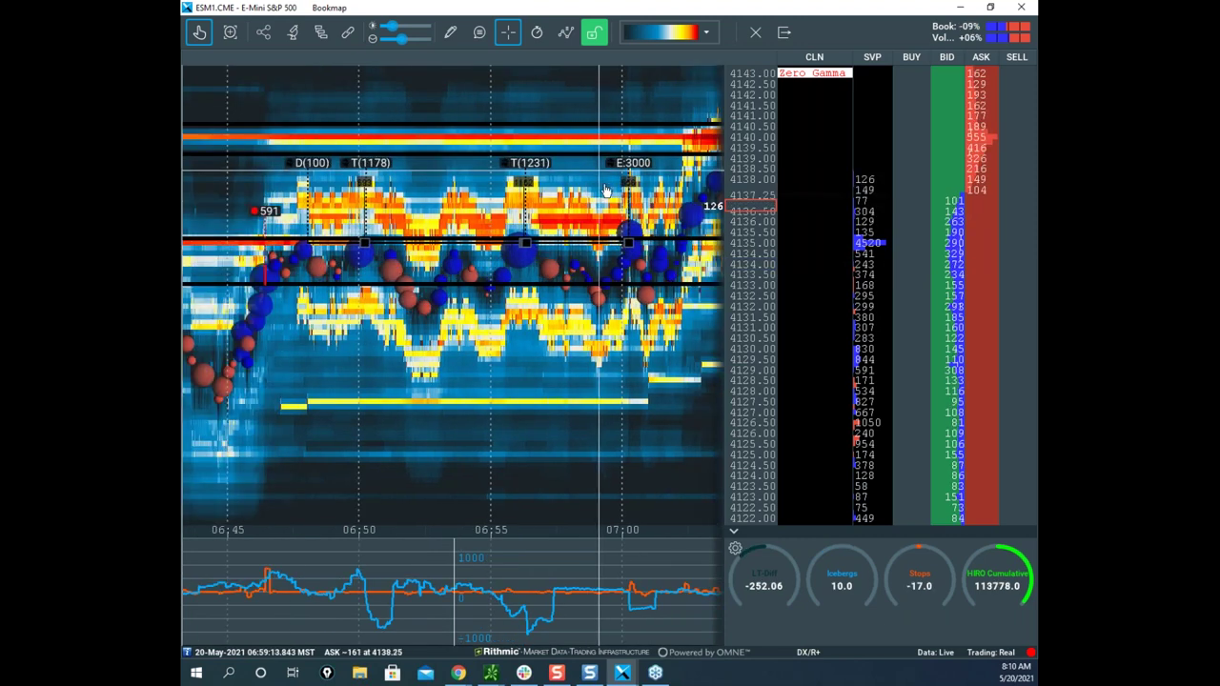
{"action": "left_click_drag", "start_coordinate": [419, 303], "coordinate": [440, 310]}
{"action": "left_click_drag", "start_coordinate": [364, 419], "coordinate": [453, 383]}
Circle the D(100) marker, trace the iceberg markers to their executions near 4135, loop the whole marker row, and clear the marks.
{"action": "key", "text": "e"}
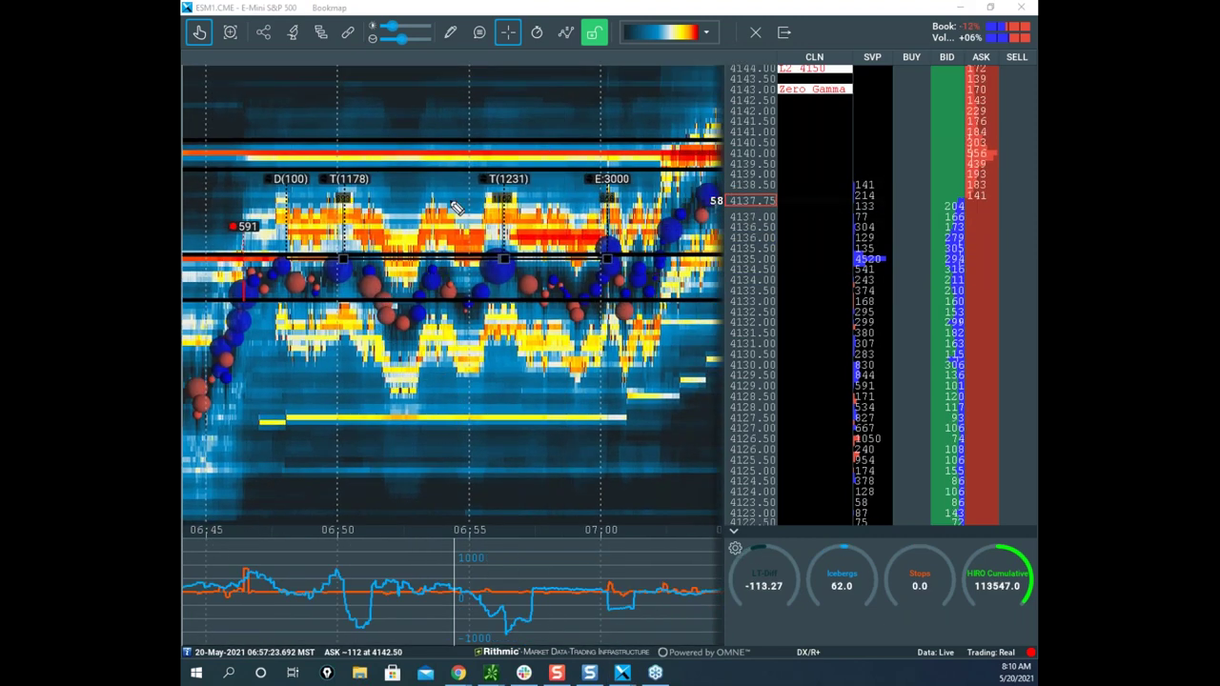
{"action": "left_click_drag", "start_coordinate": [292, 159], "coordinate": [324, 203]}
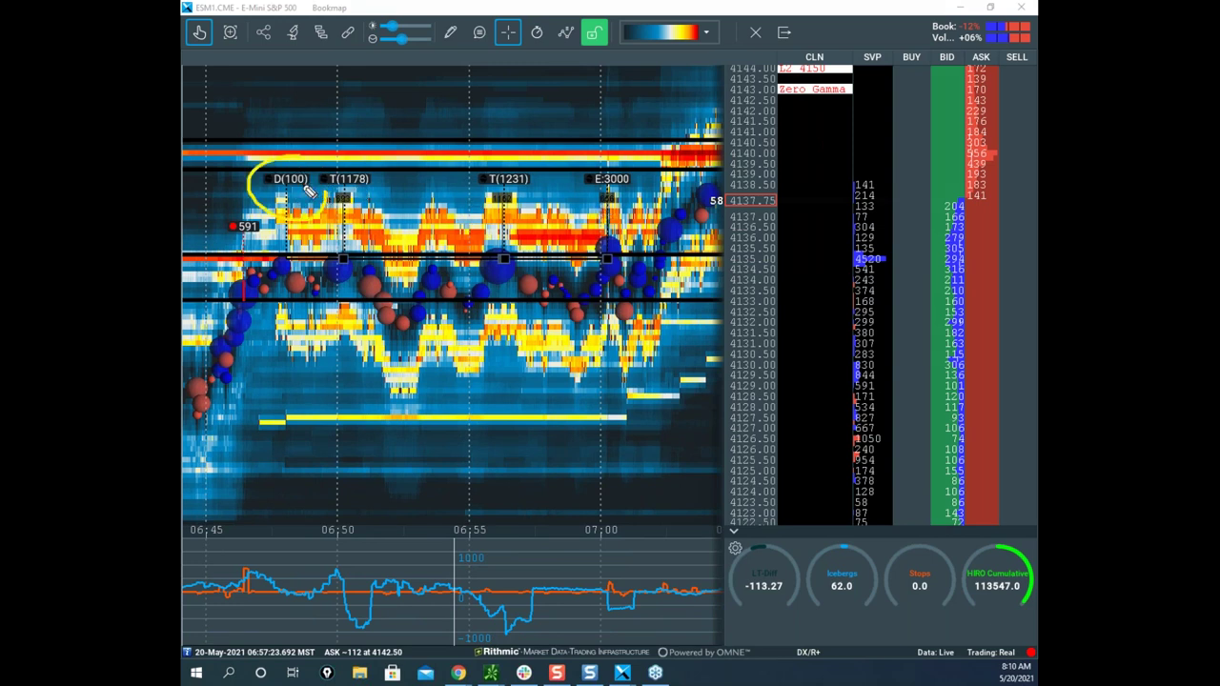
{"action": "mouse_move", "coordinate": [296, 188]}
{"action": "left_mouse_down"}
{"action": "mouse_move", "coordinate": [283, 221]}
{"action": "mouse_move", "coordinate": [319, 275]}
{"action": "mouse_move", "coordinate": [358, 278]}
{"action": "left_mouse_up"}
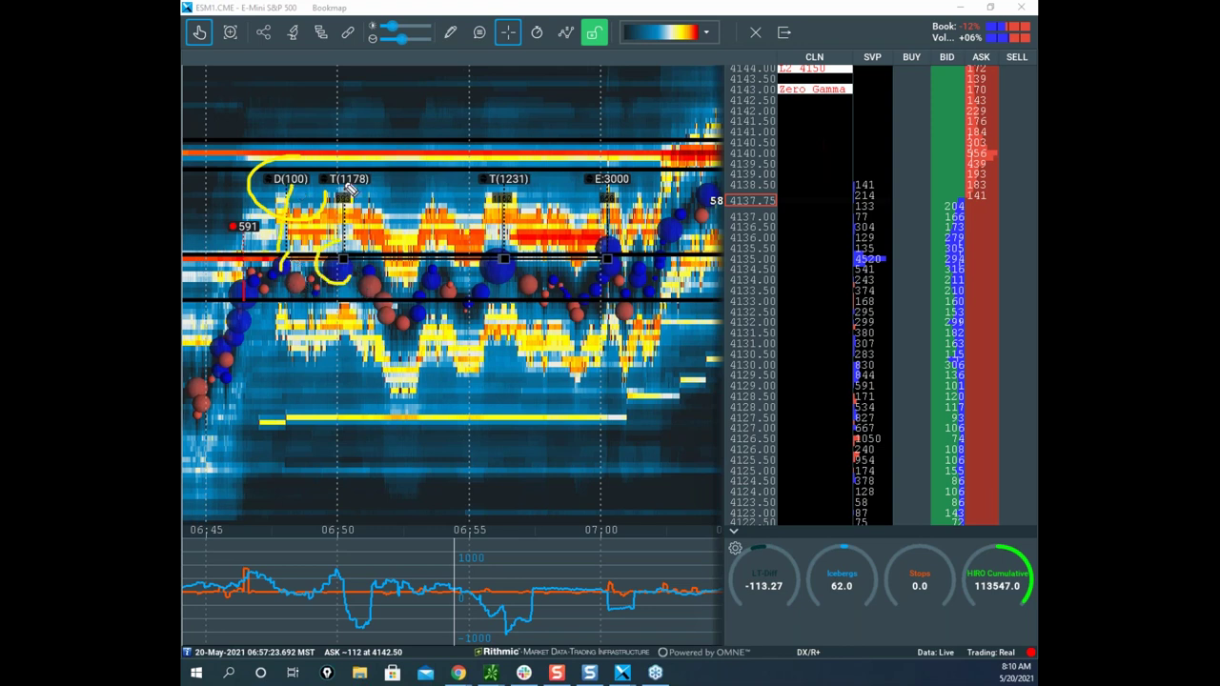
{"action": "left_click_drag", "start_coordinate": [473, 293], "coordinate": [505, 263]}
{"action": "left_click_drag", "start_coordinate": [503, 181], "coordinate": [504, 244]}
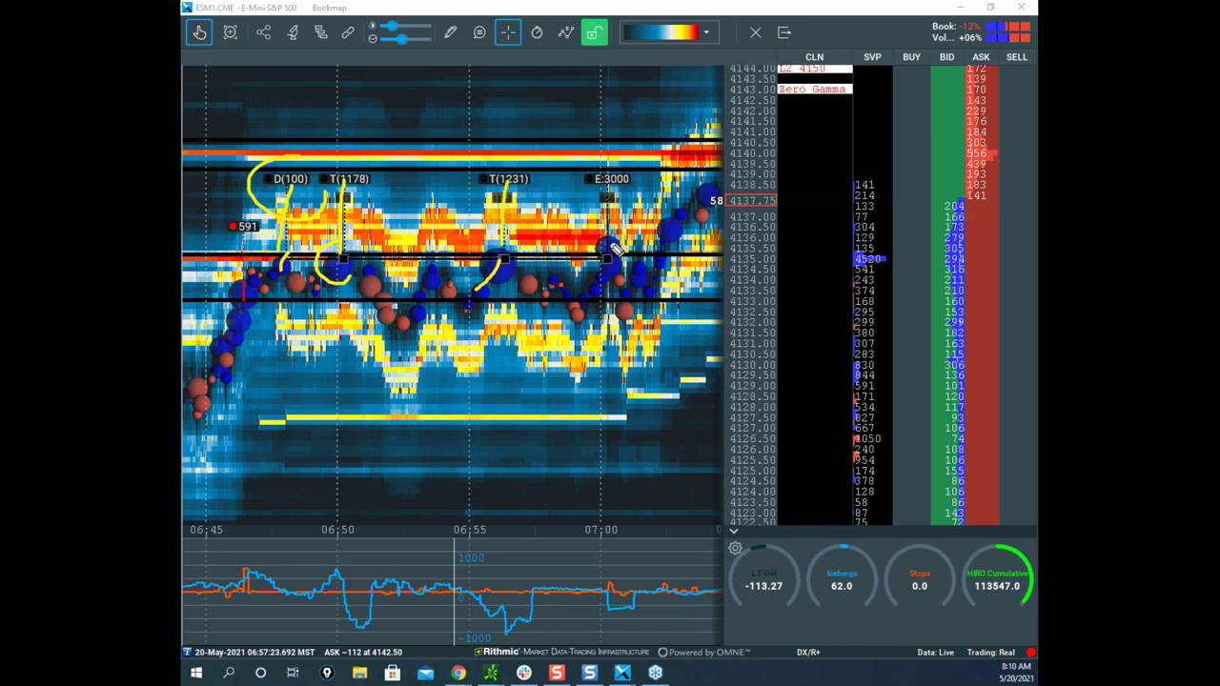
{"action": "mouse_move", "coordinate": [615, 249]}
{"action": "left_mouse_down"}
{"action": "mouse_move", "coordinate": [593, 269]}
{"action": "mouse_move", "coordinate": [608, 246]}
{"action": "left_mouse_up"}
{"action": "mouse_move", "coordinate": [624, 167]}
{"action": "left_mouse_down"}
{"action": "mouse_move", "coordinate": [297, 153]}
{"action": "mouse_move", "coordinate": [255, 195]}
{"action": "mouse_move", "coordinate": [611, 200]}
{"action": "left_mouse_up"}
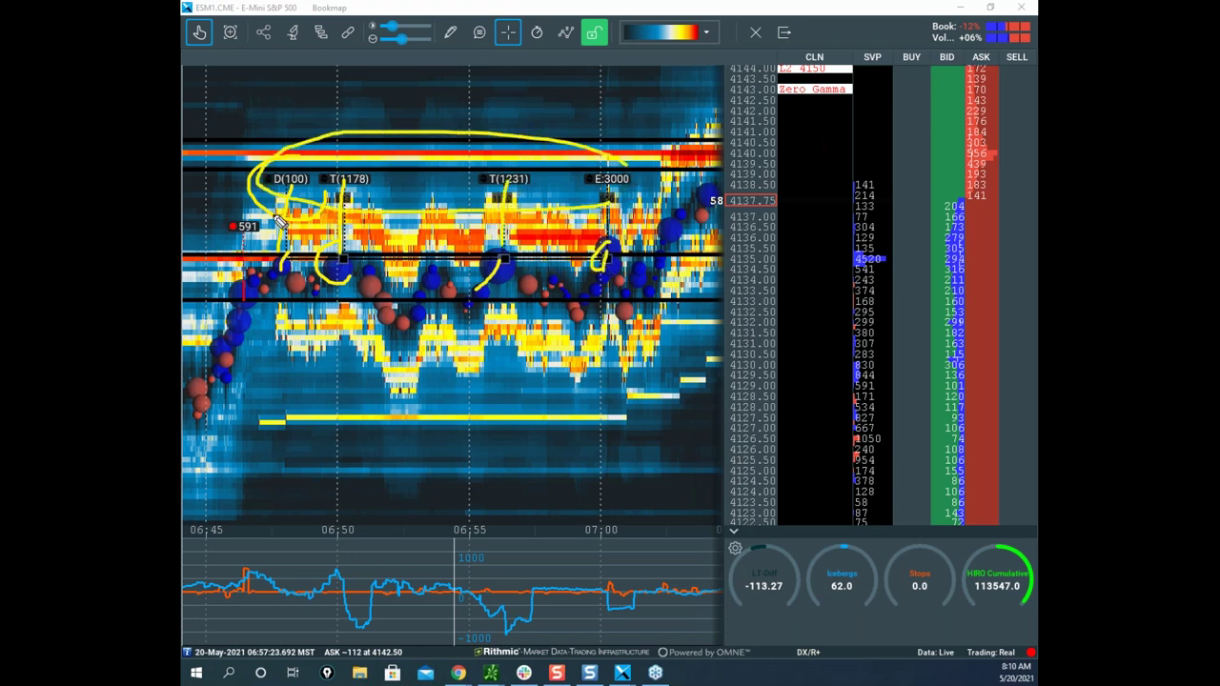
{"action": "right_click", "coordinate": [337, 59]}
Loop the iceberg marker row, trace D(100) and T(1178) down to 4135, circle the execution under T(1231), and clear the marks.
{"action": "mouse_move", "coordinate": [290, 198]}
{"action": "left_mouse_down"}
{"action": "mouse_move", "coordinate": [667, 190]}
{"action": "mouse_move", "coordinate": [326, 150]}
{"action": "left_mouse_up"}
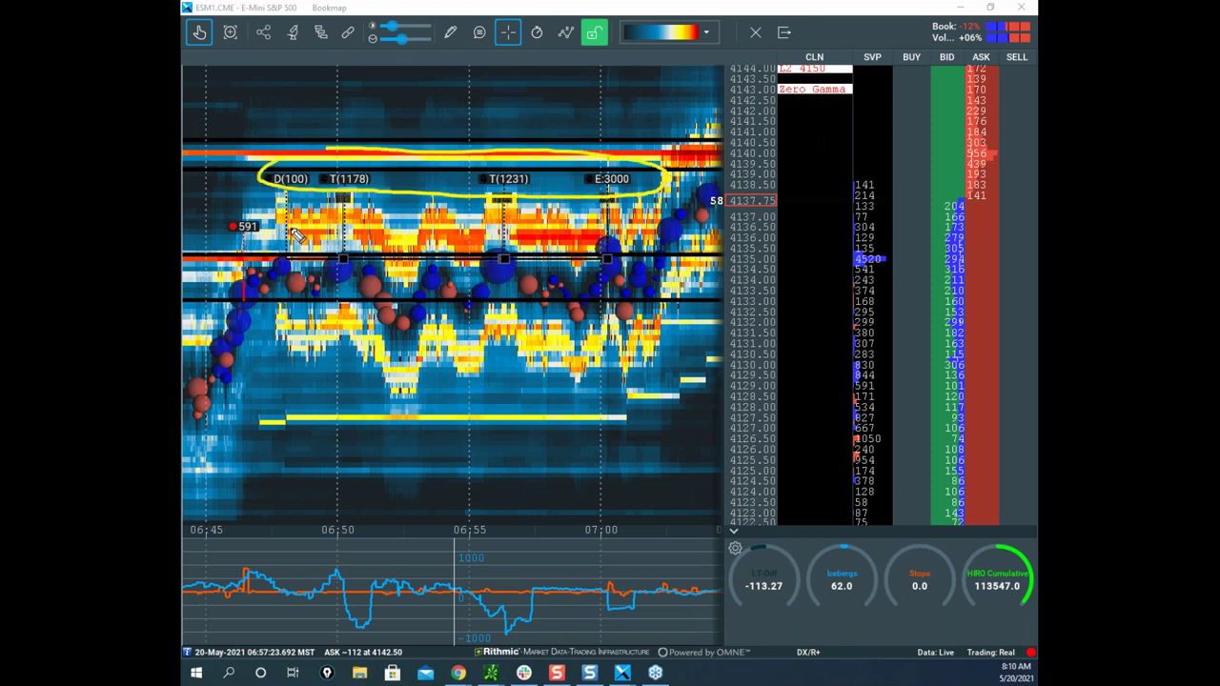
{"action": "left_click_drag", "start_coordinate": [295, 199], "coordinate": [286, 255]}
{"action": "left_click_drag", "start_coordinate": [343, 197], "coordinate": [345, 263]}
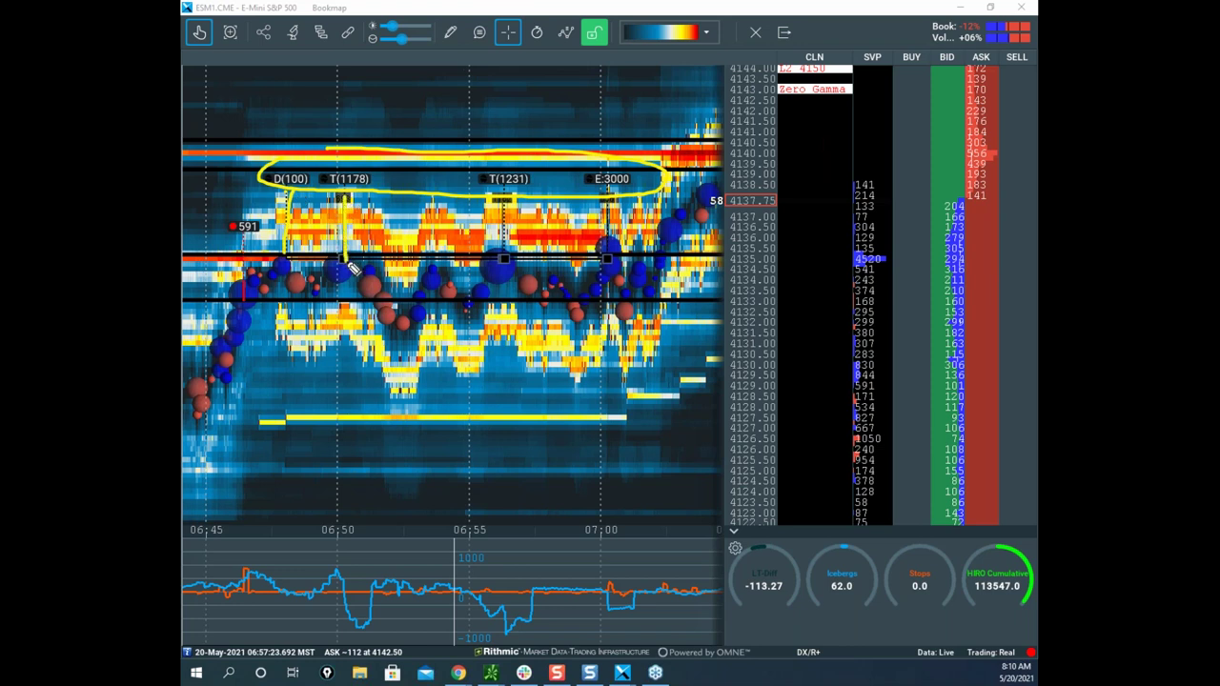
{"action": "left_click_drag", "start_coordinate": [512, 253], "coordinate": [497, 274]}
{"action": "left_click_drag", "start_coordinate": [433, 156], "coordinate": [502, 181]}
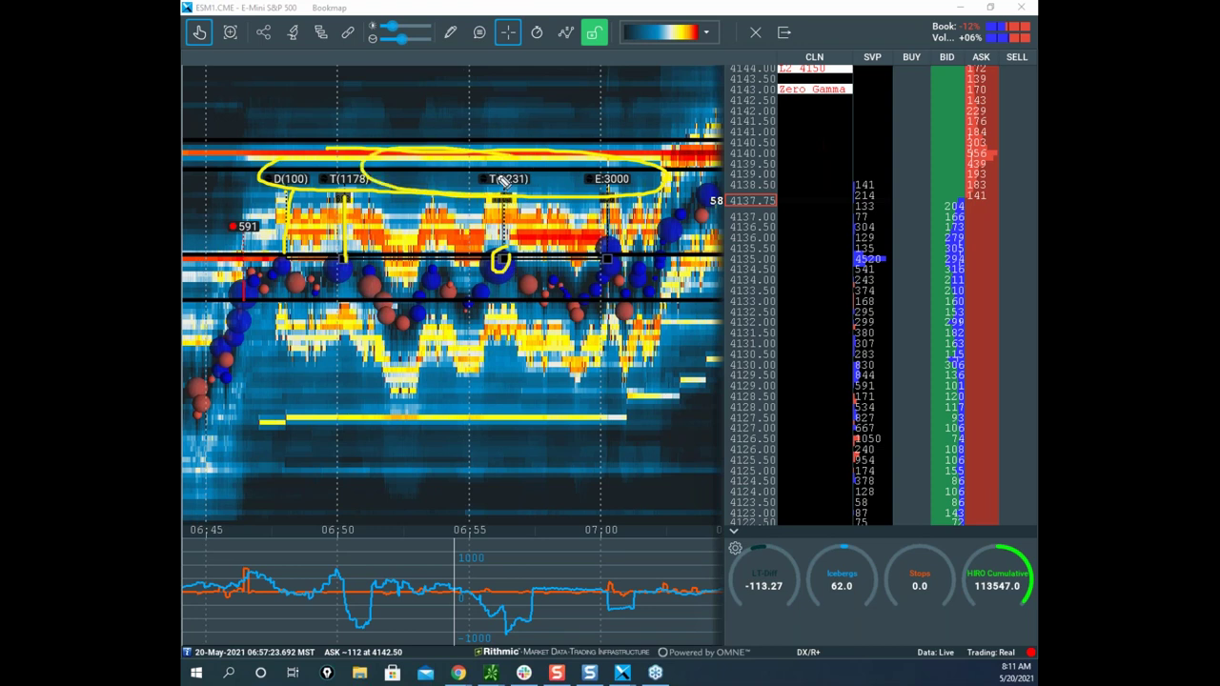
{"action": "key", "text": "Escape"}
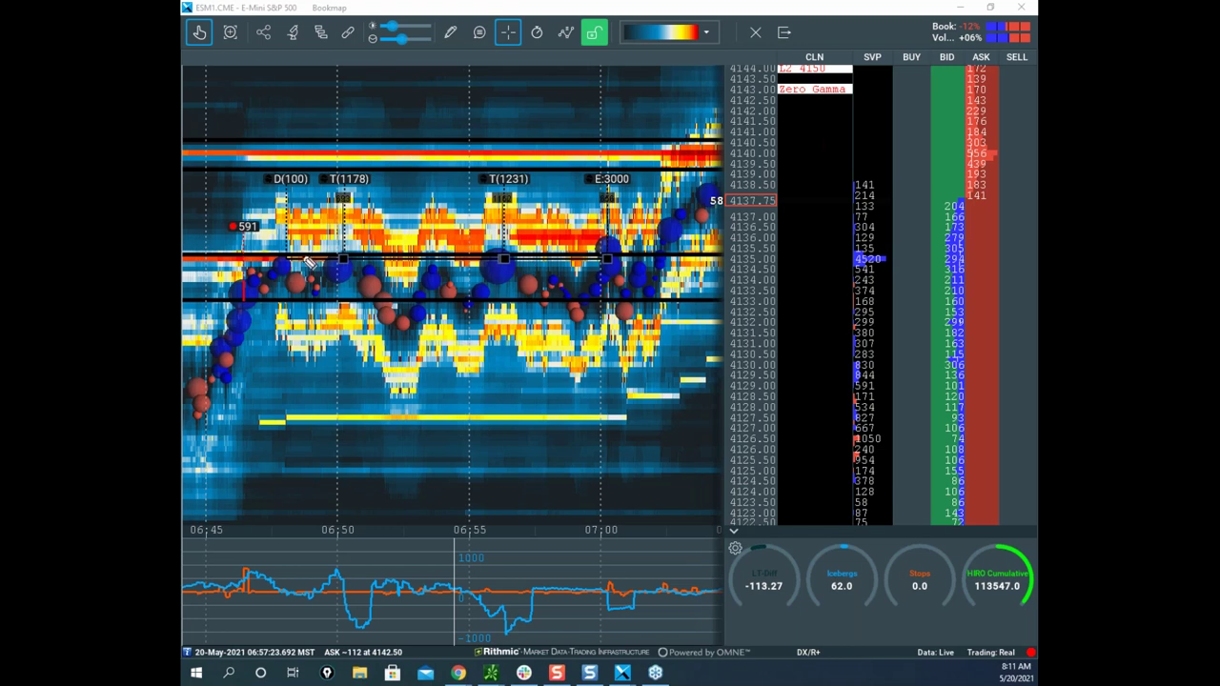
Trace D(100) and T(1178) to their executions, loop the indicator subchart, write "CME MBO" above the markers, and hide the marks.
{"action": "left_click_drag", "start_coordinate": [288, 186], "coordinate": [284, 269]}
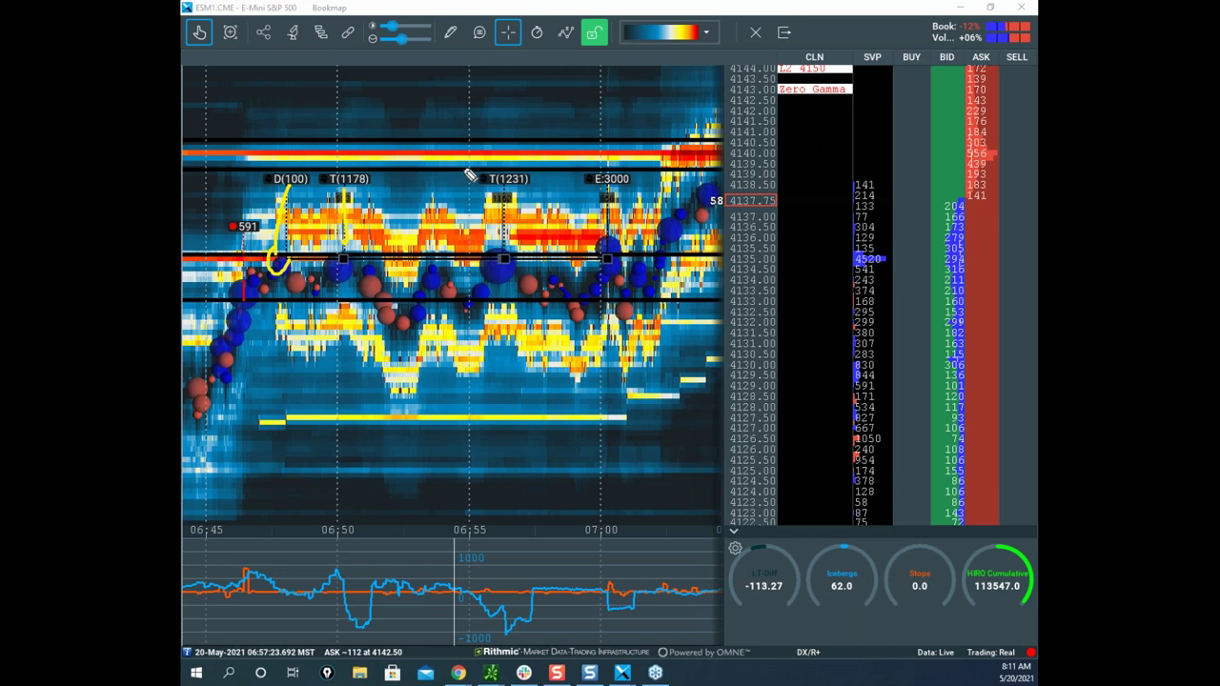
{"action": "left_click_drag", "start_coordinate": [355, 88], "coordinate": [331, 140]}
{"action": "mouse_move", "coordinate": [508, 502]}
{"action": "left_mouse_down"}
{"action": "mouse_move", "coordinate": [267, 618]}
{"action": "mouse_move", "coordinate": [602, 466]}
{"action": "left_mouse_up"}
{"action": "mouse_move", "coordinate": [338, 141]}
{"action": "left_mouse_down"}
{"action": "mouse_move", "coordinate": [358, 103]}
{"action": "mouse_move", "coordinate": [415, 122]}
{"action": "mouse_move", "coordinate": [404, 142]}
{"action": "left_mouse_up"}
{"action": "mouse_move", "coordinate": [401, 95]}
{"action": "left_mouse_down"}
{"action": "mouse_move", "coordinate": [438, 132]}
{"action": "mouse_move", "coordinate": [502, 108]}
{"action": "mouse_move", "coordinate": [544, 114]}
{"action": "mouse_move", "coordinate": [557, 140]}
{"action": "left_mouse_up"}
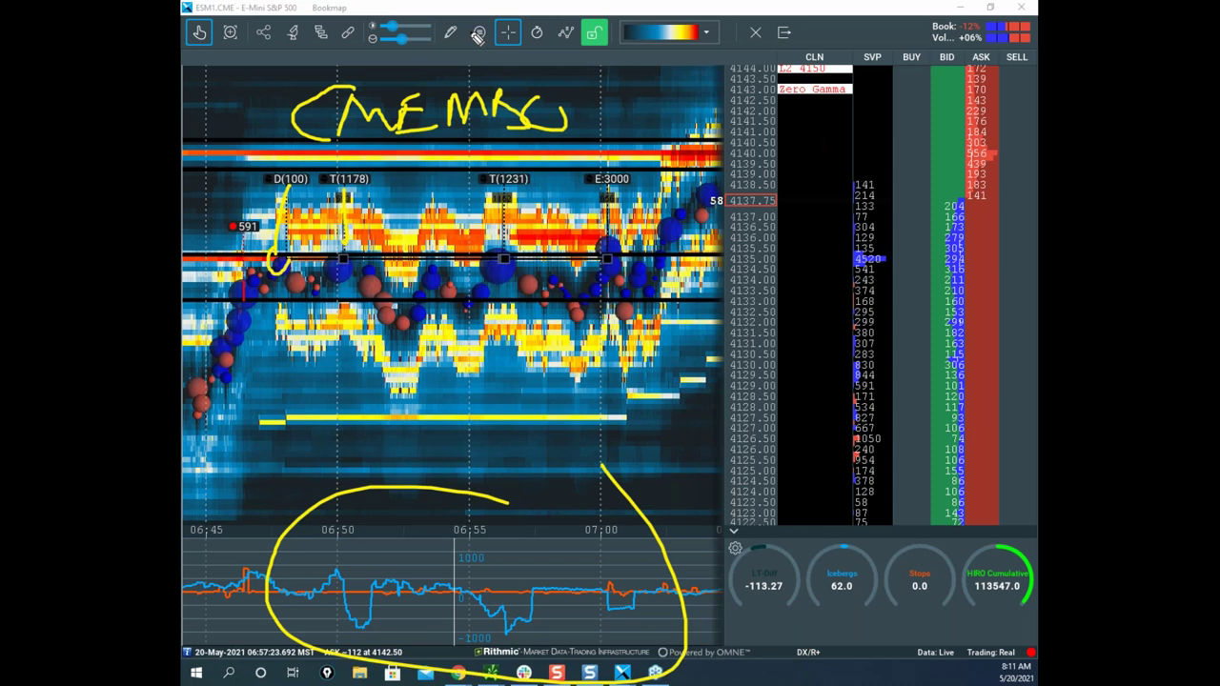
{"action": "key", "text": "Escape"}
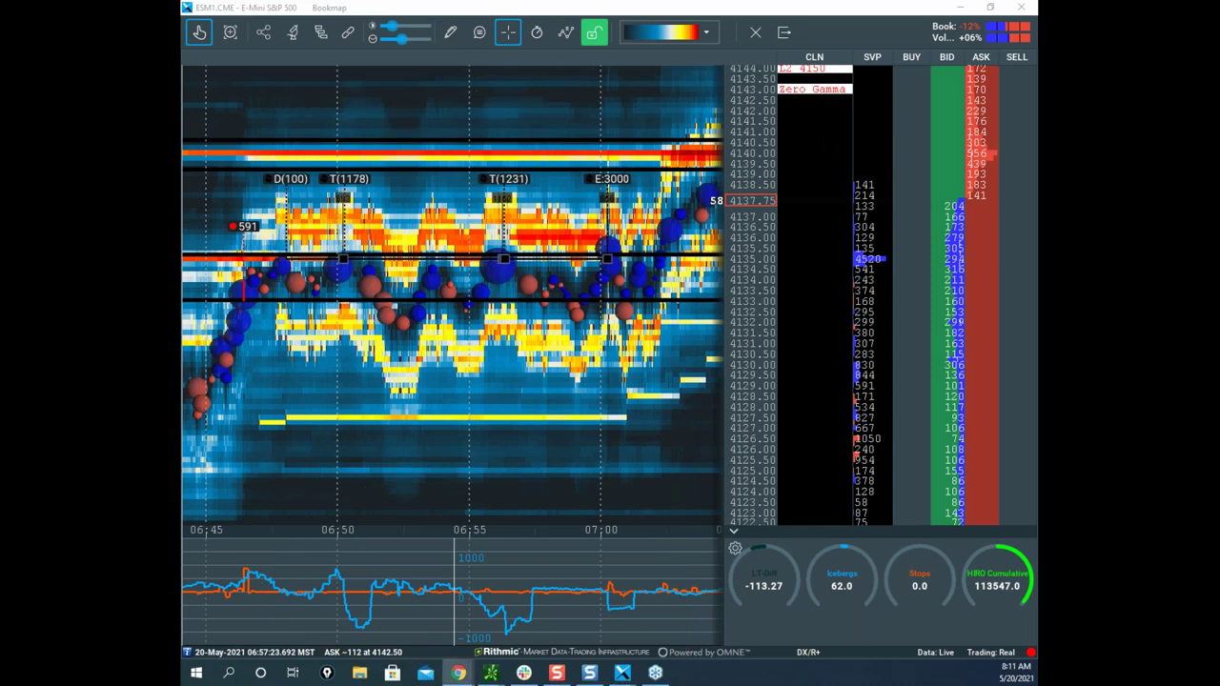
Switch to Chrome and open the CME Group site in a new tab.
{"action": "left_click", "coordinate": [459, 673]}
{"action": "left_click", "coordinate": [878, 14]}
{"action": "type", "text": "cme"}
{"action": "key", "text": "Return"}
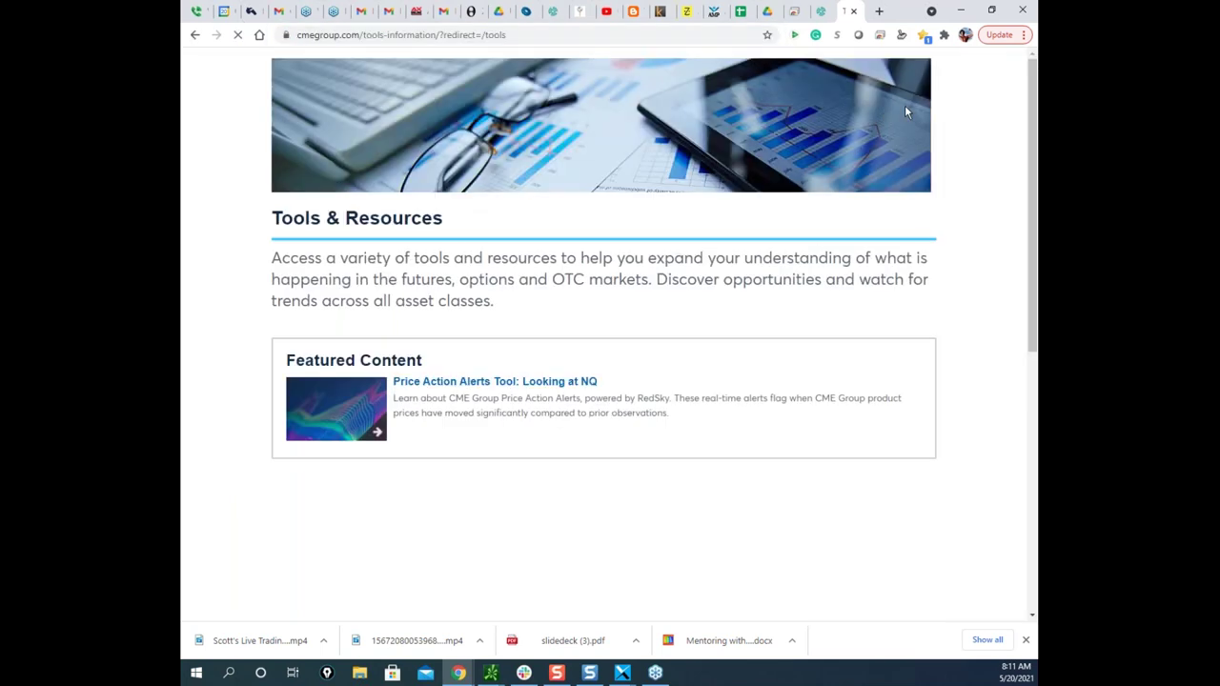
Search Google for "cme mbo data" and open CME Group's Market by Order (MBO) page.
{"action": "left_click", "coordinate": [533, 33]}
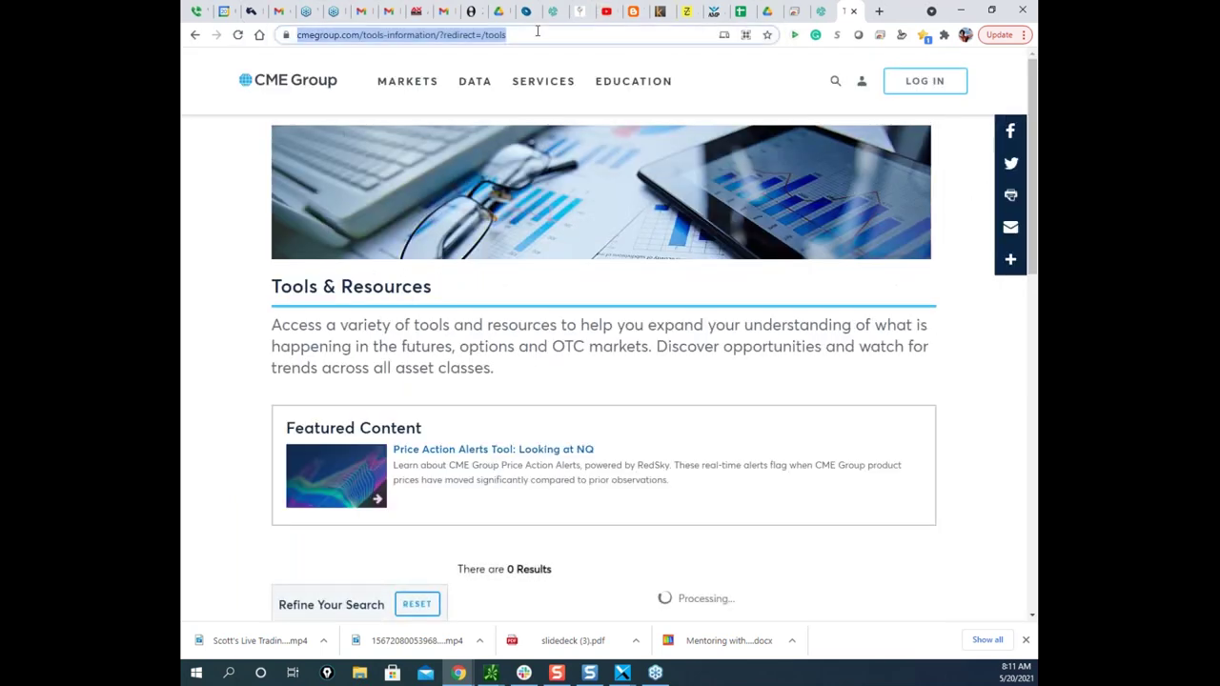
{"action": "type", "text": "c"}
{"action": "type", "text": "me b"}
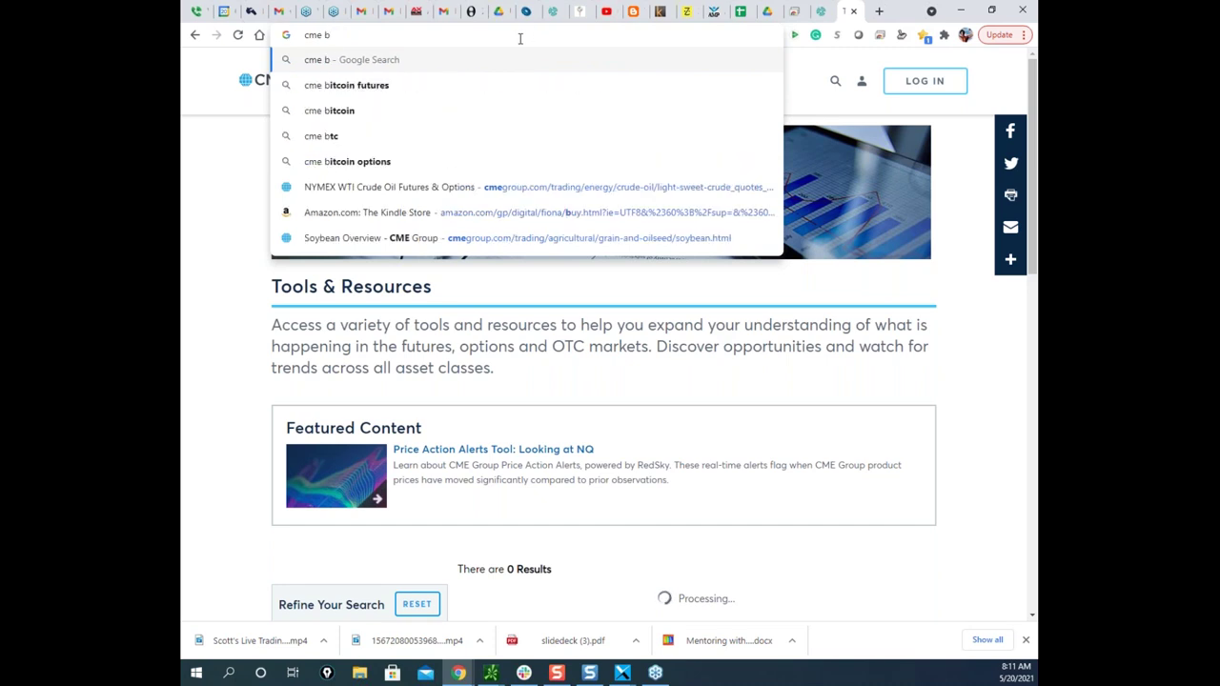
{"action": "key", "text": "BackSpace"}
{"action": "type", "text": "mbo"}
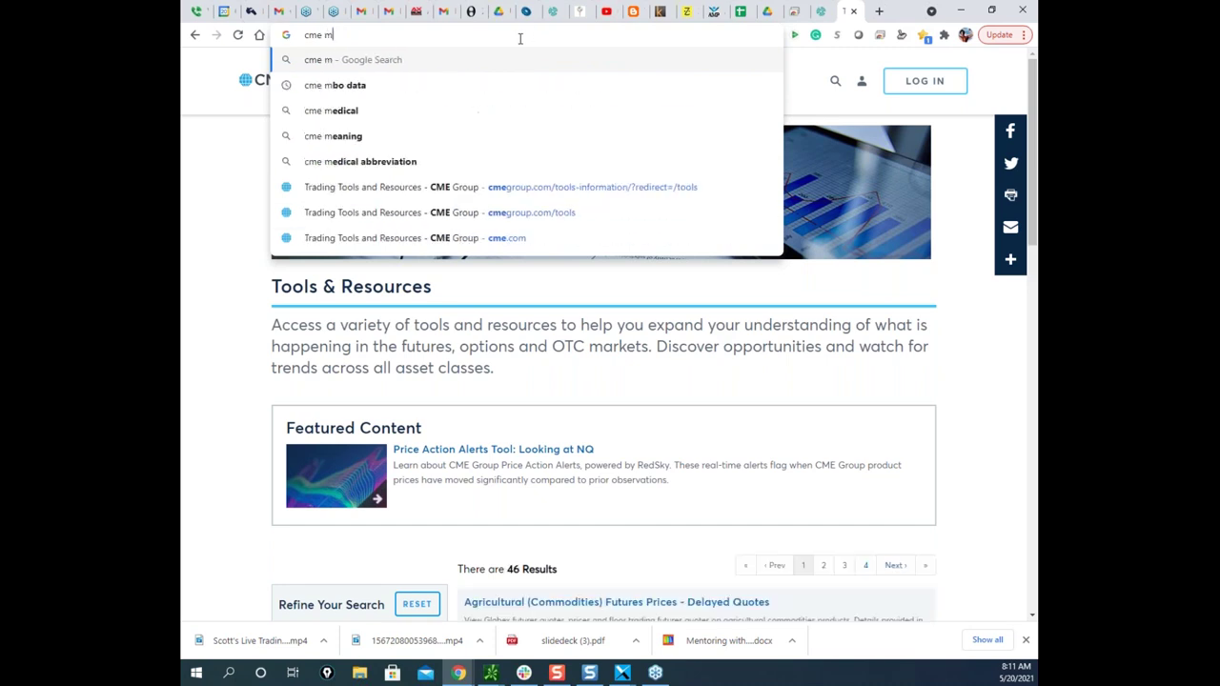
{"action": "key", "text": "Return"}
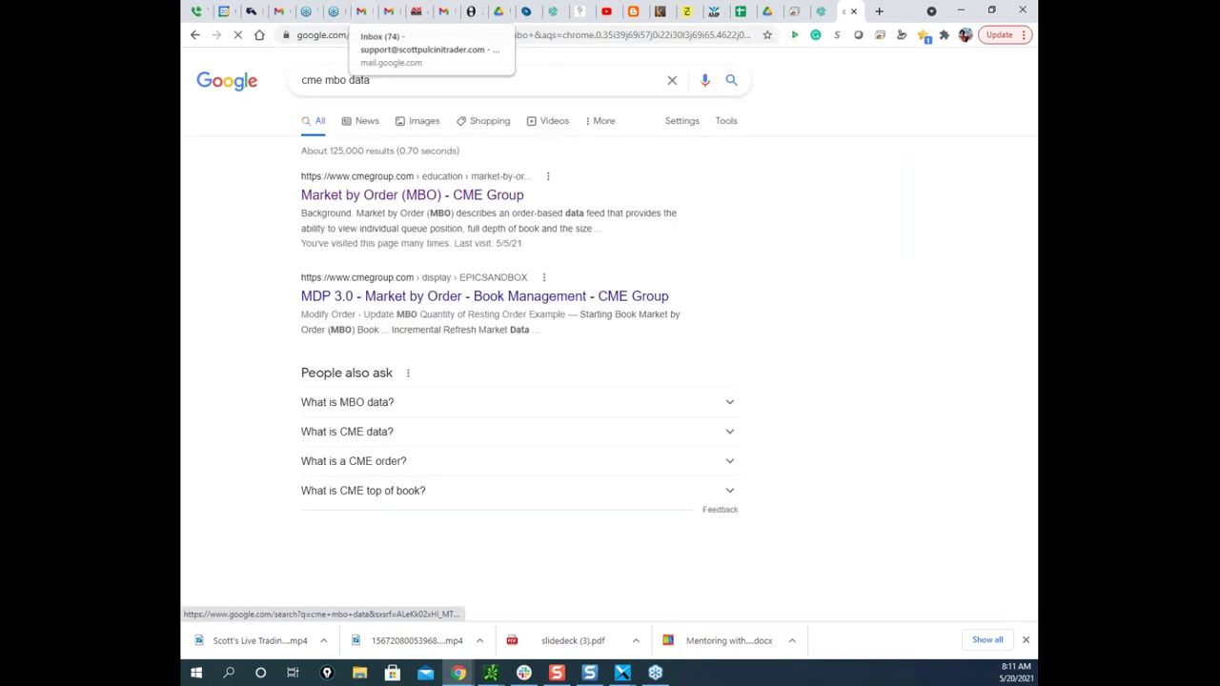
{"action": "left_click", "coordinate": [349, 197]}
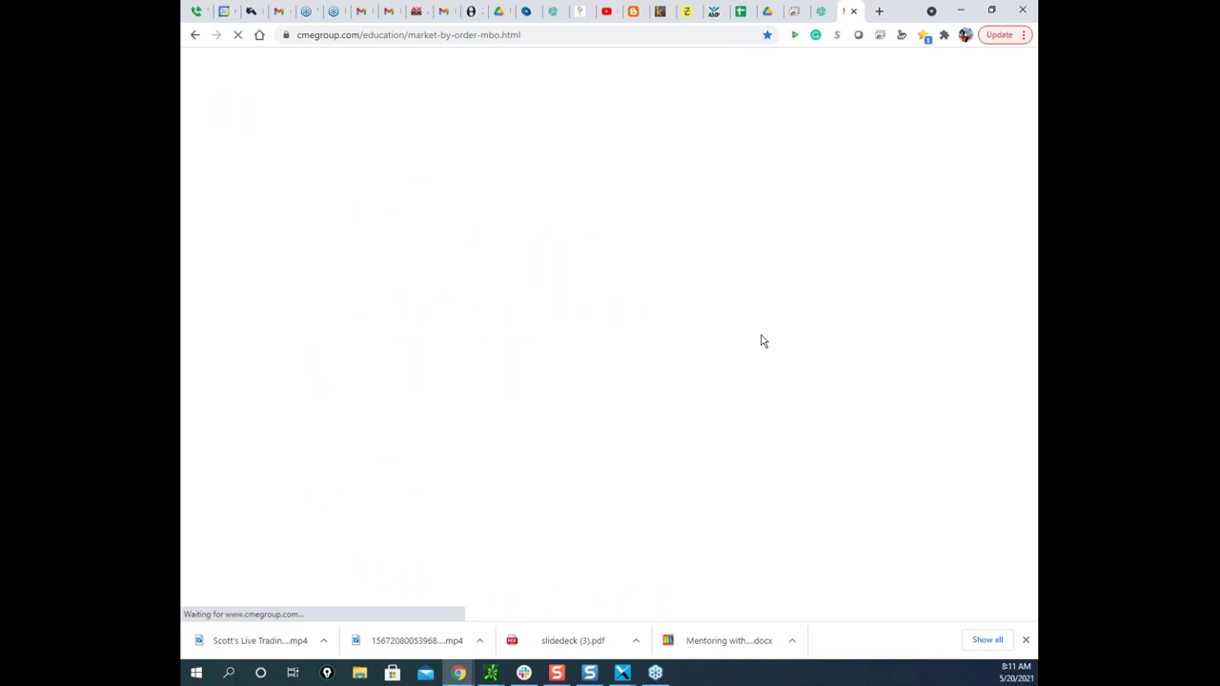
Read the MBO page from Background to MBP versus MBO, highlighting the Iceberg OrderIDs heading.
{"action": "scroll", "coordinate": [735, 345], "scroll_direction": "down", "scroll_amount": 3}
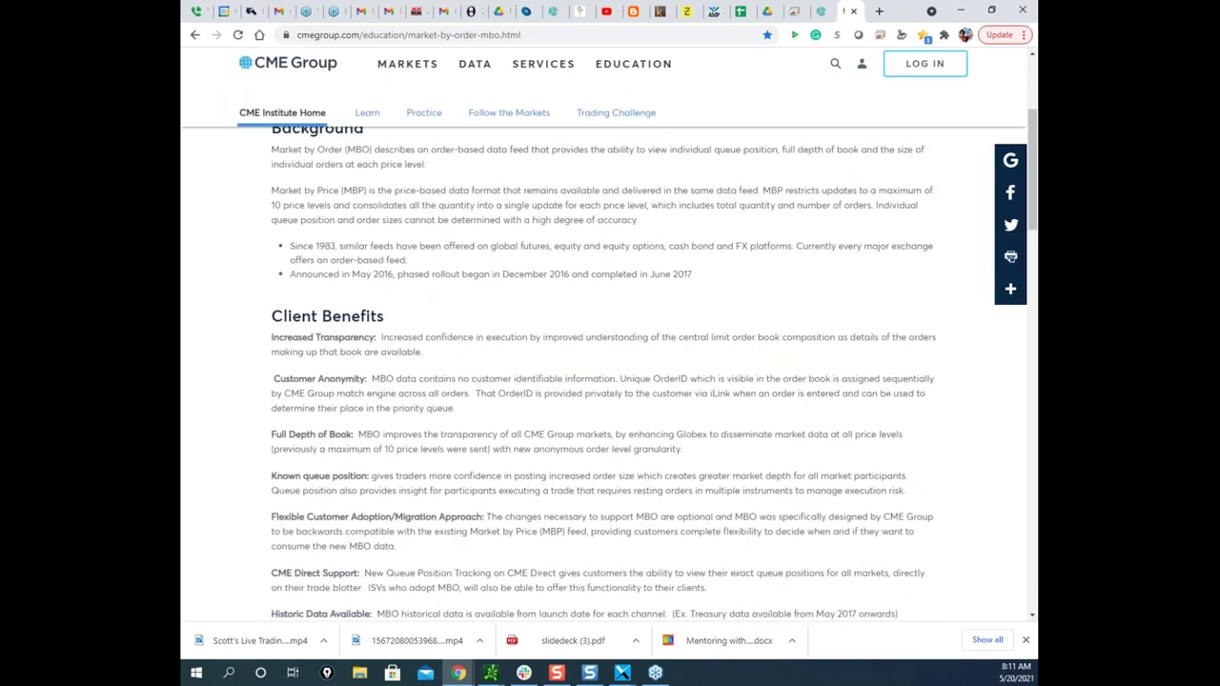
{"action": "scroll", "coordinate": [416, 286], "scroll_direction": "down", "scroll_amount": 3}
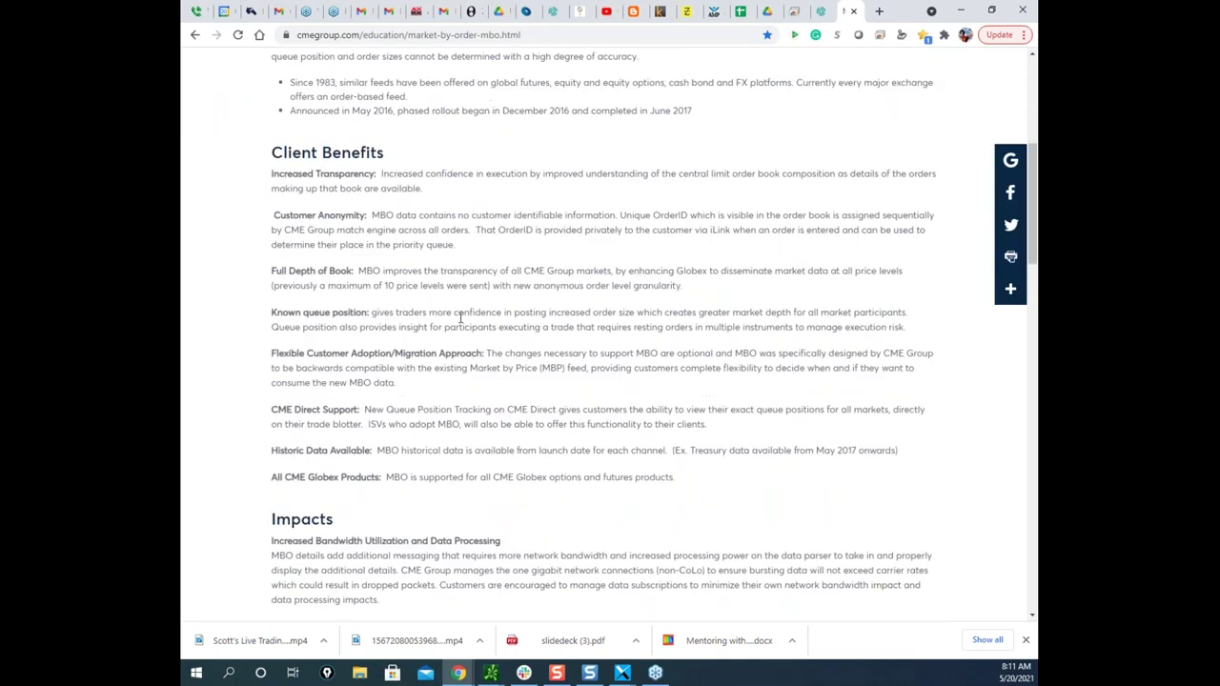
{"action": "scroll", "coordinate": [381, 357], "scroll_direction": "down", "scroll_amount": 1}
{"action": "left_click_drag", "start_coordinate": [369, 362], "coordinate": [262, 362]}
{"action": "scroll", "coordinate": [426, 372], "scroll_direction": "down", "scroll_amount": 2}
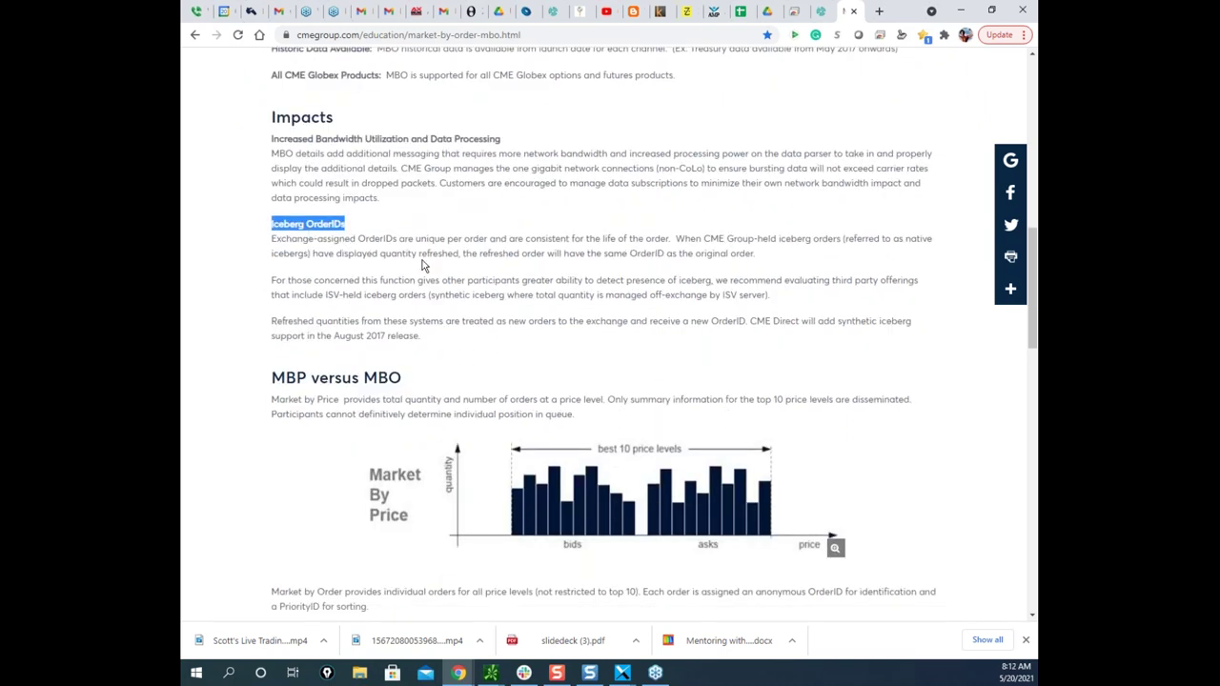
{"action": "scroll", "coordinate": [471, 273], "scroll_direction": "down", "scroll_amount": 1}
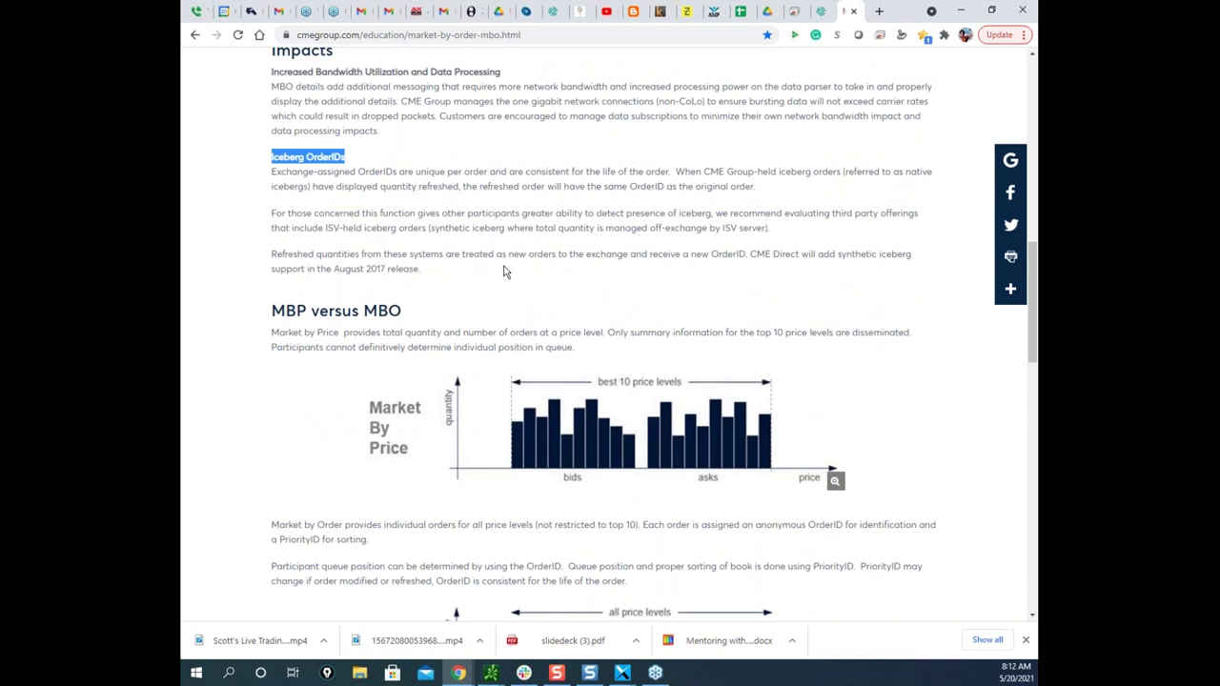
{"action": "scroll", "coordinate": [505, 273], "scroll_direction": "down", "scroll_amount": 1}
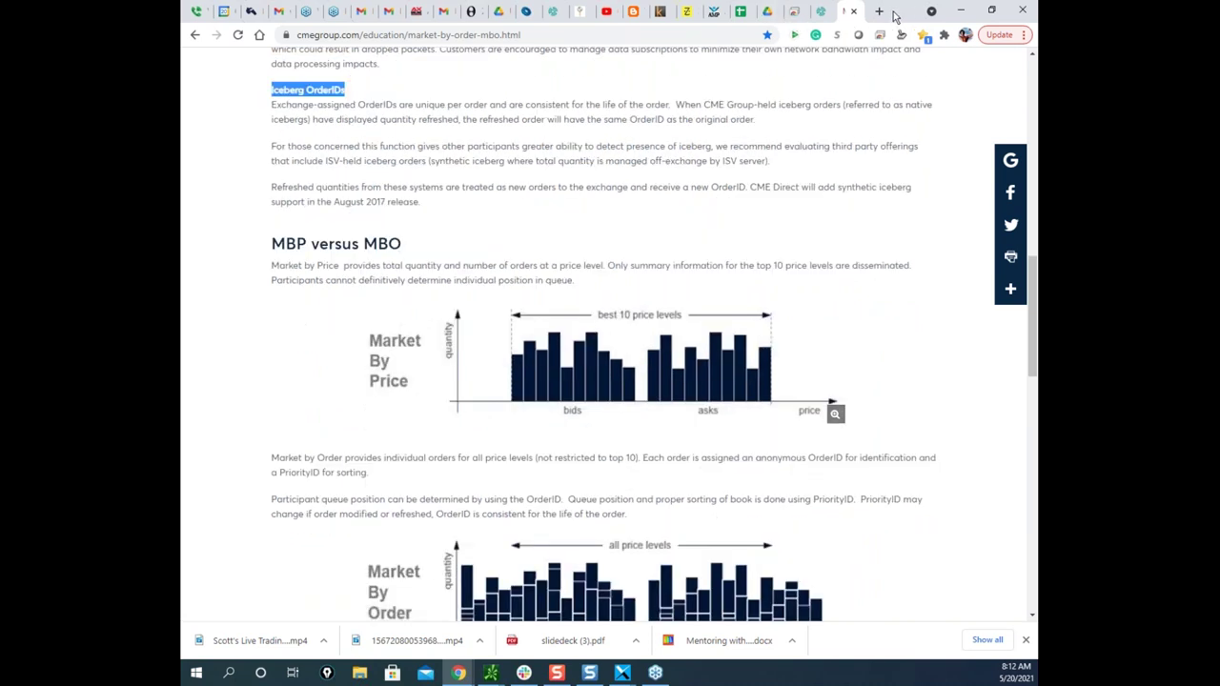
Return to the annotated Bookmap heatmap, loop the iceberg marker row, and circle the two dips in the subchart's blue line.
{"action": "left_click_drag", "start_coordinate": [895, 17], "coordinate": [183, 133]}
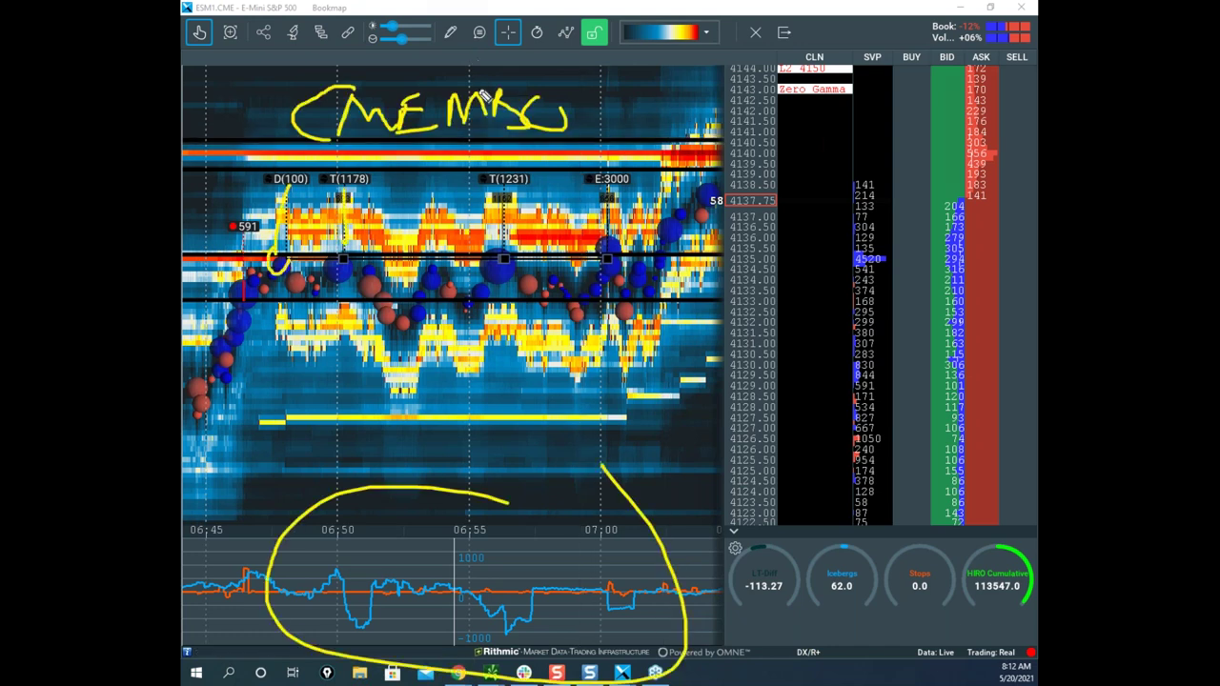
{"action": "mouse_move", "coordinate": [464, 183]}
{"action": "left_mouse_down"}
{"action": "mouse_move", "coordinate": [499, 210]}
{"action": "mouse_move", "coordinate": [410, 141]}
{"action": "left_mouse_up"}
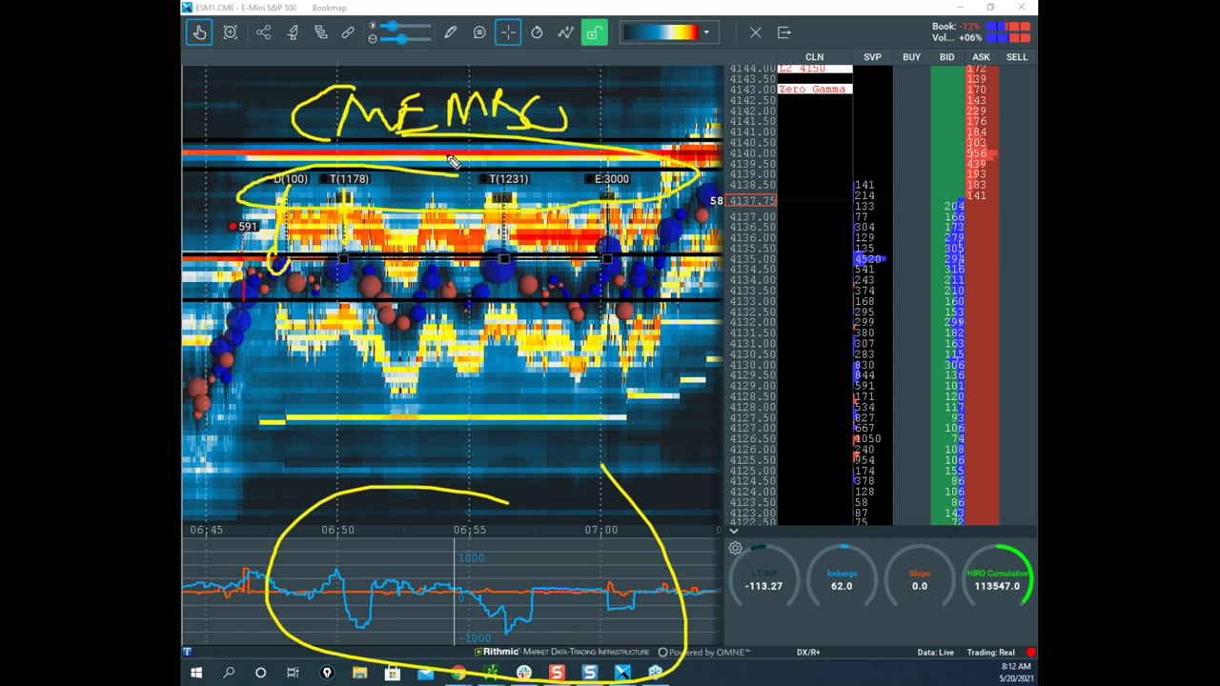
{"action": "mouse_move", "coordinate": [364, 564]}
{"action": "left_mouse_down"}
{"action": "mouse_move", "coordinate": [333, 578]}
{"action": "mouse_move", "coordinate": [374, 595]}
{"action": "left_mouse_up"}
{"action": "left_click_drag", "start_coordinate": [519, 595], "coordinate": [510, 599]}
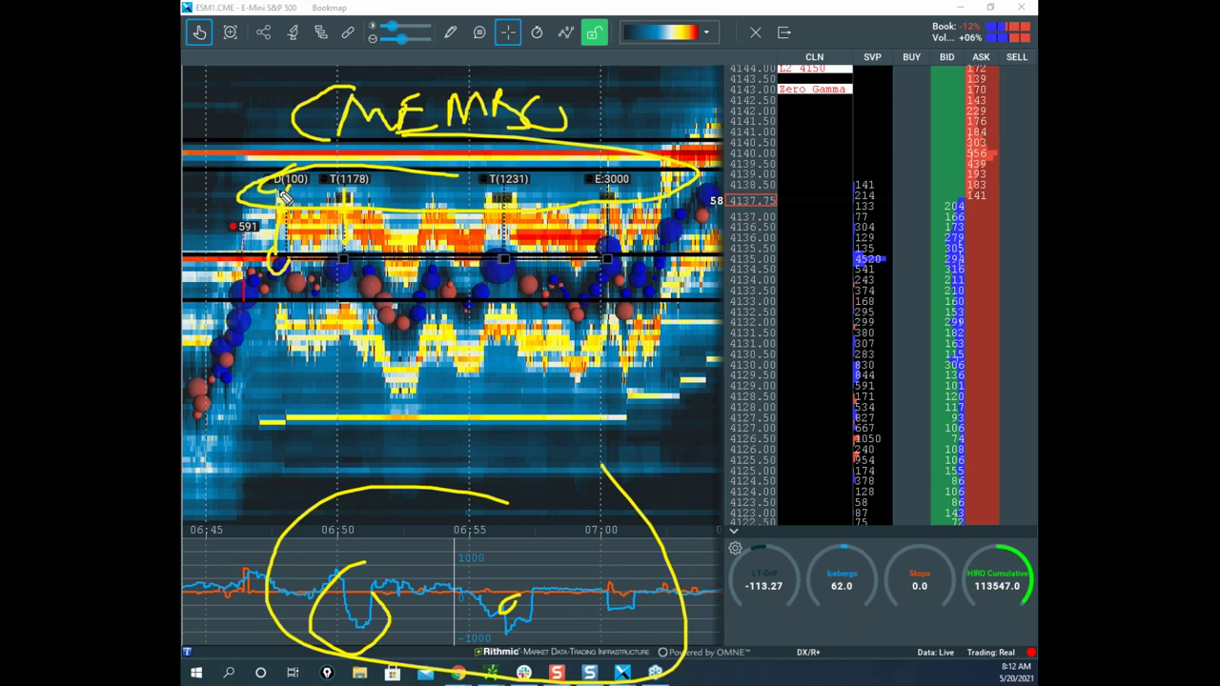
Mark D(100), T(1178), T(1231) and E:3000 individually, clear the drawing, then loop the whole marker row and clear it.
{"action": "mouse_move", "coordinate": [283, 195]}
{"action": "left_mouse_down"}
{"action": "mouse_move", "coordinate": [360, 173]}
{"action": "mouse_move", "coordinate": [367, 197]}
{"action": "left_mouse_up"}
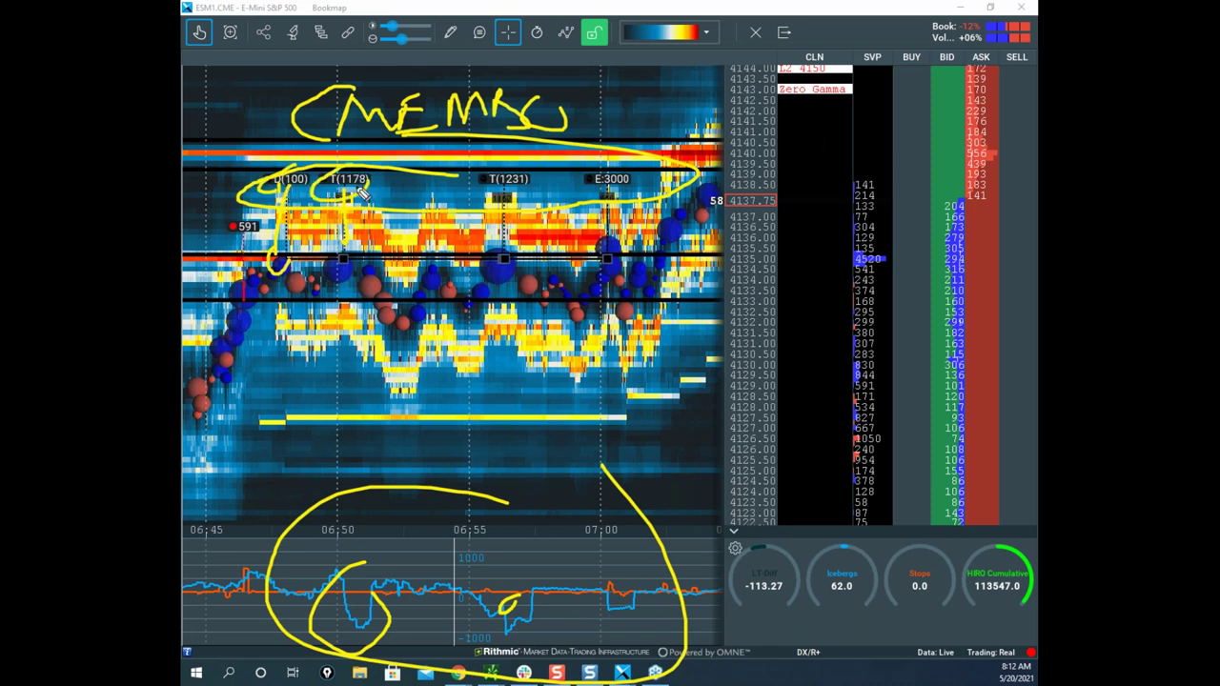
{"action": "left_click_drag", "start_coordinate": [494, 169], "coordinate": [475, 200]}
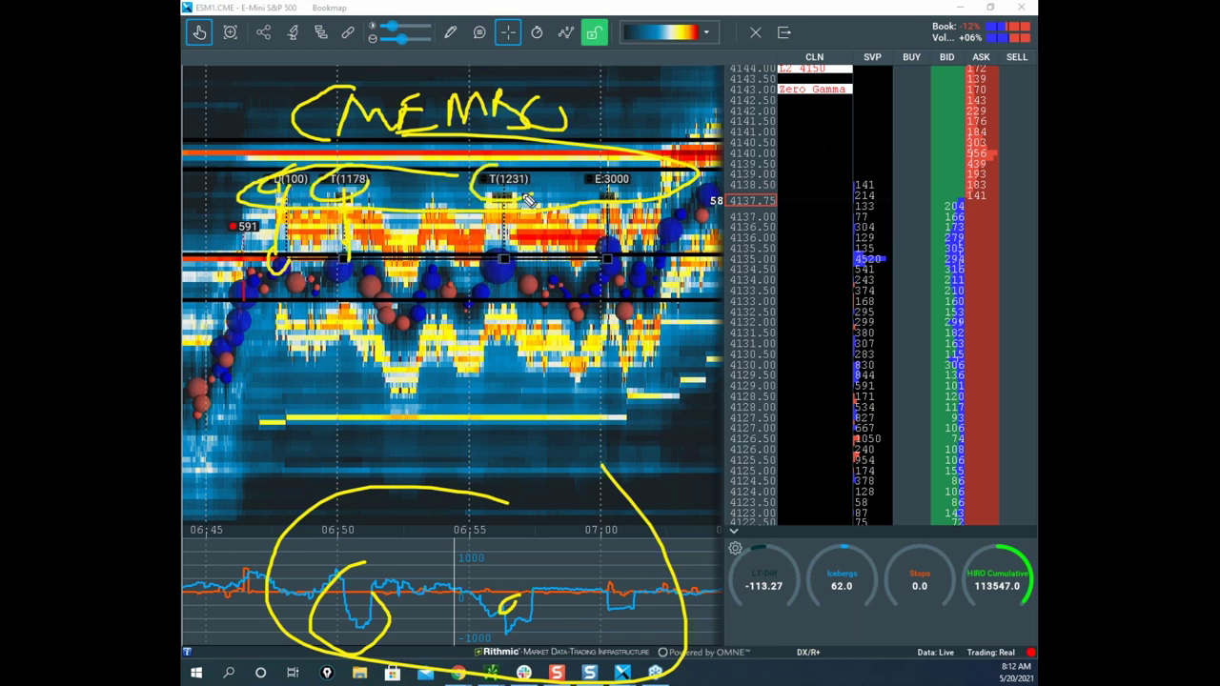
{"action": "left_click_drag", "start_coordinate": [602, 168], "coordinate": [597, 201]}
{"action": "mouse_move", "coordinate": [615, 250]}
{"action": "left_mouse_down"}
{"action": "mouse_move", "coordinate": [229, 249]}
{"action": "mouse_move", "coordinate": [636, 210]}
{"action": "left_mouse_up"}
{"action": "left_click_drag", "start_coordinate": [626, 160], "coordinate": [671, 193]}
{"action": "right_click", "coordinate": [669, 191]}
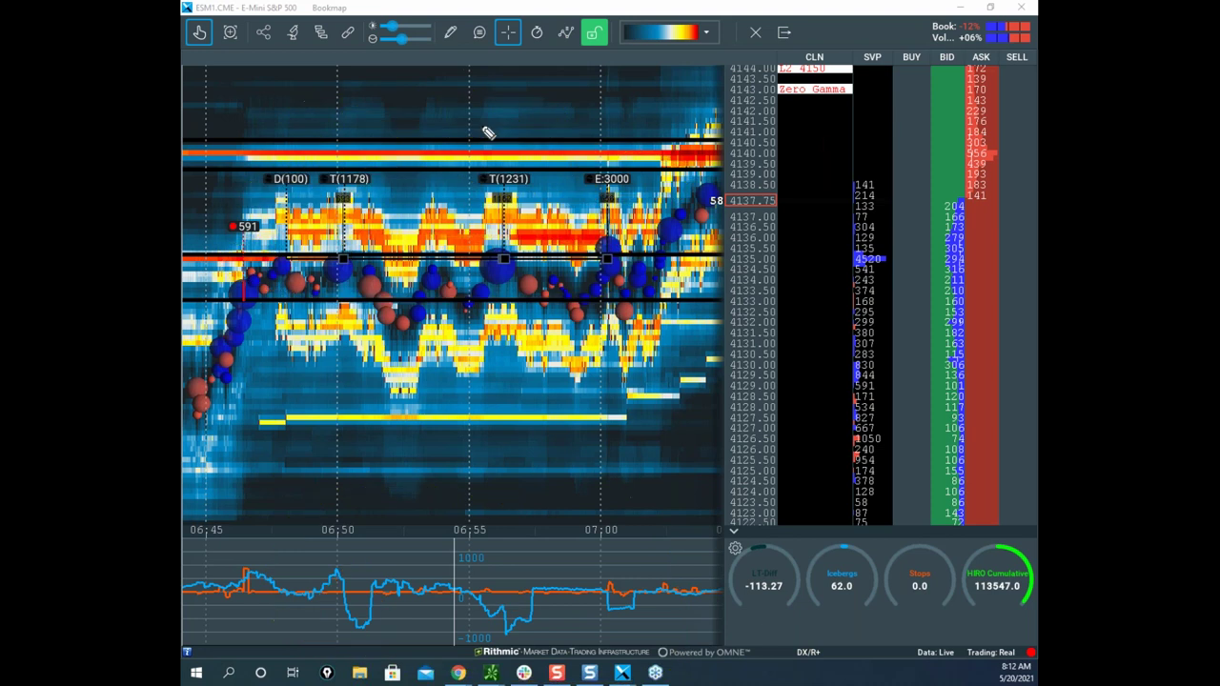
{"action": "mouse_move", "coordinate": [351, 160]}
{"action": "left_mouse_down"}
{"action": "mouse_move", "coordinate": [554, 199]}
{"action": "mouse_move", "coordinate": [380, 159]}
{"action": "left_mouse_up"}
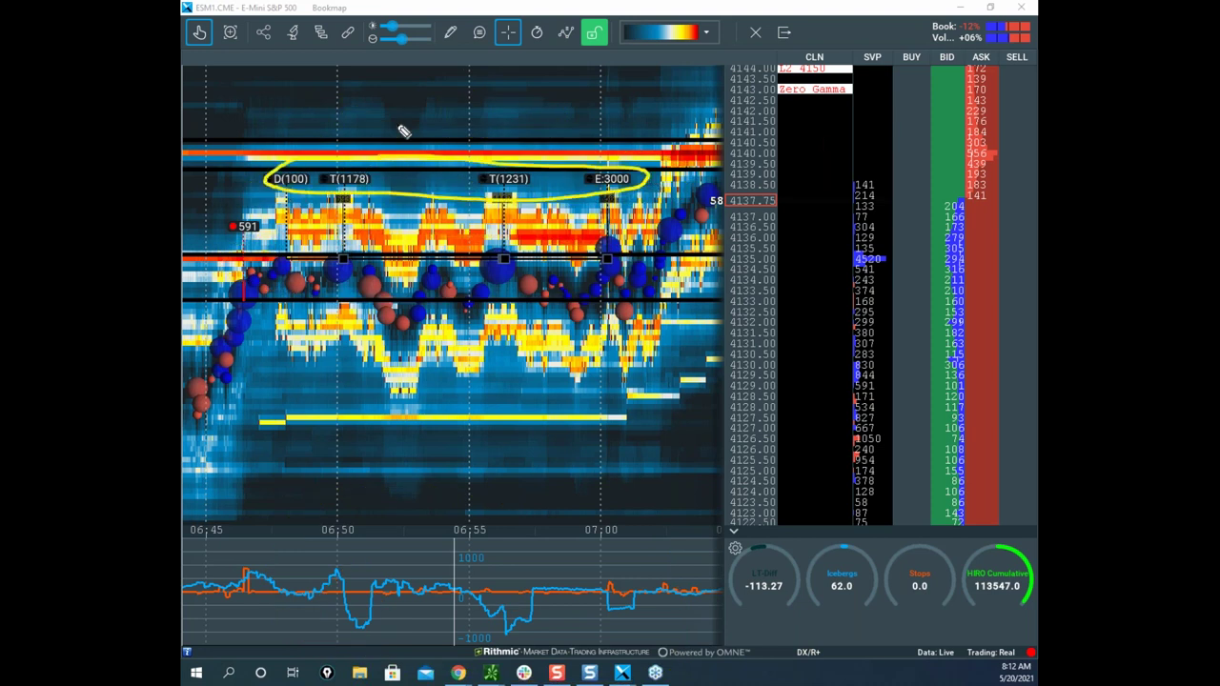
{"action": "key", "text": "Escape"}
Zoom the heatmap in on the E:3000 event near 07:34:00 at 4140 to separate its T(1353), T(862) and T(375) markers.
{"action": "scroll", "coordinate": [494, 172], "scroll_direction": "down", "scroll_amount": 5}
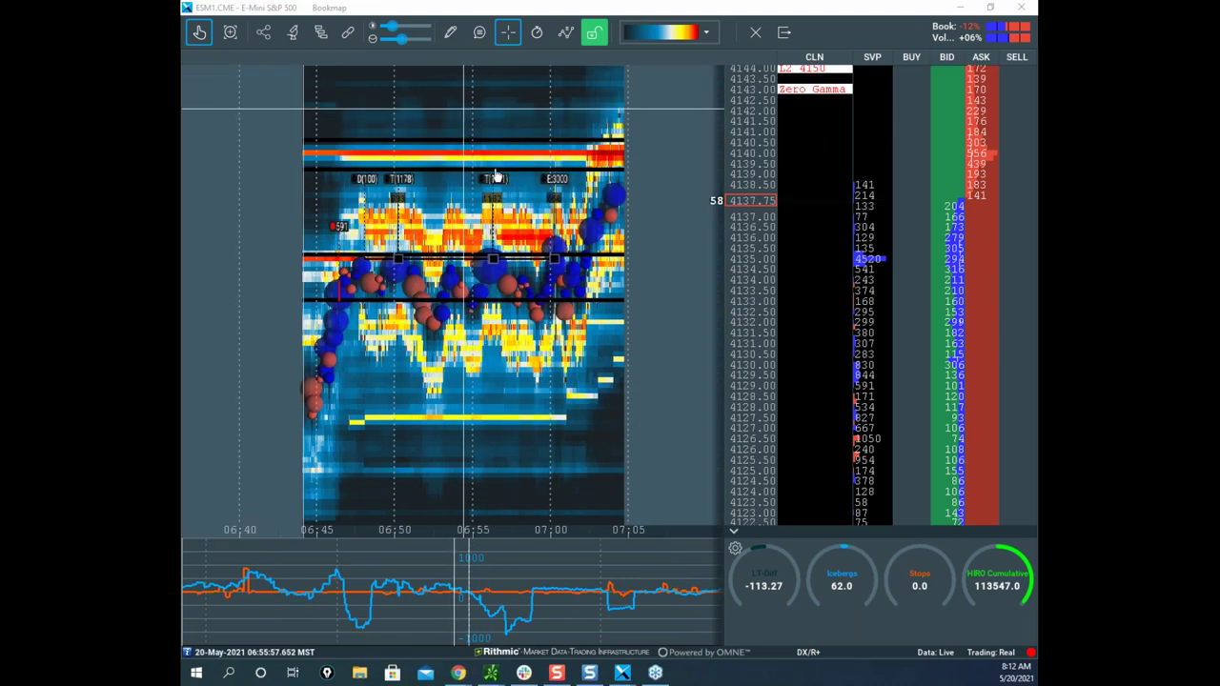
{"action": "left_click_drag", "start_coordinate": [553, 273], "coordinate": [444, 309]}
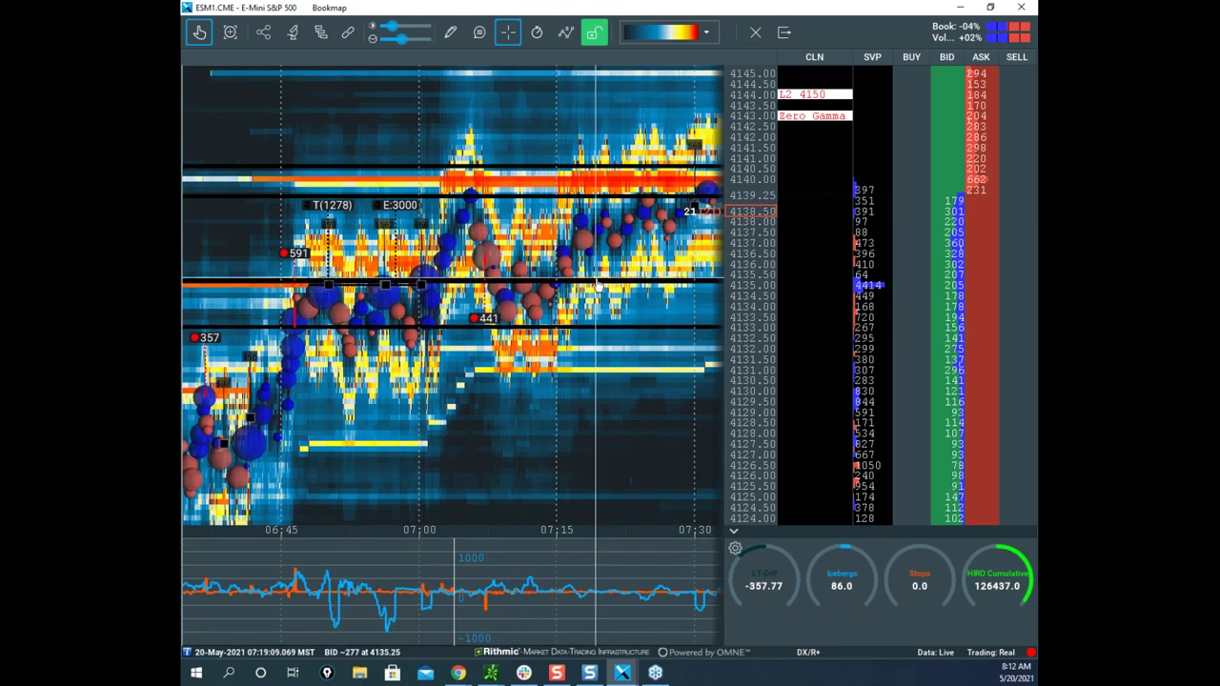
{"action": "scroll", "coordinate": [610, 275], "scroll_direction": "down", "scroll_amount": 3}
{"action": "left_click_drag", "start_coordinate": [656, 234], "coordinate": [502, 274]}
{"action": "scroll", "coordinate": [522, 322], "scroll_direction": "up", "scroll_amount": 10}
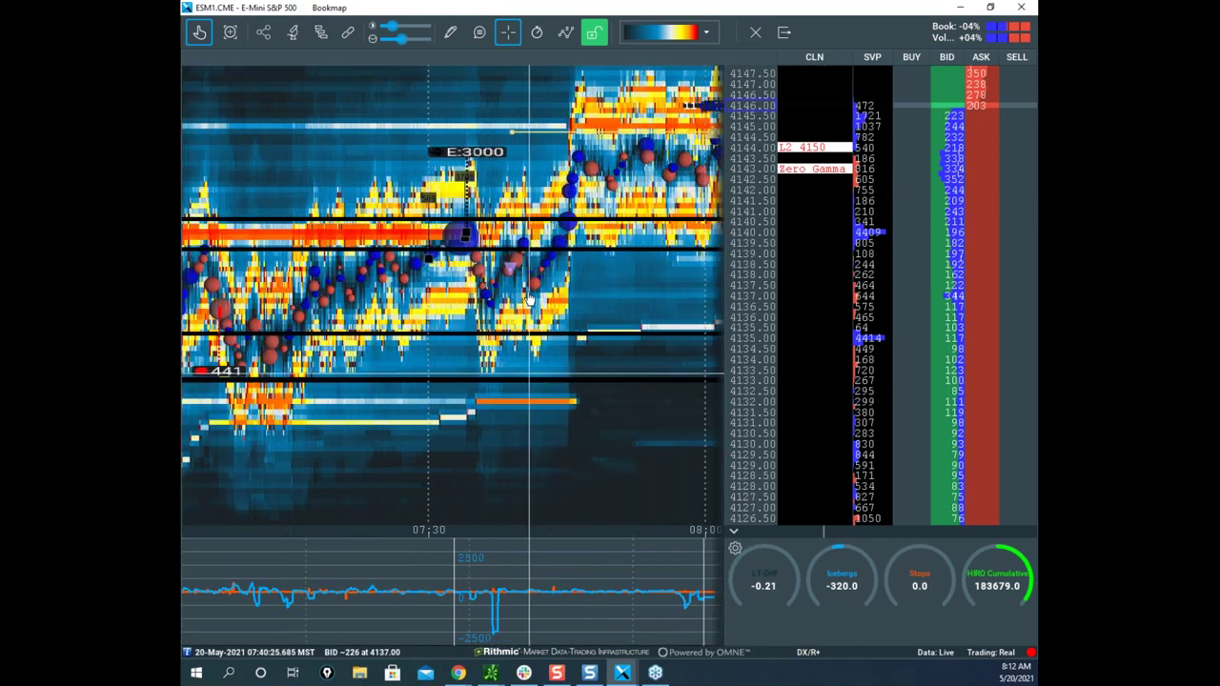
{"action": "scroll", "coordinate": [504, 277], "scroll_direction": "up", "scroll_amount": 5}
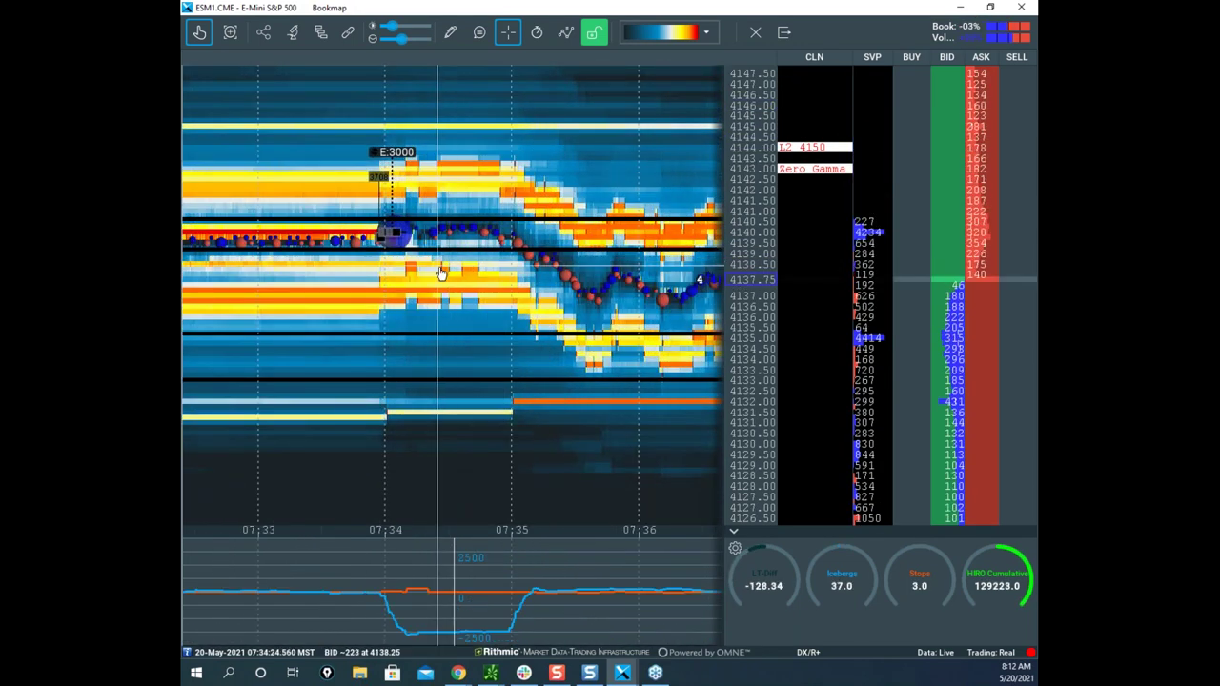
{"action": "scroll", "coordinate": [552, 328], "scroll_direction": "up", "scroll_amount": 4}
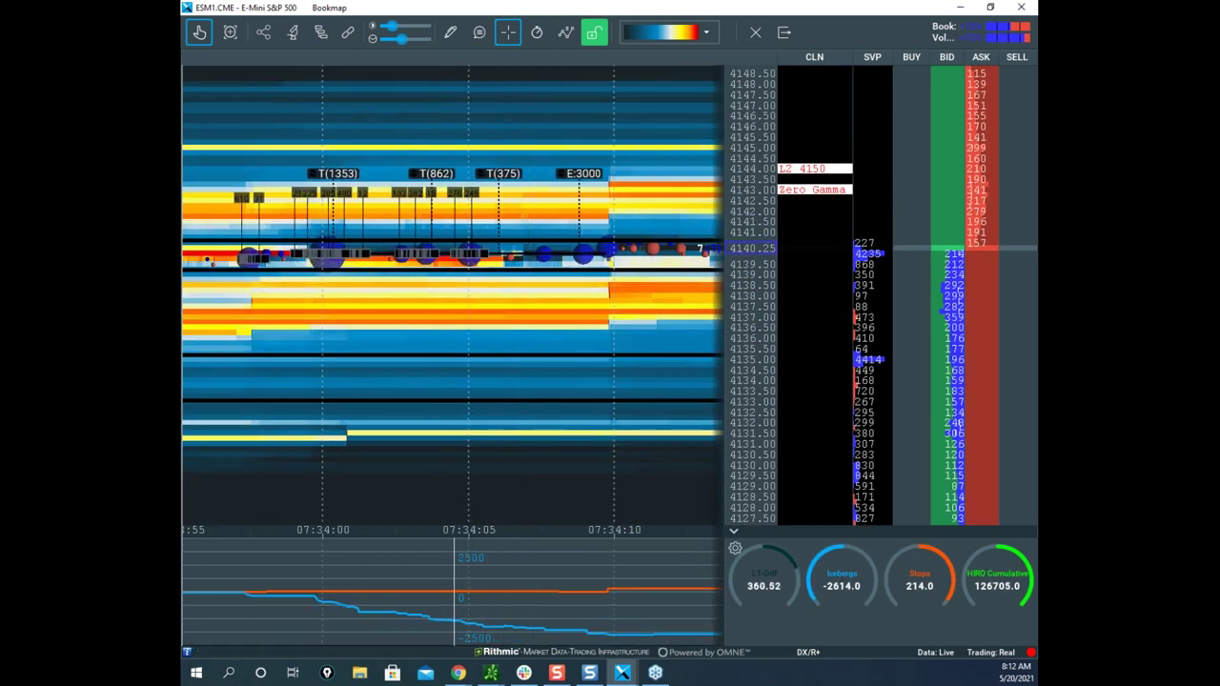
Loop the marker row from T(1353) to E:3000, circle the markers separately, and clear the marks.
{"action": "left_click_drag", "start_coordinate": [346, 158], "coordinate": [379, 156]}
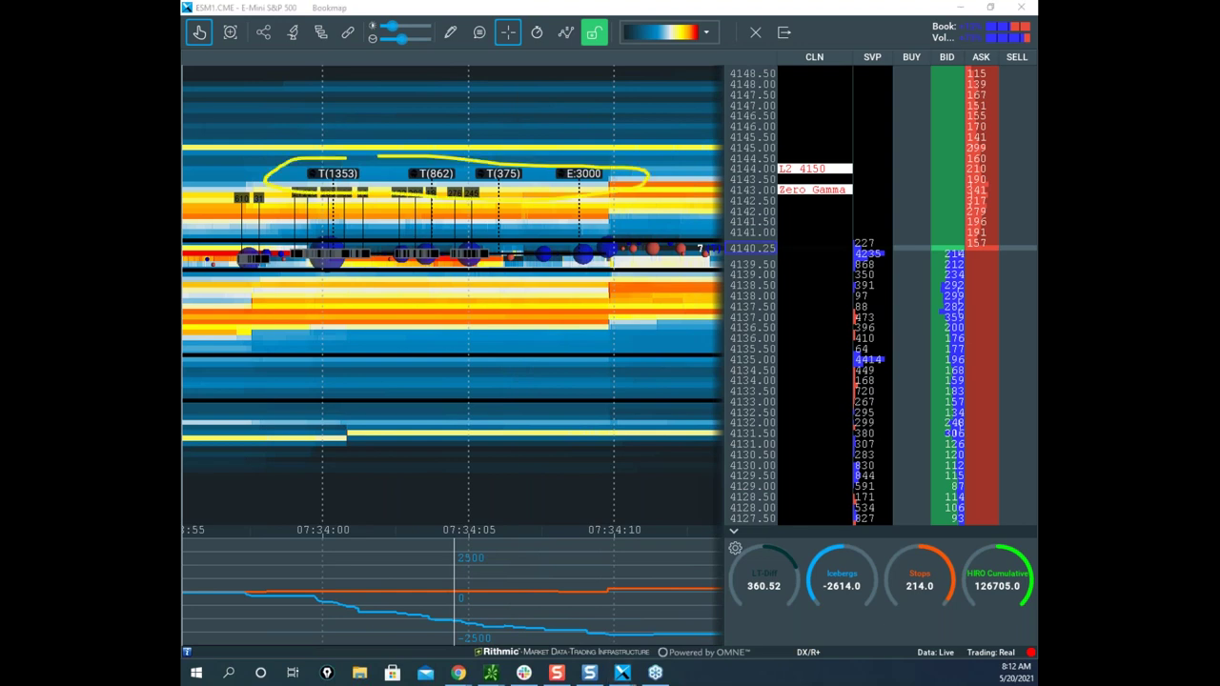
{"action": "key", "text": "Escape"}
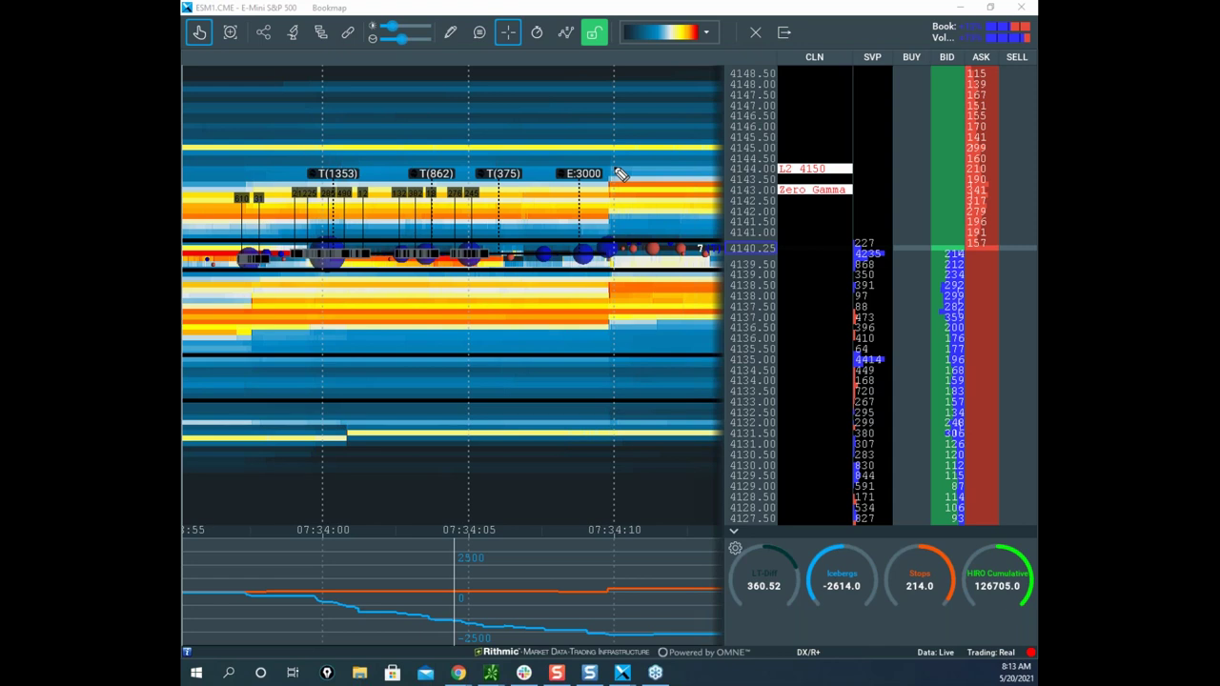
{"action": "left_click_drag", "start_coordinate": [433, 135], "coordinate": [639, 140]}
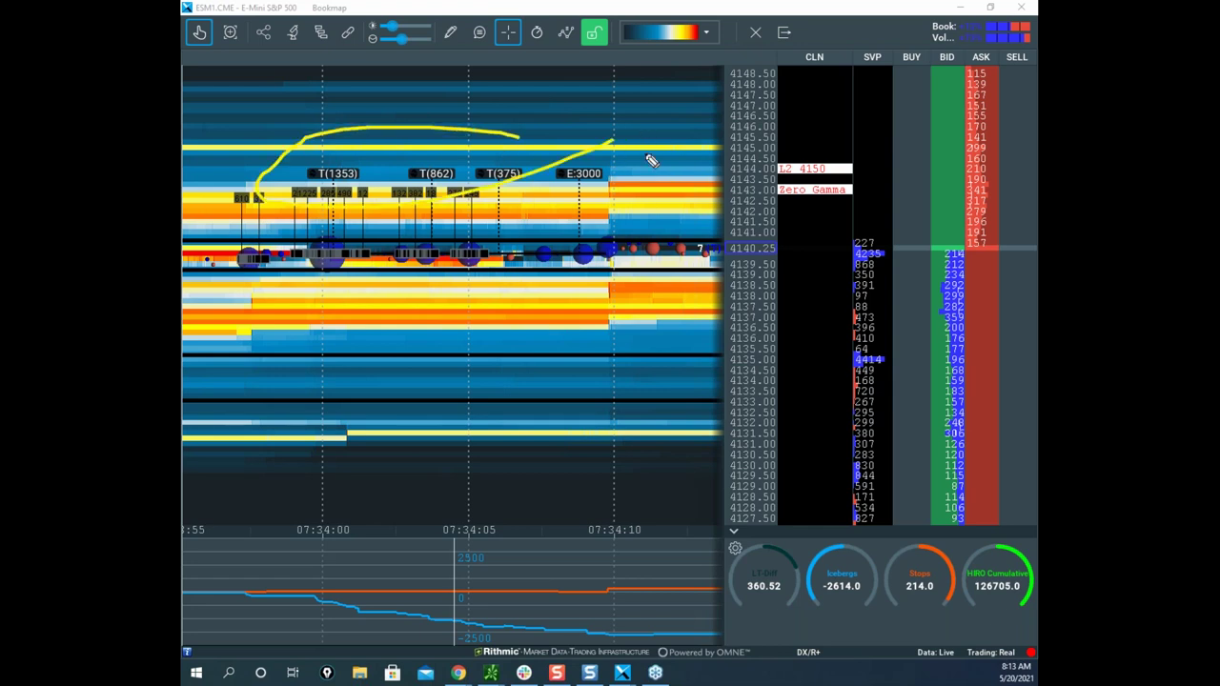
{"action": "right_click", "coordinate": [647, 156]}
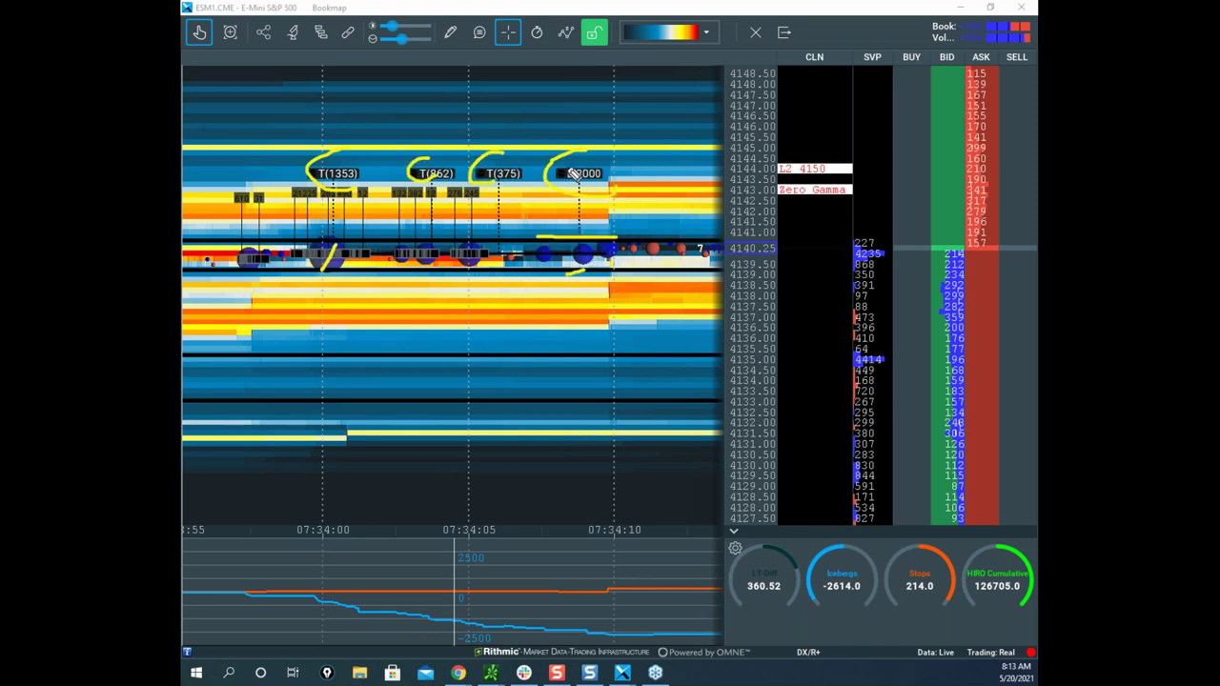
{"action": "scroll", "coordinate": [495, 314], "scroll_direction": "down", "scroll_amount": 10}
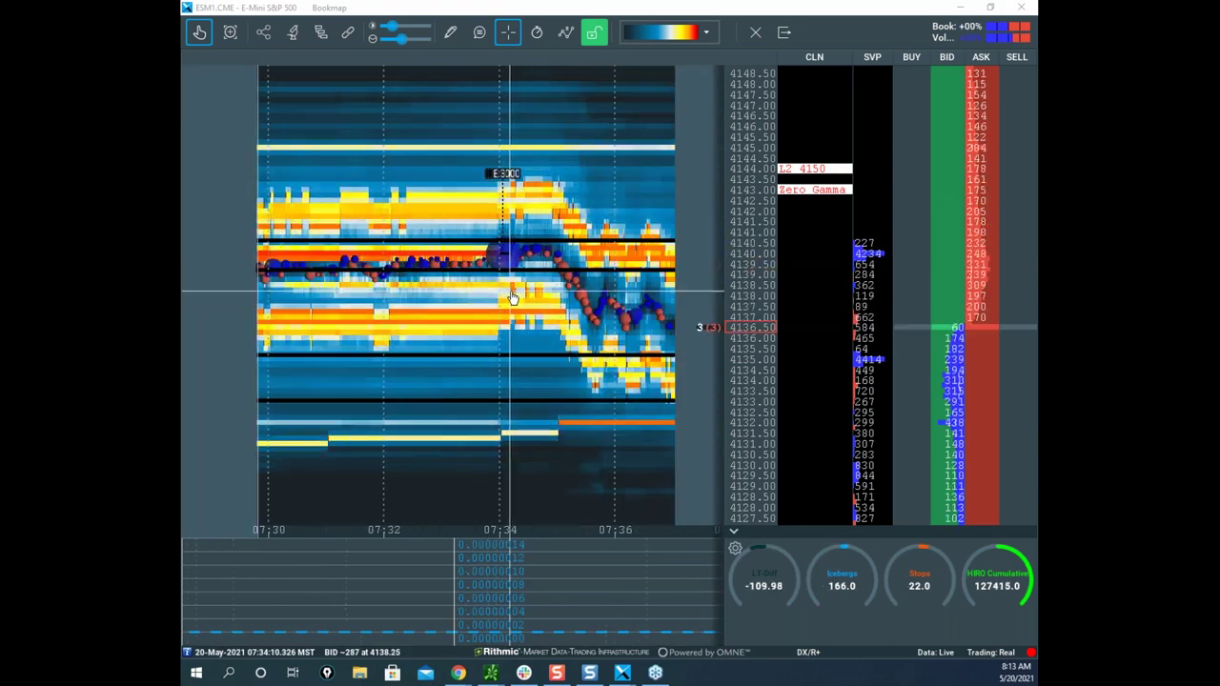
Show the heatmap from 07:00 to 08:10, sketch the rise to T(1750) and a drop to 4140, and circle the large bubble at 4140.
{"action": "scroll", "coordinate": [541, 309], "scroll_direction": "down", "scroll_amount": 2}
{"action": "left_click_drag", "start_coordinate": [571, 311], "coordinate": [496, 320]}
{"action": "scroll", "coordinate": [496, 319], "scroll_direction": "down", "scroll_amount": 4}
{"action": "left_click_drag", "start_coordinate": [570, 336], "coordinate": [551, 351]}
{"action": "scroll", "coordinate": [550, 350], "scroll_direction": "down", "scroll_amount": 3}
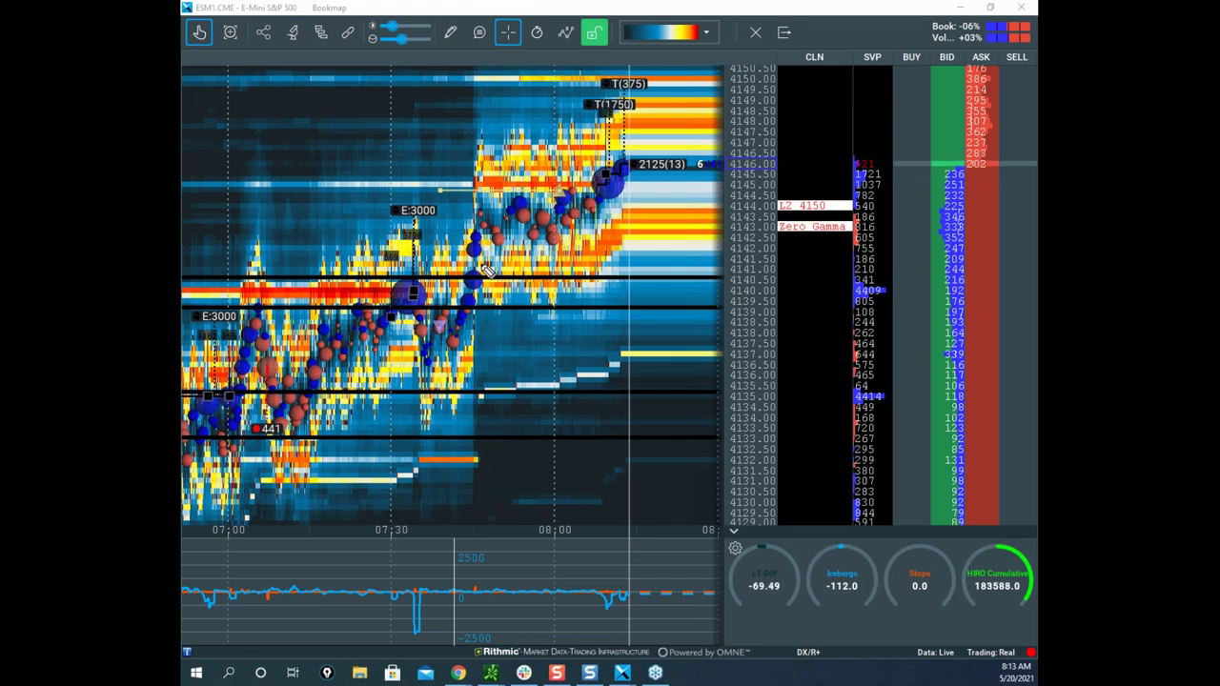
{"action": "left_click_drag", "start_coordinate": [479, 267], "coordinate": [586, 186]}
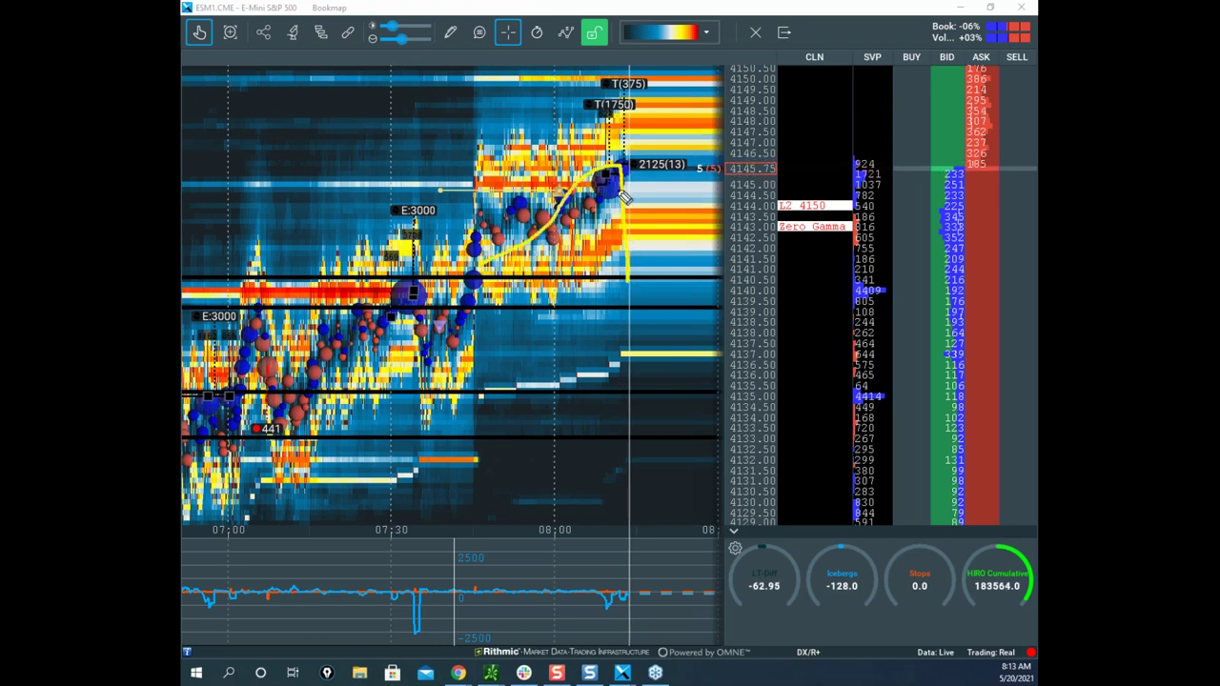
{"action": "mouse_move", "coordinate": [446, 274]}
{"action": "left_mouse_down"}
{"action": "mouse_move", "coordinate": [433, 273]}
{"action": "mouse_move", "coordinate": [448, 313]}
{"action": "left_mouse_up"}
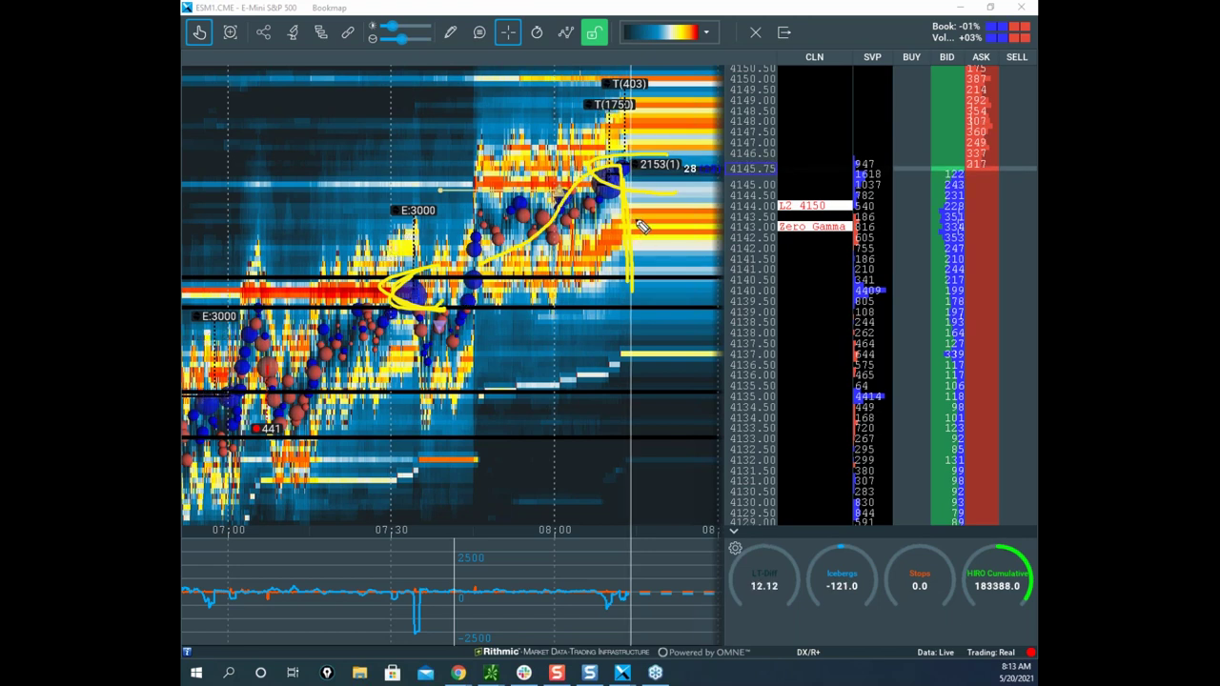
{"action": "left_click_drag", "start_coordinate": [631, 293], "coordinate": [638, 294]}
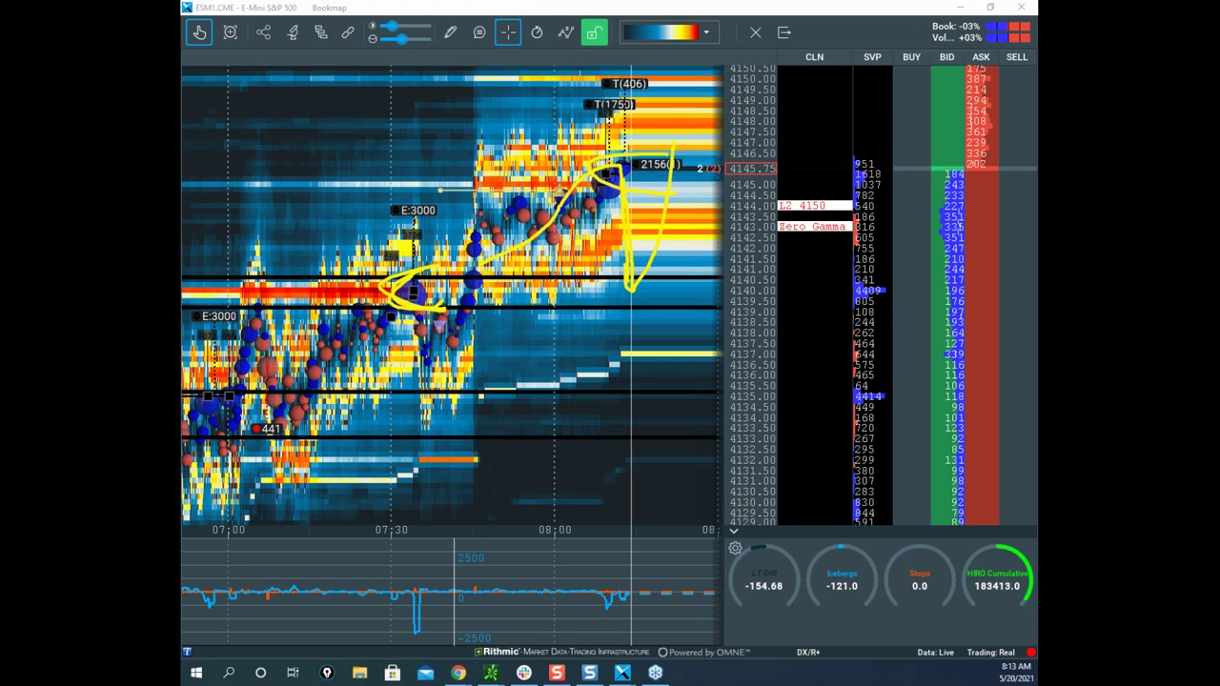
Clear the drawing, circle the T(1750) bubble, sketch drops to 4140 and about 4134, and loop the earlier iceberg bubbles near 4140 and 4135.
{"action": "left_click", "coordinate": [637, 189]}
{"action": "left_click_drag", "start_coordinate": [660, 156], "coordinate": [610, 210]}
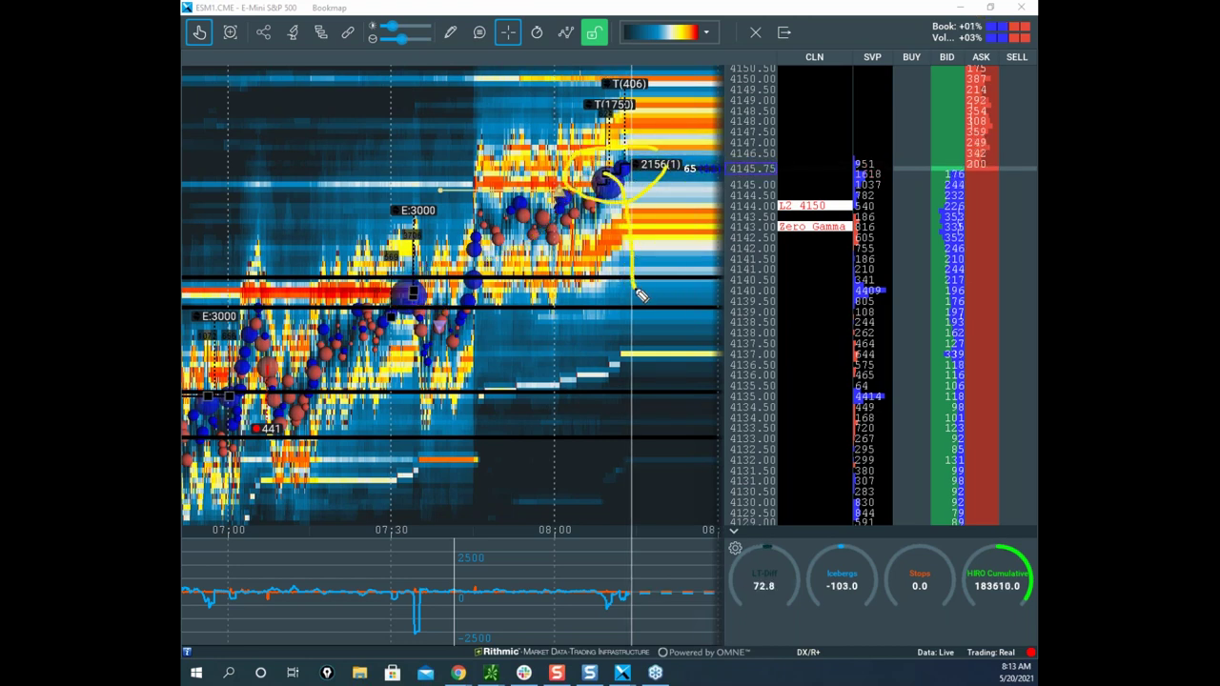
{"action": "left_click_drag", "start_coordinate": [467, 276], "coordinate": [457, 302]}
{"action": "mouse_move", "coordinate": [624, 277]}
{"action": "left_mouse_down"}
{"action": "mouse_move", "coordinate": [650, 290]}
{"action": "mouse_move", "coordinate": [664, 256]}
{"action": "mouse_move", "coordinate": [663, 275]}
{"action": "mouse_move", "coordinate": [703, 116]}
{"action": "left_mouse_up"}
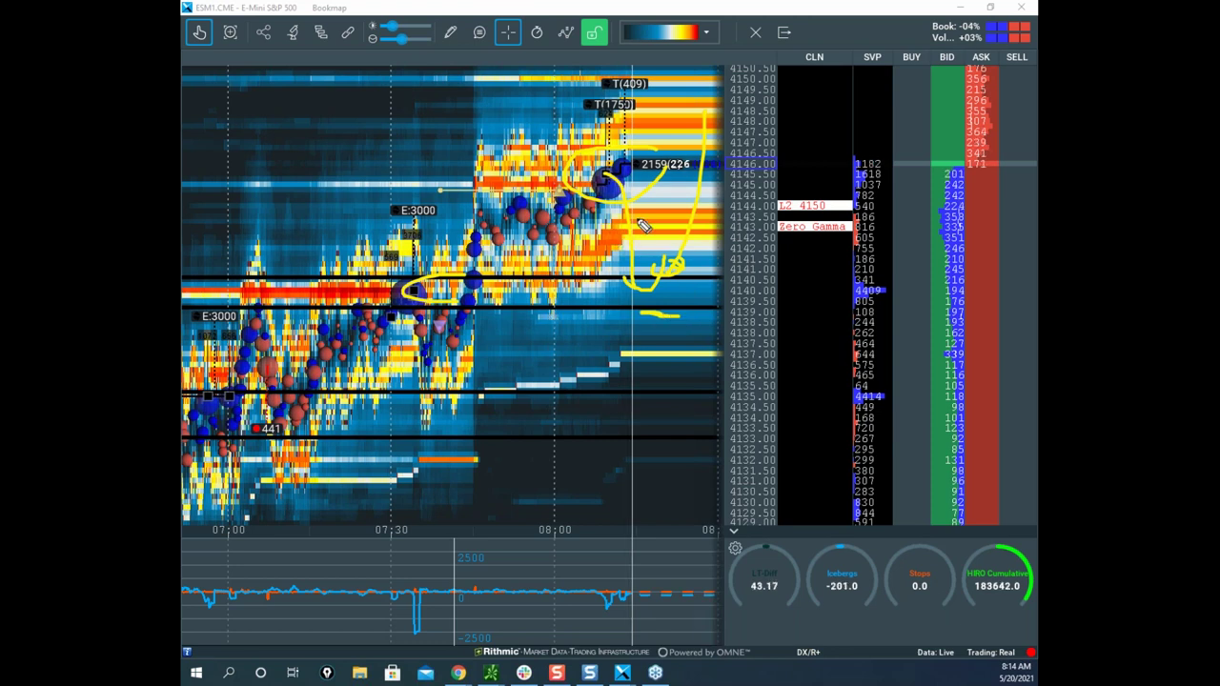
{"action": "mouse_move", "coordinate": [640, 272]}
{"action": "left_mouse_down"}
{"action": "mouse_move", "coordinate": [648, 407]}
{"action": "mouse_move", "coordinate": [713, 257]}
{"action": "left_mouse_up"}
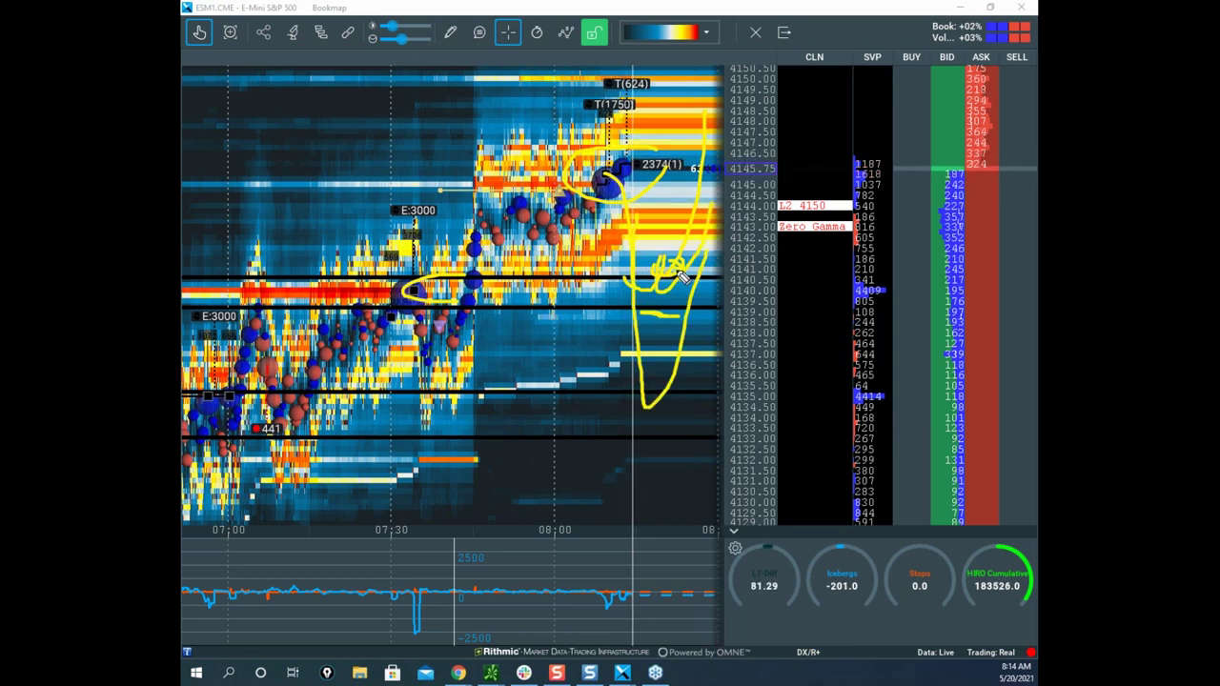
{"action": "left_click_drag", "start_coordinate": [654, 276], "coordinate": [630, 311]}
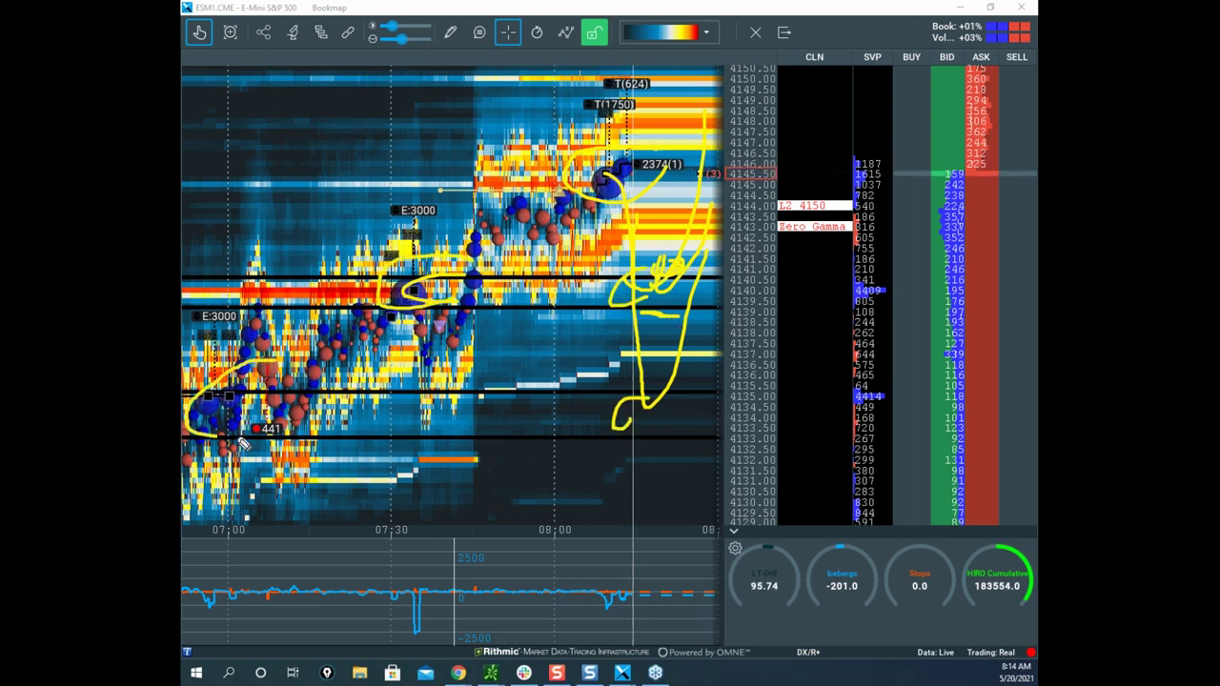
{"action": "left_click_drag", "start_coordinate": [245, 445], "coordinate": [275, 391]}
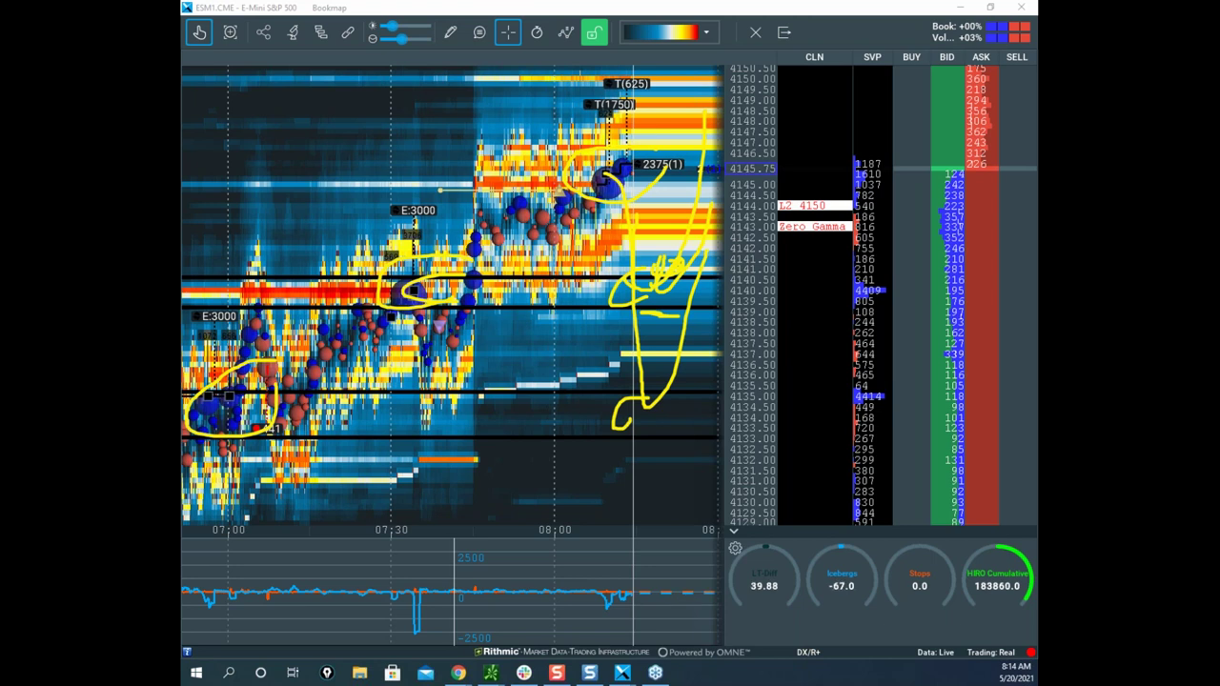
Clear the marks, sketch a price path up through 4146 to above 4150, and mark both E:3000 labels.
{"action": "right_click", "coordinate": [635, 259]}
{"action": "left_click_drag", "start_coordinate": [636, 259], "coordinate": [644, 224]}
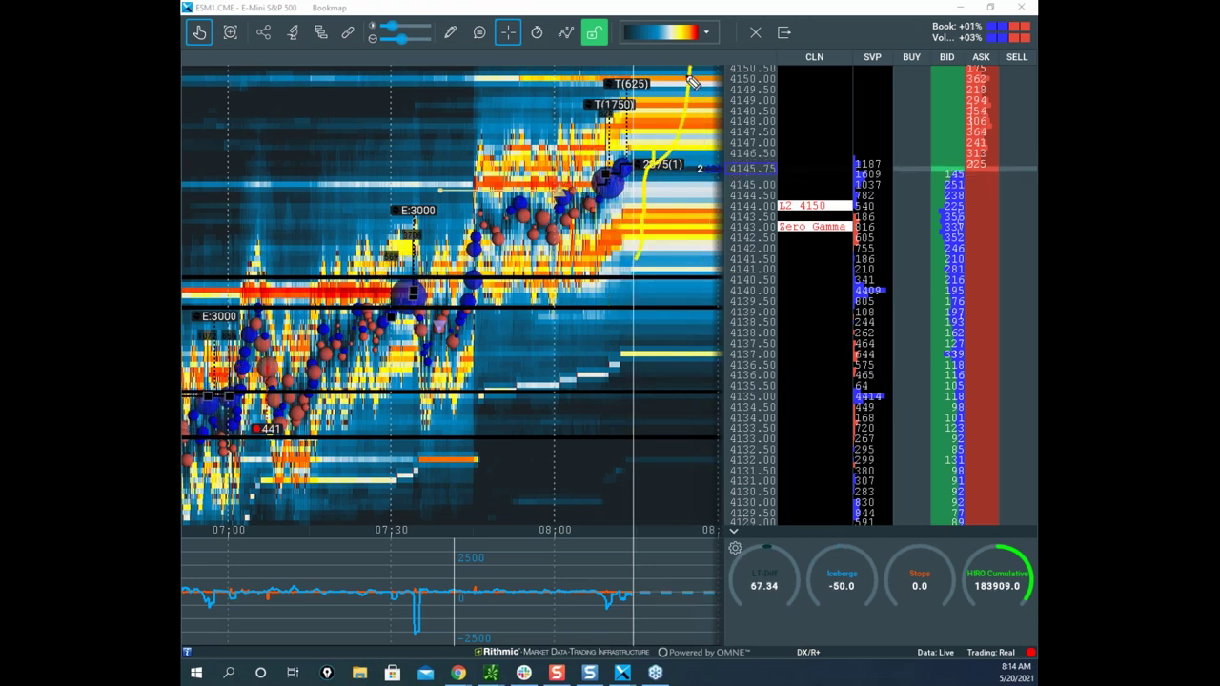
{"action": "left_click_drag", "start_coordinate": [462, 240], "coordinate": [460, 206]}
{"action": "left_click_drag", "start_coordinate": [235, 300], "coordinate": [194, 336]}
Trace the resting orders down the BID and ASK columns, and clear the drawing.
{"action": "mouse_move", "coordinate": [1000, 81]}
{"action": "left_mouse_down"}
{"action": "mouse_move", "coordinate": [912, 280]}
{"action": "mouse_move", "coordinate": [996, 165]}
{"action": "mouse_move", "coordinate": [953, 216]}
{"action": "mouse_move", "coordinate": [935, 488]}
{"action": "left_mouse_up"}
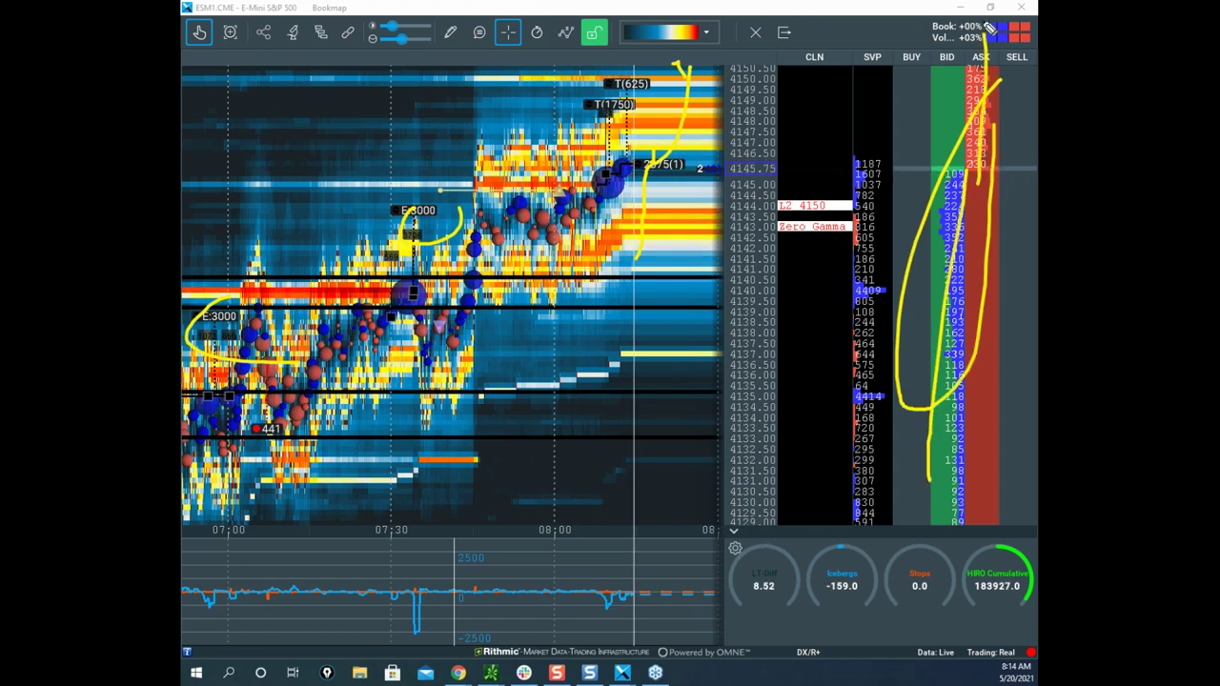
{"action": "left_click_drag", "start_coordinate": [947, 170], "coordinate": [943, 555]}
{"action": "left_click_drag", "start_coordinate": [988, 202], "coordinate": [1002, 18]}
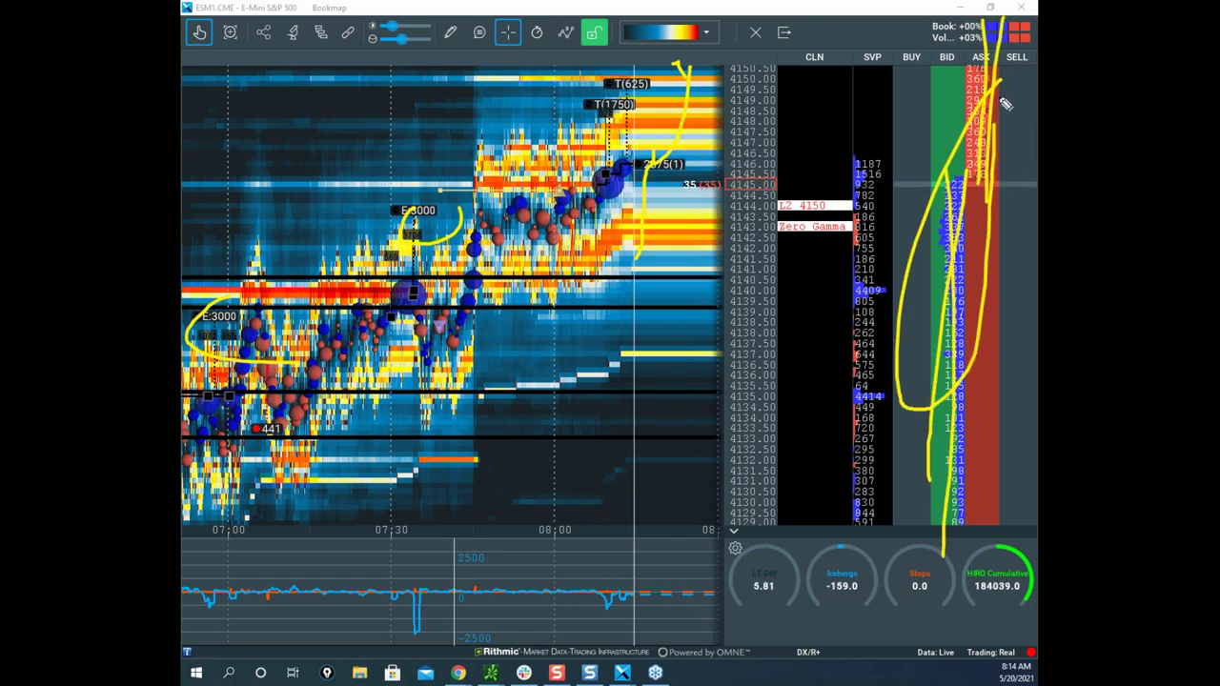
{"action": "key", "text": "Escape"}
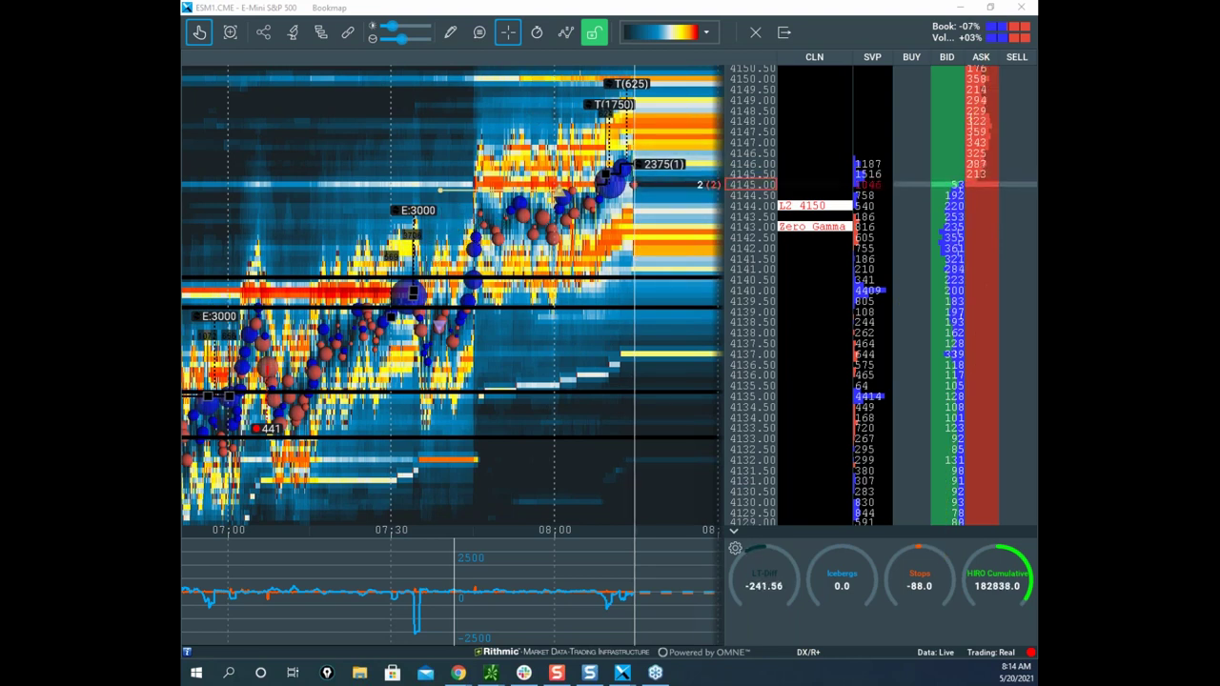
Switch to the maximized thinkorswim /ES hourly chart, box the mid-May price cluster, sketch a drop to about 4040, and return to Bookmap.
{"action": "left_click", "coordinate": [490, 672]}
{"action": "left_click_drag", "start_coordinate": [487, 147], "coordinate": [772, 107]}
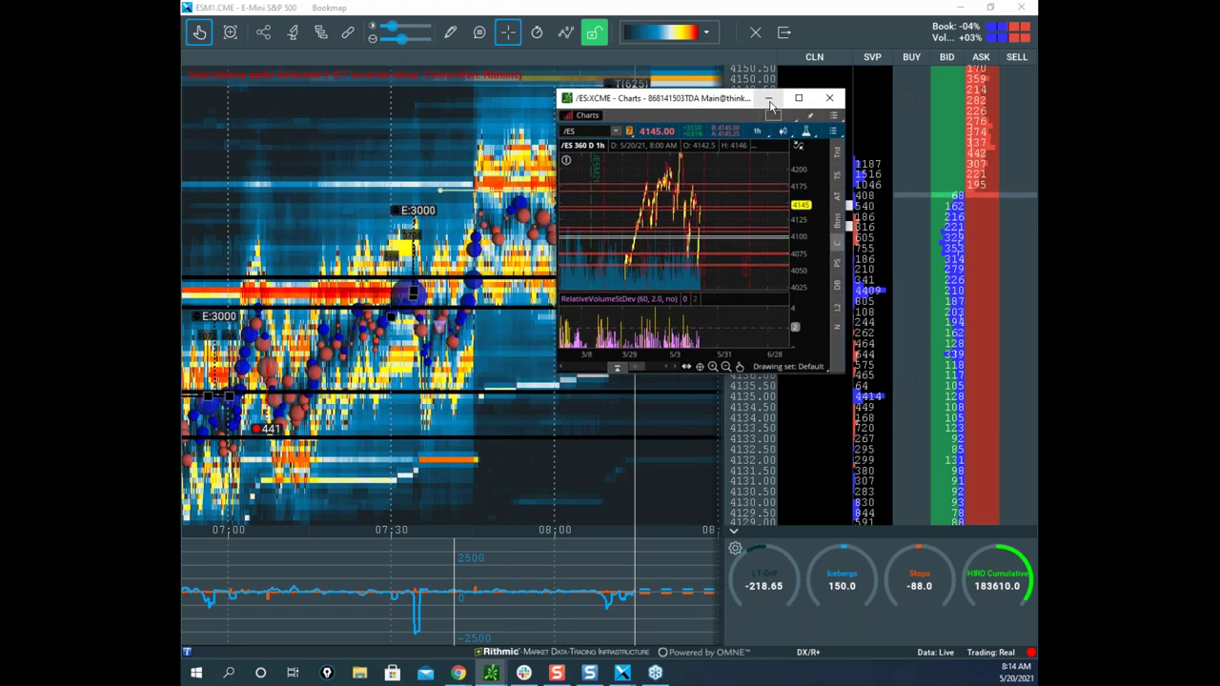
{"action": "left_click", "coordinate": [798, 97]}
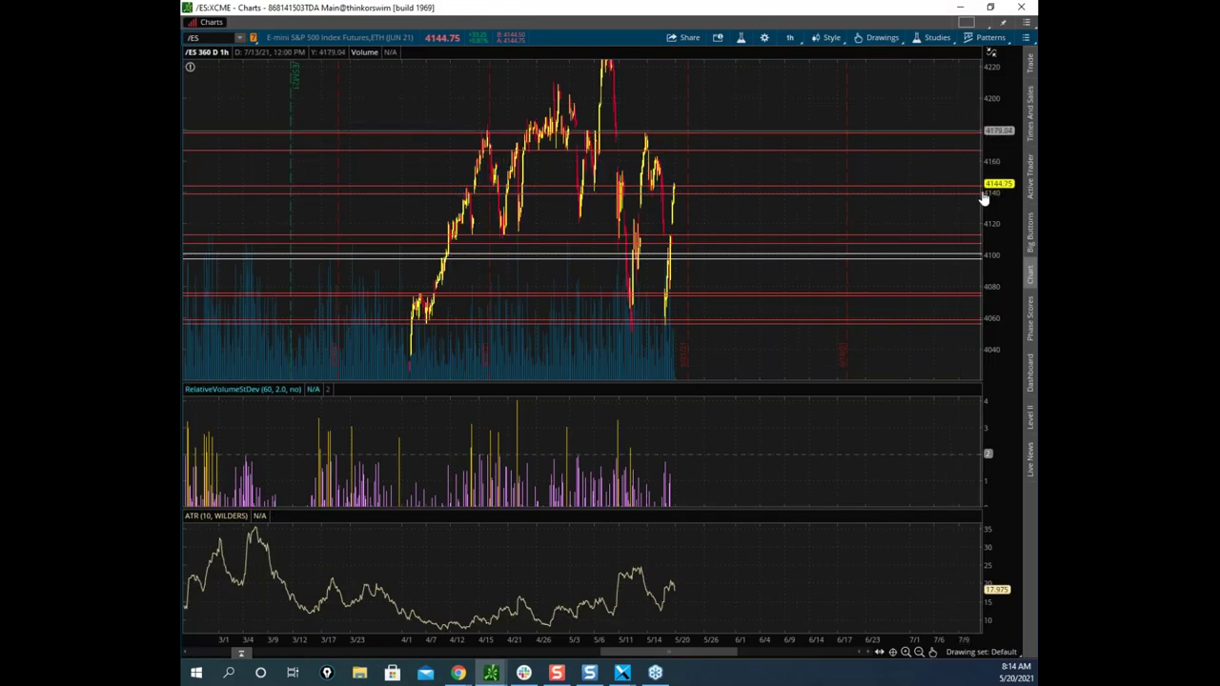
{"action": "scroll", "coordinate": [808, 179], "scroll_direction": "down", "scroll_amount": 3}
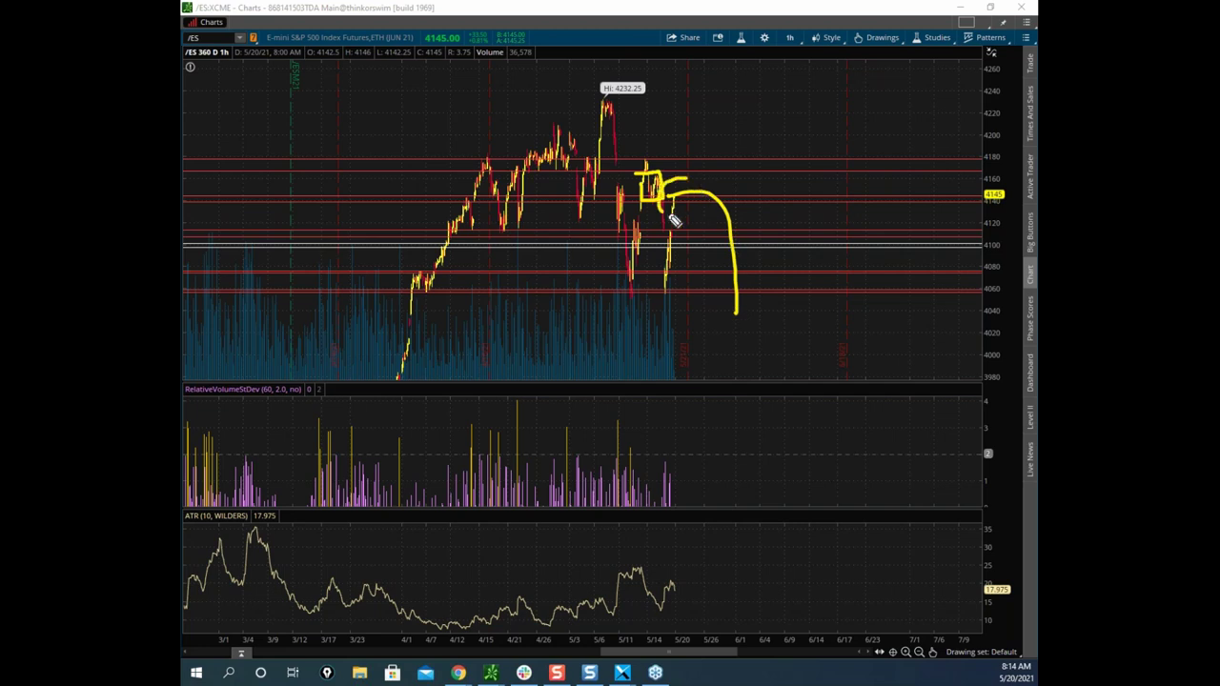
{"action": "key", "text": "Escape"}
{"action": "left_click_drag", "start_coordinate": [782, 10], "coordinate": [181, 207]}
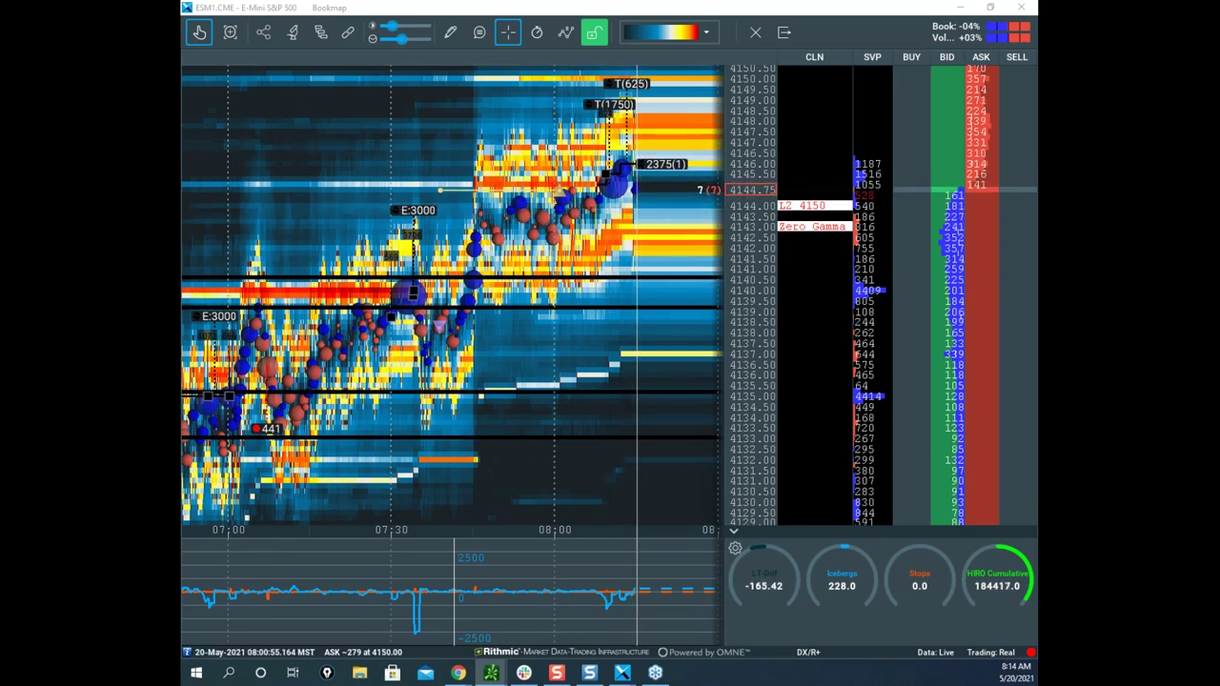
Circle the iceberg bubbles near 4145.50 on the heatmap and sketch a long decline from them.
{"action": "left_click_drag", "start_coordinate": [639, 179], "coordinate": [735, 312]}
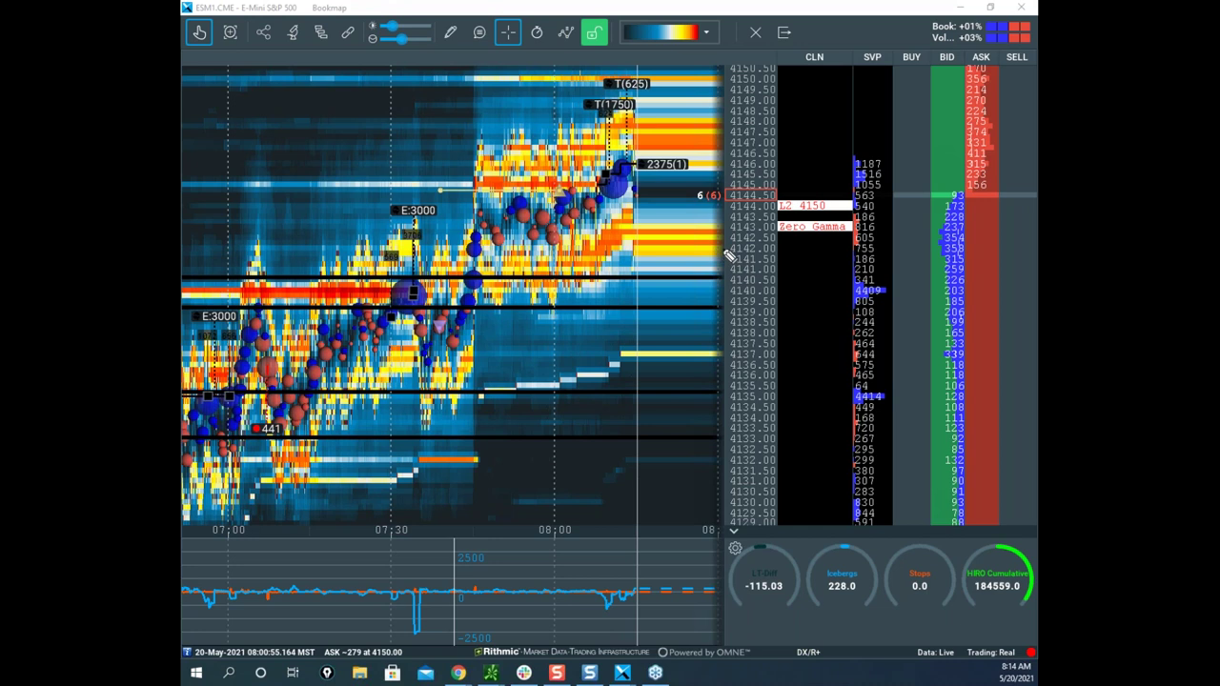
{"action": "mouse_move", "coordinate": [662, 133]}
{"action": "left_mouse_down"}
{"action": "mouse_move", "coordinate": [591, 205]}
{"action": "mouse_move", "coordinate": [716, 216]}
{"action": "left_mouse_up"}
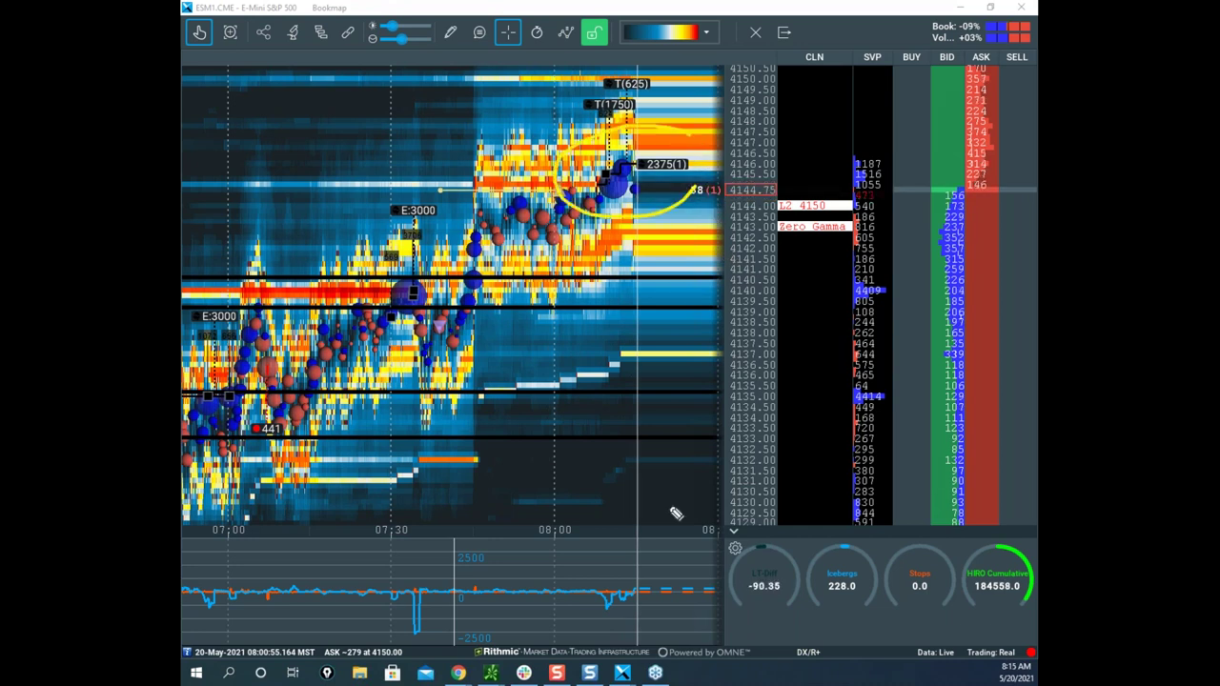
{"action": "mouse_move", "coordinate": [629, 181]}
{"action": "left_mouse_down"}
{"action": "mouse_move", "coordinate": [650, 182]}
{"action": "mouse_move", "coordinate": [662, 454]}
{"action": "mouse_move", "coordinate": [700, 544]}
{"action": "mouse_move", "coordinate": [753, 546]}
{"action": "left_mouse_up"}
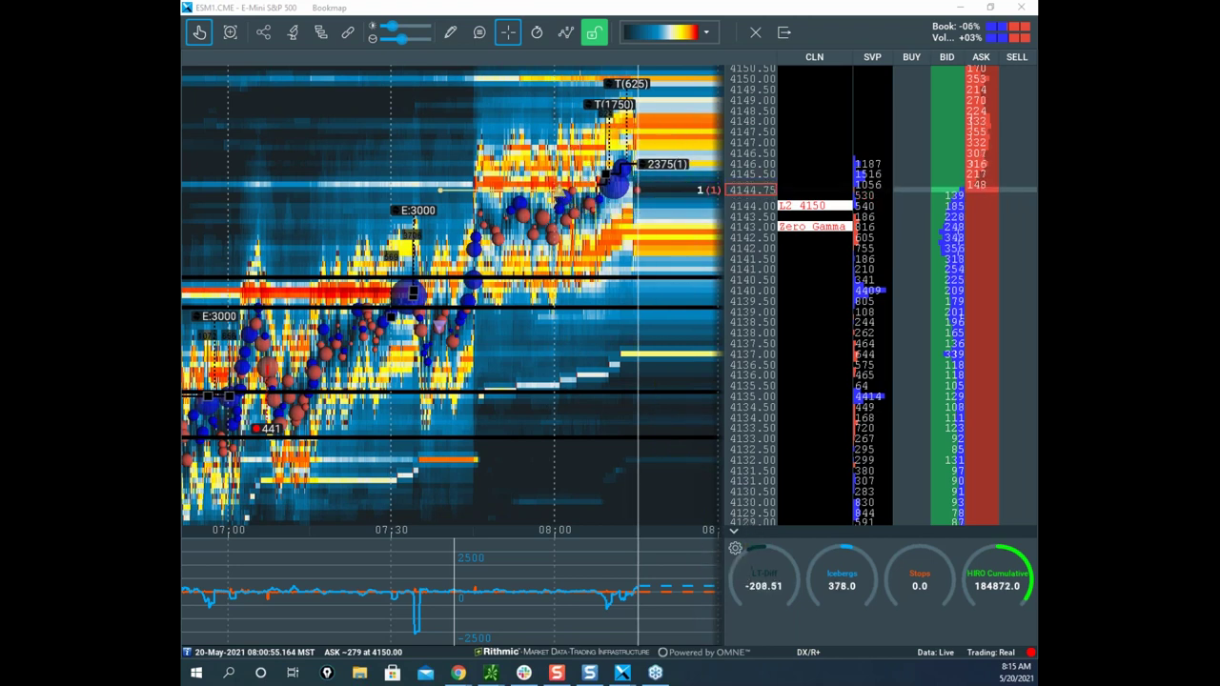
Loop both E:3000 markers and the large bubble near 4145.50, and clear the marks.
{"action": "left_click_drag", "start_coordinate": [417, 201], "coordinate": [467, 272]}
{"action": "left_click_drag", "start_coordinate": [242, 257], "coordinate": [371, 381]}
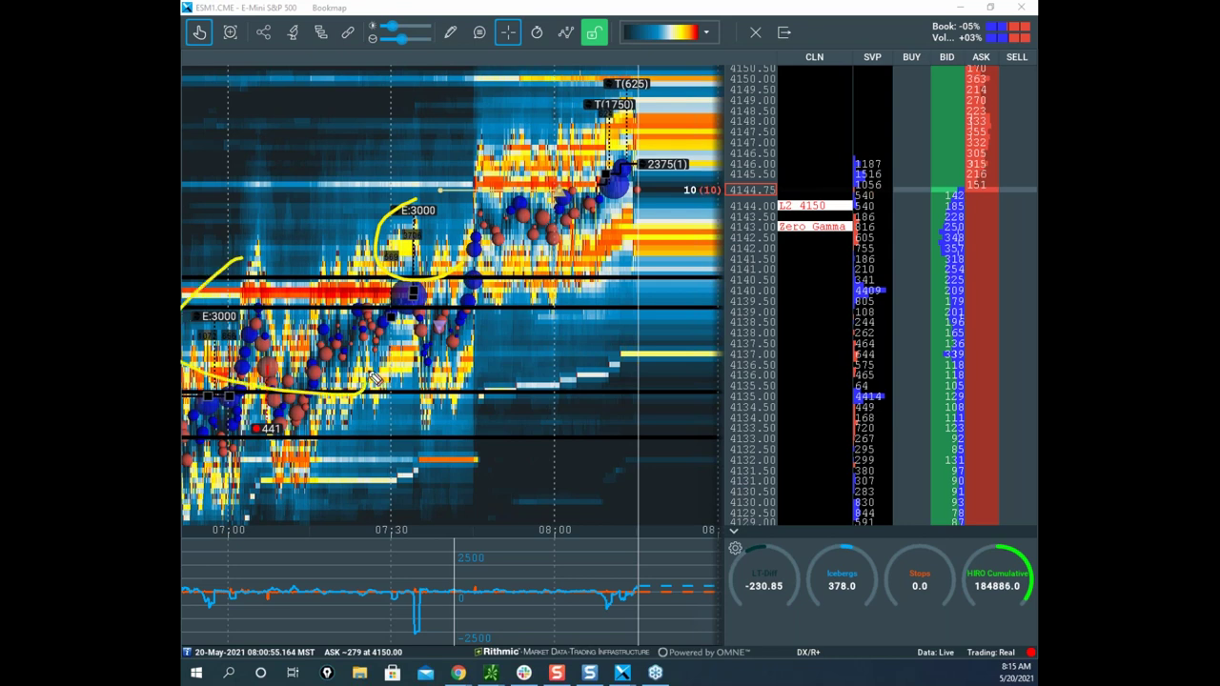
{"action": "left_click_drag", "start_coordinate": [661, 158], "coordinate": [646, 188]}
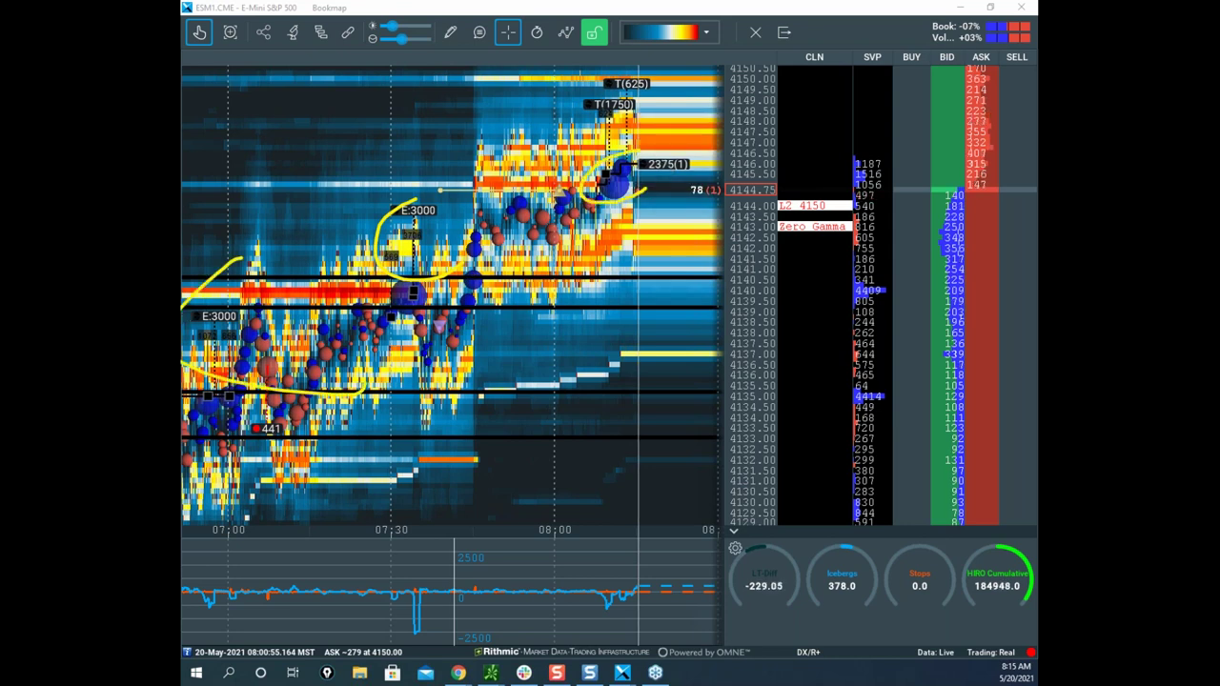
{"action": "key", "text": "Escape"}
Zoom the heatmap in on the T(449), T(505) and T(625) markers and inspect the Icebergs line's dip near 08:09.
{"action": "mouse_move", "coordinate": [685, 144]}
{"action": "left_mouse_down"}
{"action": "mouse_move", "coordinate": [612, 249]}
{"action": "mouse_move", "coordinate": [605, 198]}
{"action": "left_mouse_up"}
{"action": "scroll", "coordinate": [747, 221], "scroll_direction": "up", "scroll_amount": 3}
{"action": "scroll", "coordinate": [648, 225], "scroll_direction": "up", "scroll_amount": 5}
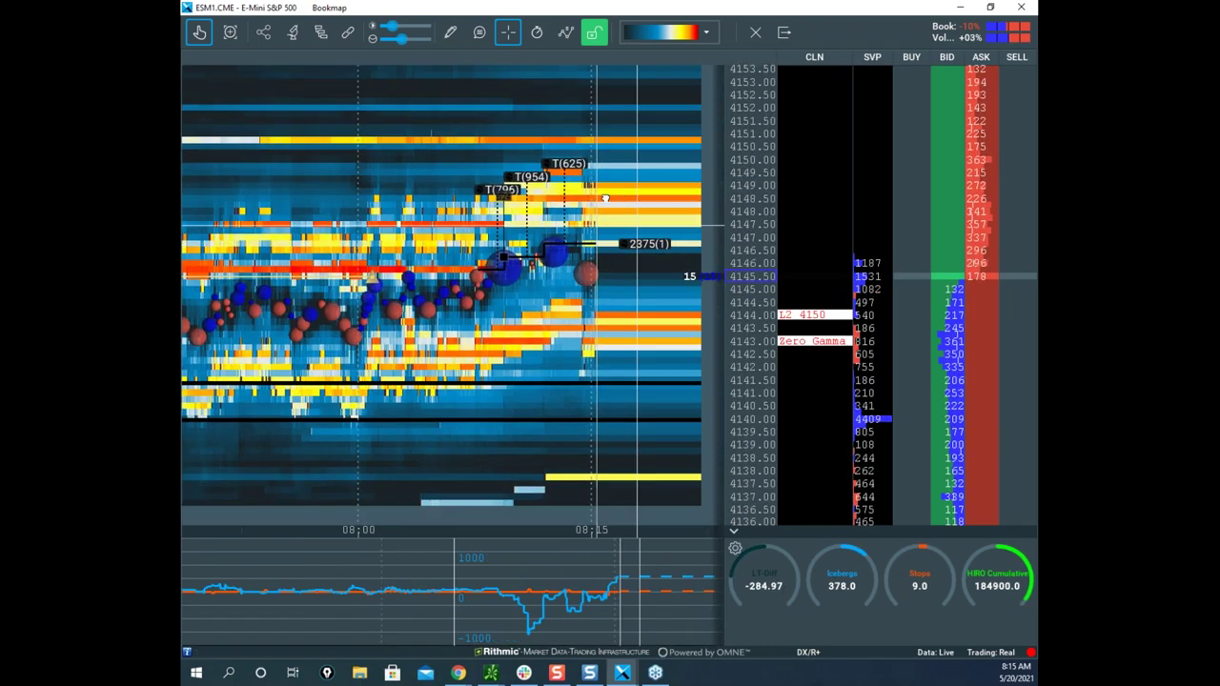
{"action": "scroll", "coordinate": [604, 198], "scroll_direction": "up", "scroll_amount": 3}
{"action": "scroll", "coordinate": [615, 225], "scroll_direction": "up", "scroll_amount": 3}
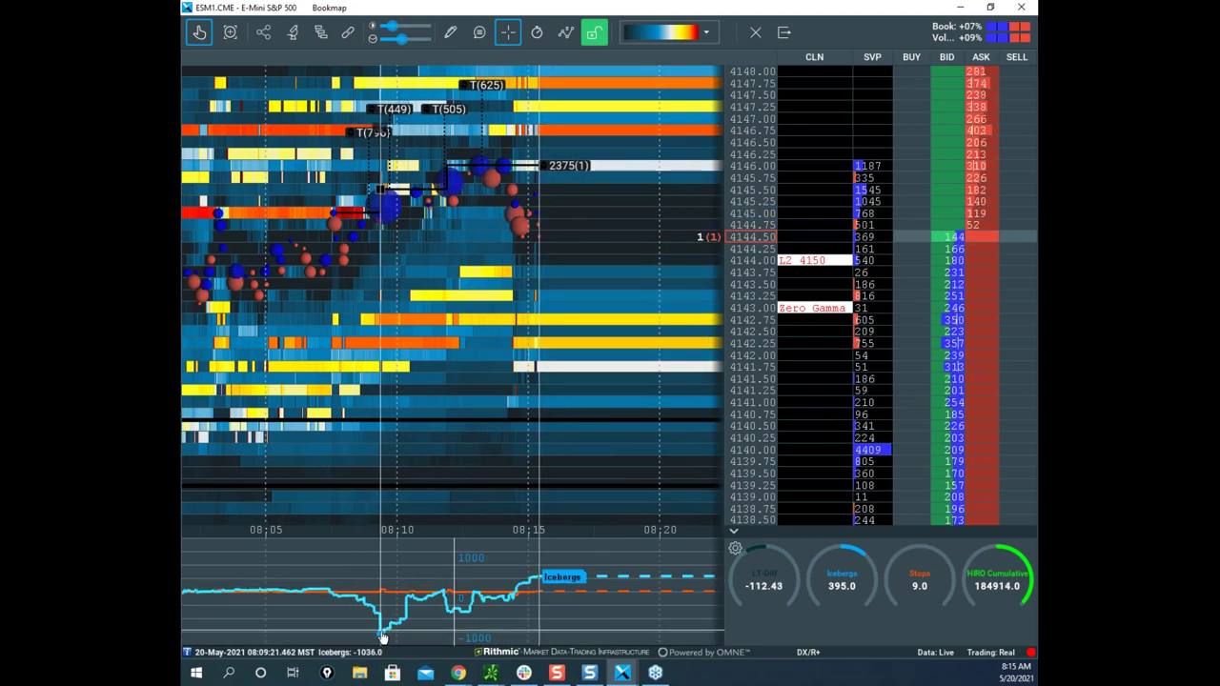
Draw horizontal level lines on the heatmap at 4146.25 and 4144.75.
{"action": "left_click", "coordinate": [450, 32]}
{"action": "left_click", "coordinate": [505, 169]}
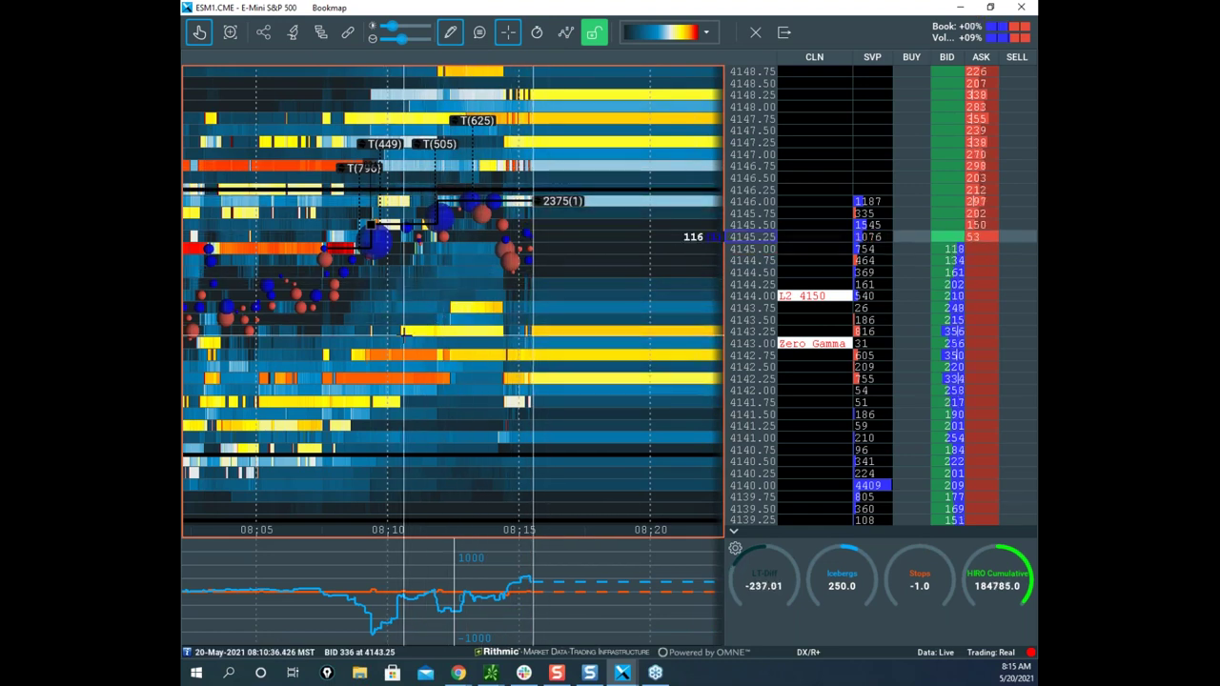
{"action": "scroll", "coordinate": [376, 276], "scroll_direction": "up", "scroll_amount": 2}
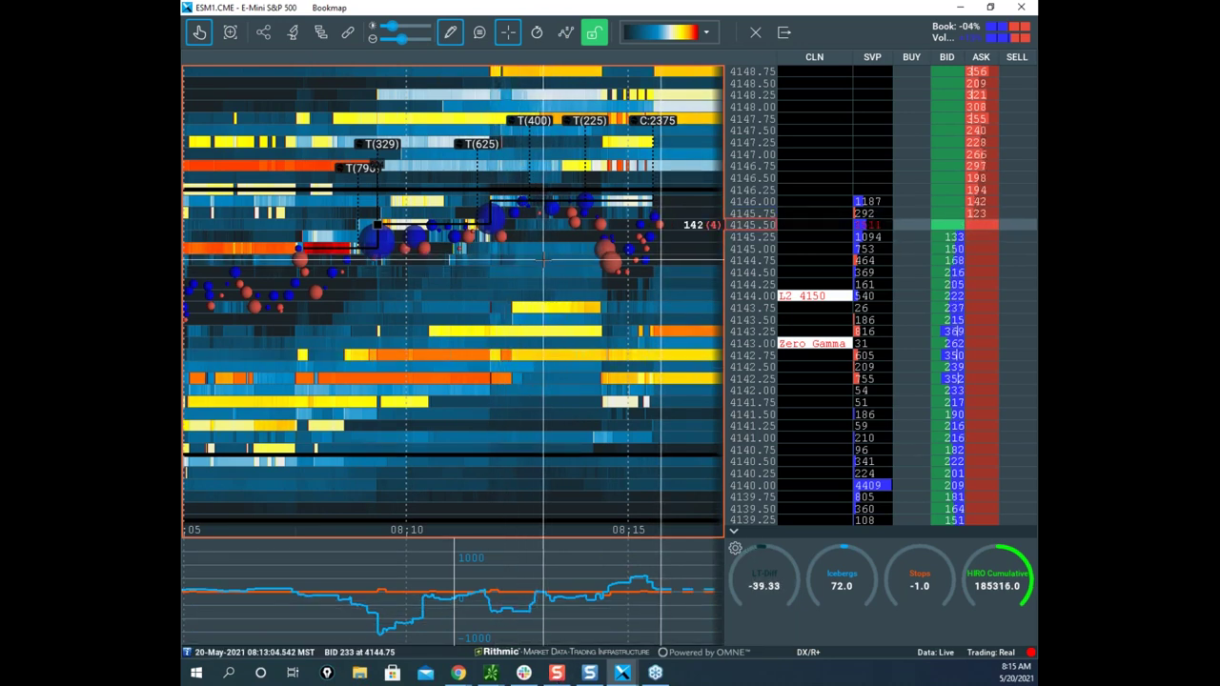
Turn off hand panning, enable the data tooltip, and read the Icebergs value at the 08:09:23 dip against the earlier E:3000 dip.
{"action": "scroll", "coordinate": [543, 258], "scroll_direction": "down", "scroll_amount": 5}
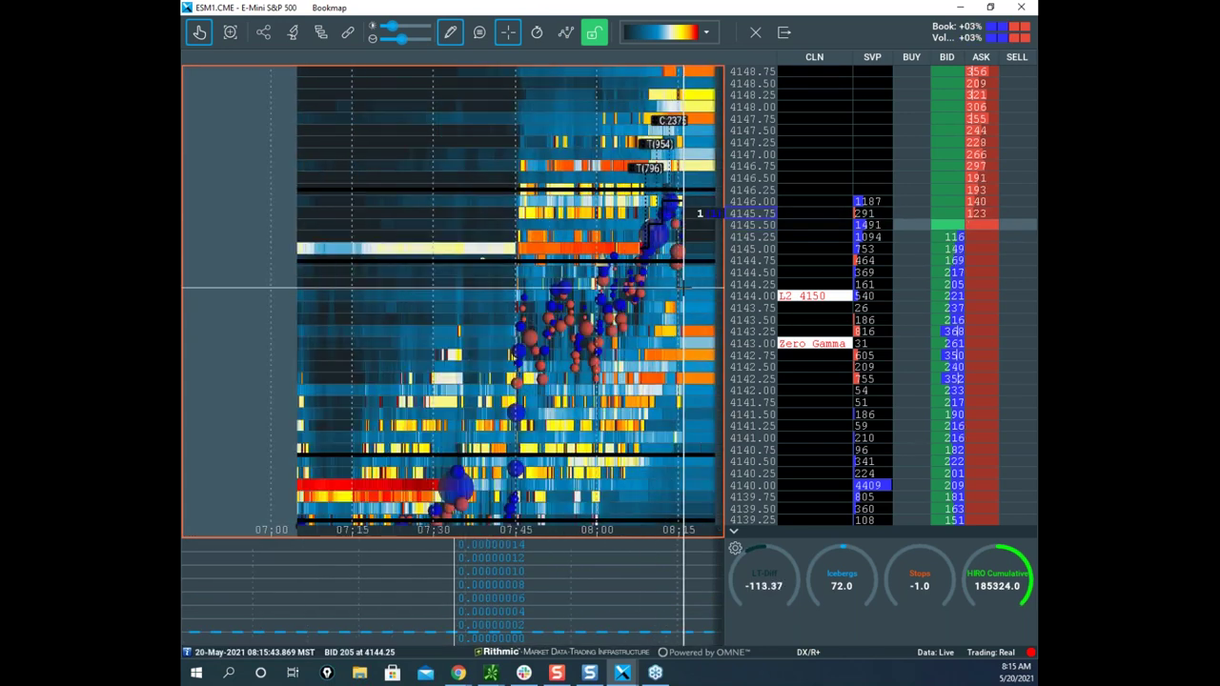
{"action": "scroll", "coordinate": [682, 286], "scroll_direction": "up", "scroll_amount": 2}
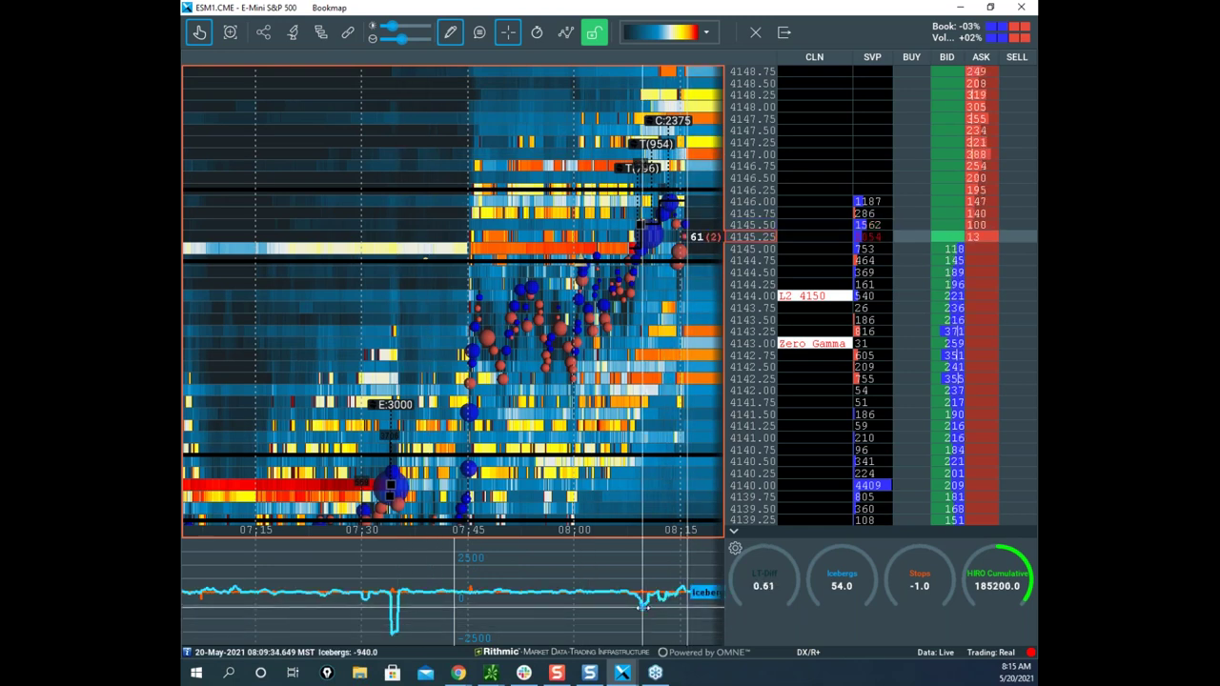
{"action": "scroll", "coordinate": [522, 113], "scroll_direction": "up", "scroll_amount": 3}
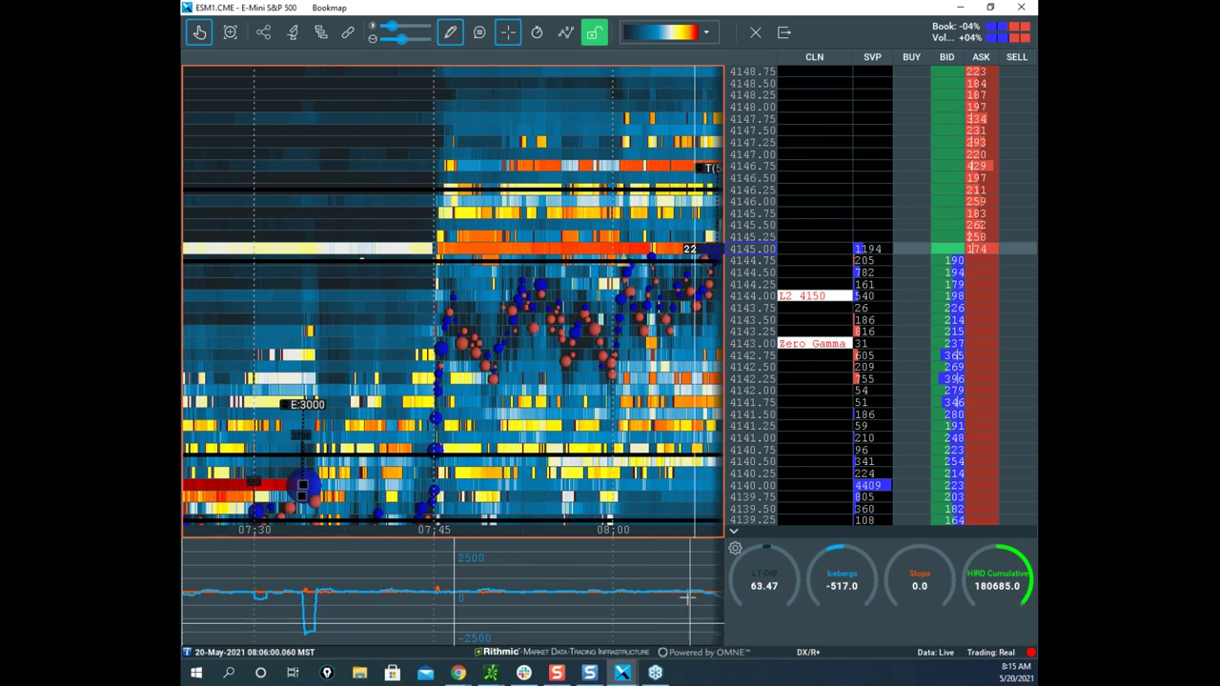
{"action": "scroll", "coordinate": [688, 597], "scroll_direction": "down", "scroll_amount": 3}
{"action": "left_click", "coordinate": [196, 39]}
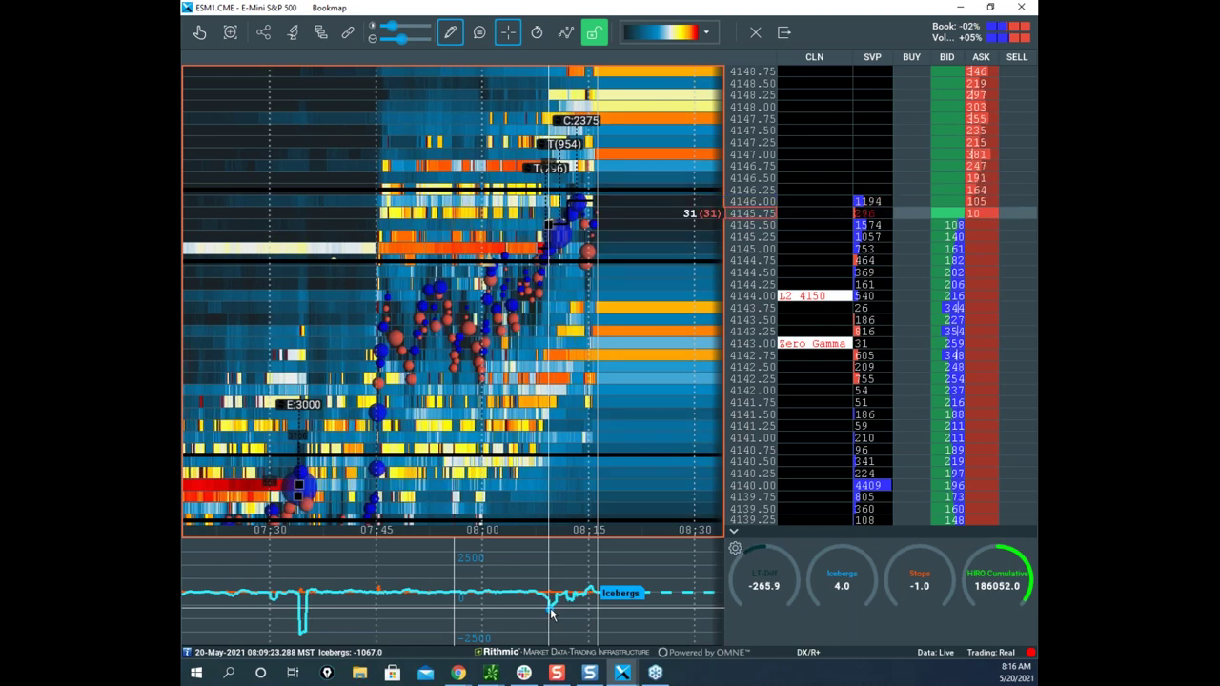
{"action": "left_click", "coordinate": [479, 35]}
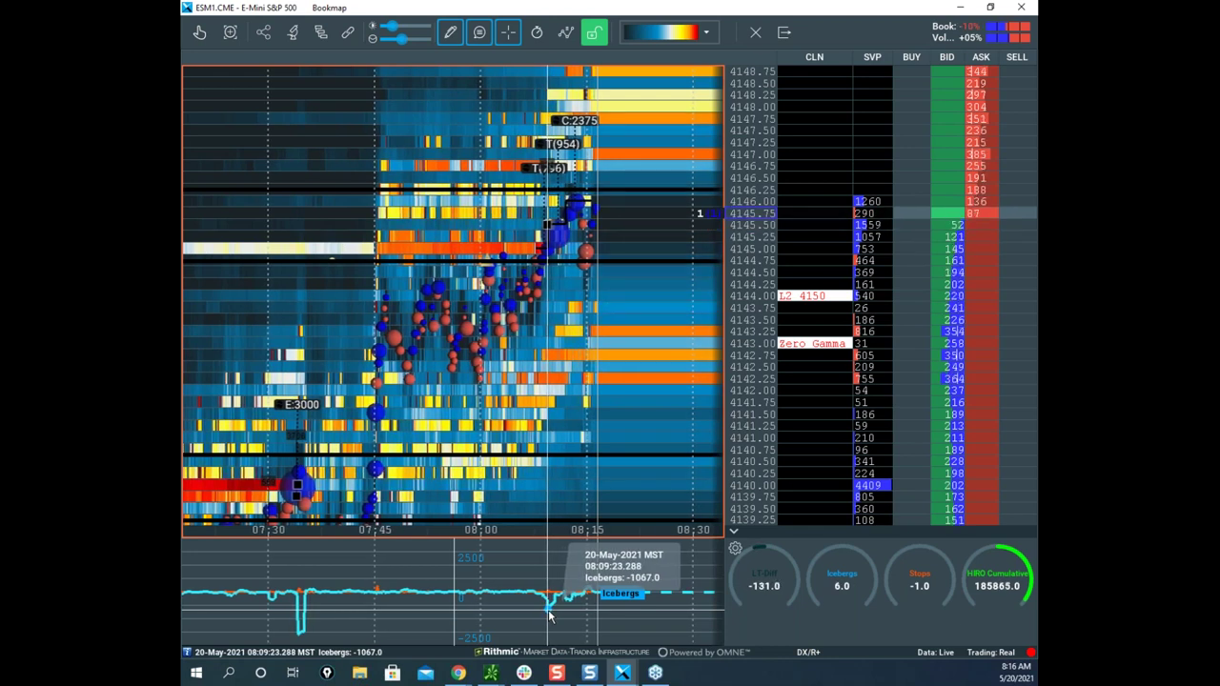
Frame the E:3000 and C:2375 events together on the heatmap and loop the price action around the E:3000 bubble at 4140.
{"action": "scroll", "coordinate": [571, 276], "scroll_direction": "down", "scroll_amount": 2}
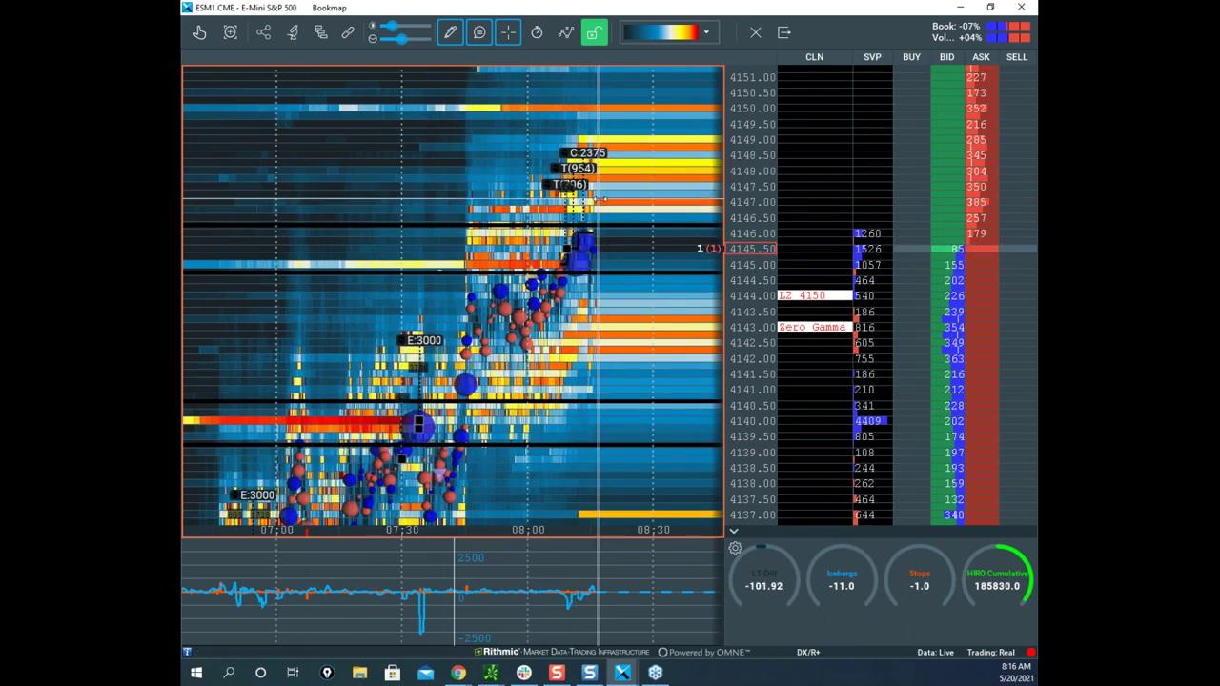
{"action": "scroll", "coordinate": [540, 99], "scroll_direction": "up", "scroll_amount": 3}
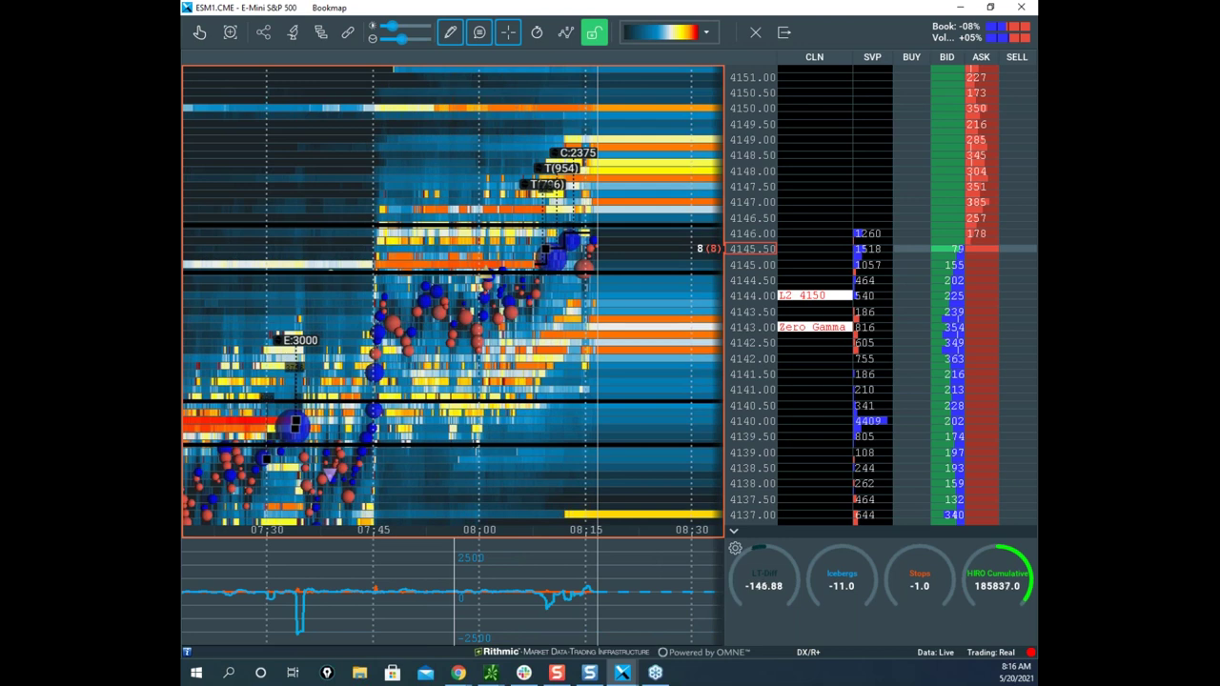
{"action": "right_click", "coordinate": [626, 129]}
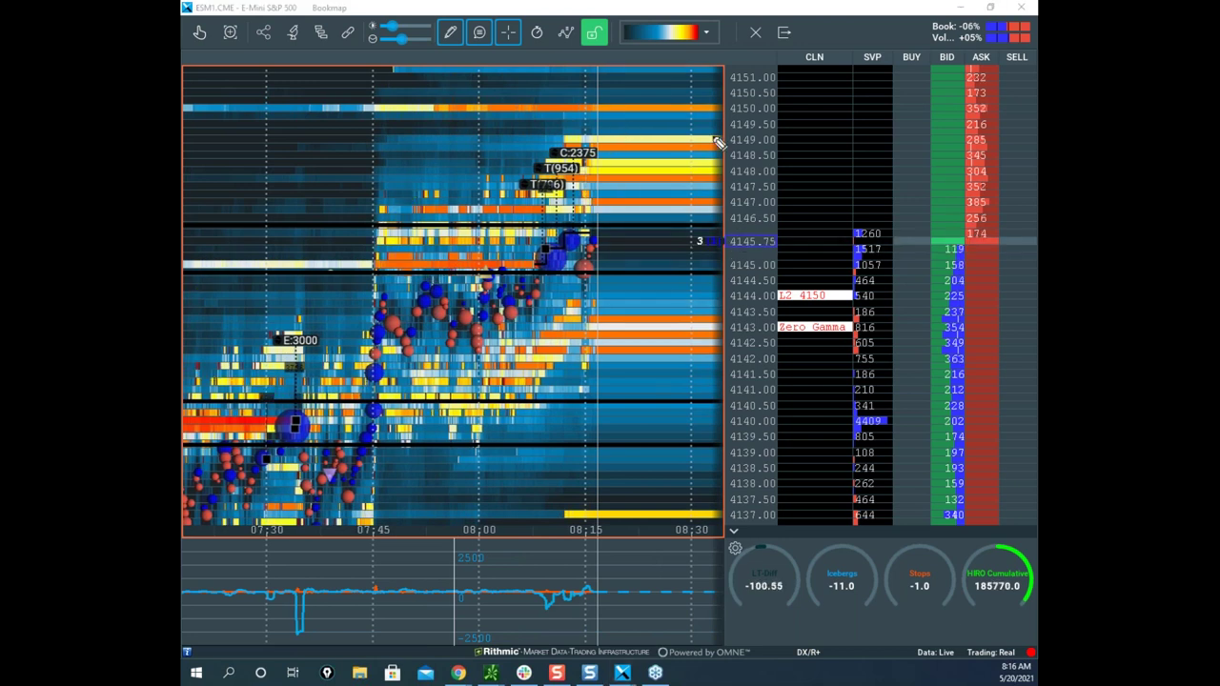
{"action": "mouse_move", "coordinate": [292, 368]}
{"action": "left_mouse_down"}
{"action": "mouse_move", "coordinate": [221, 526]}
{"action": "mouse_move", "coordinate": [298, 490]}
{"action": "left_mouse_up"}
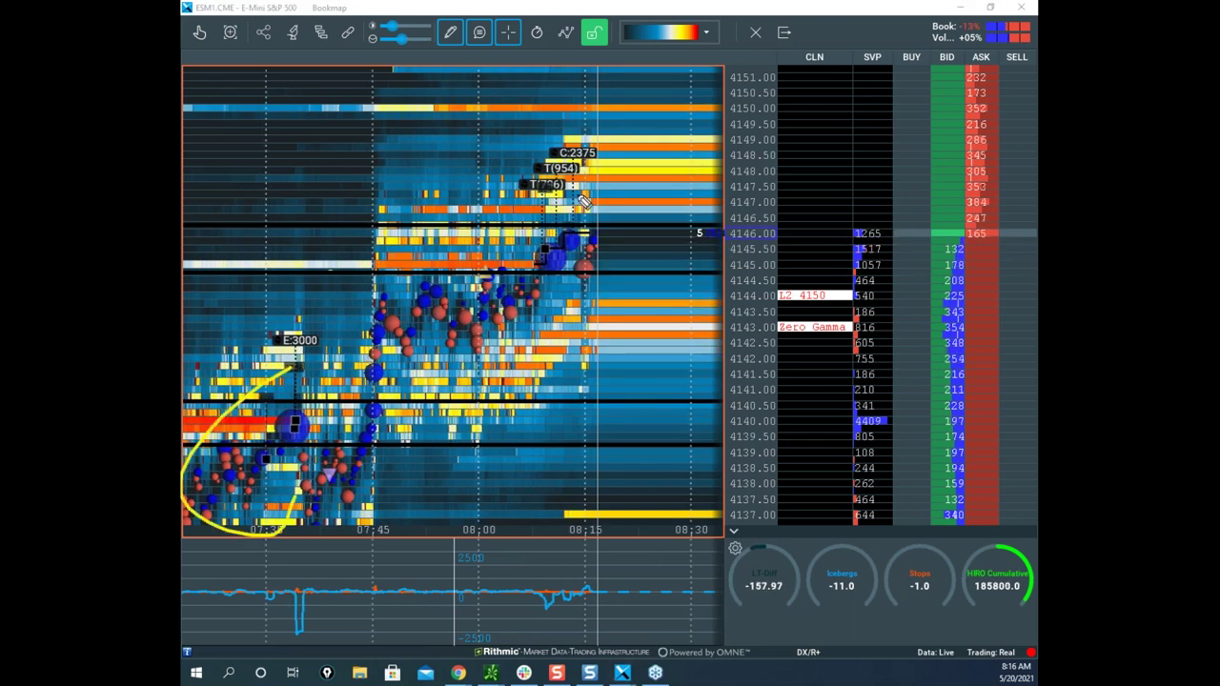
Loop the price action beneath the C:2375 marker, sketch a steep rise from about 4145.75 on the heatmap, and clear the drawings.
{"action": "mouse_move", "coordinate": [576, 162]}
{"action": "left_mouse_down"}
{"action": "mouse_move", "coordinate": [600, 250]}
{"action": "mouse_move", "coordinate": [664, 210]}
{"action": "left_mouse_up"}
{"action": "left_click_drag", "start_coordinate": [697, 130], "coordinate": [709, 63]}
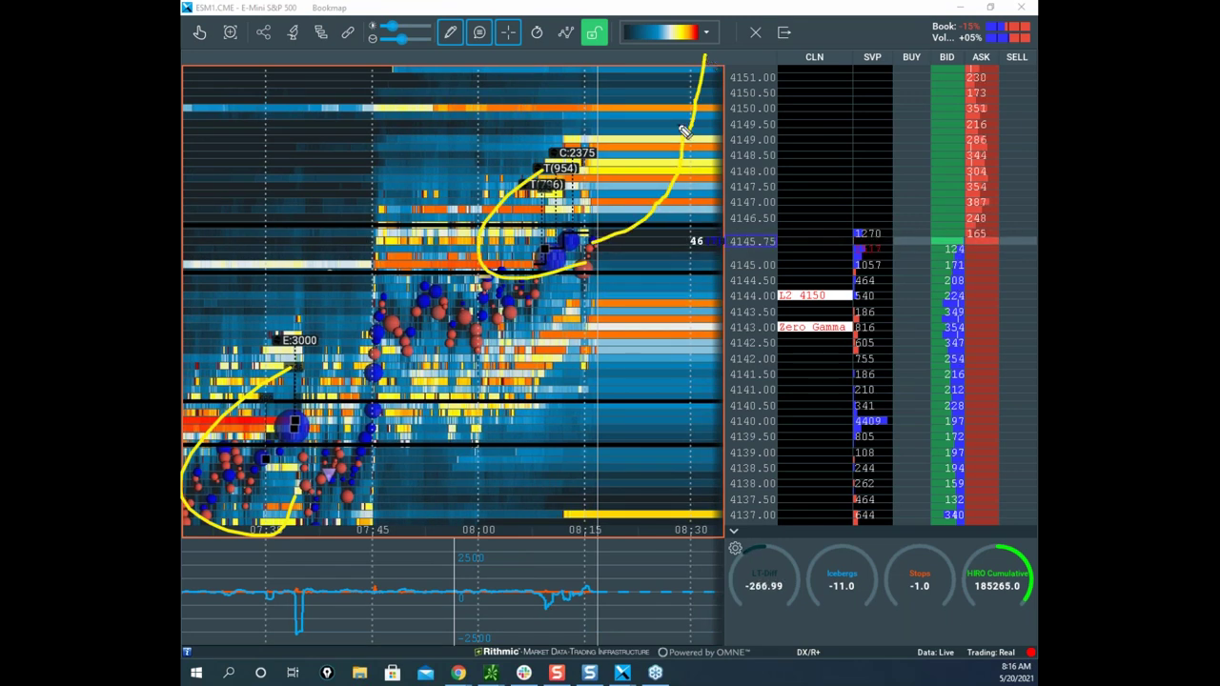
{"action": "left_click_drag", "start_coordinate": [656, 208], "coordinate": [734, 2]}
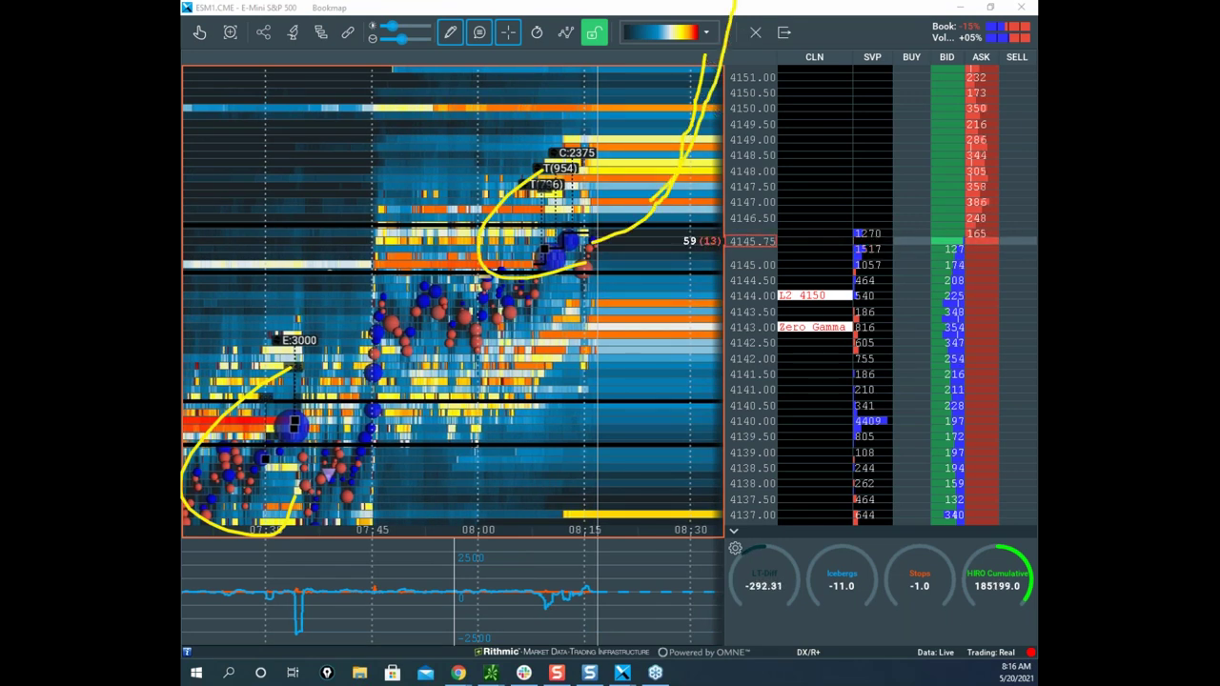
{"action": "key", "text": "Escape"}
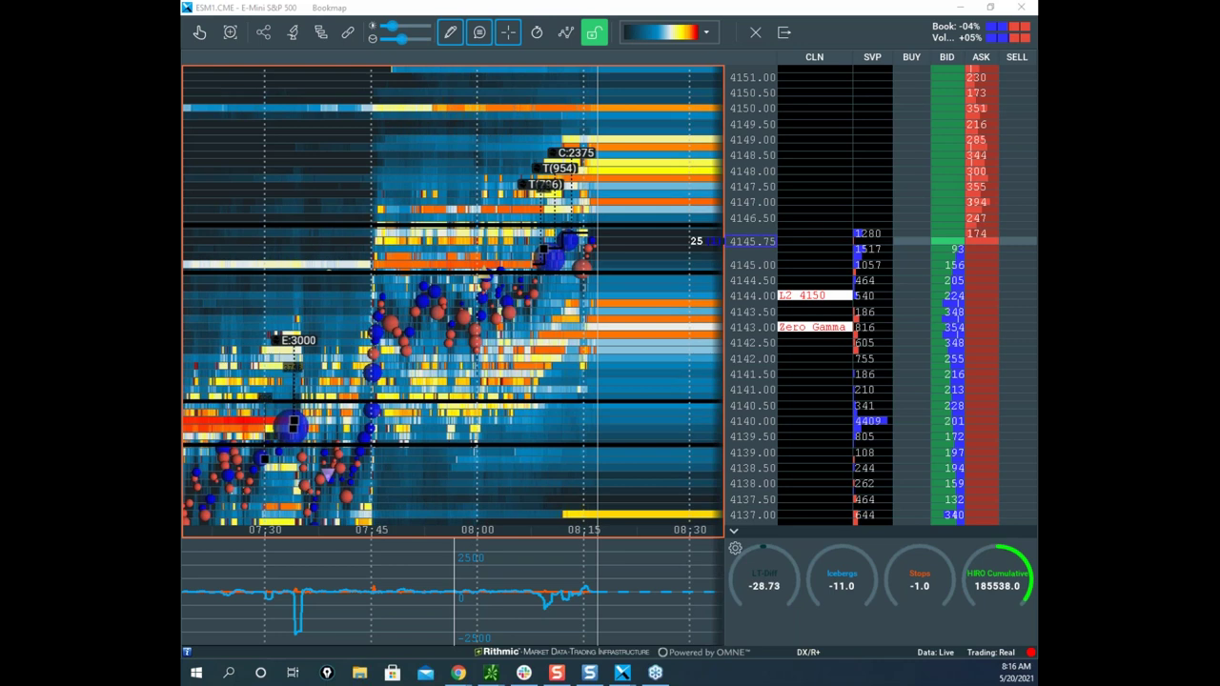
Bring the thinkorswim /ES tick chart full screen, check its latest high against the red level lines, and move it away from the heatmap.
{"action": "left_click_drag", "start_coordinate": [183, 400], "coordinate": [749, 291]}
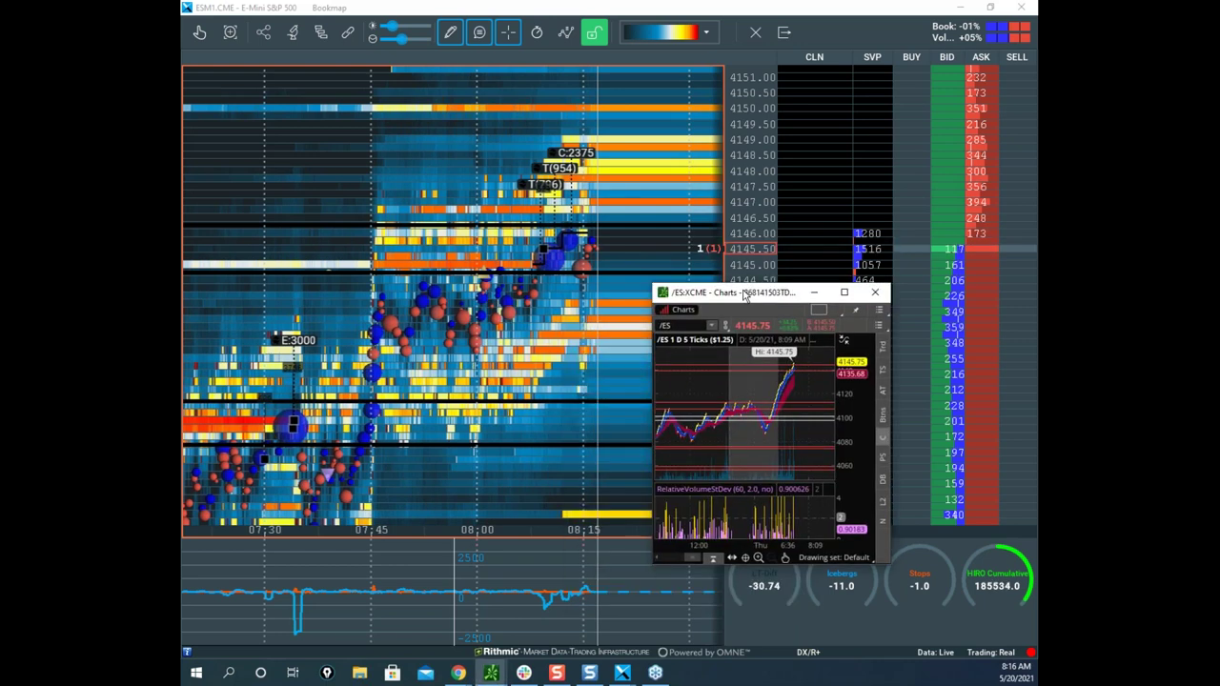
{"action": "left_click", "coordinate": [840, 289]}
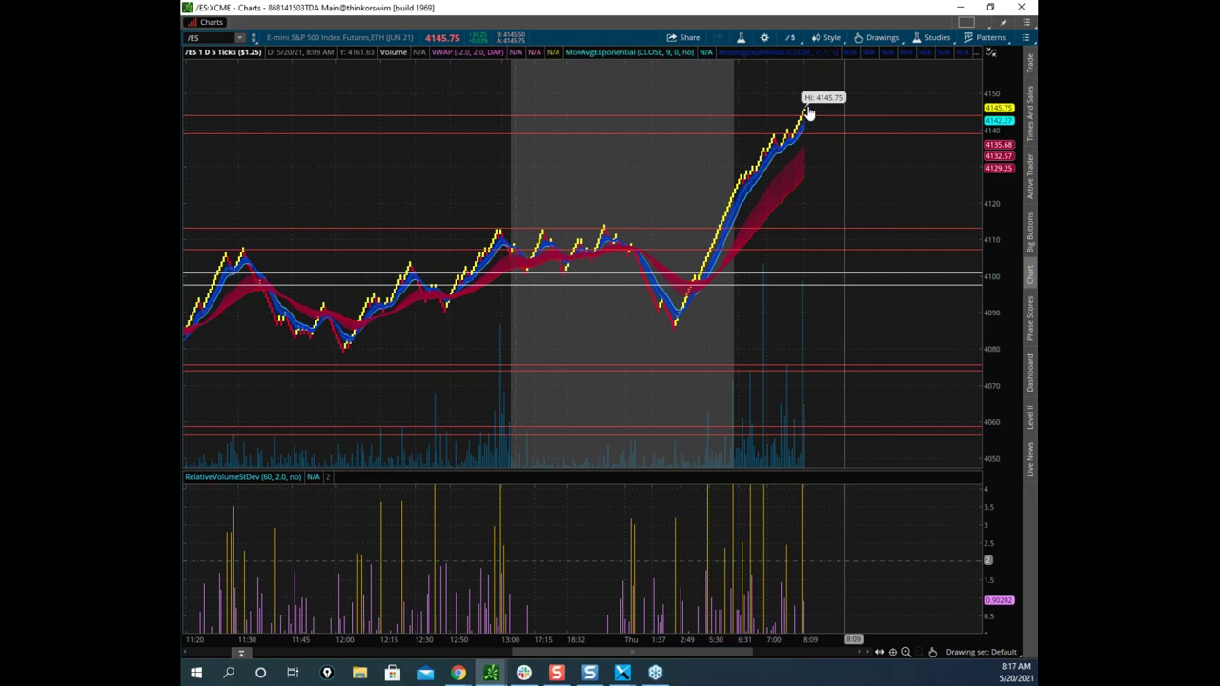
{"action": "left_click_drag", "start_coordinate": [857, 14], "coordinate": [183, 19]}
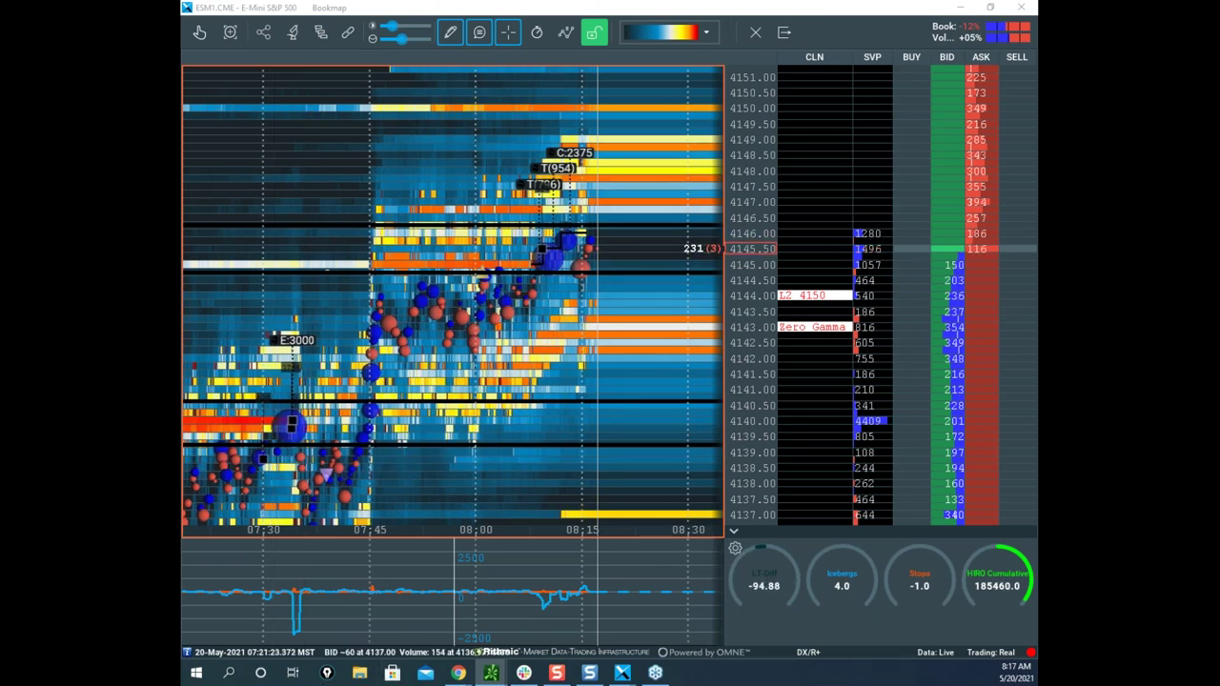
Switch to Chrome, view the daily ES market profile chart in the remote desktop session at full size, and return to Bookmap.
{"action": "left_click", "coordinate": [458, 673]}
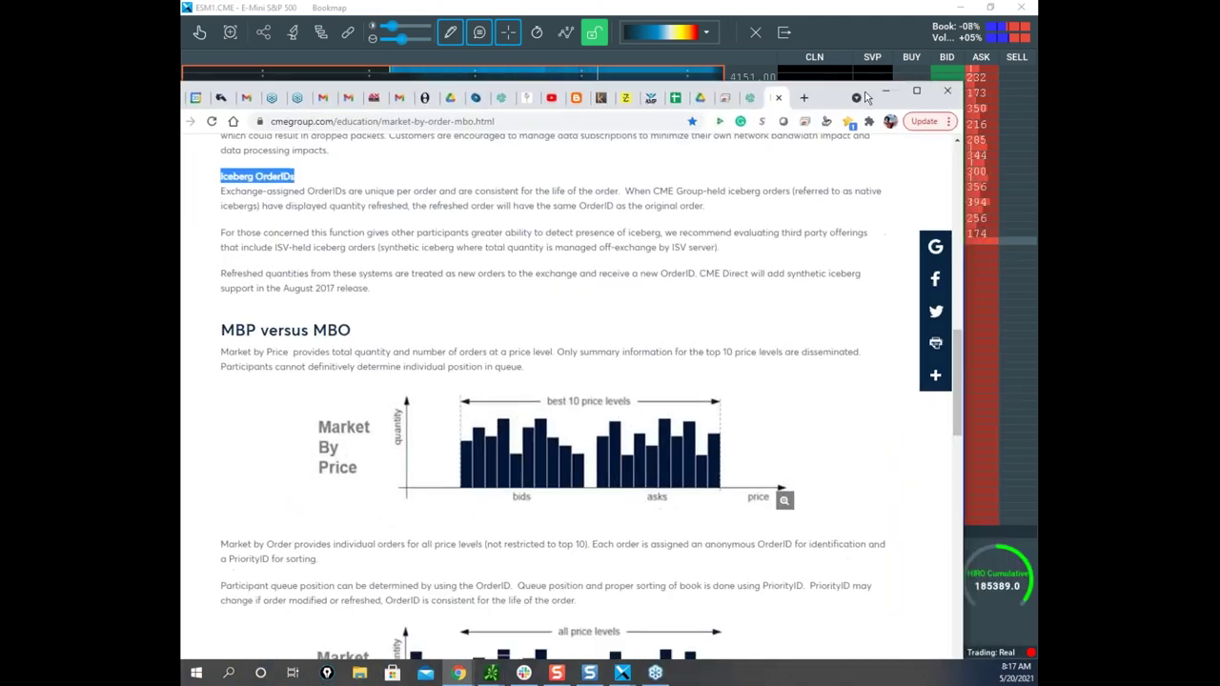
{"action": "left_click", "coordinate": [916, 92]}
{"action": "left_click", "coordinate": [791, 13]}
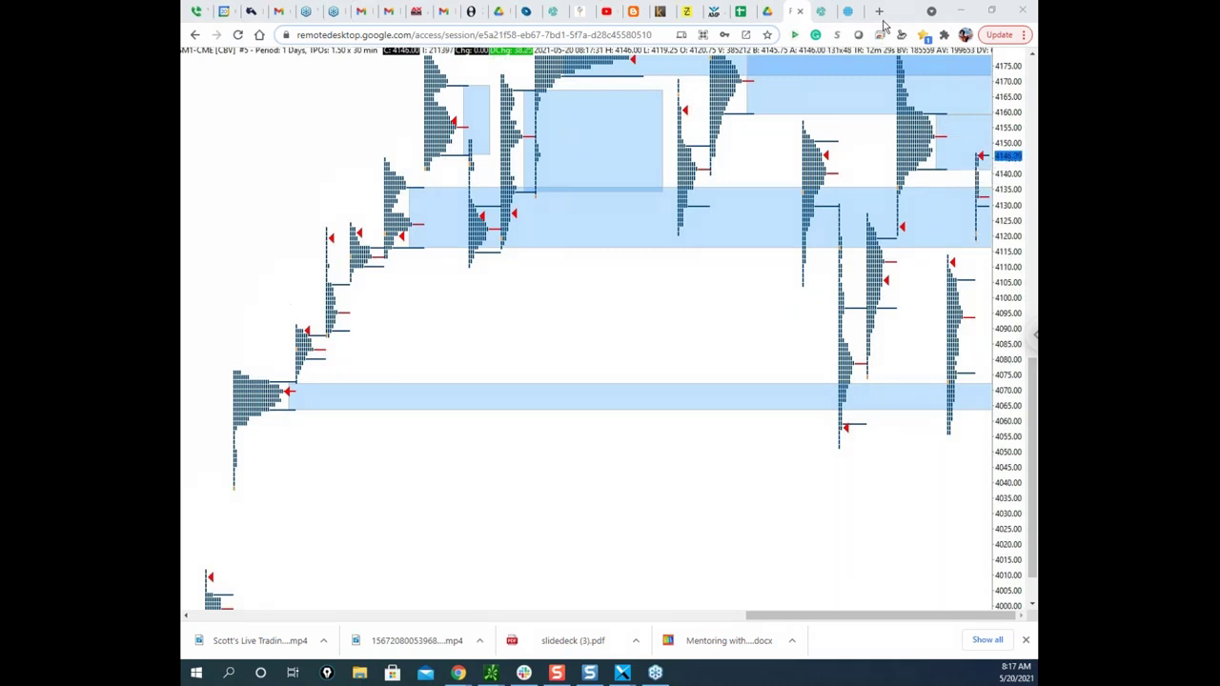
{"action": "left_click", "coordinate": [961, 11]}
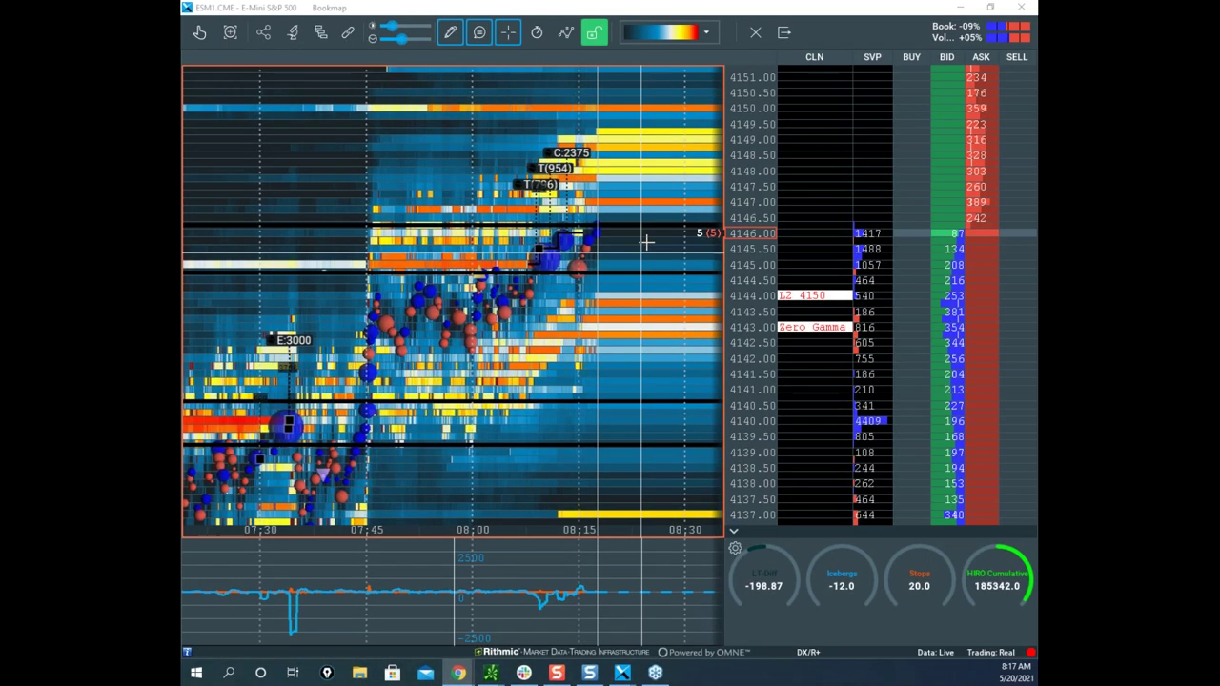
Widen the heatmap's time range and sketch a pullback from about 4145.75 to 4140 followed by a rebound to about 4148.
{"action": "scroll", "coordinate": [635, 305], "scroll_direction": "down", "scroll_amount": 1}
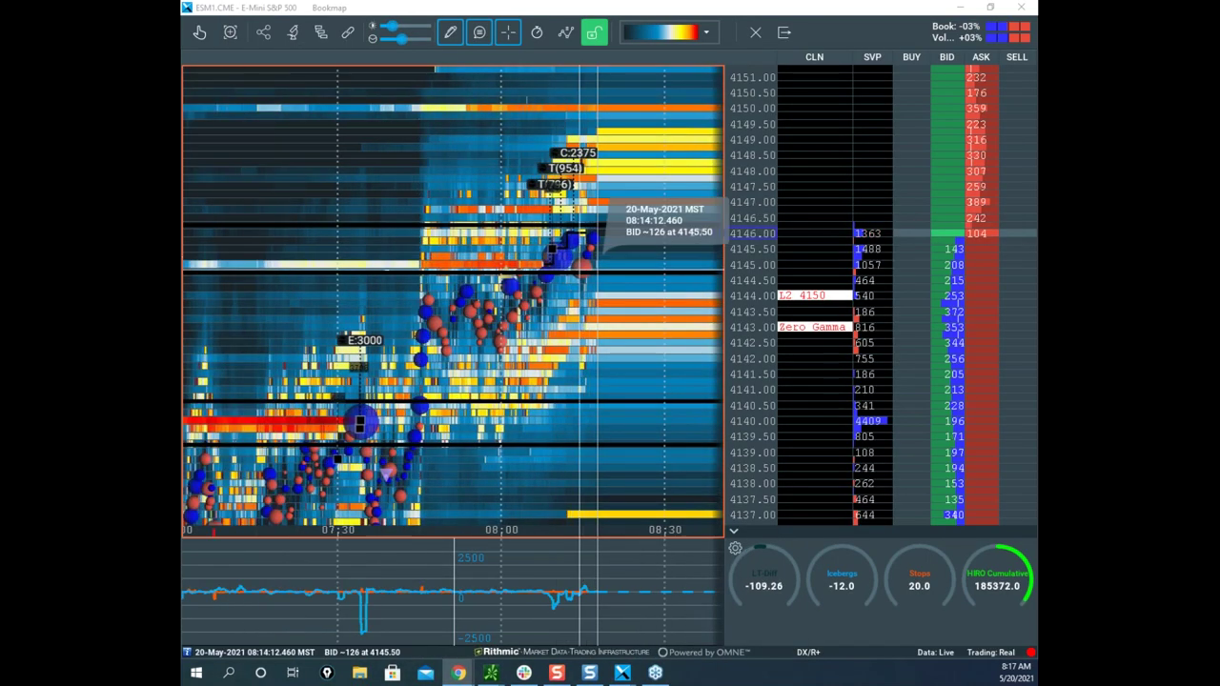
{"action": "left_click_drag", "start_coordinate": [947, 172], "coordinate": [989, 122]}
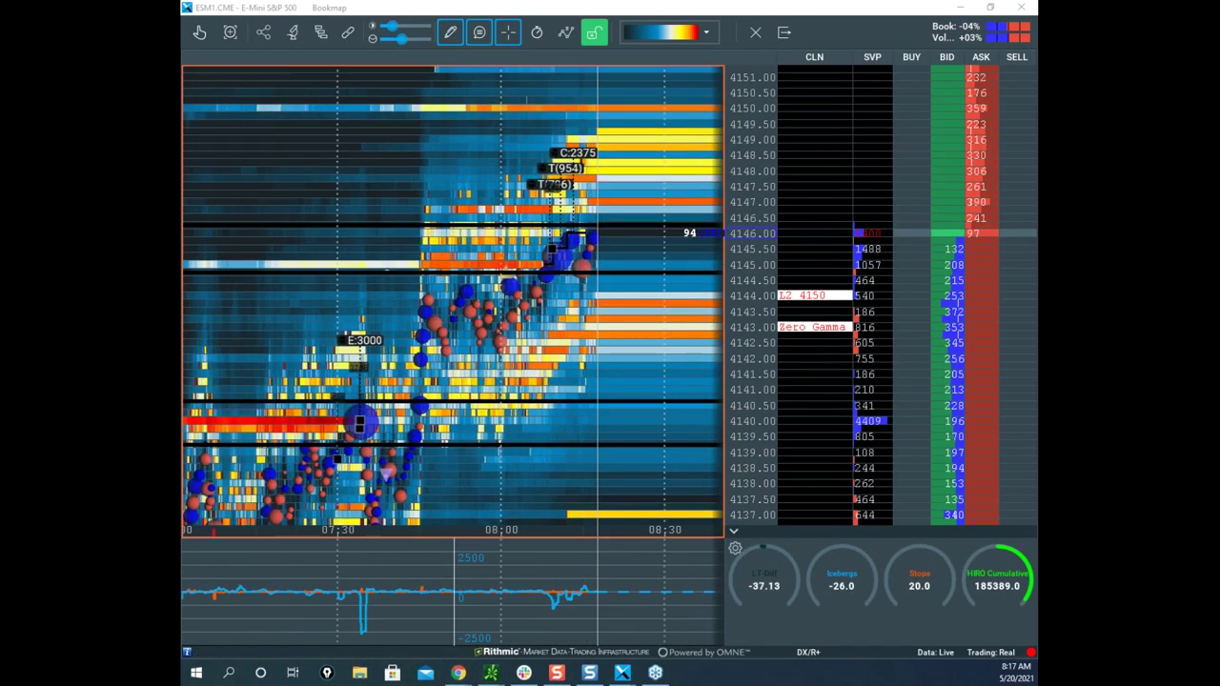
{"action": "mouse_move", "coordinate": [598, 250]}
{"action": "left_mouse_down"}
{"action": "mouse_move", "coordinate": [619, 400]}
{"action": "mouse_move", "coordinate": [591, 460]}
{"action": "mouse_move", "coordinate": [656, 437]}
{"action": "mouse_move", "coordinate": [667, 446]}
{"action": "mouse_move", "coordinate": [678, 176]}
{"action": "mouse_move", "coordinate": [716, 175]}
{"action": "left_mouse_up"}
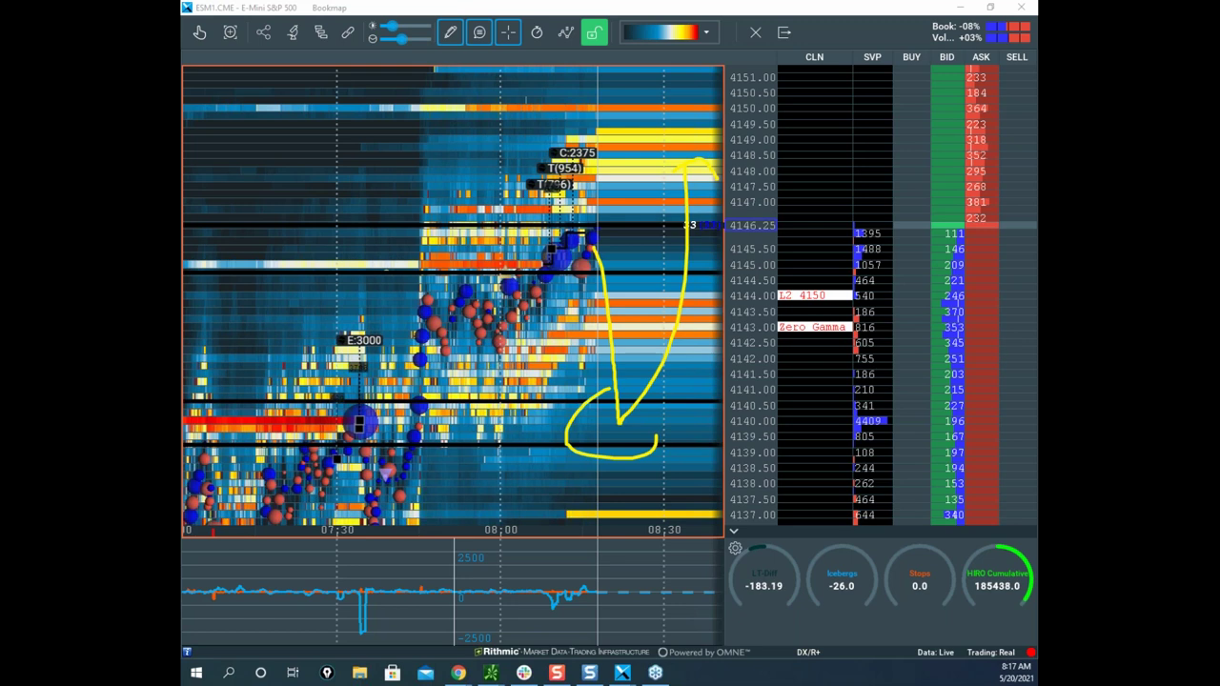
Bring the remote Sierra Chart session back in Chrome at full size and restore the daily profile chart to the tiled chart layout.
{"action": "left_click_drag", "start_coordinate": [1035, 9], "coordinate": [830, 54]}
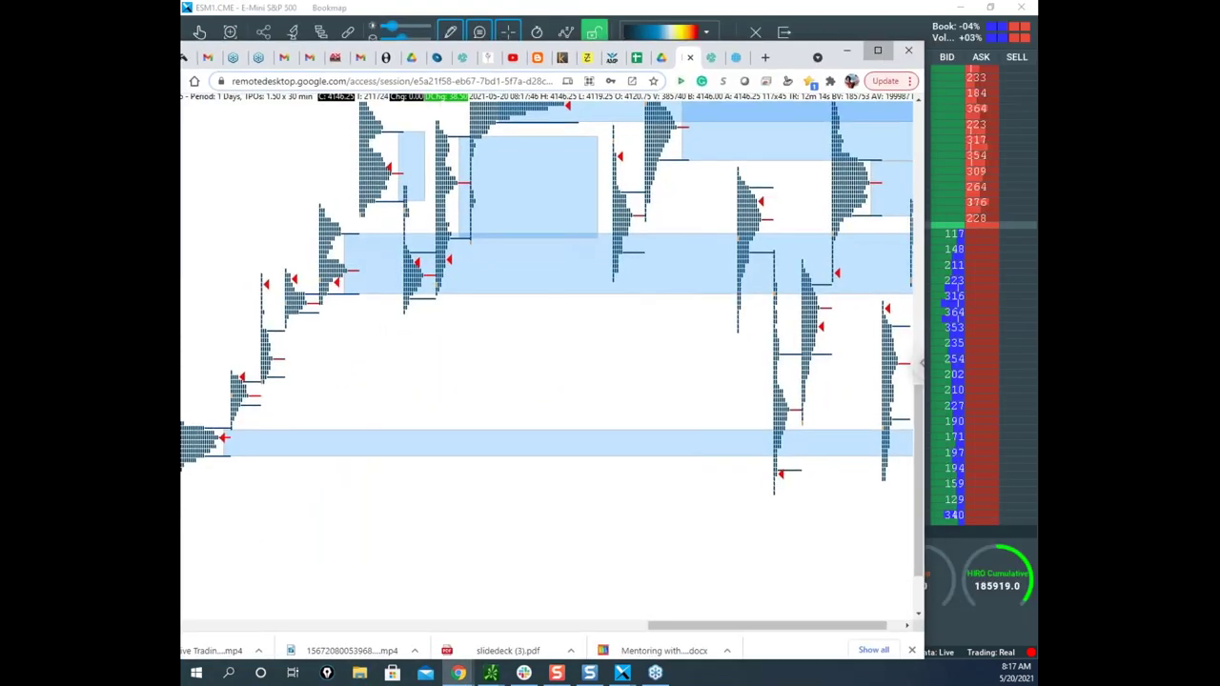
{"action": "left_click", "coordinate": [877, 50]}
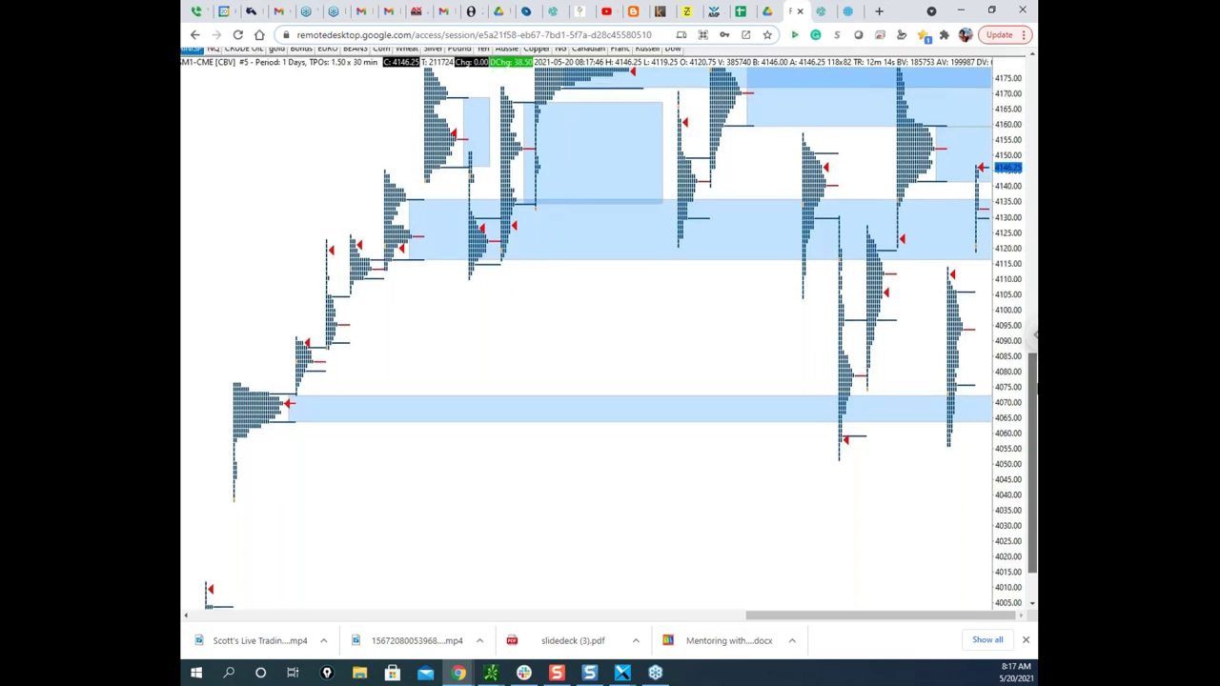
{"action": "left_click_drag", "start_coordinate": [1036, 386], "coordinate": [1036, 345]}
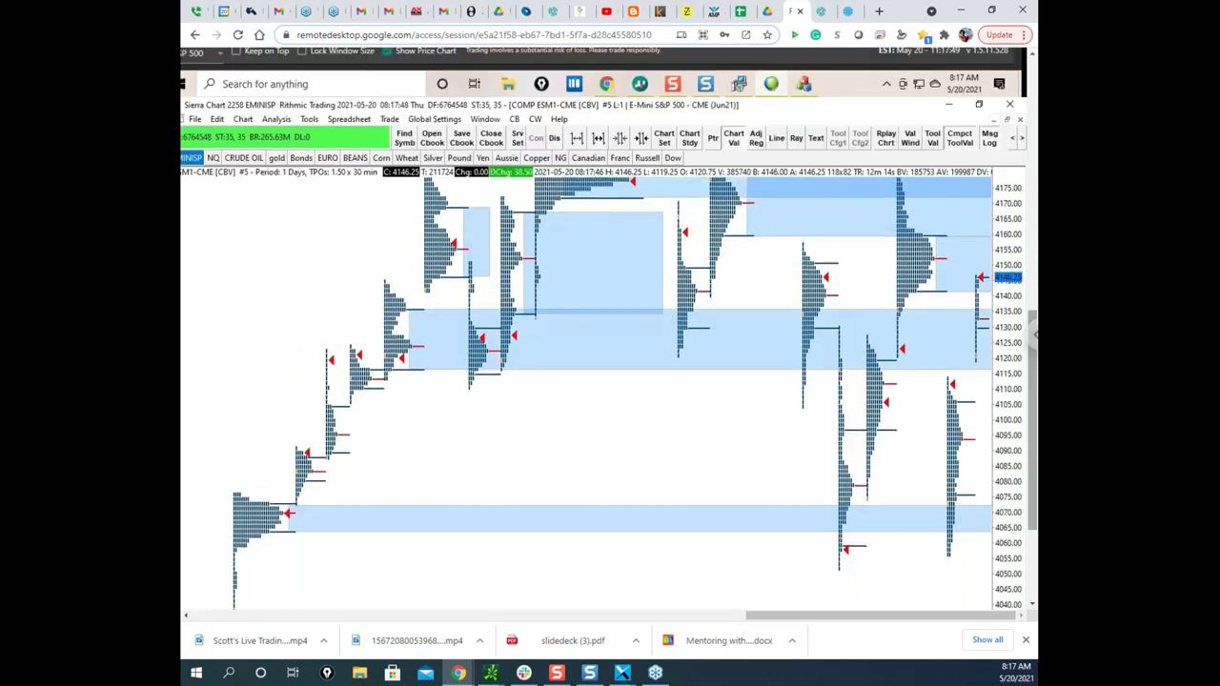
{"action": "left_click", "coordinate": [1006, 119]}
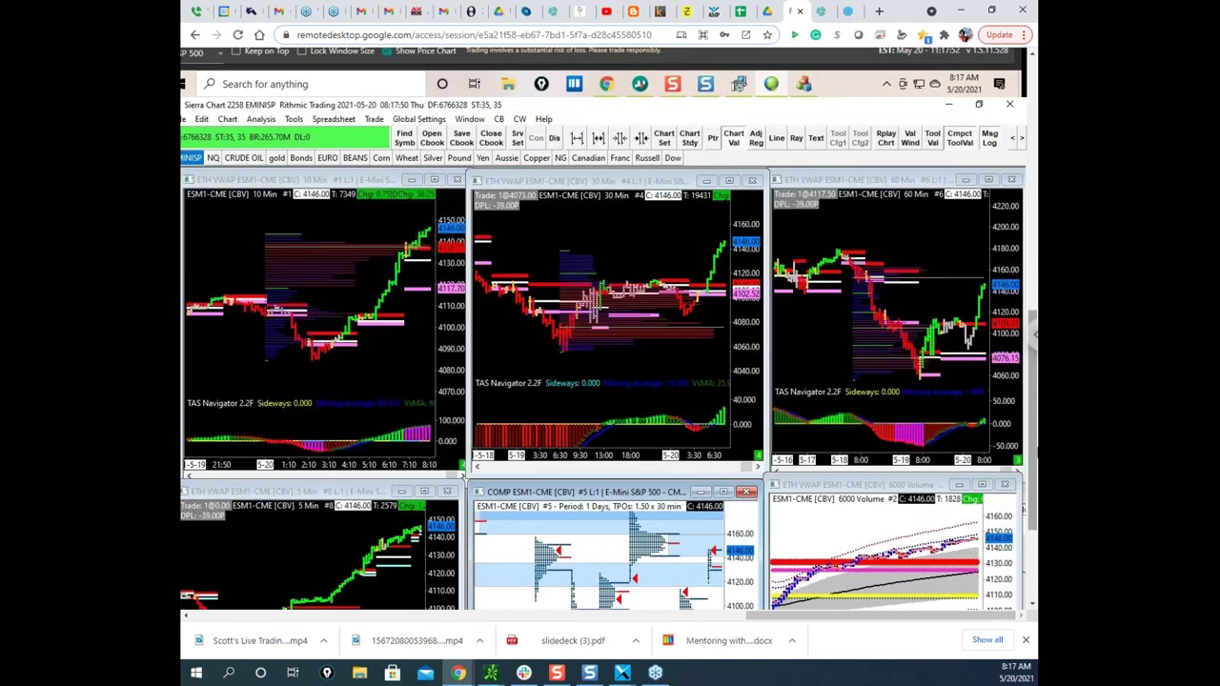
Enlarge the 6000 Volume ETH VWAP chart to examine price against its VWAP bands, restore the tiled layout, and return to Bookmap.
{"action": "left_click_drag", "start_coordinate": [1033, 456], "coordinate": [1033, 490]}
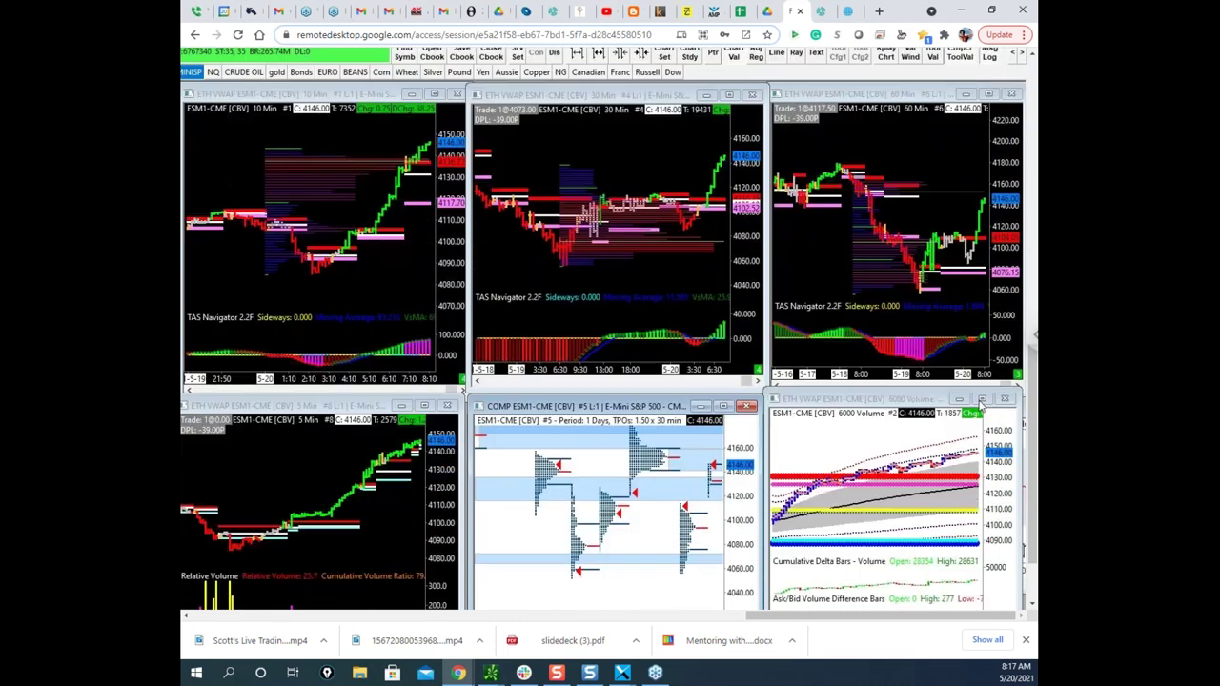
{"action": "left_click", "coordinate": [982, 400]}
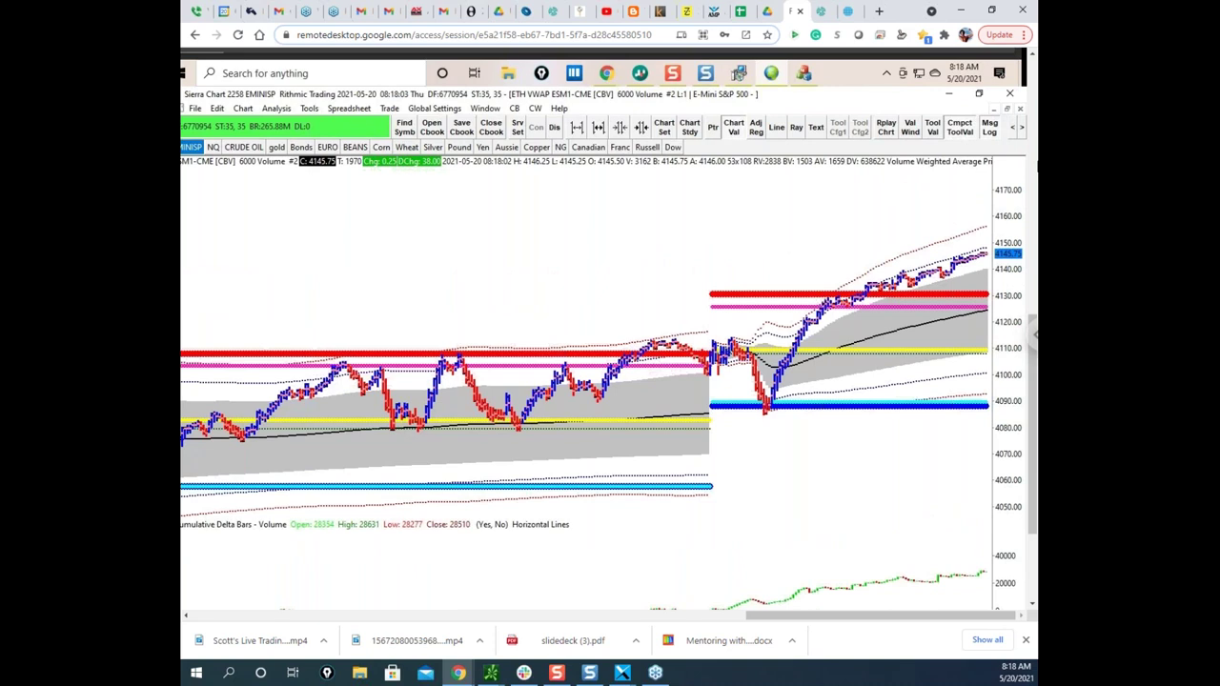
{"action": "left_click", "coordinate": [1007, 108]}
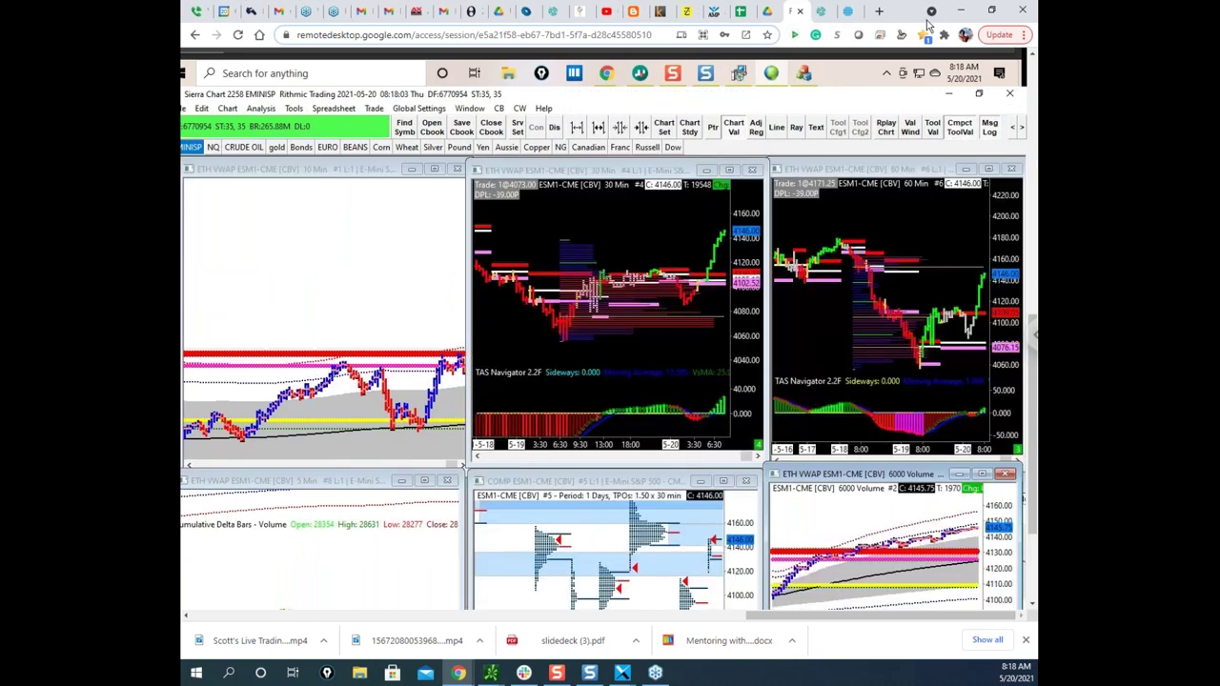
{"action": "left_click", "coordinate": [961, 11]}
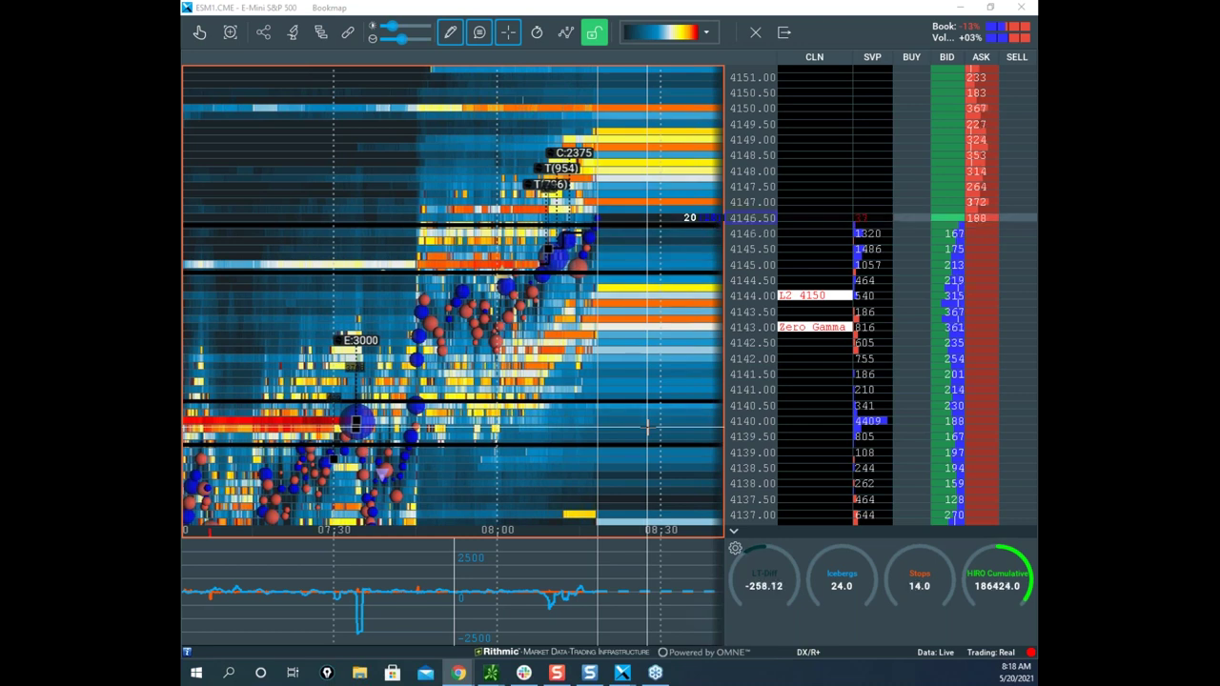
Turn off the drawing tool on the E-Mini S&P 500 chart and widen its visible time and price range.
{"action": "left_click", "coordinate": [450, 32]}
{"action": "left_click", "coordinate": [498, 67]}
{"action": "scroll", "coordinate": [499, 86], "scroll_direction": "down", "scroll_amount": 2}
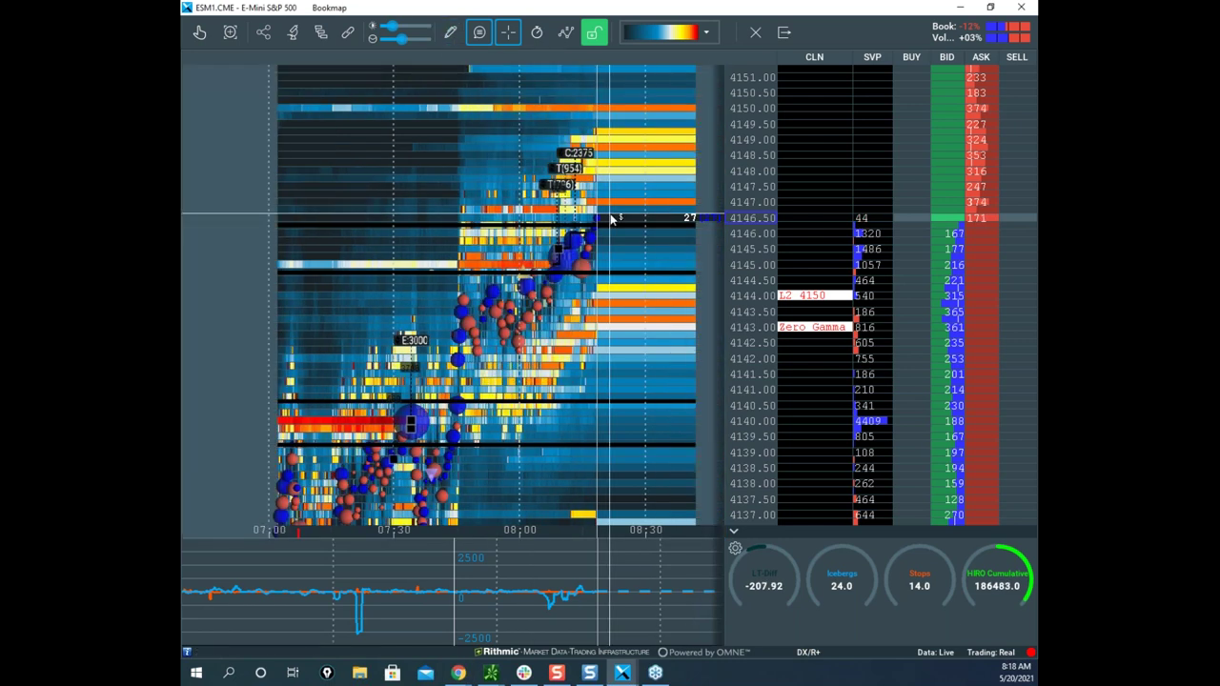
{"action": "left_click_drag", "start_coordinate": [738, 222], "coordinate": [735, 302]}
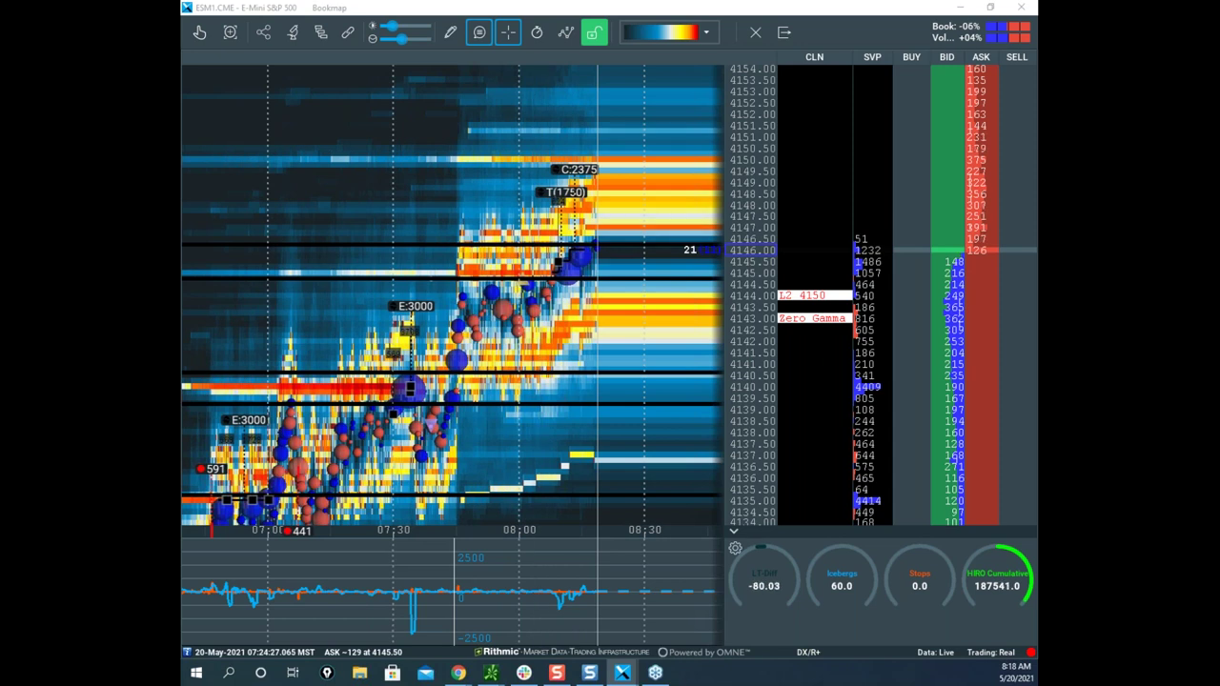
Bring the COMEX Gold Futures chart window onto this screen and maximize it with a wider time range.
{"action": "left_click_drag", "start_coordinate": [181, 107], "coordinate": [486, 35]}
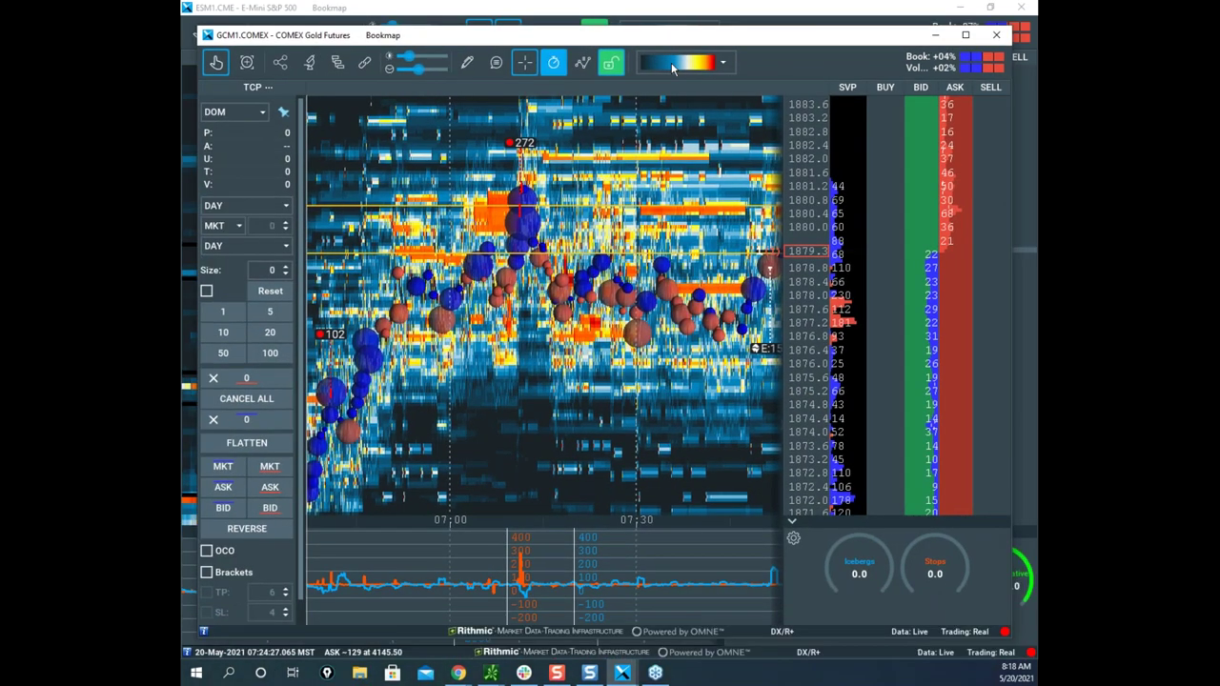
{"action": "left_click", "coordinate": [966, 37]}
{"action": "scroll", "coordinate": [630, 262], "scroll_direction": "down", "scroll_amount": 3}
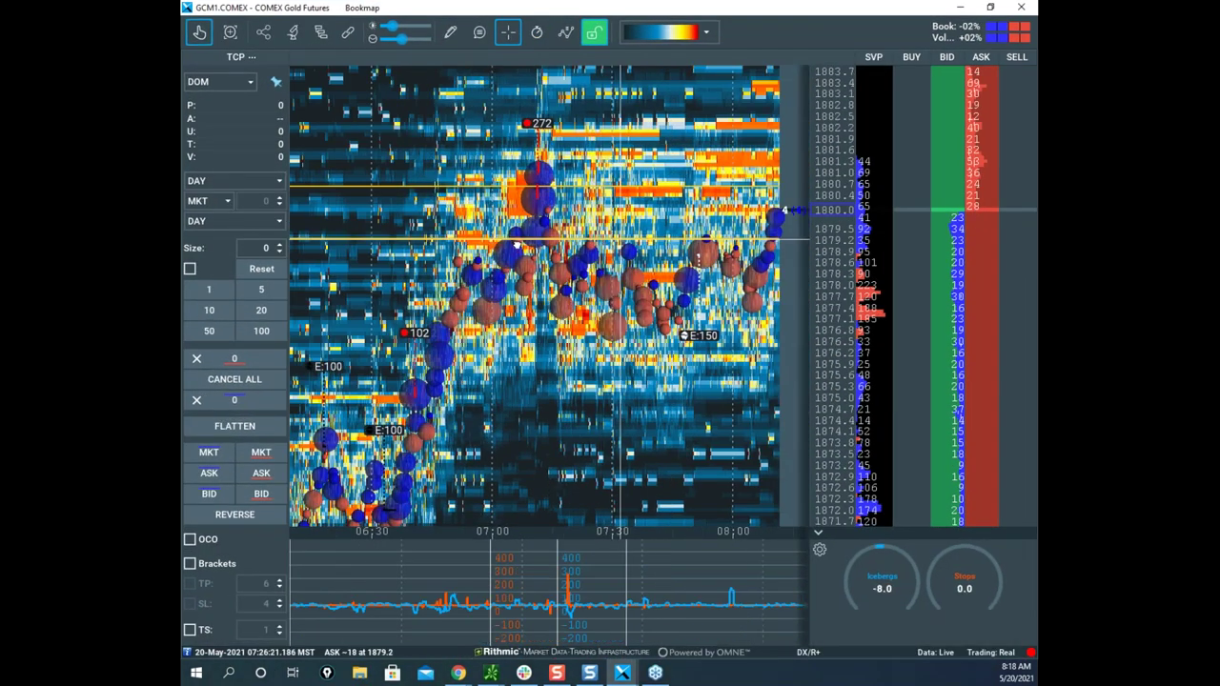
Examine the gold chart's stop run marked 272 around 07:11 together with its Stops spikes in the indicator pane.
{"action": "scroll", "coordinate": [631, 262], "scroll_direction": "up", "scroll_amount": 4}
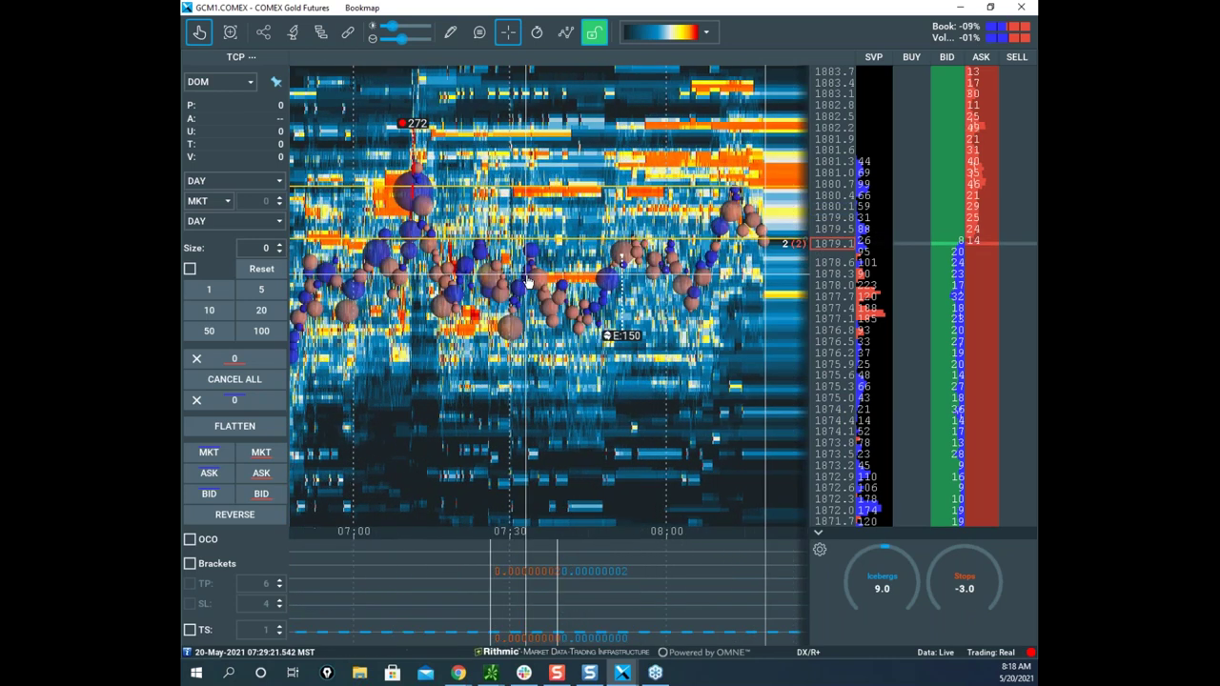
{"action": "scroll", "coordinate": [564, 357], "scroll_direction": "up", "scroll_amount": 3}
{"action": "left_click_drag", "start_coordinate": [441, 329], "coordinate": [671, 324]}
{"action": "scroll", "coordinate": [593, 338], "scroll_direction": "up", "scroll_amount": 2}
{"action": "left_click_drag", "start_coordinate": [595, 341], "coordinate": [658, 353]}
{"action": "scroll", "coordinate": [559, 455], "scroll_direction": "up", "scroll_amount": 2}
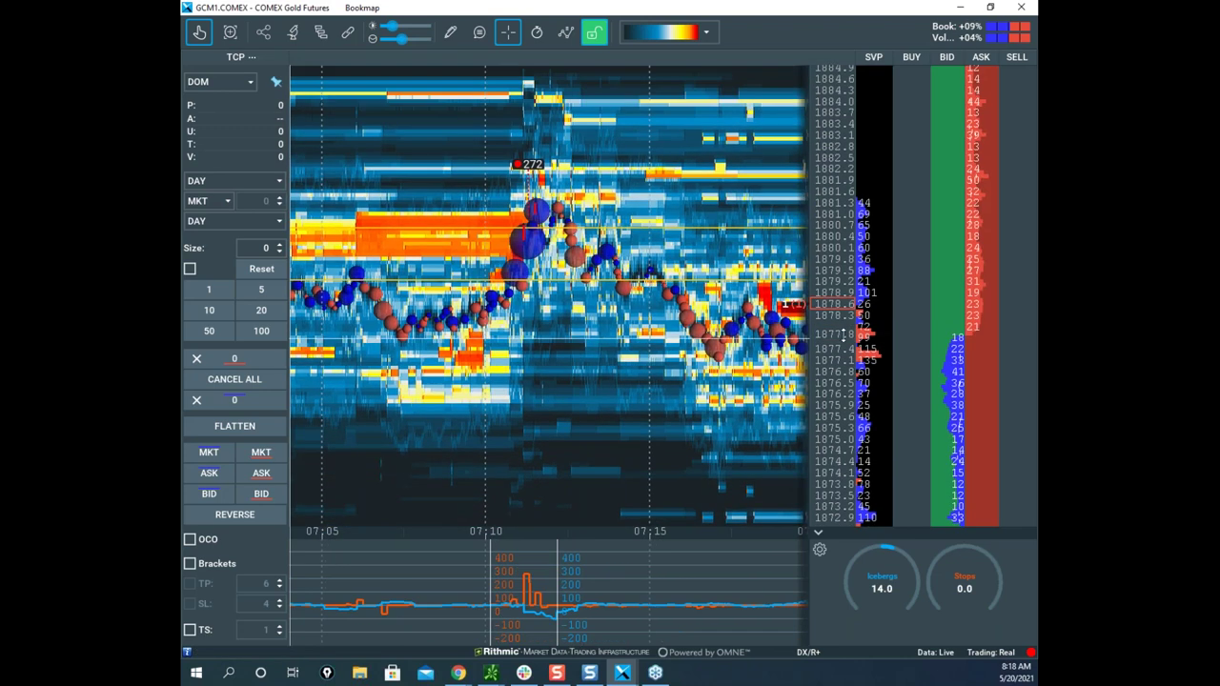
{"action": "scroll", "coordinate": [485, 295], "scroll_direction": "up", "scroll_amount": 3}
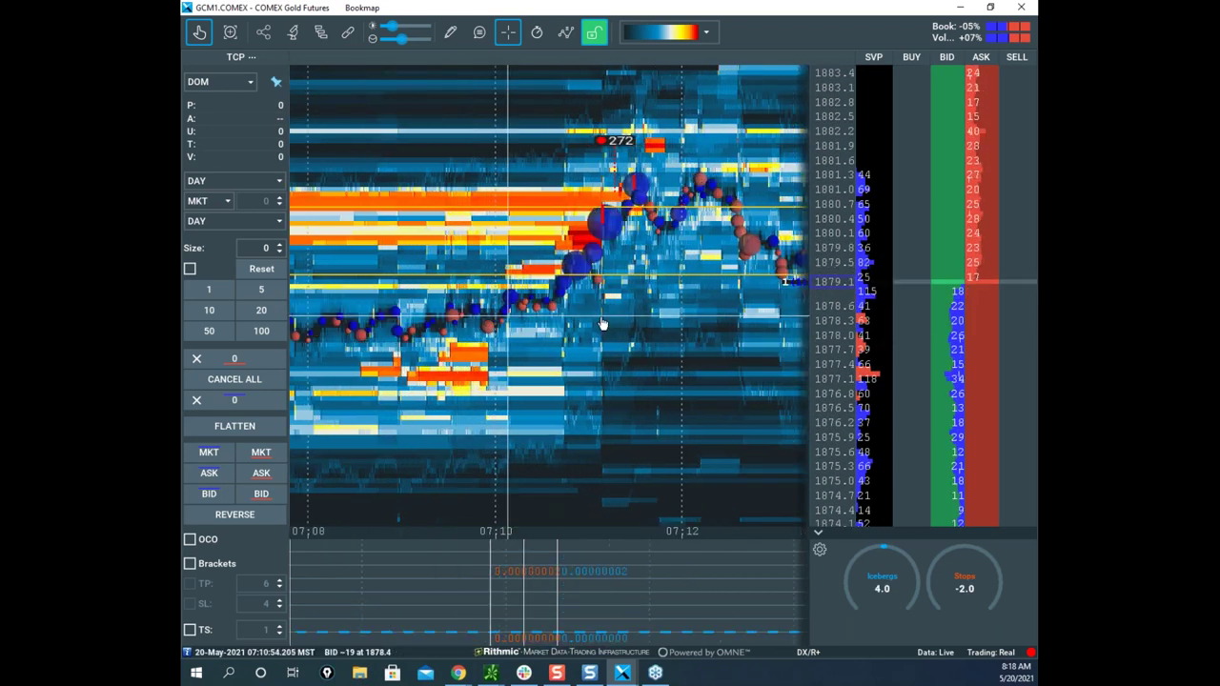
{"action": "scroll", "coordinate": [588, 286], "scroll_direction": "up", "scroll_amount": 3}
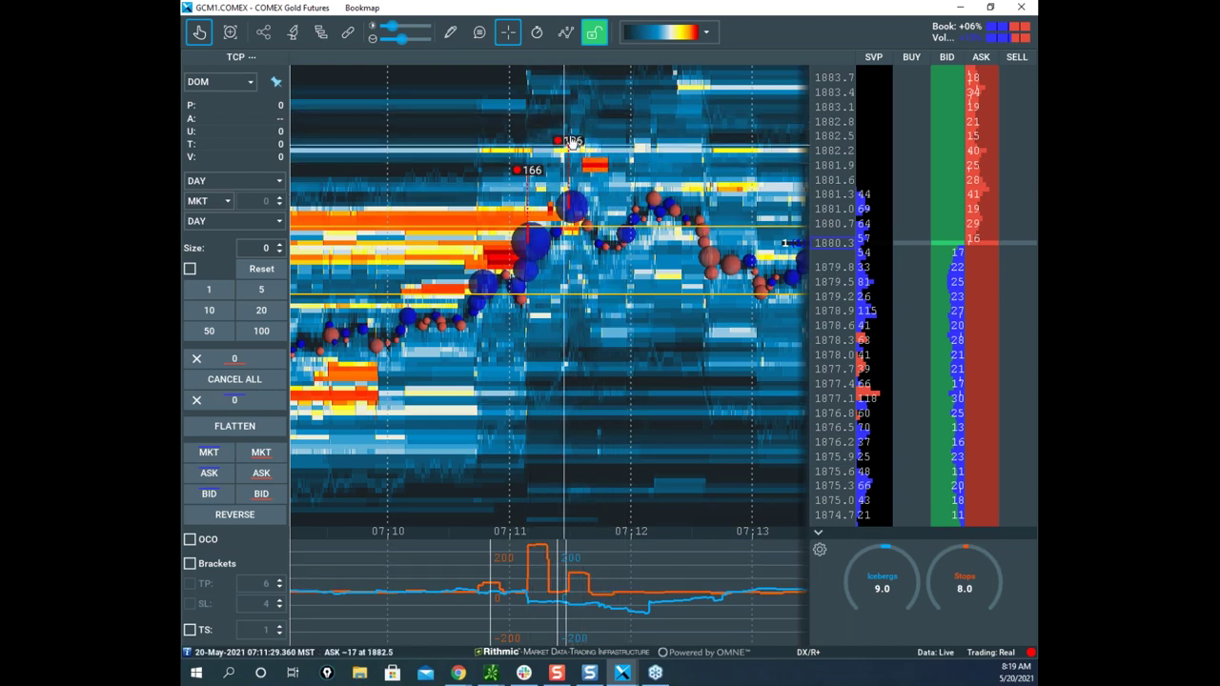
{"action": "scroll", "coordinate": [562, 157], "scroll_direction": "down", "scroll_amount": 2}
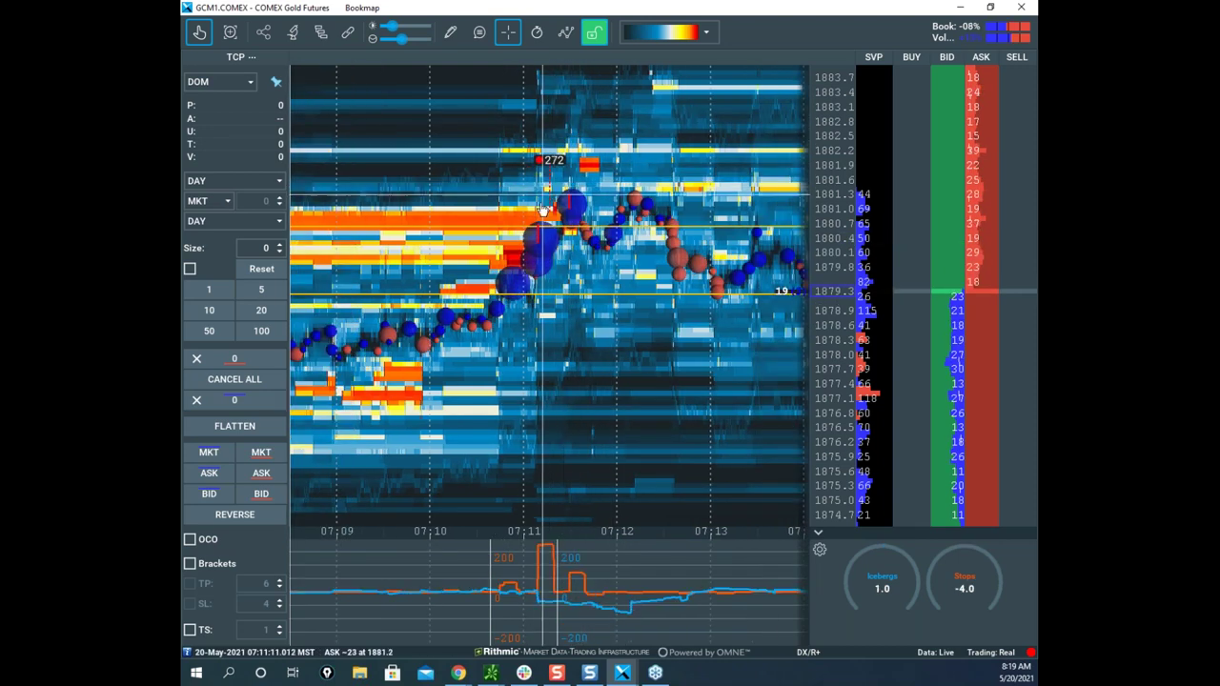
{"action": "scroll", "coordinate": [548, 199], "scroll_direction": "up", "scroll_amount": 2}
{"action": "scroll", "coordinate": [547, 199], "scroll_direction": "down", "scroll_amount": 2}
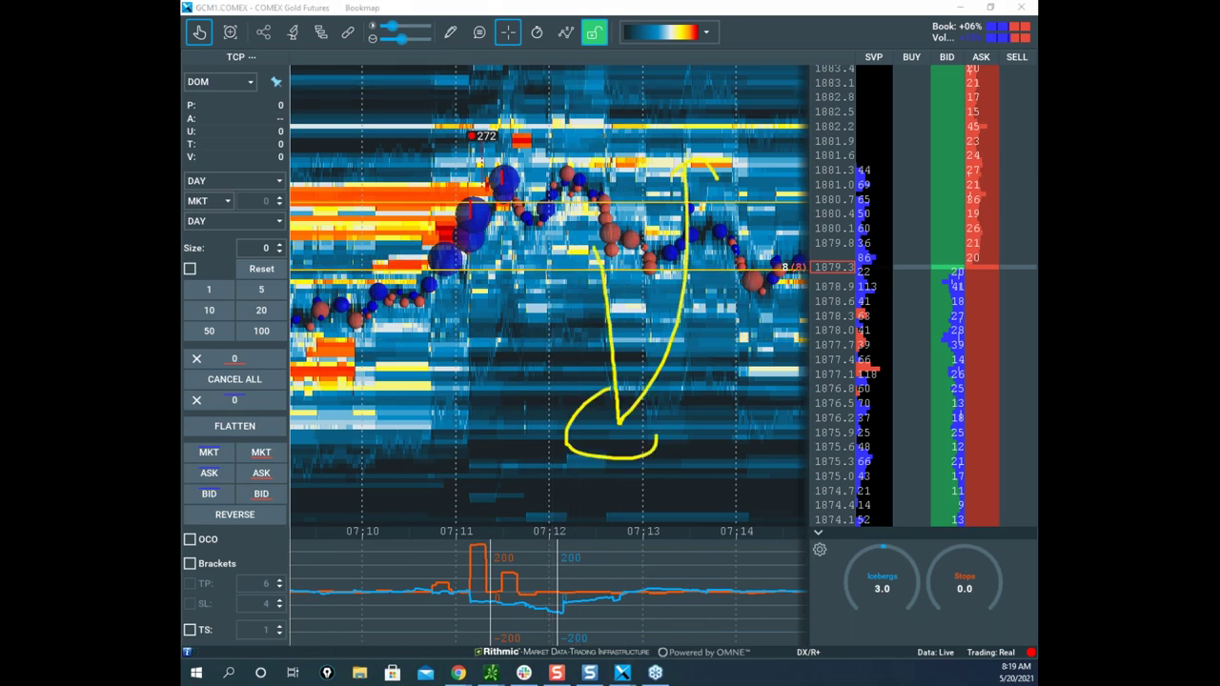
Replace the freehand annotation with circles around the 07:11 Stops spikes and strokes tracing gold's rise and decline, then clear the annotations.
{"action": "right_click", "coordinate": [626, 410]}
{"action": "left_click_drag", "start_coordinate": [432, 559], "coordinate": [514, 512]}
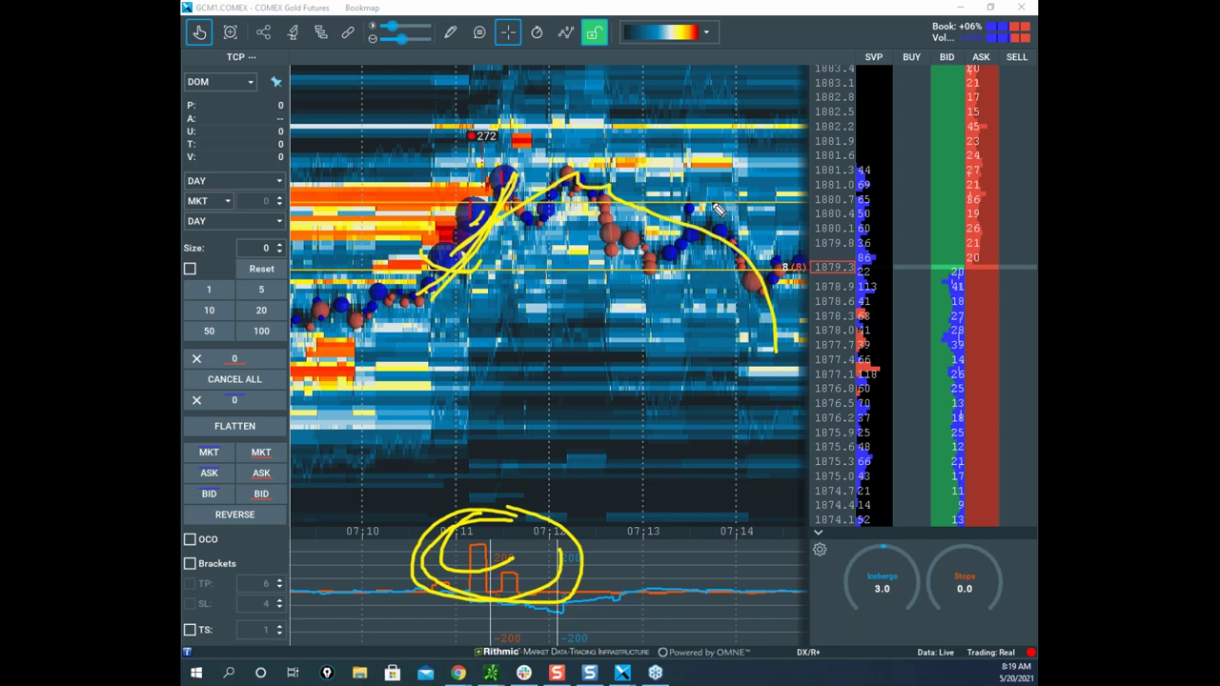
{"action": "key", "text": "Escape"}
Examine how gold's price develops from the 07:11 stop run through the morning up to the current time.
{"action": "scroll", "coordinate": [650, 264], "scroll_direction": "down", "scroll_amount": 3}
{"action": "left_click_drag", "start_coordinate": [650, 265], "coordinate": [511, 231]}
{"action": "scroll", "coordinate": [511, 231], "scroll_direction": "down", "scroll_amount": 3}
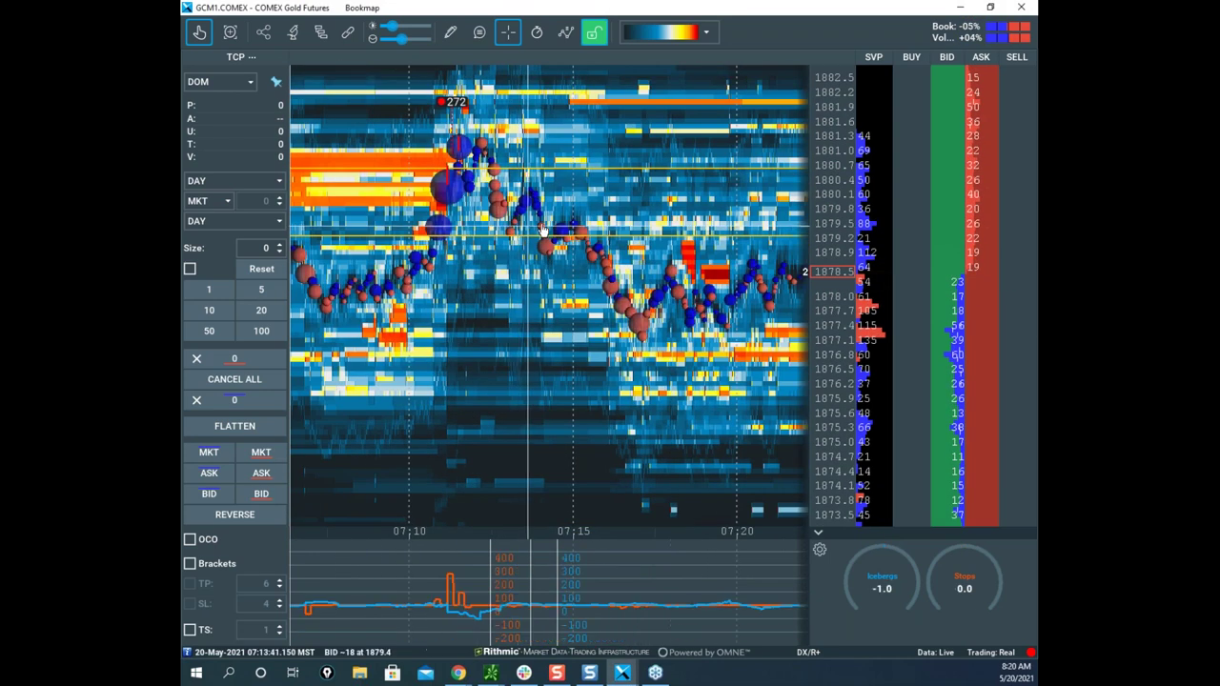
{"action": "scroll", "coordinate": [610, 221], "scroll_direction": "down", "scroll_amount": 3}
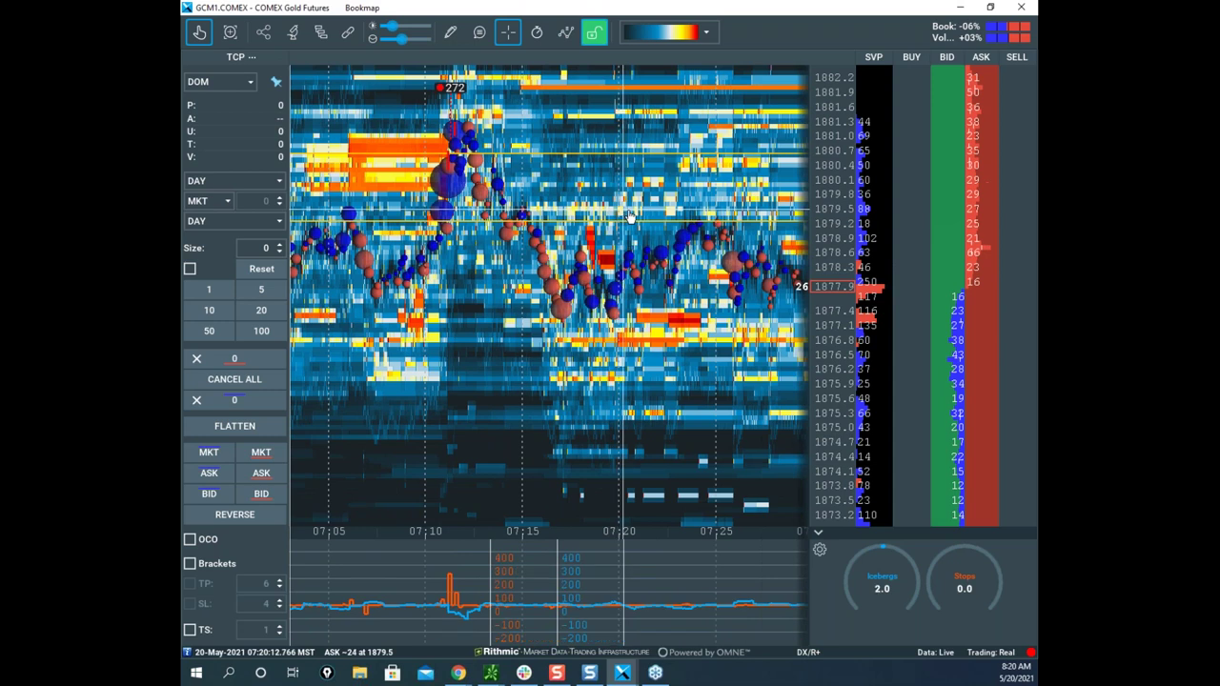
{"action": "scroll", "coordinate": [629, 218], "scroll_direction": "down", "scroll_amount": 2}
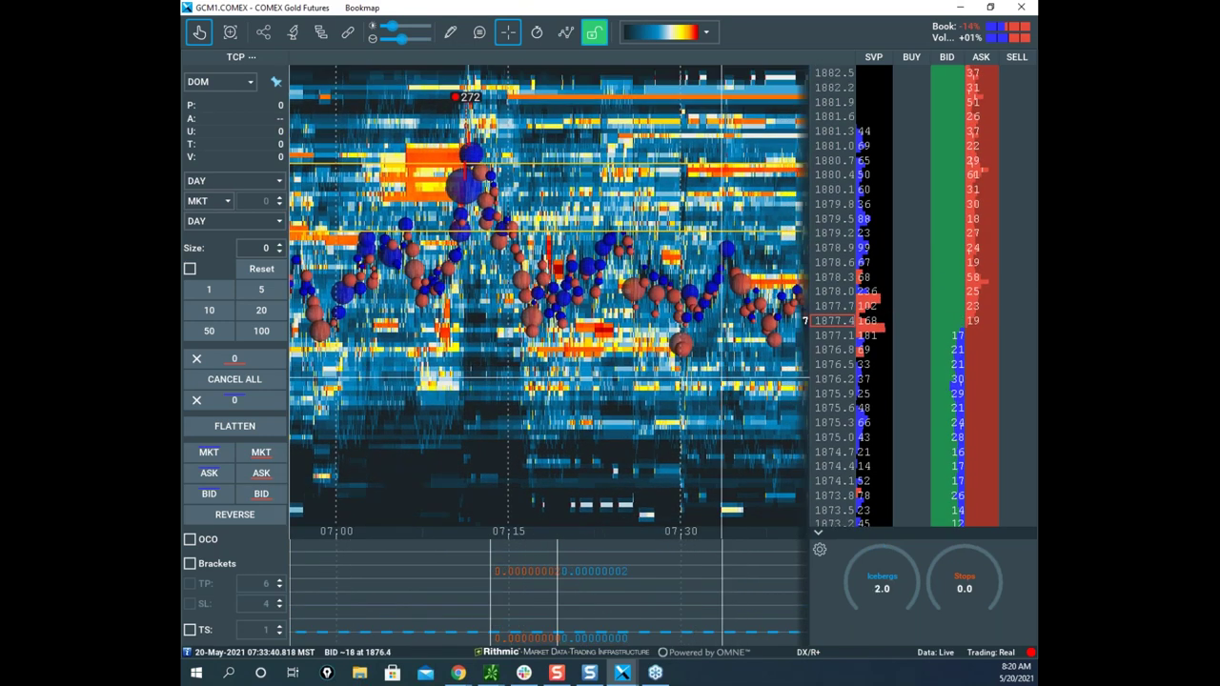
{"action": "scroll", "coordinate": [563, 328], "scroll_direction": "down", "scroll_amount": 2}
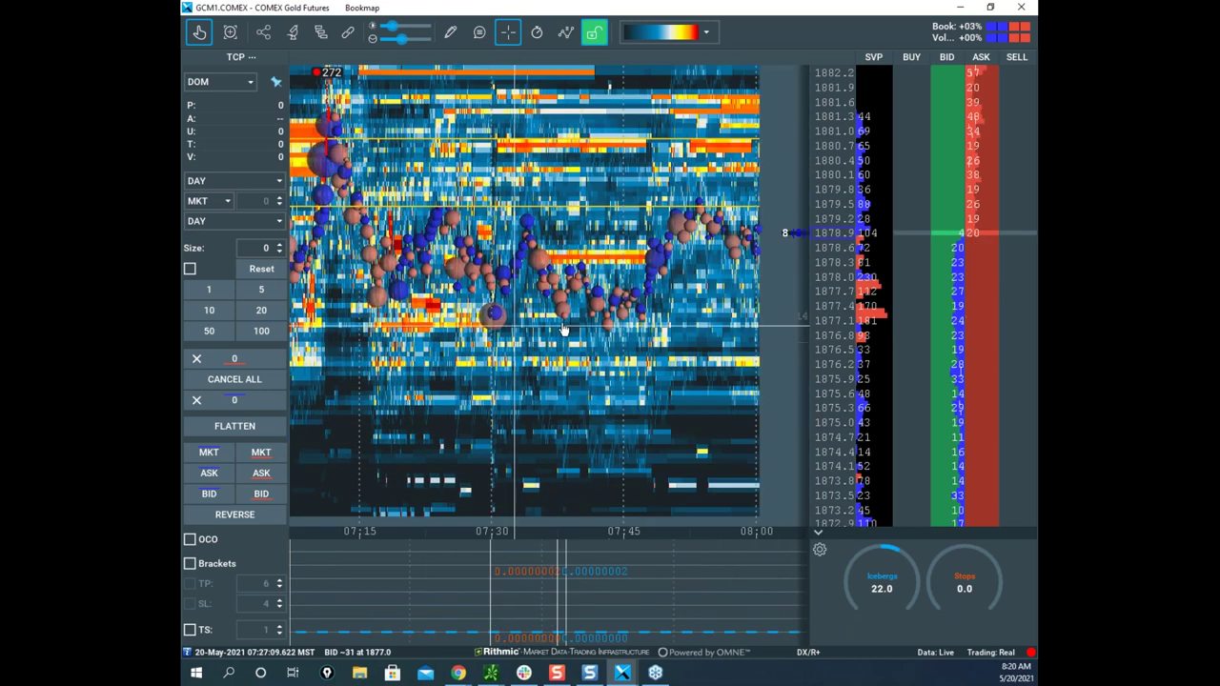
{"action": "scroll", "coordinate": [667, 333], "scroll_direction": "down", "scroll_amount": 3}
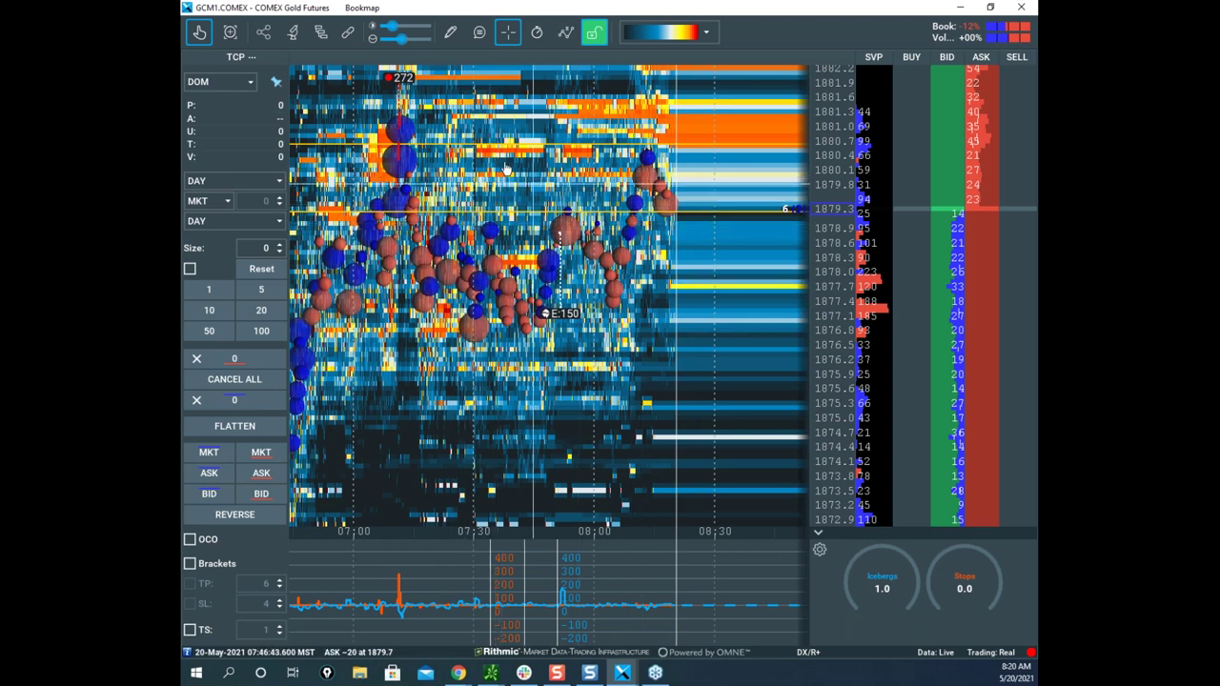
{"action": "left_click_drag", "start_coordinate": [498, 294], "coordinate": [536, 408]}
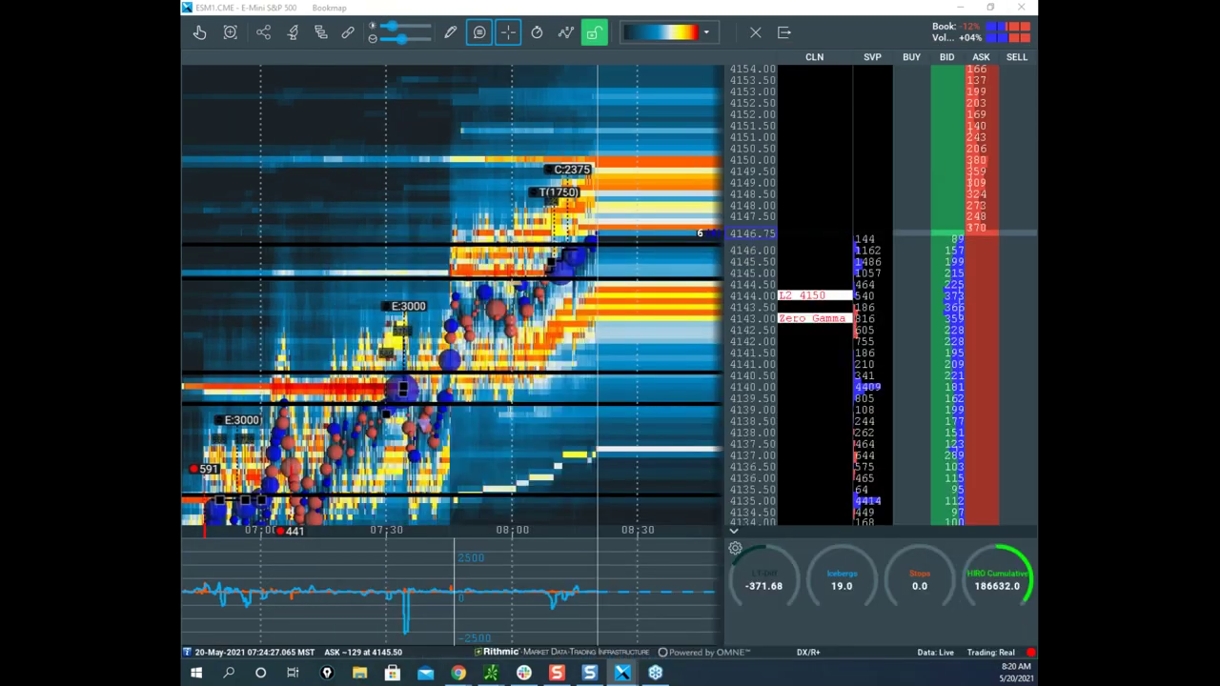
{"action": "left_click_drag", "start_coordinate": [688, 9], "coordinate": [626, 16]}
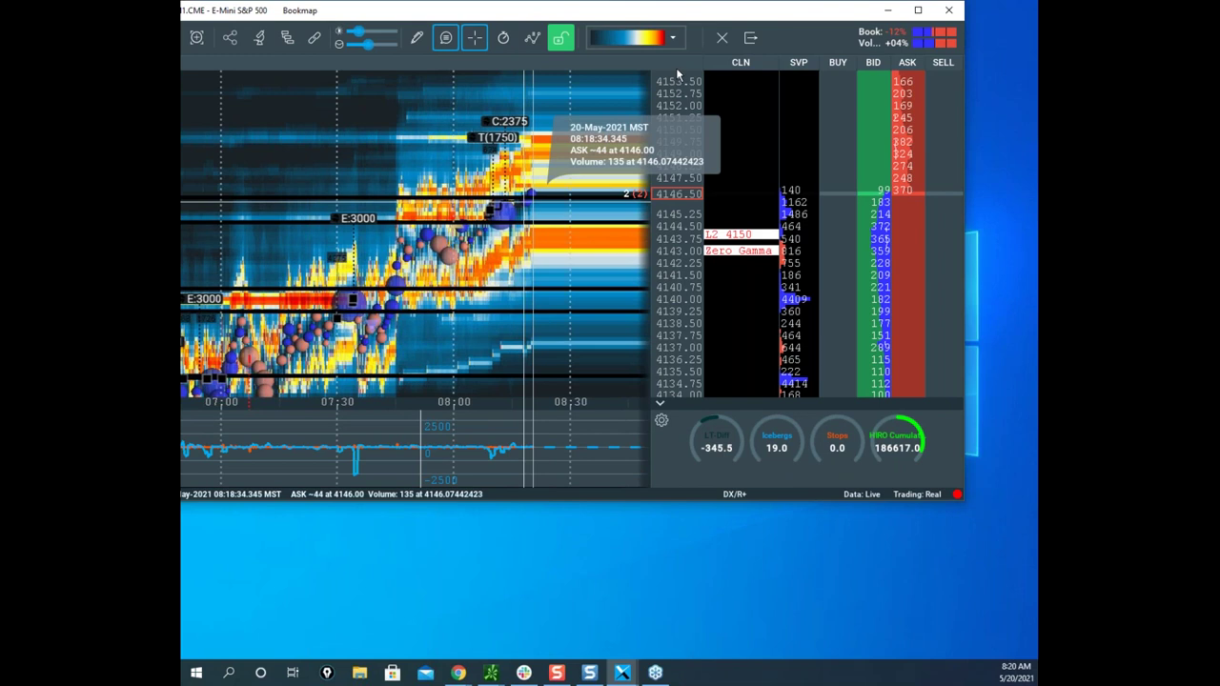
{"action": "left_click_drag", "start_coordinate": [682, 11], "coordinate": [710, 83]}
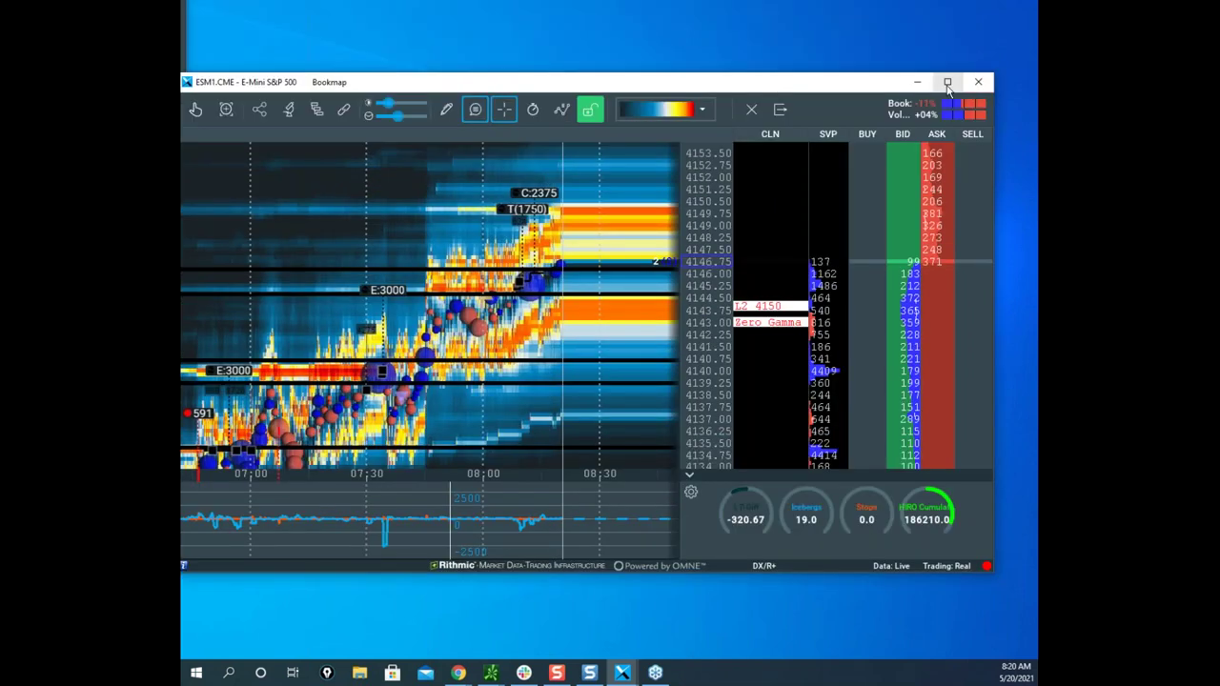
{"action": "left_click", "coordinate": [947, 81]}
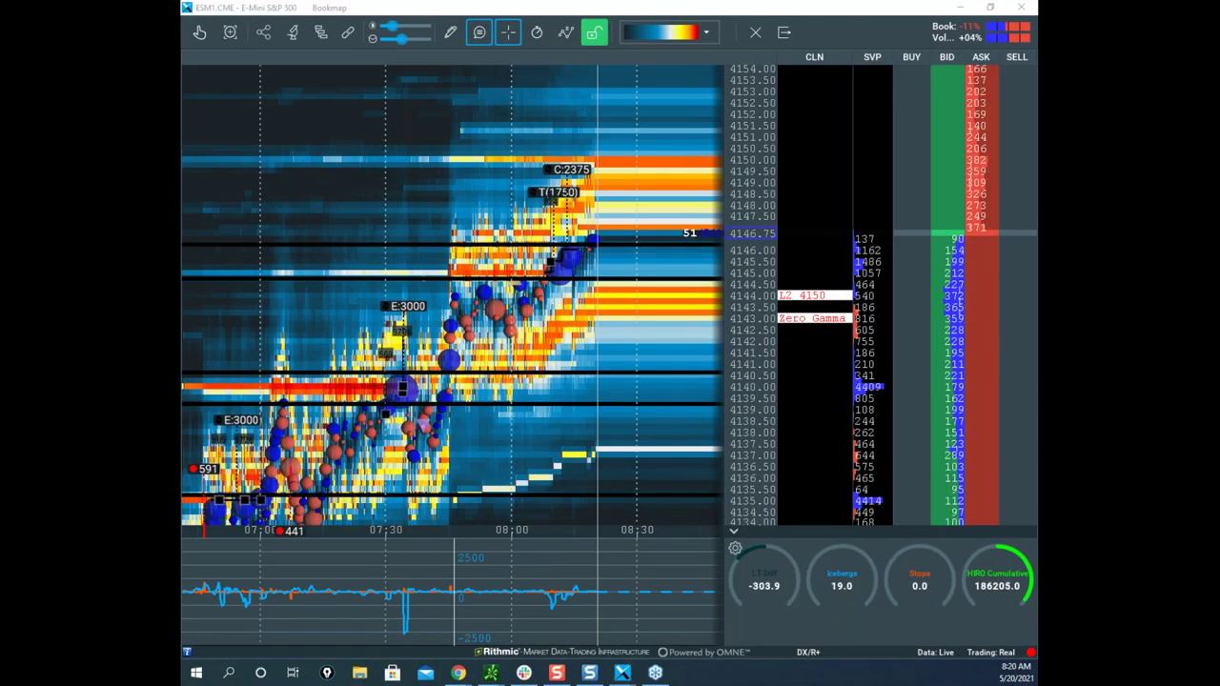
{"action": "left_click", "coordinate": [622, 673]}
{"action": "left_click", "coordinate": [622, 672]}
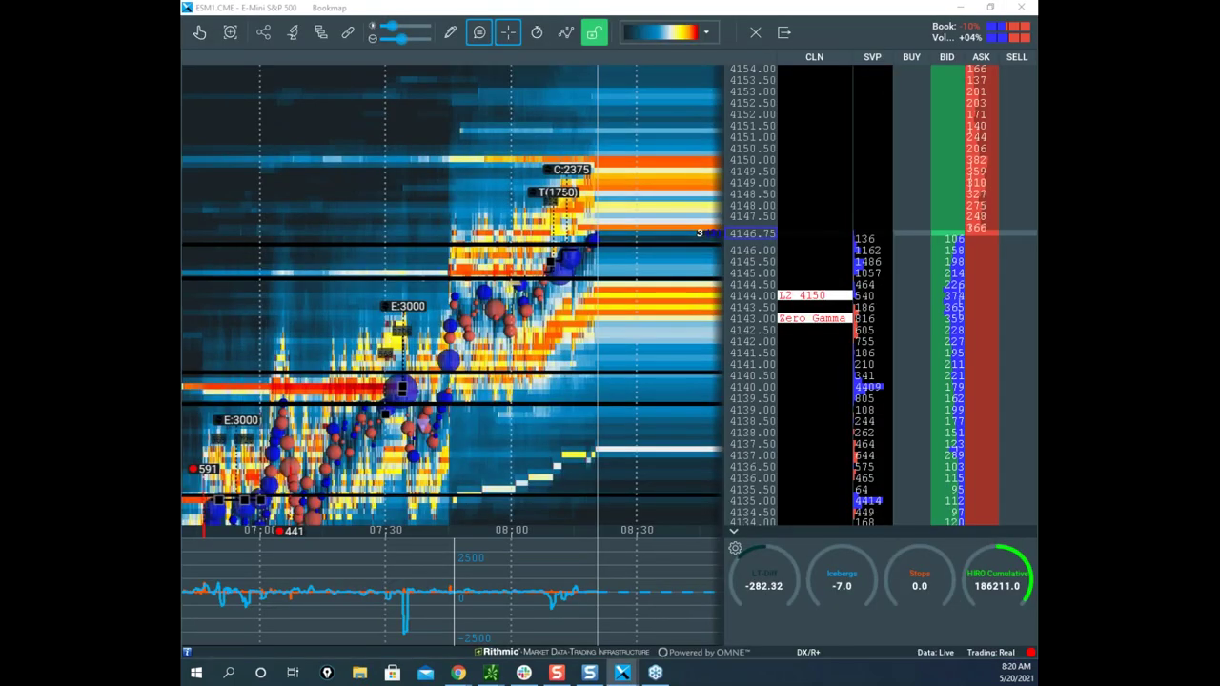
Bring up the E-Mini Nasdaq-100 chart maximized and hide the HIRO Cumulative plot in its indicator pane.
{"action": "left_click_drag", "start_coordinate": [1035, 67], "coordinate": [860, 57]}
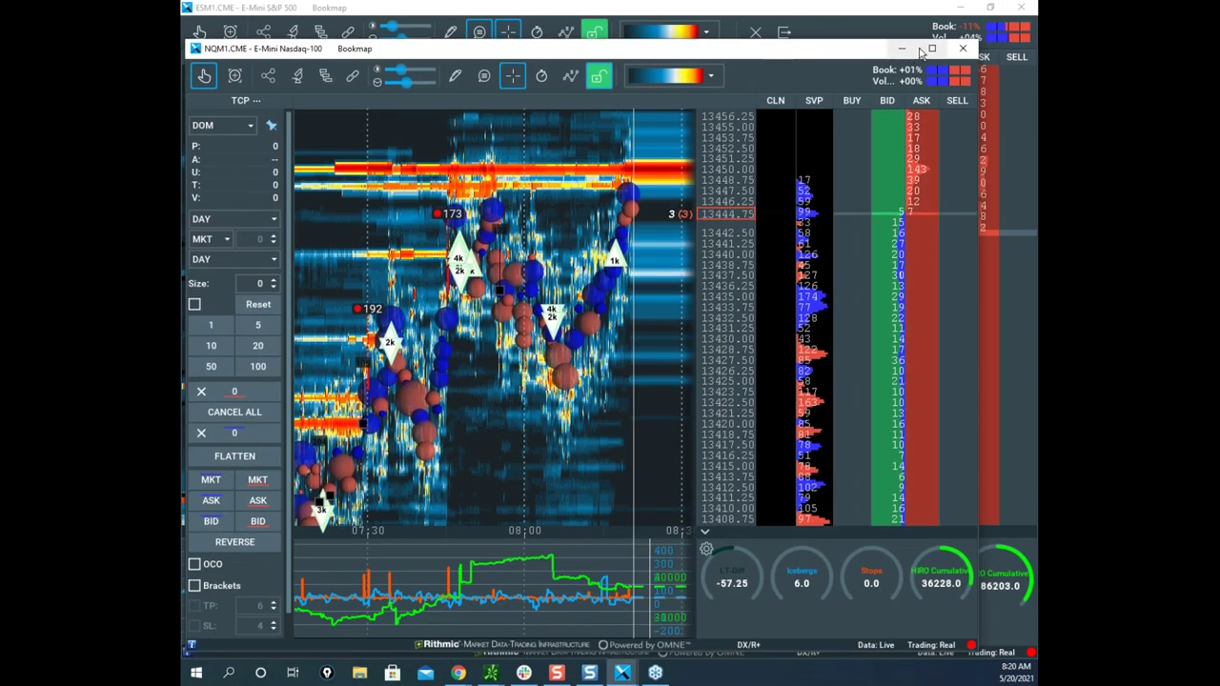
{"action": "left_click", "coordinate": [925, 50]}
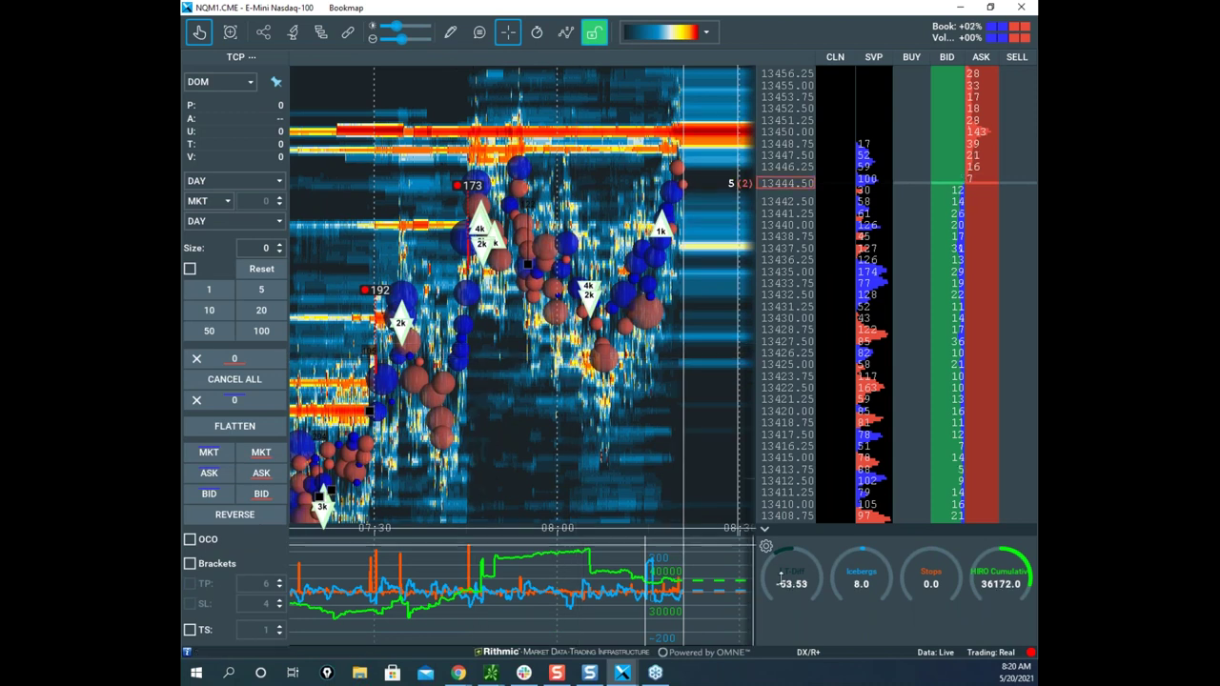
{"action": "left_click", "coordinate": [766, 548]}
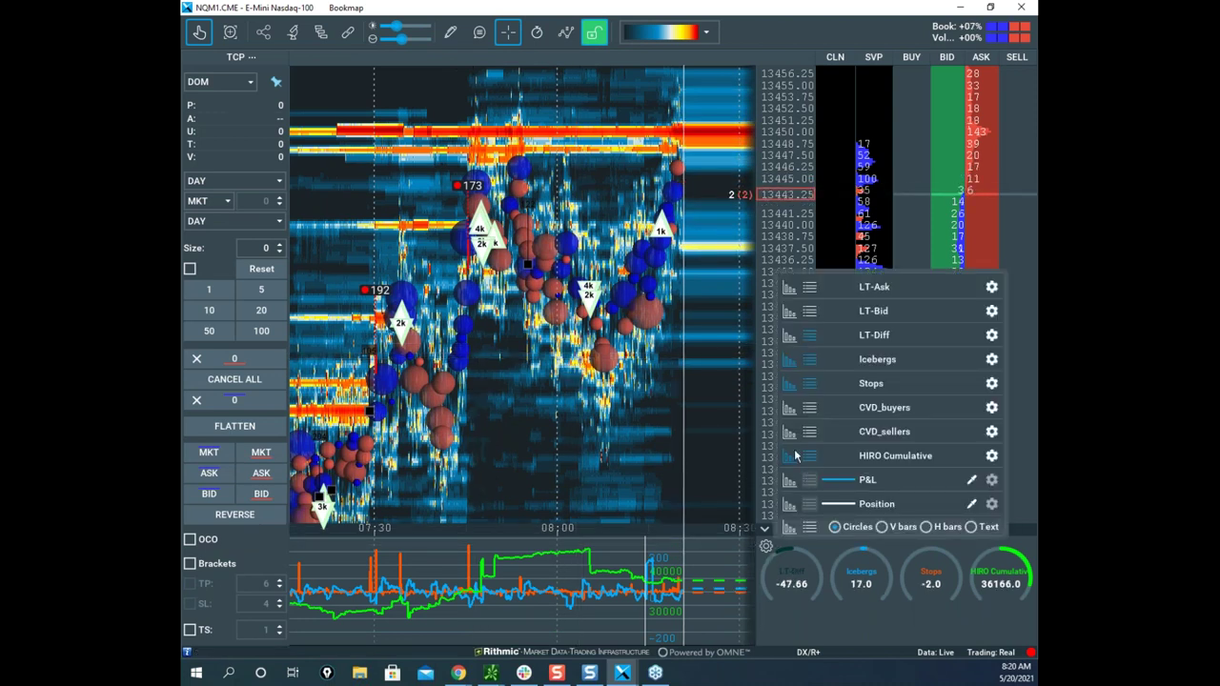
{"action": "left_click", "coordinate": [790, 457]}
Examine the Nasdaq-100 stop run marked 192 near 07:30 against the Stops spikes in the indicator pane.
{"action": "left_click_drag", "start_coordinate": [555, 420], "coordinate": [678, 302]}
{"action": "scroll", "coordinate": [547, 322], "scroll_direction": "up", "scroll_amount": 5}
{"action": "left_click_drag", "start_coordinate": [446, 356], "coordinate": [593, 323]}
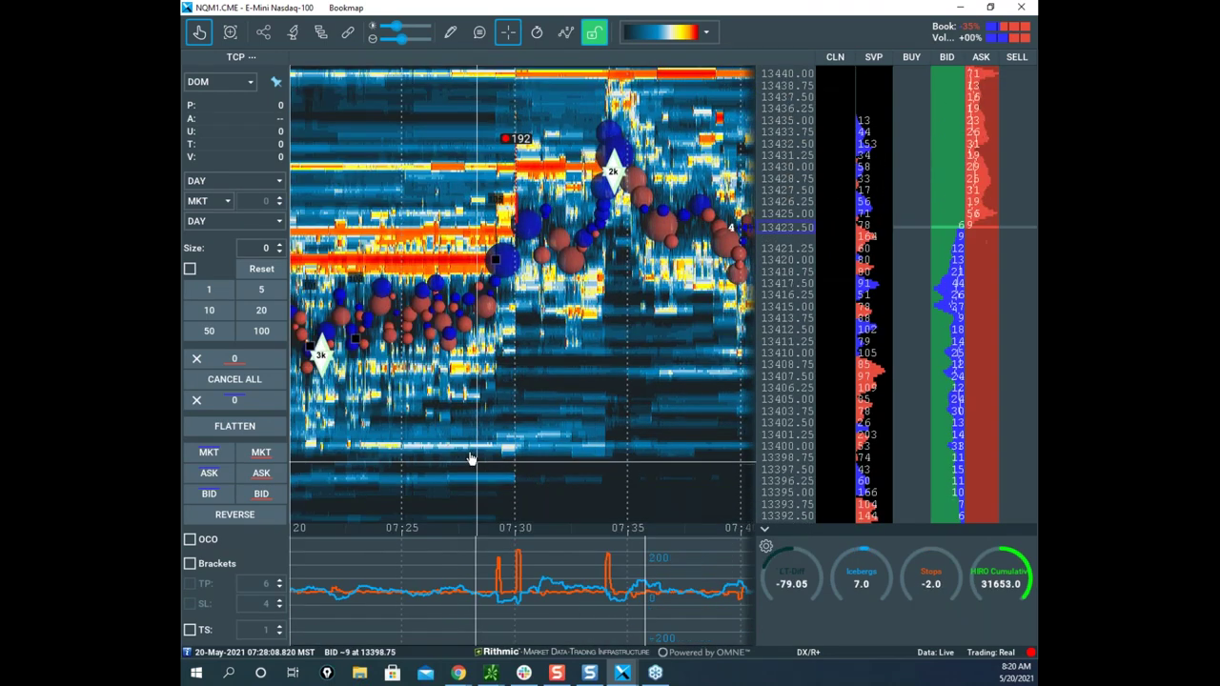
{"action": "left_click_drag", "start_coordinate": [495, 432], "coordinate": [567, 370]}
{"action": "scroll", "coordinate": [569, 370], "scroll_direction": "up", "scroll_amount": 3}
{"action": "left_click_drag", "start_coordinate": [646, 291], "coordinate": [577, 375]}
{"action": "left_click_drag", "start_coordinate": [796, 289], "coordinate": [797, 265]}
{"action": "scroll", "coordinate": [798, 271], "scroll_direction": "up", "scroll_amount": 2}
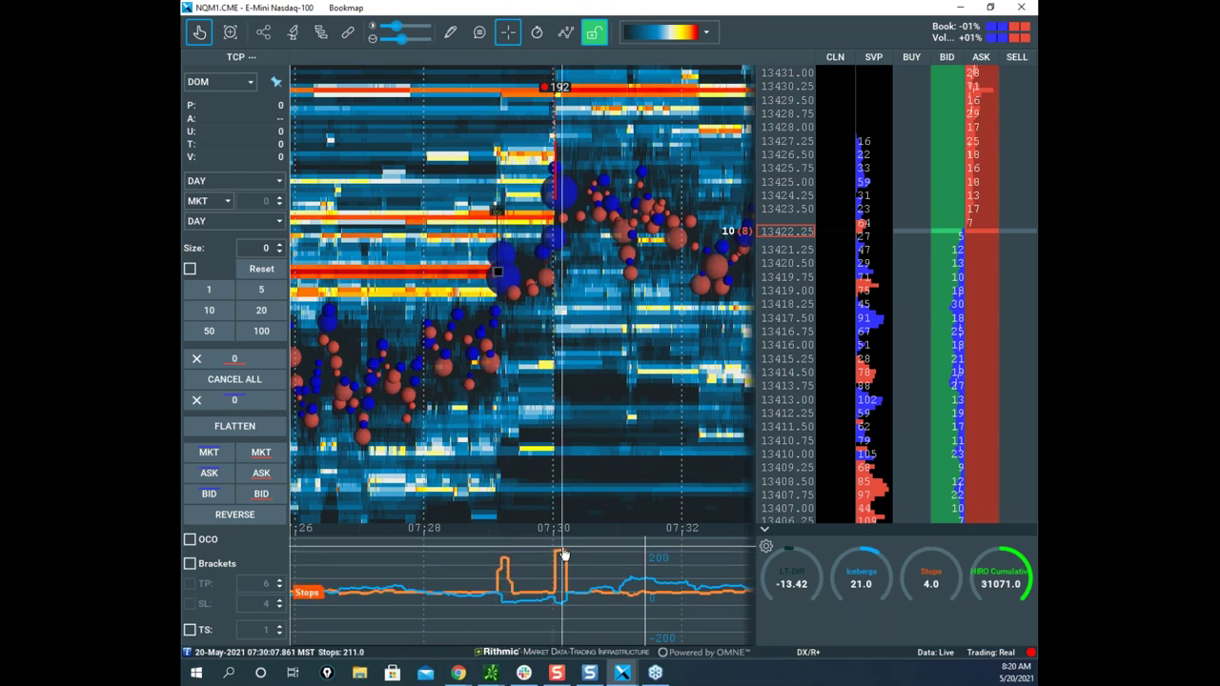
{"action": "left_click_drag", "start_coordinate": [612, 412], "coordinate": [579, 434]}
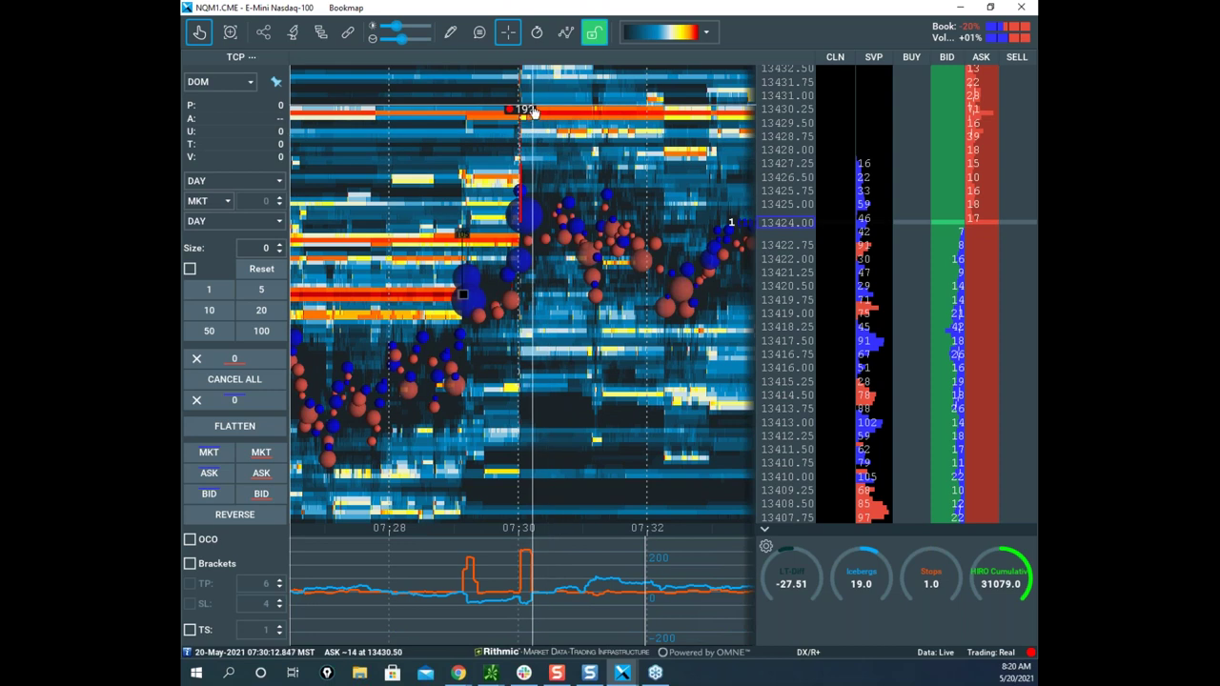
{"action": "scroll", "coordinate": [558, 232], "scroll_direction": "up", "scroll_amount": 2}
{"action": "scroll", "coordinate": [618, 347], "scroll_direction": "down", "scroll_amount": 3}
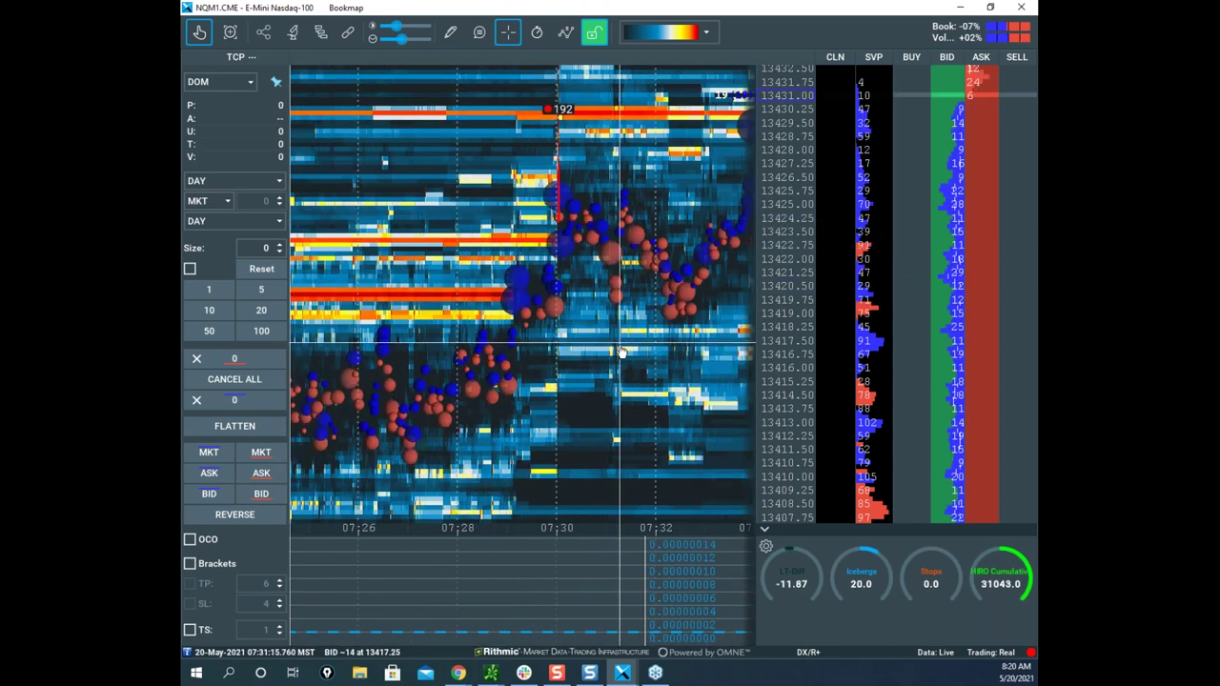
Review the Nasdaq-100 price action following 07:30, then return to a close view of the 07:29 and 07:30 Stops spikes.
{"action": "left_click_drag", "start_coordinate": [621, 351], "coordinate": [543, 377]}
{"action": "scroll", "coordinate": [544, 378], "scroll_direction": "down", "scroll_amount": 2}
{"action": "scroll", "coordinate": [612, 408], "scroll_direction": "down", "scroll_amount": 2}
{"action": "left_click_drag", "start_coordinate": [612, 408], "coordinate": [513, 407]}
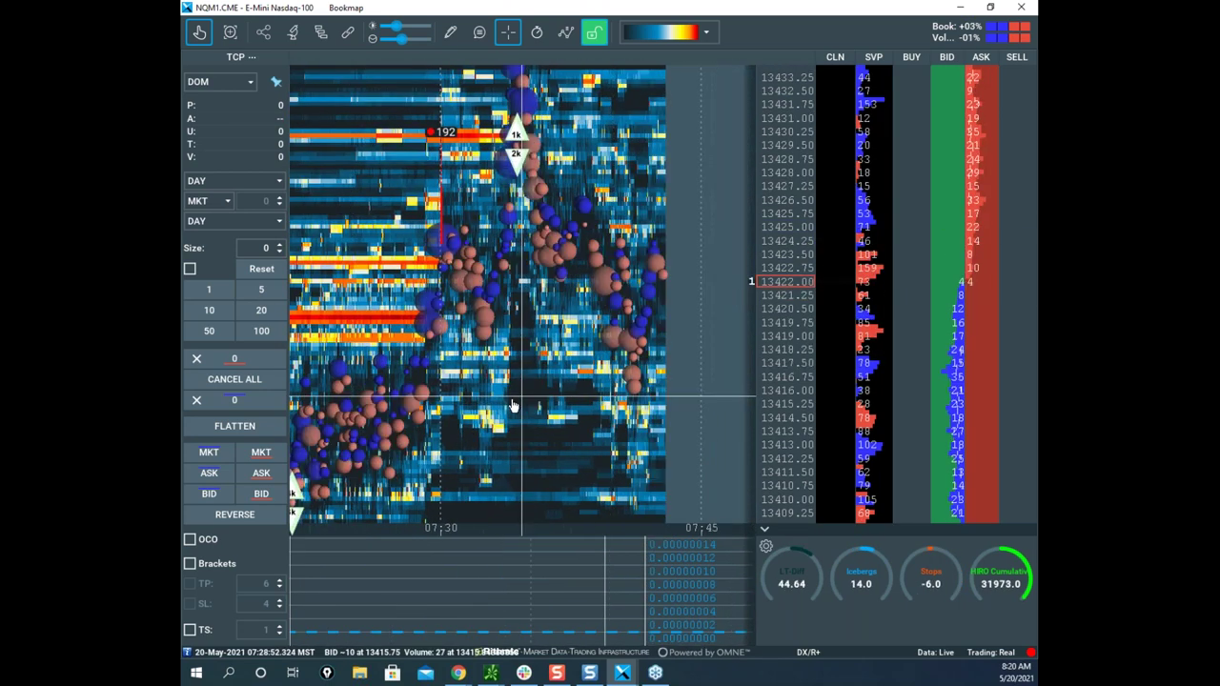
{"action": "scroll", "coordinate": [556, 393], "scroll_direction": "up", "scroll_amount": 5}
{"action": "scroll", "coordinate": [556, 392], "scroll_direction": "up", "scroll_amount": 3}
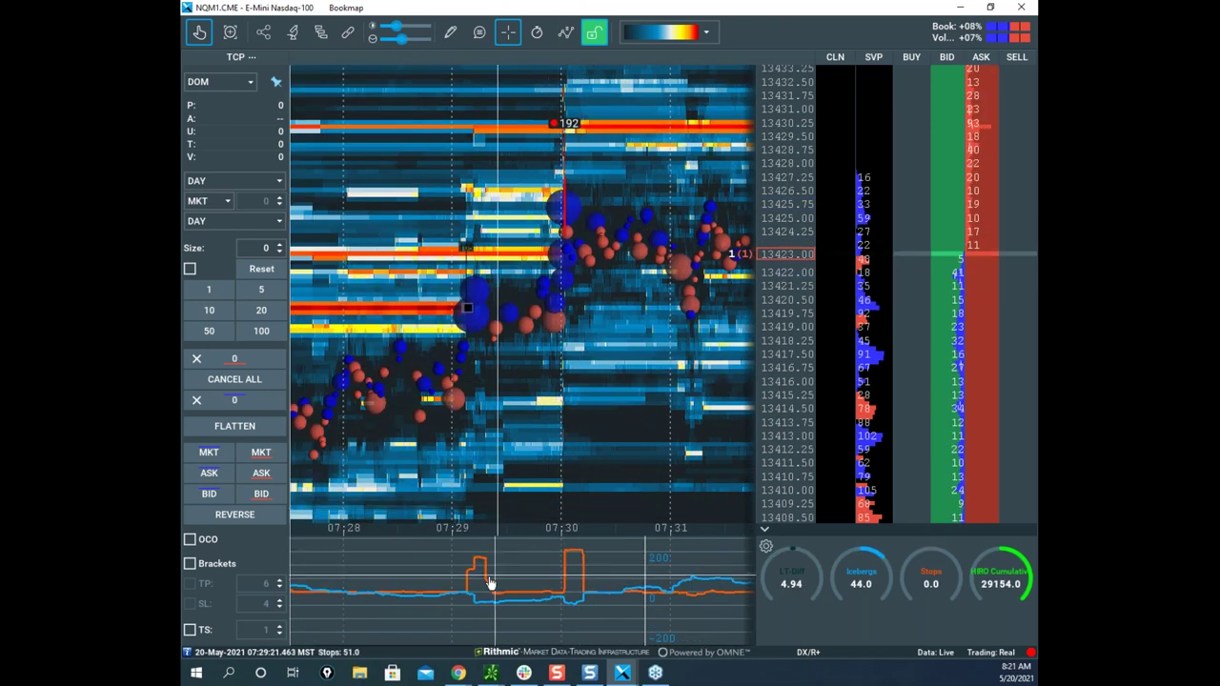
{"action": "left_click", "coordinate": [449, 31]}
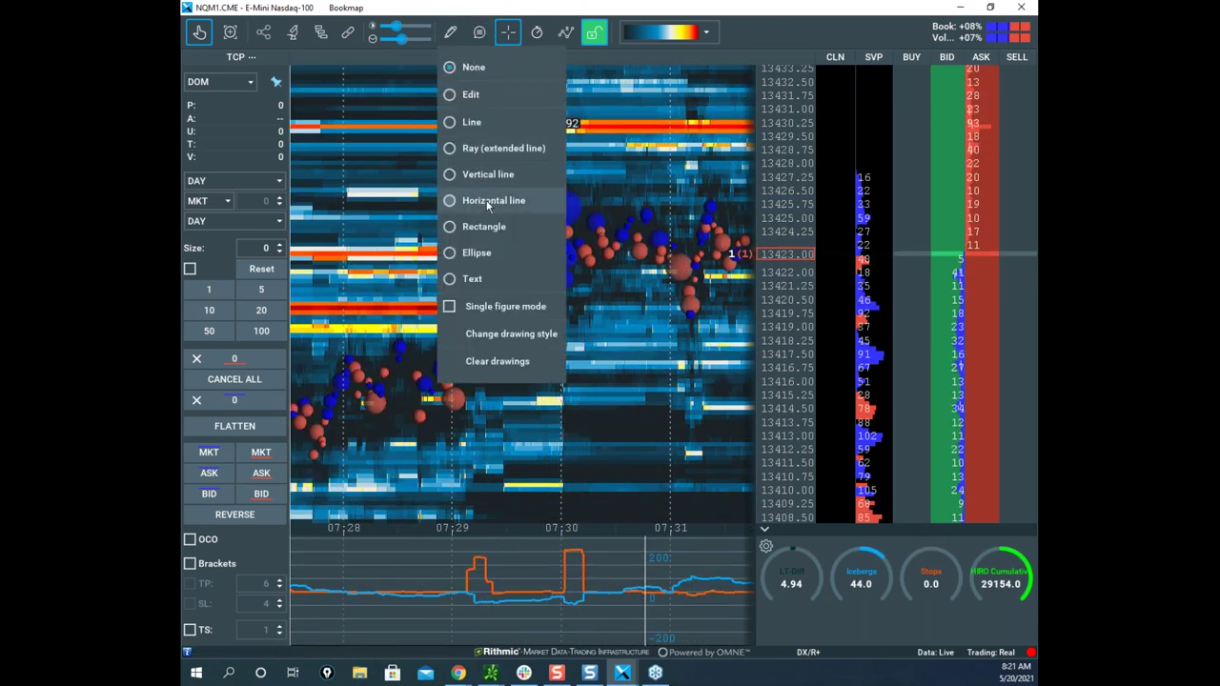
{"action": "left_click", "coordinate": [488, 203]}
{"action": "left_click", "coordinate": [449, 31]}
{"action": "left_click", "coordinate": [480, 65]}
Examine the trades, liquidity levels and Stops activity around 07:29:10 on the Nasdaq-100 chart at seconds-level detail.
{"action": "scroll", "coordinate": [580, 204], "scroll_direction": "down", "scroll_amount": 1}
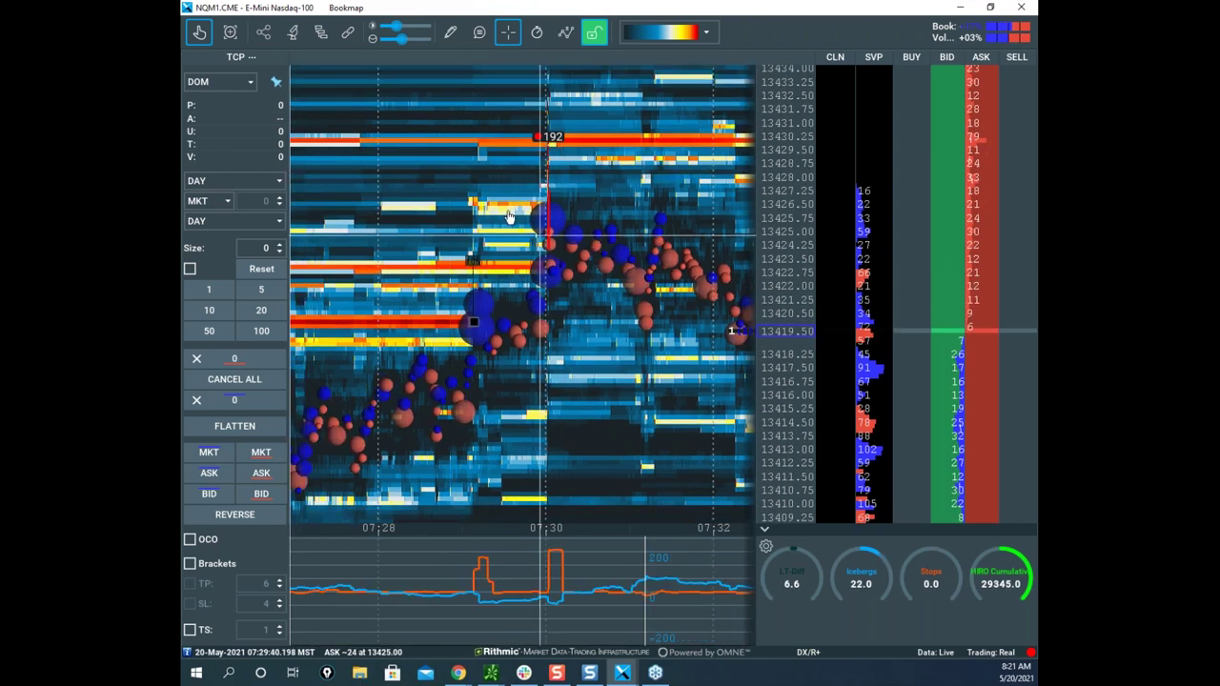
{"action": "left_click_drag", "start_coordinate": [515, 200], "coordinate": [604, 187]}
{"action": "scroll", "coordinate": [617, 337], "scroll_direction": "up", "scroll_amount": 2}
{"action": "scroll", "coordinate": [583, 330], "scroll_direction": "up", "scroll_amount": 3}
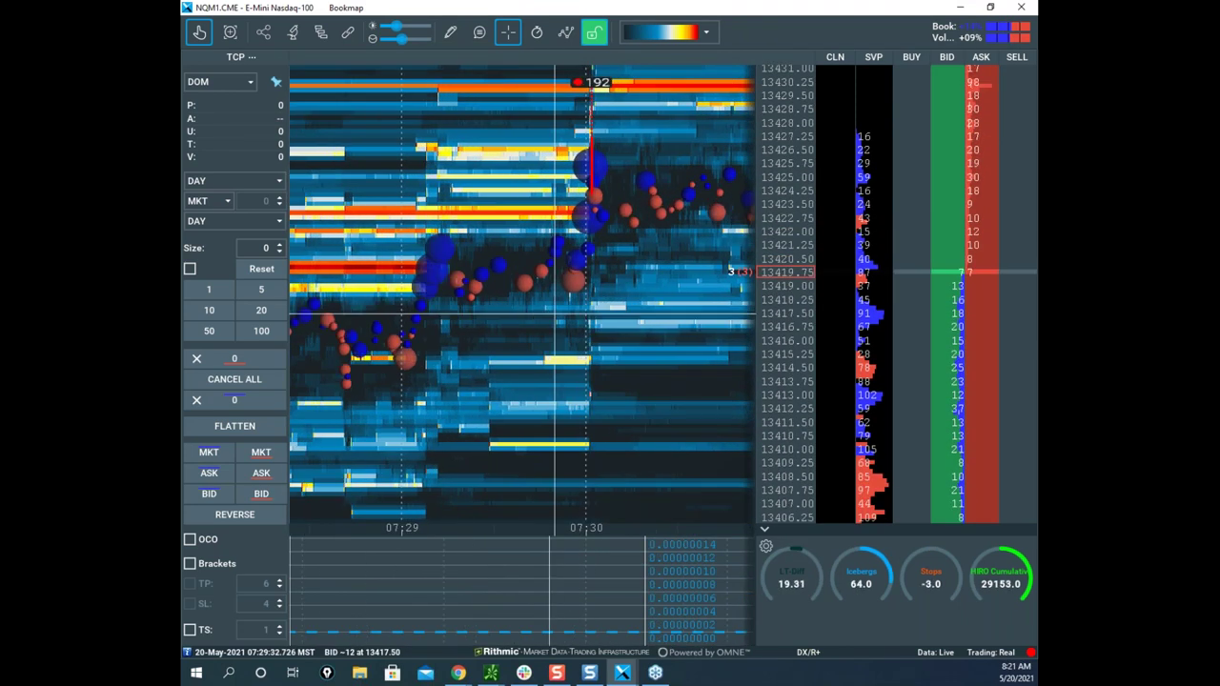
{"action": "left_click_drag", "start_coordinate": [525, 318], "coordinate": [610, 317]}
{"action": "scroll", "coordinate": [790, 246], "scroll_direction": "up", "scroll_amount": 1}
{"action": "scroll", "coordinate": [790, 246], "scroll_direction": "up", "scroll_amount": 2}
{"action": "scroll", "coordinate": [569, 280], "scroll_direction": "up", "scroll_amount": 5}
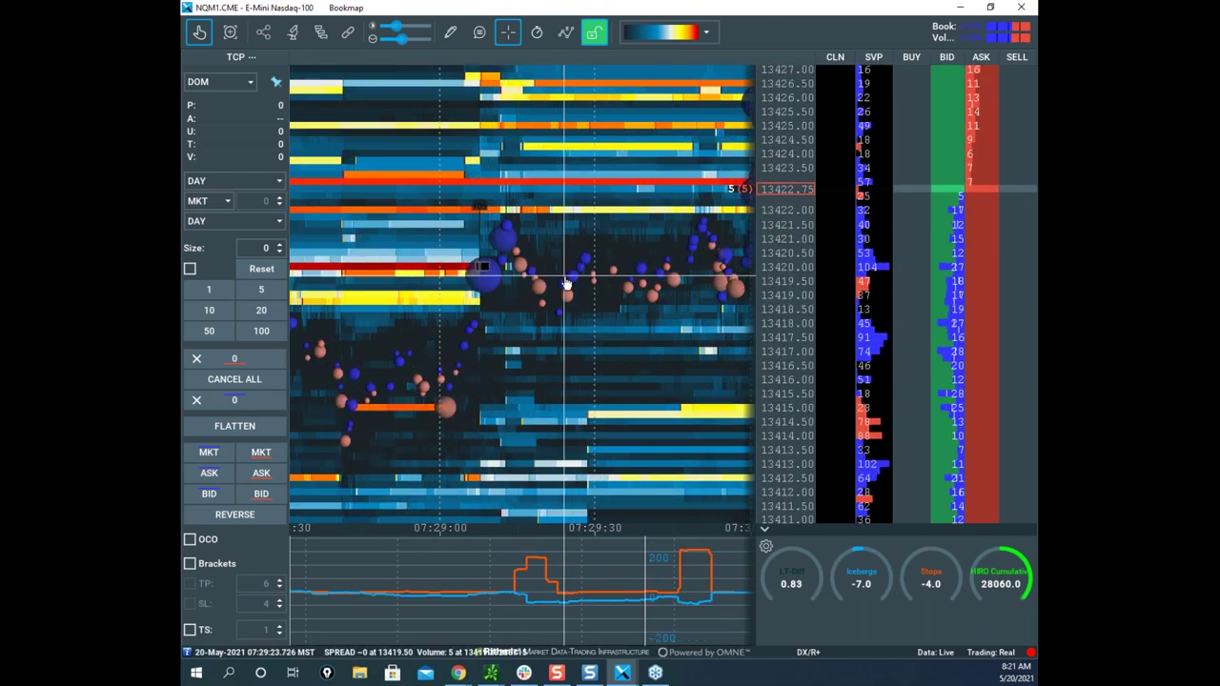
{"action": "left_click_drag", "start_coordinate": [490, 302], "coordinate": [584, 279]}
{"action": "scroll", "coordinate": [584, 278], "scroll_direction": "up", "scroll_amount": 5}
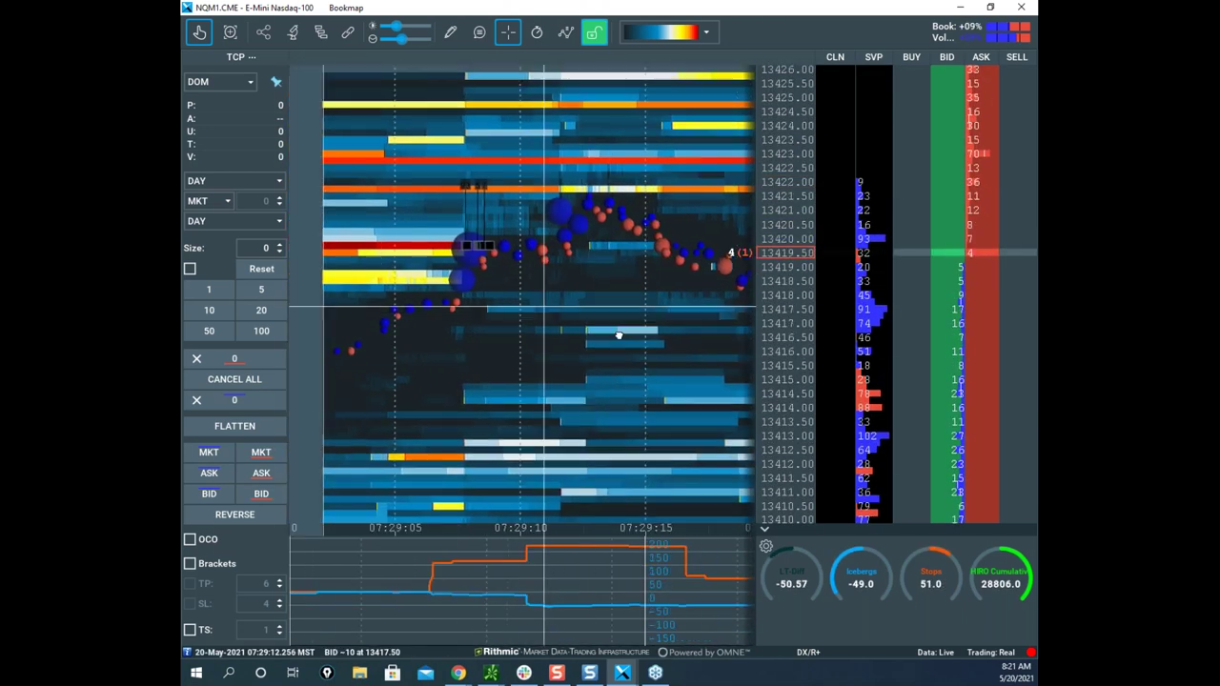
Draw a horizontal line at about 13418.50 where the 07:29:07.7 stop run begins, then leave drawing mode.
{"action": "left_click_drag", "start_coordinate": [511, 349], "coordinate": [555, 363]}
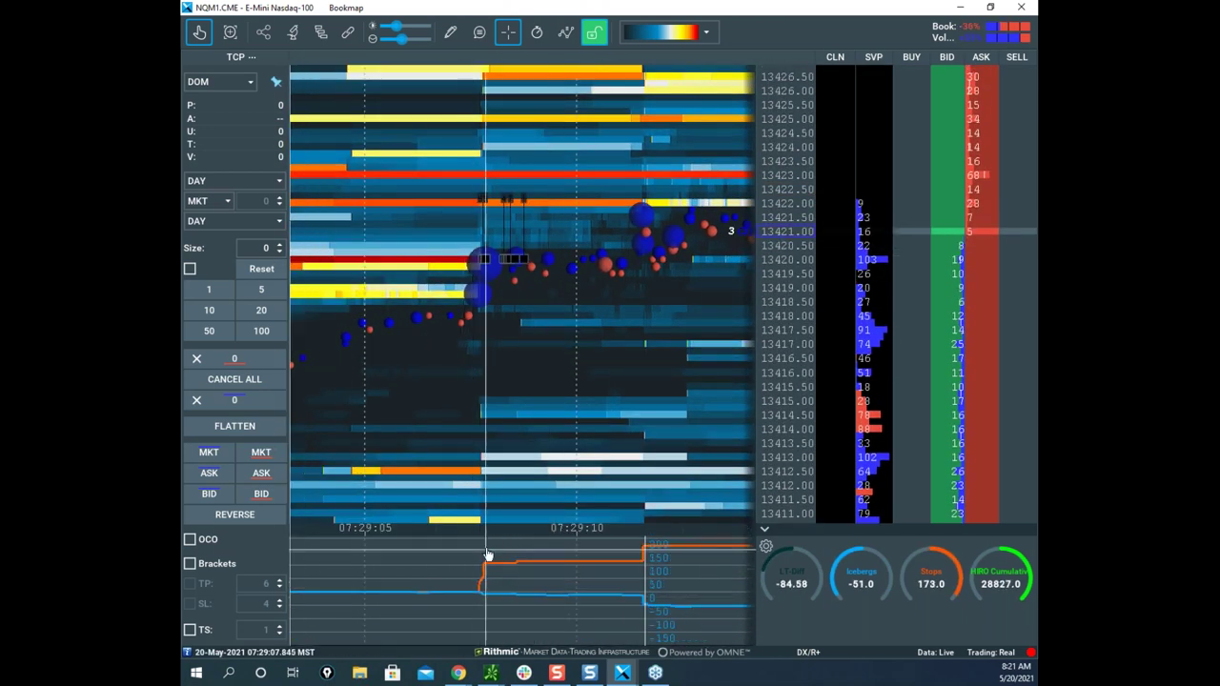
{"action": "scroll", "coordinate": [505, 272], "scroll_direction": "up", "scroll_amount": 3}
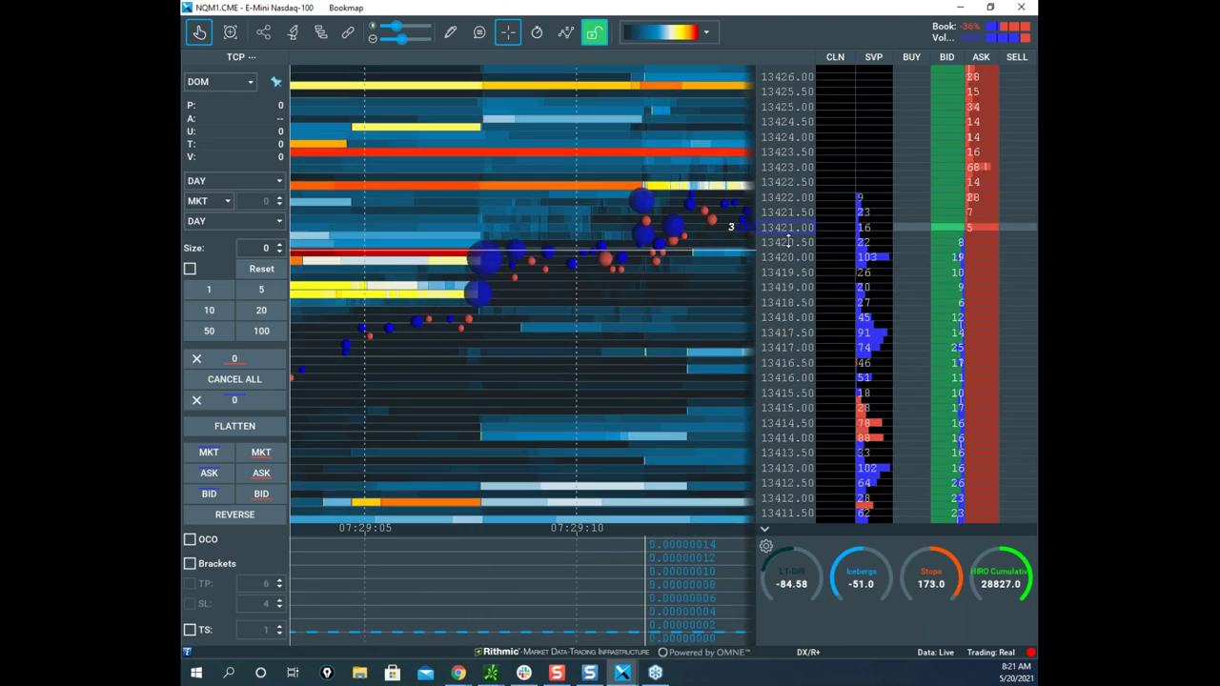
{"action": "scroll", "coordinate": [536, 272], "scroll_direction": "up", "scroll_amount": 5}
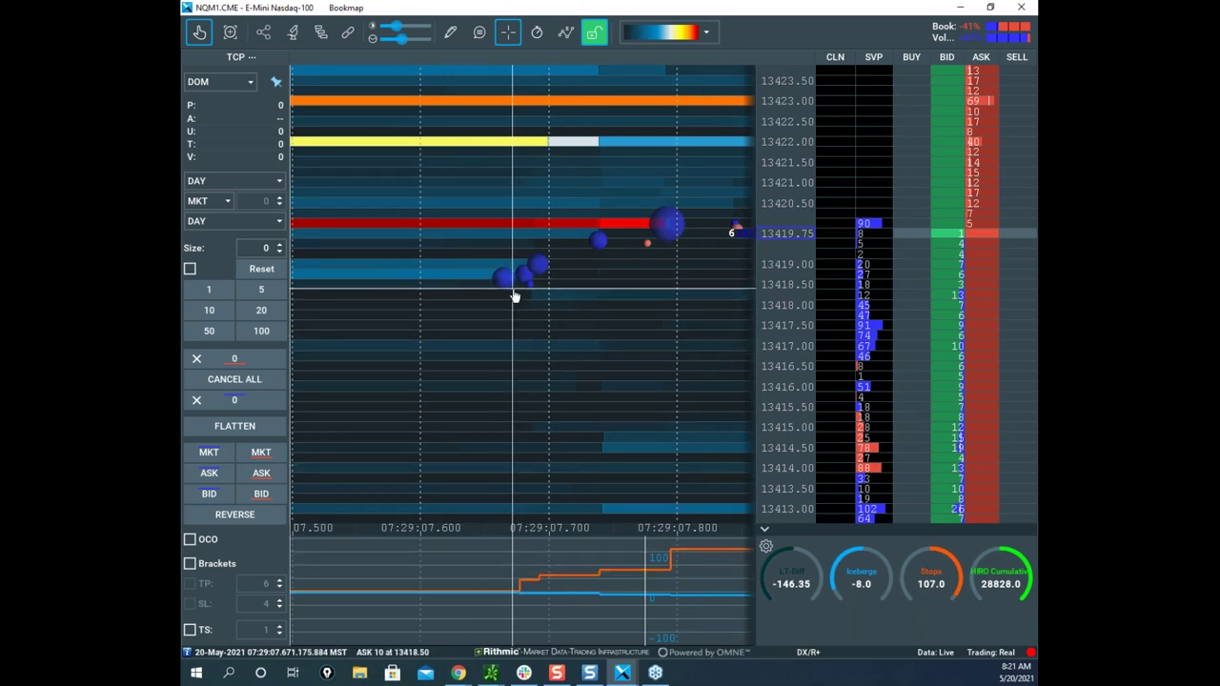
{"action": "left_click", "coordinate": [450, 33]}
{"action": "left_click", "coordinate": [495, 200]}
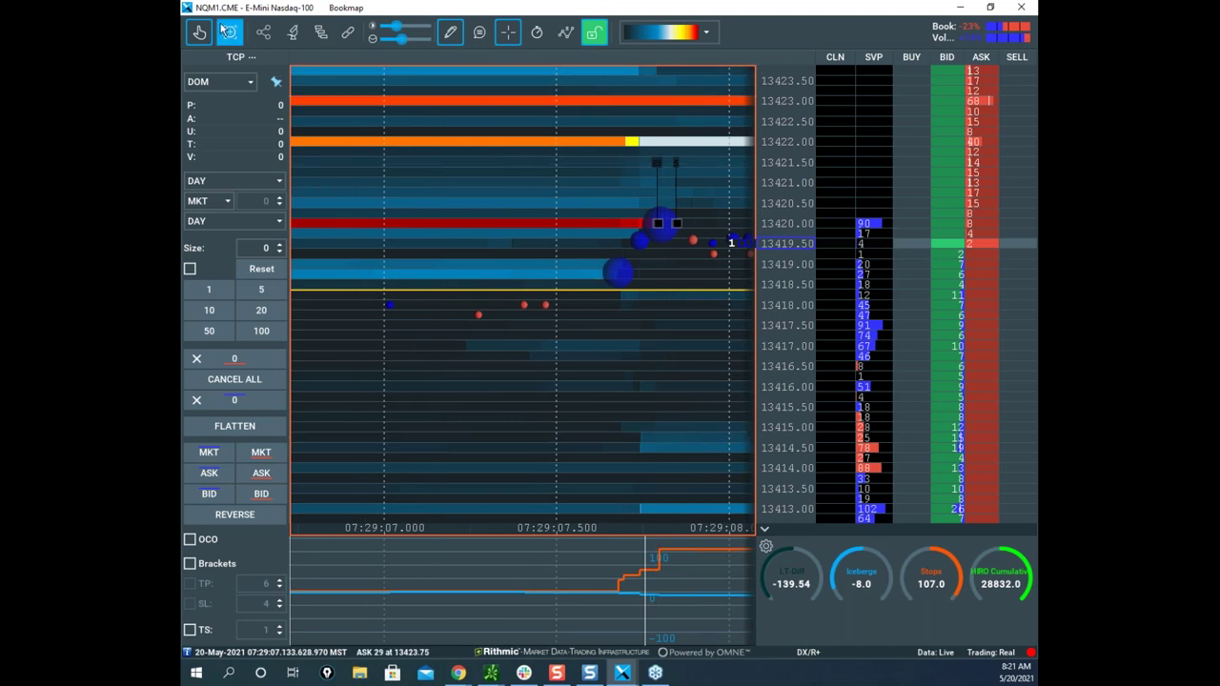
{"action": "left_click", "coordinate": [450, 36]}
{"action": "left_click", "coordinate": [472, 68]}
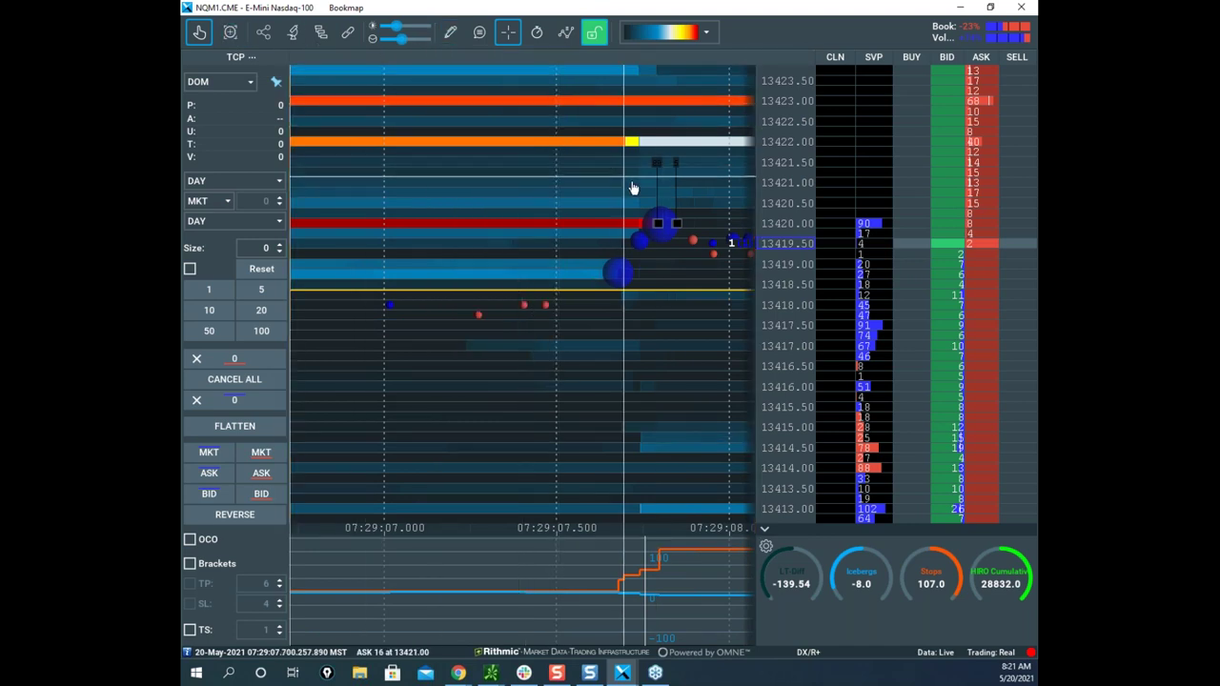
Draw a horizontal line at about 13427.50 just above the top of the 192 stop run at 07:30:01, then leave drawing mode.
{"action": "left_click_drag", "start_coordinate": [654, 274], "coordinate": [562, 263]}
{"action": "scroll", "coordinate": [610, 273], "scroll_direction": "down", "scroll_amount": 5}
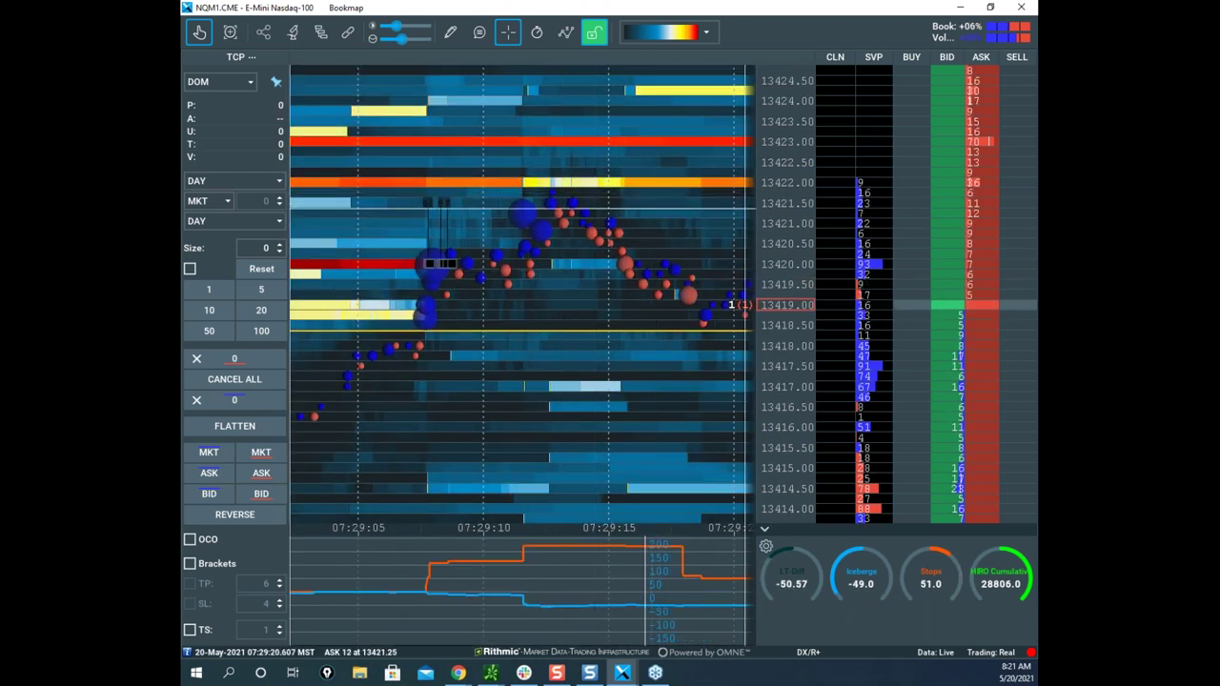
{"action": "left_click_drag", "start_coordinate": [707, 207], "coordinate": [593, 201]}
{"action": "scroll", "coordinate": [648, 202], "scroll_direction": "down", "scroll_amount": 2}
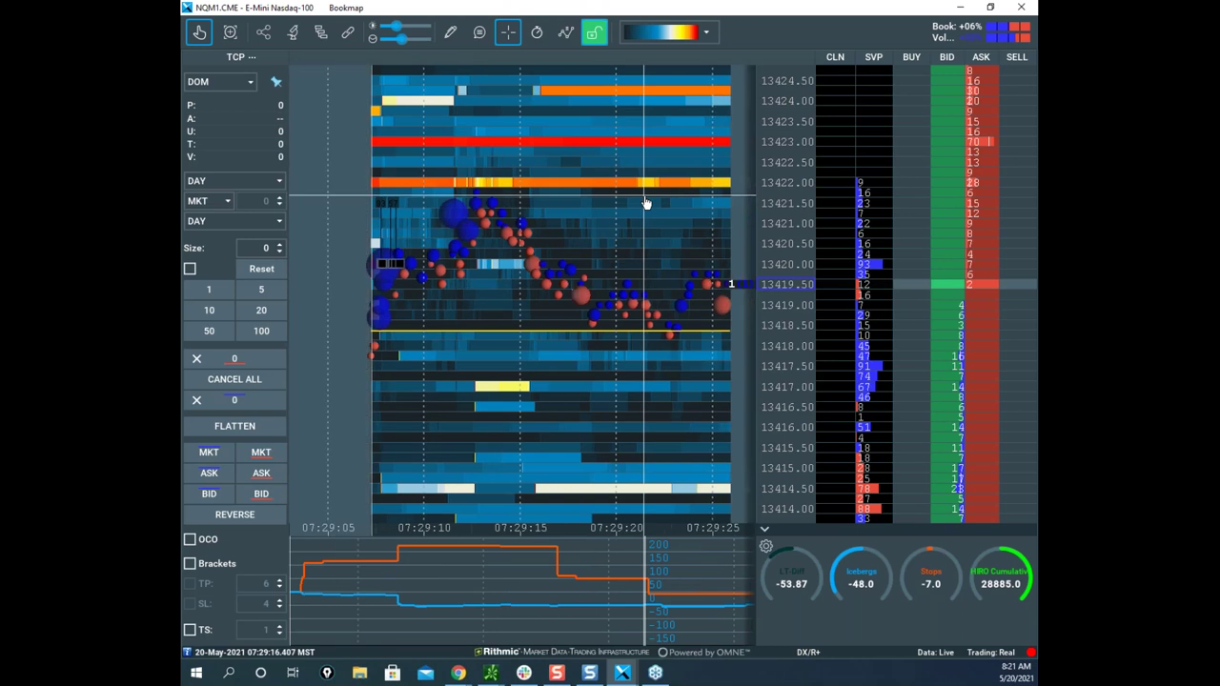
{"action": "left_click_drag", "start_coordinate": [672, 221], "coordinate": [551, 210]}
{"action": "scroll", "coordinate": [550, 209], "scroll_direction": "down", "scroll_amount": 4}
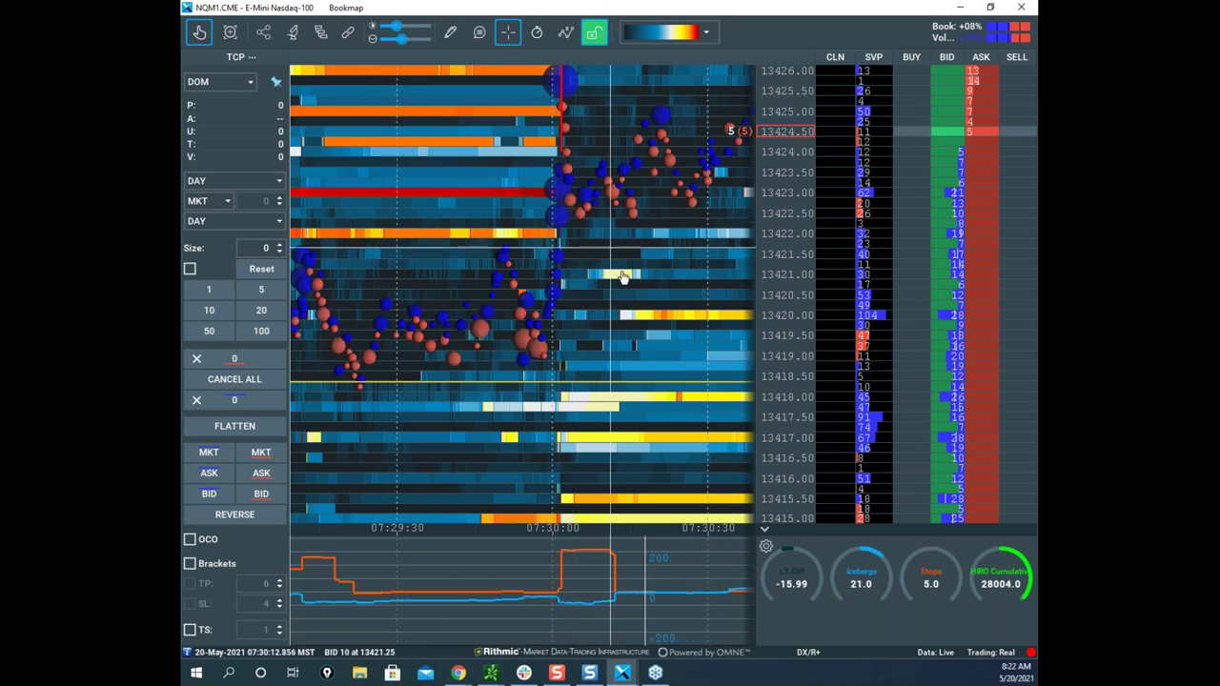
{"action": "scroll", "coordinate": [624, 299], "scroll_direction": "up", "scroll_amount": 8}
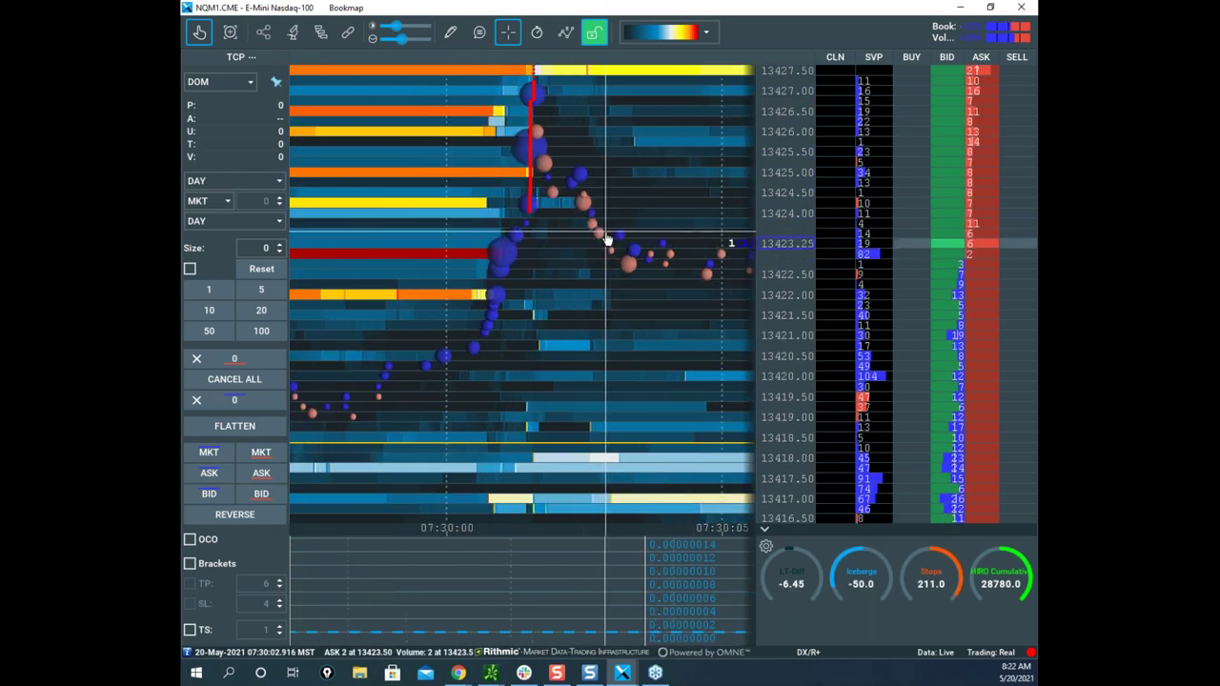
{"action": "scroll", "coordinate": [570, 250], "scroll_direction": "up", "scroll_amount": 3}
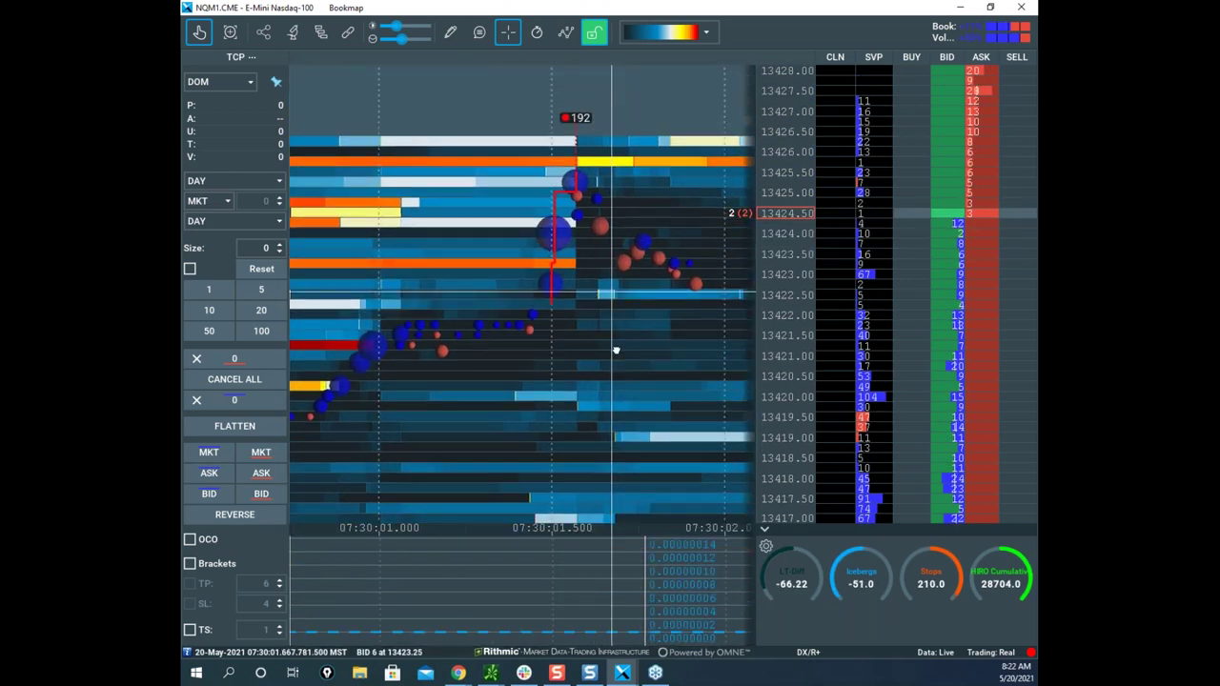
{"action": "scroll", "coordinate": [552, 253], "scroll_direction": "up", "scroll_amount": 3}
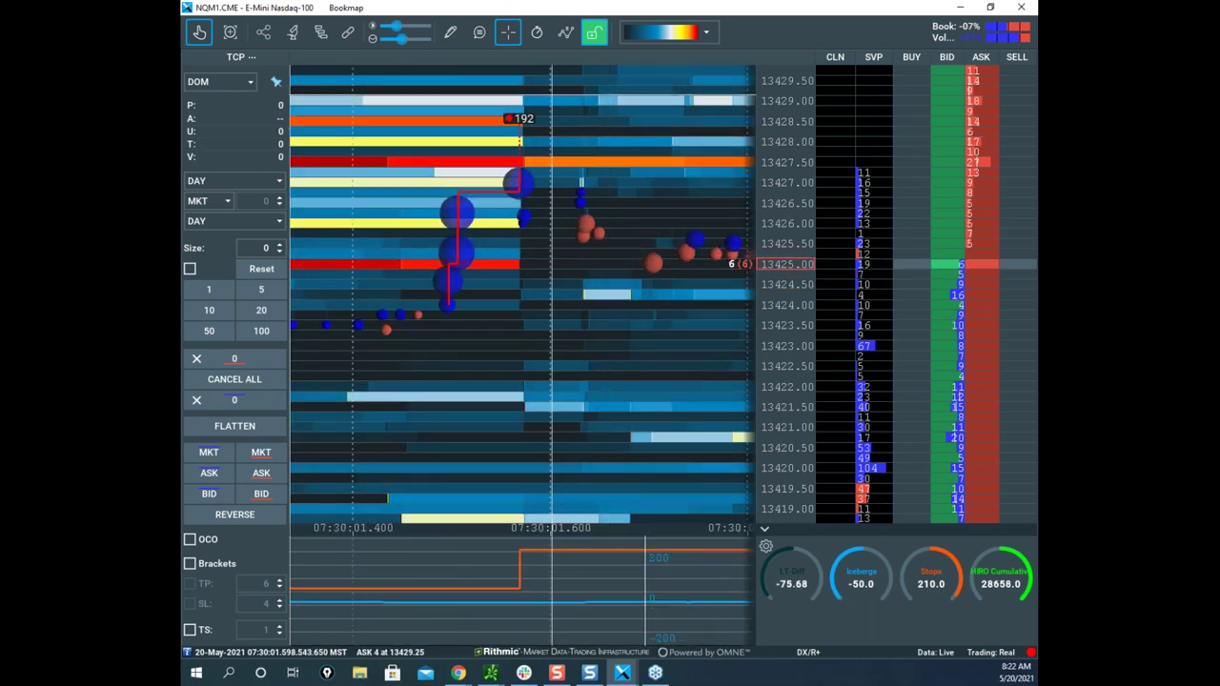
{"action": "left_click", "coordinate": [450, 35]}
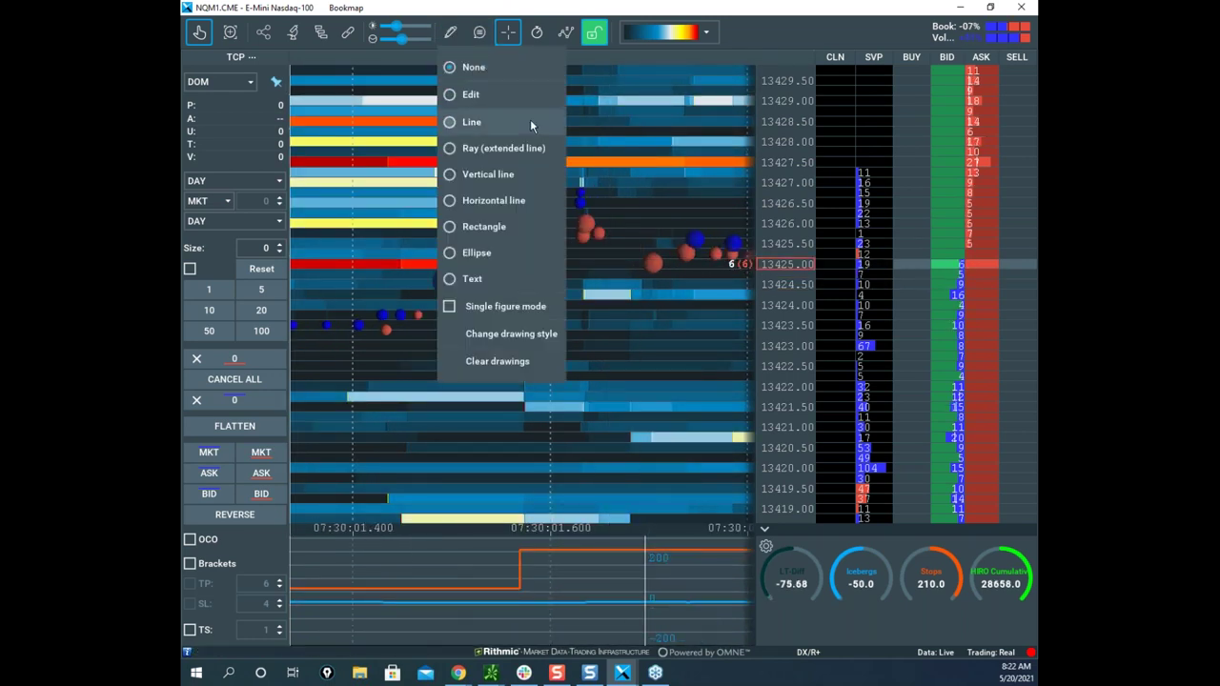
{"action": "left_click", "coordinate": [499, 201]}
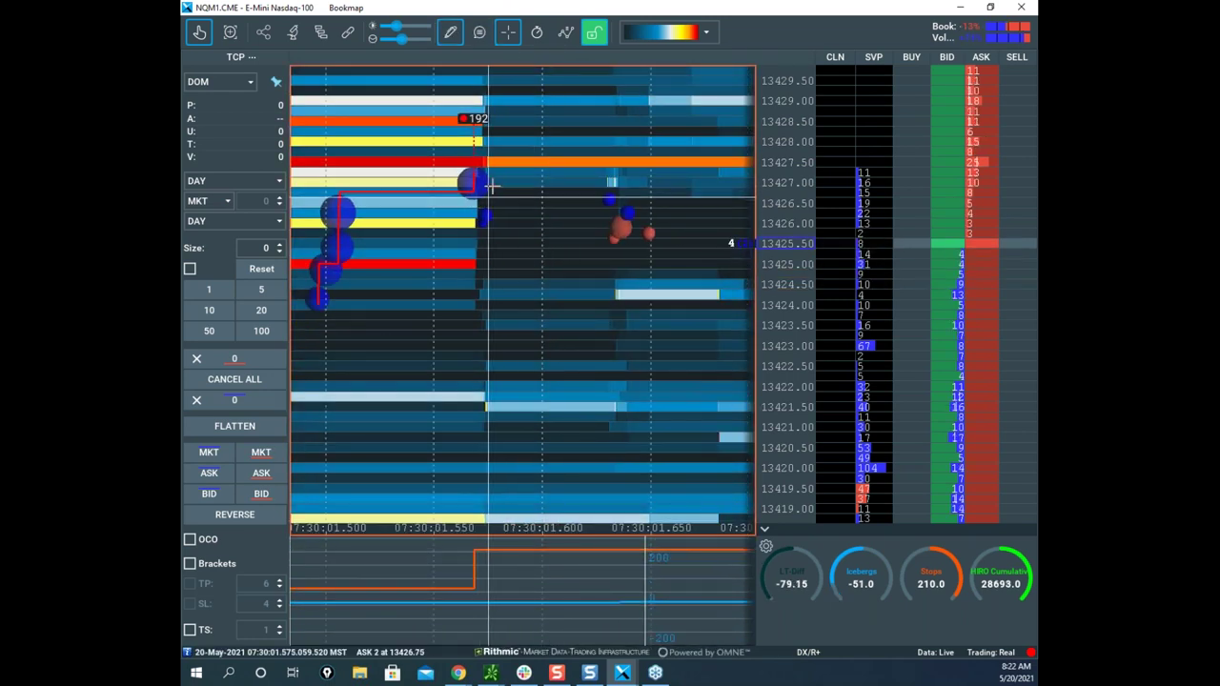
{"action": "scroll", "coordinate": [562, 181], "scroll_direction": "down", "scroll_amount": 8}
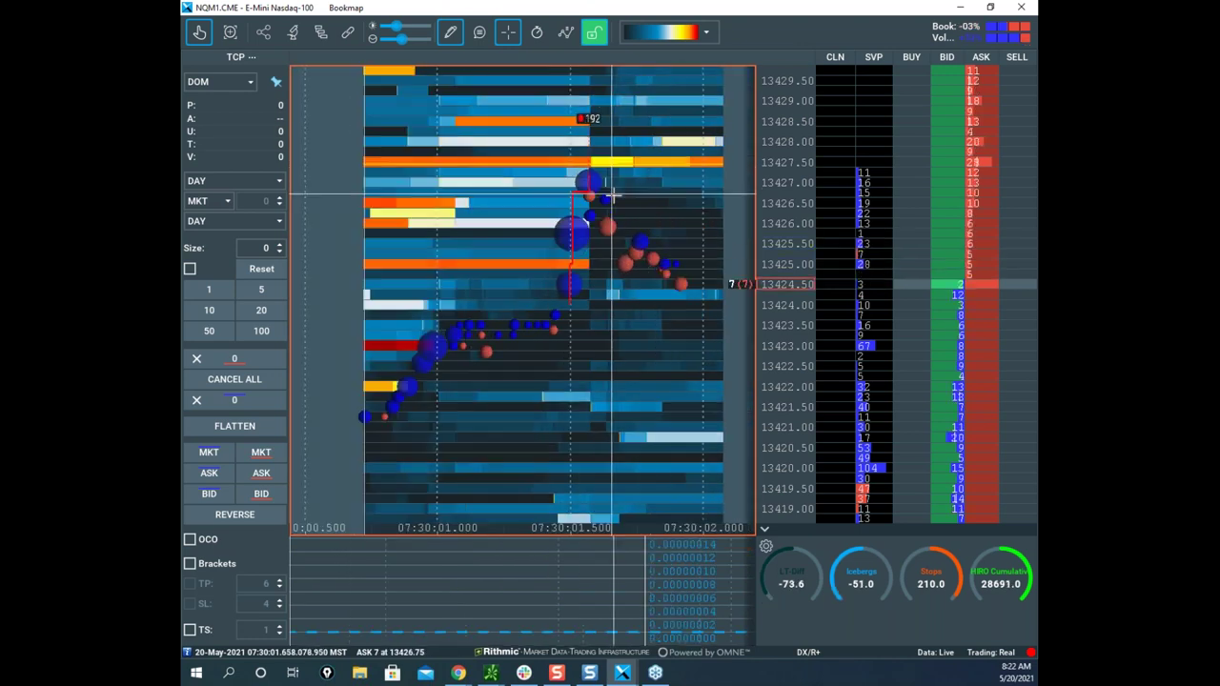
{"action": "scroll", "coordinate": [658, 210], "scroll_direction": "down", "scroll_amount": 4}
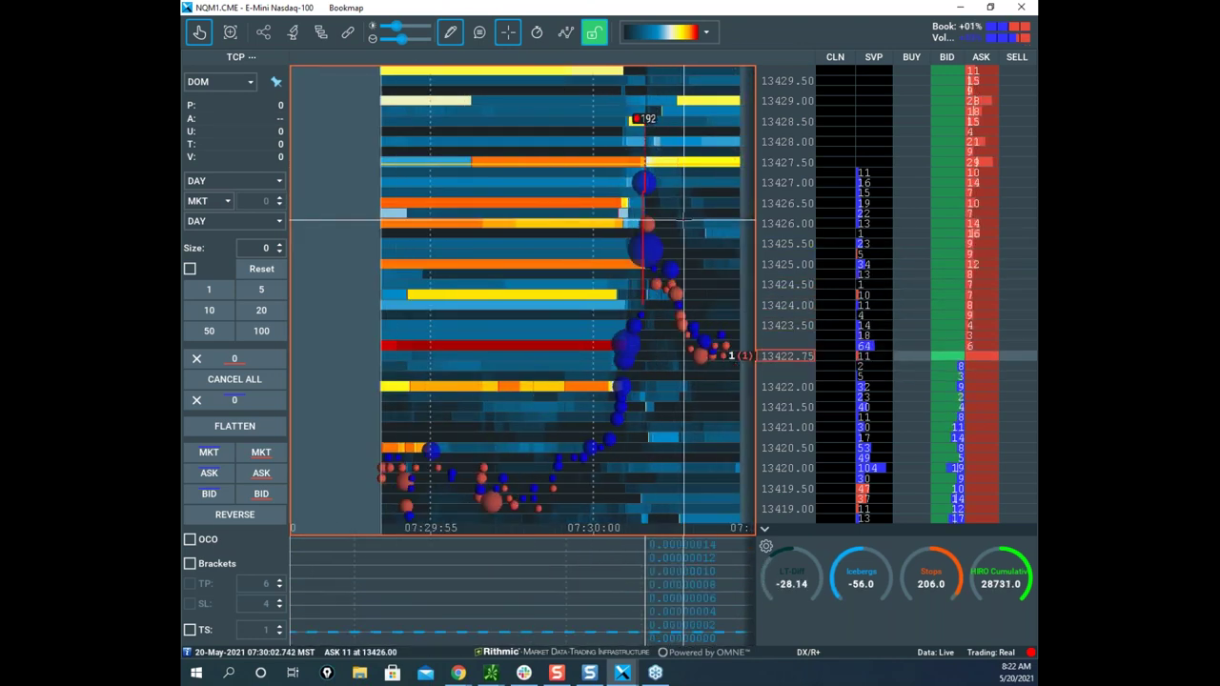
{"action": "left_click", "coordinate": [452, 41]}
{"action": "left_click", "coordinate": [471, 70]}
Restyle the lower horizontal line near 13418.50 as a thick solid line in yellow-green and save the style.
{"action": "left_click_drag", "start_coordinate": [696, 207], "coordinate": [418, 194]}
{"action": "scroll", "coordinate": [561, 197], "scroll_direction": "down", "scroll_amount": 6}
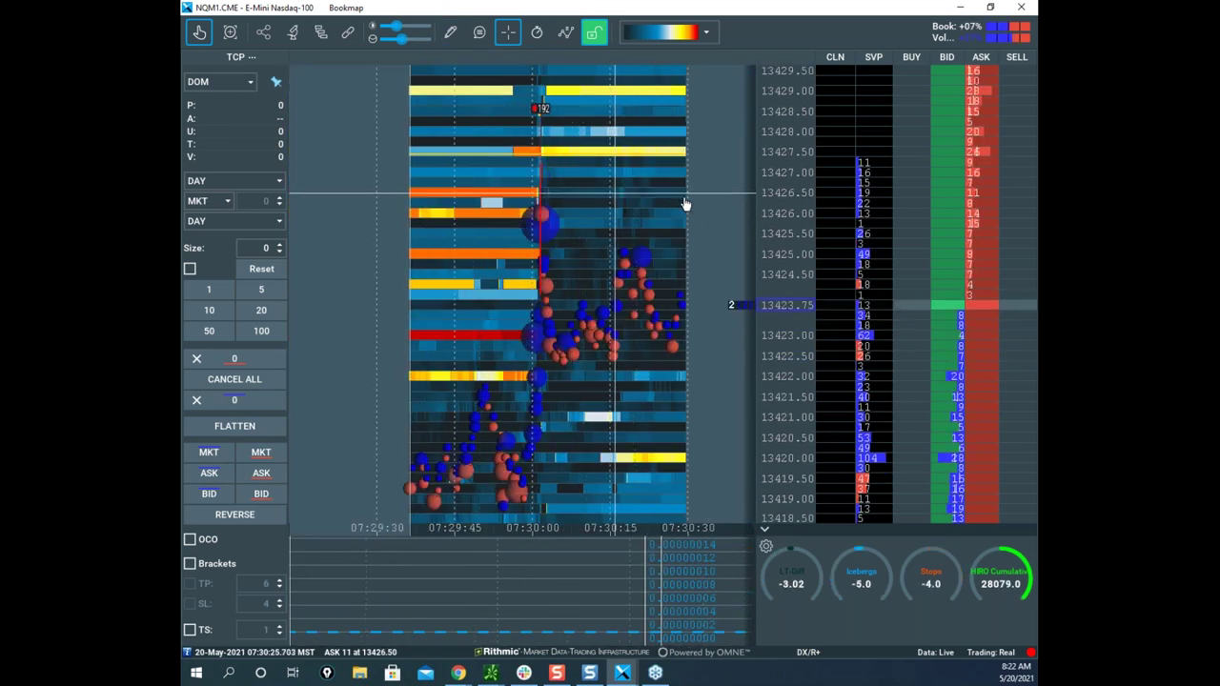
{"action": "scroll", "coordinate": [567, 211], "scroll_direction": "down", "scroll_amount": 5}
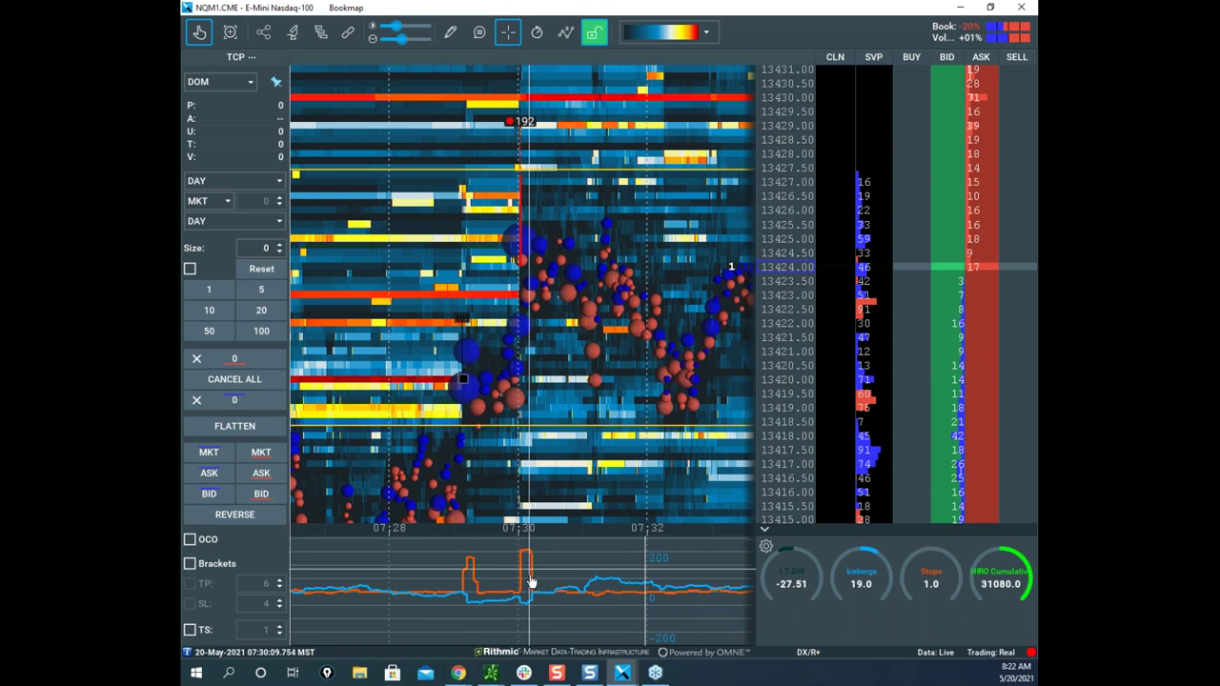
{"action": "right_click", "coordinate": [525, 435]}
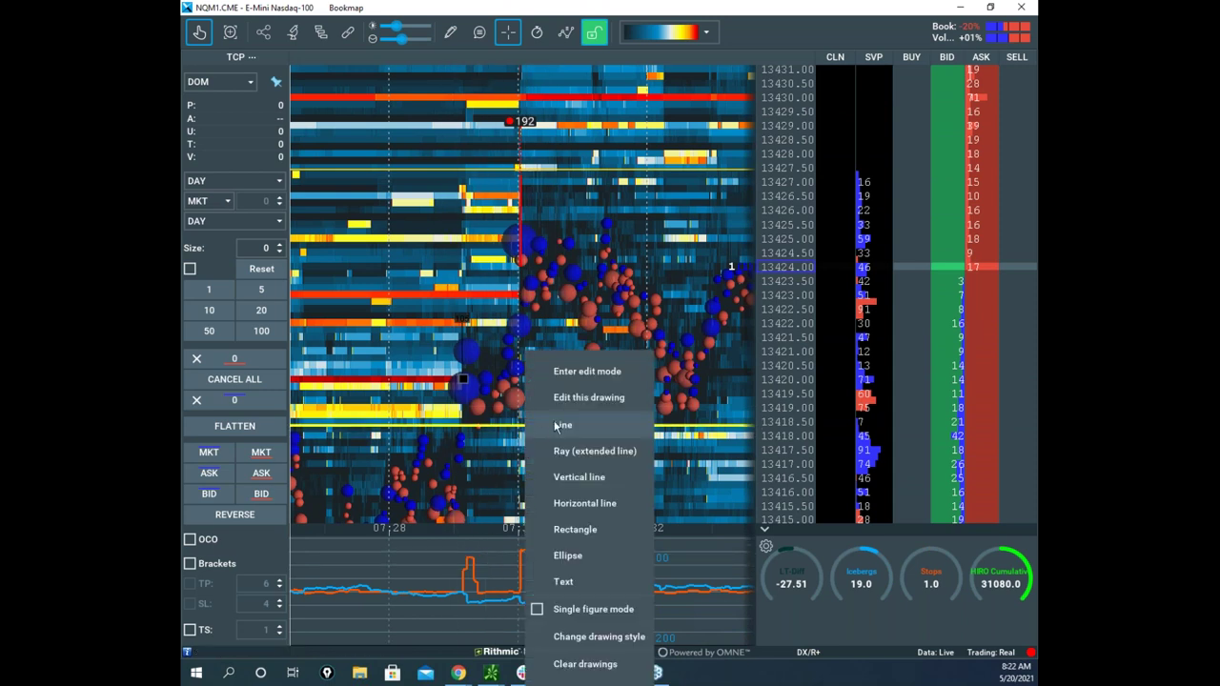
{"action": "left_click", "coordinate": [578, 373]}
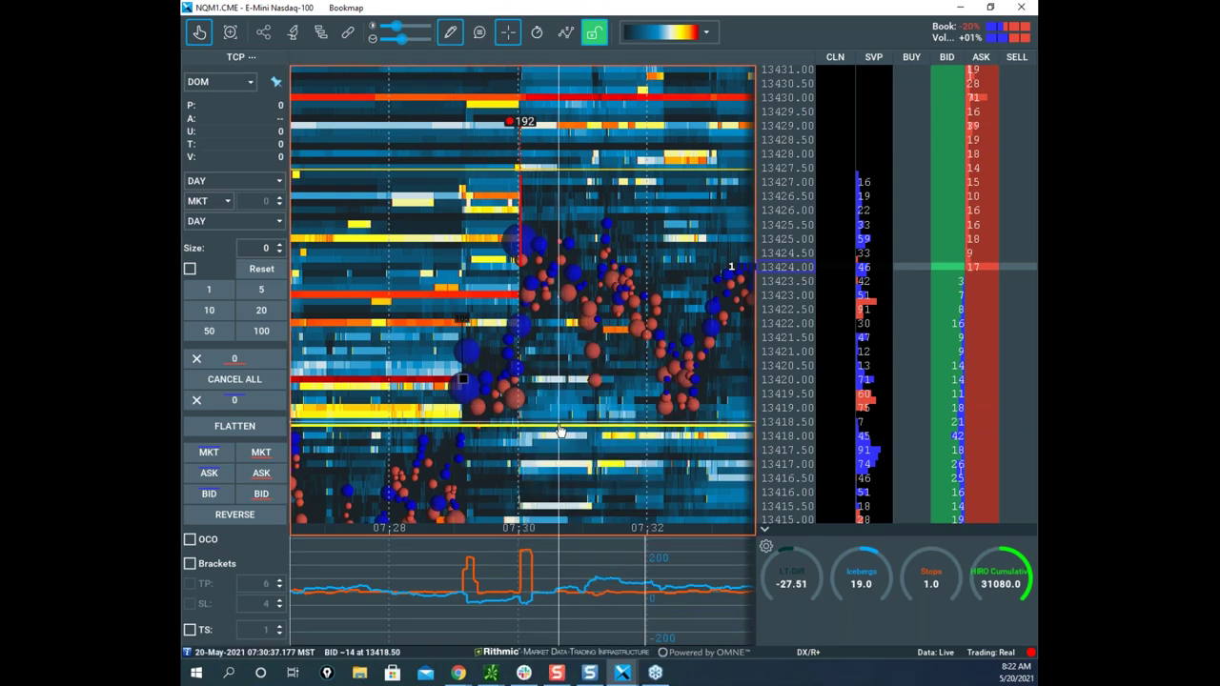
{"action": "right_click", "coordinate": [561, 431]}
{"action": "left_click", "coordinate": [576, 447]}
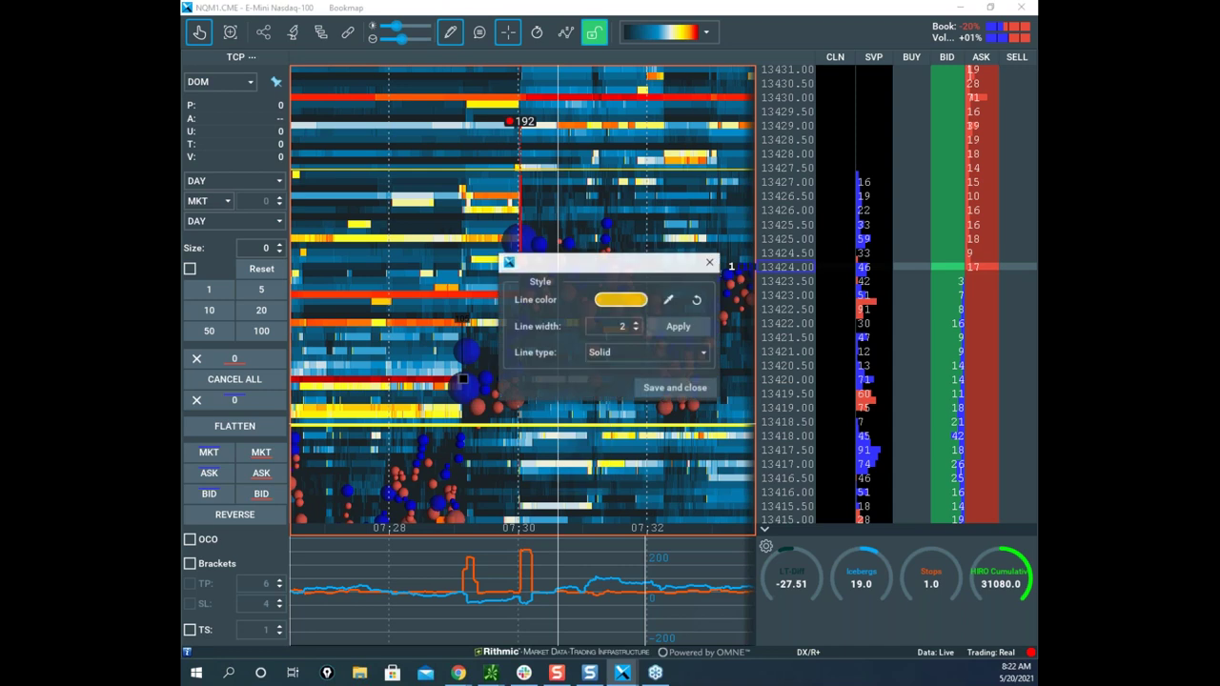
{"action": "left_click", "coordinate": [624, 302]}
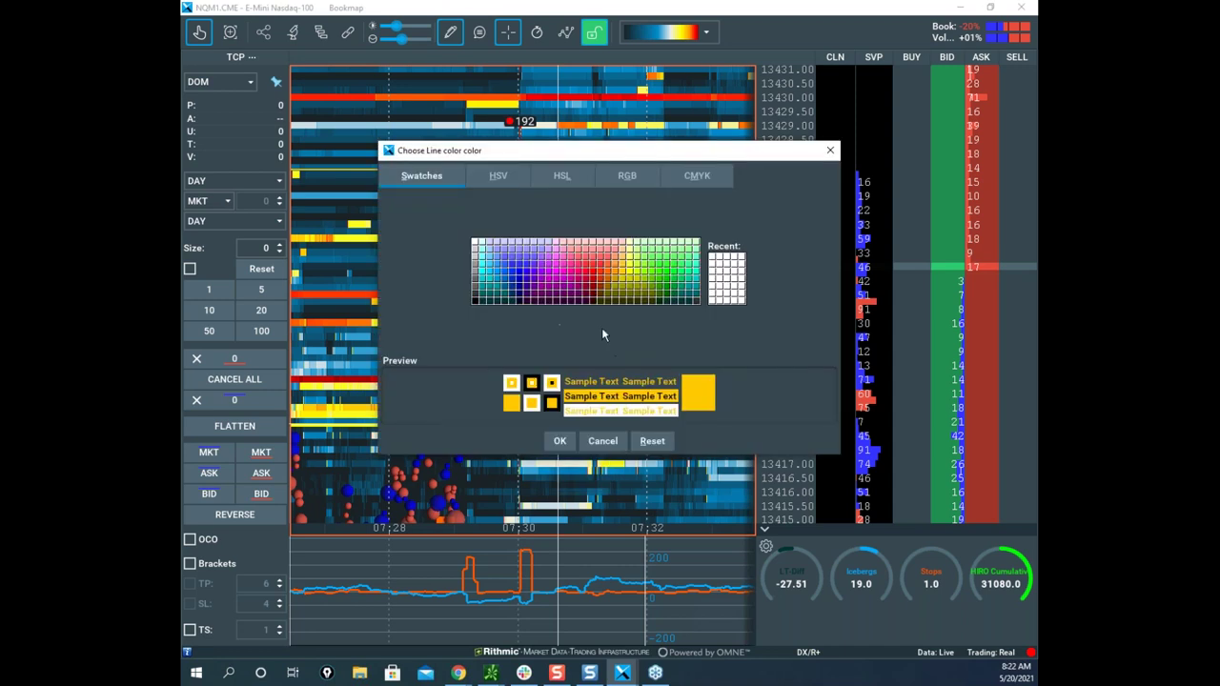
{"action": "left_click", "coordinate": [643, 282]}
{"action": "left_click", "coordinate": [559, 442]}
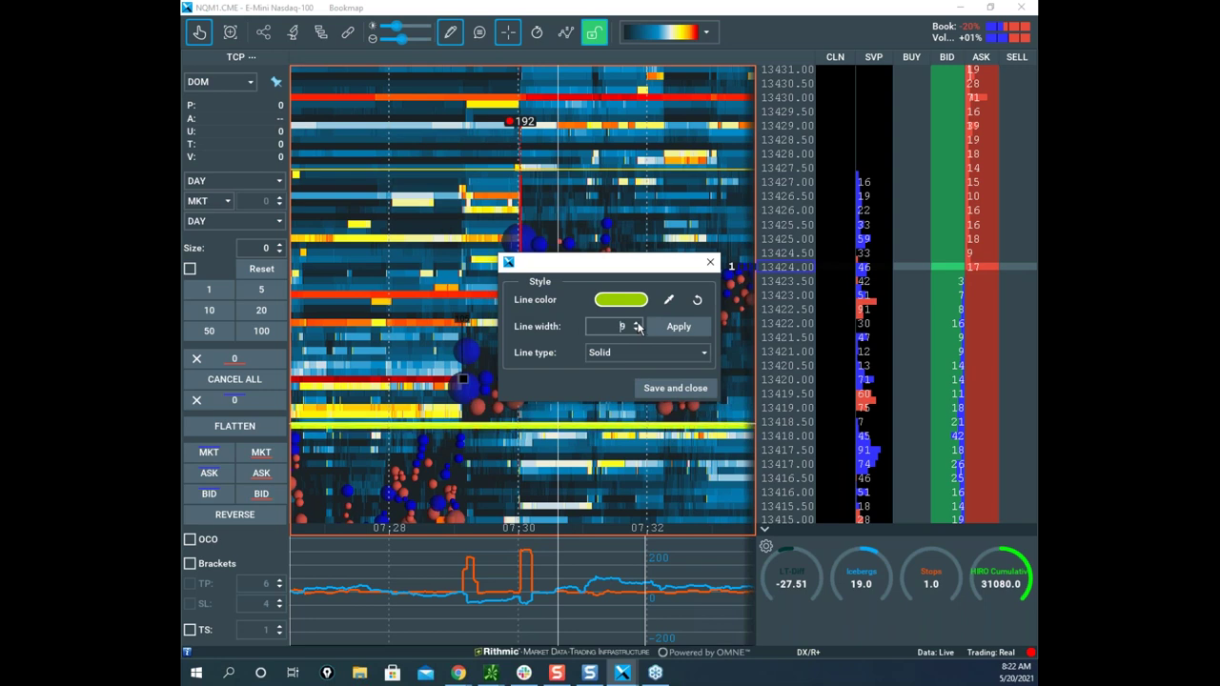
{"action": "left_click", "coordinate": [673, 393]}
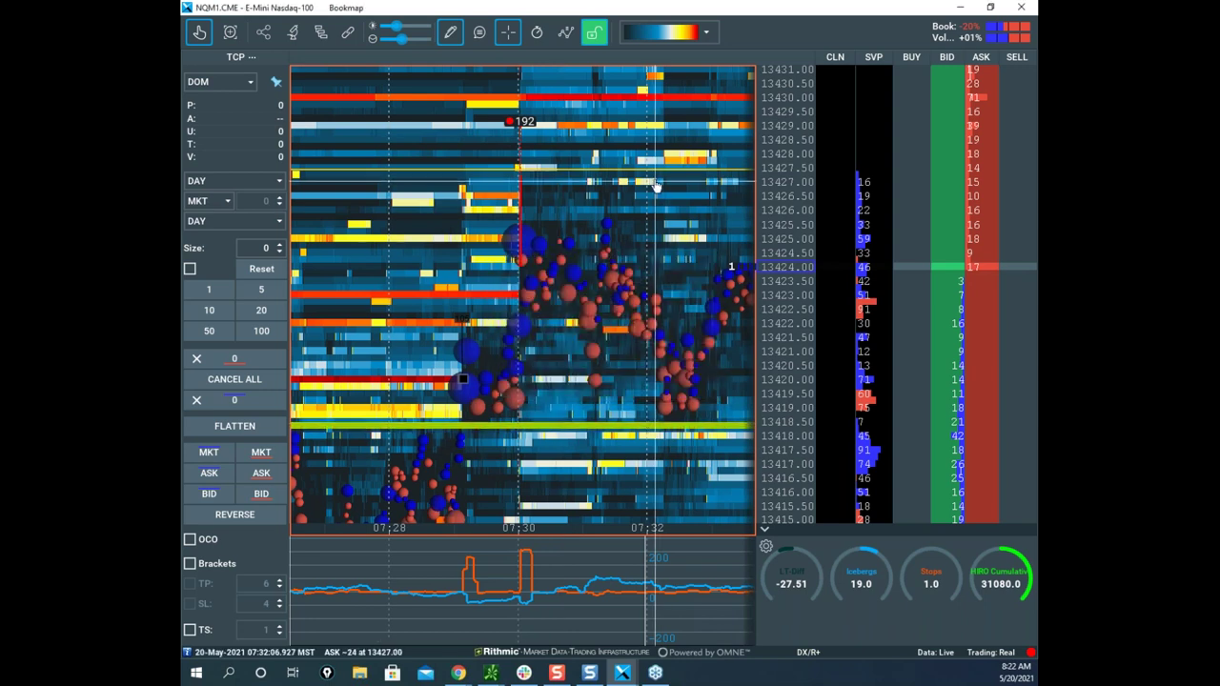
Restyle the upper horizontal line near 13427.50 in dark yellow with a line width of 10 and save it.
{"action": "right_click", "coordinate": [649, 168]}
{"action": "left_click", "coordinate": [656, 196]}
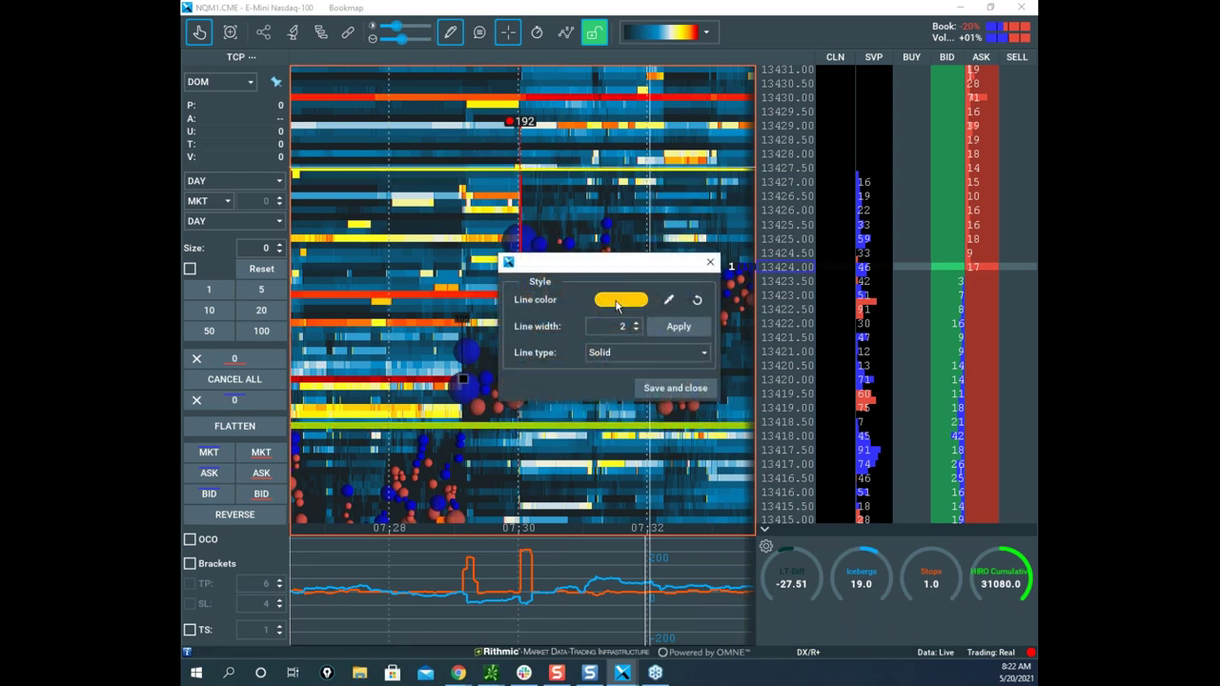
{"action": "left_click", "coordinate": [616, 303]}
{"action": "left_click", "coordinate": [631, 281]}
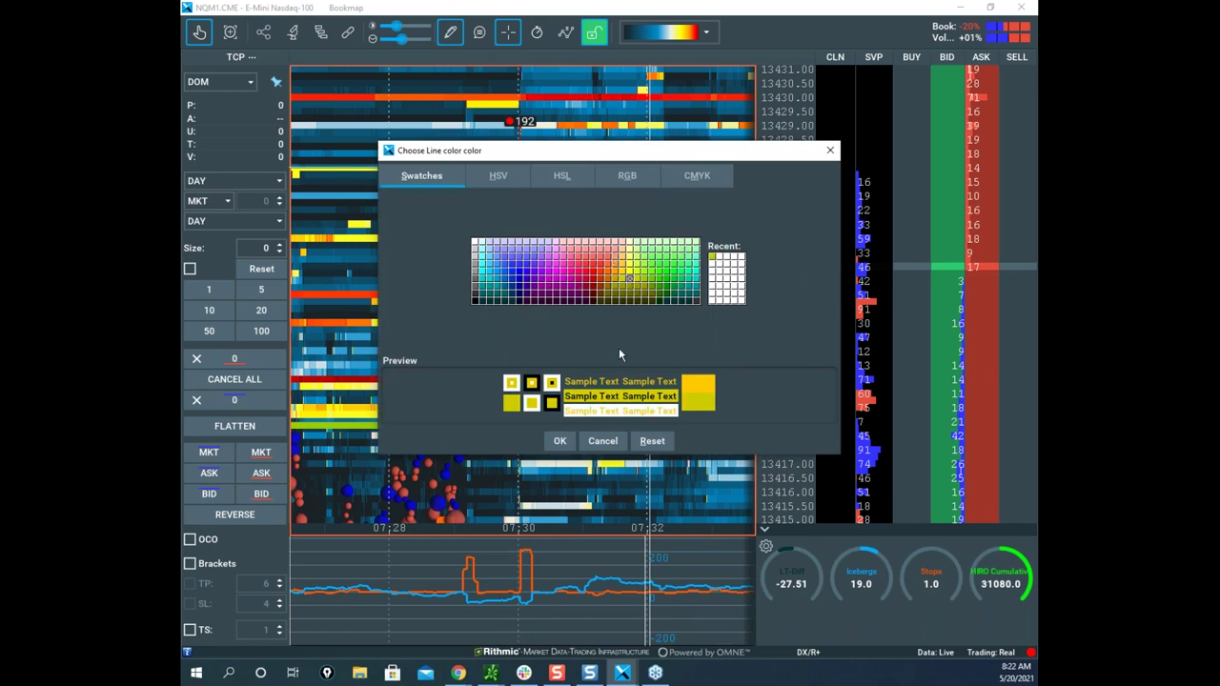
{"action": "left_click", "coordinate": [559, 442]}
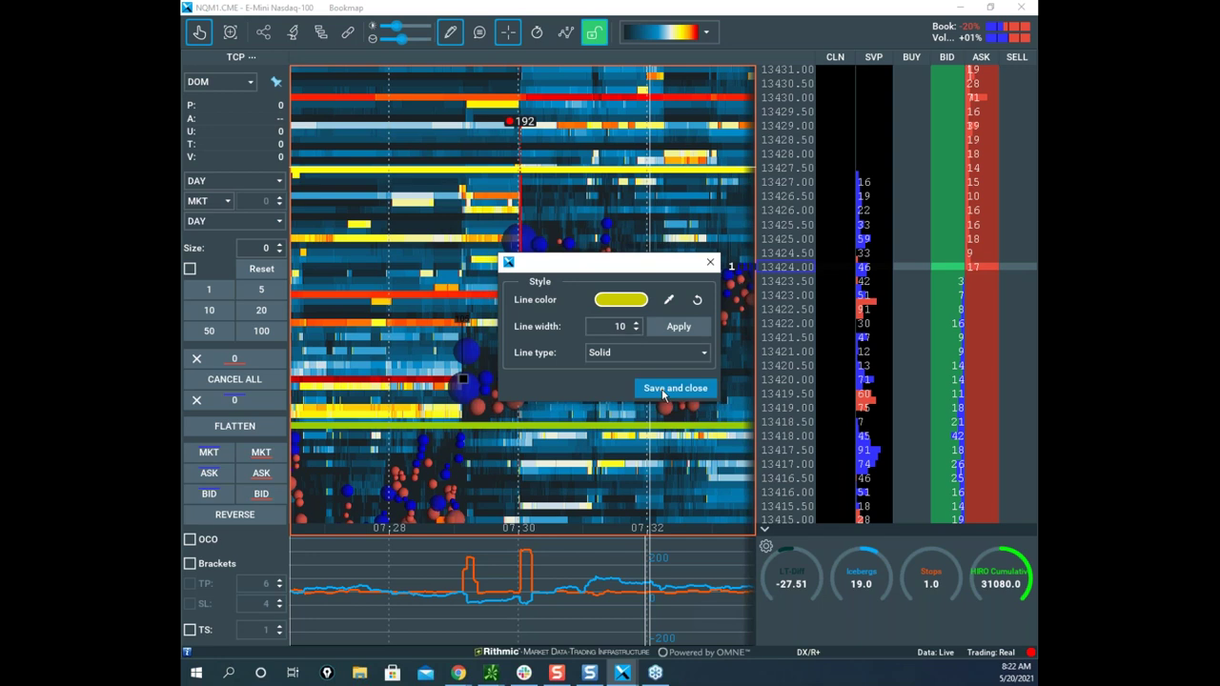
{"action": "left_click", "coordinate": [651, 389]}
{"action": "scroll", "coordinate": [746, 402], "scroll_direction": "down", "scroll_amount": 2}
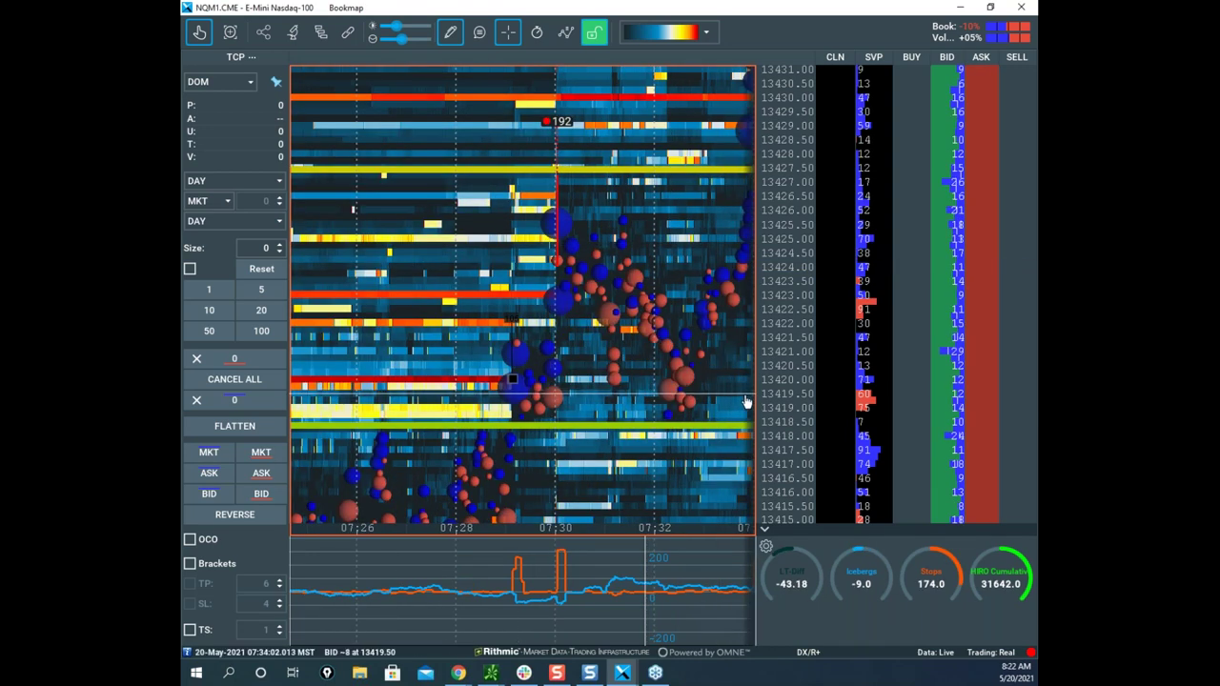
{"action": "scroll", "coordinate": [791, 296], "scroll_direction": "down", "scroll_amount": 3}
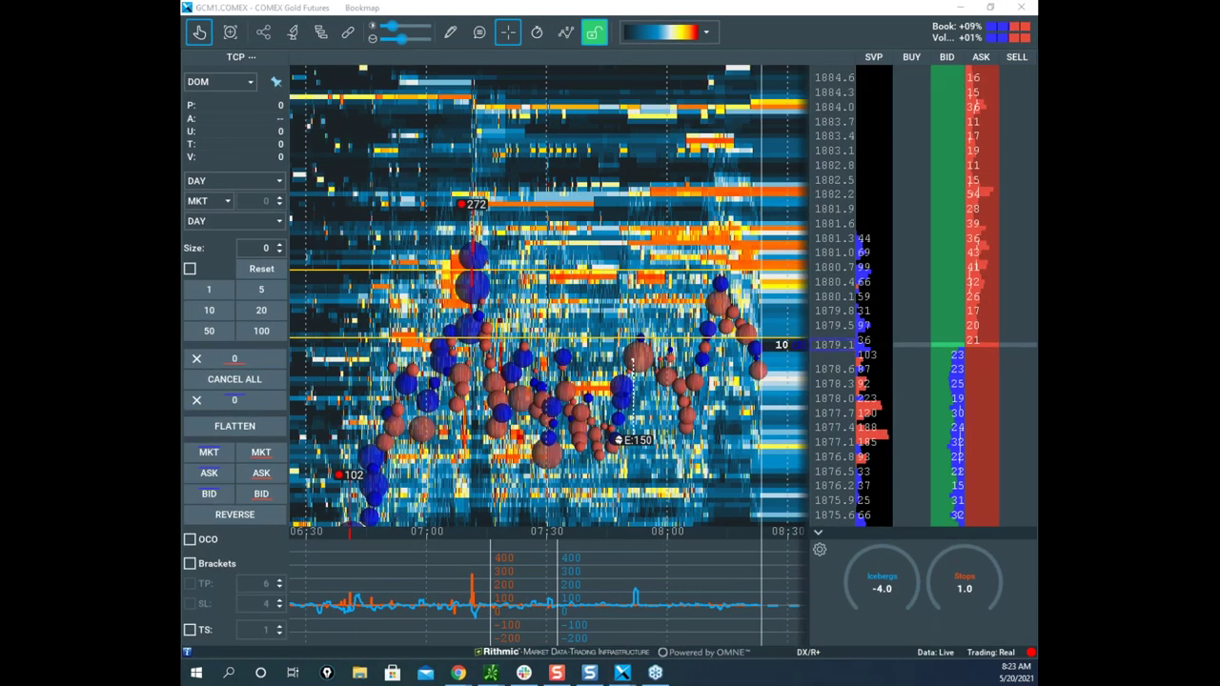
Sketch the gold price path over the 272 stop run peak and the second peak after 08:00, then clear the sketch.
{"action": "mouse_move", "coordinate": [399, 388]}
{"action": "left_mouse_down"}
{"action": "mouse_move", "coordinate": [474, 282]}
{"action": "mouse_move", "coordinate": [739, 533]}
{"action": "left_mouse_up"}
{"action": "left_click_drag", "start_coordinate": [727, 286], "coordinate": [781, 447]}
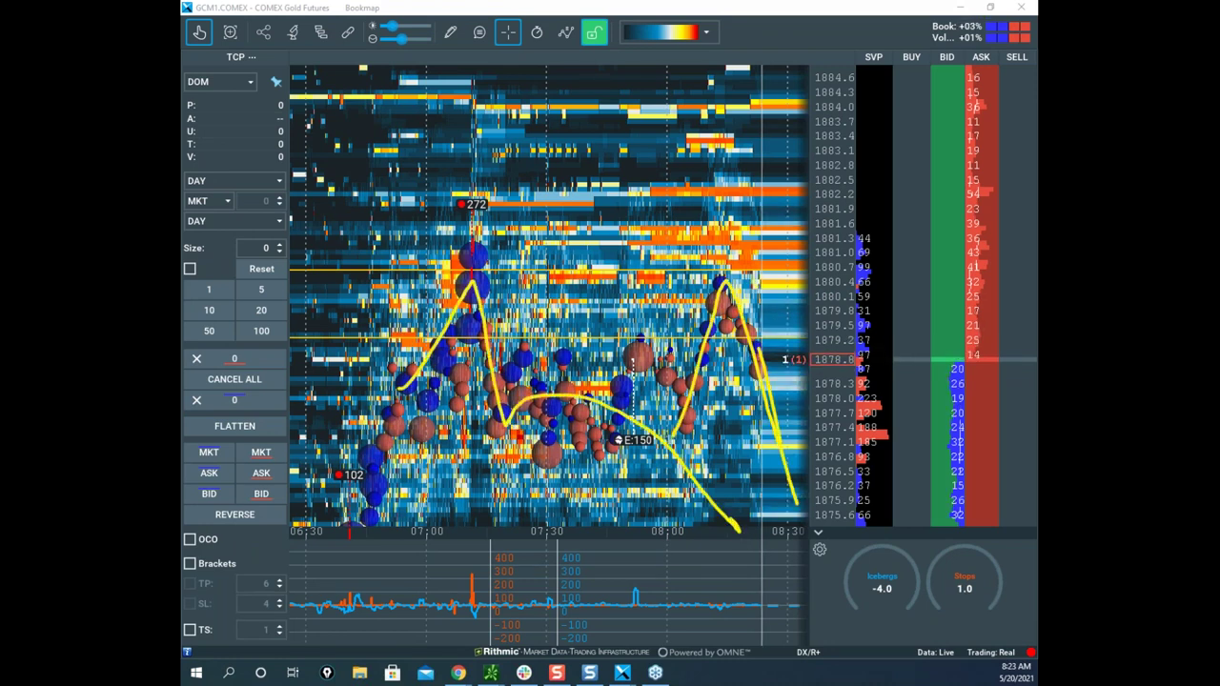
{"action": "key", "text": "Escape"}
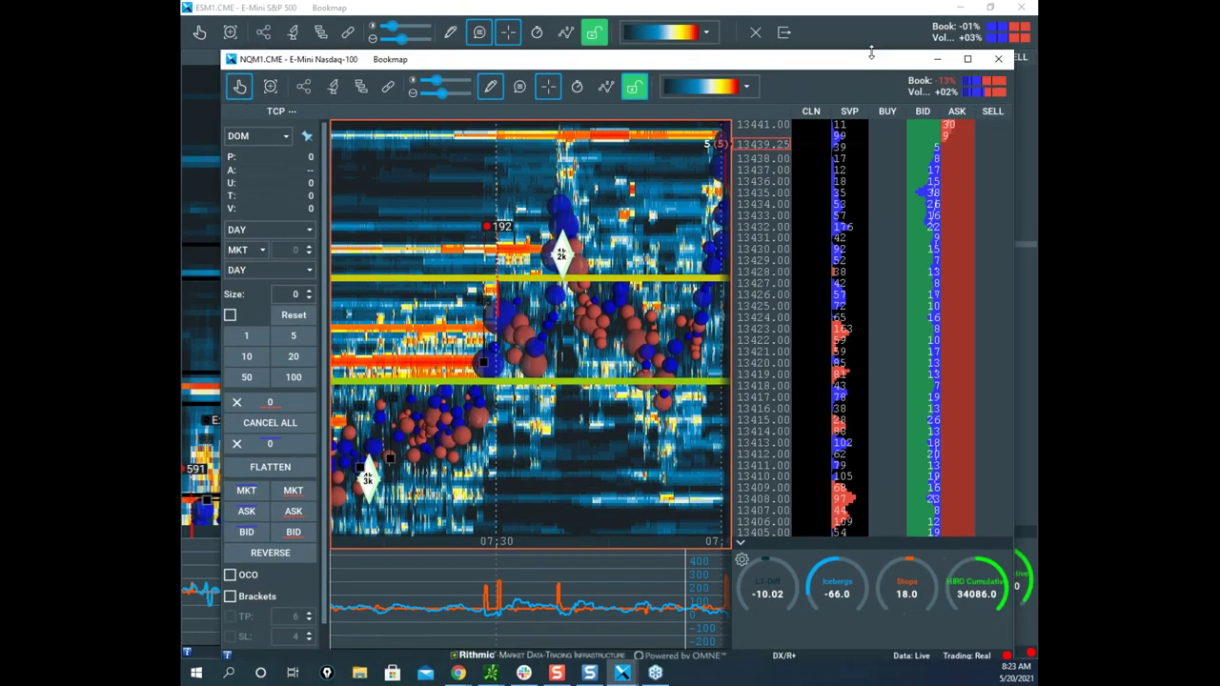
Maximize the E-Mini Nasdaq-100 chart and annotate the 07:30 Stops spikes and the price swings between the two lines up to the 07:45 breakout.
{"action": "left_click", "coordinate": [967, 60]}
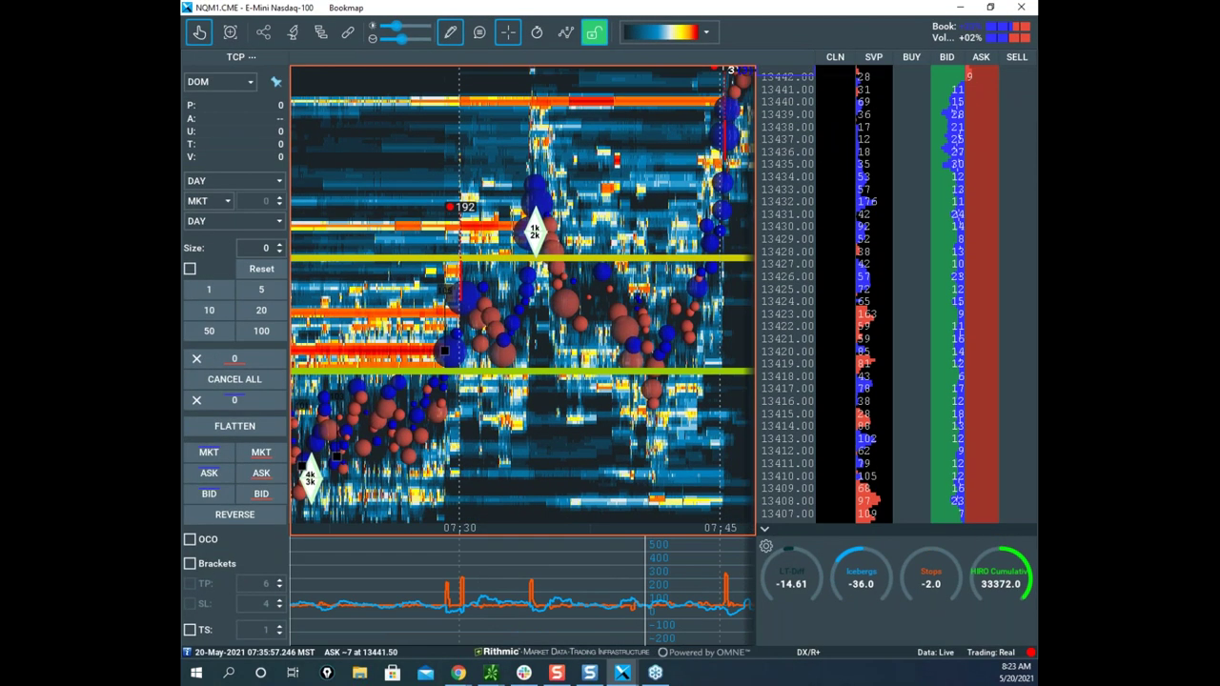
{"action": "left_click_drag", "start_coordinate": [420, 597], "coordinate": [465, 552]}
{"action": "left_click_drag", "start_coordinate": [429, 421], "coordinate": [474, 261]}
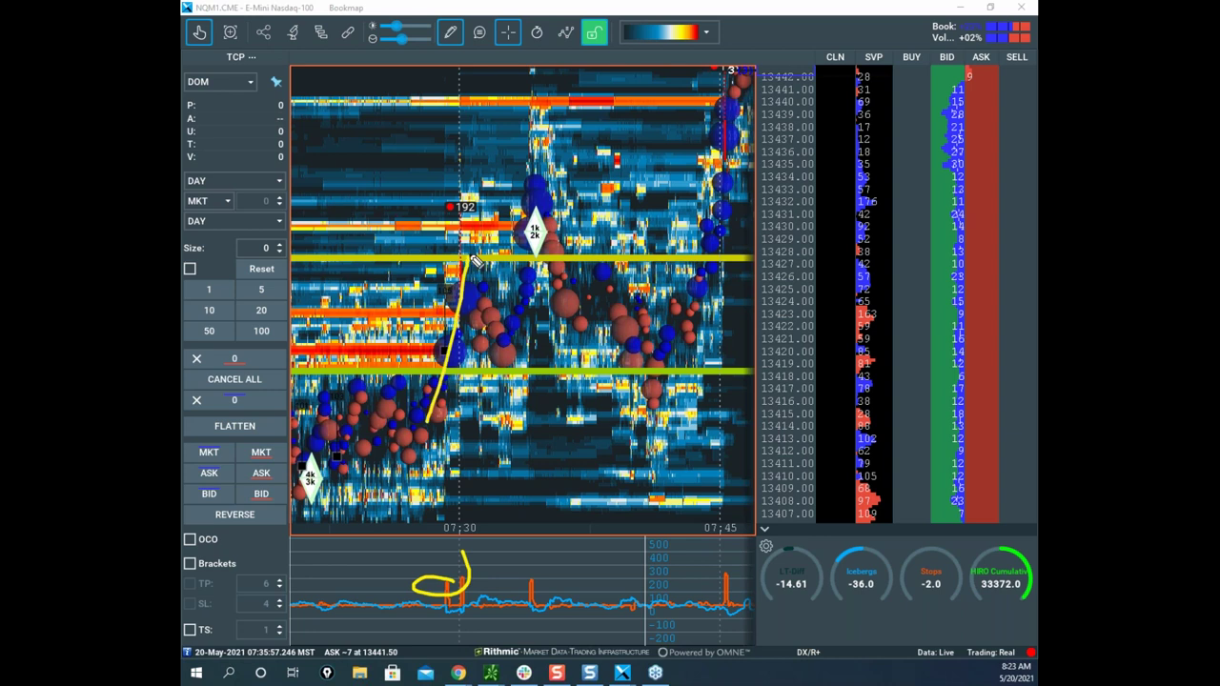
{"action": "left_click_drag", "start_coordinate": [484, 356], "coordinate": [525, 250]}
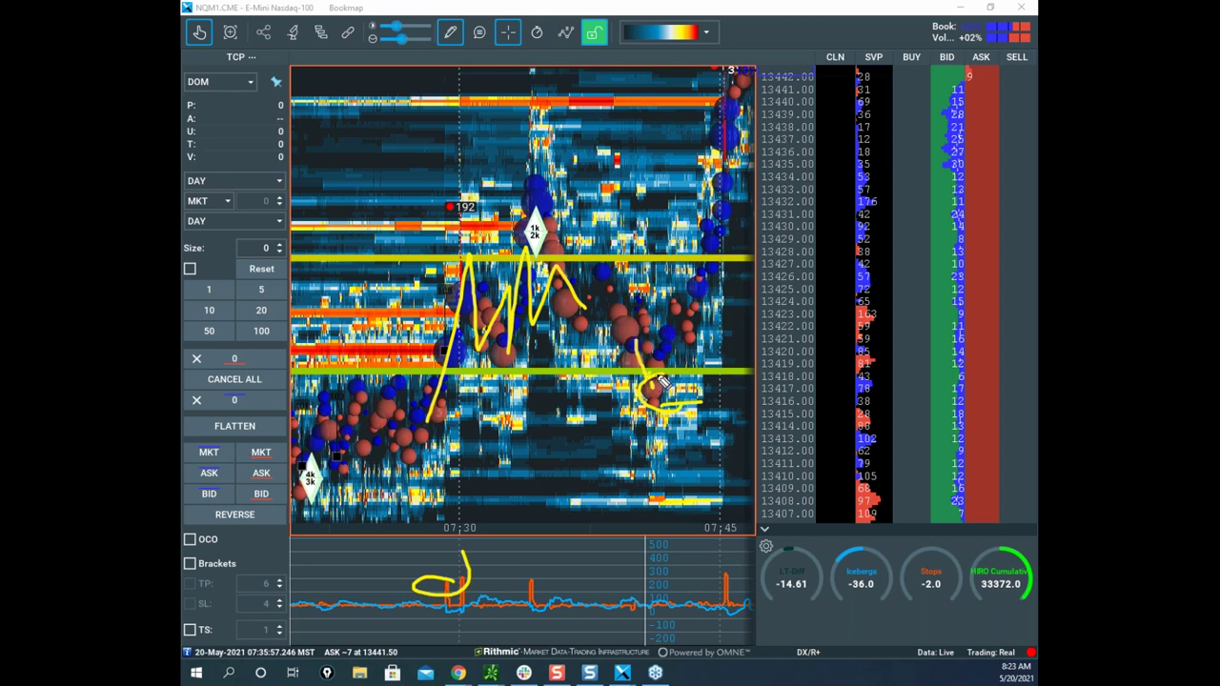
{"action": "left_click_drag", "start_coordinate": [689, 329], "coordinate": [777, 57]}
{"action": "left_click_drag", "start_coordinate": [465, 265], "coordinate": [771, 308]}
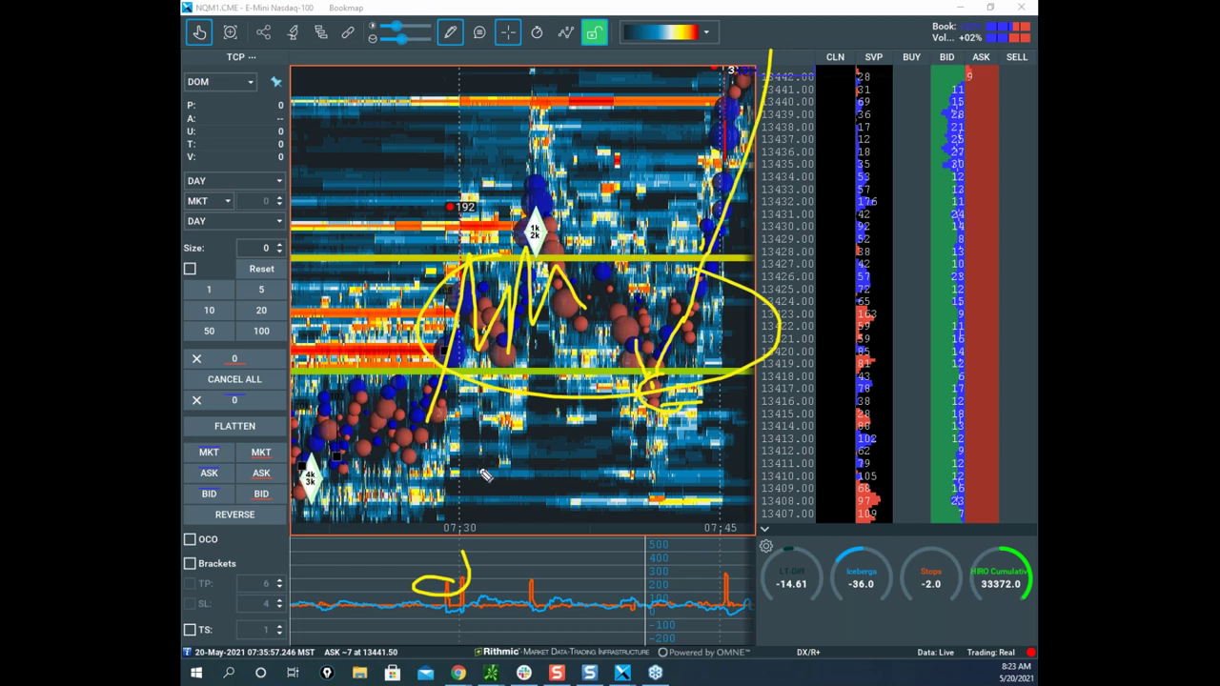
{"action": "left_click_drag", "start_coordinate": [544, 338], "coordinate": [615, 267]}
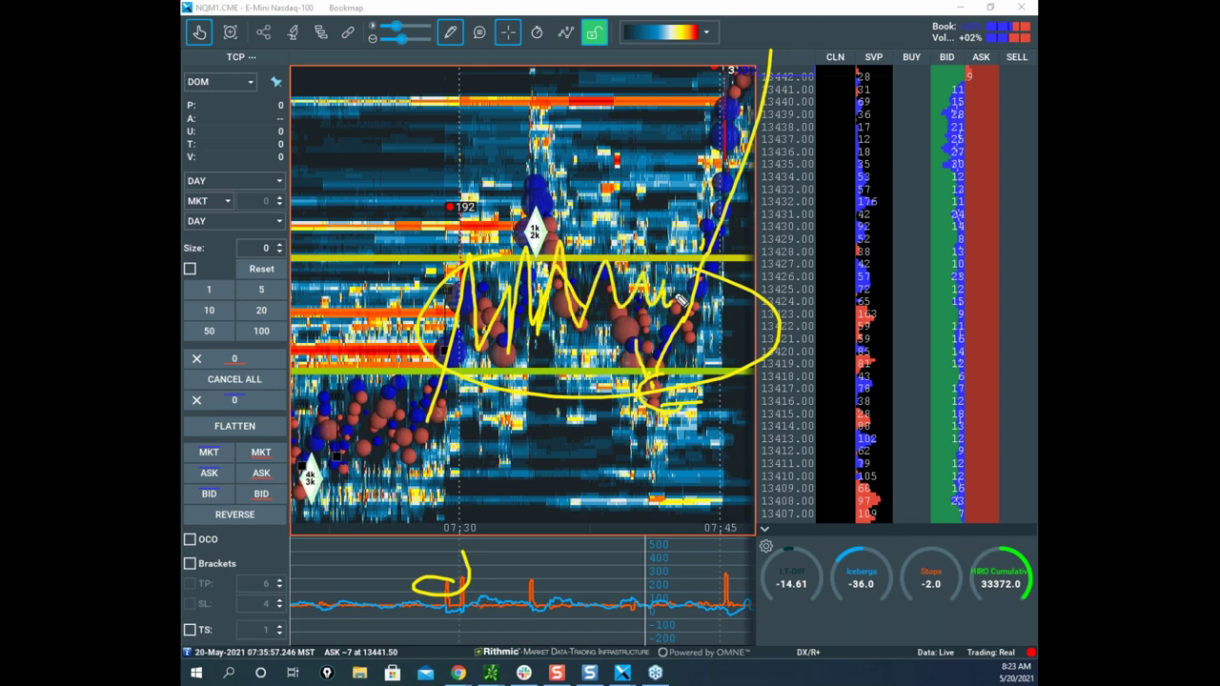
Add an upward stroke for the 07:45 breakout above the upper yellow line, then clear the sketch.
{"action": "left_click_drag", "start_coordinate": [730, 242], "coordinate": [735, 138]}
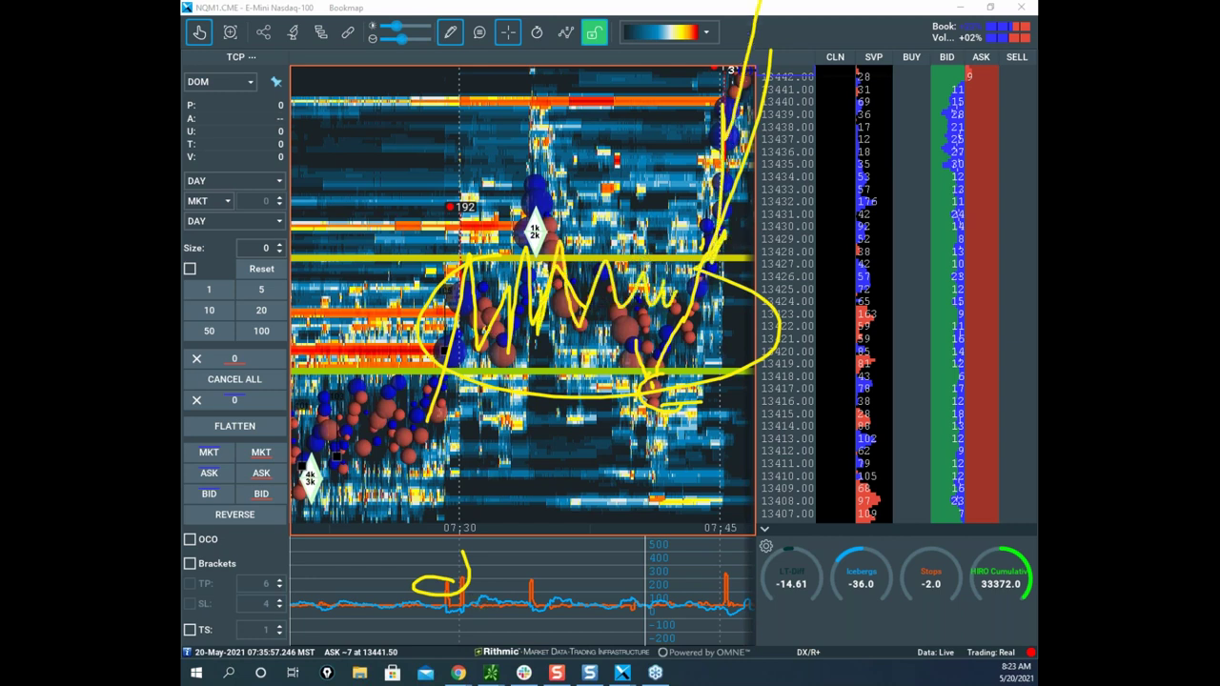
{"action": "key", "text": "Escape"}
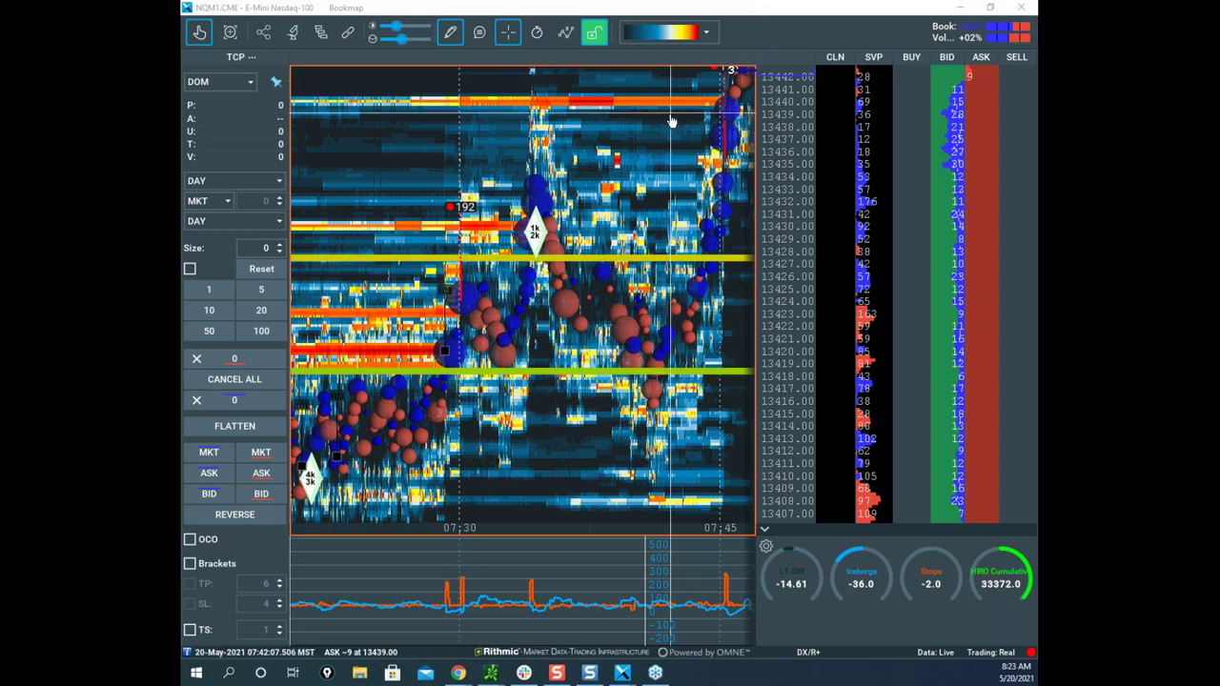
Examine the price action after the 07:45 breakout, including the 173 stop run and the pullback to the upper yellow line after 08:00.
{"action": "left_click_drag", "start_coordinate": [666, 116], "coordinate": [529, 159]}
{"action": "left_click_drag", "start_coordinate": [788, 162], "coordinate": [788, 207]}
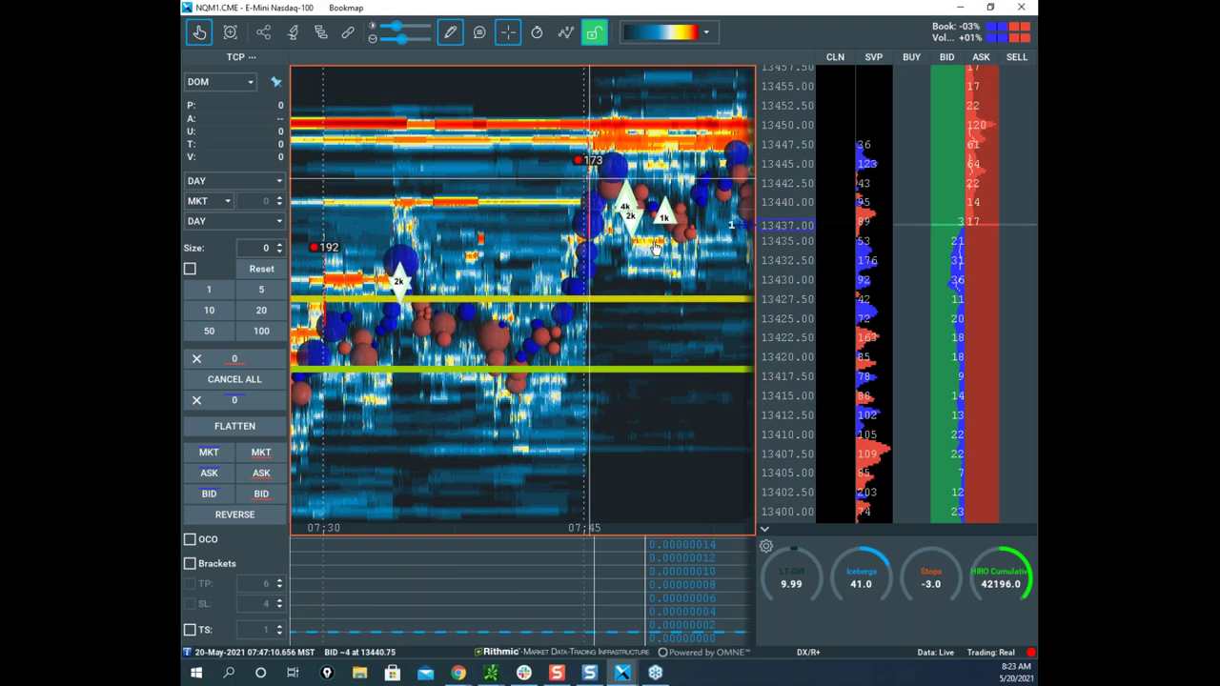
{"action": "left_click_drag", "start_coordinate": [647, 242], "coordinate": [363, 252]}
{"action": "scroll", "coordinate": [525, 257], "scroll_direction": "down", "scroll_amount": 5}
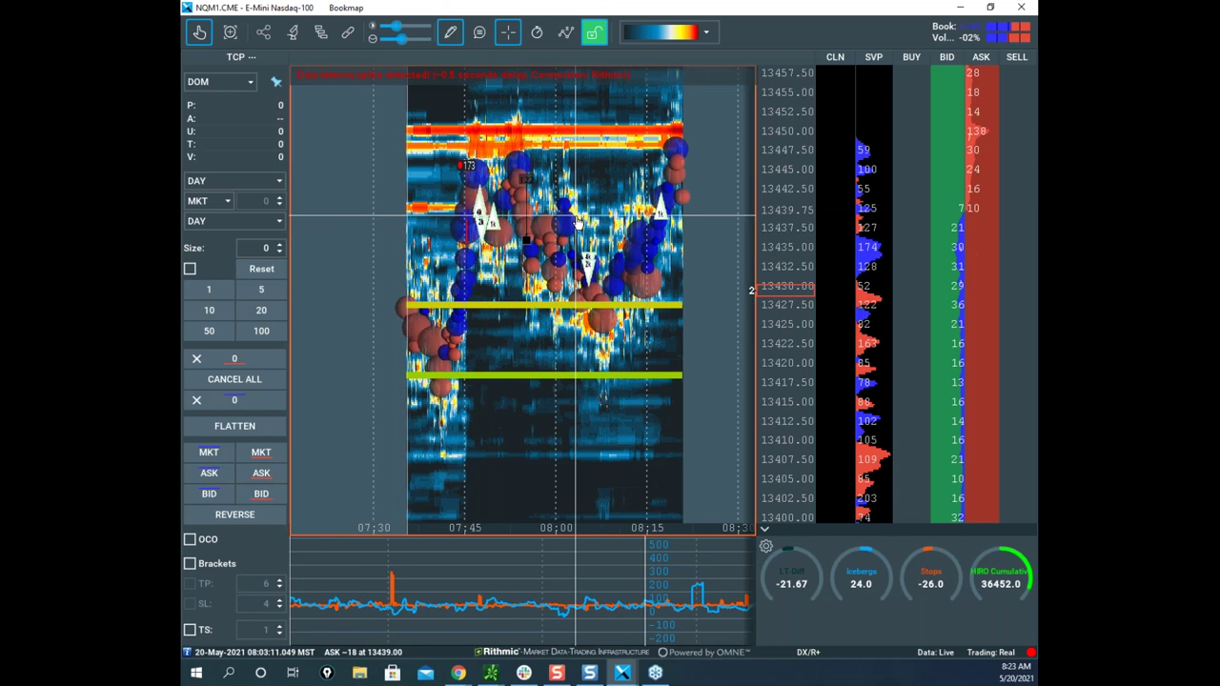
{"action": "scroll", "coordinate": [481, 219], "scroll_direction": "up", "scroll_amount": 3}
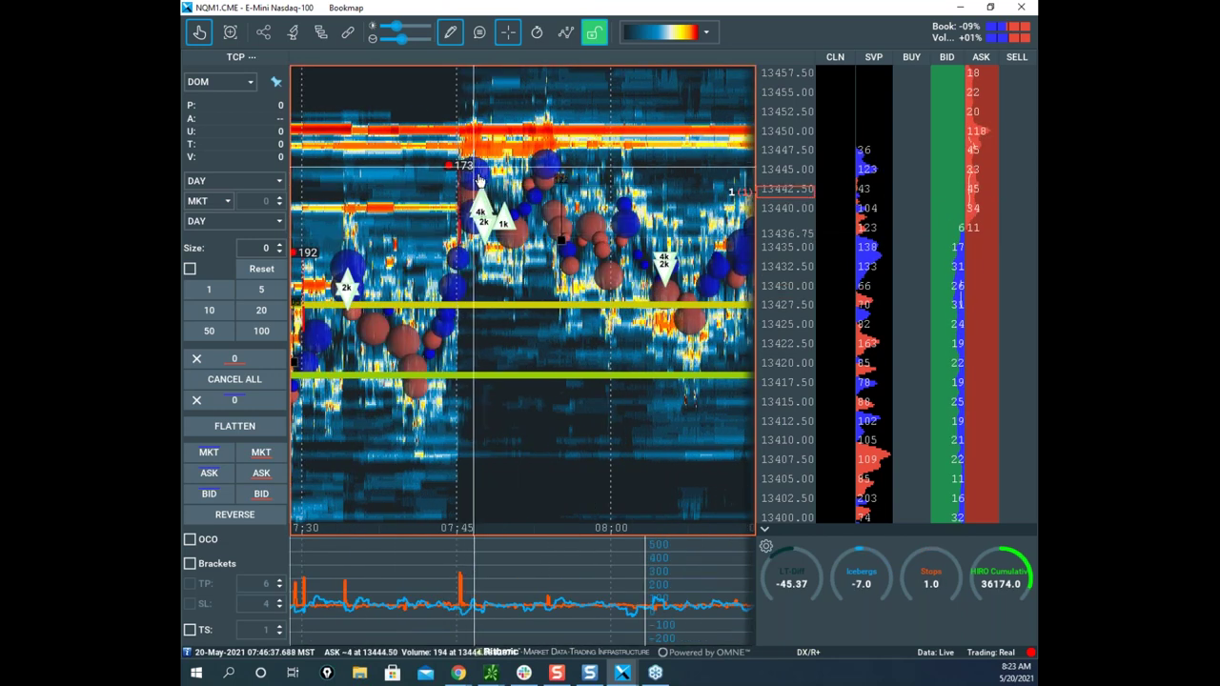
{"action": "scroll", "coordinate": [648, 334], "scroll_direction": "down", "scroll_amount": 2}
{"action": "left_click_drag", "start_coordinate": [747, 314], "coordinate": [670, 332]}
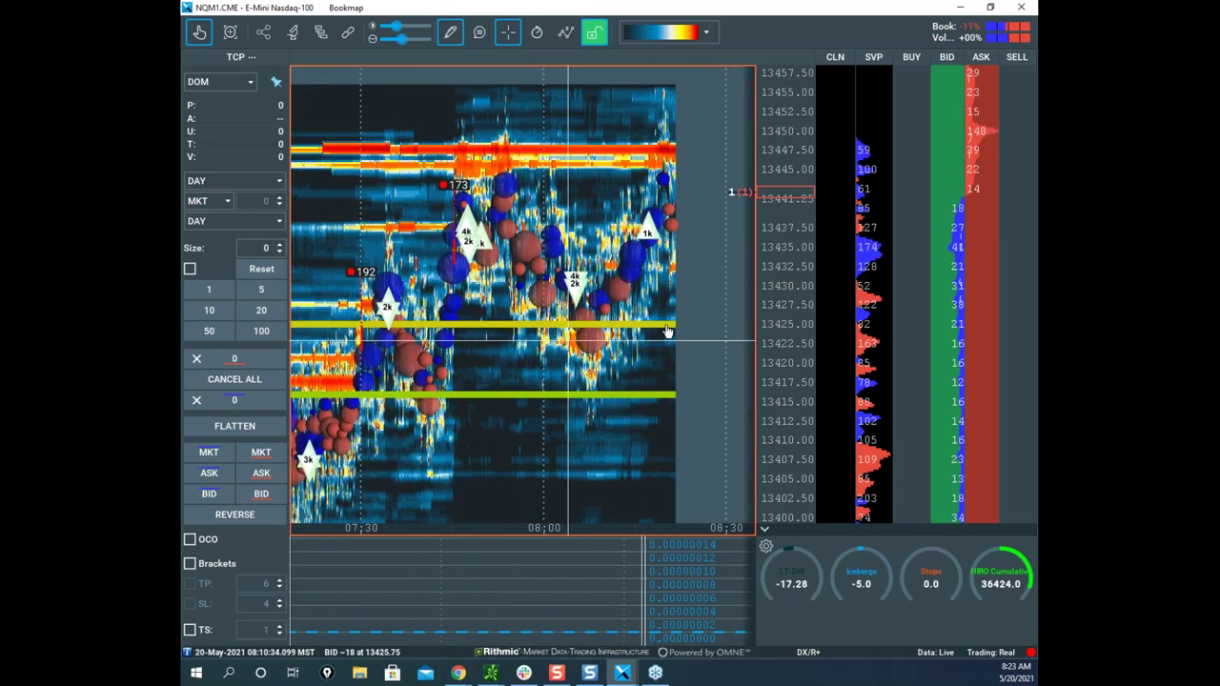
{"action": "scroll", "coordinate": [668, 331], "scroll_direction": "down", "scroll_amount": 1}
{"action": "scroll", "coordinate": [789, 250], "scroll_direction": "down", "scroll_amount": 1}
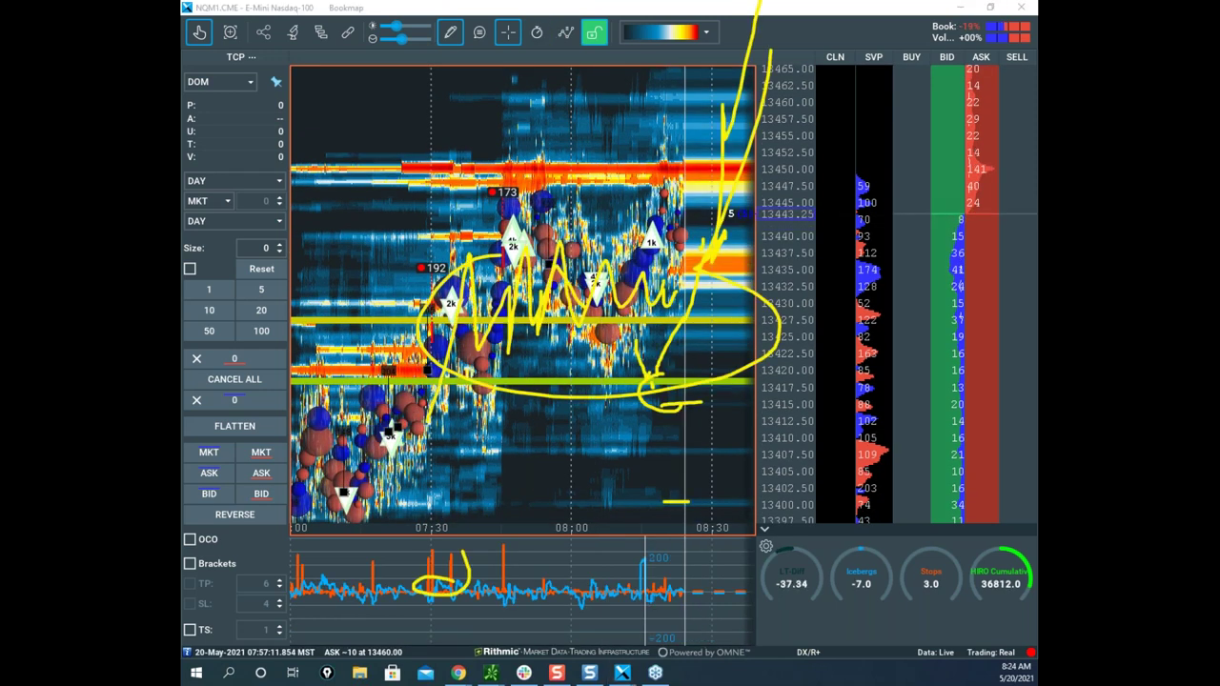
Sketch the breakout above the upper yellow line and the rebound from the pullback after 08:00, then clear the sketch.
{"action": "right_click", "coordinate": [508, 325]}
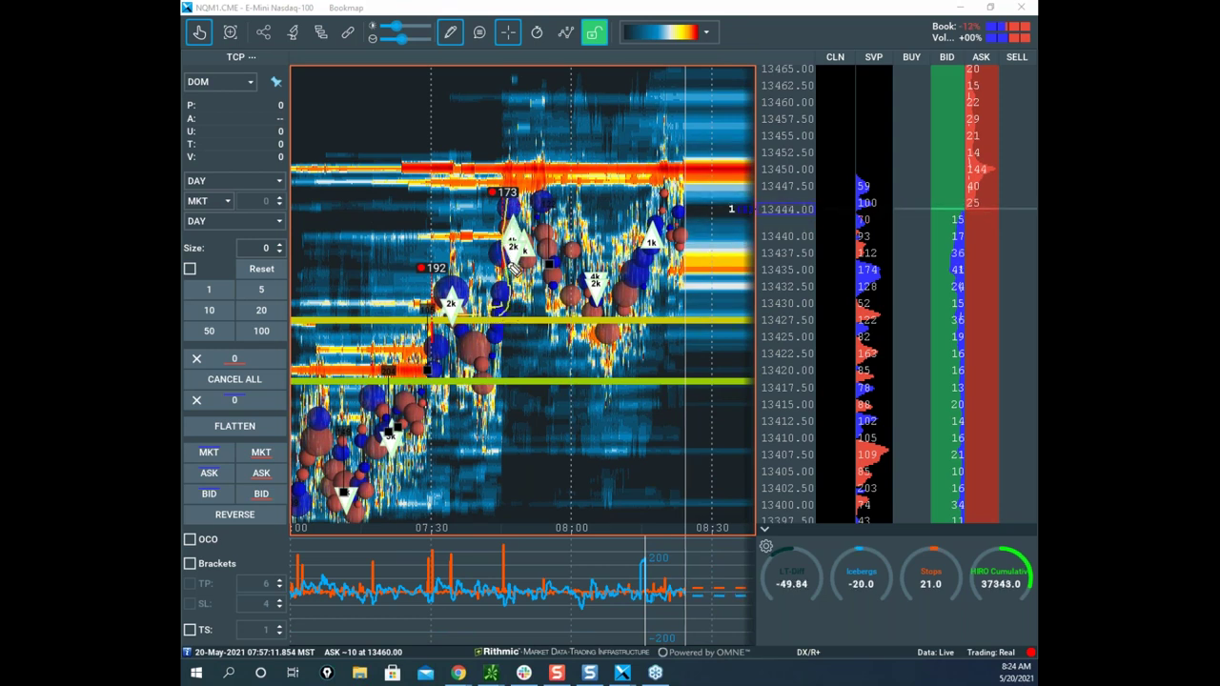
{"action": "mouse_move", "coordinate": [563, 249]}
{"action": "left_mouse_down"}
{"action": "mouse_move", "coordinate": [624, 347]}
{"action": "mouse_move", "coordinate": [700, 111]}
{"action": "left_mouse_up"}
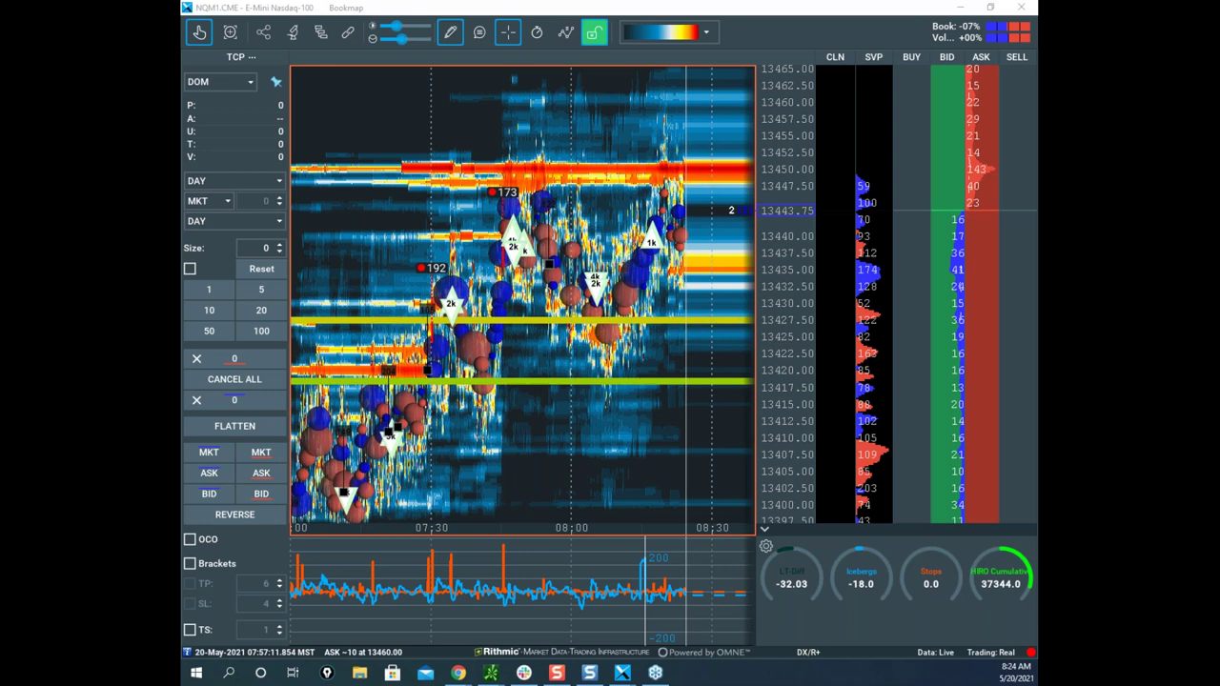
{"action": "scroll", "coordinate": [611, 310], "scroll_direction": "up", "scroll_amount": 5}
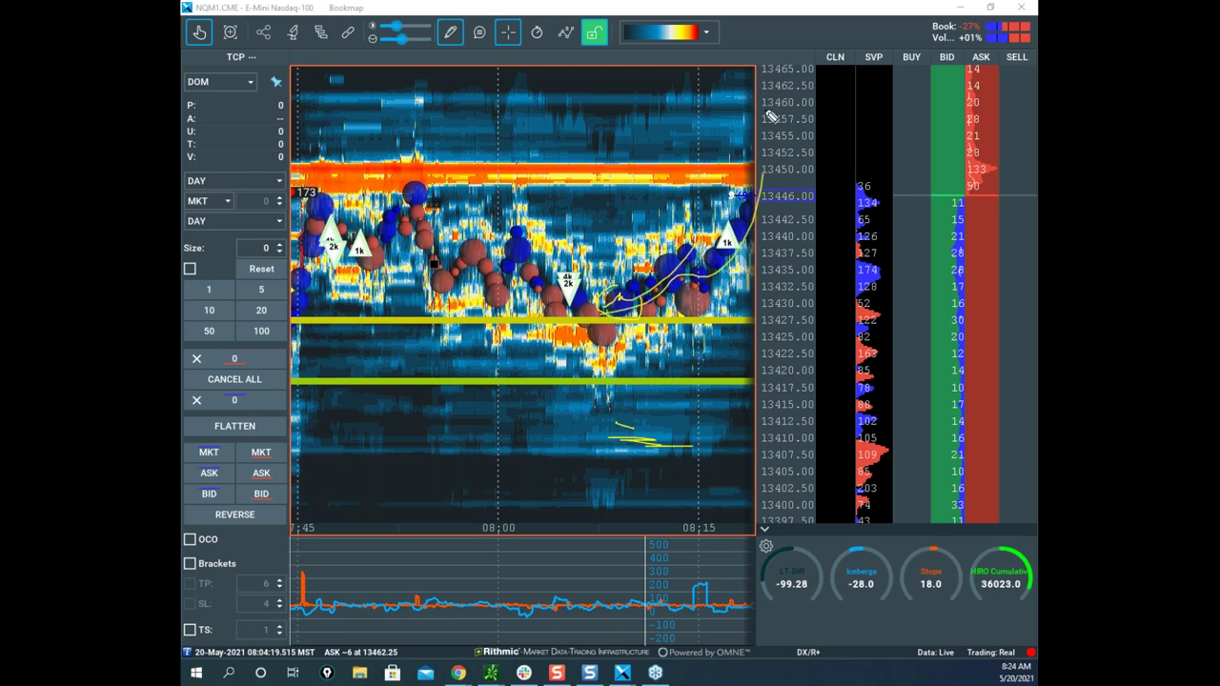
{"action": "key", "text": "Escape"}
Examine the resting liquidity around 13450 and the price history since 07:00 at several time and price scales.
{"action": "scroll", "coordinate": [562, 119], "scroll_direction": "down", "scroll_amount": 3}
{"action": "left_click_drag", "start_coordinate": [623, 158], "coordinate": [551, 167]}
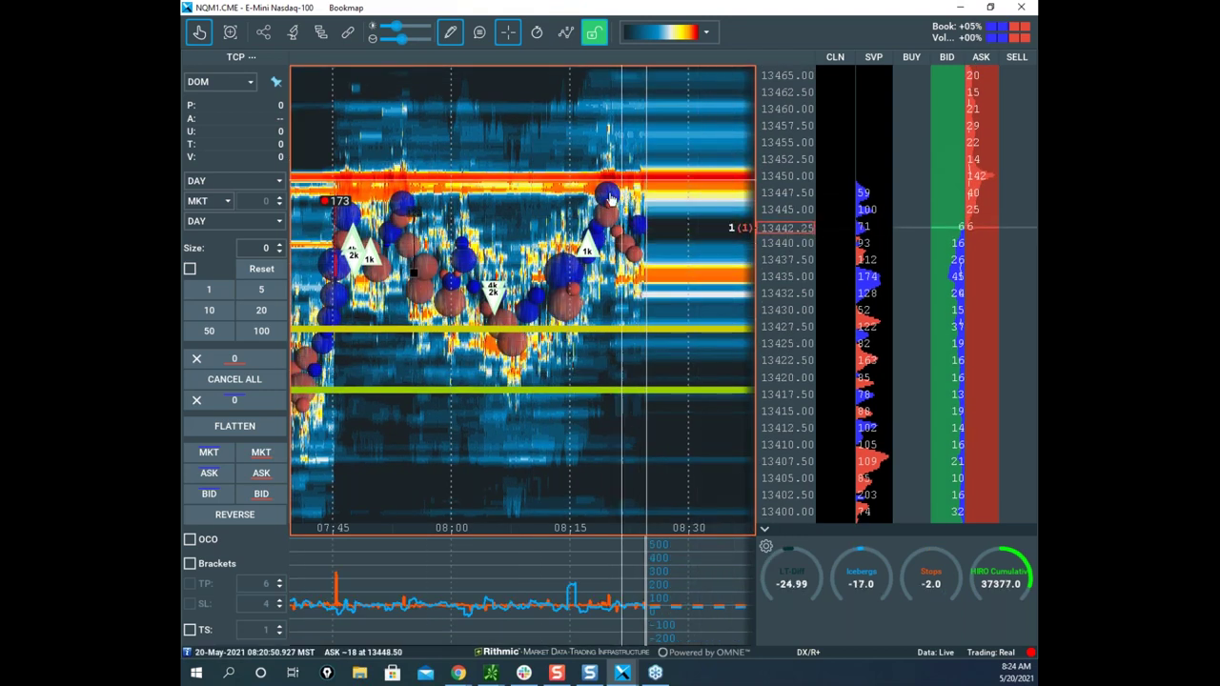
{"action": "scroll", "coordinate": [676, 276], "scroll_direction": "down", "scroll_amount": 3}
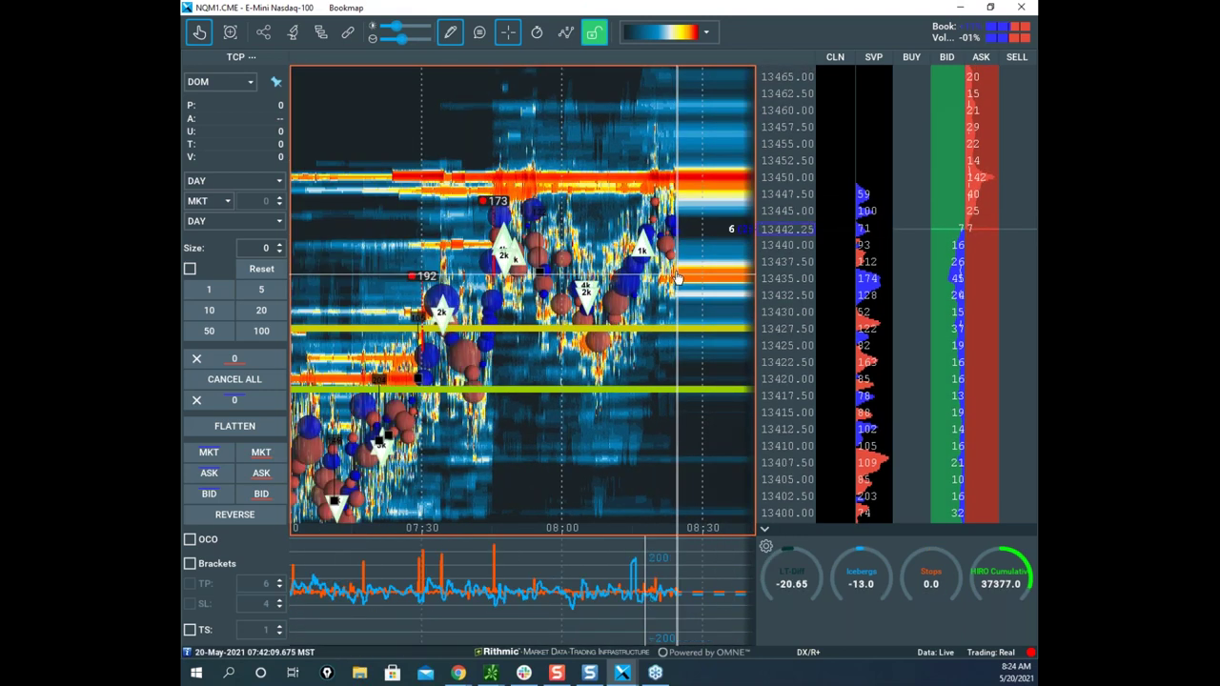
{"action": "left_click_drag", "start_coordinate": [630, 278], "coordinate": [566, 268]}
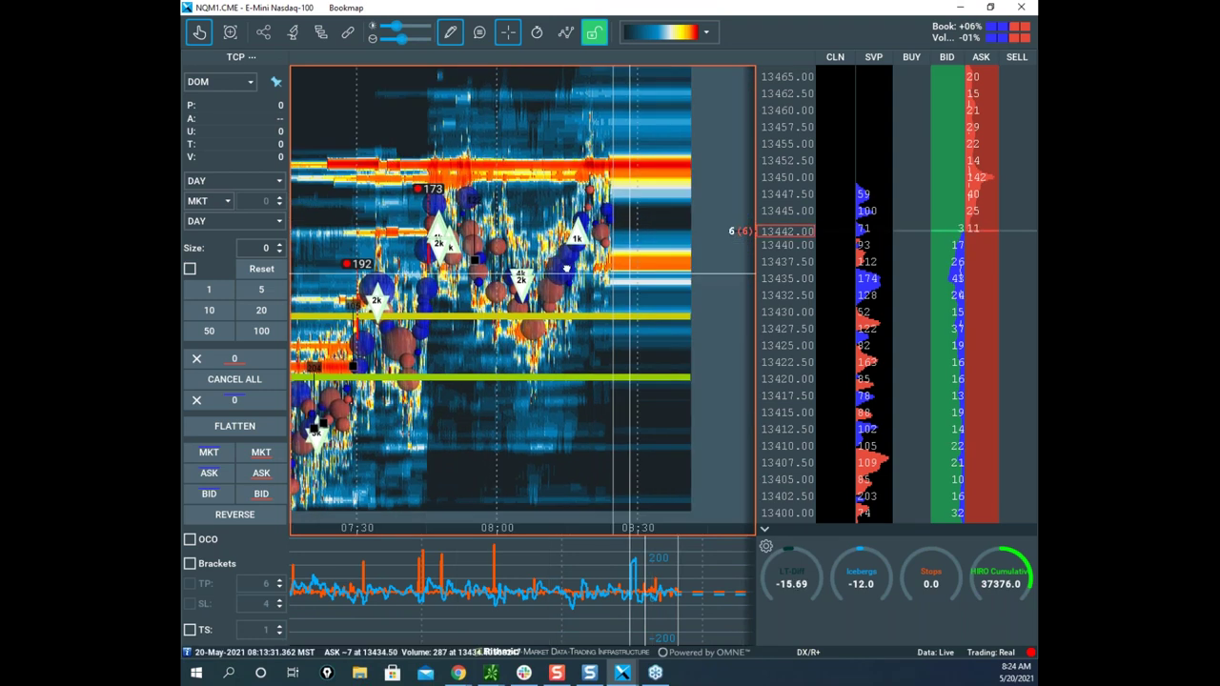
{"action": "scroll", "coordinate": [566, 270], "scroll_direction": "down", "scroll_amount": 2}
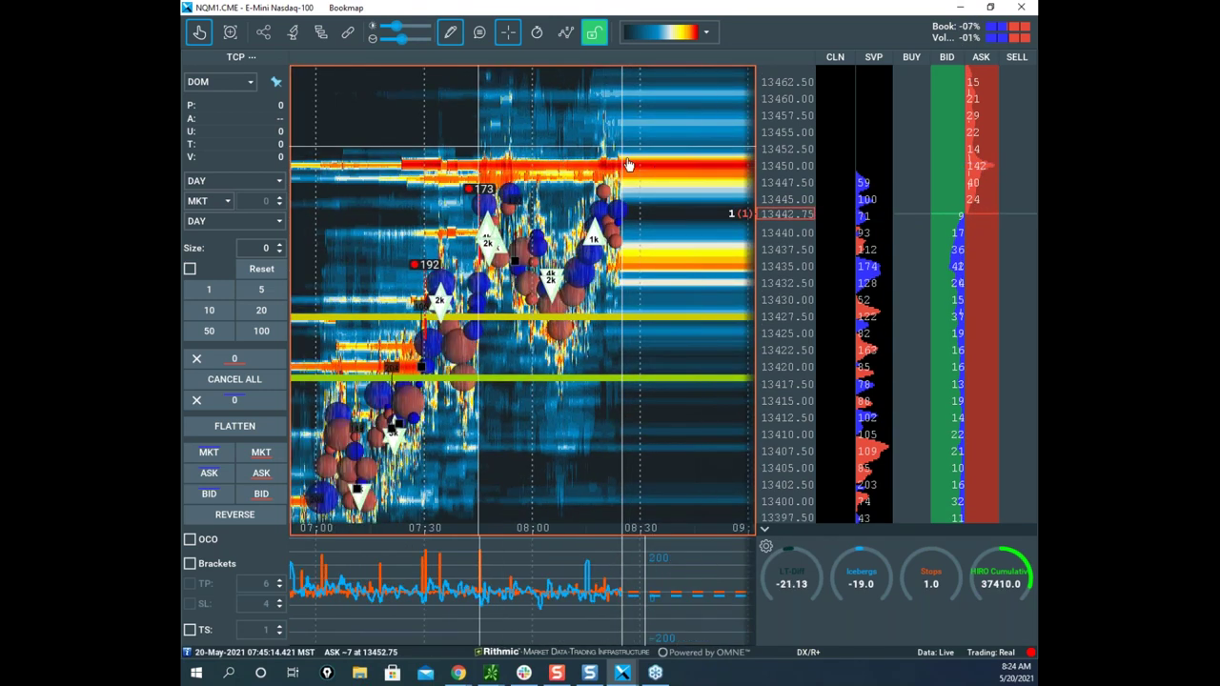
{"action": "scroll", "coordinate": [638, 257], "scroll_direction": "down", "scroll_amount": 1}
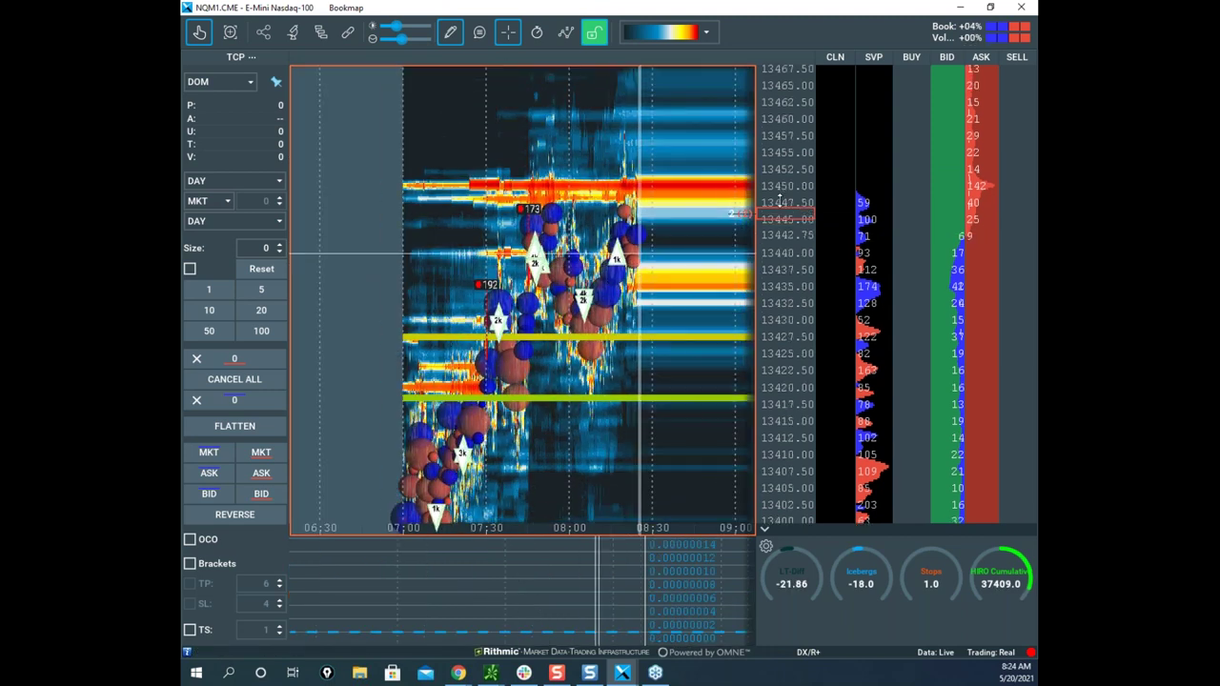
{"action": "scroll", "coordinate": [779, 198], "scroll_direction": "down", "scroll_amount": 3}
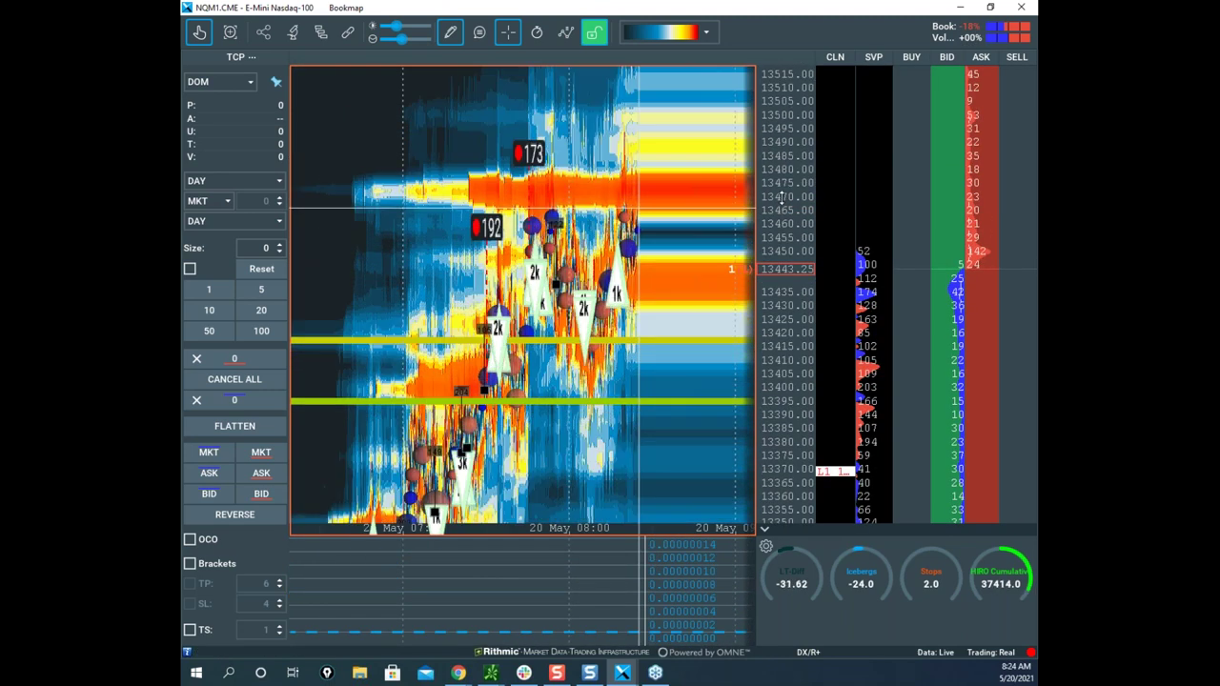
{"action": "scroll", "coordinate": [782, 205], "scroll_direction": "up", "scroll_amount": 4}
{"action": "scroll", "coordinate": [787, 220], "scroll_direction": "down", "scroll_amount": 2}
{"action": "scroll", "coordinate": [653, 191], "scroll_direction": "up", "scroll_amount": 2}
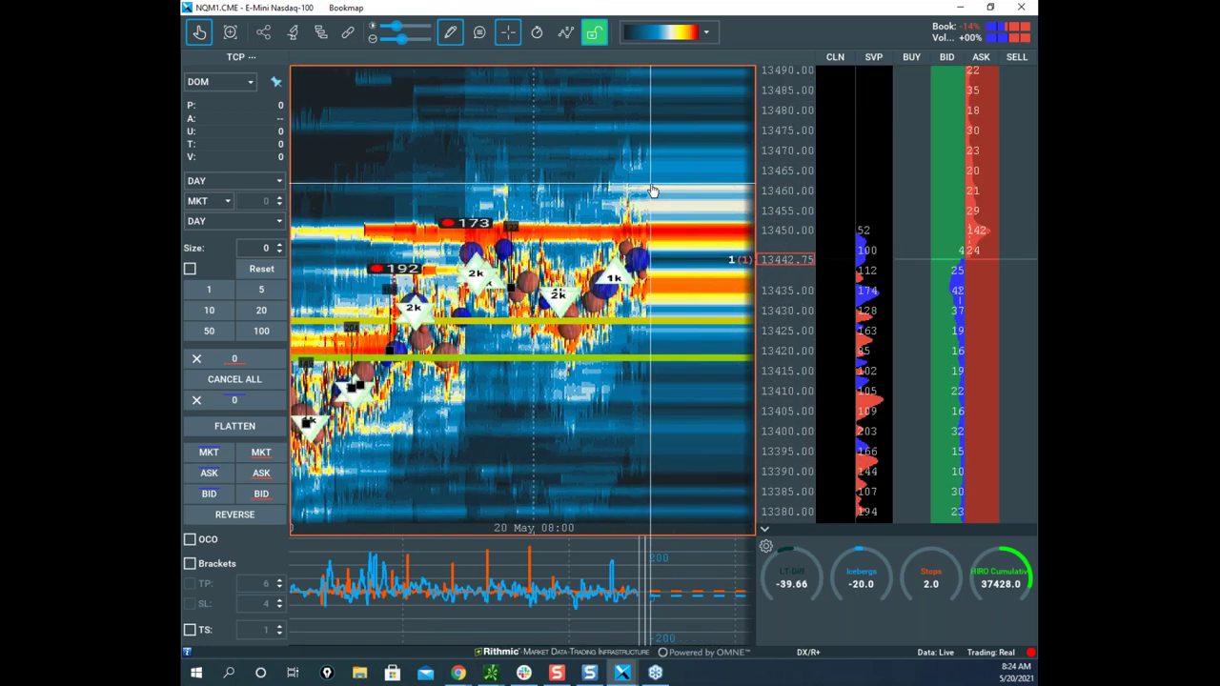
{"action": "scroll", "coordinate": [653, 191], "scroll_direction": "down", "scroll_amount": 2}
{"action": "scroll", "coordinate": [779, 181], "scroll_direction": "up", "scroll_amount": 2}
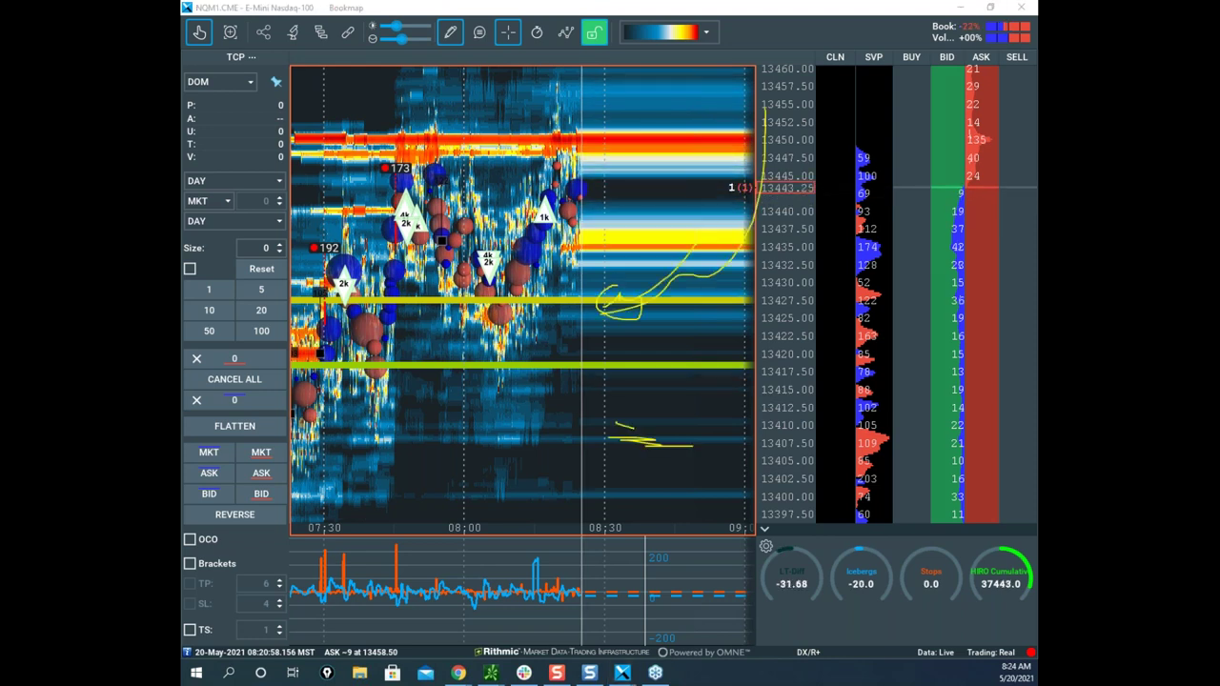
Mark the ask orders near 13450, the bid level near 13420, and a price path with a bracket beneath 13442.50 on the chart.
{"action": "left_click", "coordinate": [786, 302]}
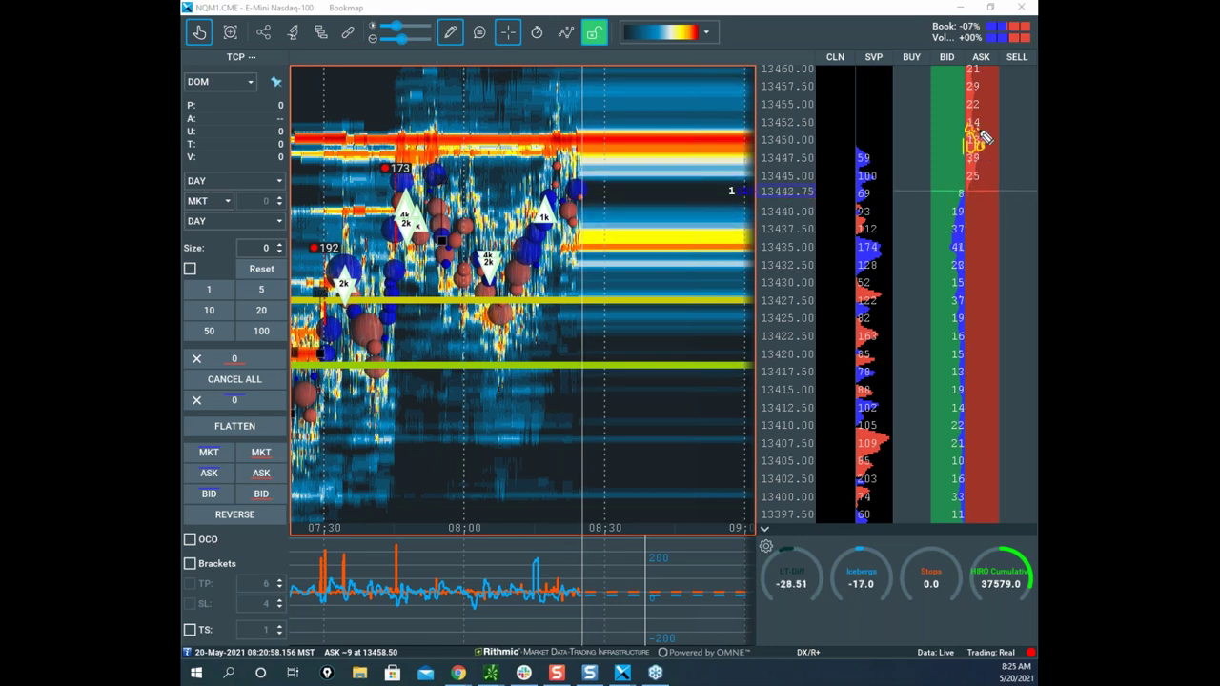
{"action": "left_click_drag", "start_coordinate": [919, 359], "coordinate": [969, 355]}
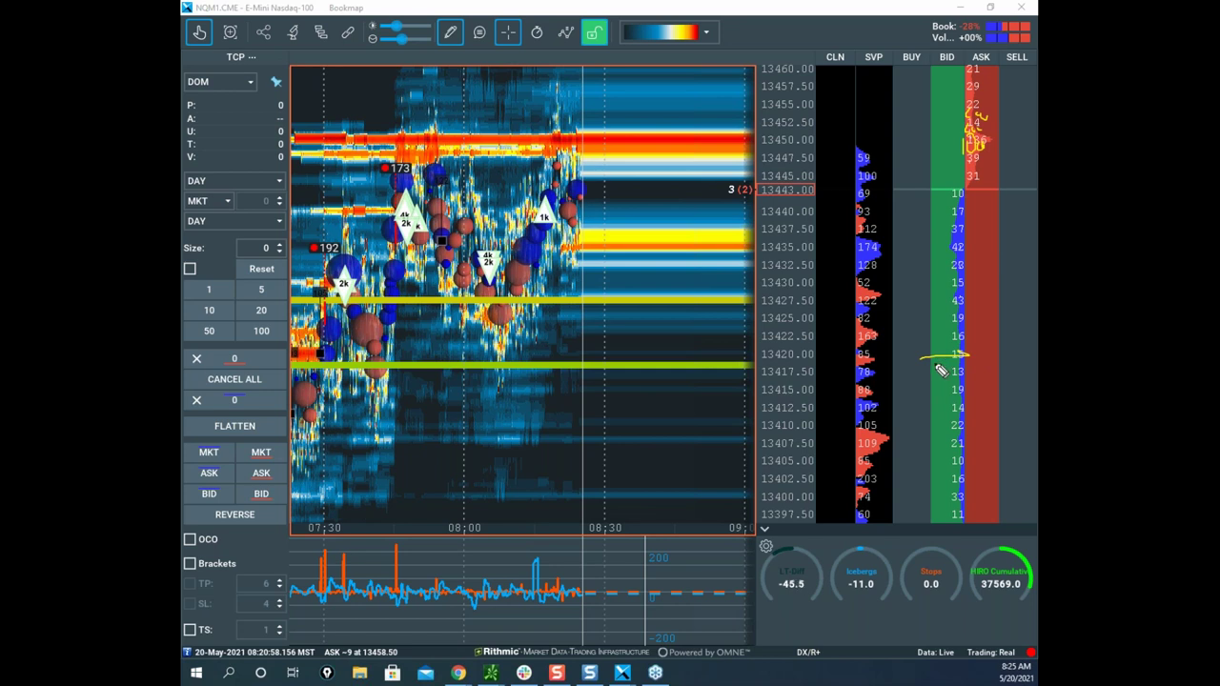
{"action": "mouse_move", "coordinate": [929, 339]}
{"action": "left_mouse_down"}
{"action": "mouse_move", "coordinate": [939, 344]}
{"action": "mouse_move", "coordinate": [951, 306]}
{"action": "mouse_move", "coordinate": [944, 324]}
{"action": "left_mouse_up"}
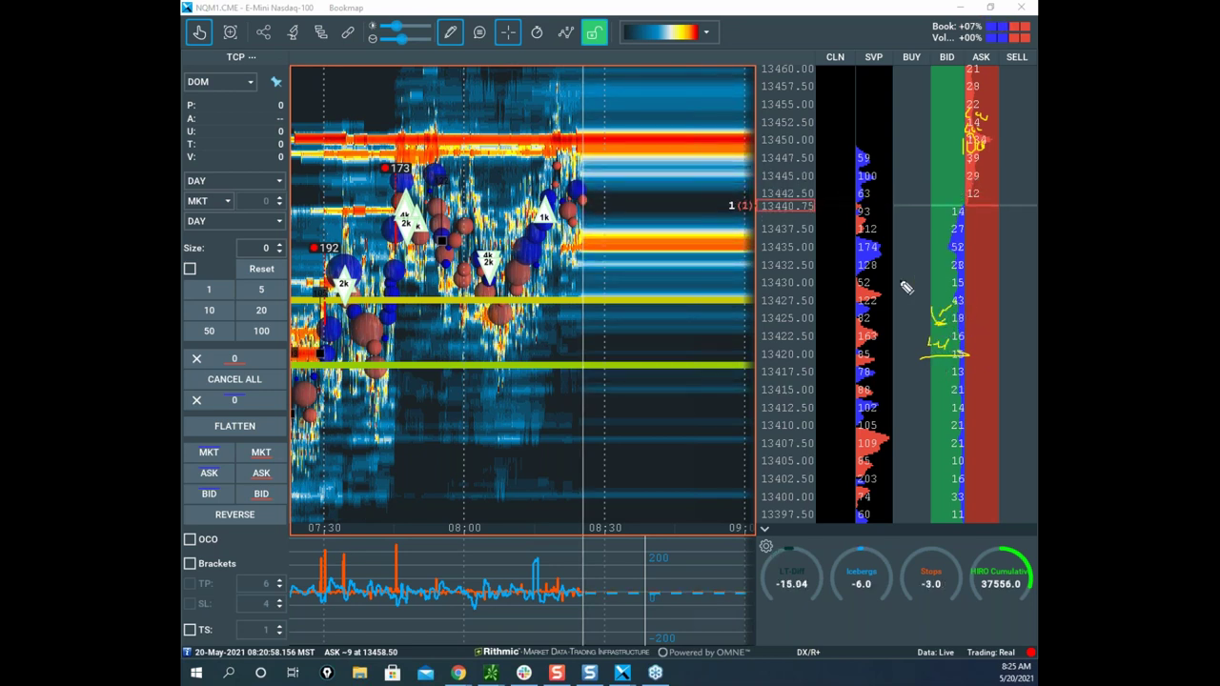
{"action": "left_click_drag", "start_coordinate": [639, 273], "coordinate": [710, 270]}
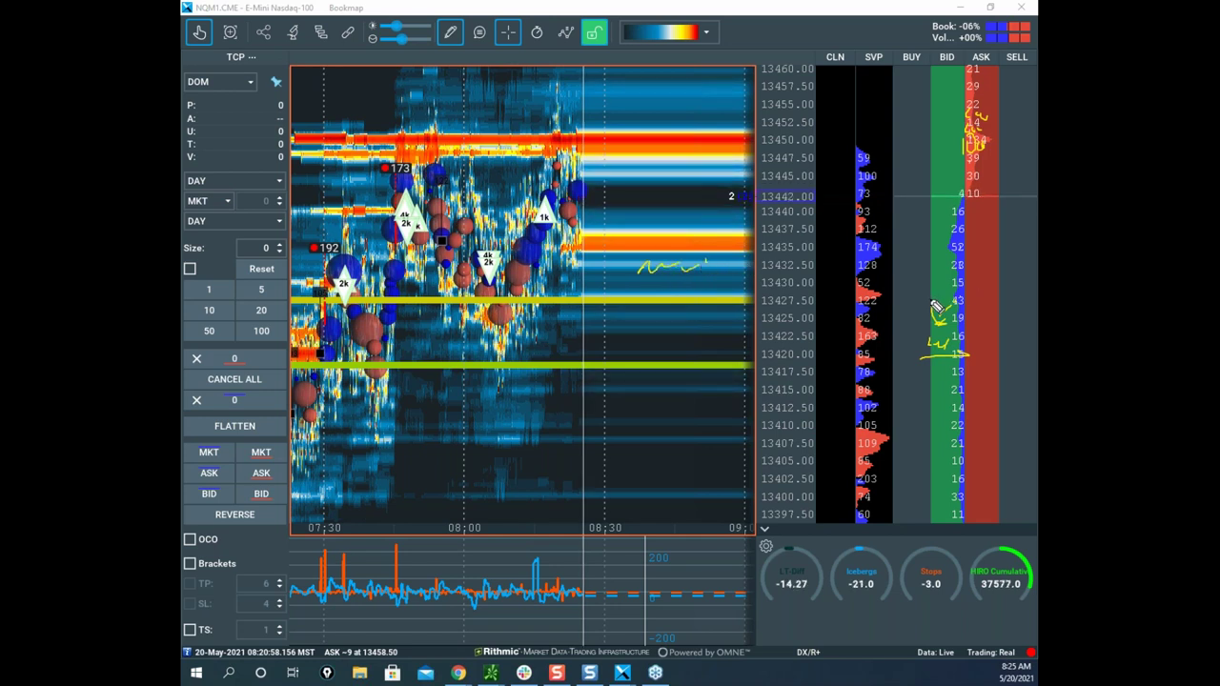
{"action": "left_click_drag", "start_coordinate": [716, 264], "coordinate": [713, 198]}
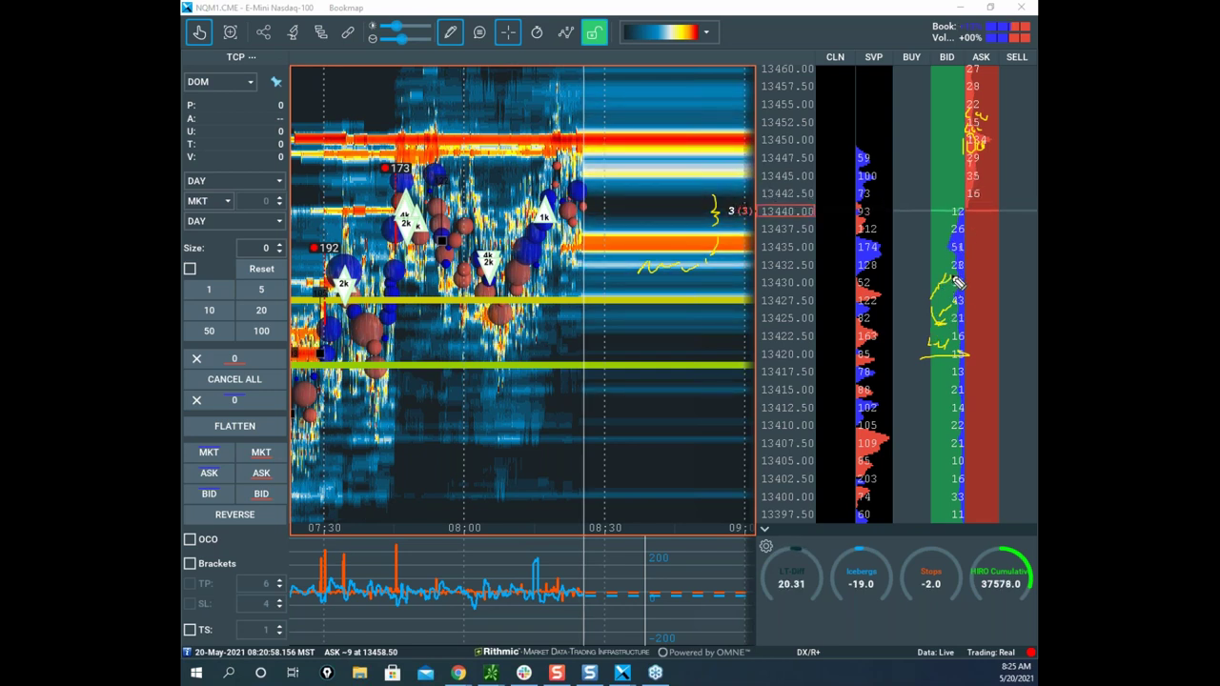
Draw a rising path through the bids to the circled 13450 asks, circle the chart's liquidity band, then clear the sketch.
{"action": "mouse_move", "coordinate": [941, 267]}
{"action": "left_mouse_down"}
{"action": "mouse_move", "coordinate": [950, 228]}
{"action": "mouse_move", "coordinate": [932, 290]}
{"action": "left_mouse_up"}
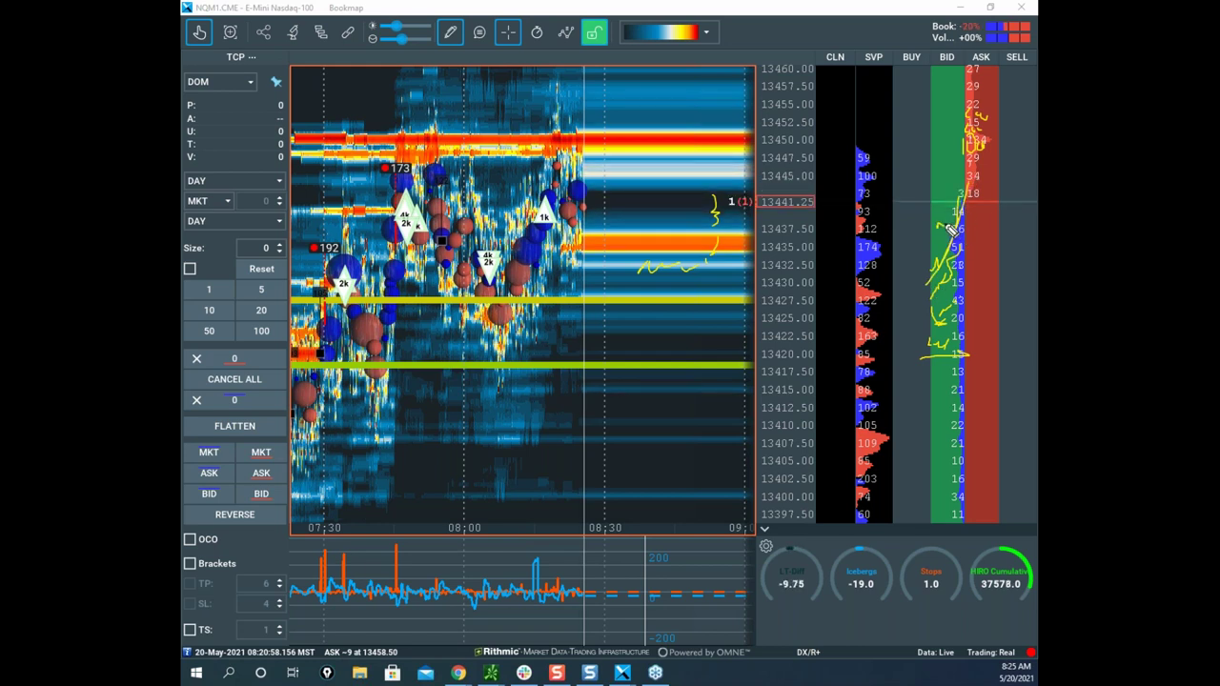
{"action": "mouse_move", "coordinate": [951, 244]}
{"action": "left_mouse_down"}
{"action": "mouse_move", "coordinate": [991, 112]}
{"action": "mouse_move", "coordinate": [1007, 158]}
{"action": "mouse_move", "coordinate": [1010, 134]}
{"action": "left_mouse_up"}
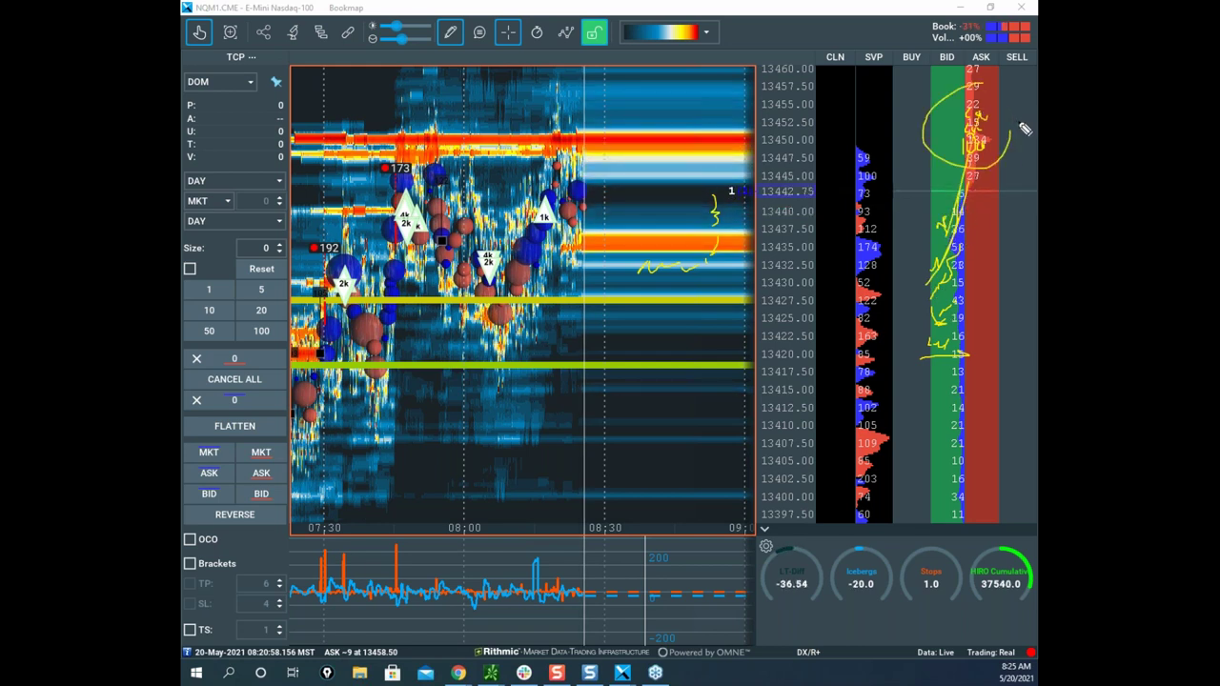
{"action": "left_click_drag", "start_coordinate": [977, 140], "coordinate": [1014, 301]}
{"action": "left_click_drag", "start_coordinate": [443, 106], "coordinate": [478, 23]}
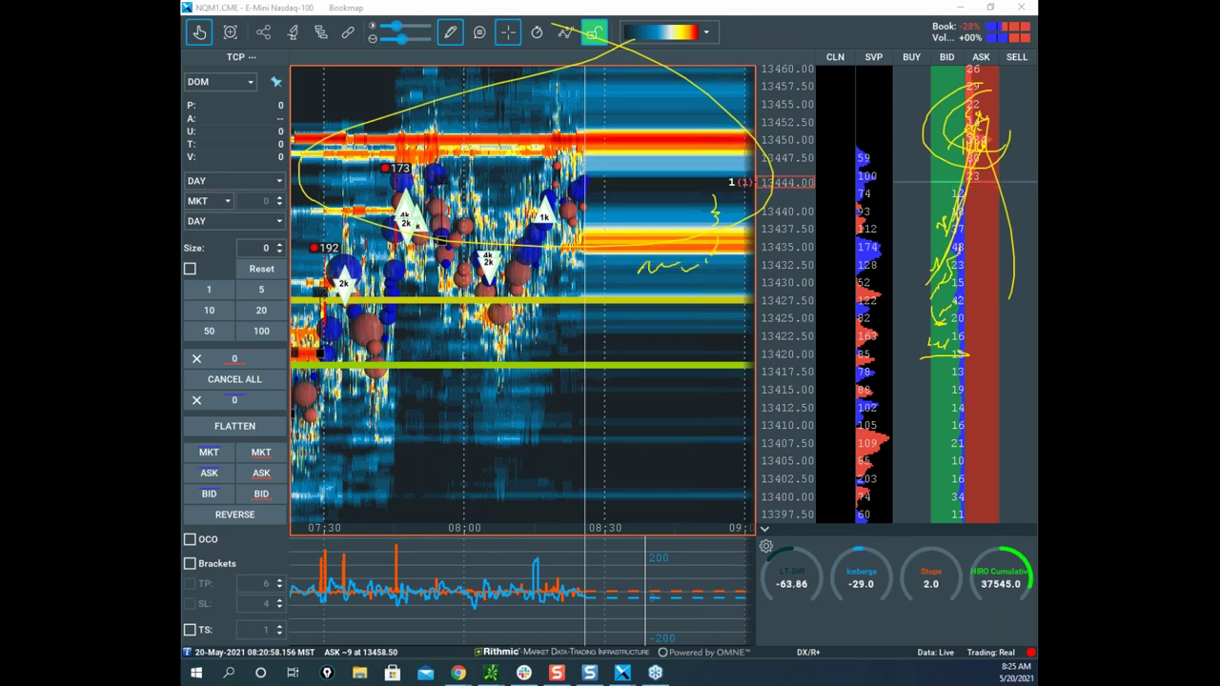
{"action": "key", "text": "Escape"}
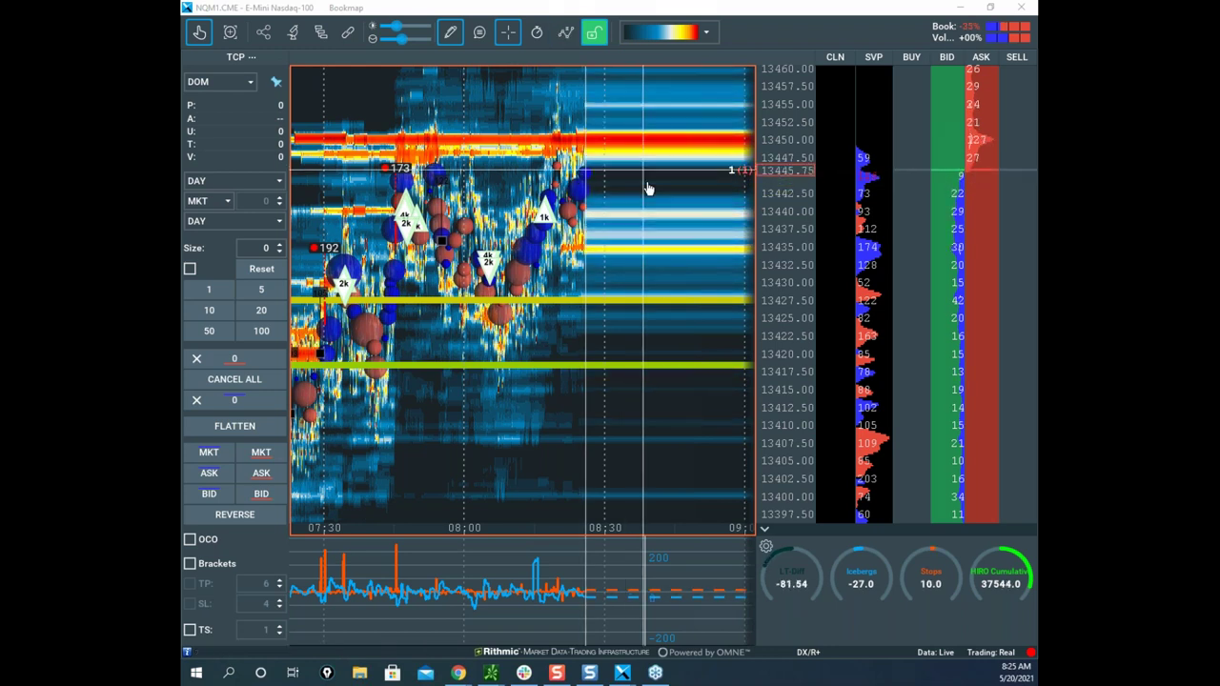
Sketch a line along the 13450 liquidity band, a rejection path down from it, and matching order book marks, then clear the sketch.
{"action": "left_click_drag", "start_coordinate": [648, 193], "coordinate": [634, 234]}
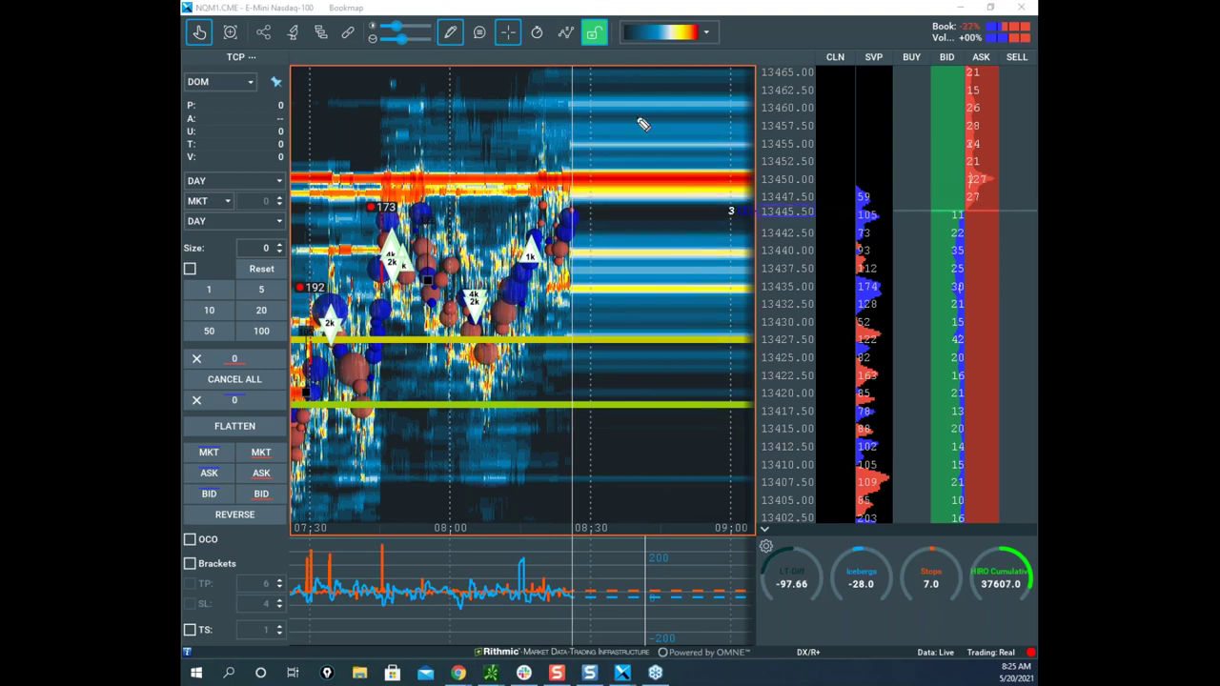
{"action": "left_click_drag", "start_coordinate": [406, 178], "coordinate": [774, 154]}
{"action": "left_click_drag", "start_coordinate": [979, 152], "coordinate": [964, 170]}
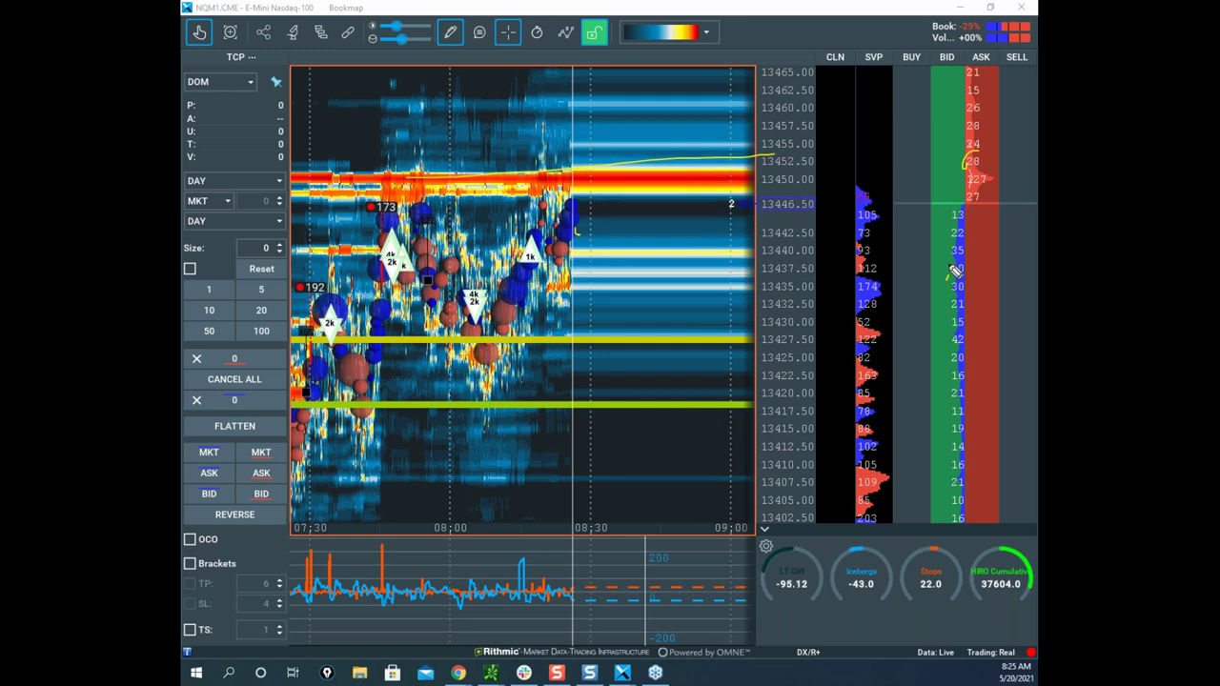
{"action": "left_click_drag", "start_coordinate": [550, 165], "coordinate": [596, 154]}
{"action": "left_click_drag", "start_coordinate": [564, 225], "coordinate": [572, 202]}
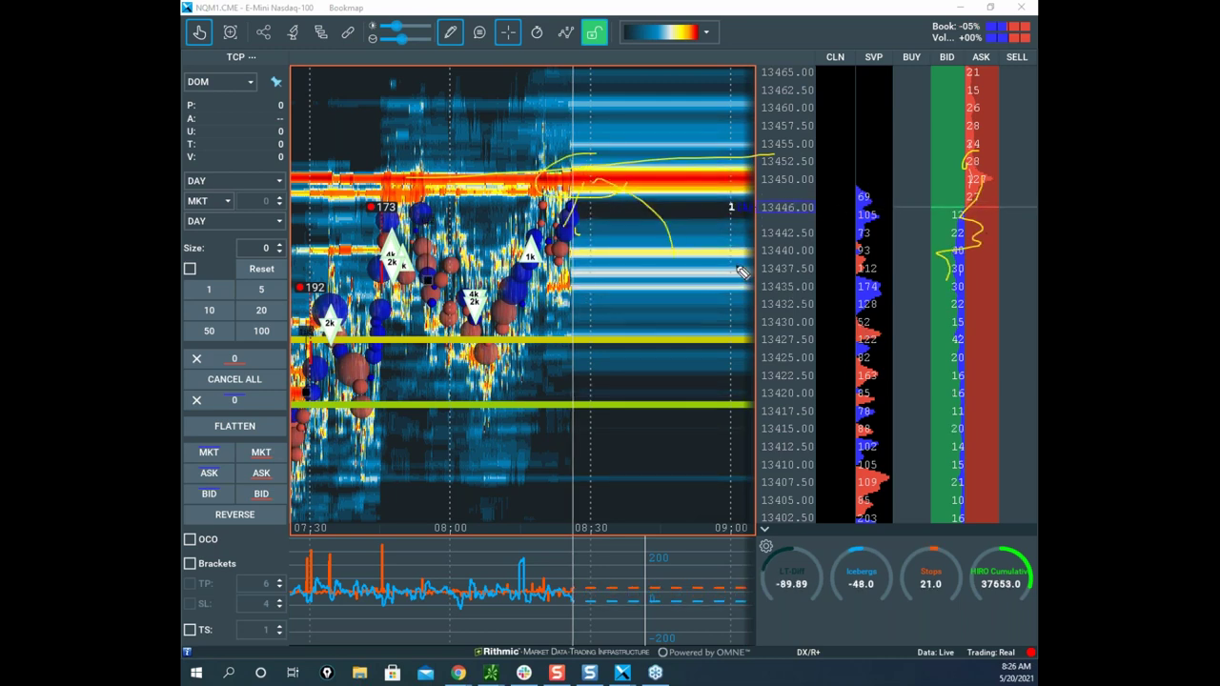
{"action": "key", "text": "Escape"}
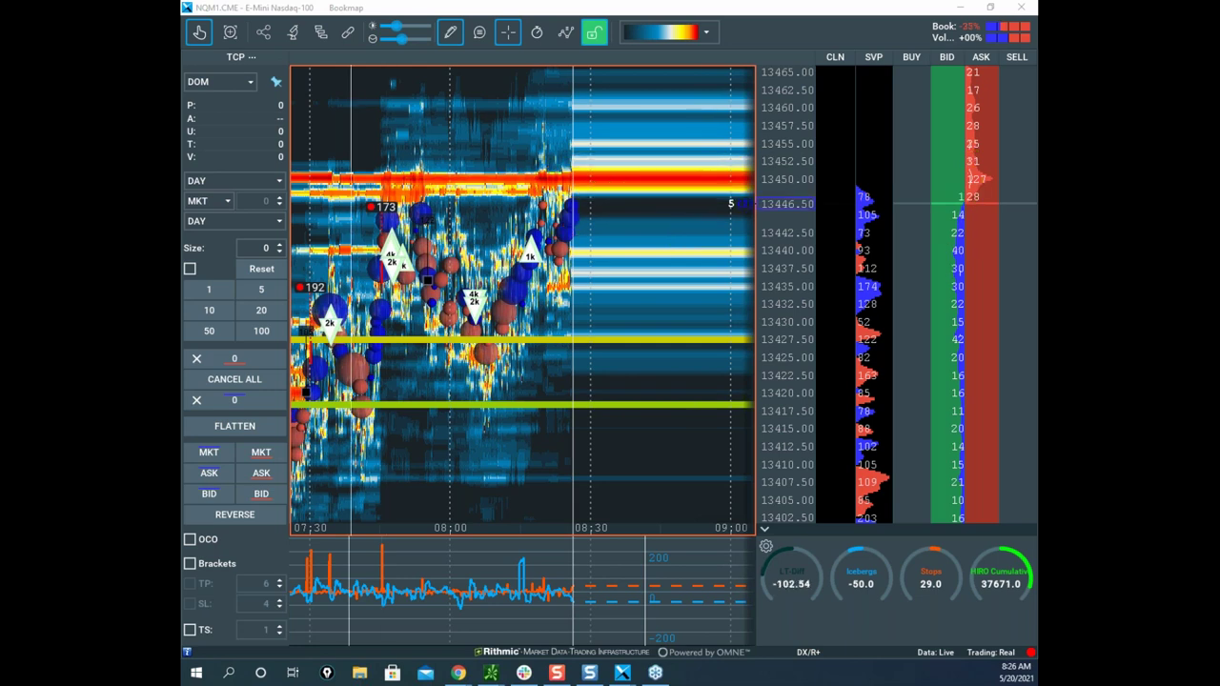
Bring up the E-mini Russell 2000 chart window at full size and examine its price action from 06:30 to 08:00.
{"action": "left_click_drag", "start_coordinate": [181, 57], "coordinate": [534, 86]}
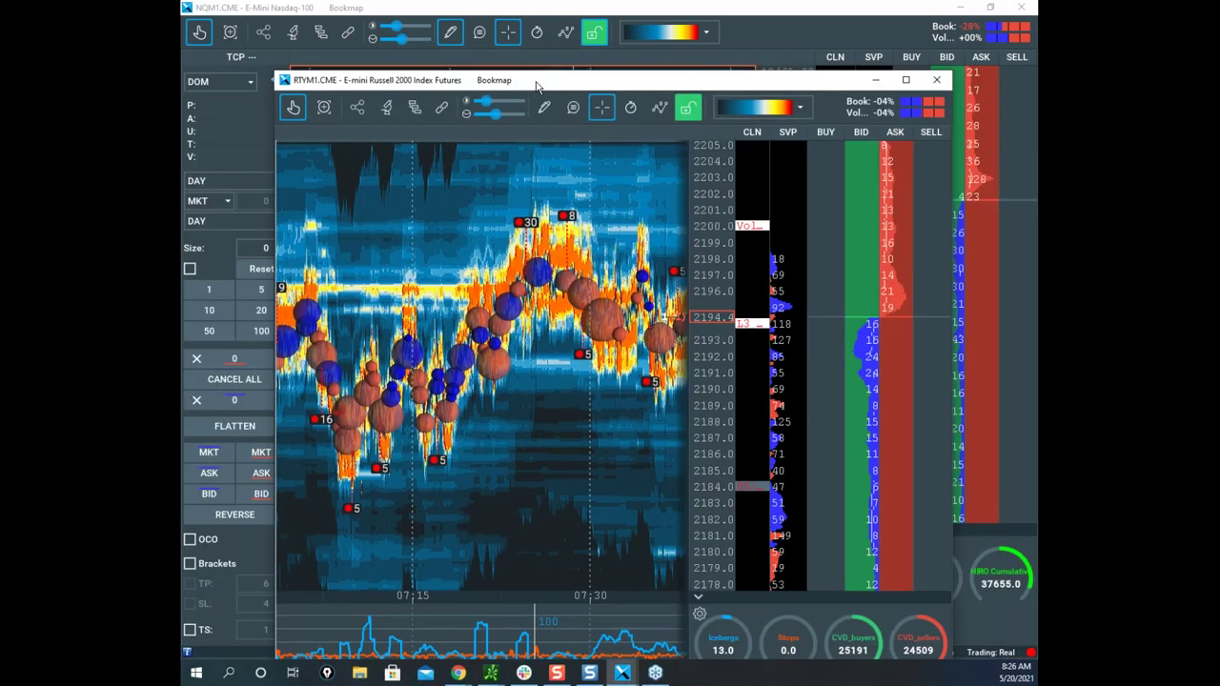
{"action": "left_click", "coordinate": [905, 80]}
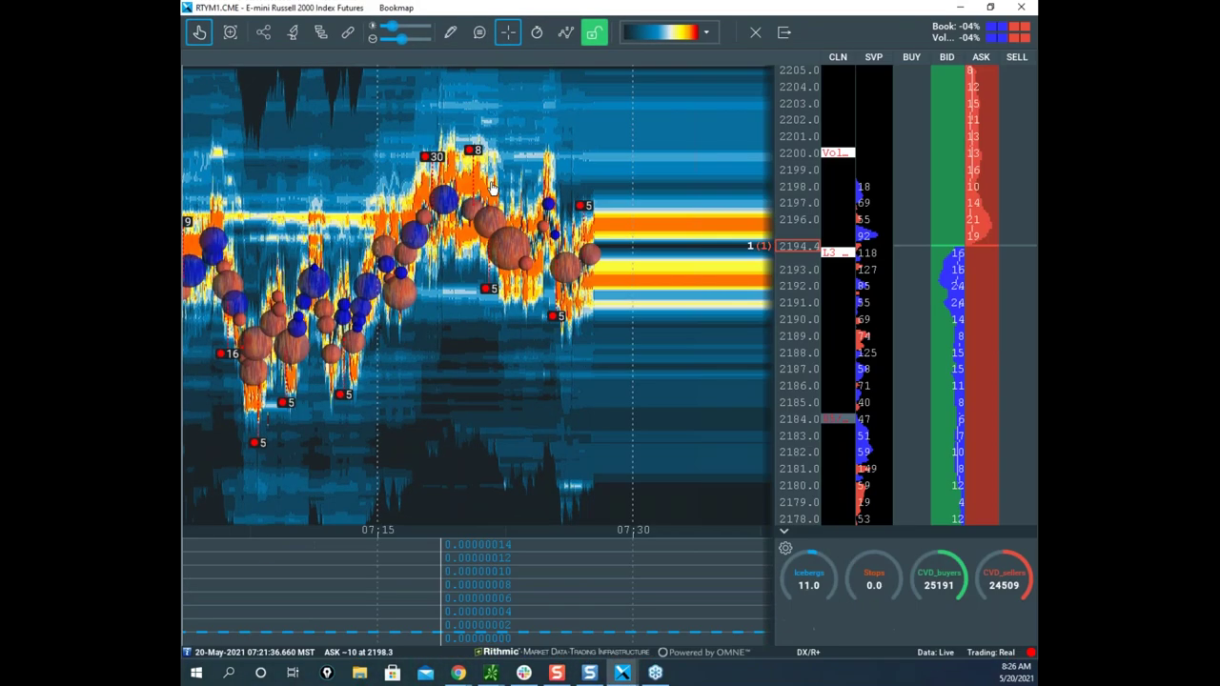
{"action": "scroll", "coordinate": [790, 152], "scroll_direction": "down", "scroll_amount": 4}
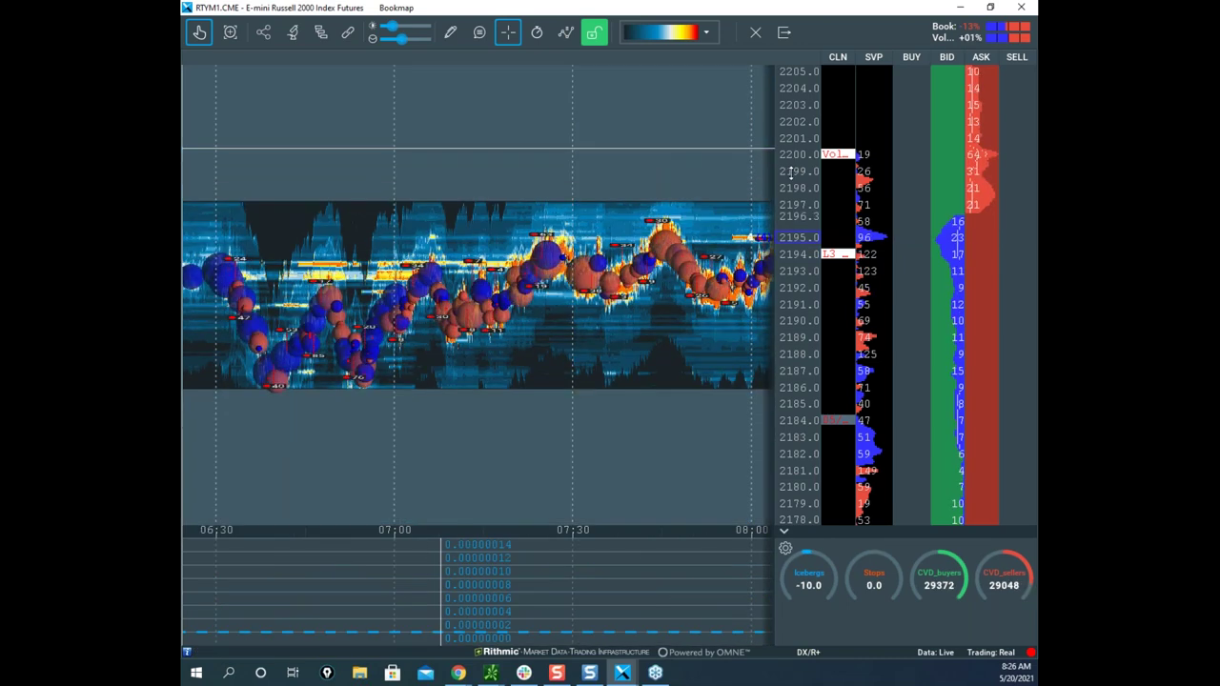
{"action": "scroll", "coordinate": [669, 188], "scroll_direction": "down", "scroll_amount": 4}
{"action": "scroll", "coordinate": [787, 217], "scroll_direction": "down", "scroll_amount": 5}
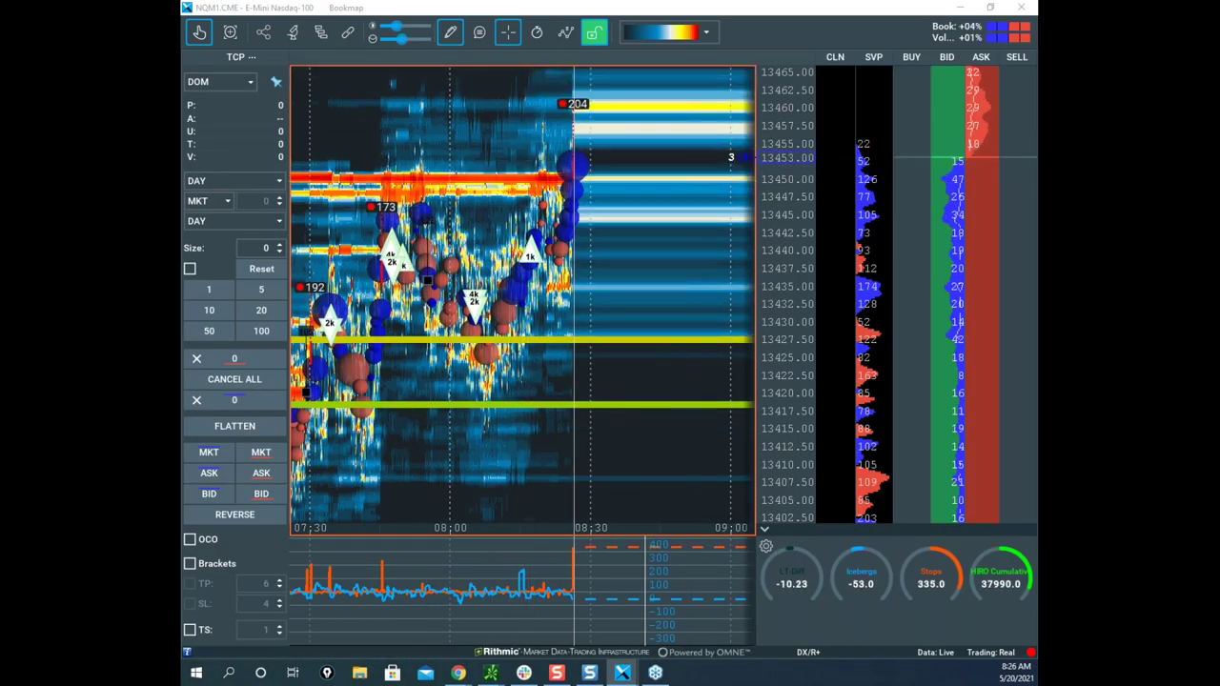
Bring up the E-mini Russell 2000 chart at full size and clear the price path and order book marks sketched on it.
{"action": "left_click_drag", "start_coordinate": [181, 84], "coordinate": [892, 101]}
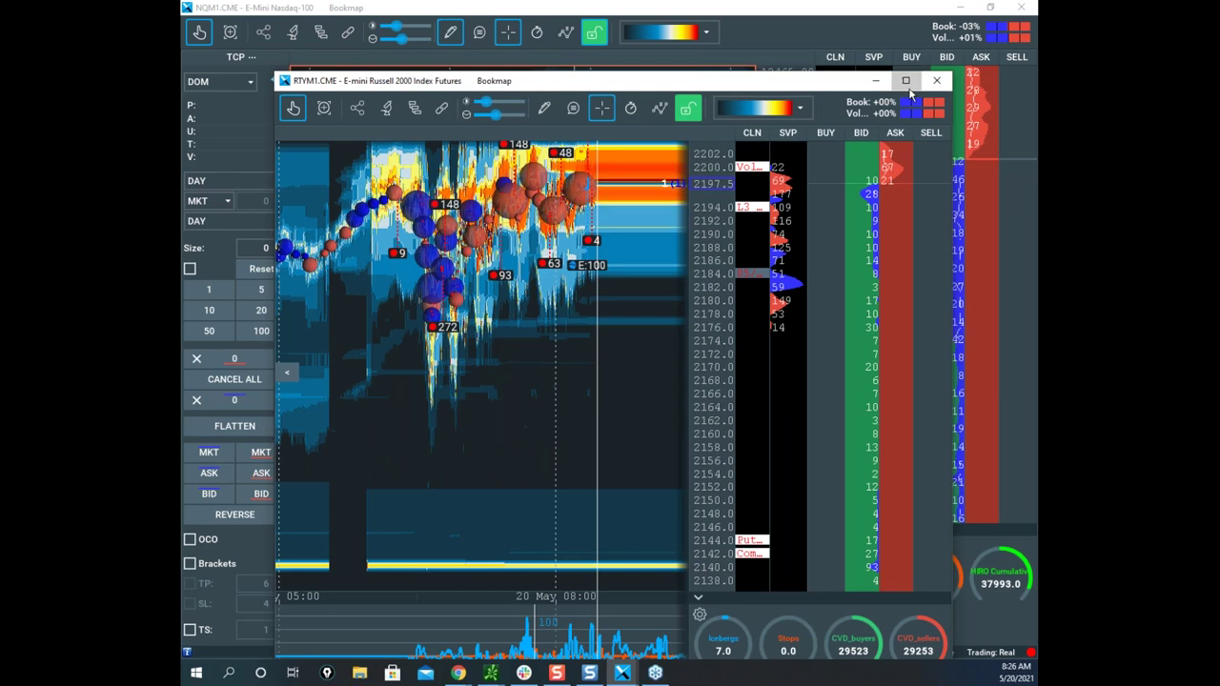
{"action": "left_click", "coordinate": [906, 83]}
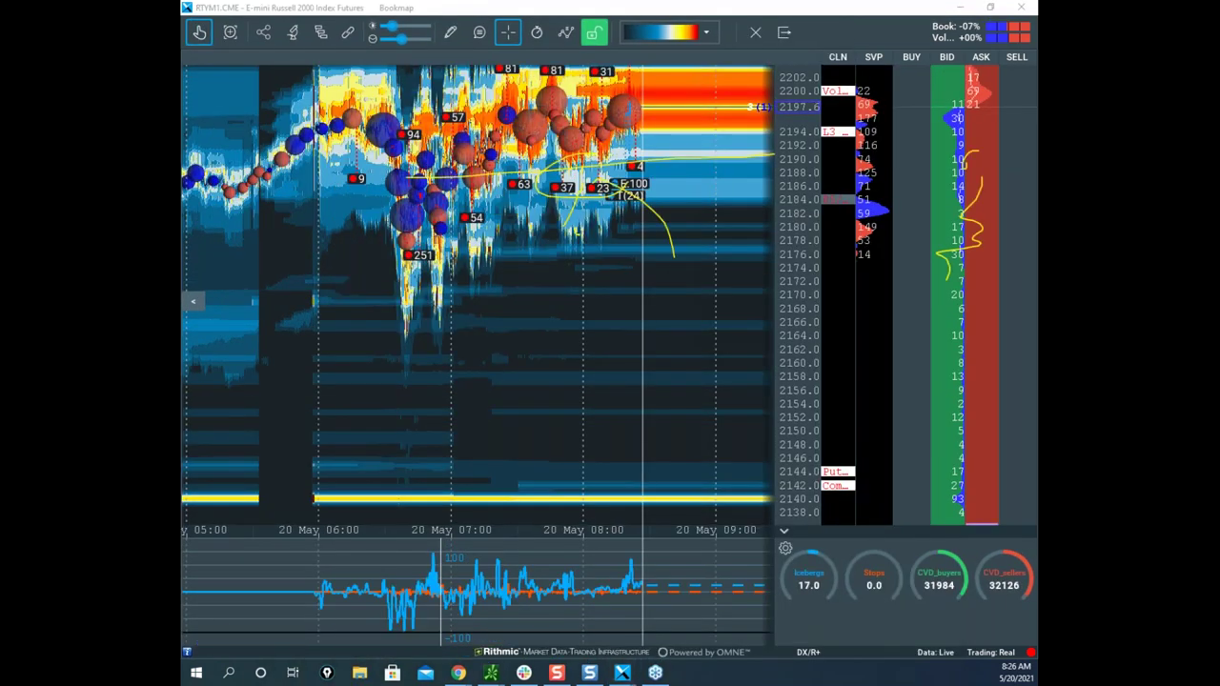
{"action": "key", "text": "Escape"}
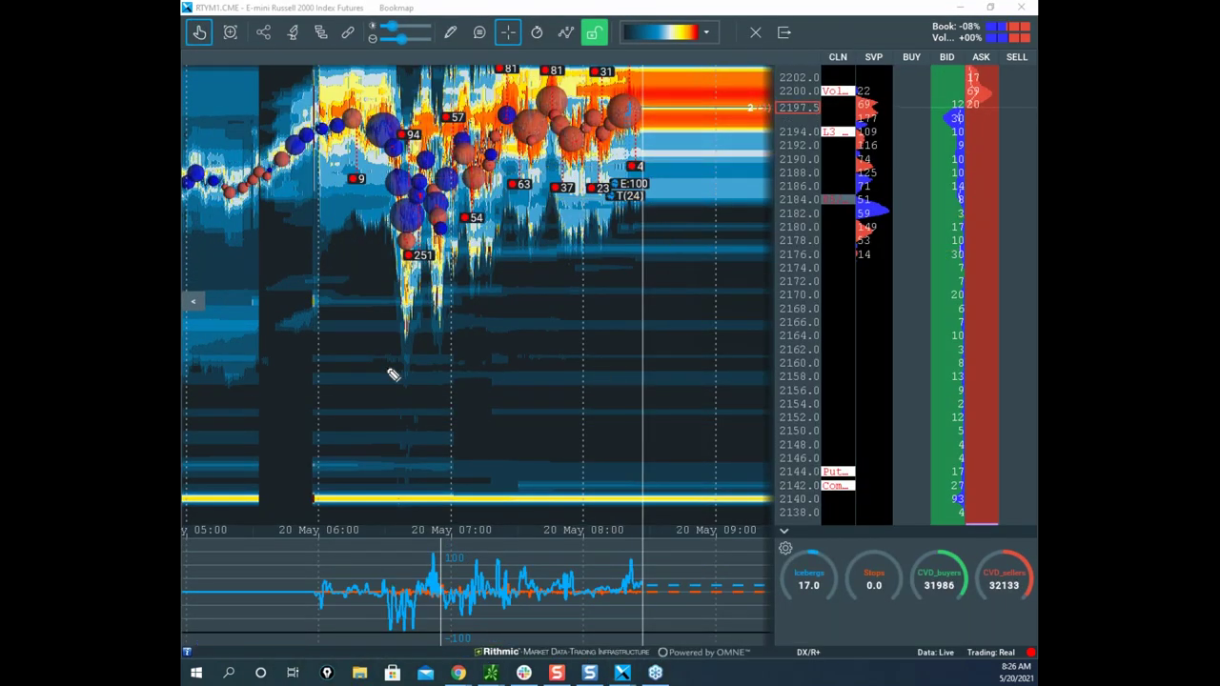
Sketch resting order levels between about 2162 and 2140 and price paths dipping toward them on the Russell 2000 chart, then clear the sketch.
{"action": "left_click_drag", "start_coordinate": [220, 353], "coordinate": [768, 355]}
{"action": "left_click_drag", "start_coordinate": [353, 383], "coordinate": [754, 381]}
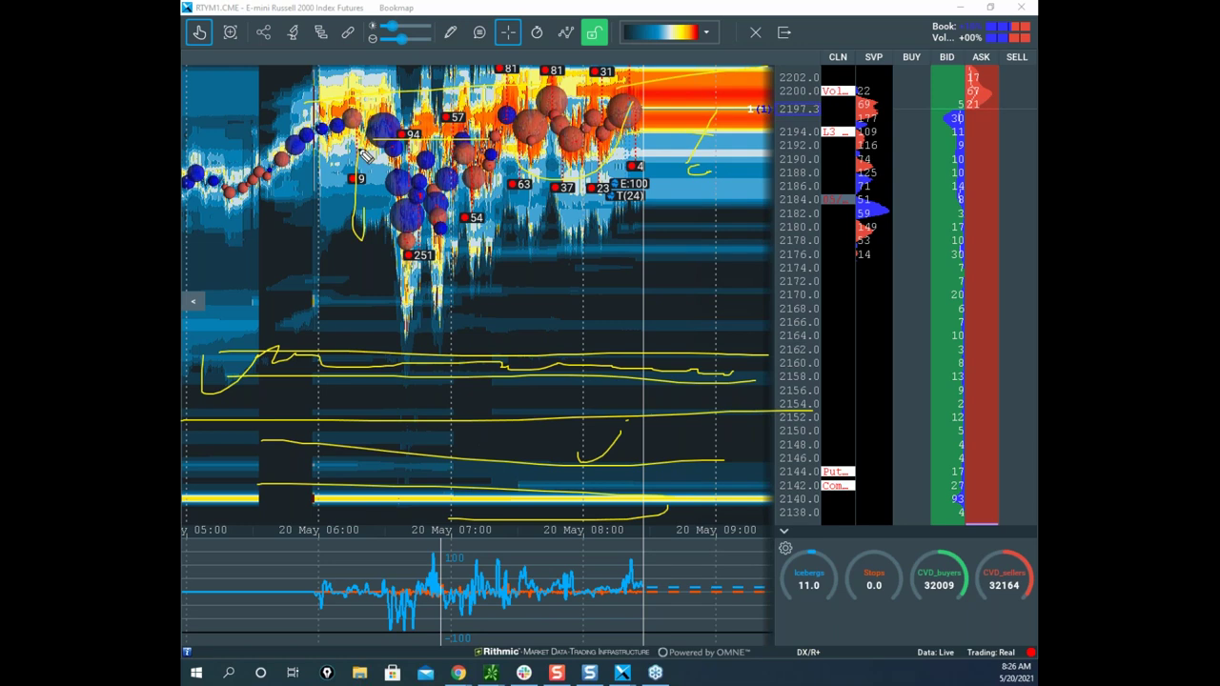
{"action": "left_click_drag", "start_coordinate": [441, 270], "coordinate": [625, 167]}
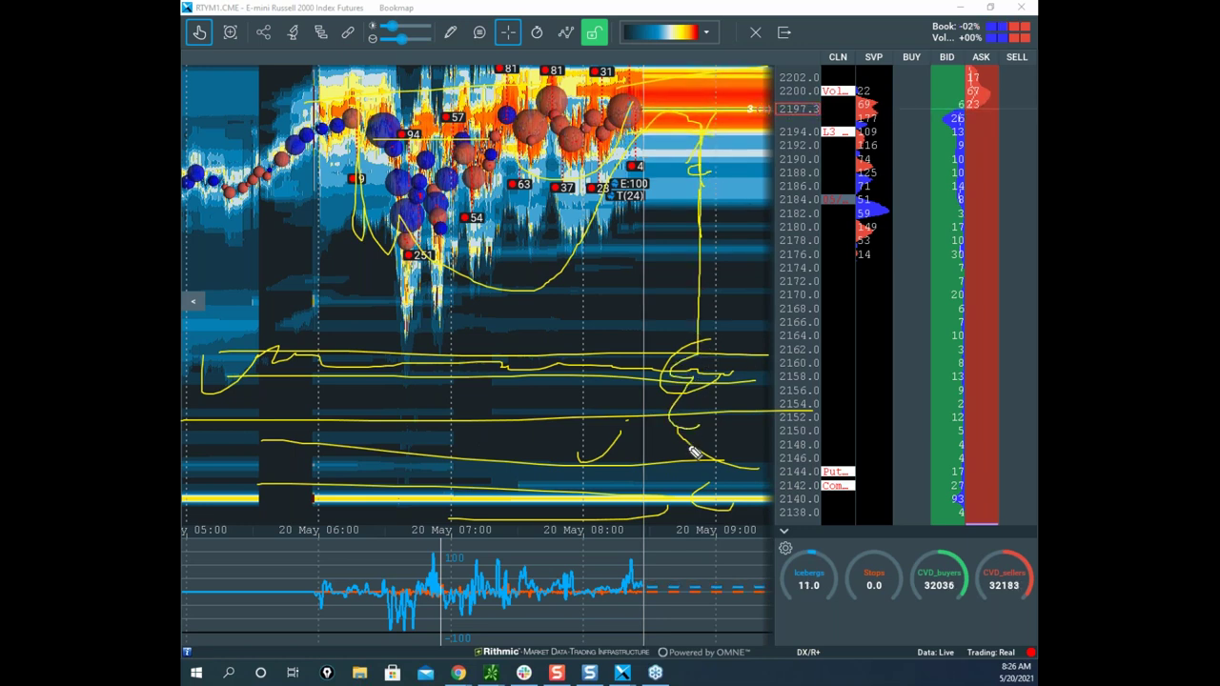
{"action": "key", "text": "Escape"}
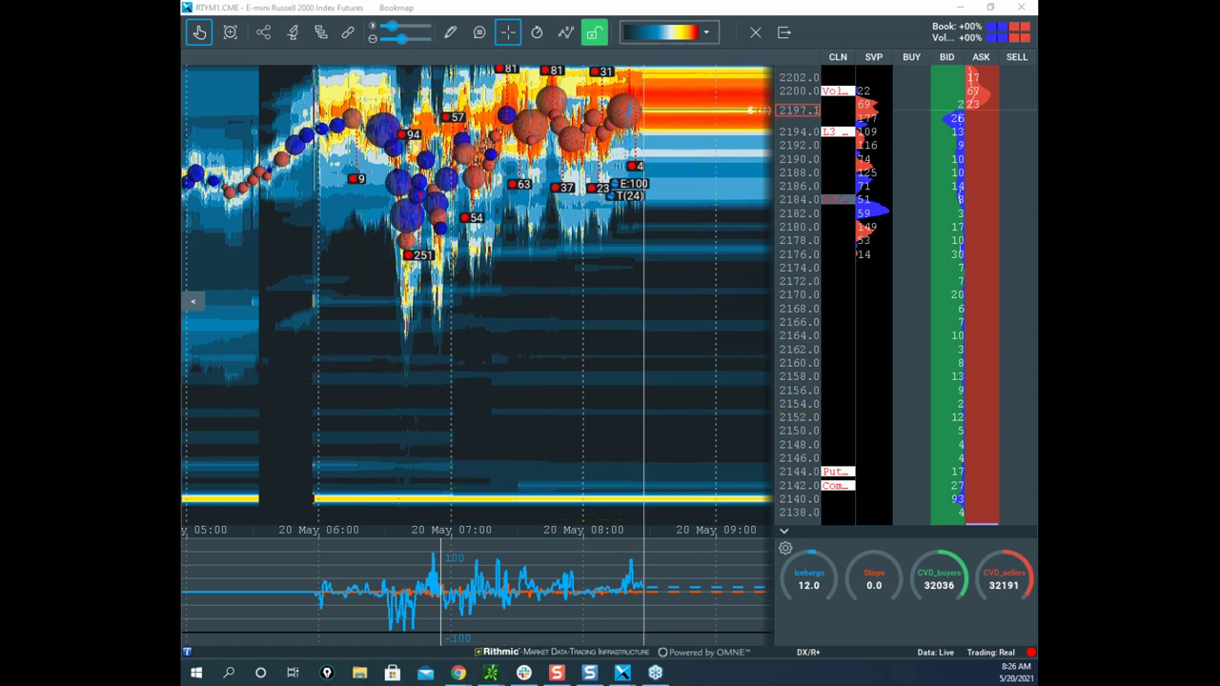
Move the Russell 2000 chart window away and return to the full Nasdaq-100 chart.
{"action": "left_click_drag", "start_coordinate": [749, 11], "coordinate": [649, 136]}
{"action": "left_click", "coordinate": [871, 132]}
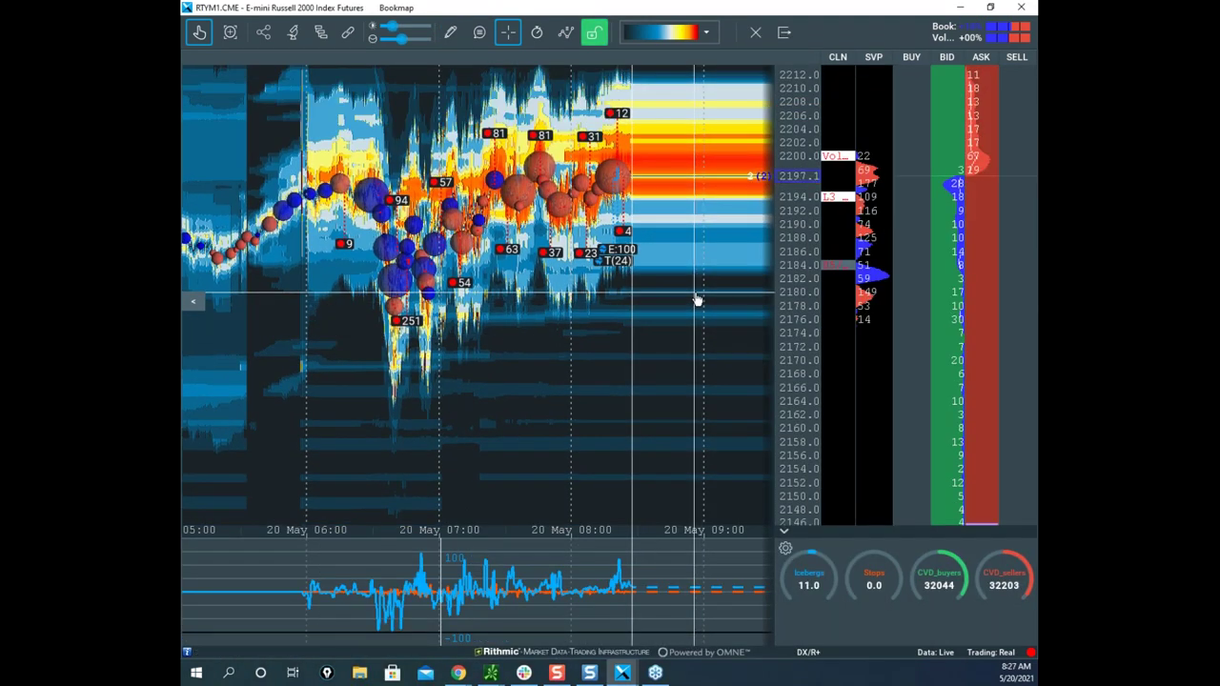
{"action": "left_click_drag", "start_coordinate": [646, 15], "coordinate": [181, 30]}
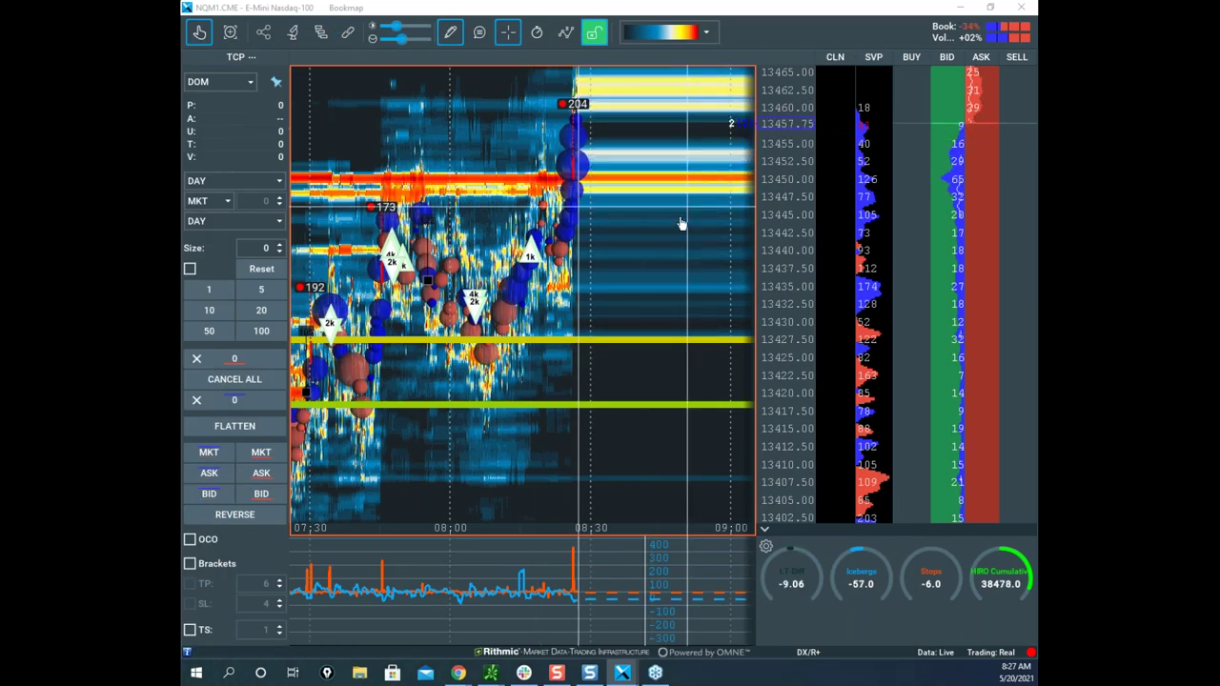
Examine the Nasdaq-100 price action around 13450 and the stop runs marked 204 and 151, in increasing detail up to 08:30.
{"action": "scroll", "coordinate": [585, 463], "scroll_direction": "up", "scroll_amount": 3}
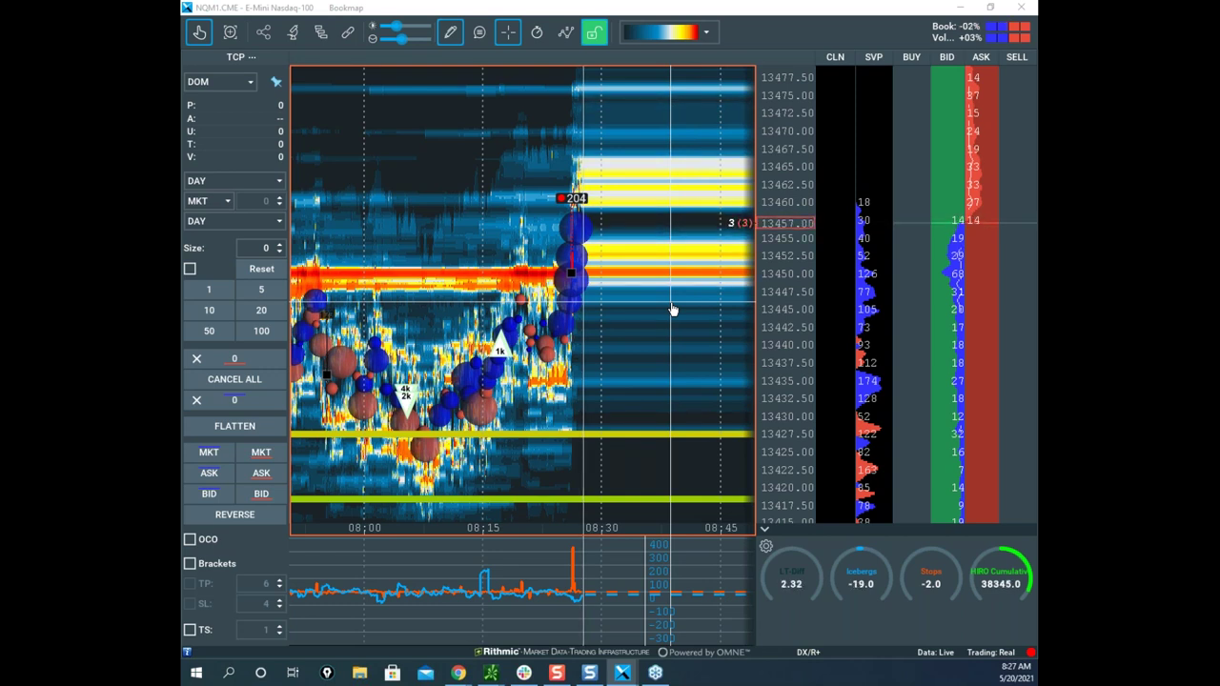
{"action": "left_click_drag", "start_coordinate": [606, 251], "coordinate": [618, 272]}
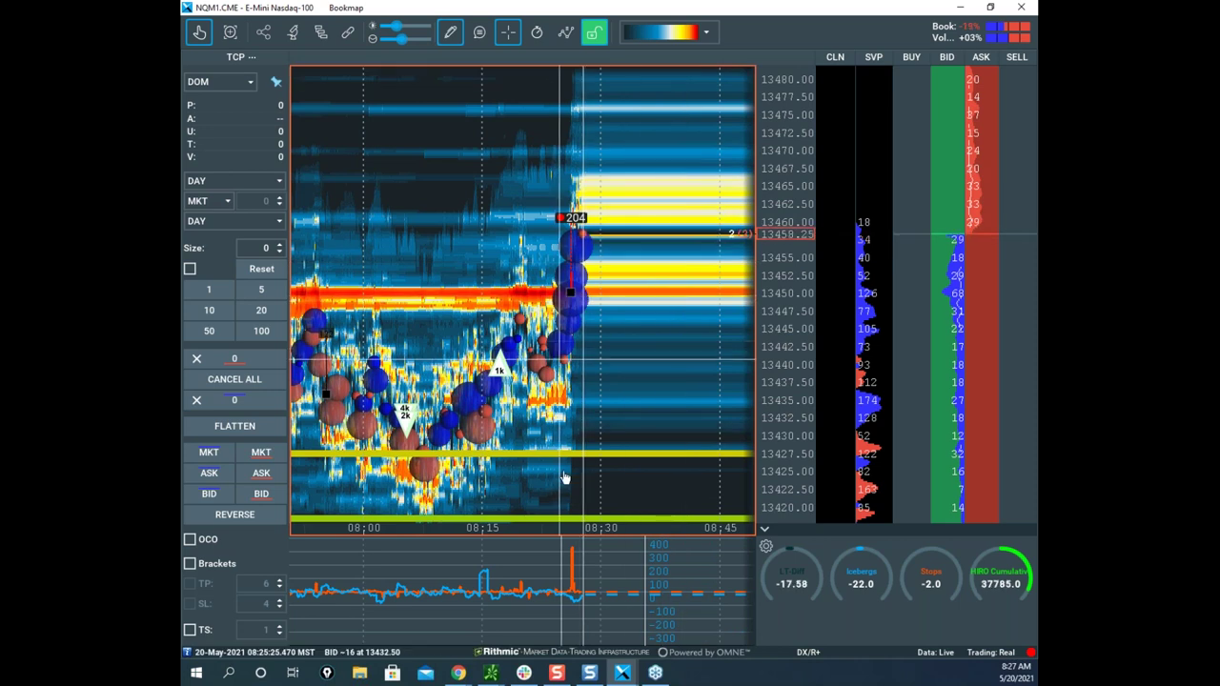
{"action": "scroll", "coordinate": [619, 384], "scroll_direction": "up", "scroll_amount": 3}
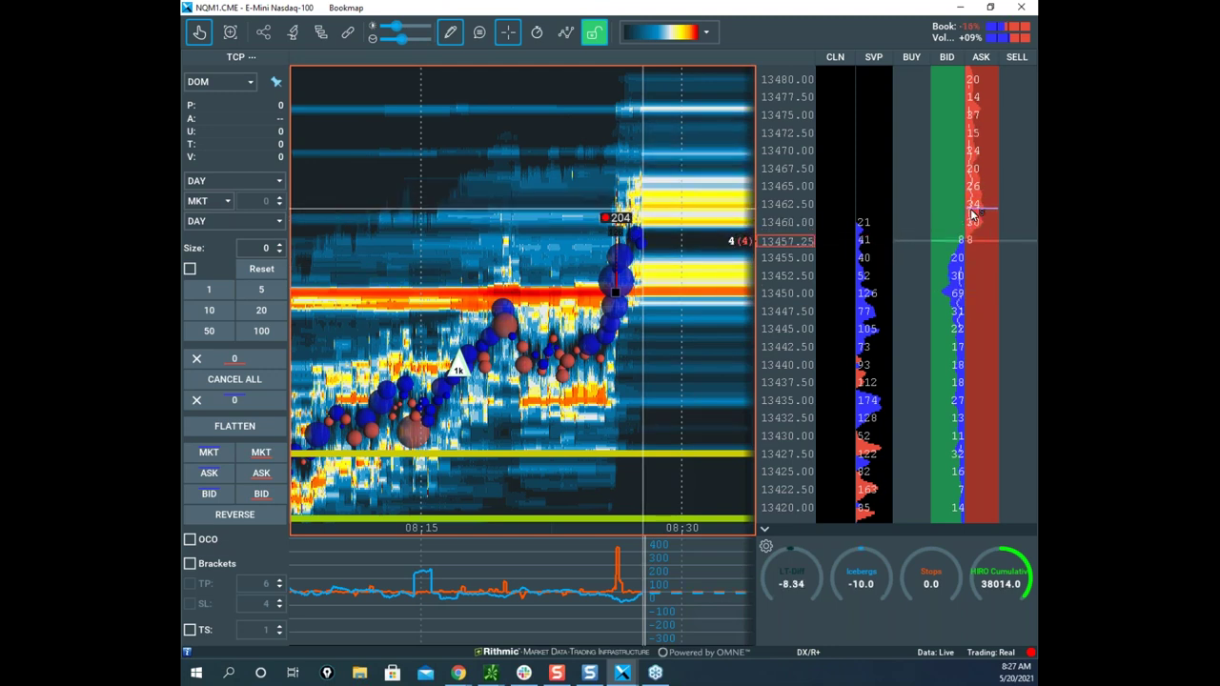
{"action": "left_click_drag", "start_coordinate": [704, 267], "coordinate": [655, 276]}
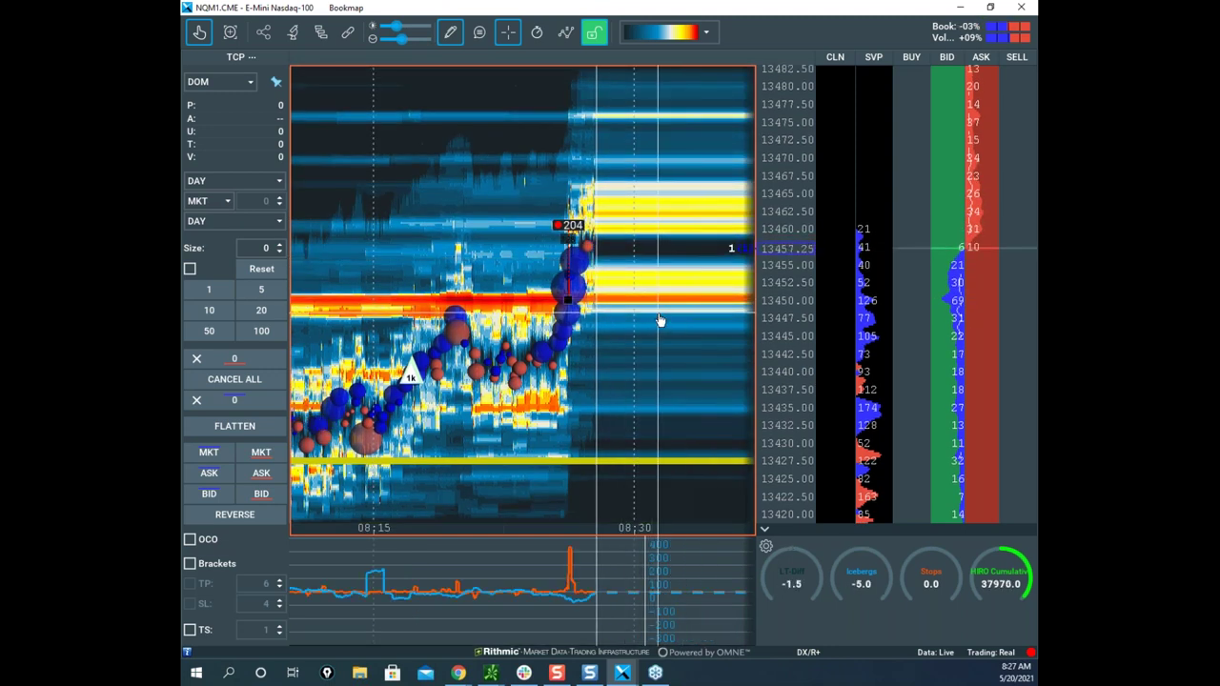
{"action": "scroll", "coordinate": [629, 333], "scroll_direction": "up", "scroll_amount": 3}
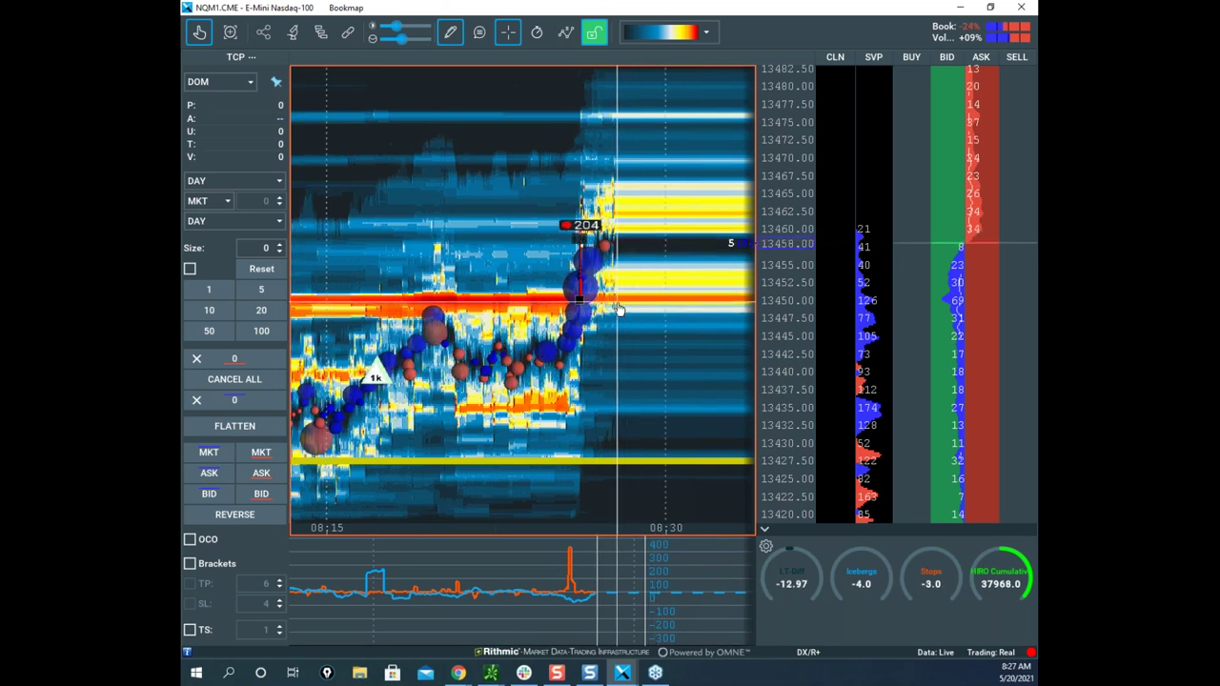
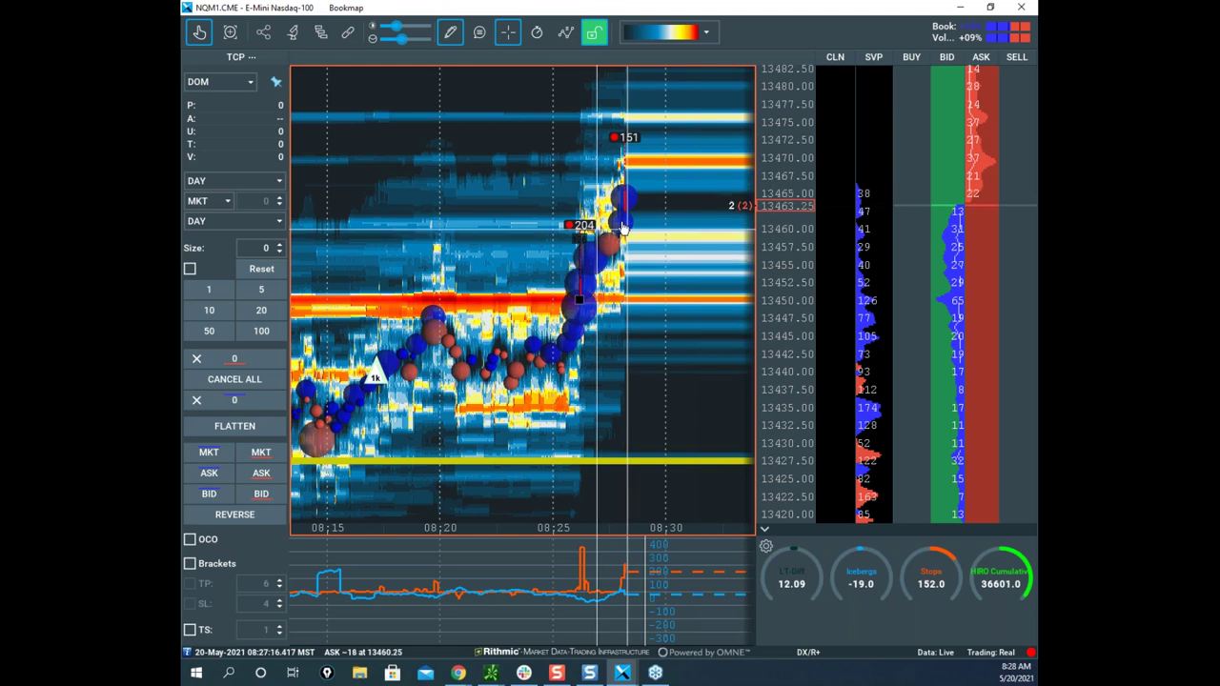
{"action": "scroll", "coordinate": [629, 253], "scroll_direction": "up", "scroll_amount": 3}
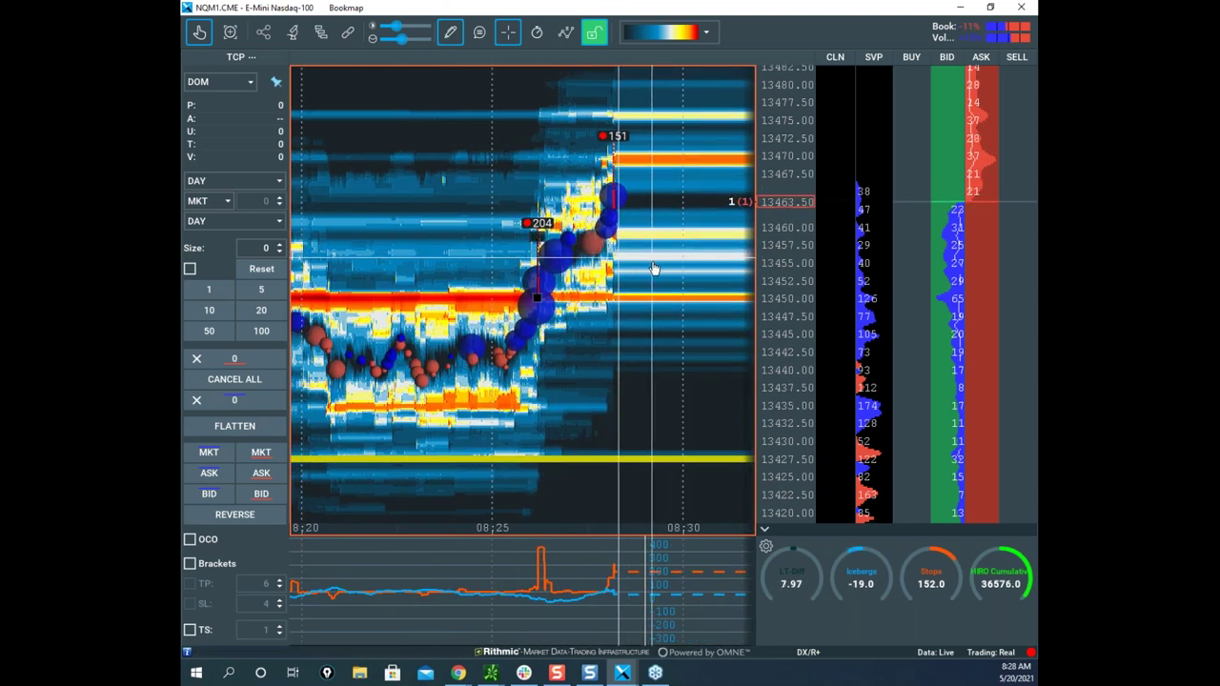
{"action": "scroll", "coordinate": [615, 284], "scroll_direction": "up", "scroll_amount": 2}
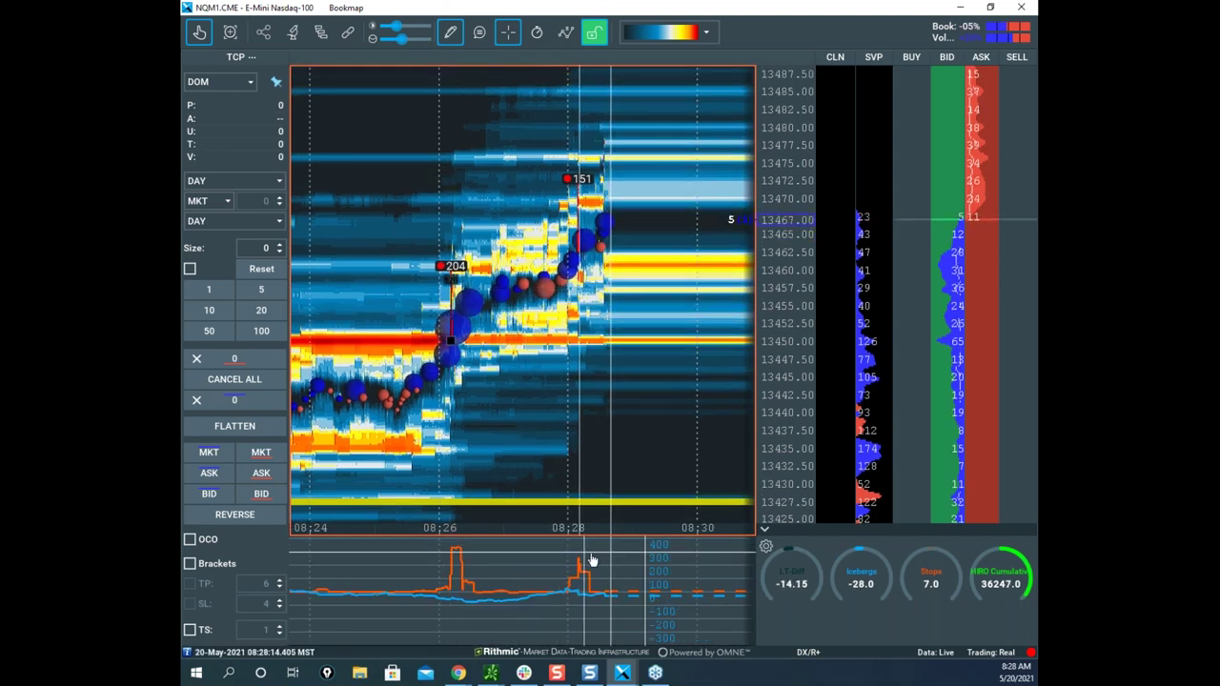
Place a horizontal line at 13446.00 beneath the stop run marked 204 on the Nasdaq-100 chart and leave drawing mode.
{"action": "scroll", "coordinate": [785, 212], "scroll_direction": "up", "scroll_amount": 2}
{"action": "left_click_drag", "start_coordinate": [515, 278], "coordinate": [581, 201]}
{"action": "scroll", "coordinate": [553, 221], "scroll_direction": "up", "scroll_amount": 5}
{"action": "left_click", "coordinate": [452, 36]}
{"action": "left_click", "coordinate": [493, 202]}
{"action": "scroll", "coordinate": [510, 250], "scroll_direction": "up", "scroll_amount": 3}
{"action": "scroll", "coordinate": [390, 295], "scroll_direction": "up", "scroll_amount": 5}
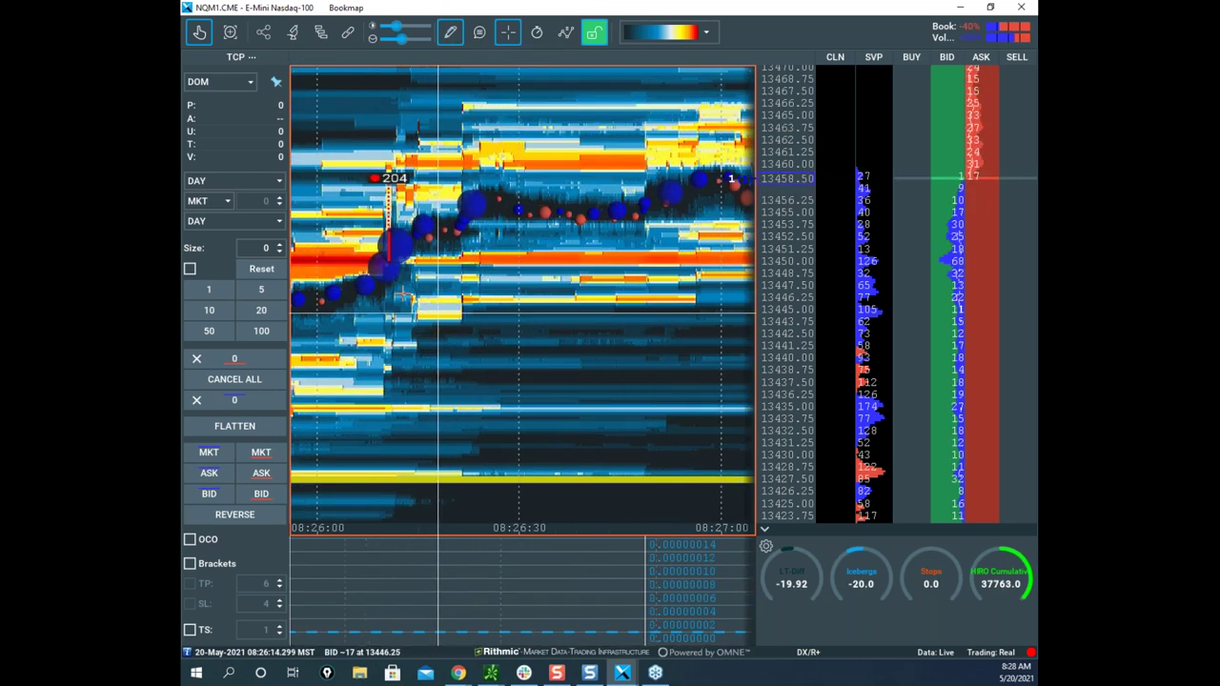
{"action": "scroll", "coordinate": [391, 295], "scroll_direction": "up", "scroll_amount": 2}
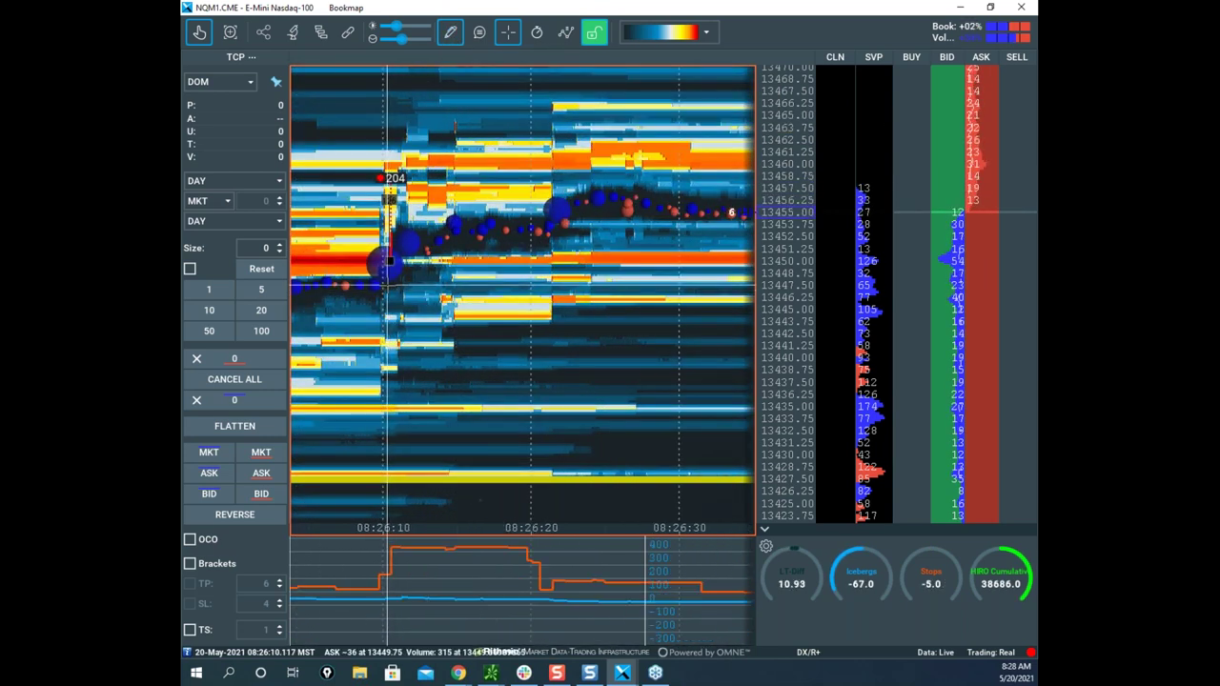
{"action": "scroll", "coordinate": [384, 298], "scroll_direction": "up", "scroll_amount": 2}
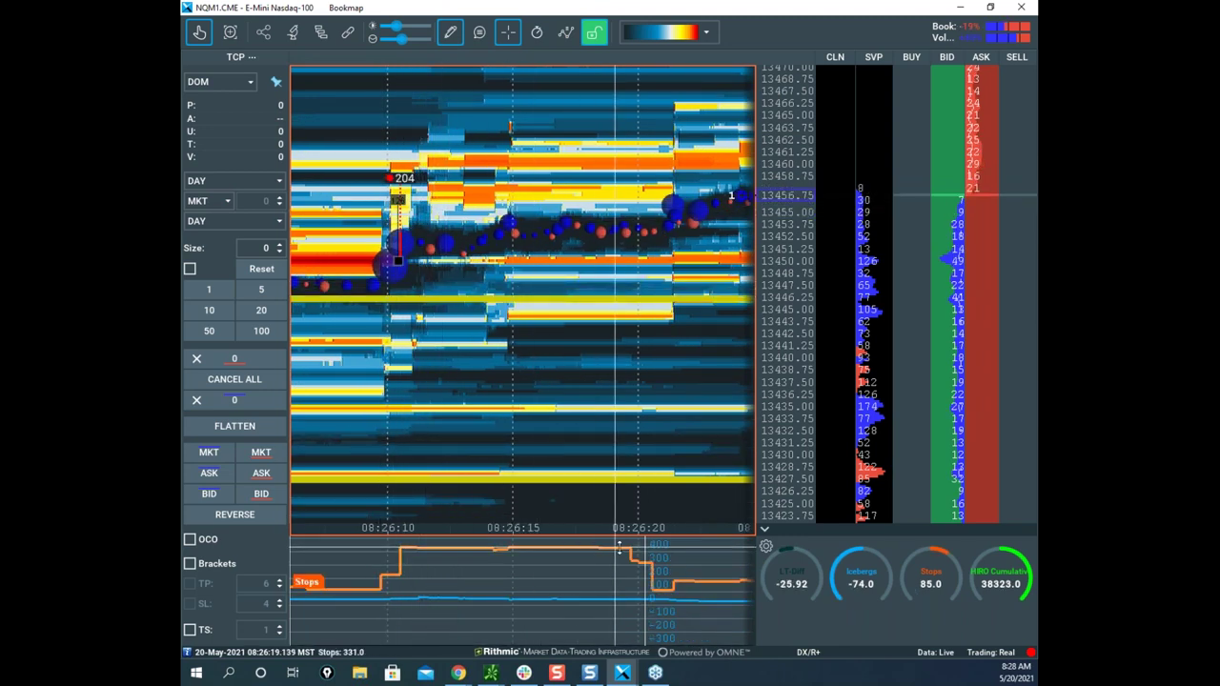
{"action": "left_click_drag", "start_coordinate": [788, 204], "coordinate": [788, 176]}
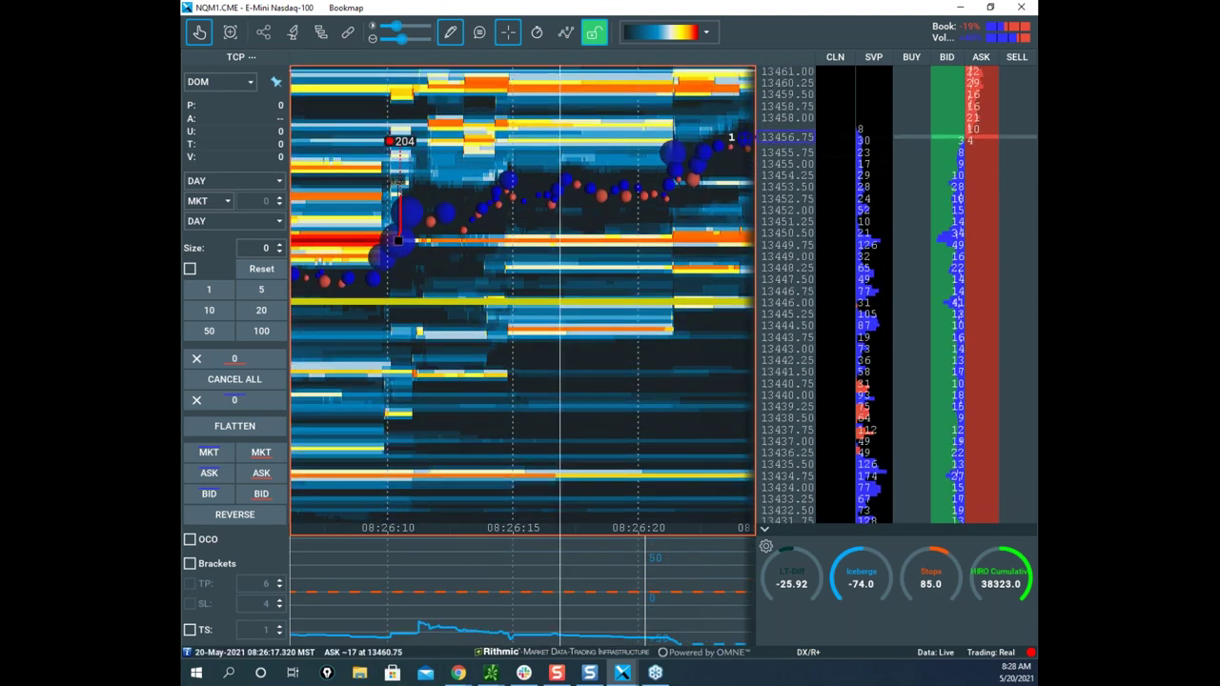
{"action": "left_click", "coordinate": [450, 32]}
{"action": "left_click", "coordinate": [472, 64]}
Place a second horizontal line near 13455 at the upper end of the 204 stop run and leave drawing mode.
{"action": "left_click_drag", "start_coordinate": [595, 190], "coordinate": [598, 267]}
{"action": "left_click_drag", "start_coordinate": [776, 259], "coordinate": [776, 187]}
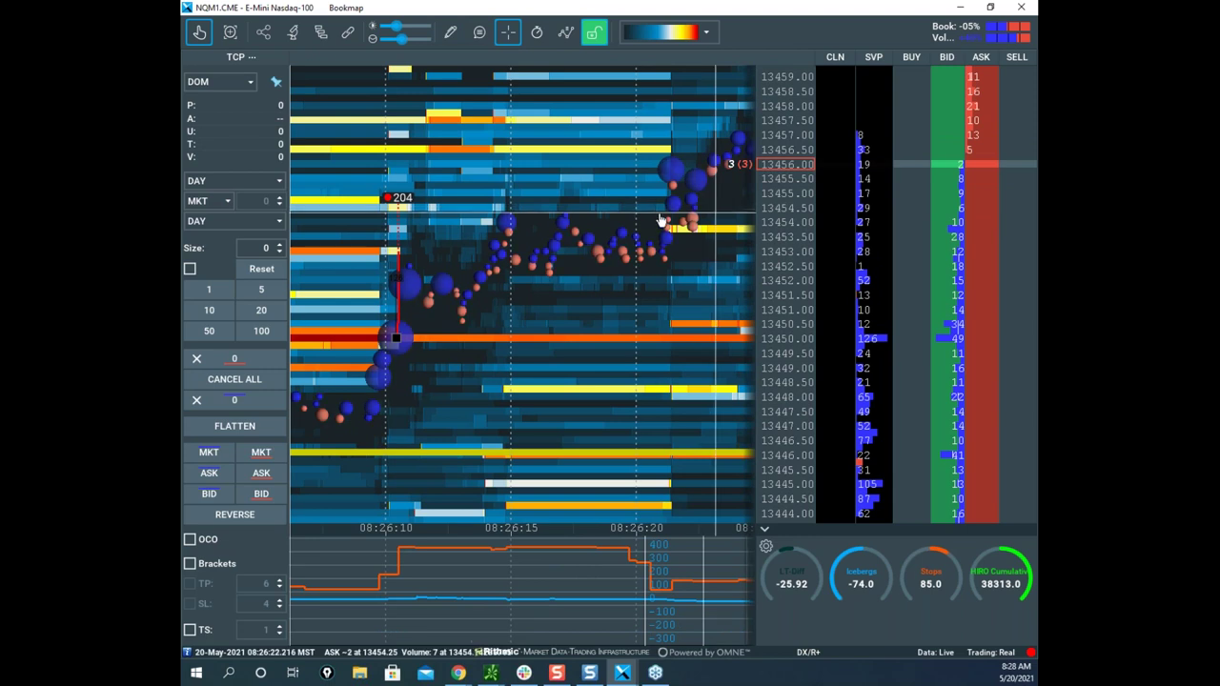
{"action": "scroll", "coordinate": [659, 171], "scroll_direction": "up", "scroll_amount": 3}
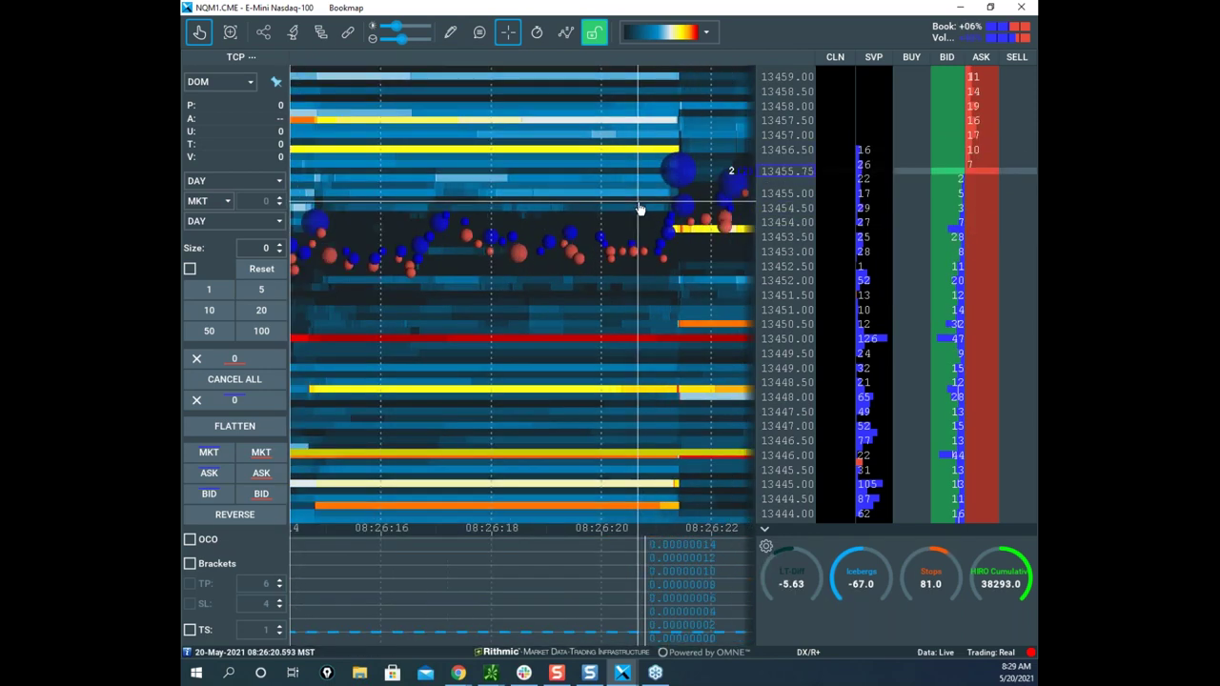
{"action": "scroll", "coordinate": [641, 211], "scroll_direction": "down", "scroll_amount": 2}
{"action": "scroll", "coordinate": [640, 252], "scroll_direction": "down", "scroll_amount": 2}
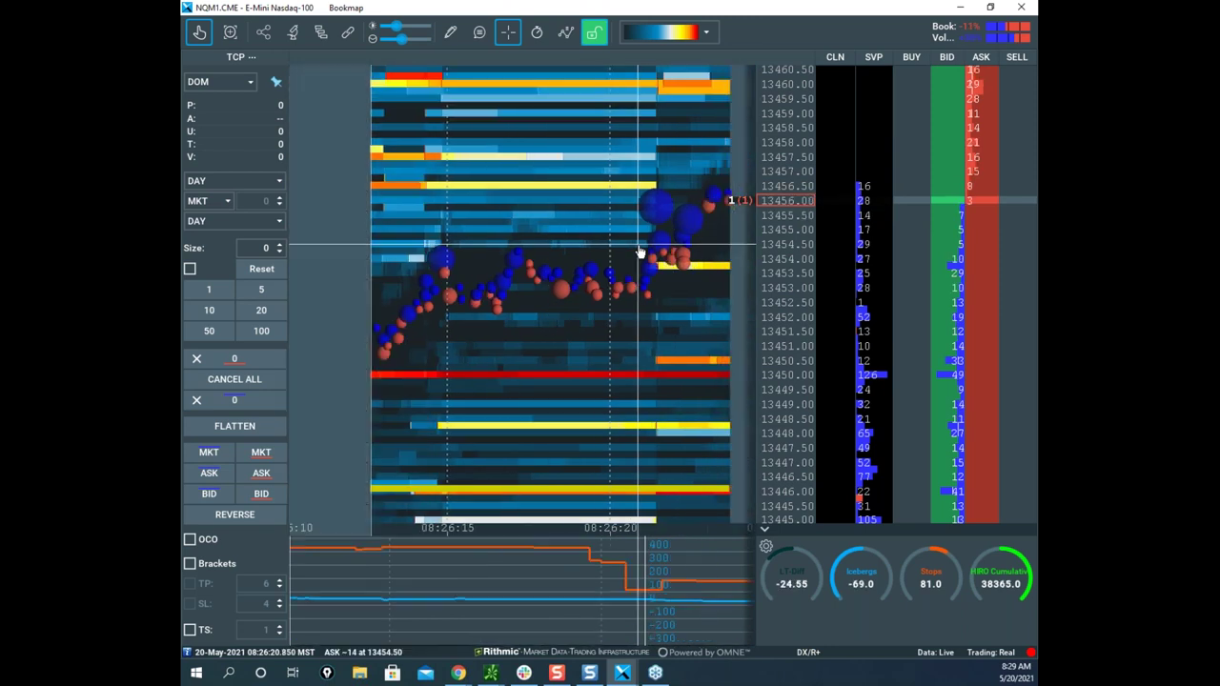
{"action": "left_click", "coordinate": [450, 32]}
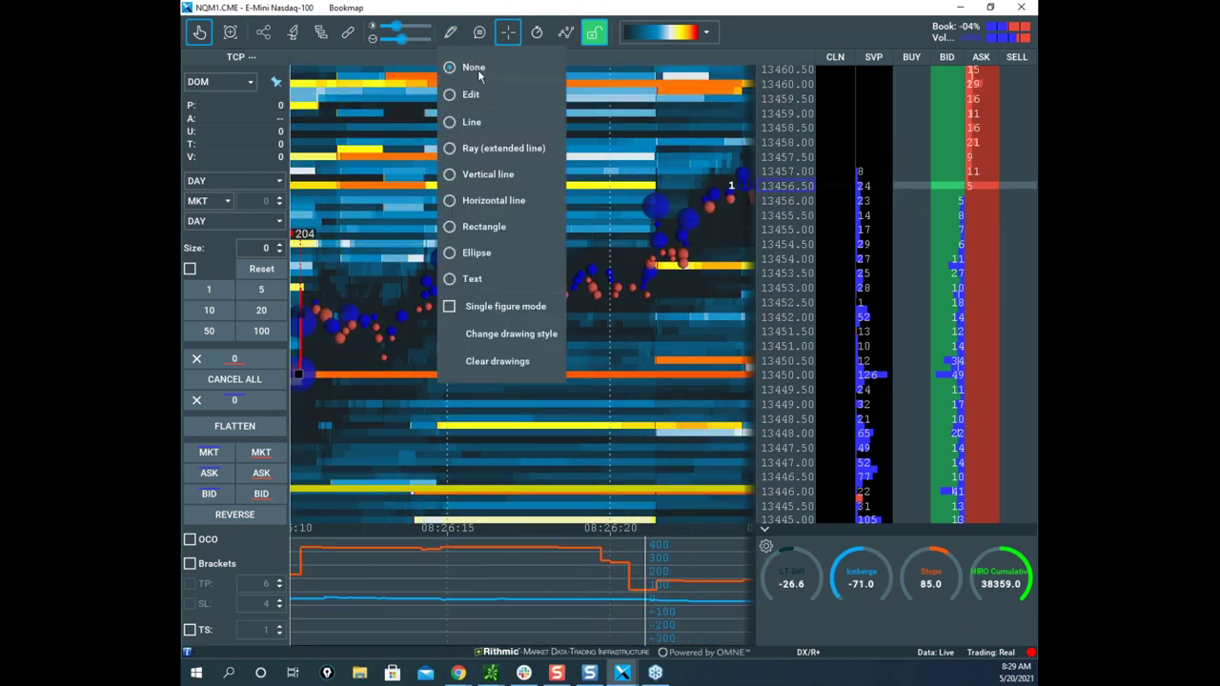
{"action": "left_click", "coordinate": [520, 202]}
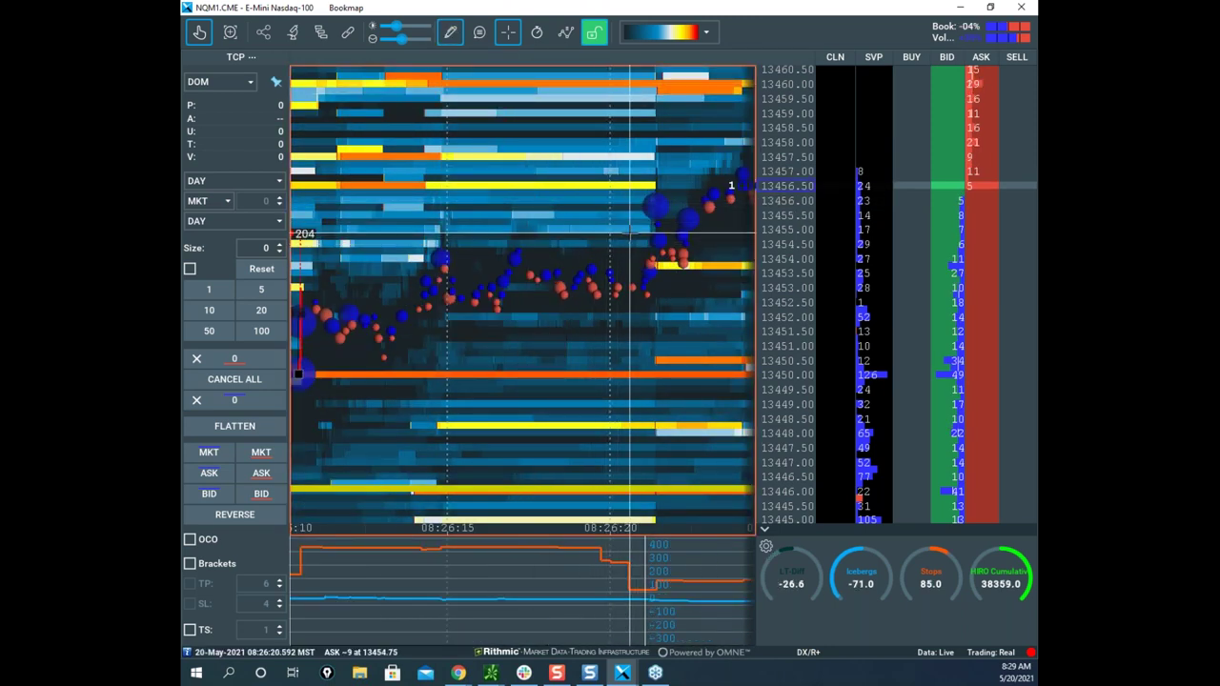
{"action": "scroll", "coordinate": [629, 229], "scroll_direction": "down", "scroll_amount": 1}
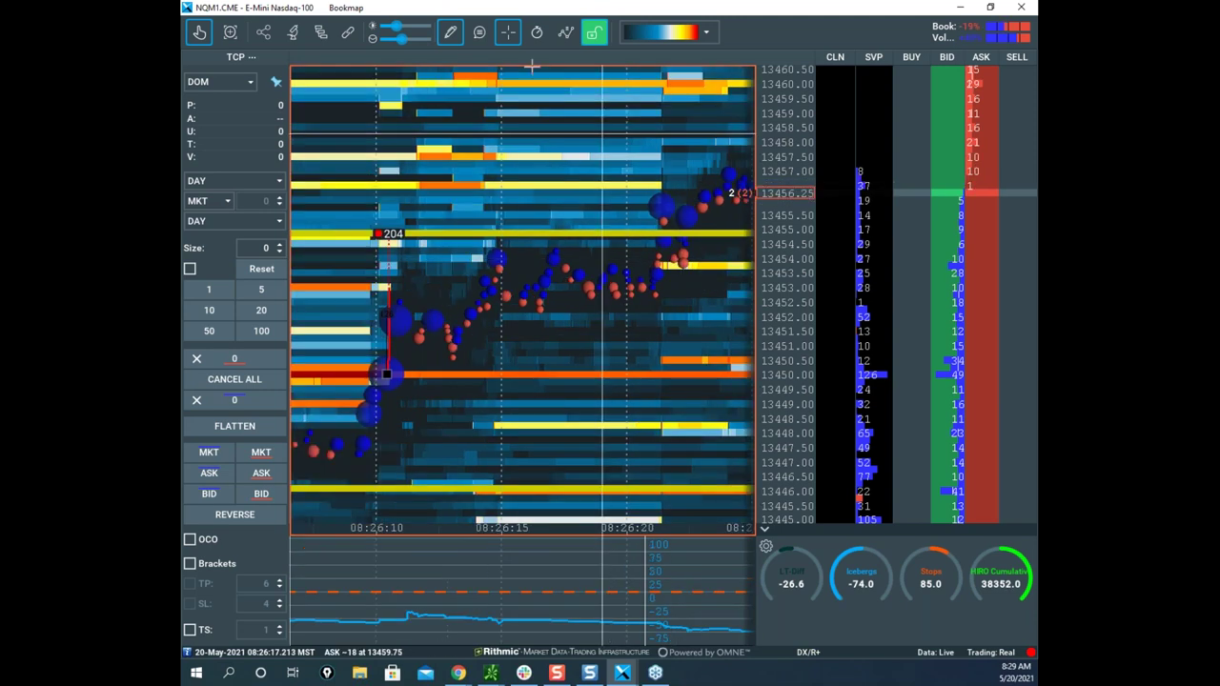
{"action": "left_click", "coordinate": [450, 31]}
{"action": "left_click", "coordinate": [472, 66]}
Examine how price behaves around the two horizontal stop run lines between 08:25:30 and 08:28.
{"action": "scroll", "coordinate": [624, 226], "scroll_direction": "down", "scroll_amount": 3}
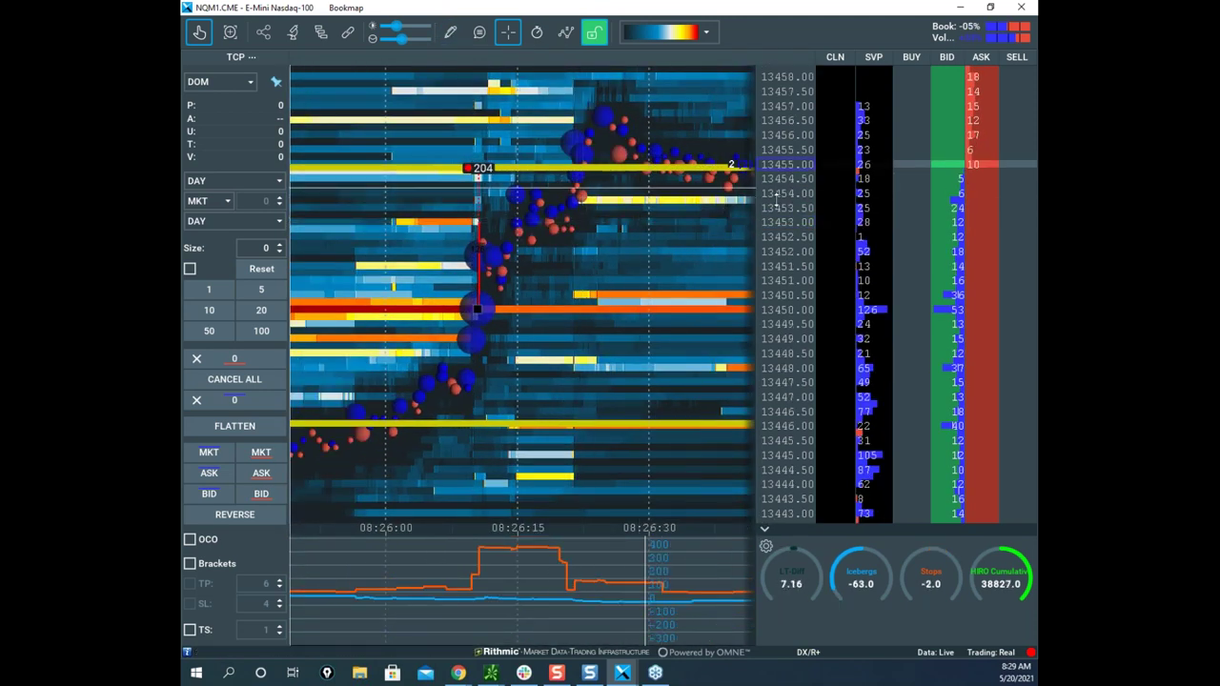
{"action": "scroll", "coordinate": [624, 248], "scroll_direction": "down", "scroll_amount": 2}
{"action": "scroll", "coordinate": [624, 273], "scroll_direction": "down", "scroll_amount": 2}
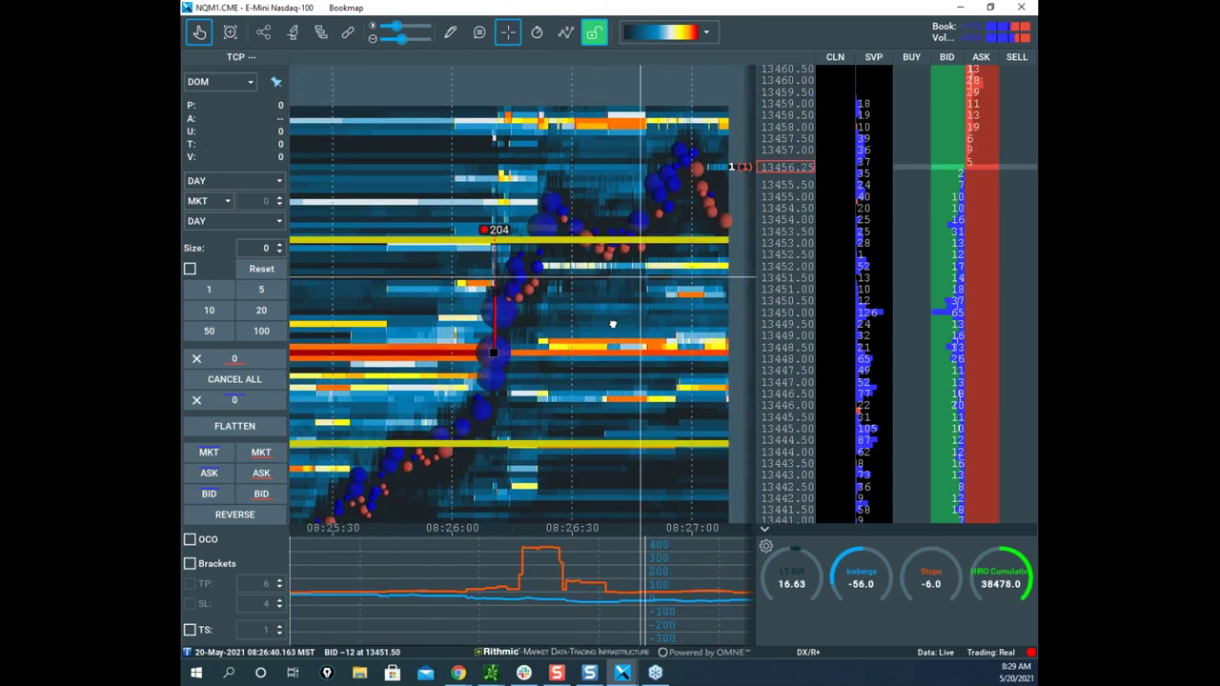
{"action": "scroll", "coordinate": [572, 290], "scroll_direction": "down", "scroll_amount": 3}
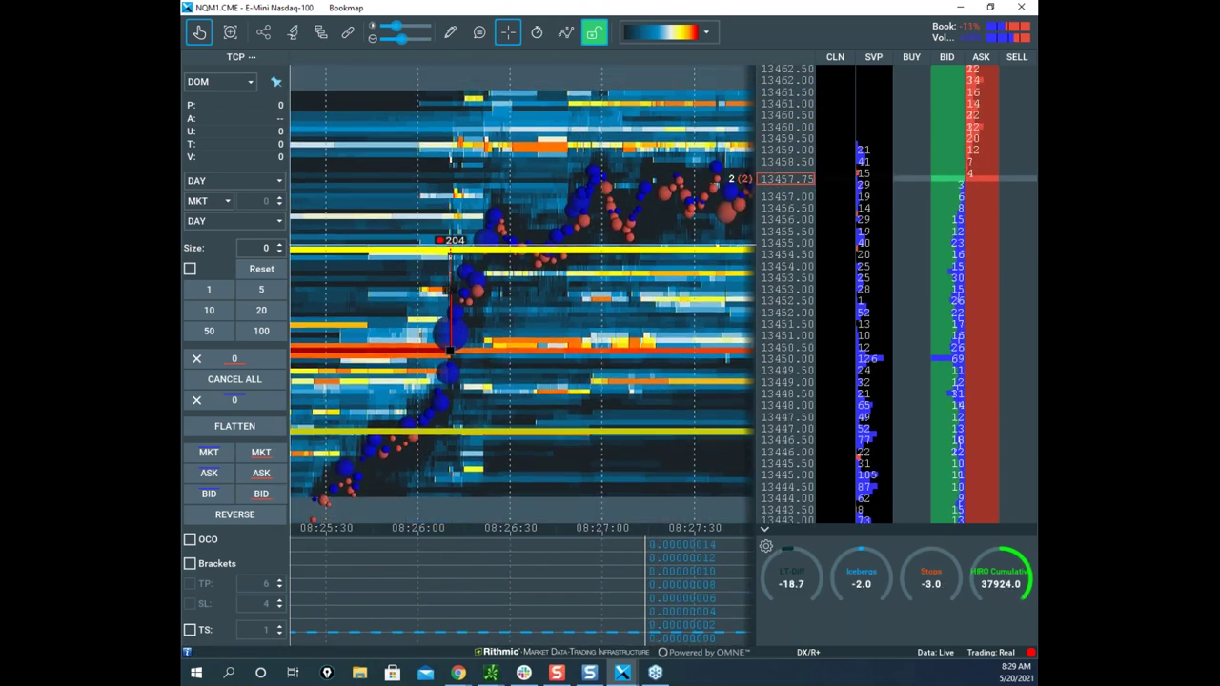
{"action": "scroll", "coordinate": [775, 209], "scroll_direction": "down", "scroll_amount": 2}
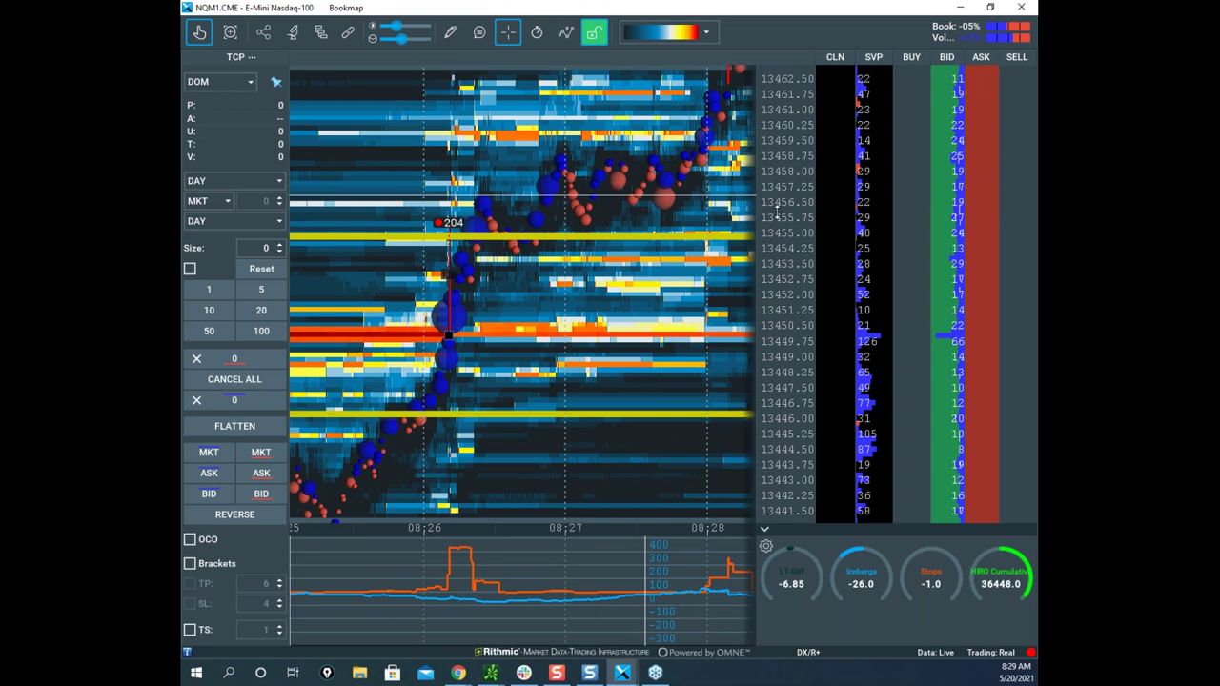
{"action": "left_click_drag", "start_coordinate": [652, 231], "coordinate": [605, 228]}
{"action": "scroll", "coordinate": [775, 207], "scroll_direction": "down", "scroll_amount": 2}
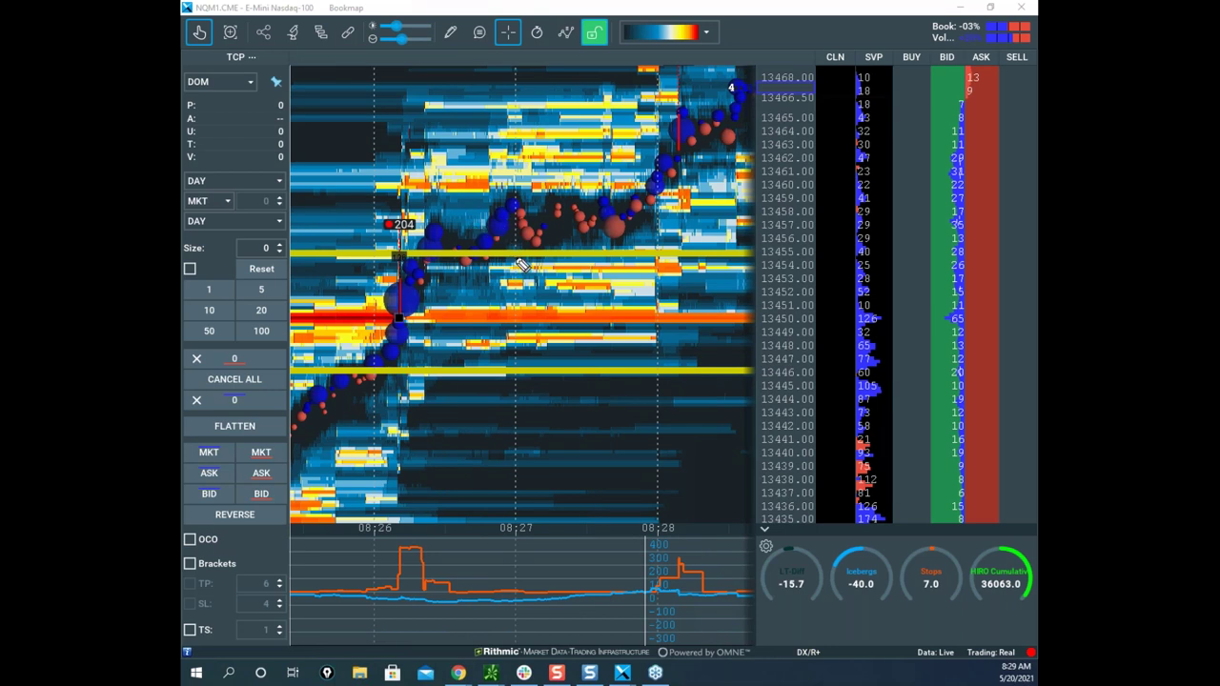
Circle the 08:26 stops spike, sketch the price path through the marked range with the label STOP, then clear the sketch.
{"action": "mouse_move", "coordinate": [440, 514]}
{"action": "left_mouse_down"}
{"action": "mouse_move", "coordinate": [531, 563]}
{"action": "mouse_move", "coordinate": [519, 529]}
{"action": "left_mouse_up"}
{"action": "mouse_move", "coordinate": [366, 405]}
{"action": "left_mouse_down"}
{"action": "mouse_move", "coordinate": [420, 271]}
{"action": "mouse_move", "coordinate": [527, 657]}
{"action": "left_mouse_up"}
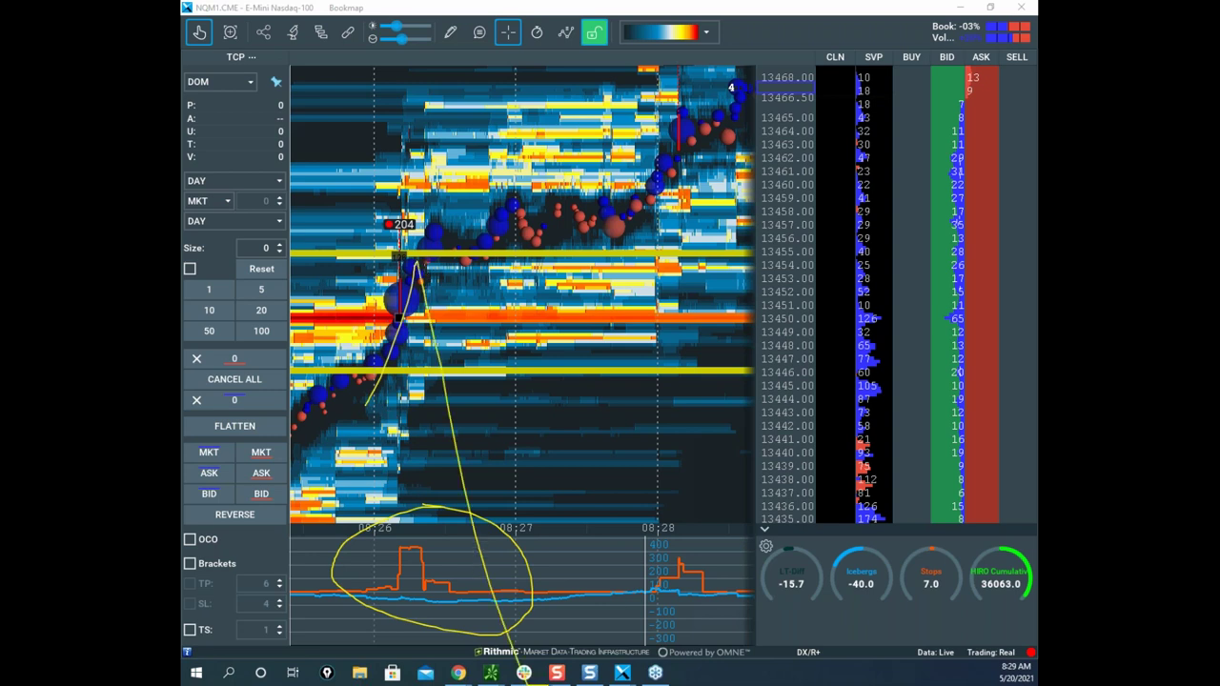
{"action": "left_click_drag", "start_coordinate": [378, 374], "coordinate": [417, 285]}
{"action": "mouse_move", "coordinate": [500, 282]}
{"action": "left_mouse_down"}
{"action": "mouse_move", "coordinate": [464, 333]}
{"action": "mouse_move", "coordinate": [455, 326]}
{"action": "mouse_move", "coordinate": [531, 303]}
{"action": "mouse_move", "coordinate": [540, 341]}
{"action": "mouse_move", "coordinate": [536, 307]}
{"action": "left_mouse_up"}
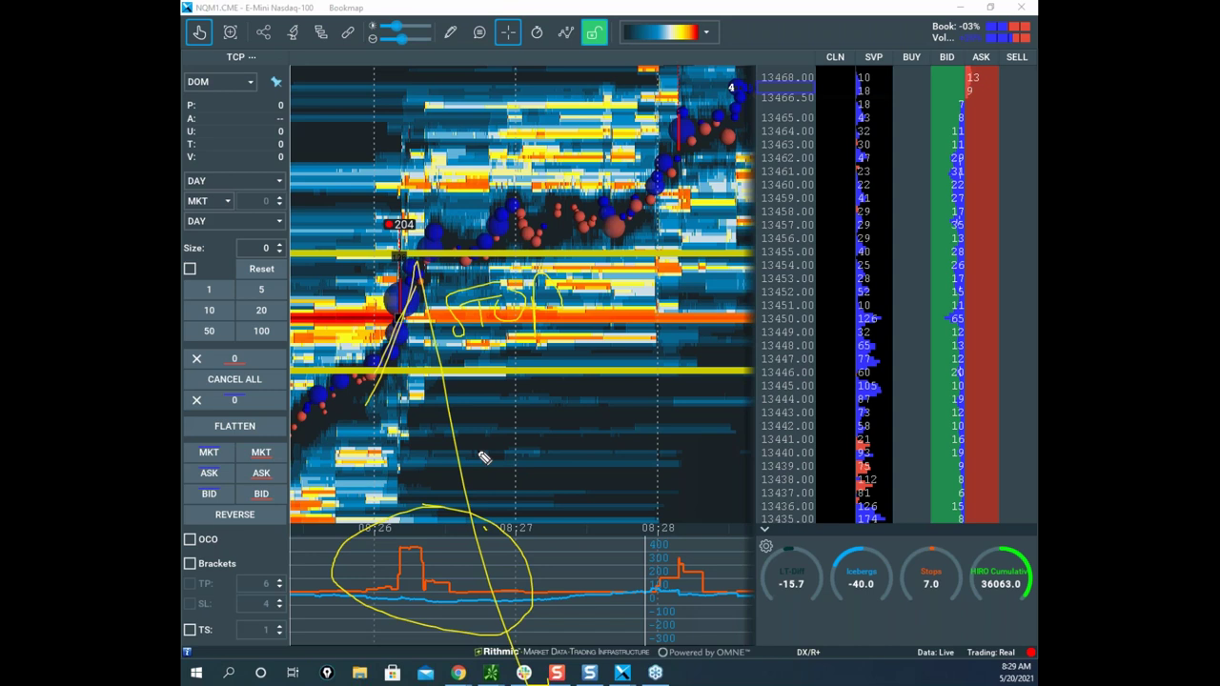
{"action": "right_click", "coordinate": [564, 150]}
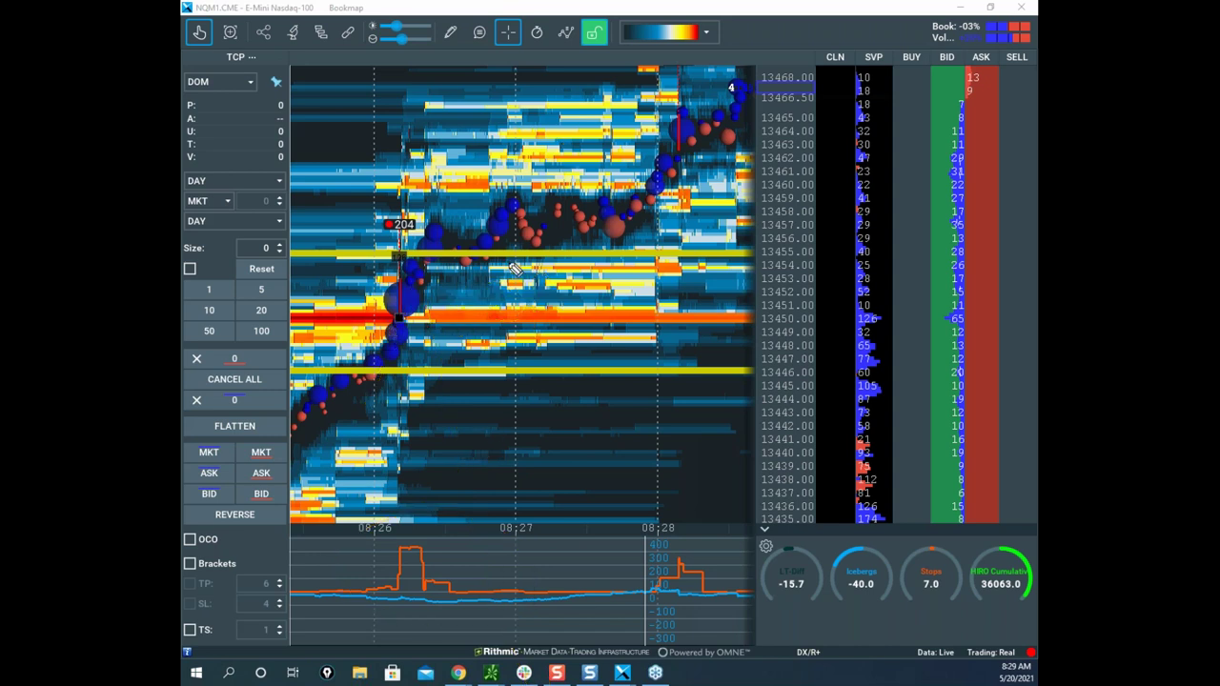
Circle the 08:26 stops spike and the 204 label, trace the rise through the marked range with a downward arrow, then clear the sketch.
{"action": "left_click_drag", "start_coordinate": [455, 525], "coordinate": [472, 558]}
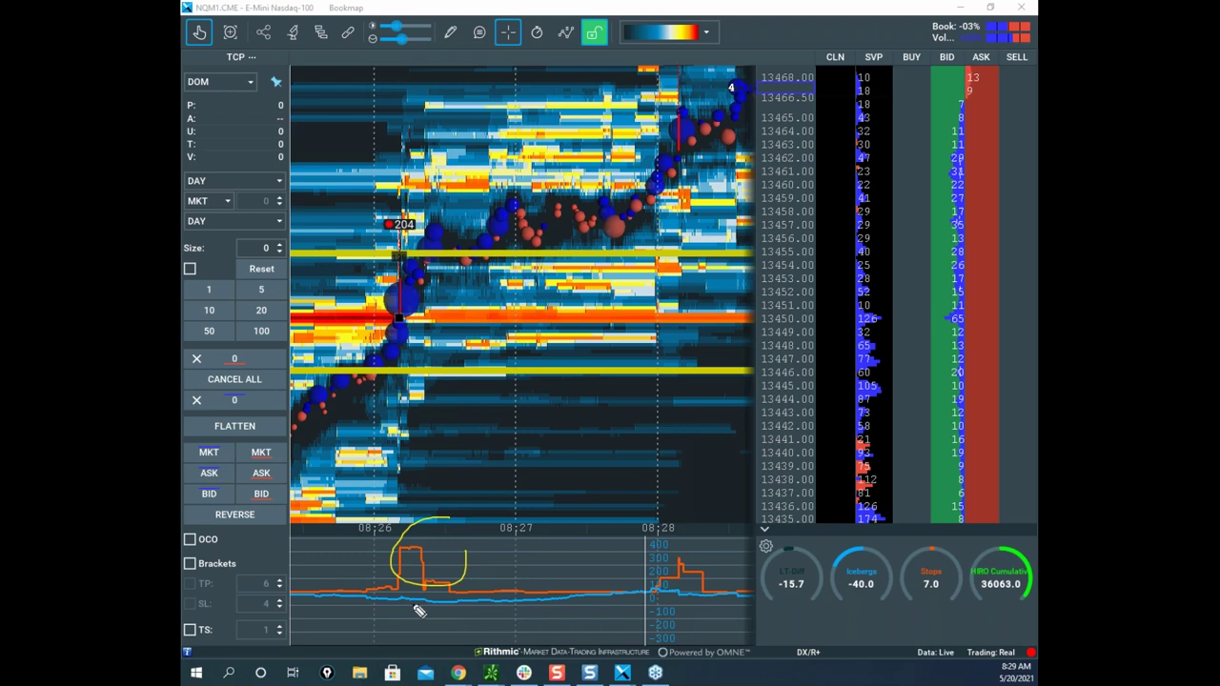
{"action": "left_click_drag", "start_coordinate": [393, 592], "coordinate": [531, 625]}
{"action": "left_click_drag", "start_coordinate": [405, 534], "coordinate": [438, 548]}
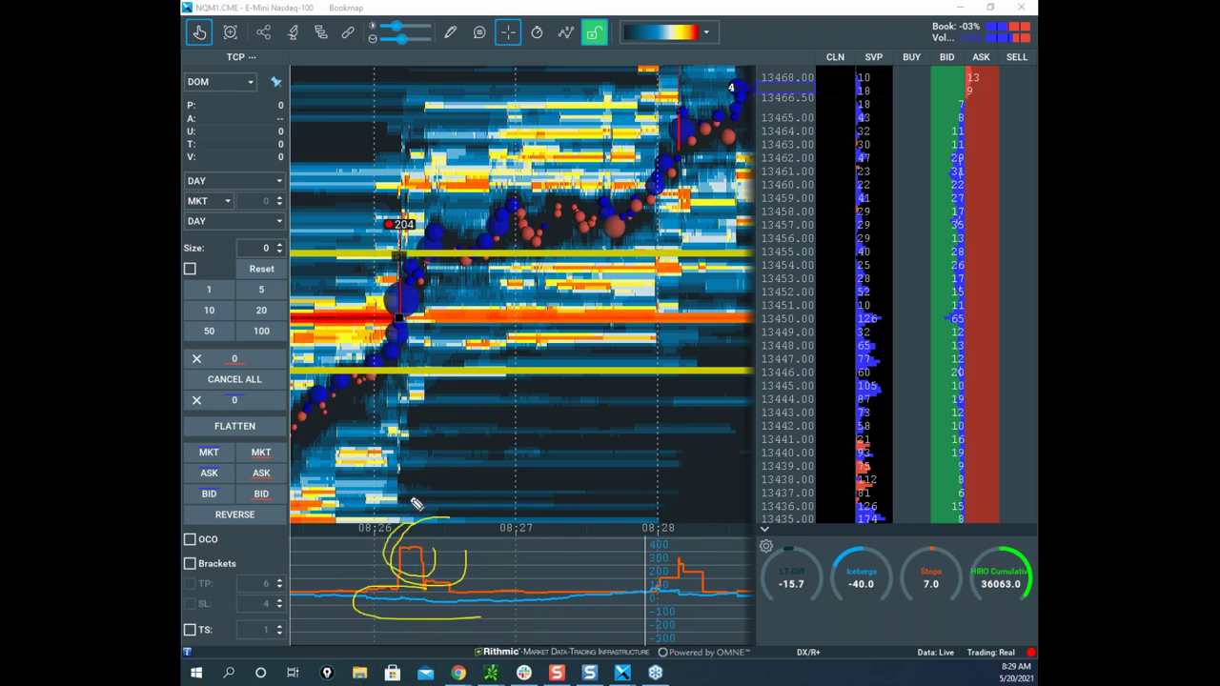
{"action": "left_click_drag", "start_coordinate": [380, 387], "coordinate": [426, 257]}
{"action": "left_click_drag", "start_coordinate": [386, 550], "coordinate": [438, 548]}
{"action": "mouse_move", "coordinate": [400, 186]}
{"action": "left_mouse_down"}
{"action": "mouse_move", "coordinate": [372, 250]}
{"action": "mouse_move", "coordinate": [416, 231]}
{"action": "left_mouse_up"}
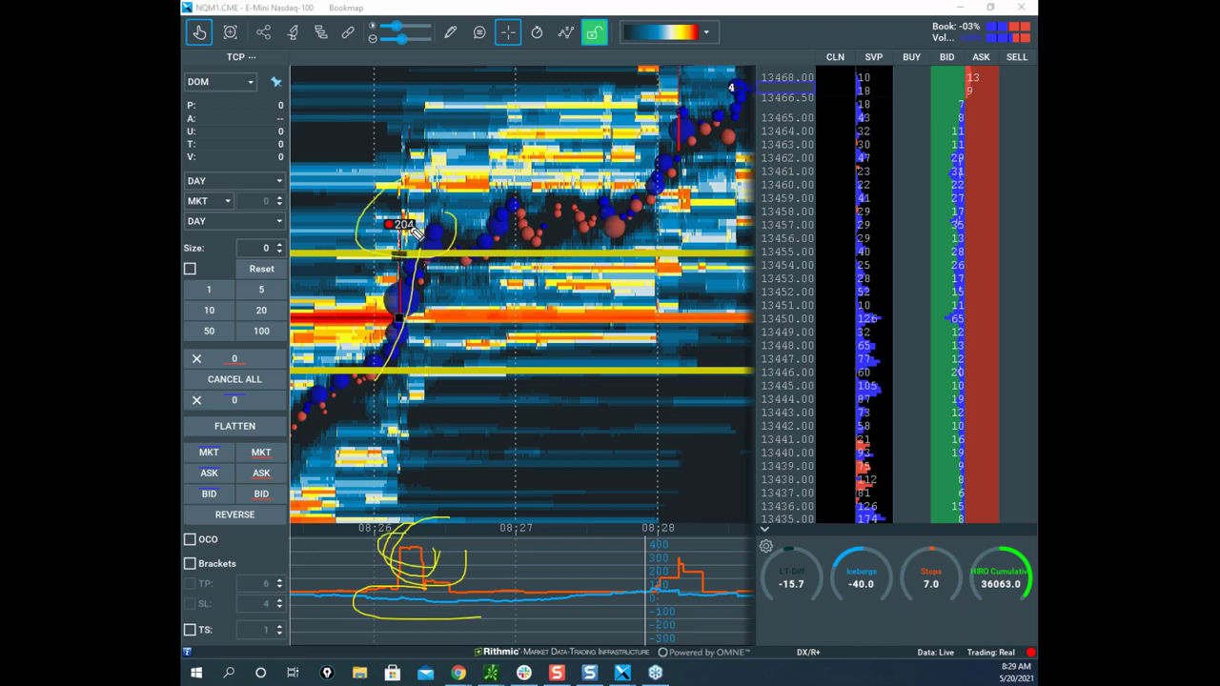
{"action": "mouse_move", "coordinate": [383, 380]}
{"action": "left_mouse_down"}
{"action": "mouse_move", "coordinate": [429, 257]}
{"action": "mouse_move", "coordinate": [481, 636]}
{"action": "left_mouse_up"}
{"action": "mouse_move", "coordinate": [471, 445]}
{"action": "left_mouse_down"}
{"action": "mouse_move", "coordinate": [519, 421]}
{"action": "mouse_move", "coordinate": [504, 430]}
{"action": "left_mouse_up"}
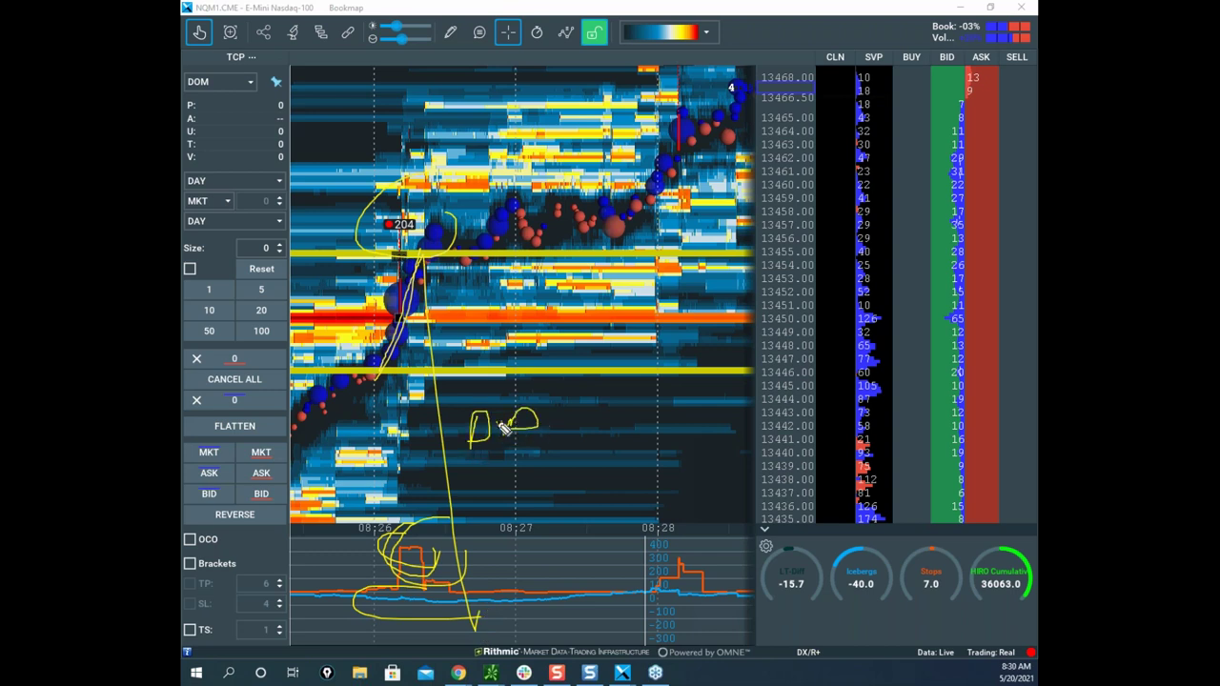
{"action": "right_click", "coordinate": [344, 92]}
Write "Stop" between the two range lines with an arrow to the 08:26 spike, sketch price holding above the range, then clear the sketch.
{"action": "mouse_move", "coordinate": [499, 276]}
{"action": "left_mouse_down"}
{"action": "mouse_move", "coordinate": [503, 327]}
{"action": "mouse_move", "coordinate": [530, 303]}
{"action": "mouse_move", "coordinate": [540, 330]}
{"action": "mouse_move", "coordinate": [548, 306]}
{"action": "left_mouse_up"}
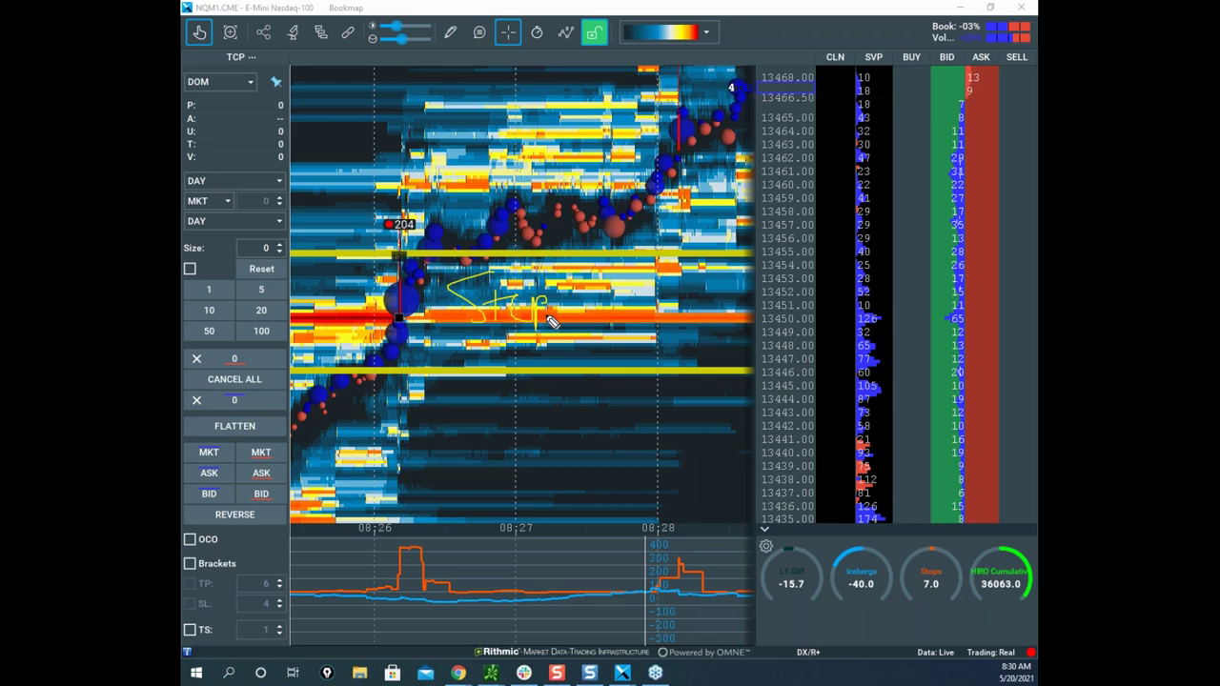
{"action": "mouse_move", "coordinate": [527, 329]}
{"action": "left_mouse_down"}
{"action": "mouse_move", "coordinate": [414, 536]}
{"action": "mouse_move", "coordinate": [438, 515]}
{"action": "left_mouse_up"}
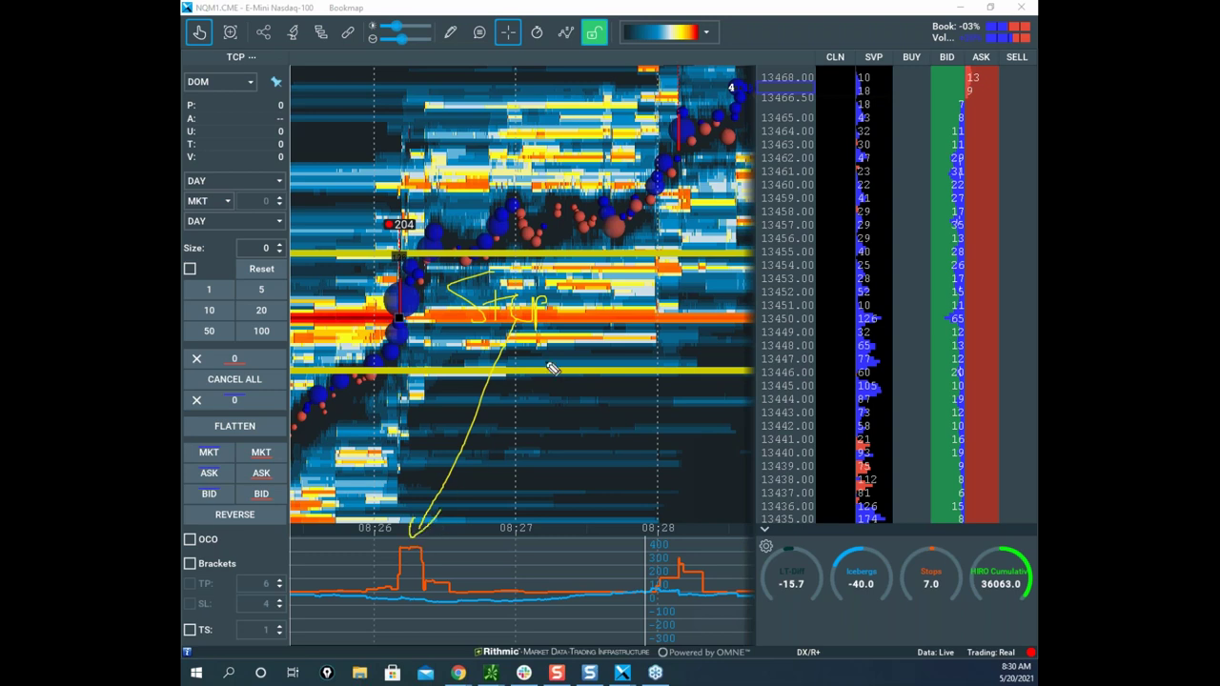
{"action": "mouse_move", "coordinate": [607, 298]}
{"action": "left_mouse_down"}
{"action": "mouse_move", "coordinate": [629, 331]}
{"action": "mouse_move", "coordinate": [646, 303]}
{"action": "left_mouse_up"}
{"action": "left_click_drag", "start_coordinate": [410, 254], "coordinate": [566, 259]}
{"action": "left_click_drag", "start_coordinate": [425, 369], "coordinate": [611, 373]}
{"action": "mouse_move", "coordinate": [480, 224]}
{"action": "left_mouse_down"}
{"action": "mouse_move", "coordinate": [584, 256]}
{"action": "mouse_move", "coordinate": [775, 38]}
{"action": "left_mouse_up"}
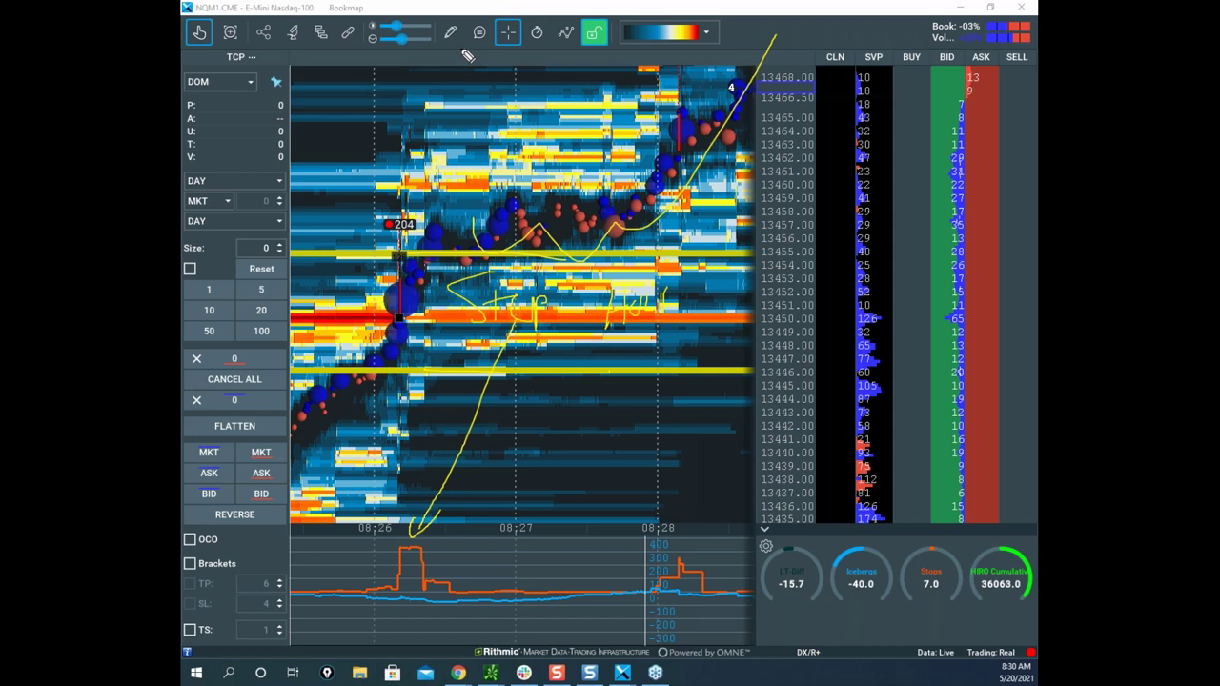
{"action": "right_click", "coordinate": [570, 68]}
Sketch price swinging back and forth through the 204 range and falling below its lower line, then clear the sketch.
{"action": "left_click_drag", "start_coordinate": [429, 245], "coordinate": [454, 226]}
{"action": "left_click_drag", "start_coordinate": [493, 408], "coordinate": [475, 414]}
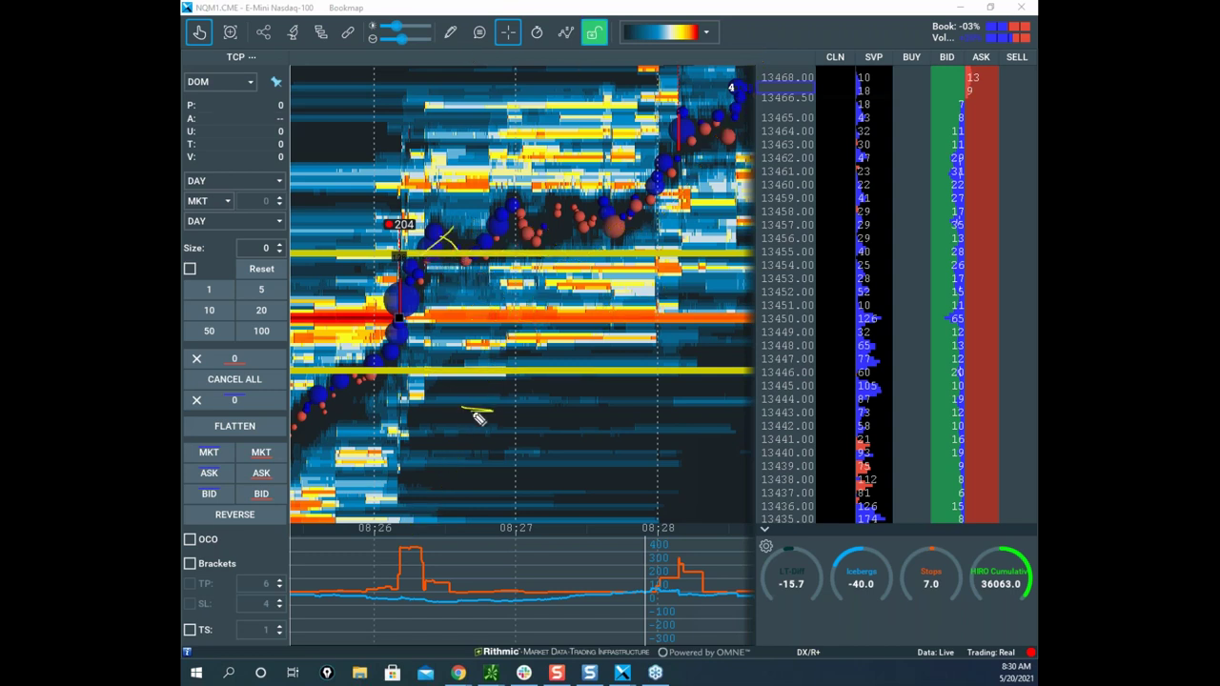
{"action": "left_click_drag", "start_coordinate": [467, 371], "coordinate": [469, 398]}
{"action": "left_click_drag", "start_coordinate": [985, 162], "coordinate": [981, 262]}
{"action": "mouse_move", "coordinate": [497, 301]}
{"action": "left_mouse_down"}
{"action": "mouse_move", "coordinate": [549, 347]}
{"action": "mouse_move", "coordinate": [715, 191]}
{"action": "mouse_move", "coordinate": [764, 341]}
{"action": "left_mouse_up"}
{"action": "left_click_drag", "start_coordinate": [469, 463], "coordinate": [515, 468]}
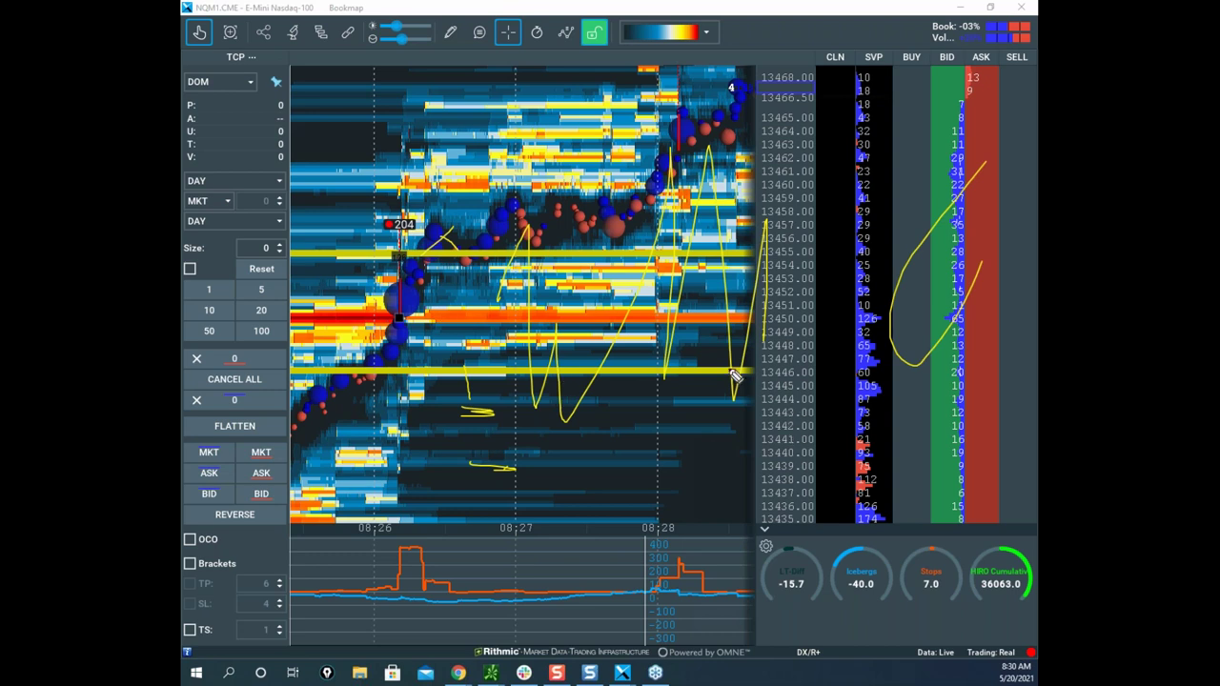
{"action": "left_click_drag", "start_coordinate": [733, 378], "coordinate": [772, 250]}
{"action": "left_click_drag", "start_coordinate": [749, 368], "coordinate": [765, 293]}
{"action": "mouse_move", "coordinate": [748, 388]}
{"action": "left_mouse_down"}
{"action": "mouse_move", "coordinate": [724, 470]}
{"action": "mouse_move", "coordinate": [755, 481]}
{"action": "left_mouse_up"}
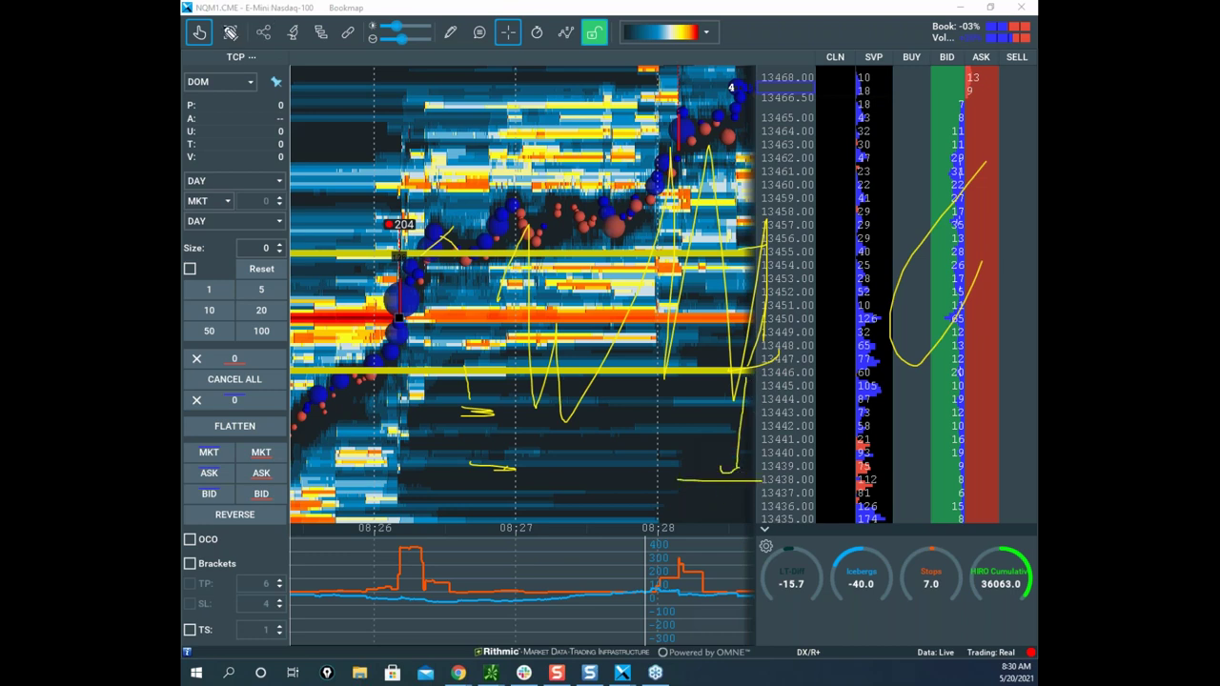
{"action": "key", "text": "e"}
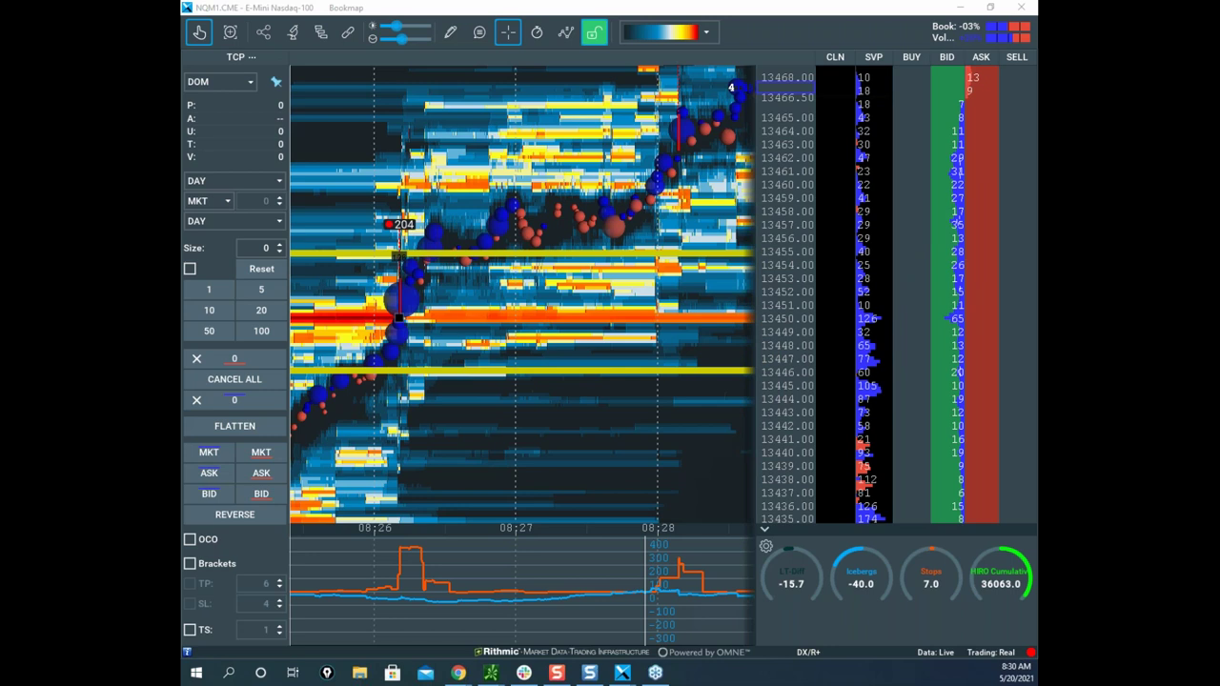
Trace the actual price path holding above the upper range line between 08:26 and 08:28, then clear the sketch.
{"action": "left_click_drag", "start_coordinate": [540, 223], "coordinate": [669, 174]}
{"action": "mouse_move", "coordinate": [434, 254]}
{"action": "left_mouse_down"}
{"action": "mouse_move", "coordinate": [479, 261]}
{"action": "mouse_move", "coordinate": [522, 191]}
{"action": "mouse_move", "coordinate": [551, 248]}
{"action": "mouse_move", "coordinate": [554, 233]}
{"action": "left_mouse_up"}
{"action": "left_click_drag", "start_coordinate": [489, 207], "coordinate": [560, 161]}
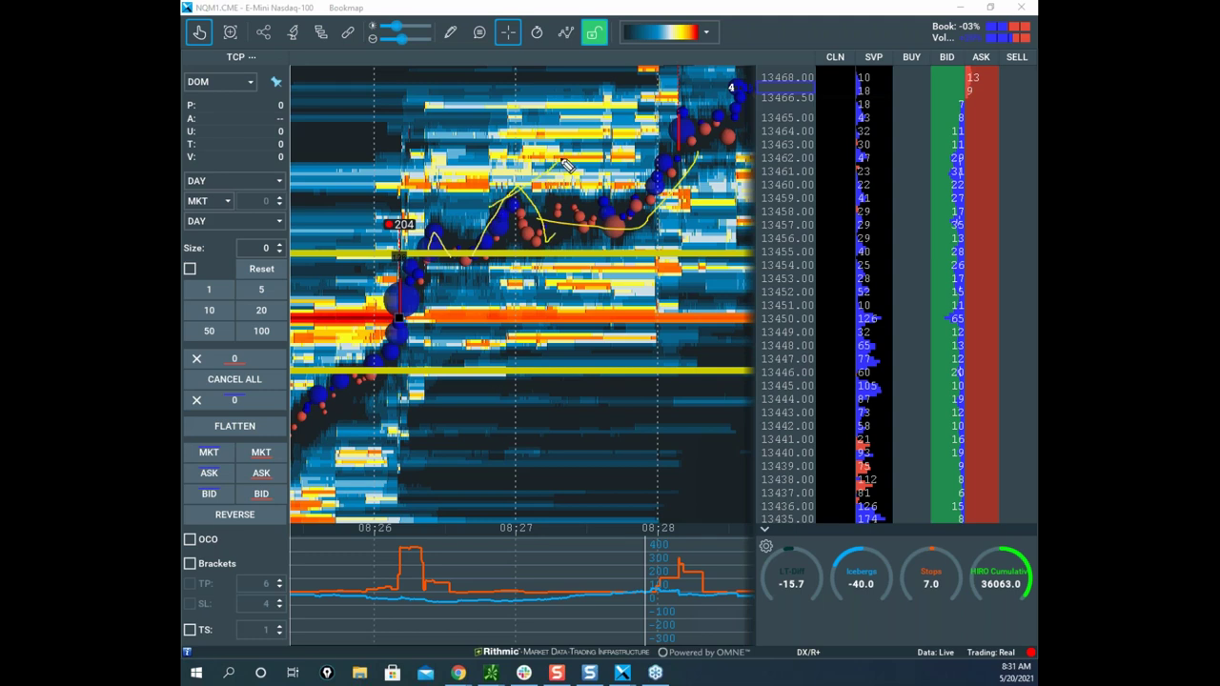
{"action": "right_click", "coordinate": [578, 99]}
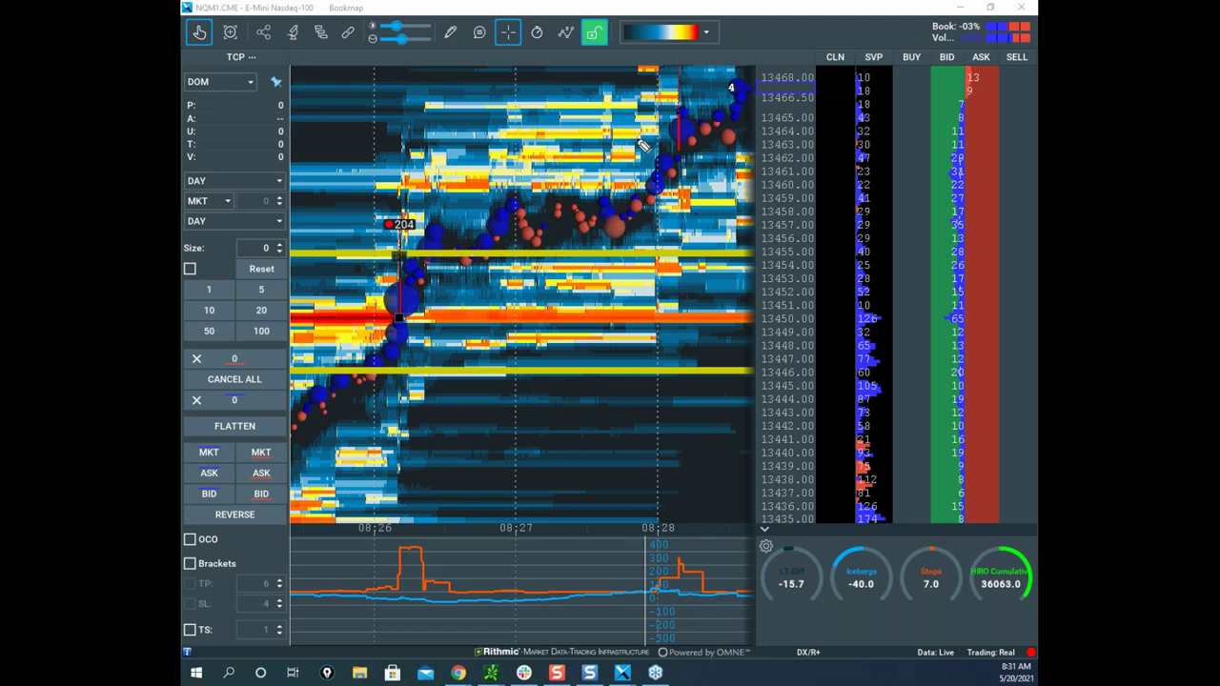
{"action": "right_click", "coordinate": [639, 142]}
Review the earlier Nasdaq-100 price action back to the 192 and 173 stop runs around 07:30 and 07:45.
{"action": "scroll", "coordinate": [533, 218], "scroll_direction": "down", "scroll_amount": 2}
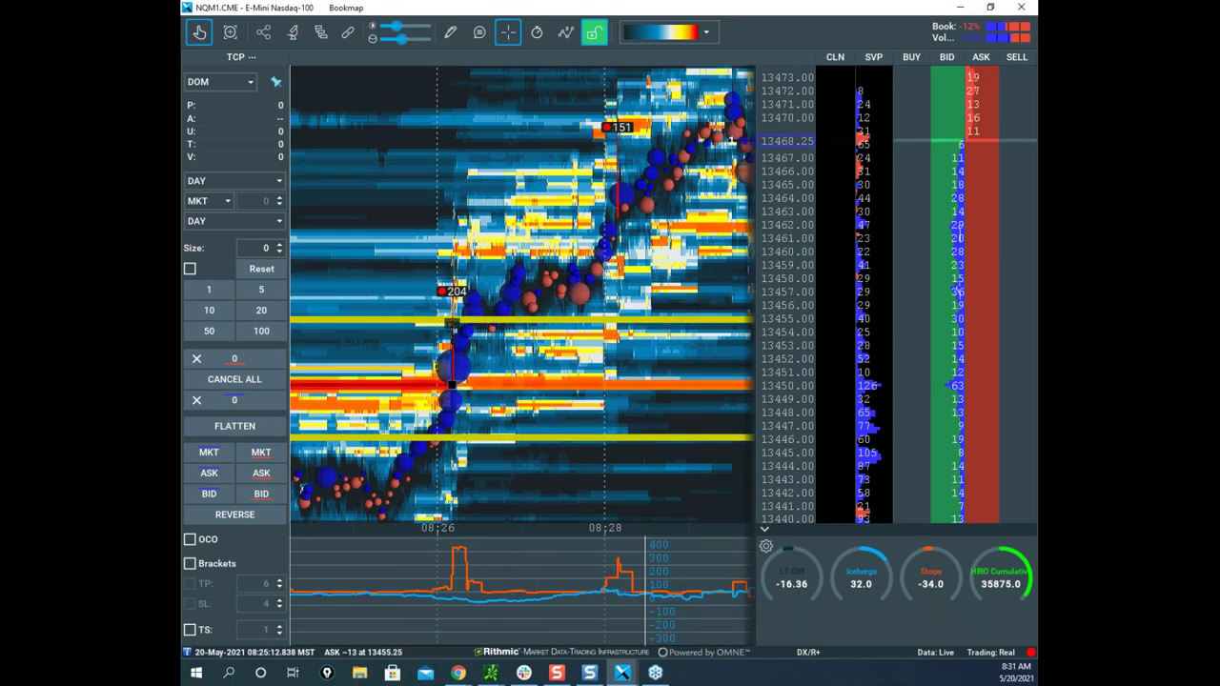
{"action": "key", "text": "alt+Tab"}
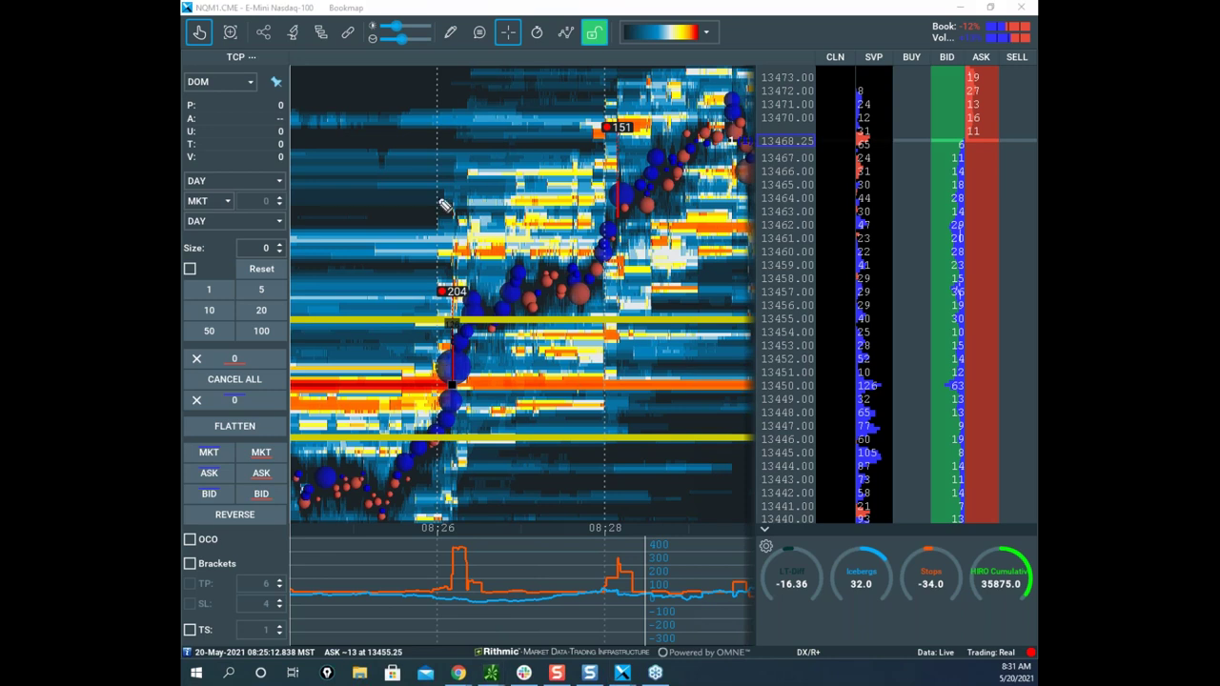
{"action": "scroll", "coordinate": [580, 318], "scroll_direction": "down", "scroll_amount": 5}
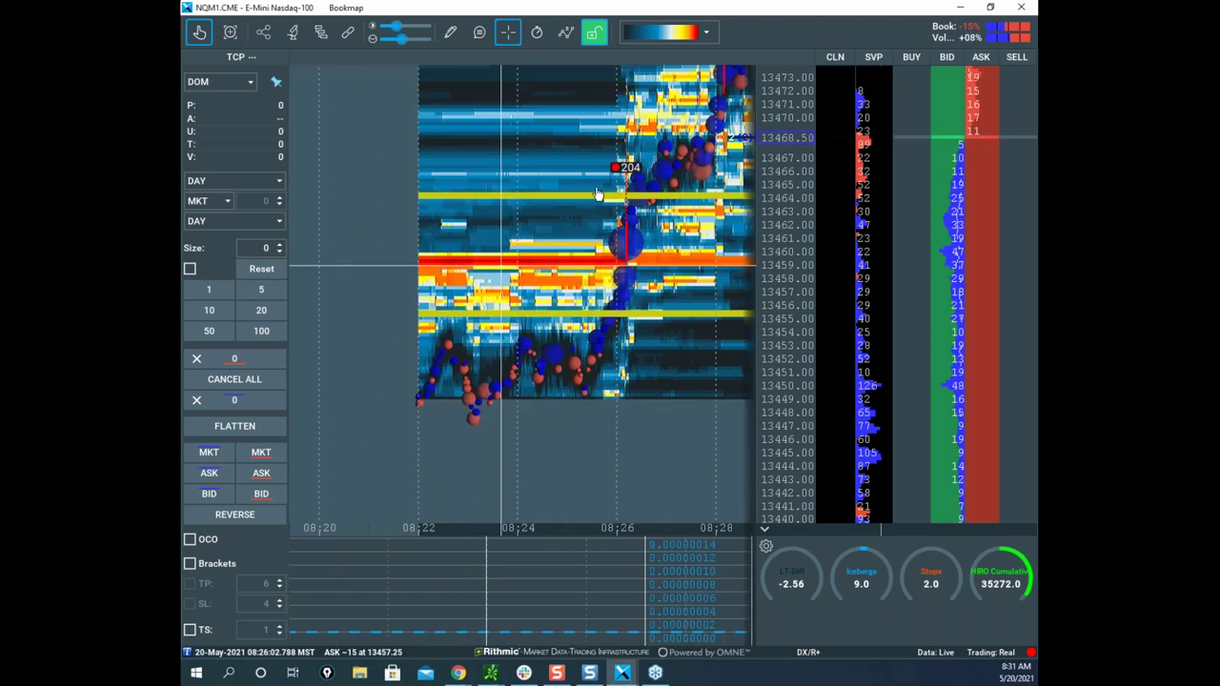
{"action": "left_click_drag", "start_coordinate": [510, 278], "coordinate": [631, 226]}
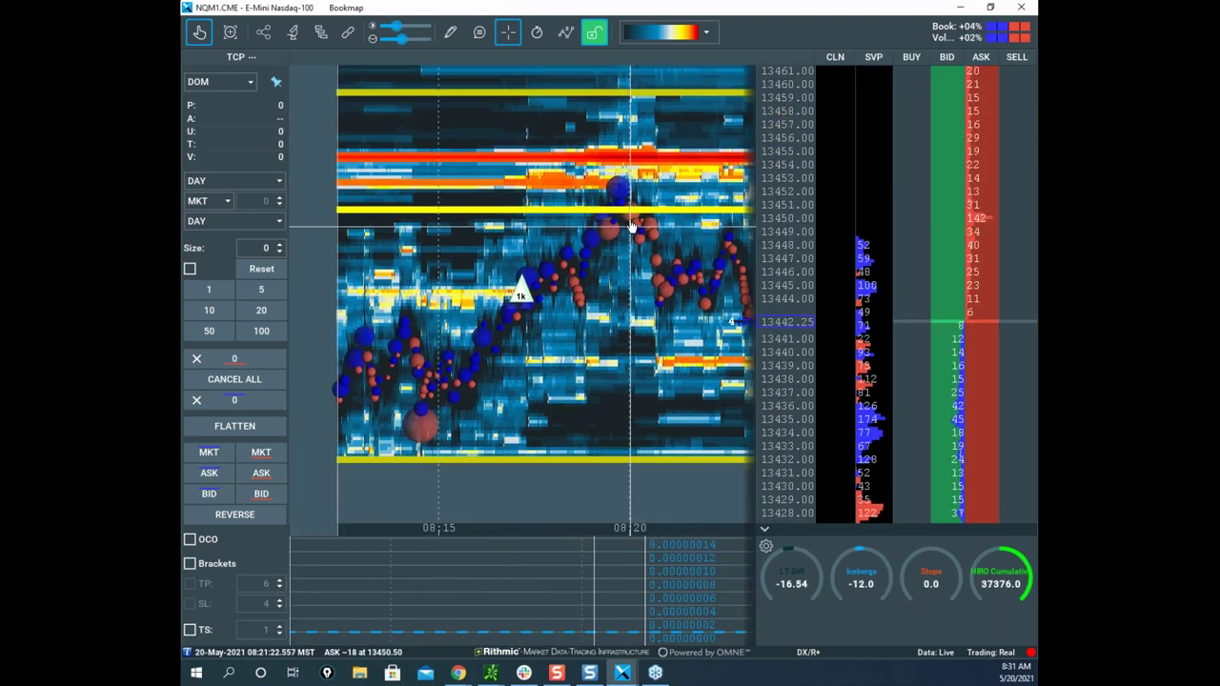
{"action": "scroll", "coordinate": [590, 238], "scroll_direction": "down", "scroll_amount": 3}
{"action": "left_click_drag", "start_coordinate": [491, 327], "coordinate": [594, 239]}
{"action": "scroll", "coordinate": [572, 260], "scroll_direction": "up", "scroll_amount": 1}
{"action": "scroll", "coordinate": [572, 254], "scroll_direction": "down", "scroll_amount": 2}
{"action": "left_click_drag", "start_coordinate": [415, 267], "coordinate": [501, 252]}
{"action": "scroll", "coordinate": [500, 250], "scroll_direction": "down", "scroll_amount": 5}
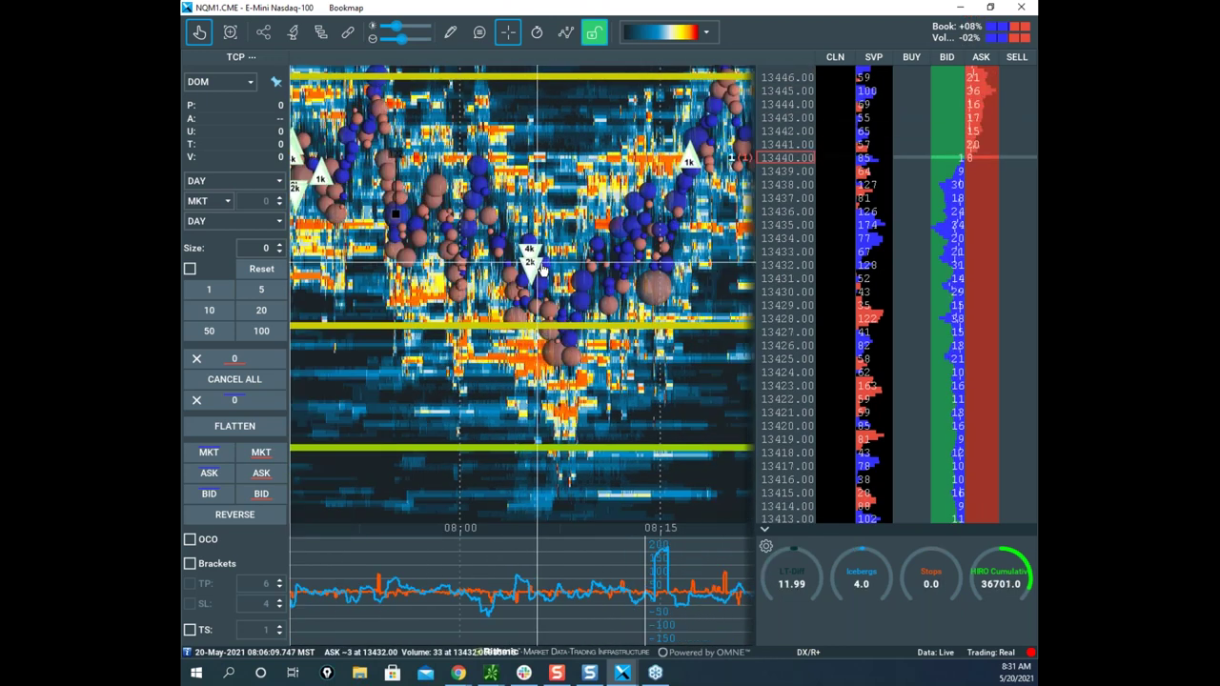
{"action": "left_click_drag", "start_coordinate": [529, 325], "coordinate": [599, 305]}
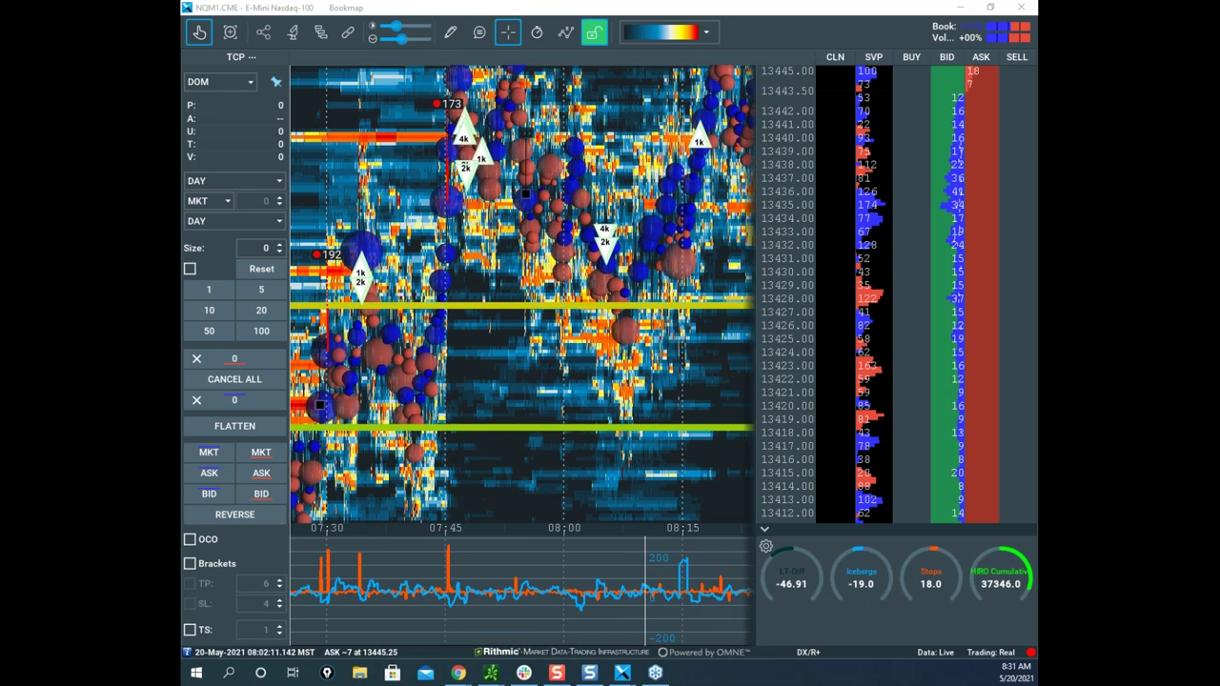
Circle the 07:30–07:45 activity between the range lines, trace the rally, pullback to the upper line and rebound, then clear the sketch.
{"action": "left_click_drag", "start_coordinate": [422, 313], "coordinate": [496, 359]}
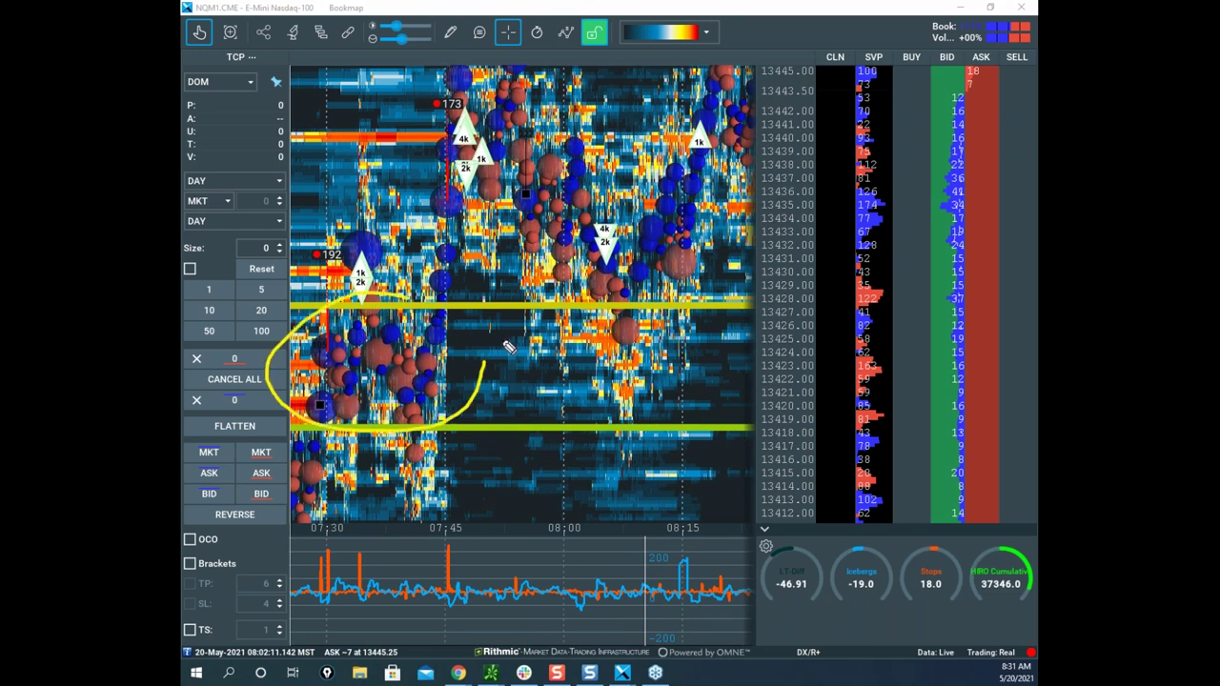
{"action": "mouse_move", "coordinate": [474, 282]}
{"action": "left_mouse_down"}
{"action": "mouse_move", "coordinate": [445, 296]}
{"action": "mouse_move", "coordinate": [486, 107]}
{"action": "mouse_move", "coordinate": [570, 279]}
{"action": "mouse_move", "coordinate": [614, 320]}
{"action": "mouse_move", "coordinate": [736, 70]}
{"action": "left_mouse_up"}
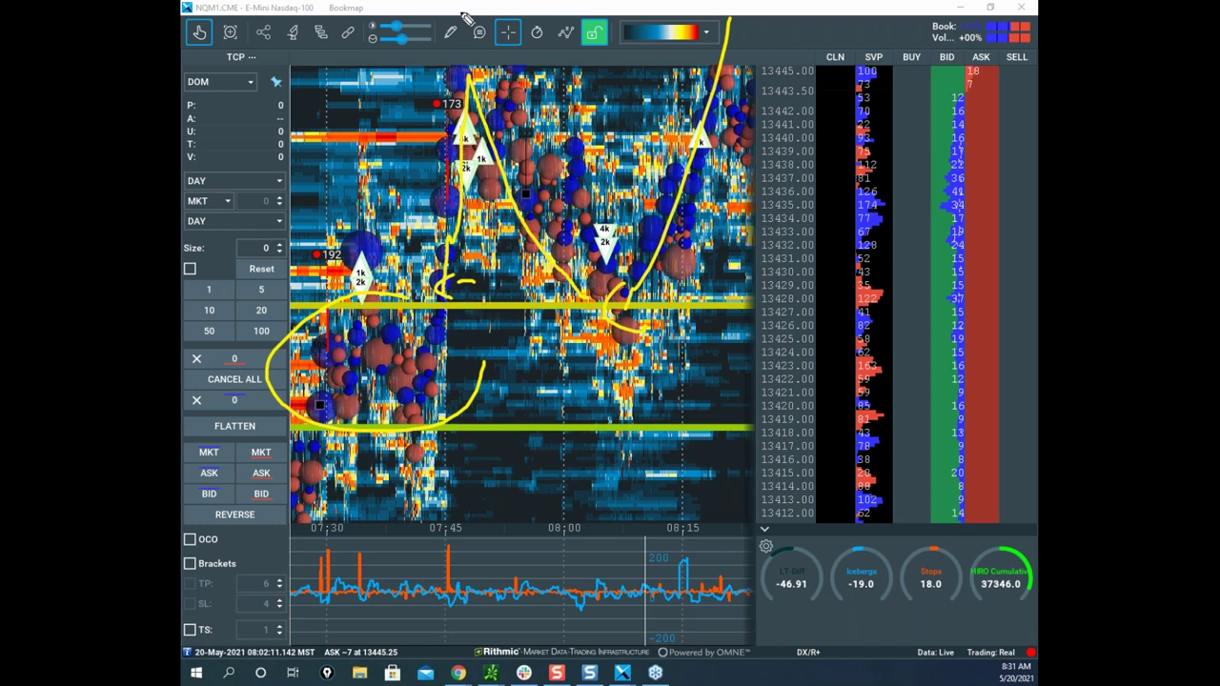
{"action": "key", "text": "Escape"}
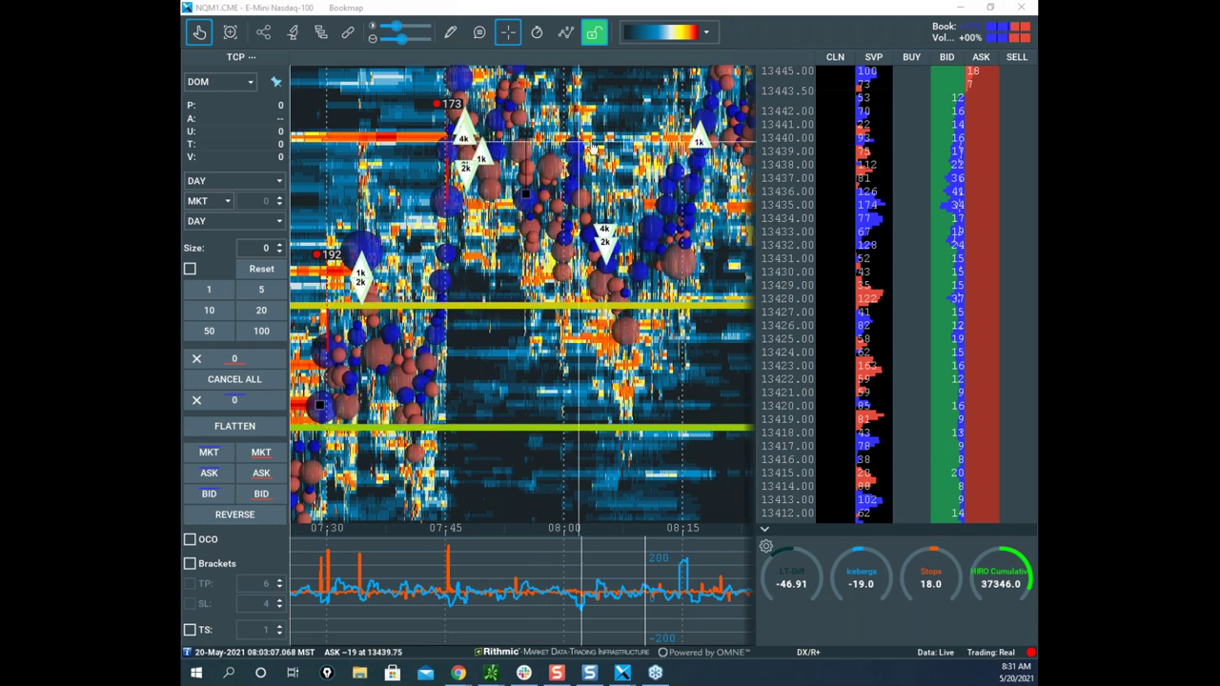
Return to the current 204 stop run, sketch a pullback to its upper line and a continued rise above it, then clear the sketch.
{"action": "left_click_drag", "start_coordinate": [595, 138], "coordinate": [337, 332]}
{"action": "mouse_move", "coordinate": [619, 293]}
{"action": "left_mouse_down"}
{"action": "mouse_move", "coordinate": [526, 467]}
{"action": "mouse_move", "coordinate": [527, 492]}
{"action": "left_mouse_up"}
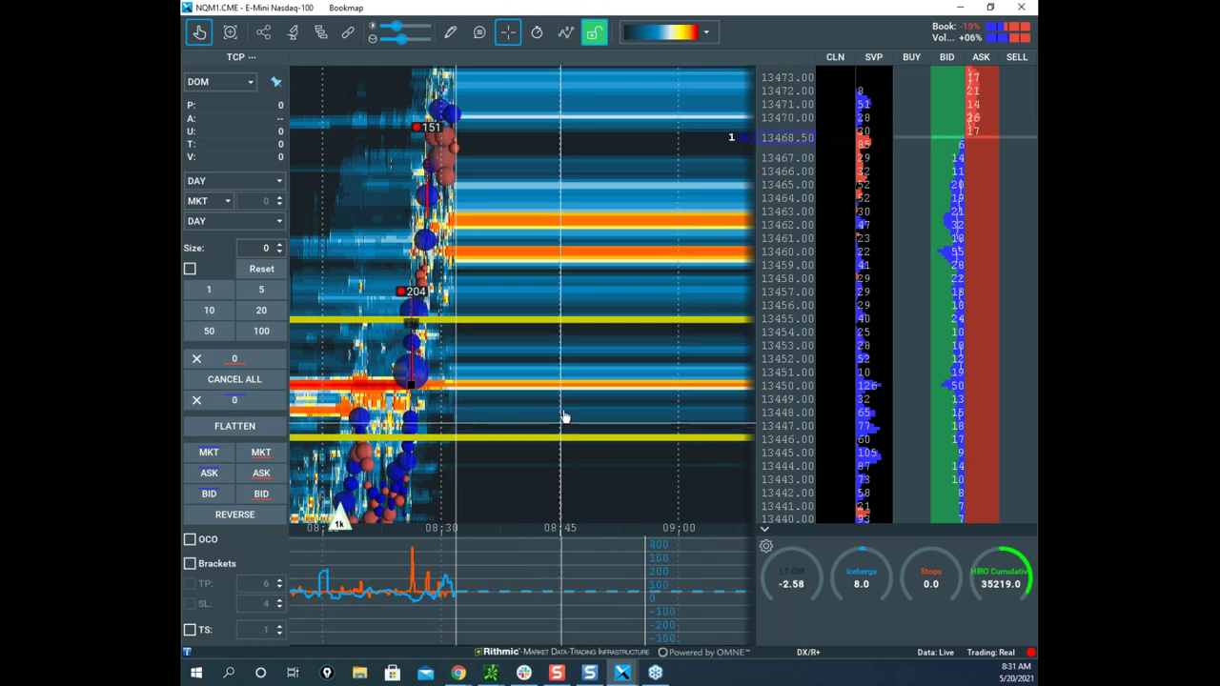
{"action": "scroll", "coordinate": [563, 414], "scroll_direction": "up", "scroll_amount": 3}
{"action": "left_click_drag", "start_coordinate": [536, 331], "coordinate": [617, 314]}
{"action": "scroll", "coordinate": [622, 320], "scroll_direction": "up", "scroll_amount": 3}
{"action": "left_click_drag", "start_coordinate": [698, 320], "coordinate": [490, 312]}
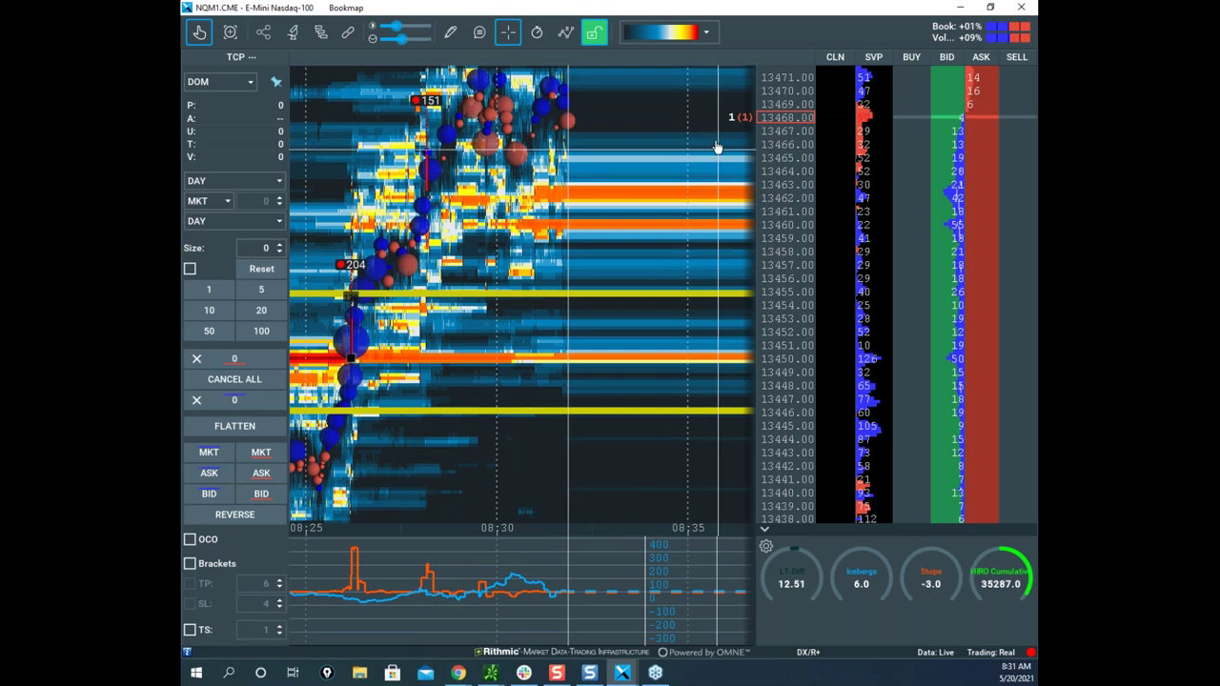
{"action": "scroll", "coordinate": [665, 262], "scroll_direction": "down", "scroll_amount": 1}
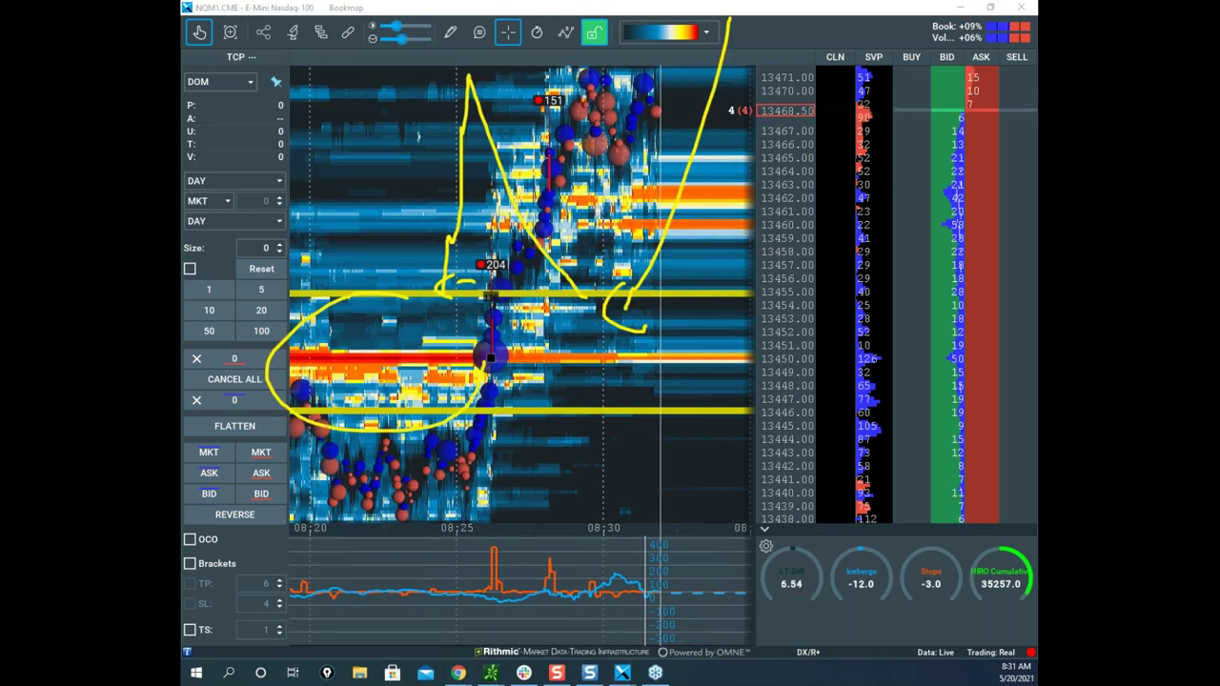
{"action": "mouse_move", "coordinate": [707, 67]}
{"action": "left_mouse_down"}
{"action": "mouse_move", "coordinate": [583, 183]}
{"action": "mouse_move", "coordinate": [547, 237]}
{"action": "mouse_move", "coordinate": [581, 172]}
{"action": "mouse_move", "coordinate": [638, 311]}
{"action": "mouse_move", "coordinate": [649, 308]}
{"action": "left_mouse_up"}
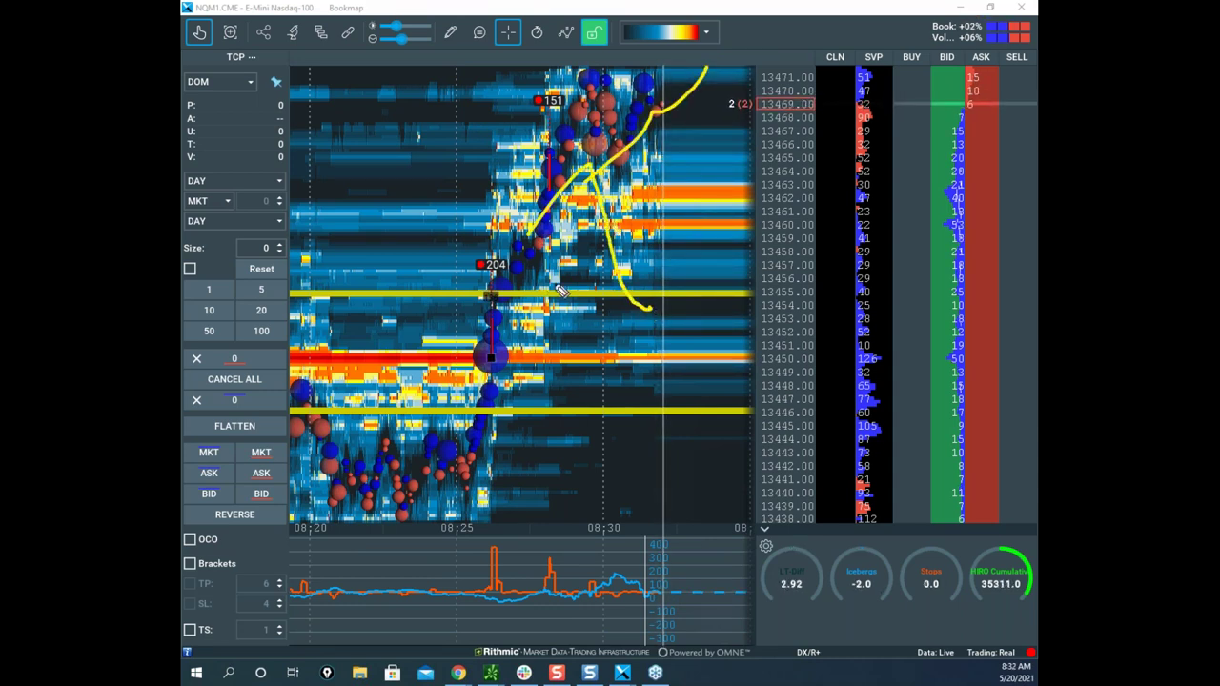
{"action": "mouse_move", "coordinate": [510, 255]}
{"action": "left_mouse_down"}
{"action": "mouse_move", "coordinate": [532, 298]}
{"action": "mouse_move", "coordinate": [513, 256]}
{"action": "left_mouse_up"}
{"action": "mouse_move", "coordinate": [483, 404]}
{"action": "left_mouse_down"}
{"action": "mouse_move", "coordinate": [495, 272]}
{"action": "mouse_move", "coordinate": [608, 268]}
{"action": "mouse_move", "coordinate": [705, 76]}
{"action": "mouse_move", "coordinate": [738, 59]}
{"action": "mouse_move", "coordinate": [634, 314]}
{"action": "mouse_move", "coordinate": [654, 134]}
{"action": "mouse_move", "coordinate": [741, 358]}
{"action": "left_mouse_up"}
{"action": "key", "text": "Escape"}
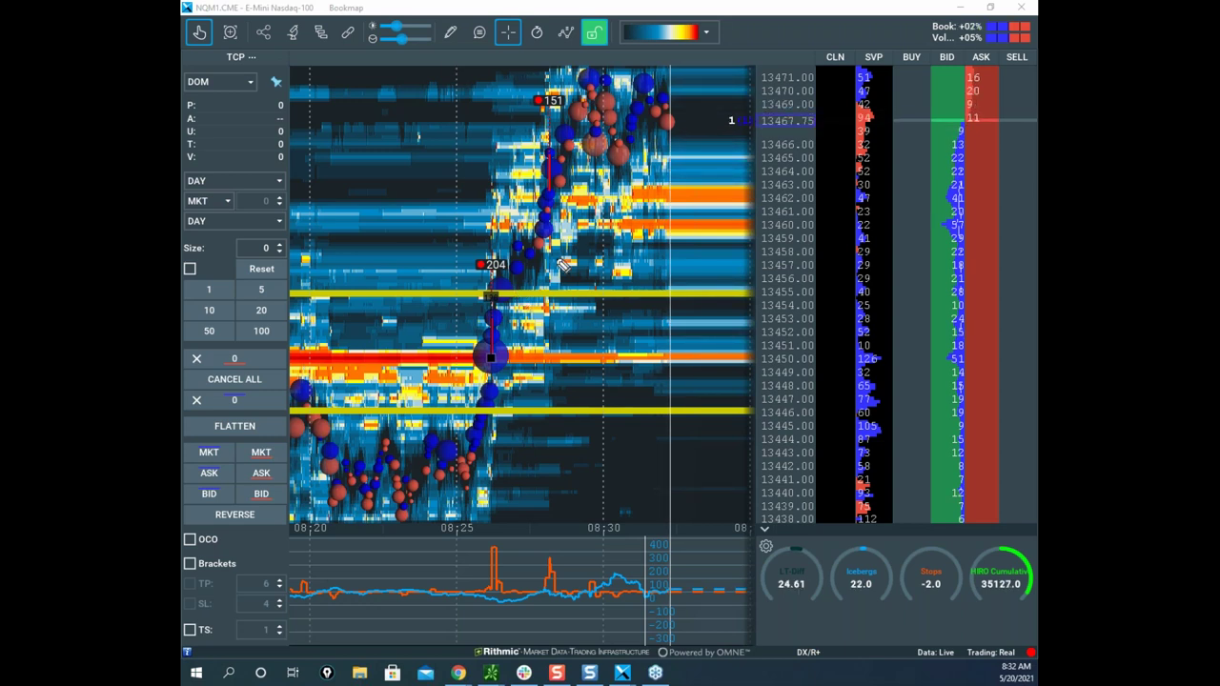
Underline both edges of the 204 stop range, sketch a rising price path ending in an upward arrow, then clear the sketch.
{"action": "left_click_drag", "start_coordinate": [487, 401], "coordinate": [571, 386]}
{"action": "mouse_move", "coordinate": [522, 284]}
{"action": "left_mouse_down"}
{"action": "mouse_move", "coordinate": [612, 164]}
{"action": "mouse_move", "coordinate": [658, 179]}
{"action": "mouse_move", "coordinate": [774, 107]}
{"action": "mouse_move", "coordinate": [800, 5]}
{"action": "mouse_move", "coordinate": [824, 34]}
{"action": "left_mouse_up"}
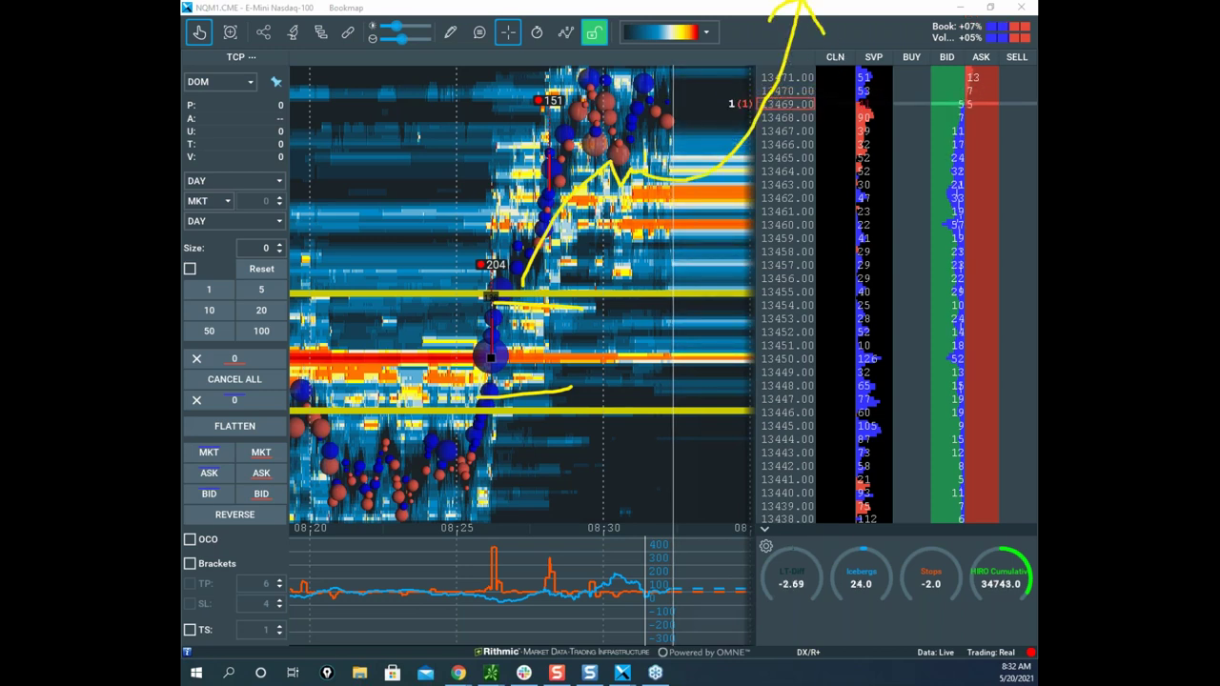
{"action": "key", "text": "Escape"}
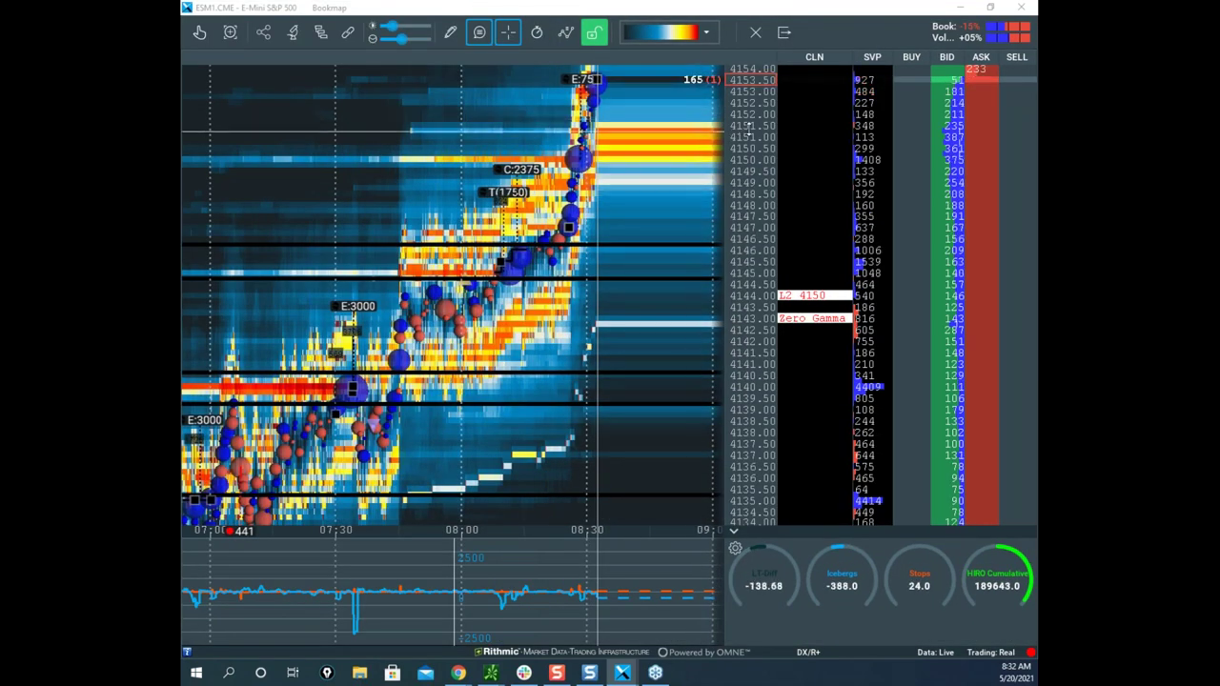
On the S&P 500 chart, mark the E:3000 areas, trace the 07:00–08:30 rally with possible pullbacks, encircle the move, then clear the sketch.
{"action": "scroll", "coordinate": [587, 132], "scroll_direction": "down", "scroll_amount": 3}
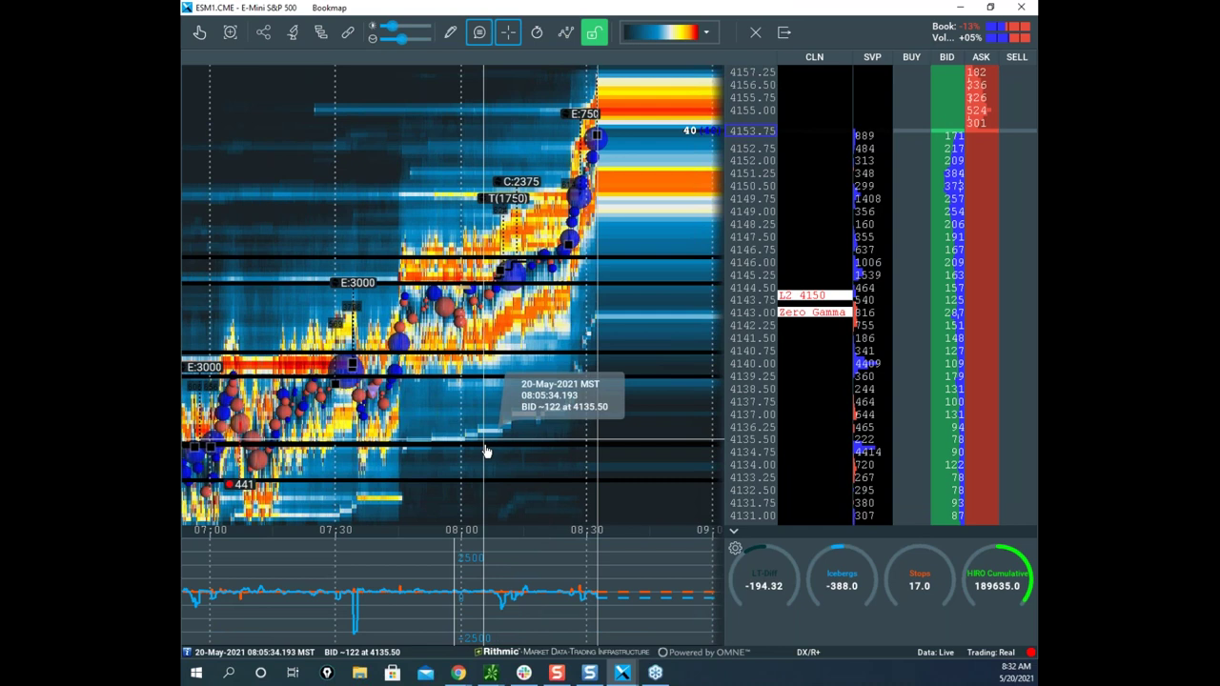
{"action": "scroll", "coordinate": [438, 355], "scroll_direction": "down", "scroll_amount": 3}
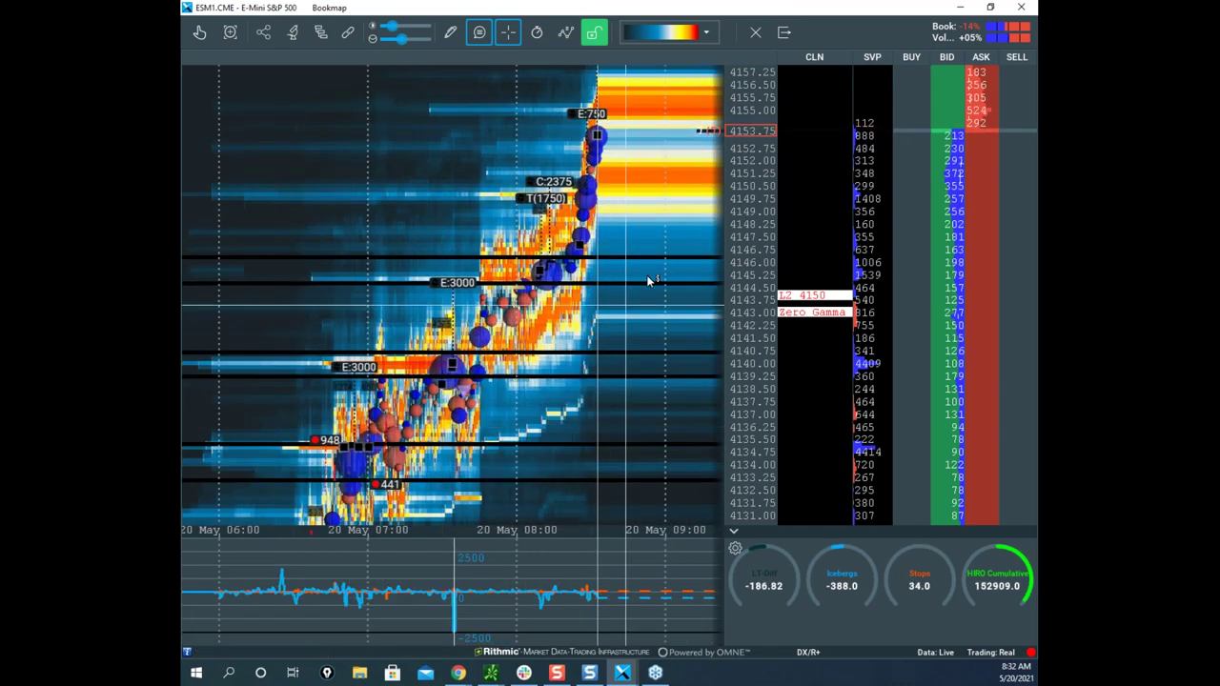
{"action": "scroll", "coordinate": [715, 221], "scroll_direction": "up", "scroll_amount": 2}
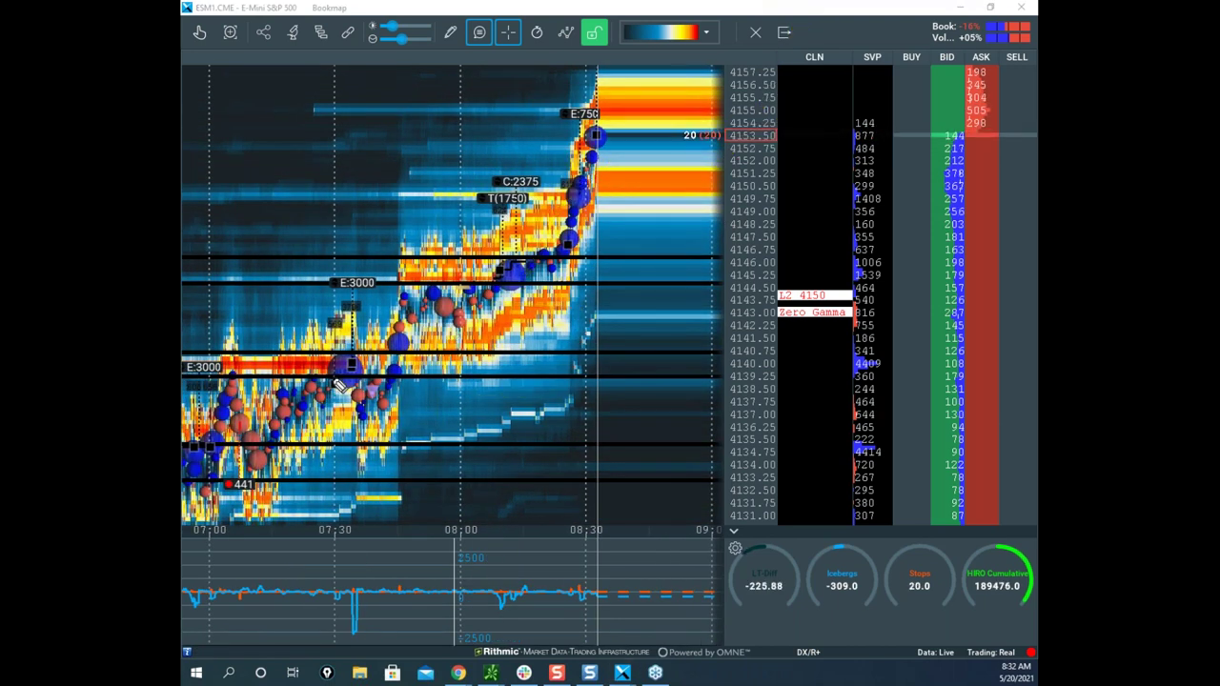
{"action": "mouse_move", "coordinate": [560, 246]}
{"action": "left_mouse_down"}
{"action": "mouse_move", "coordinate": [601, 197]}
{"action": "mouse_move", "coordinate": [616, 251]}
{"action": "left_mouse_up"}
{"action": "mouse_move", "coordinate": [349, 384]}
{"action": "left_mouse_down"}
{"action": "mouse_move", "coordinate": [395, 346]}
{"action": "mouse_move", "coordinate": [503, 378]}
{"action": "left_mouse_up"}
{"action": "mouse_move", "coordinate": [398, 349]}
{"action": "left_mouse_down"}
{"action": "mouse_move", "coordinate": [419, 367]}
{"action": "mouse_move", "coordinate": [372, 377]}
{"action": "left_mouse_up"}
{"action": "left_click_drag", "start_coordinate": [223, 353], "coordinate": [261, 381]}
{"action": "mouse_move", "coordinate": [283, 448]}
{"action": "left_mouse_down"}
{"action": "mouse_move", "coordinate": [196, 467]}
{"action": "mouse_move", "coordinate": [257, 440]}
{"action": "mouse_move", "coordinate": [276, 452]}
{"action": "mouse_move", "coordinate": [446, 306]}
{"action": "left_mouse_up"}
{"action": "mouse_move", "coordinate": [537, 265]}
{"action": "left_mouse_down"}
{"action": "mouse_move", "coordinate": [598, 168]}
{"action": "mouse_move", "coordinate": [627, 88]}
{"action": "mouse_move", "coordinate": [181, 279]}
{"action": "mouse_move", "coordinate": [791, 135]}
{"action": "left_mouse_up"}
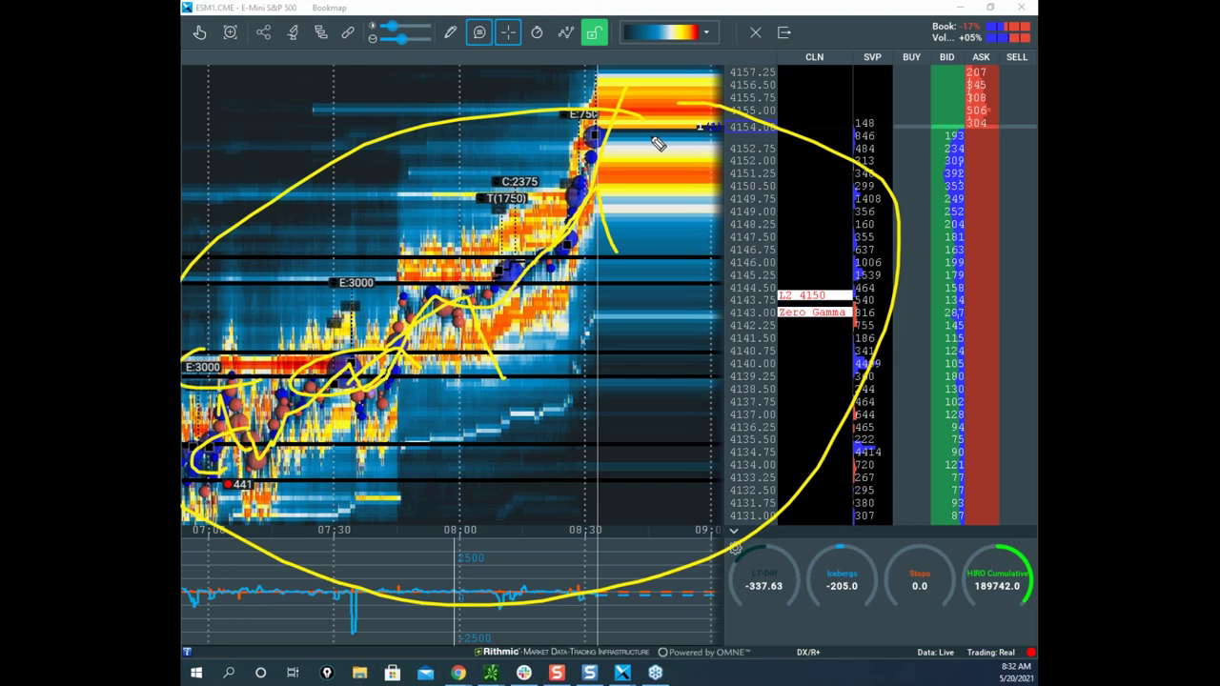
{"action": "key", "text": "Escape"}
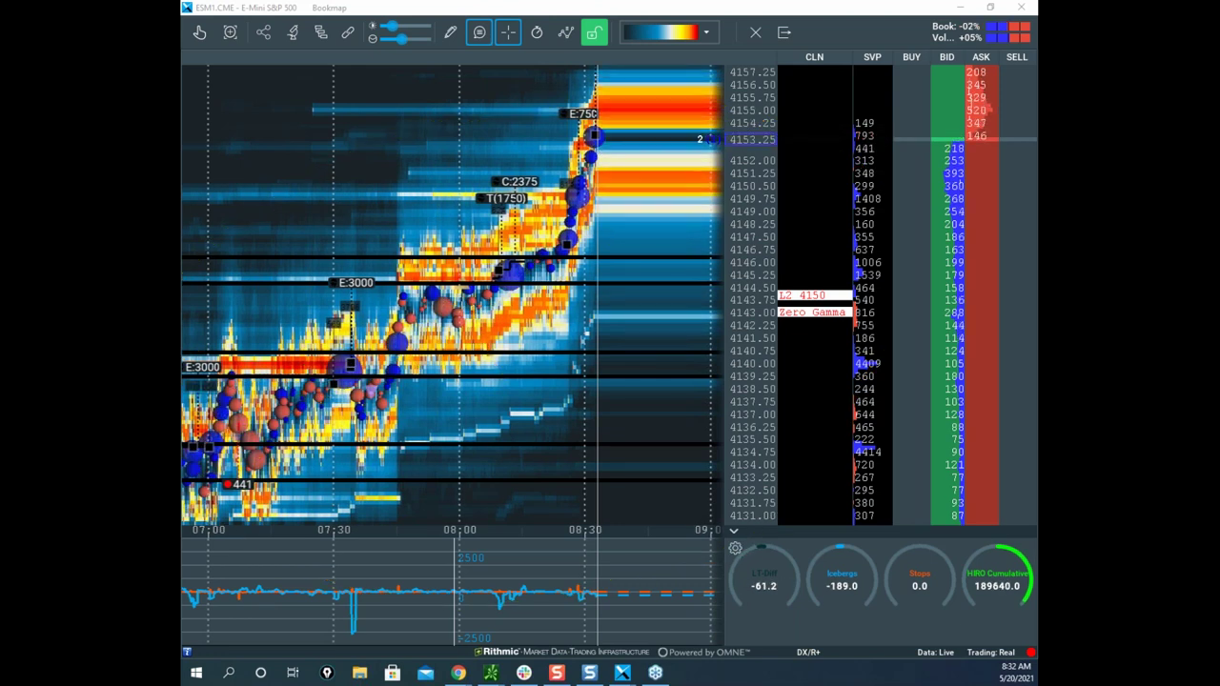
{"action": "scroll", "coordinate": [652, 199], "scroll_direction": "up", "scroll_amount": 3}
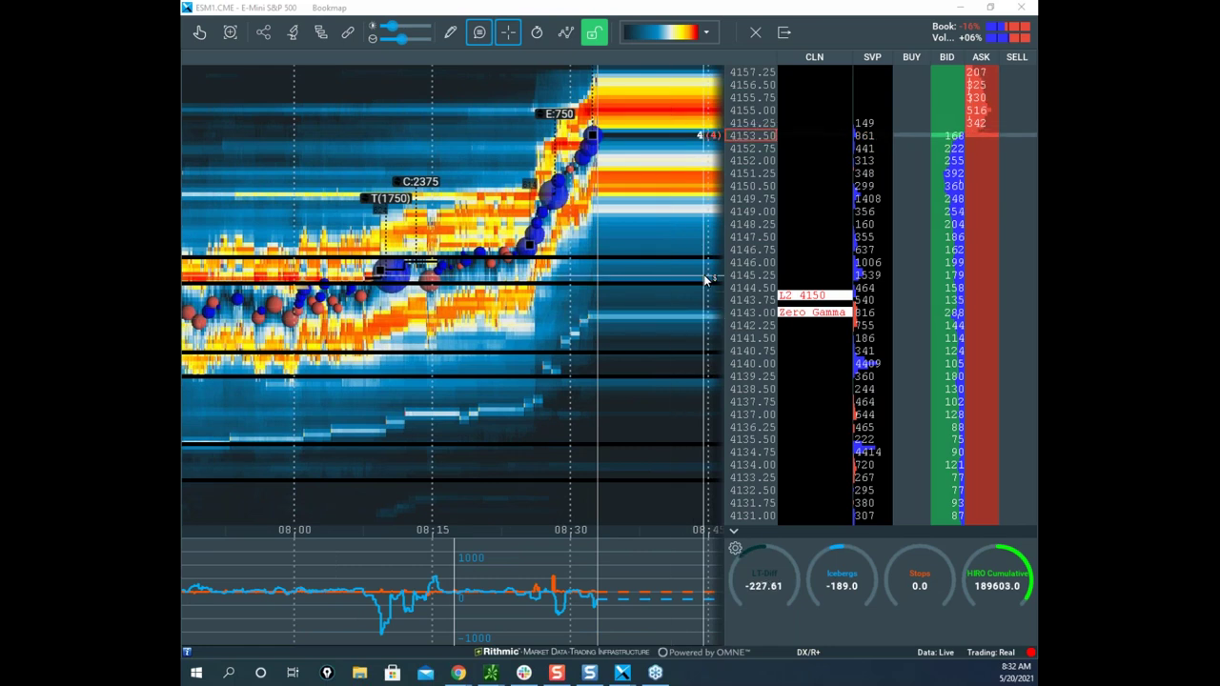
Switch to the remote desktop session in Chrome and bring up the S&P 500 composite profile chart at full size.
{"action": "scroll", "coordinate": [690, 275], "scroll_direction": "down", "scroll_amount": 3}
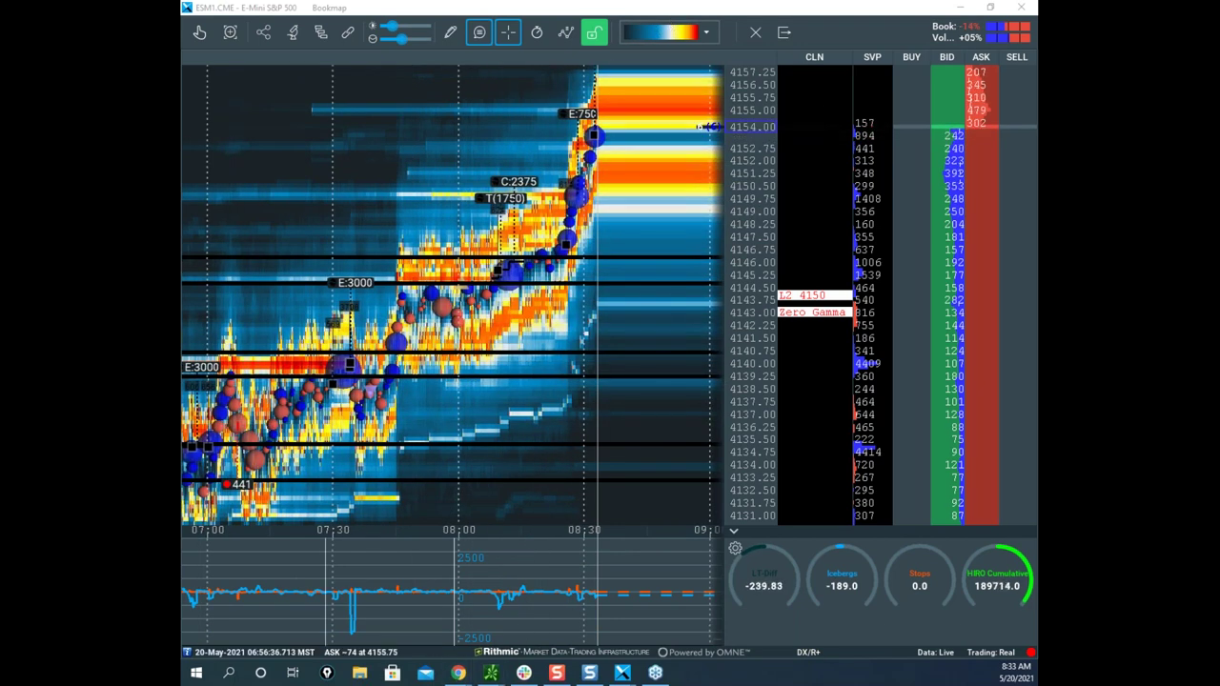
{"action": "left_click", "coordinate": [458, 672]}
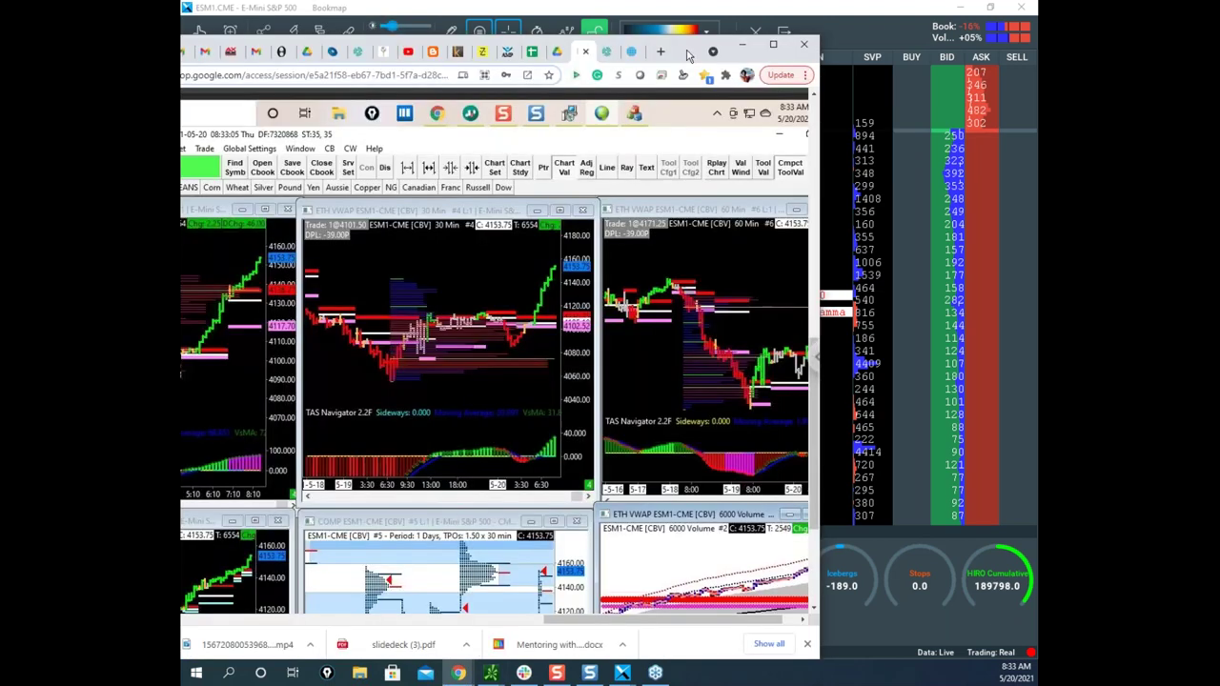
{"action": "left_click", "coordinate": [840, 42]}
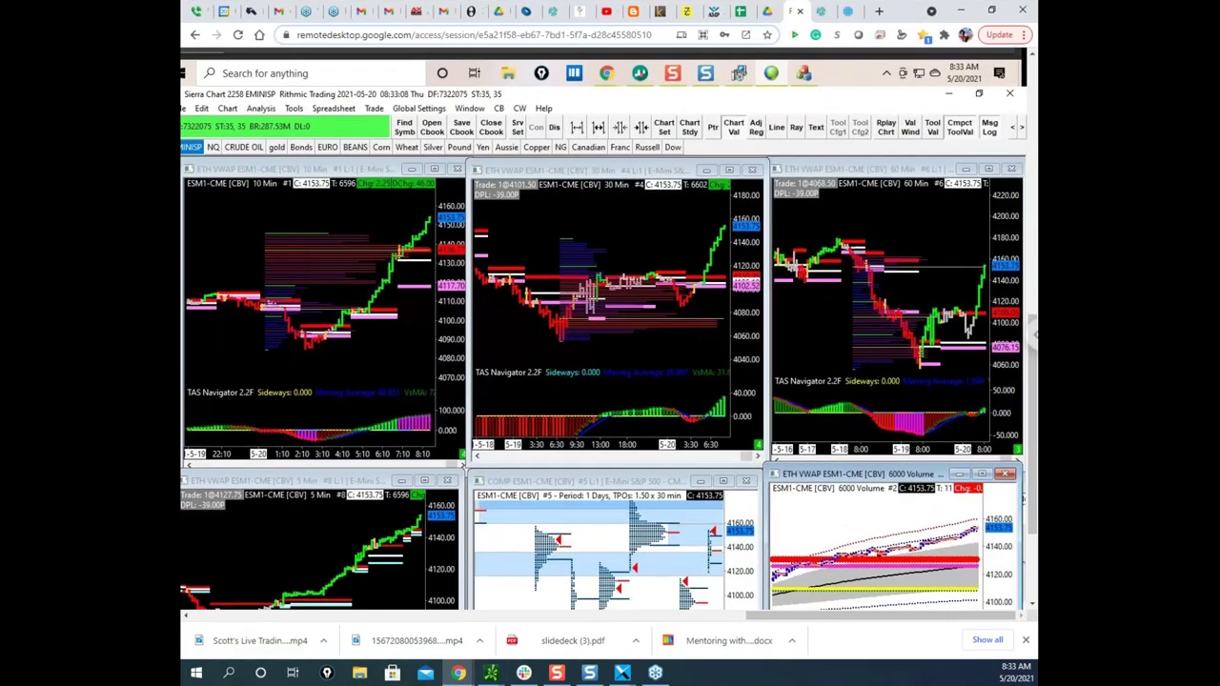
{"action": "scroll", "coordinate": [753, 345], "scroll_direction": "down", "scroll_amount": 3}
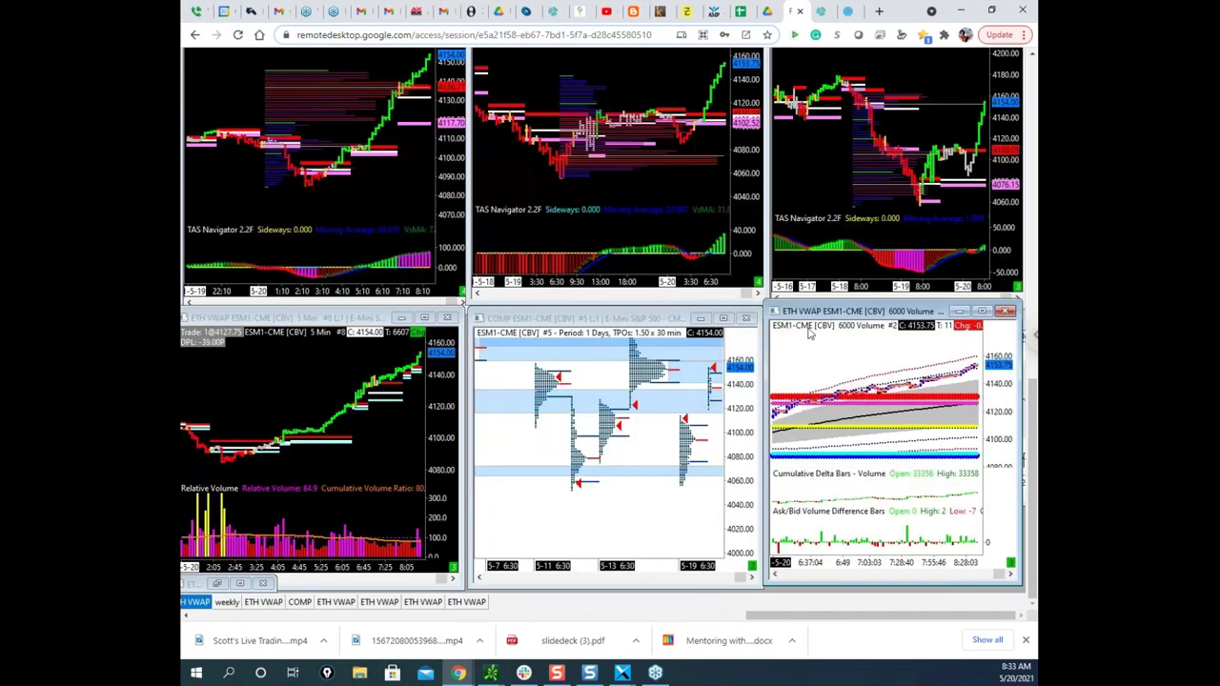
{"action": "left_click", "coordinate": [723, 318]}
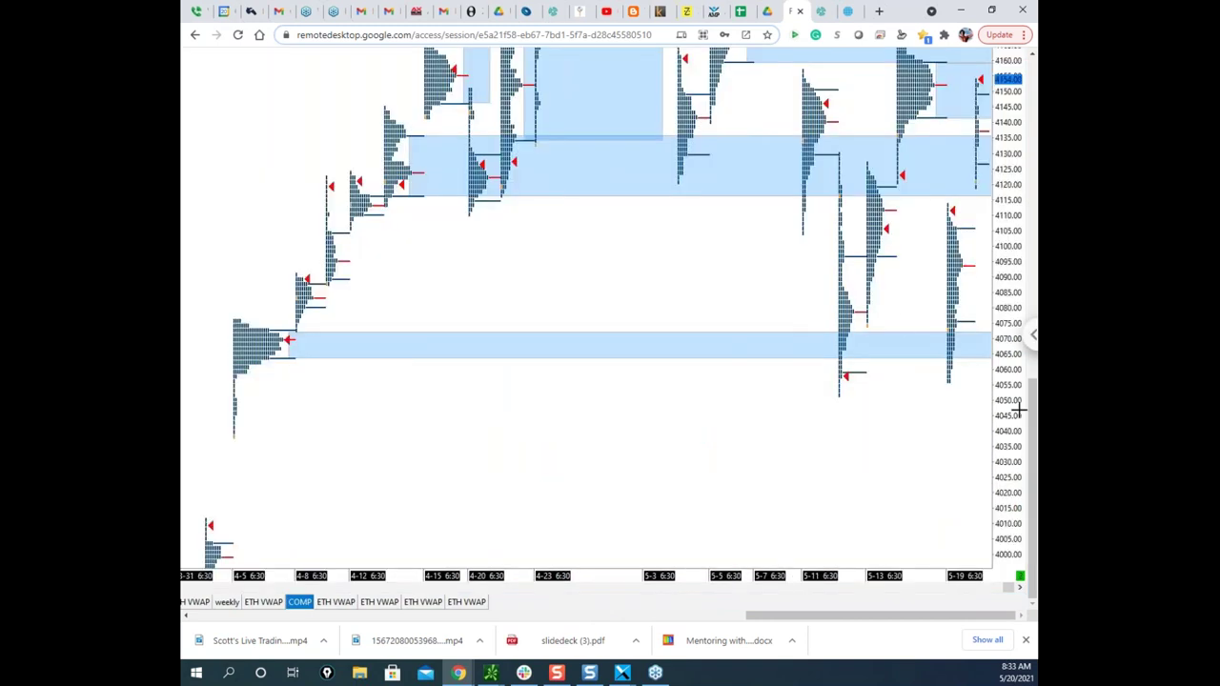
{"action": "scroll", "coordinate": [1033, 382], "scroll_direction": "up", "scroll_amount": 2}
{"action": "left_click_drag", "start_coordinate": [1035, 387], "coordinate": [1034, 382]}
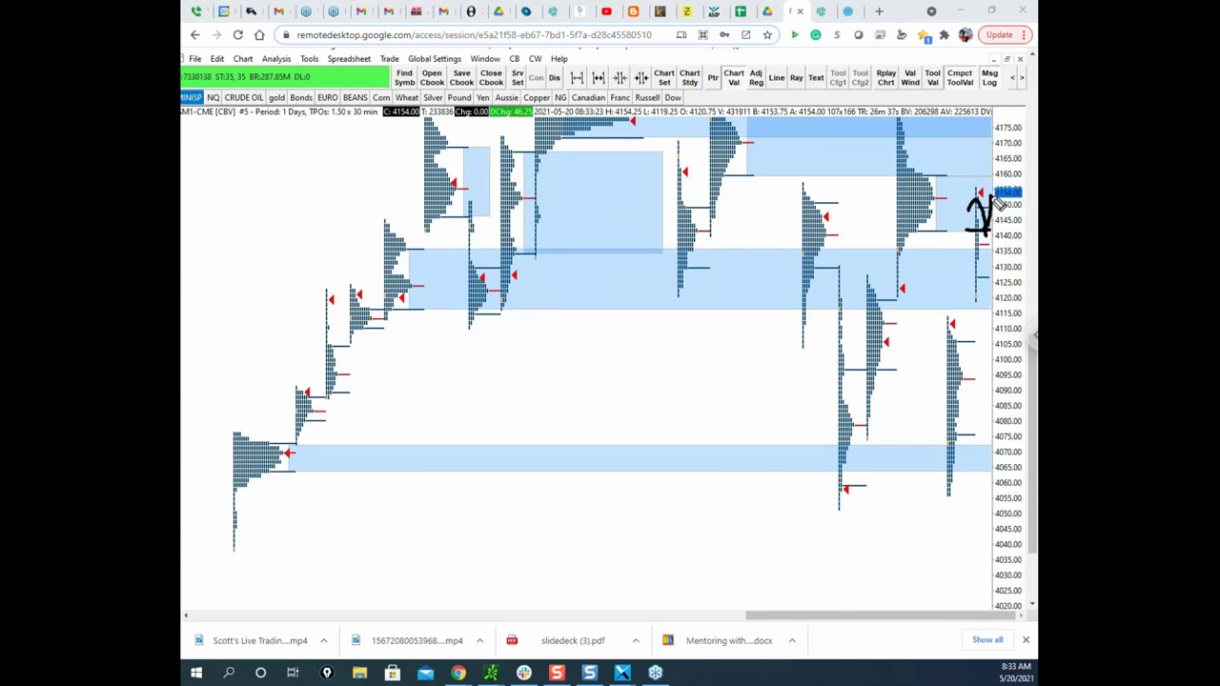
Sketch a rise from about 4141 to 4160 on the latest profile, clear it, and underline the edge near 4141.
{"action": "mouse_move", "coordinate": [982, 232]}
{"action": "left_mouse_down"}
{"action": "mouse_move", "coordinate": [982, 194]}
{"action": "mouse_move", "coordinate": [949, 174]}
{"action": "left_mouse_up"}
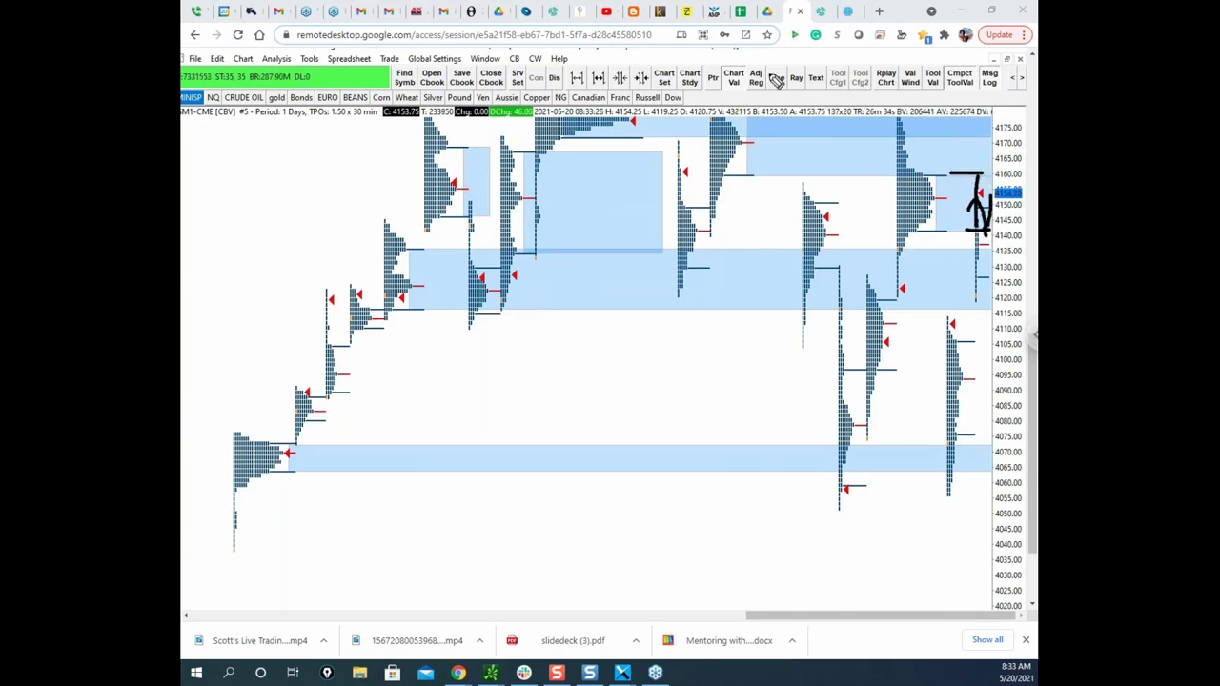
{"action": "left_click", "coordinate": [891, 7]}
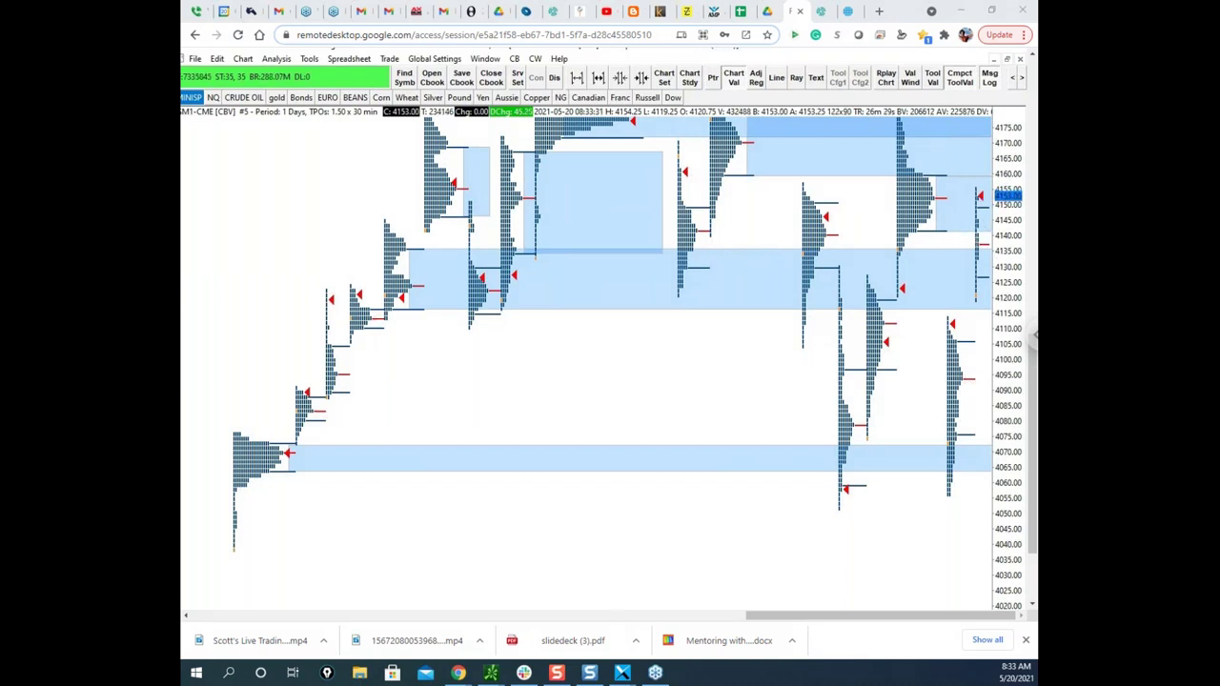
{"action": "key", "text": "ctrl+z"}
{"action": "key", "text": "Escape"}
{"action": "left_click_drag", "start_coordinate": [941, 232], "coordinate": [987, 234]}
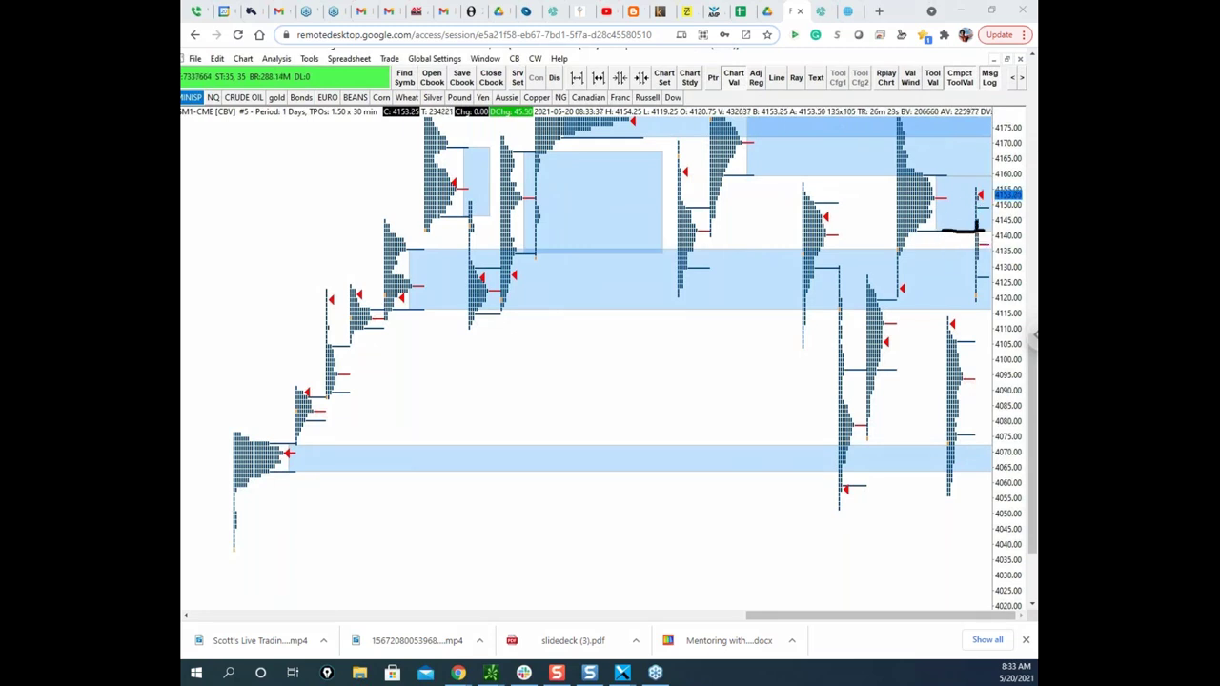
Return to the S&P 500 Bookmap chart, trace the 07:00–08:30 pullbacks and rally, circle the E:750 and E:3000 areas, then clear the sketch.
{"action": "left_click", "coordinate": [960, 11]}
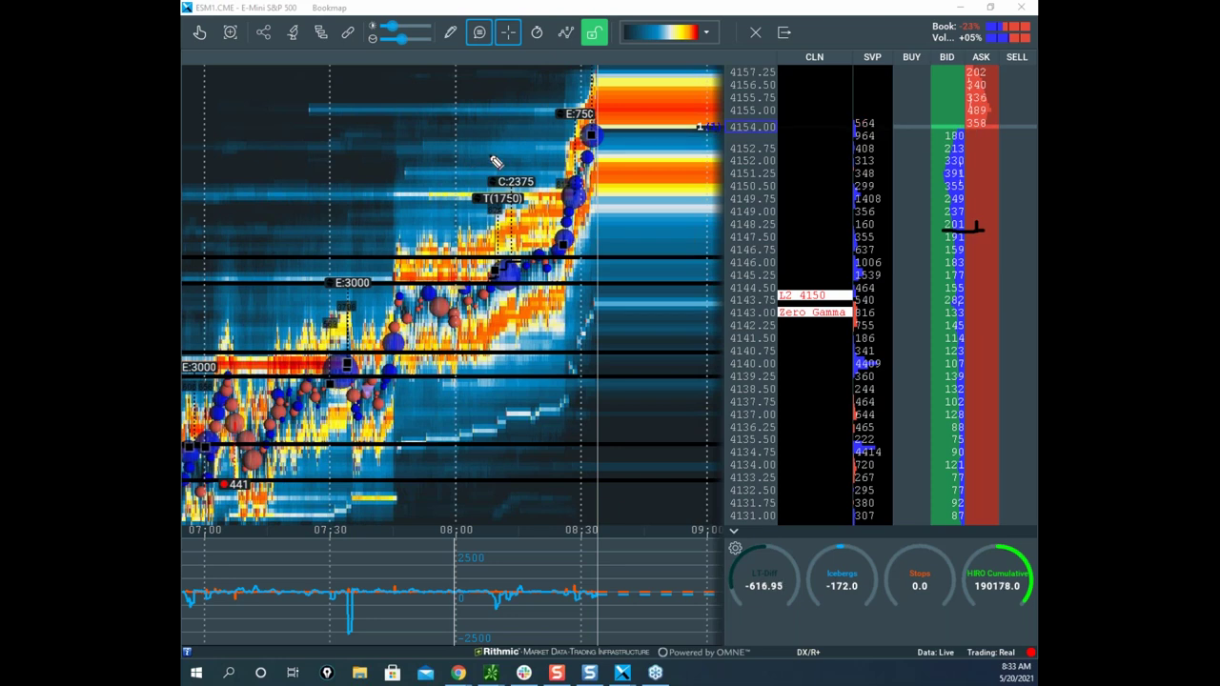
{"action": "mouse_move", "coordinate": [271, 425]}
{"action": "left_mouse_down"}
{"action": "mouse_move", "coordinate": [249, 440]}
{"action": "mouse_move", "coordinate": [205, 419]}
{"action": "mouse_move", "coordinate": [220, 486]}
{"action": "mouse_move", "coordinate": [250, 463]}
{"action": "left_mouse_up"}
{"action": "left_click_drag", "start_coordinate": [345, 375], "coordinate": [392, 349]}
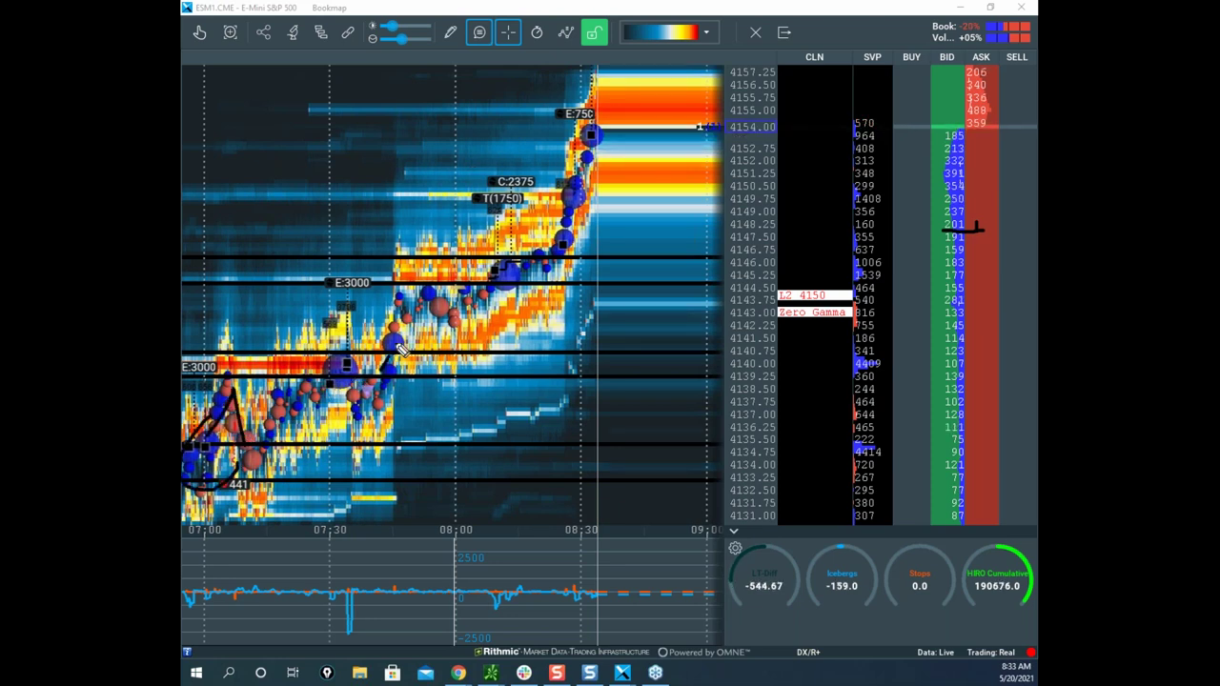
{"action": "left_click_drag", "start_coordinate": [449, 262], "coordinate": [574, 238]}
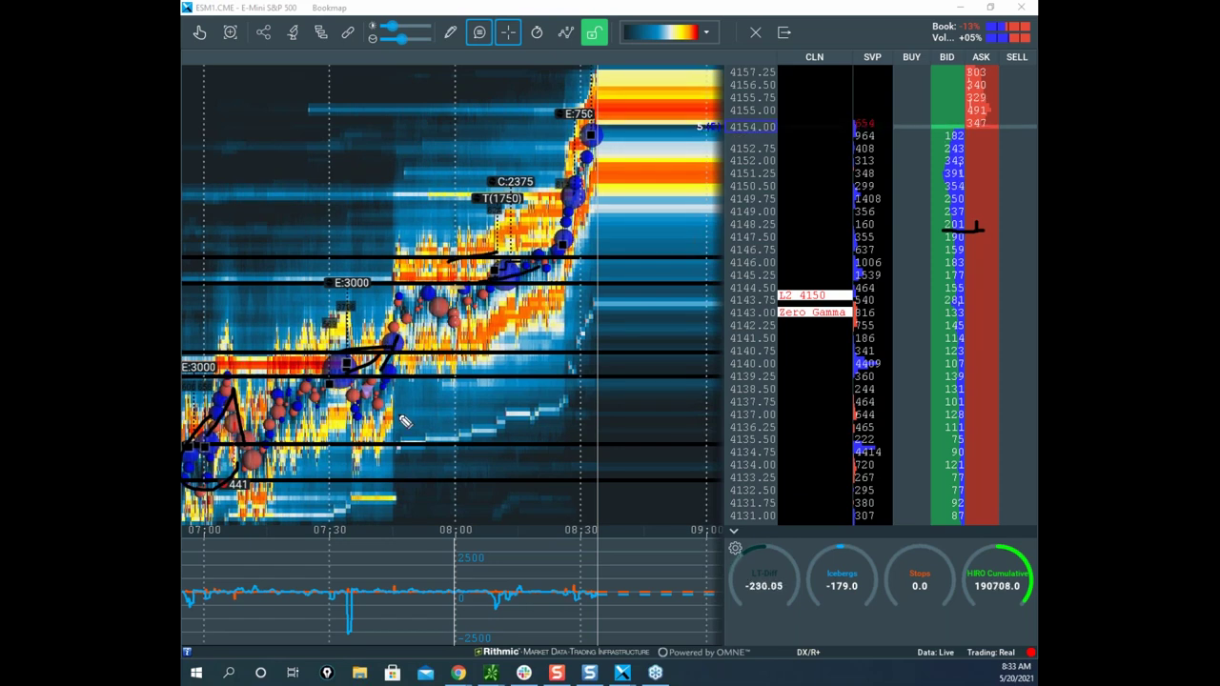
{"action": "left_click_drag", "start_coordinate": [402, 373], "coordinate": [640, 89]}
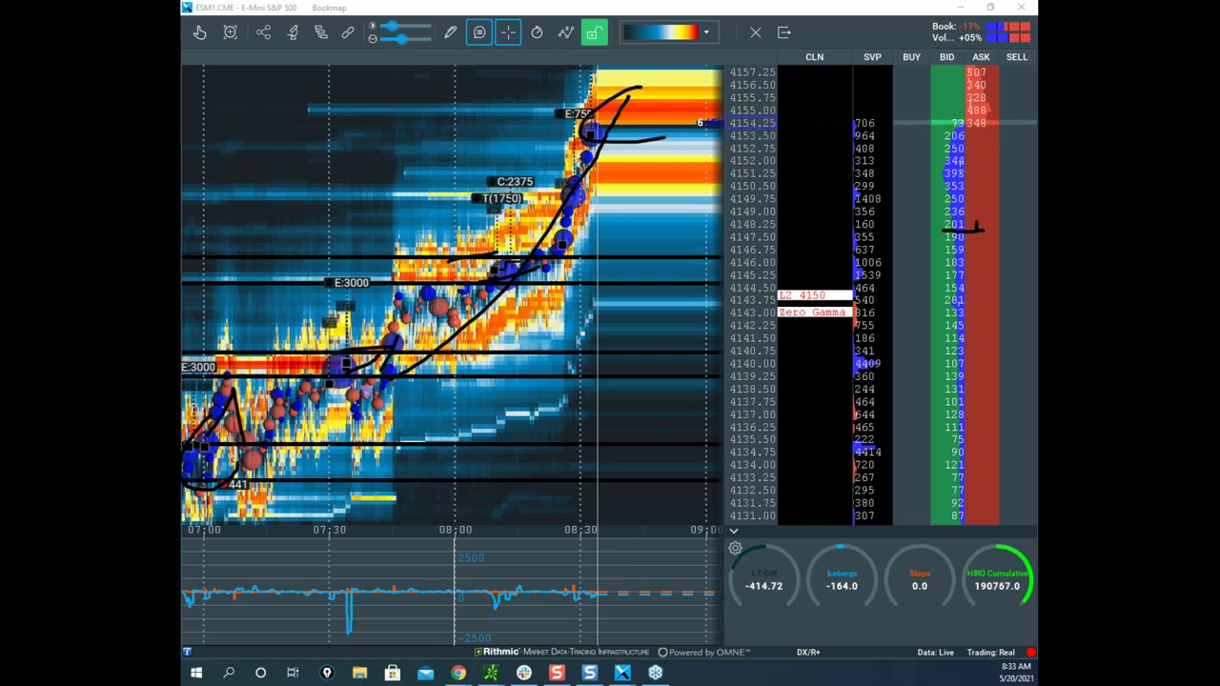
{"action": "left_click_drag", "start_coordinate": [572, 99], "coordinate": [597, 134]}
{"action": "mouse_move", "coordinate": [341, 301]}
{"action": "left_mouse_down"}
{"action": "mouse_move", "coordinate": [255, 427]}
{"action": "mouse_move", "coordinate": [377, 444]}
{"action": "left_mouse_up"}
{"action": "key", "text": "Escape"}
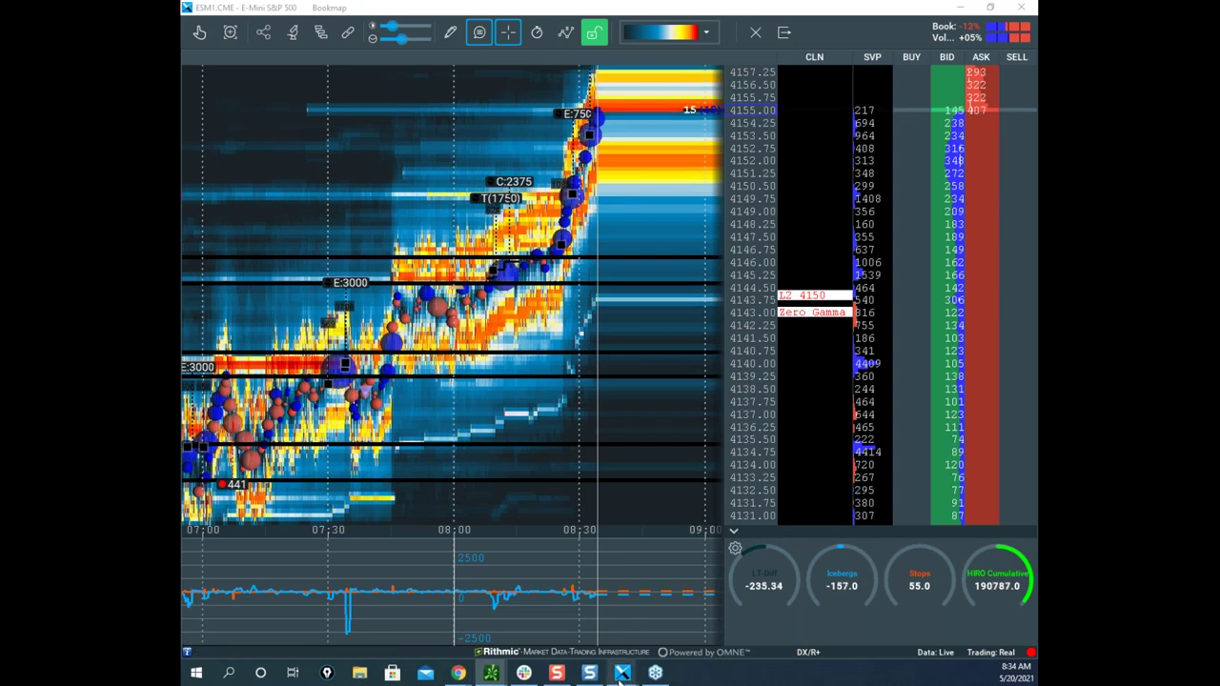
Open the thinkorswim /ES hourly chart, box and encircle the mid-May consolidation between about 4140 and 4165, then clear the sketch.
{"action": "left_click", "coordinate": [490, 673]}
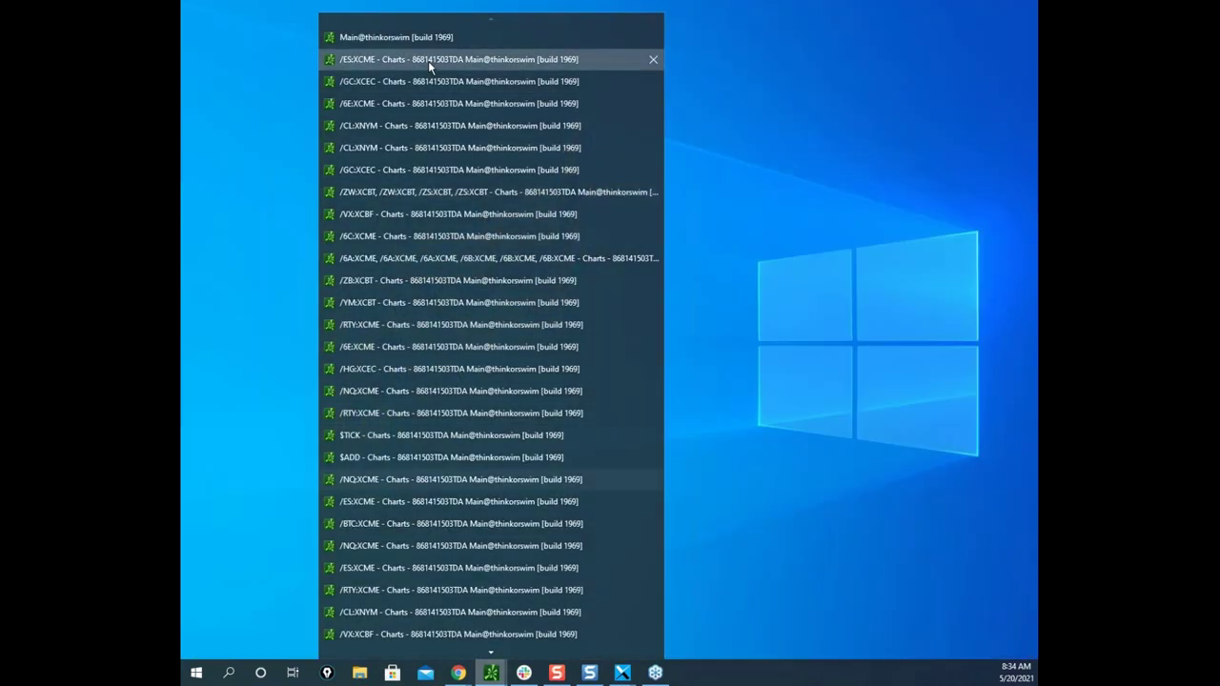
{"action": "left_click", "coordinate": [428, 61]}
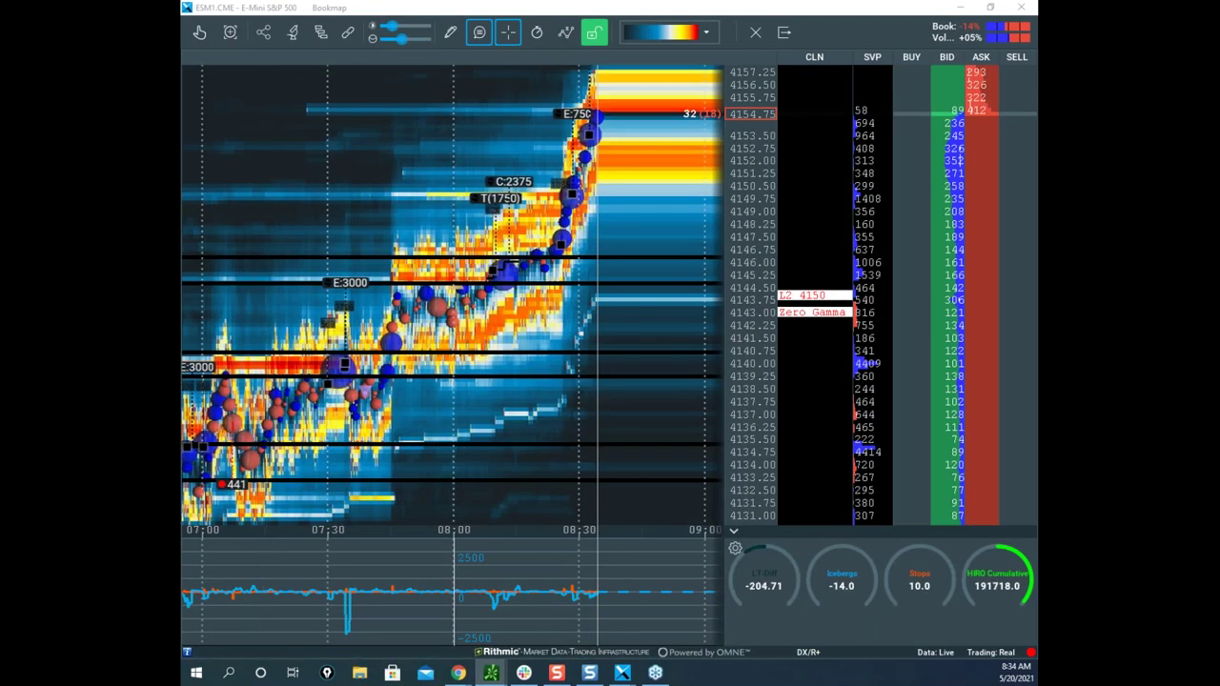
{"action": "left_click_drag", "start_coordinate": [636, 240], "coordinate": [658, 216]}
{"action": "left_click", "coordinate": [766, 221]}
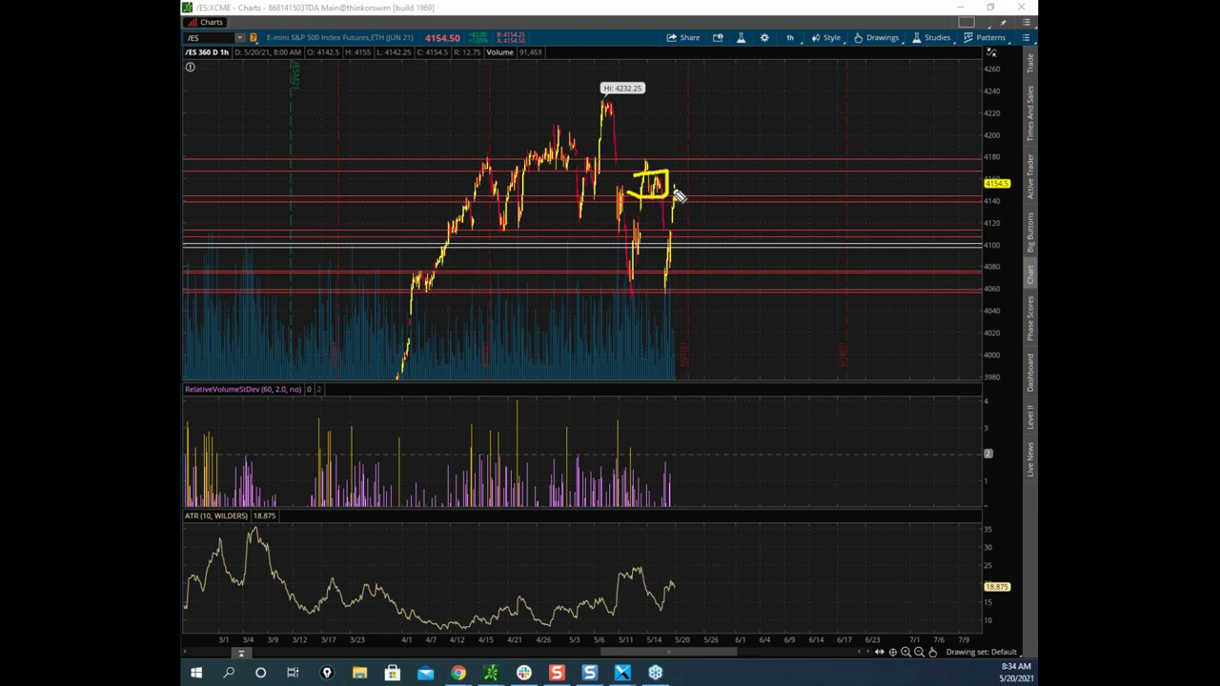
{"action": "mouse_move", "coordinate": [678, 146]}
{"action": "left_mouse_down"}
{"action": "mouse_move", "coordinate": [624, 198]}
{"action": "mouse_move", "coordinate": [682, 202]}
{"action": "left_mouse_up"}
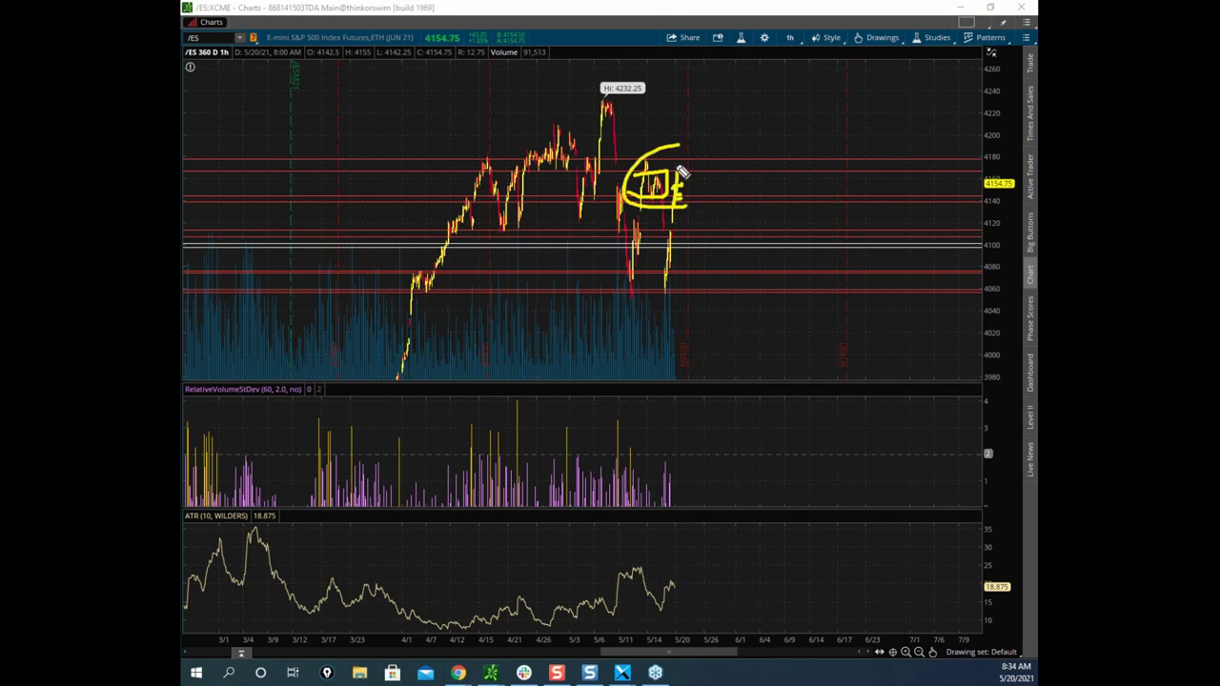
{"action": "key", "text": "Escape"}
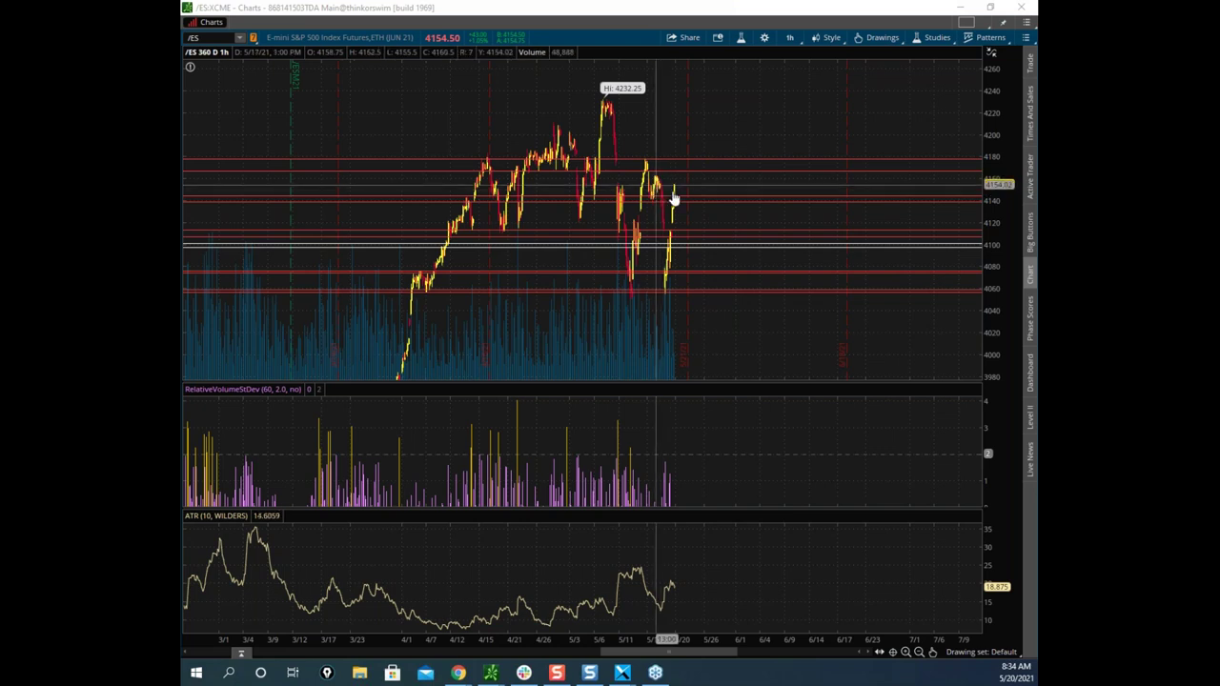
Back on the S&P 500 Bookmap chart, circle the stop and iceberg areas, trace the rally with possible deeper pullbacks and rebounds, then clear the sketch.
{"action": "left_click_drag", "start_coordinate": [749, 9], "coordinate": [183, 190]}
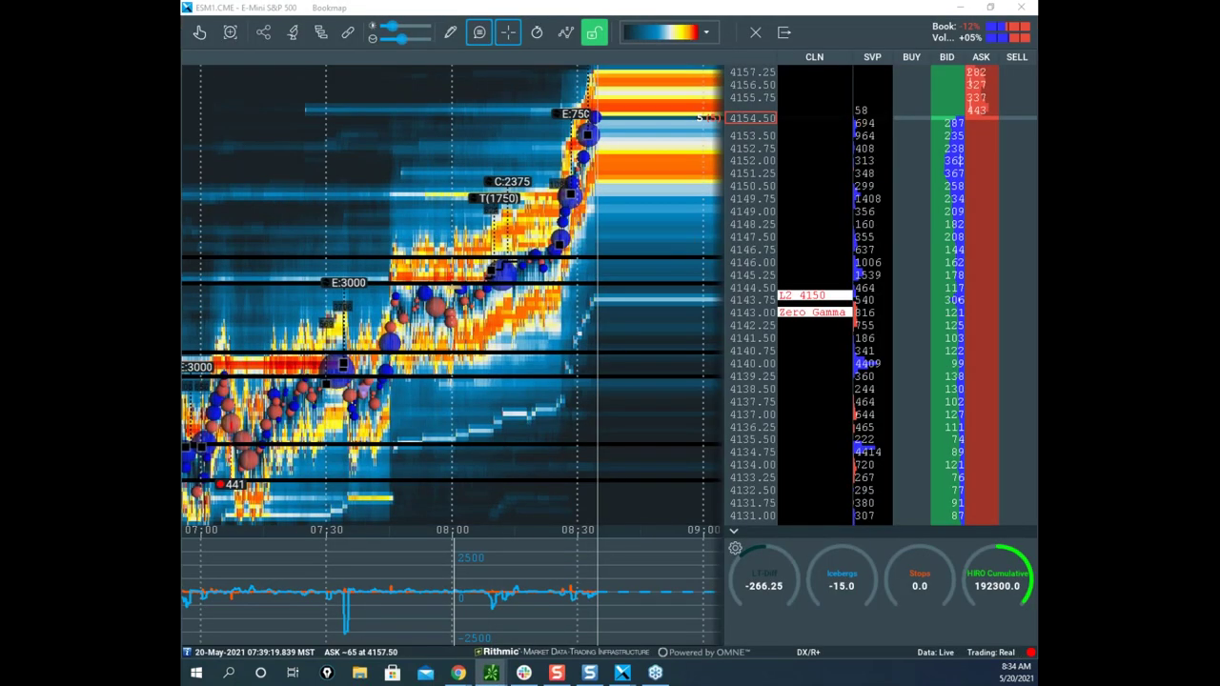
{"action": "left_click", "coordinate": [347, 31]}
{"action": "right_click", "coordinate": [399, 252]}
{"action": "mouse_move", "coordinate": [274, 411]}
{"action": "left_mouse_down"}
{"action": "mouse_move", "coordinate": [202, 419]}
{"action": "mouse_move", "coordinate": [288, 446]}
{"action": "mouse_move", "coordinate": [234, 424]}
{"action": "mouse_move", "coordinate": [353, 367]}
{"action": "mouse_move", "coordinate": [378, 593]}
{"action": "left_mouse_up"}
{"action": "left_click_drag", "start_coordinate": [495, 538], "coordinate": [527, 572]}
{"action": "mouse_move", "coordinate": [395, 352]}
{"action": "left_mouse_down"}
{"action": "mouse_move", "coordinate": [562, 214]}
{"action": "mouse_move", "coordinate": [621, 54]}
{"action": "left_mouse_up"}
{"action": "left_click_drag", "start_coordinate": [576, 262], "coordinate": [646, 60]}
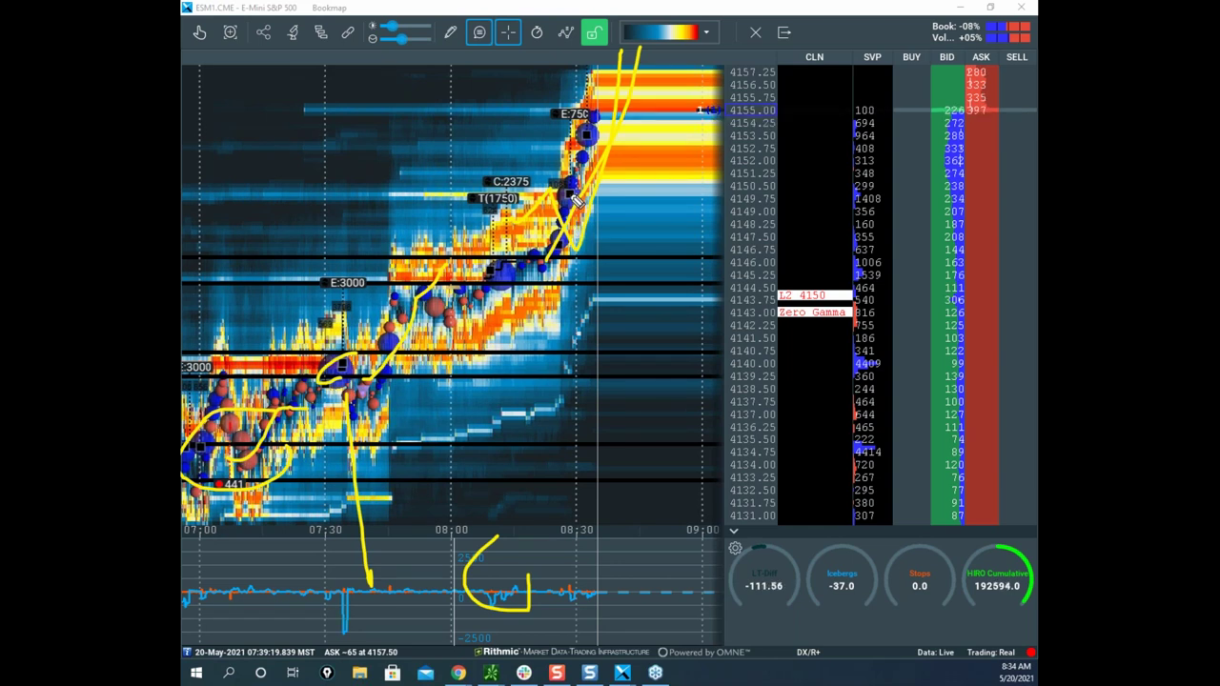
{"action": "left_click_drag", "start_coordinate": [491, 107], "coordinate": [657, 400]}
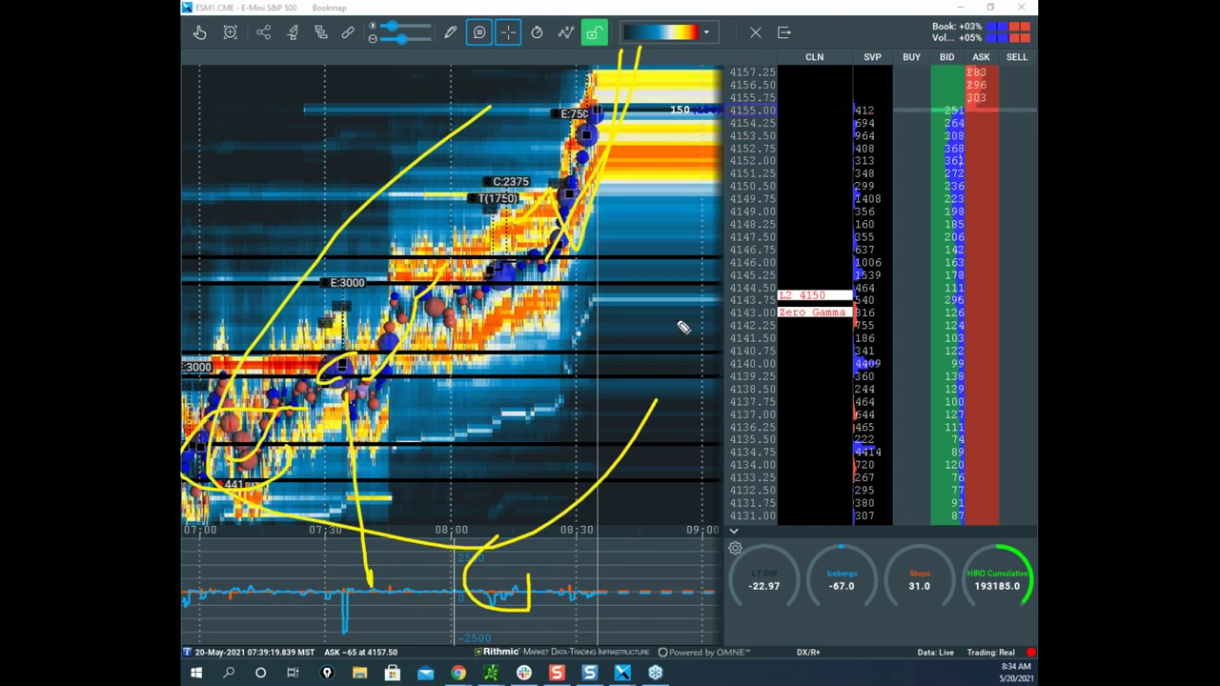
{"action": "mouse_move", "coordinate": [607, 155]}
{"action": "left_mouse_down"}
{"action": "mouse_move", "coordinate": [696, 119]}
{"action": "mouse_move", "coordinate": [659, 389]}
{"action": "mouse_move", "coordinate": [787, 61]}
{"action": "left_mouse_up"}
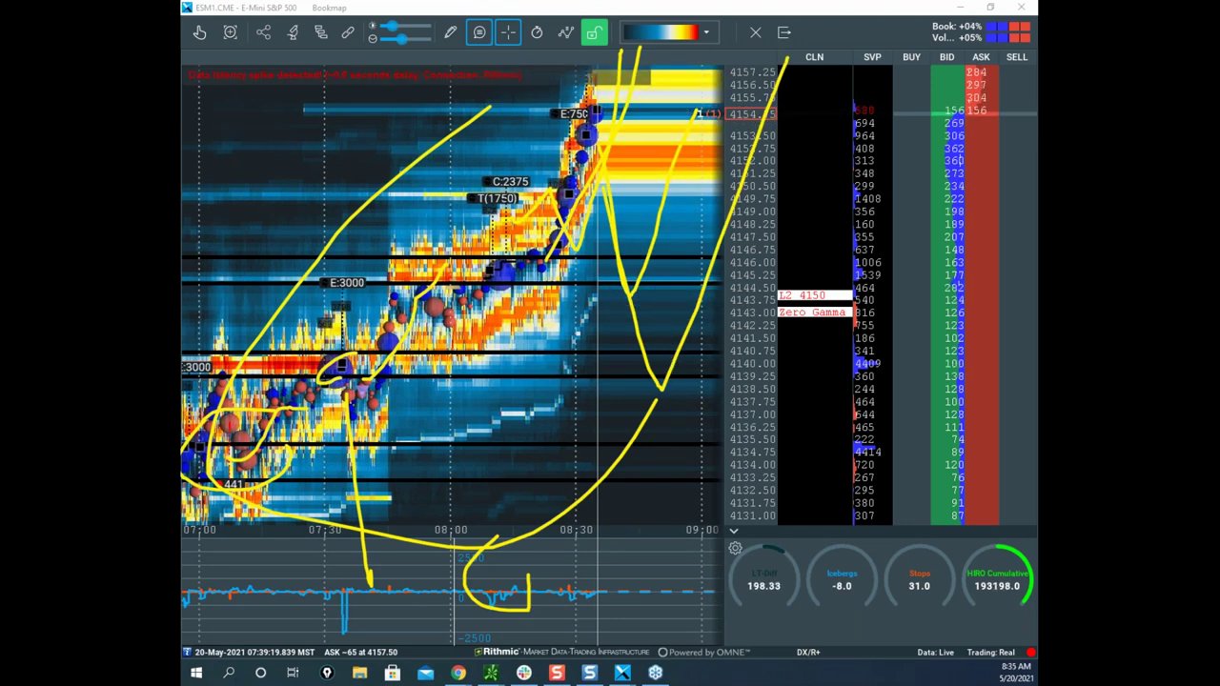
{"action": "key", "text": "e"}
Encircle the 07:00–08:30 activity, sketch price continuing upward and a spike and drop in the indicator pane, then clear the sketch.
{"action": "mouse_move", "coordinate": [386, 311]}
{"action": "left_mouse_down"}
{"action": "mouse_move", "coordinate": [397, 506]}
{"action": "mouse_move", "coordinate": [267, 303]}
{"action": "left_mouse_up"}
{"action": "left_click_drag", "start_coordinate": [596, 160], "coordinate": [644, 13]}
{"action": "left_click_drag", "start_coordinate": [568, 595], "coordinate": [700, 610]}
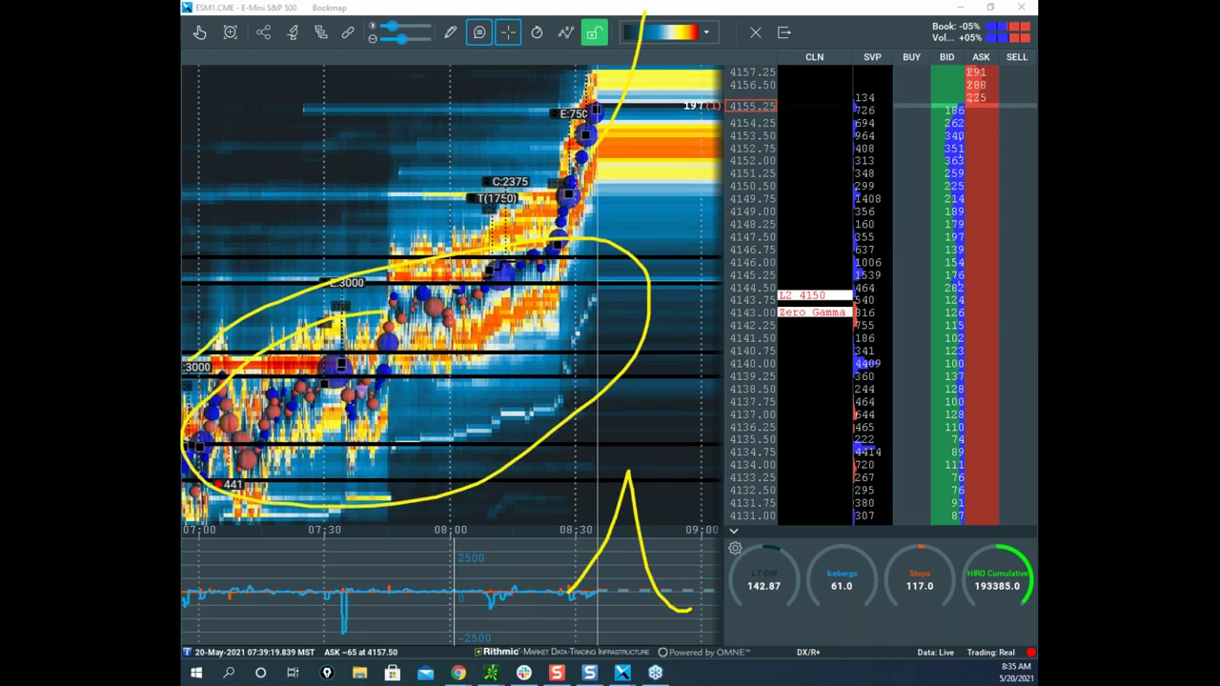
{"action": "key", "text": "e"}
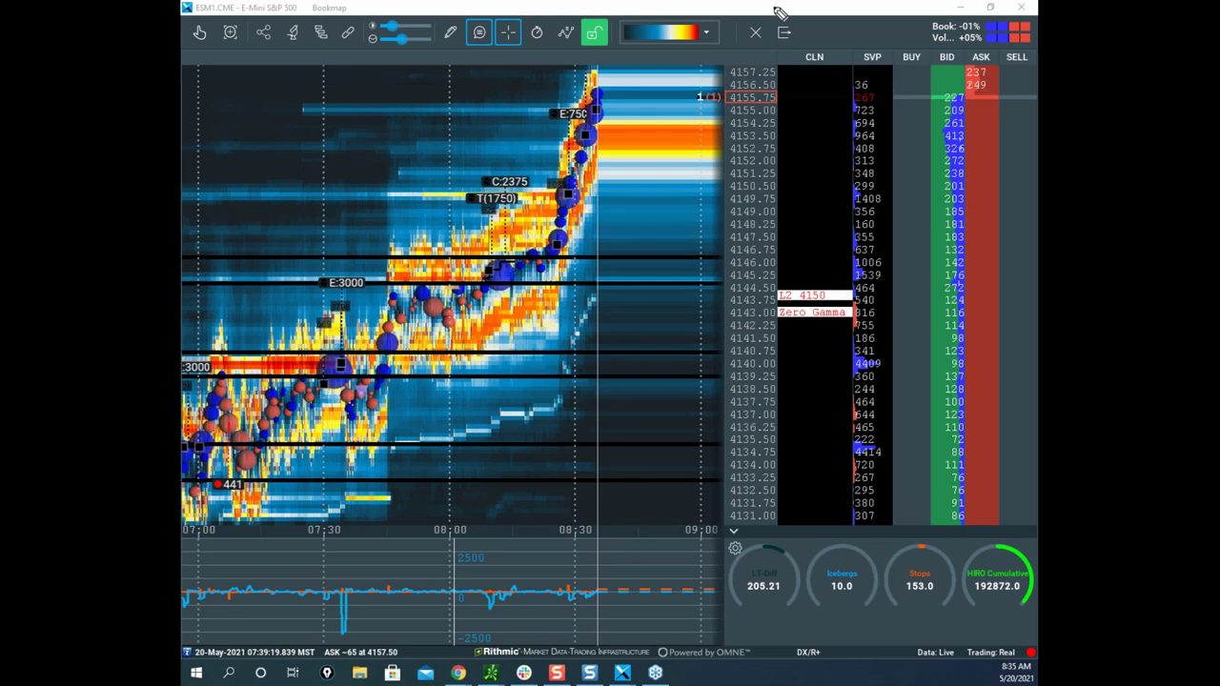
Bring up the Nasdaq-100 chart, maximize its window and show the 07:45–08:30 period.
{"action": "left_click_drag", "start_coordinate": [729, 12], "coordinate": [782, 138]}
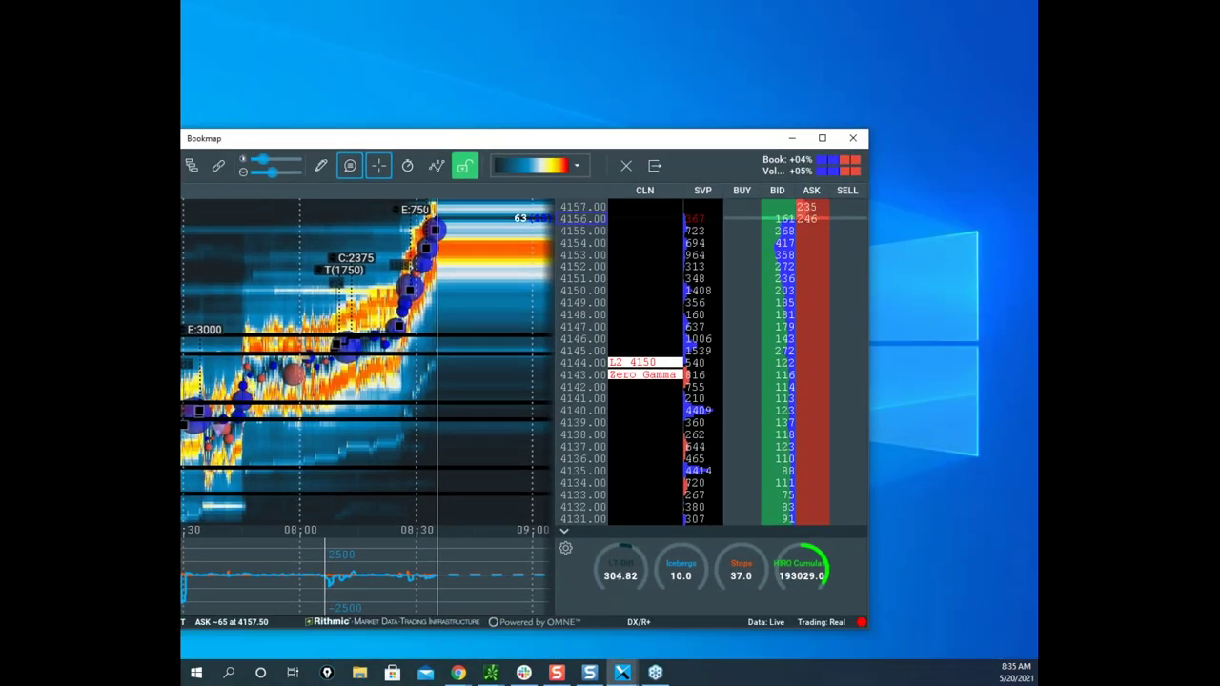
{"action": "left_click_drag", "start_coordinate": [181, 103], "coordinate": [598, 106]}
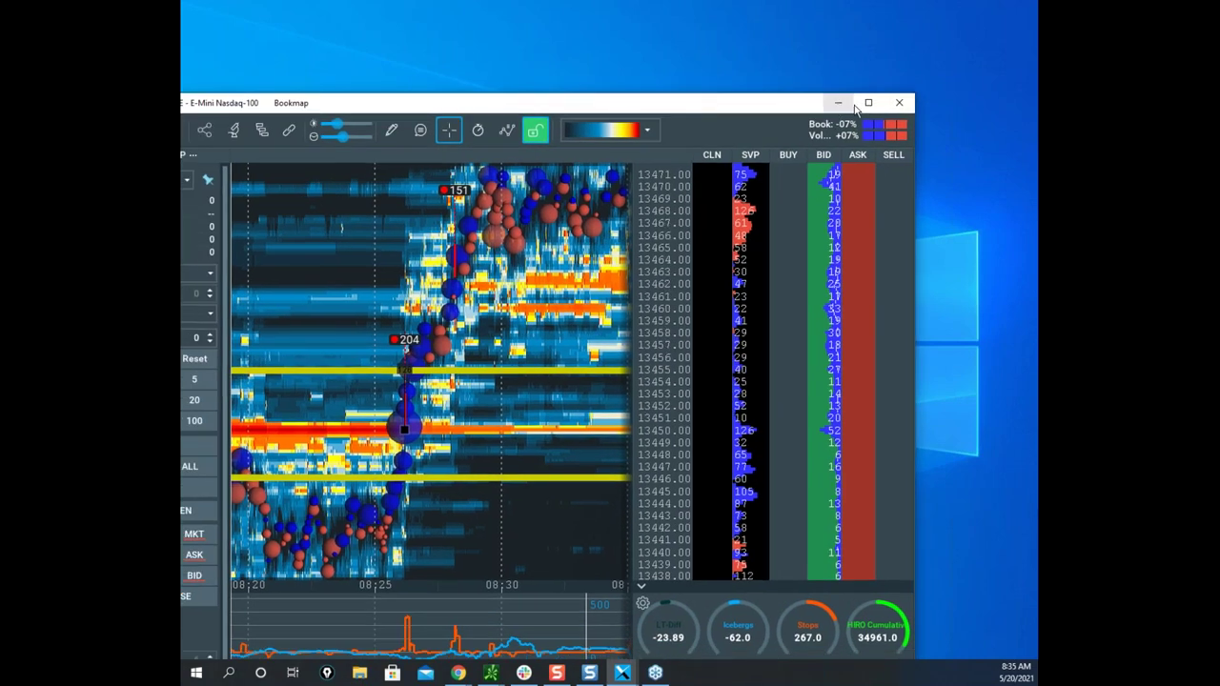
{"action": "left_click", "coordinate": [868, 102]}
{"action": "left_click_drag", "start_coordinate": [696, 193], "coordinate": [739, 191]}
{"action": "scroll", "coordinate": [602, 321], "scroll_direction": "down", "scroll_amount": 2}
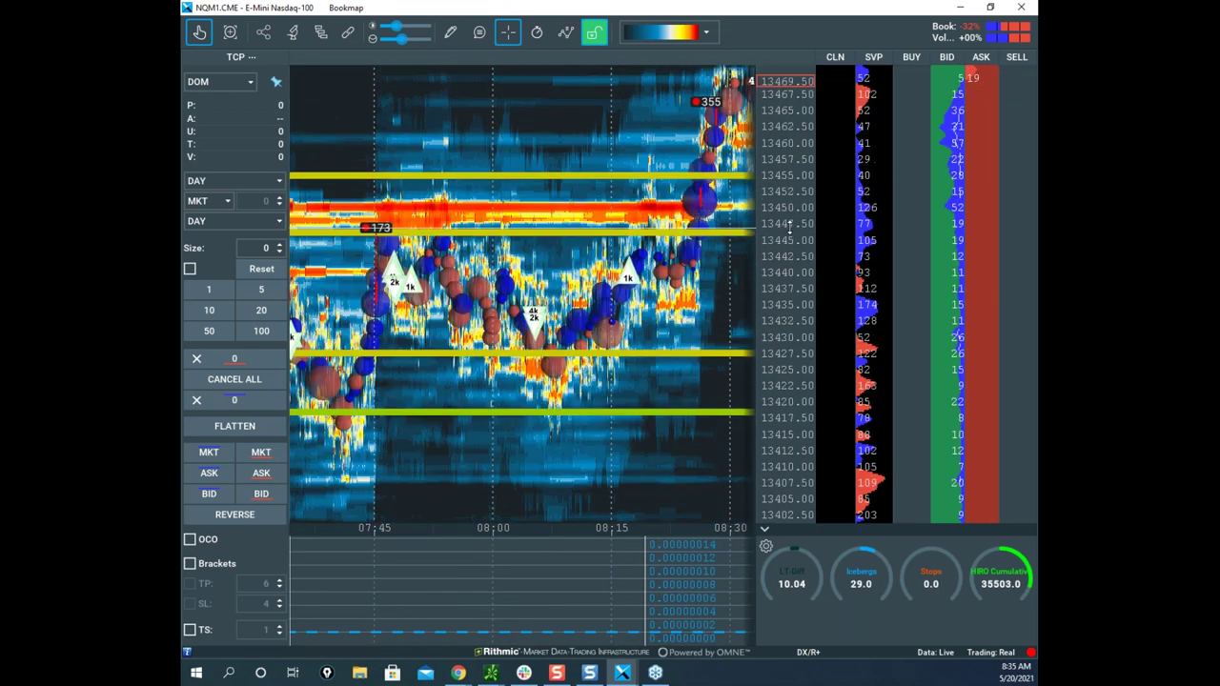
{"action": "left_click", "coordinate": [451, 33]}
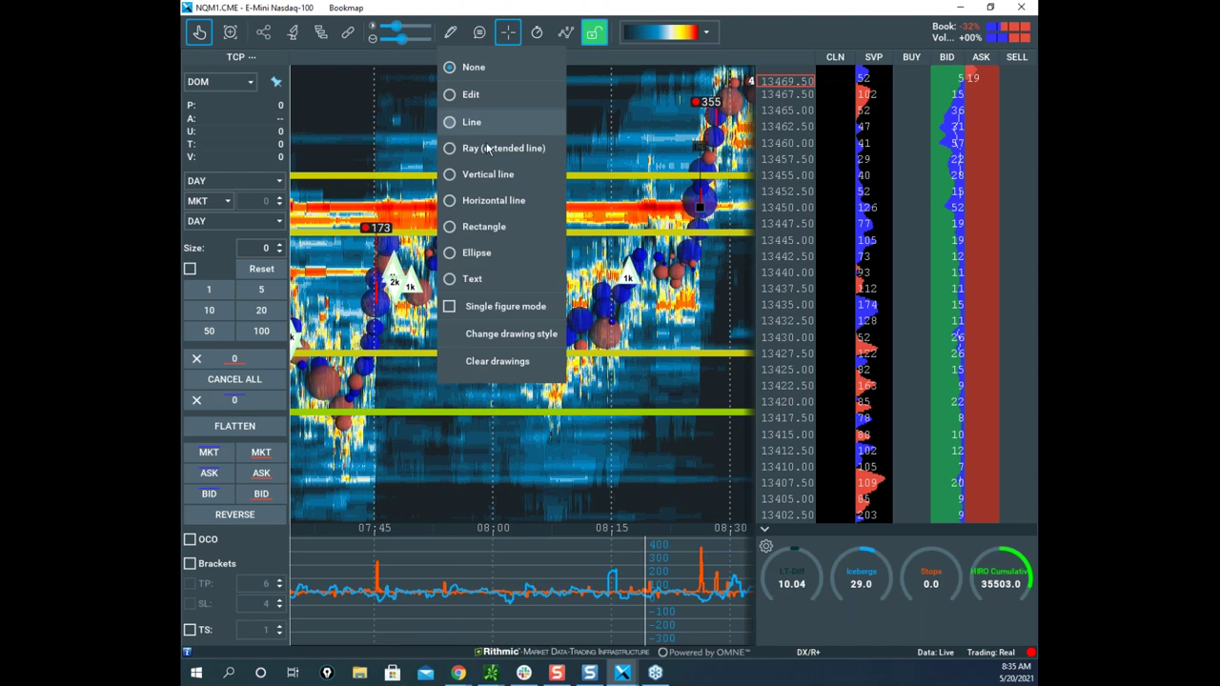
{"action": "left_click", "coordinate": [494, 205]}
{"action": "left_click", "coordinate": [453, 35]}
{"action": "left_click", "coordinate": [461, 67]}
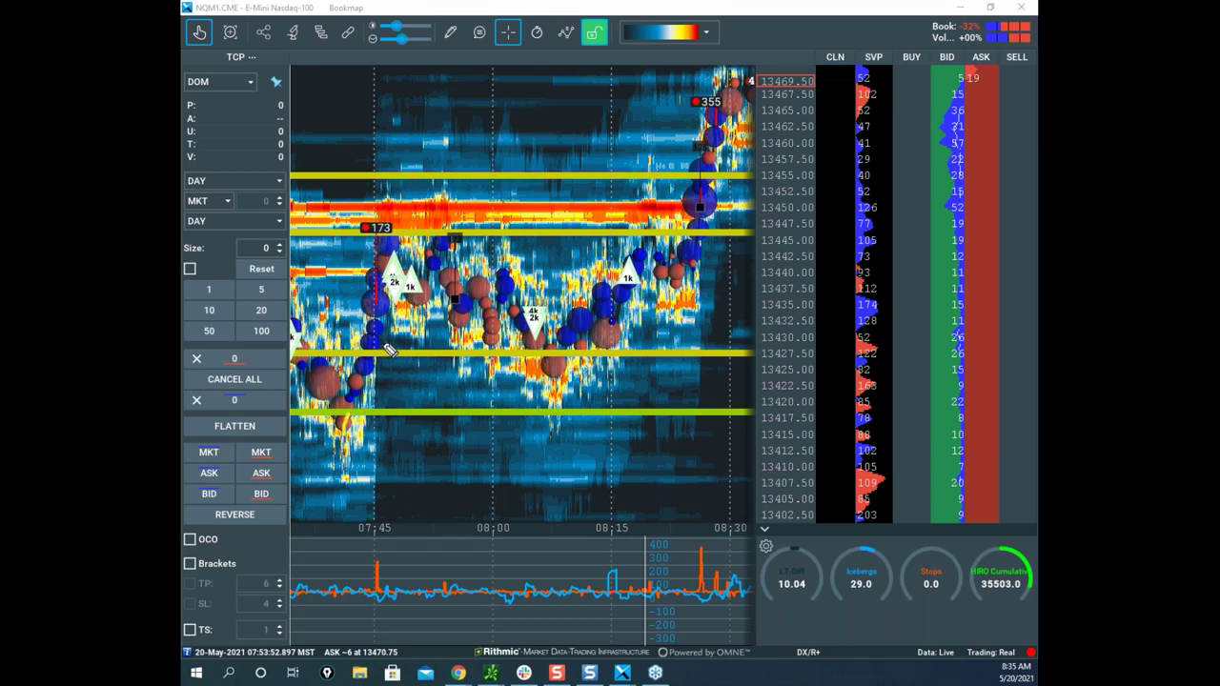
Circle the stop spikes near 07:45 and 08:27 and trace the rally, the pullback to the range line and the renewed rise.
{"action": "left_click_drag", "start_coordinate": [362, 535], "coordinate": [385, 557]}
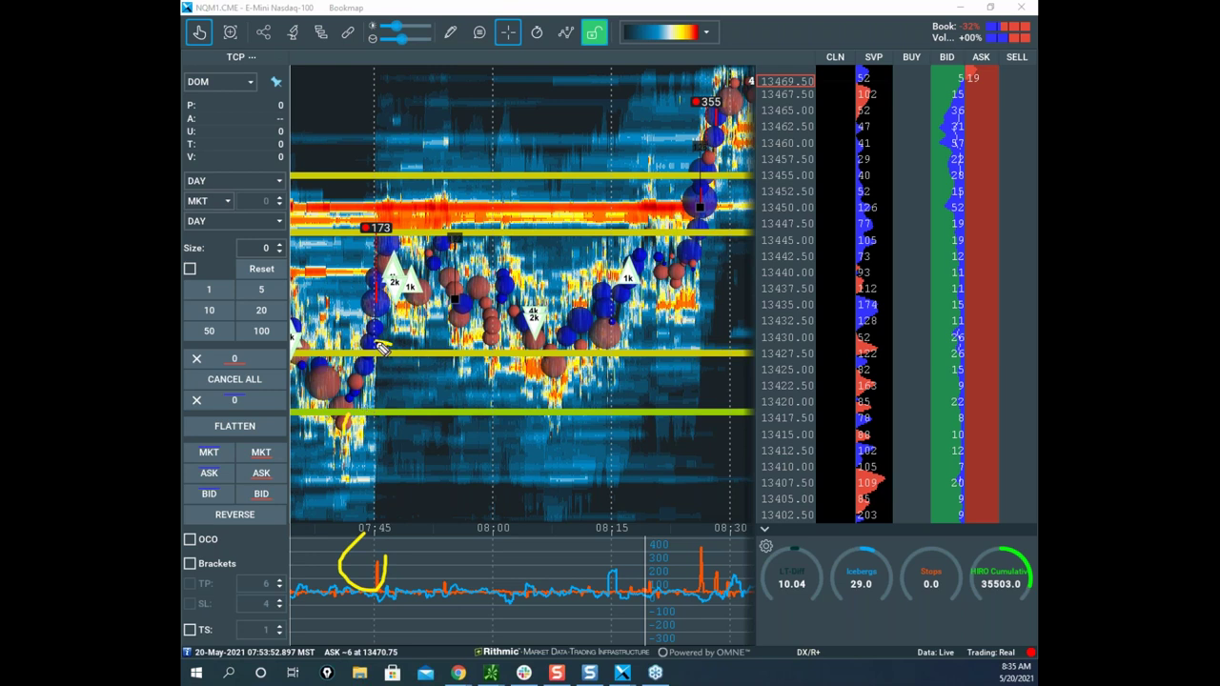
{"action": "mouse_move", "coordinate": [407, 278]}
{"action": "left_mouse_down"}
{"action": "mouse_move", "coordinate": [543, 345]}
{"action": "mouse_move", "coordinate": [711, 230]}
{"action": "left_mouse_up"}
{"action": "left_click_drag", "start_coordinate": [730, 540], "coordinate": [725, 573]}
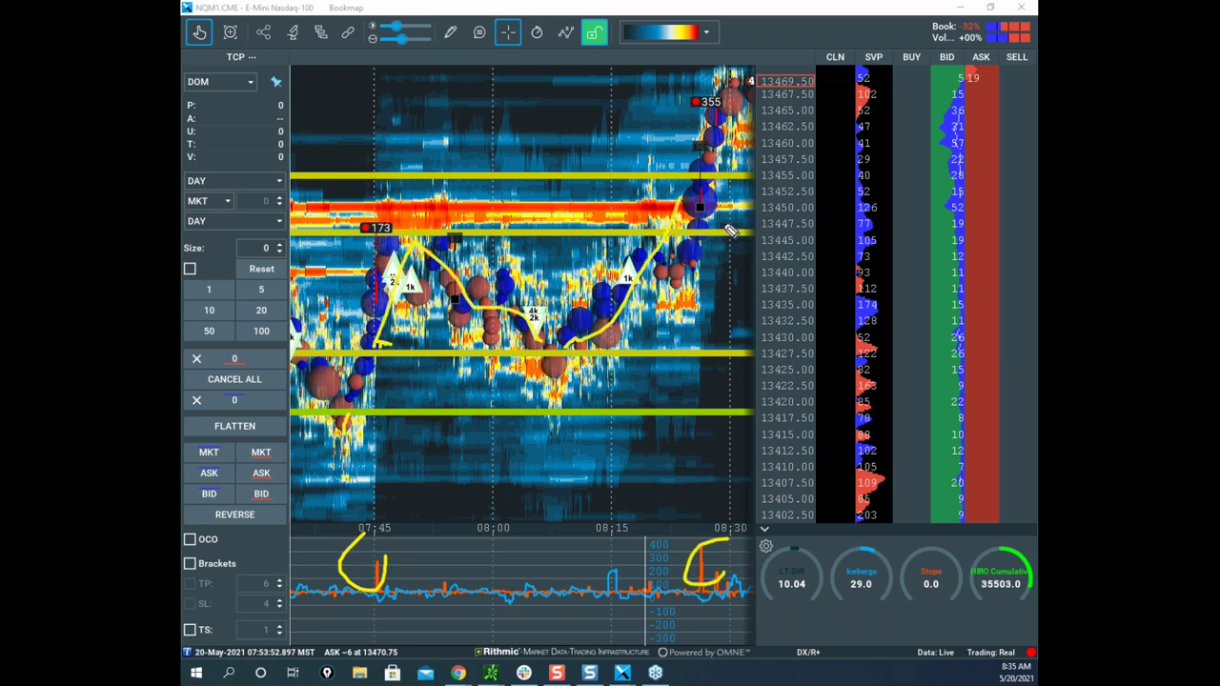
{"action": "left_click_drag", "start_coordinate": [690, 246], "coordinate": [718, 167]}
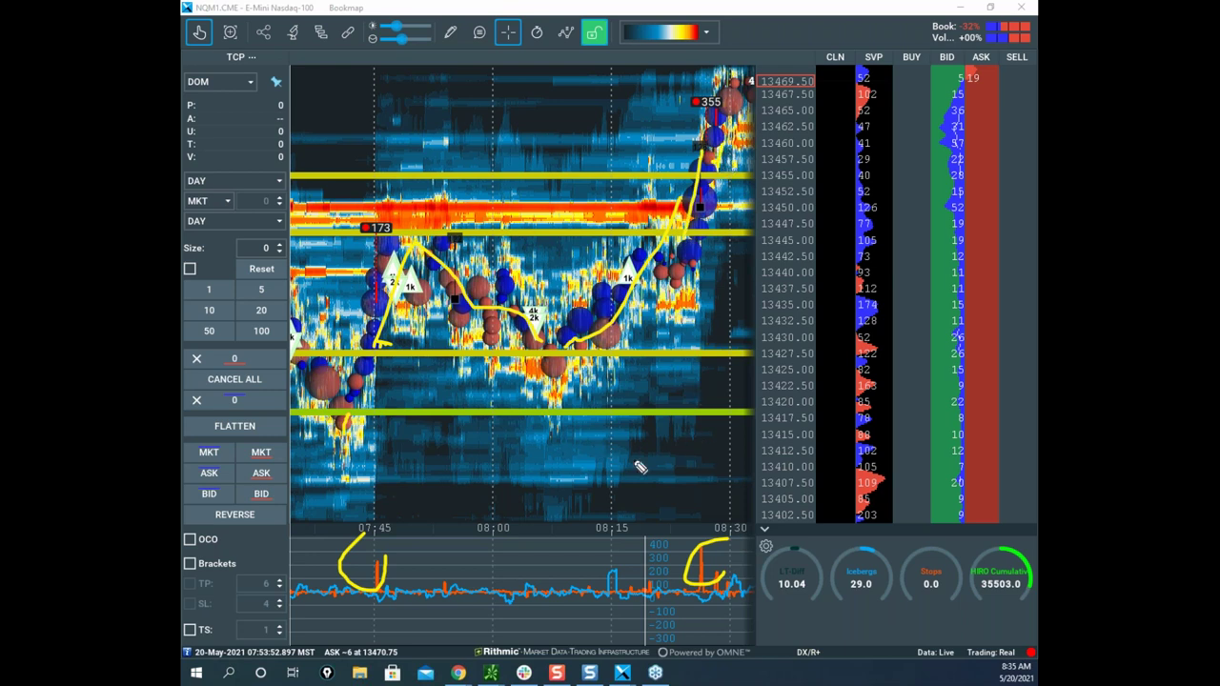
Mark the area around and below the lower range and sketch a curve from about 13410 up to the upper range.
{"action": "left_click_drag", "start_coordinate": [656, 465], "coordinate": [699, 464]}
{"action": "mouse_move", "coordinate": [387, 362]}
{"action": "left_mouse_down"}
{"action": "mouse_move", "coordinate": [457, 386]}
{"action": "mouse_move", "coordinate": [526, 440]}
{"action": "left_mouse_up"}
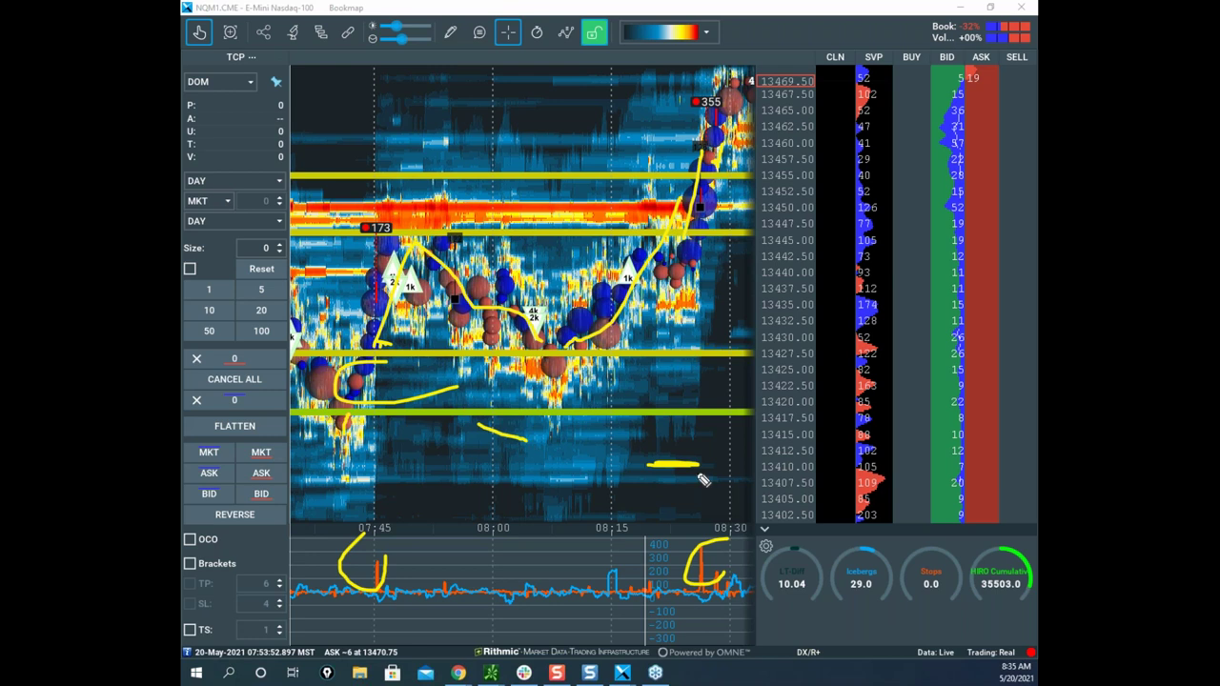
{"action": "left_click_drag", "start_coordinate": [702, 466], "coordinate": [763, 301]}
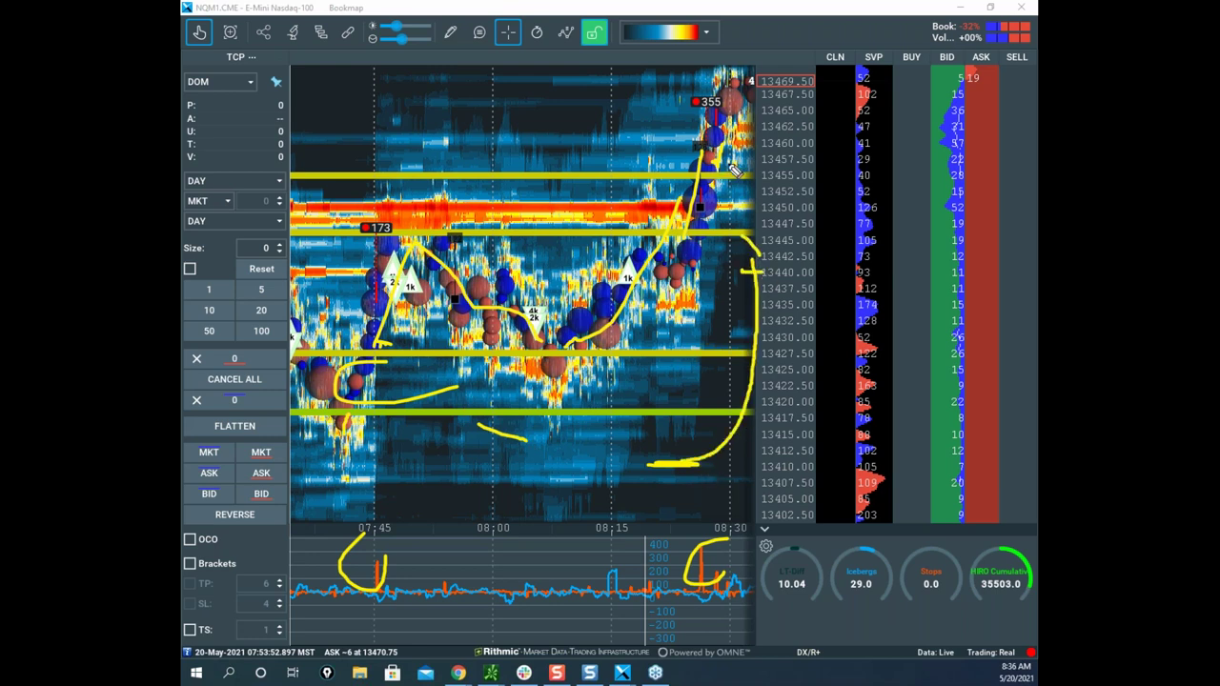
Finish the mark beside the upper range, sketch curves around and below the 07:45 activity near the lower range, and clear the sketch.
{"action": "left_click_drag", "start_coordinate": [748, 177], "coordinate": [759, 251]}
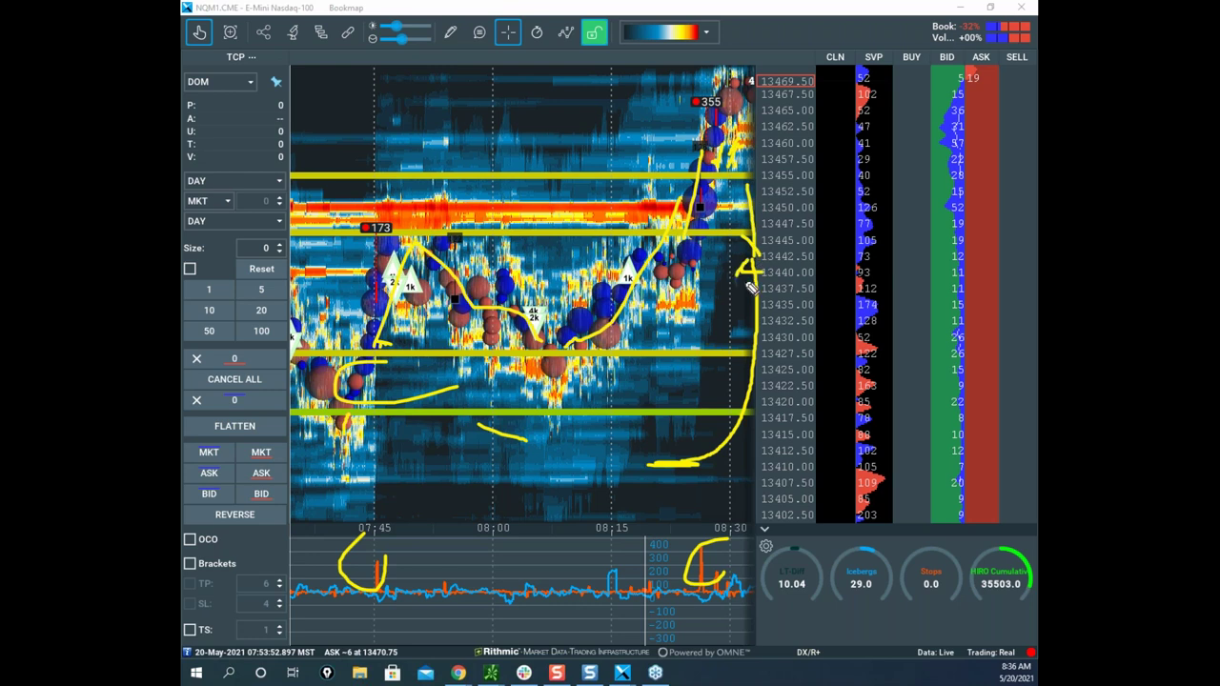
{"action": "mouse_move", "coordinate": [599, 444]}
{"action": "left_mouse_down"}
{"action": "mouse_move", "coordinate": [428, 461]}
{"action": "mouse_move", "coordinate": [325, 507]}
{"action": "left_mouse_up"}
{"action": "left_click_drag", "start_coordinate": [512, 280], "coordinate": [411, 438]}
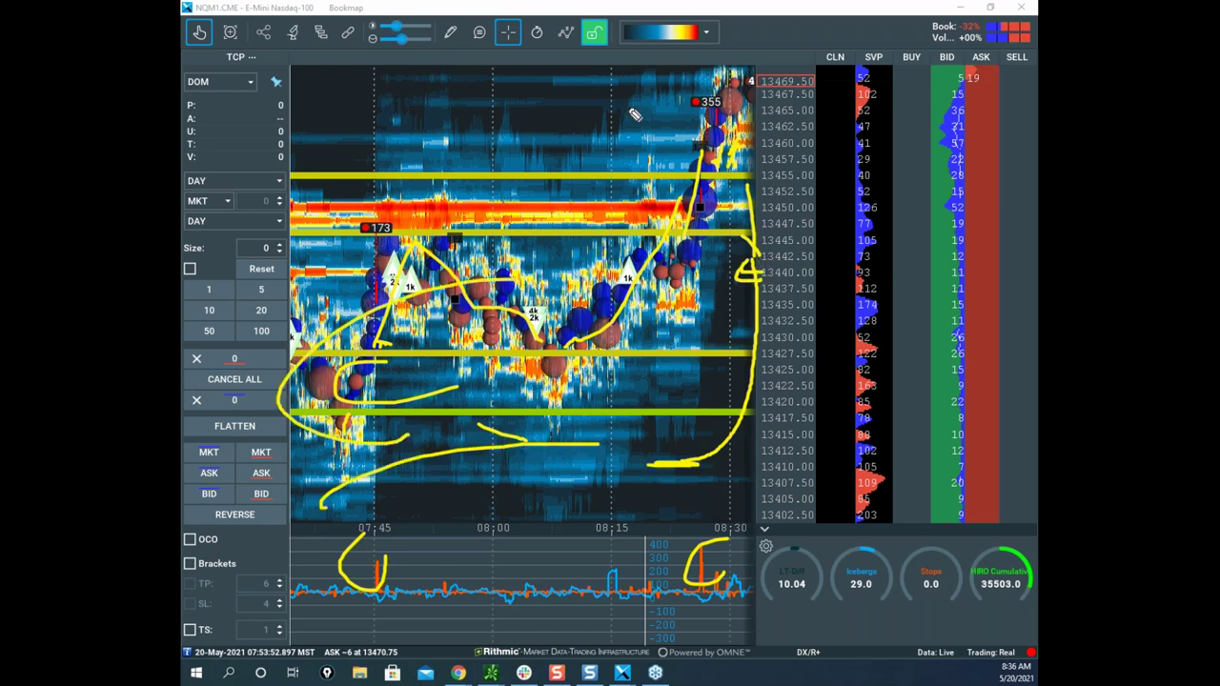
{"action": "key", "text": "Escape"}
Draw horizontal lines at about 13458 and 13466 to bracket the price area around the 151 stop marker near 08:28.
{"action": "mouse_move", "coordinate": [729, 121]}
{"action": "left_mouse_down"}
{"action": "mouse_move", "coordinate": [609, 210]}
{"action": "mouse_move", "coordinate": [562, 270]}
{"action": "left_mouse_up"}
{"action": "scroll", "coordinate": [677, 332], "scroll_direction": "up", "scroll_amount": 5}
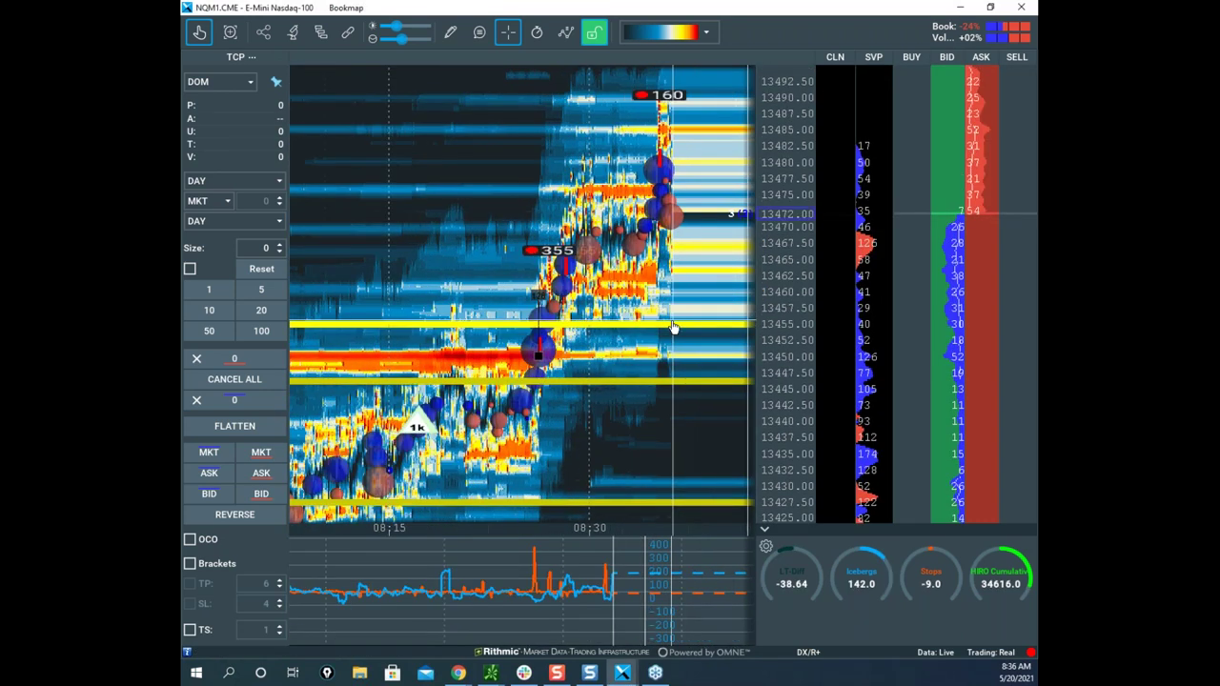
{"action": "left_click_drag", "start_coordinate": [675, 332], "coordinate": [668, 299]}
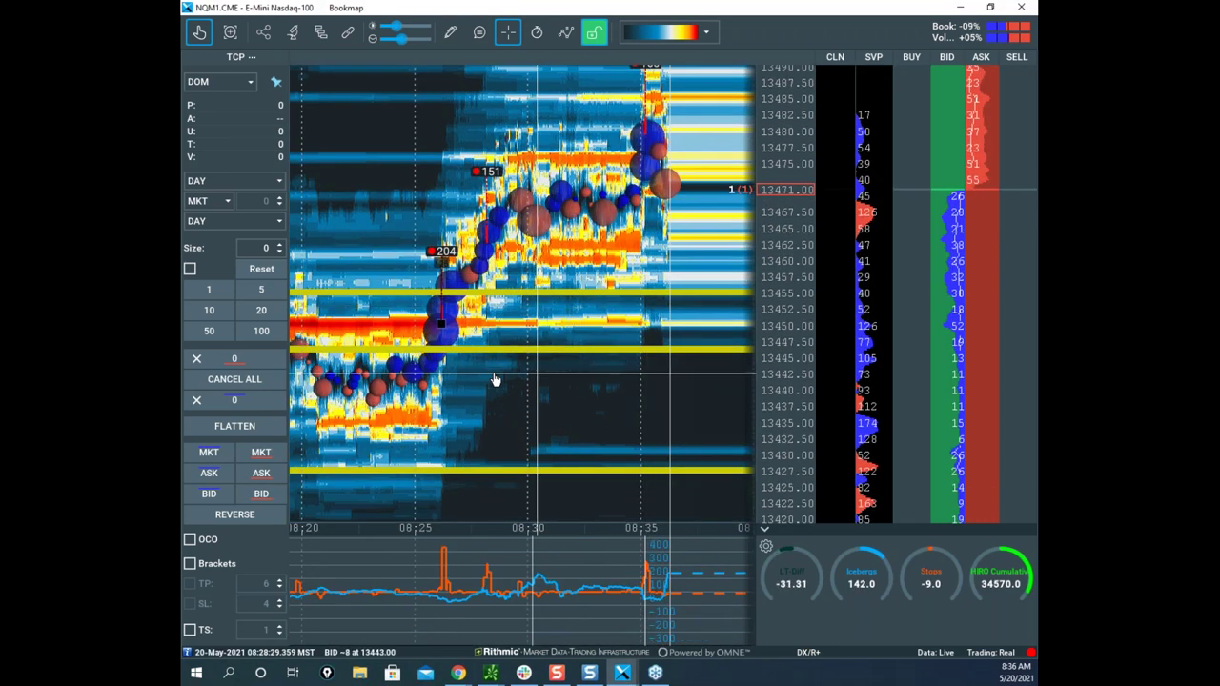
{"action": "scroll", "coordinate": [452, 235], "scroll_direction": "up", "scroll_amount": 2}
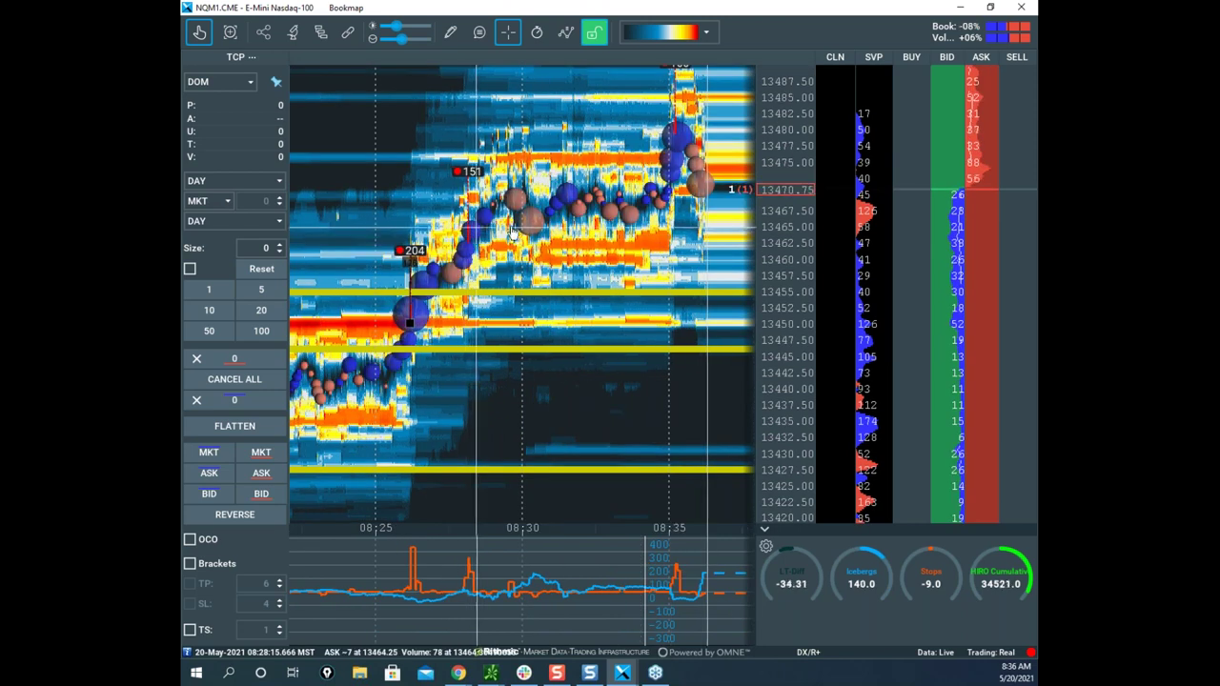
{"action": "scroll", "coordinate": [774, 231], "scroll_direction": "up", "scroll_amount": 5}
{"action": "scroll", "coordinate": [772, 232], "scroll_direction": "down", "scroll_amount": 3}
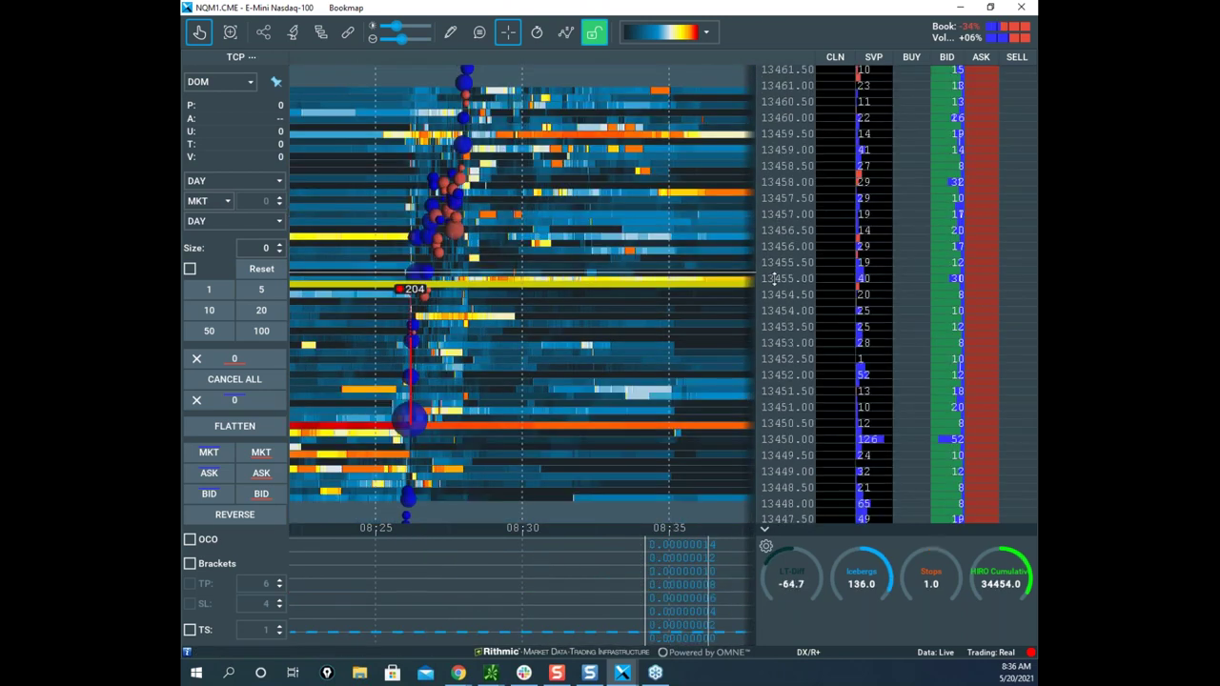
{"action": "scroll", "coordinate": [524, 322], "scroll_direction": "up", "scroll_amount": 3}
{"action": "left_click_drag", "start_coordinate": [506, 319], "coordinate": [557, 345]}
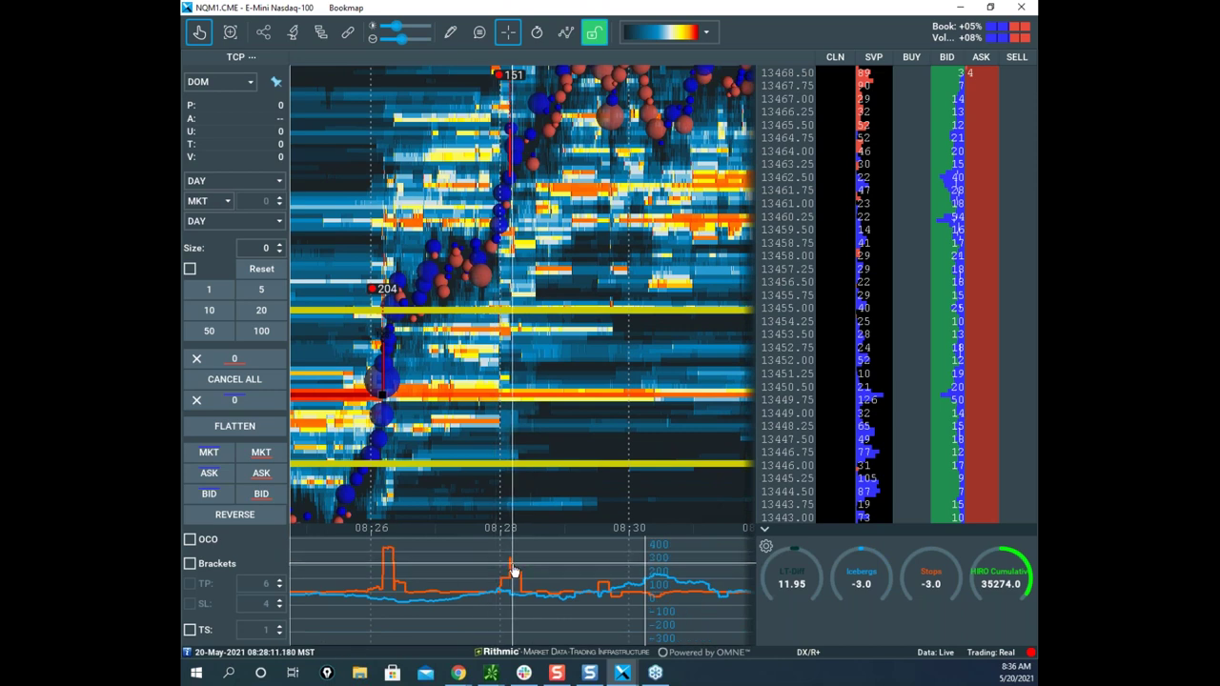
{"action": "left_click_drag", "start_coordinate": [588, 340], "coordinate": [598, 438]}
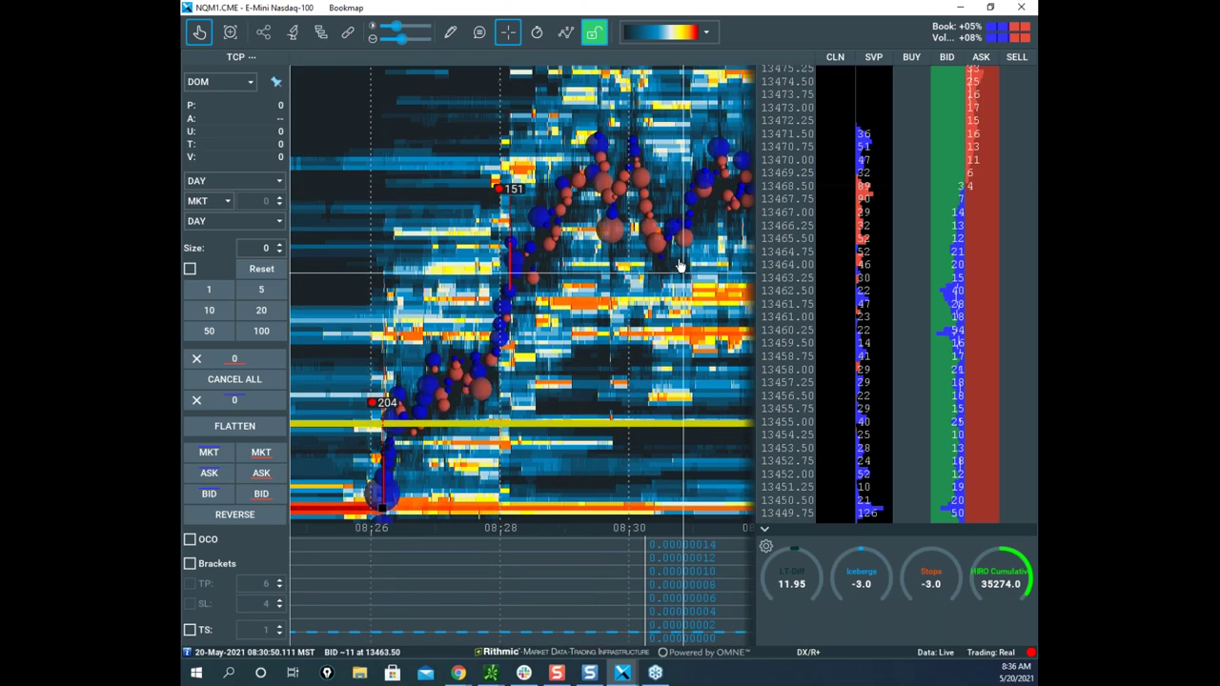
{"action": "left_click", "coordinate": [449, 33]}
{"action": "left_click", "coordinate": [486, 190]}
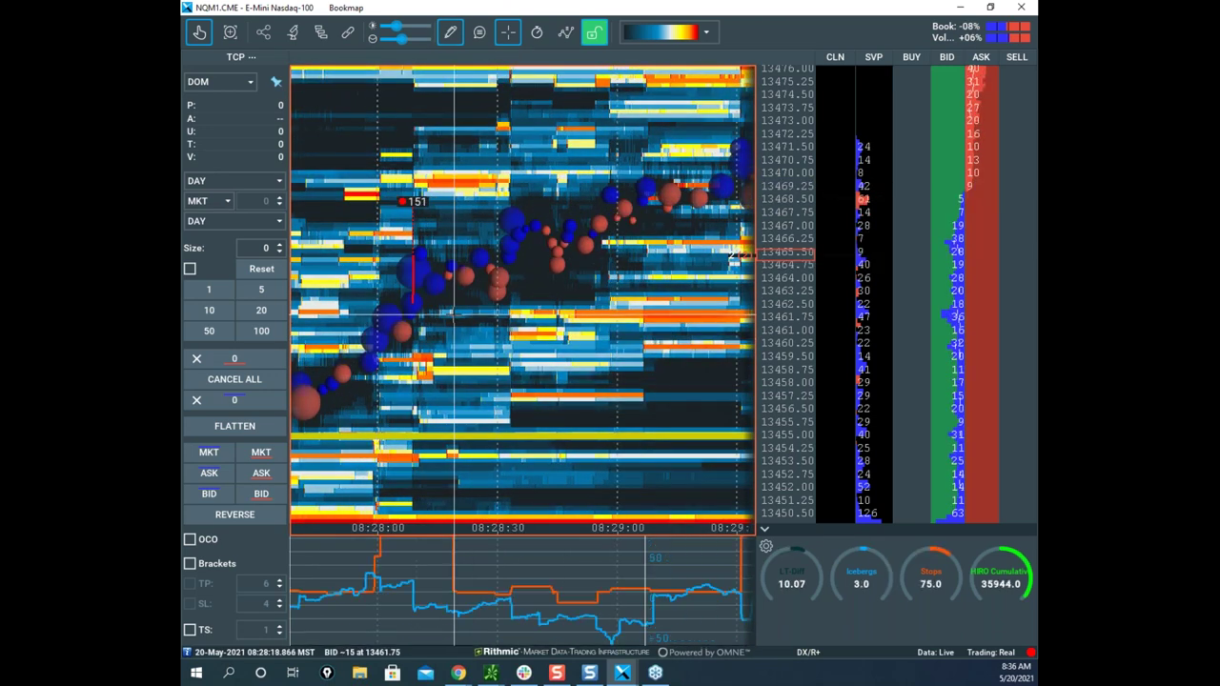
{"action": "scroll", "coordinate": [416, 316], "scroll_direction": "up", "scroll_amount": 3}
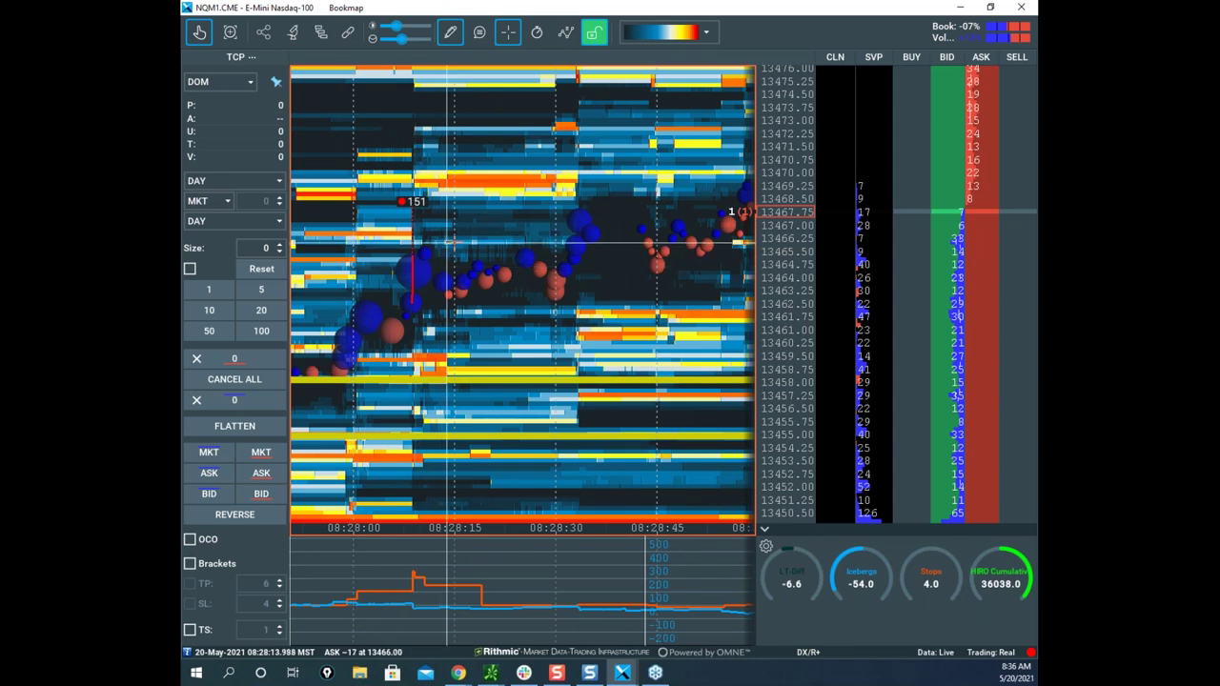
{"action": "left_click", "coordinate": [508, 244]}
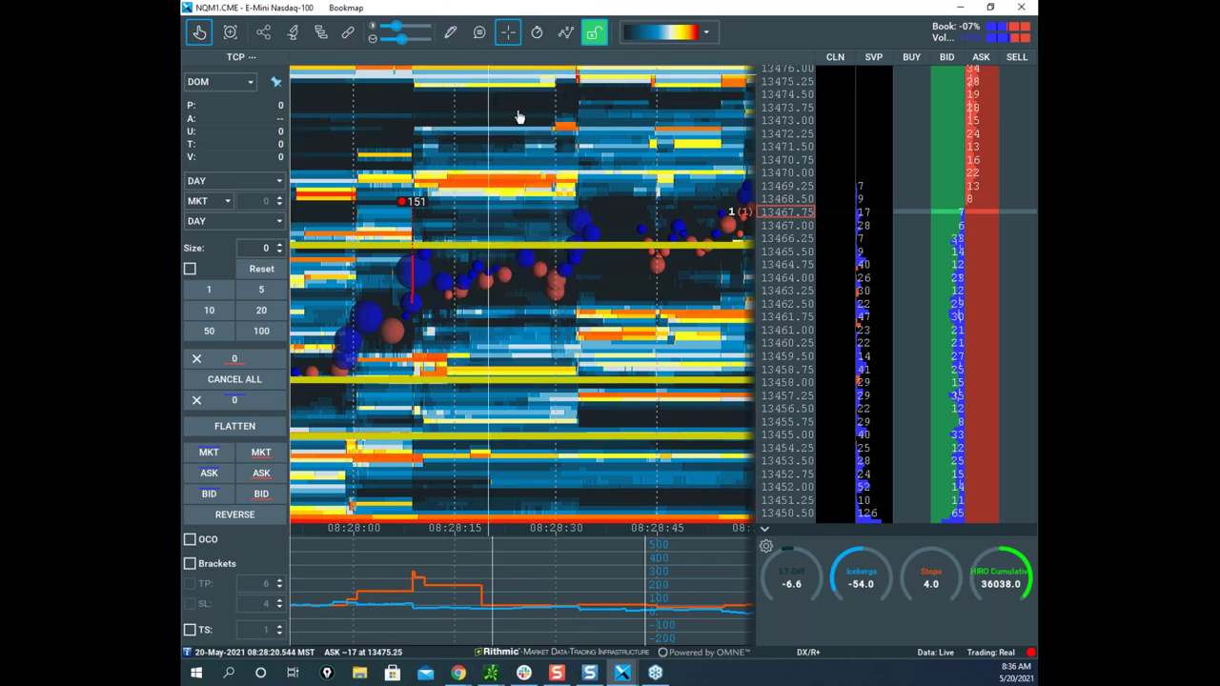
Sketch a triangle over the price peak near 08:30 above the 13466 line, mark the dip near 08:36, and clear the sketch.
{"action": "scroll", "coordinate": [593, 162], "scroll_direction": "down", "scroll_amount": 3}
{"action": "scroll", "coordinate": [553, 152], "scroll_direction": "down", "scroll_amount": 2}
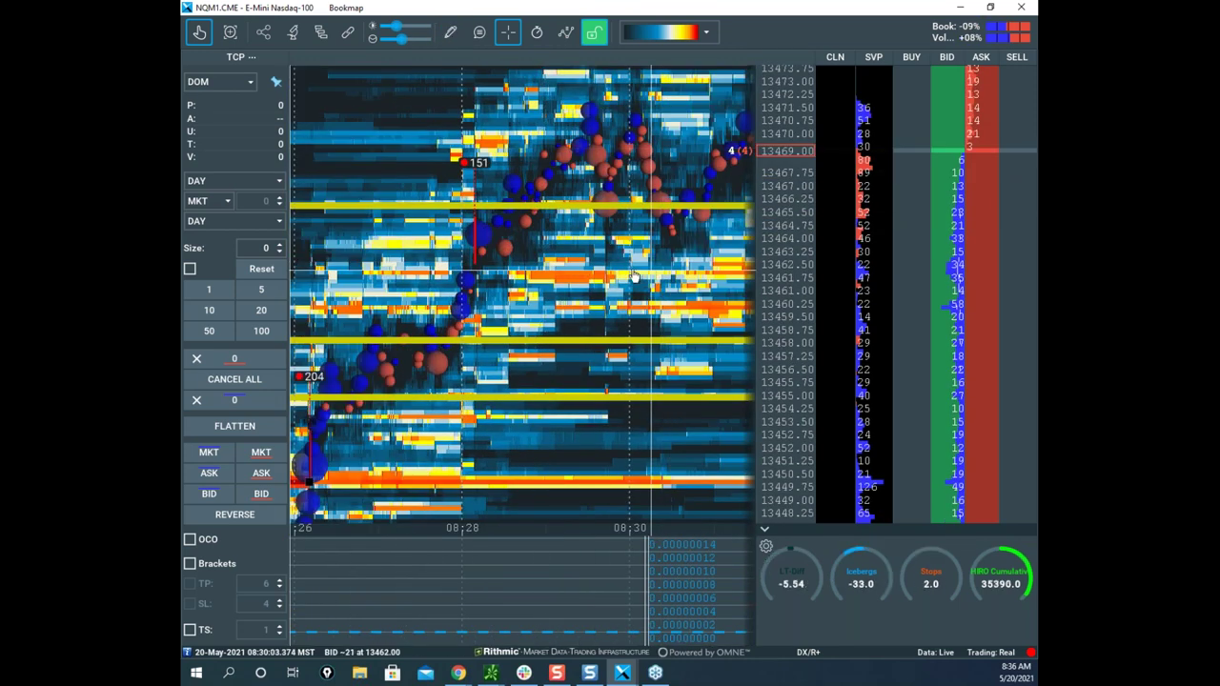
{"action": "left_click_drag", "start_coordinate": [636, 265], "coordinate": [522, 286]}
{"action": "scroll", "coordinate": [522, 286], "scroll_direction": "down", "scroll_amount": 2}
{"action": "scroll", "coordinate": [525, 291], "scroll_direction": "down", "scroll_amount": 2}
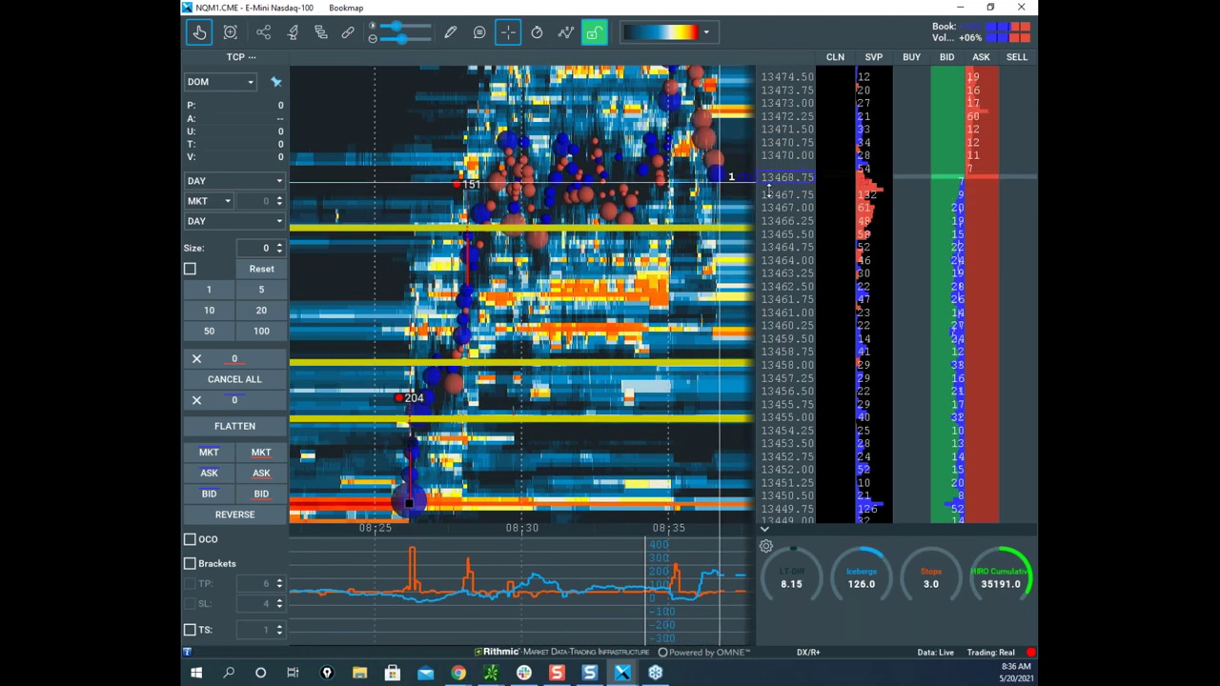
{"action": "scroll", "coordinate": [770, 232], "scroll_direction": "down", "scroll_amount": 3}
{"action": "left_click_drag", "start_coordinate": [685, 305], "coordinate": [661, 284]}
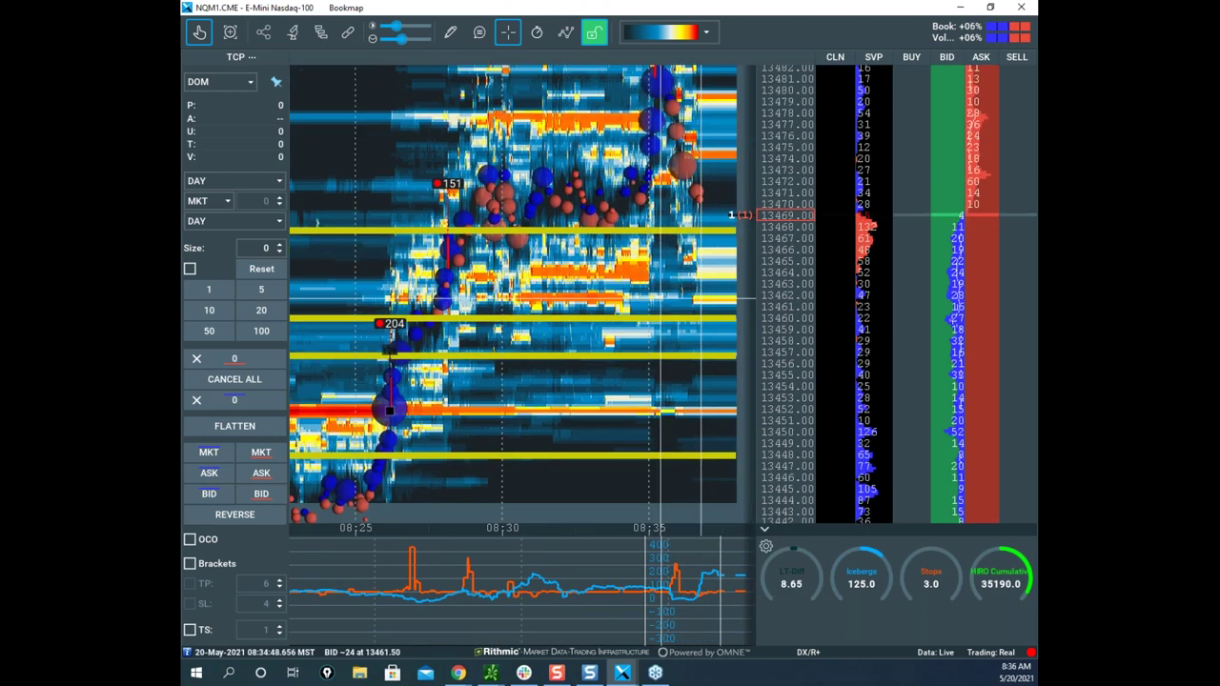
{"action": "left_click_drag", "start_coordinate": [623, 320], "coordinate": [635, 266]}
{"action": "scroll", "coordinate": [635, 266], "scroll_direction": "down", "scroll_amount": 2}
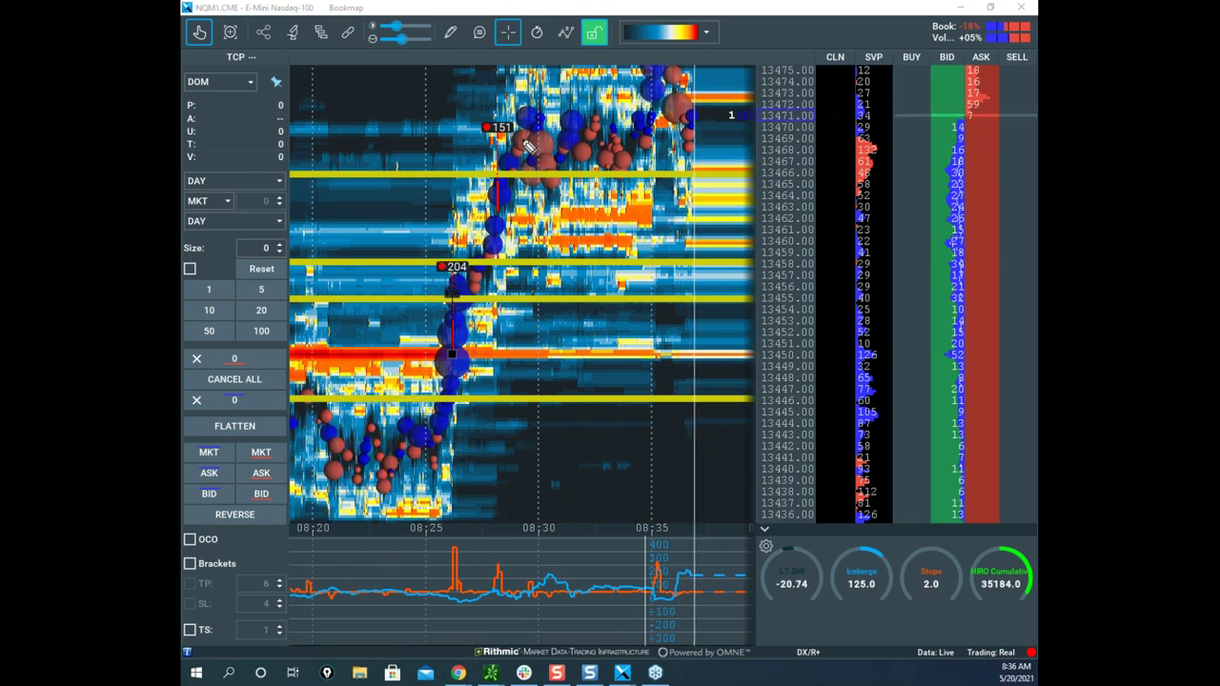
{"action": "left_click_drag", "start_coordinate": [502, 172], "coordinate": [557, 176]}
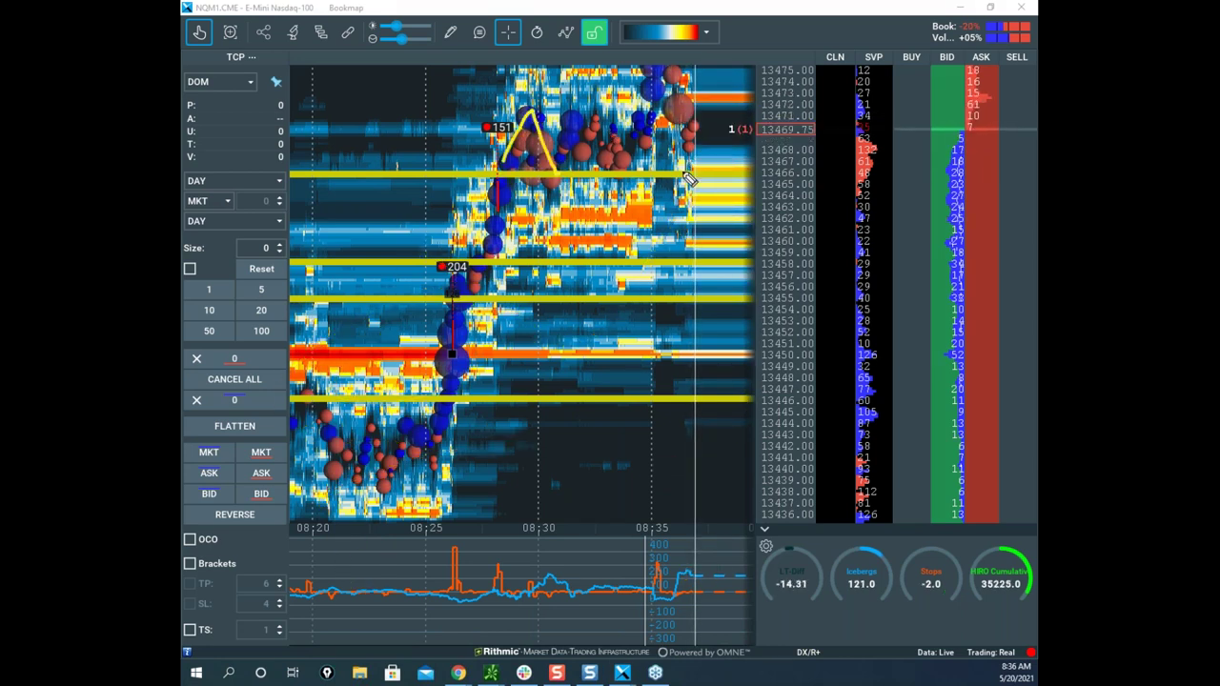
{"action": "left_click_drag", "start_coordinate": [503, 167], "coordinate": [568, 170]}
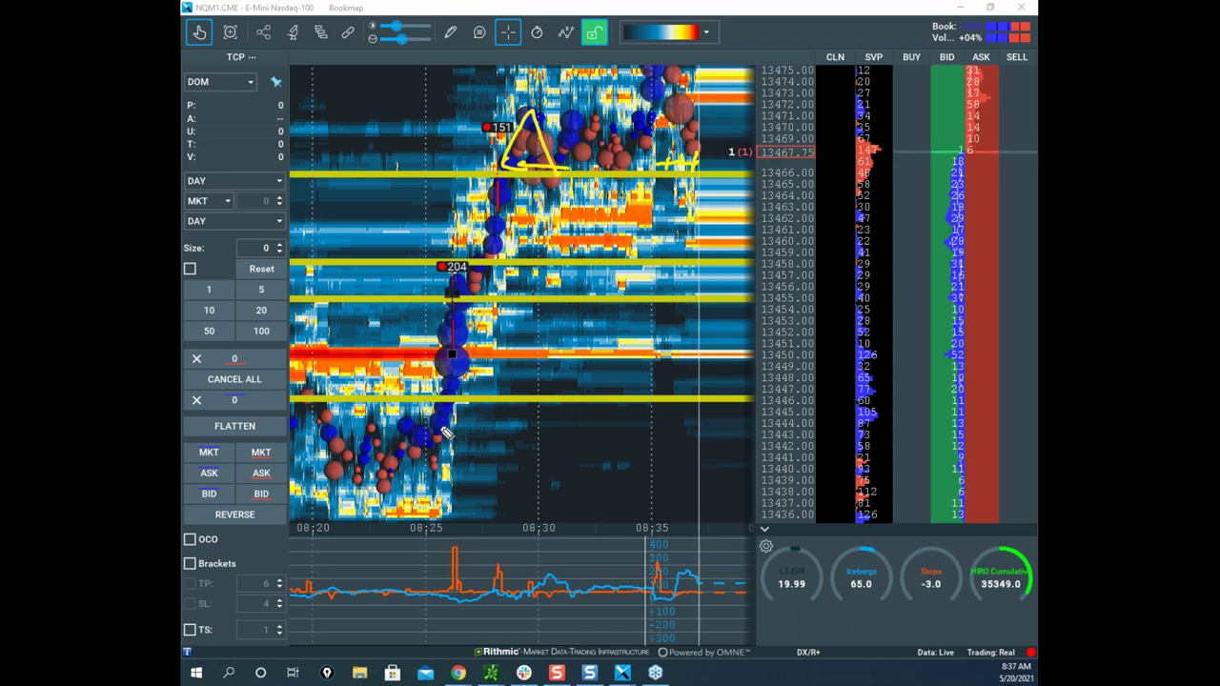
{"action": "key", "text": "Escape"}
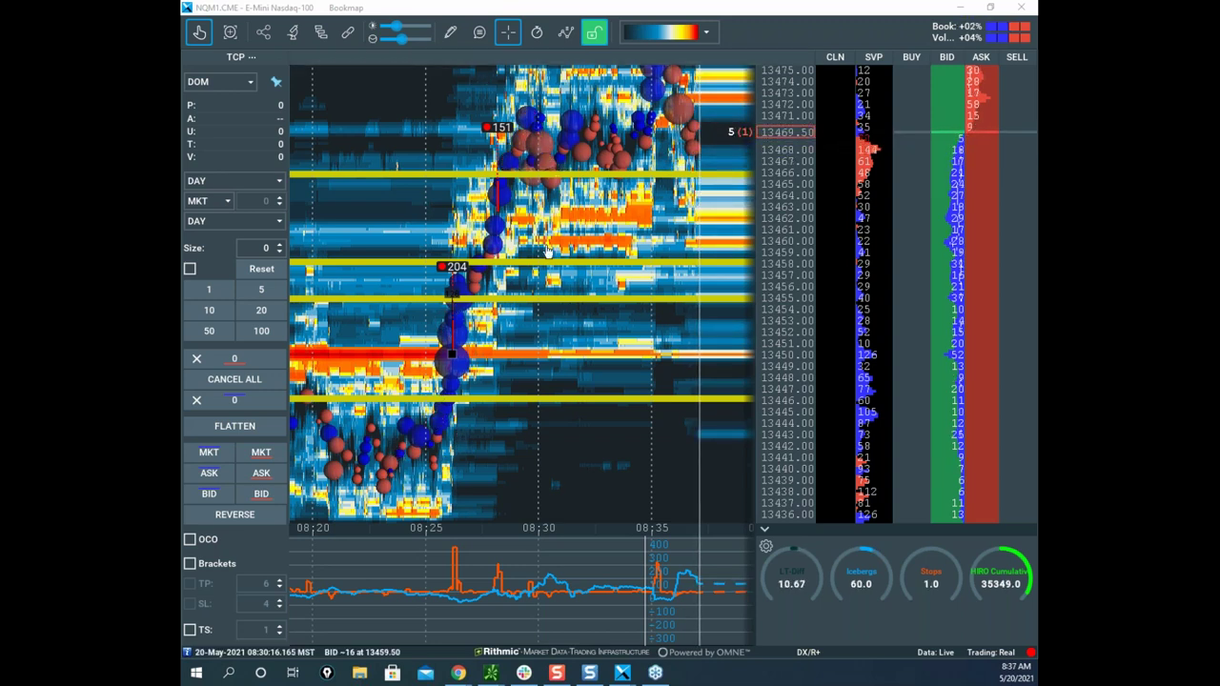
Mark the pullback level near 13430 after 08:15 and a spot below the lowest line, and trace the rise toward the 08:27 stop run.
{"action": "scroll", "coordinate": [548, 250], "scroll_direction": "down", "scroll_amount": 5}
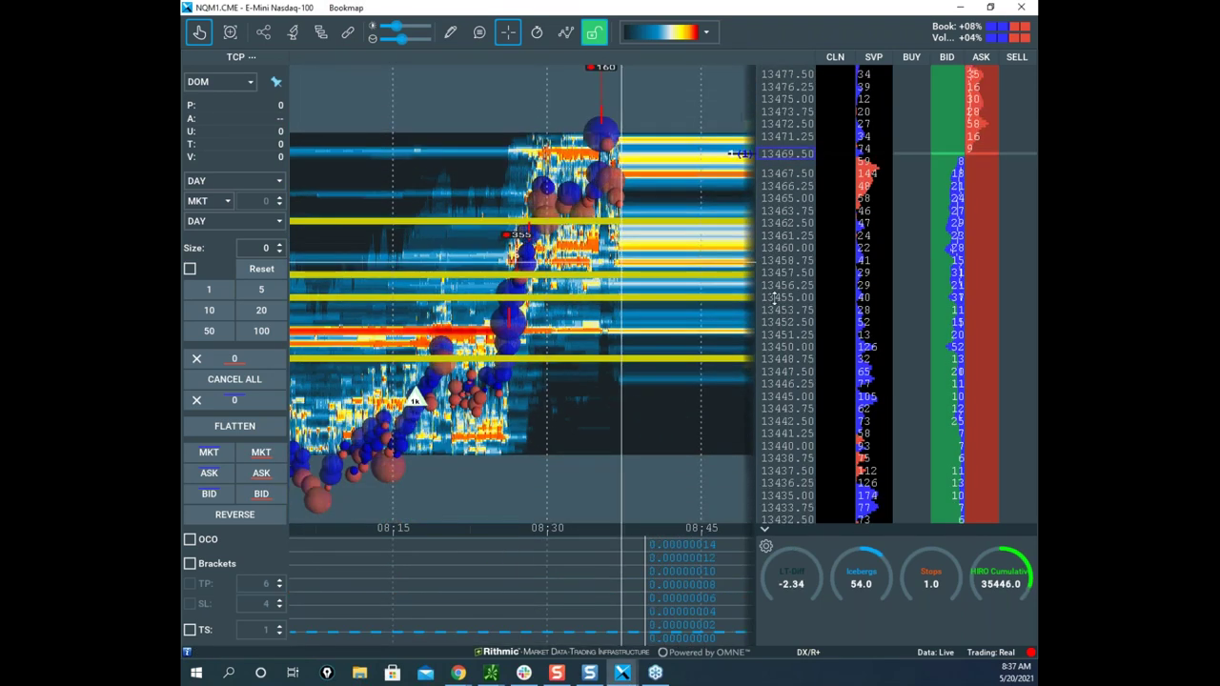
{"action": "scroll", "coordinate": [774, 297], "scroll_direction": "down", "scroll_amount": 1}
{"action": "left_click_drag", "start_coordinate": [633, 334], "coordinate": [672, 303]}
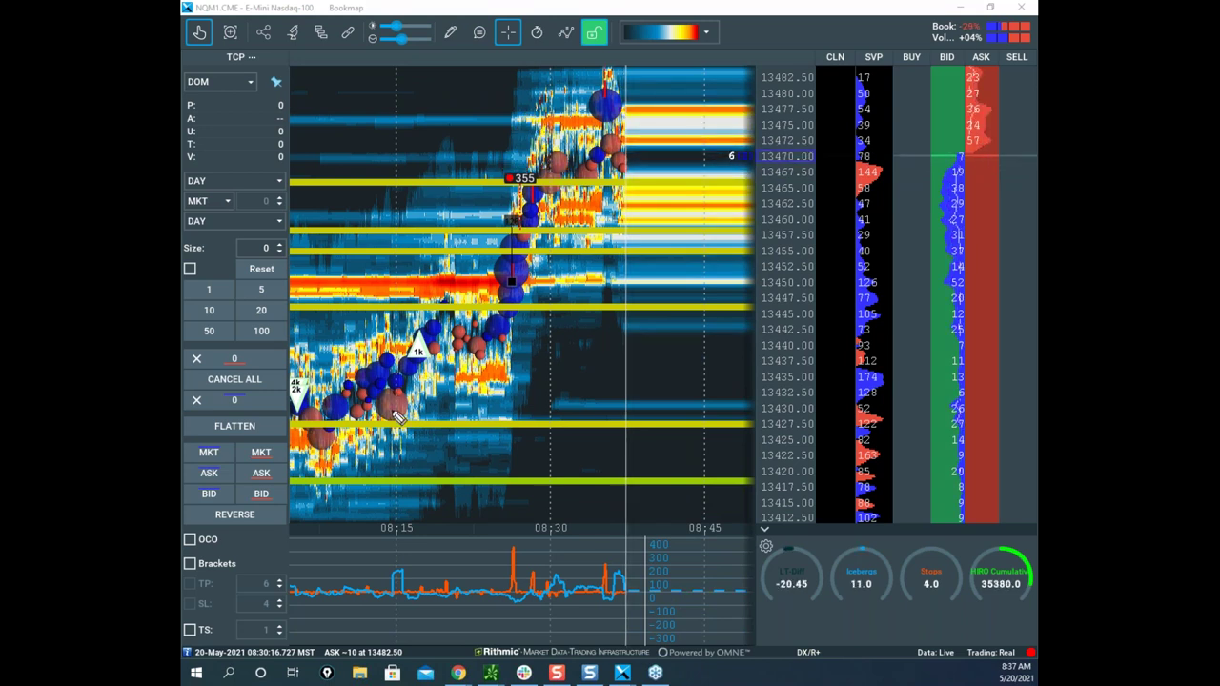
{"action": "left_click_drag", "start_coordinate": [394, 412], "coordinate": [445, 411]}
{"action": "mouse_move", "coordinate": [436, 385]}
{"action": "left_mouse_down"}
{"action": "mouse_move", "coordinate": [426, 423]}
{"action": "mouse_move", "coordinate": [383, 417]}
{"action": "left_mouse_up"}
{"action": "left_click_drag", "start_coordinate": [447, 504], "coordinate": [472, 501]}
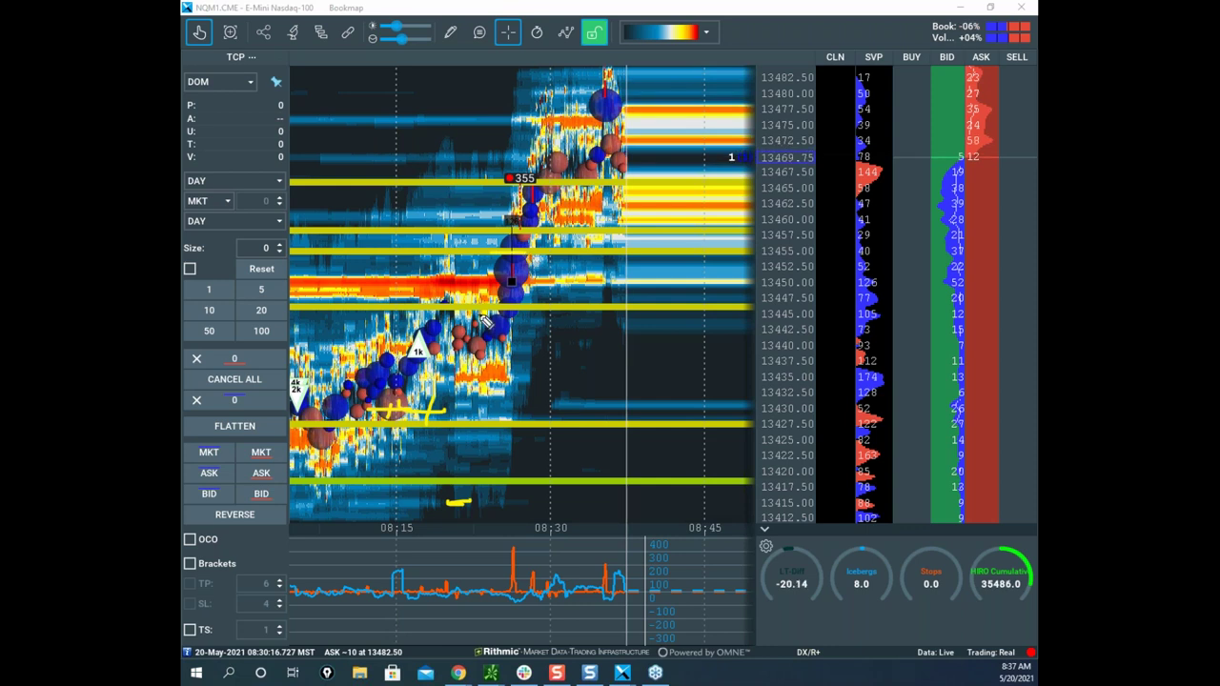
{"action": "left_click_drag", "start_coordinate": [426, 411], "coordinate": [520, 325]}
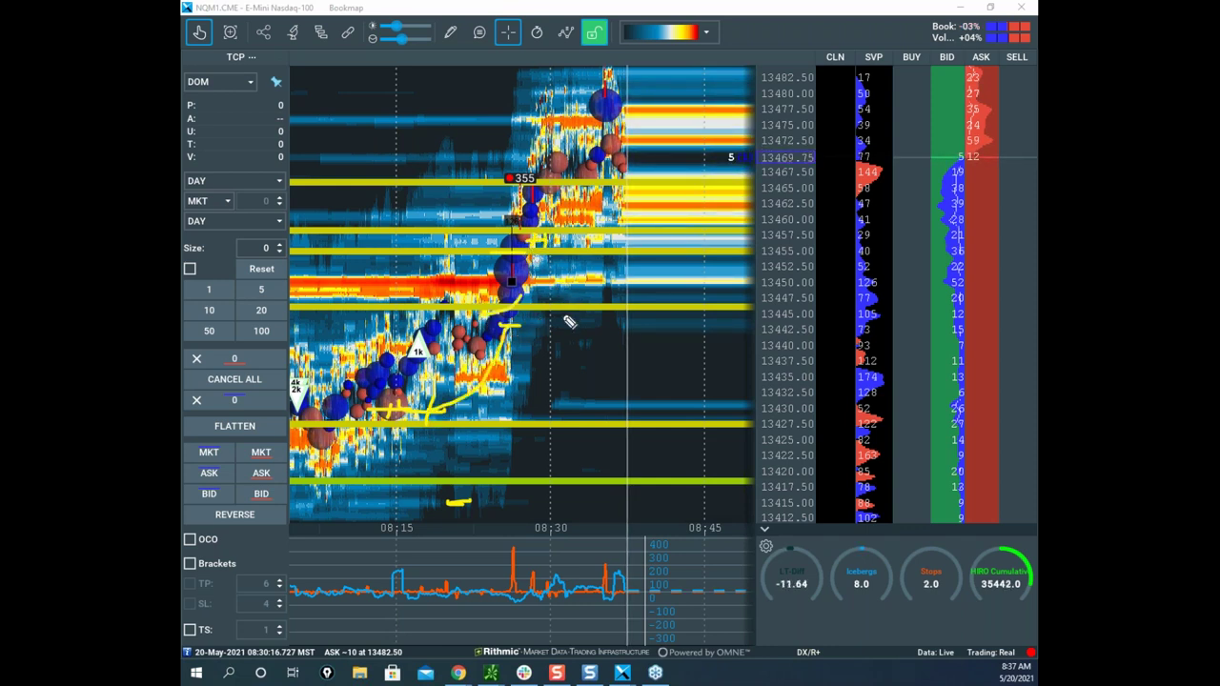
Mark the area just below the 13445 line near 08:27 and the higher levels near 13460 and 13467, and sketch curves rising beneath them.
{"action": "mouse_move", "coordinate": [524, 320]}
{"action": "left_mouse_down"}
{"action": "mouse_move", "coordinate": [546, 326]}
{"action": "mouse_move", "coordinate": [519, 346]}
{"action": "left_mouse_up"}
{"action": "left_click_drag", "start_coordinate": [523, 341], "coordinate": [532, 361]}
{"action": "left_click_drag", "start_coordinate": [538, 310], "coordinate": [532, 360]}
{"action": "mouse_move", "coordinate": [525, 231]}
{"action": "left_mouse_down"}
{"action": "mouse_move", "coordinate": [582, 219]}
{"action": "mouse_move", "coordinate": [588, 177]}
{"action": "left_mouse_up"}
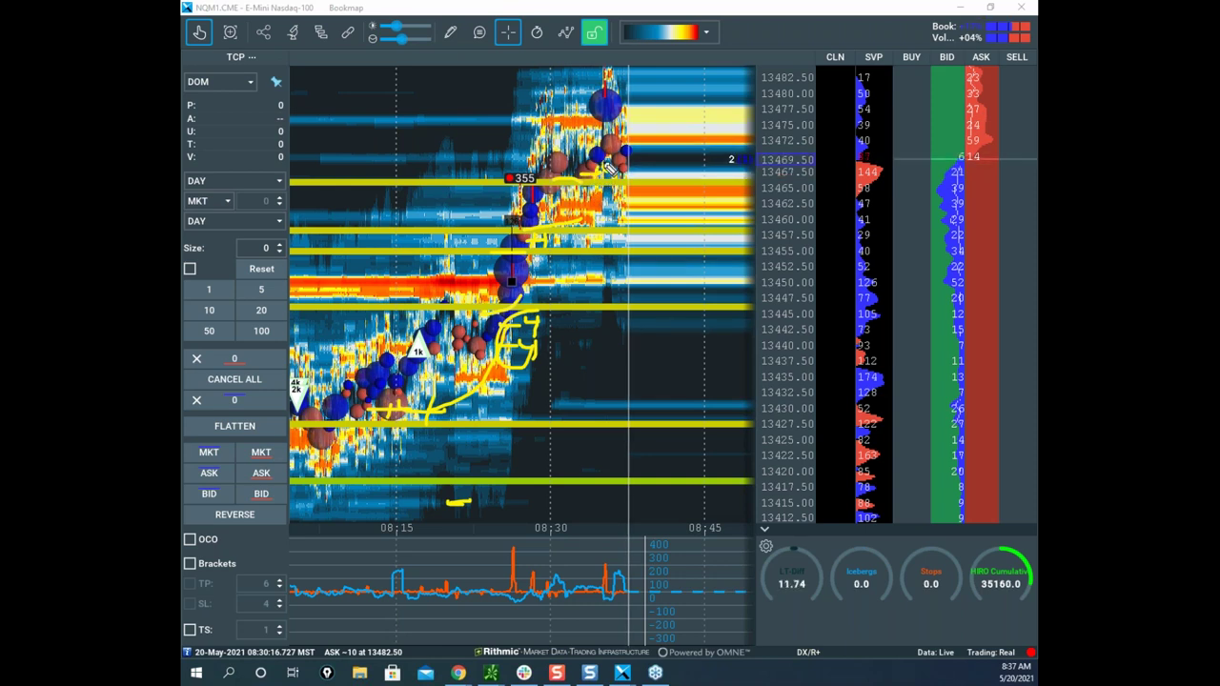
{"action": "left_click_drag", "start_coordinate": [551, 336], "coordinate": [617, 250]}
{"action": "left_click_drag", "start_coordinate": [519, 371], "coordinate": [631, 305]}
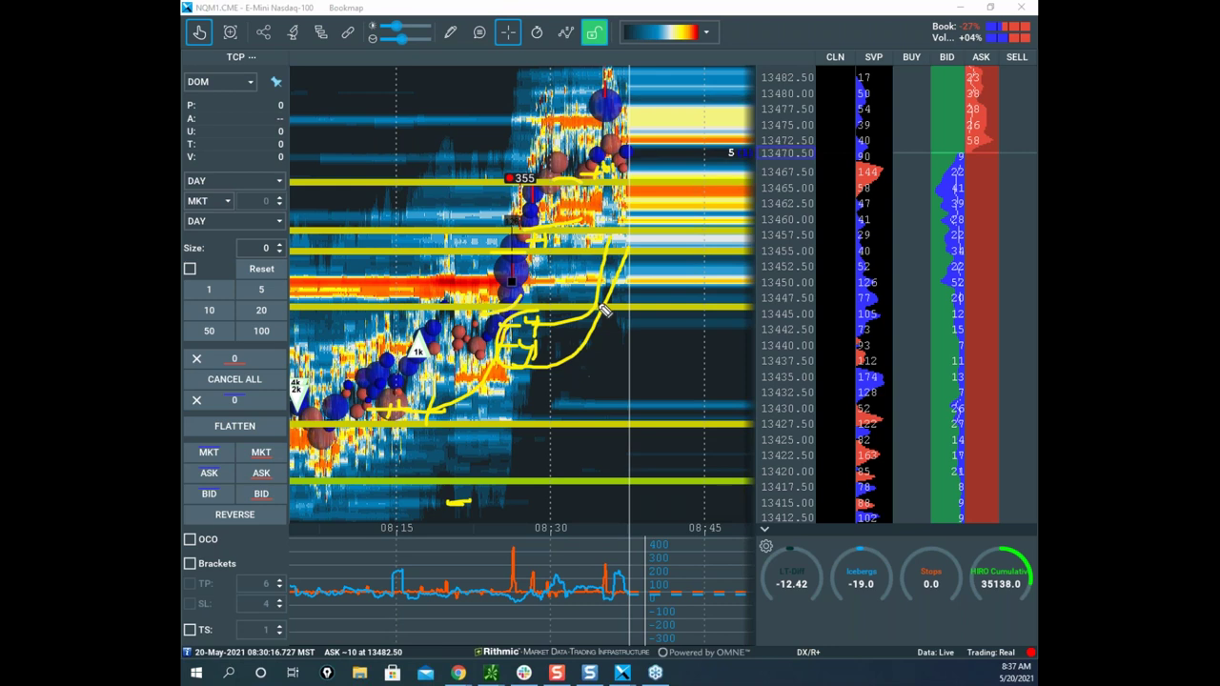
Encircle the 08:27–08:36 advance, sketch downward marks from the recent price and below the 13430 level, and clear the sketch.
{"action": "mouse_move", "coordinate": [688, 164]}
{"action": "left_mouse_down"}
{"action": "mouse_move", "coordinate": [751, 27]}
{"action": "mouse_move", "coordinate": [572, 291]}
{"action": "left_mouse_up"}
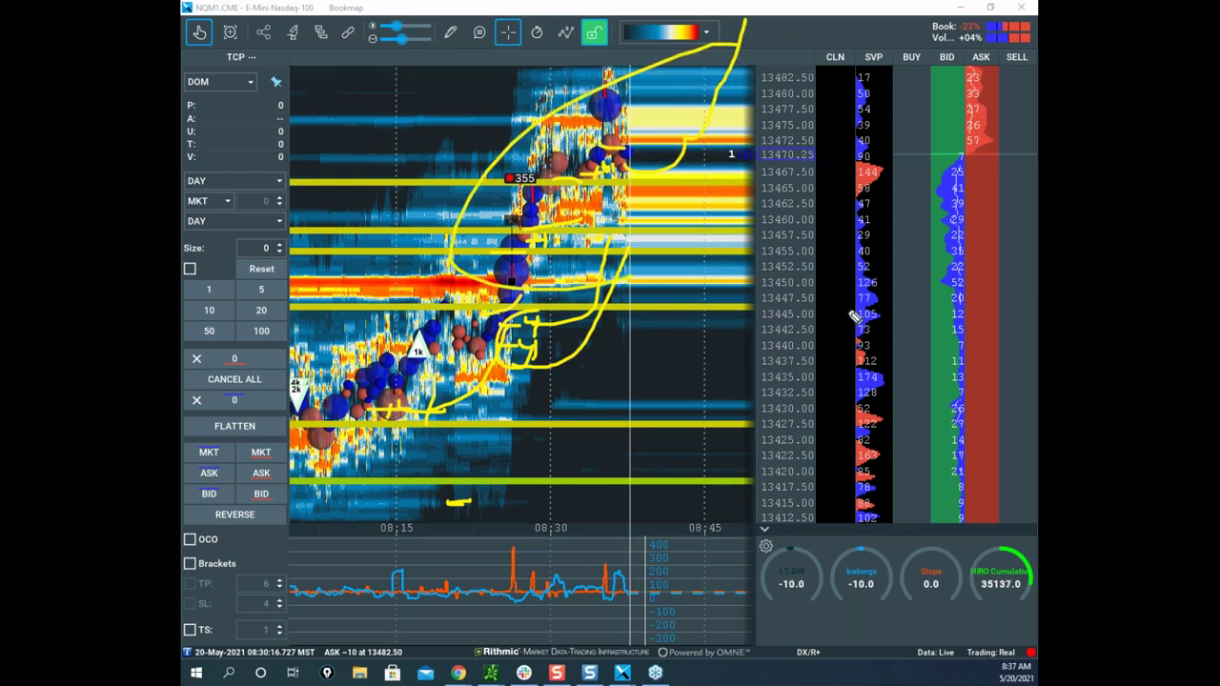
{"action": "left_click_drag", "start_coordinate": [626, 155], "coordinate": [662, 250]}
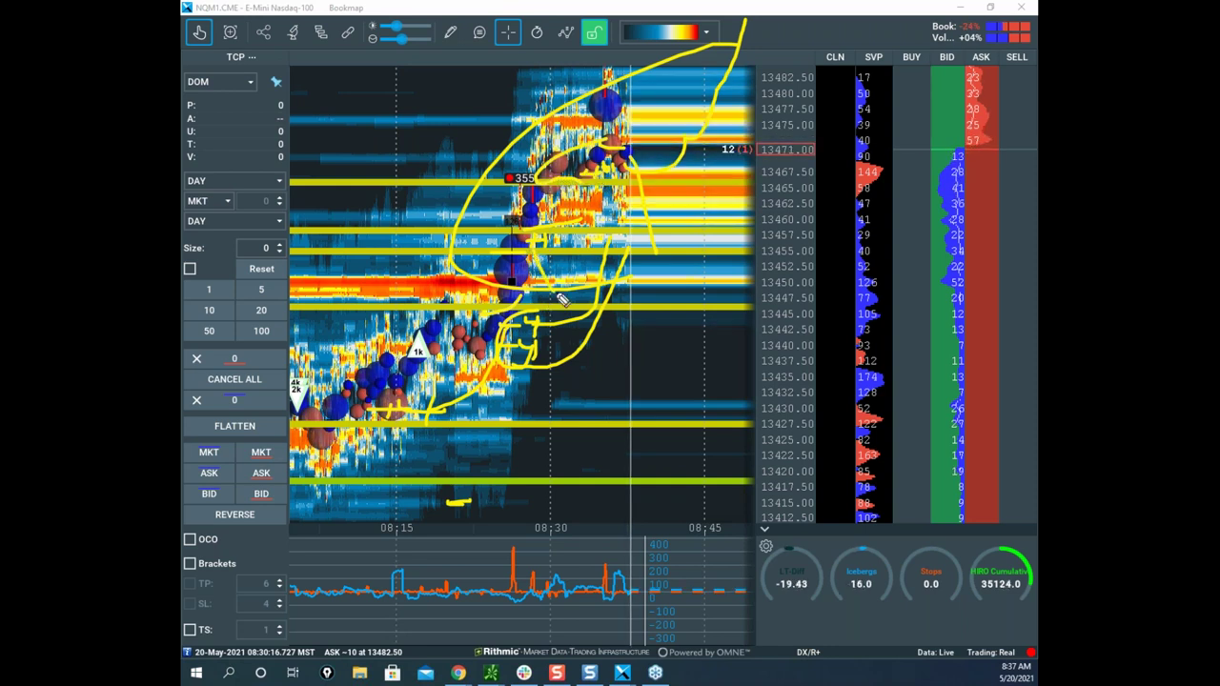
{"action": "mouse_move", "coordinate": [445, 408]}
{"action": "left_mouse_down"}
{"action": "mouse_move", "coordinate": [481, 468]}
{"action": "mouse_move", "coordinate": [522, 433]}
{"action": "left_mouse_up"}
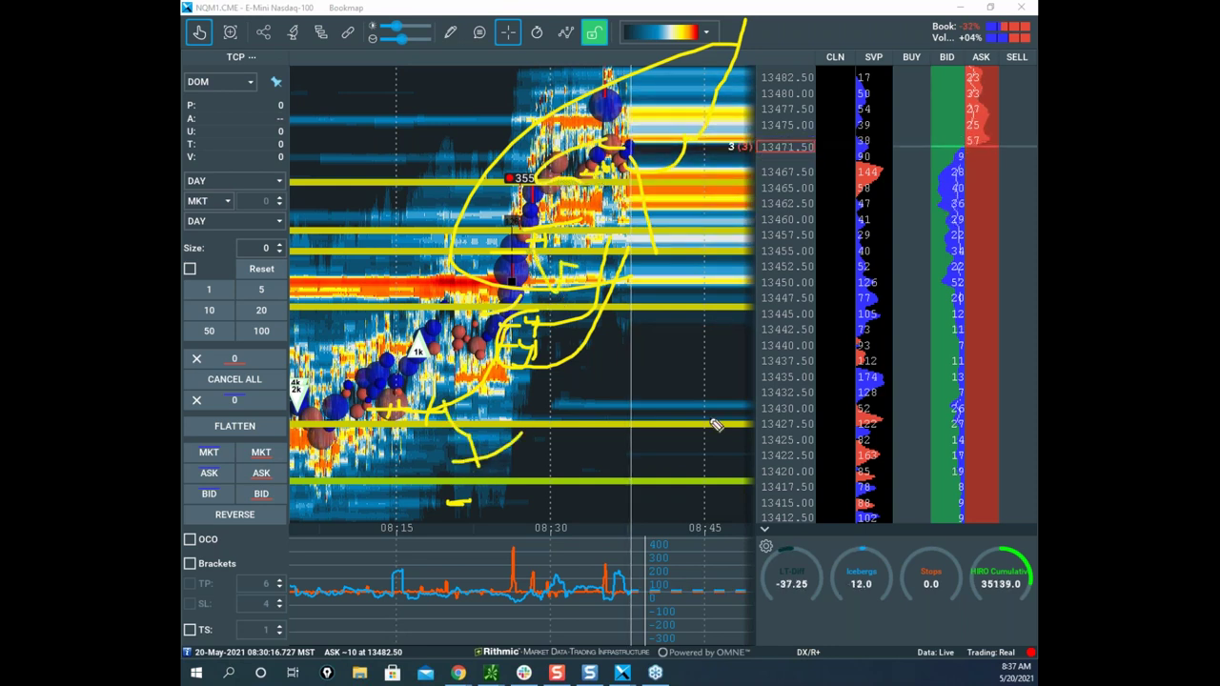
{"action": "key", "text": "Escape"}
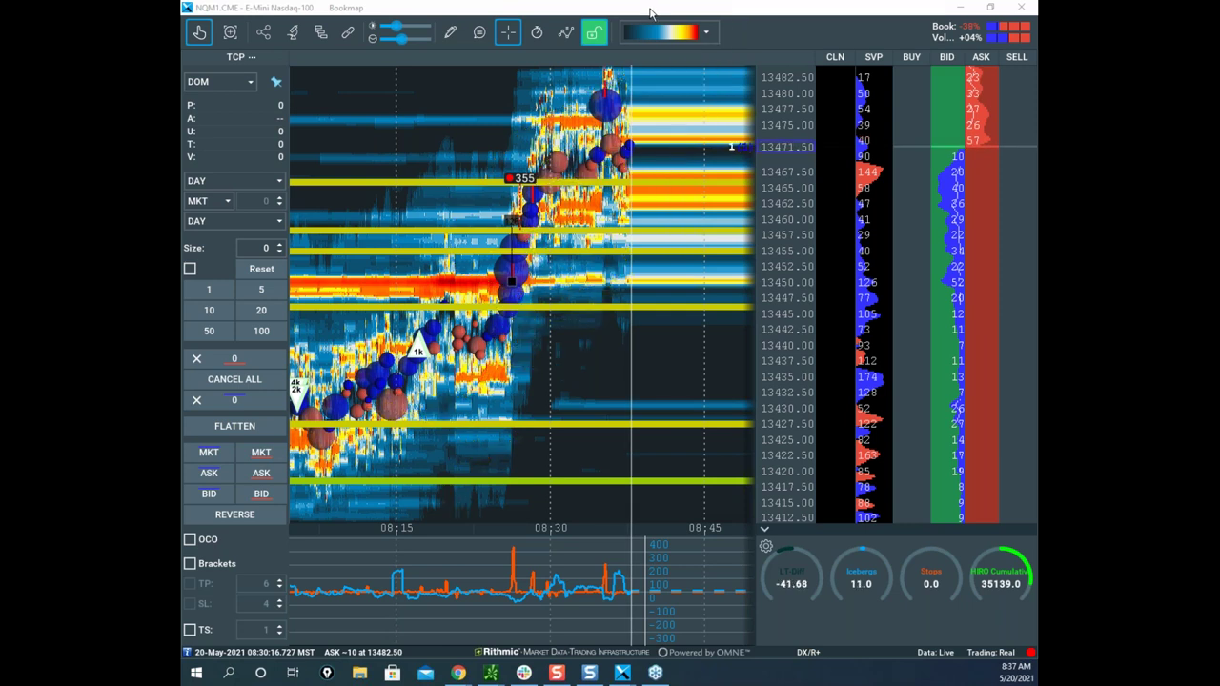
Move the Nasdaq-100 chart window off this screen and bring the E-Mini S&P 500 chart window fully into view.
{"action": "left_click_drag", "start_coordinate": [688, 135], "coordinate": [637, 225]}
{"action": "scroll", "coordinate": [641, 224], "scroll_direction": "up", "scroll_amount": 4}
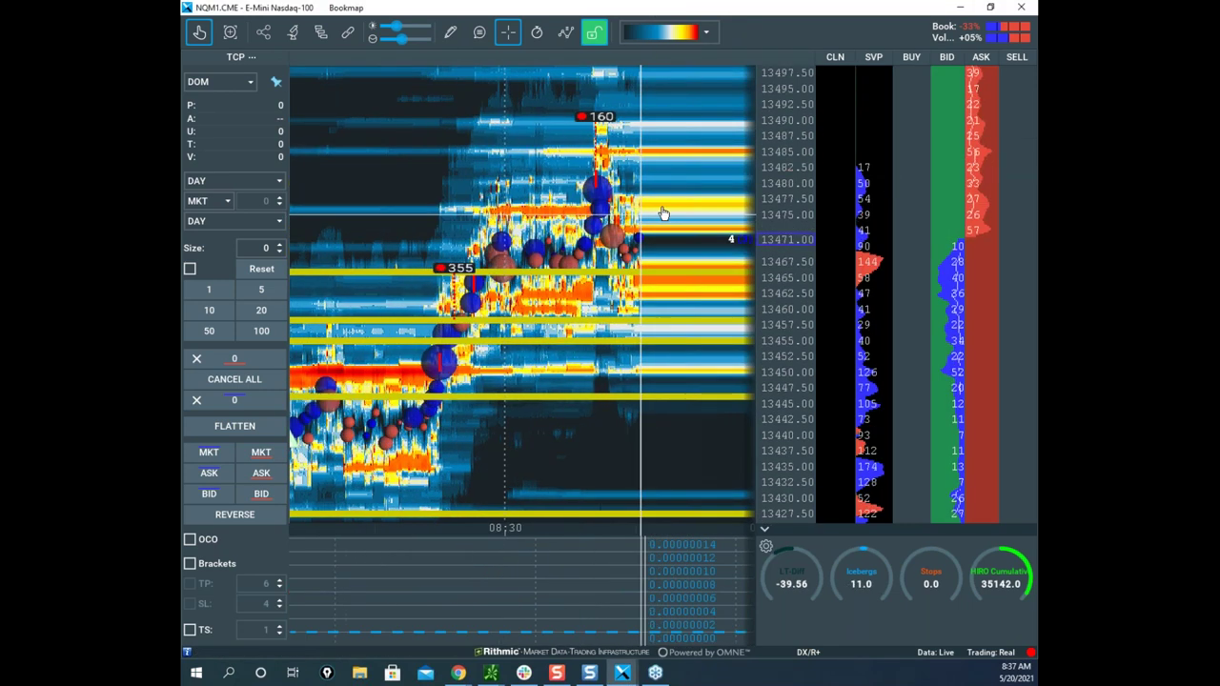
{"action": "left_click_drag", "start_coordinate": [675, 12], "coordinate": [54, 80]}
{"action": "key", "text": "super+Down"}
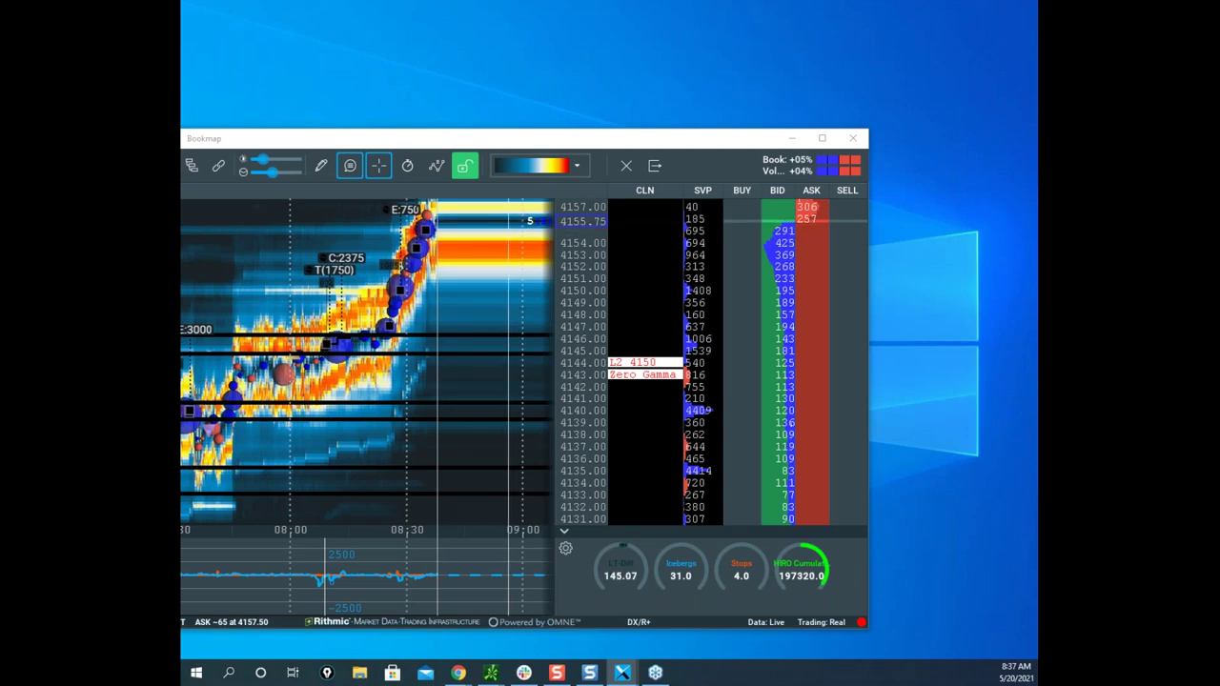
{"action": "left_click_drag", "start_coordinate": [683, 140], "coordinate": [808, 59]}
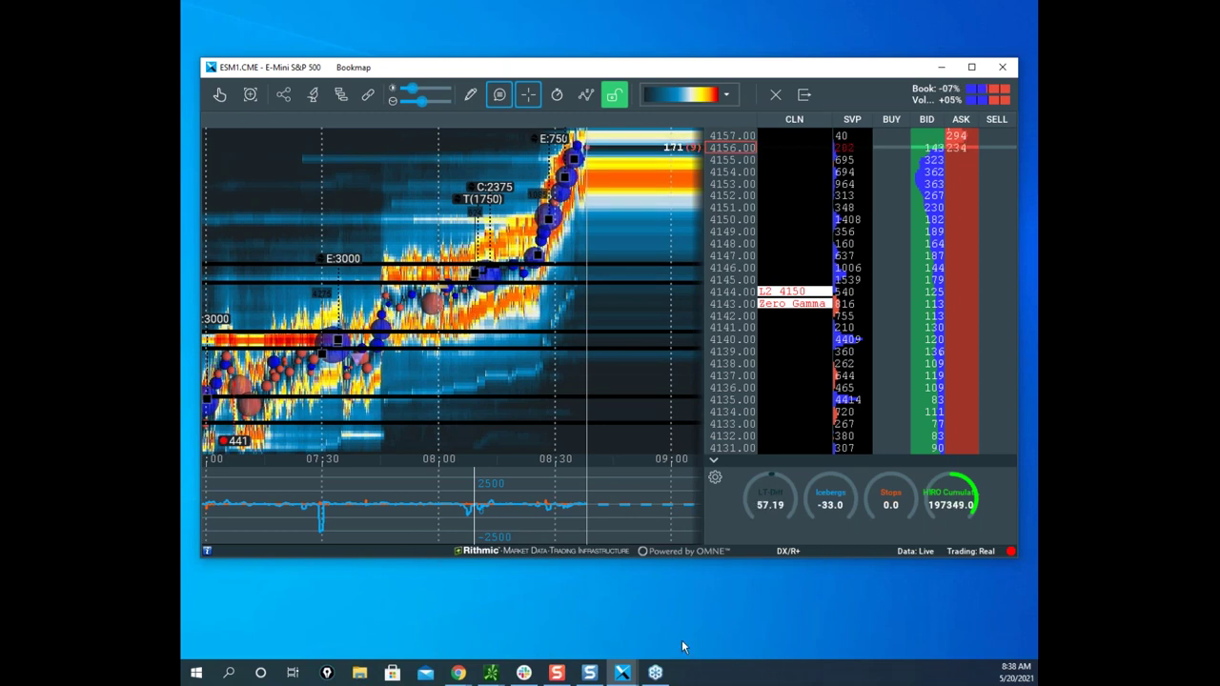
Switch to the Chrome remote desktop session, bring its window onto this screen, maximize it and enlarge the Nasdaq 2000 Volume chart.
{"action": "left_click", "coordinate": [459, 673]}
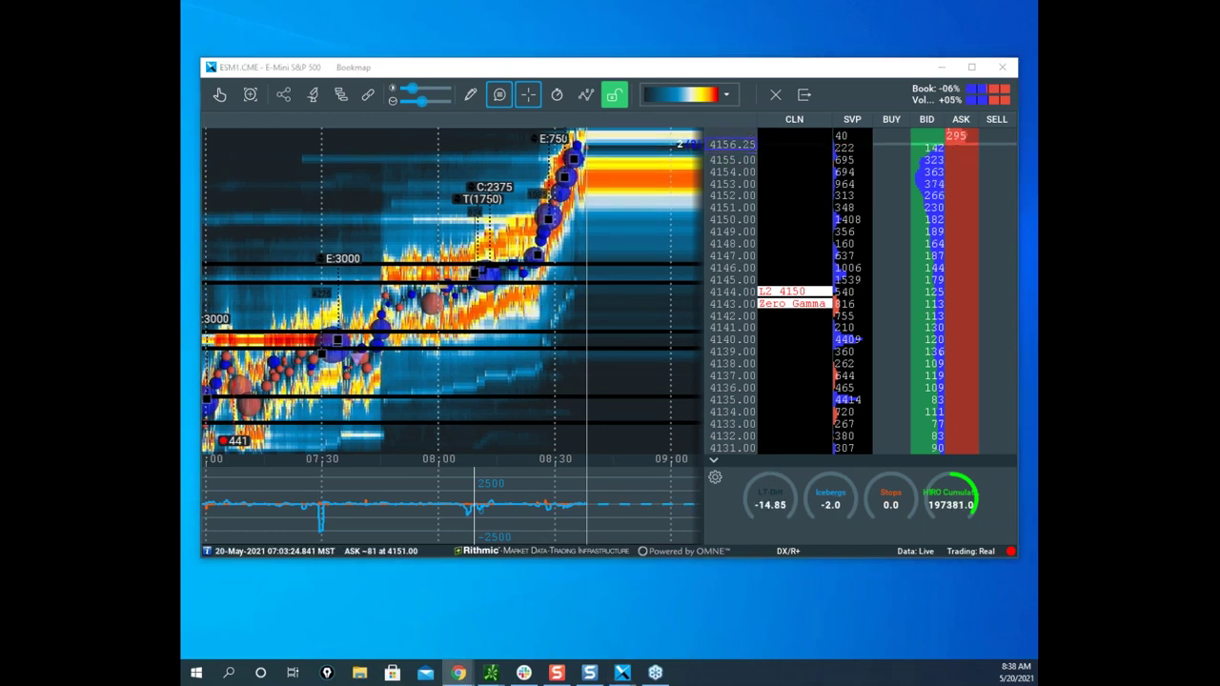
{"action": "left_click_drag", "start_coordinate": [183, 118], "coordinate": [812, 61]}
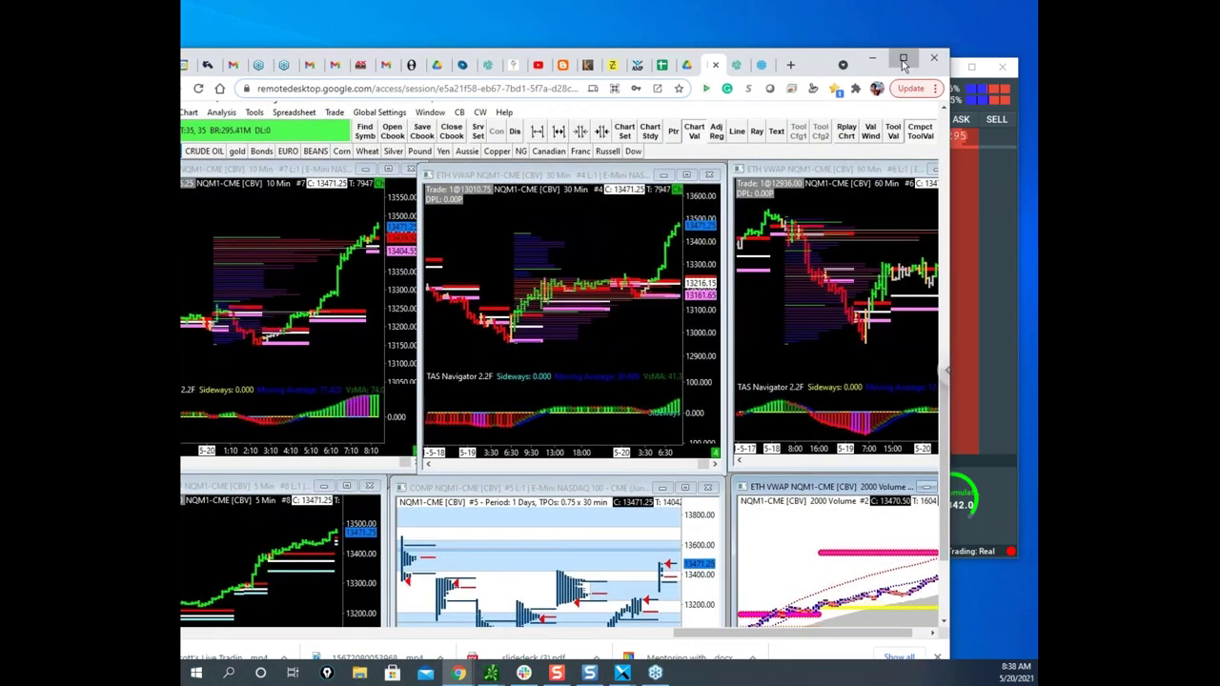
{"action": "left_click", "coordinate": [904, 61]}
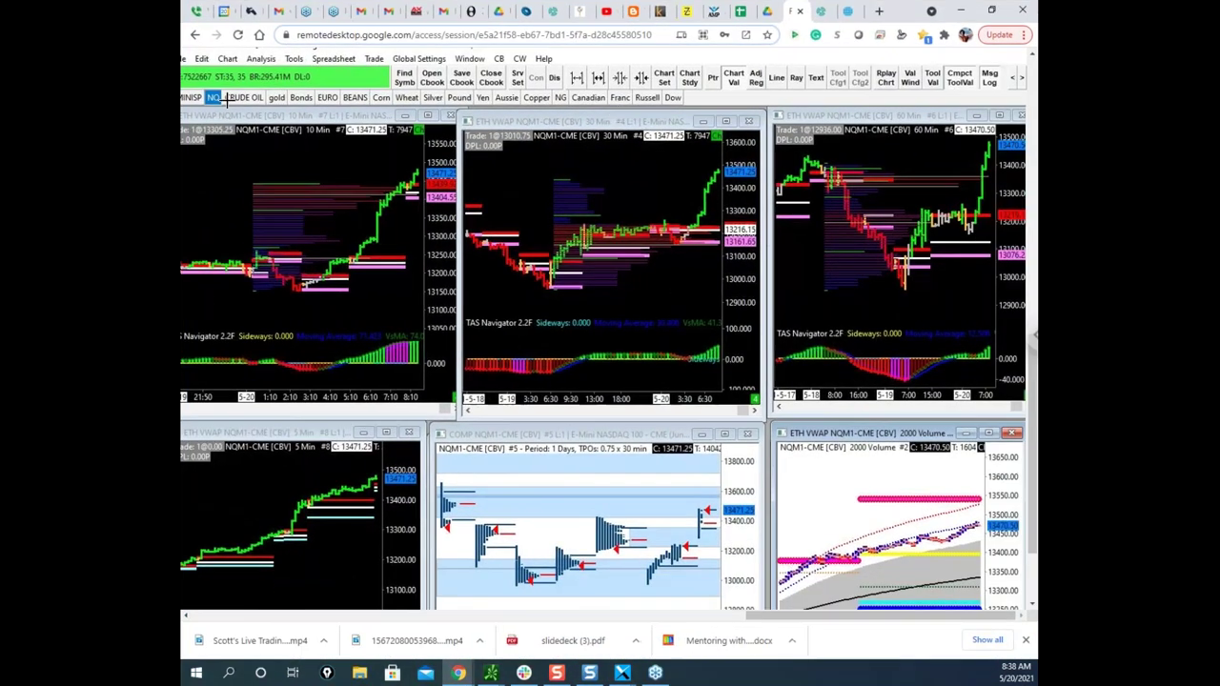
{"action": "left_click", "coordinate": [991, 432]}
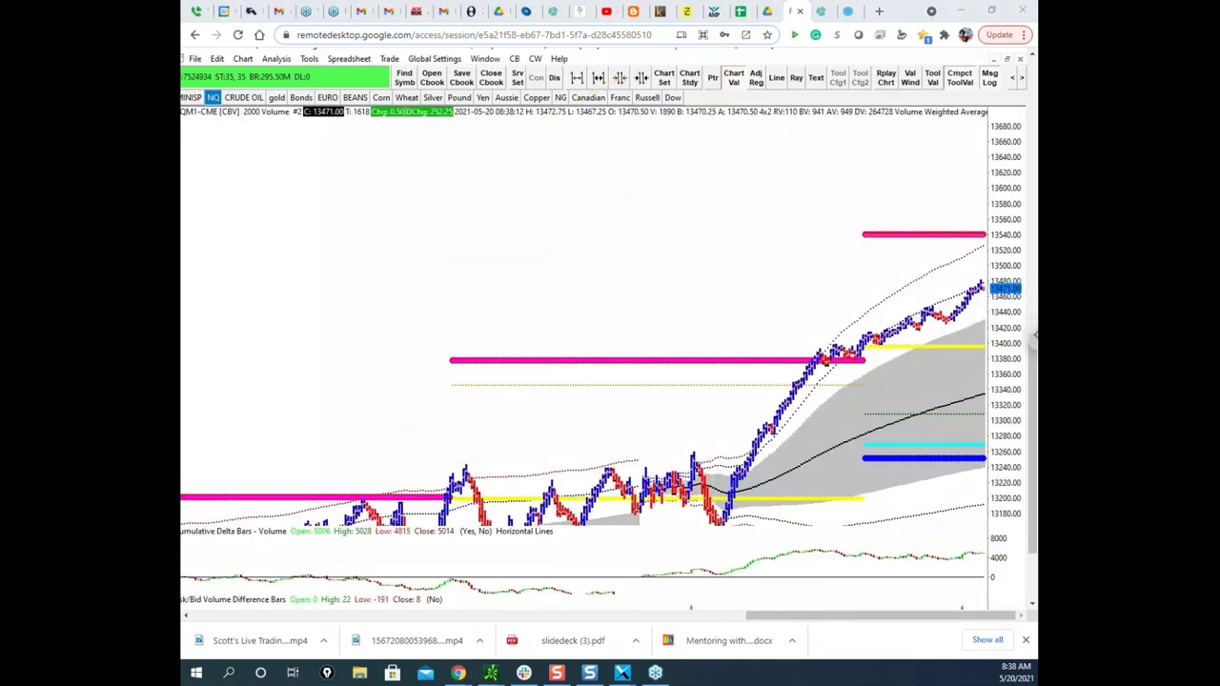
Mark the 13540 pink, 13395 yellow, 13250 blue and earlier 13380 pink levels on the 2000 Volume chart, linking current price to 13540.
{"action": "left_click_drag", "start_coordinate": [875, 239], "coordinate": [991, 239]}
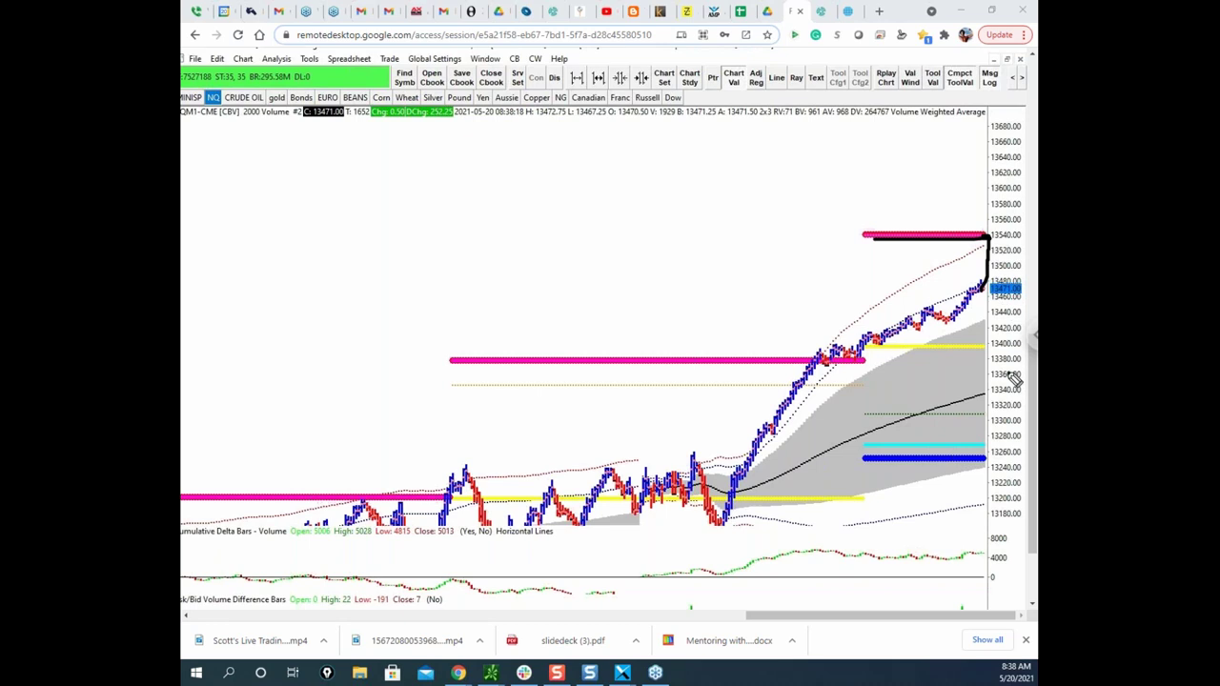
{"action": "left_click_drag", "start_coordinate": [871, 348], "coordinate": [940, 352]}
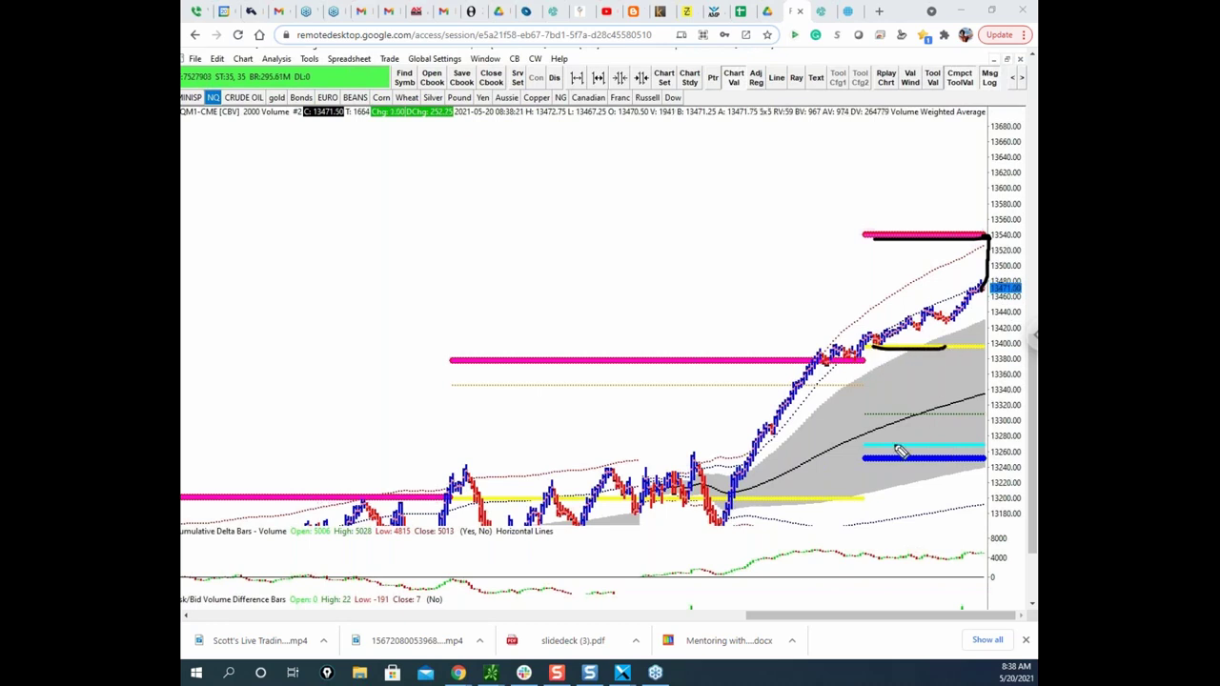
{"action": "left_click_drag", "start_coordinate": [871, 459], "coordinate": [964, 447]}
{"action": "left_click_drag", "start_coordinate": [838, 360], "coordinate": [871, 359]}
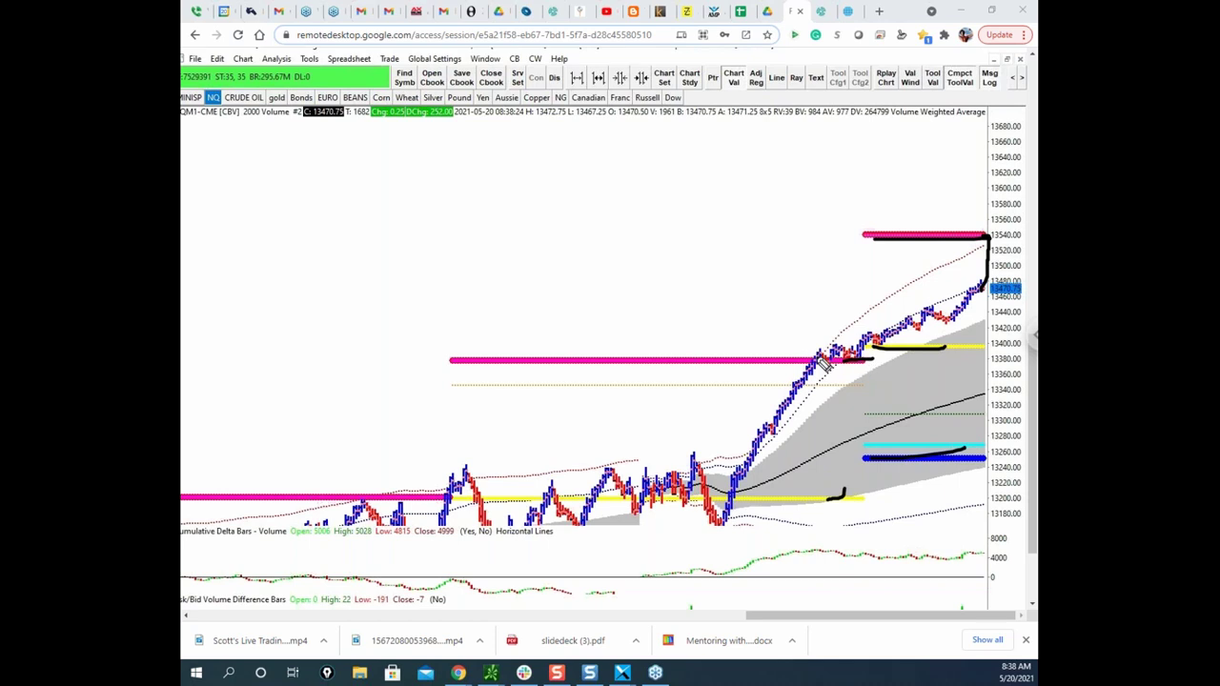
Trace the consolidation above 13380 and the advance toward 13540, encircle the end of the 13540 line, and clear the sketch.
{"action": "mouse_move", "coordinate": [821, 362]}
{"action": "left_mouse_down"}
{"action": "mouse_move", "coordinate": [876, 345]}
{"action": "mouse_move", "coordinate": [924, 353]}
{"action": "mouse_move", "coordinate": [893, 355]}
{"action": "left_mouse_up"}
{"action": "mouse_move", "coordinate": [965, 303]}
{"action": "left_mouse_down"}
{"action": "mouse_move", "coordinate": [981, 245]}
{"action": "mouse_move", "coordinate": [942, 229]}
{"action": "mouse_move", "coordinate": [1018, 223]}
{"action": "left_mouse_up"}
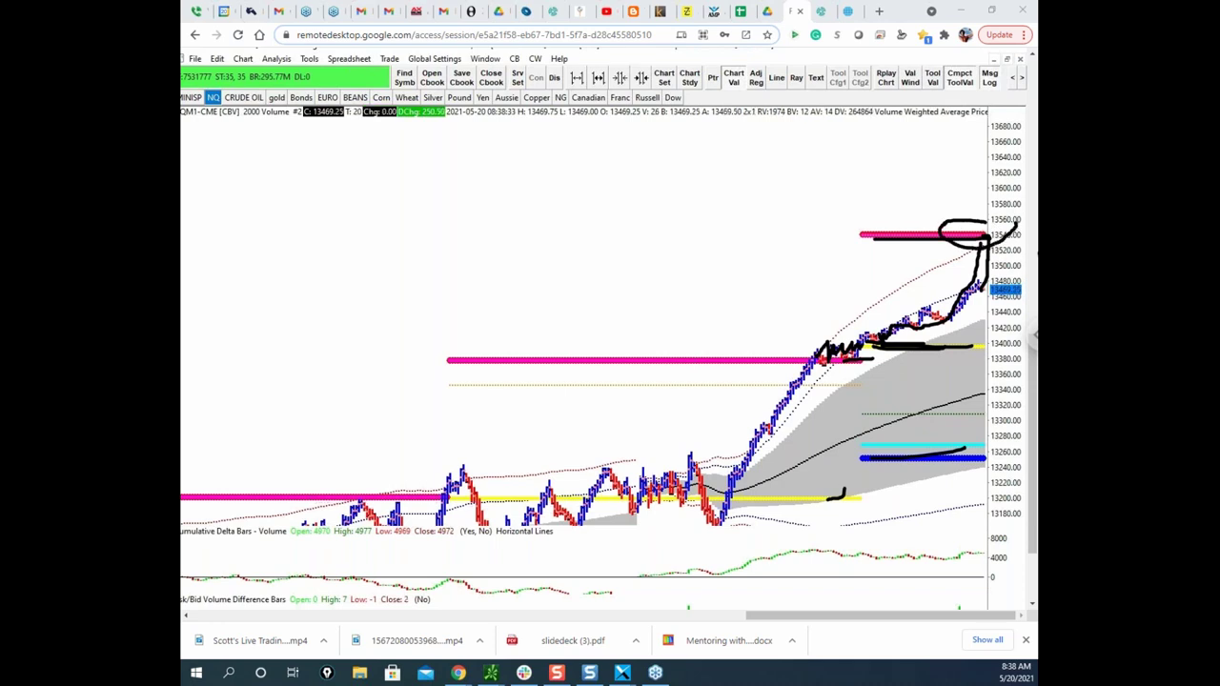
{"action": "key", "text": "Escape"}
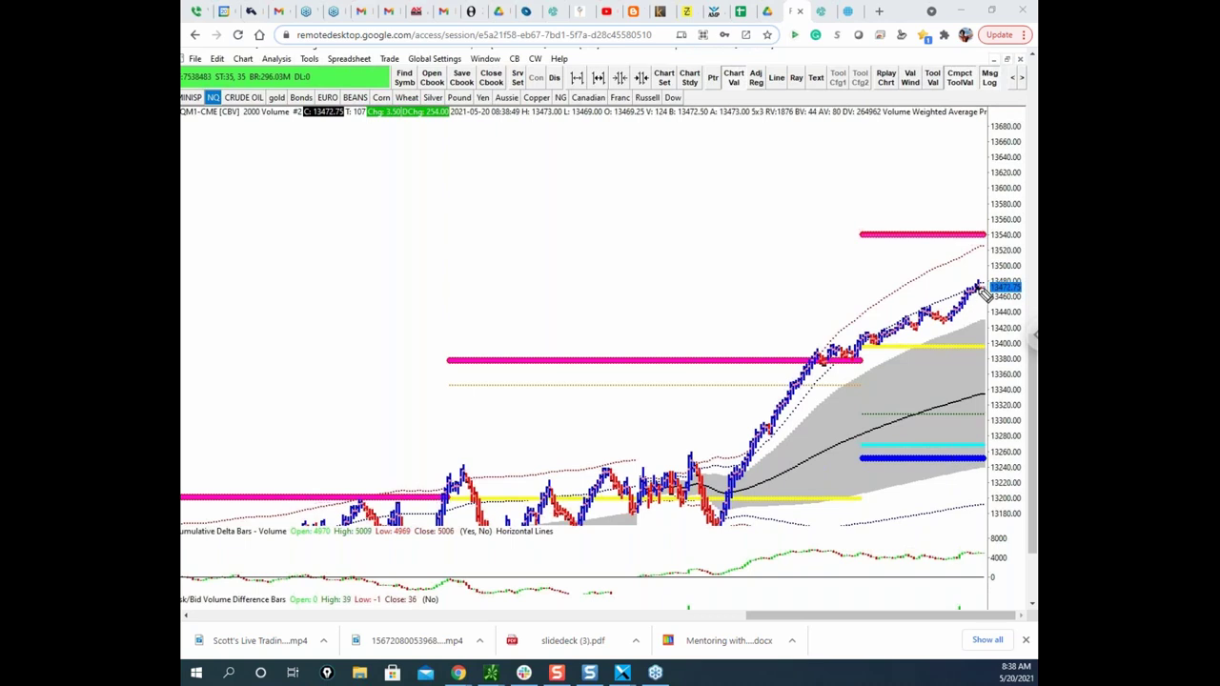
Sketch a rise from the current price to the 13540 line, encircle that line, clear the sketch and restore the tiled chart layout.
{"action": "mouse_move", "coordinate": [991, 245]}
{"action": "left_mouse_down"}
{"action": "mouse_move", "coordinate": [969, 259]}
{"action": "mouse_move", "coordinate": [985, 282]}
{"action": "left_mouse_up"}
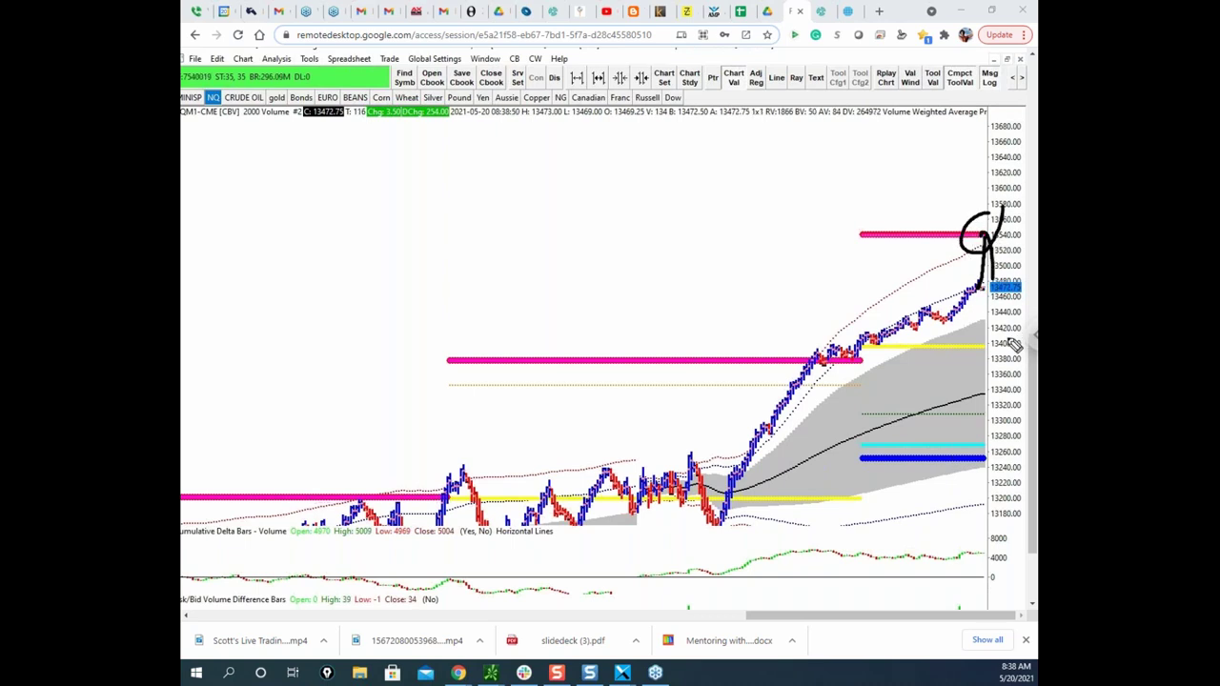
{"action": "left_click_drag", "start_coordinate": [976, 224], "coordinate": [987, 248]}
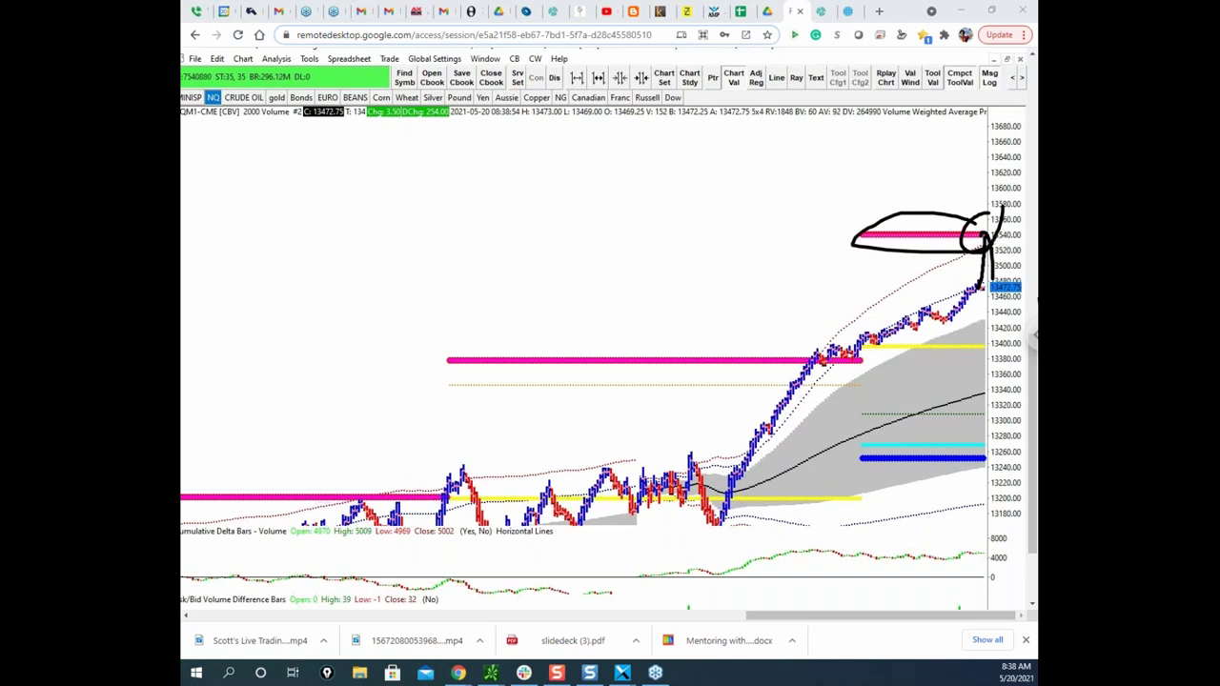
{"action": "key", "text": "Escape"}
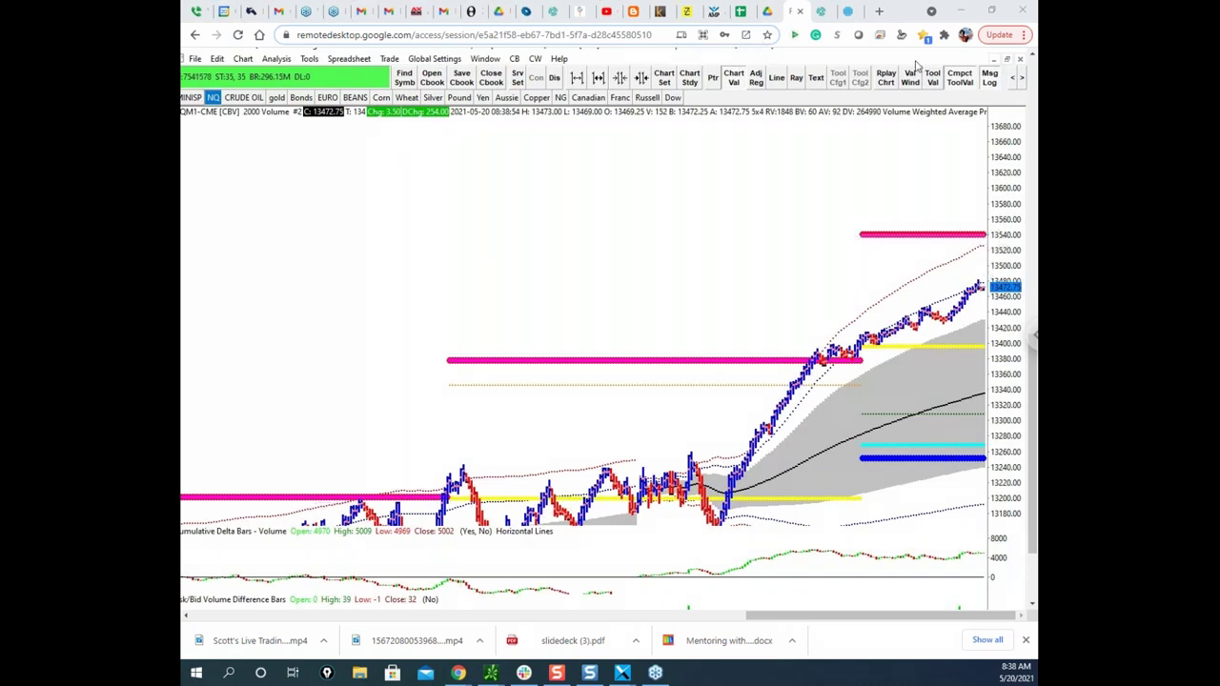
{"action": "left_click", "coordinate": [1007, 59]}
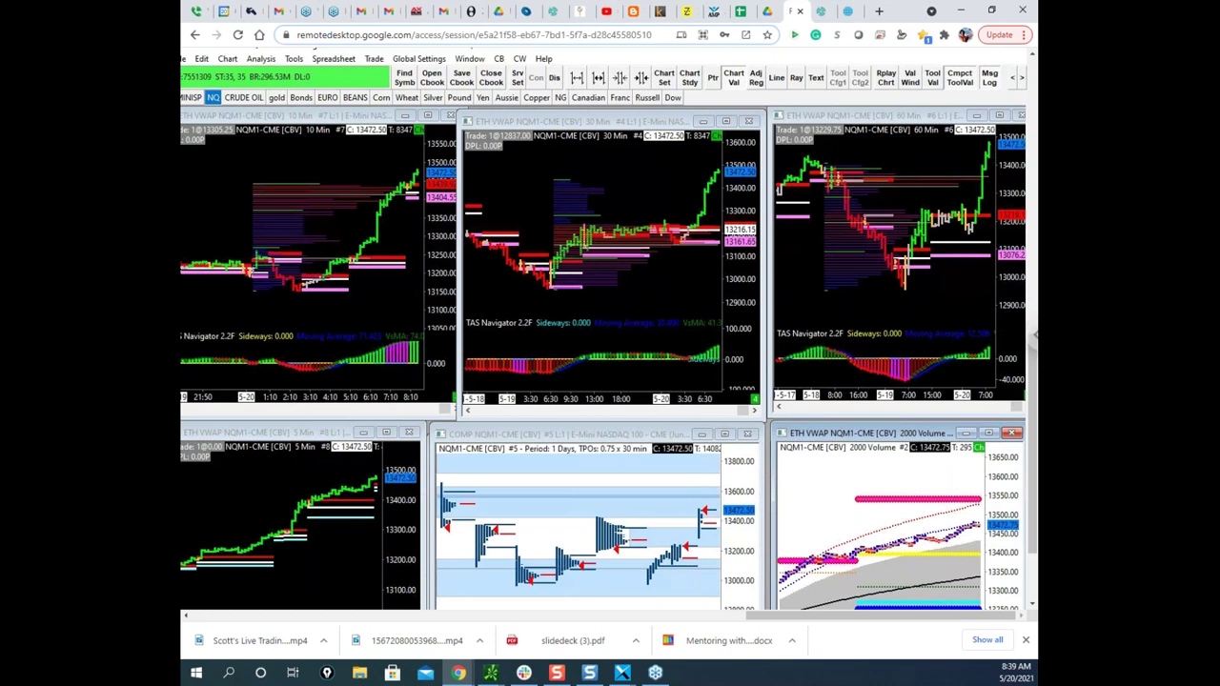
Switch to Bookmap, bring the Light Sweet Crude Oil window onto this screen, maximize it and view a wider price range.
{"action": "key", "text": "alt+Tab"}
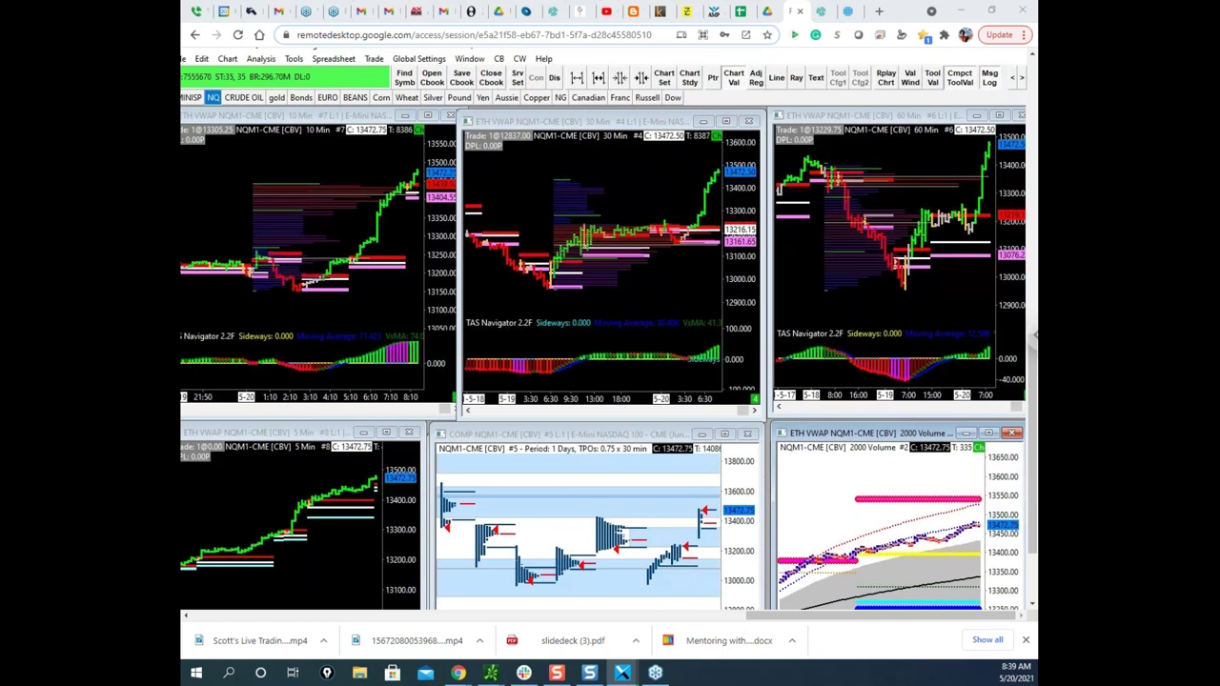
{"action": "left_click_drag", "start_coordinate": [181, 239], "coordinate": [790, 108]}
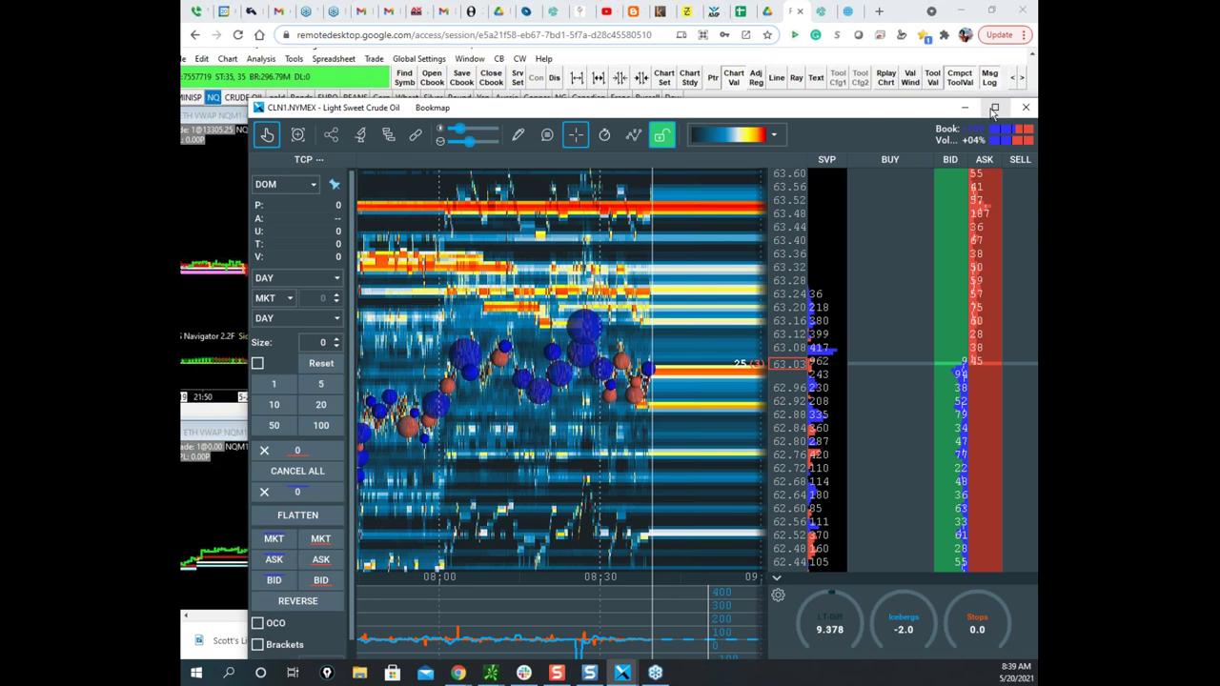
{"action": "left_click", "coordinate": [994, 107]}
{"action": "left_click_drag", "start_coordinate": [792, 162], "coordinate": [791, 242]}
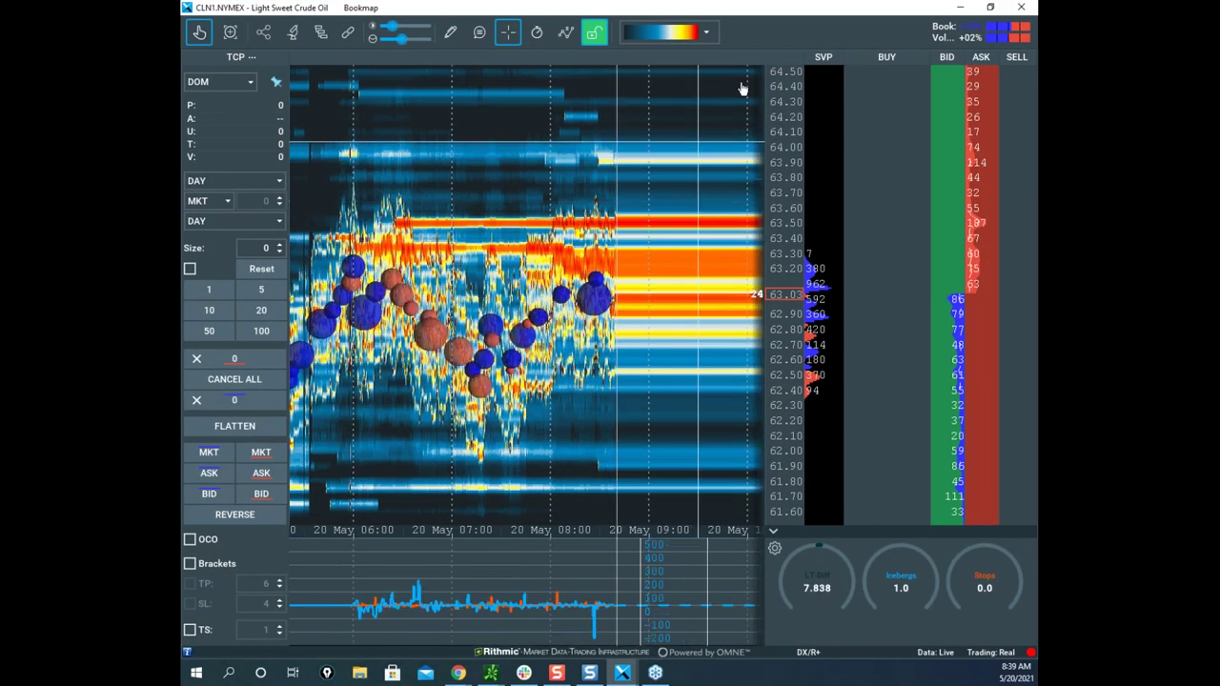
Move the Light Sweet Crude Oil window off this screen, and bring in and maximize the E-Mini Nasdaq-100 window.
{"action": "left_click_drag", "start_coordinate": [730, 11], "coordinate": [182, 2]}
{"action": "key", "text": "super+Down"}
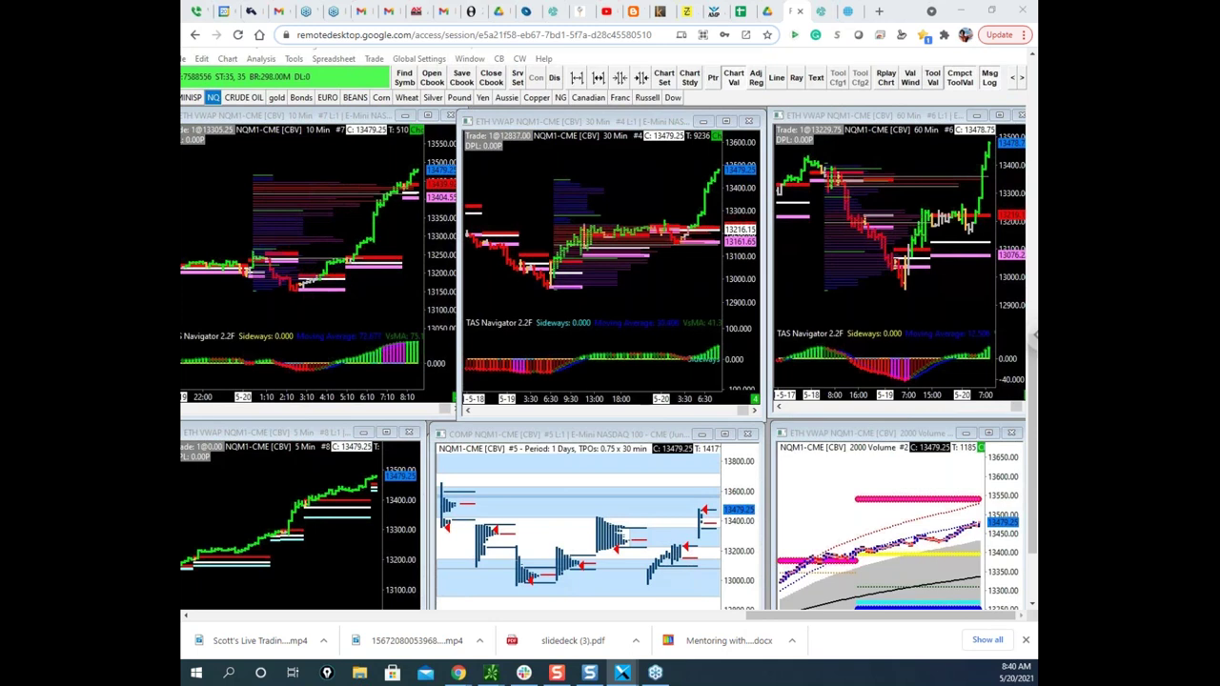
{"action": "left_click_drag", "start_coordinate": [183, 258], "coordinate": [940, 128]}
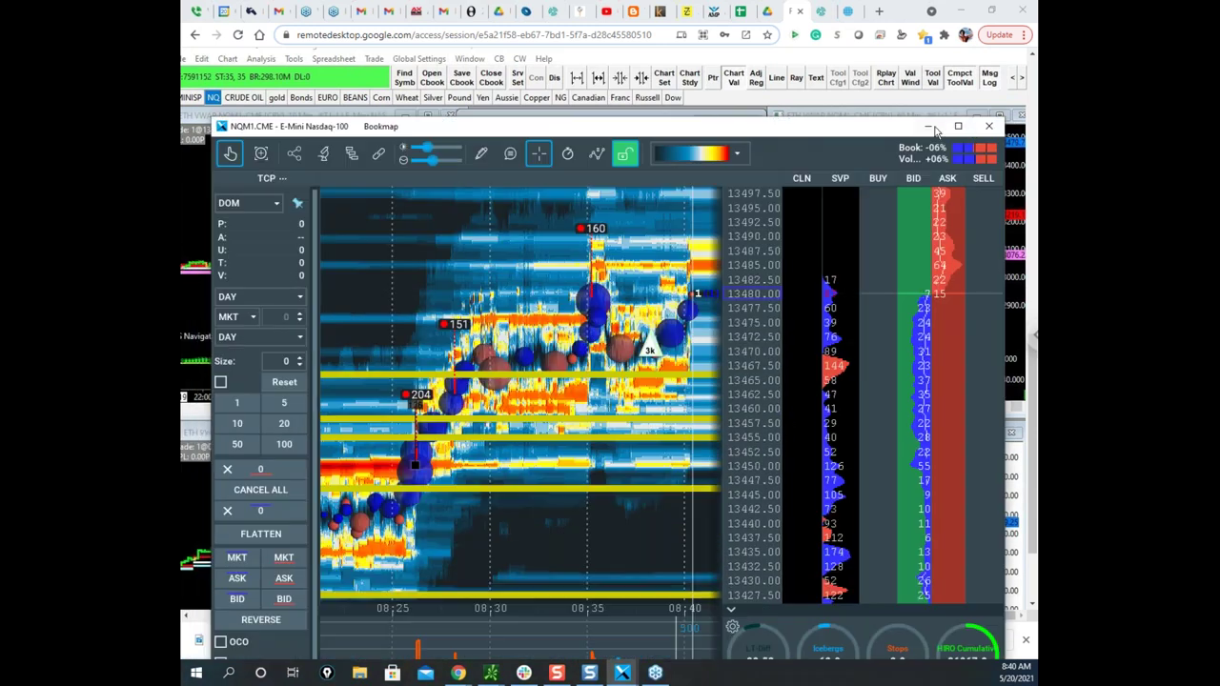
{"action": "left_click", "coordinate": [957, 126]}
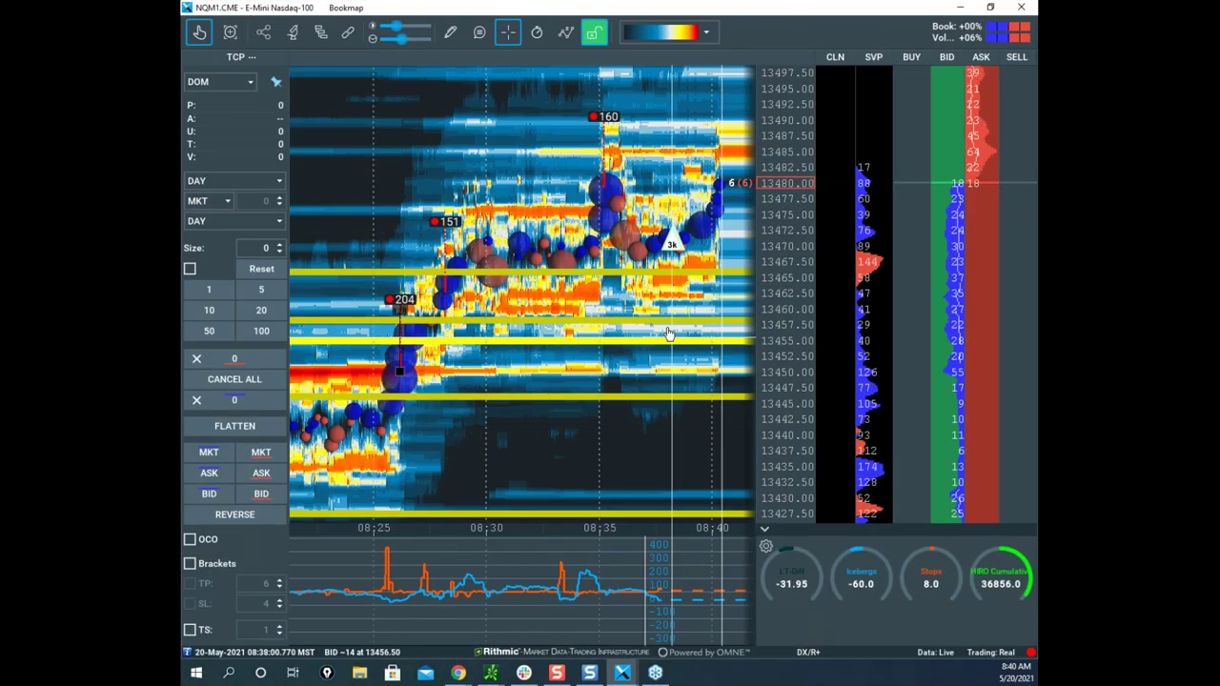
Examine the Nasdaq-100 advance from 08:25 to 08:40, including the 316 stop-run marker, at different price and time scales.
{"action": "left_click_drag", "start_coordinate": [652, 335], "coordinate": [626, 343]}
{"action": "scroll", "coordinate": [626, 343], "scroll_direction": "down", "scroll_amount": 2}
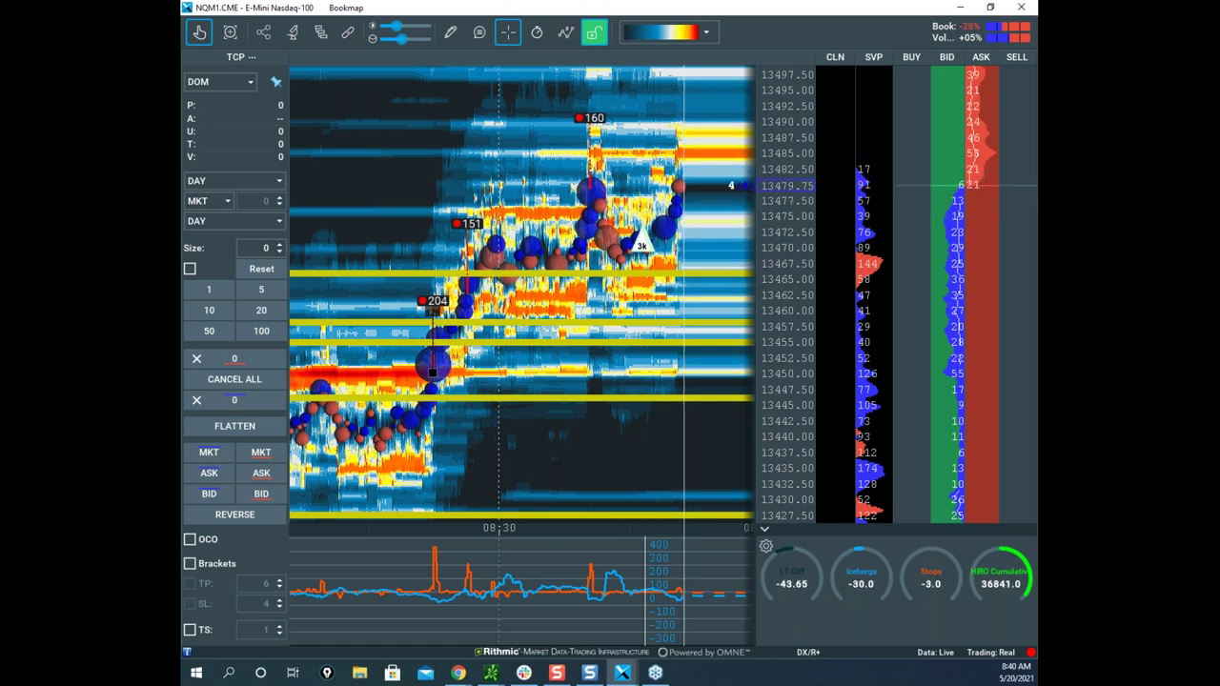
{"action": "mouse_move", "coordinate": [458, 674]}
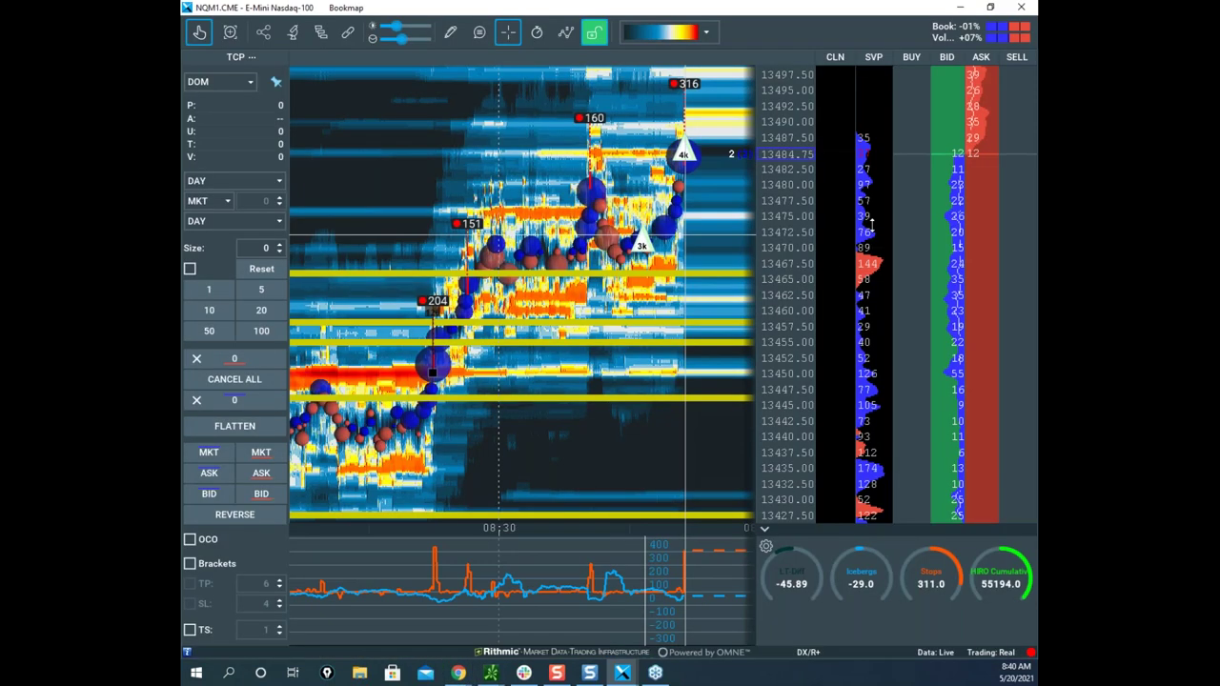
{"action": "left_click_drag", "start_coordinate": [709, 235], "coordinate": [646, 315]}
{"action": "scroll", "coordinate": [648, 282], "scroll_direction": "up", "scroll_amount": 4}
{"action": "scroll", "coordinate": [786, 236], "scroll_direction": "up", "scroll_amount": 6}
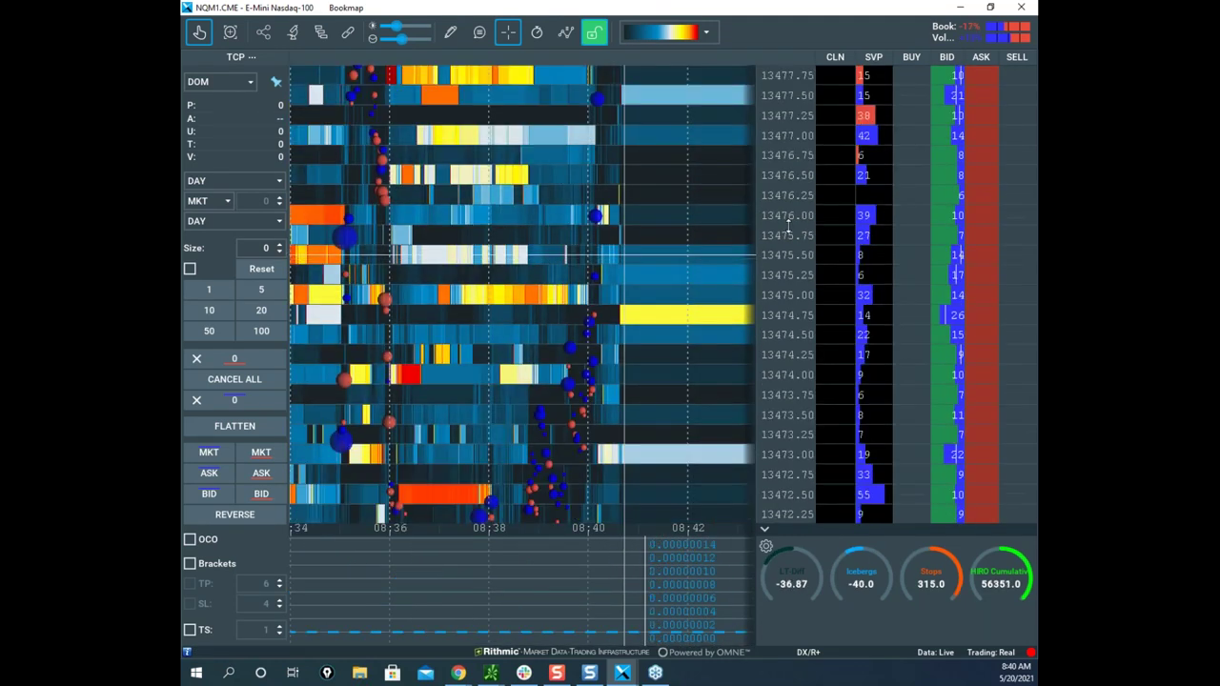
{"action": "scroll", "coordinate": [789, 285], "scroll_direction": "down", "scroll_amount": 2}
{"action": "scroll", "coordinate": [788, 284], "scroll_direction": "down", "scroll_amount": 4}
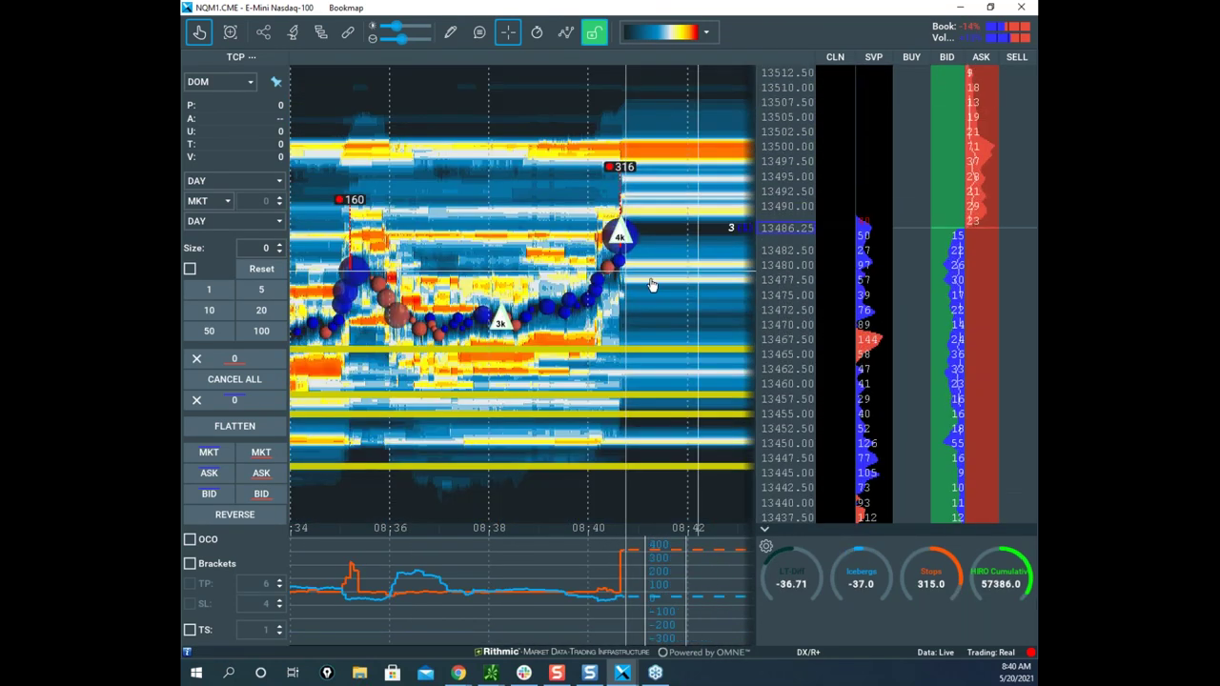
{"action": "scroll", "coordinate": [618, 219], "scroll_direction": "down", "scroll_amount": 2}
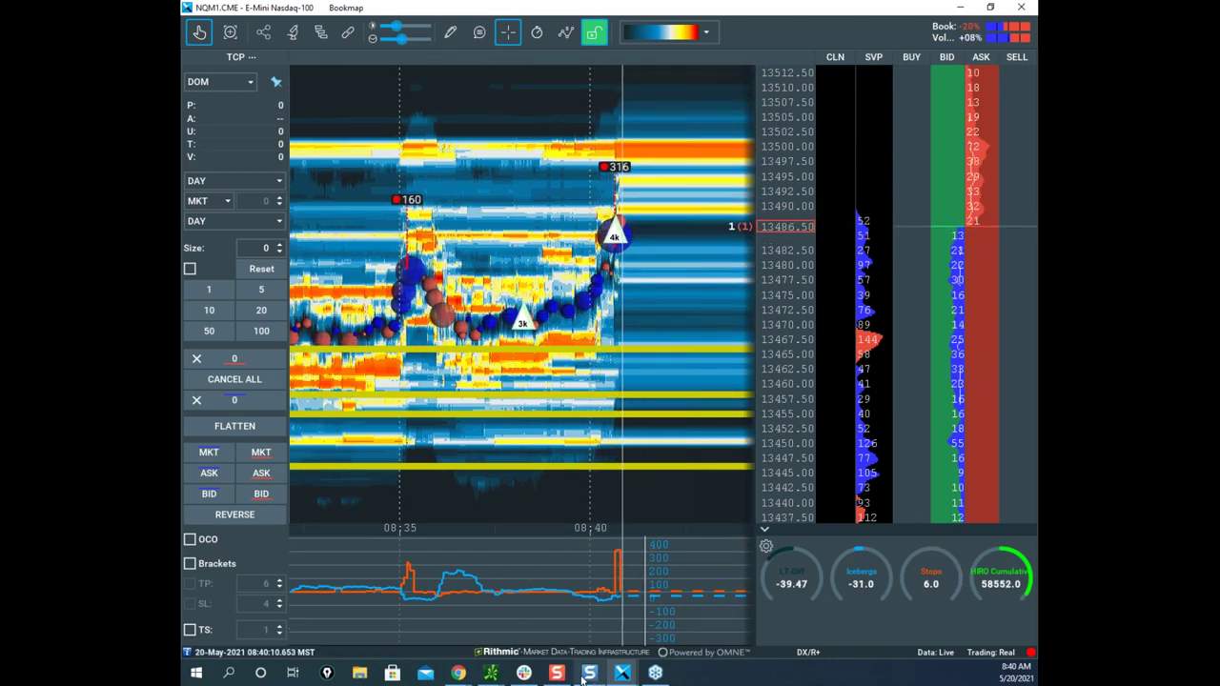
Switch to the FalconXtreme remote desktop session in Chrome and enlarge the Nasdaq-100 COMP daily profile chart.
{"action": "mouse_move", "coordinate": [458, 672]}
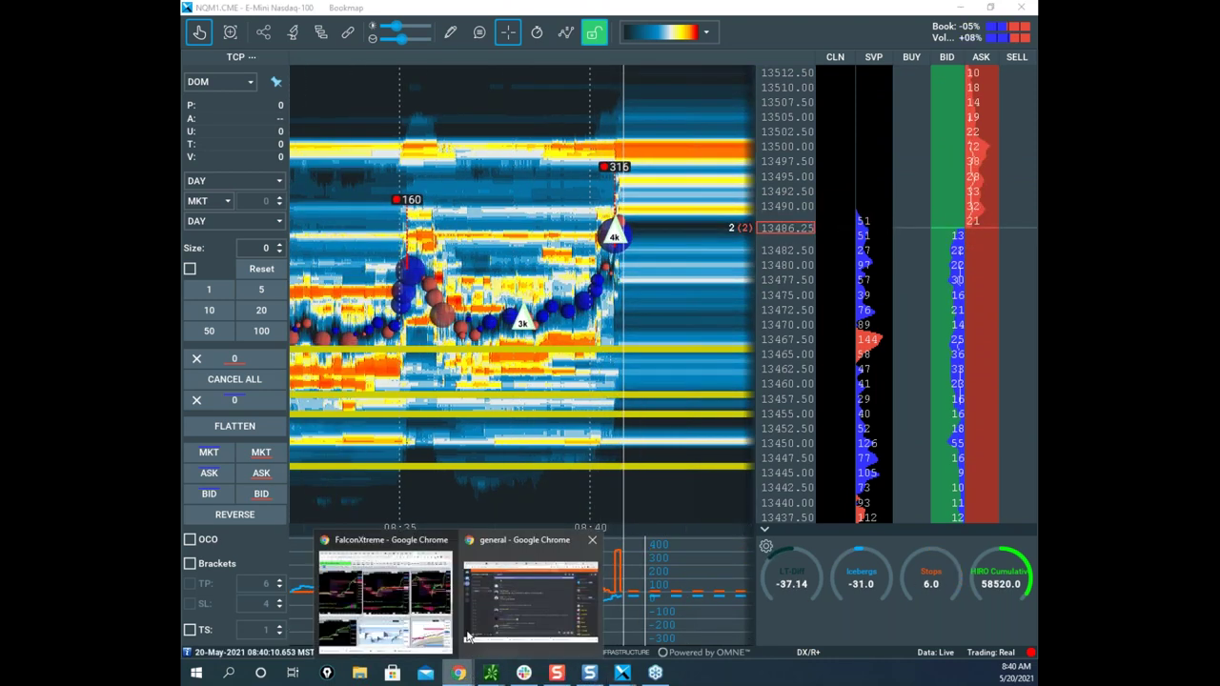
{"action": "left_click", "coordinate": [434, 620]}
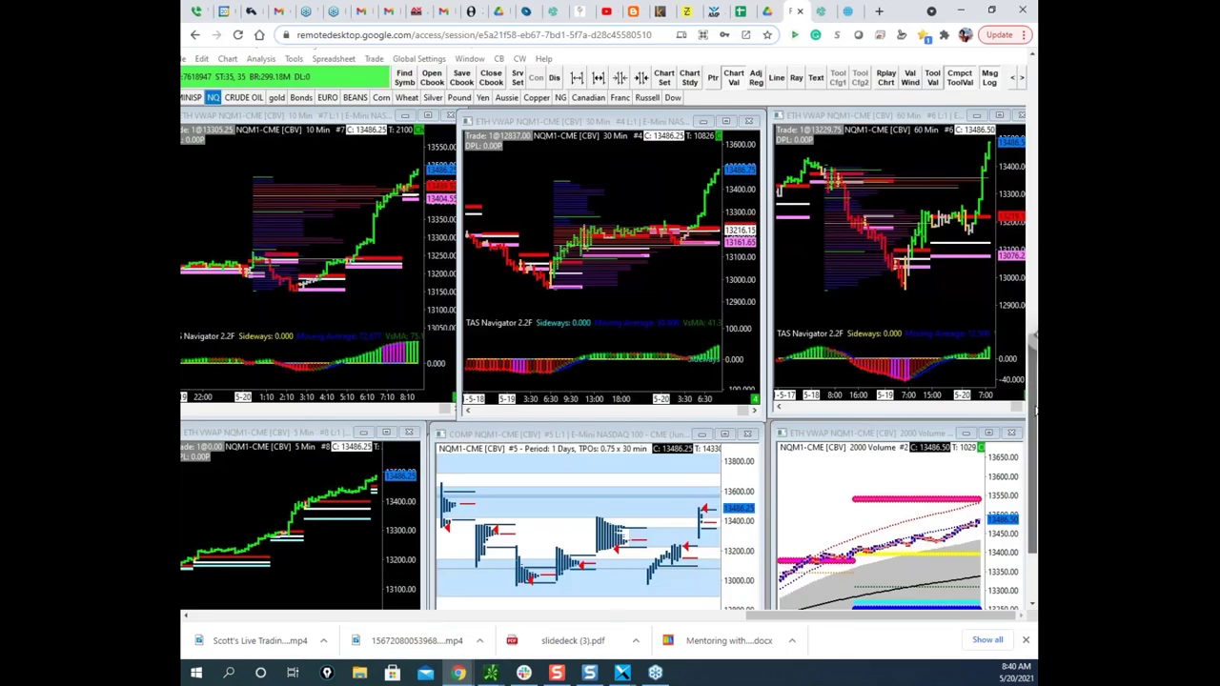
{"action": "scroll", "coordinate": [1034, 410], "scroll_direction": "down", "scroll_amount": 2}
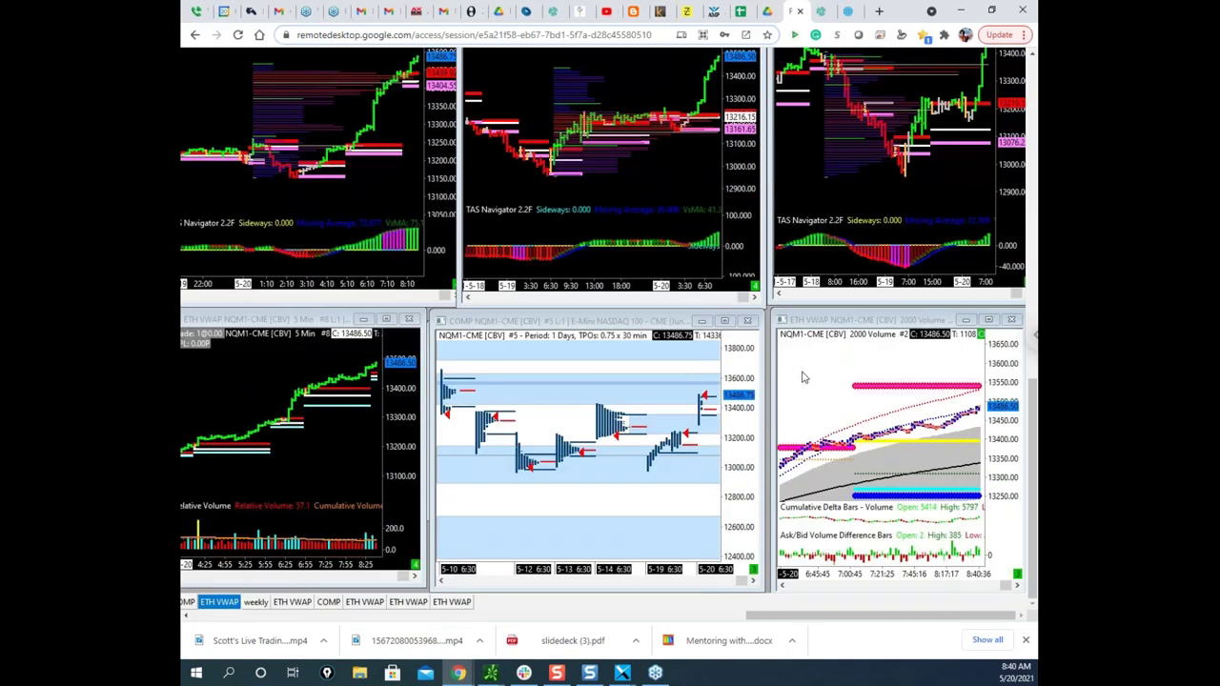
{"action": "left_click", "coordinate": [726, 321]}
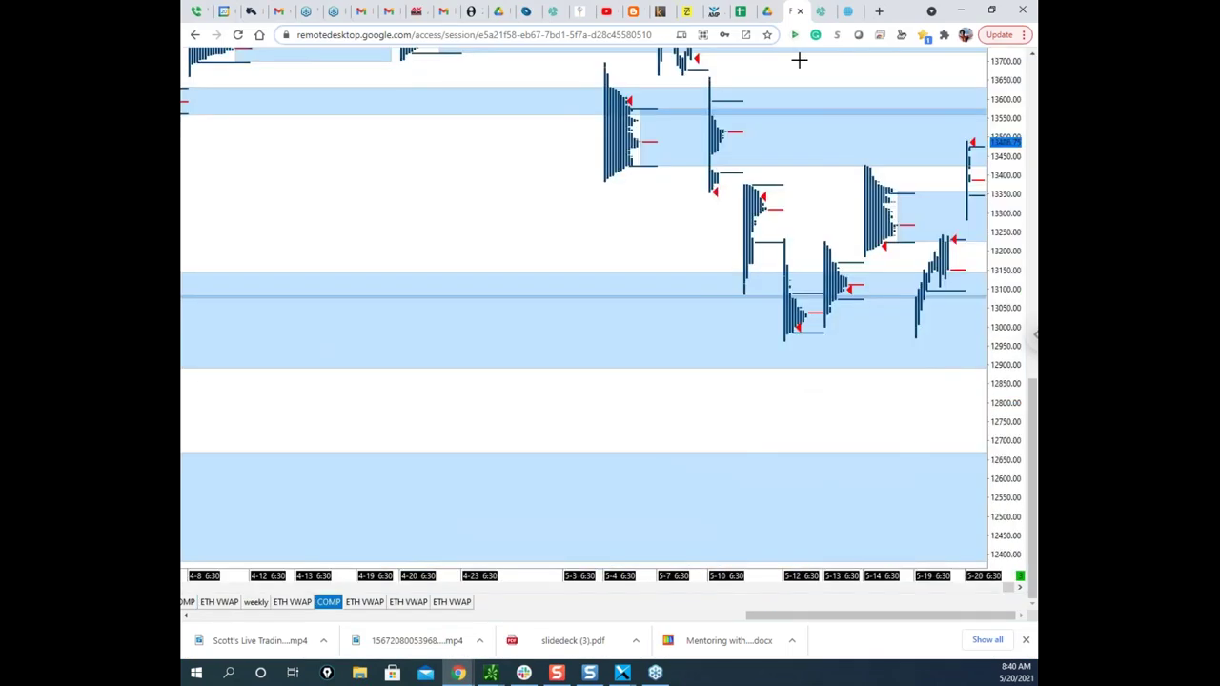
Draw lines along the upper and lower edges of the 5-14 profile's value area, near 13350 and 13225.
{"action": "right_click", "coordinate": [806, 130]}
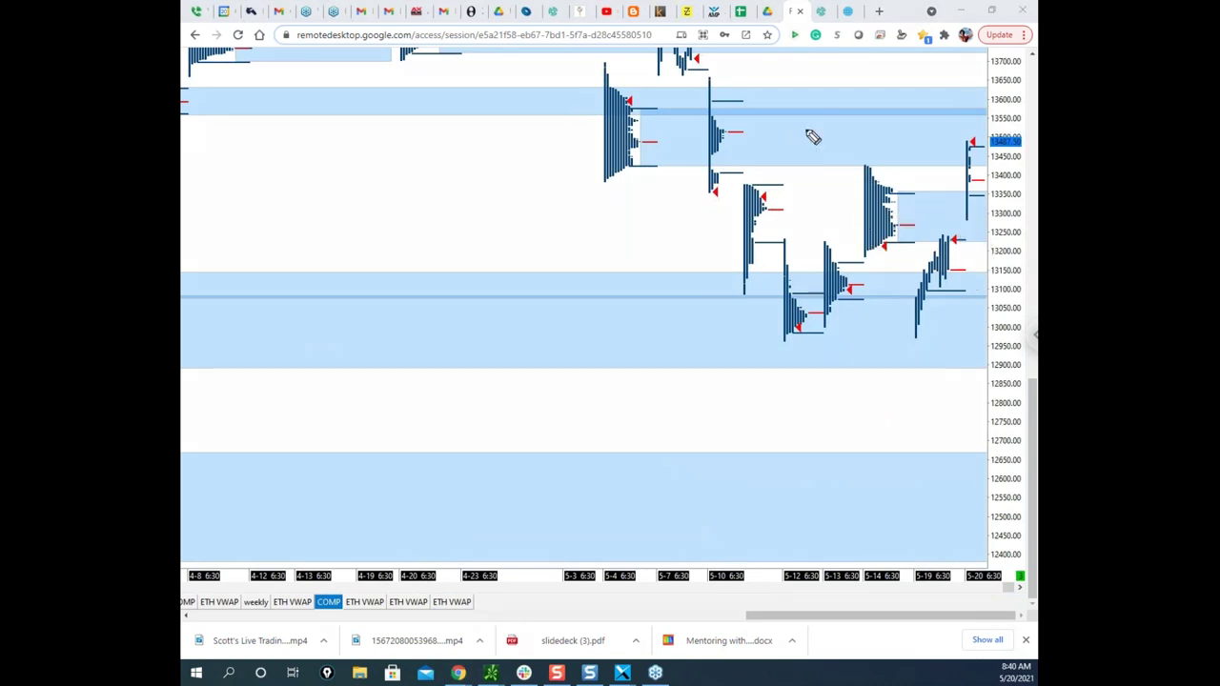
{"action": "left_click_drag", "start_coordinate": [938, 197], "coordinate": [982, 195]}
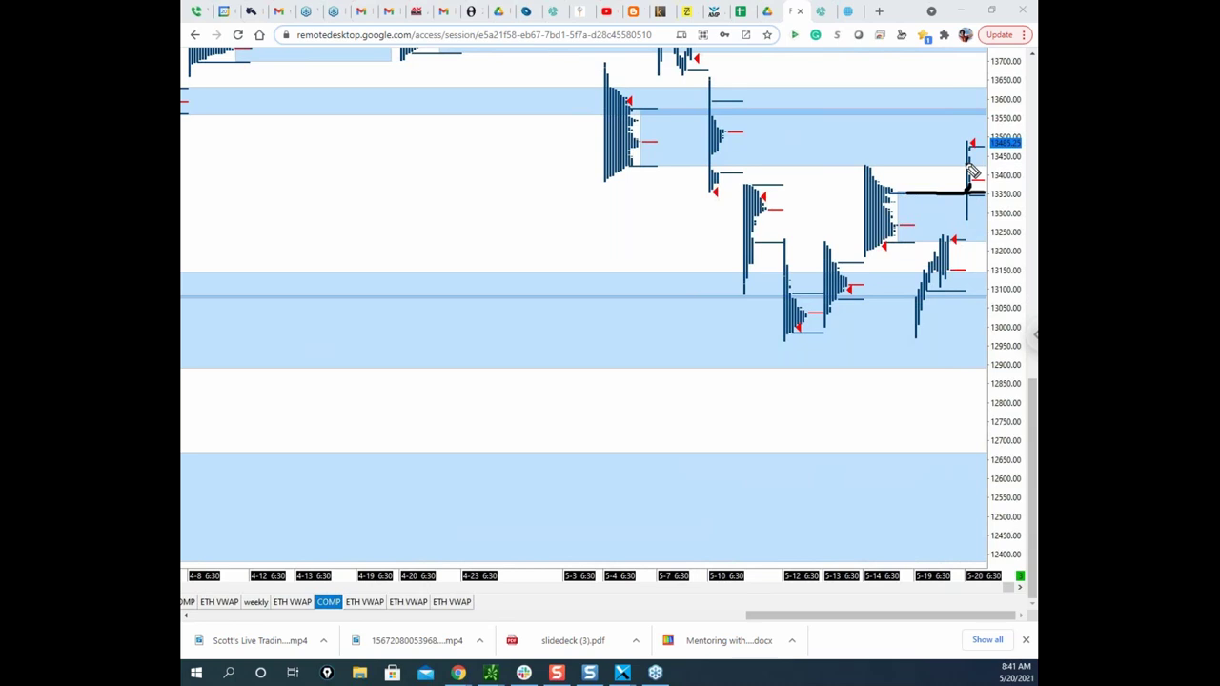
{"action": "left_click_drag", "start_coordinate": [979, 242], "coordinate": [983, 240]}
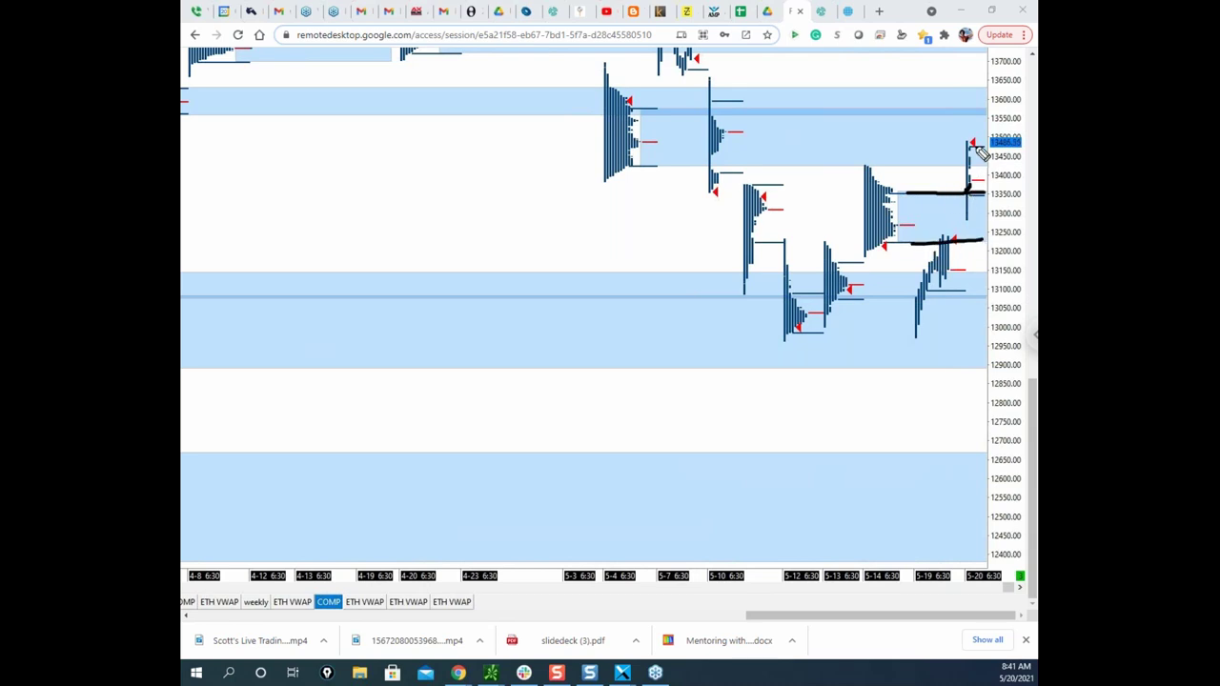
Draw lines along the 5-4 profile's value area edges near 13430 and 13580, mark the area near 13550, and clear the sketch.
{"action": "left_click_drag", "start_coordinate": [664, 173], "coordinate": [967, 165]}
{"action": "left_click_drag", "start_coordinate": [705, 111], "coordinate": [950, 109]}
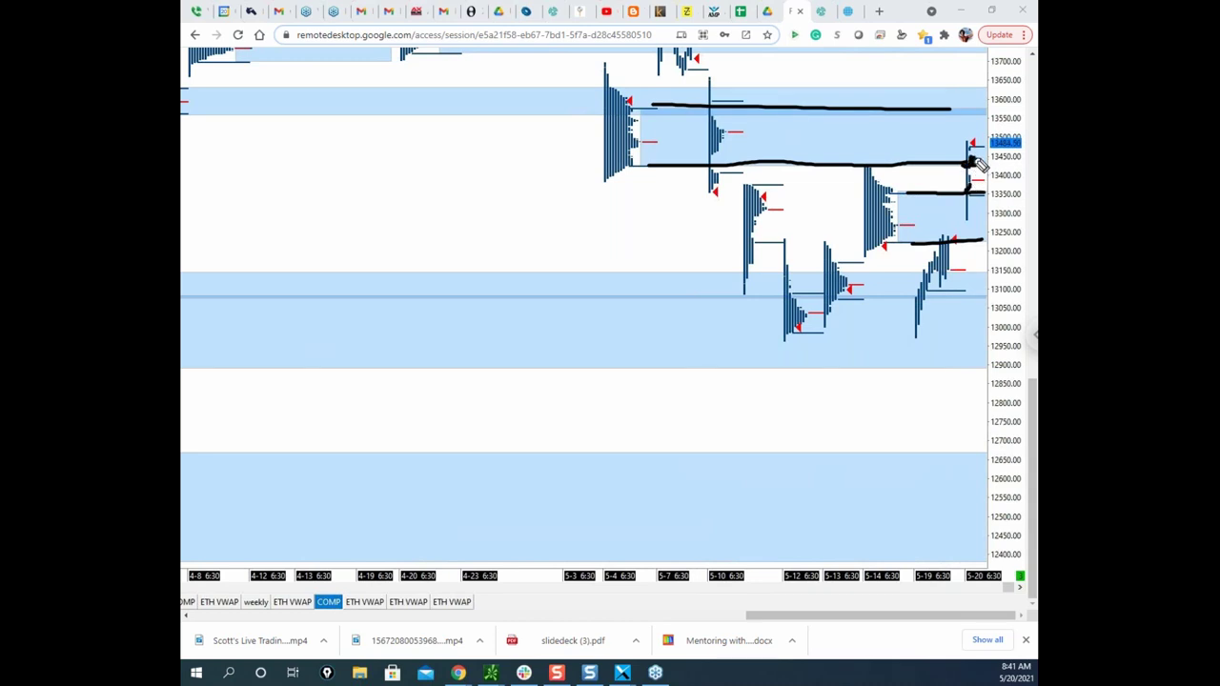
{"action": "mouse_move", "coordinate": [965, 121]}
{"action": "left_mouse_down"}
{"action": "mouse_move", "coordinate": [955, 101]}
{"action": "mouse_move", "coordinate": [970, 117]}
{"action": "left_mouse_up"}
{"action": "left_click_drag", "start_coordinate": [664, 113], "coordinate": [1032, 128]}
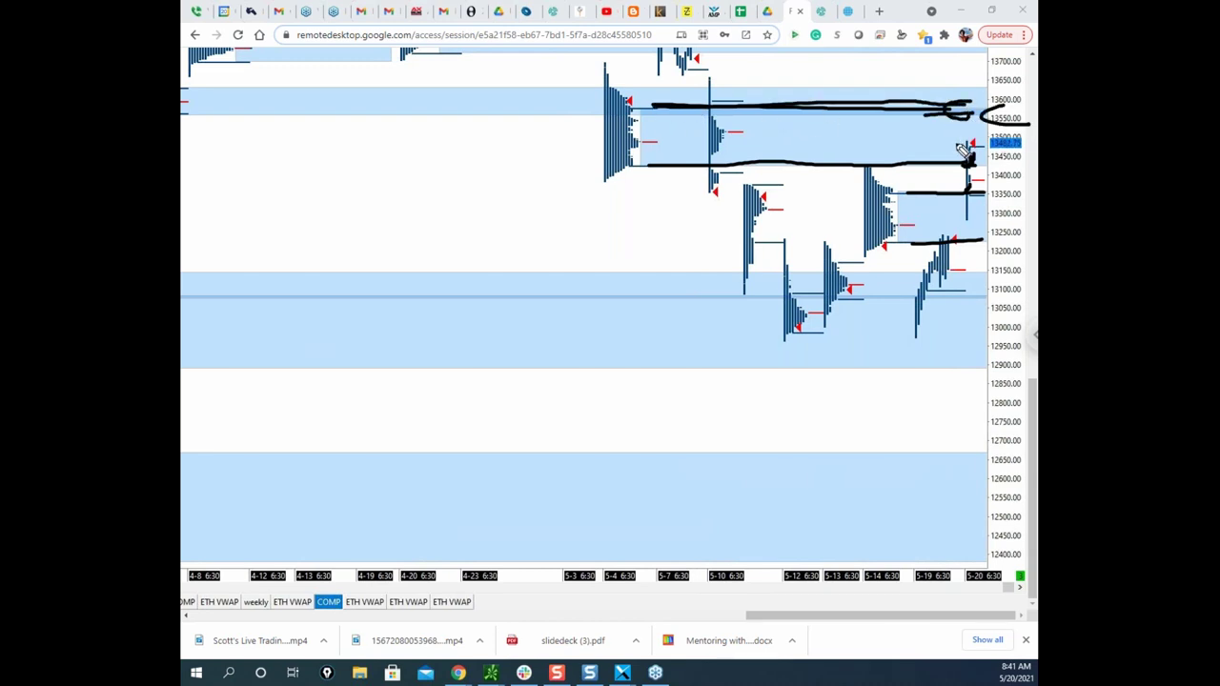
{"action": "key", "text": "Escape"}
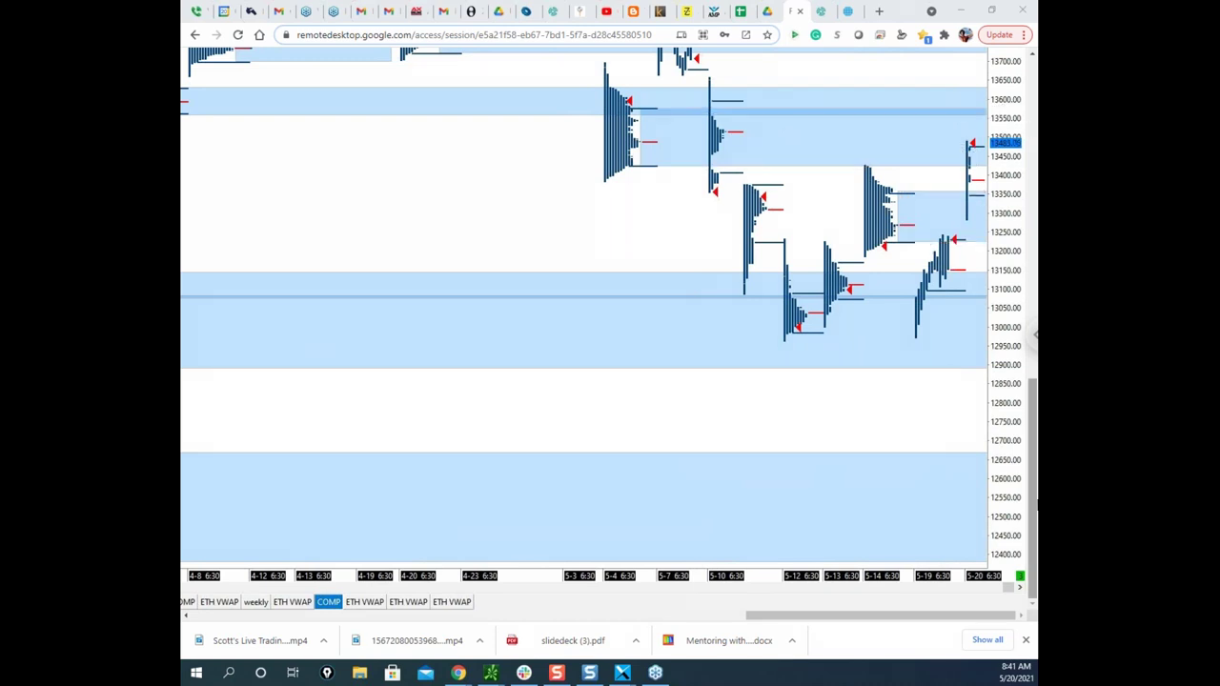
Restore the tiled Nasdaq-100 chart layout and activate the 2000 Volume chart.
{"action": "left_click_drag", "start_coordinate": [1032, 497], "coordinate": [1032, 437]}
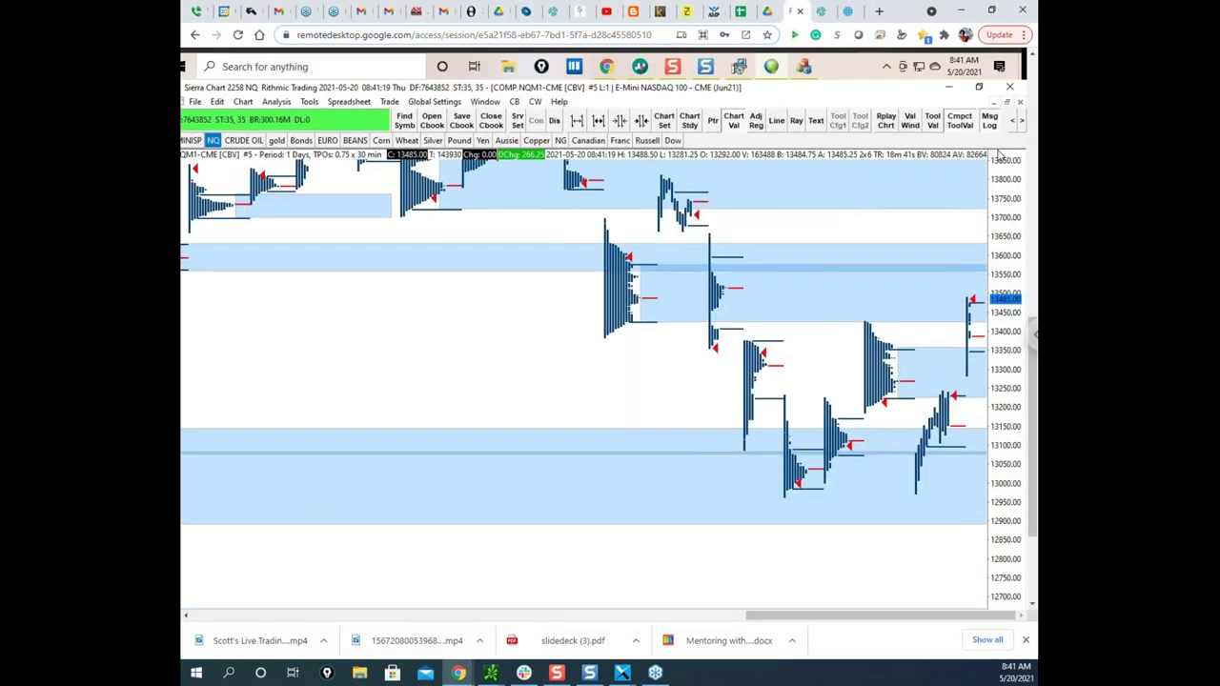
{"action": "left_click", "coordinate": [1007, 102]}
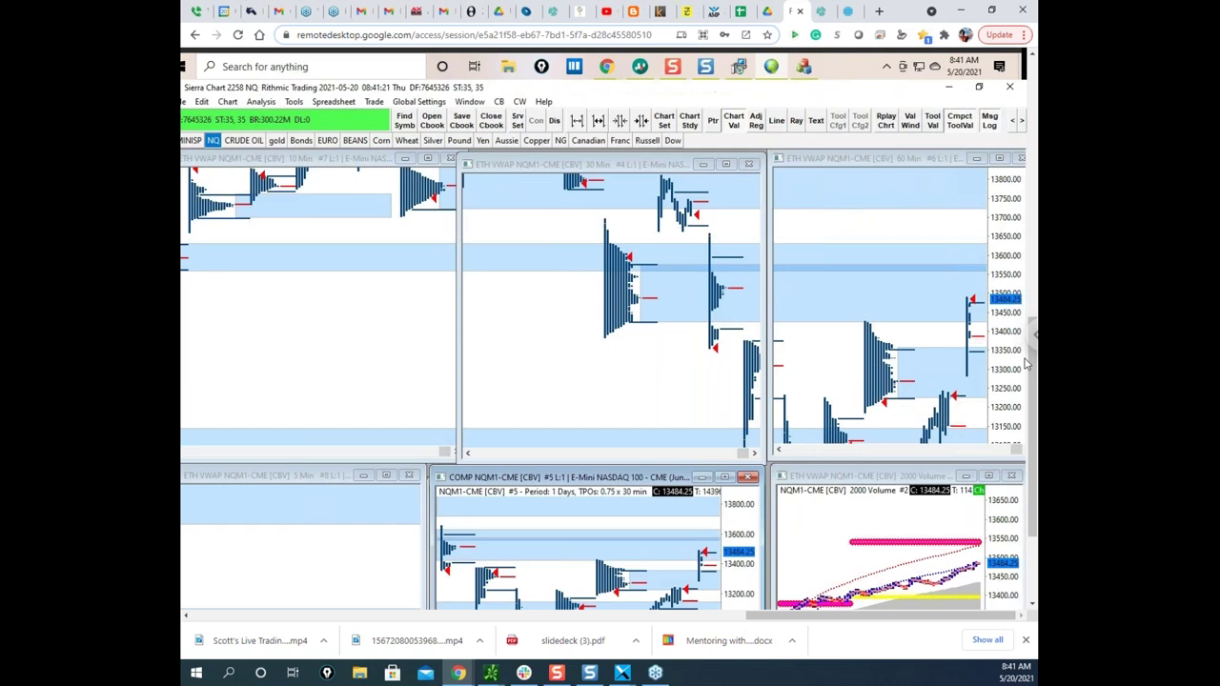
{"action": "left_click", "coordinate": [987, 475]}
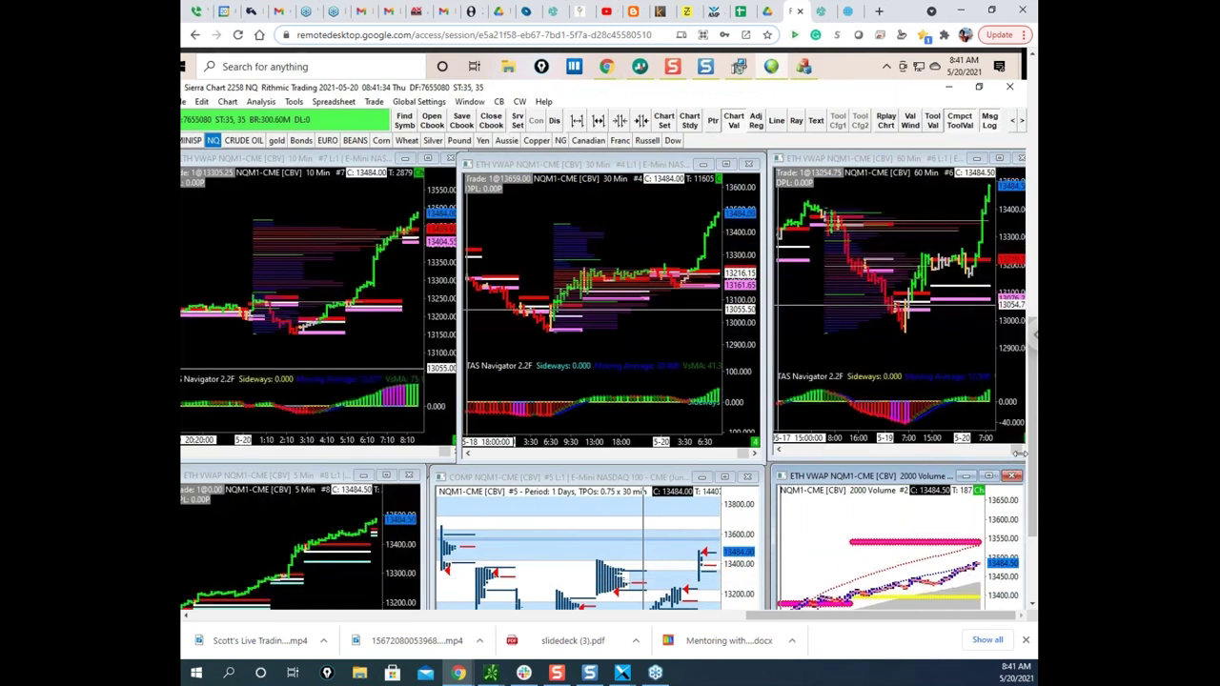
{"action": "scroll", "coordinate": [1017, 453], "scroll_direction": "down", "scroll_amount": 1}
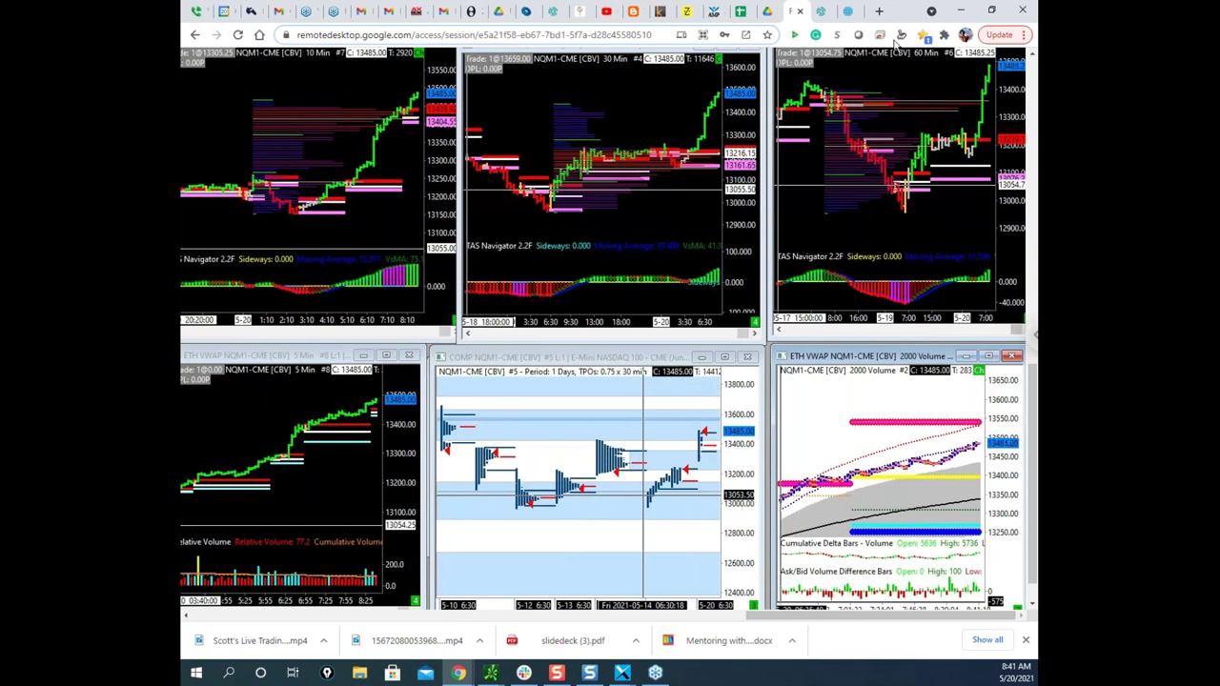
Minimize the remote desktop window to return to the Bookmap Nasdaq-100 chart and show a longer time range.
{"action": "left_click", "coordinate": [960, 9]}
{"action": "scroll", "coordinate": [561, 333], "scroll_direction": "down", "scroll_amount": 3}
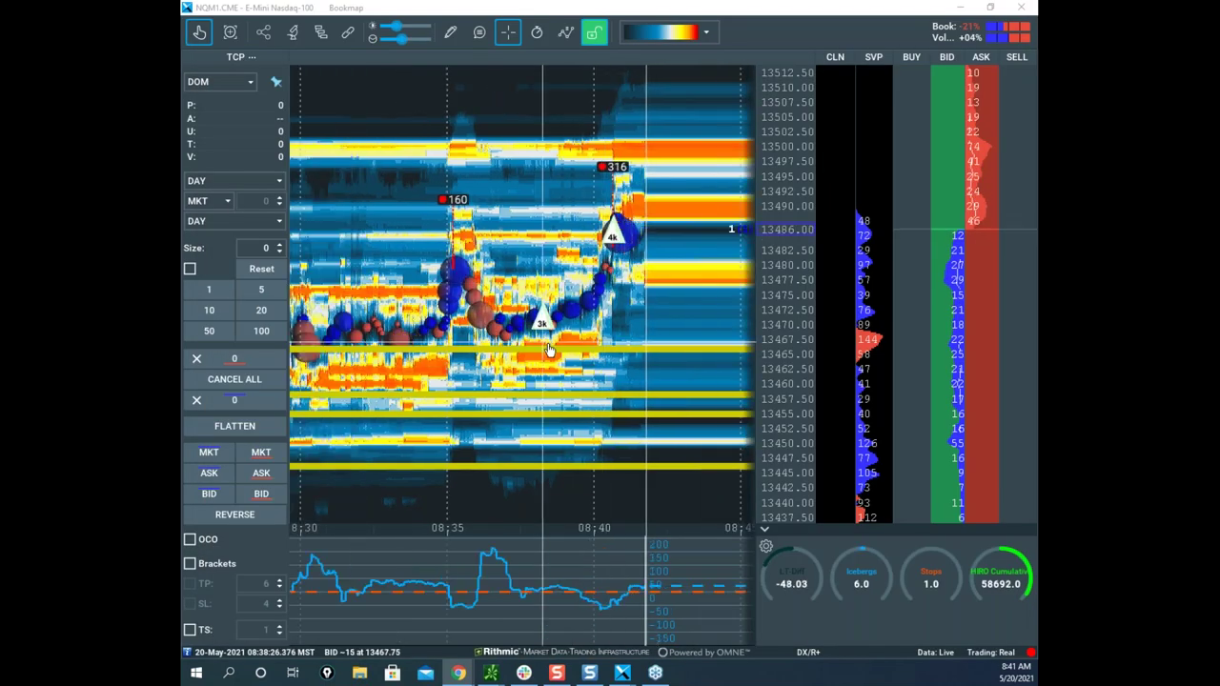
Examine the Nasdaq-100 price action around the 316 stop-run marker near 08:40, including the liquidity between 13470 and 13500.
{"action": "left_click_drag", "start_coordinate": [563, 331], "coordinate": [631, 246]}
{"action": "scroll", "coordinate": [564, 340], "scroll_direction": "down", "scroll_amount": 3}
{"action": "left_click_drag", "start_coordinate": [678, 359], "coordinate": [691, 275]}
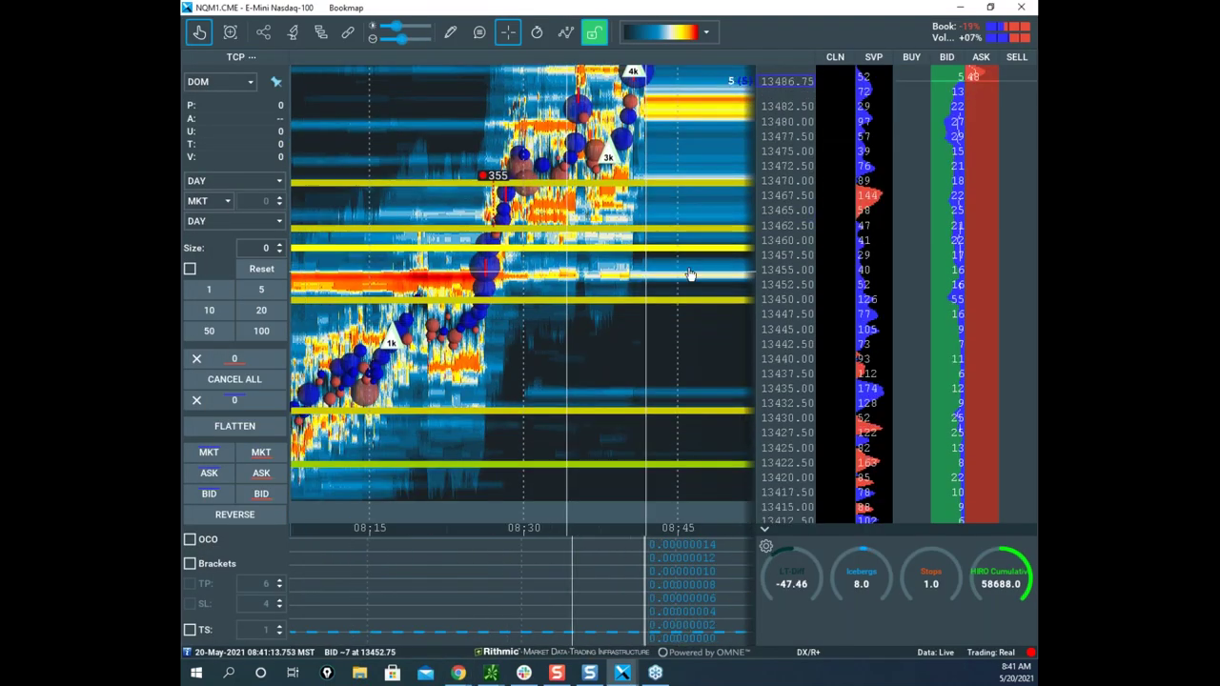
{"action": "scroll", "coordinate": [646, 264], "scroll_direction": "up", "scroll_amount": 6}
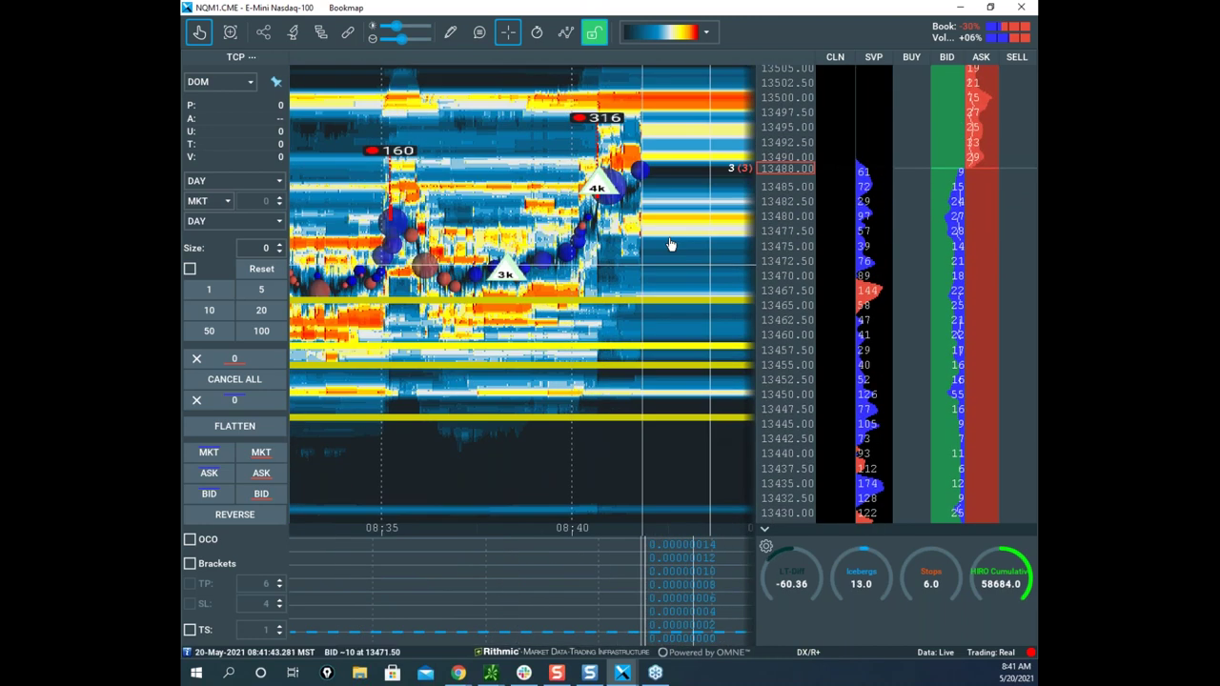
{"action": "left_click_drag", "start_coordinate": [658, 301], "coordinate": [655, 320]}
{"action": "mouse_move", "coordinate": [783, 310]}
{"action": "left_mouse_down"}
{"action": "mouse_move", "coordinate": [785, 238]}
{"action": "mouse_move", "coordinate": [786, 322]}
{"action": "left_mouse_up"}
{"action": "scroll", "coordinate": [667, 238], "scroll_direction": "up", "scroll_amount": 3}
{"action": "left_click_drag", "start_coordinate": [693, 218], "coordinate": [639, 256]}
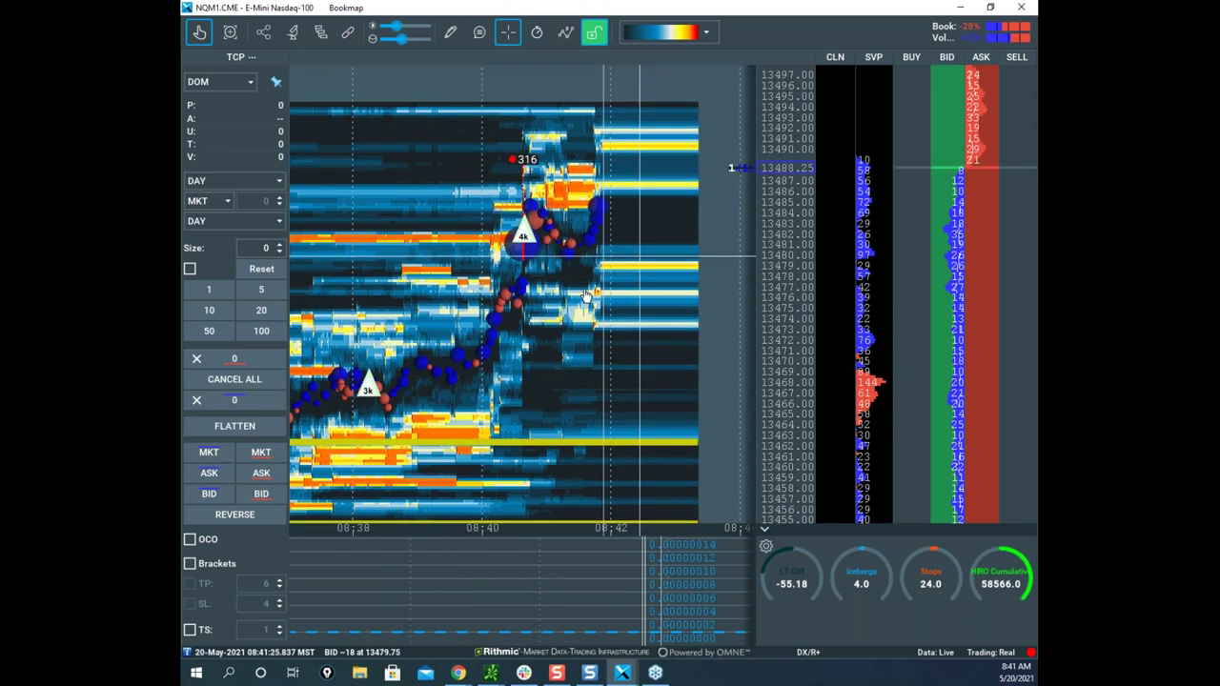
{"action": "left_click_drag", "start_coordinate": [617, 306], "coordinate": [609, 364]}
{"action": "left_click_drag", "start_coordinate": [783, 269], "coordinate": [783, 248]}
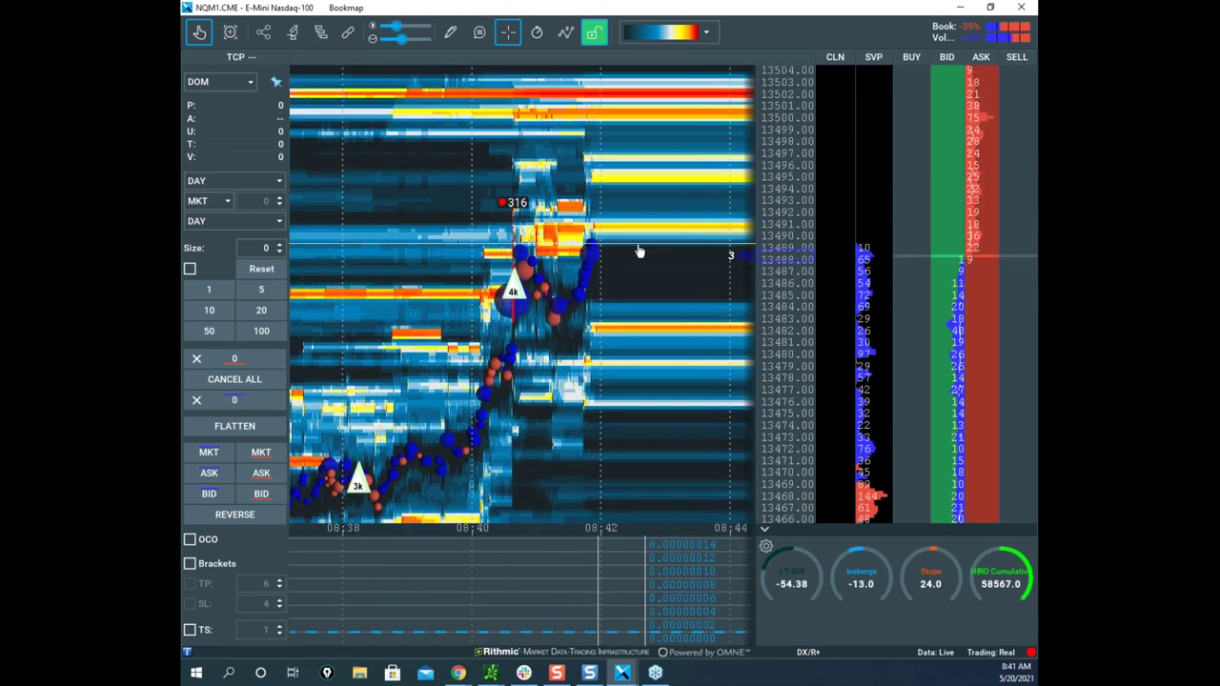
{"action": "scroll", "coordinate": [634, 245], "scroll_direction": "up", "scroll_amount": 3}
{"action": "left_click_drag", "start_coordinate": [631, 244], "coordinate": [615, 251]}
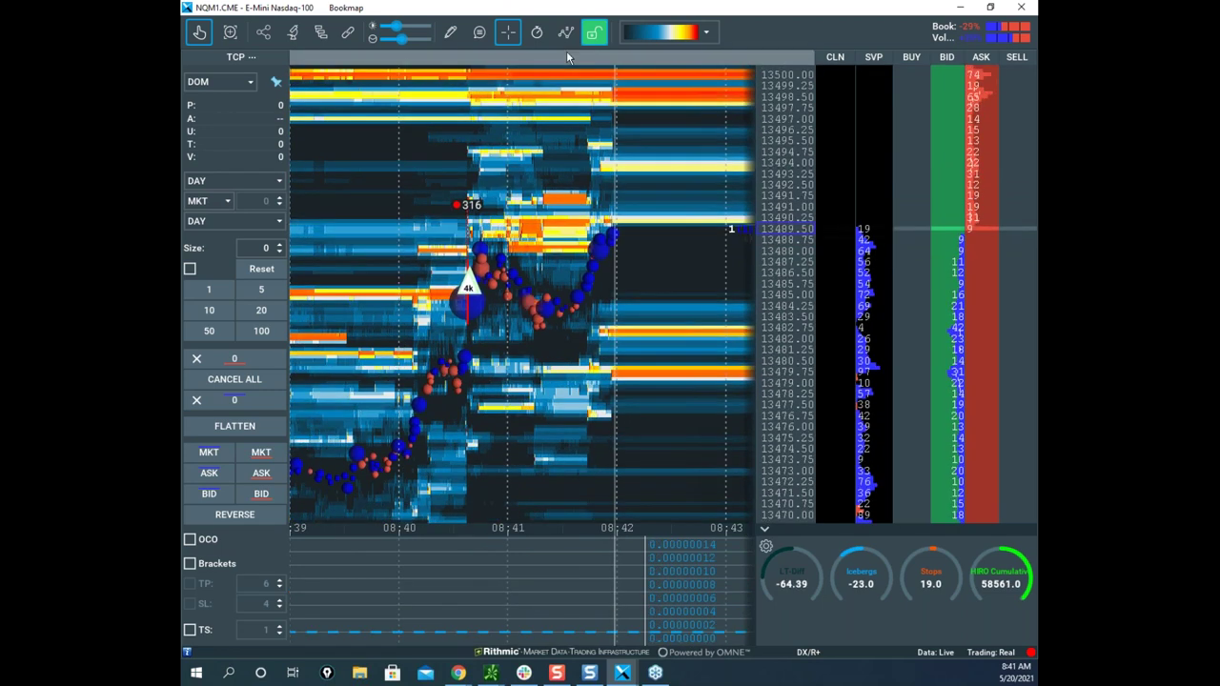
{"action": "left_click", "coordinate": [452, 36]}
{"action": "left_click", "coordinate": [515, 200]}
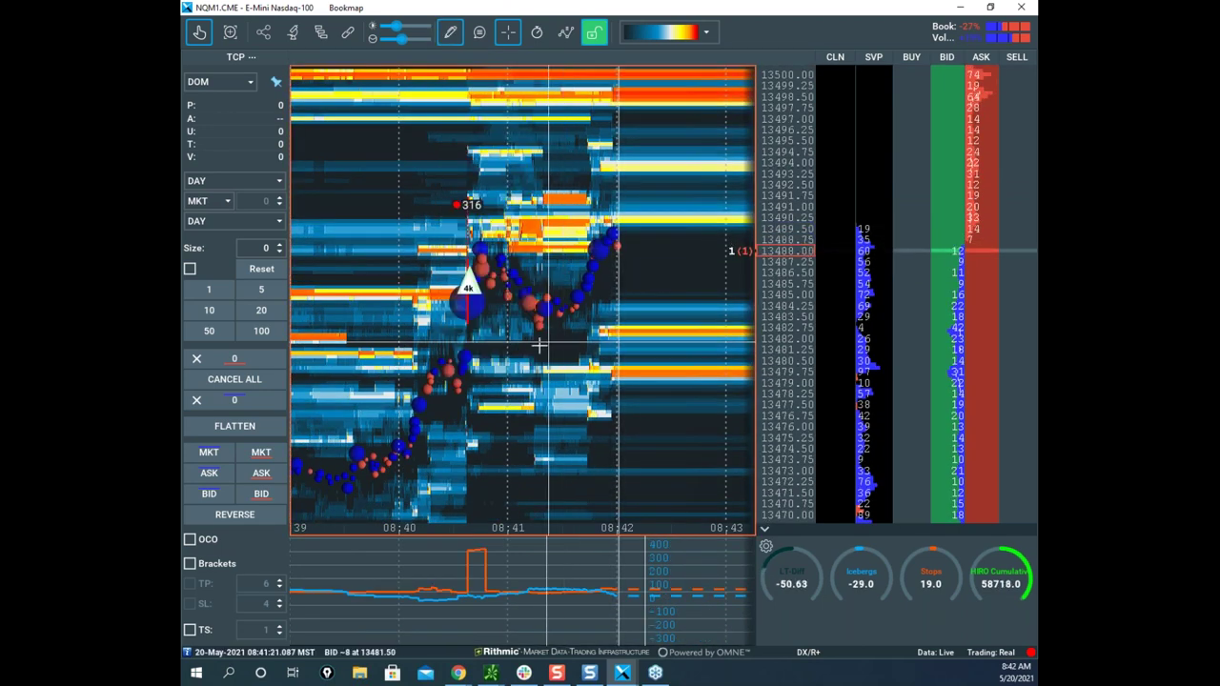
{"action": "scroll", "coordinate": [538, 333], "scroll_direction": "up", "scroll_amount": 3}
{"action": "scroll", "coordinate": [401, 333], "scroll_direction": "up", "scroll_amount": 2}
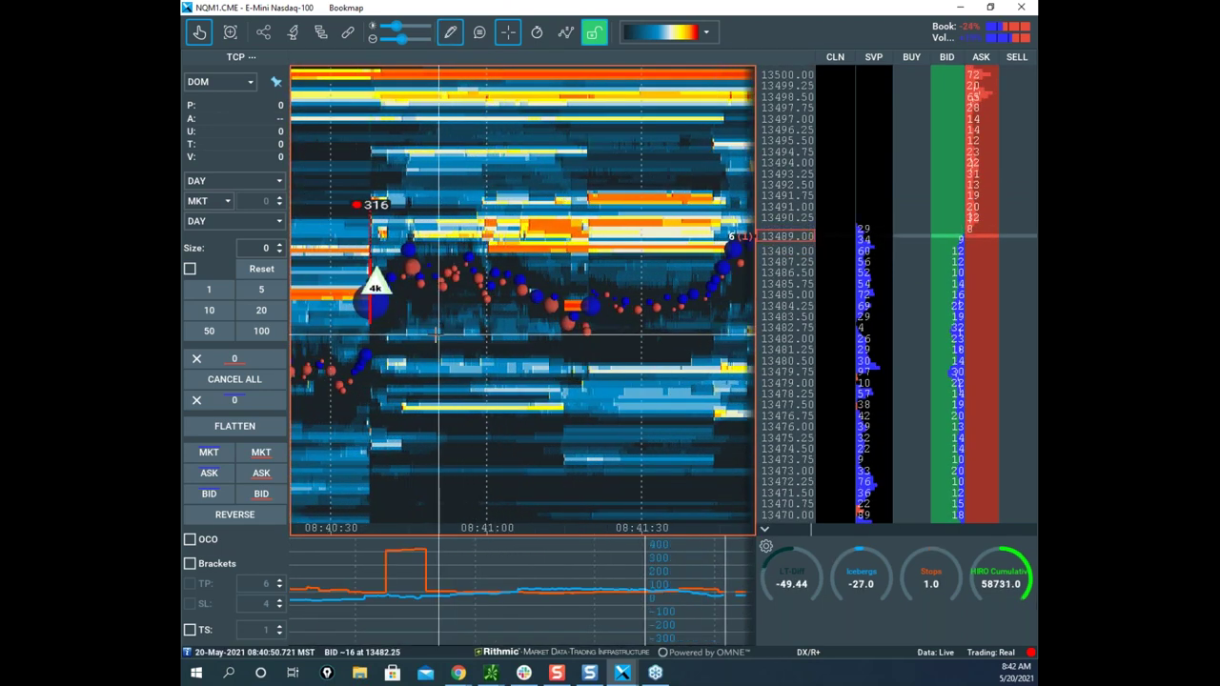
{"action": "scroll", "coordinate": [400, 333], "scroll_direction": "up", "scroll_amount": 1}
{"action": "left_click", "coordinate": [452, 37]}
{"action": "left_click", "coordinate": [481, 67]}
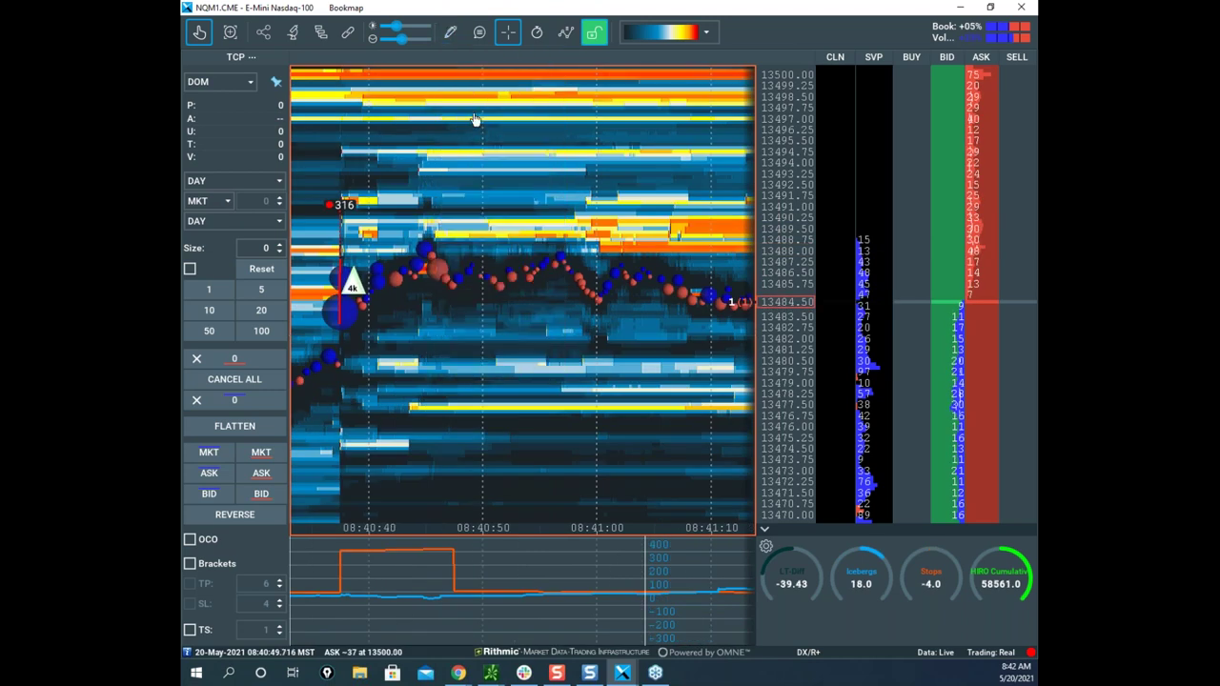
Draw horizontal lines at the bottom and top of the 316 stop run, near 13480.50 and 13488.
{"action": "scroll", "coordinate": [438, 167], "scroll_direction": "up", "scroll_amount": 3}
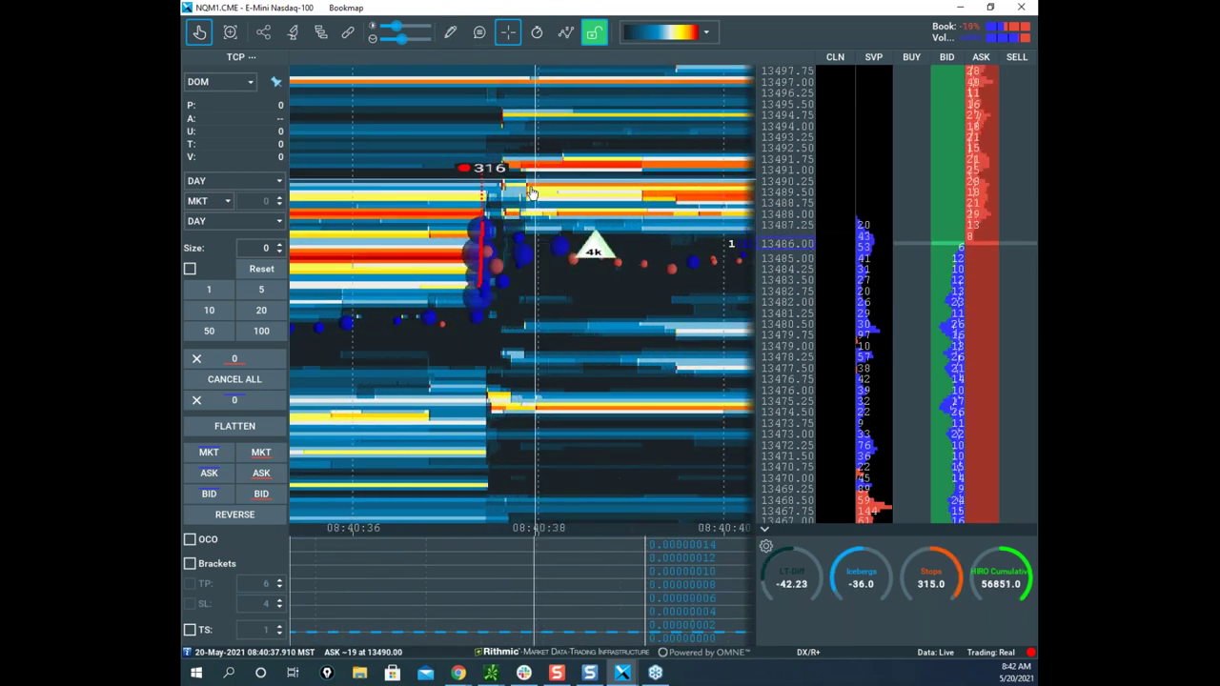
{"action": "left_click", "coordinate": [450, 32]}
{"action": "left_click", "coordinate": [515, 201]}
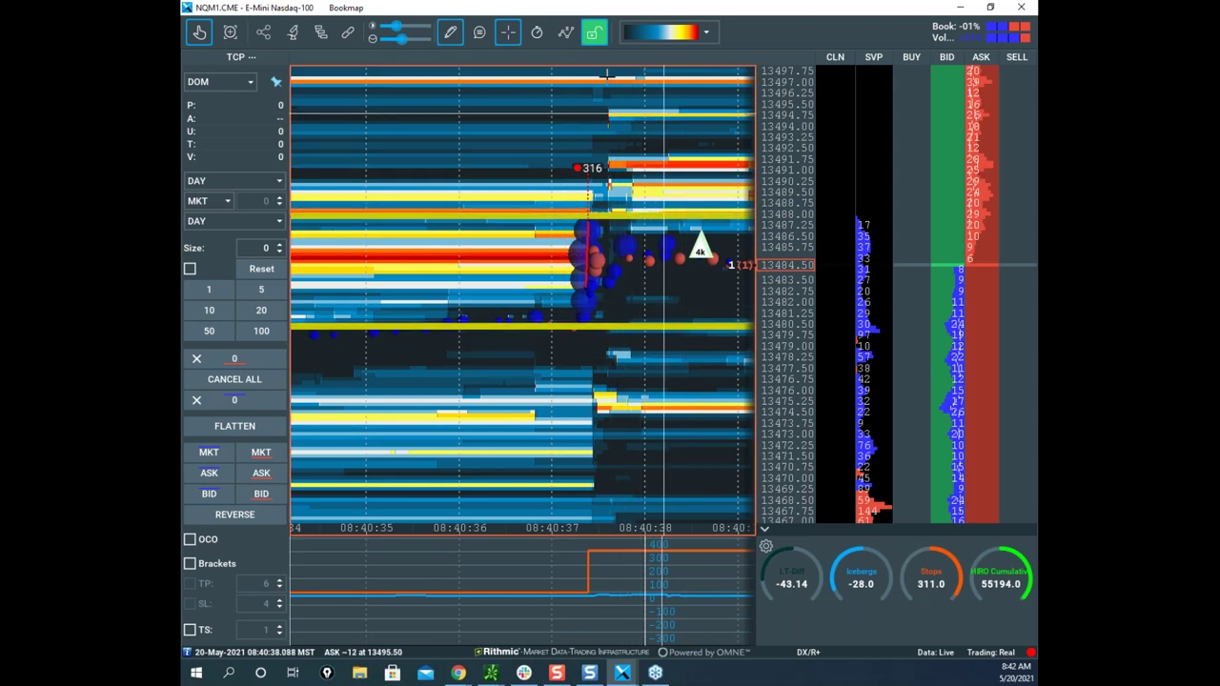
{"action": "left_click", "coordinate": [450, 33]}
{"action": "left_click", "coordinate": [469, 66]}
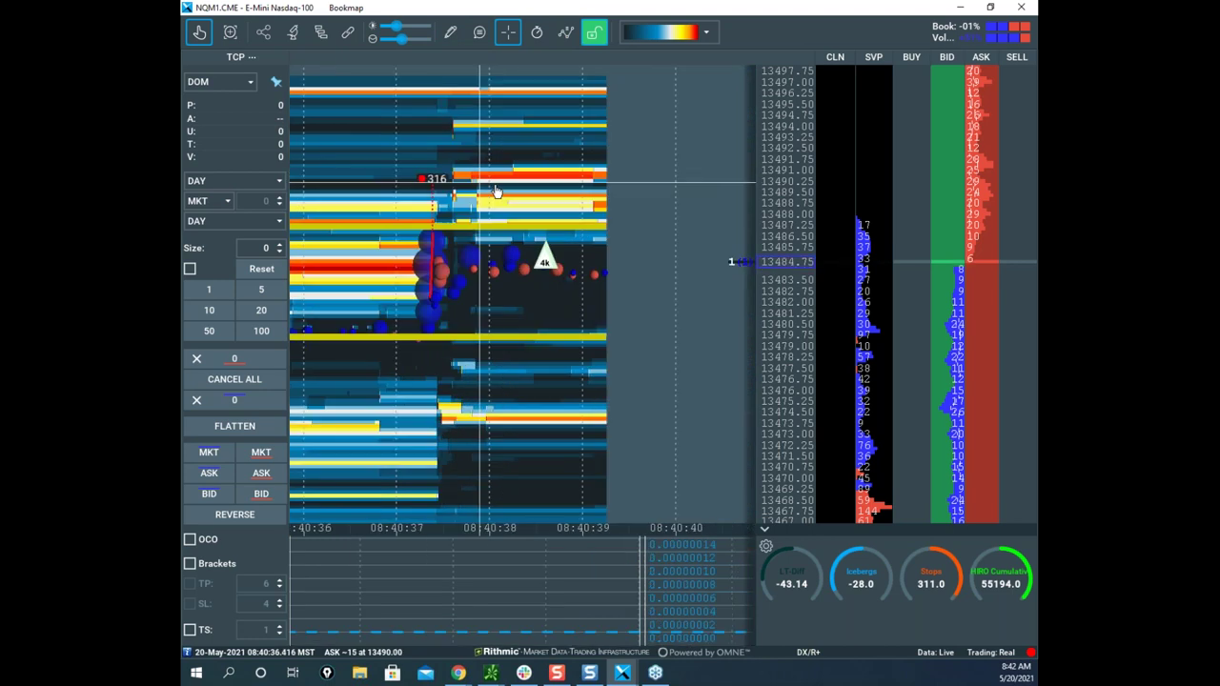
Sketch the 316 stop run's rise and pullback between the two lines, circle its stops spike, and mark the move back above 13488.
{"action": "scroll", "coordinate": [494, 192], "scroll_direction": "down", "scroll_amount": 5}
{"action": "scroll", "coordinate": [622, 229], "scroll_direction": "down", "scroll_amount": 5}
{"action": "scroll", "coordinate": [563, 252], "scroll_direction": "down", "scroll_amount": 6}
{"action": "left_click_drag", "start_coordinate": [636, 258], "coordinate": [625, 291]}
{"action": "scroll", "coordinate": [625, 292], "scroll_direction": "down", "scroll_amount": 1}
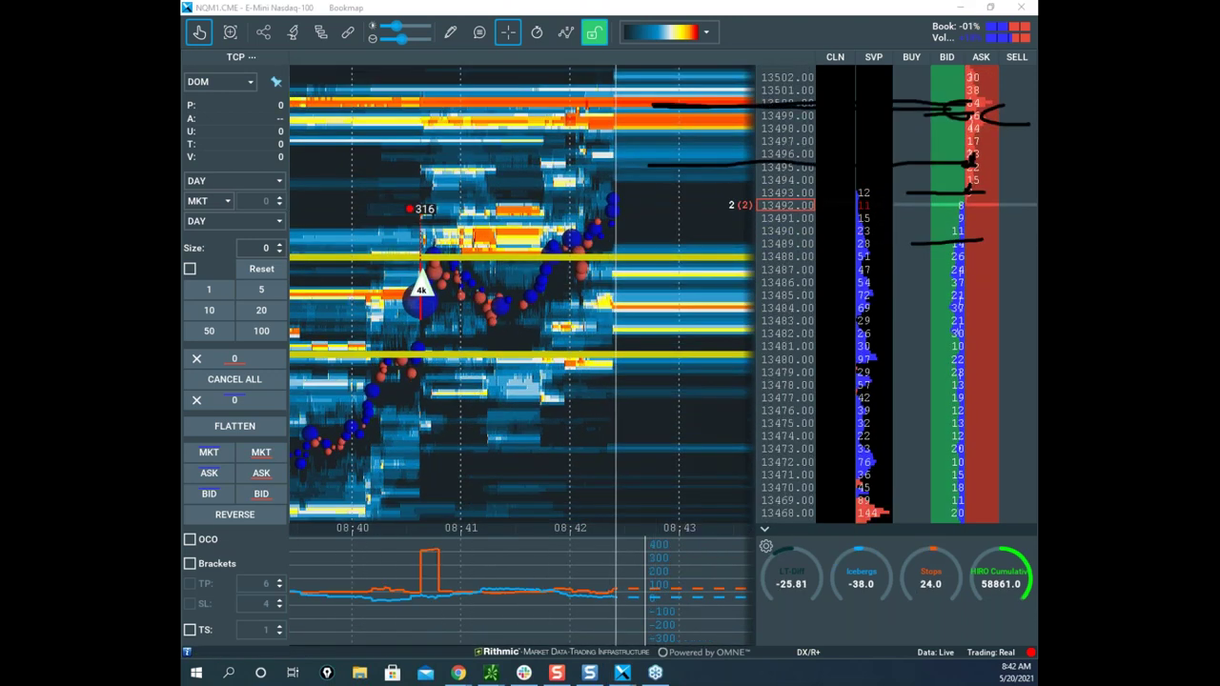
{"action": "mouse_move", "coordinate": [401, 351]}
{"action": "left_mouse_down"}
{"action": "mouse_move", "coordinate": [434, 261]}
{"action": "mouse_move", "coordinate": [490, 310]}
{"action": "left_mouse_up"}
{"action": "mouse_move", "coordinate": [444, 500]}
{"action": "left_mouse_down"}
{"action": "mouse_move", "coordinate": [488, 578]}
{"action": "mouse_move", "coordinate": [486, 499]}
{"action": "left_mouse_up"}
{"action": "left_click_drag", "start_coordinate": [509, 262], "coordinate": [576, 223]}
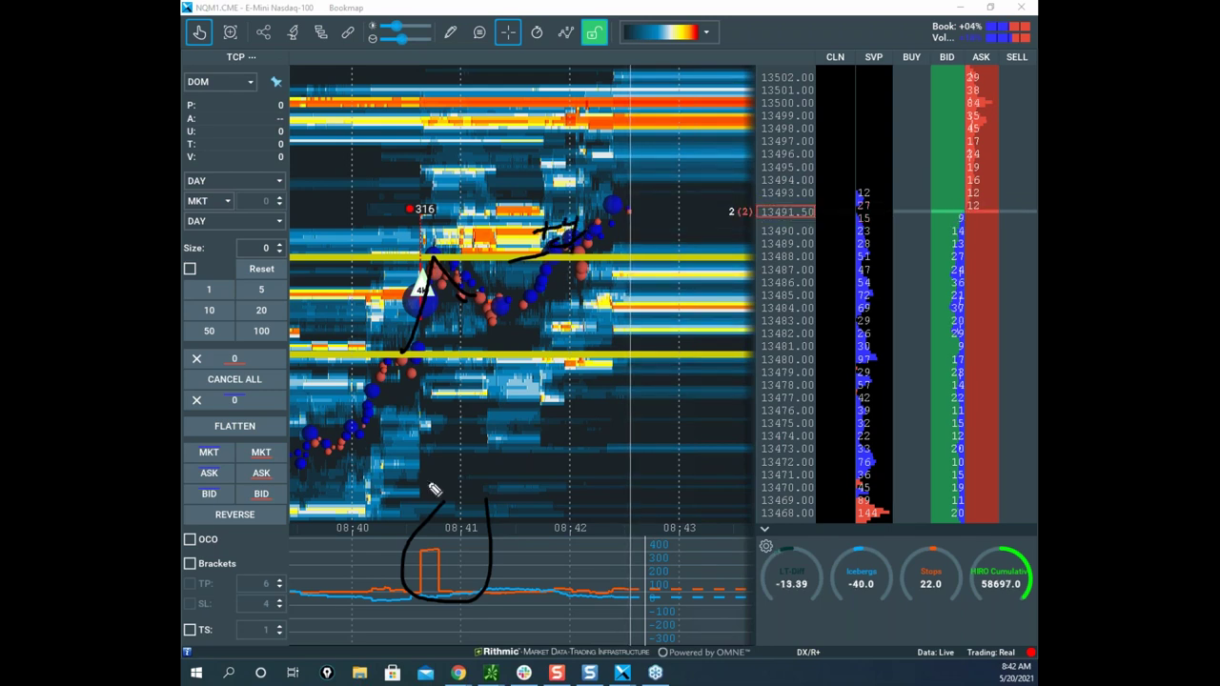
Sketch strokes from the circled stops spike up to the bids near 13477, underline them, and mark the latest price near 13492.
{"action": "left_click_drag", "start_coordinate": [343, 528], "coordinate": [496, 436]}
{"action": "left_click_drag", "start_coordinate": [447, 529], "coordinate": [525, 405]}
{"action": "left_click_drag", "start_coordinate": [519, 532], "coordinate": [551, 419]}
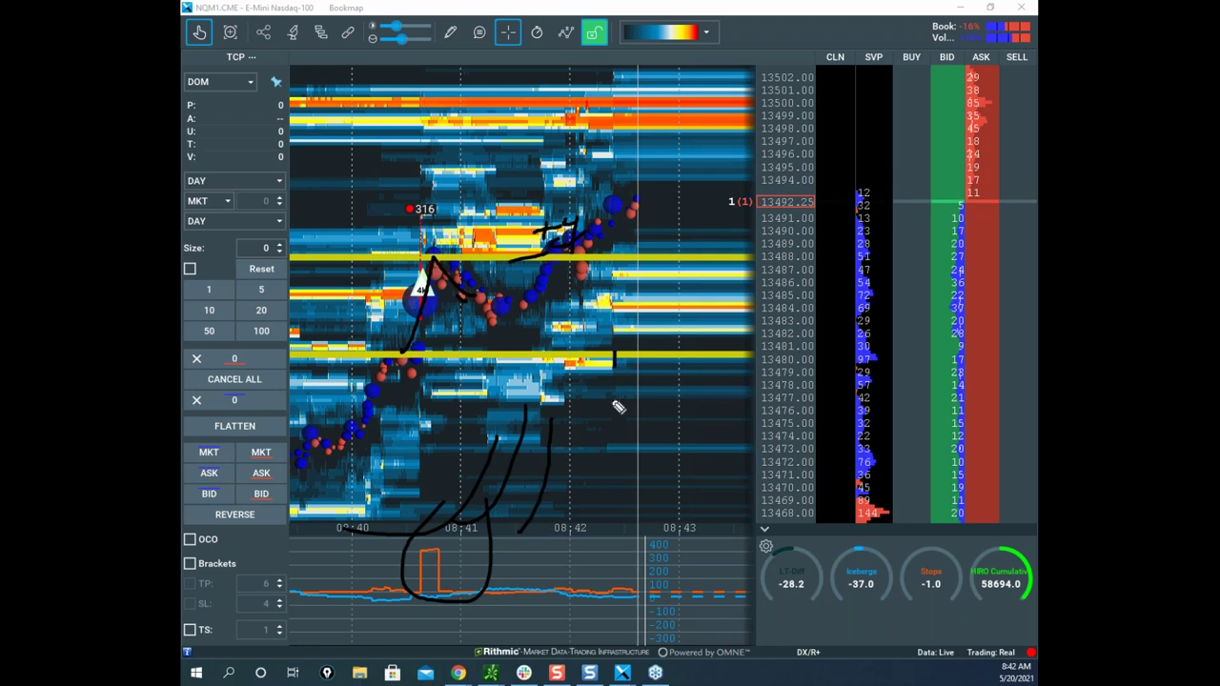
{"action": "left_click_drag", "start_coordinate": [503, 408], "coordinate": [593, 404]}
{"action": "left_click_drag", "start_coordinate": [612, 353], "coordinate": [613, 405]}
{"action": "left_click_drag", "start_coordinate": [629, 240], "coordinate": [651, 178]}
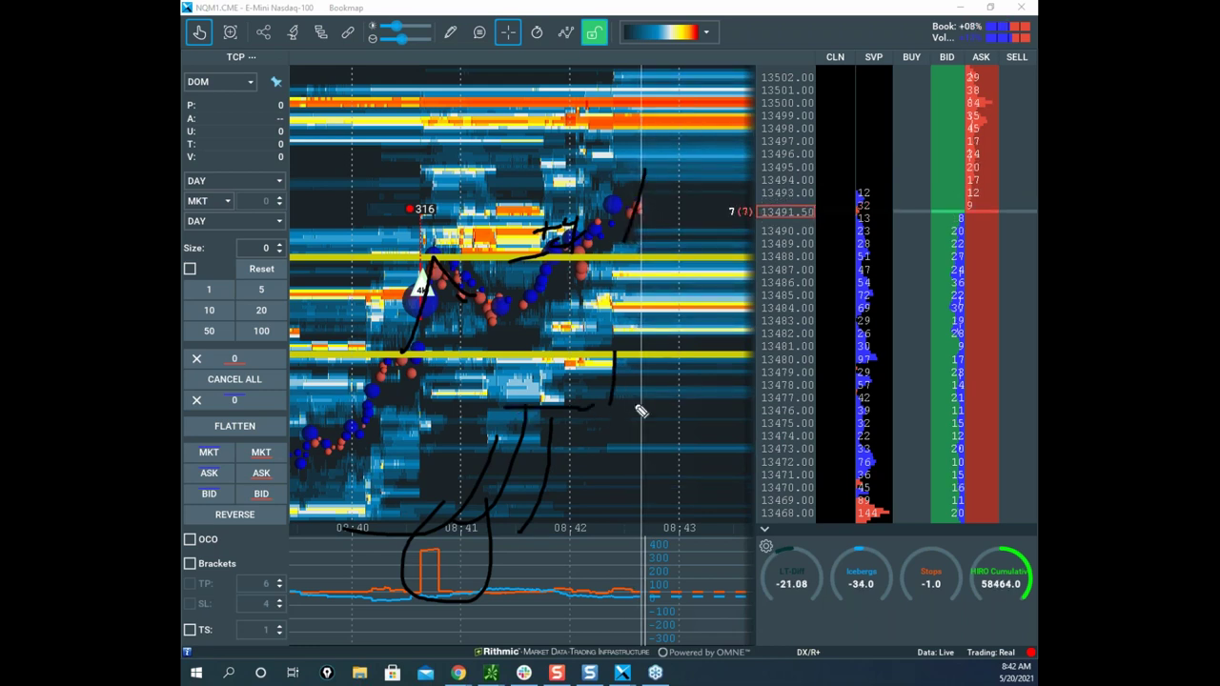
Circle the areas near 13476 and 13490 and the liquidity band around 13500, link price to the band, and clear the sketch.
{"action": "mouse_move", "coordinate": [577, 390]}
{"action": "left_mouse_down"}
{"action": "mouse_move", "coordinate": [482, 405]}
{"action": "mouse_move", "coordinate": [477, 424]}
{"action": "left_mouse_up"}
{"action": "left_click_drag", "start_coordinate": [572, 214], "coordinate": [533, 234]}
{"action": "mouse_move", "coordinate": [703, 148]}
{"action": "left_mouse_down"}
{"action": "mouse_move", "coordinate": [661, 240]}
{"action": "mouse_move", "coordinate": [636, 256]}
{"action": "mouse_move", "coordinate": [722, 33]}
{"action": "mouse_move", "coordinate": [667, 96]}
{"action": "mouse_move", "coordinate": [314, 119]}
{"action": "mouse_move", "coordinate": [789, 155]}
{"action": "mouse_move", "coordinate": [564, 82]}
{"action": "left_mouse_up"}
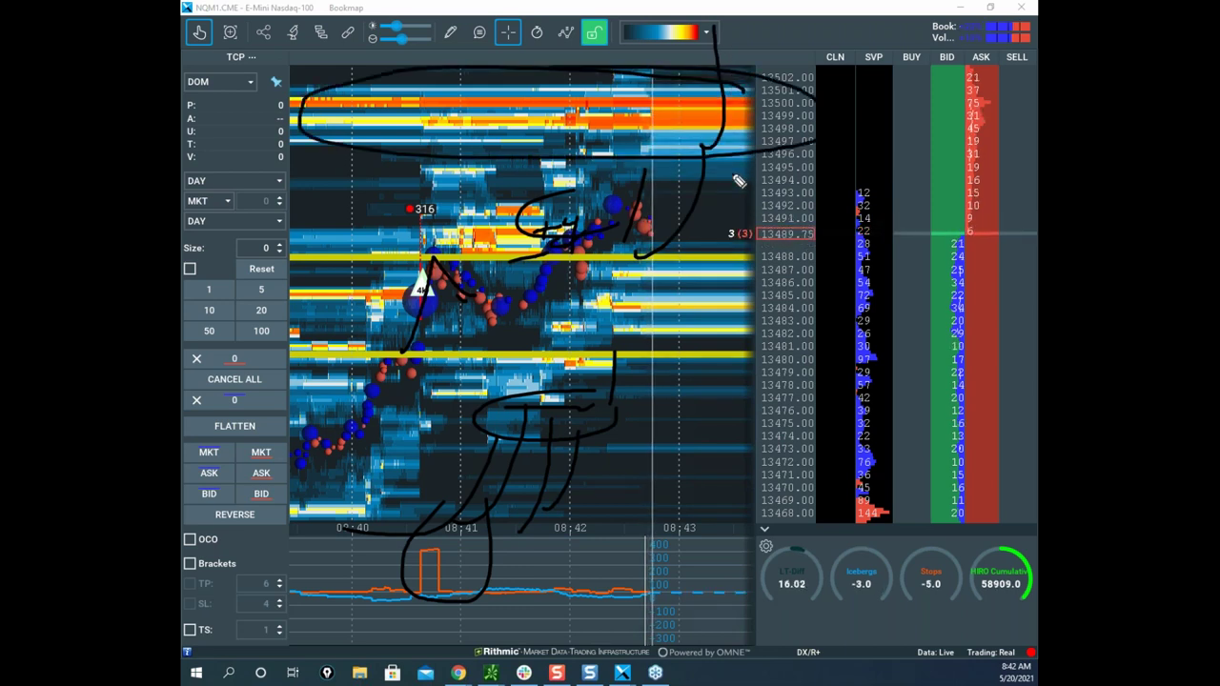
{"action": "left_click_drag", "start_coordinate": [649, 257], "coordinate": [723, 13]}
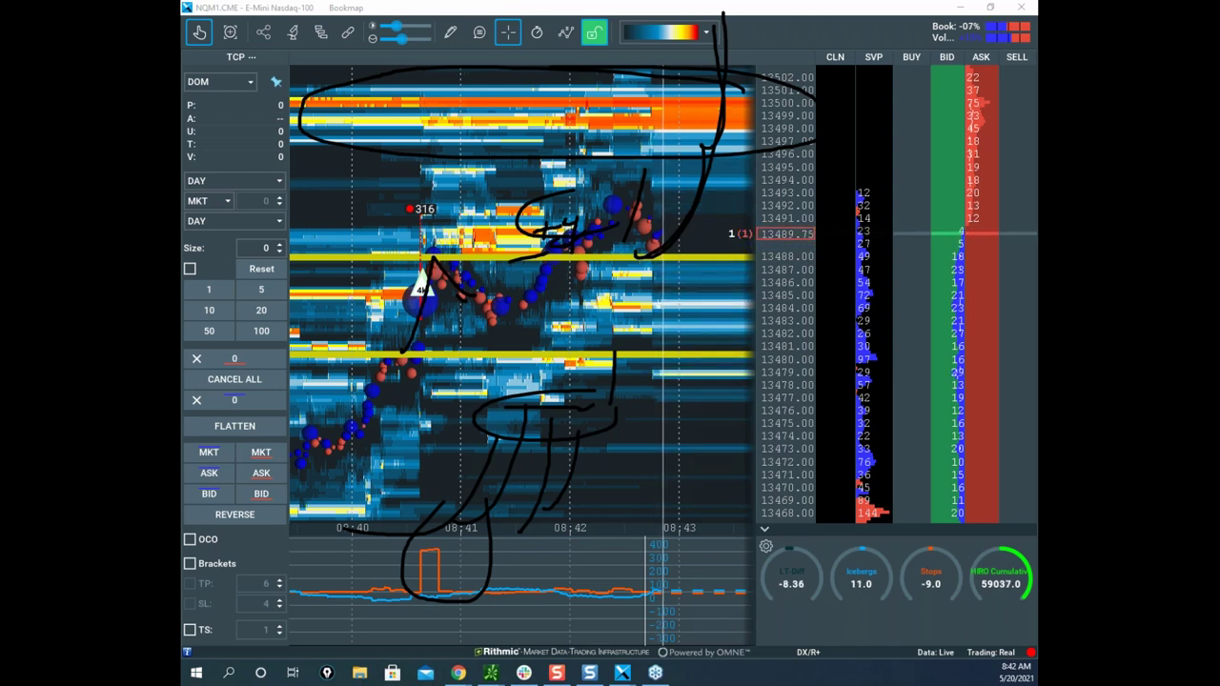
{"action": "key", "text": "Escape"}
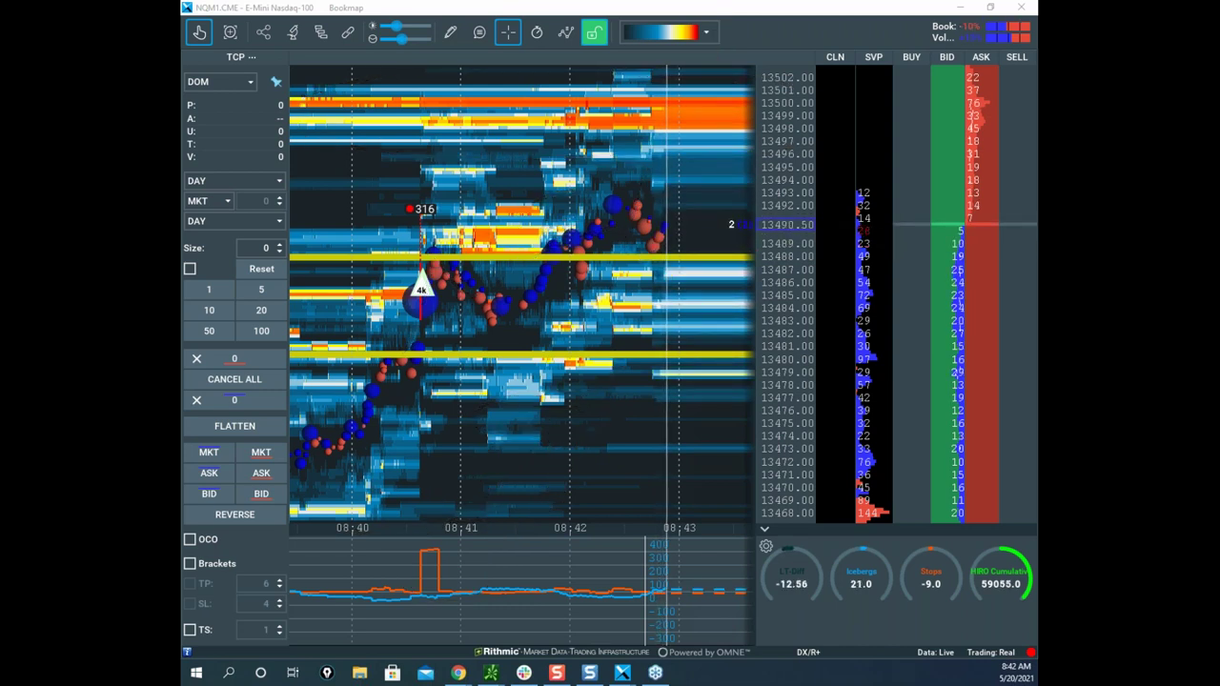
Examine the Nasdaq-100 stop-run markers and horizontal levels back to 08:00, including the 13410 to 13445 area.
{"action": "scroll", "coordinate": [579, 196], "scroll_direction": "down", "scroll_amount": 10}
{"action": "left_click_drag", "start_coordinate": [630, 257], "coordinate": [664, 152]}
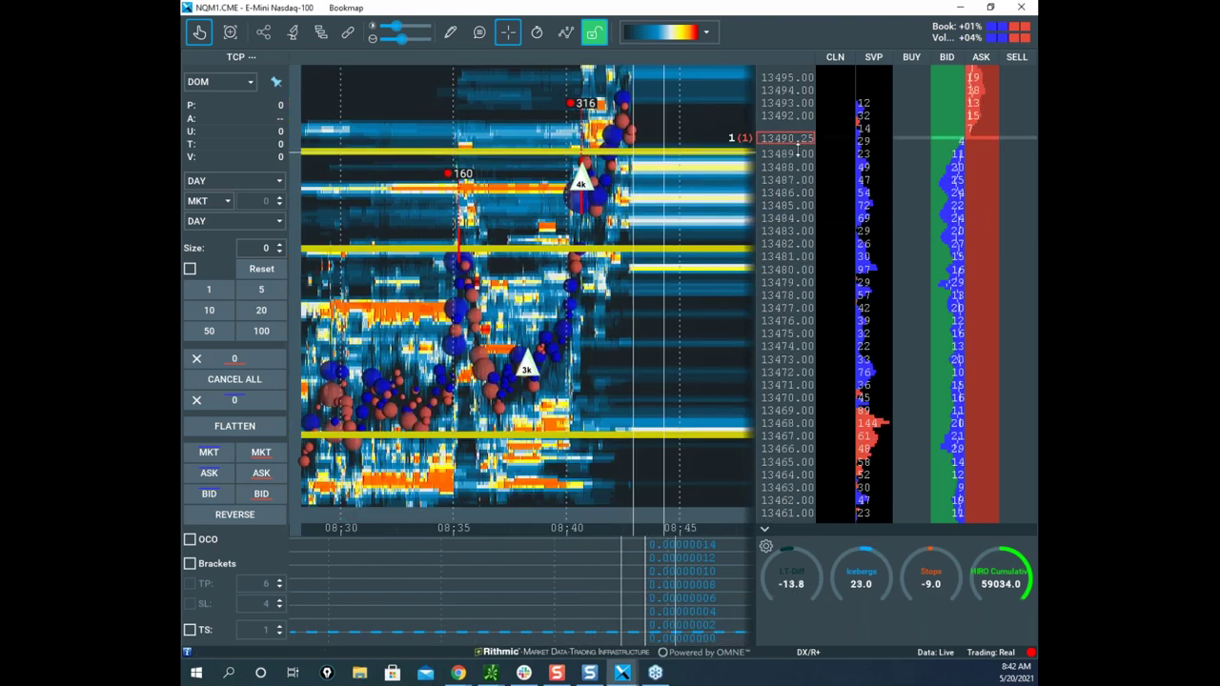
{"action": "left_click_drag", "start_coordinate": [794, 184], "coordinate": [792, 220]}
{"action": "scroll", "coordinate": [661, 222], "scroll_direction": "down", "scroll_amount": 3}
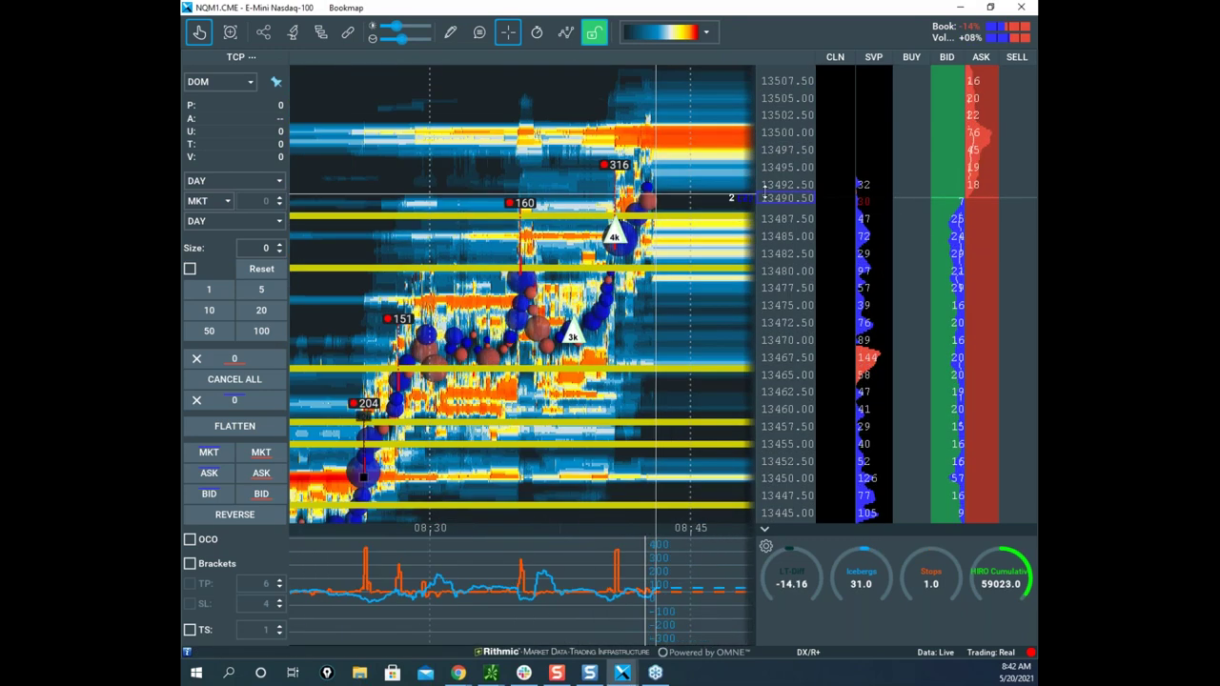
{"action": "scroll", "coordinate": [764, 193], "scroll_direction": "down", "scroll_amount": 5}
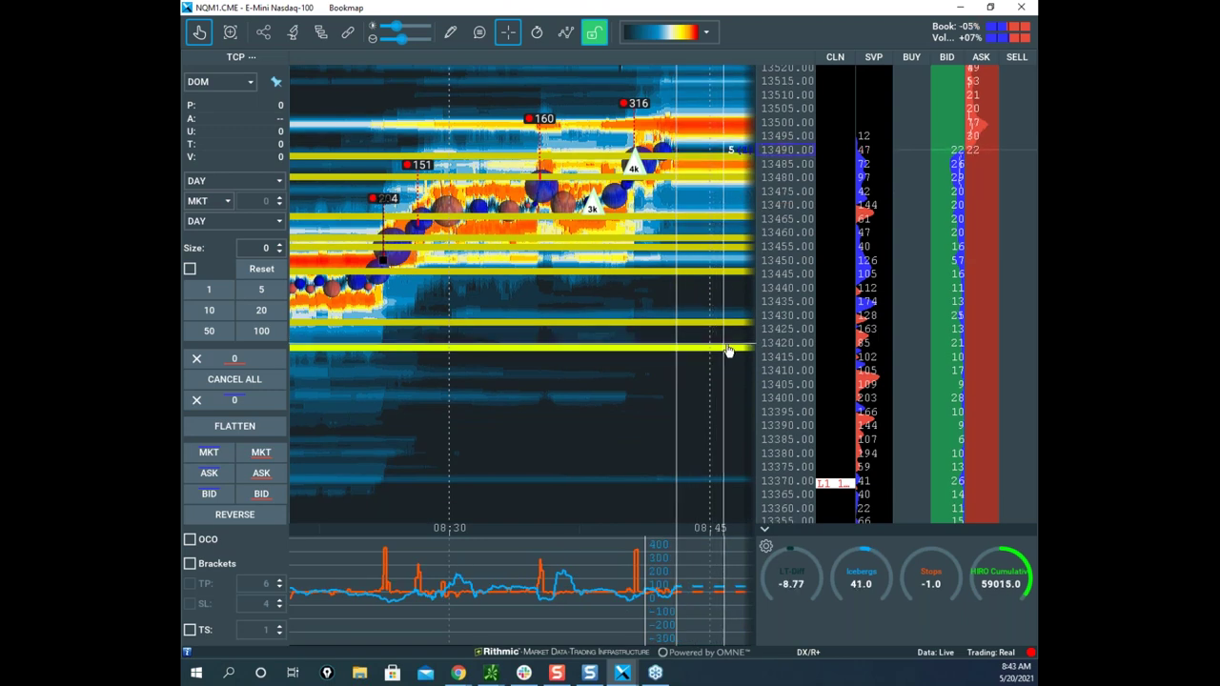
{"action": "scroll", "coordinate": [631, 340], "scroll_direction": "down", "scroll_amount": 5}
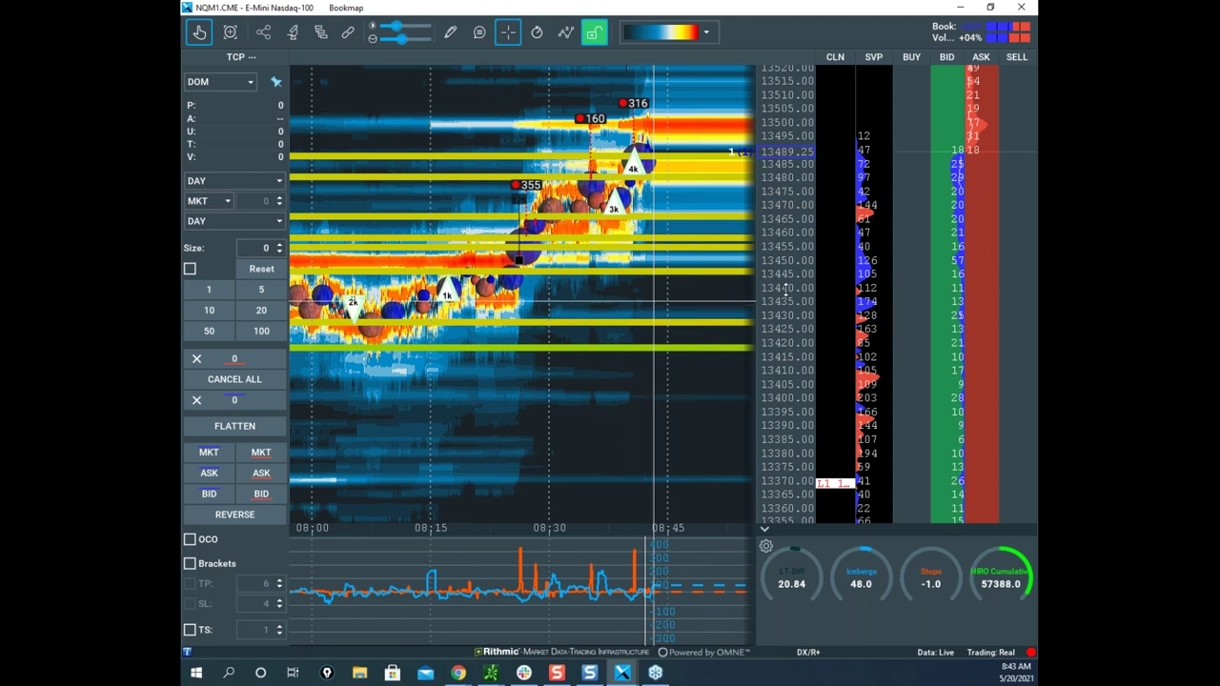
{"action": "left_click_drag", "start_coordinate": [786, 289], "coordinate": [787, 277]}
{"action": "scroll", "coordinate": [785, 294], "scroll_direction": "up", "scroll_amount": 5}
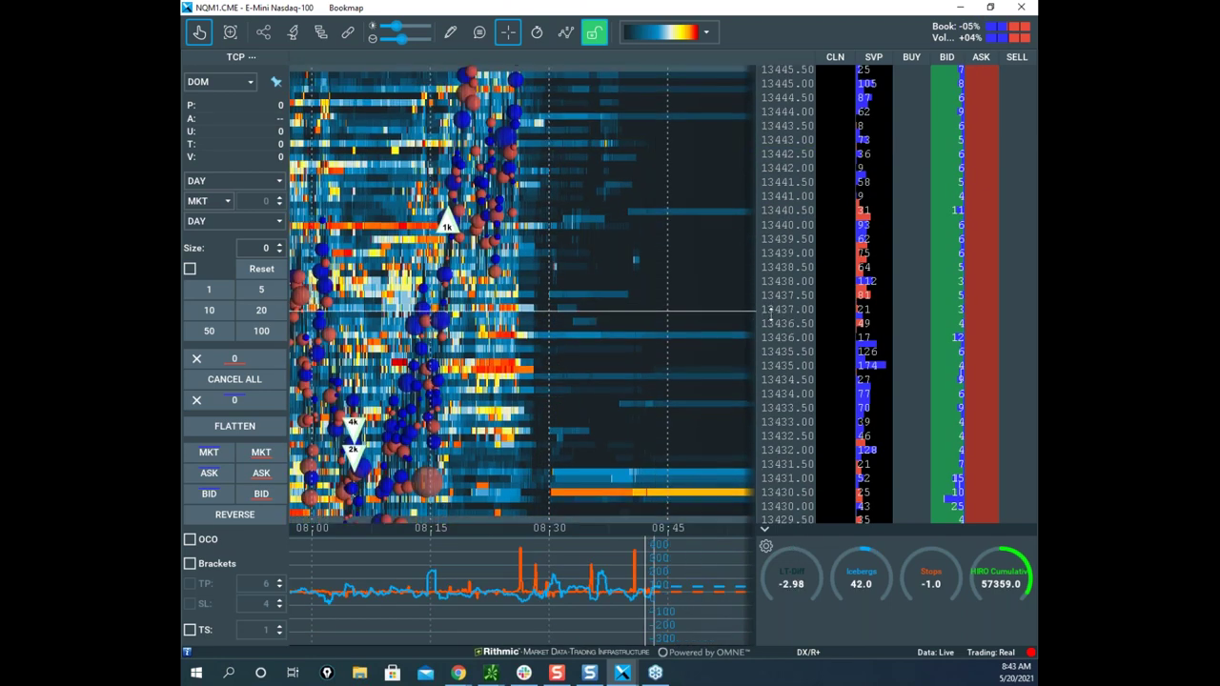
{"action": "scroll", "coordinate": [783, 312], "scroll_direction": "down", "scroll_amount": 5}
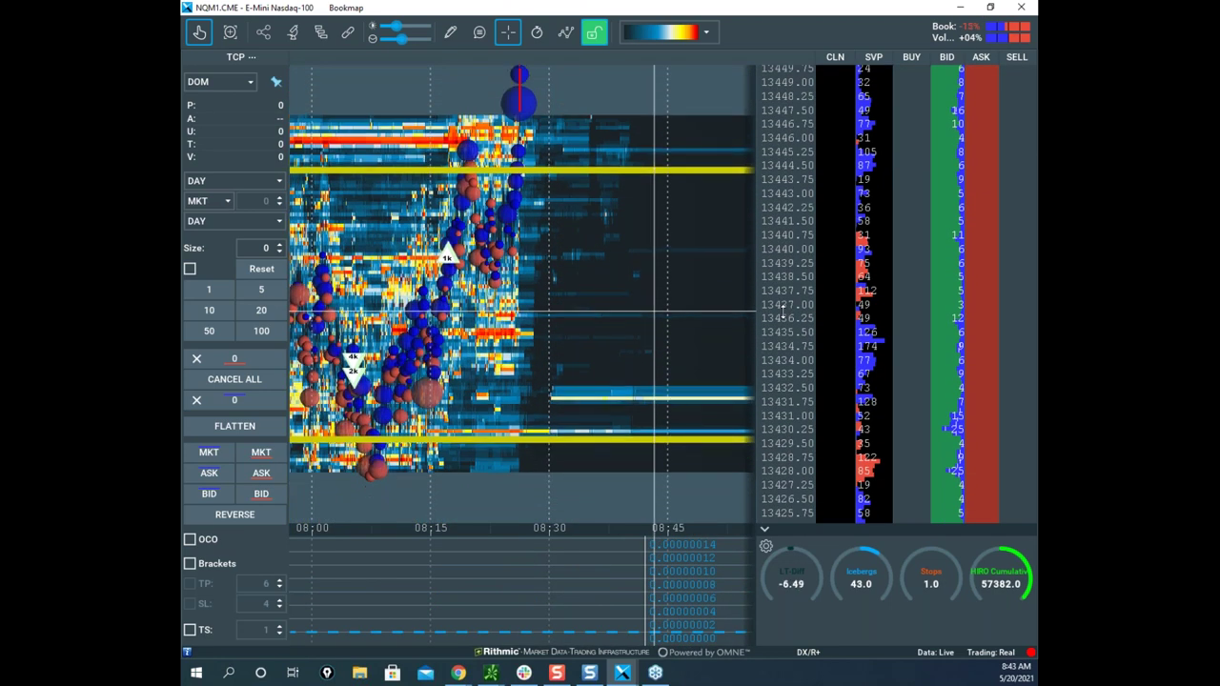
{"action": "left_click_drag", "start_coordinate": [691, 314], "coordinate": [702, 201]}
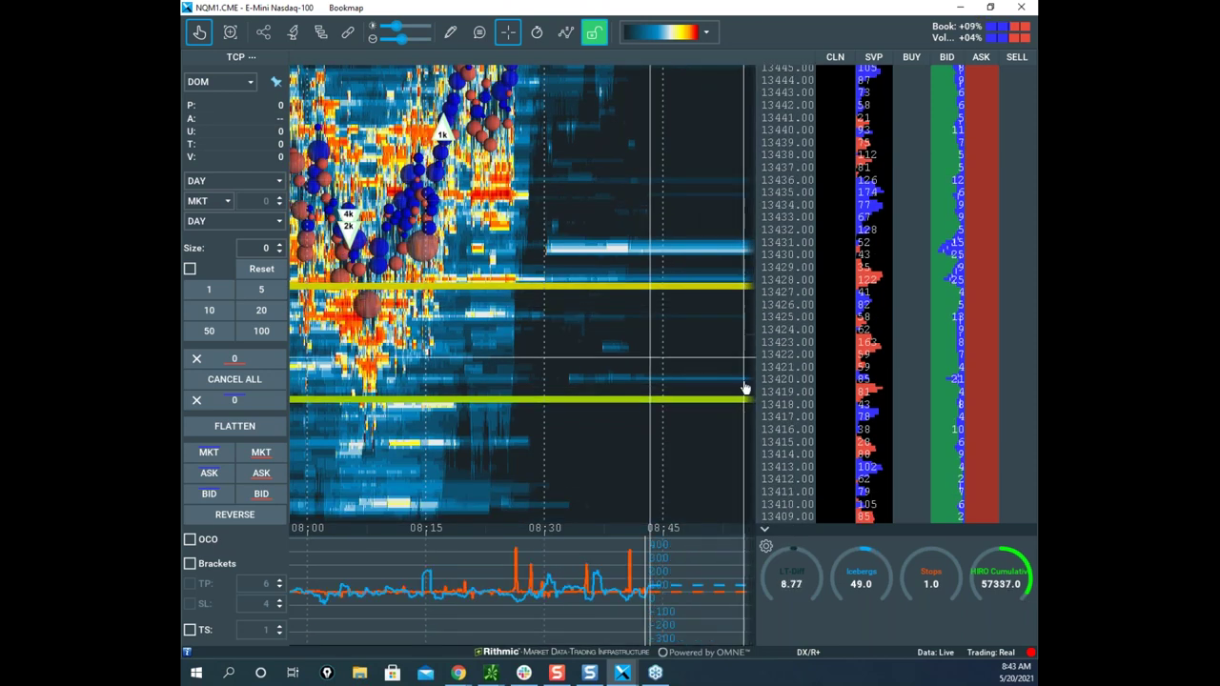
Examine the recent price action between 13445 and 13505 around the 160 and 316 stop-run markers.
{"action": "left_click_drag", "start_coordinate": [787, 189], "coordinate": [785, 254]}
{"action": "left_click_drag", "start_coordinate": [718, 205], "coordinate": [688, 377]}
{"action": "left_click_drag", "start_coordinate": [690, 196], "coordinate": [663, 348]}
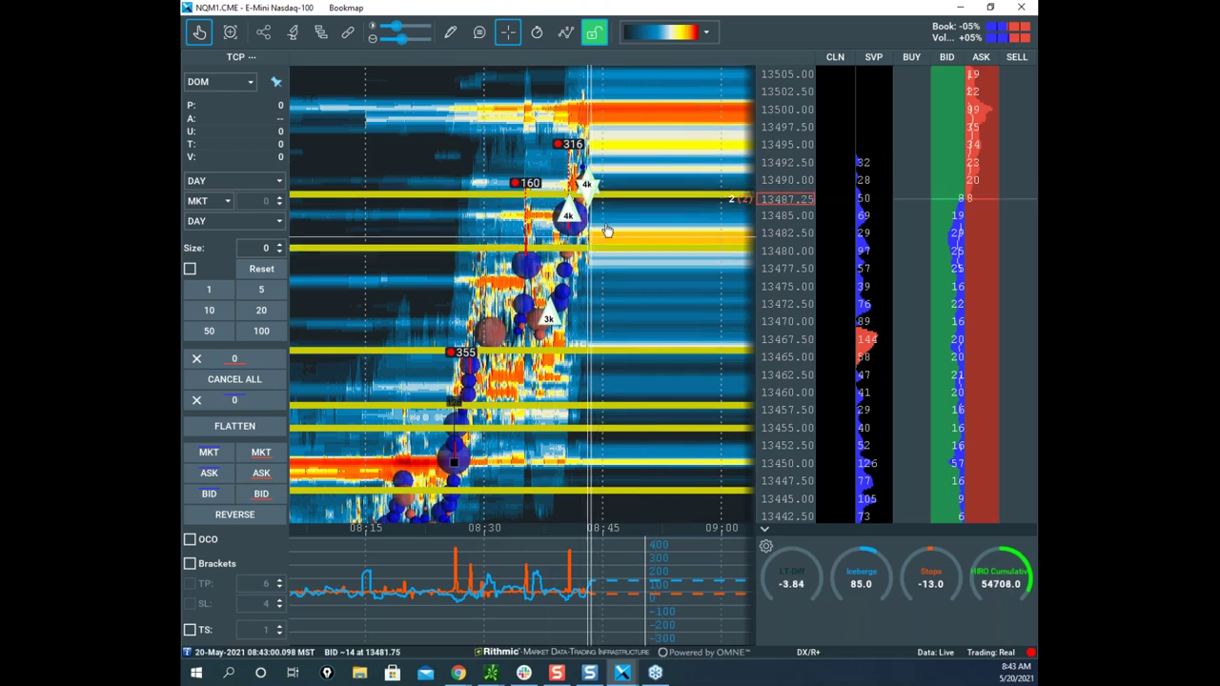
{"action": "scroll", "coordinate": [650, 231], "scroll_direction": "down", "scroll_amount": 2}
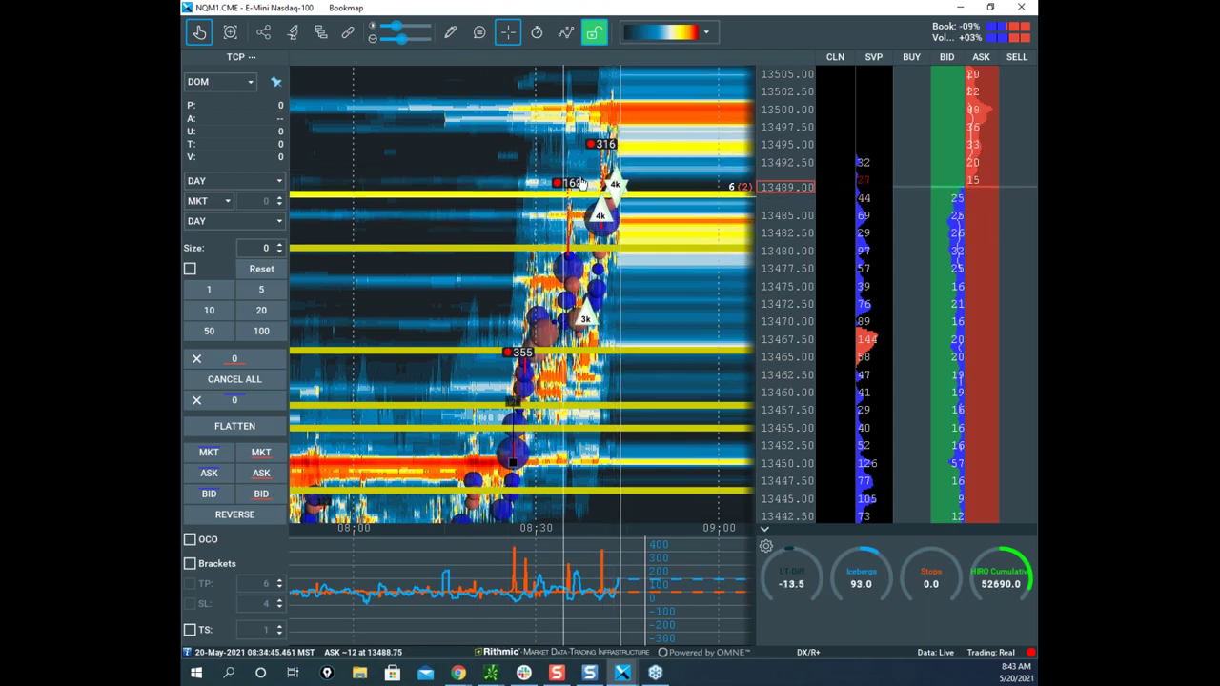
{"action": "scroll", "coordinate": [611, 170], "scroll_direction": "up", "scroll_amount": 1}
{"action": "scroll", "coordinate": [603, 200], "scroll_direction": "up", "scroll_amount": 2}
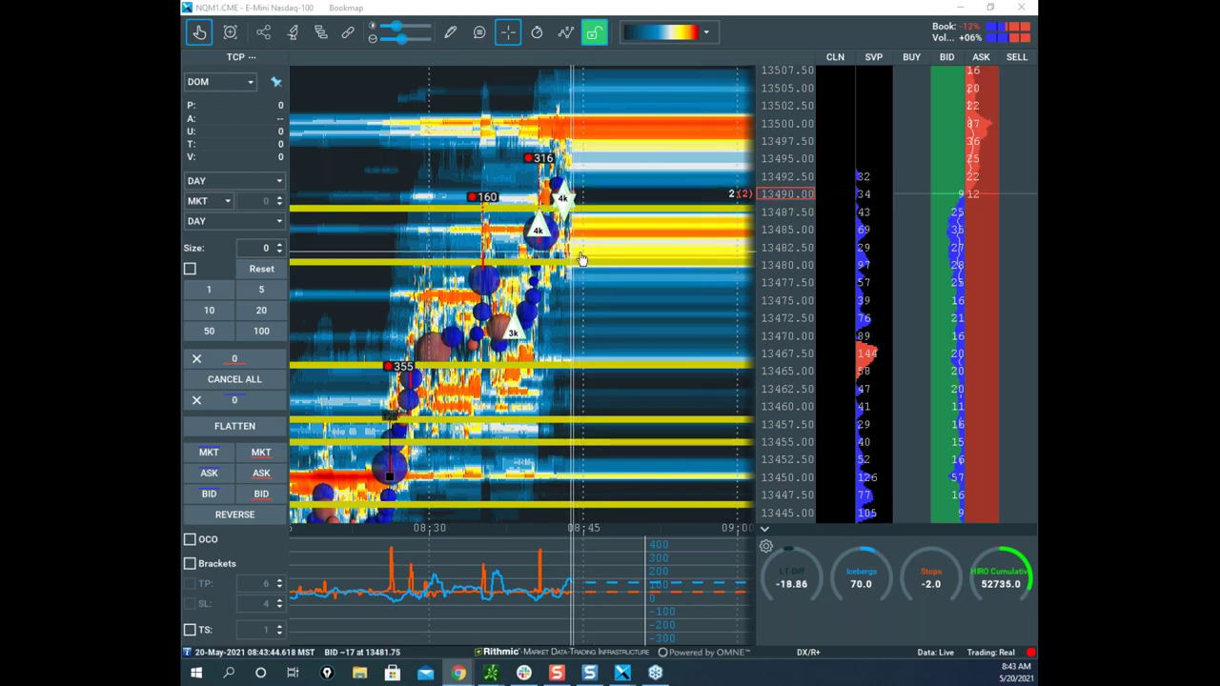
{"action": "scroll", "coordinate": [589, 220], "scroll_direction": "up", "scroll_amount": 2}
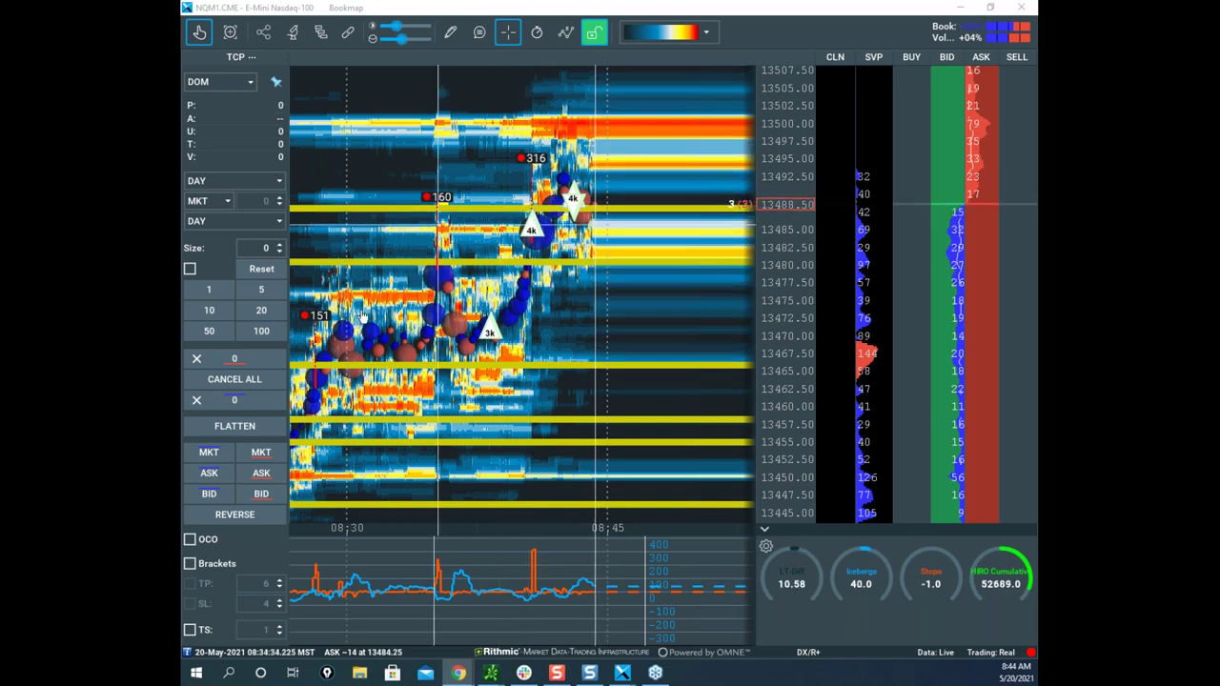
{"action": "scroll", "coordinate": [667, 362], "scroll_direction": "up", "scroll_amount": 3}
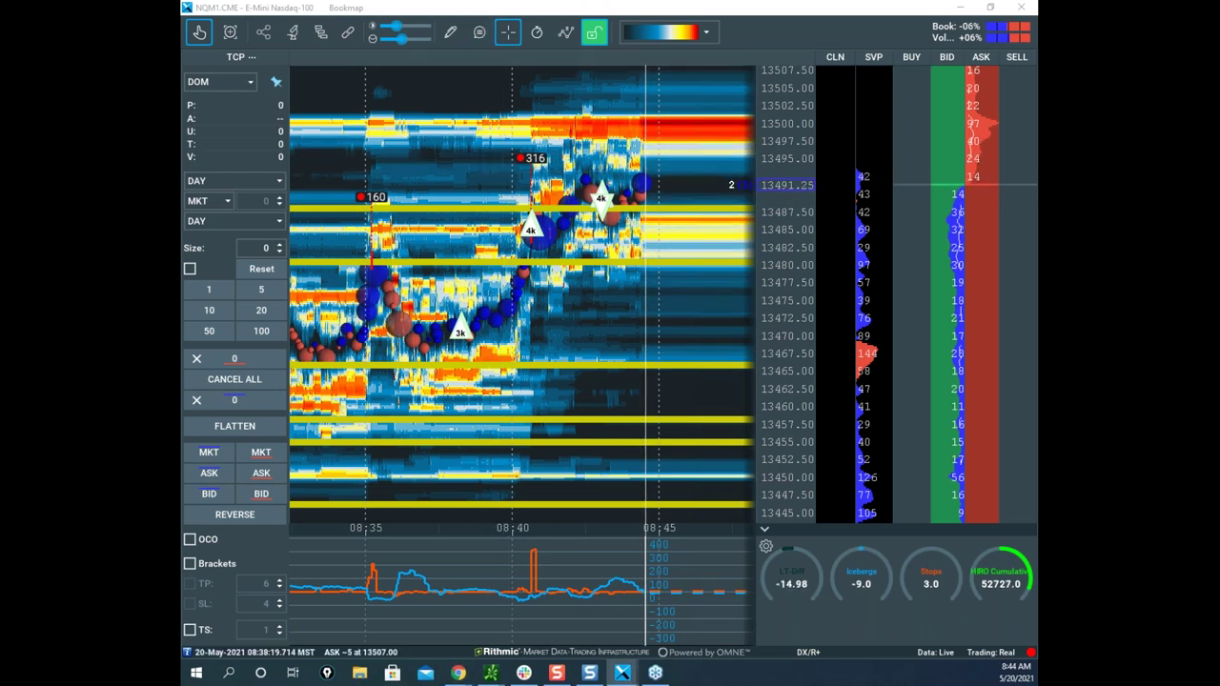
Move the Nasdaq-100 chart aside, maximize the S&P 500 chart, and frame its rise from 08:00 up to about 4160.
{"action": "left_click_drag", "start_coordinate": [588, 9], "coordinate": [181, 43]}
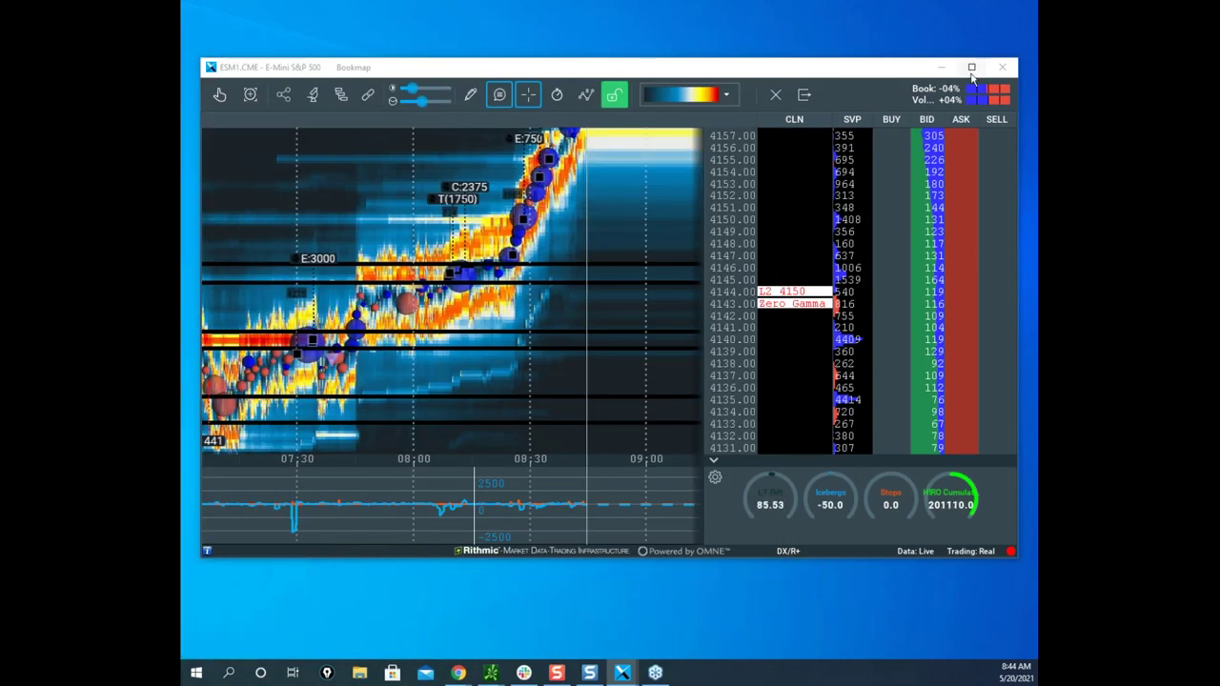
{"action": "left_click", "coordinate": [971, 67]}
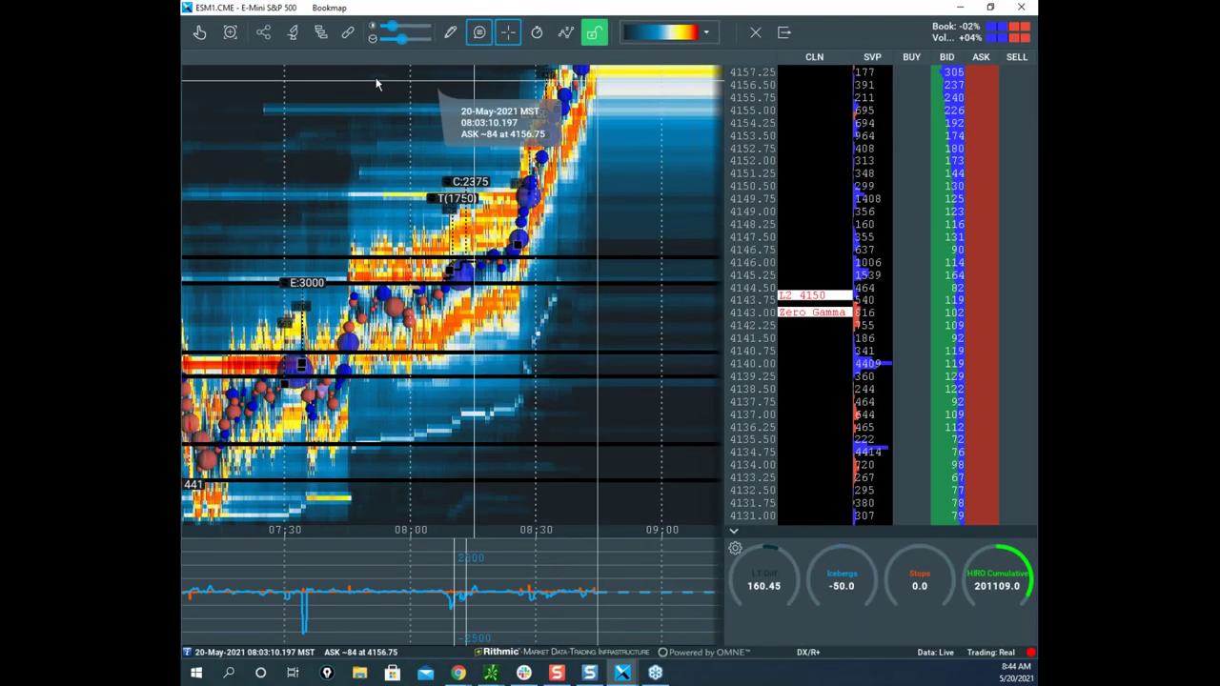
{"action": "left_click_drag", "start_coordinate": [678, 184], "coordinate": [635, 331]}
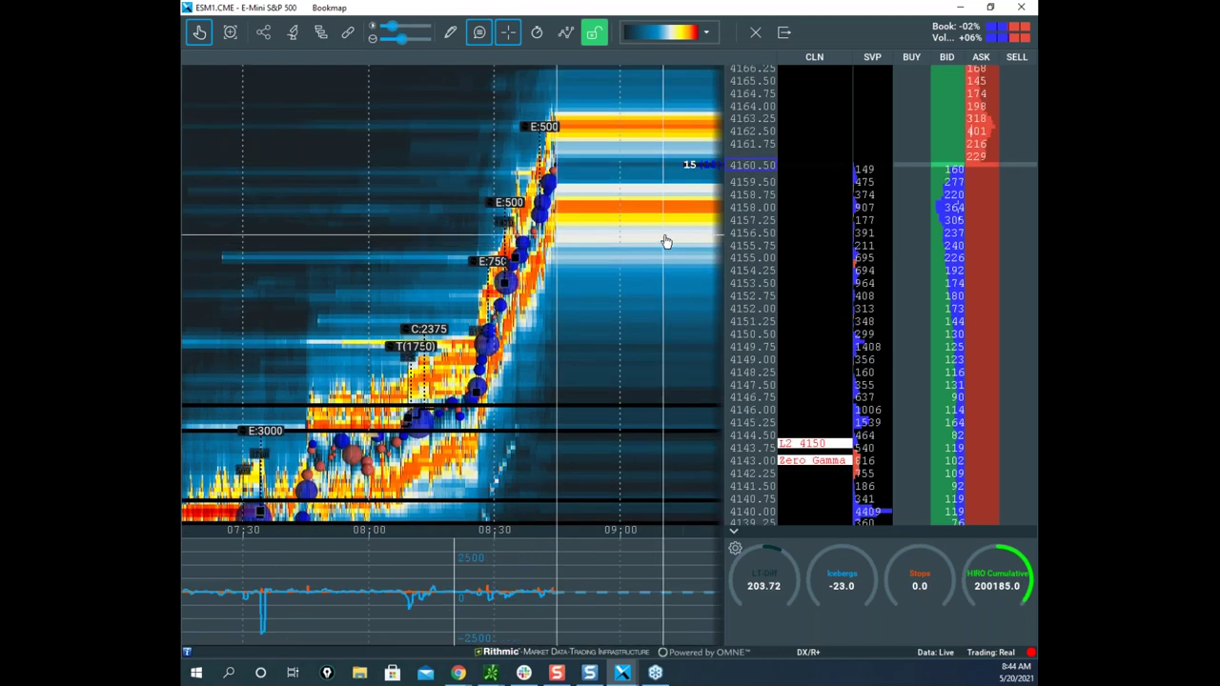
{"action": "scroll", "coordinate": [664, 245], "scroll_direction": "up", "scroll_amount": 2}
{"action": "scroll", "coordinate": [657, 243], "scroll_direction": "down", "scroll_amount": 1}
{"action": "scroll", "coordinate": [657, 233], "scroll_direction": "up", "scroll_amount": 5}
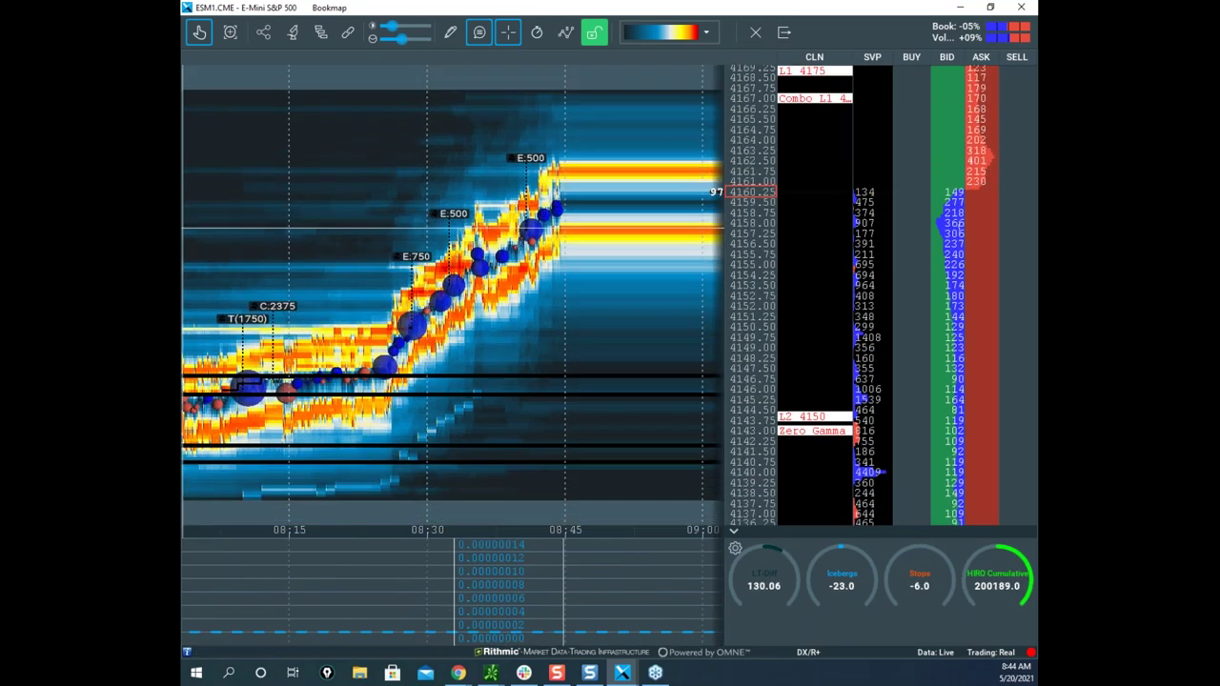
{"action": "scroll", "coordinate": [657, 241], "scroll_direction": "down", "scroll_amount": 3}
{"action": "left_click_drag", "start_coordinate": [658, 241], "coordinate": [588, 214]}
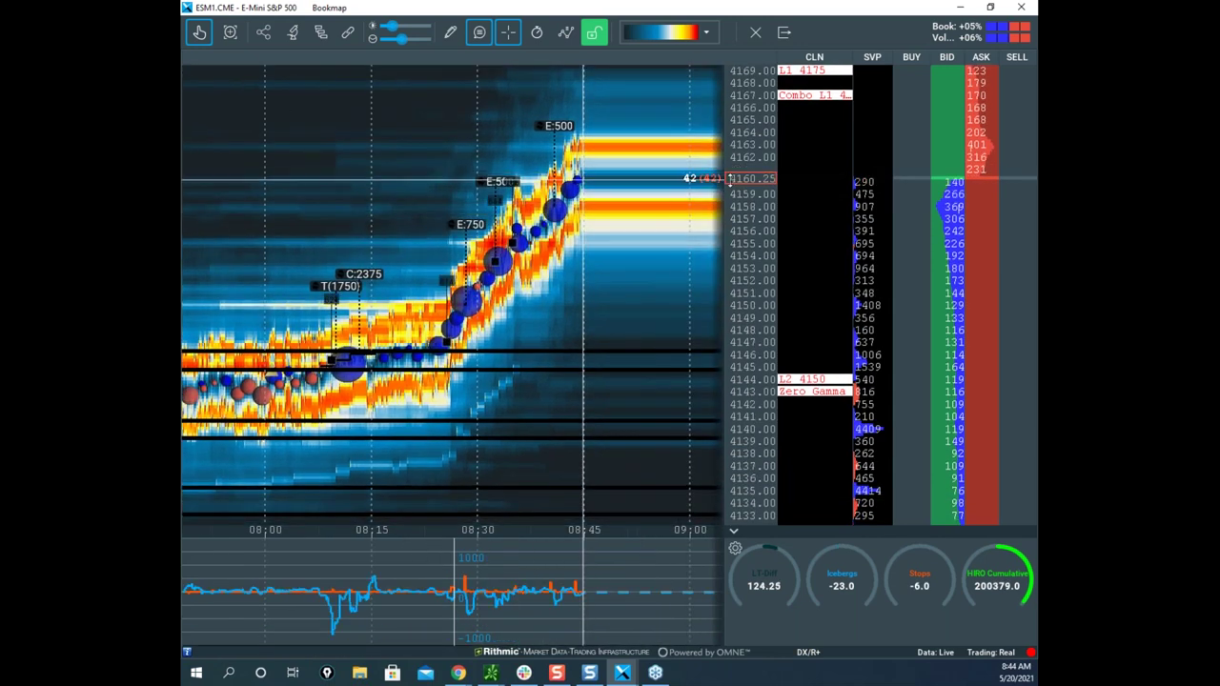
Examine the S&P 500 price action from 08:25 to 08:45 around the E:750 and E:500 markers up to 4160.
{"action": "left_click_drag", "start_coordinate": [739, 184], "coordinate": [739, 189]}
{"action": "scroll", "coordinate": [739, 190], "scroll_direction": "up", "scroll_amount": 3}
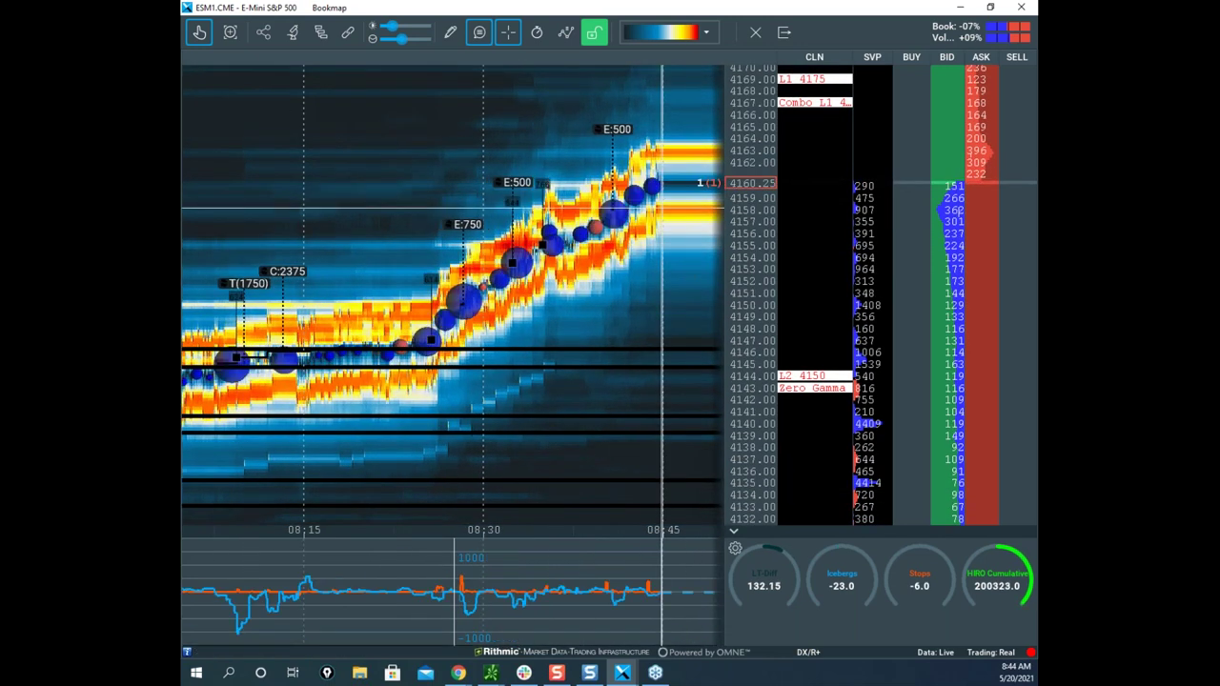
{"action": "left_click_drag", "start_coordinate": [751, 175], "coordinate": [744, 176]}
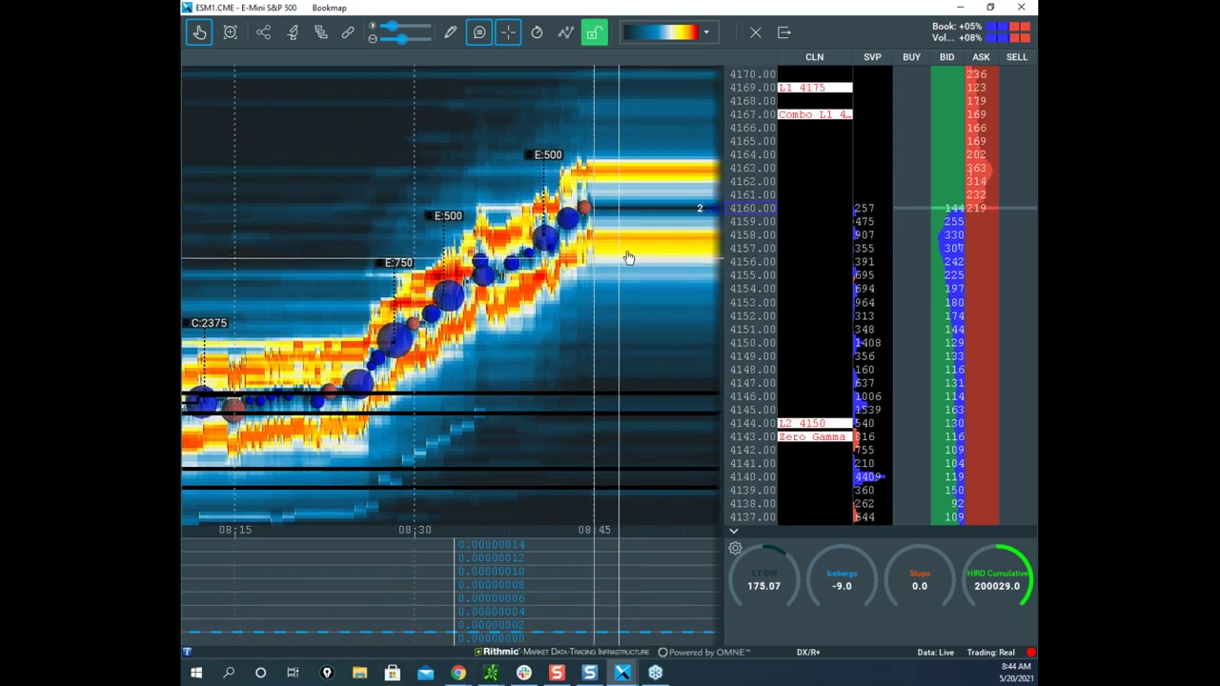
{"action": "left_click_drag", "start_coordinate": [746, 209], "coordinate": [745, 188]}
{"action": "scroll", "coordinate": [644, 210], "scroll_direction": "up", "scroll_amount": 3}
{"action": "left_click_drag", "start_coordinate": [654, 210], "coordinate": [626, 247]}
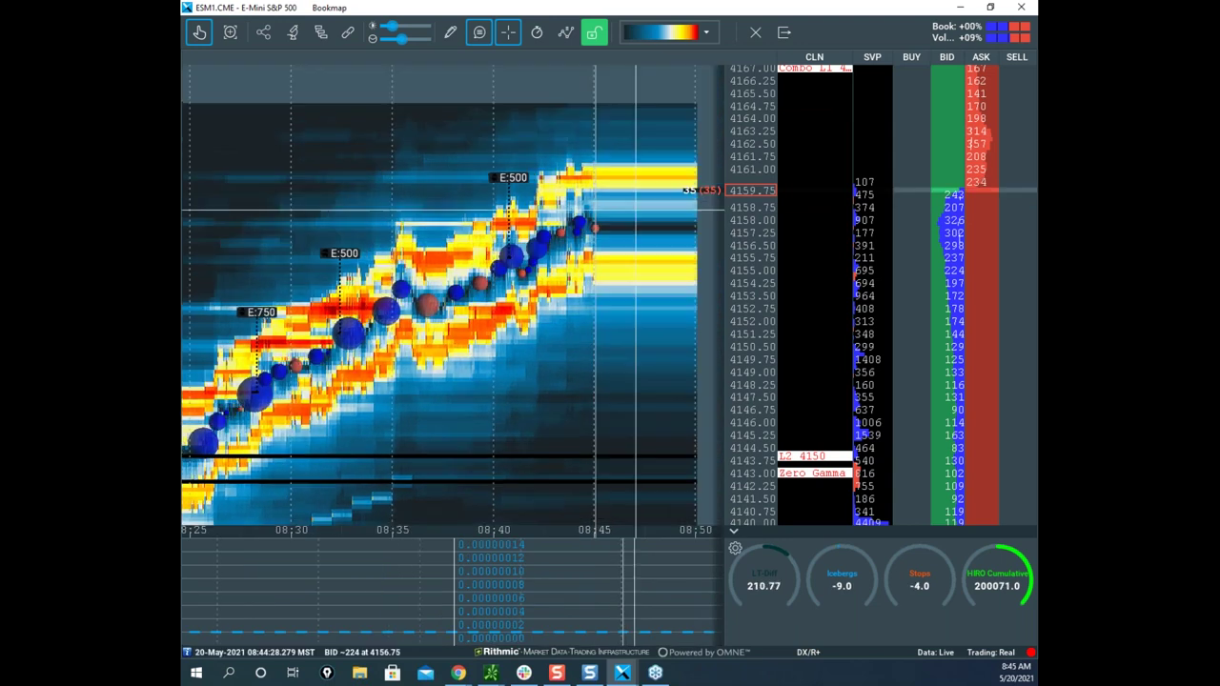
{"action": "left_click_drag", "start_coordinate": [748, 249], "coordinate": [747, 234]}
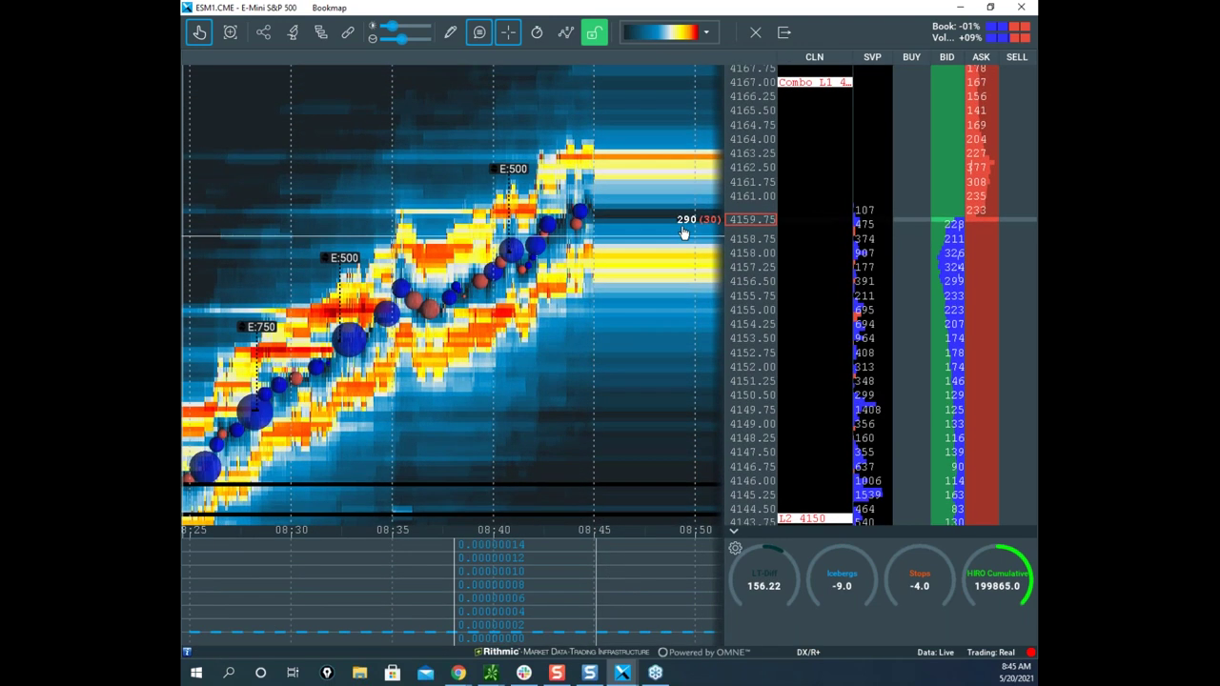
Circle the 08:00 to 08:25 consolidation, trace the following rise and the liquidity trail beneath it, and clear the sketch.
{"action": "scroll", "coordinate": [665, 227], "scroll_direction": "down", "scroll_amount": 3}
{"action": "scroll", "coordinate": [607, 345], "scroll_direction": "down", "scroll_amount": 2}
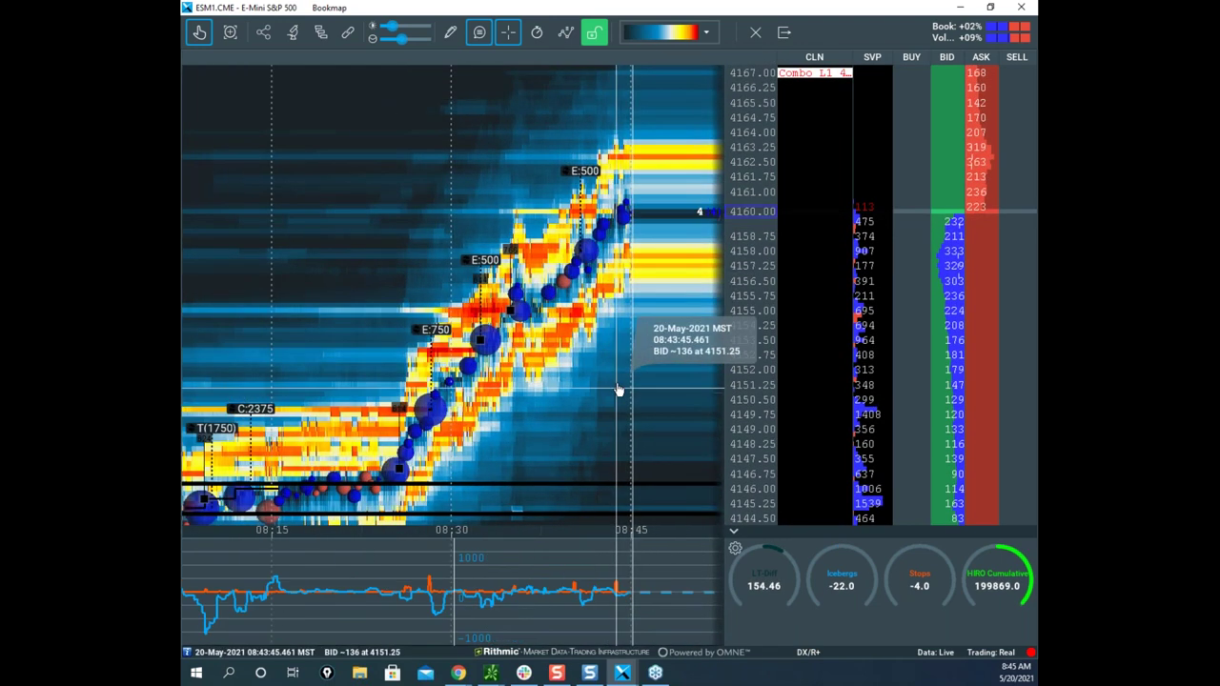
{"action": "left_click_drag", "start_coordinate": [619, 390], "coordinate": [610, 296]}
{"action": "scroll", "coordinate": [518, 353], "scroll_direction": "down", "scroll_amount": 3}
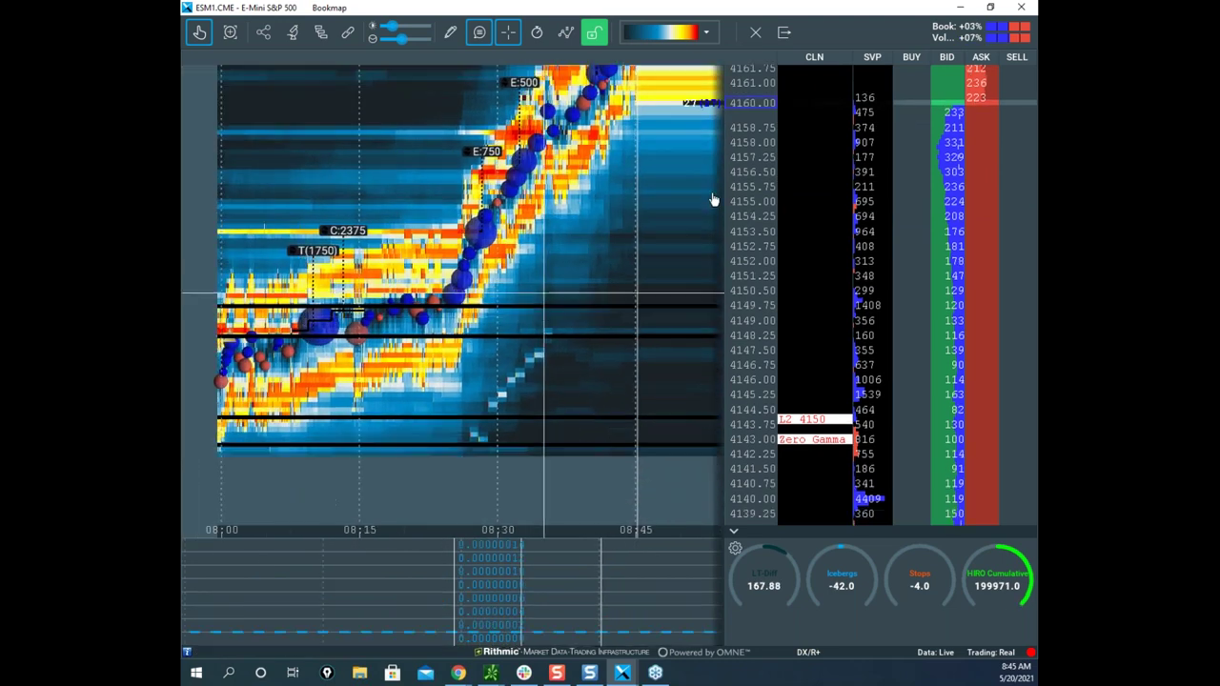
{"action": "left_click_drag", "start_coordinate": [739, 232], "coordinate": [739, 237]}
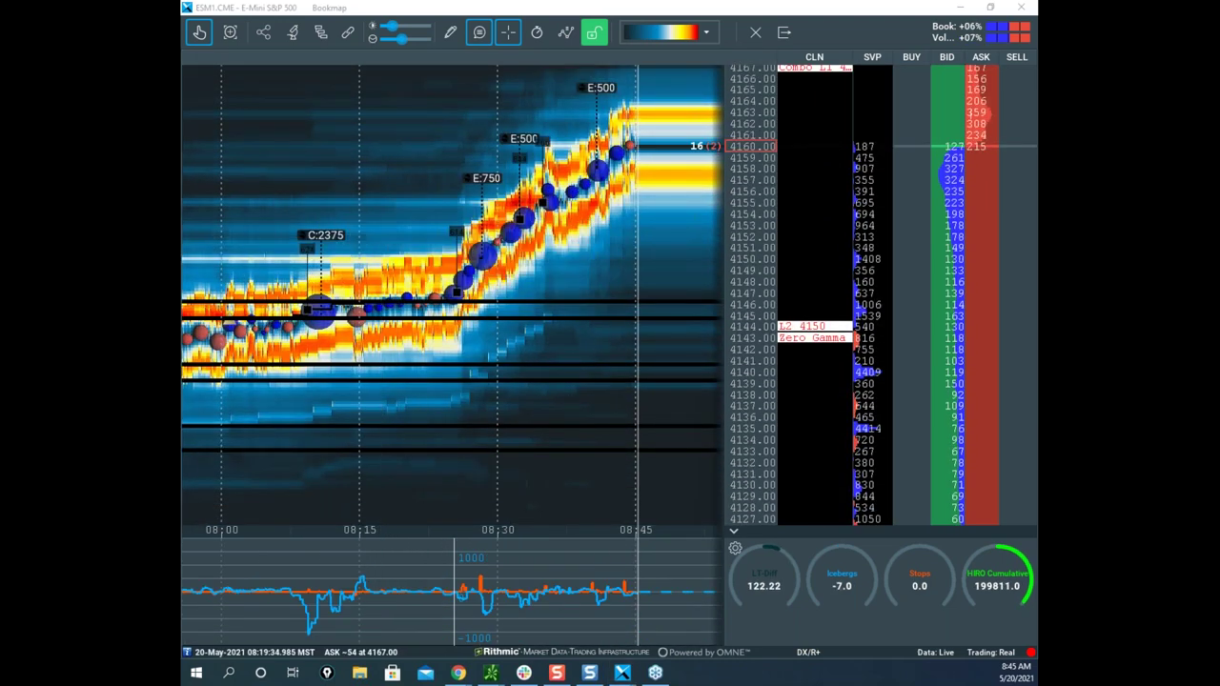
{"action": "mouse_move", "coordinate": [291, 307]}
{"action": "left_mouse_down"}
{"action": "mouse_move", "coordinate": [292, 506]}
{"action": "mouse_move", "coordinate": [365, 265]}
{"action": "left_mouse_up"}
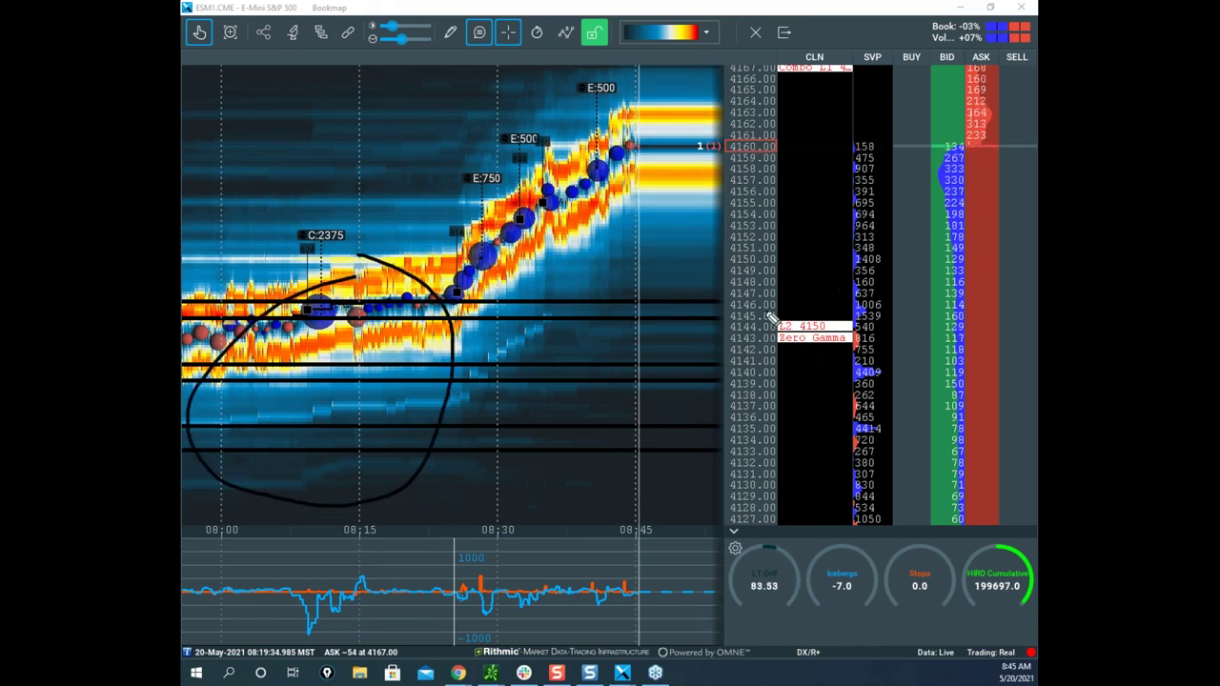
{"action": "left_click_drag", "start_coordinate": [478, 296], "coordinate": [711, 75]}
{"action": "left_click_drag", "start_coordinate": [348, 249], "coordinate": [590, 275]}
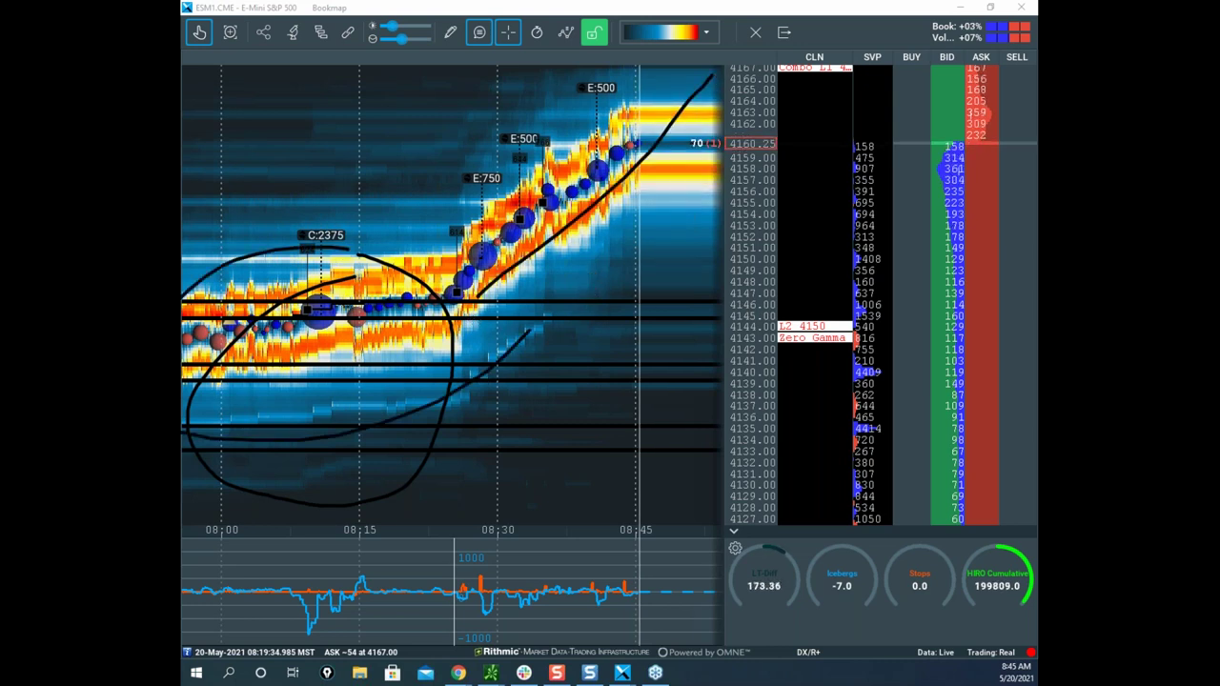
{"action": "key", "text": "Escape"}
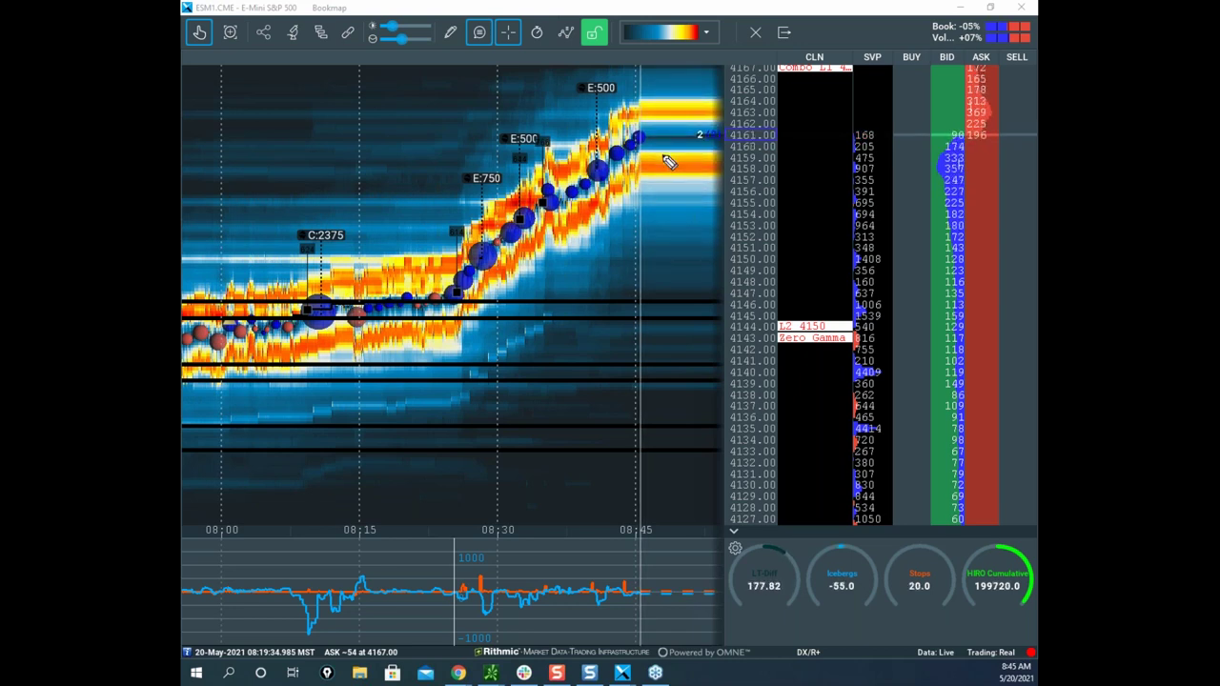
Outline the bid and ask sizes near 4160, sketch around the consolidation and along the rise's upper edge, and clear the sketch.
{"action": "left_click_drag", "start_coordinate": [956, 126], "coordinate": [968, 146]}
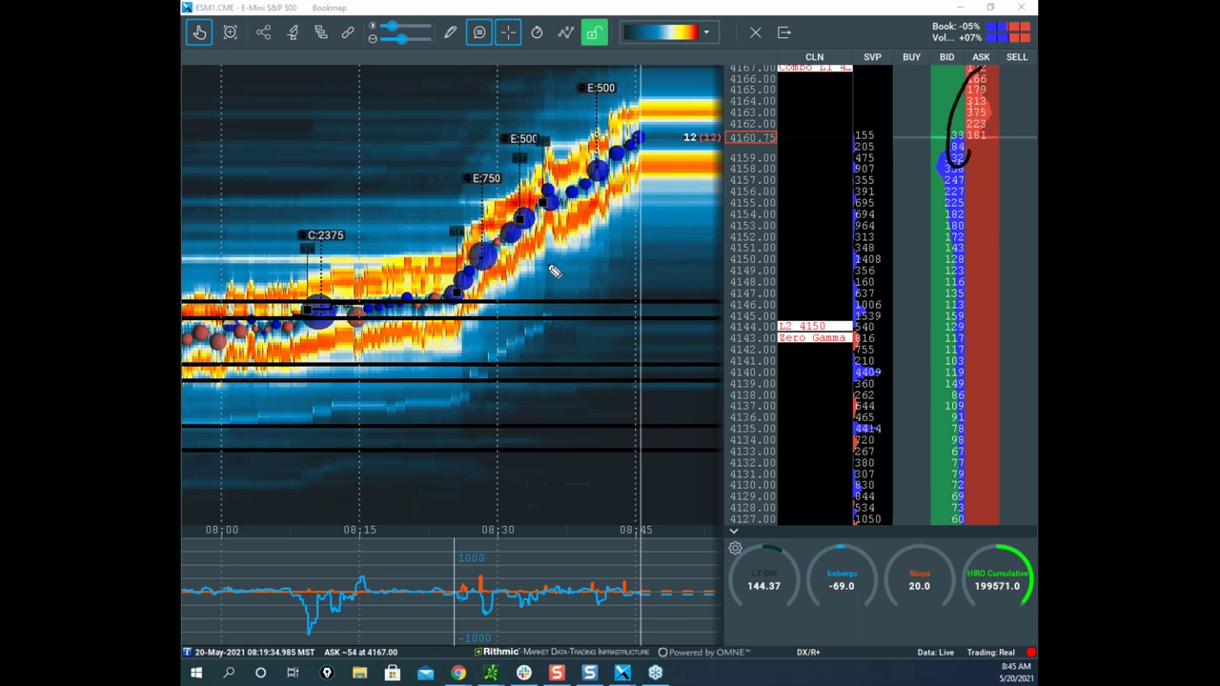
{"action": "left_click_drag", "start_coordinate": [501, 346], "coordinate": [497, 303]}
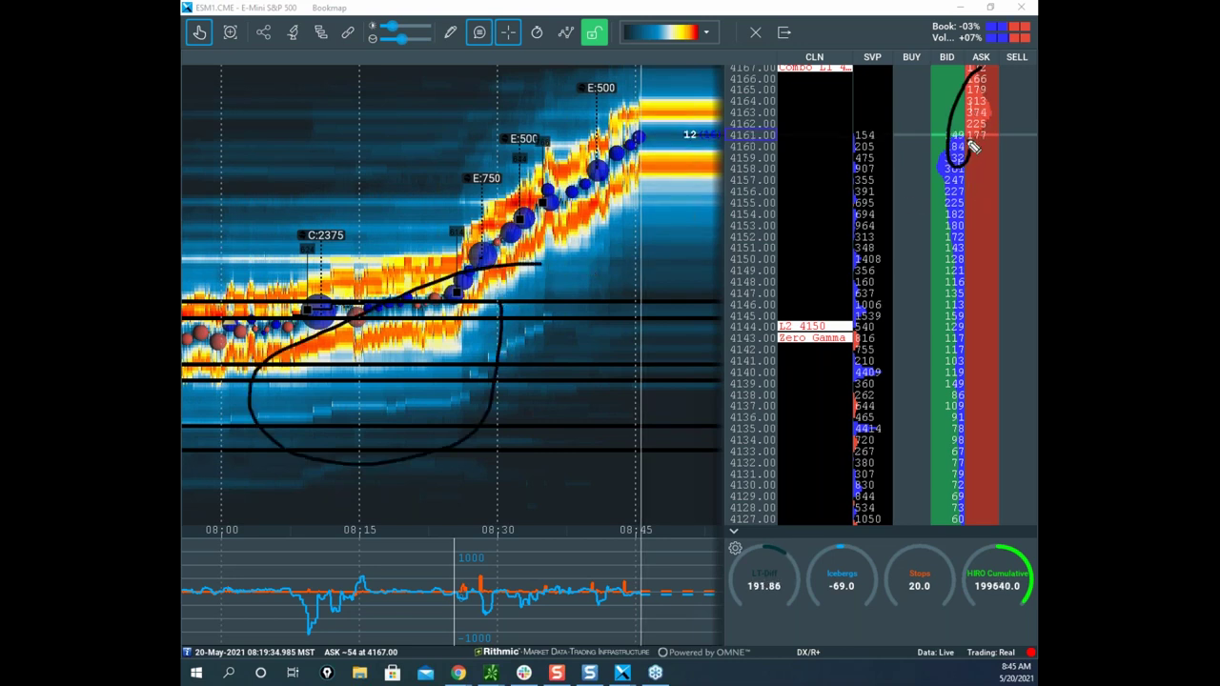
{"action": "mouse_move", "coordinate": [983, 63]}
{"action": "left_mouse_down"}
{"action": "mouse_move", "coordinate": [988, 121]}
{"action": "mouse_move", "coordinate": [998, 111]}
{"action": "left_mouse_up"}
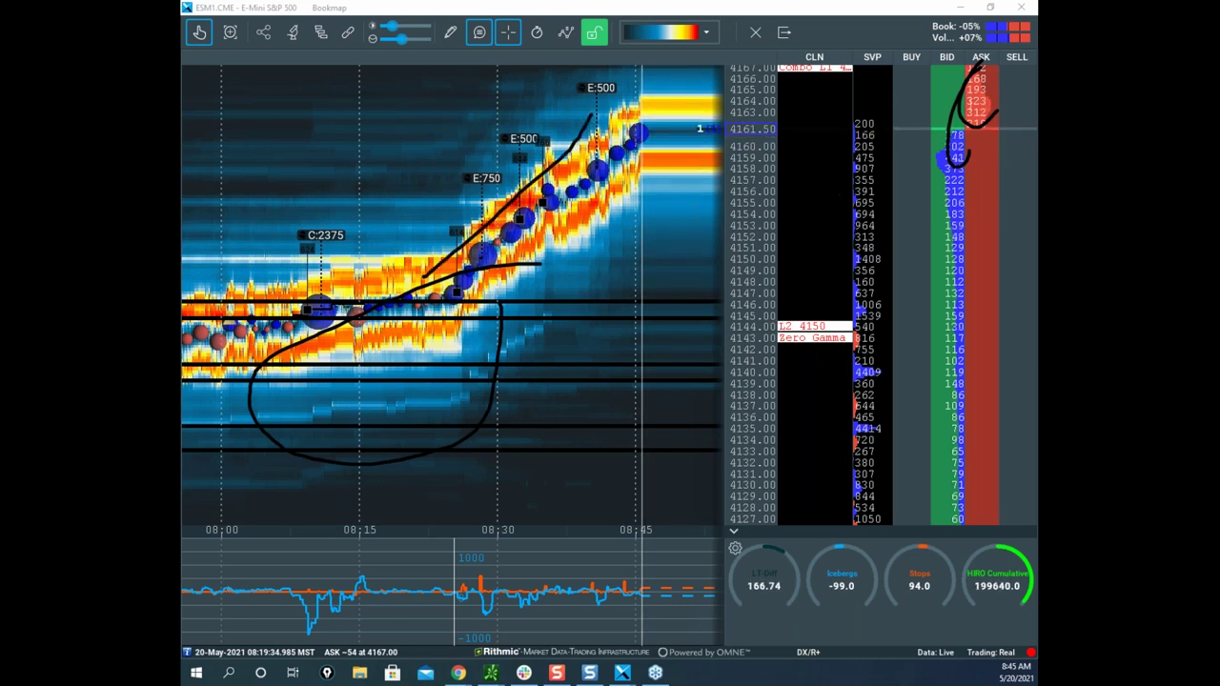
{"action": "key", "text": "Escape"}
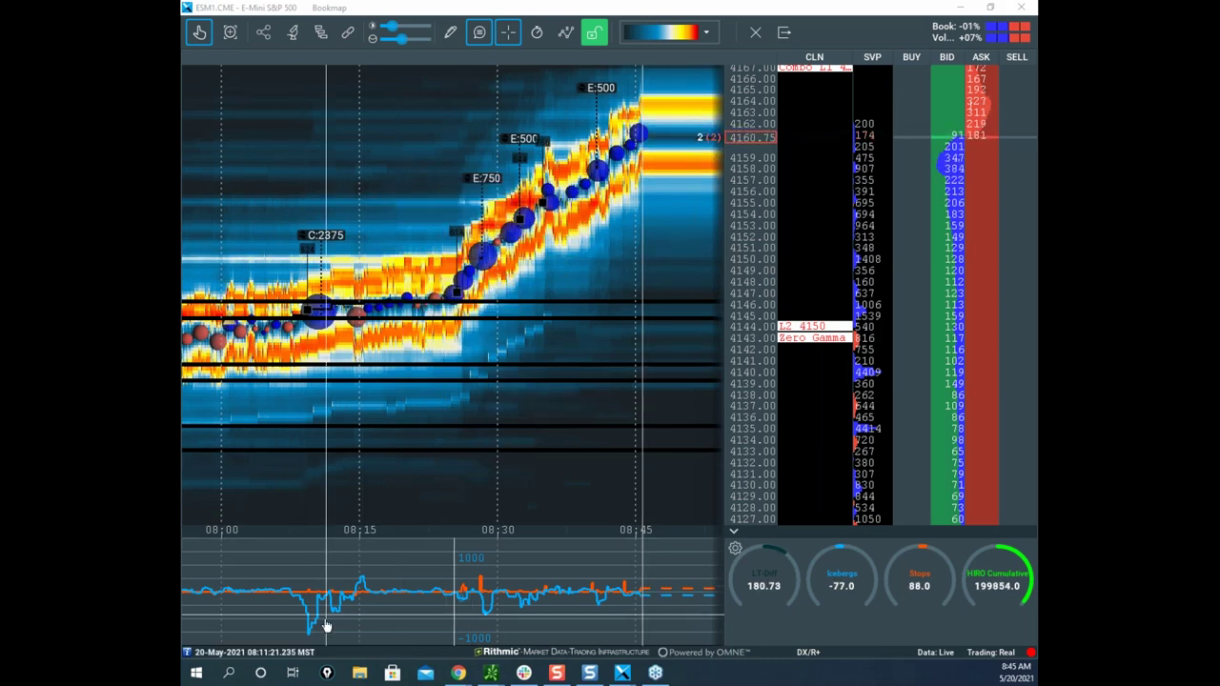
Review the S&P 500 stop-run and iceberg activity back to 07:30 around the E:3000 marker, and switch to Chrome.
{"action": "scroll", "coordinate": [424, 376], "scroll_direction": "down", "scroll_amount": 2}
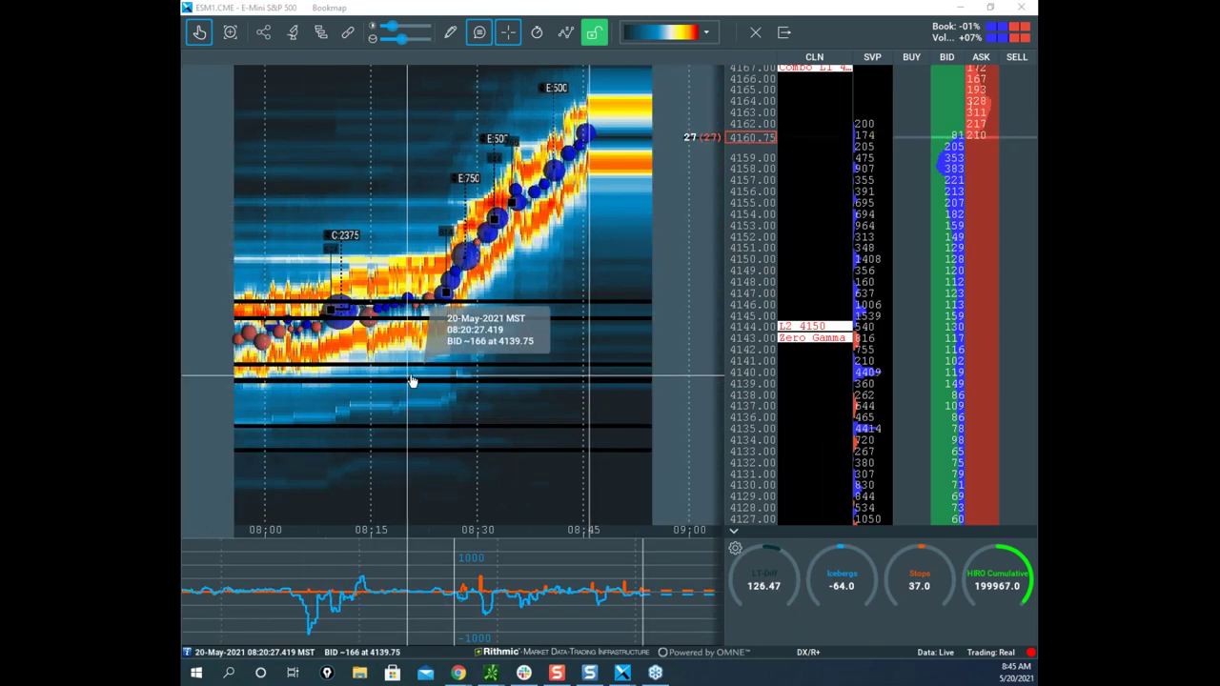
{"action": "scroll", "coordinate": [519, 396], "scroll_direction": "down", "scroll_amount": 2}
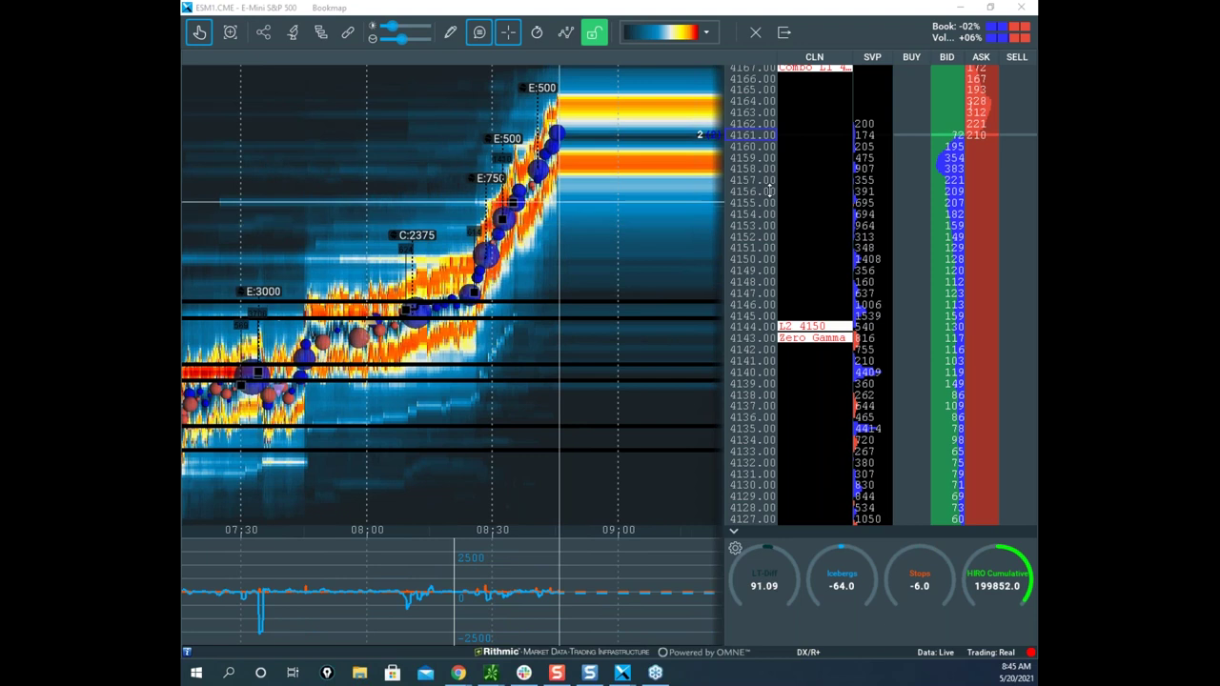
{"action": "left_click_drag", "start_coordinate": [521, 249], "coordinate": [548, 219]}
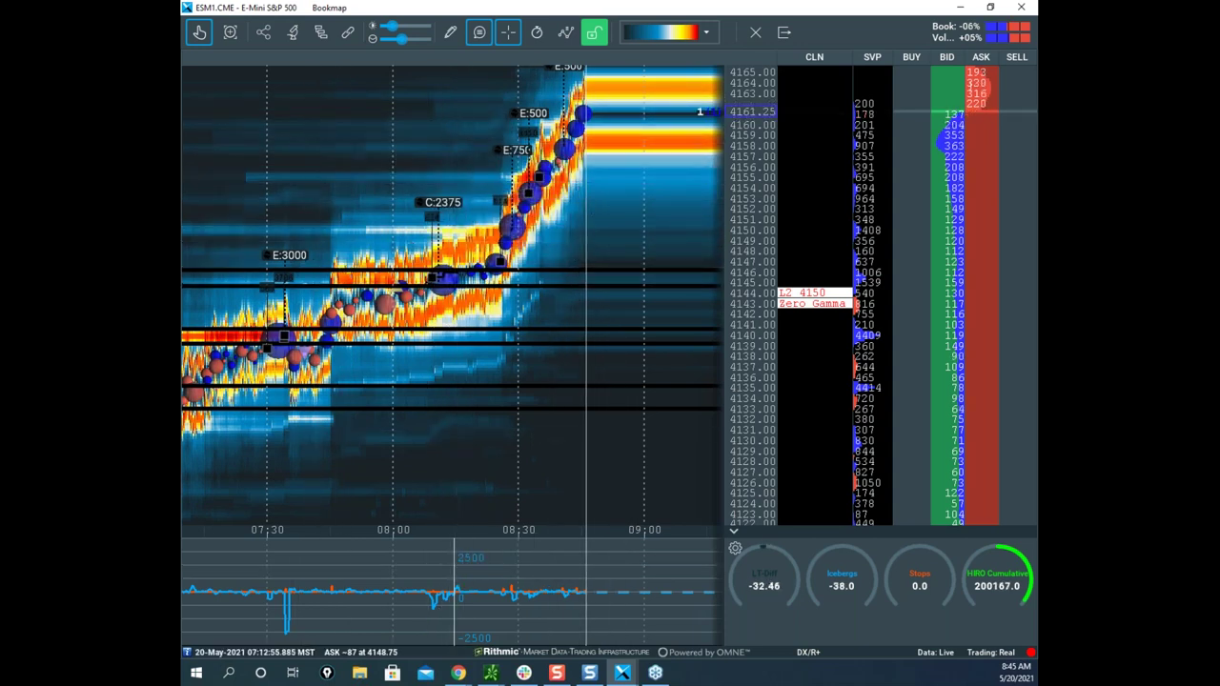
{"action": "left_click", "coordinate": [458, 673]}
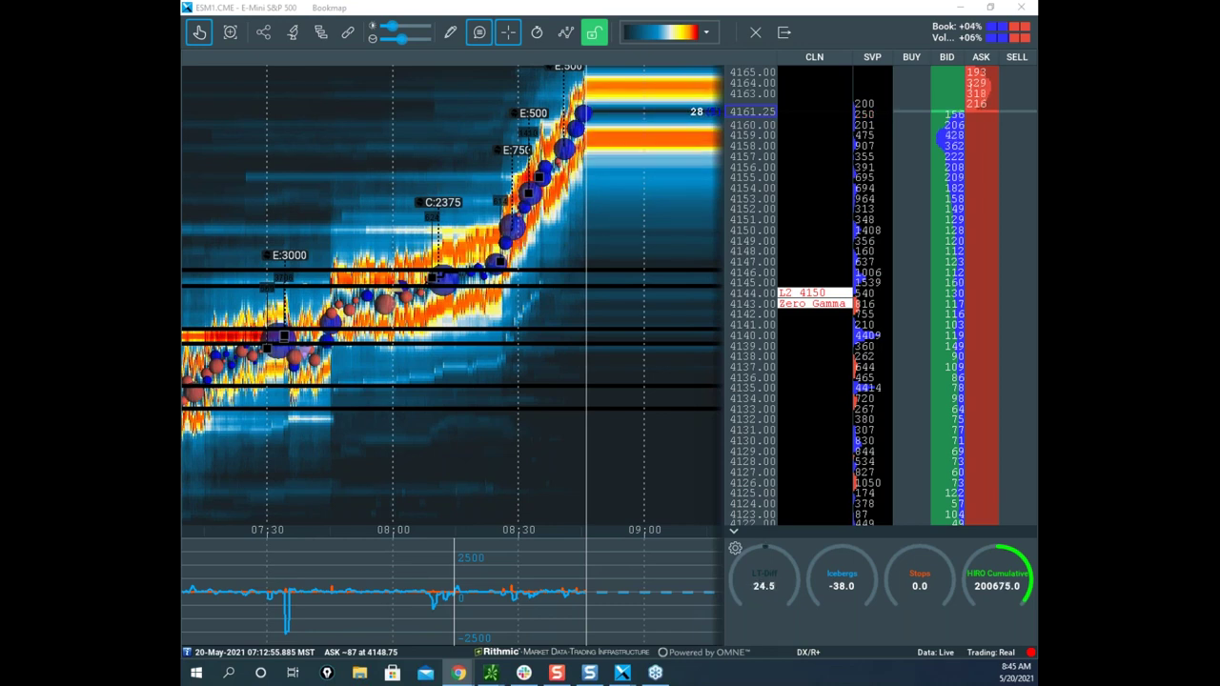